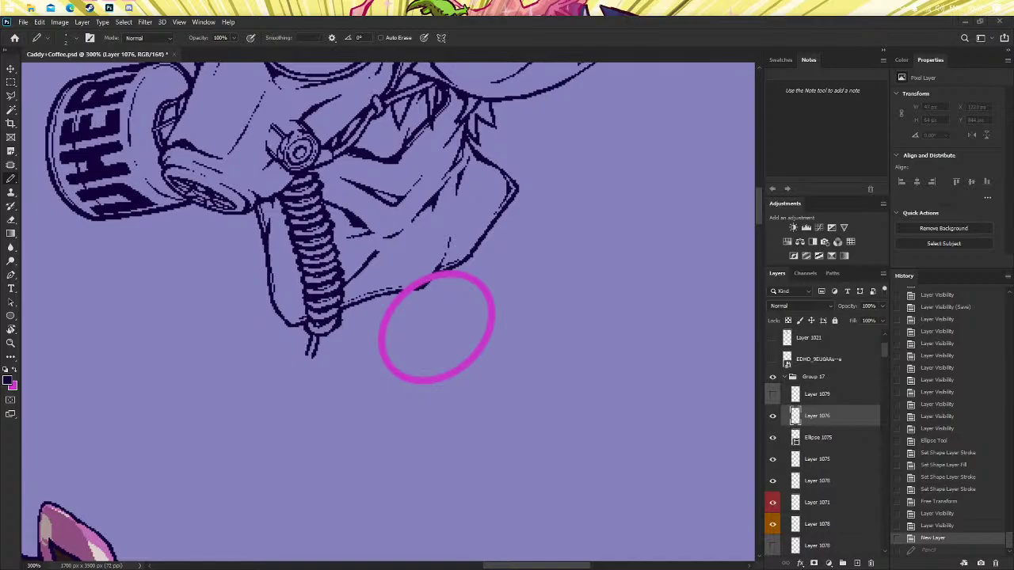
Lower Windows Media Player's app volume to 1 in Sound settings, then close Settings.
right_click(941, 9)
click(942, 16)
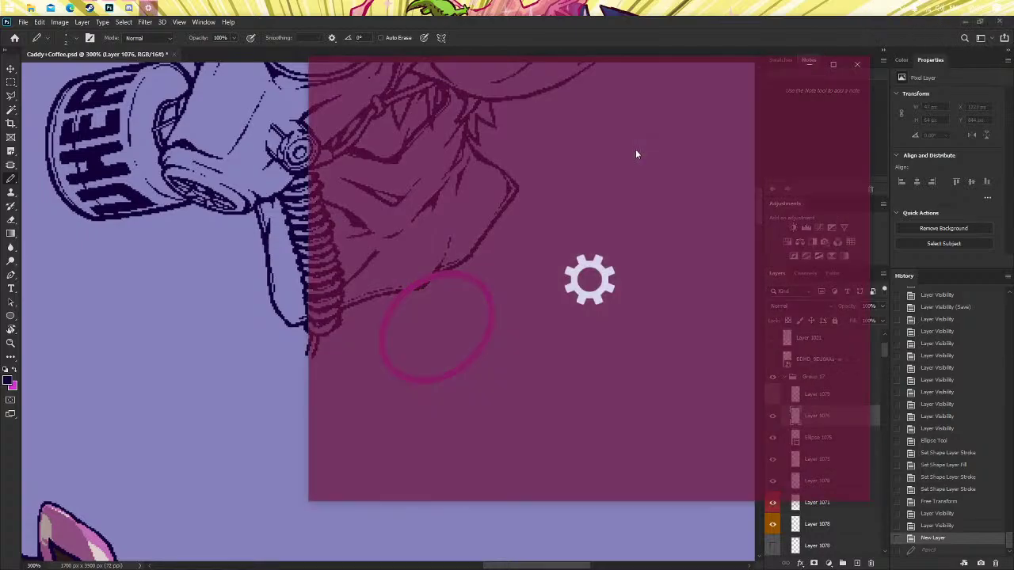
scroll(574, 293, down, 3)
scroll(578, 317, up, 3)
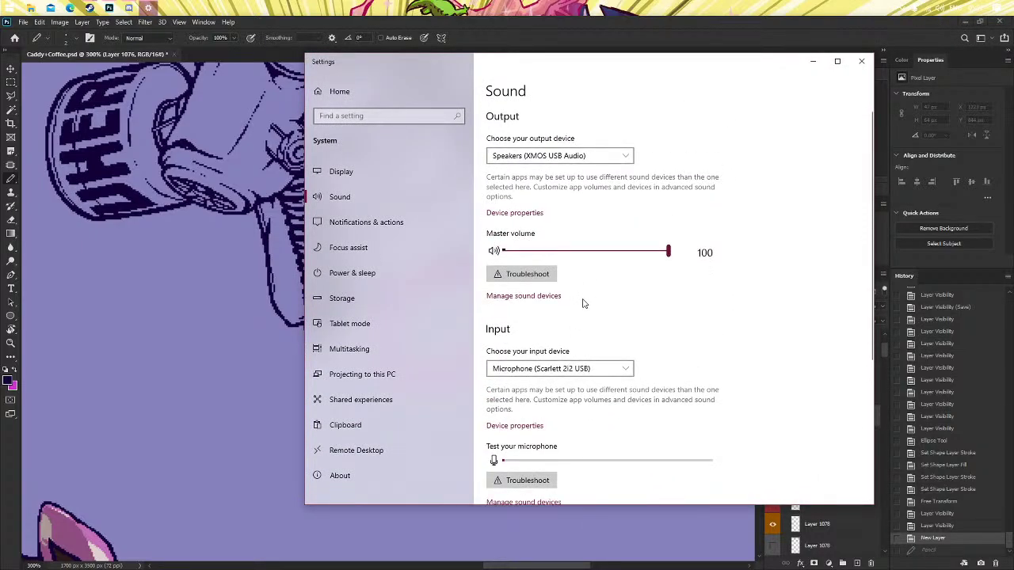
scroll(586, 301, down, 3)
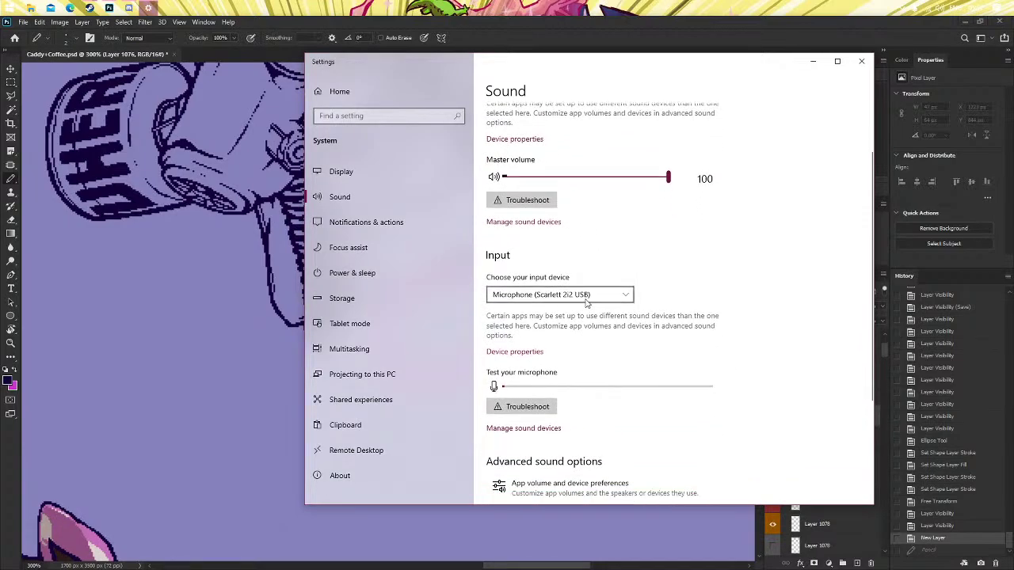
scroll(586, 317, up, 2)
scroll(587, 316, down, 2)
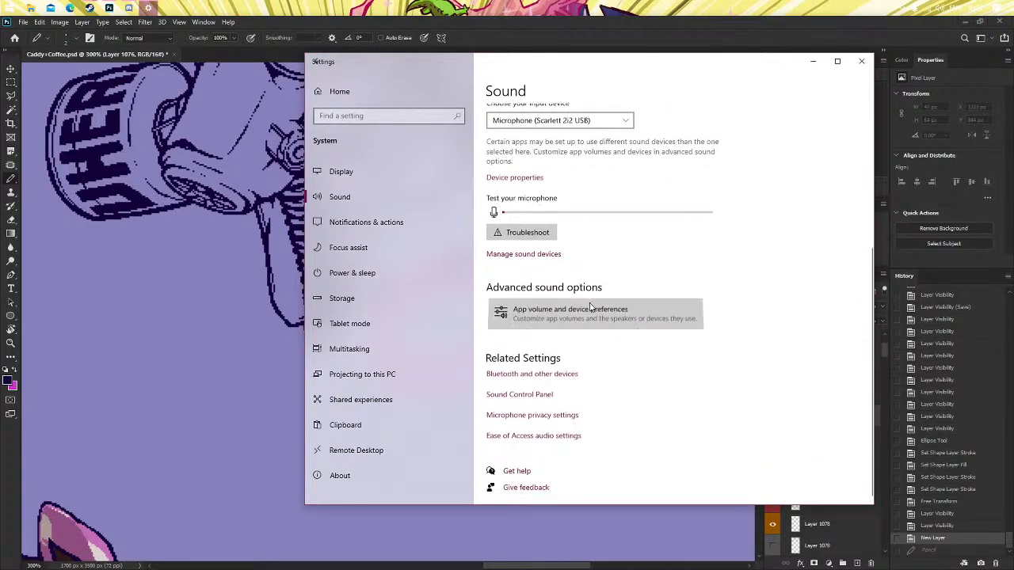
click(590, 311)
scroll(596, 295, down, 2)
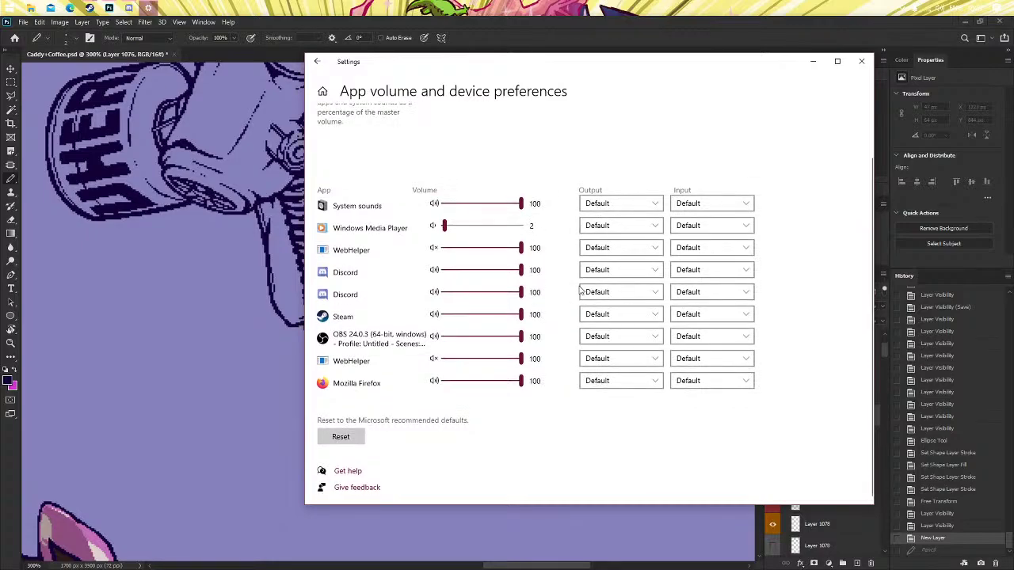
scroll(582, 290, up, 2)
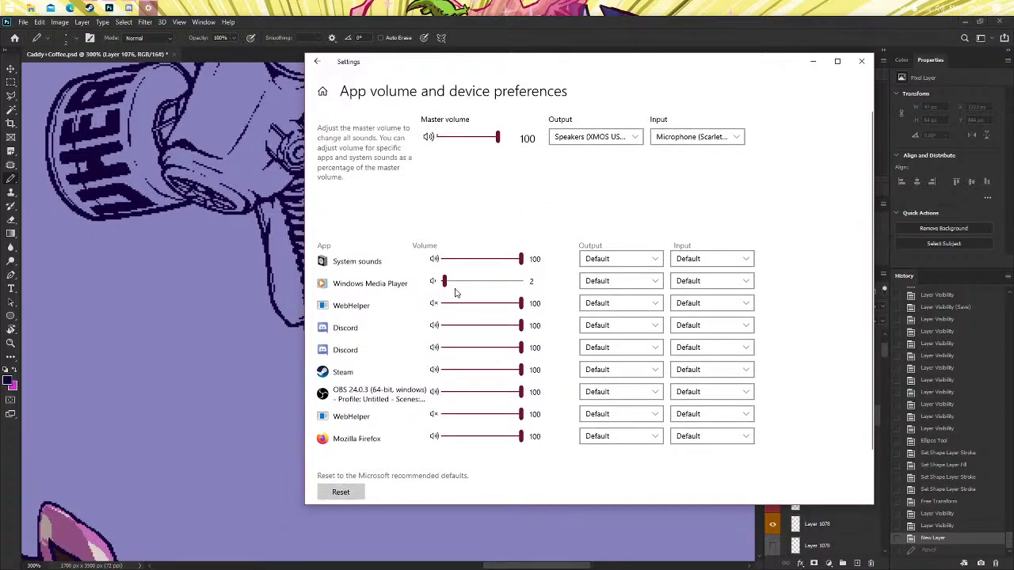
drag(443, 285, 441, 282)
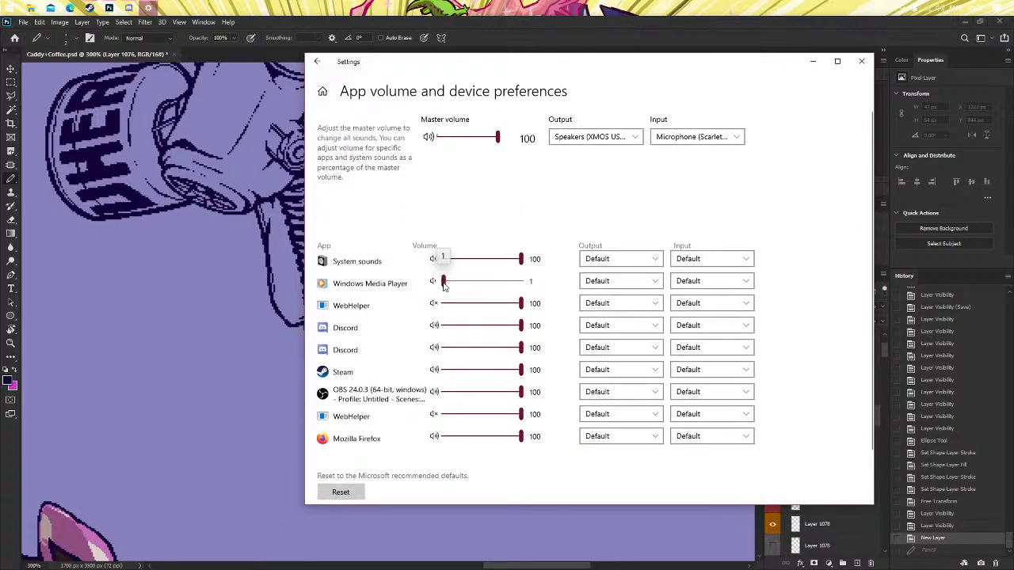
click(861, 63)
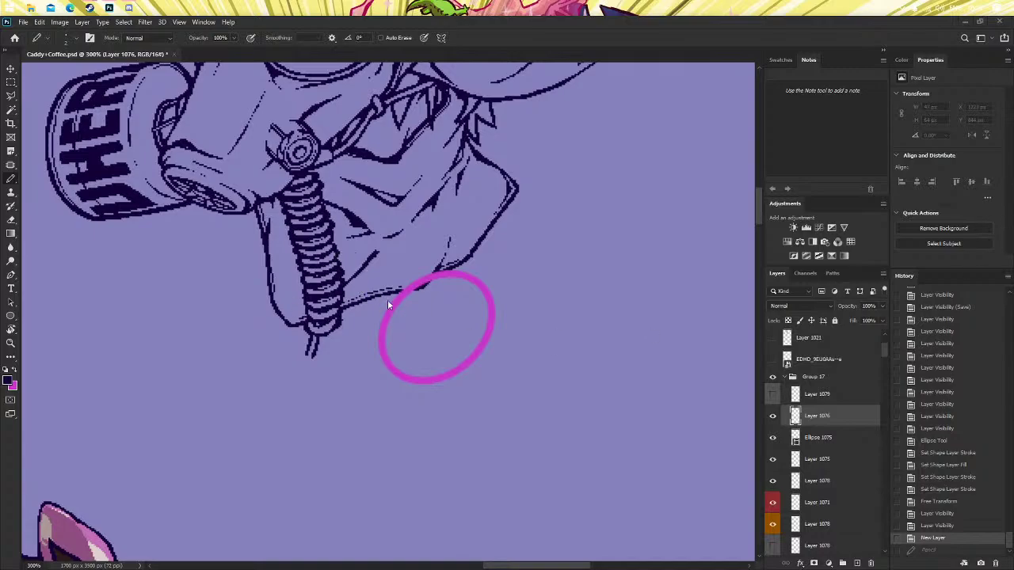
Trace the ellipse's left edge with a dark pencil line, redoing bad strokes.
mouse_move(388, 304)
mouse_down()
mouse_move(410, 378)
mouse_move(428, 381)
mouse_move(470, 363)
mouse_move(501, 284)
mouse_up()
key(ctrl+z)
key(ctrl+z)
mouse_move(411, 286)
mouse_down()
mouse_move(395, 374)
mouse_move(410, 287)
mouse_move(377, 325)
mouse_move(393, 375)
mouse_move(447, 381)
mouse_move(480, 339)
mouse_move(489, 297)
mouse_move(462, 273)
mouse_move(413, 292)
mouse_move(377, 348)
mouse_up()
key(ctrl+z)
key(ctrl+z)
key(ctrl+z)
mouse_move(384, 313)
mouse_down()
mouse_move(382, 357)
mouse_move(404, 377)
mouse_move(442, 381)
mouse_move(475, 358)
mouse_move(493, 321)
mouse_move(486, 290)
mouse_move(468, 273)
mouse_move(434, 271)
mouse_move(406, 287)
mouse_up()
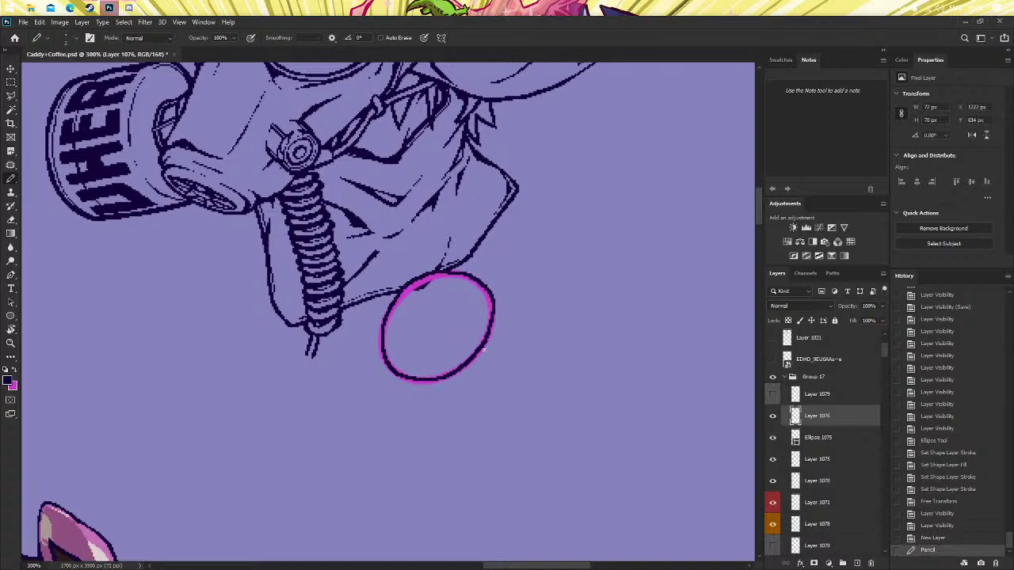
Zoom in on the ellipse and trace its top and right edge in dark pixels.
key(z)
alt+click(458, 311)
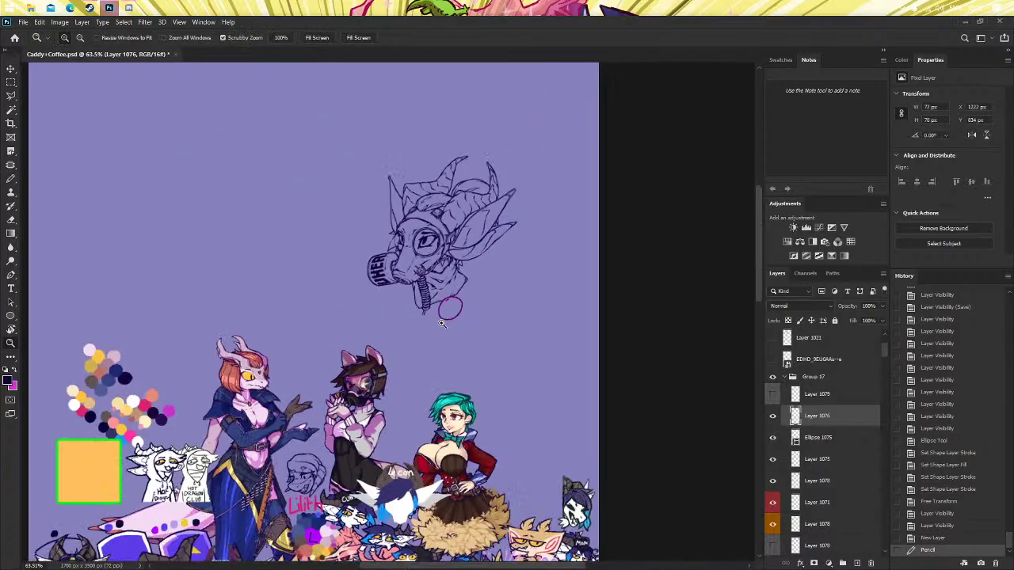
drag(458, 311, 520, 272)
key(b)
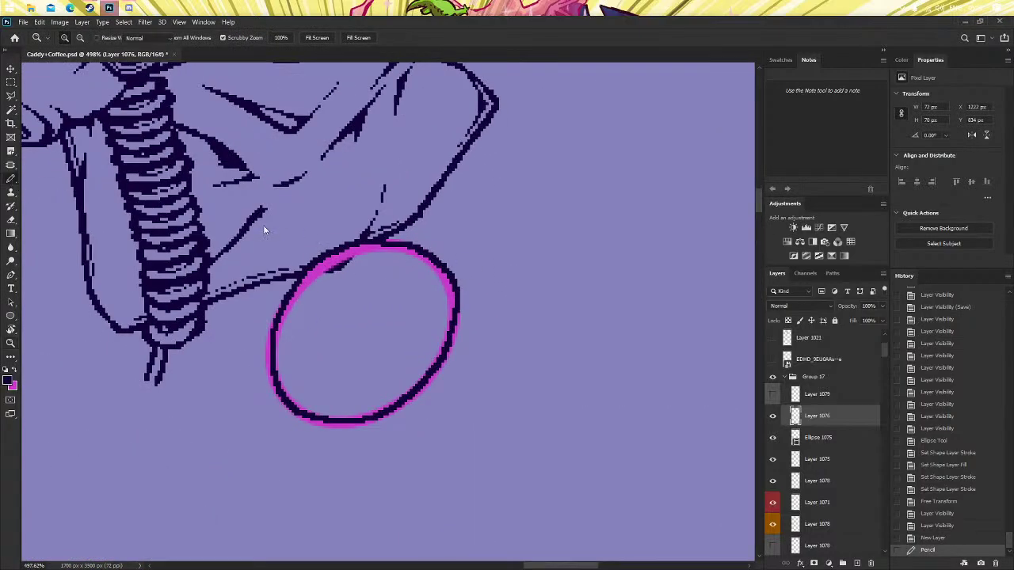
drag(333, 250, 452, 304)
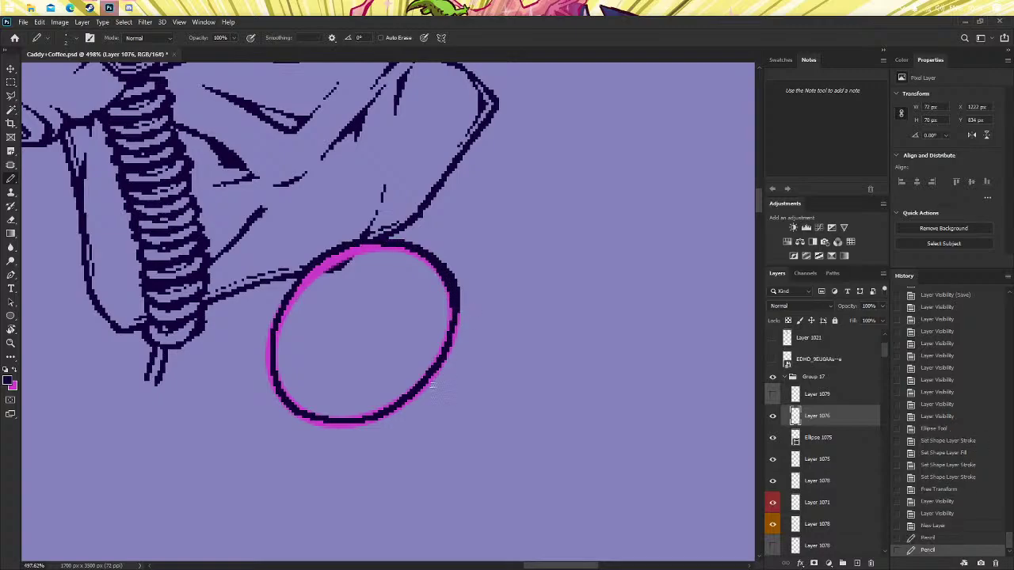
Erase excess and stray pixels along the ellipse's right and upper-right edge.
click(11, 219)
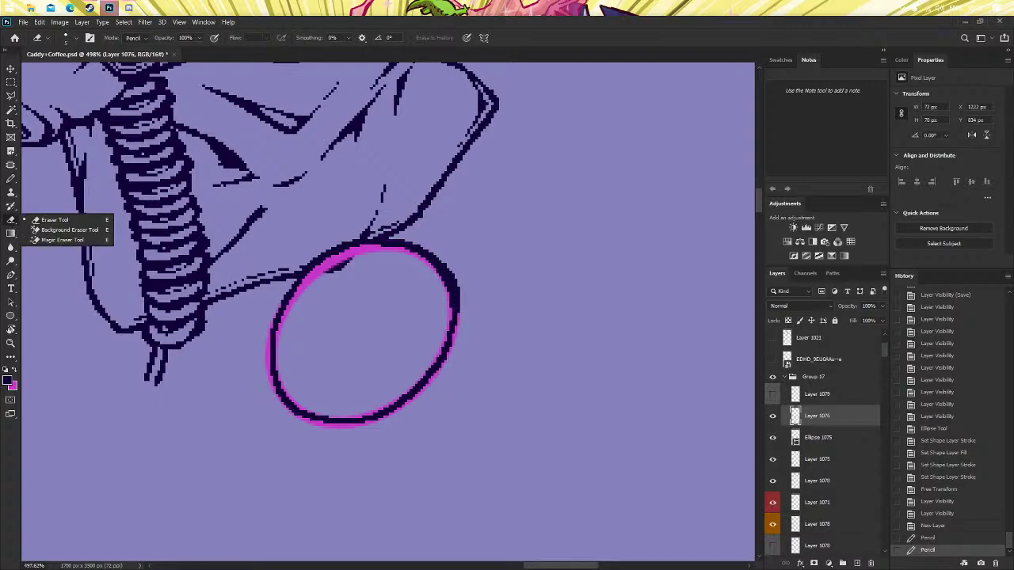
click(54, 220)
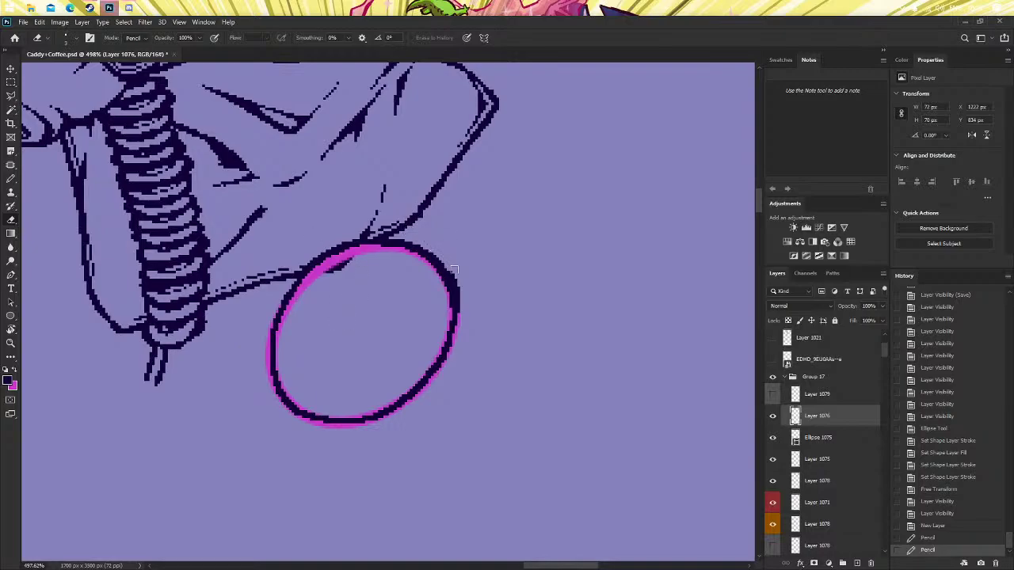
drag(454, 270, 464, 314)
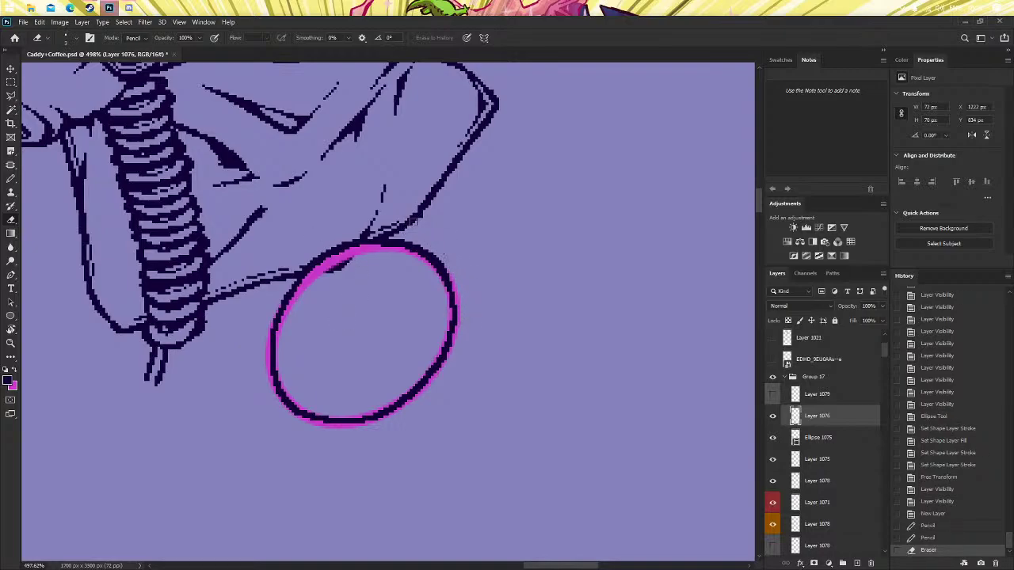
click(414, 224)
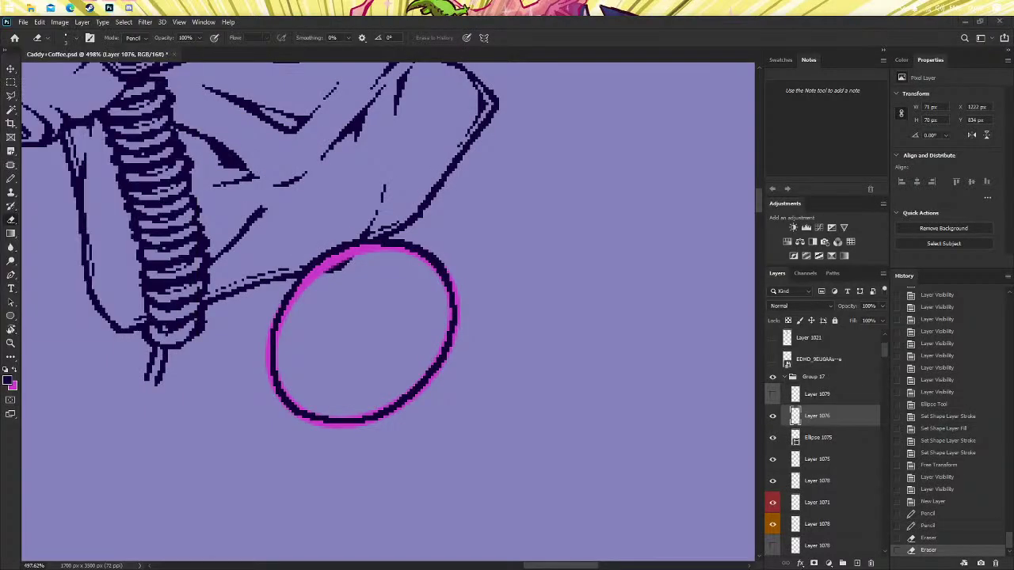
Show Brush Settings and dock a taller Navigator panel beneath it on the left.
key(F5)
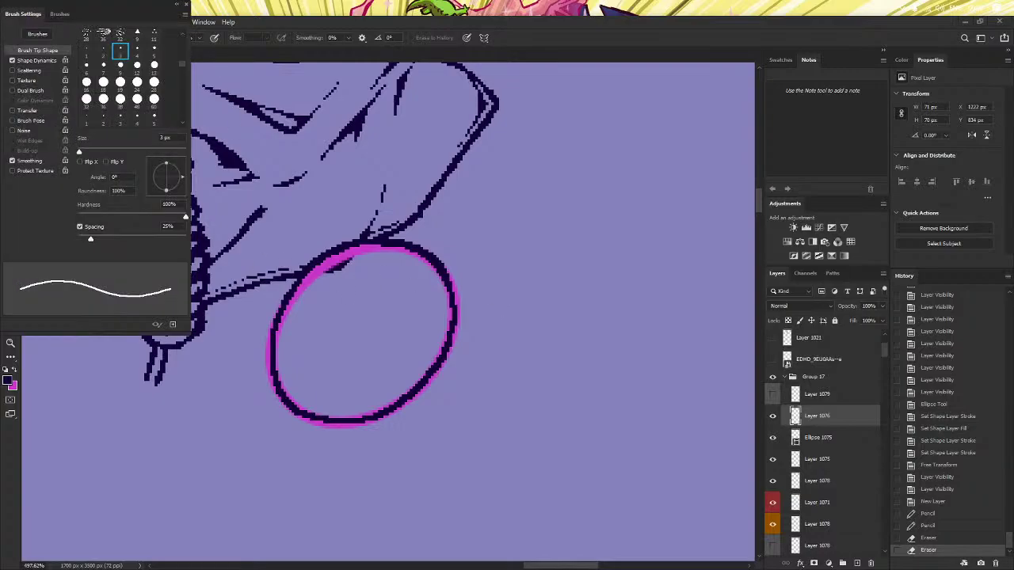
click(203, 22)
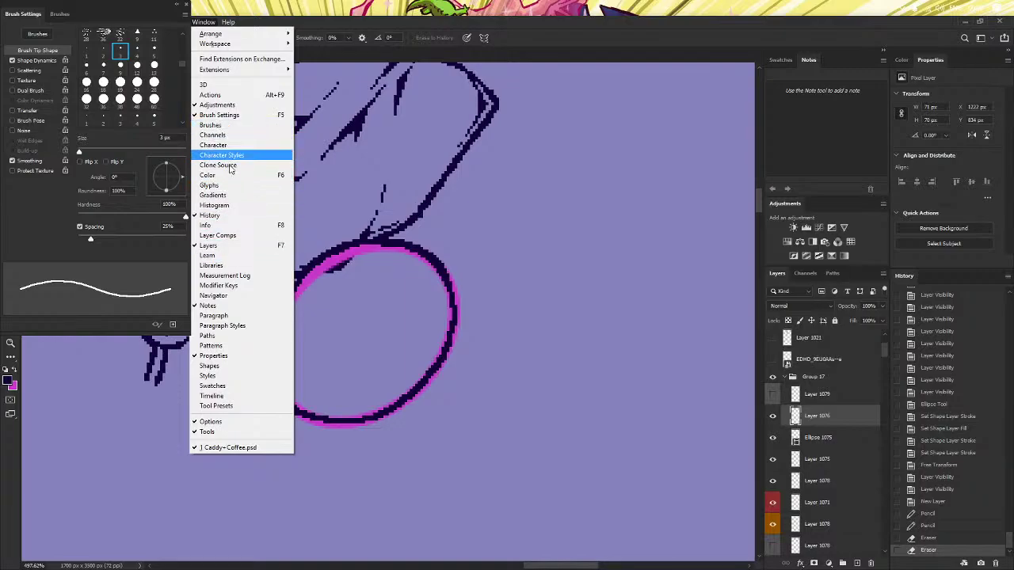
click(225, 295)
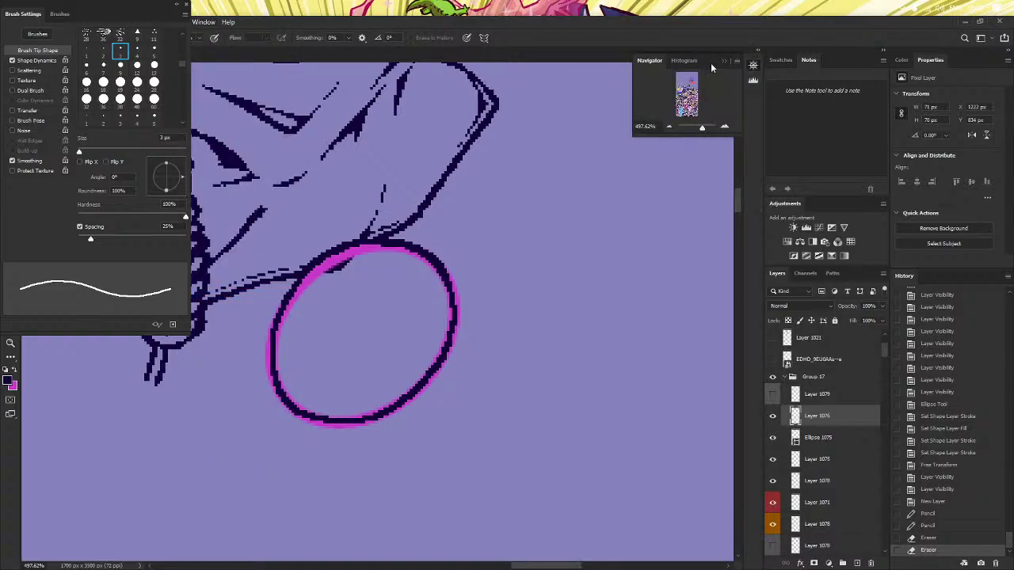
drag(710, 62, 472, 179)
drag(480, 261, 474, 384)
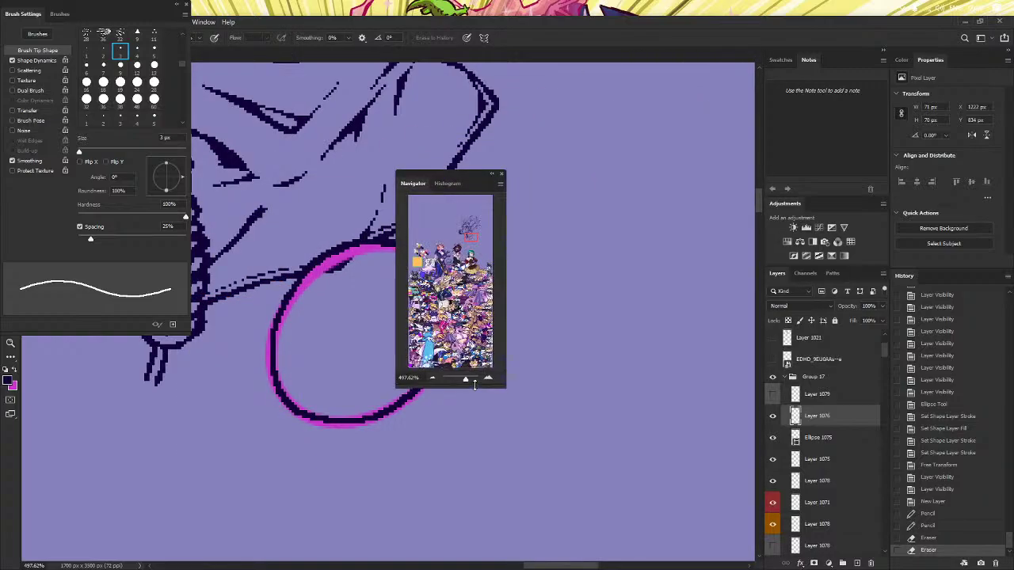
drag(472, 174, 32, 341)
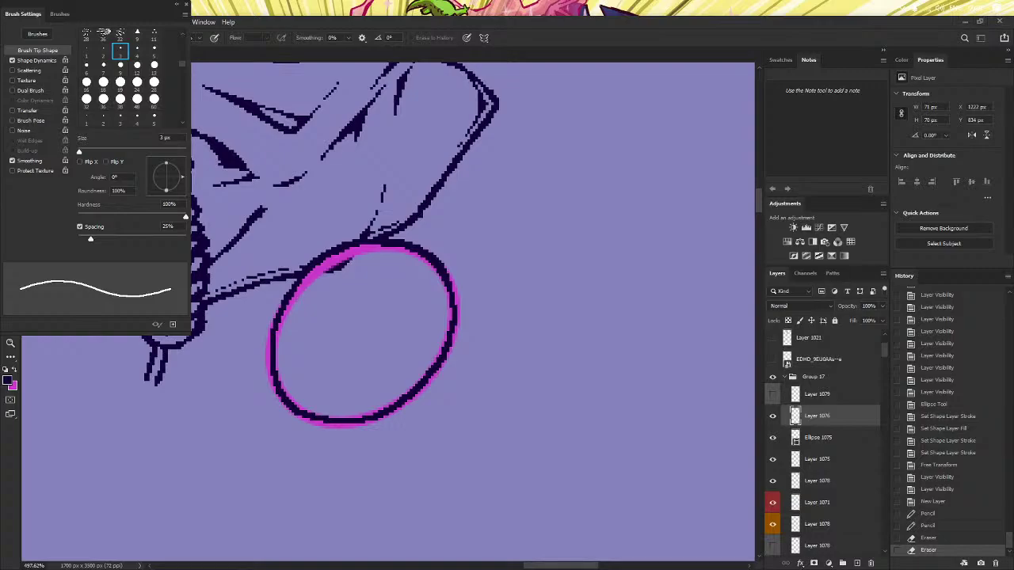
Hide the Brush Settings panel with F5.
key(F5)
key(F5)
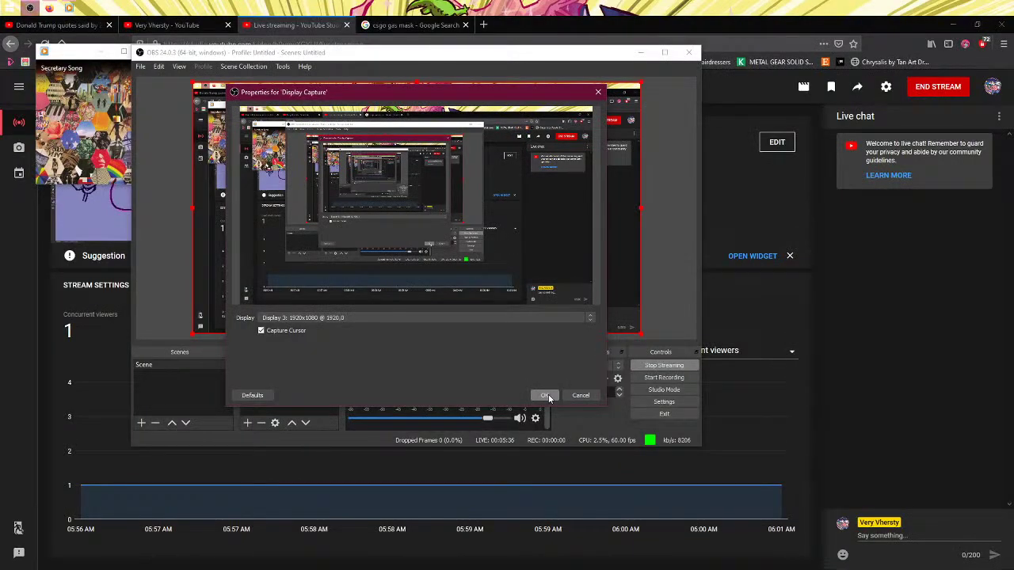
Move the video player up and place an enlarged Navigator panel at the right edge.
click(547, 394)
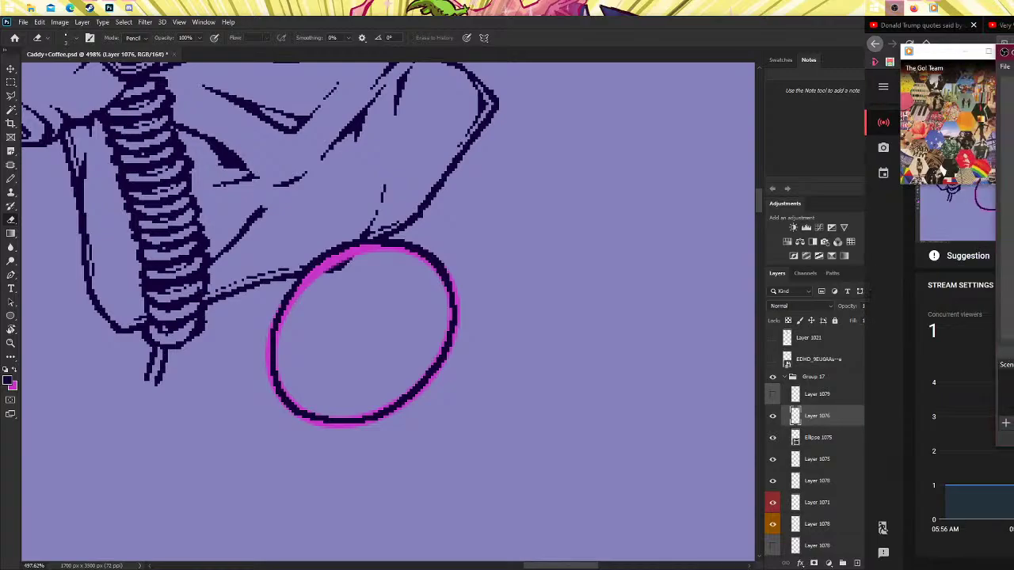
drag(961, 51, 926, 27)
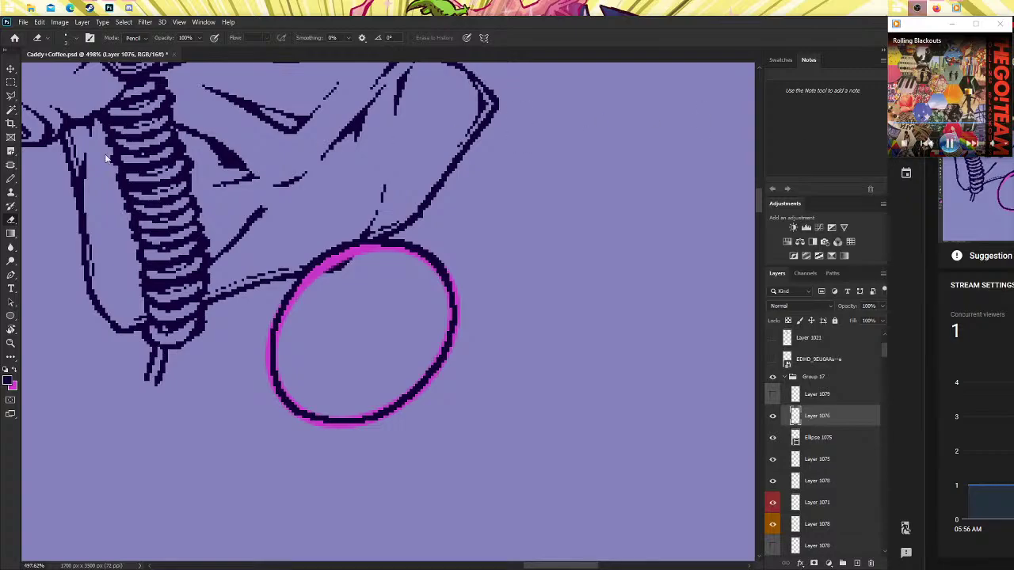
drag(905, 173, 949, 166)
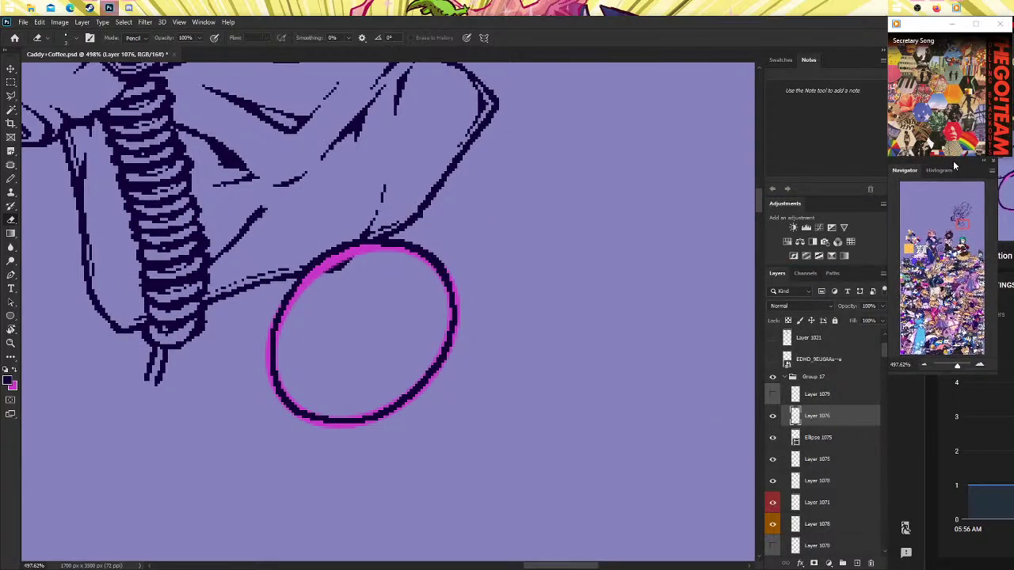
mouse_move(995, 374)
mouse_down()
mouse_move(1010, 389)
mouse_move(1009, 446)
mouse_up()
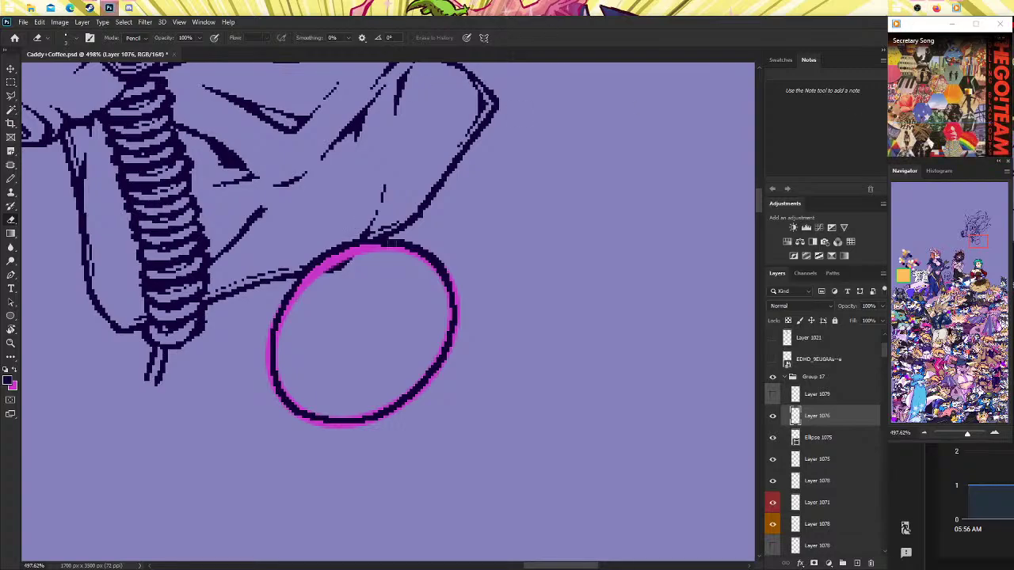
Zoom in on the circle and hide the pink ellipse guide and surrounding line art.
click(11, 342)
mouse_move(388, 280)
mouse_down()
mouse_move(342, 282)
mouse_move(475, 288)
mouse_move(446, 280)
mouse_up()
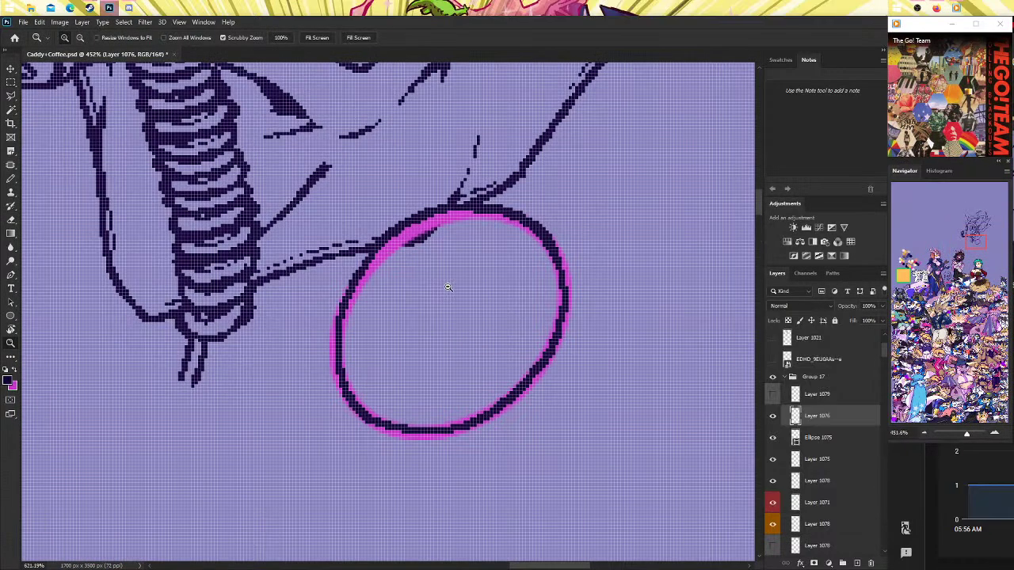
click(12, 179)
scroll(659, 363, down, 1)
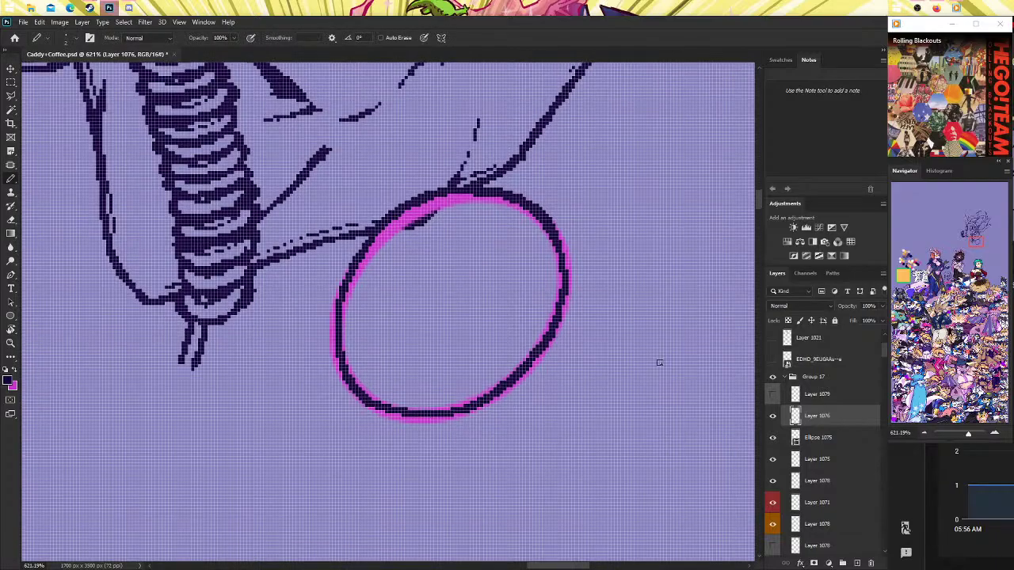
click(773, 416)
click(773, 416)
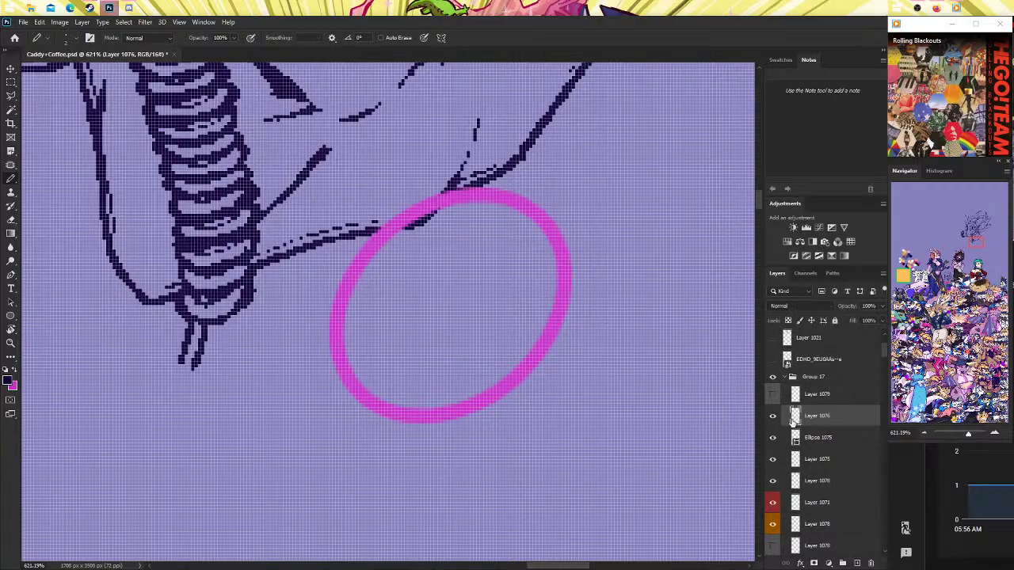
click(773, 437)
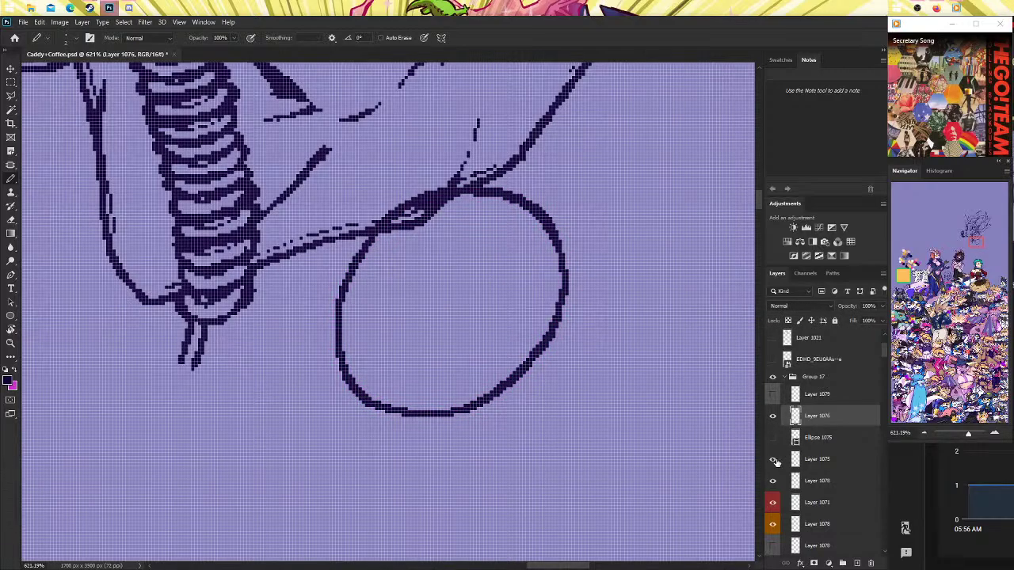
click(774, 461)
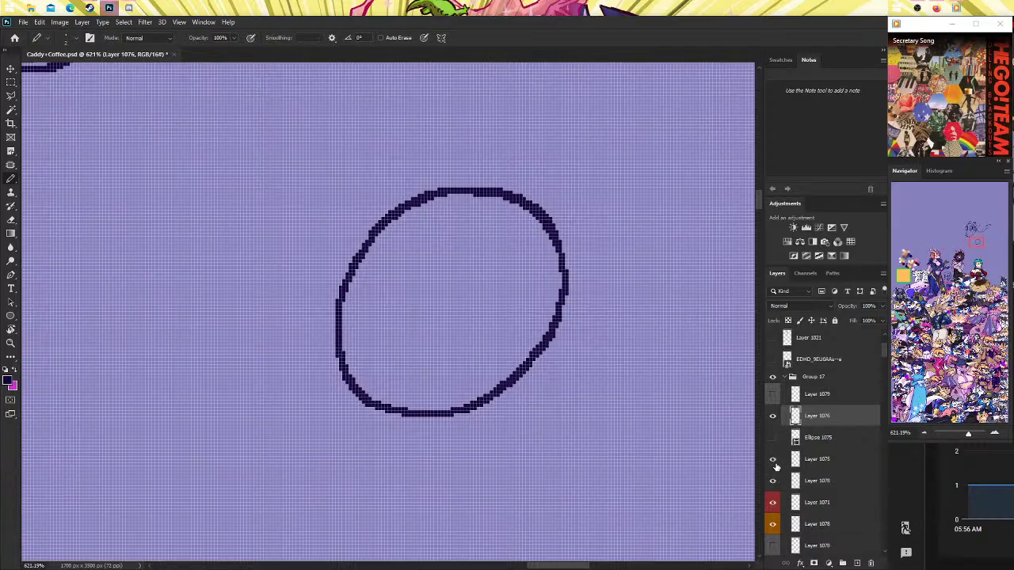
Free-transform the circle down and right below the chin, then zoom in on it.
key(ctrl+t)
drag(552, 280, 576, 307)
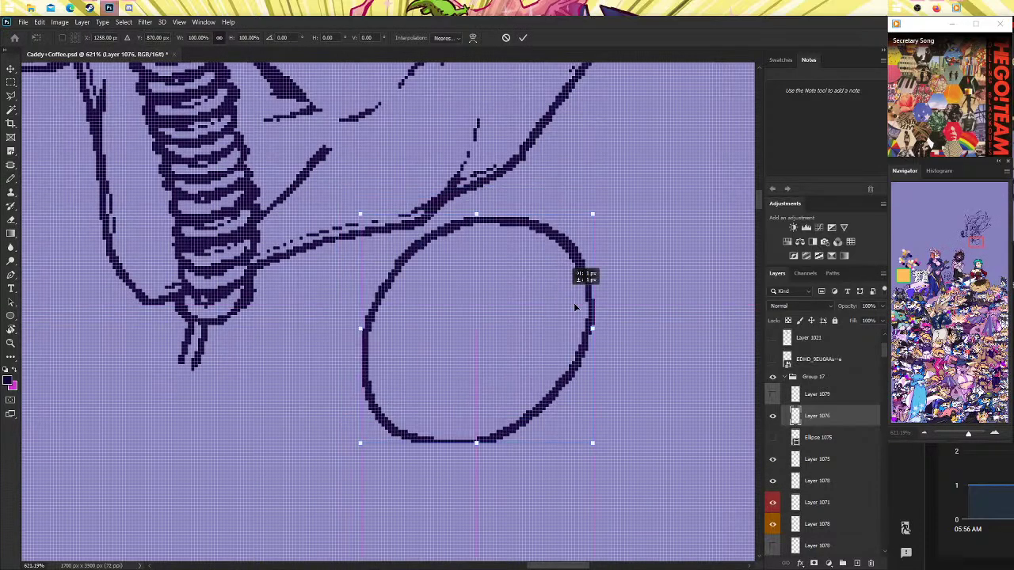
key(Return)
key(z)
mouse_move(487, 316)
mouse_down()
mouse_move(412, 320)
mouse_move(499, 314)
mouse_up()
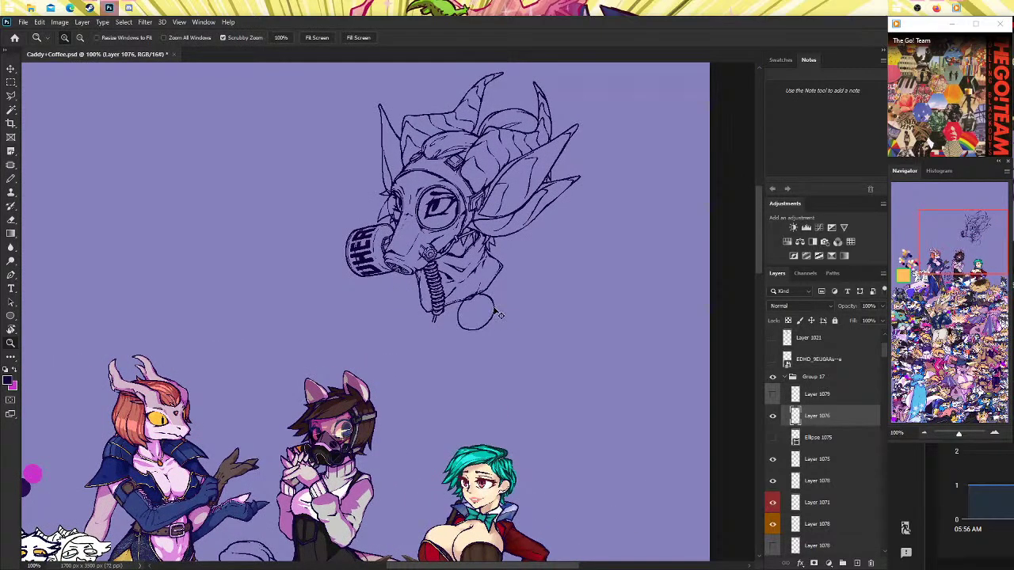
key(ctrl+t)
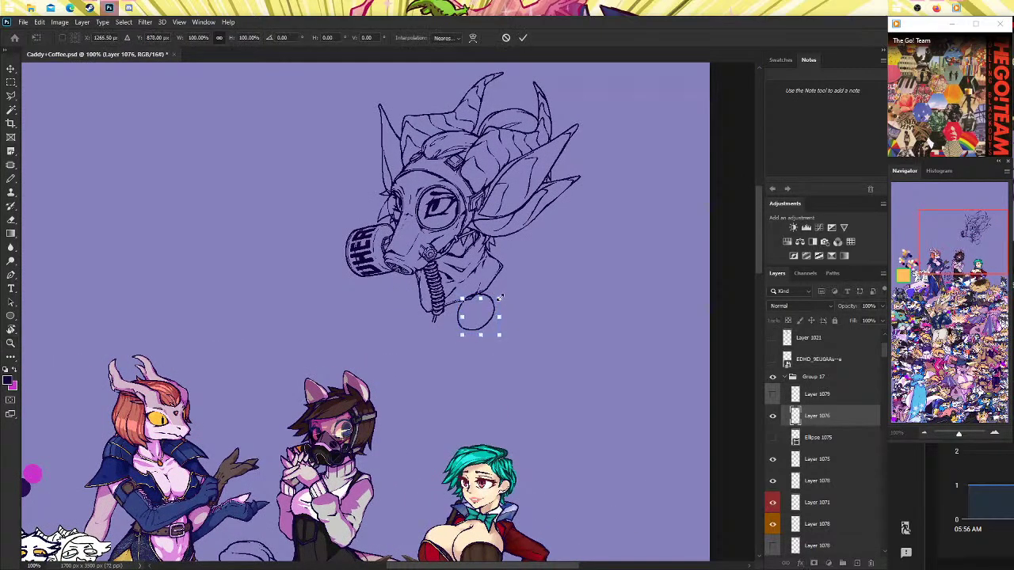
key(Return)
key(z)
drag(499, 309, 412, 296)
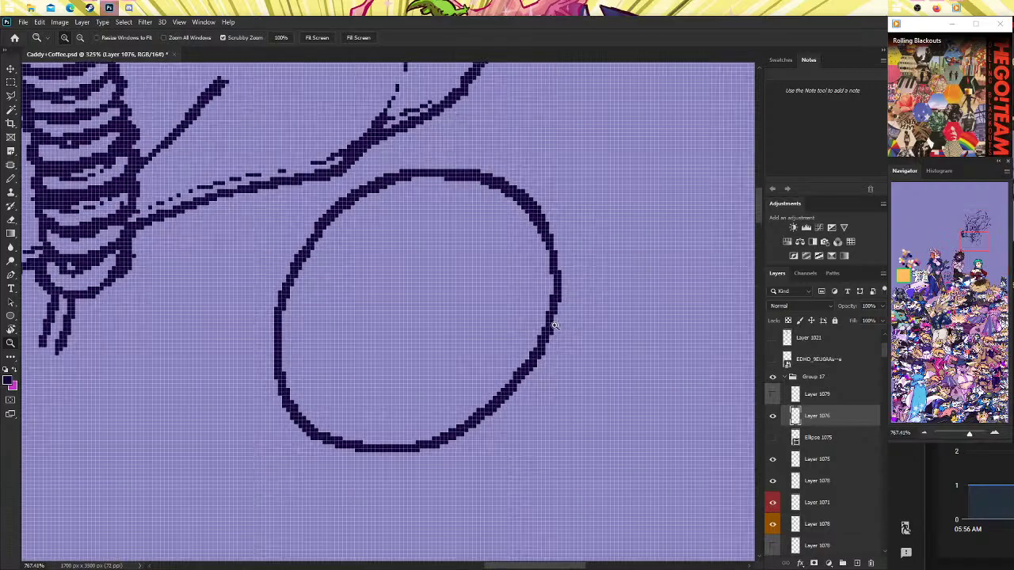
click(411, 296)
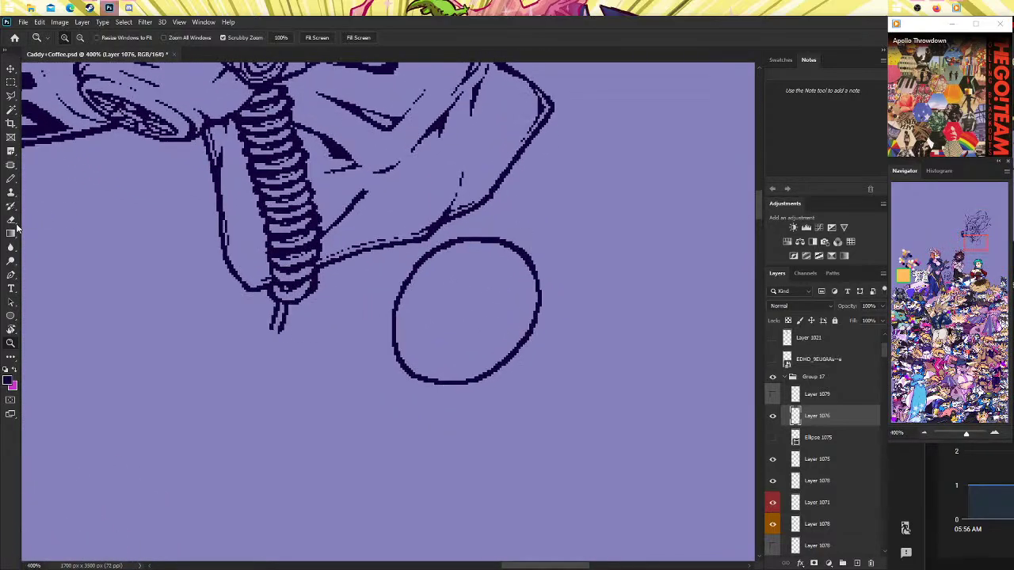
Thin the circle's thick lower-left stretch and erase the stray speck at its bottom.
key(b)
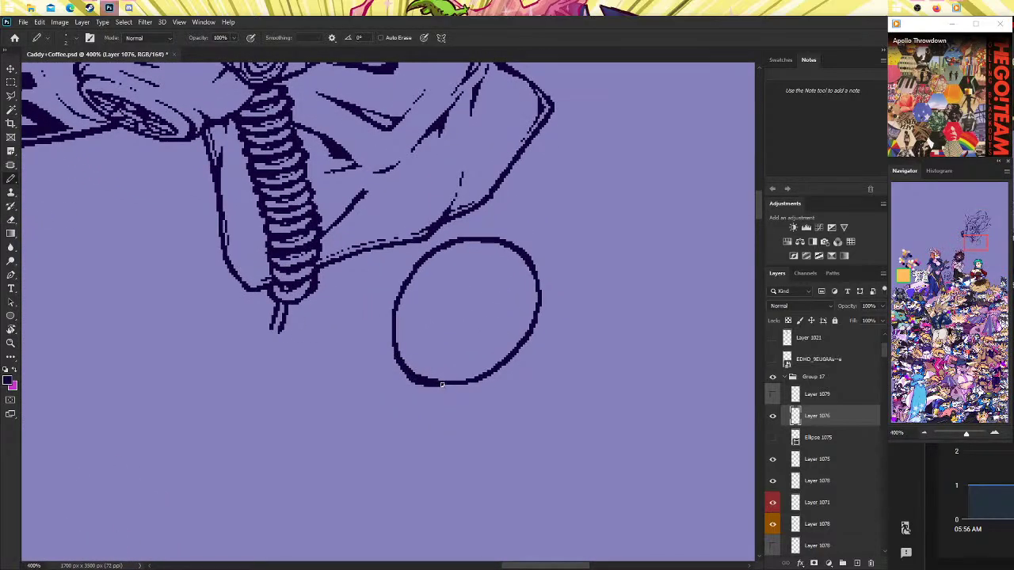
drag(442, 385, 405, 368)
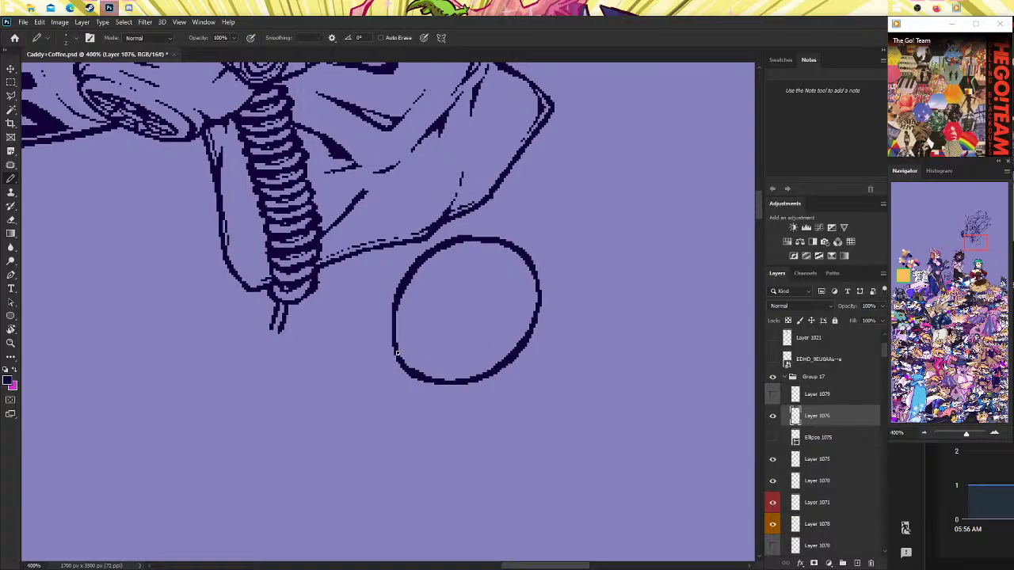
click(10, 219)
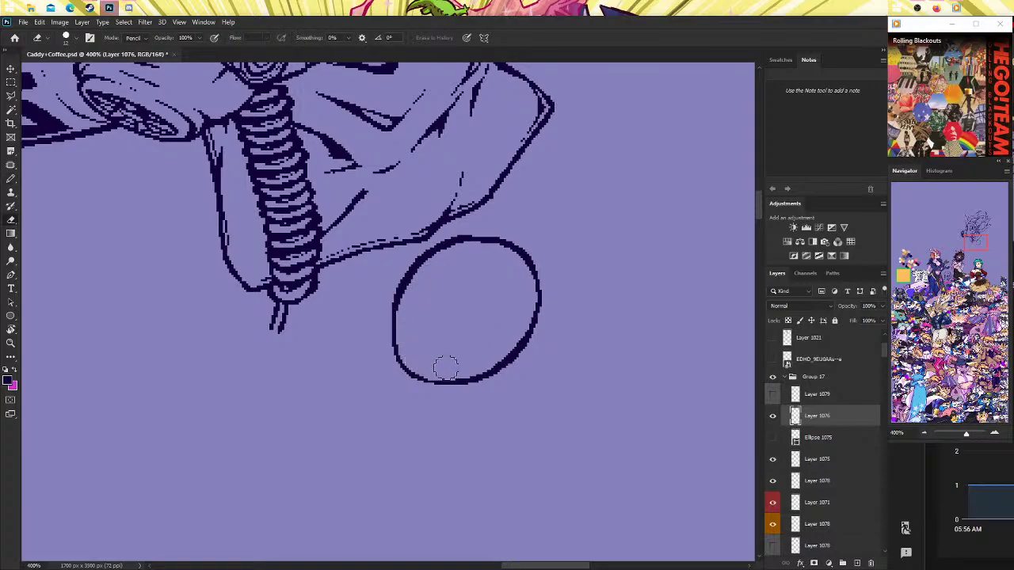
drag(485, 382, 532, 320)
key(ctrl+z)
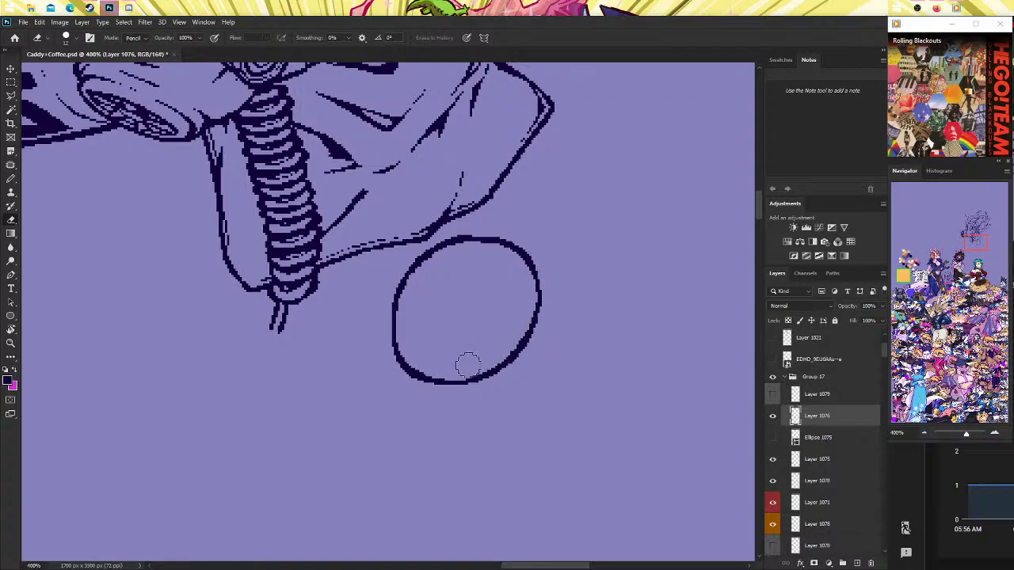
click(458, 364)
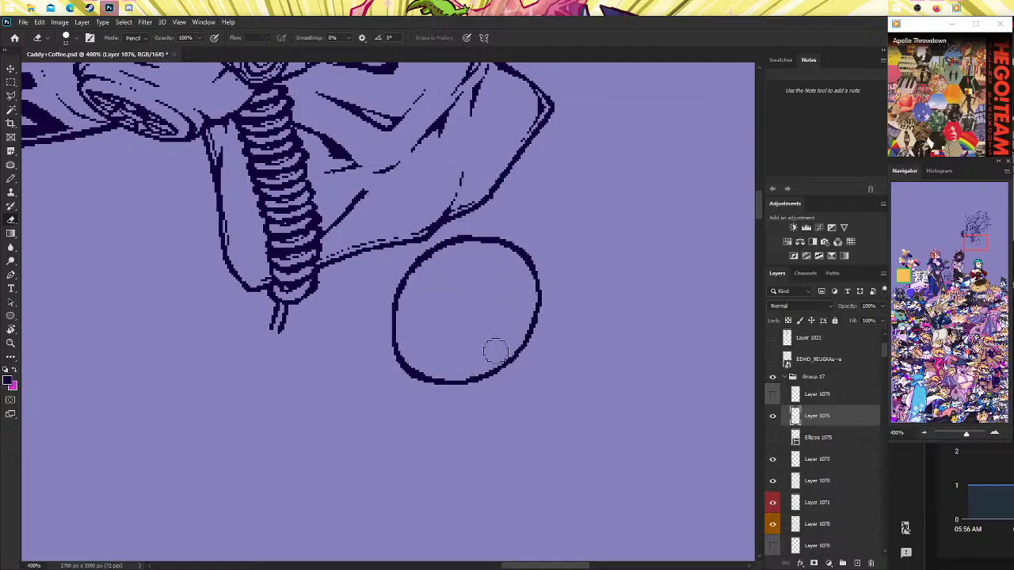
click(11, 179)
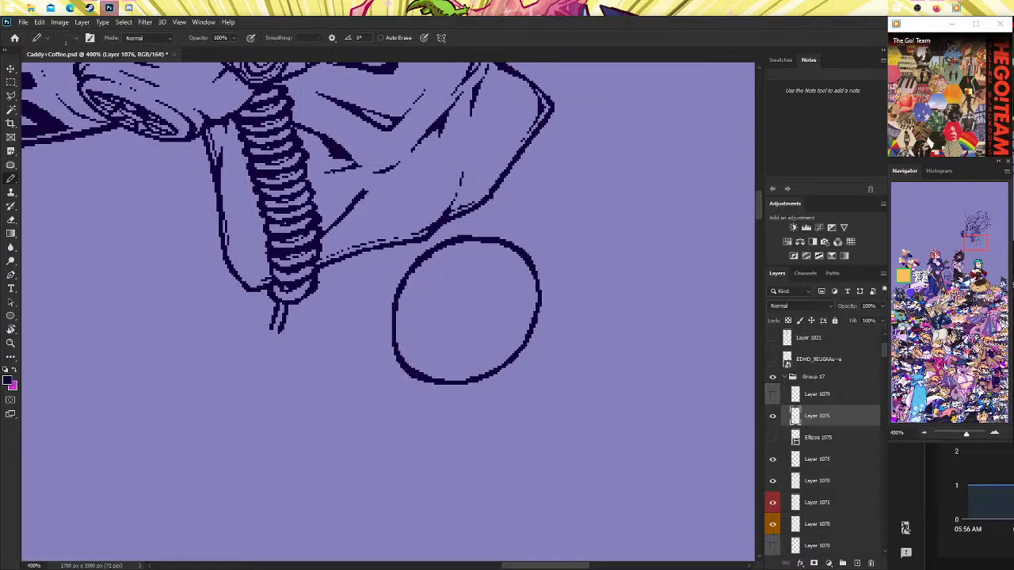
Reopen Brush Settings and move its panel off the canvas to the lower right.
key(F5)
key(F5)
key(F5)
key(F5)
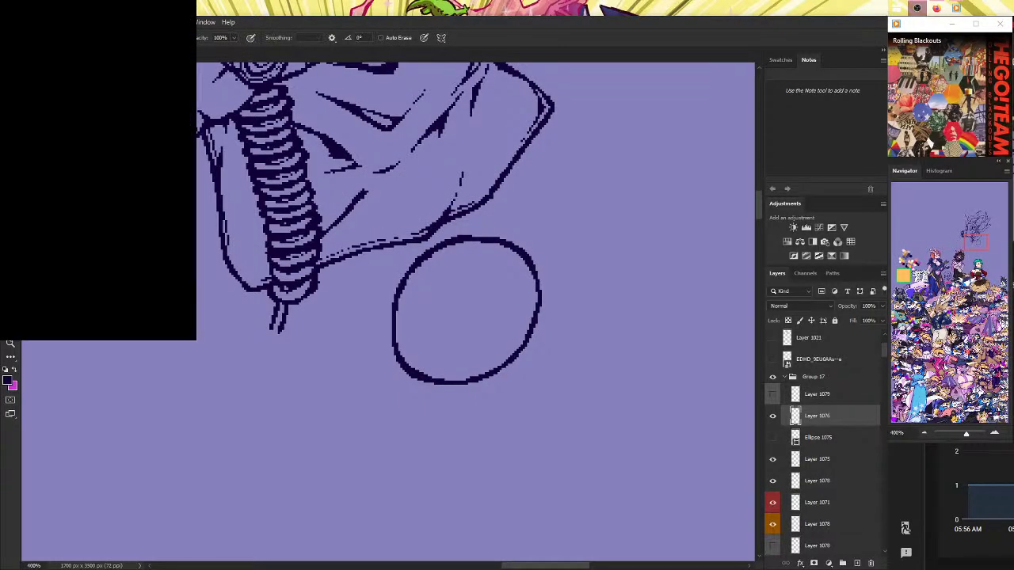
key(F5)
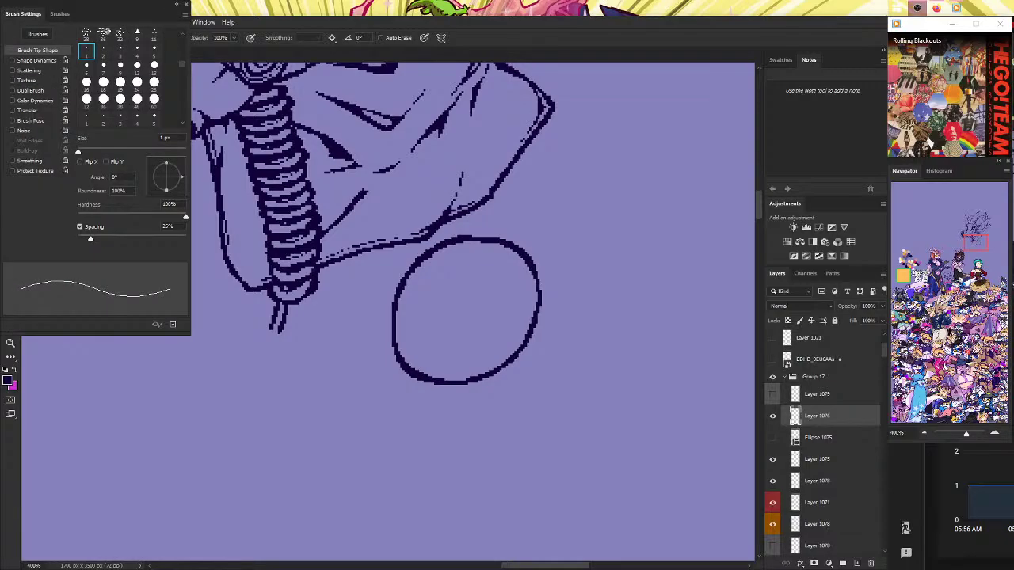
drag(37, 14, 846, 452)
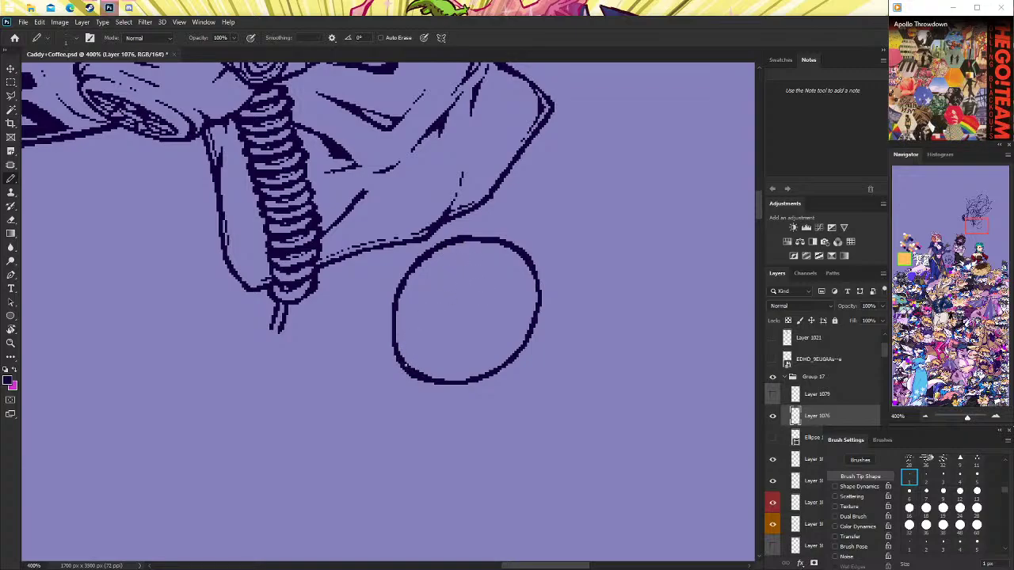
click(11, 218)
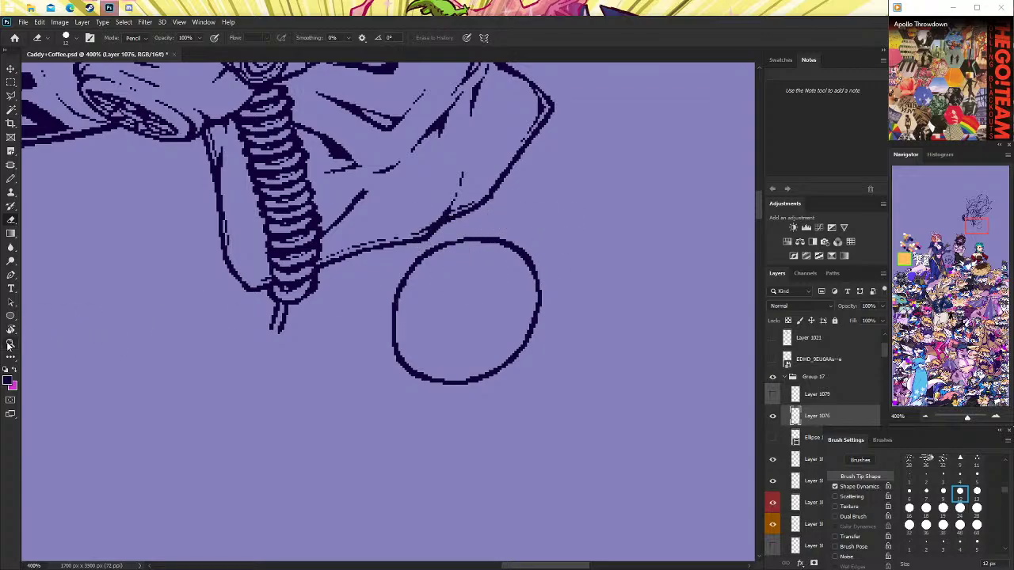
Move the circle up-left so it overlaps the strap line.
key(z)
mouse_move(520, 309)
mouse_down()
mouse_move(436, 311)
mouse_move(545, 278)
mouse_up()
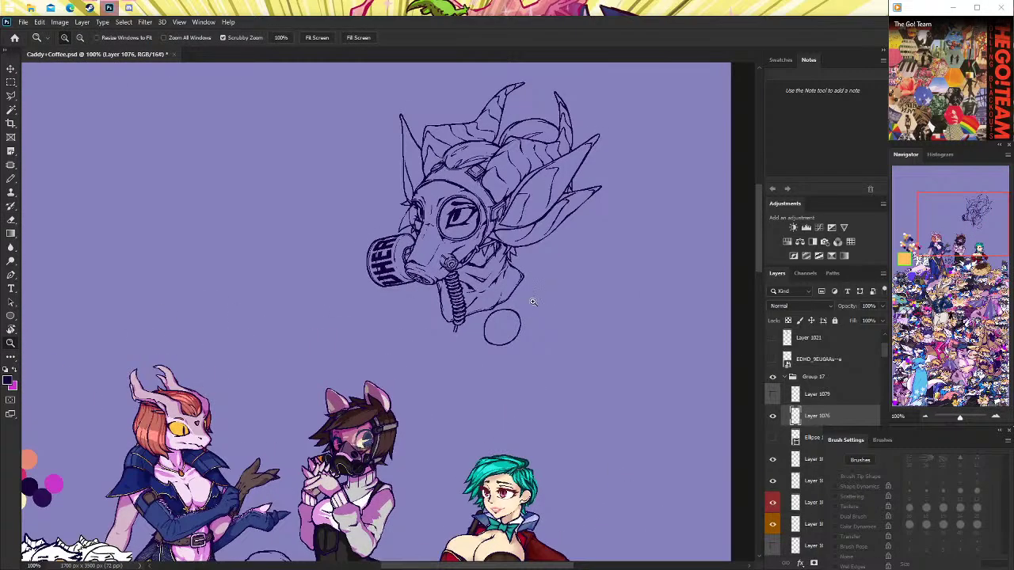
drag(526, 315, 487, 323)
key(ctrl+t)
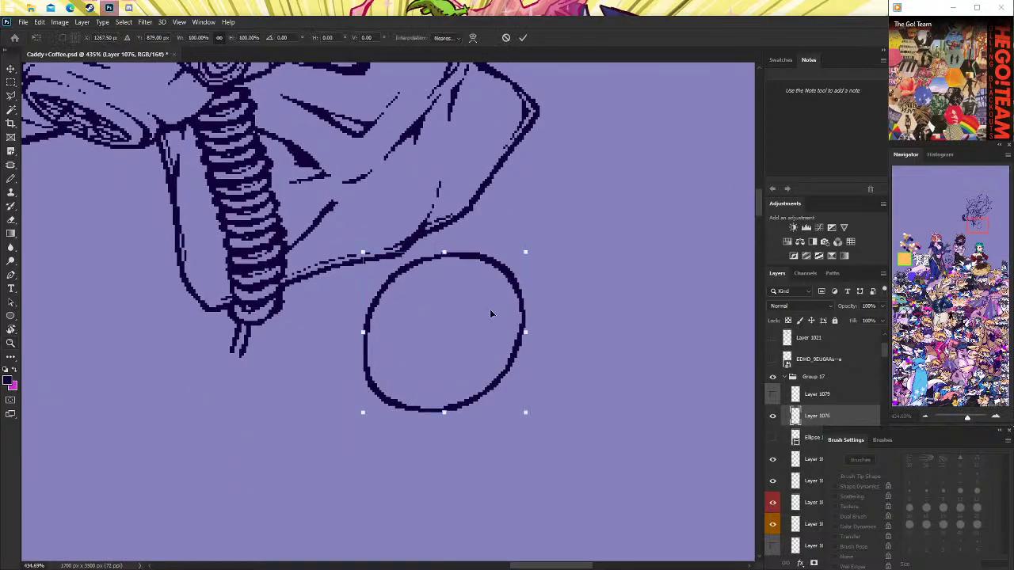
drag(463, 259, 457, 246)
key(Return)
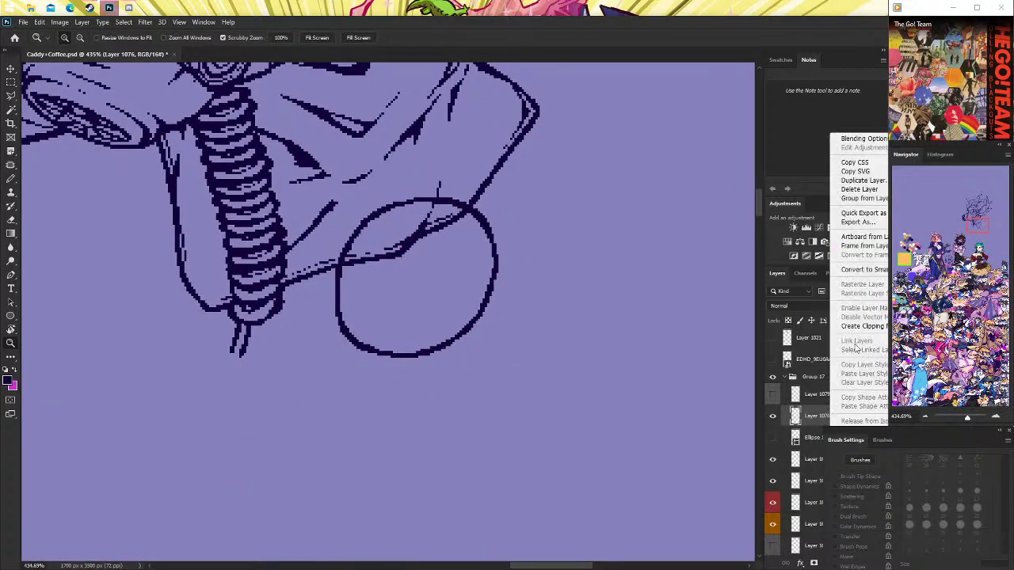
Duplicate the circle layer and shift the copy down and right.
right_click(831, 413)
click(883, 181)
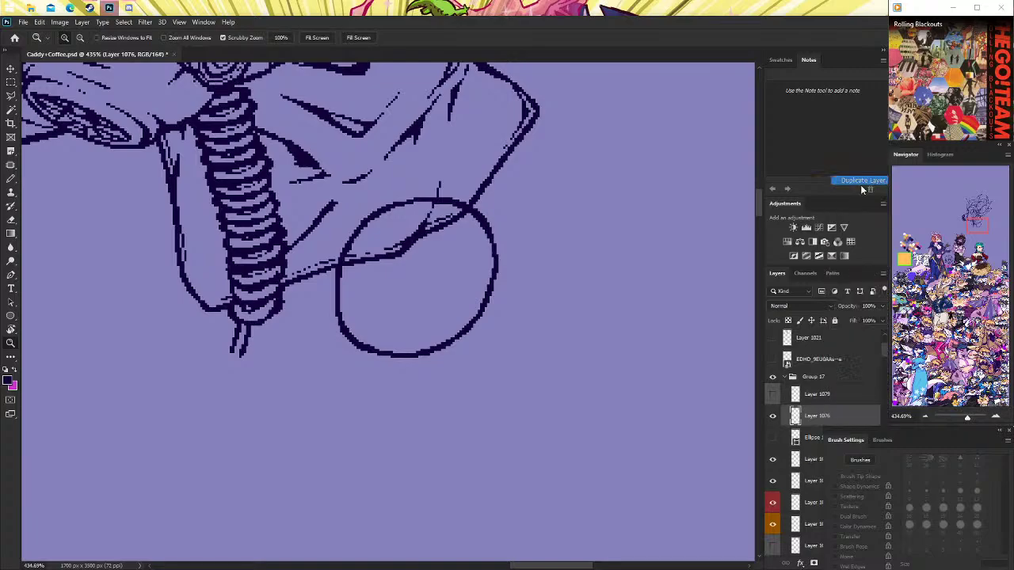
click(594, 173)
key(ctrl+t)
mouse_move(470, 267)
mouse_down()
mouse_move(488, 291)
mouse_move(508, 285)
mouse_up()
key(Return)
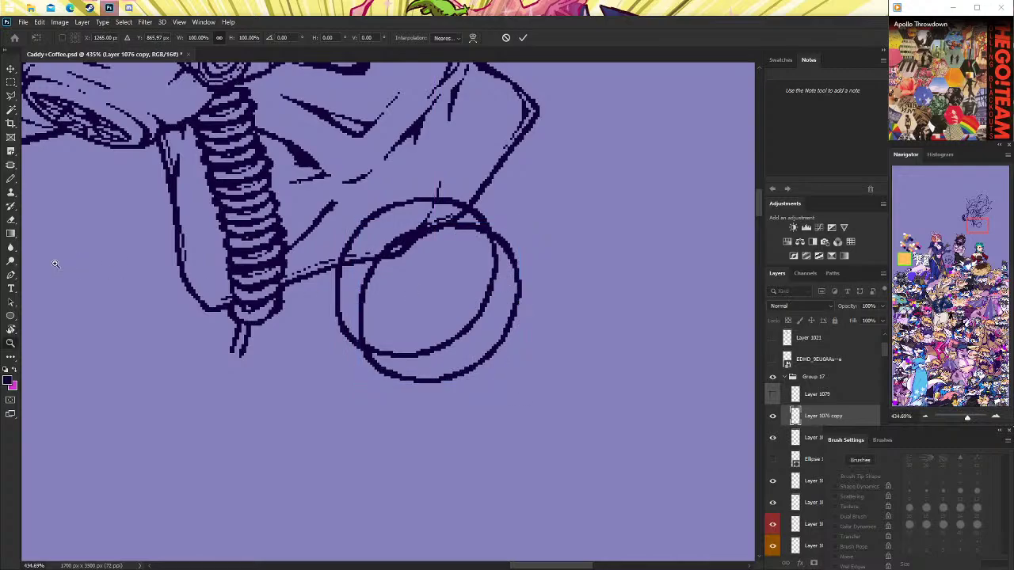
Erase the copy's arcs lying inside the first circle, including the lower-left inner arc.
key(e)
drag(394, 316, 454, 228)
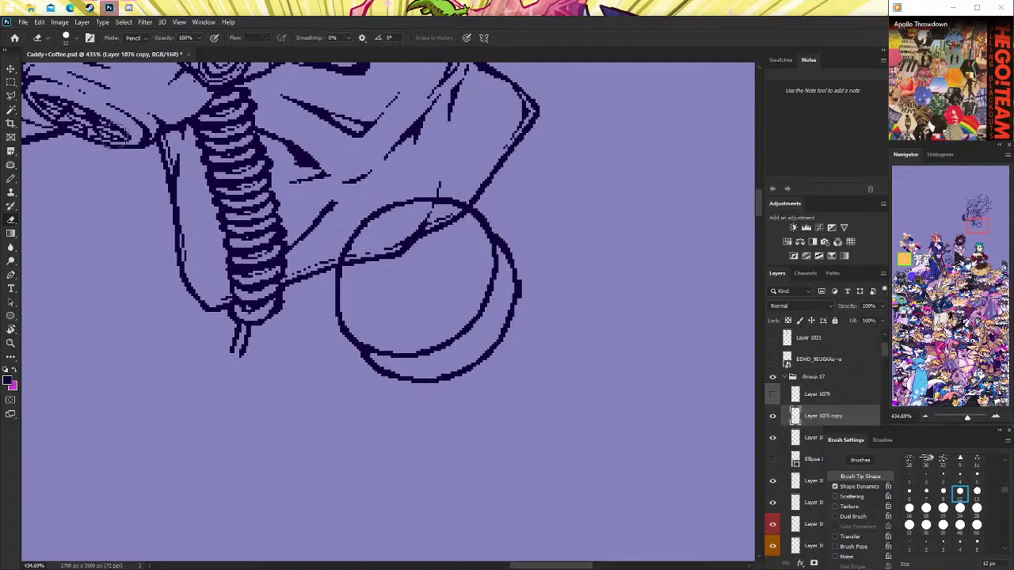
drag(365, 334, 413, 358)
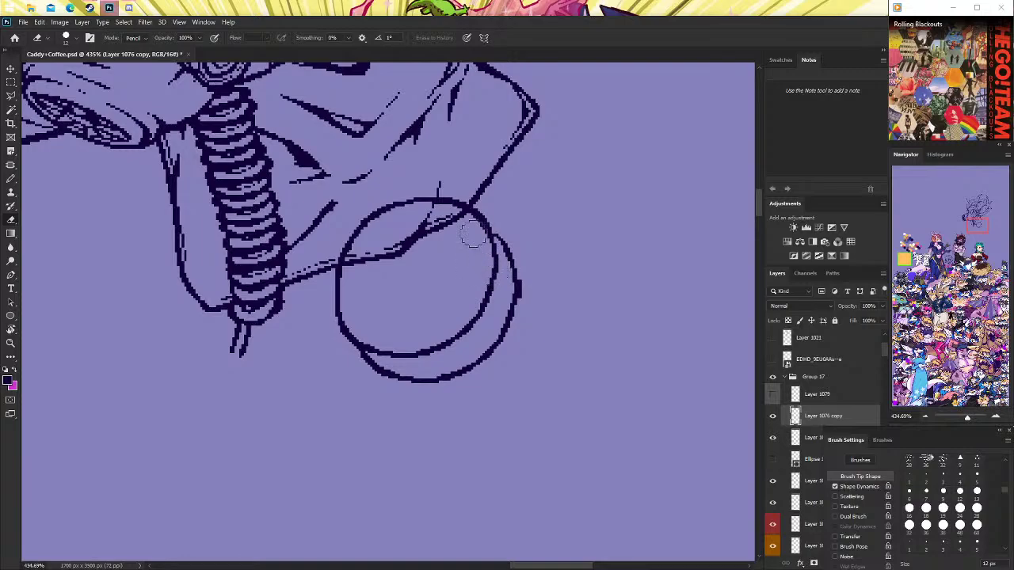
click(11, 343)
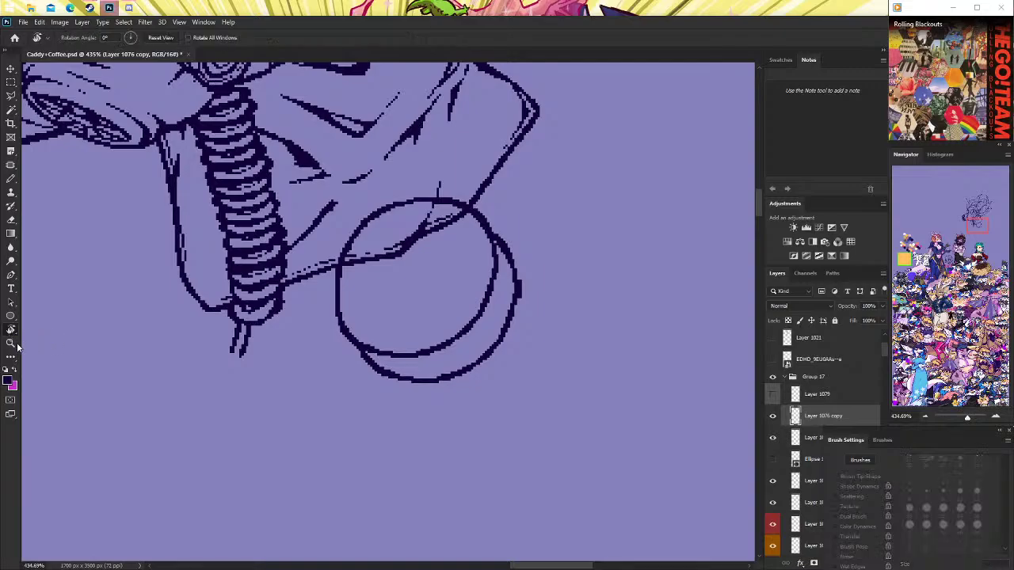
scroll(523, 255, down, 5)
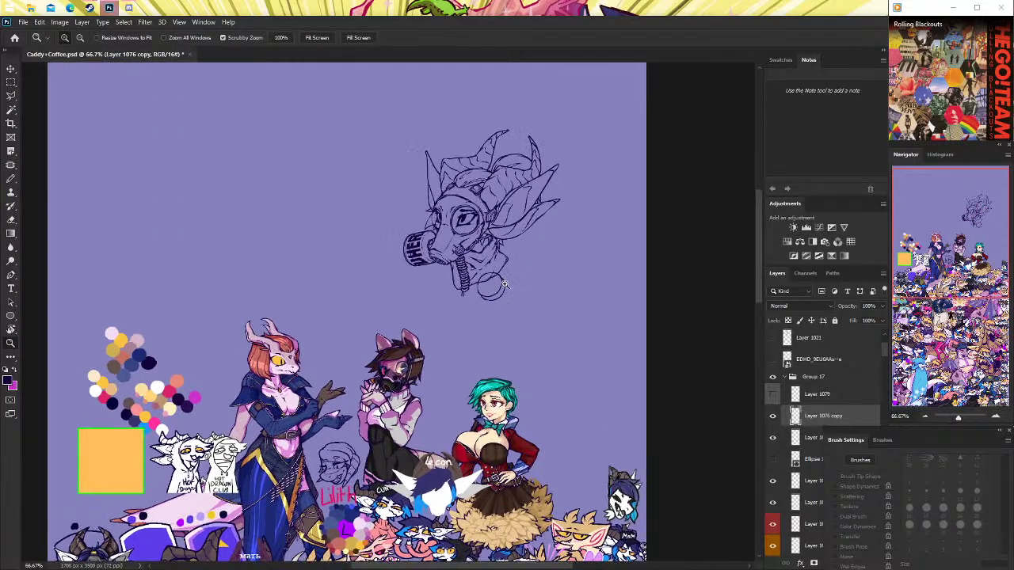
scroll(509, 277, up, 10)
Patch the circle's lower-left edge with the pencil and erase the extra inner stroke.
key(b)
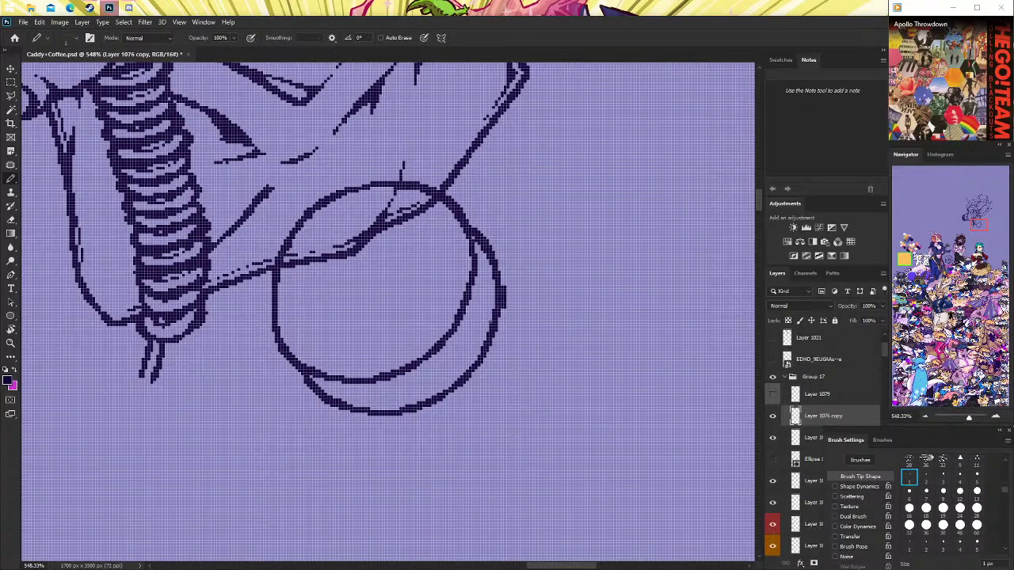
click(9, 220)
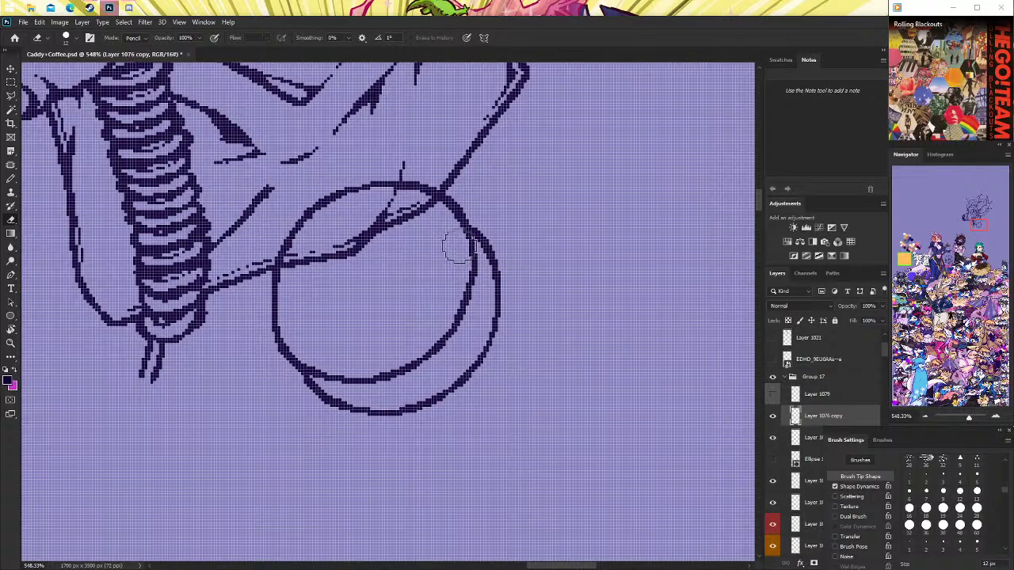
key(b)
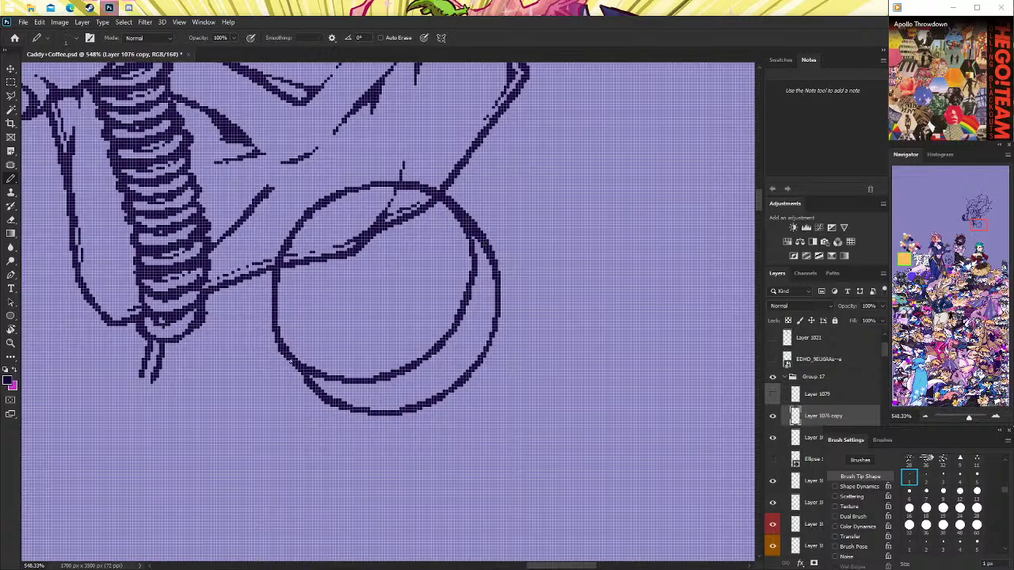
drag(305, 382, 283, 348)
click(11, 219)
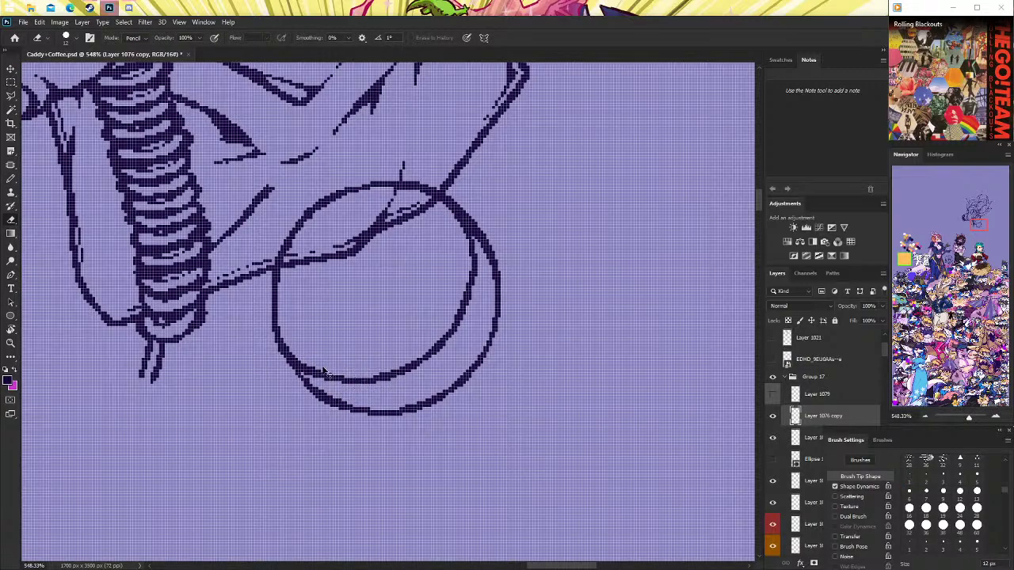
drag(324, 362, 380, 384)
click(11, 179)
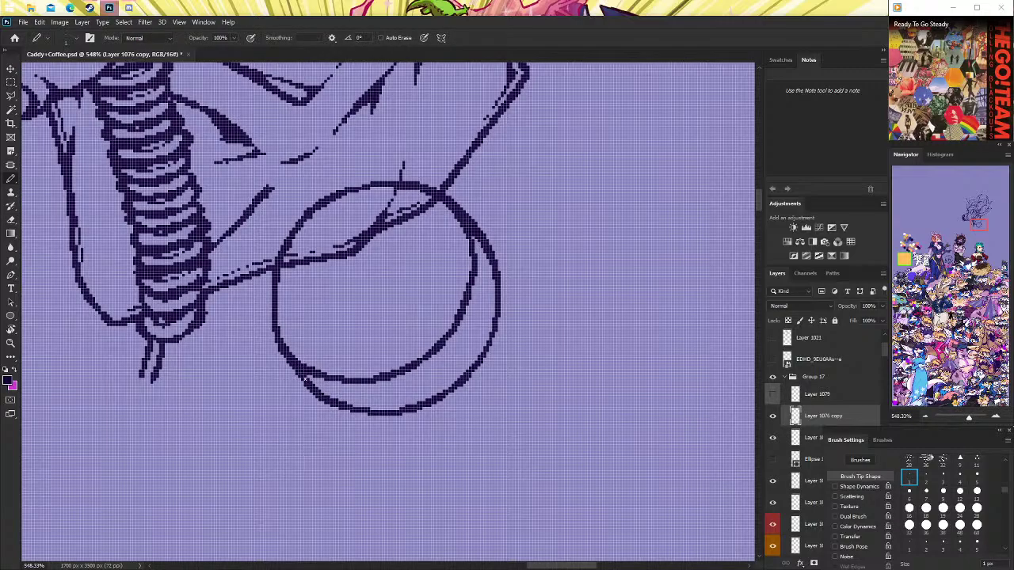
Zoom out and scroll around to review the whole illustration.
click(10, 343)
scroll(471, 344, down, 5)
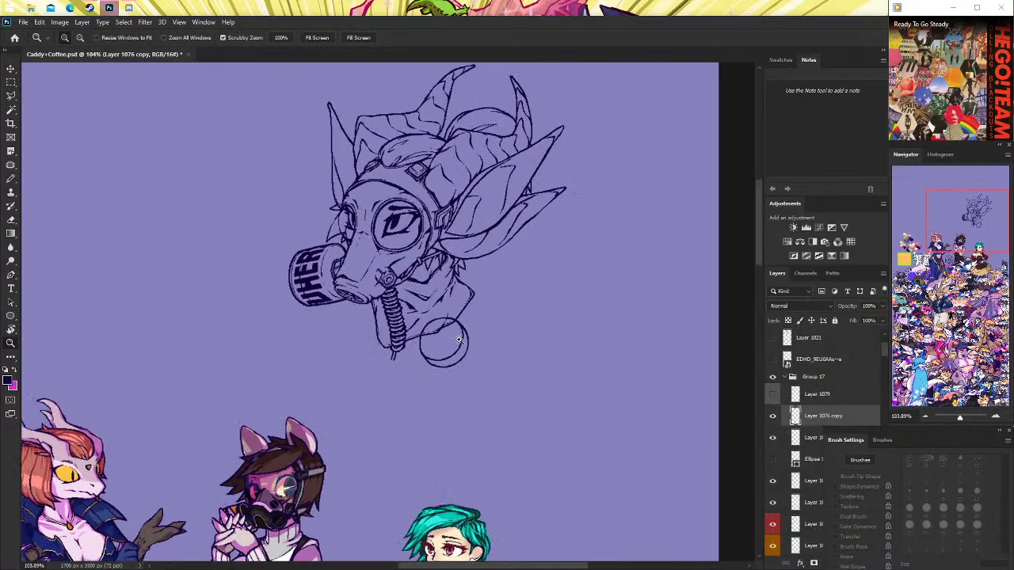
scroll(472, 345, down, 2)
scroll(471, 344, down, 2)
scroll(471, 345, up, 2)
scroll(473, 348, up, 3)
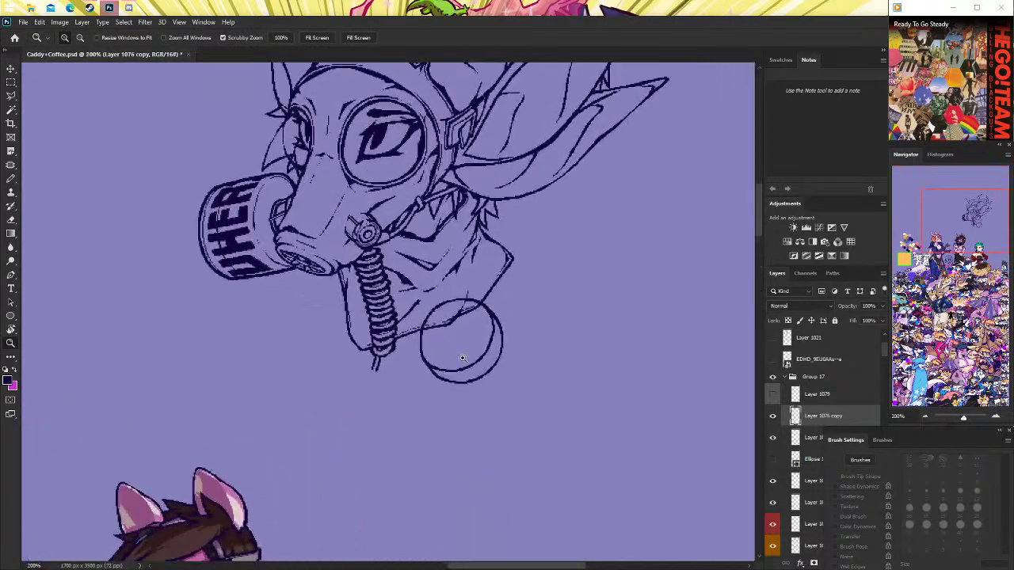
scroll(475, 355, down, 3)
scroll(476, 358, up, 1)
scroll(476, 358, up, 3)
scroll(476, 359, up, 3)
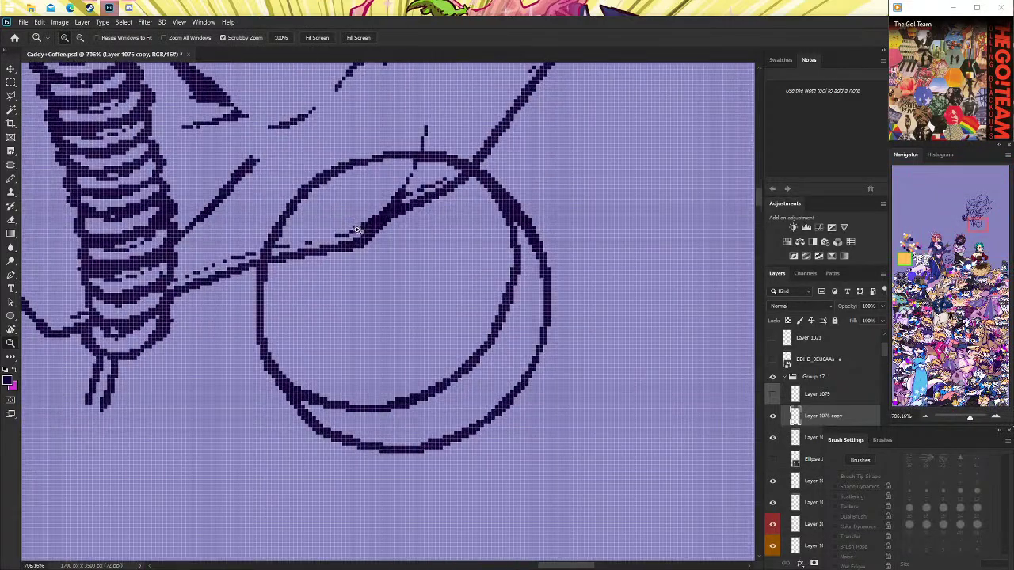
scroll(353, 230, up, 1)
key(b)
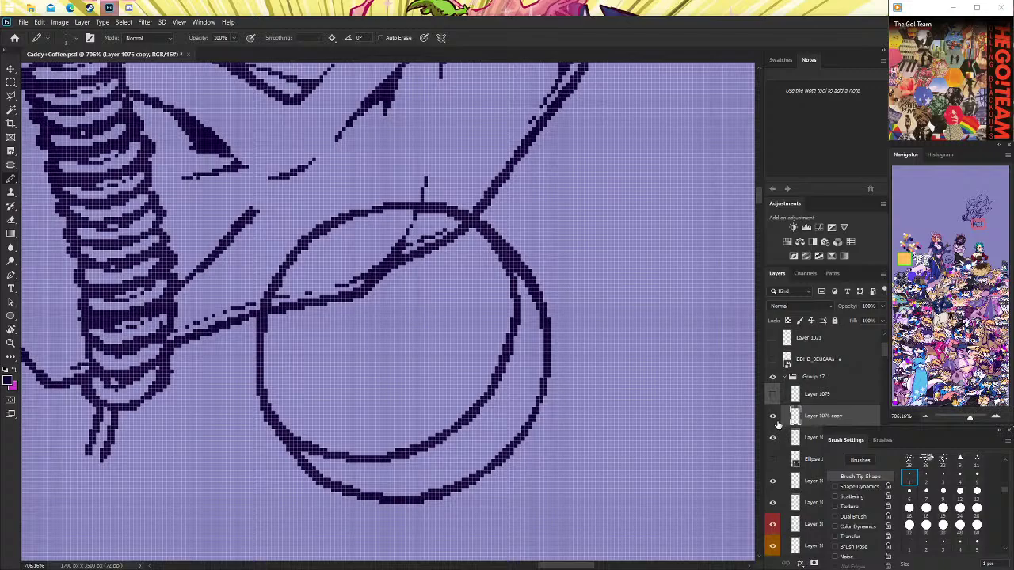
On Layer 1076, erase along the inner circle's lower-right edge to thin it.
key(alt+bracketleft)
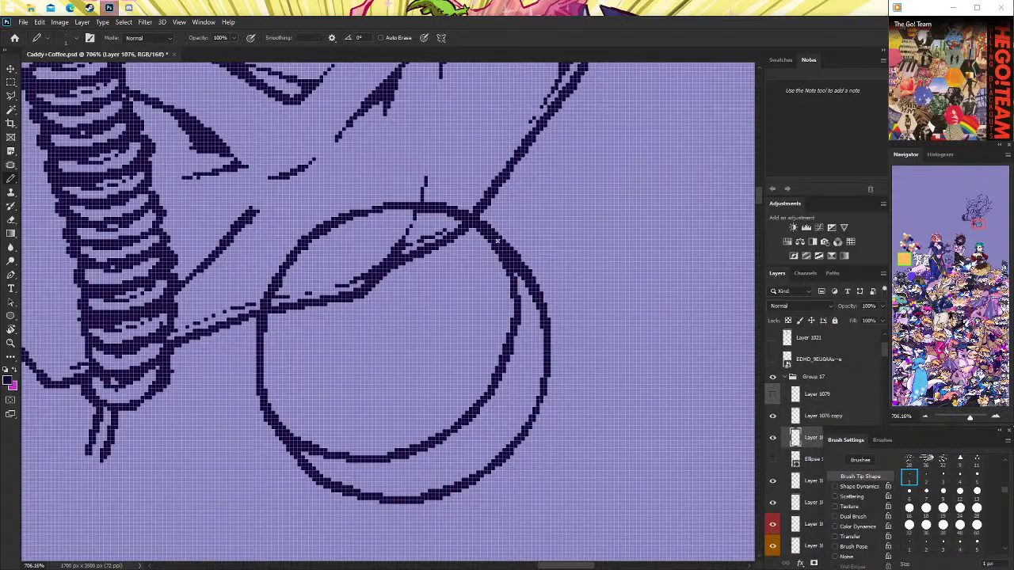
click(11, 219)
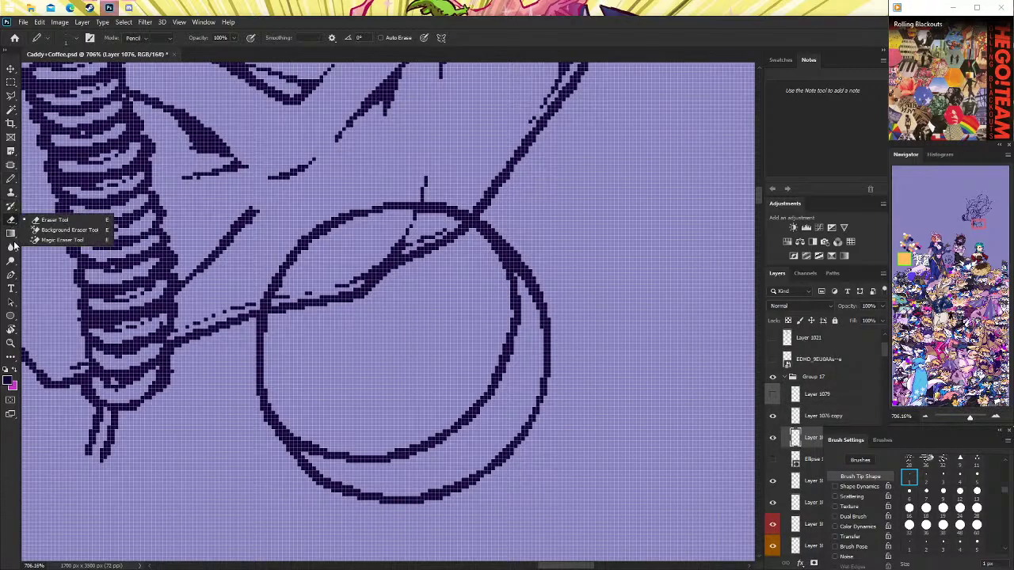
click(53, 219)
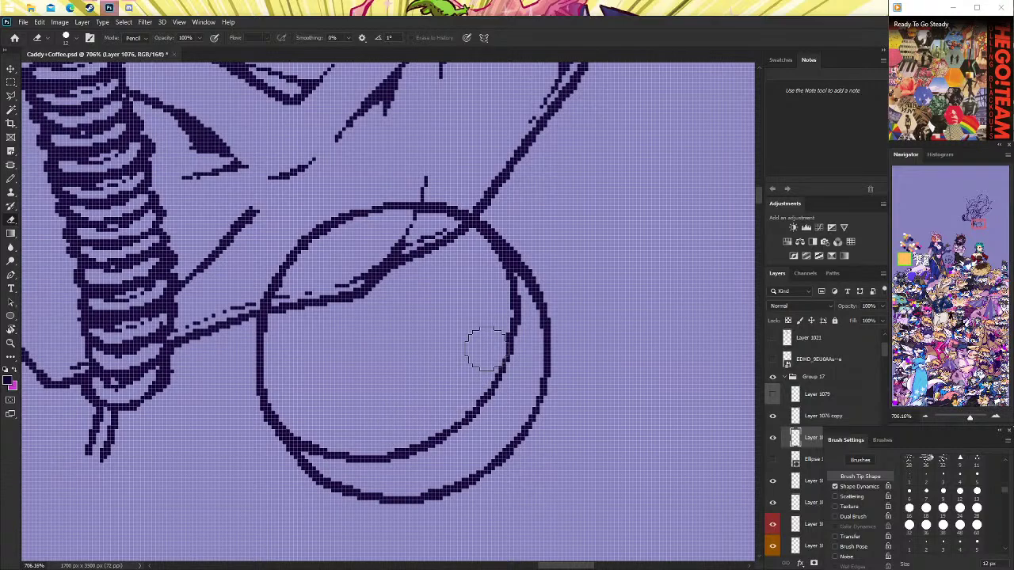
drag(486, 349, 362, 434)
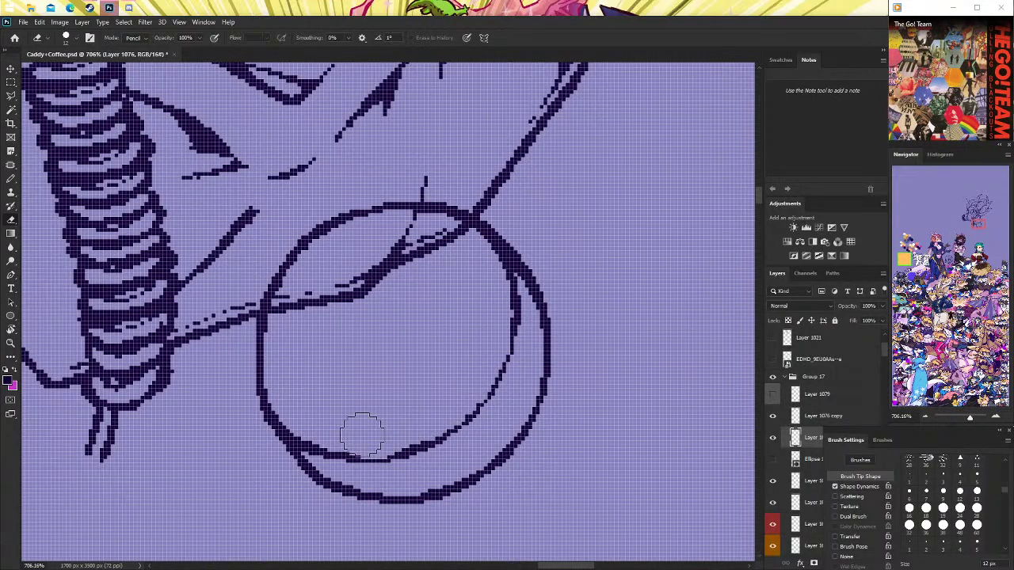
key(ctrl+z)
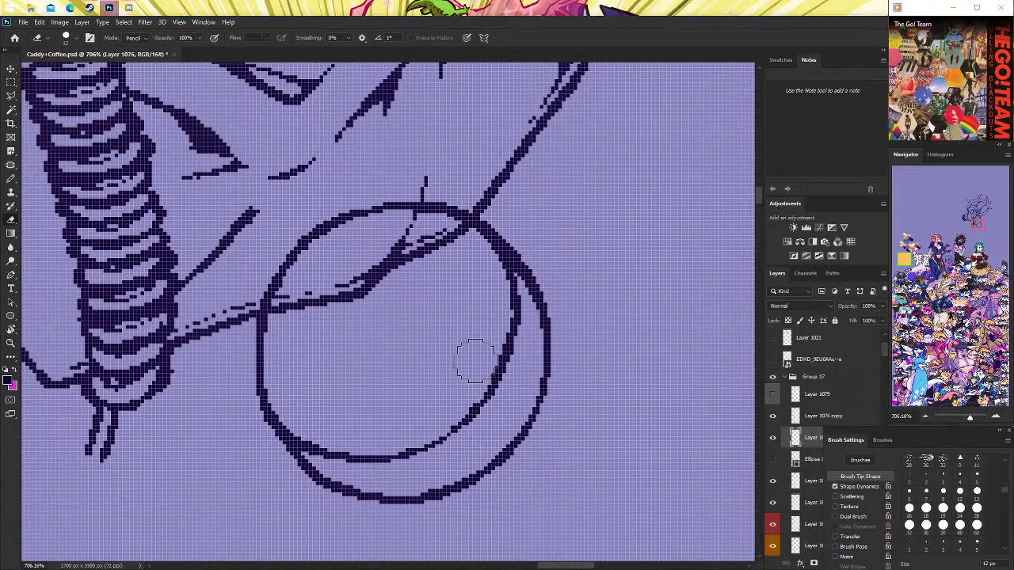
mouse_move(476, 361)
mouse_down()
mouse_move(437, 407)
mouse_move(450, 391)
mouse_move(446, 403)
mouse_up()
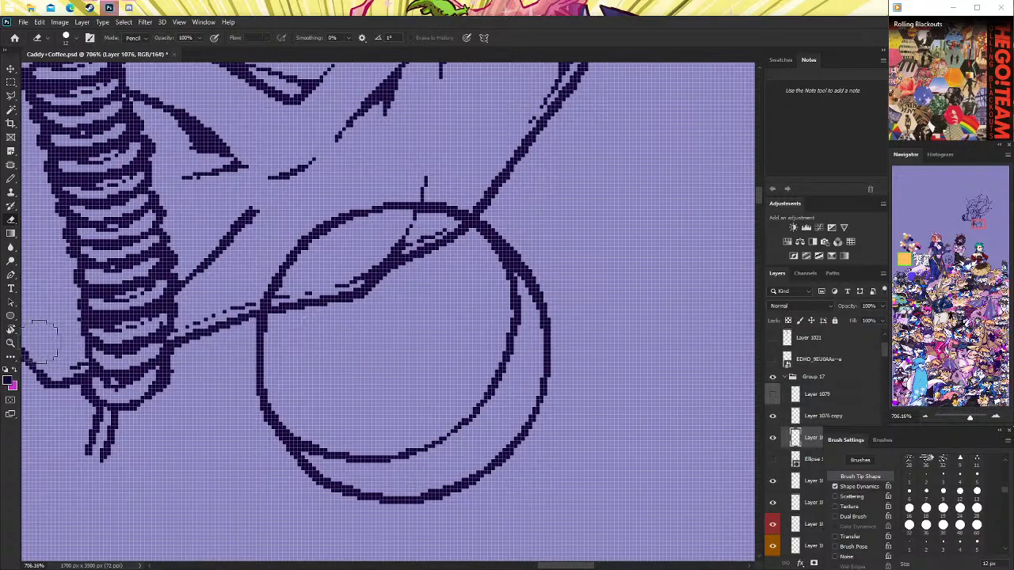
click(11, 342)
mouse_move(414, 310)
mouse_down()
mouse_move(449, 322)
mouse_move(478, 299)
mouse_move(602, 317)
mouse_up()
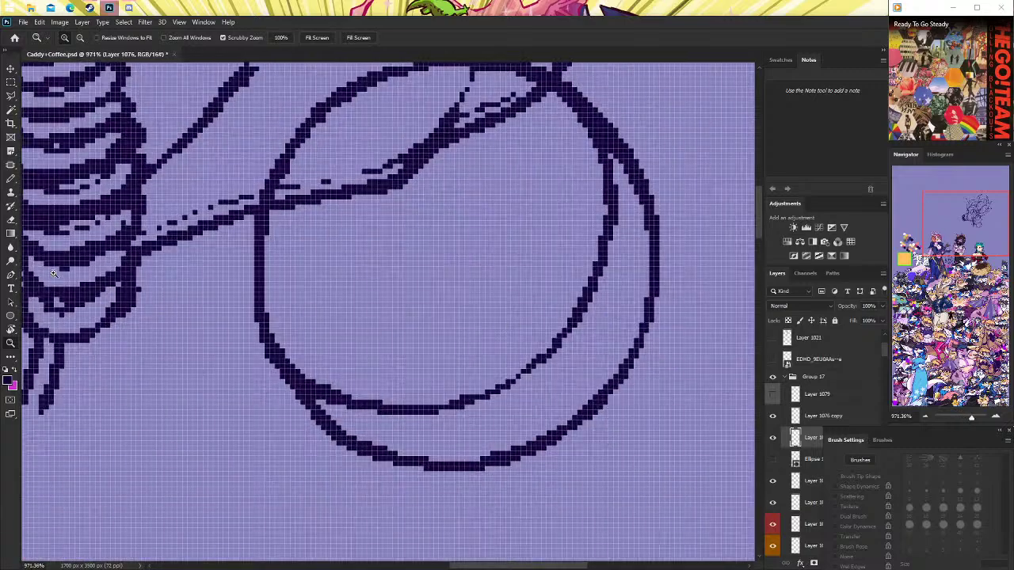
Set the Eraser to 1 px and pencil in pixels along the inner circle's lower curve.
key(e)
click(909, 477)
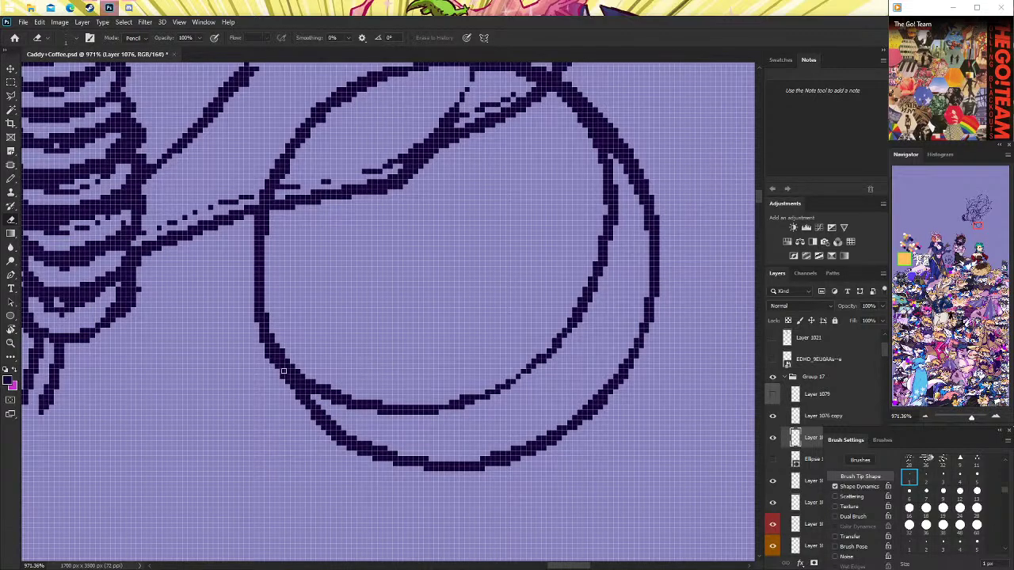
click(11, 178)
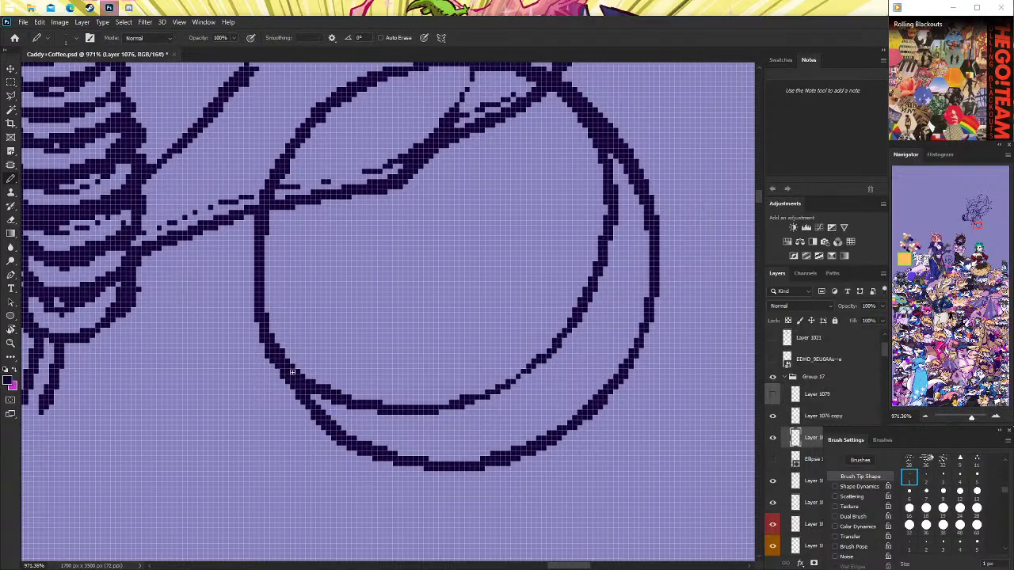
drag(286, 381, 312, 417)
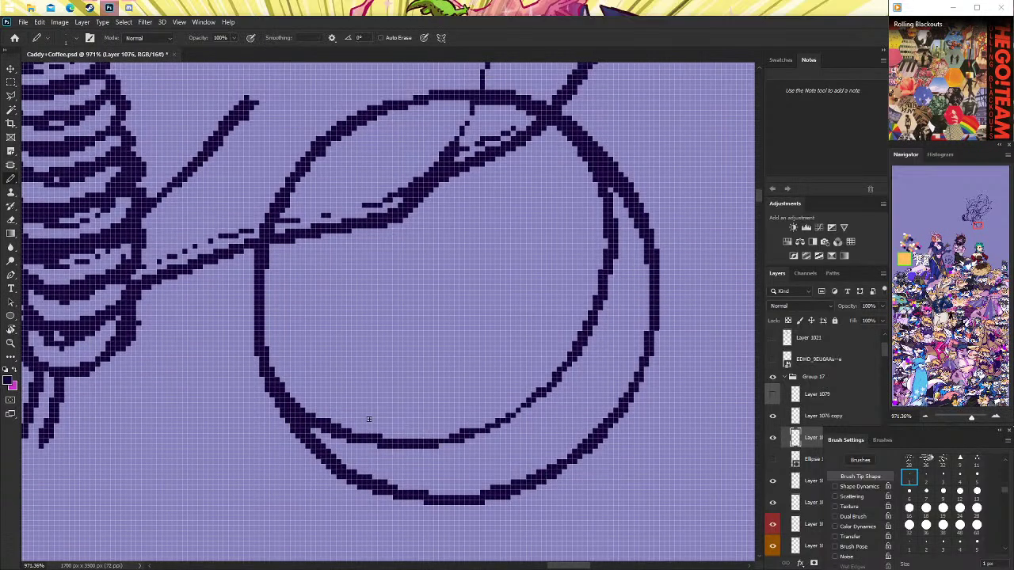
key(e)
scroll(289, 347, down, 2)
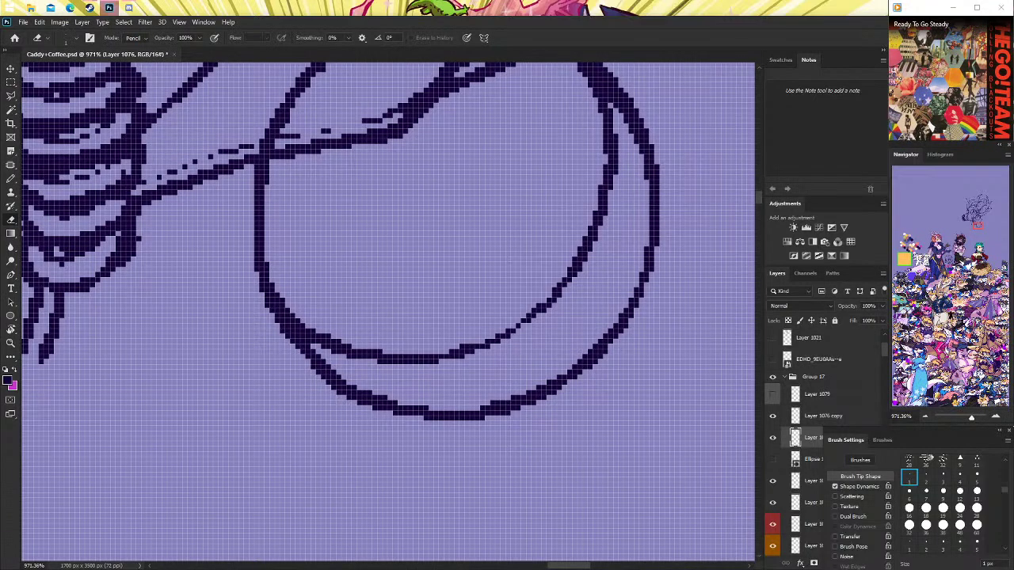
On Layer 1076 copy, thin the circle's lower curve and tidy its right outline.
click(830, 417)
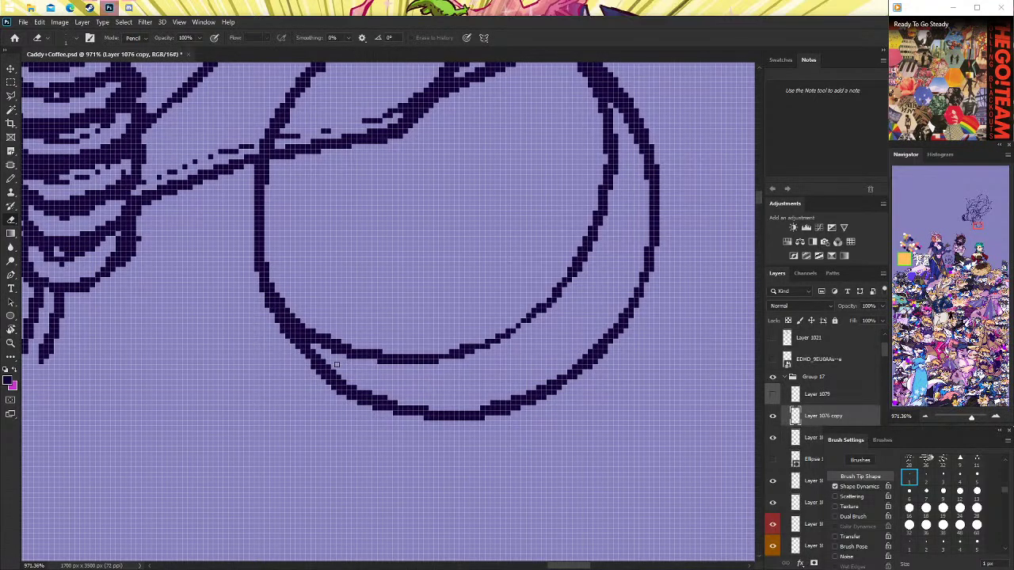
drag(306, 363, 433, 425)
key(ctrl+z)
drag(307, 364, 411, 424)
drag(363, 394, 410, 420)
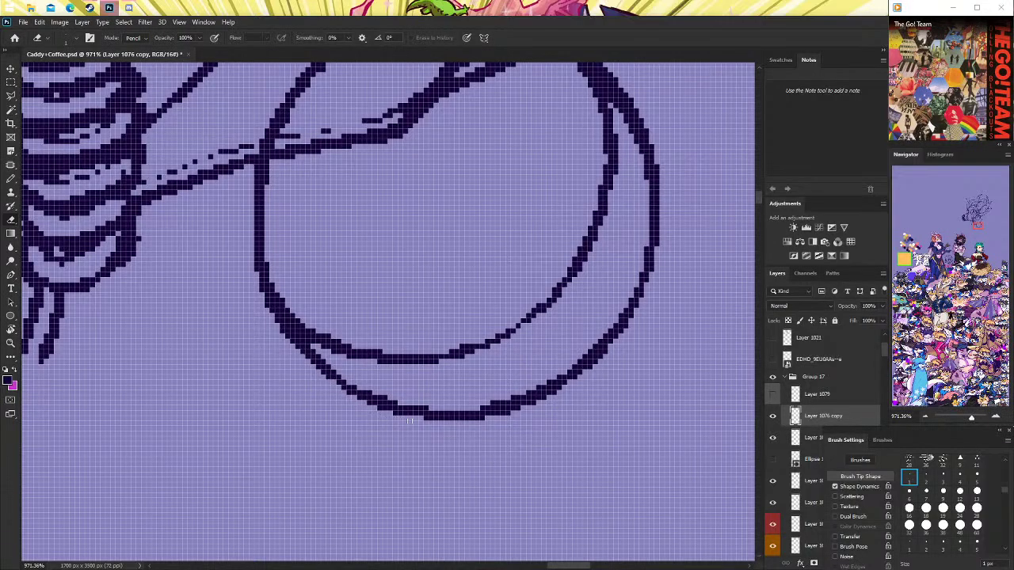
scroll(536, 430, up, 3)
scroll(644, 372, up, 2)
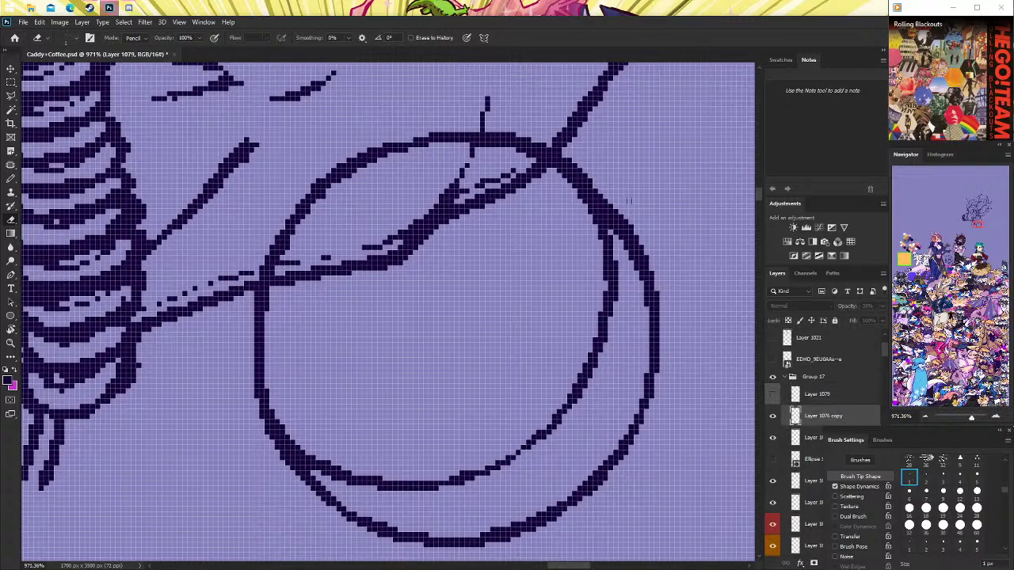
drag(661, 267, 639, 231)
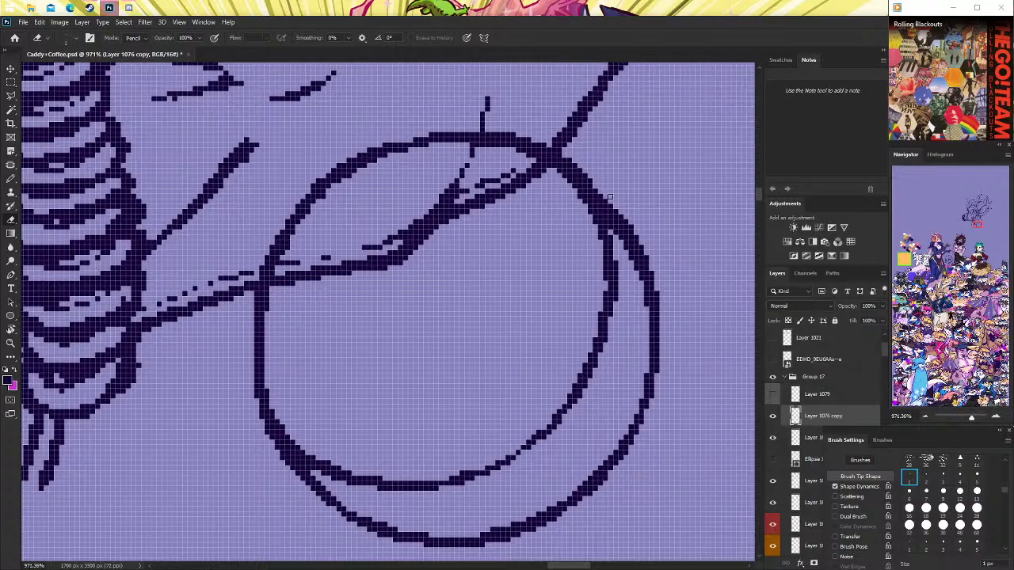
drag(610, 196, 643, 252)
On Layer 1076, erase part of the inner ring's lower arc to open a gap.
click(812, 437)
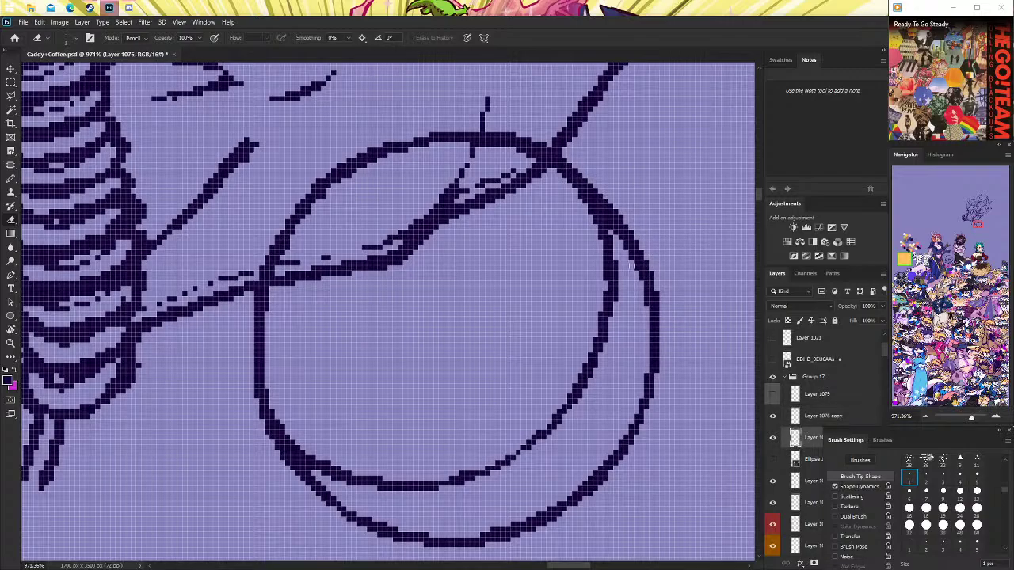
scroll(312, 293, down, 3)
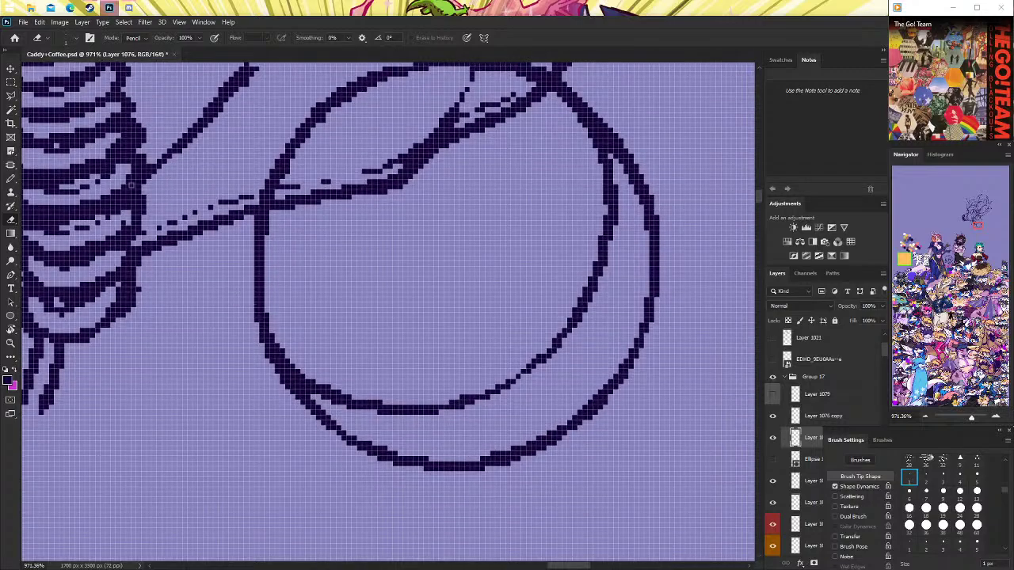
click(12, 180)
mouse_move(471, 399)
mouse_down()
mouse_move(564, 348)
mouse_move(470, 400)
mouse_up()
key(ctrl+z)
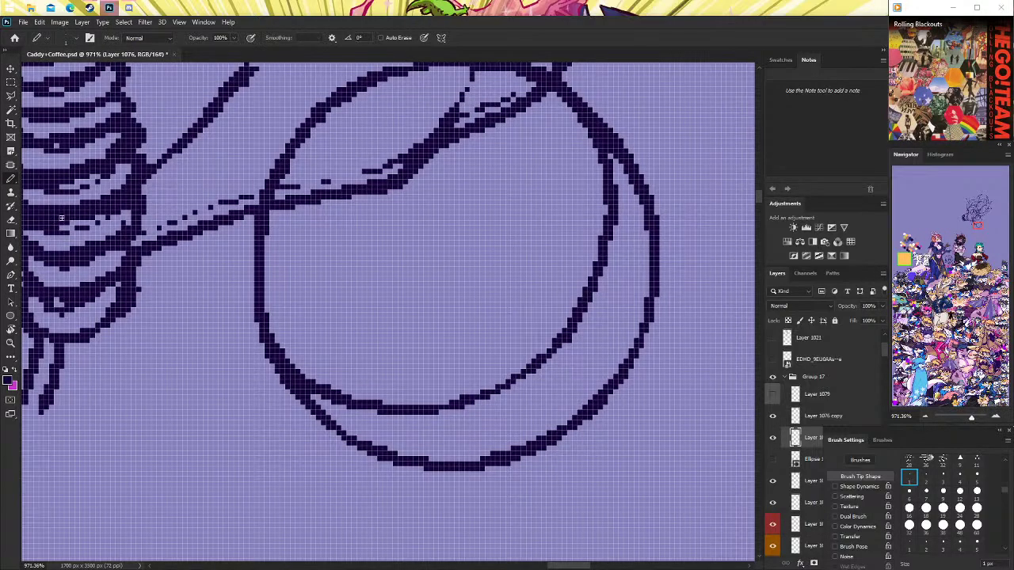
click(11, 220)
mouse_move(303, 361)
mouse_down()
mouse_move(360, 397)
mouse_move(458, 399)
mouse_up()
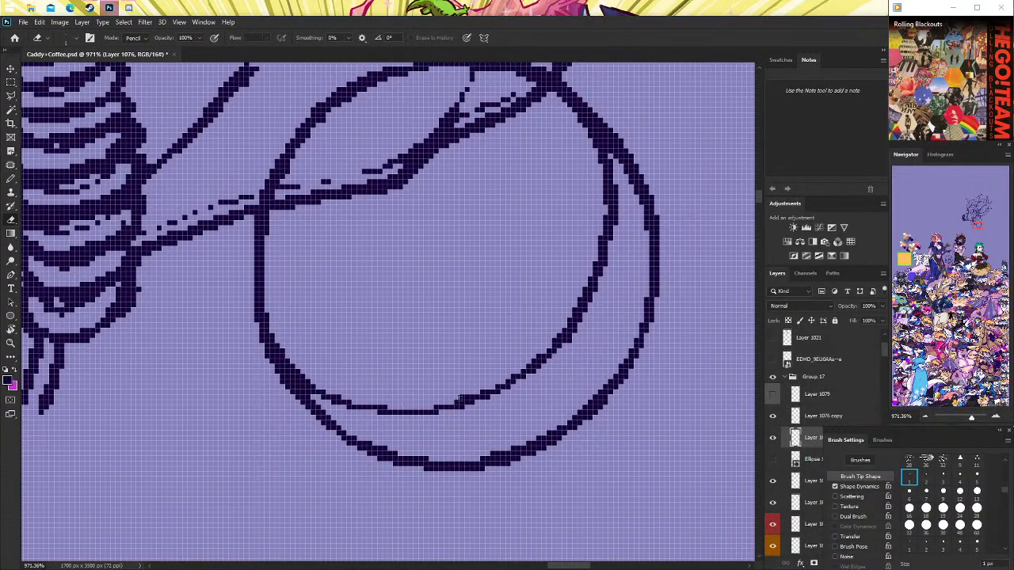
drag(366, 409, 439, 413)
Break up and thin the inner ring's right arc beside the outer rim.
scroll(589, 361, up, 2)
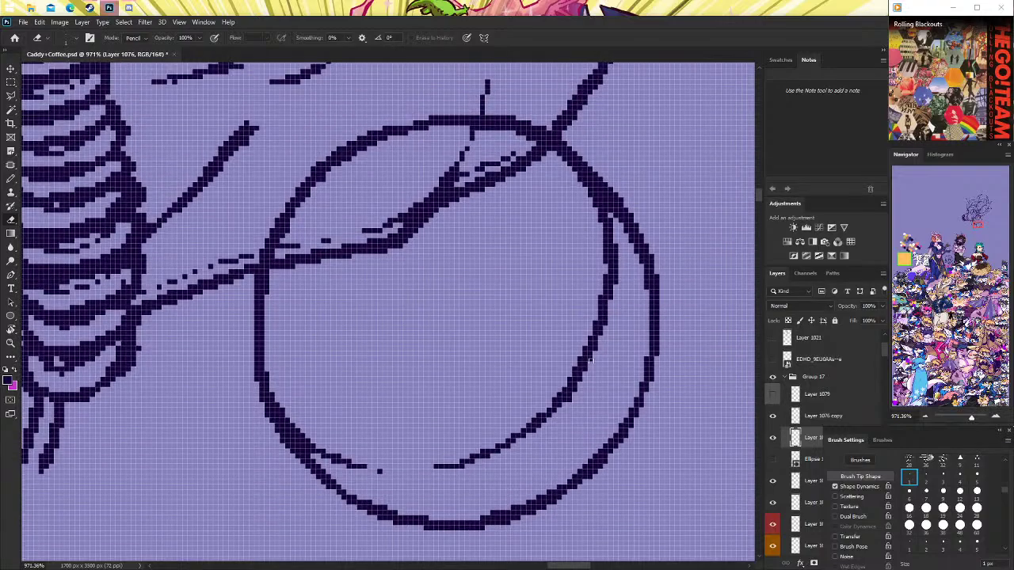
scroll(589, 361, up, 2)
mouse_move(619, 316)
mouse_down()
mouse_move(586, 235)
mouse_move(547, 202)
mouse_up()
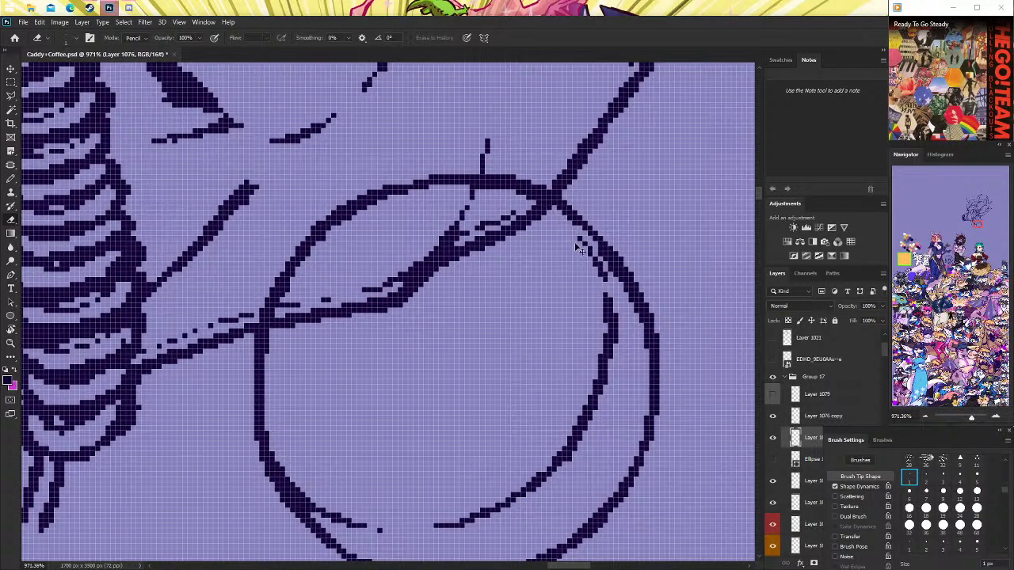
key(ctrl+z)
drag(605, 276, 618, 331)
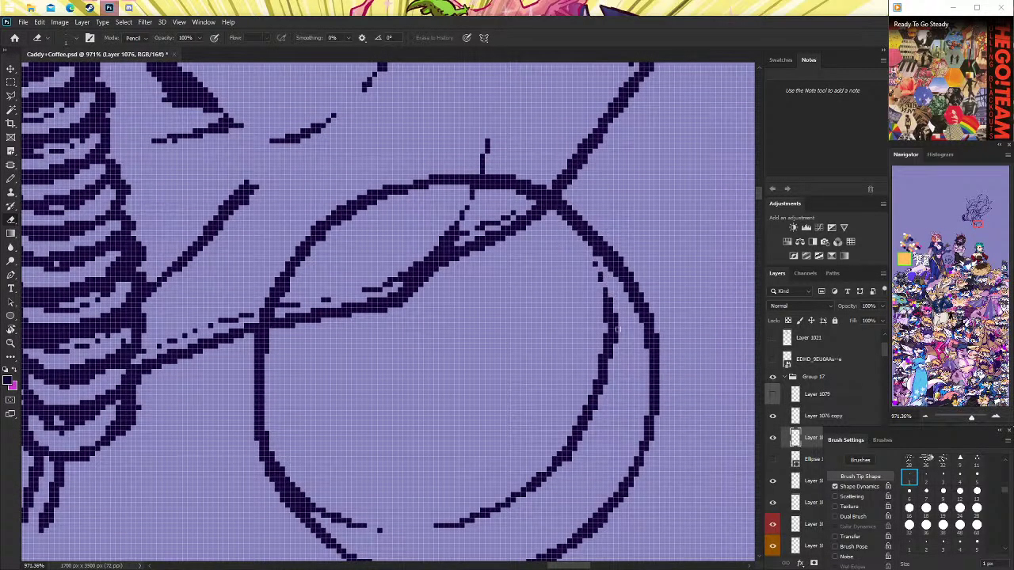
drag(608, 291, 616, 318)
drag(602, 269, 617, 342)
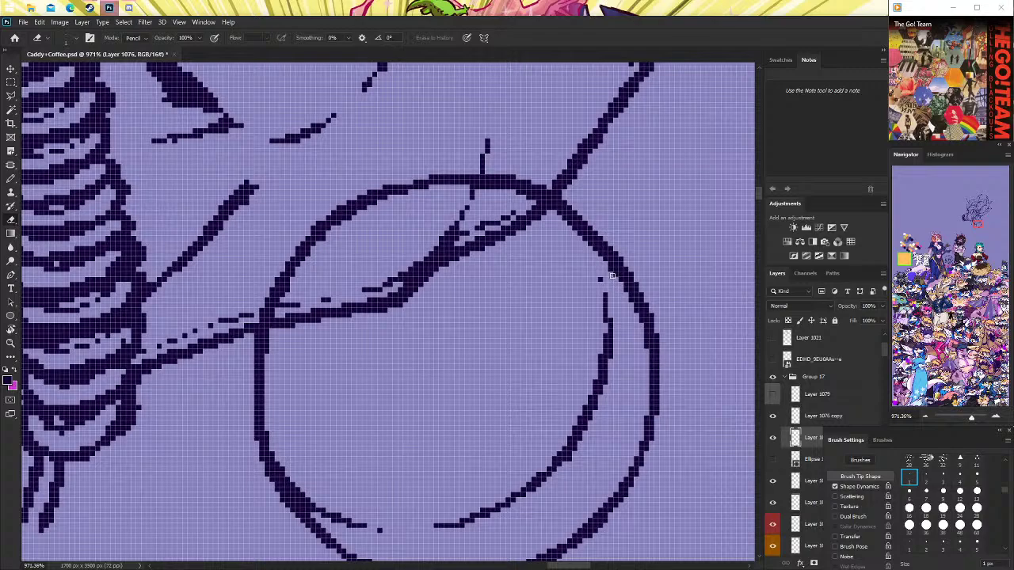
click(839, 417)
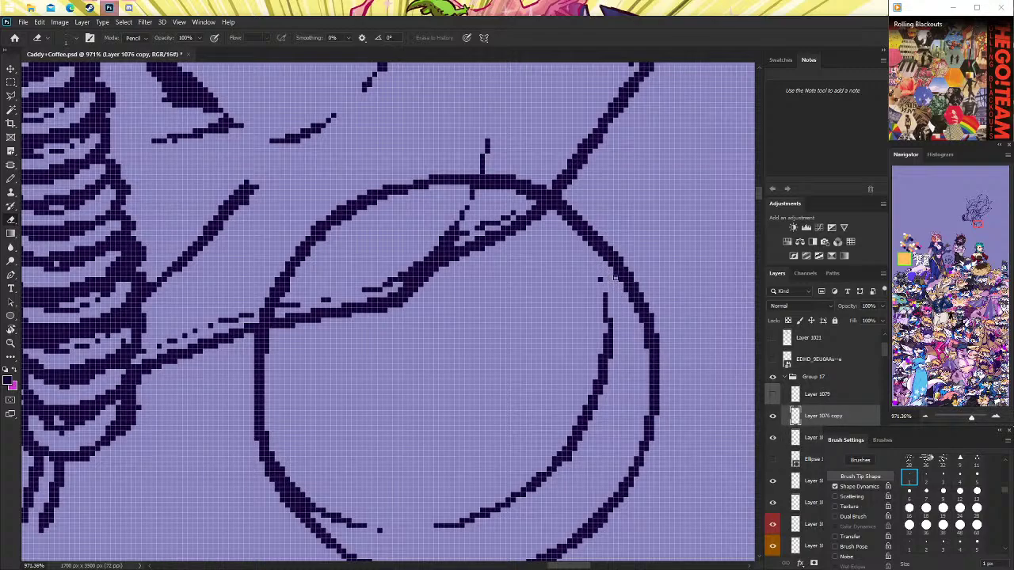
click(11, 342)
With Layer 1076 copy selected, nudge the circle down with Free Transform arrow keys.
scroll(562, 271, down, 8)
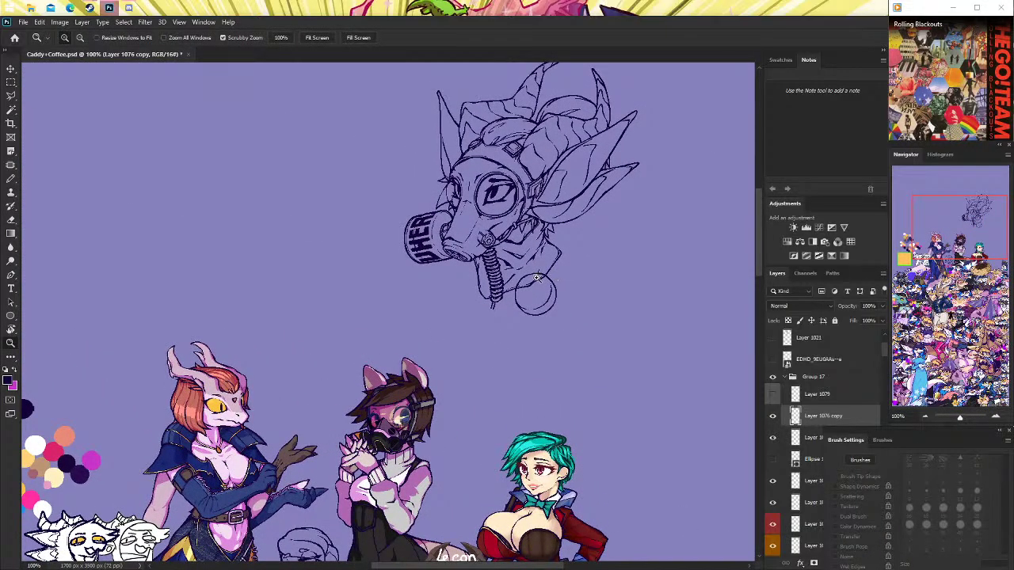
scroll(536, 278, down, 2)
scroll(539, 277, up, 1)
scroll(542, 275, up, 1)
scroll(547, 273, up, 1)
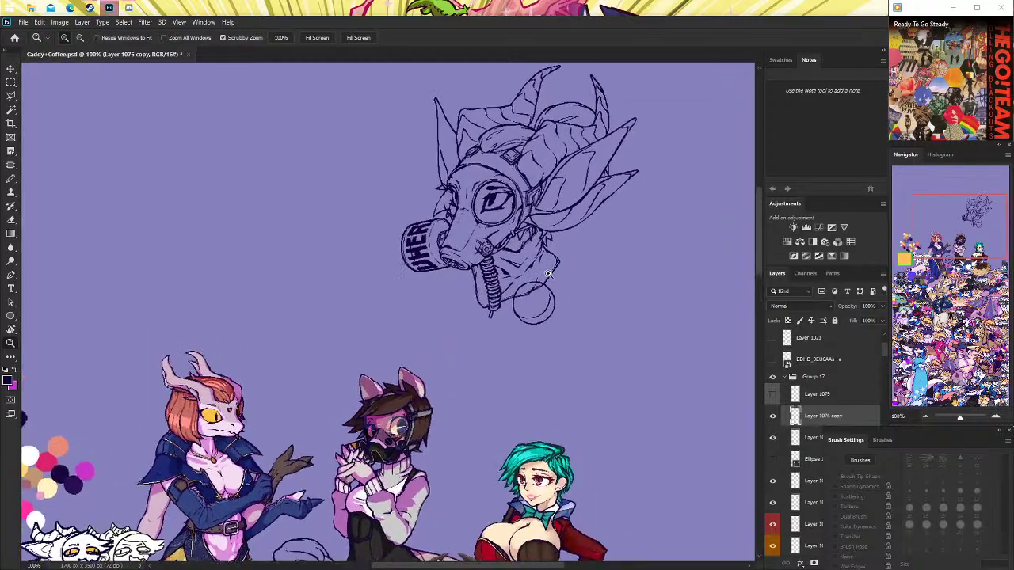
scroll(548, 274, up, 1)
scroll(547, 273, up, 1)
right_click(843, 424)
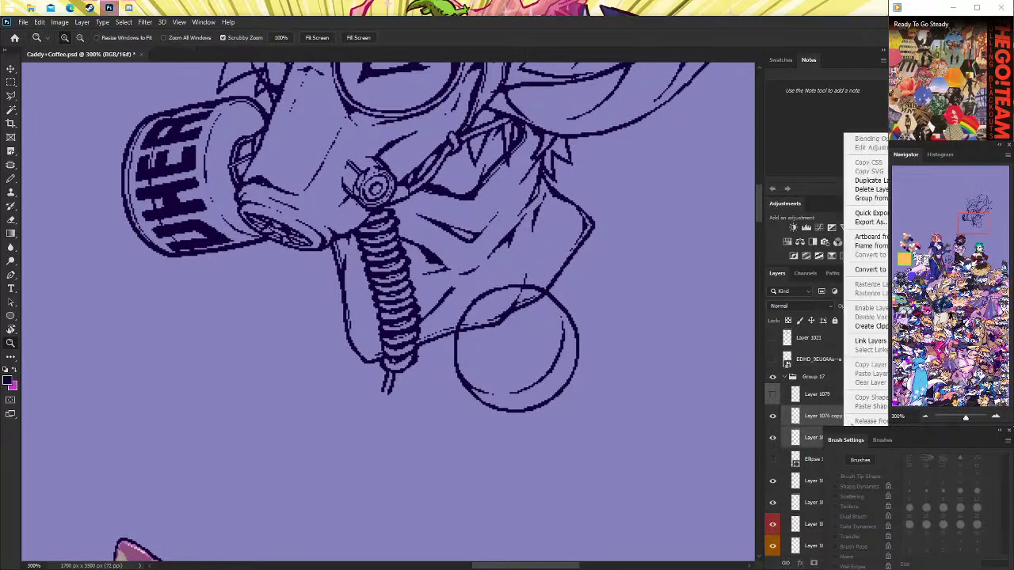
click(824, 416)
scroll(538, 282, down, 2)
scroll(539, 283, up, 1)
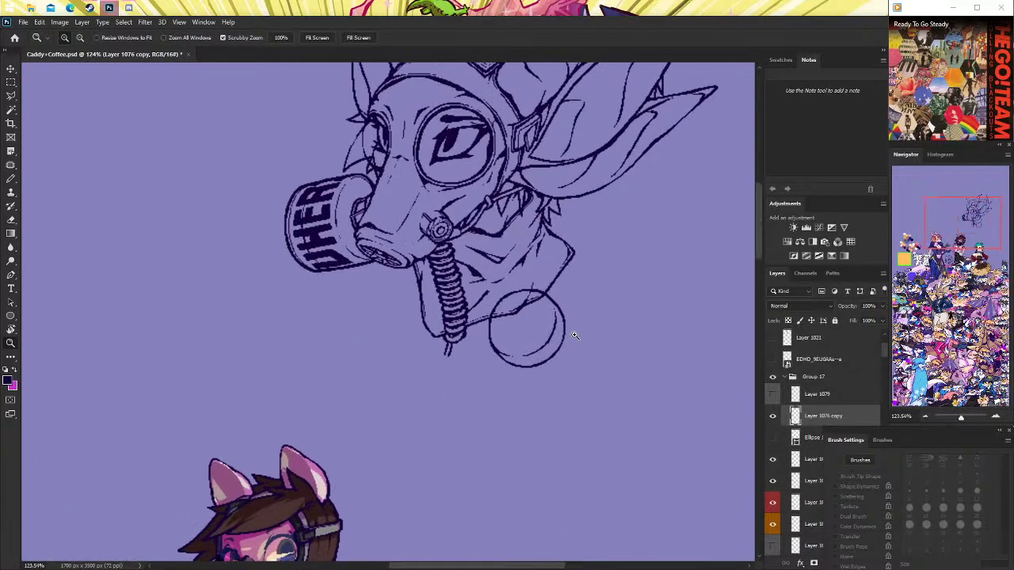
scroll(539, 283, up, 1)
key(ctrl+t)
key(Down)
key(Down)
key(Right)
key(Down)
key(Right)
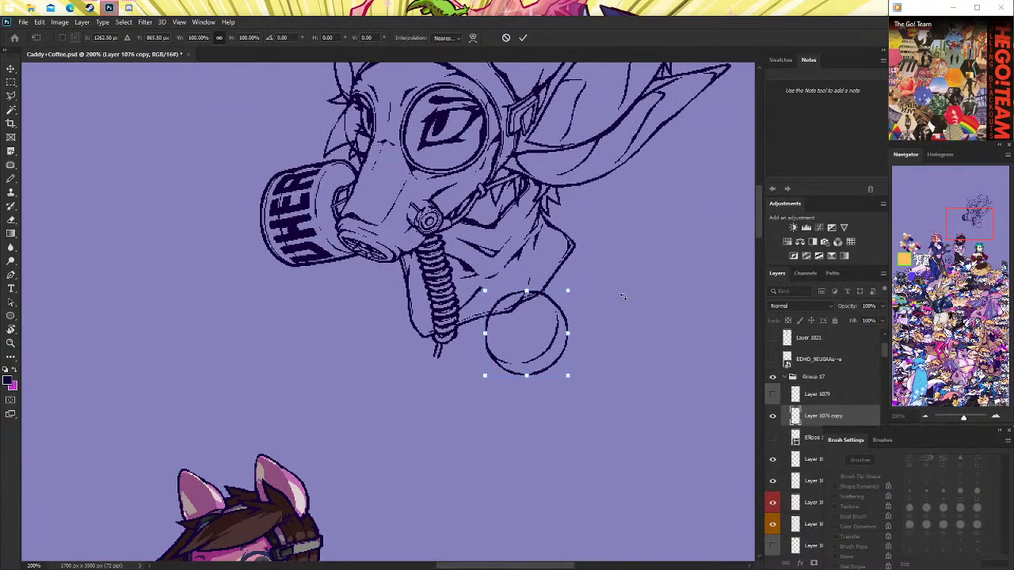
key(Down)
key(Down)
key(Left)
key(Left)
key(Down)
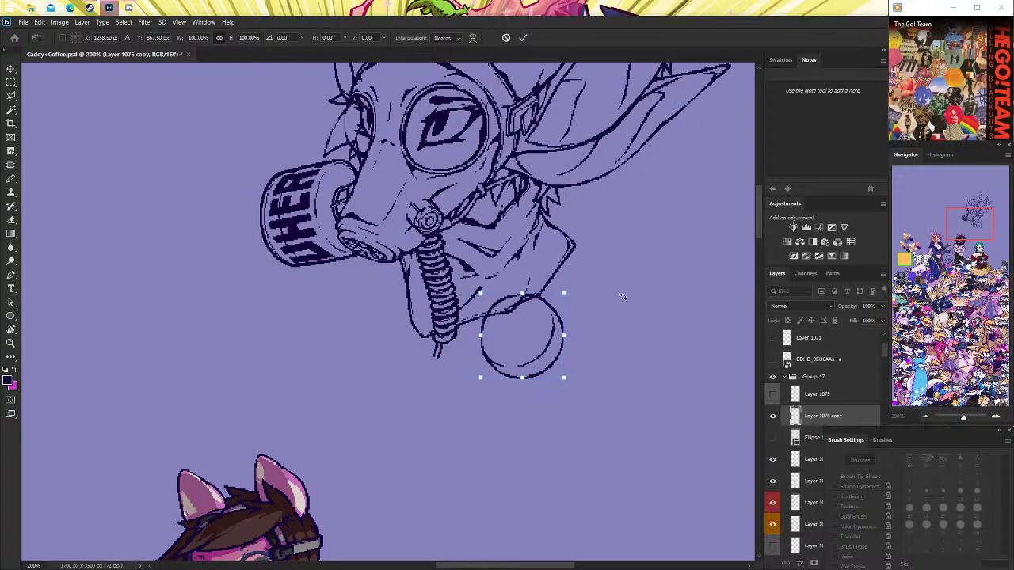
key(Left)
key(Down)
key(z)
Nudge the circle further right under the hose end and commit the transform.
scroll(584, 287, down, 2)
scroll(555, 309, up, 1)
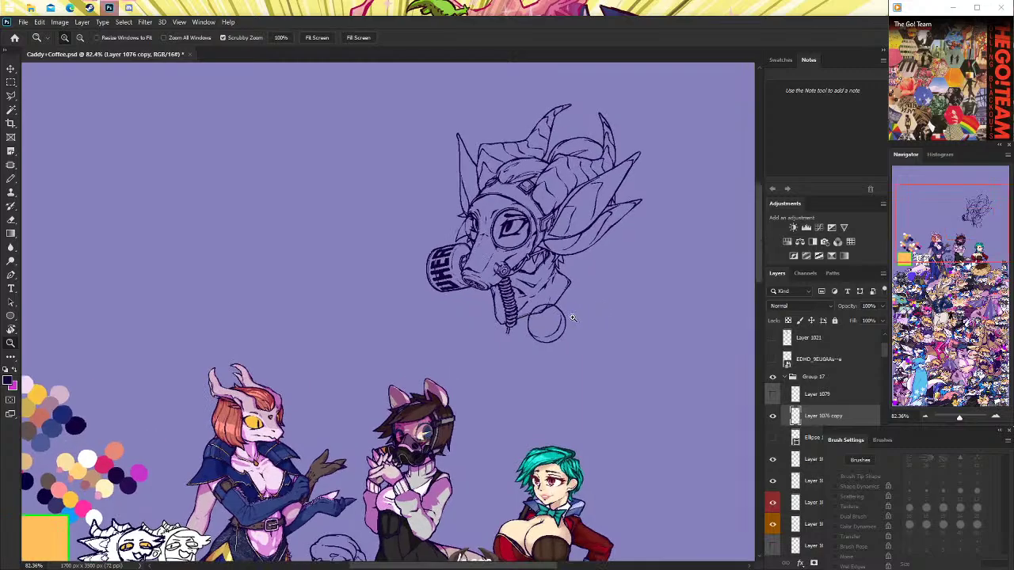
scroll(537, 325, up, 1)
scroll(537, 325, up, 1)
key(ctrl+t)
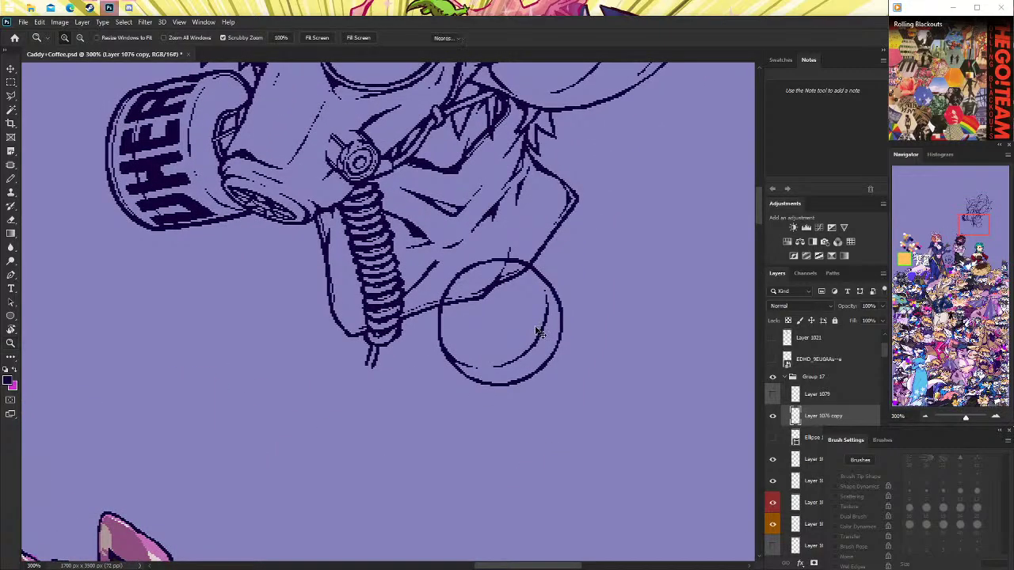
key(Down)
key(Down)
key(Down)
key(Down)
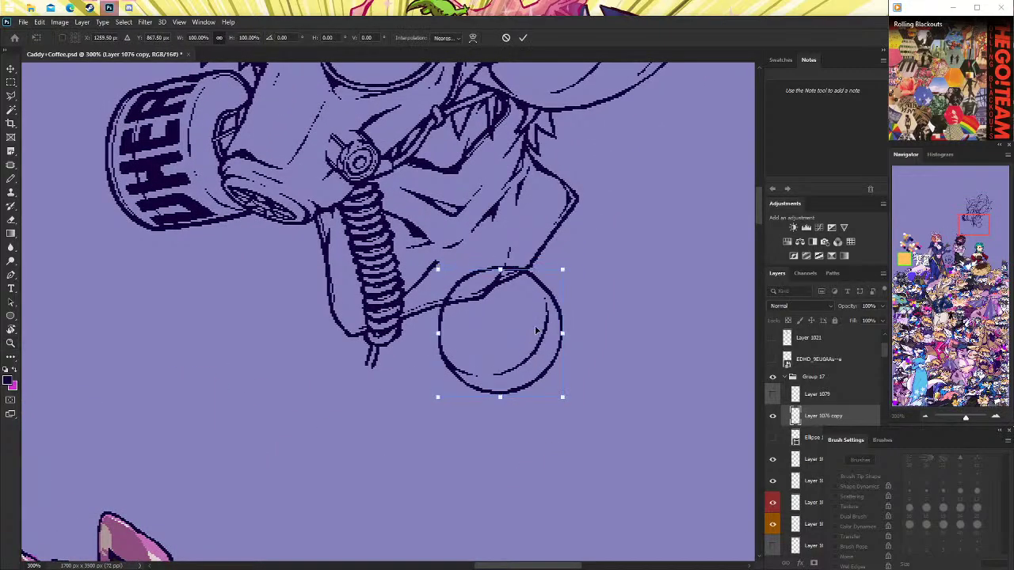
key(Left)
key(Up)
key(Right)
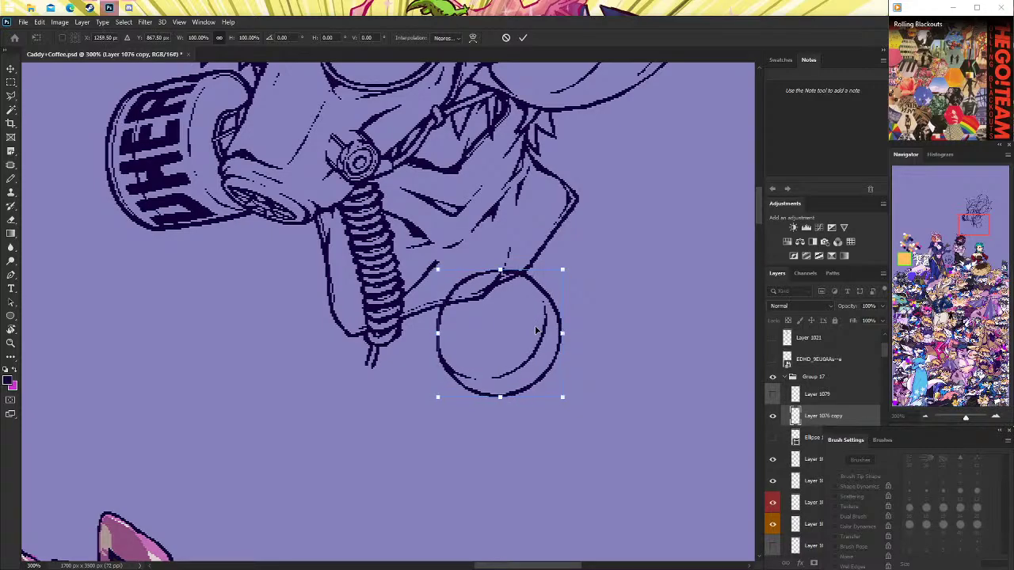
key(Right)
key(Right)
key(Right)
key(Right)
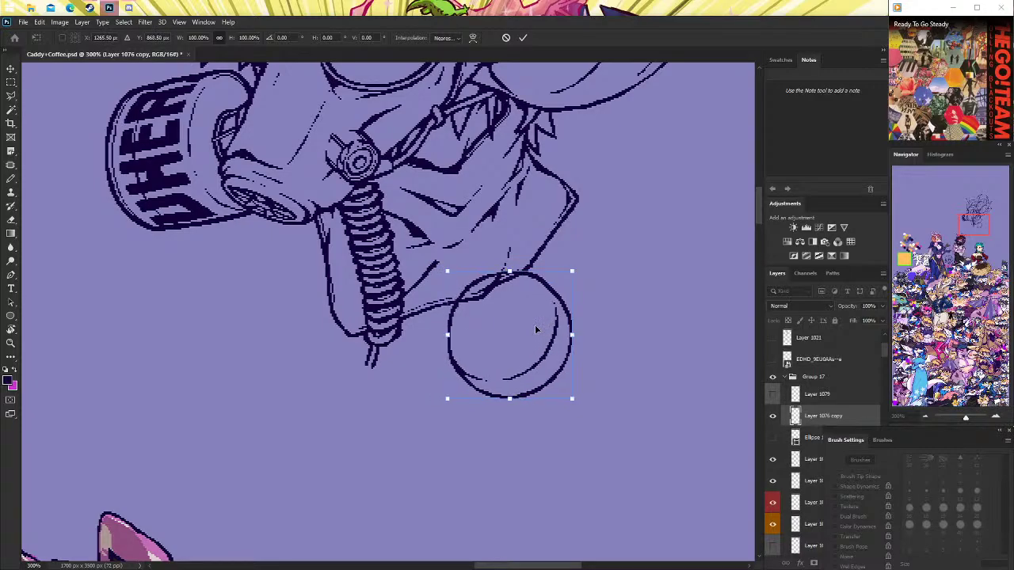
key(Up)
key(Left)
key(Return)
Zoom out to check the circle against the hose, then make Layer 1075 active.
key(z)
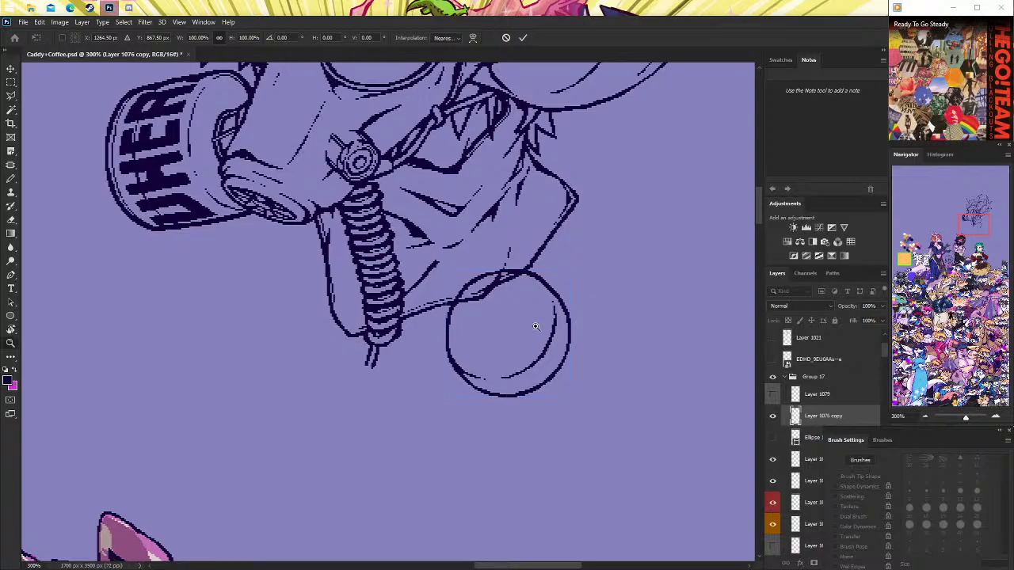
mouse_move(534, 329)
mouse_down()
mouse_move(458, 336)
mouse_move(792, 438)
mouse_up()
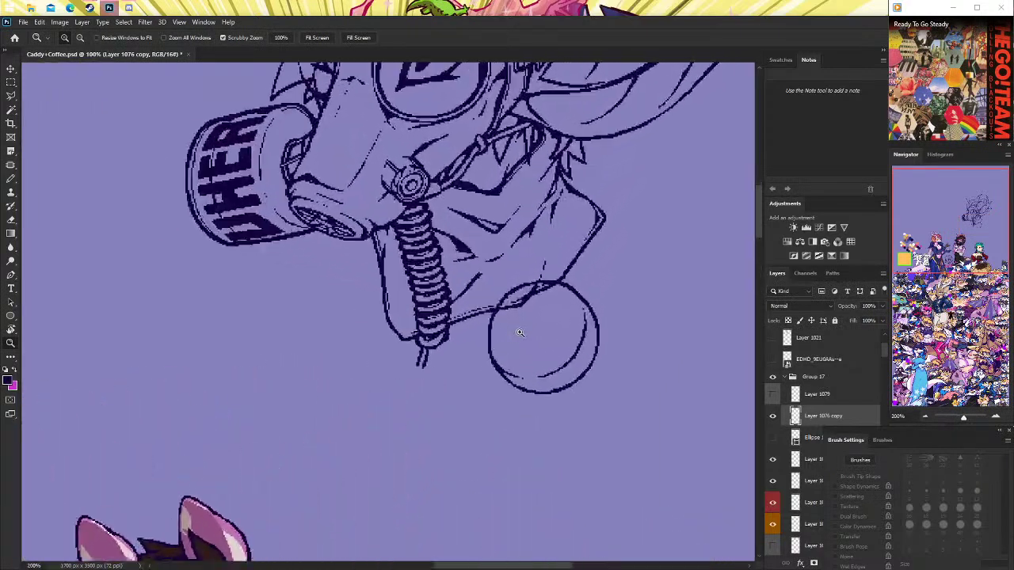
click(773, 461)
click(773, 460)
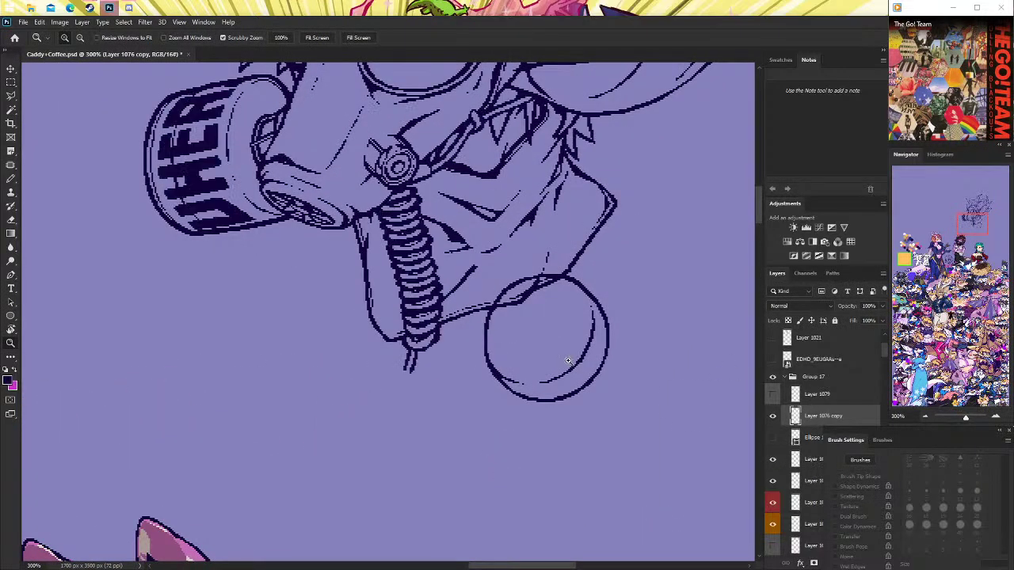
click(813, 460)
scroll(491, 373, up, 1)
scroll(492, 373, up, 1)
click(11, 179)
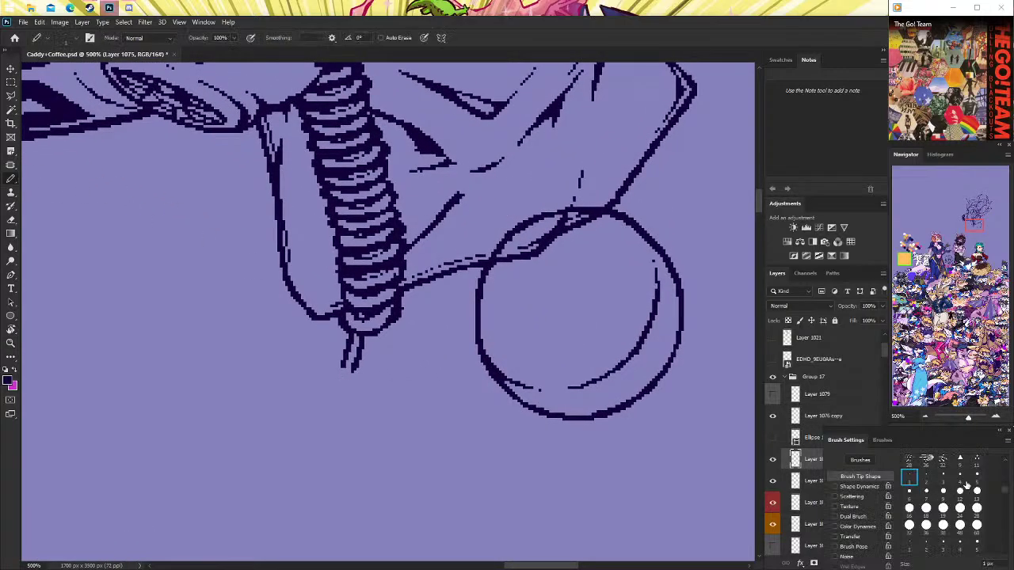
Undo a trial strap line and trim the hose's bottom end with a 7 px eraser.
mouse_move(349, 360)
mouse_down()
mouse_move(341, 385)
mouse_move(396, 424)
mouse_move(435, 412)
mouse_up()
key(ctrl+z)
click(11, 220)
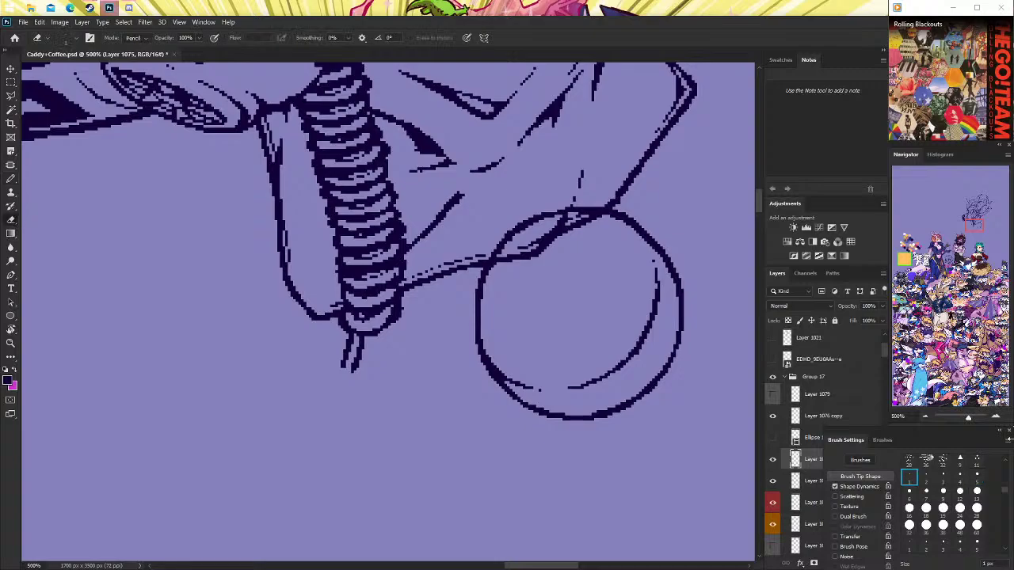
click(926, 491)
mouse_move(352, 374)
mouse_down()
mouse_move(347, 344)
mouse_move(358, 356)
mouse_up()
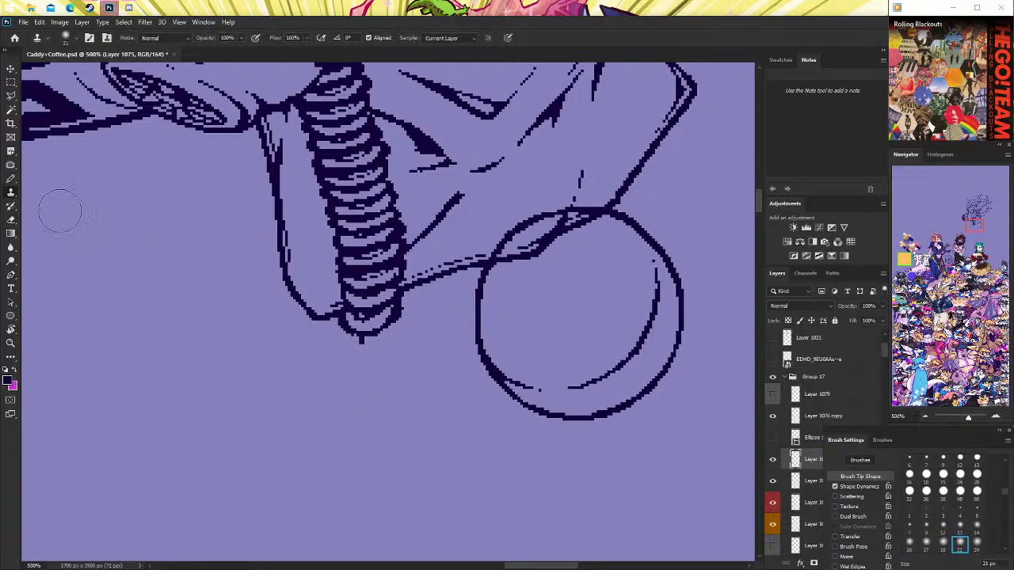
Draw a 5 px pencil strap from the hose end toward the circle.
click(11, 178)
click(977, 464)
mouse_move(352, 336)
mouse_down()
mouse_move(352, 361)
mouse_move(427, 423)
mouse_move(462, 425)
mouse_up()
key(ctrl+z)
mouse_move(354, 335)
mouse_down()
mouse_move(346, 408)
mouse_move(381, 441)
mouse_move(443, 436)
mouse_move(498, 410)
mouse_up()
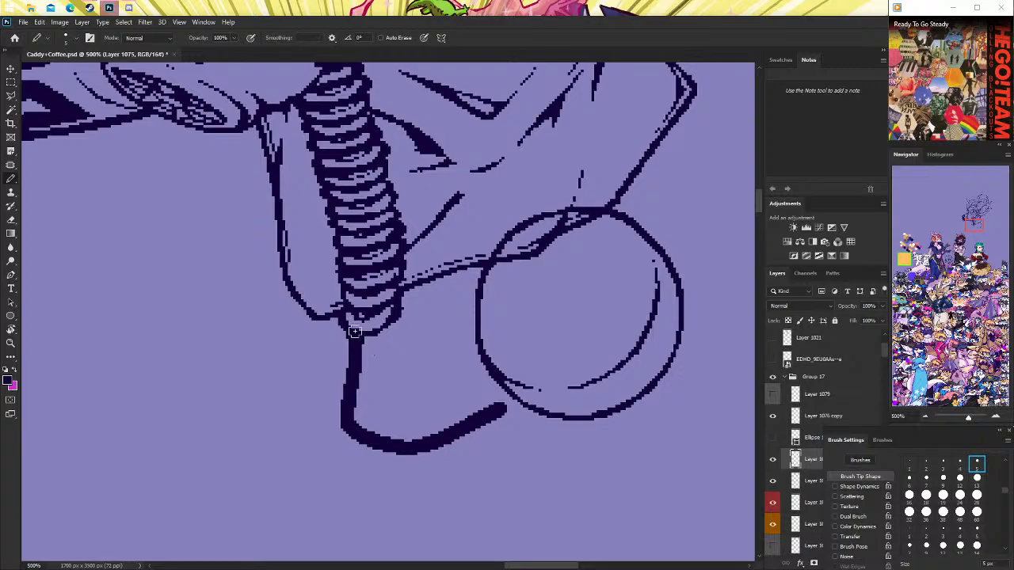
key(ctrl+z)
mouse_move(352, 336)
mouse_down()
mouse_move(341, 396)
mouse_move(489, 382)
mouse_up()
scroll(373, 415, up, 1)
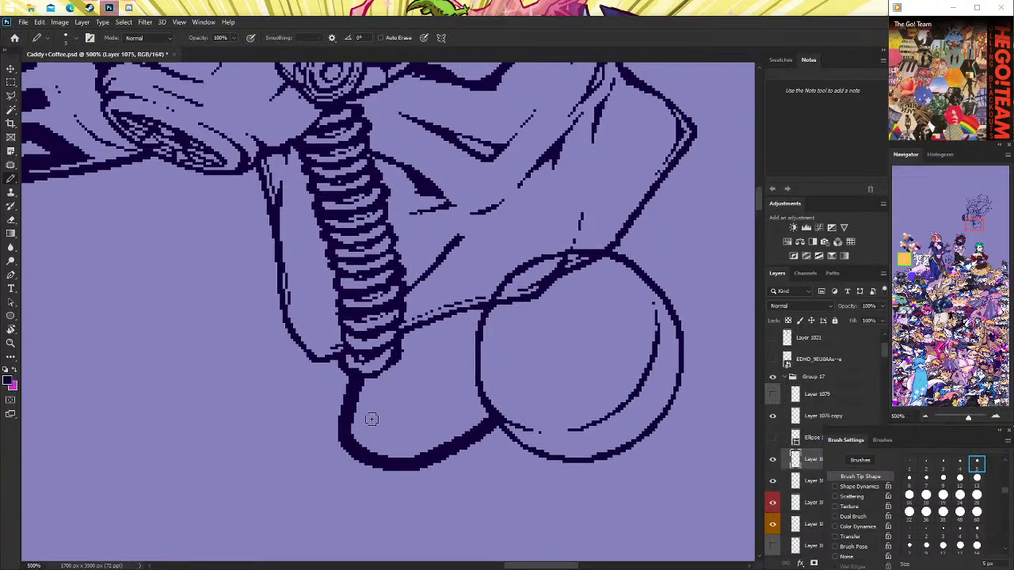
Extend the strap around the bottom curve and thicken its left edge.
drag(359, 440, 412, 465)
key(ctrl+z)
mouse_move(353, 381)
mouse_down()
mouse_move(350, 450)
mouse_move(434, 457)
mouse_move(498, 414)
mouse_move(396, 461)
mouse_up()
key(ctrl+z)
key(ctrl+z)
drag(354, 380, 449, 466)
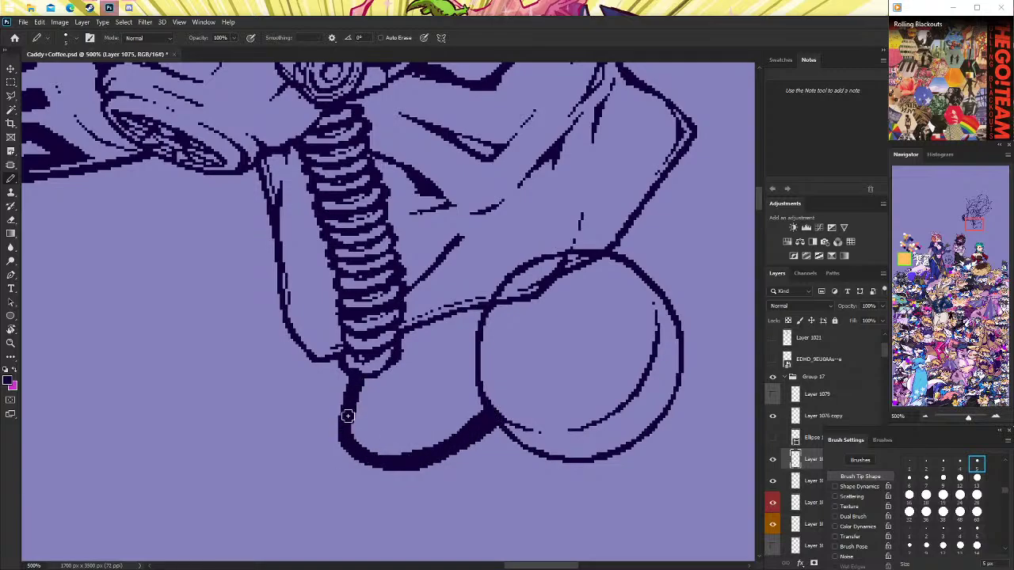
drag(353, 381, 366, 458)
key(ctrl+z)
mouse_move(350, 396)
mouse_down()
mouse_move(342, 426)
mouse_move(392, 468)
mouse_up()
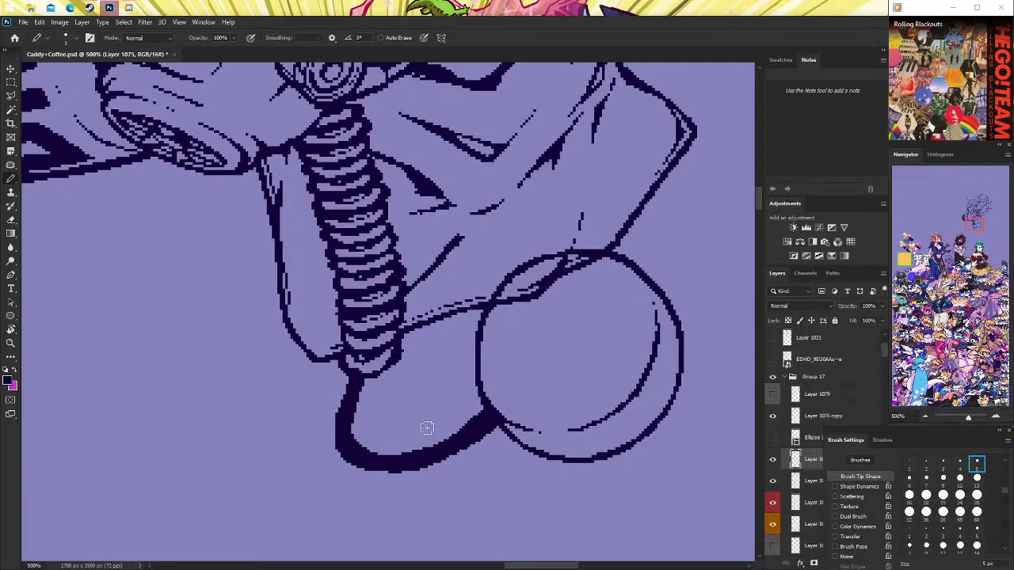
scroll(423, 425, up, 1)
click(10, 219)
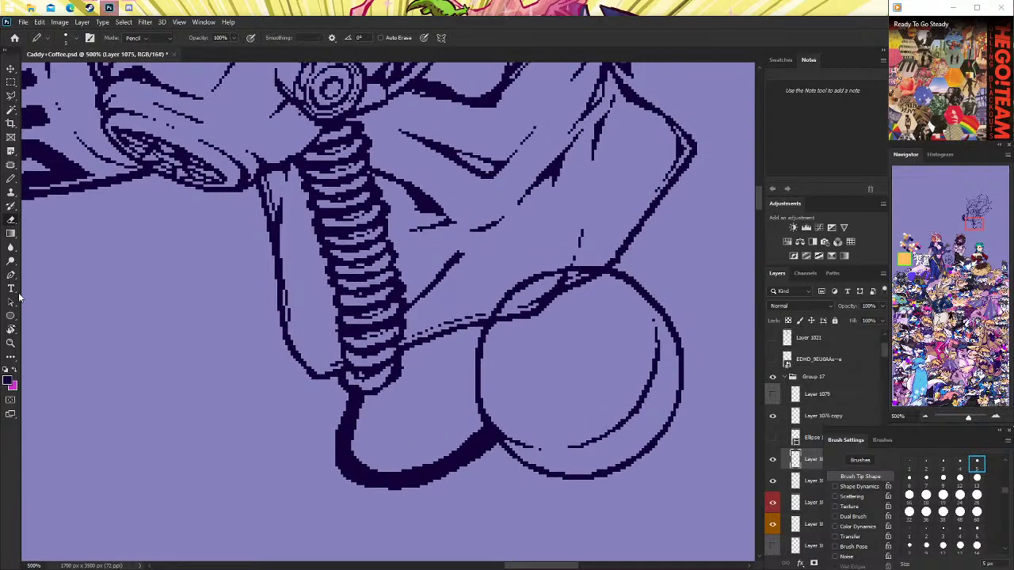
Cut a thin line down the strap's middle with a 2 px eraser to hollow it.
click(927, 465)
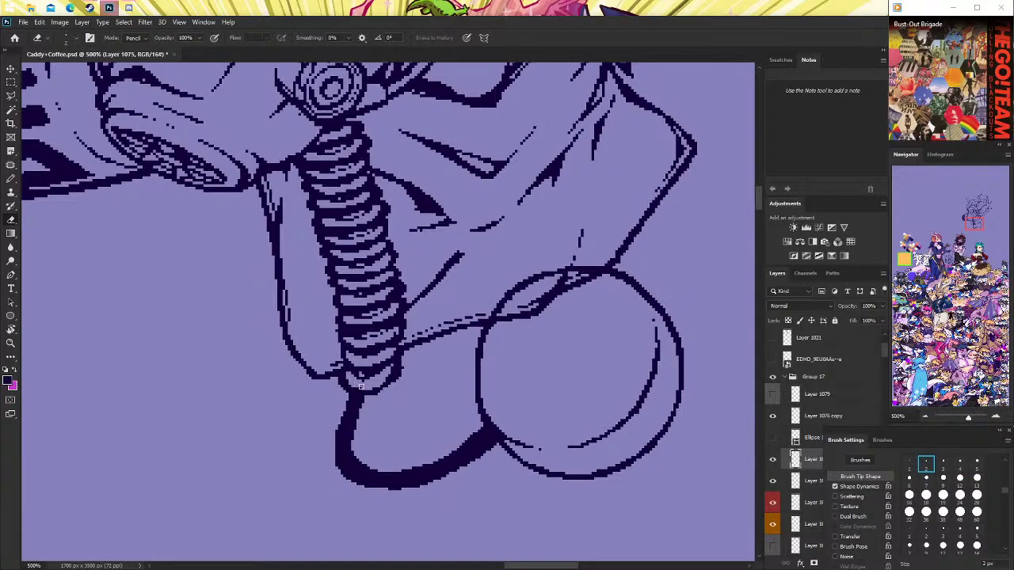
scroll(346, 402, down, 1)
mouse_move(356, 374)
mouse_down()
mouse_move(377, 455)
mouse_move(476, 423)
mouse_up()
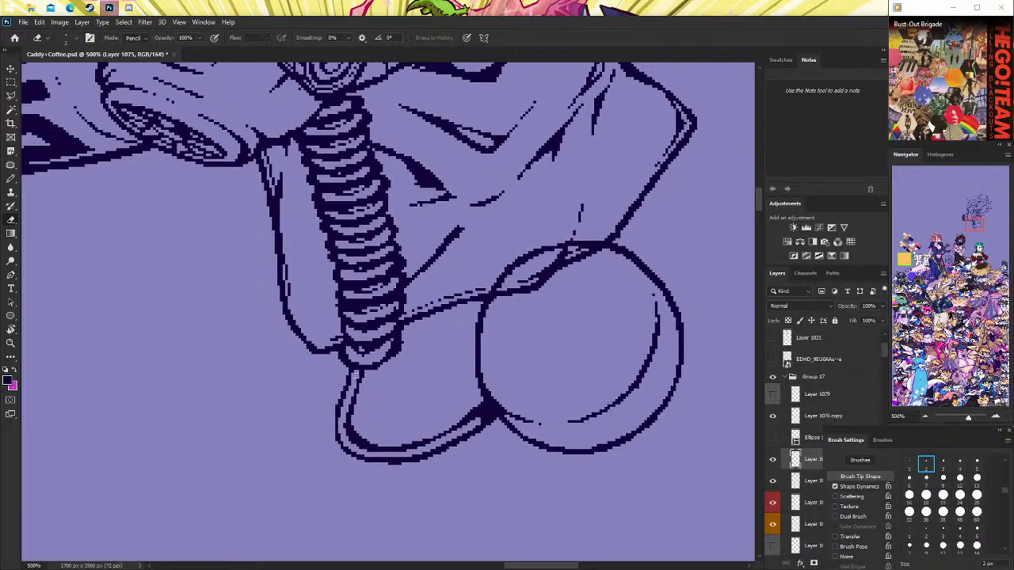
key(ctrl+z)
mouse_move(354, 371)
mouse_down()
mouse_move(346, 425)
mouse_move(366, 451)
mouse_move(418, 451)
mouse_move(489, 413)
mouse_up()
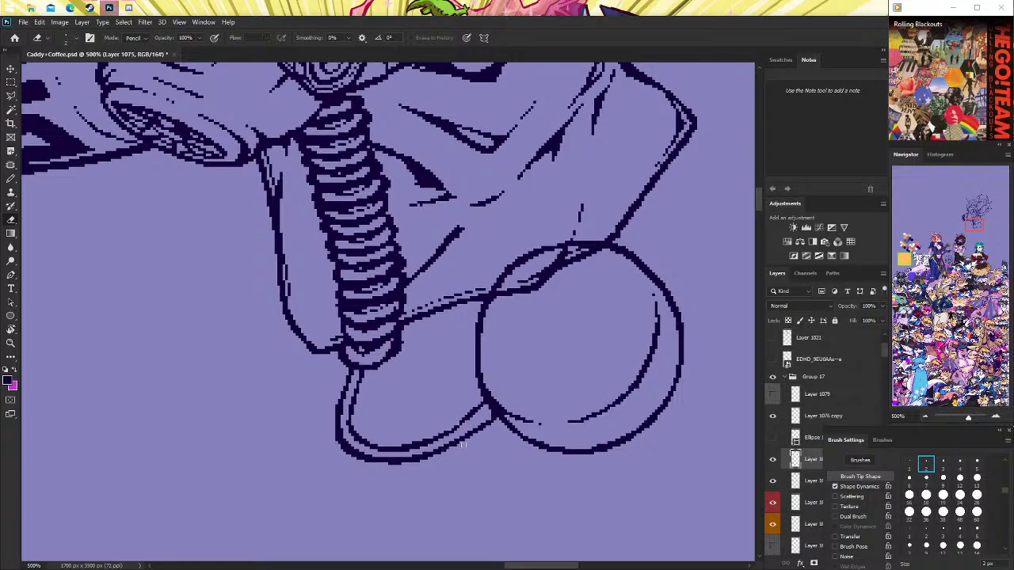
drag(346, 437, 434, 445)
key(ctrl+z)
drag(345, 406, 367, 451)
key(ctrl+z)
Join the strap to the circle with a short pencil stroke, then check the circle layers.
click(11, 179)
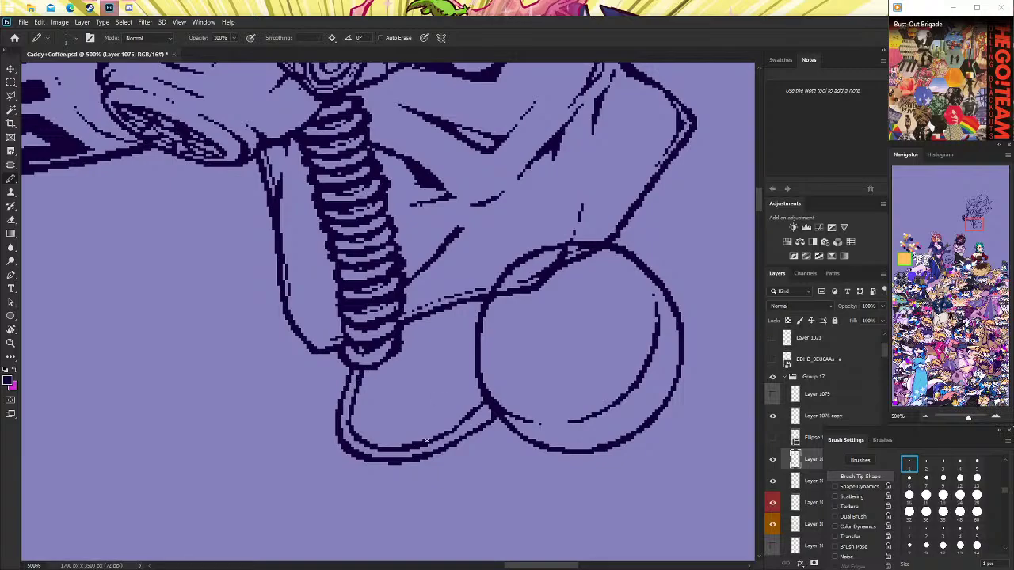
drag(462, 427, 479, 415)
key(e)
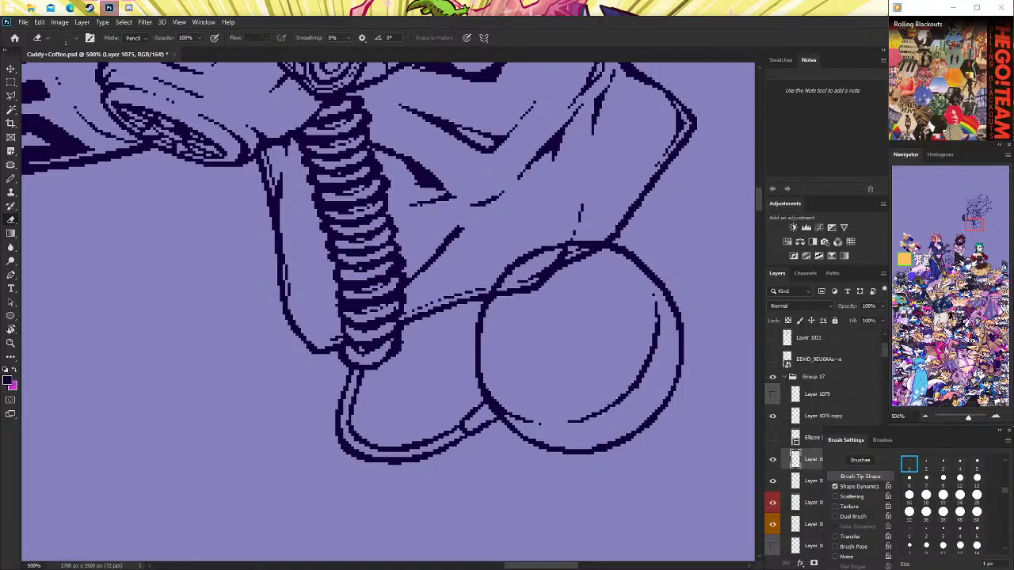
click(816, 480)
click(772, 415)
click(772, 415)
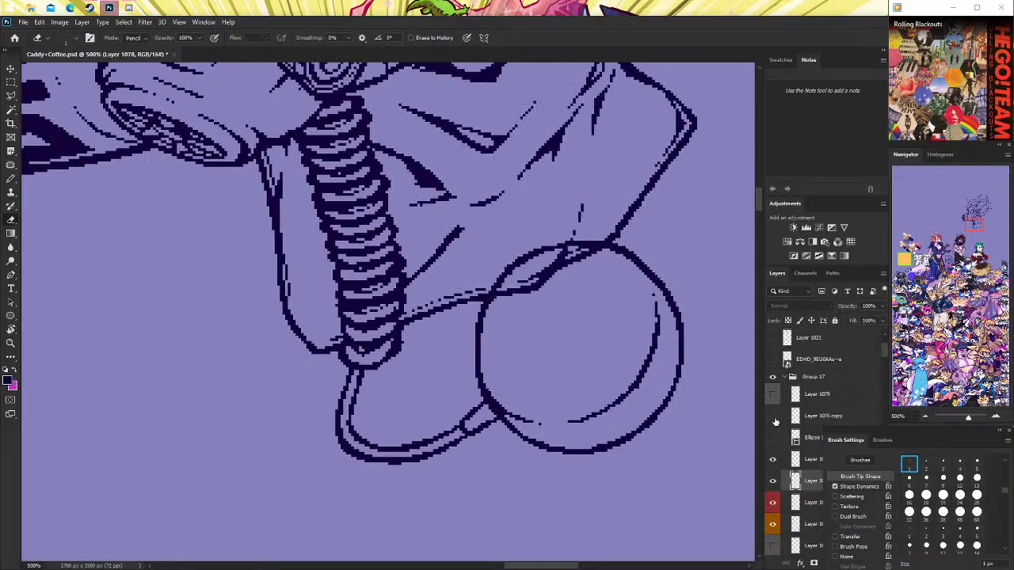
click(773, 415)
click(773, 415)
click(799, 417)
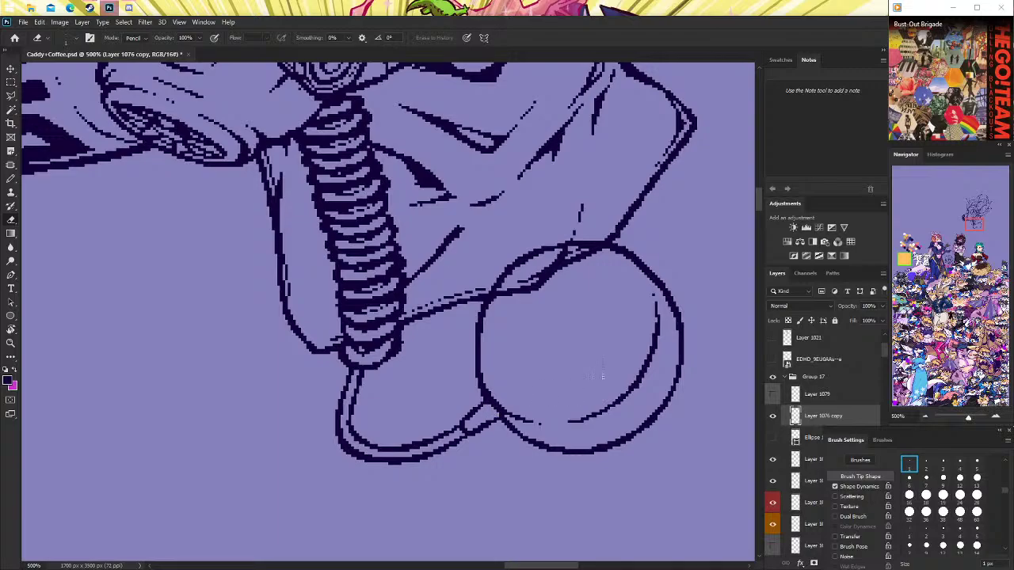
scroll(405, 294, down, 3)
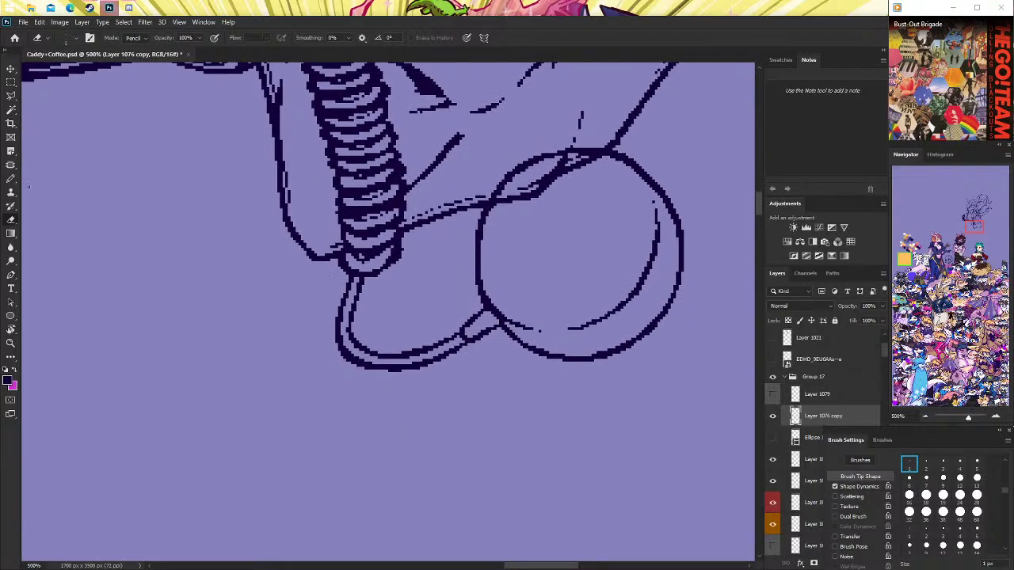
key(b)
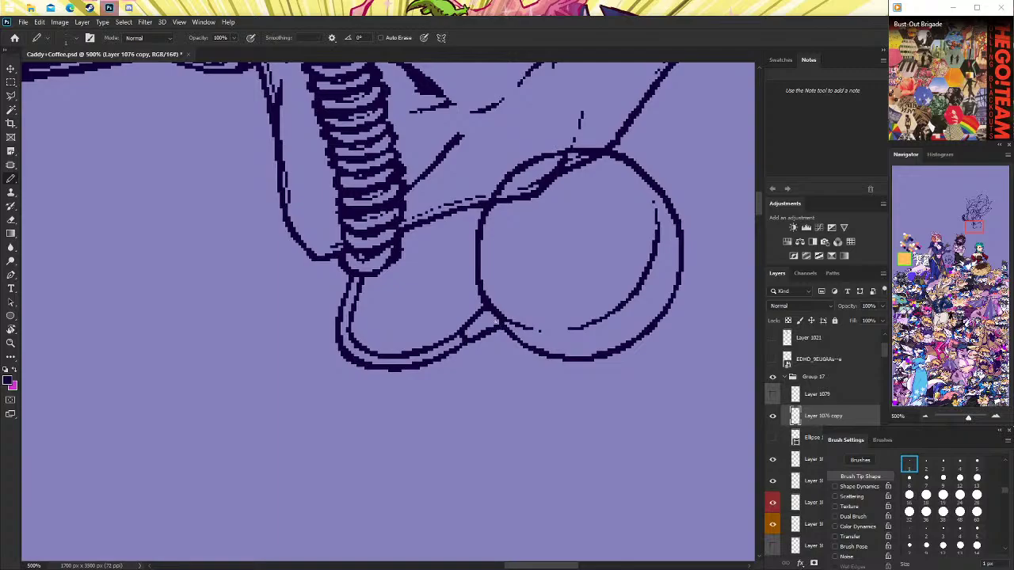
click(11, 219)
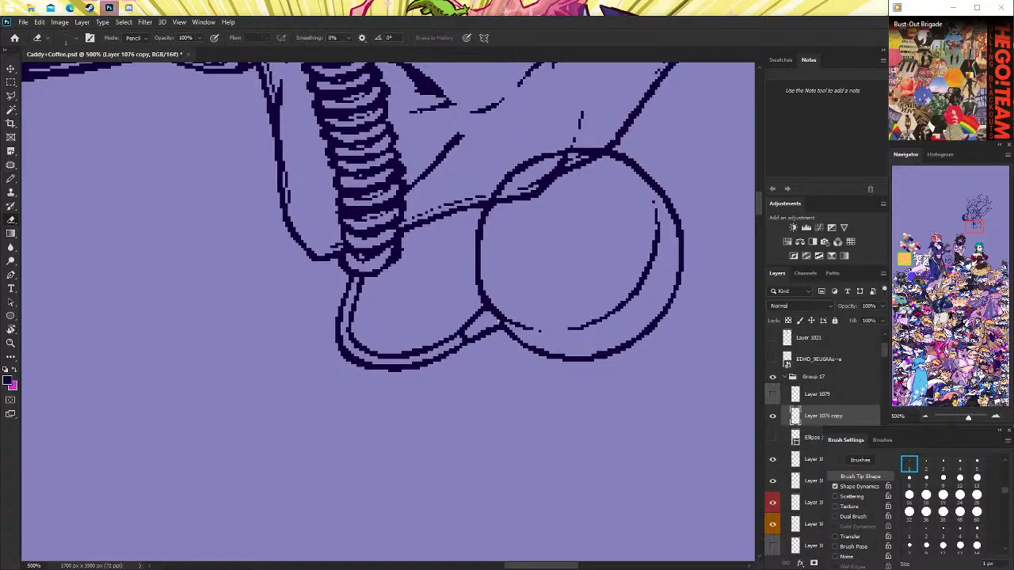
click(812, 459)
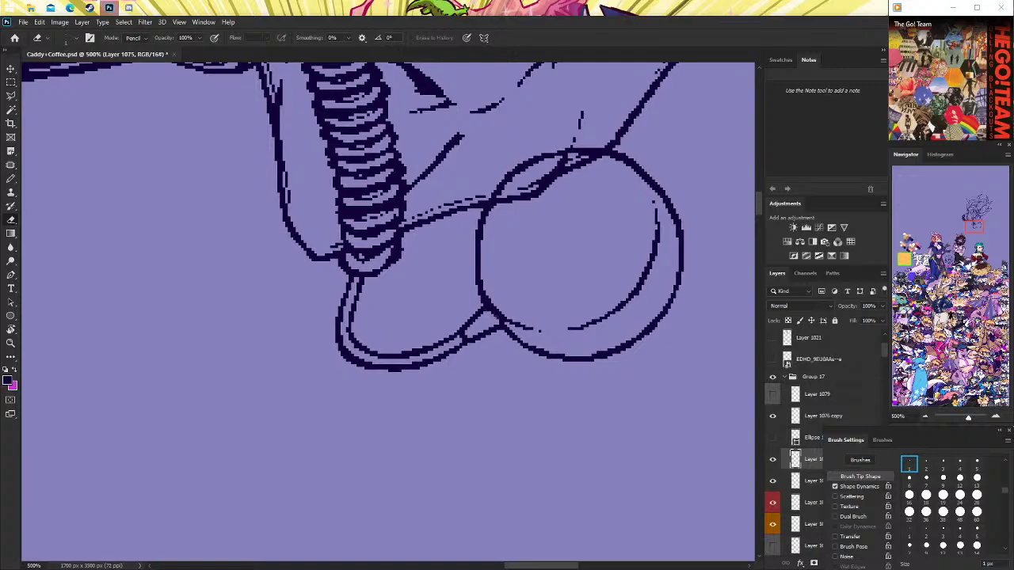
click(824, 417)
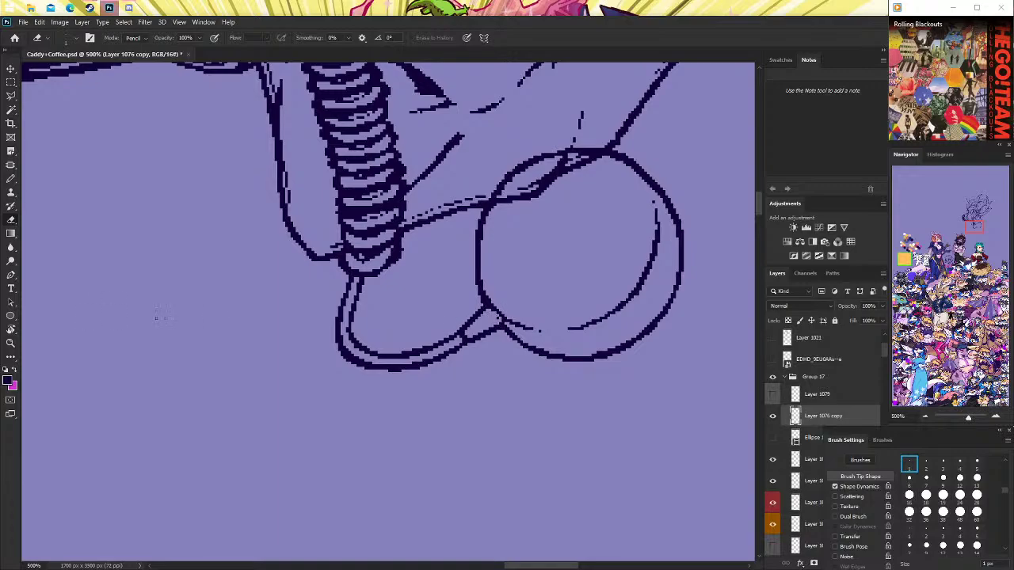
click(11, 342)
drag(491, 291, 491, 290)
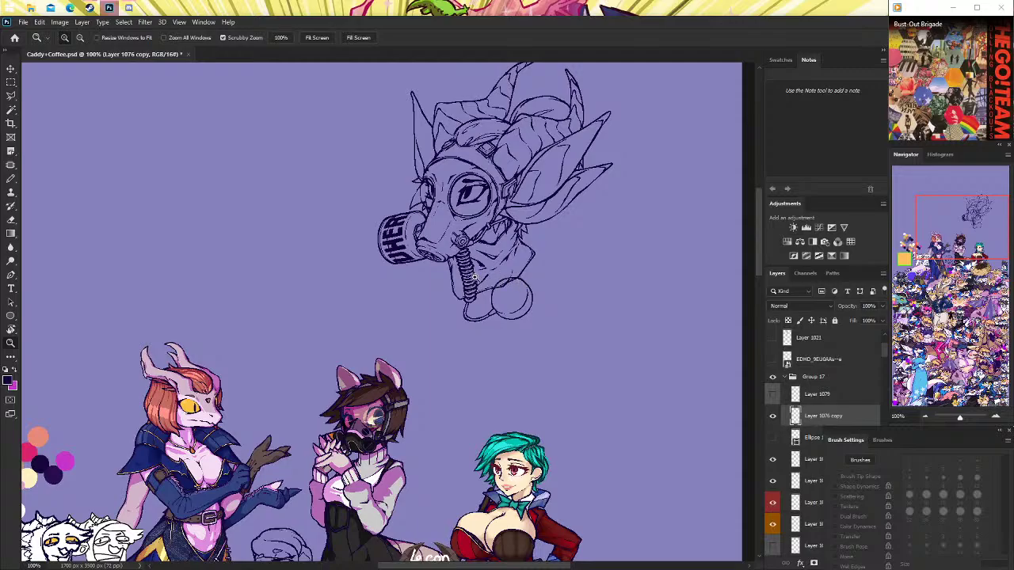
Zoom in on the coil, toggle the lineart layer to compare, and make Layer 1075 active.
mouse_move(475, 278)
mouse_down()
mouse_move(536, 308)
mouse_move(443, 309)
mouse_up()
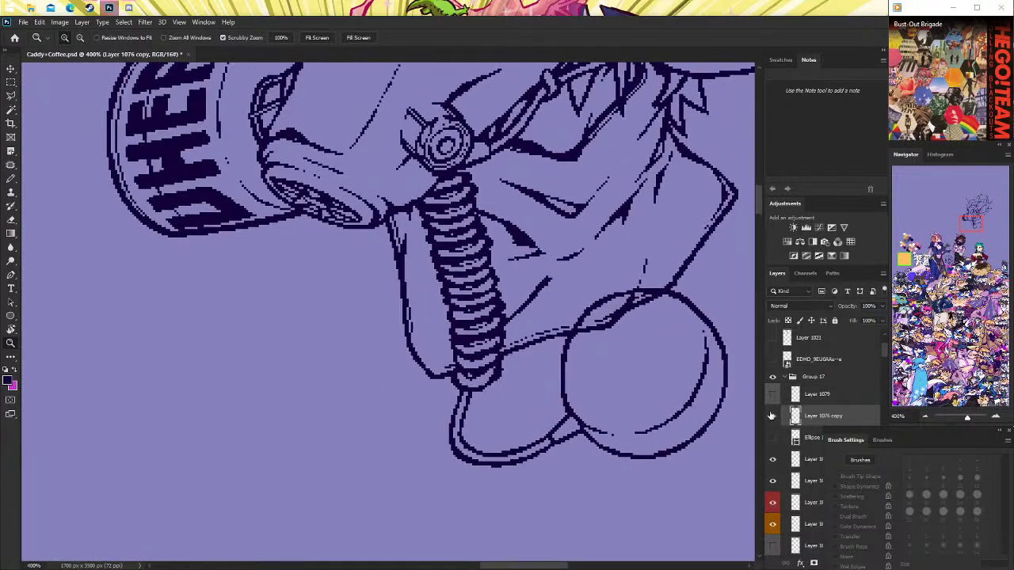
click(772, 459)
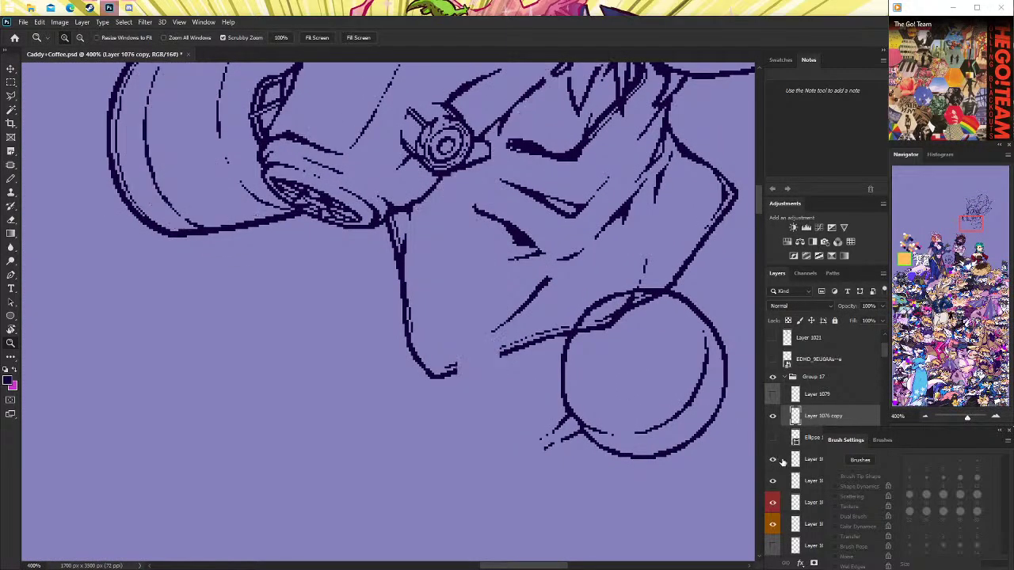
click(772, 459)
click(812, 459)
Switch the Eraser to Pencil mode and zoom out to the whole canvas.
click(11, 179)
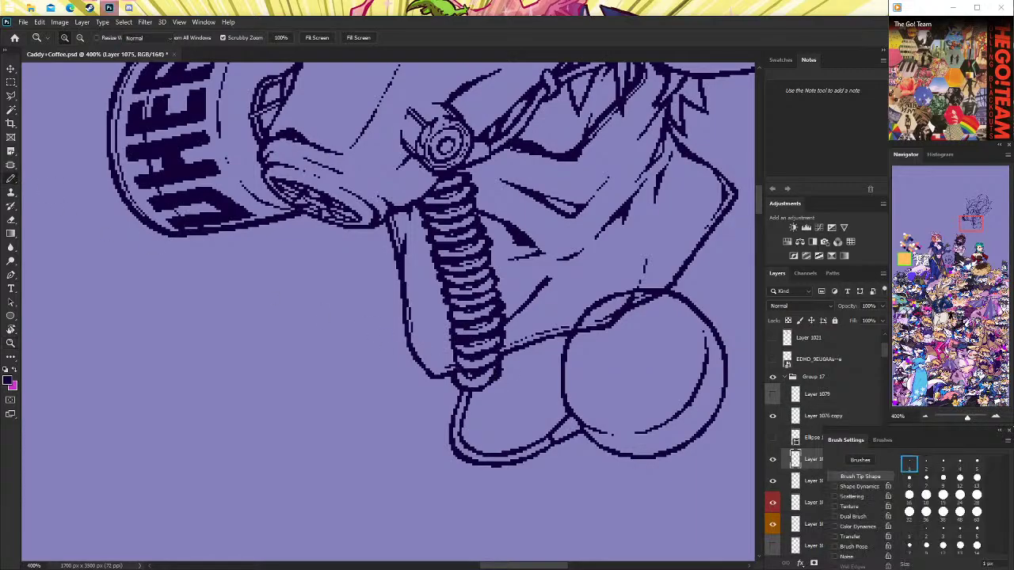
right_click(11, 220)
click(48, 220)
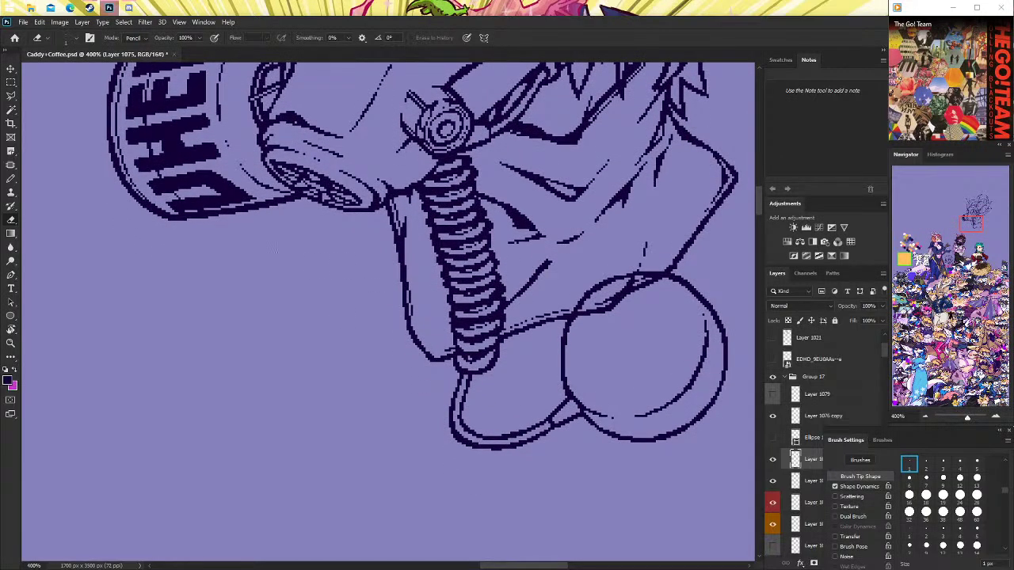
click(11, 342)
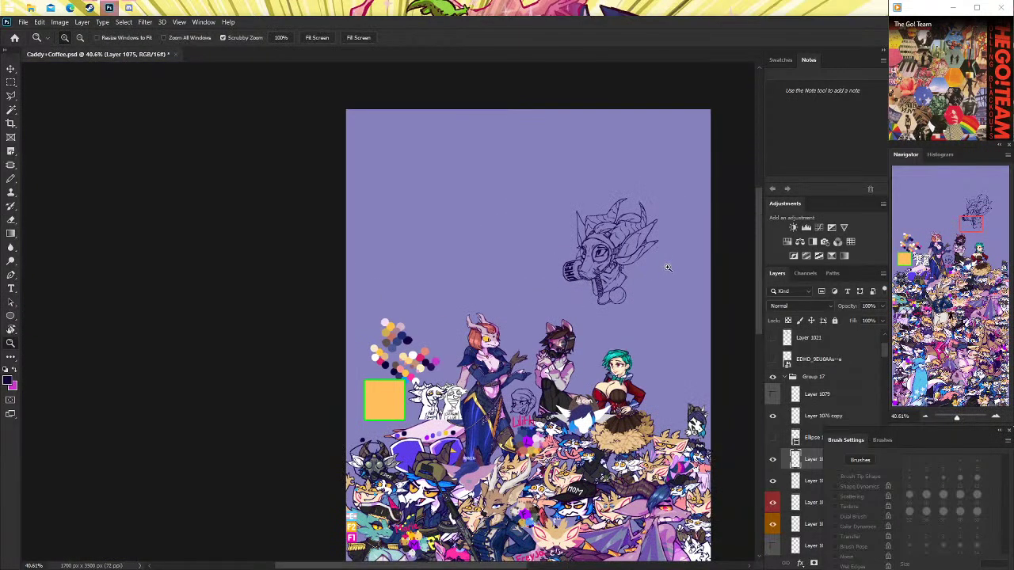
mouse_move(554, 301)
mouse_down()
mouse_move(597, 301)
mouse_move(577, 315)
mouse_move(582, 404)
mouse_move(633, 404)
mouse_up()
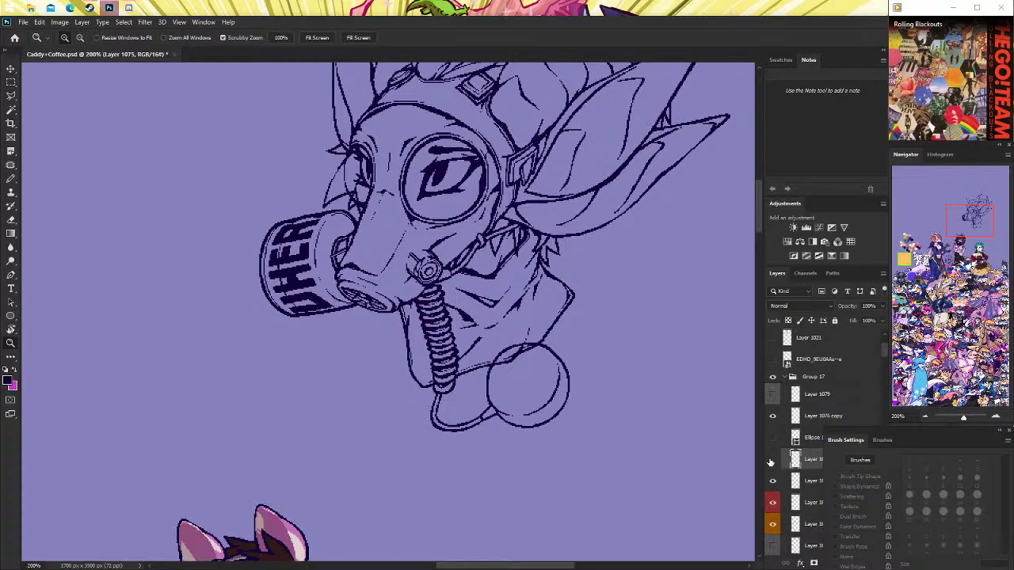
Briefly hide and reshow the gas-mask and ear/hair layers to compare lines.
click(772, 459)
click(773, 459)
click(773, 481)
click(772, 481)
Zoom in and erase the stray line inside the canister circle's upper-left.
drag(572, 380, 626, 380)
key(e)
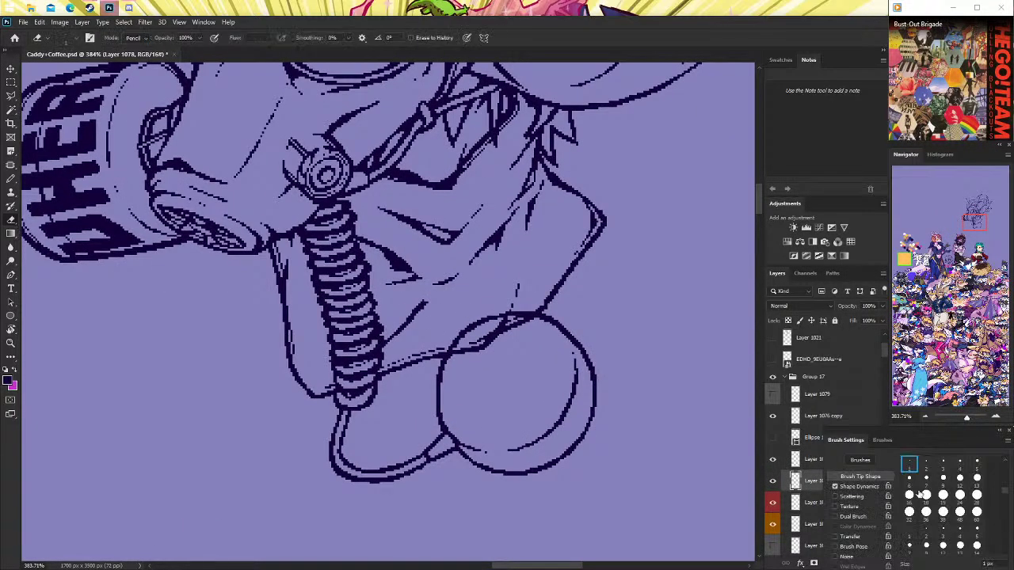
drag(475, 362, 499, 332)
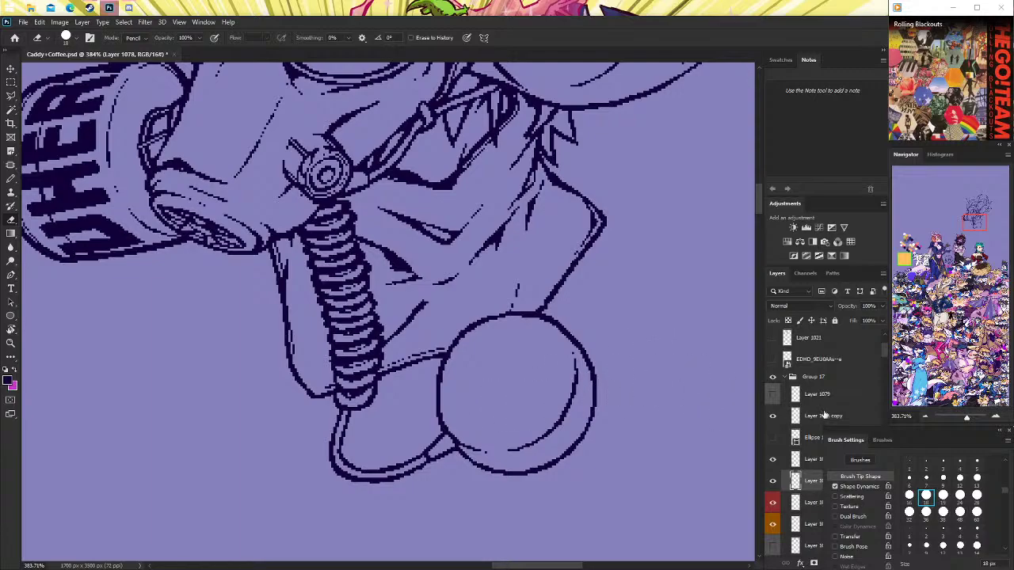
click(796, 416)
Toggle the circle layer's visibility to compare, then try a first 1px inner-ring stroke.
click(773, 416)
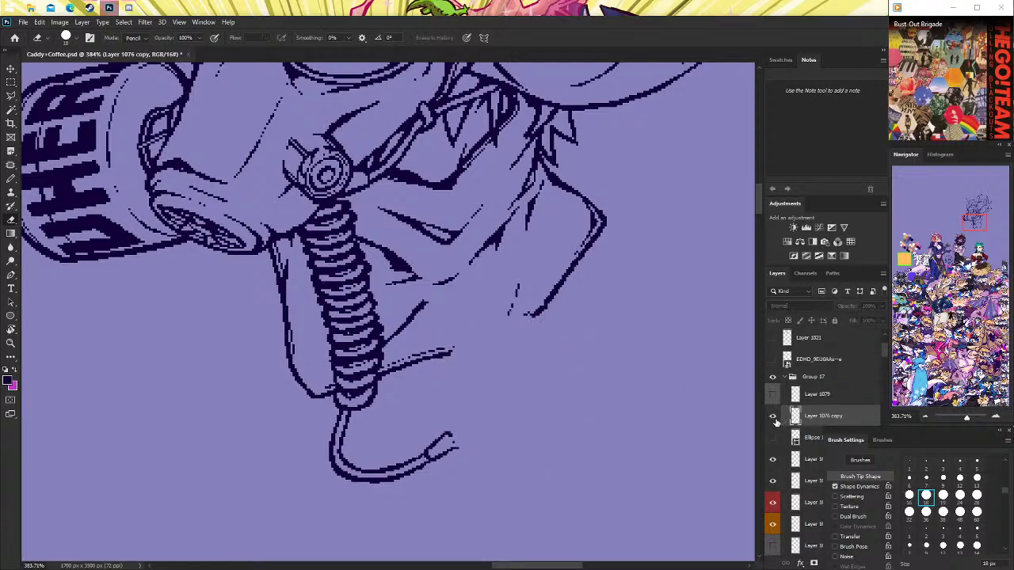
click(773, 416)
scroll(64, 182, down, 1)
click(10, 178)
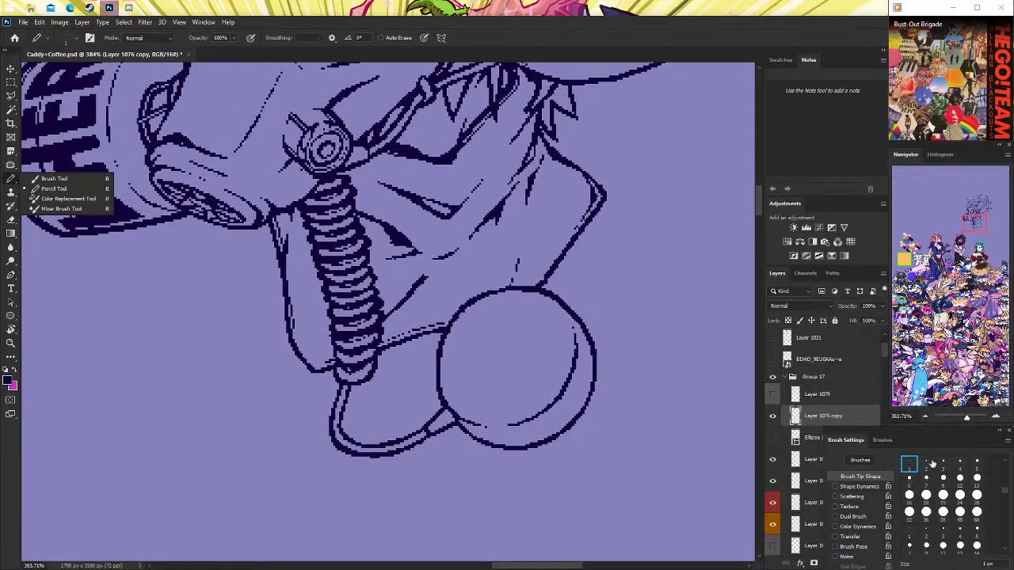
drag(455, 344, 491, 400)
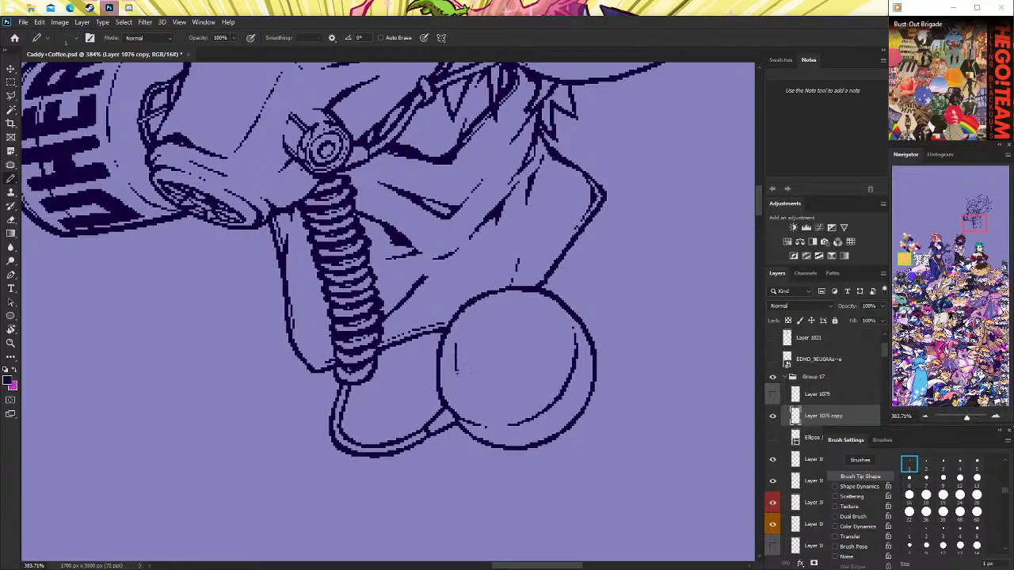
key(ctrl+z)
Redraw a complete inner circle inside the outer canister rim, discarding the failed attempts.
mouse_move(473, 330)
mouse_down()
mouse_move(473, 388)
mouse_move(534, 392)
mouse_move(550, 332)
mouse_move(511, 311)
mouse_move(466, 337)
mouse_move(513, 391)
mouse_move(535, 328)
mouse_move(504, 314)
mouse_move(459, 365)
mouse_move(523, 394)
mouse_move(542, 331)
mouse_move(484, 317)
mouse_move(457, 352)
mouse_move(480, 400)
mouse_move(546, 385)
mouse_move(553, 332)
mouse_move(513, 304)
mouse_move(487, 311)
mouse_move(456, 385)
mouse_move(511, 404)
mouse_move(542, 377)
mouse_up()
key(ctrl+z)
key(ctrl+z)
key(ctrl+z)
key(ctrl+z)
key(ctrl+z)
key(ctrl+z)
mouse_move(479, 315)
mouse_down()
mouse_move(459, 380)
mouse_move(476, 403)
mouse_move(519, 408)
mouse_up()
key(ctrl+z)
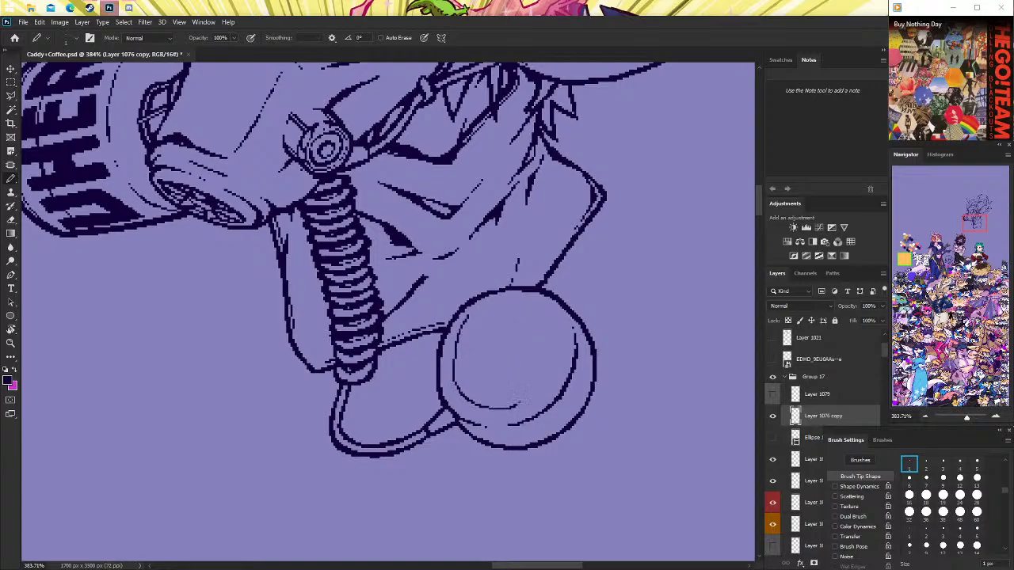
key(ctrl+z)
mouse_move(476, 321)
mouse_down()
mouse_move(455, 372)
mouse_move(499, 410)
mouse_move(556, 367)
mouse_move(546, 321)
mouse_move(502, 307)
mouse_move(474, 321)
mouse_up()
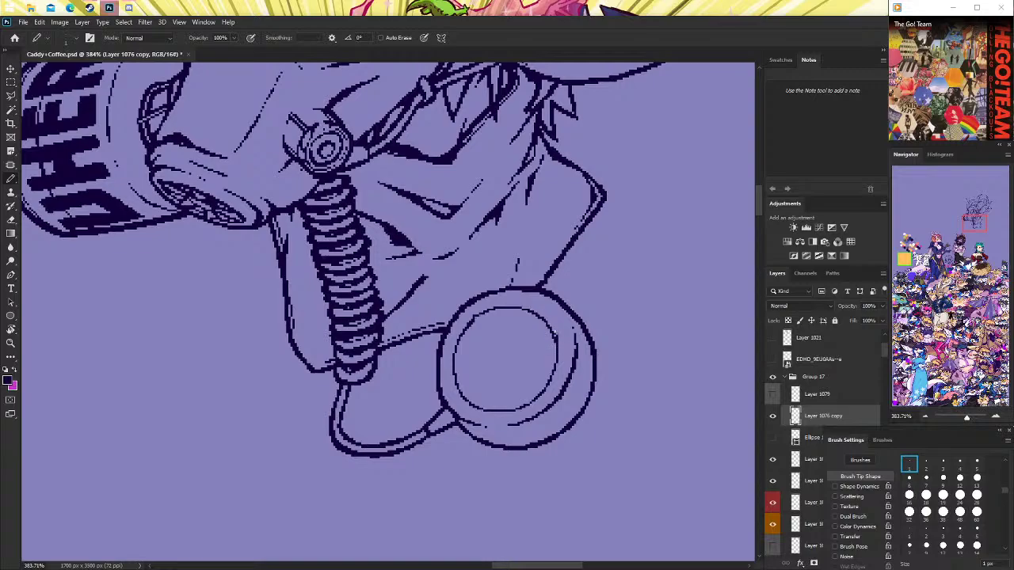
mouse_move(555, 334)
mouse_down()
mouse_move(540, 314)
mouse_move(488, 305)
mouse_move(470, 333)
mouse_move(536, 305)
mouse_move(564, 356)
mouse_move(514, 306)
mouse_move(478, 313)
mouse_move(444, 285)
mouse_move(570, 285)
mouse_up()
key(ctrl+z)
key(ctrl+z)
scroll(513, 313, down, 2)
Erase small gaps into the inner ring's lower-right arc with the smallest eraser tip, then zoom out.
click(11, 342)
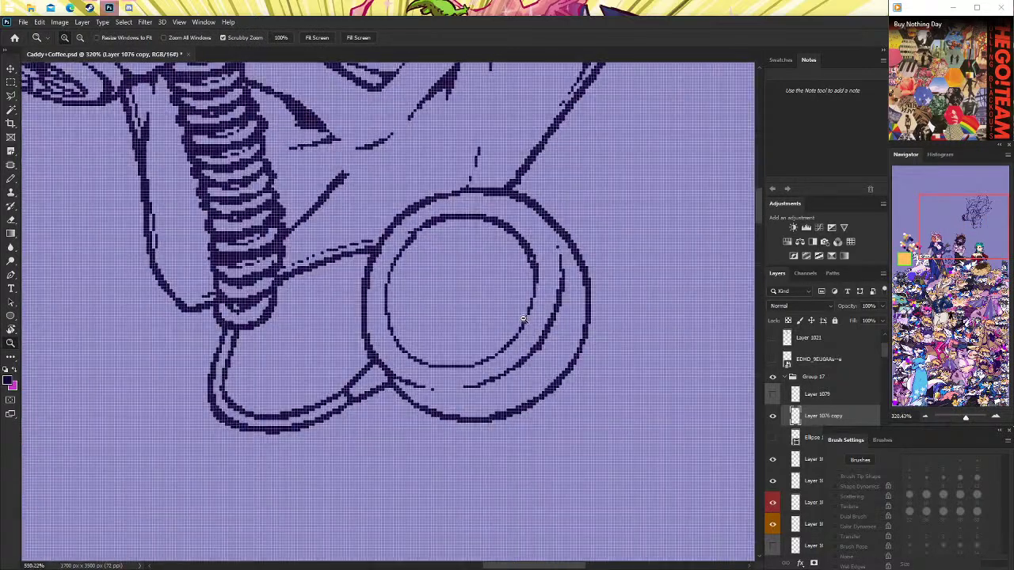
key(b)
click(926, 464)
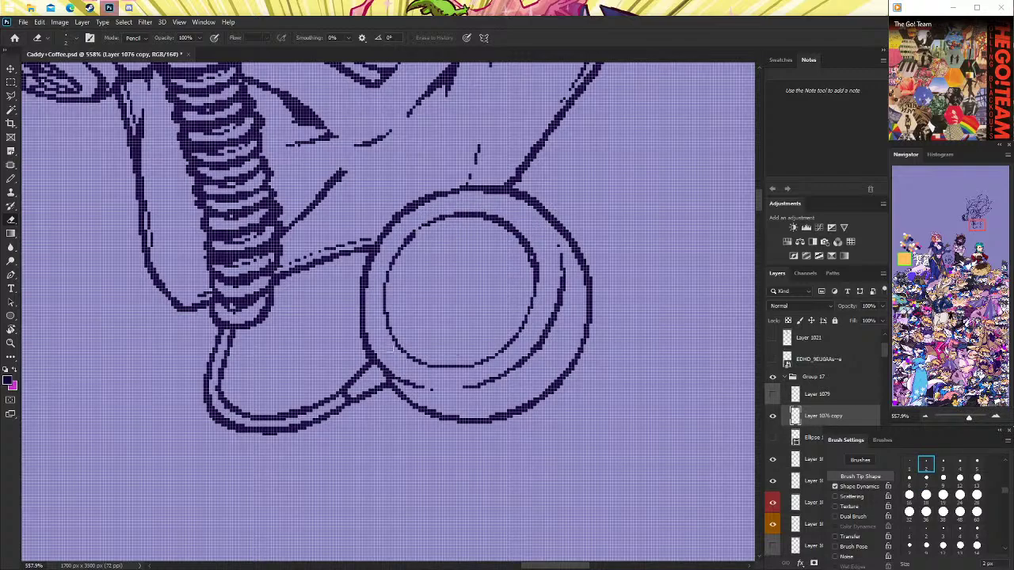
click(429, 367)
drag(471, 366, 514, 342)
key(ctrl+z)
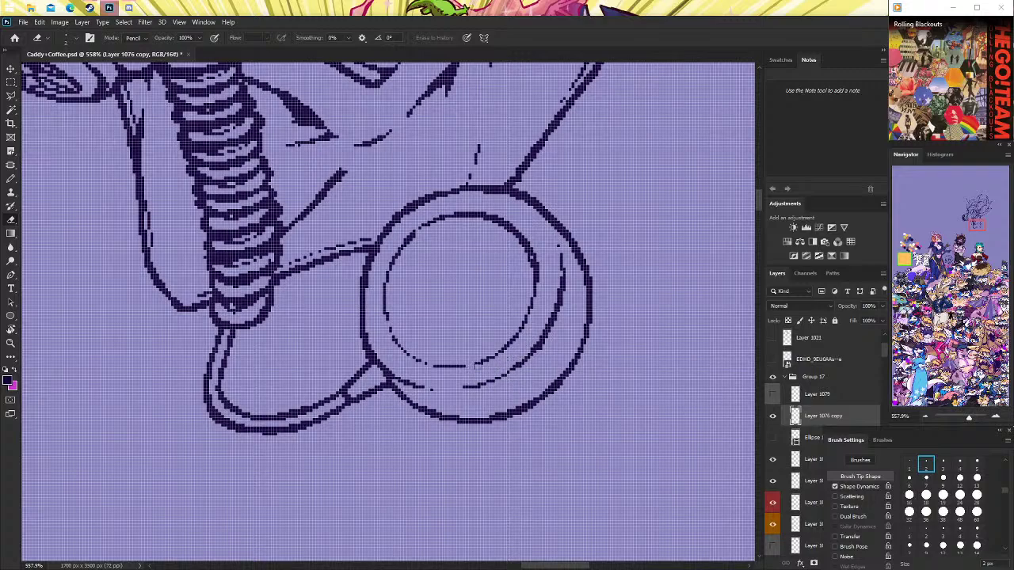
drag(477, 366, 523, 339)
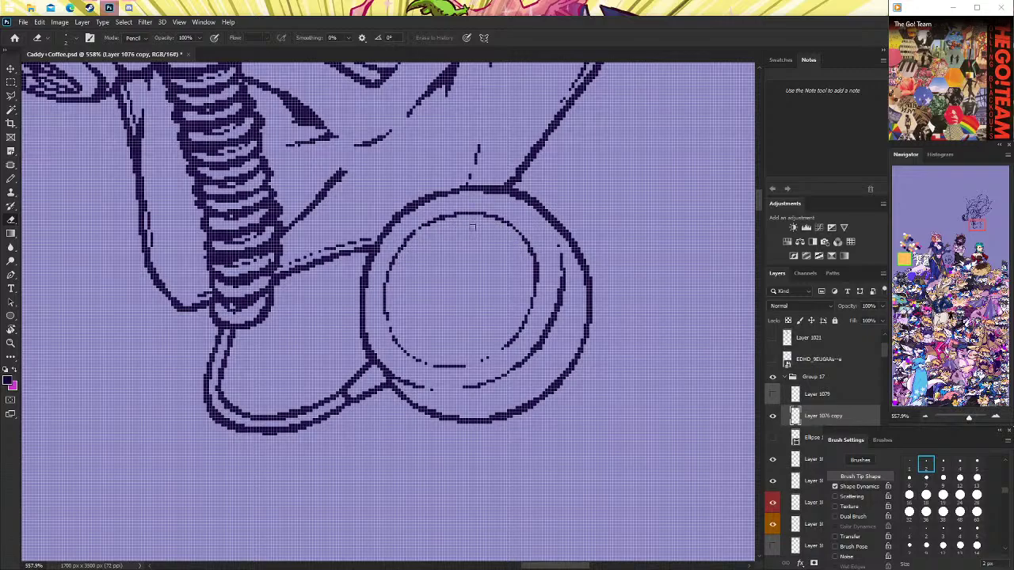
scroll(388, 268, down, 1)
double_click(11, 343)
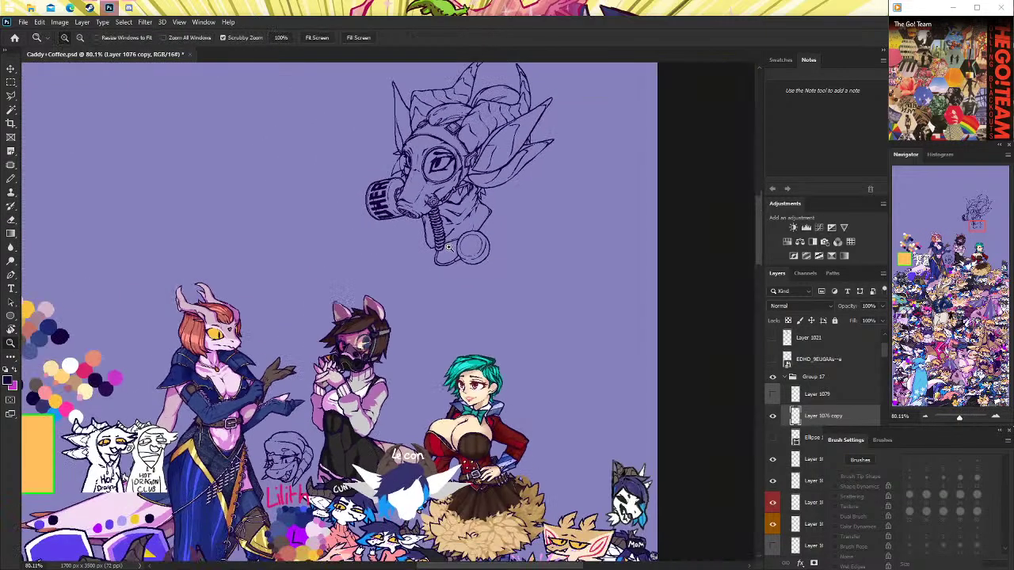
Zoom in on the gas-mask ring and erase the stray line beside its right edge.
drag(472, 240, 458, 301)
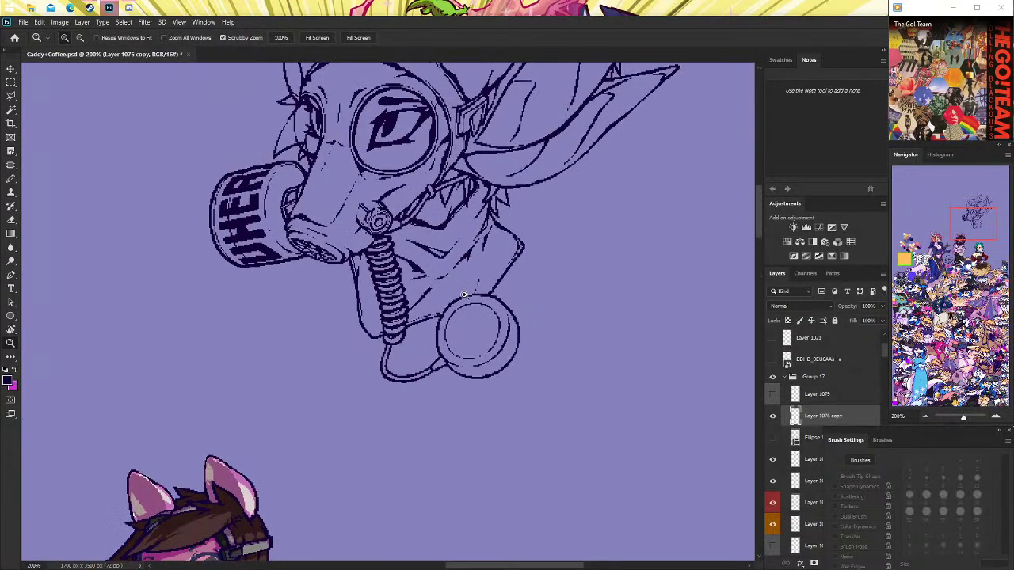
key(e)
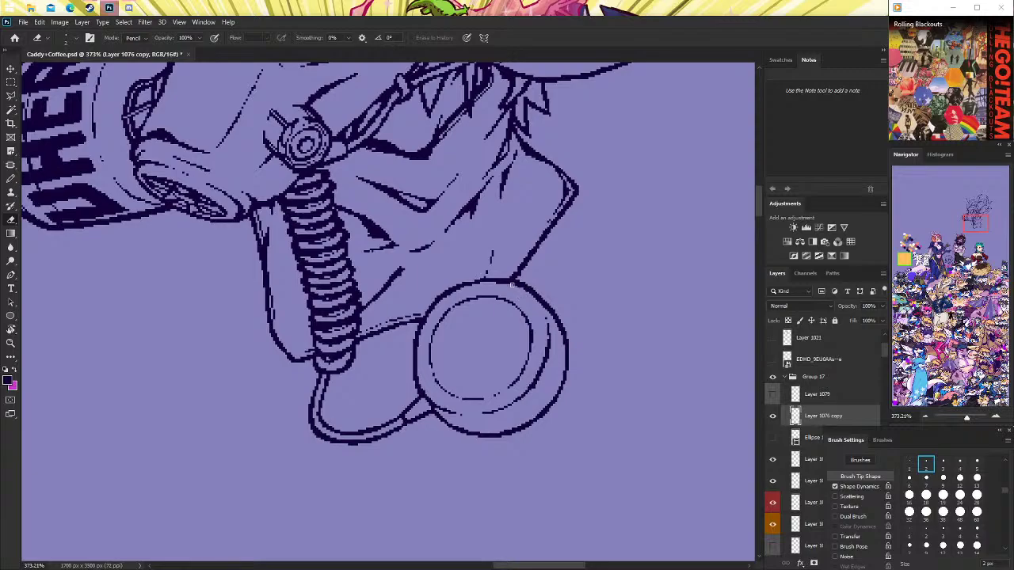
scroll(512, 284, down, 2)
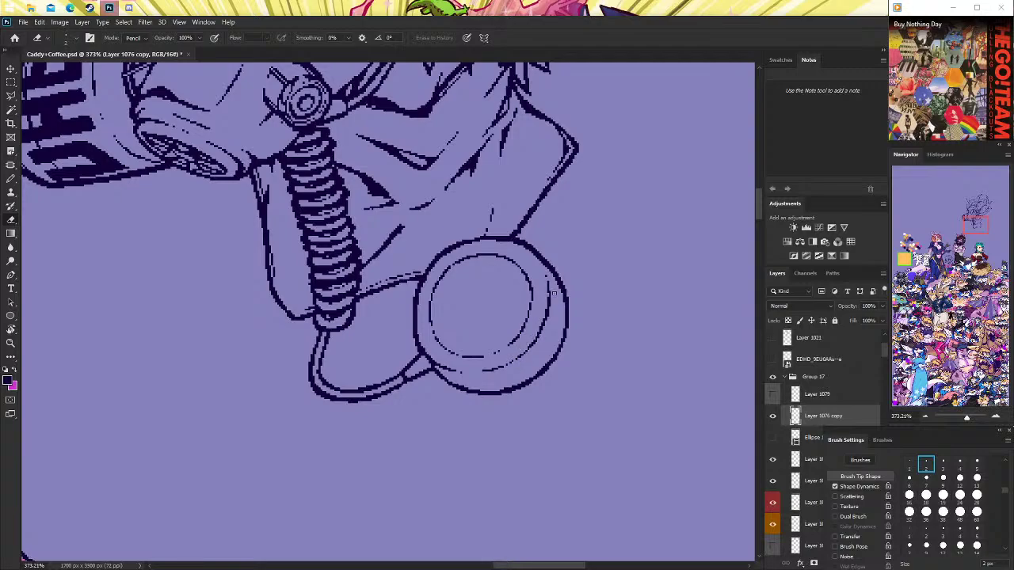
drag(553, 293, 546, 324)
key(b)
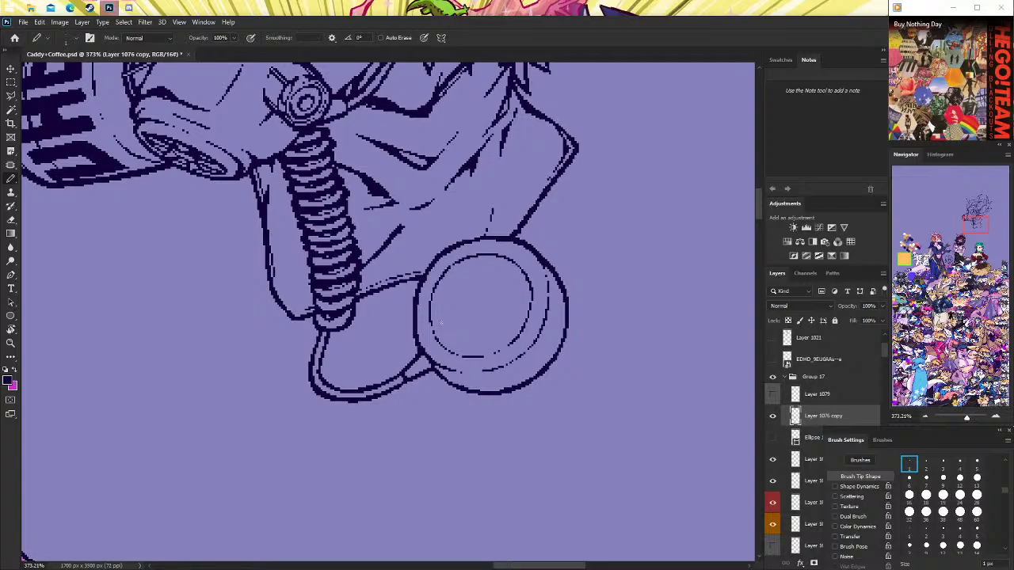
scroll(440, 321, up, 3)
Thicken the canister circle's left and upper-left outline with the 1px pencil.
key(z)
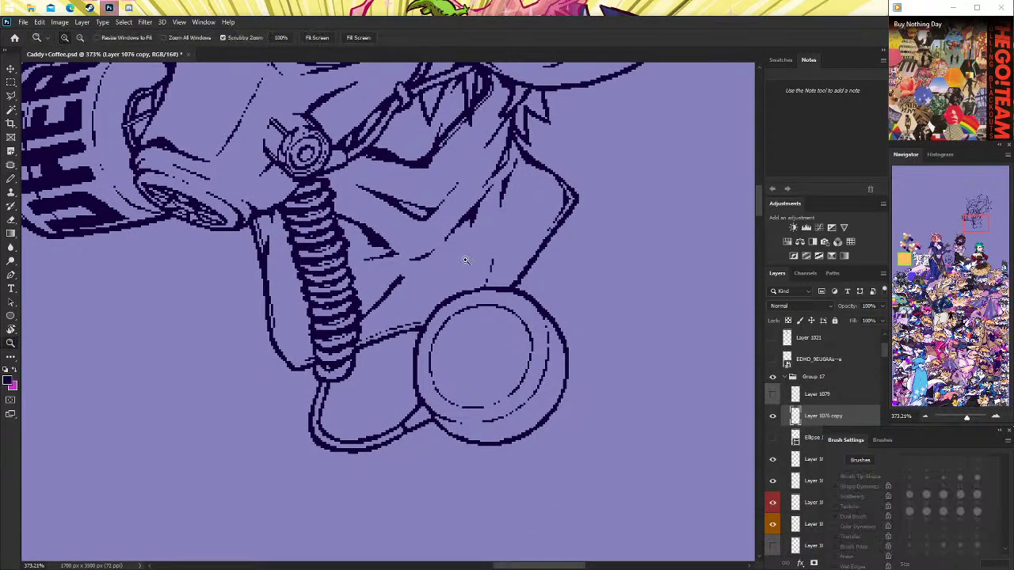
mouse_move(465, 260)
mouse_down()
mouse_move(487, 256)
mouse_move(493, 287)
mouse_up()
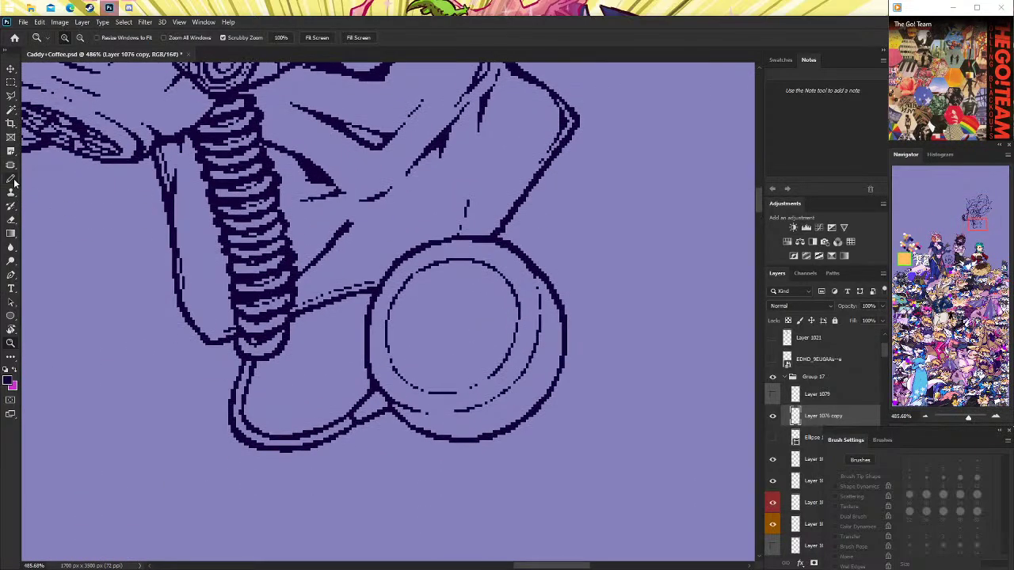
click(14, 182)
mouse_move(367, 313)
mouse_down()
mouse_move(364, 368)
mouse_move(391, 406)
mouse_up()
scroll(412, 312, up, 2)
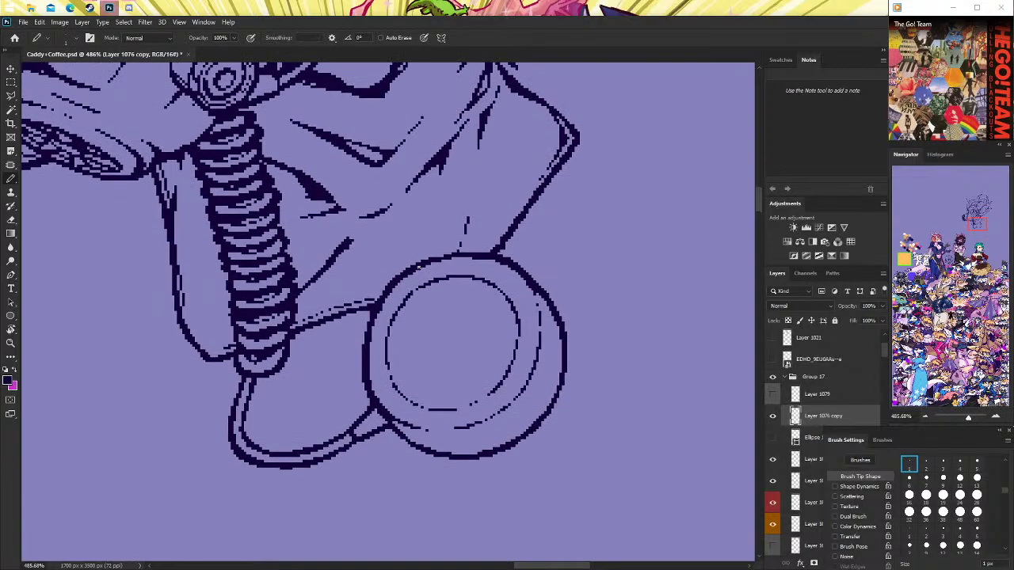
drag(400, 274, 493, 252)
scroll(529, 282, down, 3)
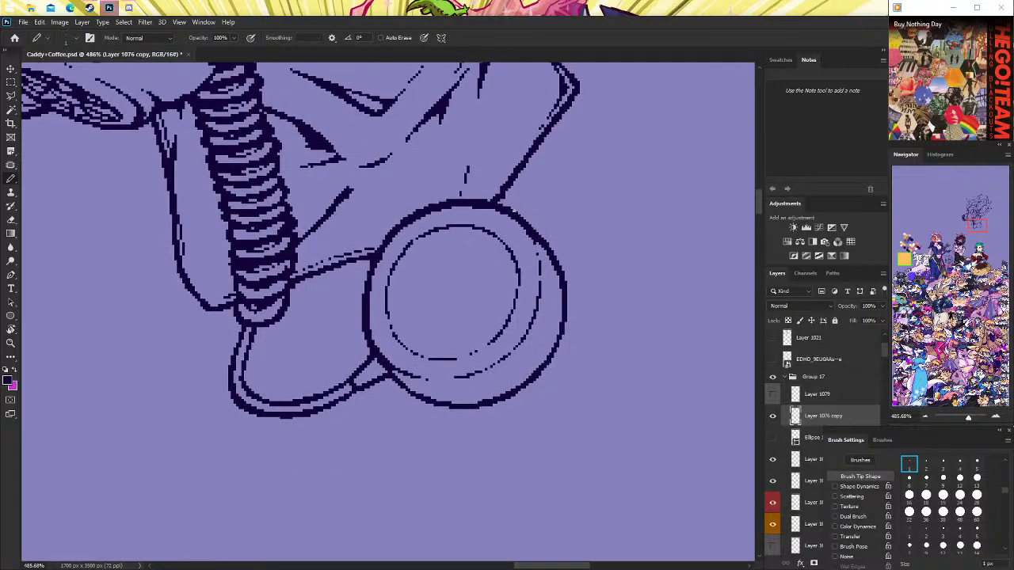
drag(515, 213, 563, 271)
Thicken the circle's right outline and lower-left edge where the strap meets, then reframe on the head.
key(ctrl+z)
scroll(542, 315, down, 2)
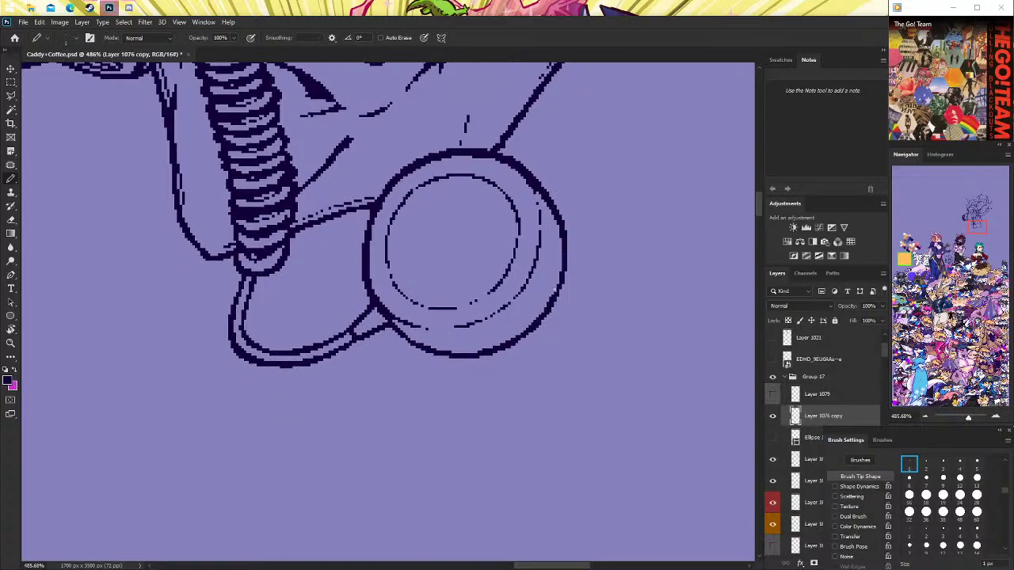
drag(567, 249, 562, 277)
drag(391, 325, 420, 350)
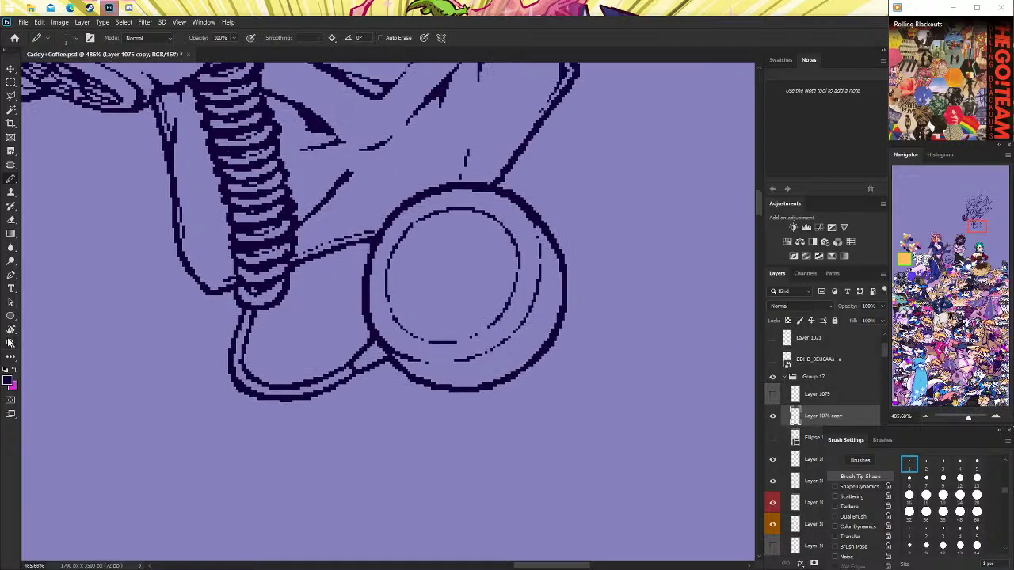
key(z)
key(ctrl+1)
drag(533, 271, 420, 176)
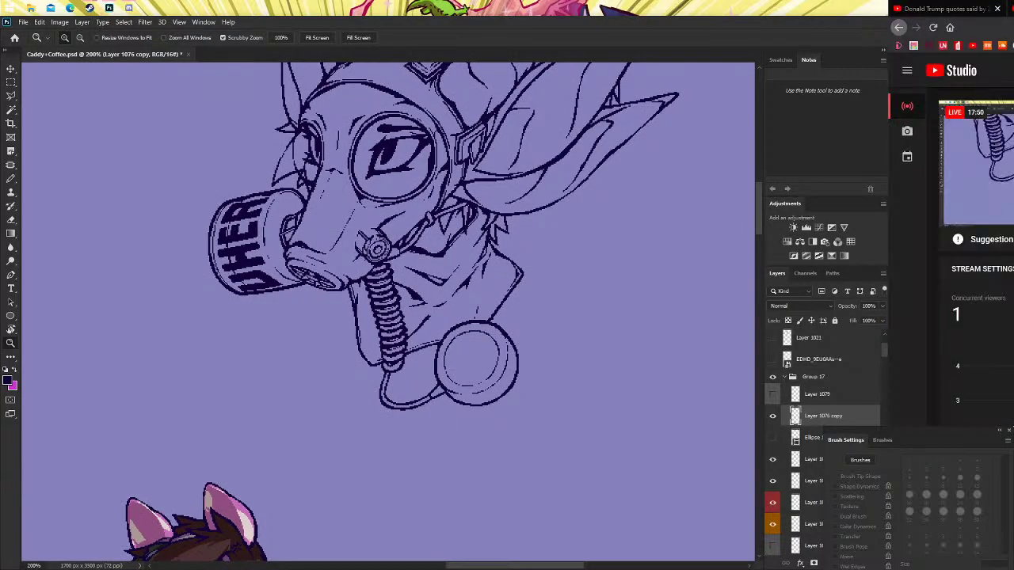
Bring up the gas-mask image search in Firefox and reposition the browser window.
click(148, 8)
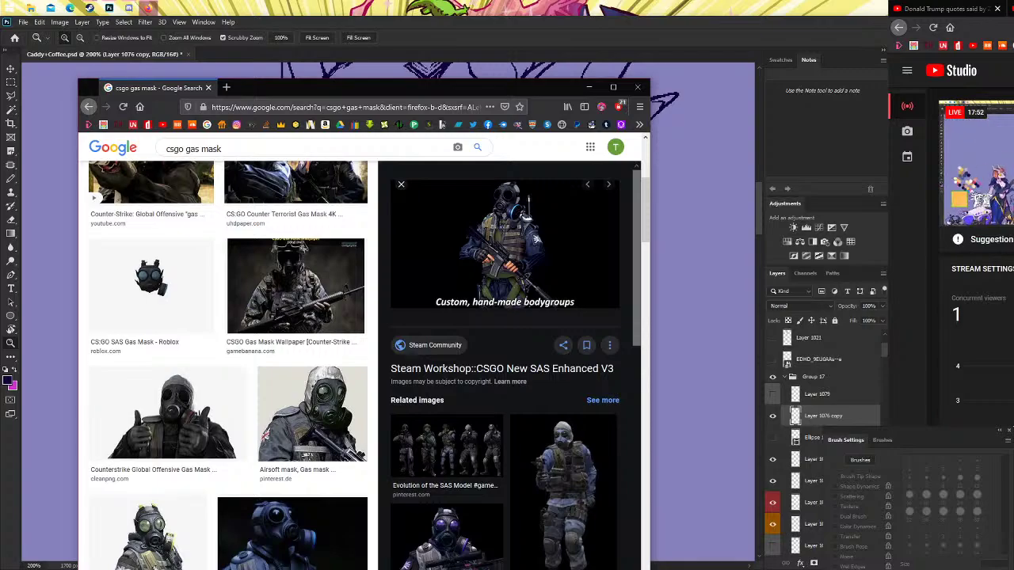
click(980, 4)
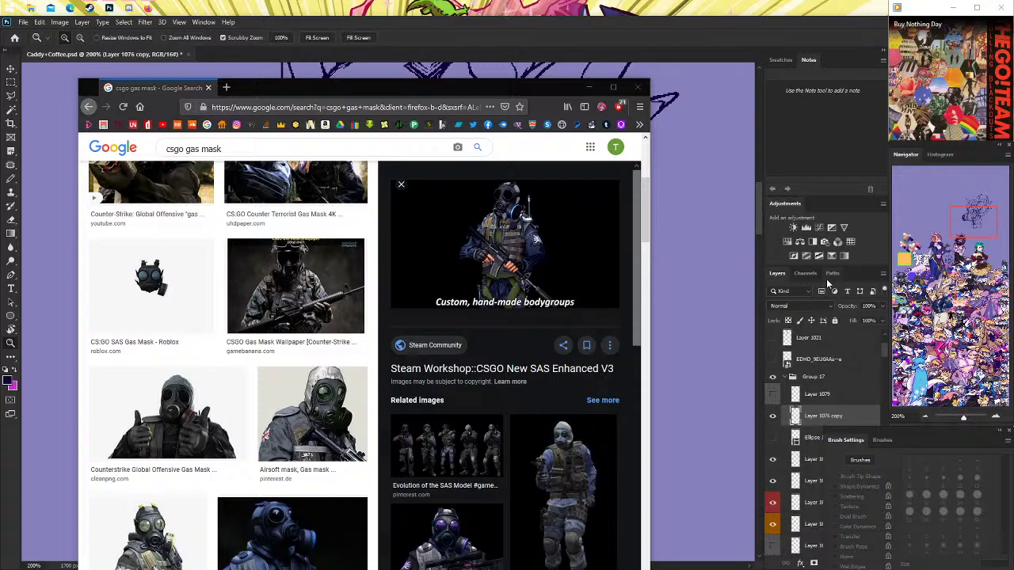
mouse_move(504, 245)
scroll(449, 293, down, 1)
scroll(521, 272, down, 1)
scroll(520, 272, down, 1)
drag(502, 87, 522, 38)
key(alt+Tab)
key(alt+Tab)
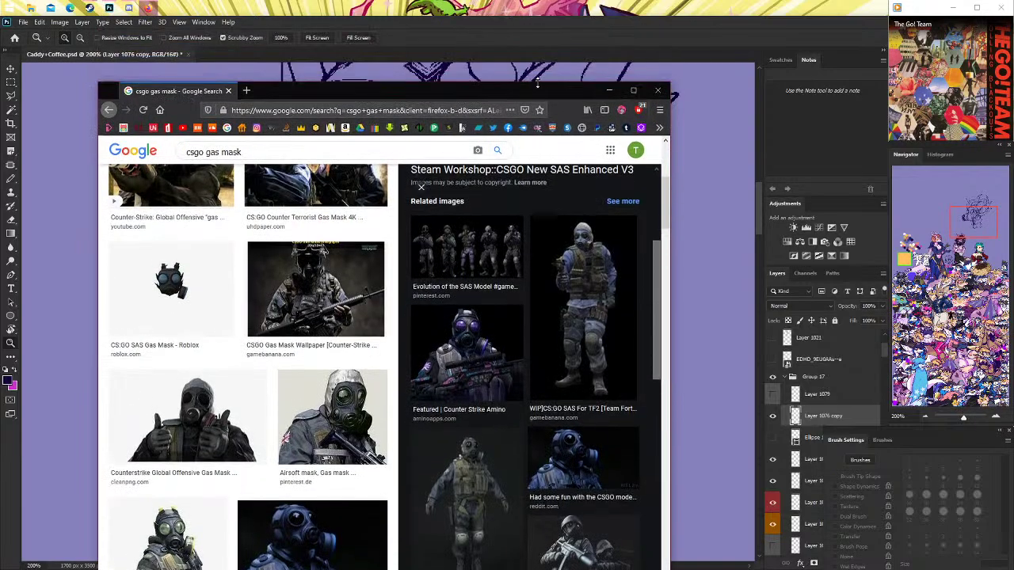
drag(549, 38, 565, 24)
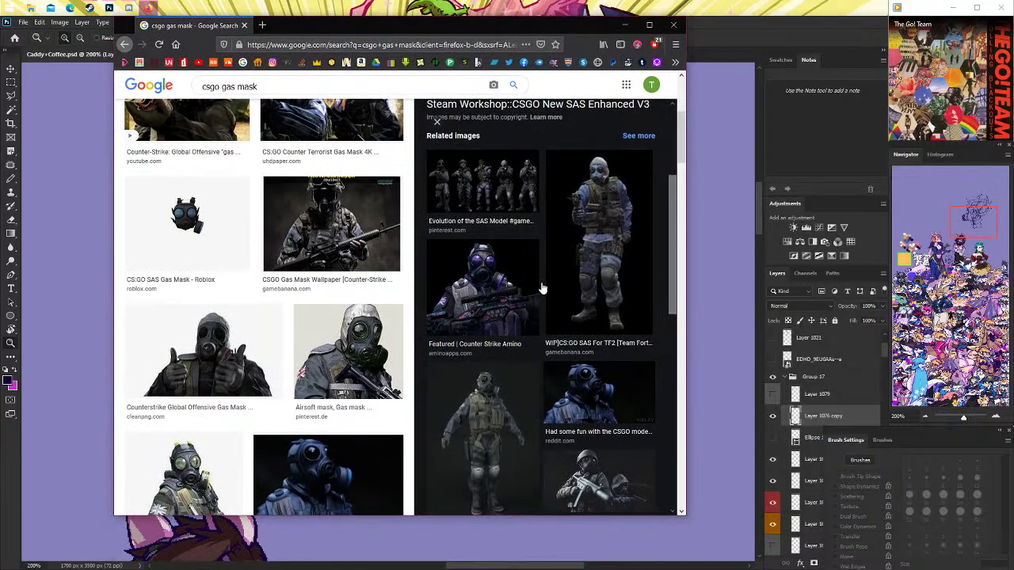
scroll(541, 290, up, 3)
scroll(317, 293, up, 3)
scroll(328, 293, up, 1)
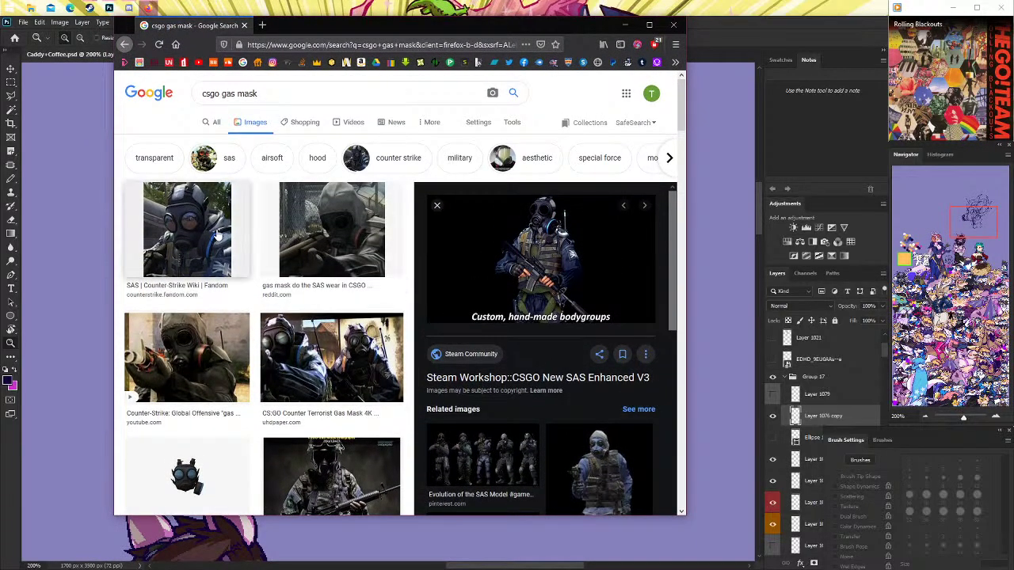
Preview the SAS Counter-Strike Wiki gas mask and open two results in background tabs.
click(218, 232)
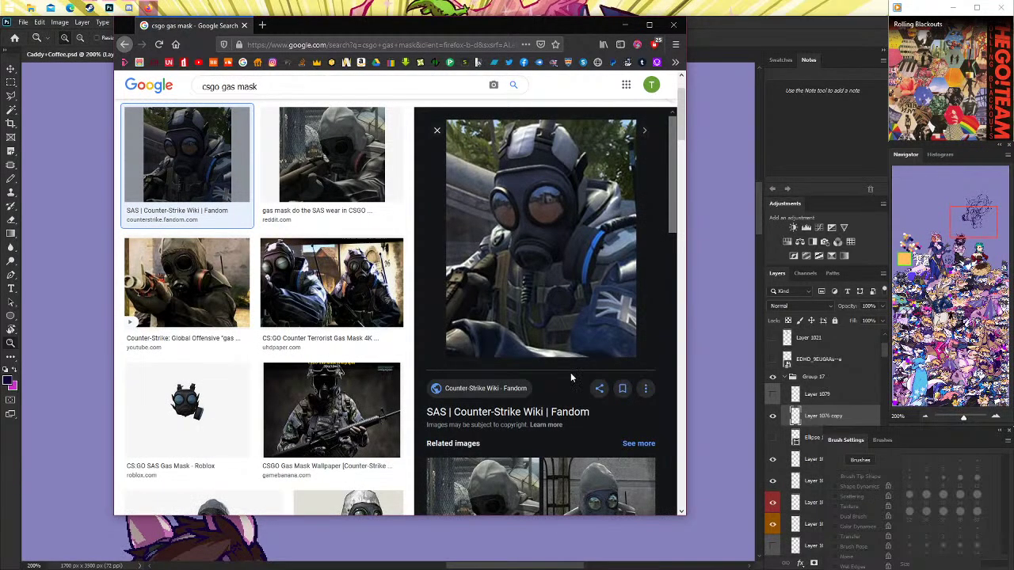
scroll(553, 313, down, 1)
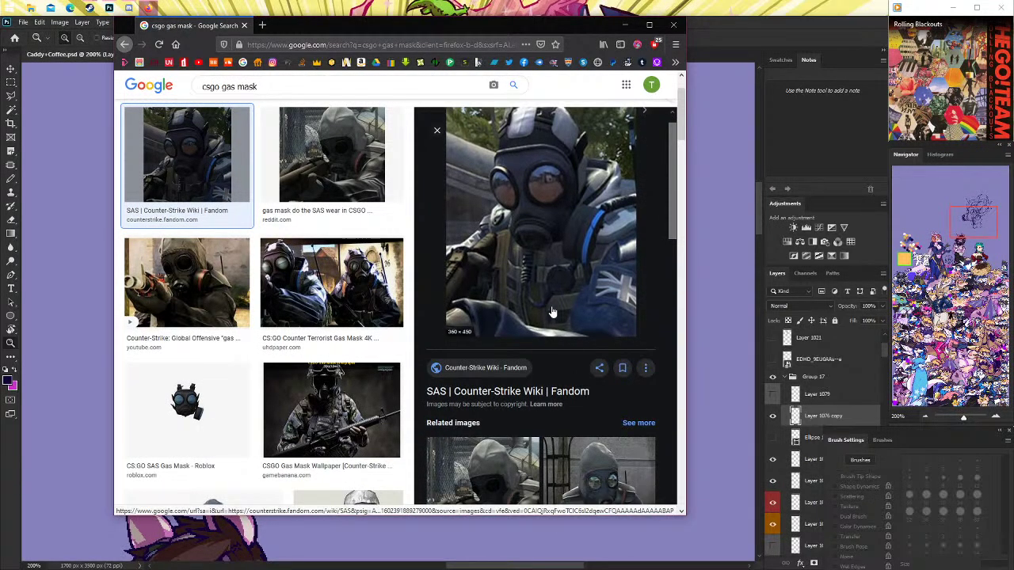
scroll(553, 313, down, 1)
middle_click(551, 241)
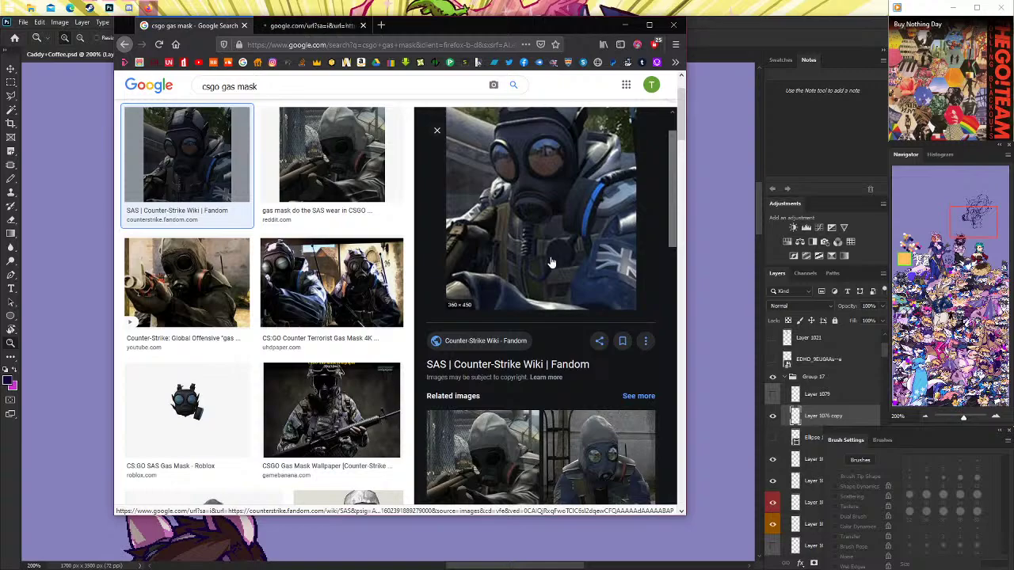
scroll(553, 263, down, 3)
scroll(559, 317, down, 1)
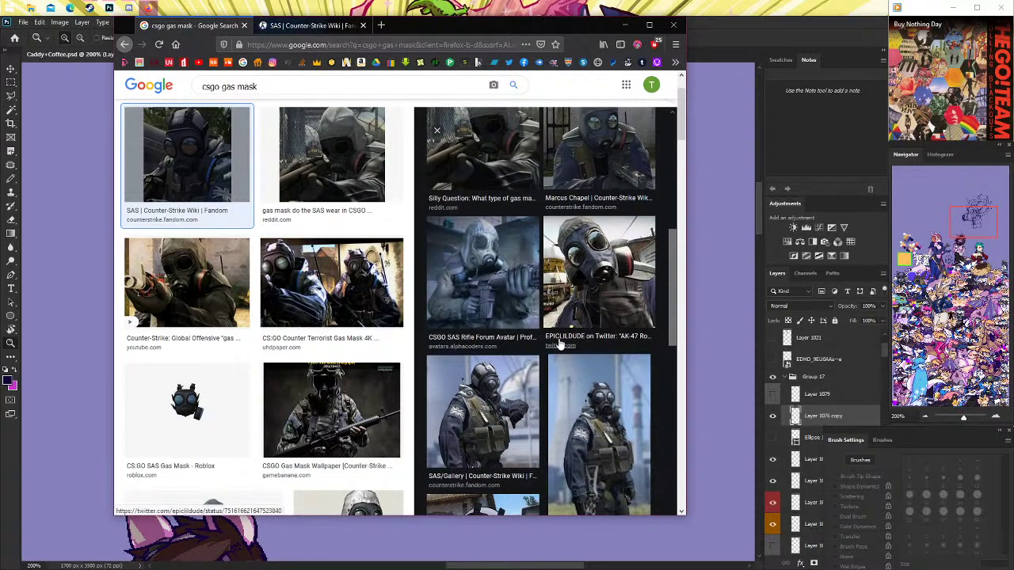
scroll(559, 343, down, 2)
scroll(558, 344, down, 2)
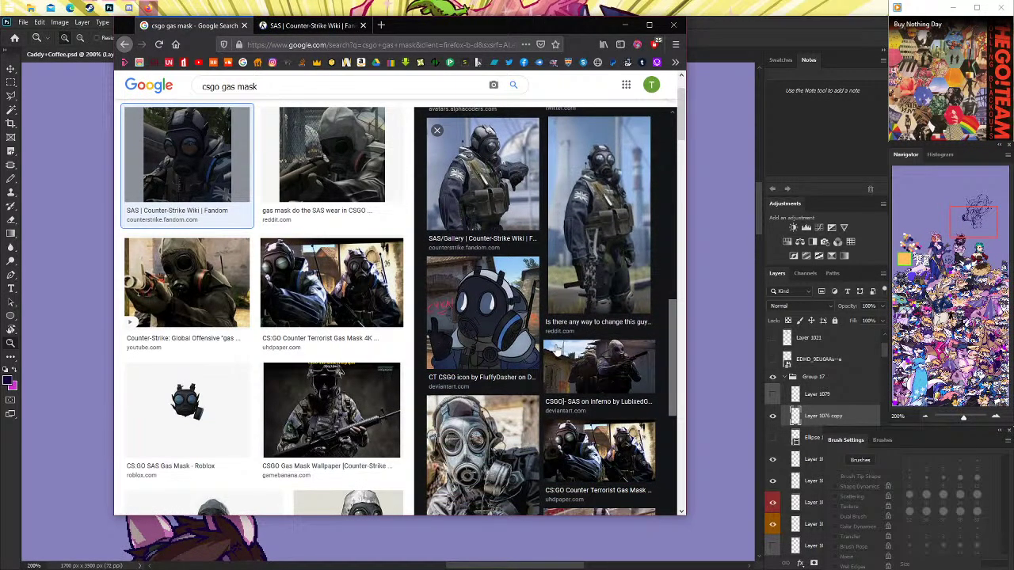
scroll(614, 363, down, 3)
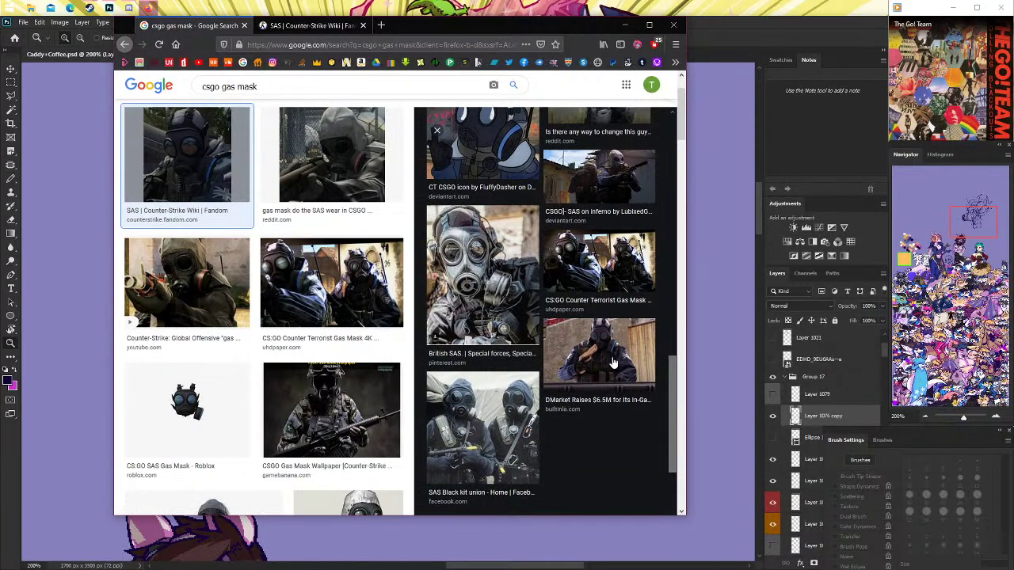
middle_click(614, 362)
Preview the Steam Workshop gas-mask image, then return to the Photoshop drawing.
scroll(606, 359, down, 3)
scroll(373, 356, down, 2)
scroll(371, 354, down, 2)
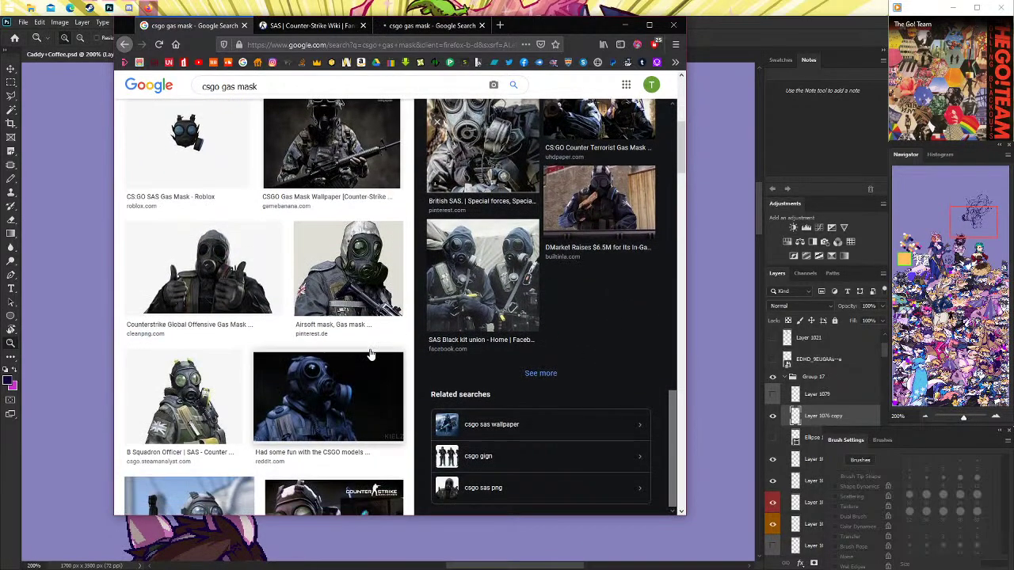
scroll(205, 317, down, 2)
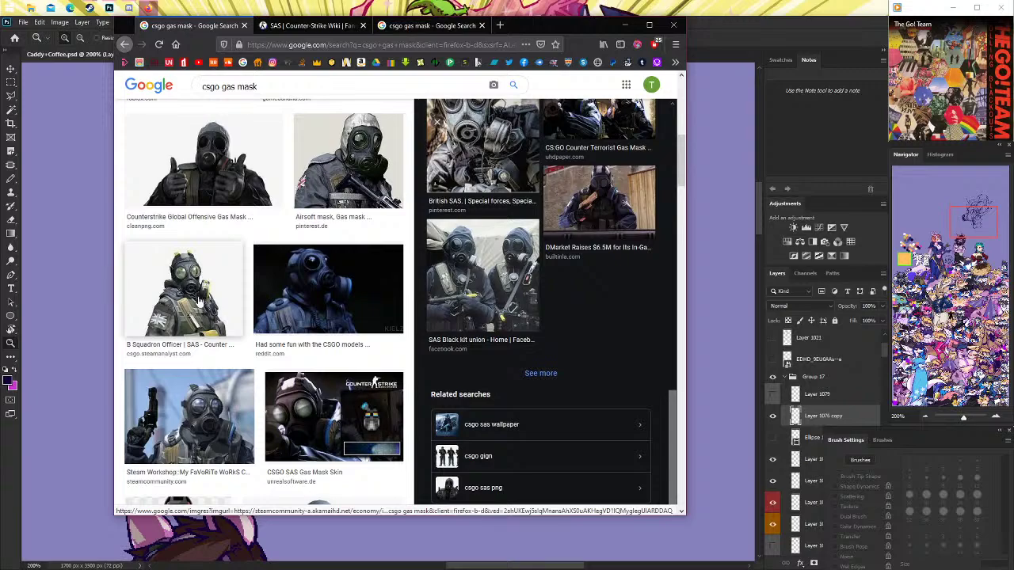
click(189, 416)
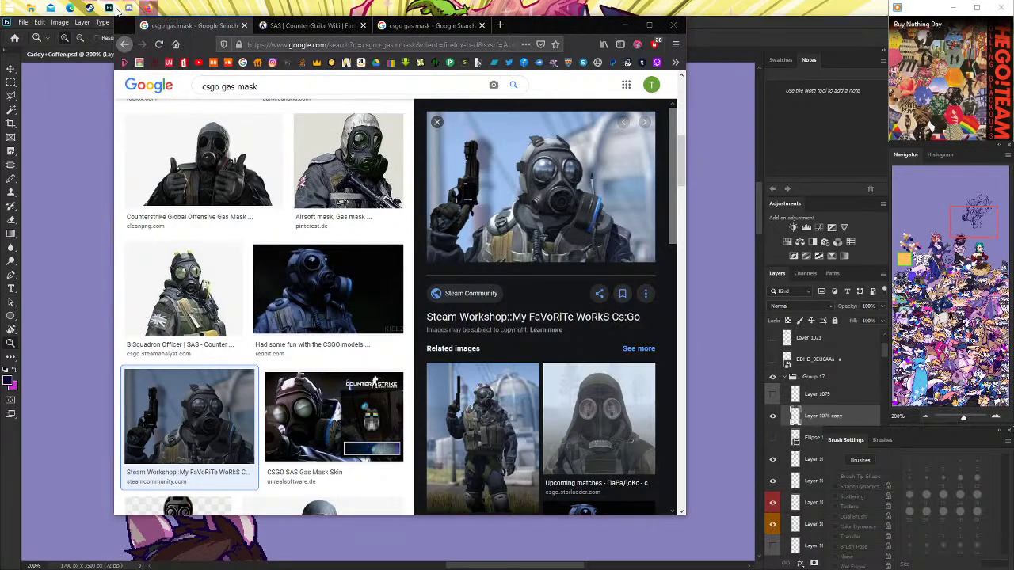
click(115, 8)
scroll(393, 315, down, 4)
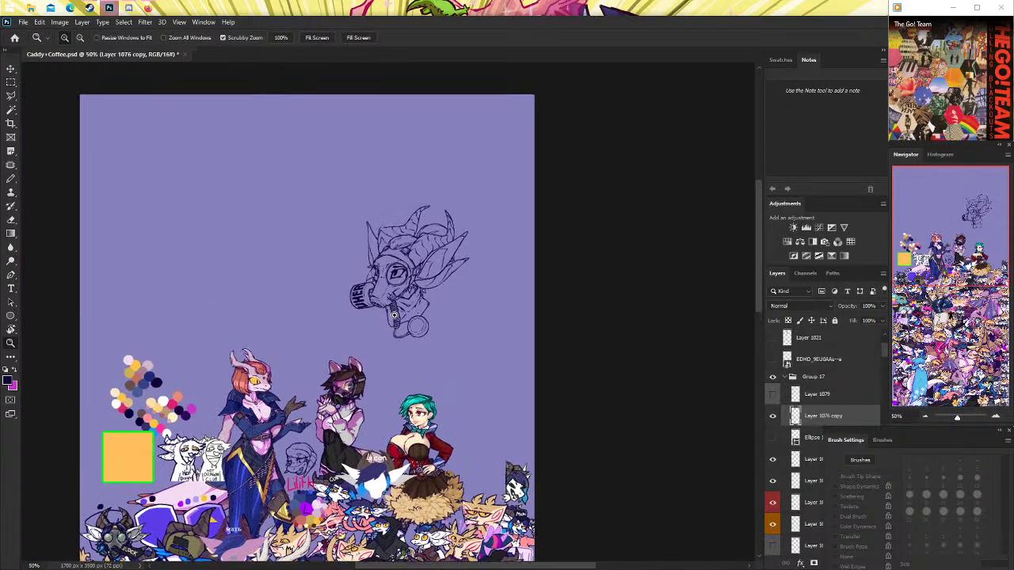
Check the circle layer, pick a slightly thicker pencil, and make the hose line-art layer active.
scroll(394, 316, up, 3)
scroll(394, 315, up, 3)
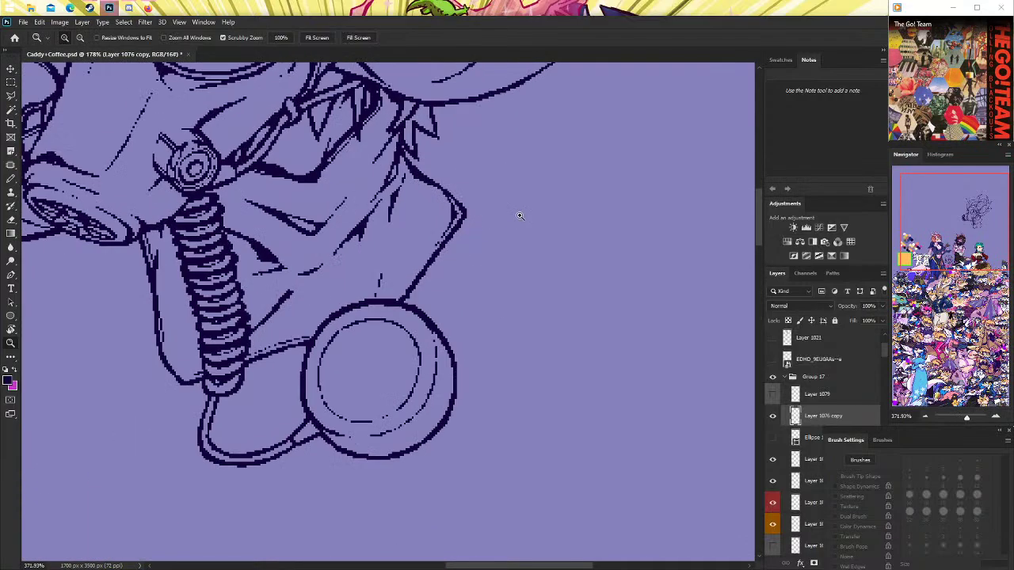
click(773, 417)
click(773, 417)
key(b)
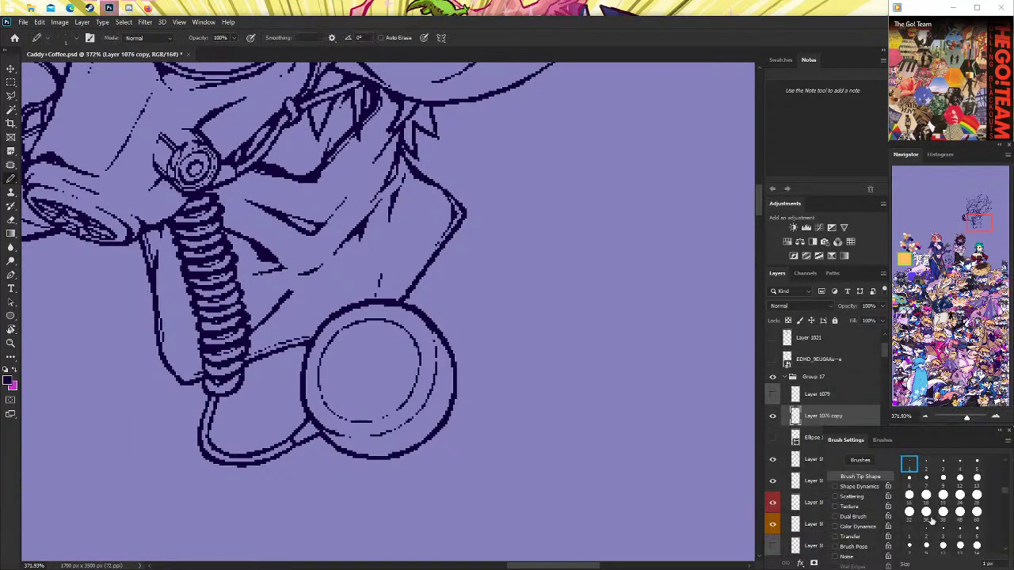
click(942, 464)
click(774, 461)
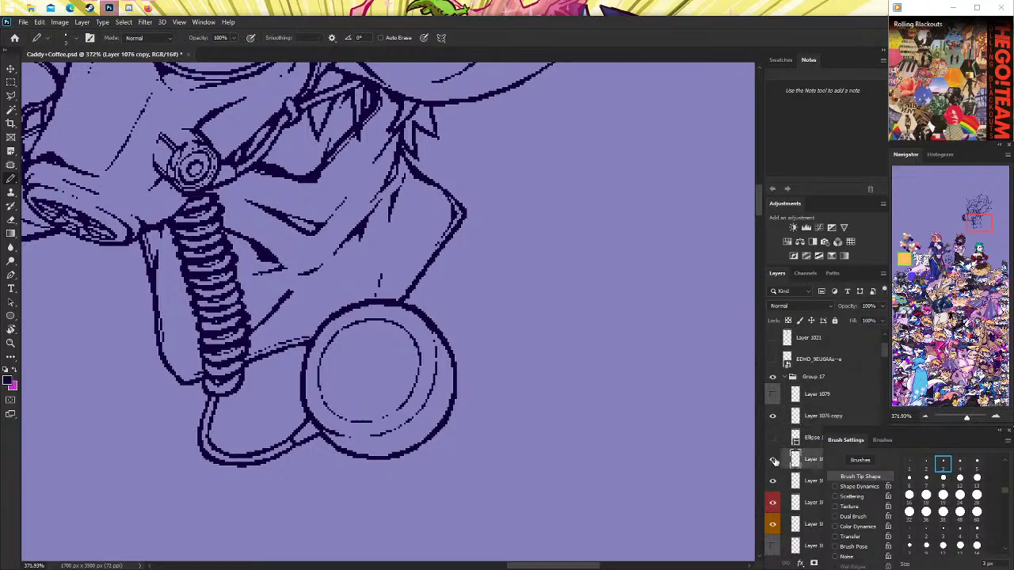
click(773, 461)
click(774, 461)
Draw the nub's upper and lower parallel edges off the circle, retrying the lower edge.
drag(434, 317, 475, 295)
key(ctrl+z)
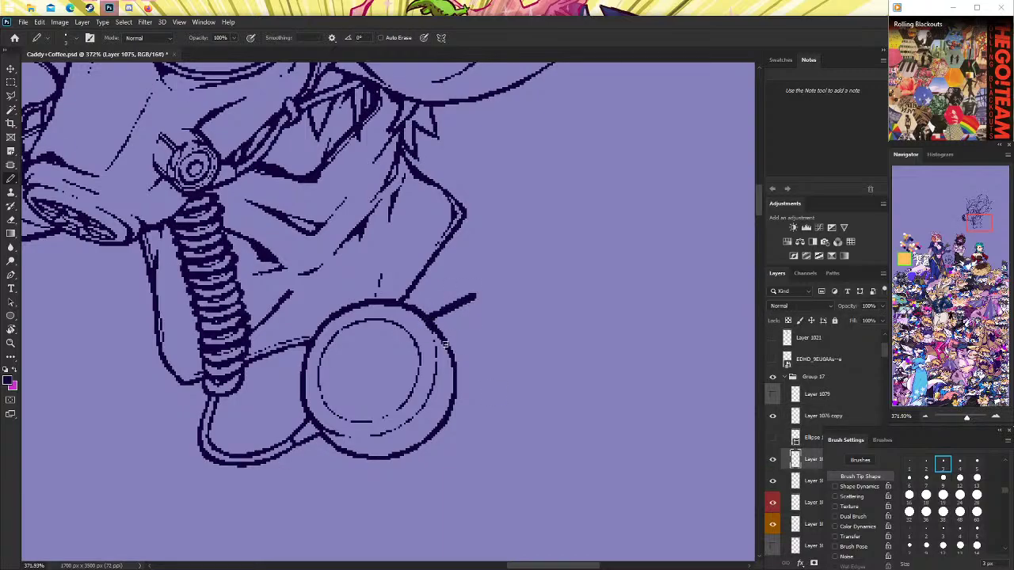
drag(445, 345, 481, 313)
key(ctrl+z)
drag(444, 342, 481, 313)
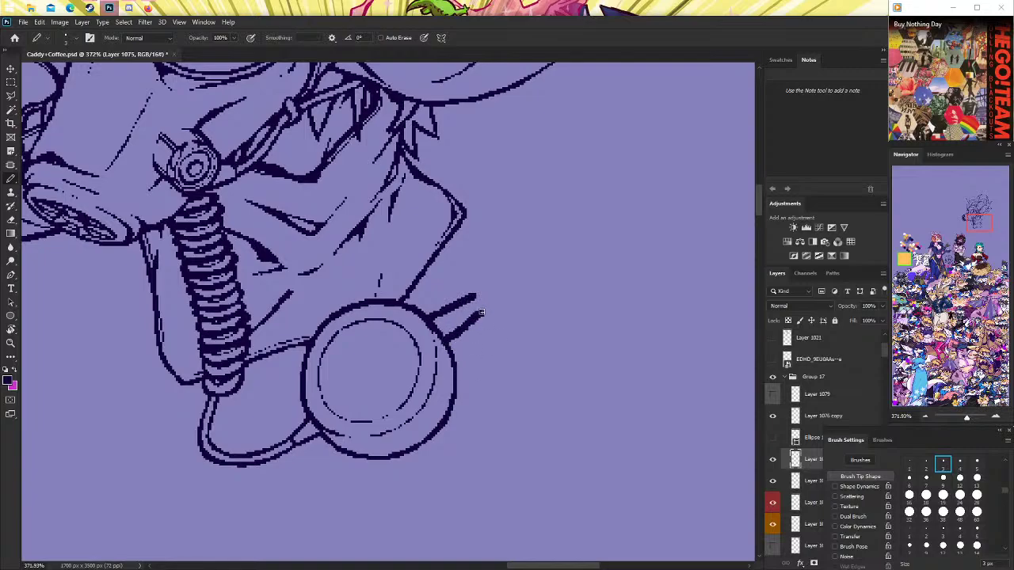
key(ctrl+z)
drag(445, 343, 481, 311)
key(ctrl+z)
With a one-size-thinner pencil, cap the nub's end joining both edges and erase stray pixels.
key(comma)
drag(447, 341, 482, 309)
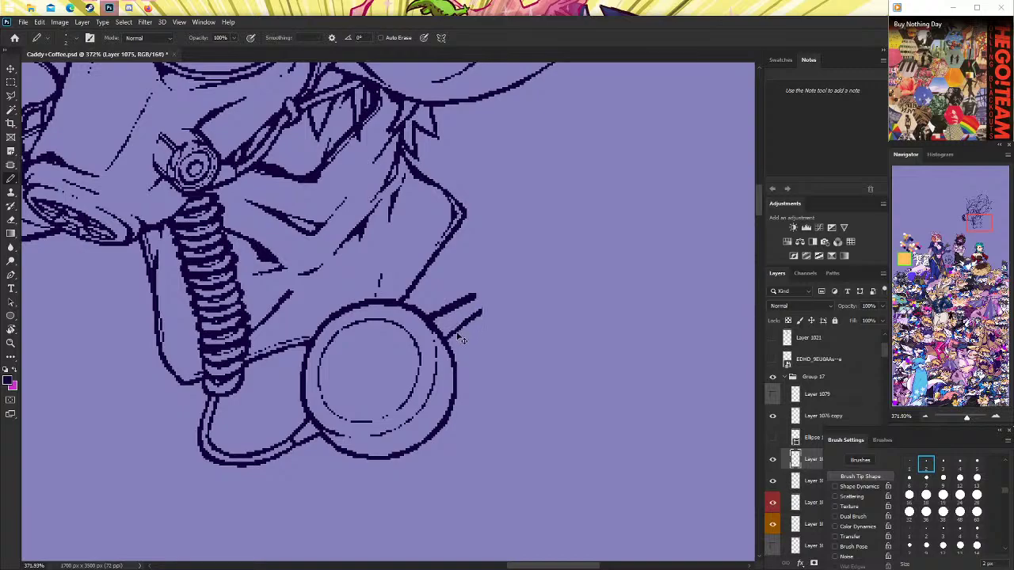
key(ctrl+z)
drag(447, 340, 482, 308)
key(ctrl+z)
key(ctrl+z)
drag(441, 338, 473, 296)
key(e)
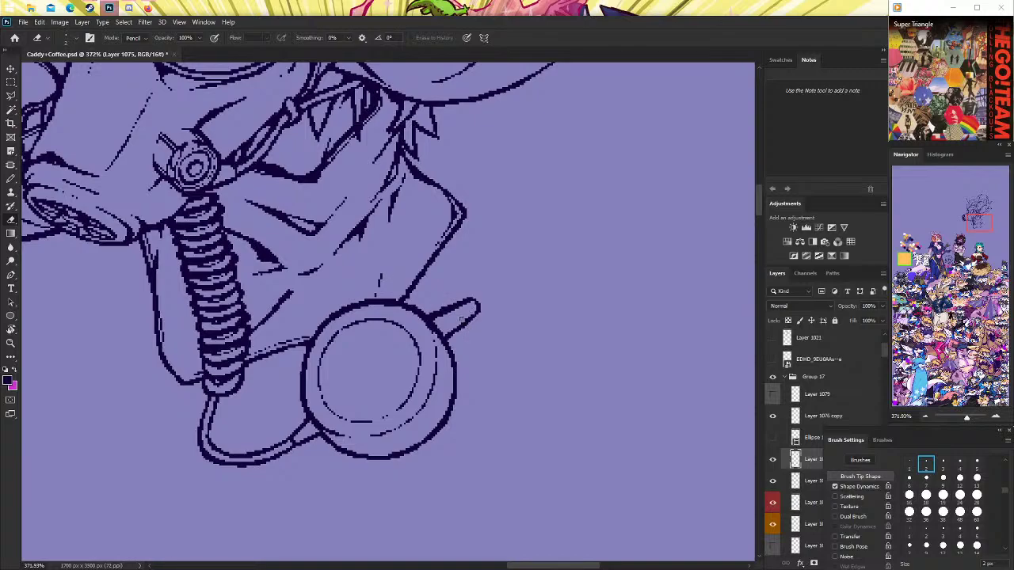
click(13, 181)
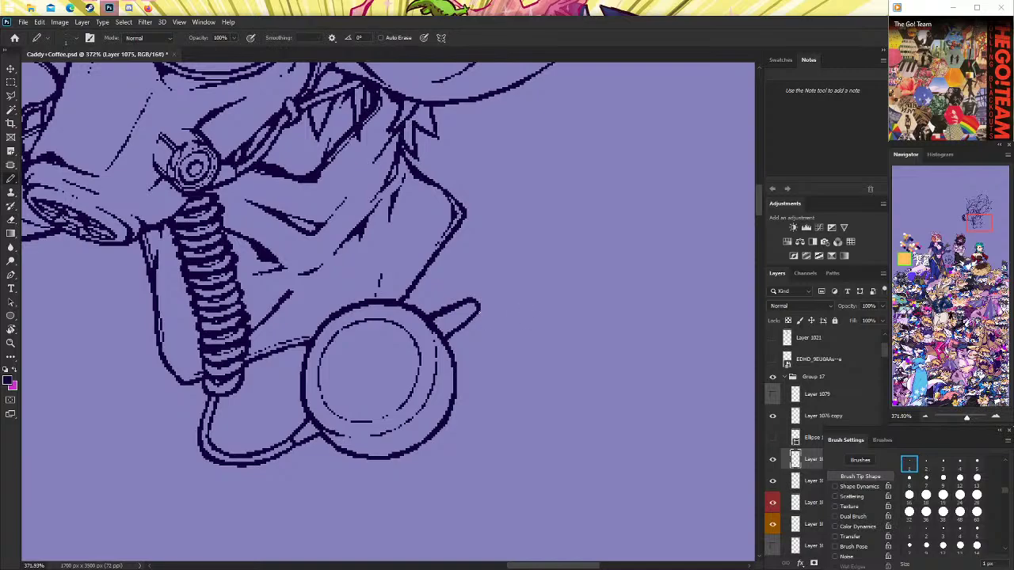
scroll(467, 317, up, 2)
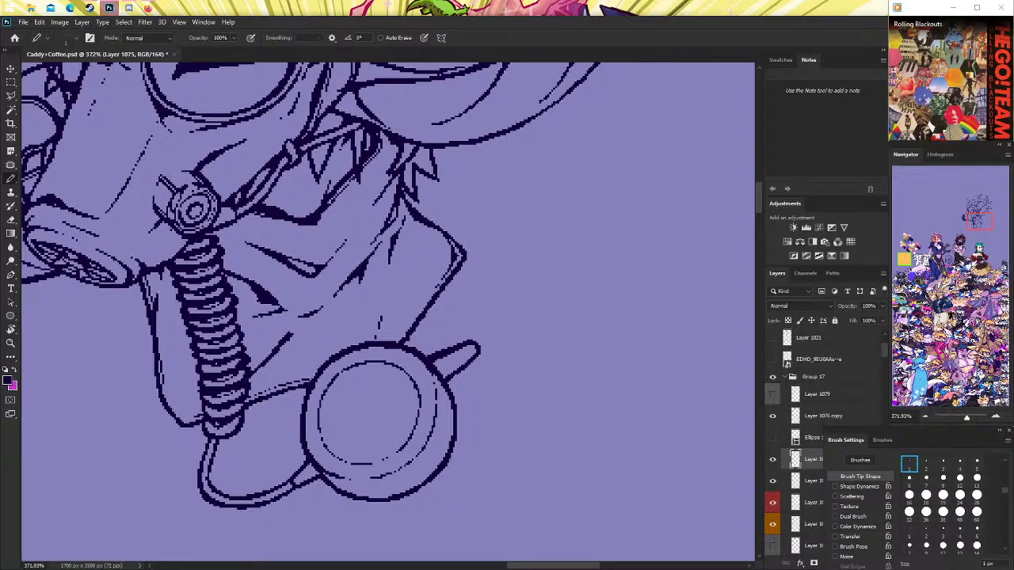
Make the canister circle's layer active and zoom in close on the side nub for pixel touch-ups.
click(11, 342)
scroll(494, 376, down, 5)
scroll(494, 376, up, 3)
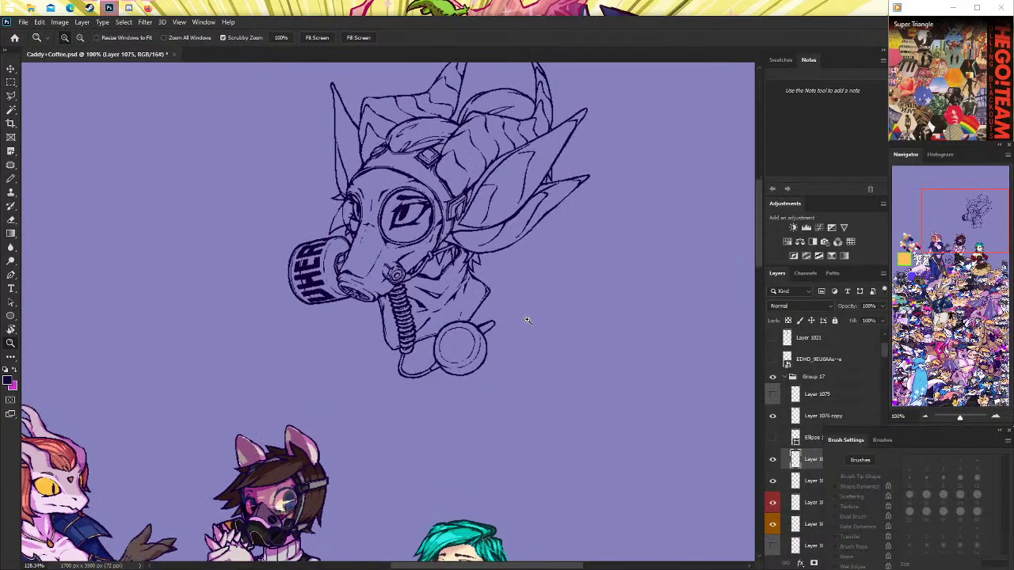
scroll(494, 377, up, 5)
key(b)
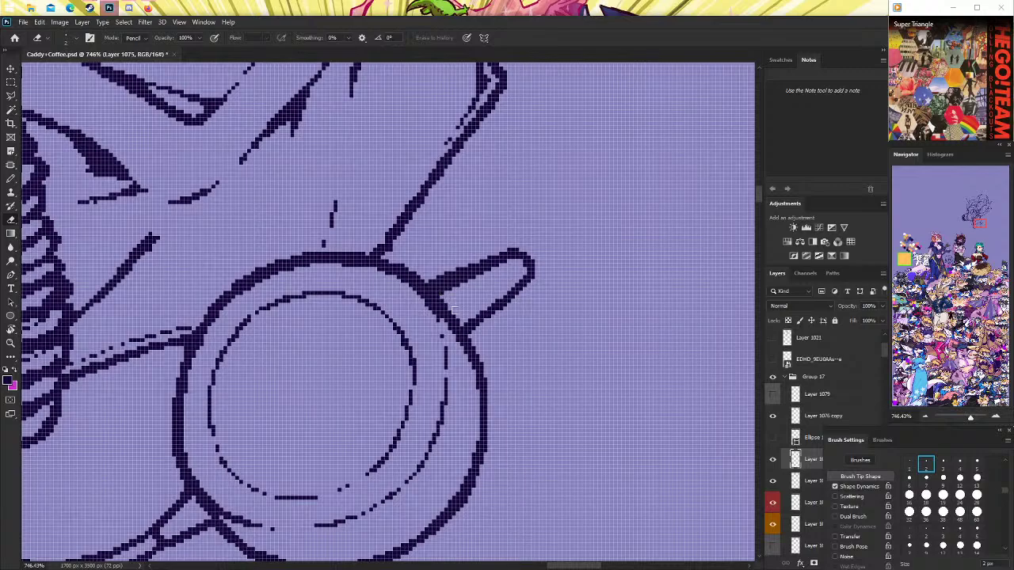
ctrl+click(467, 295)
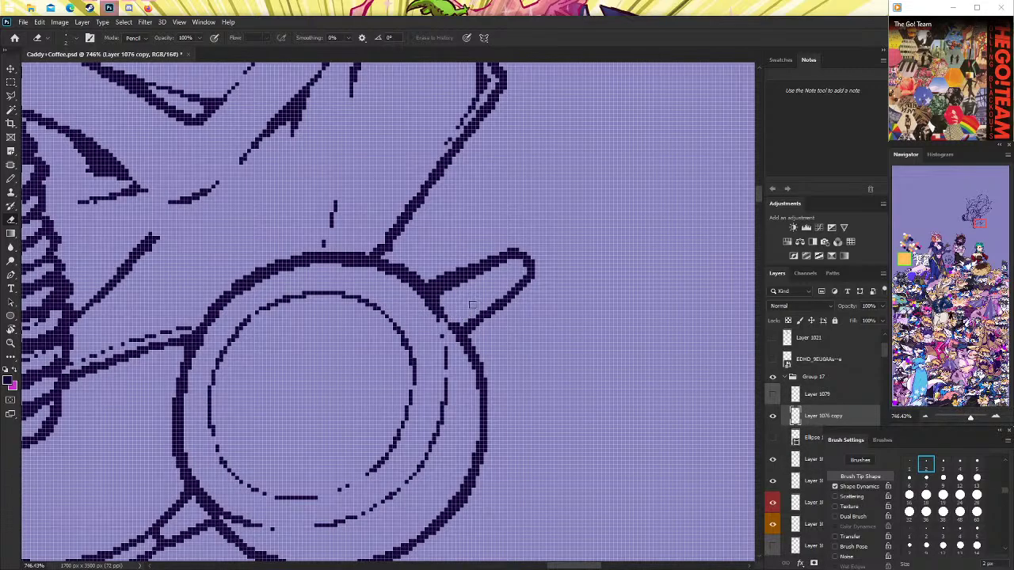
click(11, 343)
drag(476, 293, 496, 287)
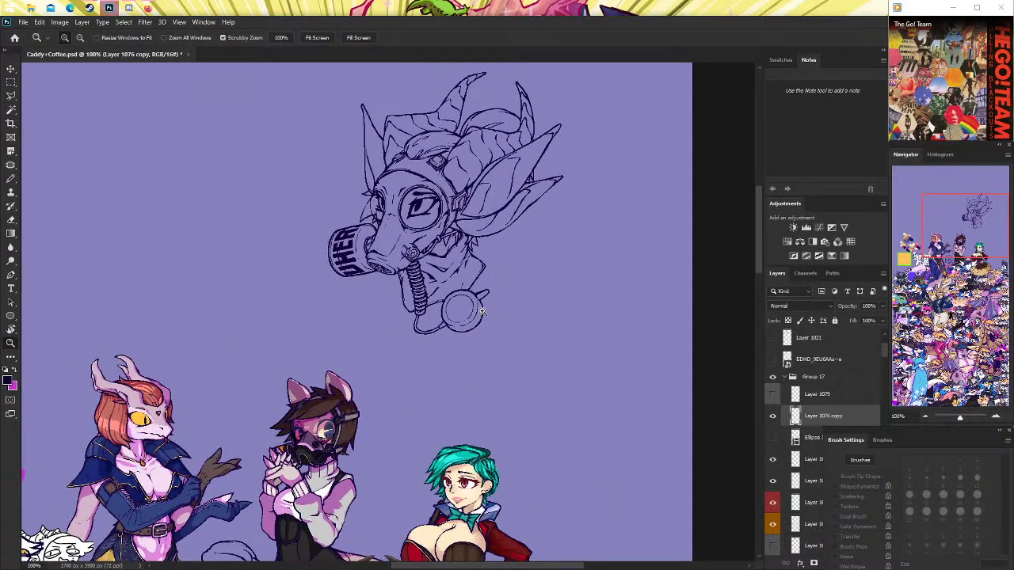
click(485, 297)
click(11, 180)
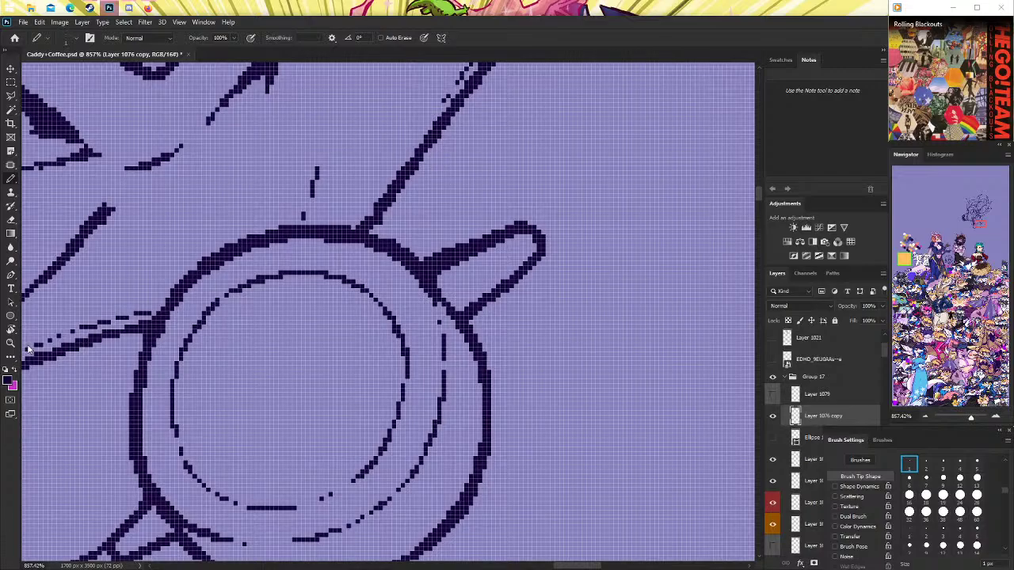
Zoom out to the mask and canister and toggle the circle, hose and mask layers to check their content.
click(11, 343)
click(11, 344)
drag(537, 341, 735, 336)
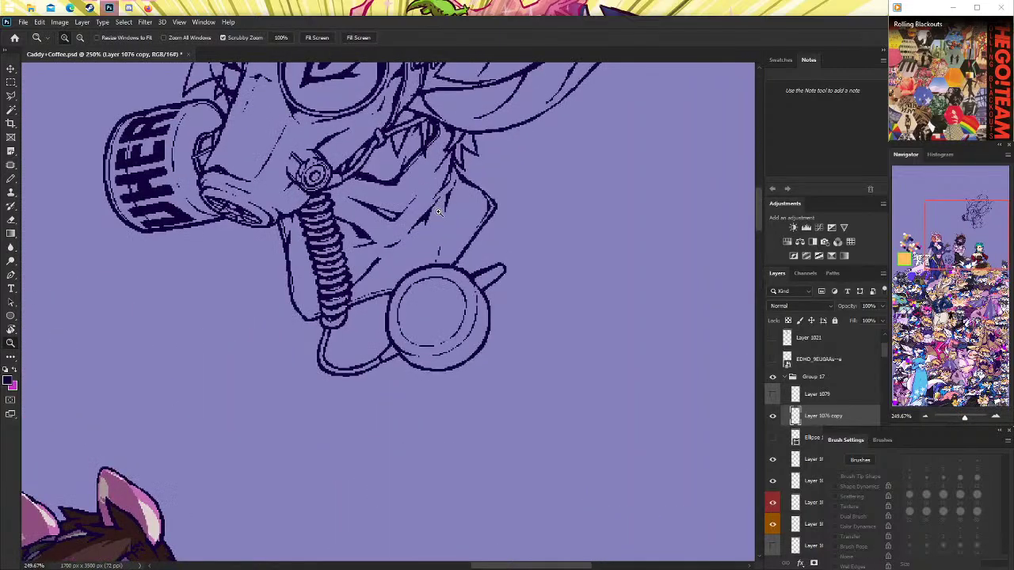
click(774, 416)
click(773, 416)
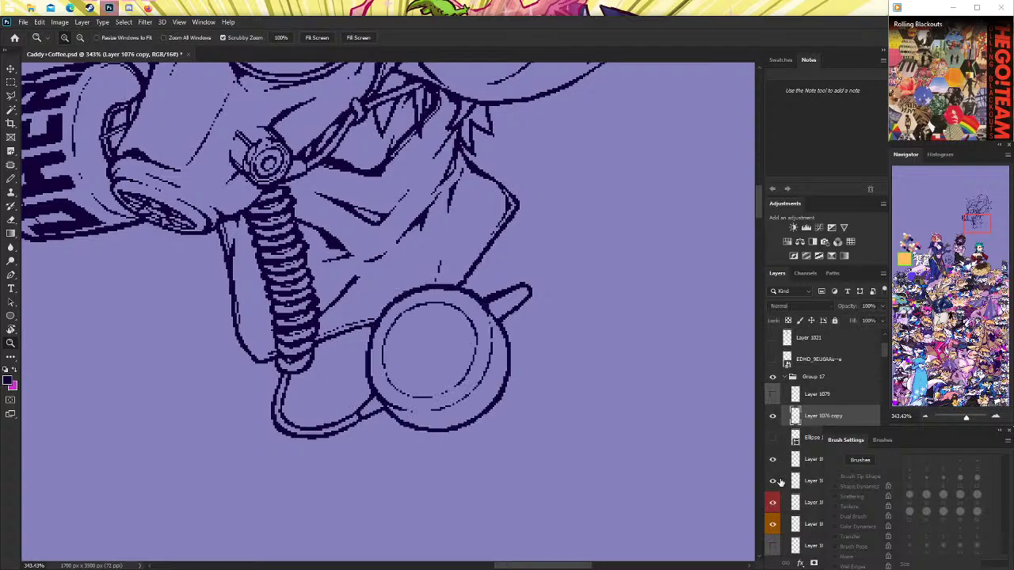
click(773, 460)
click(773, 460)
click(796, 460)
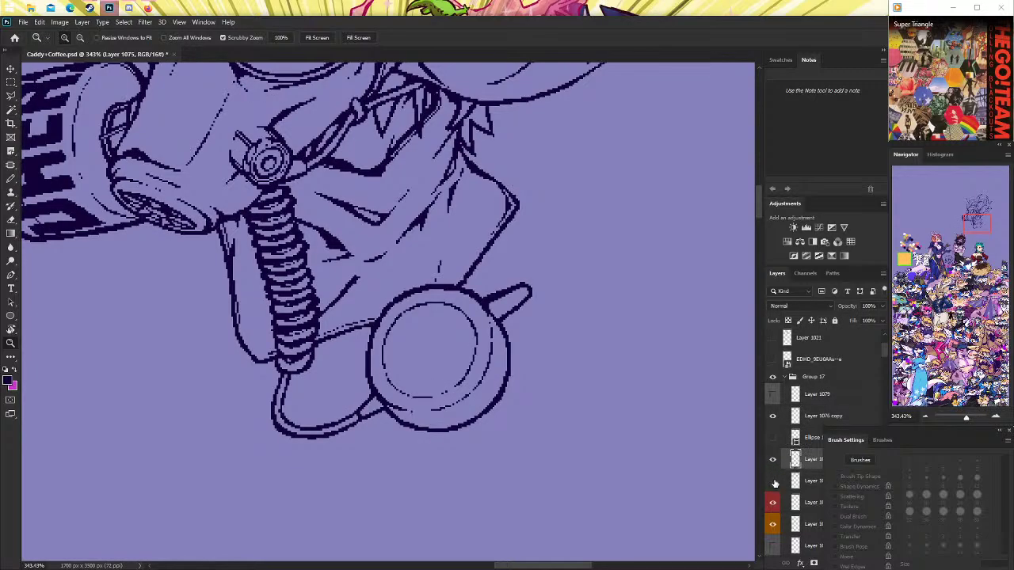
click(800, 481)
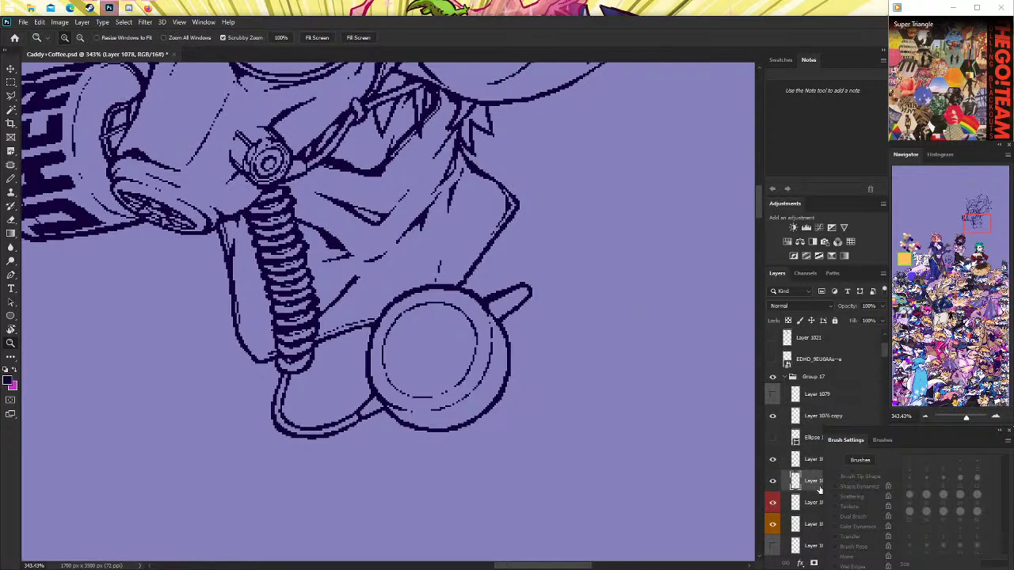
click(774, 482)
key(ctrl+comma)
Zoom to 100% around the head drawing and bring the gas-mask reference search forward.
key(e)
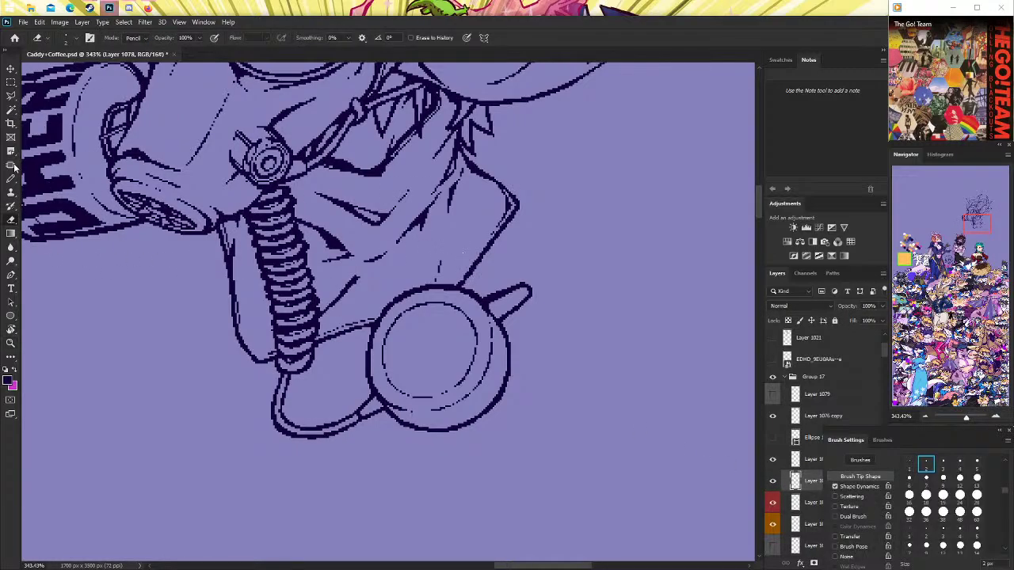
key(b)
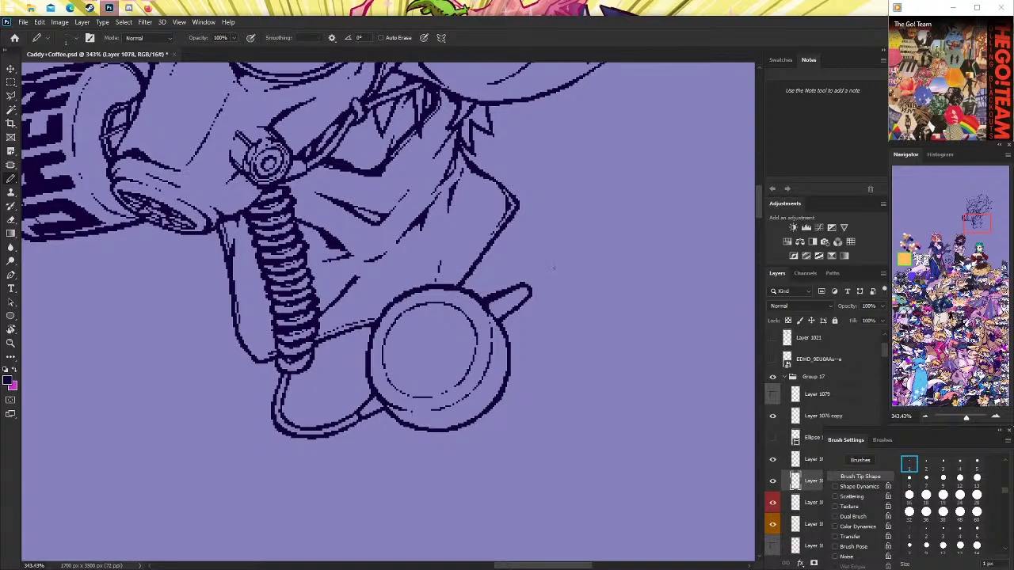
scroll(138, 313, up, 2)
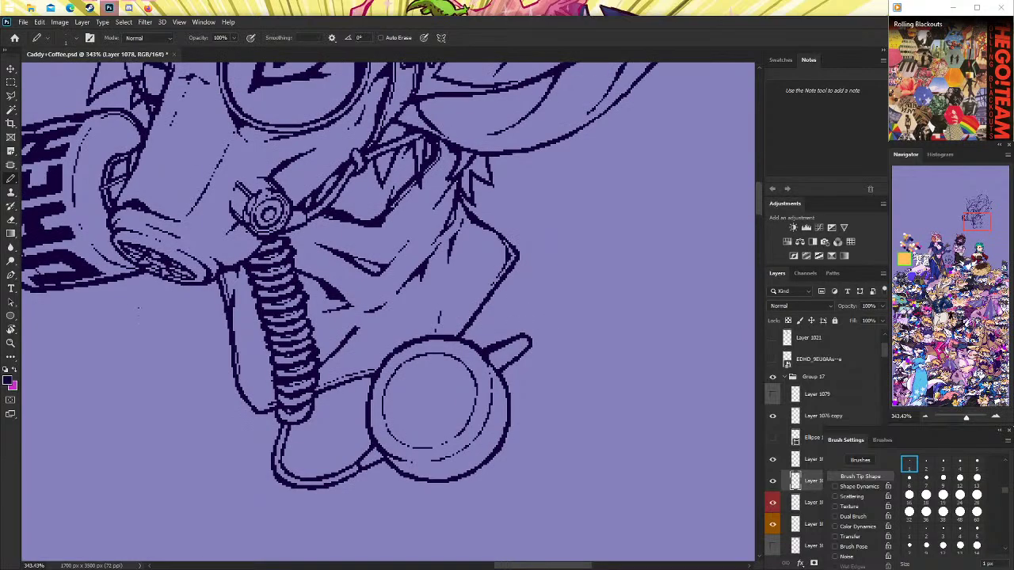
click(11, 343)
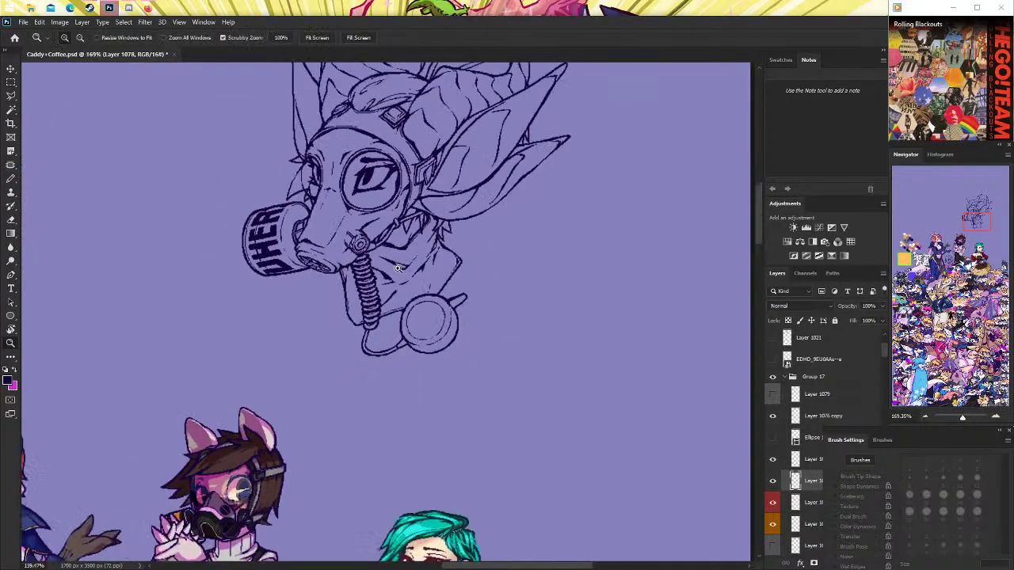
drag(427, 268, 387, 181)
click(394, 222)
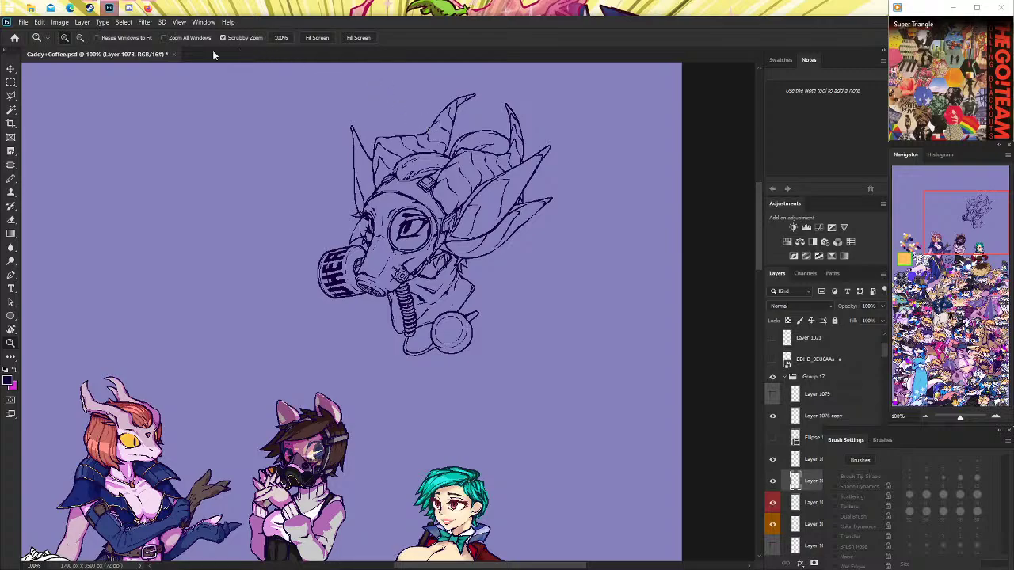
click(152, 8)
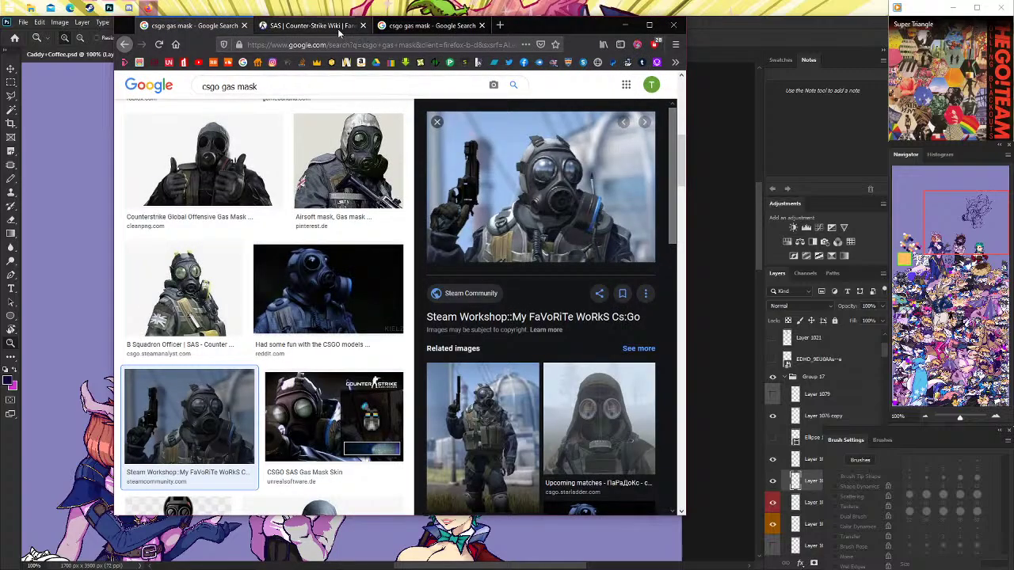
View the Counter-Strike SAS wiki's gallery images, then close that tab.
click(317, 25)
click(419, 356)
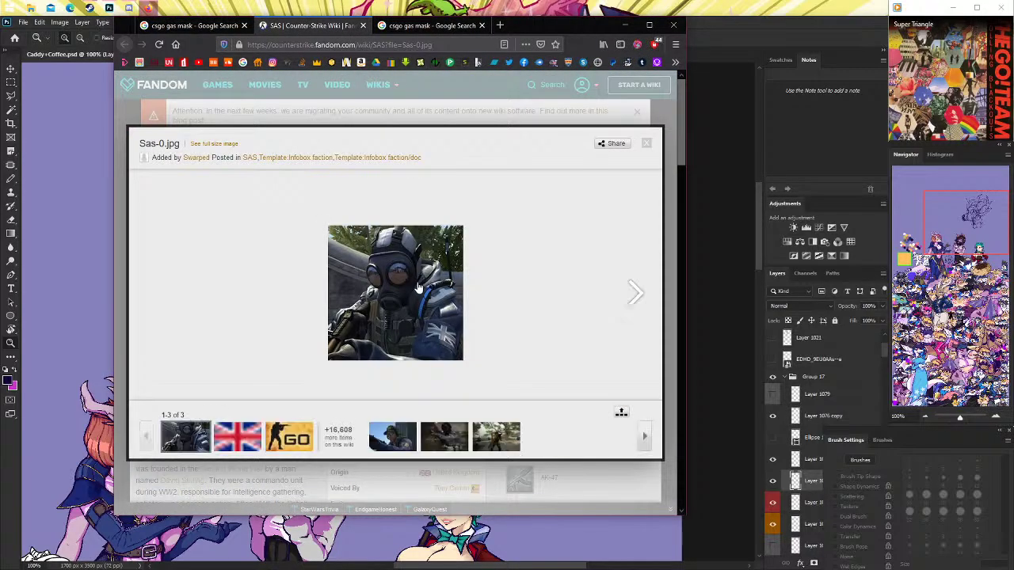
key(Right)
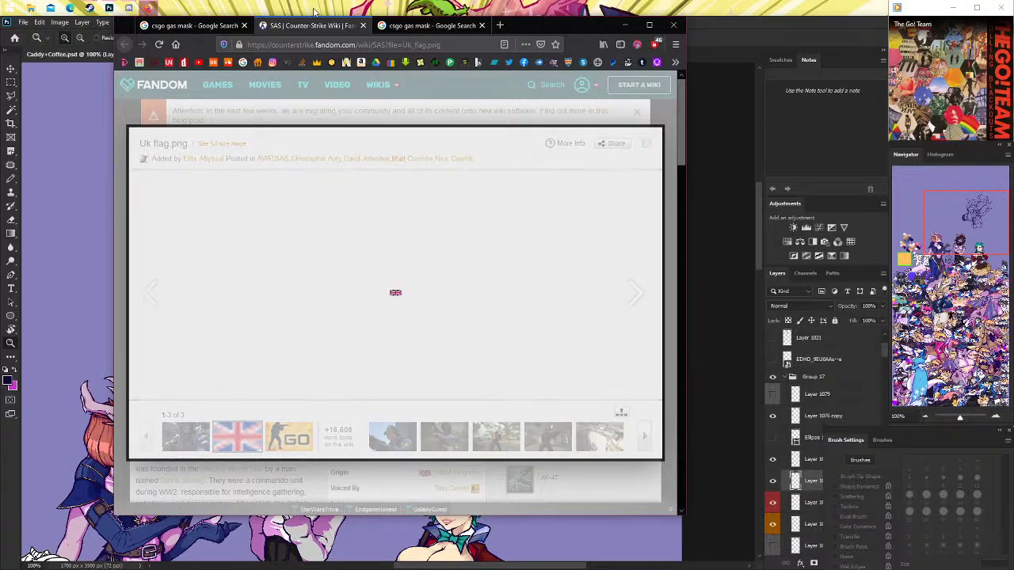
click(364, 25)
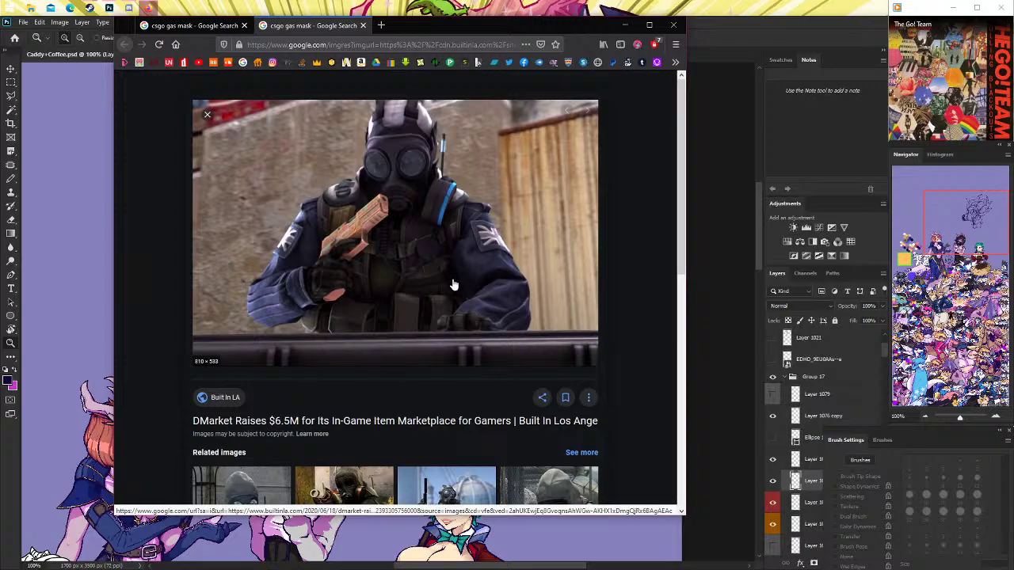
Back in Photoshop, zoom in on the canister and briefly hide then show Layer 1075.
click(731, 26)
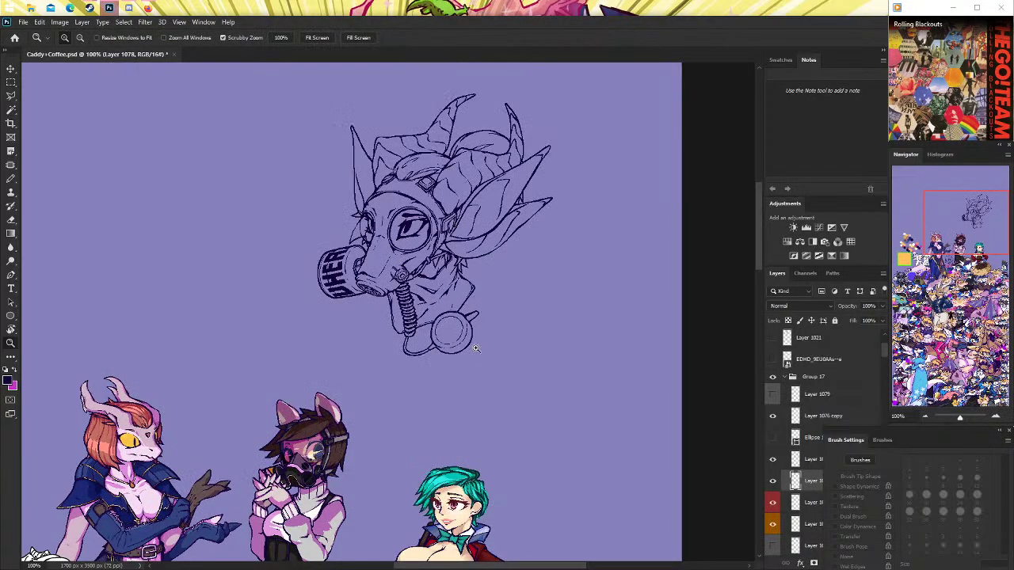
scroll(431, 336, up, 5)
scroll(431, 336, up, 1)
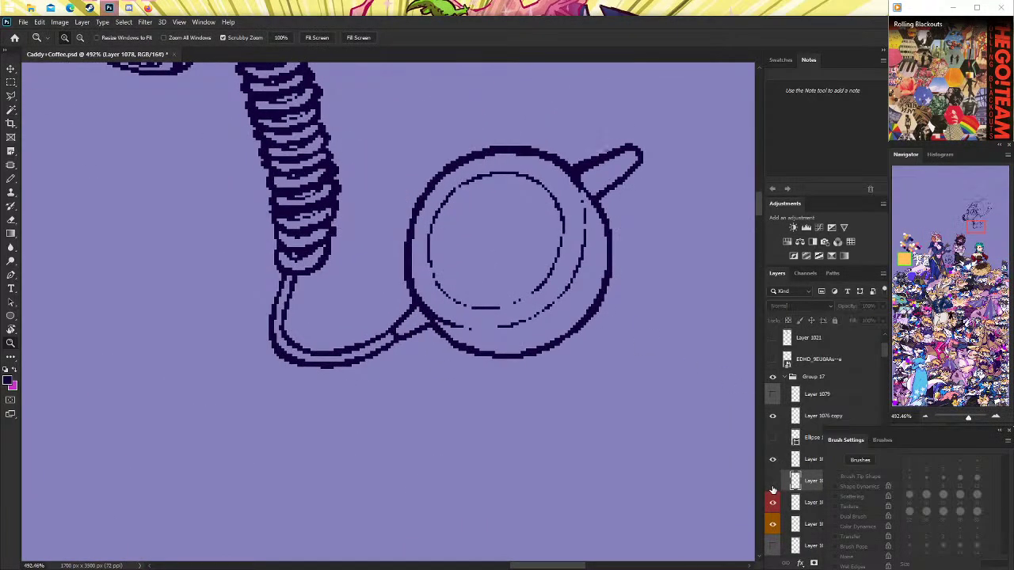
click(772, 460)
click(772, 459)
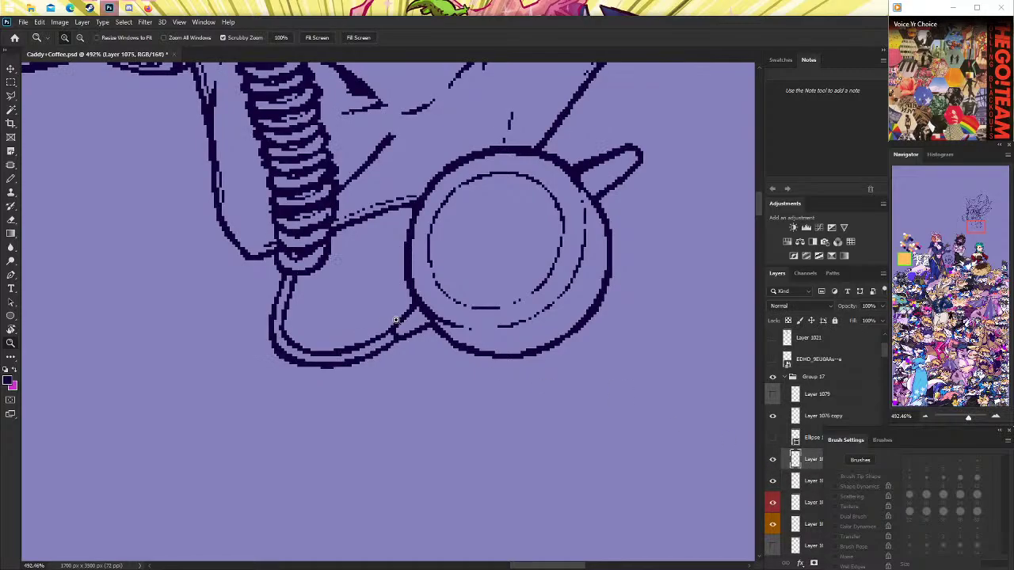
scroll(442, 317, up, 1)
Fix the hose loop and strap pixels around the ringed canister, alternating Pencil and Eraser.
click(9, 181)
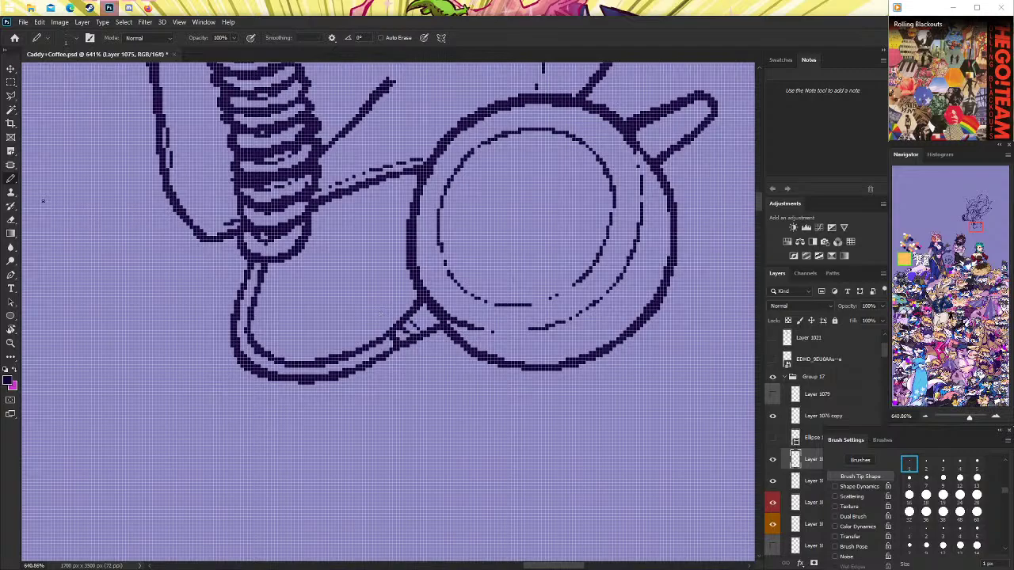
click(11, 219)
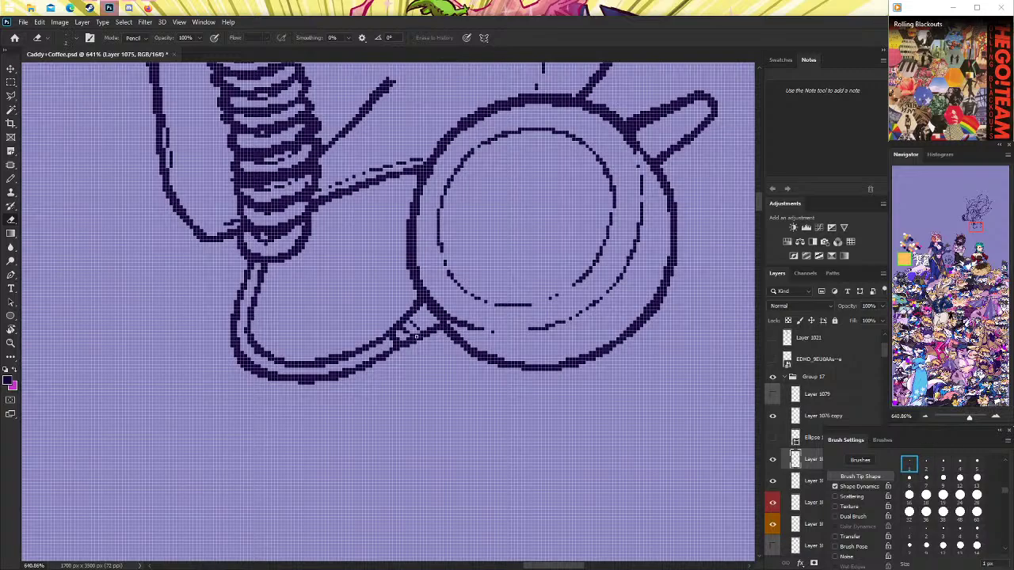
key(b)
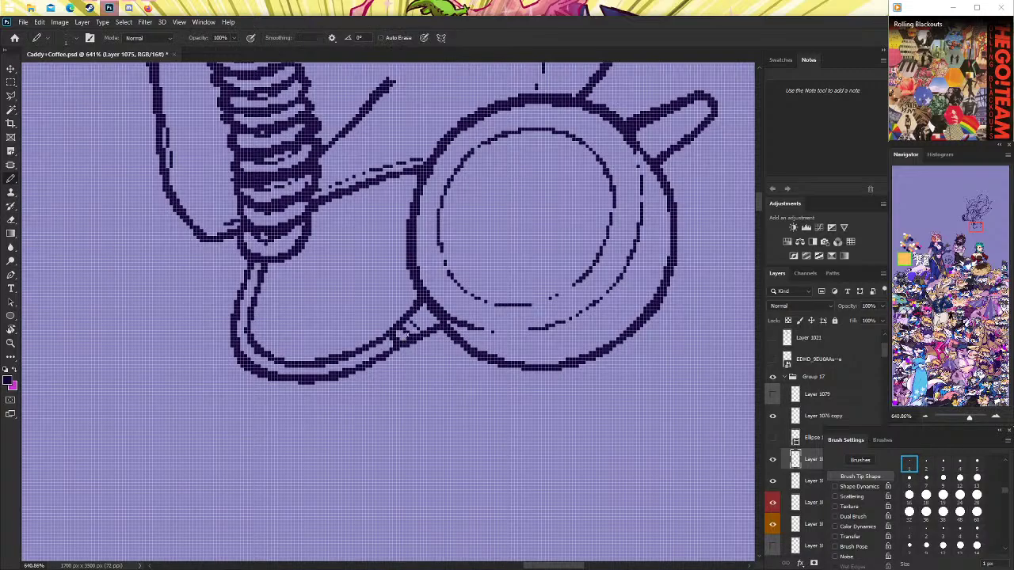
key(e)
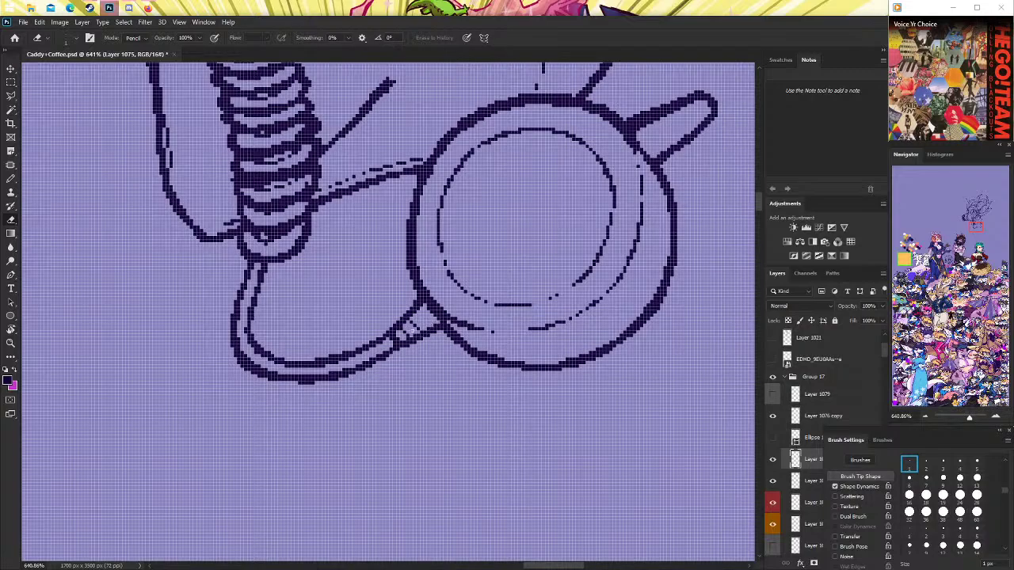
click(11, 178)
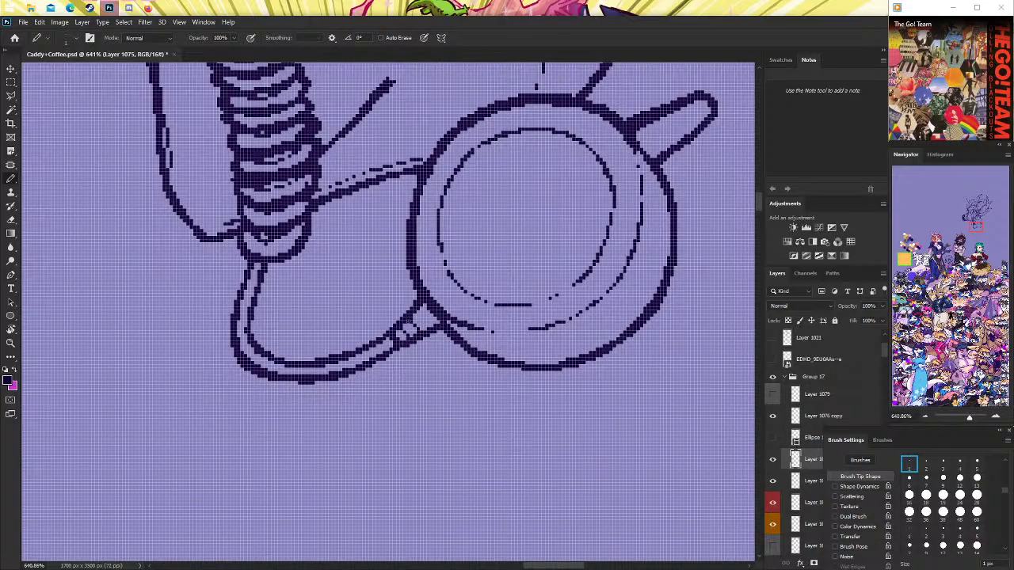
Zoom out to check the whole artwork, then bring the Firefox gas mask reference forward.
click(12, 342)
alt+click(433, 313)
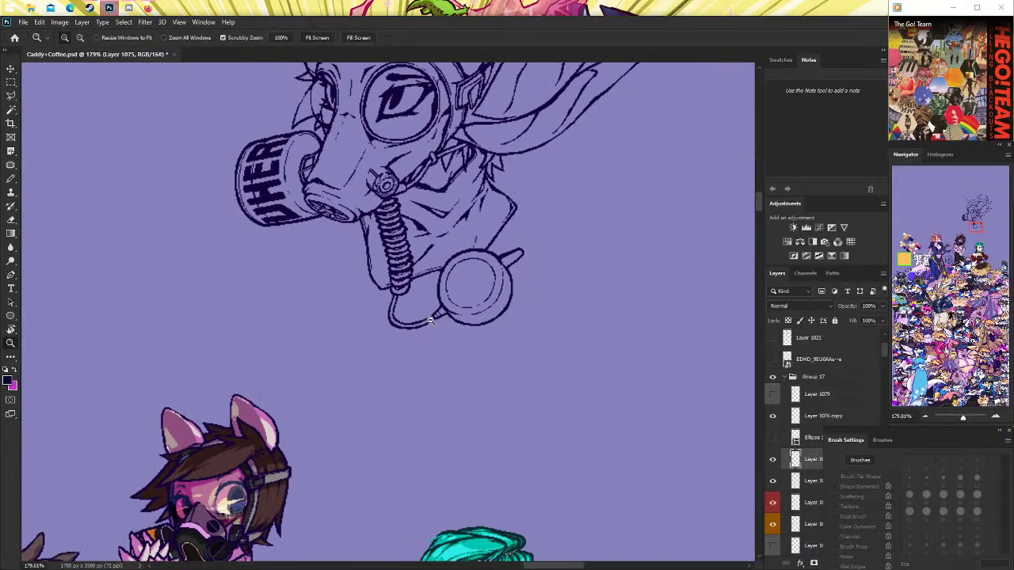
click(434, 313)
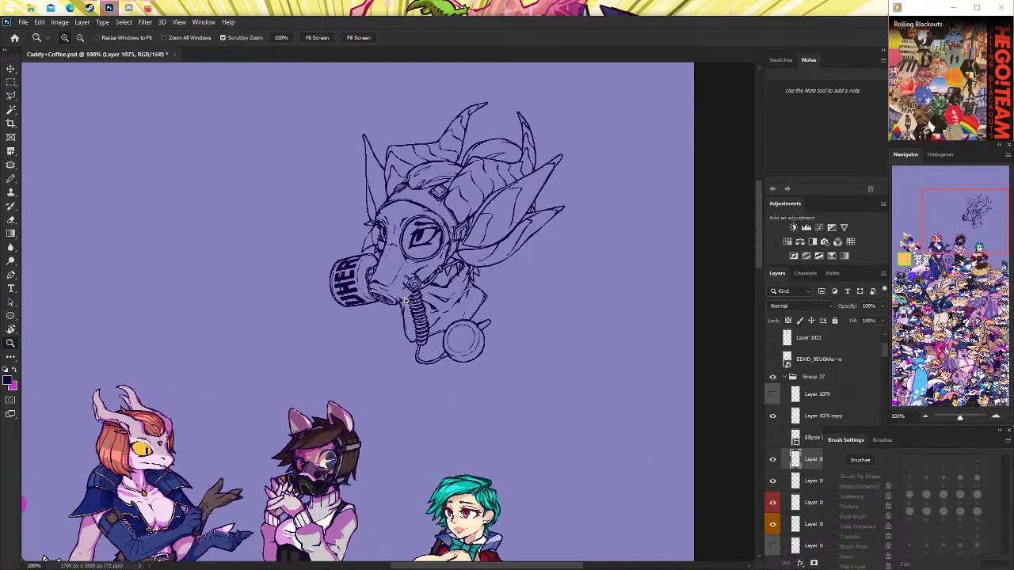
click(434, 313)
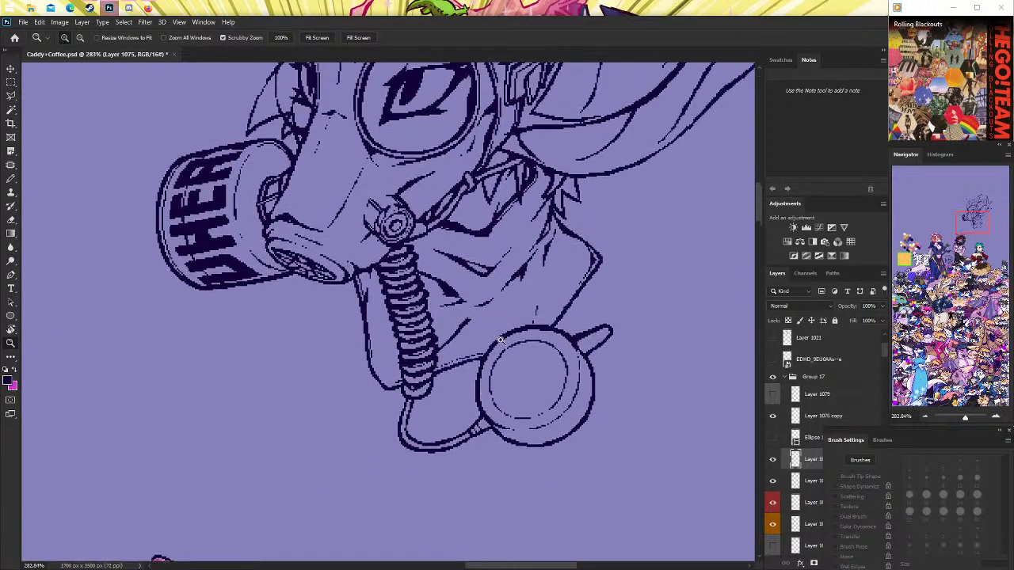
alt+click(541, 335)
click(542, 336)
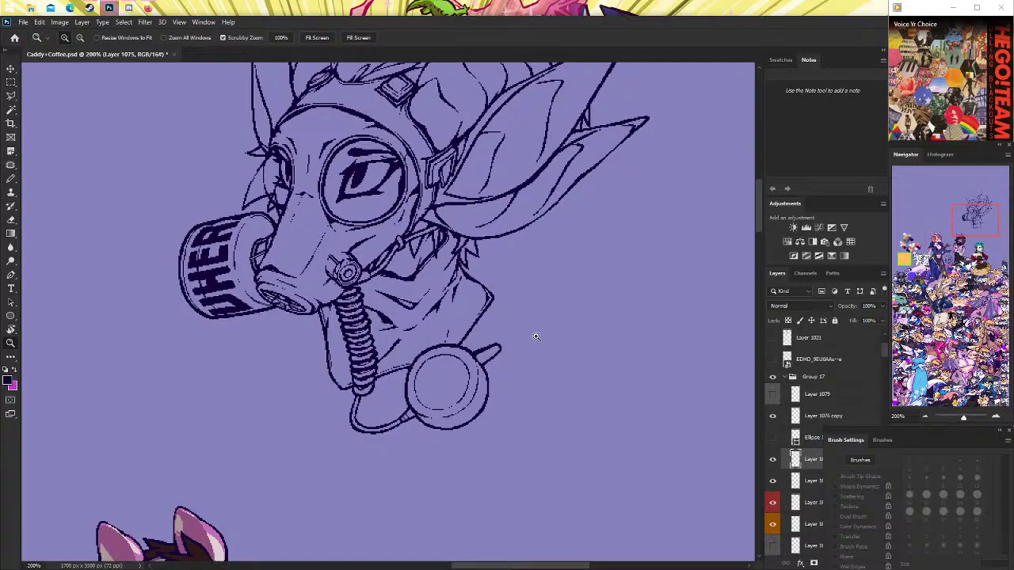
scroll(472, 349, down, 3)
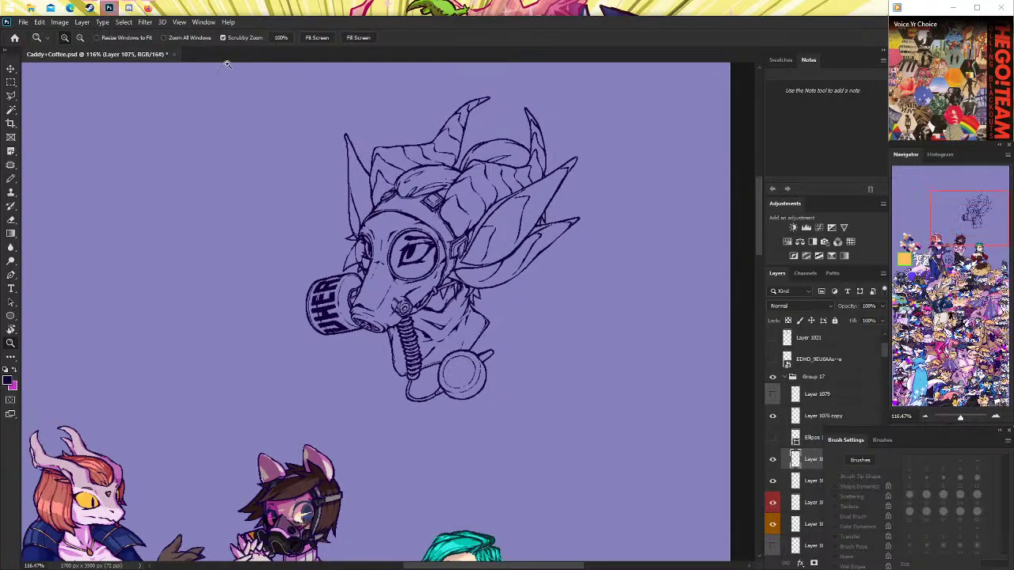
click(149, 10)
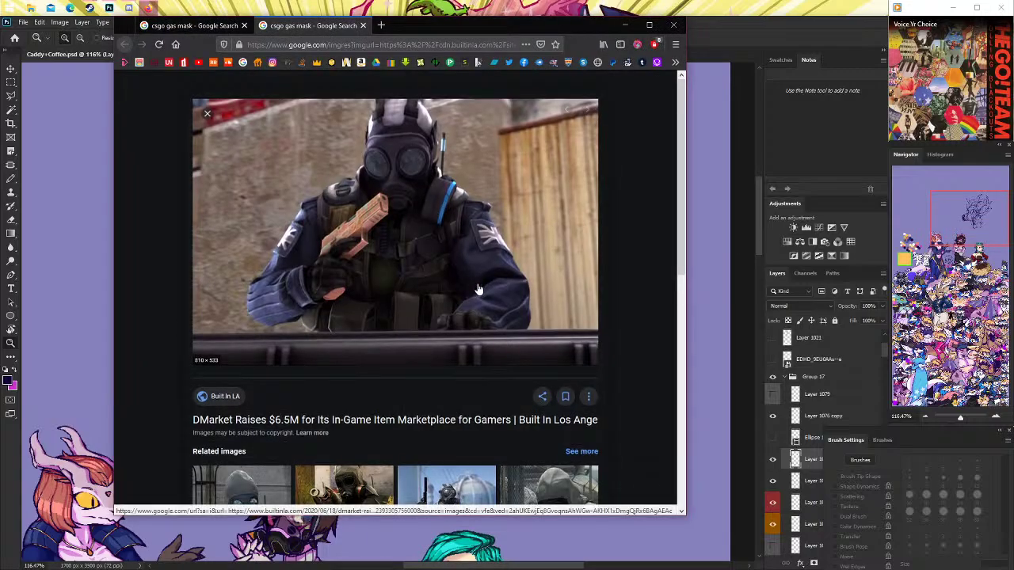
Scroll the related results and preview the Steam Workshop gas-mask soldier image.
scroll(475, 317, down, 2)
scroll(468, 348, down, 2)
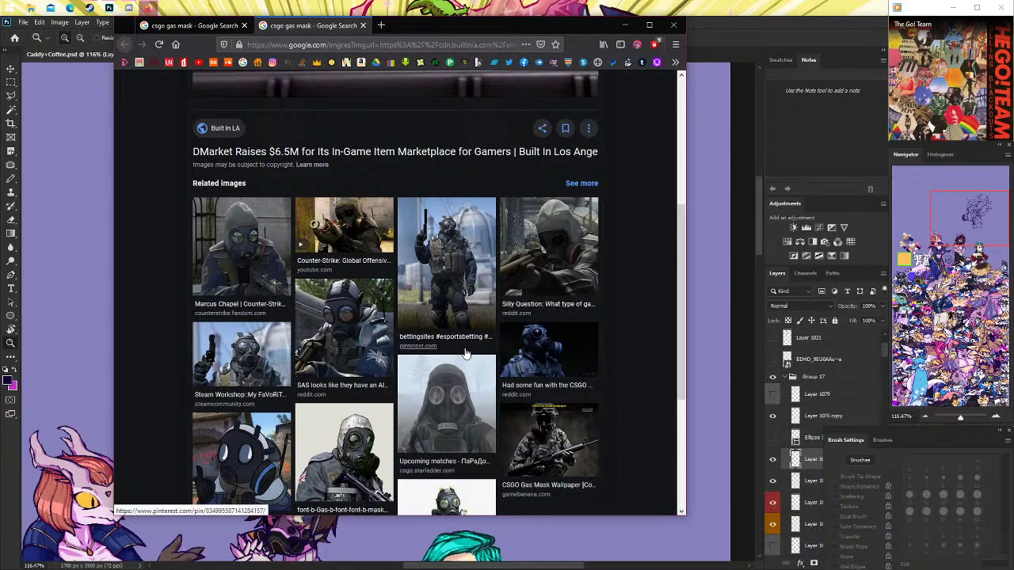
scroll(466, 353, down, 2)
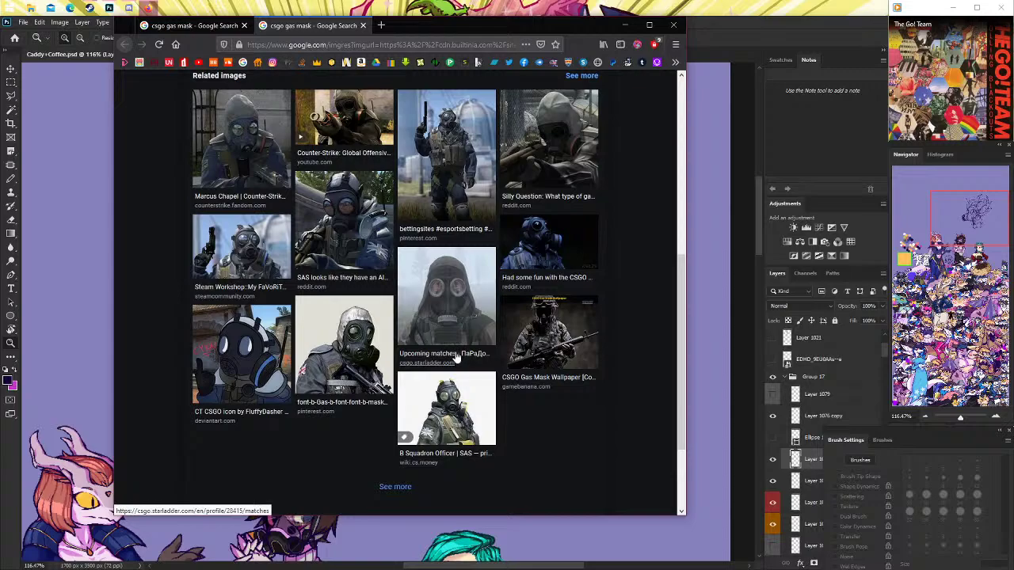
click(270, 262)
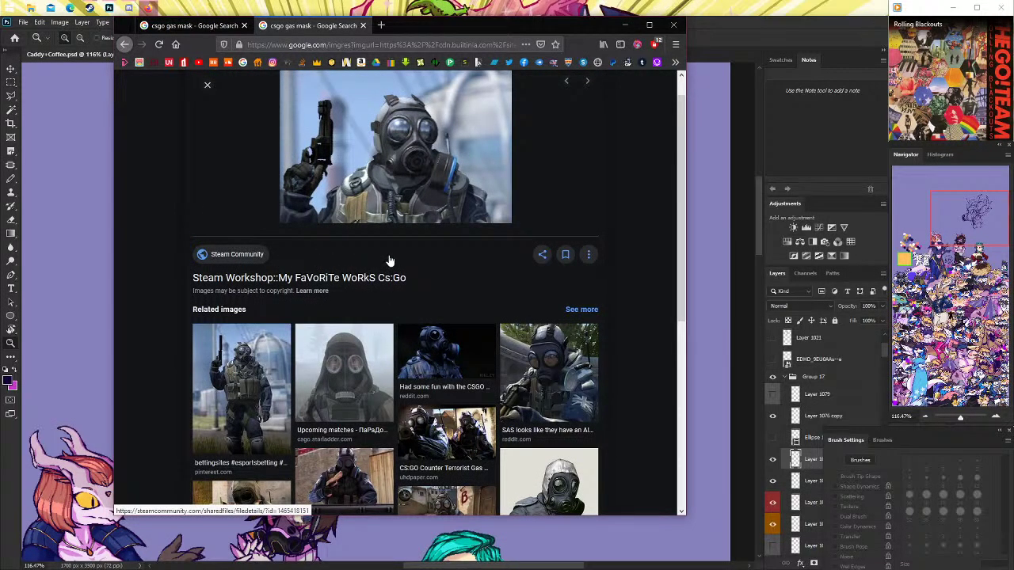
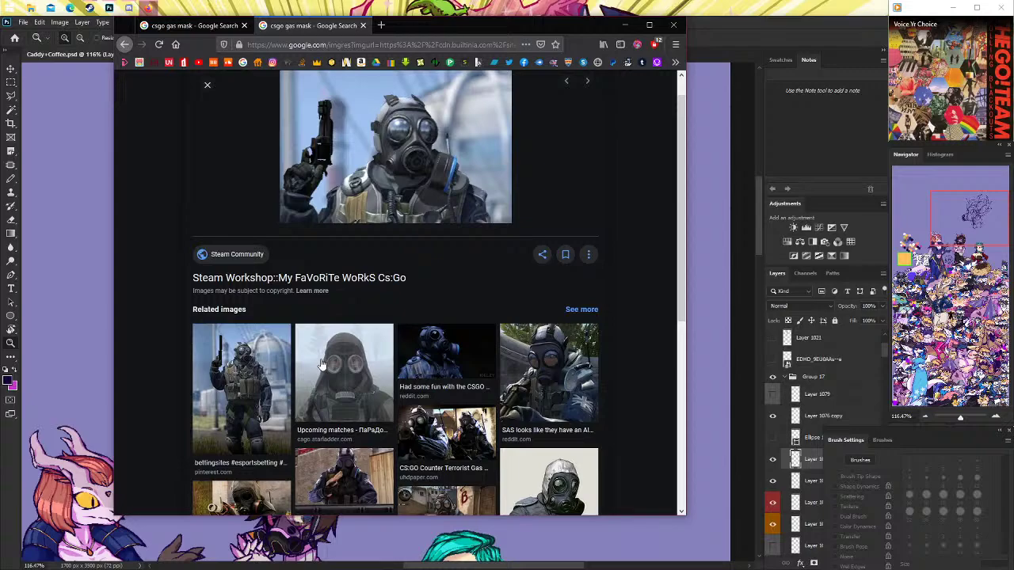
Browse the 'csgo gas mask' image results, check the video call, then return to the Photoshop canvas.
scroll(320, 366, down, 1)
scroll(320, 366, down, 1)
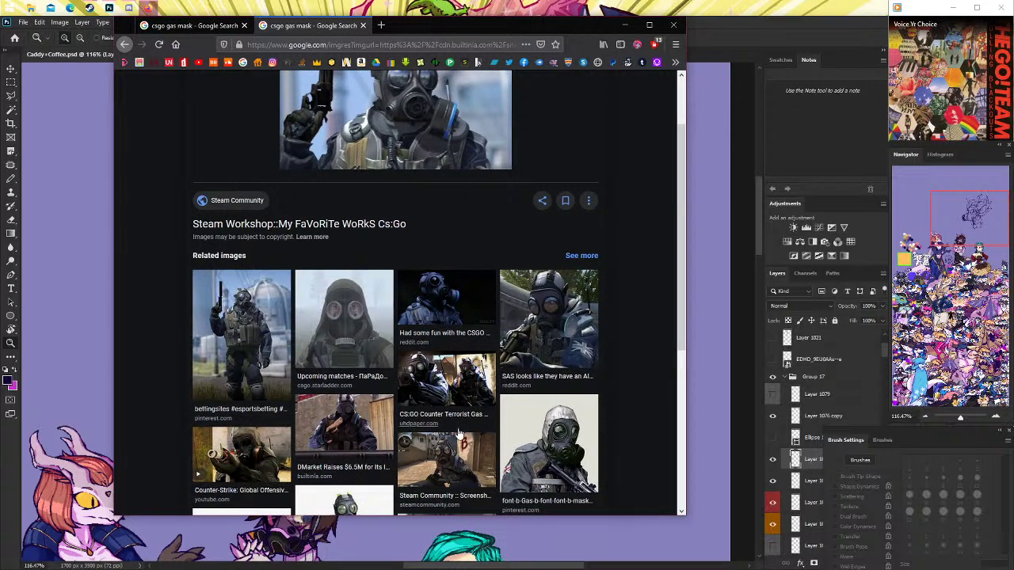
scroll(560, 396, up, 2)
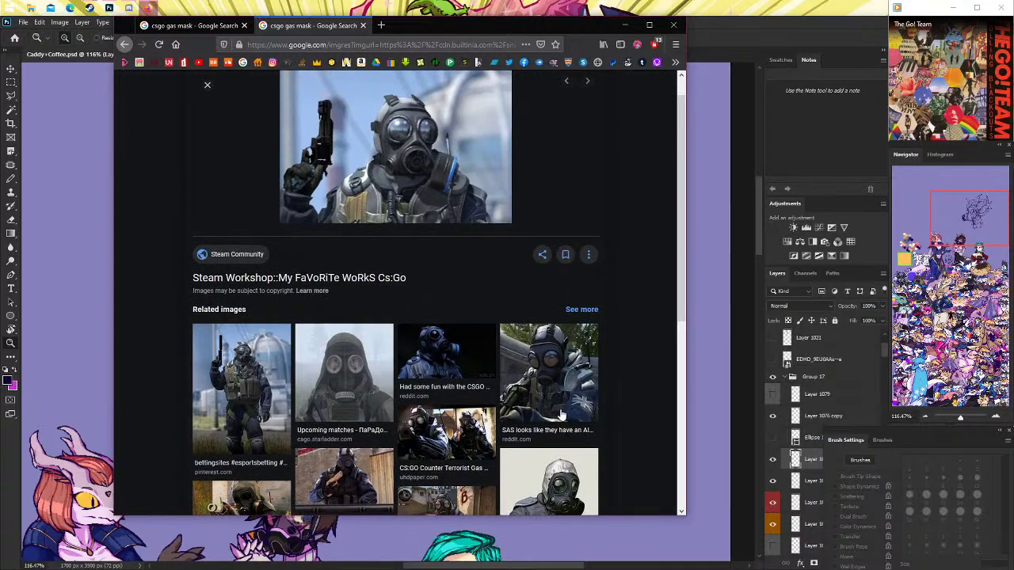
scroll(561, 413, up, 1)
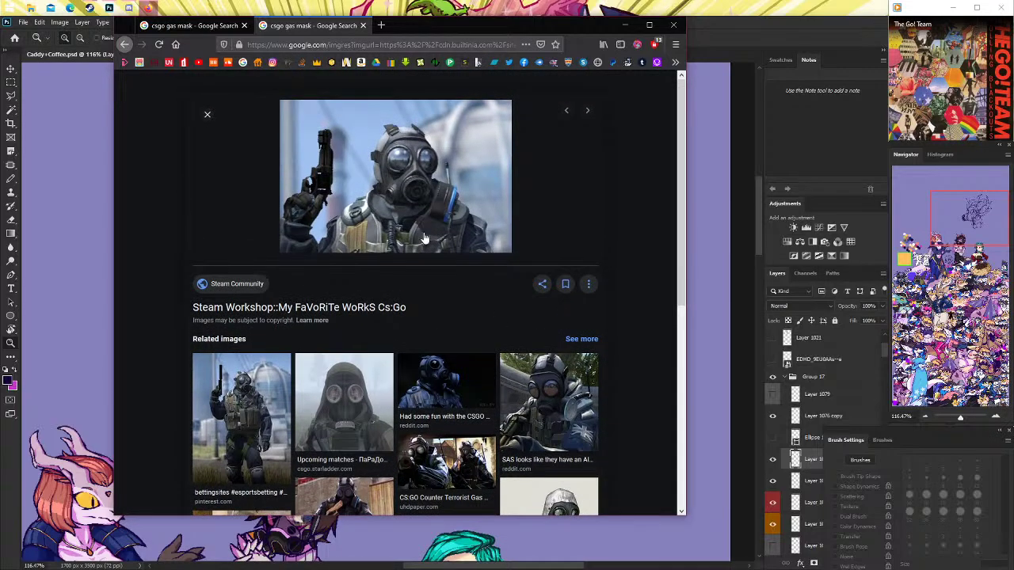
click(128, 8)
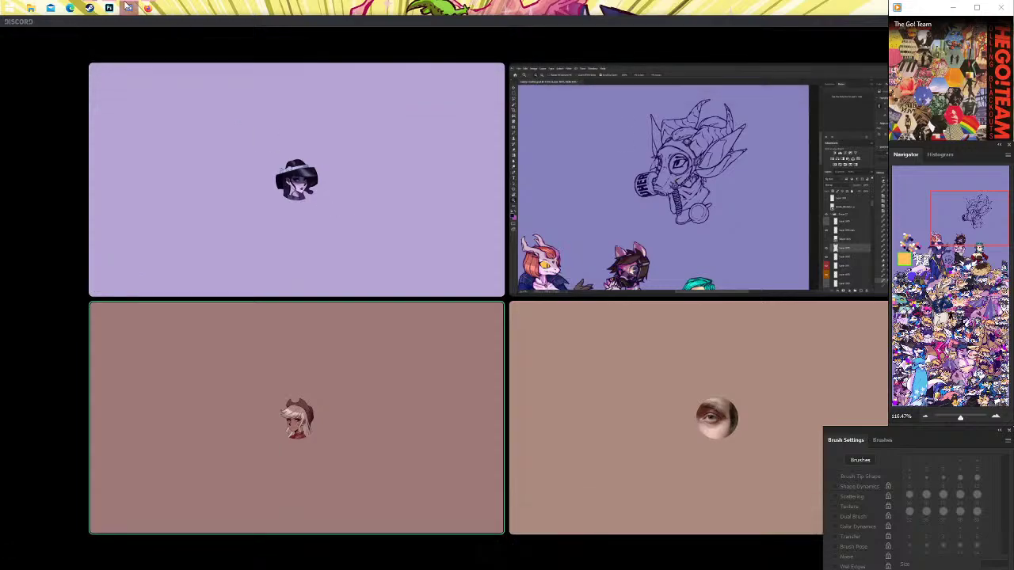
click(128, 8)
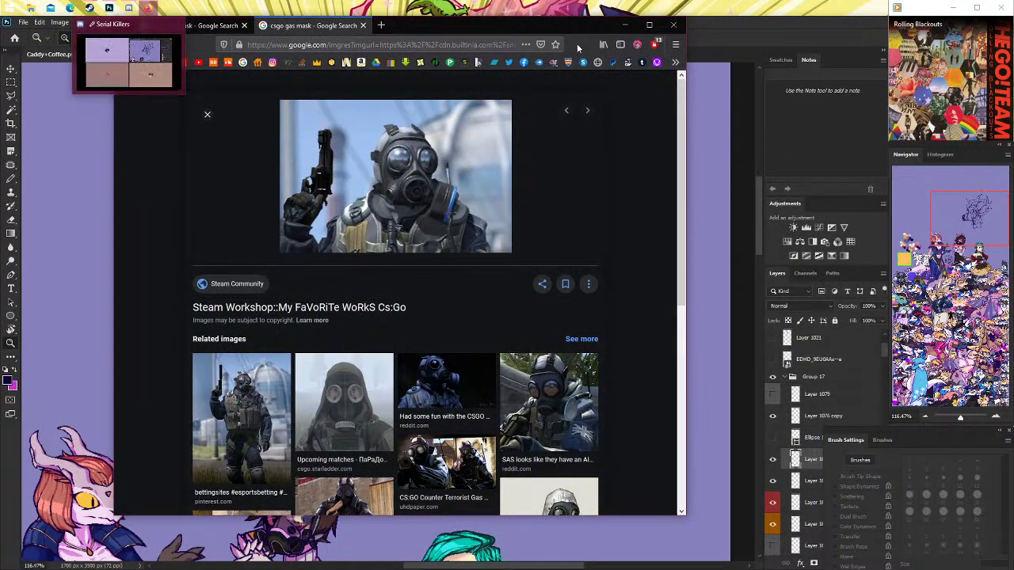
click(625, 24)
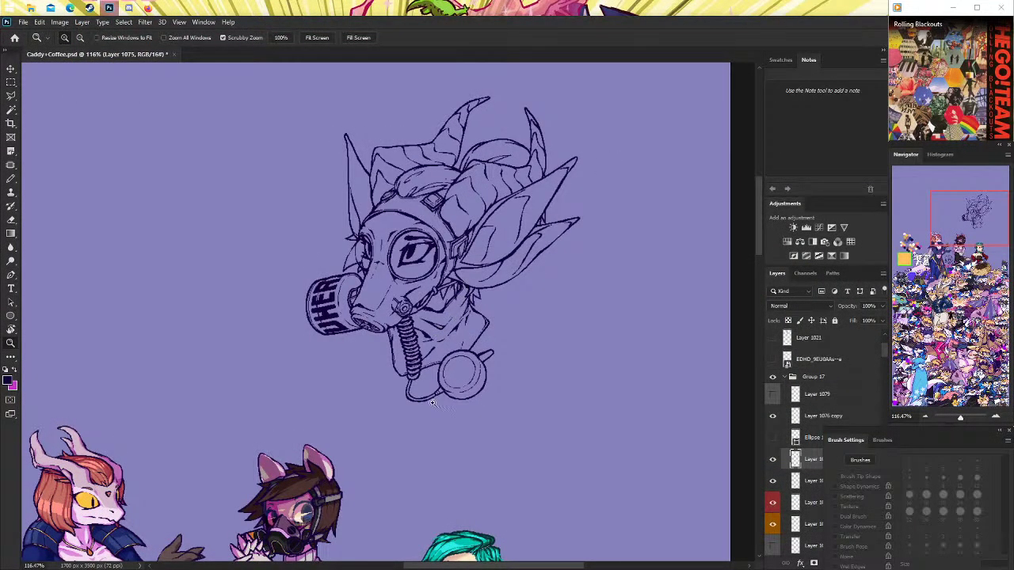
View the sketch at 100% and toggle layer visibility to find the circle pendant's layer.
drag(432, 403, 412, 403)
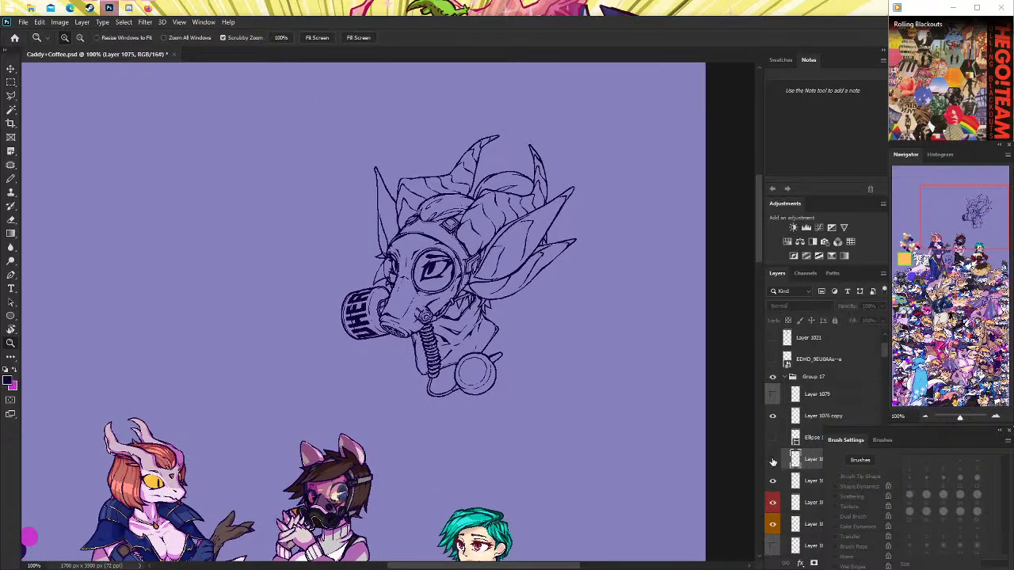
click(773, 460)
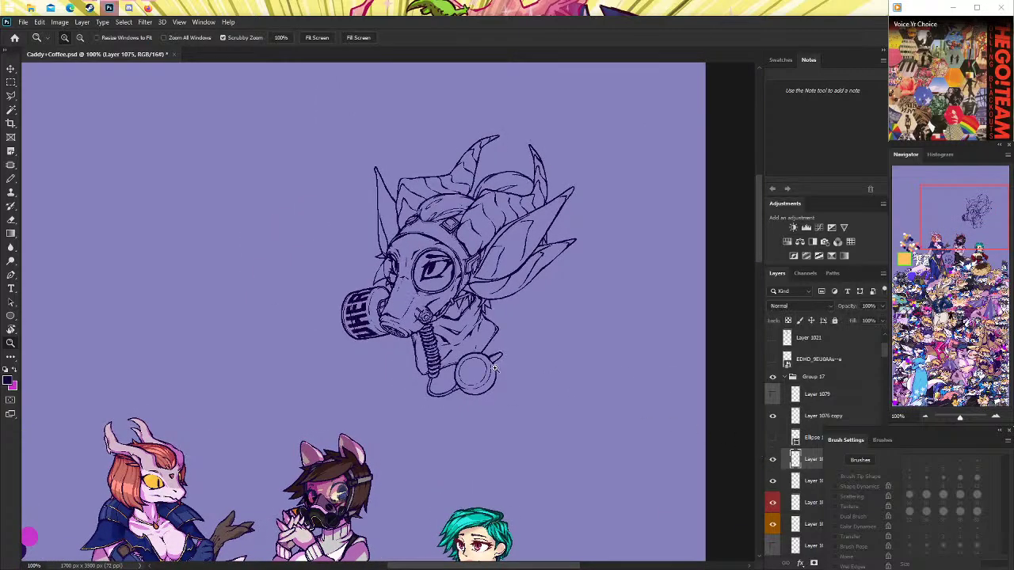
click(772, 481)
click(773, 481)
click(772, 437)
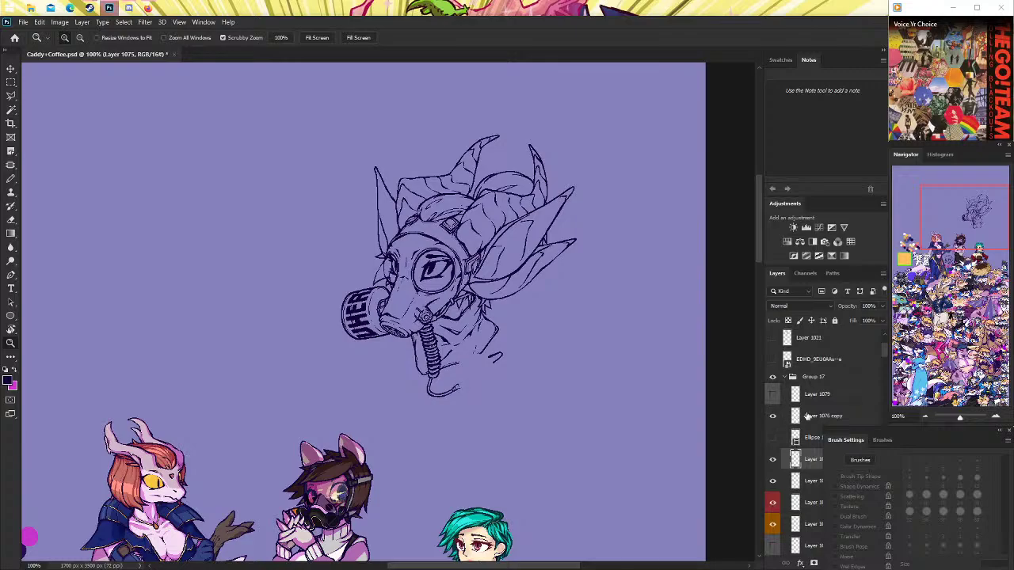
Move Layer 1076 copy below Ellipse 1075, then select the lower line layer and zoom in.
click(807, 416)
drag(811, 417, 812, 443)
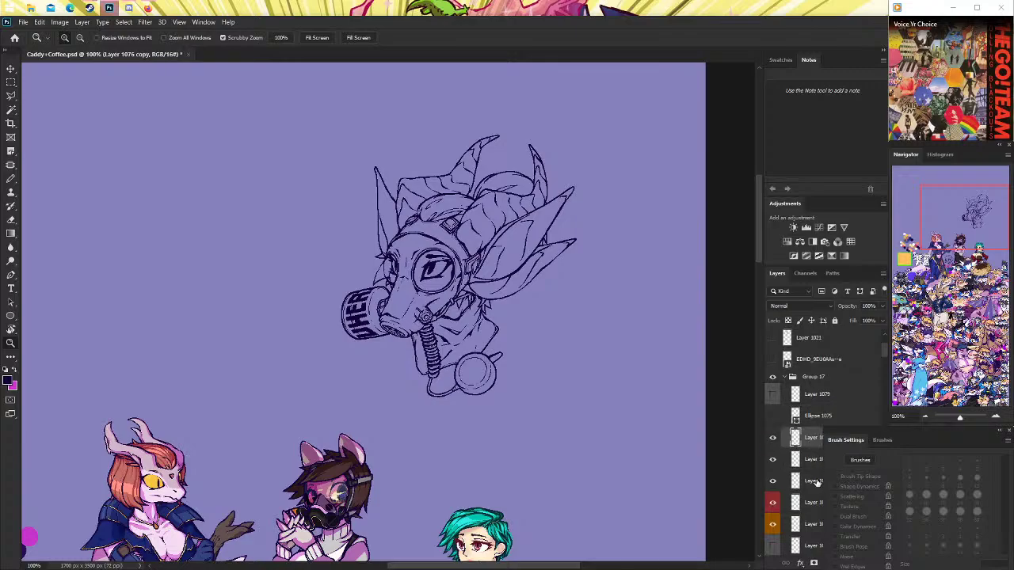
click(772, 503)
click(772, 502)
click(816, 503)
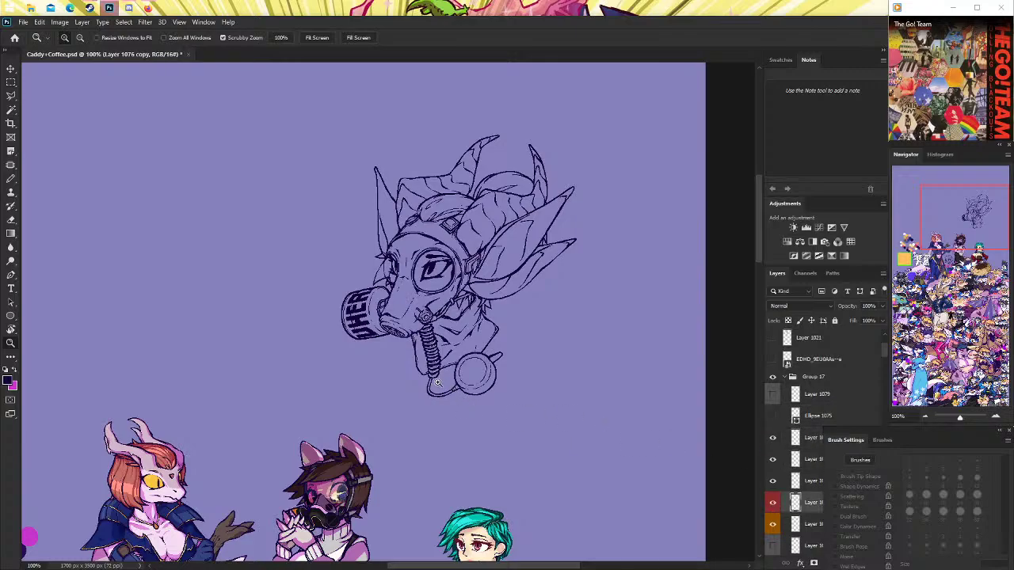
scroll(436, 382, up, 1)
scroll(437, 383, up, 1)
With the brush, compare against the gas-mask reference and try short lines at the hose bottom, undoing them.
key(b)
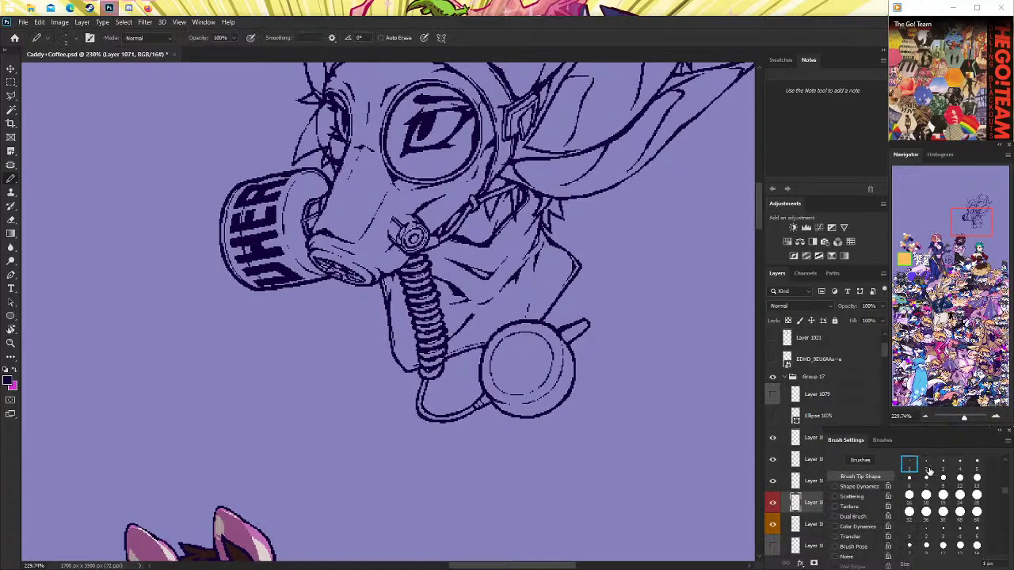
click(152, 10)
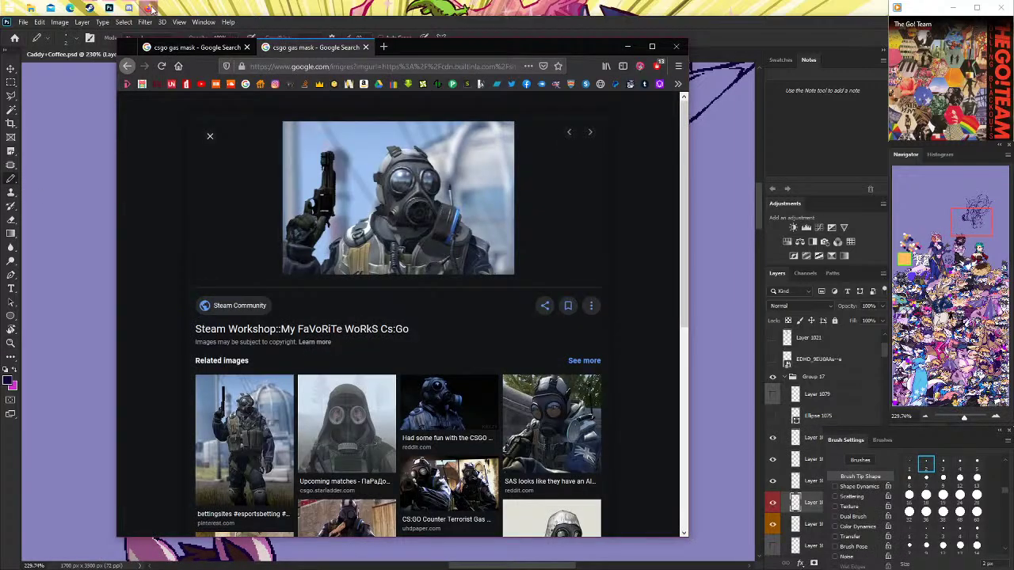
click(152, 9)
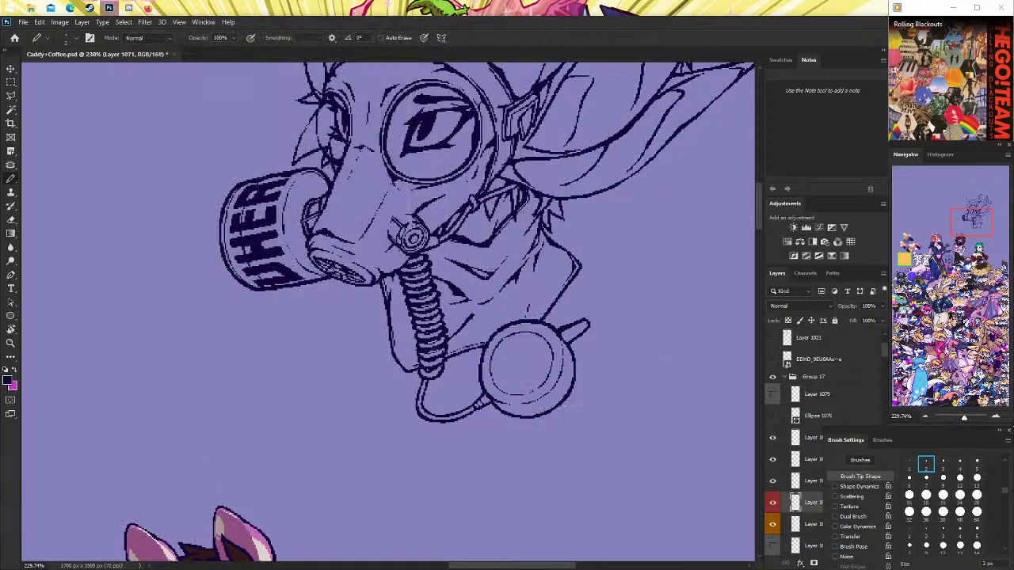
drag(416, 396, 480, 360)
key(ctrl+z)
drag(400, 389, 431, 377)
key(ctrl+z)
Add new Layer 1077 and attempt the line across the hose bottom, undoing each try.
key(ctrl+shift+z)
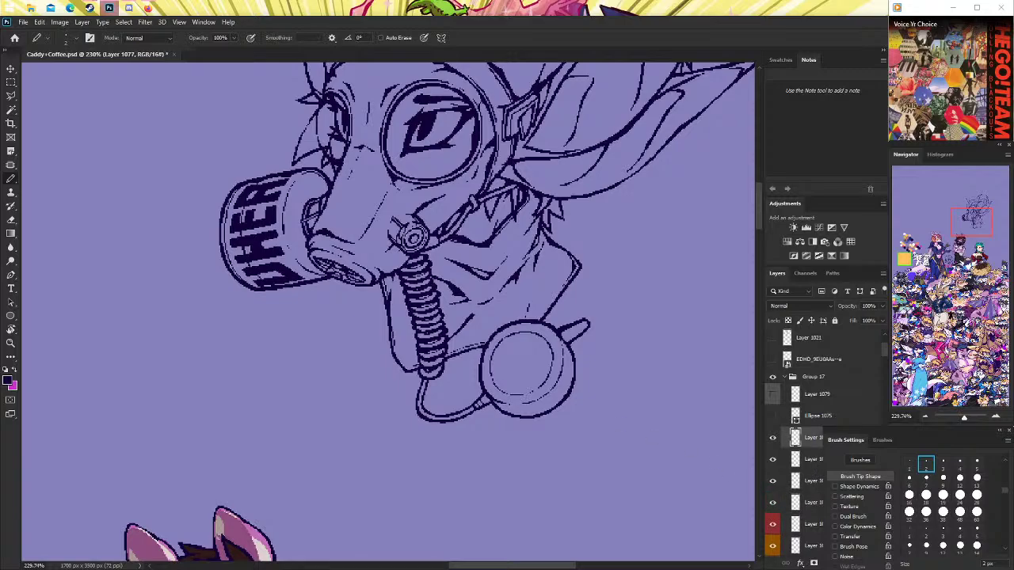
key(ctrl+shift+z)
drag(412, 388, 469, 366)
key(ctrl+z)
drag(401, 389, 485, 361)
key(ctrl+z)
mouse_move(397, 391)
mouse_down()
mouse_move(480, 360)
mouse_move(404, 384)
mouse_up()
key(ctrl+z)
key(ctrl+z)
Try a collar line and a vertical line left of the hose, then remove them.
mouse_move(483, 355)
mouse_down()
mouse_move(400, 402)
mouse_move(378, 353)
mouse_up()
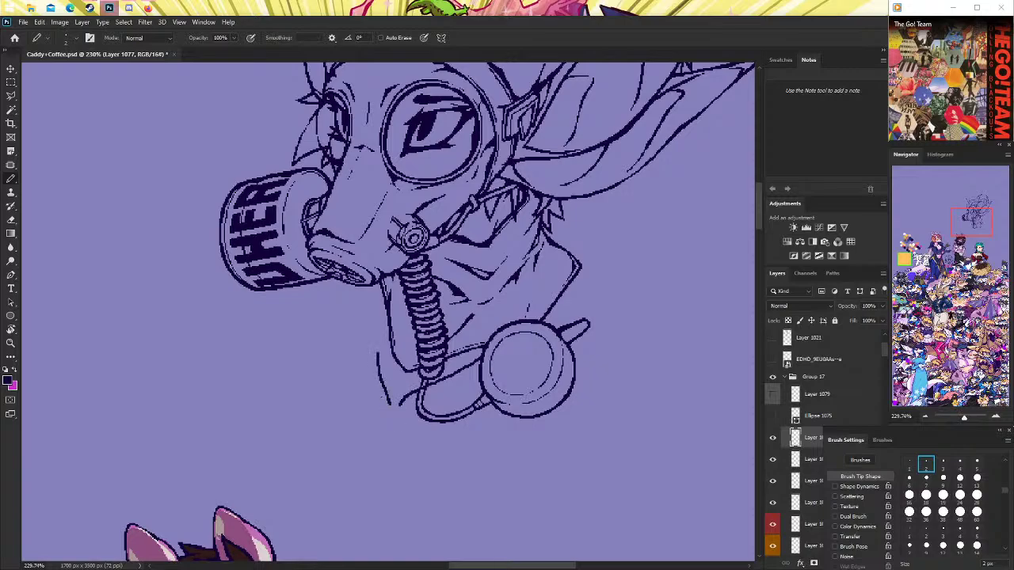
key(ctrl+z)
mouse_move(394, 401)
mouse_down()
mouse_move(389, 346)
mouse_move(385, 404)
mouse_move(396, 416)
mouse_move(388, 354)
mouse_up()
key(ctrl+z)
key(ctrl+z)
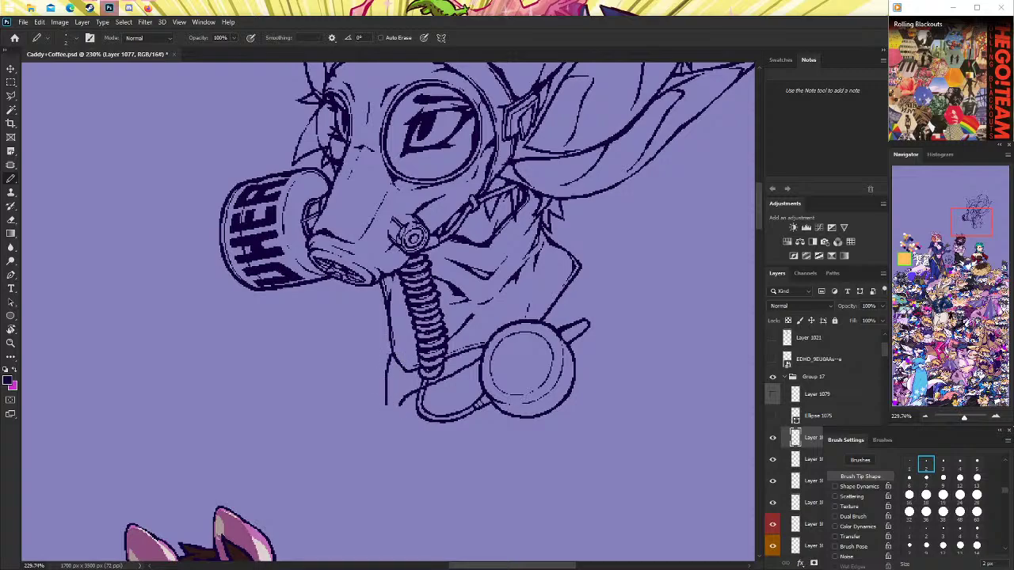
scroll(522, 373, up, 2)
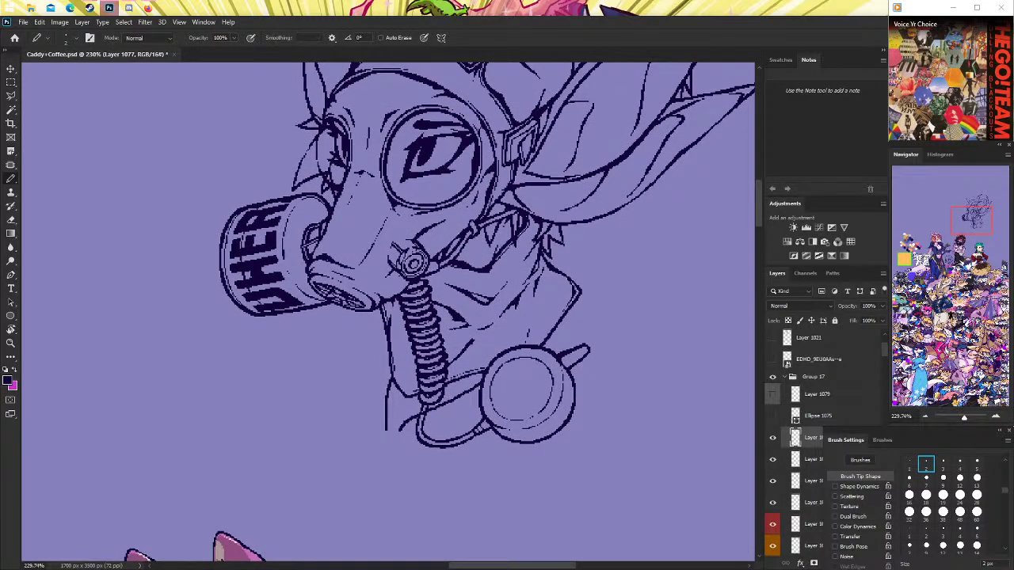
key(ctrl+z)
key(ctrl+z)
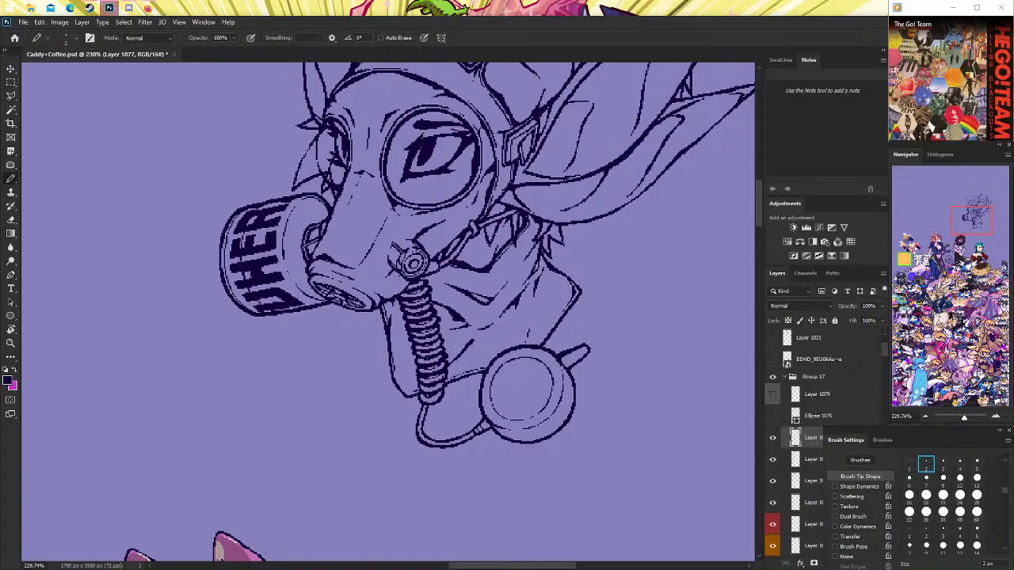
Draw the collar line toward the circle's edge and a short vertical line at the neck's end.
drag(396, 427, 483, 379)
mouse_move(396, 426)
mouse_down()
mouse_move(450, 424)
mouse_move(442, 436)
mouse_move(491, 439)
mouse_up()
key(ctrl+z)
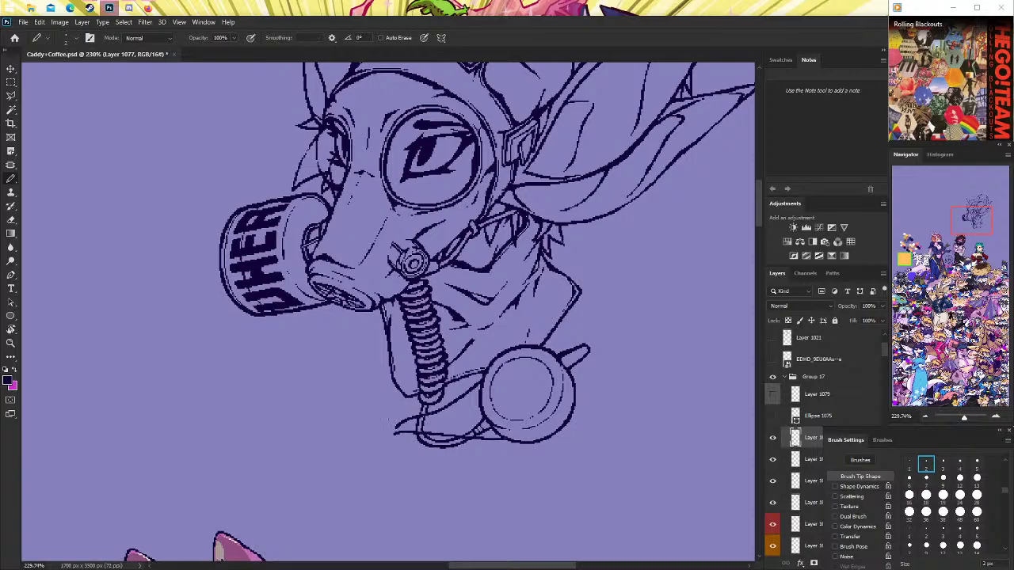
drag(396, 426, 393, 407)
Attempt the shoulder line down from the left jaw, undoing the unsatisfactory strokes.
mouse_move(339, 311)
mouse_down()
mouse_move(361, 422)
mouse_move(347, 370)
mouse_up()
key(ctrl+z)
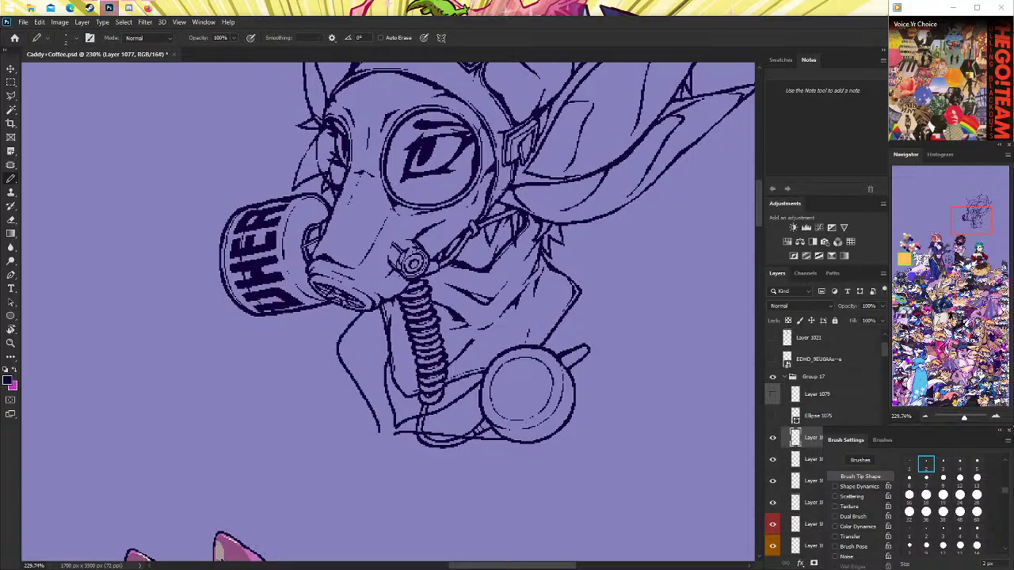
key(ctrl+z)
mouse_move(348, 318)
mouse_down()
mouse_move(367, 412)
mouse_move(342, 349)
mouse_move(362, 316)
mouse_up()
key(ctrl+z)
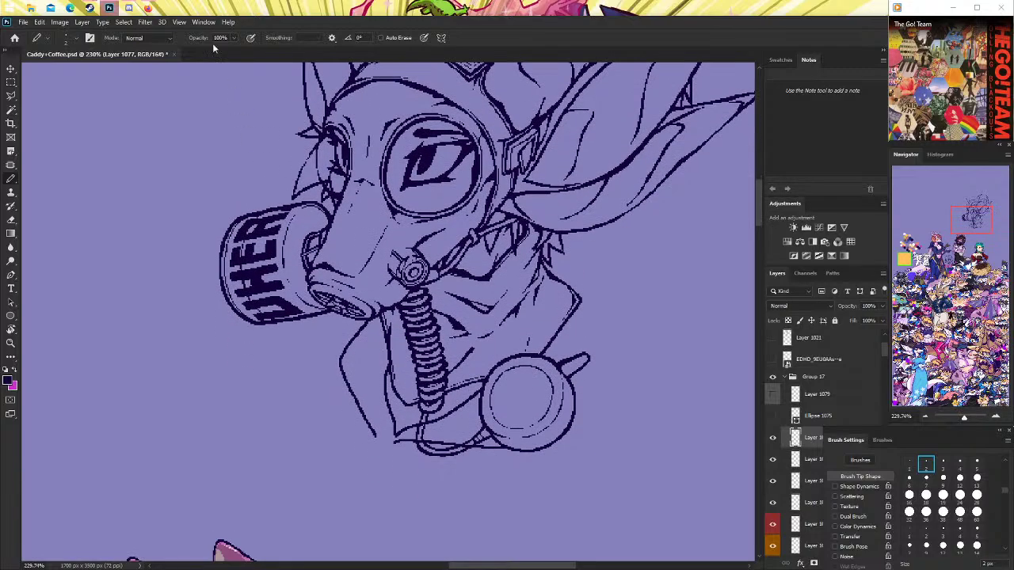
key(ctrl+z)
Check the gas-mask reference and draw the neck line down from the jaw.
click(150, 8)
click(149, 7)
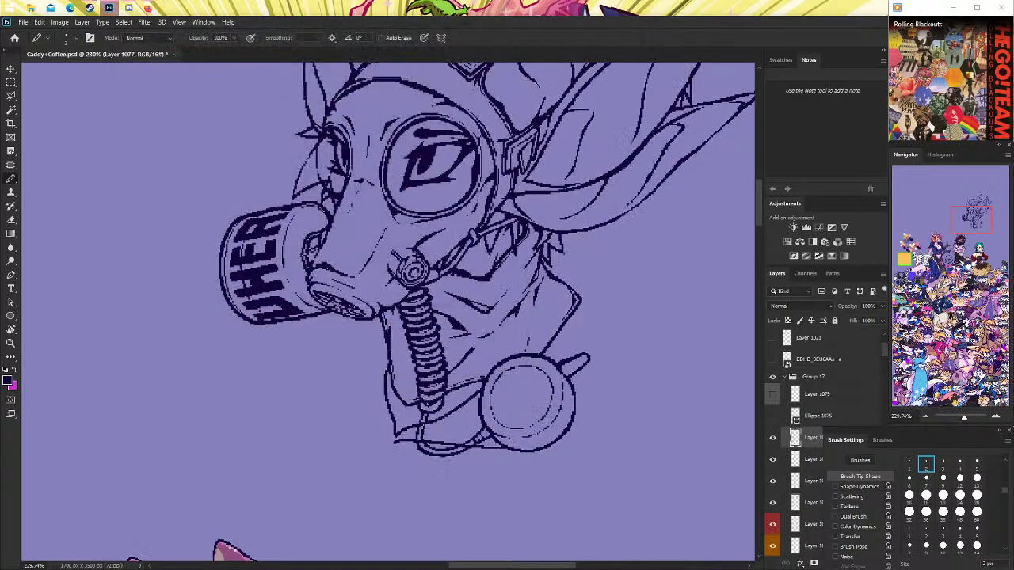
mouse_move(345, 318)
mouse_down()
mouse_move(352, 386)
mouse_move(381, 432)
mouse_up()
click(155, 6)
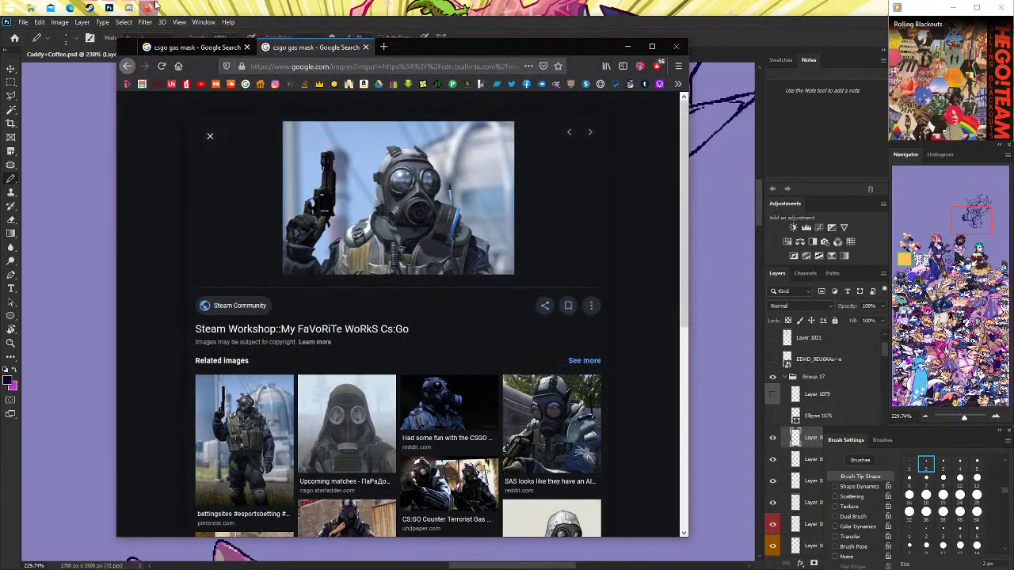
click(149, 7)
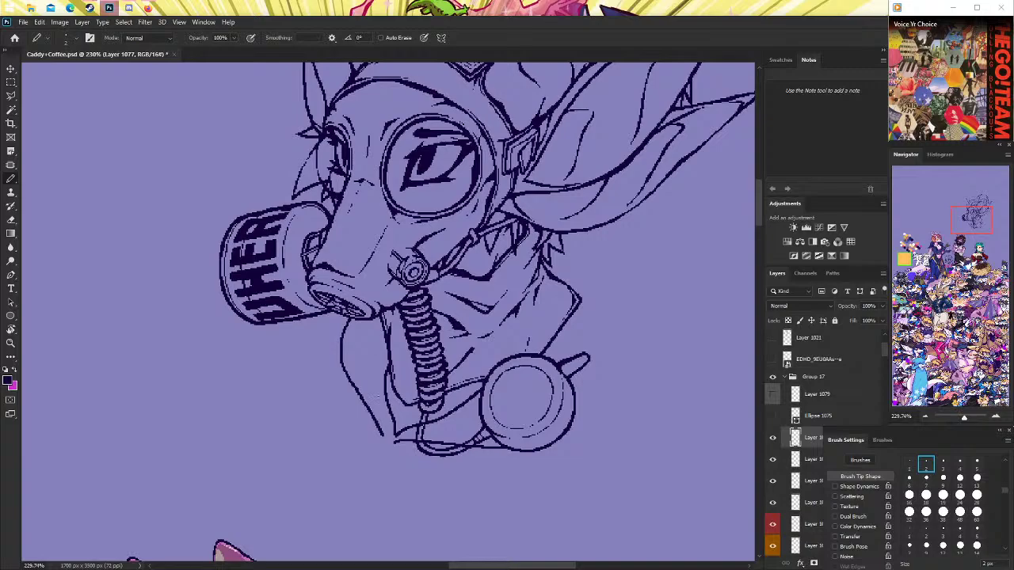
scroll(450, 356, down, 1)
Zoom in close on the hose and ink a line along its left side.
key(z)
scroll(450, 356, down, 3)
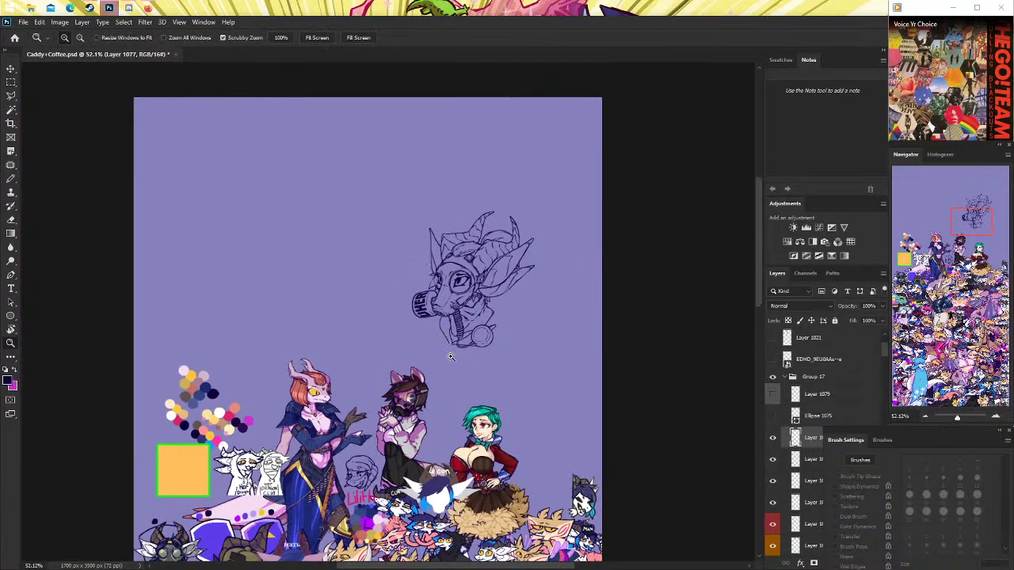
click(450, 357)
mouse_move(468, 322)
mouse_down()
mouse_move(496, 305)
mouse_move(522, 317)
mouse_up()
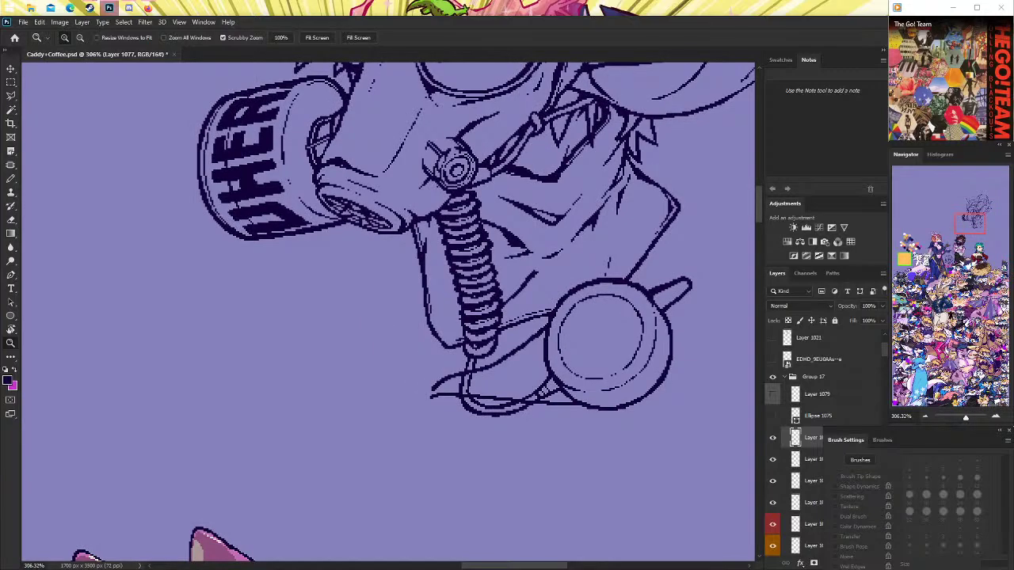
drag(419, 292, 434, 388)
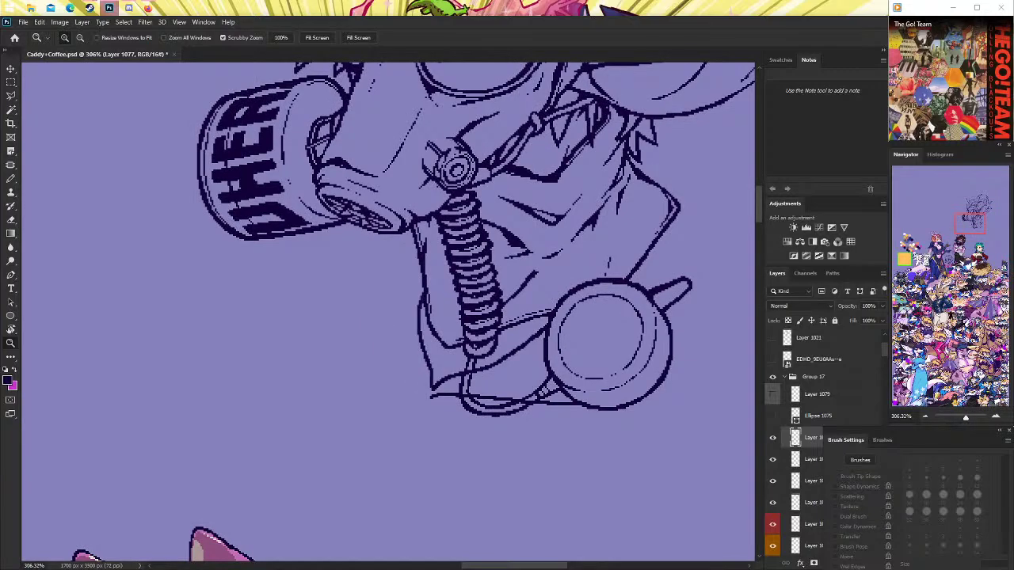
Switch between pencil and eraser and try a short stroke off the hose's lower end, undoing it.
click(11, 179)
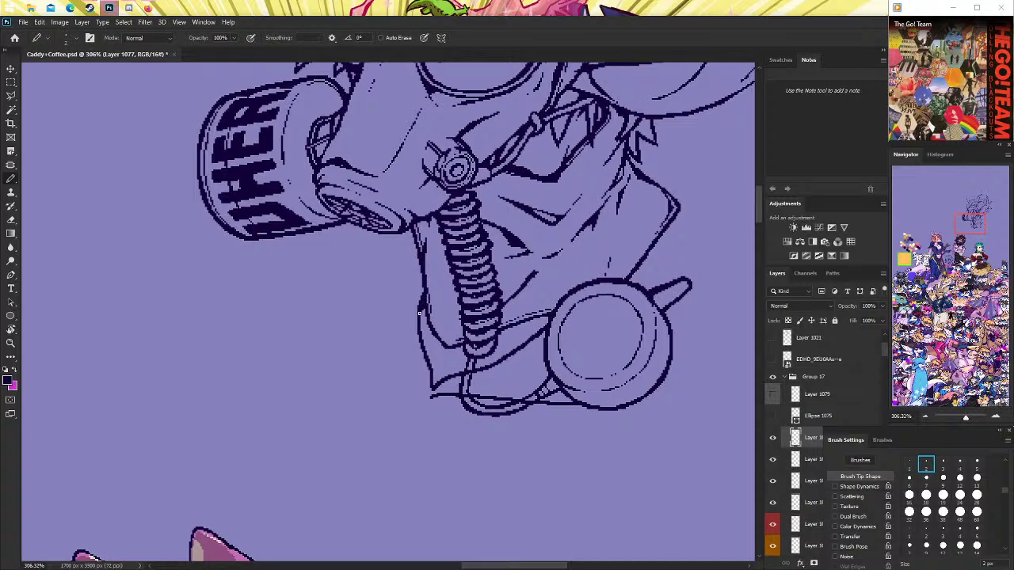
click(11, 219)
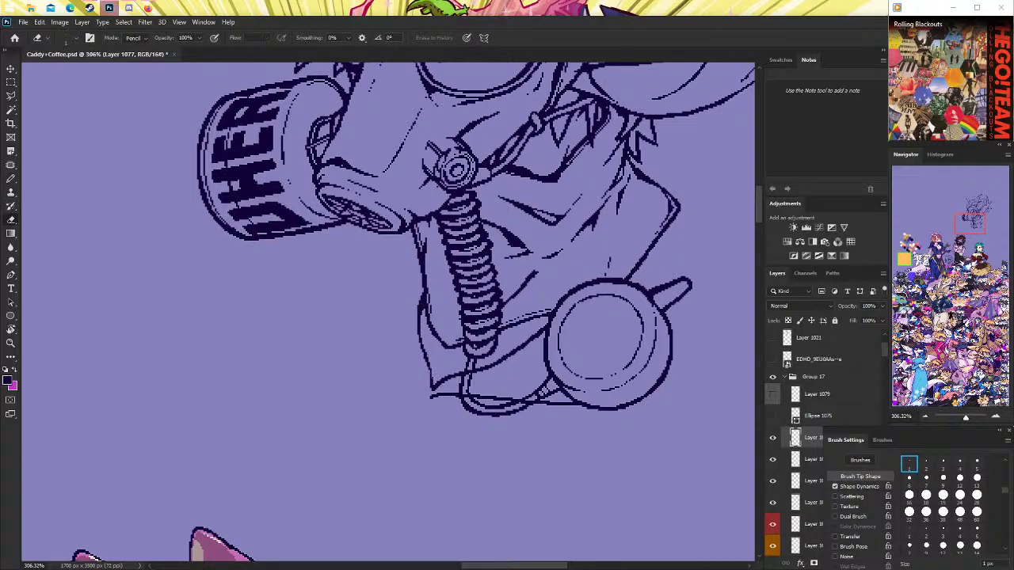
click(11, 179)
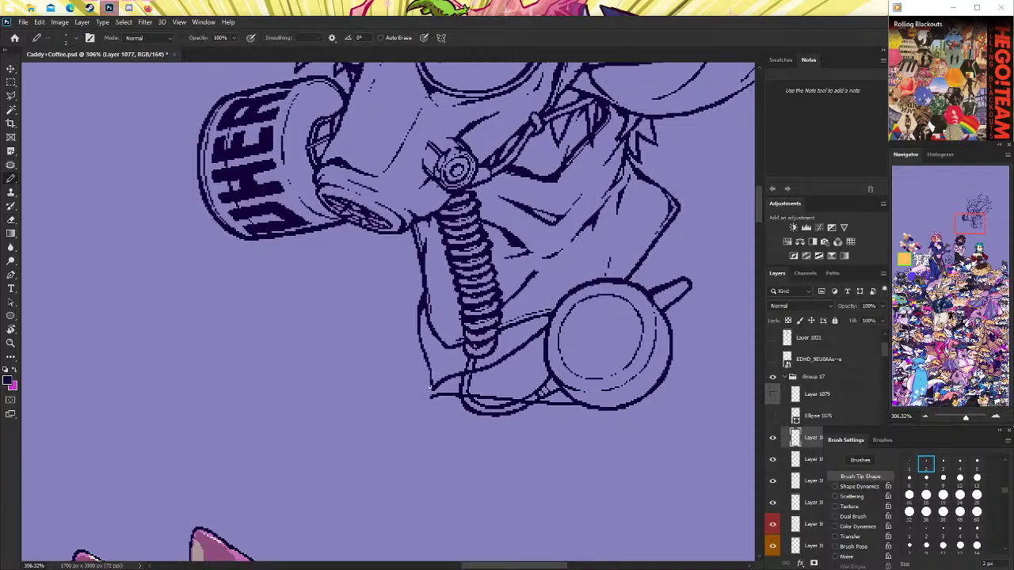
drag(432, 386, 419, 408)
key(ctrl+z)
Retry the tag's down-left line from the hose end, undoing it to redo the tag.
key(e)
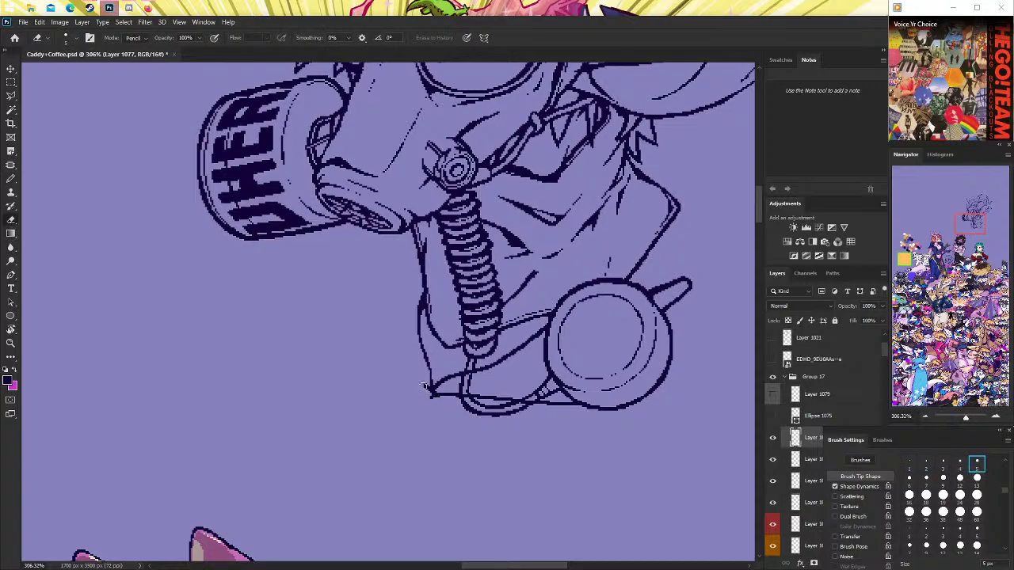
click(11, 179)
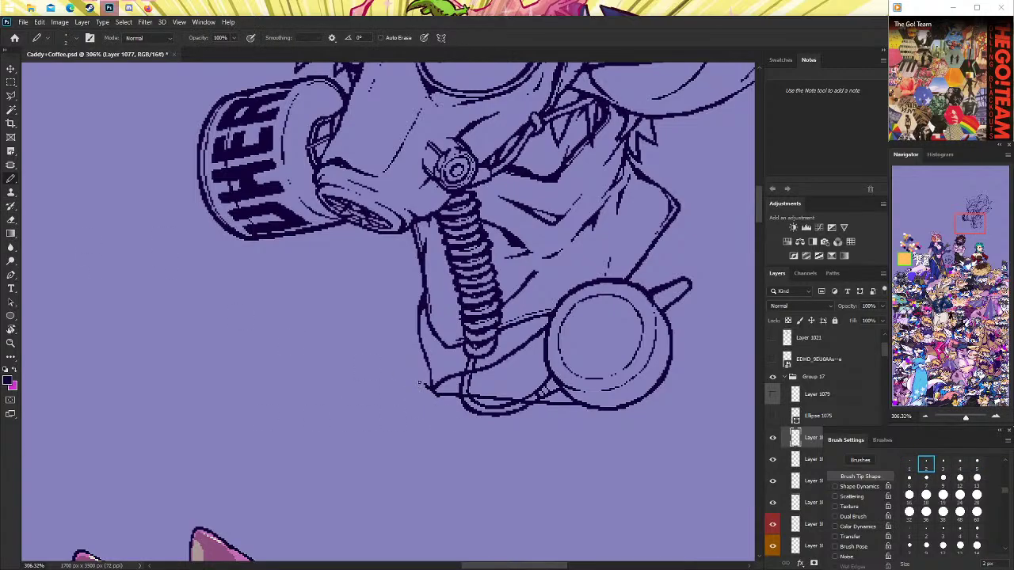
key(ctrl+z)
mouse_move(441, 401)
mouse_down()
mouse_move(417, 433)
mouse_move(396, 408)
mouse_move(422, 382)
mouse_move(403, 409)
mouse_move(425, 421)
mouse_move(436, 392)
mouse_up()
key(ctrl+z)
key(ctrl+z)
key(ctrl+z)
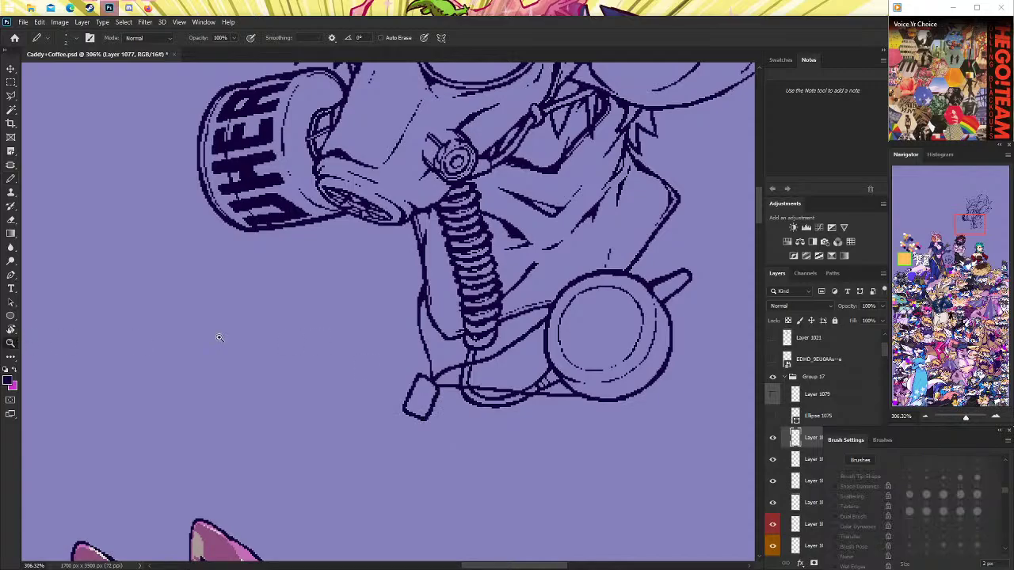
Zoom in on the tag and redraw its hanging loop and outline, undoing the attempts that don't fit.
click(11, 342)
drag(443, 342, 523, 343)
key(e)
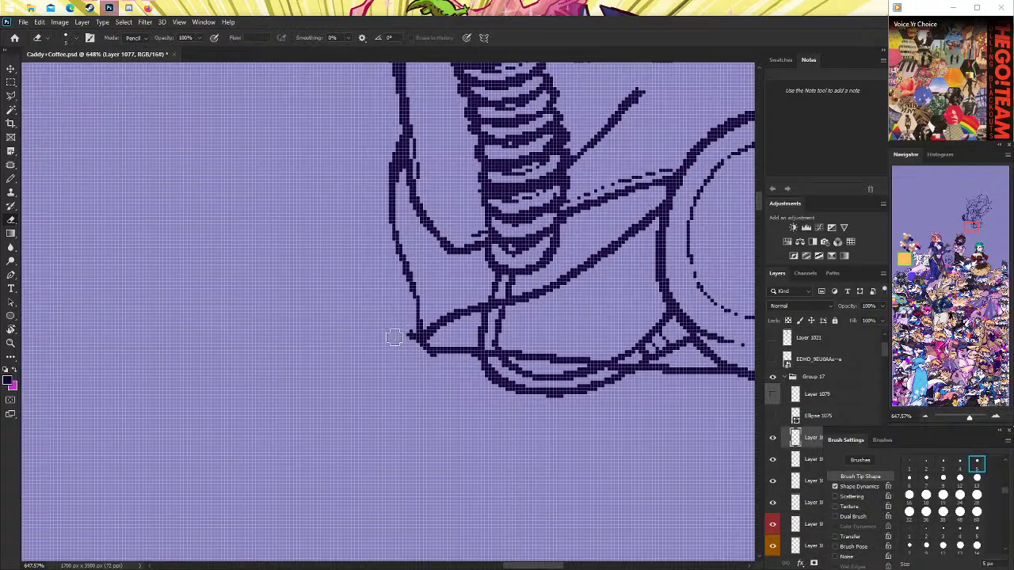
key(b)
mouse_move(428, 349)
mouse_down()
mouse_move(425, 357)
mouse_move(407, 337)
mouse_up()
key(ctrl+z)
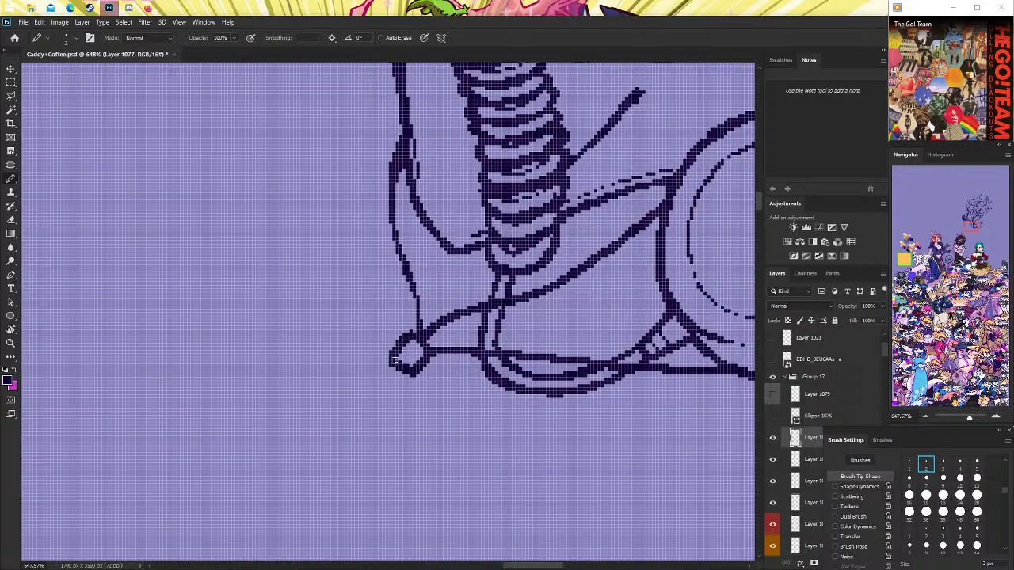
drag(396, 342, 350, 382)
key(ctrl+z)
mouse_move(396, 341)
mouse_down()
mouse_move(410, 431)
mouse_move(428, 361)
mouse_move(421, 402)
mouse_move(392, 457)
mouse_move(355, 453)
mouse_move(327, 426)
mouse_move(397, 343)
mouse_up()
key(ctrl+z)
Check the whole sketch, then erase stray pixels along the inner strap line near the hose.
double_click(11, 343)
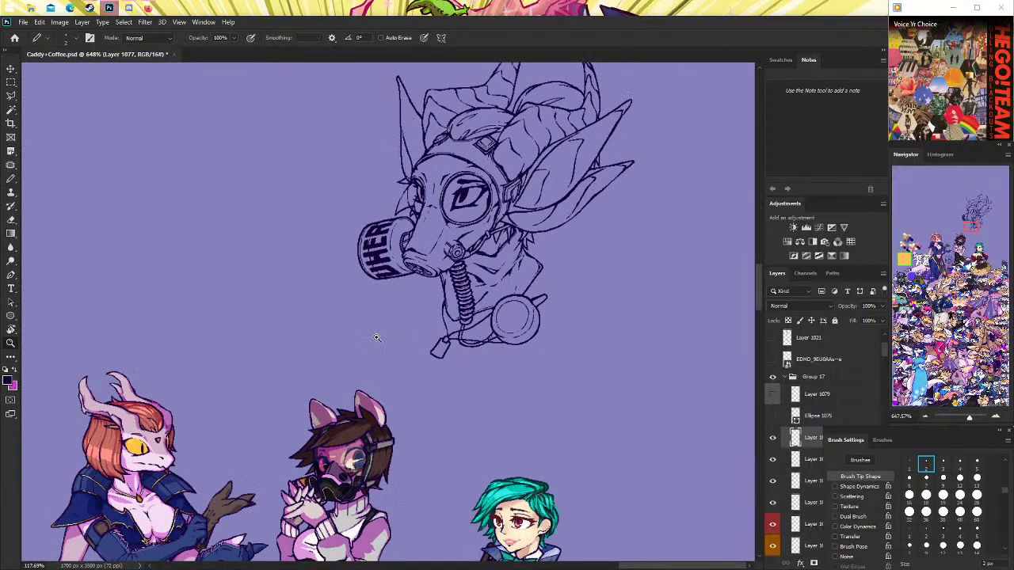
alt+click(481, 341)
click(481, 341)
drag(481, 341, 546, 341)
click(17, 220)
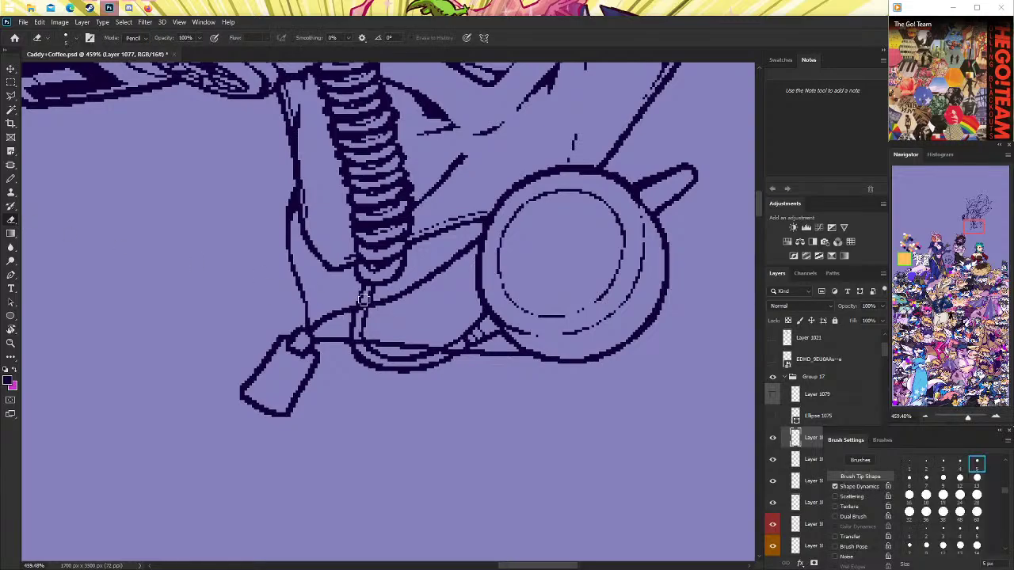
drag(356, 339, 451, 351)
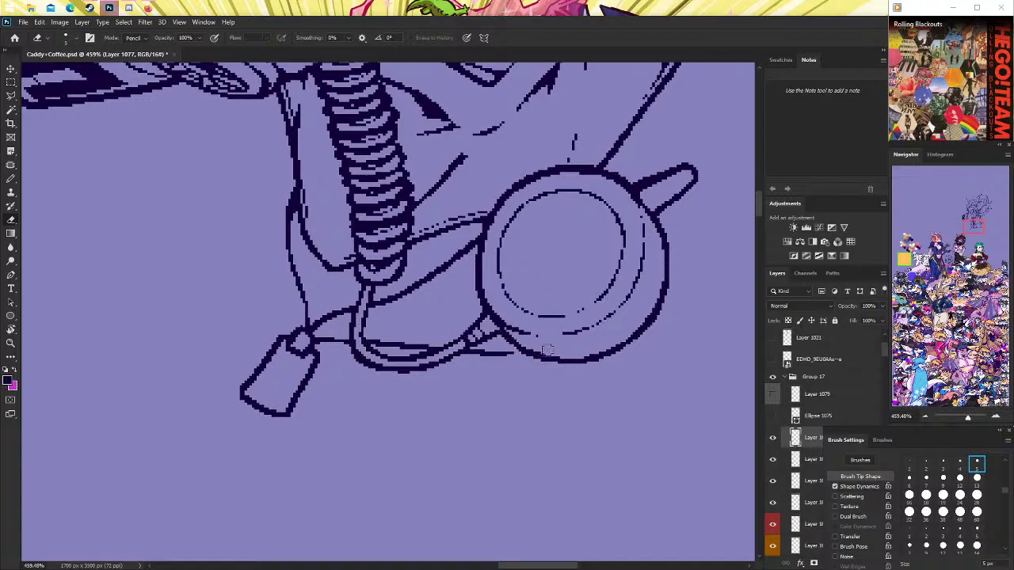
Pencil the body outline curving up from the round canister's lower right.
key(b)
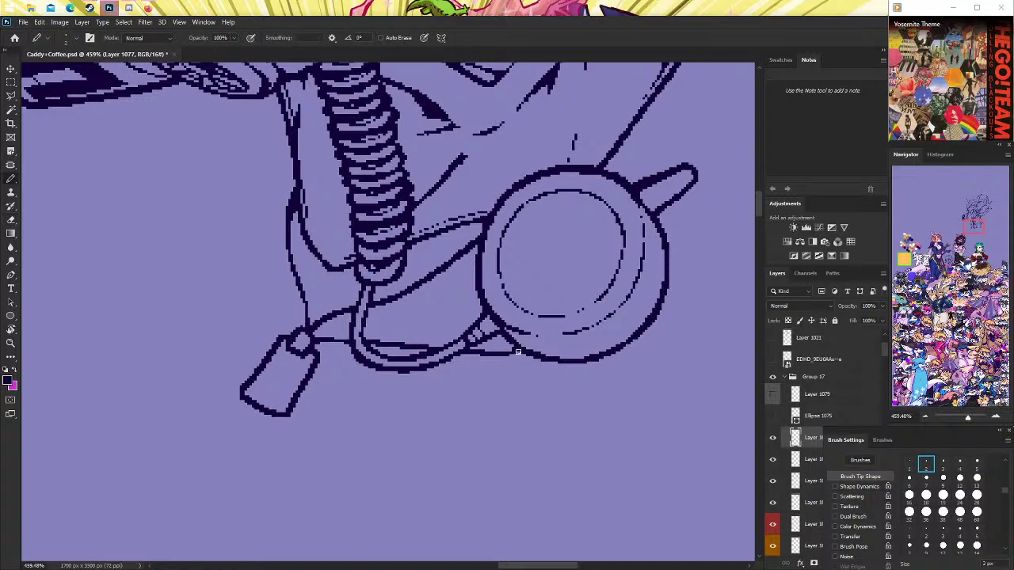
scroll(530, 345, up, 5)
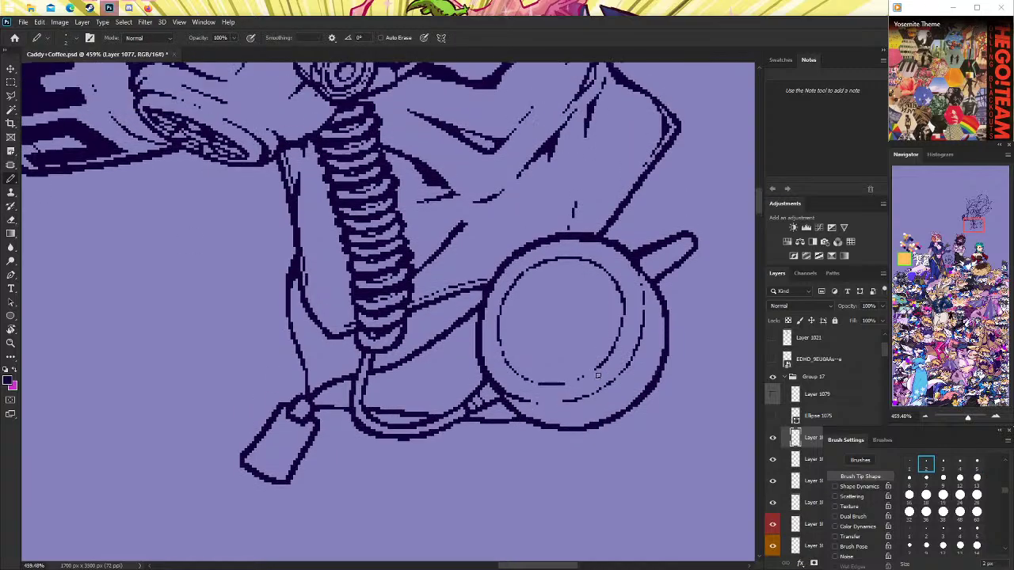
mouse_move(510, 567)
mouse_down()
mouse_move(534, 567)
mouse_move(521, 450)
mouse_move(527, 403)
mouse_move(560, 361)
mouse_up()
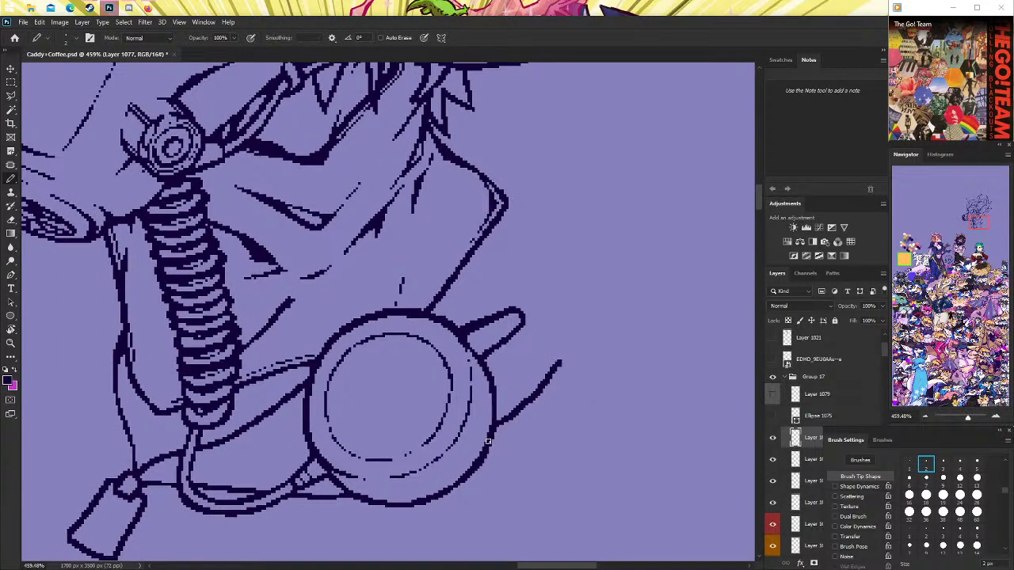
key(ctrl+z)
mouse_move(482, 458)
mouse_down()
mouse_move(563, 363)
mouse_move(605, 271)
mouse_move(525, 179)
mouse_move(448, 150)
mouse_up()
Zoom to the shoulder and try a pencil stroke beside the shoulder line, undoing it.
key(z)
scroll(492, 300, down, 5)
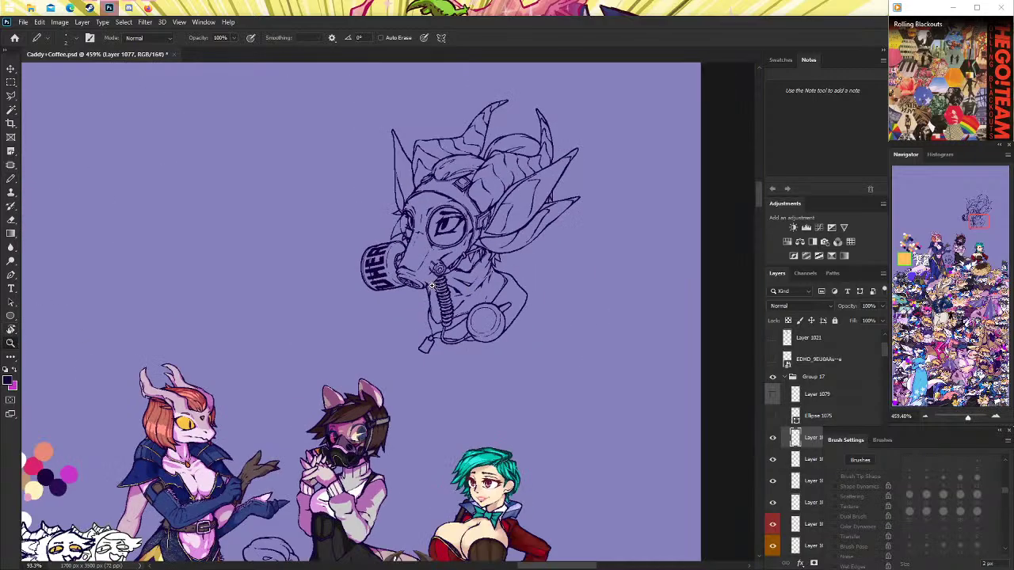
scroll(492, 300, up, 3)
scroll(492, 300, up, 3)
scroll(483, 317, up, 2)
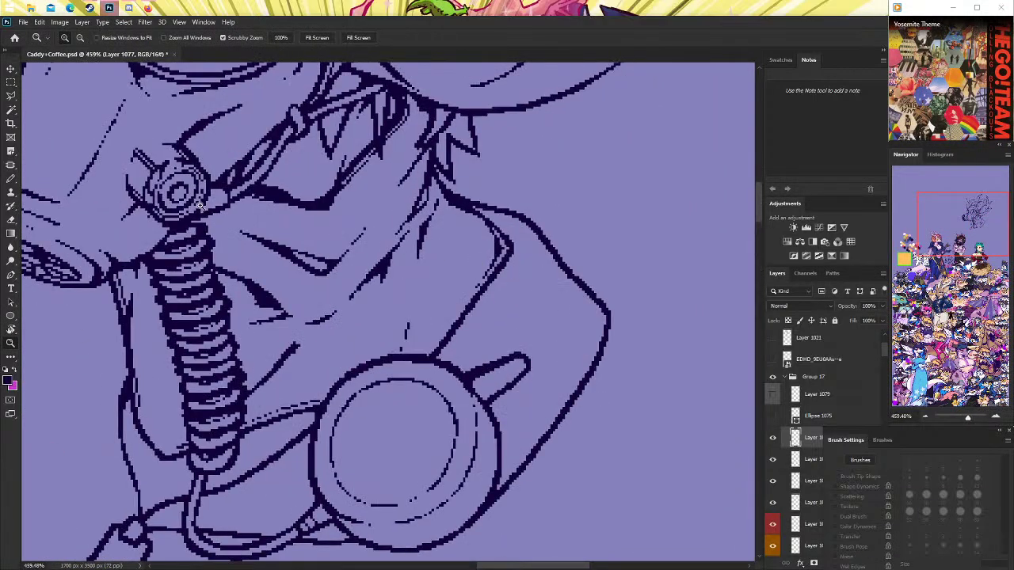
key(b)
drag(447, 346, 492, 297)
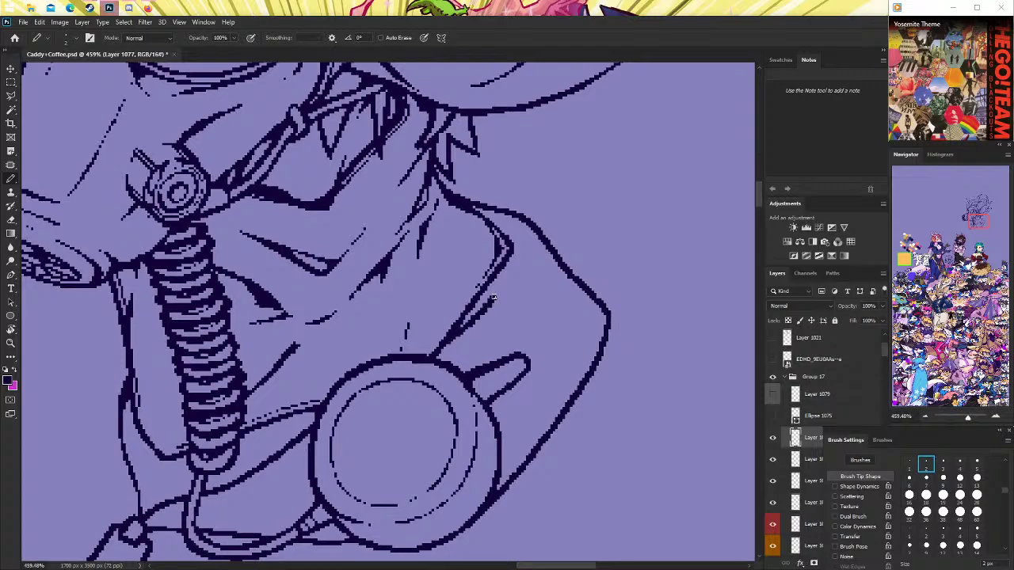
key(ctrl+z)
Redraw the diagonal shoulder line as a doubled, thicker stroke.
drag(455, 339, 518, 273)
key(ctrl+z)
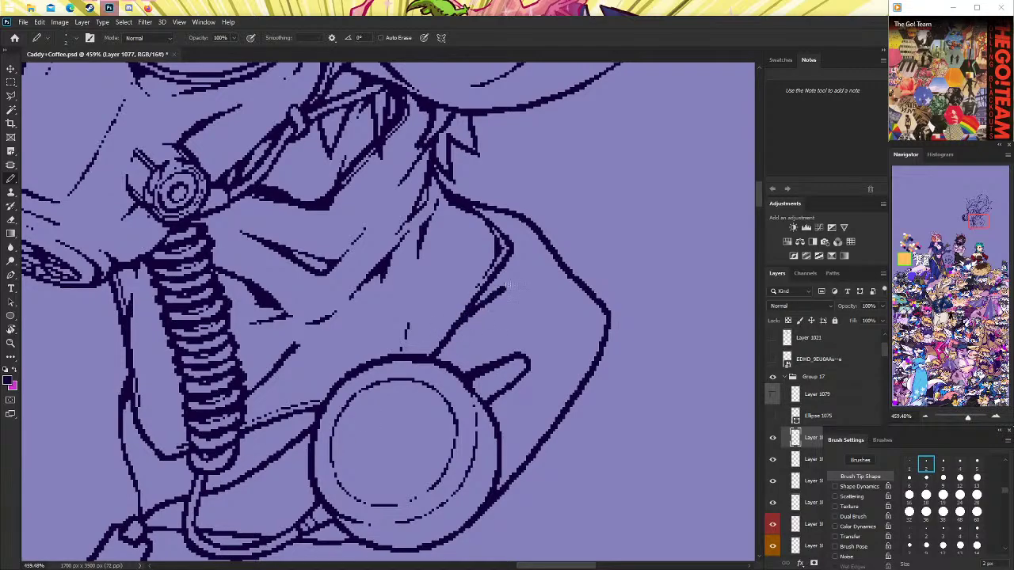
key(ctrl+z)
drag(441, 354, 505, 262)
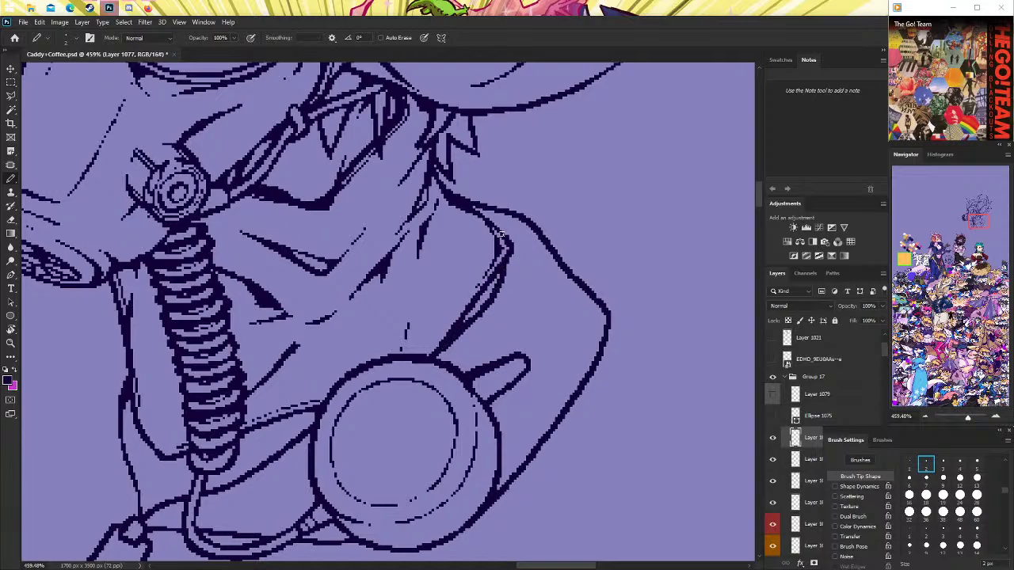
drag(500, 235, 475, 212)
Try thinning the shoulder line with the eraser, then undo the erasing.
key(e)
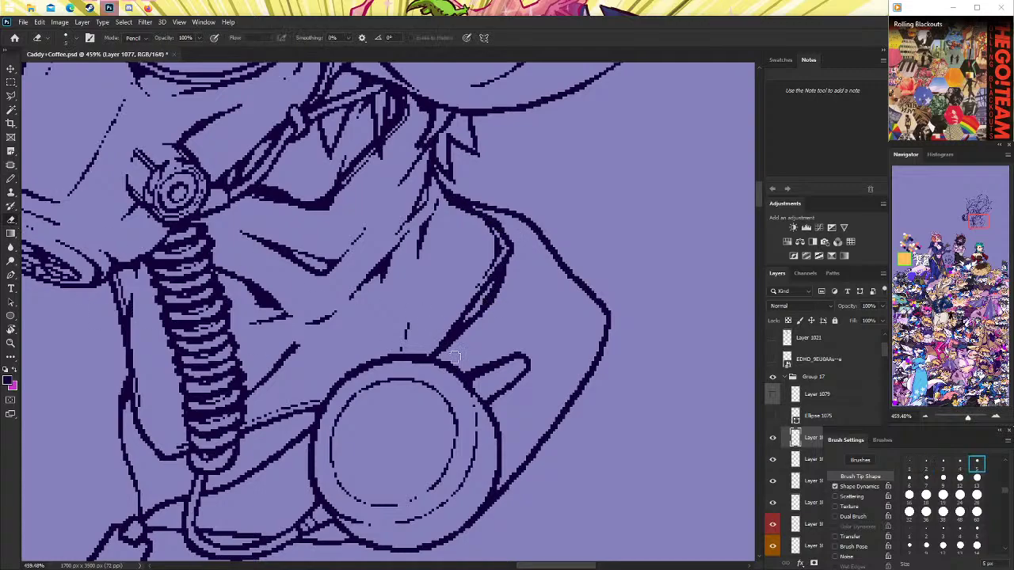
drag(454, 358, 500, 295)
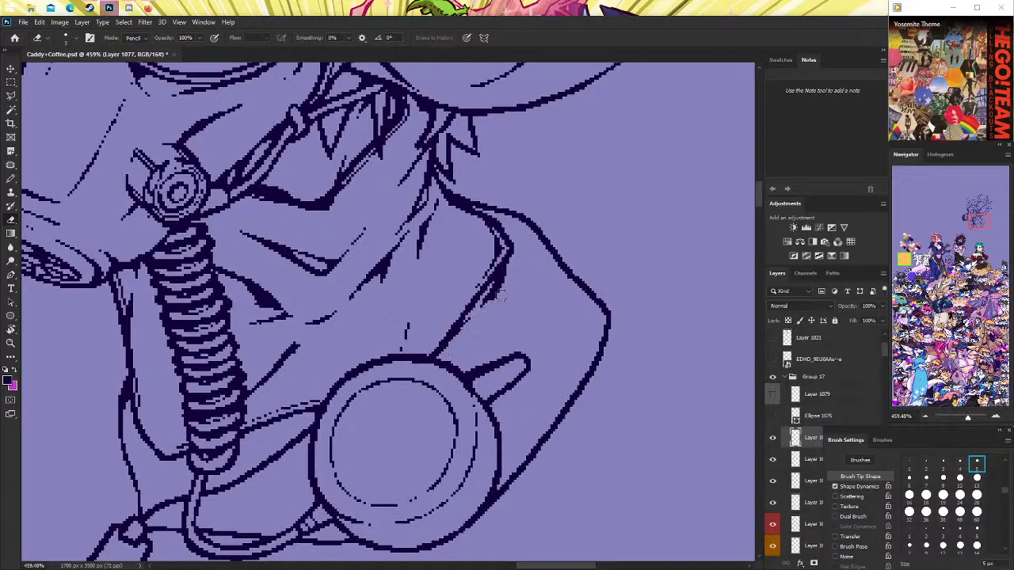
key(ctrl+z)
scroll(109, 260, up, 2)
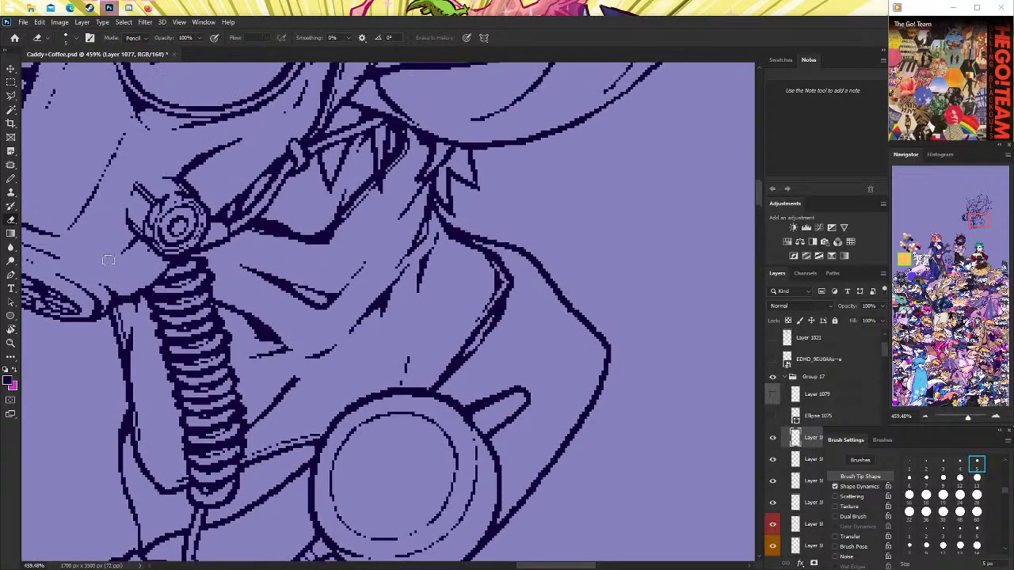
Set the pencil tip to 1 px and zoom out to view the whole sketch.
key(b)
click(926, 464)
click(909, 465)
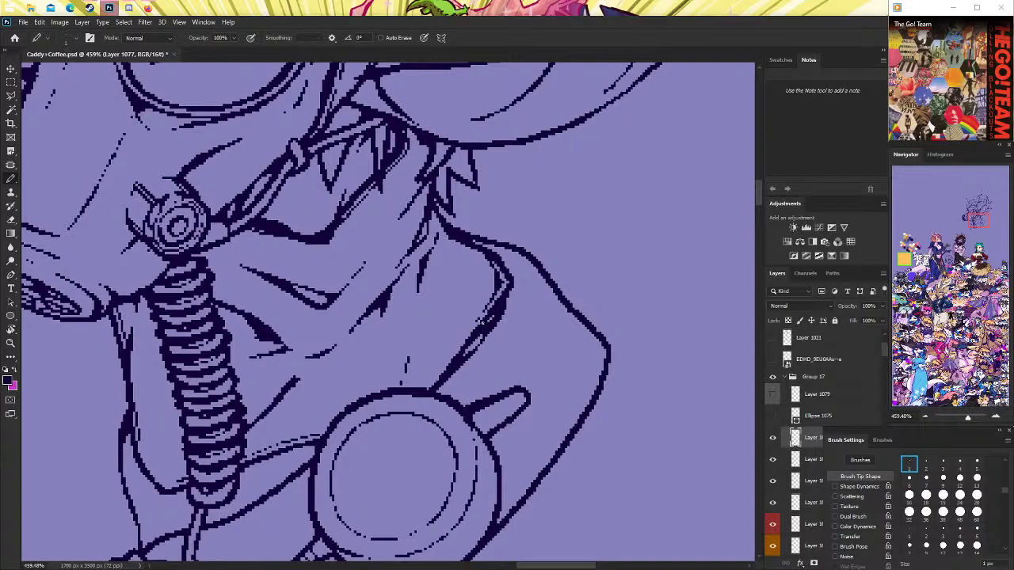
double_click(11, 342)
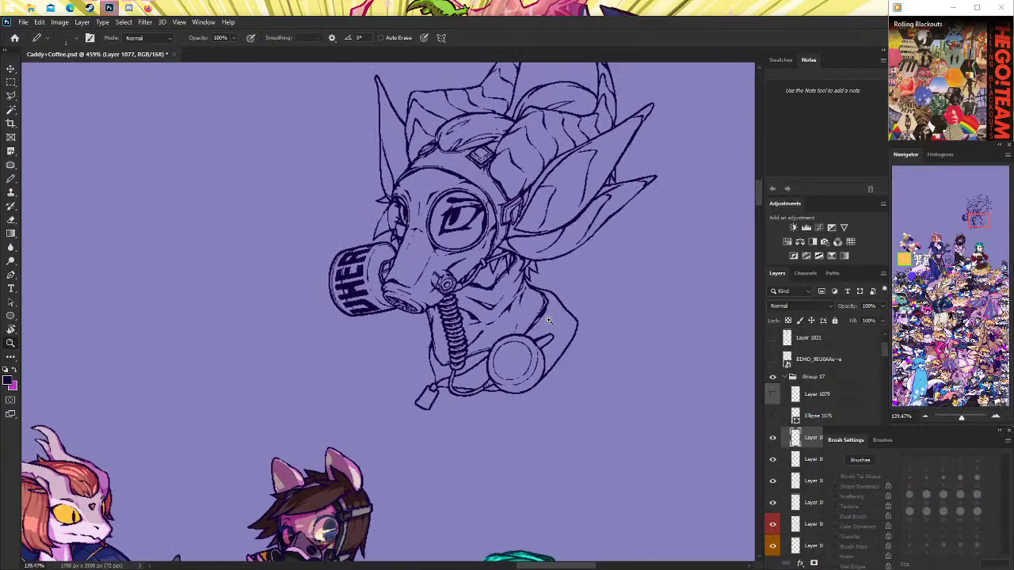
Undo the doubled shoulder stroke, add a short stroke below it, and erase stray pixels.
click(567, 321)
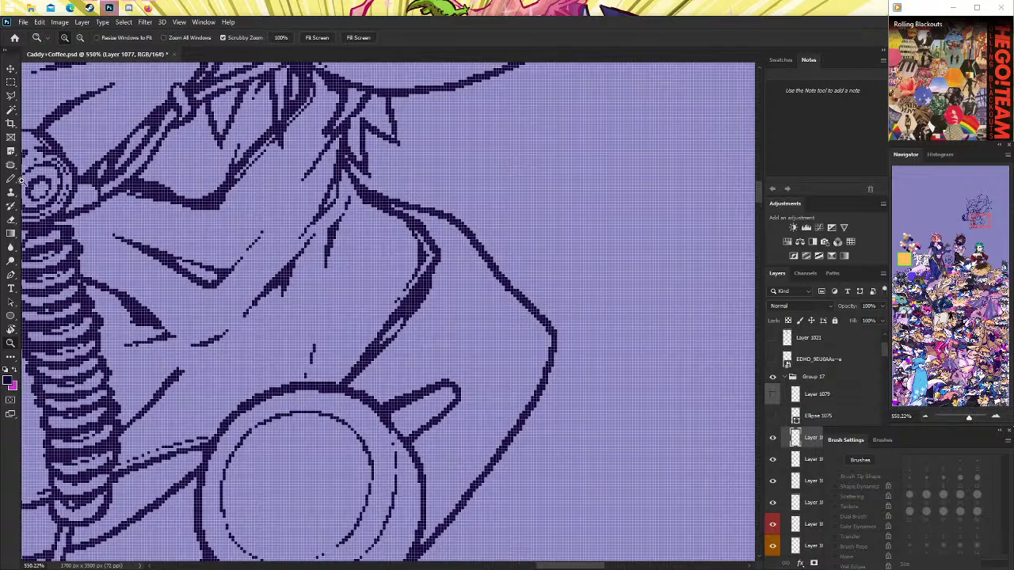
key(b)
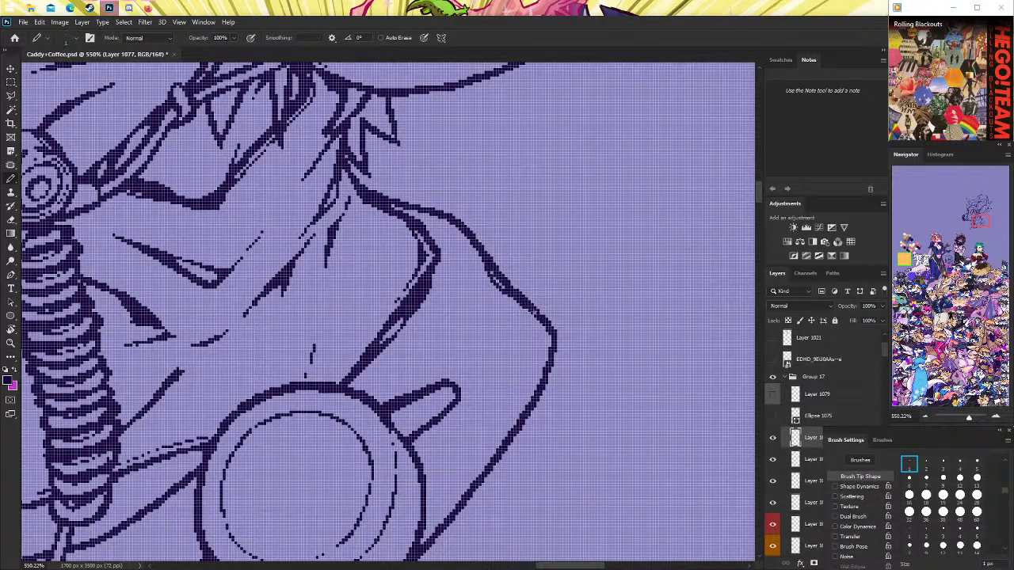
key(ctrl+z)
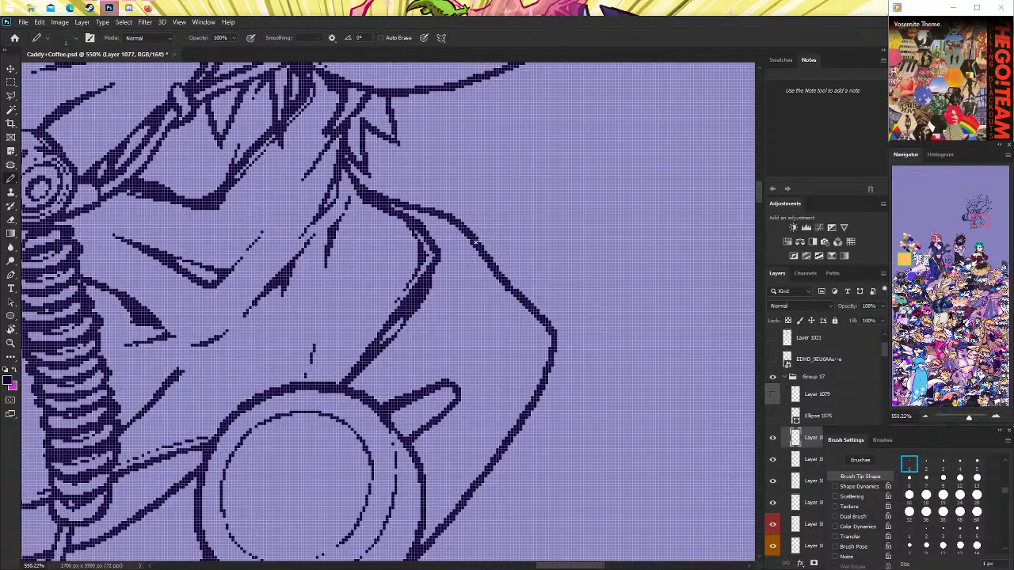
drag(492, 273, 501, 295)
scroll(523, 357, up, 1)
key(e)
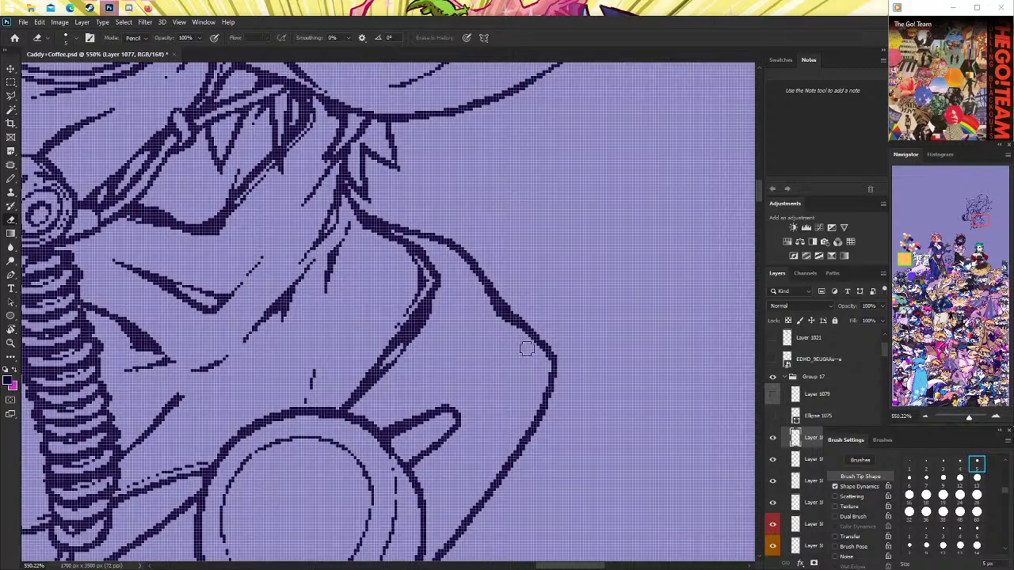
drag(541, 367, 542, 349)
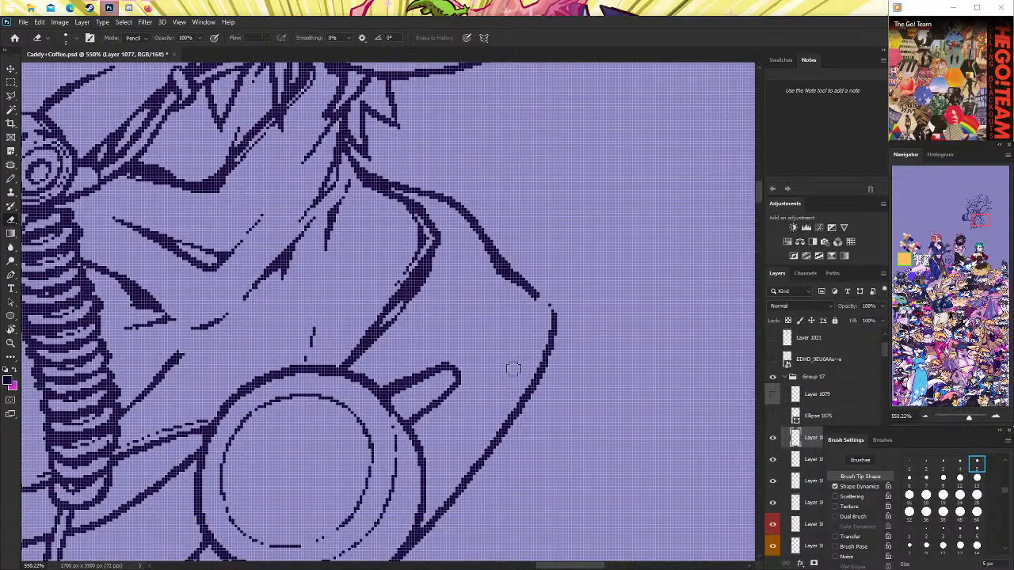
Try closing the gap in the collar's right outline, then set a 1-pixel pencil tip.
scroll(542, 349, down, 4)
scroll(405, 308, down, 1)
key(b)
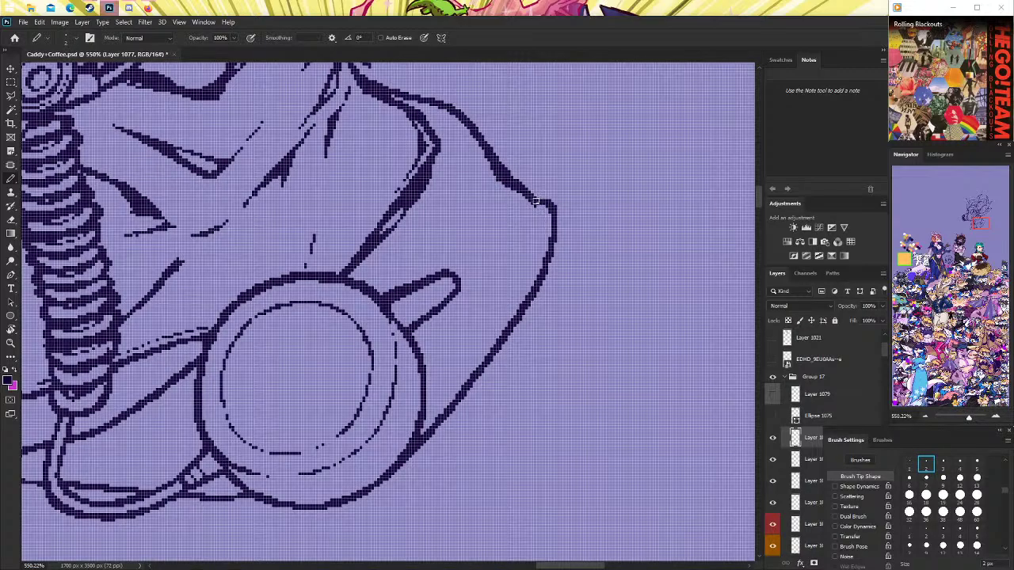
mouse_move(546, 201)
mouse_down()
mouse_move(552, 228)
mouse_move(524, 187)
mouse_up()
key(ctrl+z)
scroll(493, 183, up, 2)
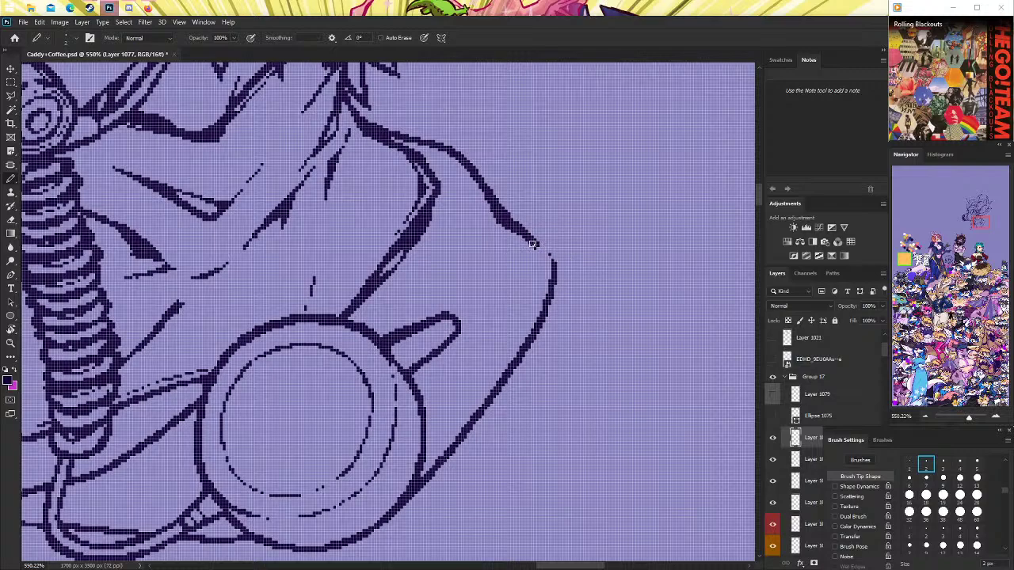
click(909, 465)
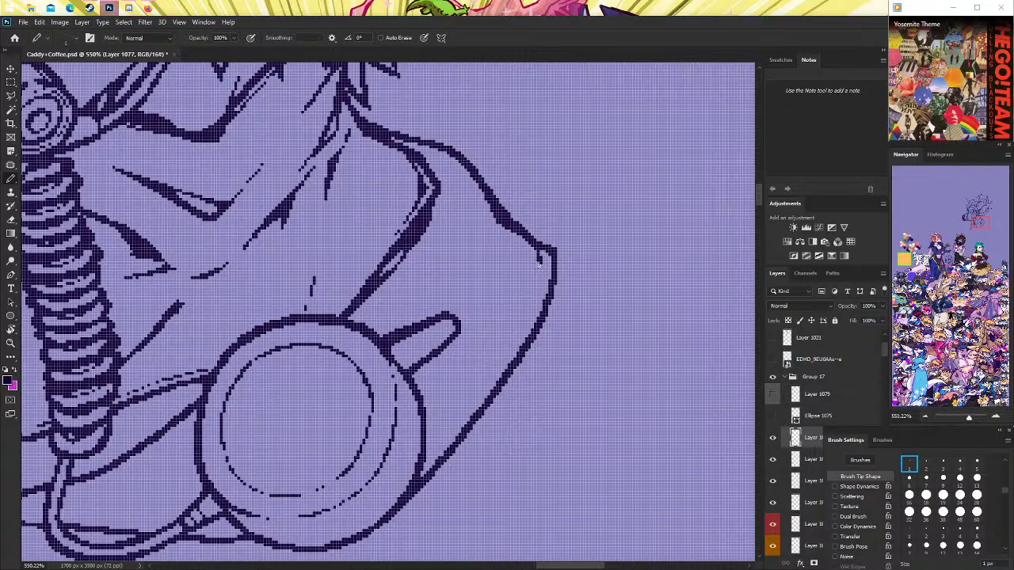
Draw an inner line along the collar's right edge down toward the canister.
mouse_move(538, 263)
mouse_down()
mouse_move(445, 436)
mouse_move(529, 298)
mouse_move(536, 252)
mouse_up()
key(ctrl+z)
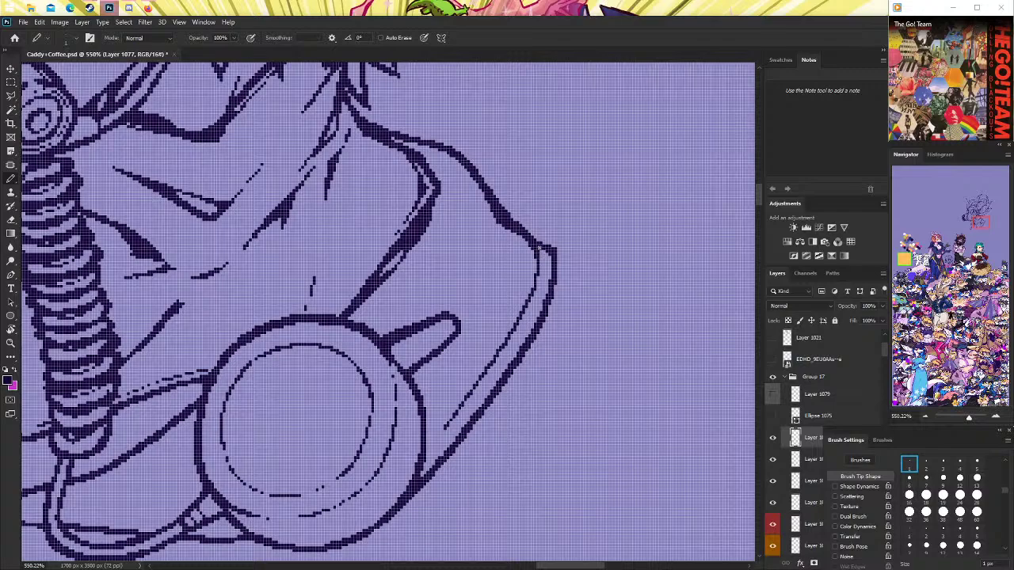
drag(539, 264, 526, 299)
drag(539, 264, 495, 353)
key(ctrl+z)
drag(525, 237, 534, 280)
drag(514, 322, 484, 369)
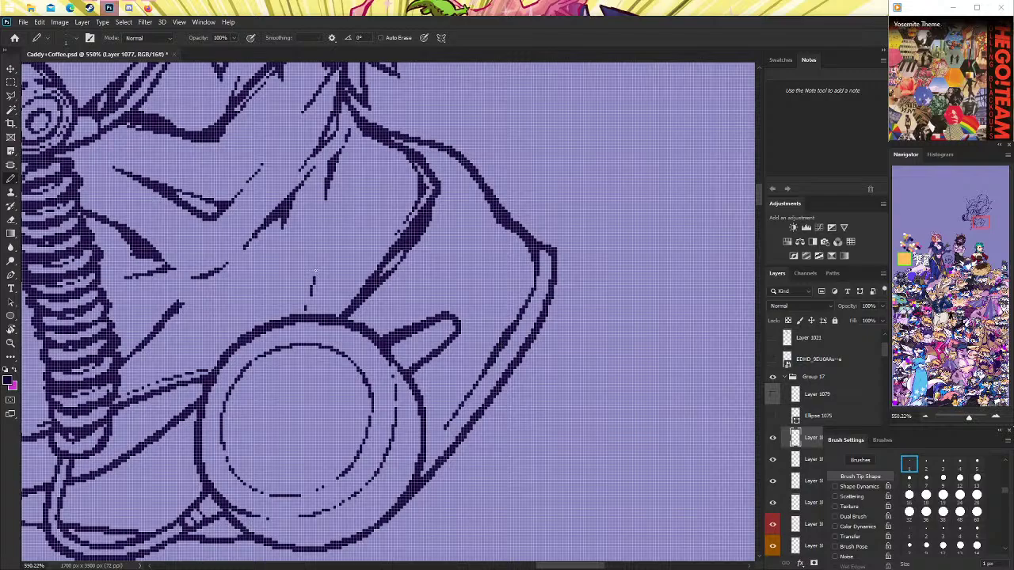
Erase stray pixels beside the inner collar line and retry filling the right collar line.
drag(11, 219, 48, 221)
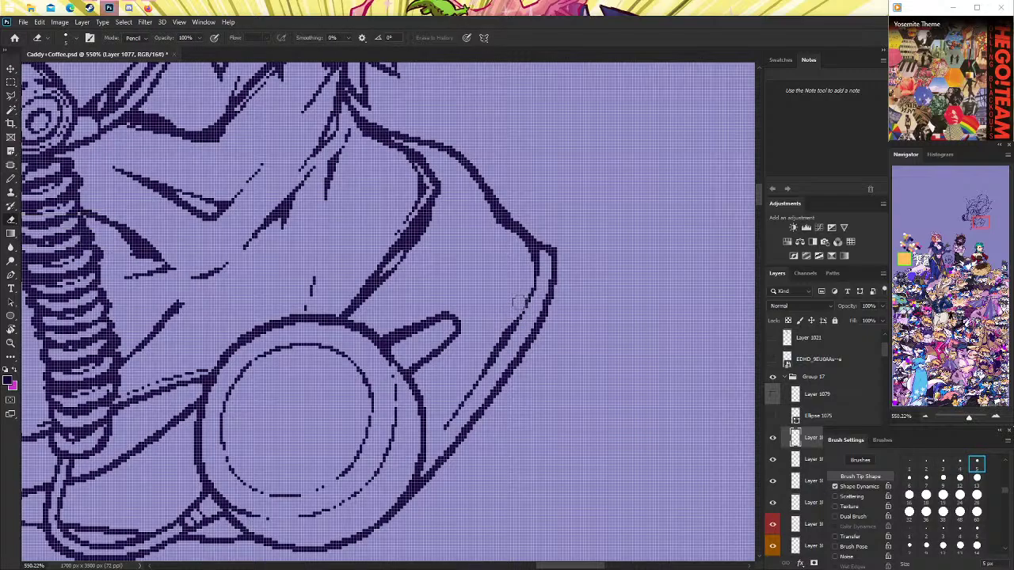
scroll(511, 279, down, 3)
drag(473, 271, 441, 330)
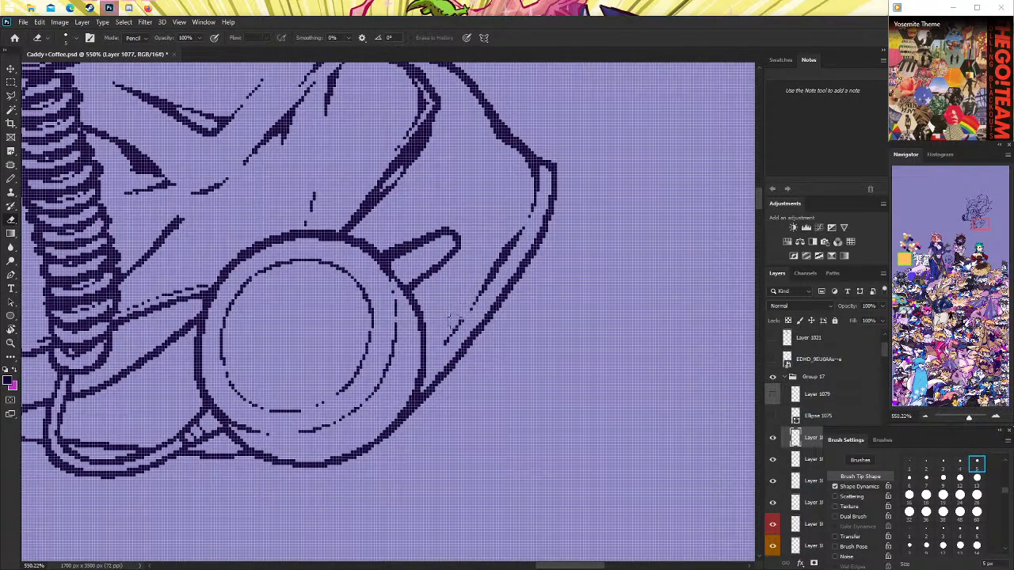
click(10, 179)
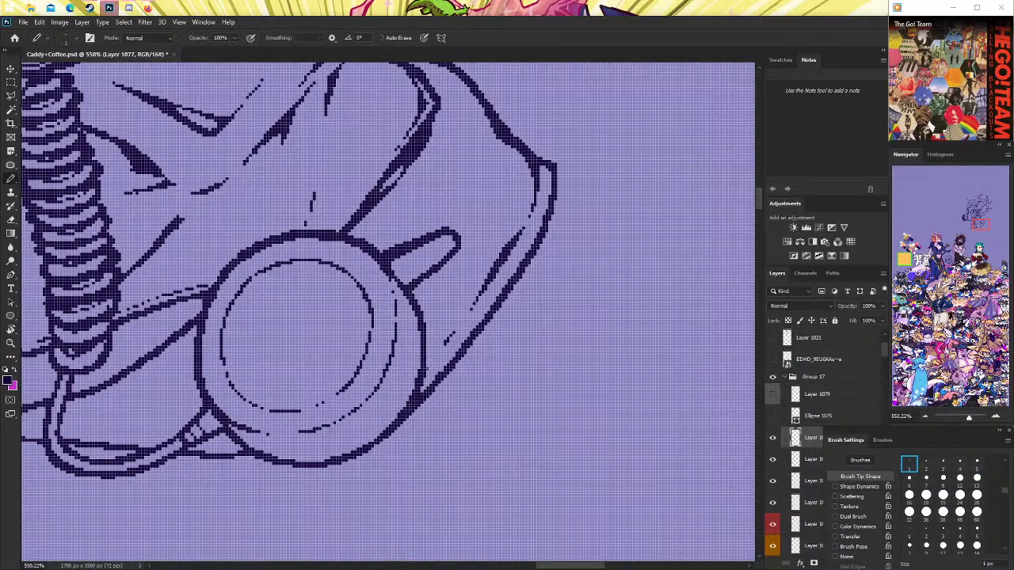
drag(428, 365, 443, 342)
key(ctrl+z)
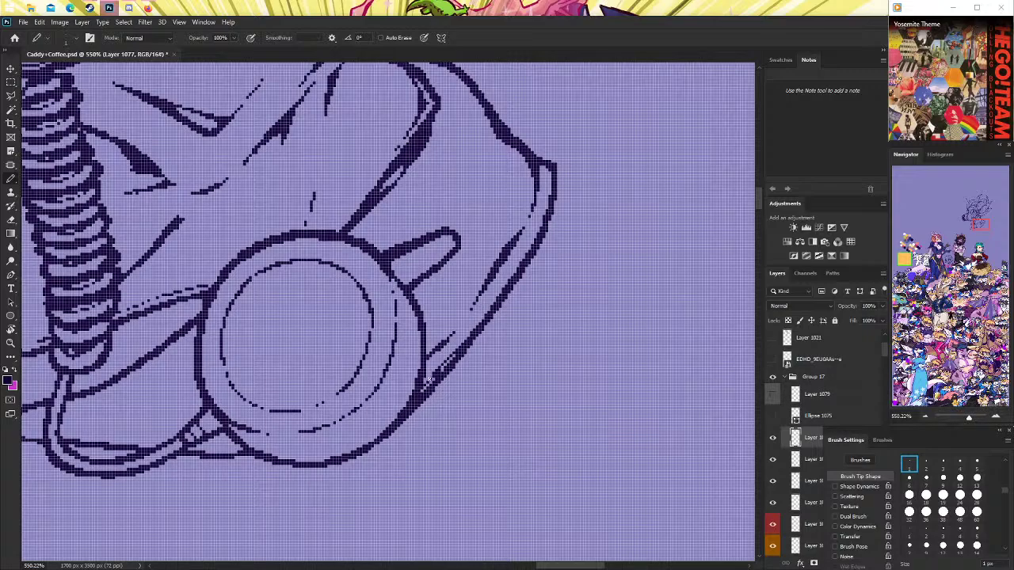
Add a short line inside the collar outline and view the canvas at 100%.
scroll(470, 397, up, 3)
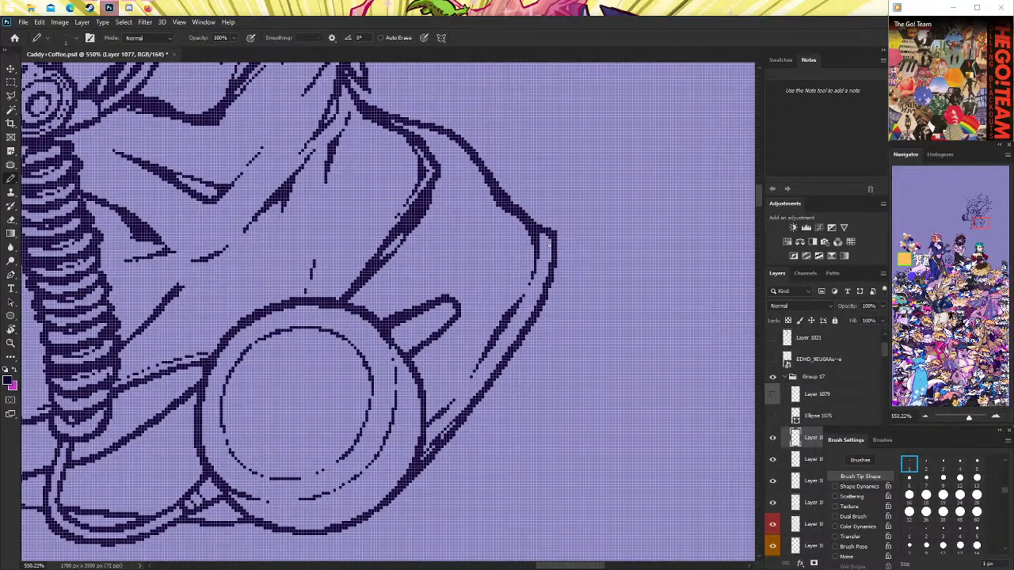
drag(546, 242, 548, 269)
click(12, 343)
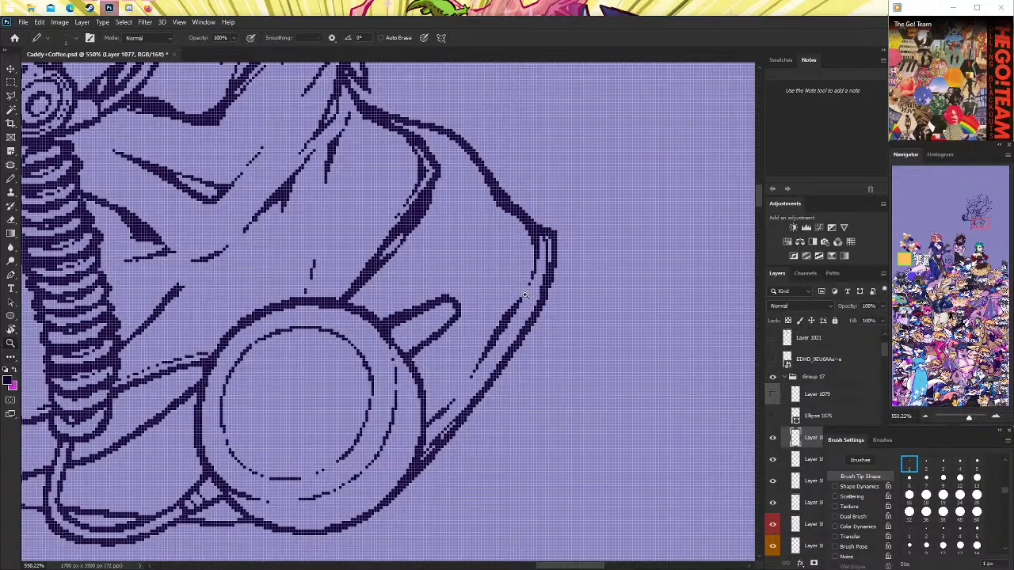
drag(511, 321, 529, 315)
key(ctrl+1)
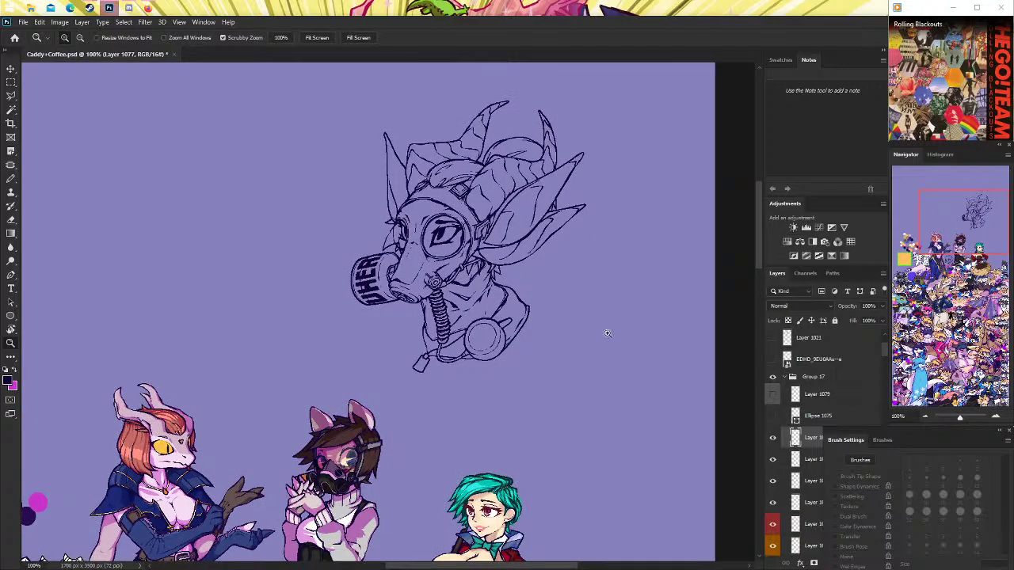
Zoom in on the canister and extend the strap line rightward beneath it with the Pencil.
drag(505, 342, 570, 343)
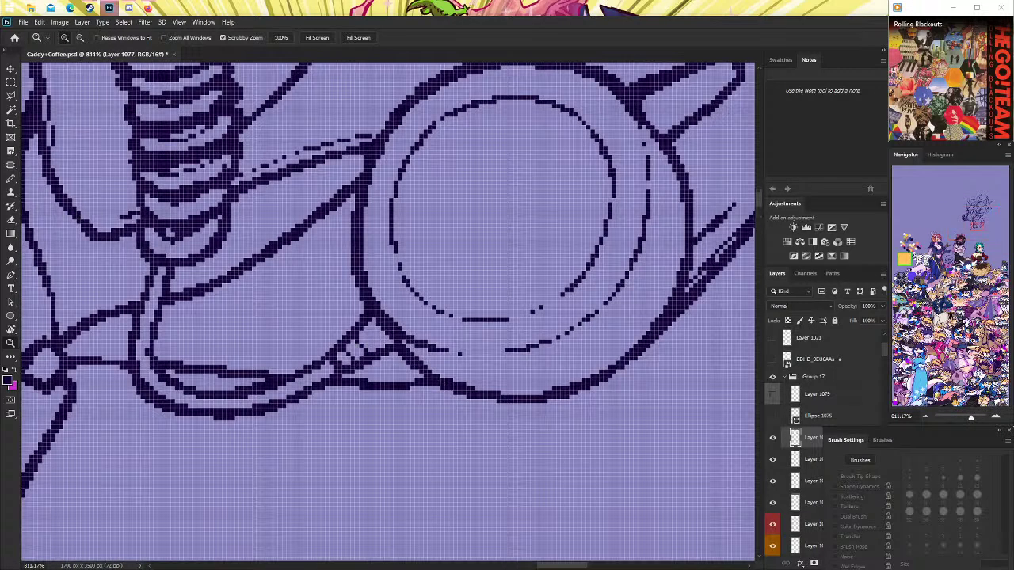
click(11, 177)
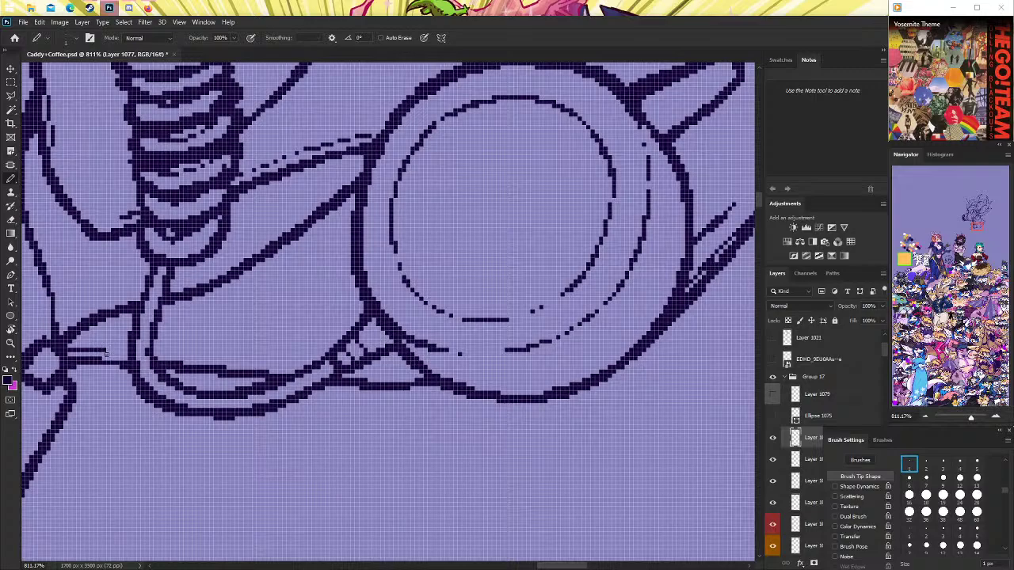
drag(105, 354, 408, 376)
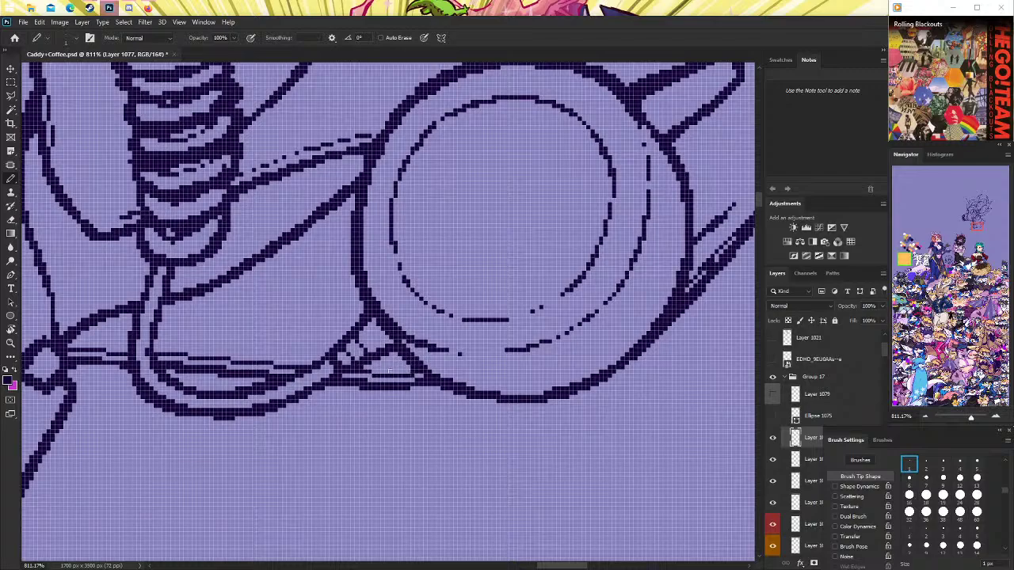
drag(390, 370, 446, 371)
key(z)
alt+click(510, 336)
Zoom in on the mask's lower area and try a short line beneath the canister strap.
alt+click(509, 336)
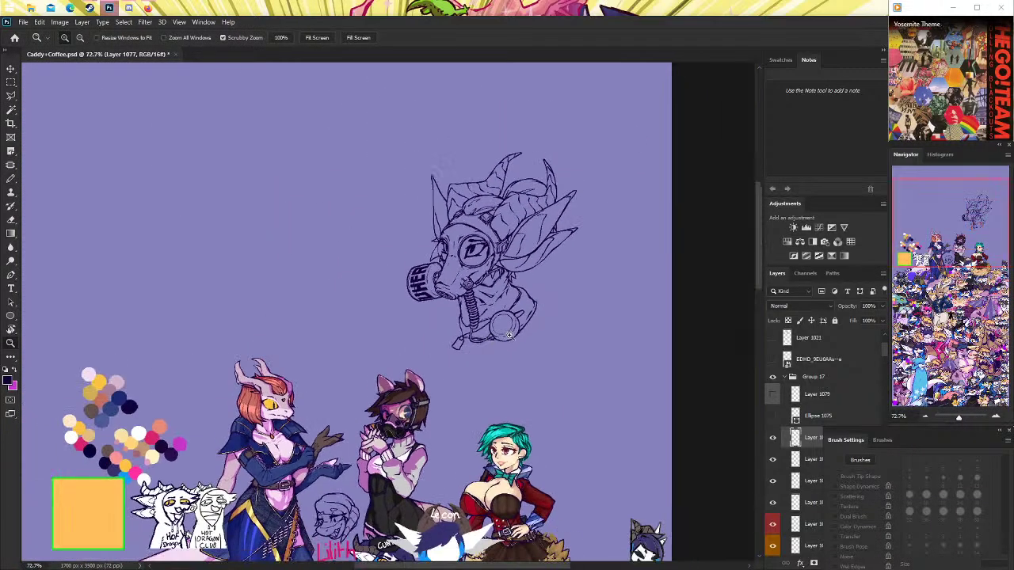
drag(519, 325, 570, 325)
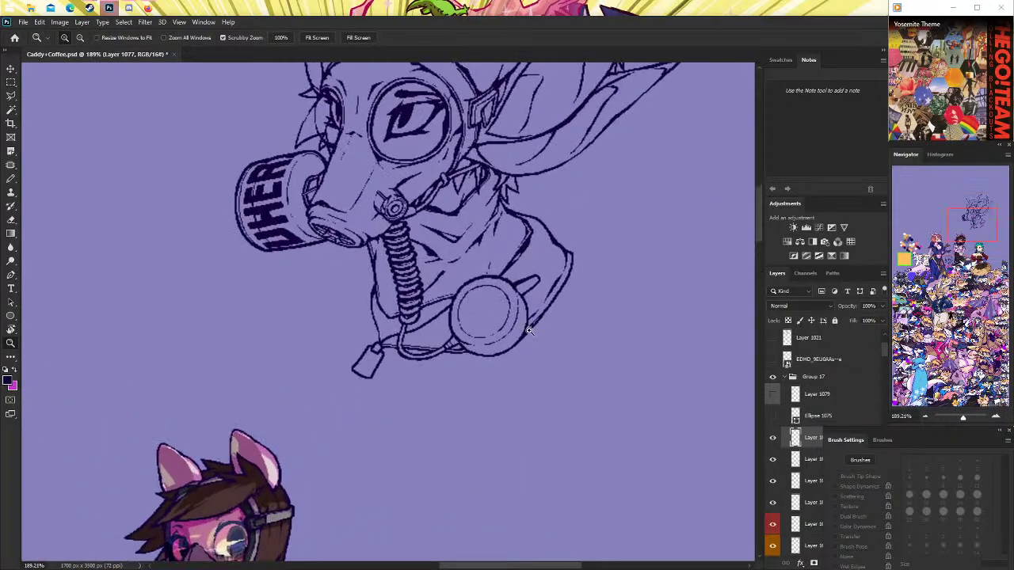
click(11, 179)
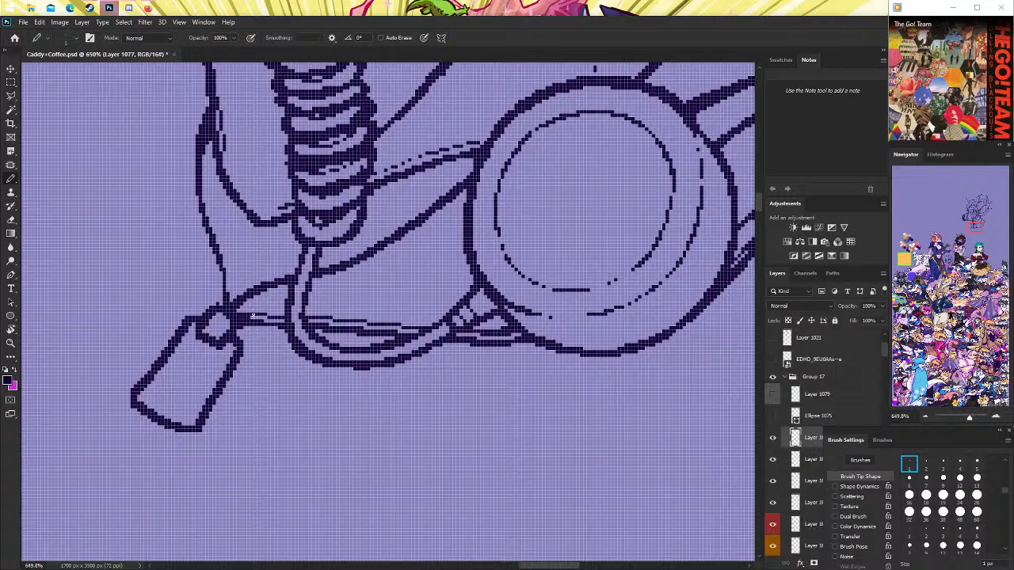
click(11, 220)
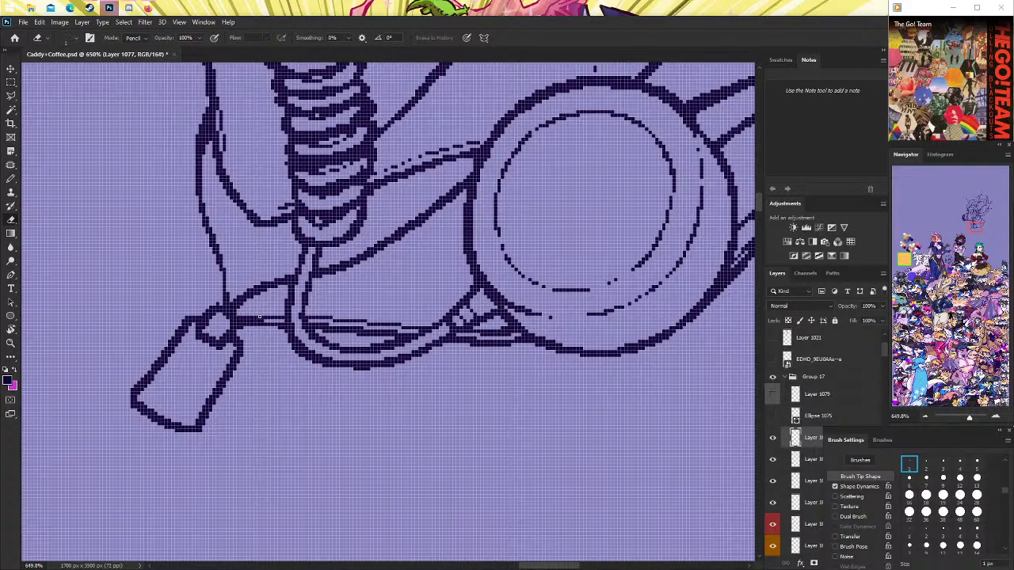
click(11, 178)
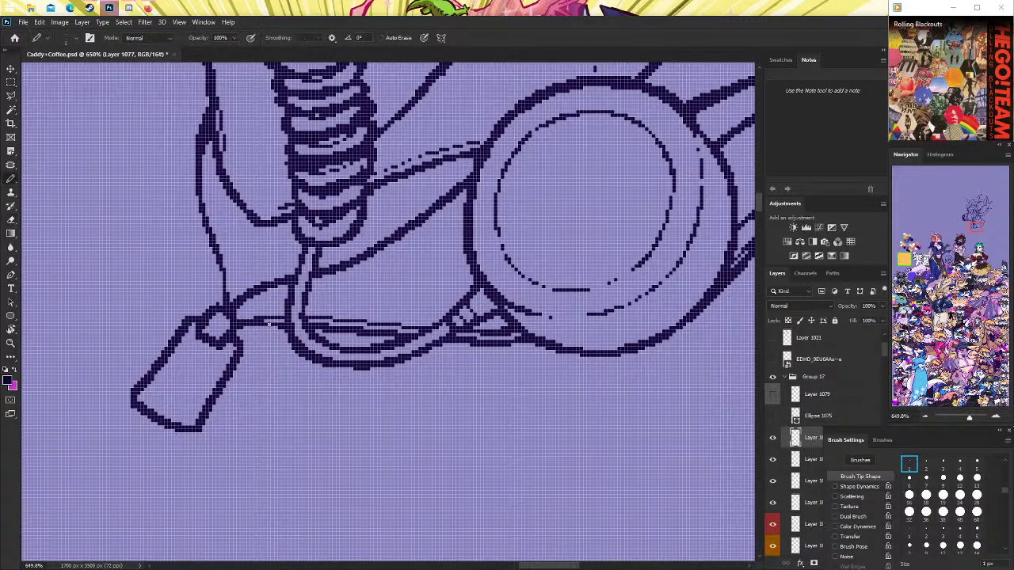
mouse_move(231, 310)
mouse_down()
mouse_move(282, 295)
mouse_move(426, 309)
mouse_up()
key(ctrl+z)
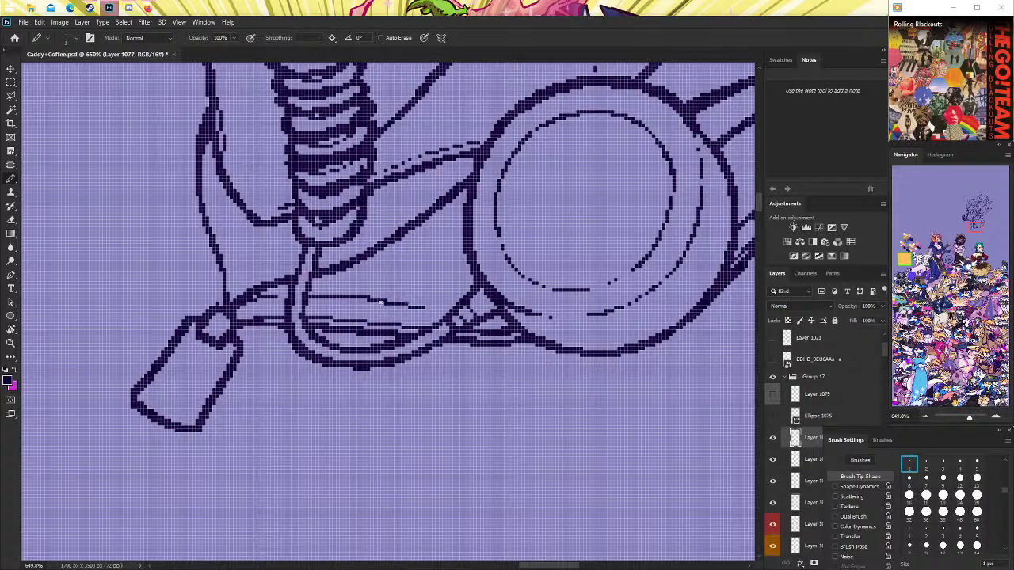
key(ctrl+z)
Attempt lines under the canister and a stroke near the tag strap, undoing each.
drag(307, 295, 446, 311)
key(ctrl+z)
drag(361, 297, 451, 313)
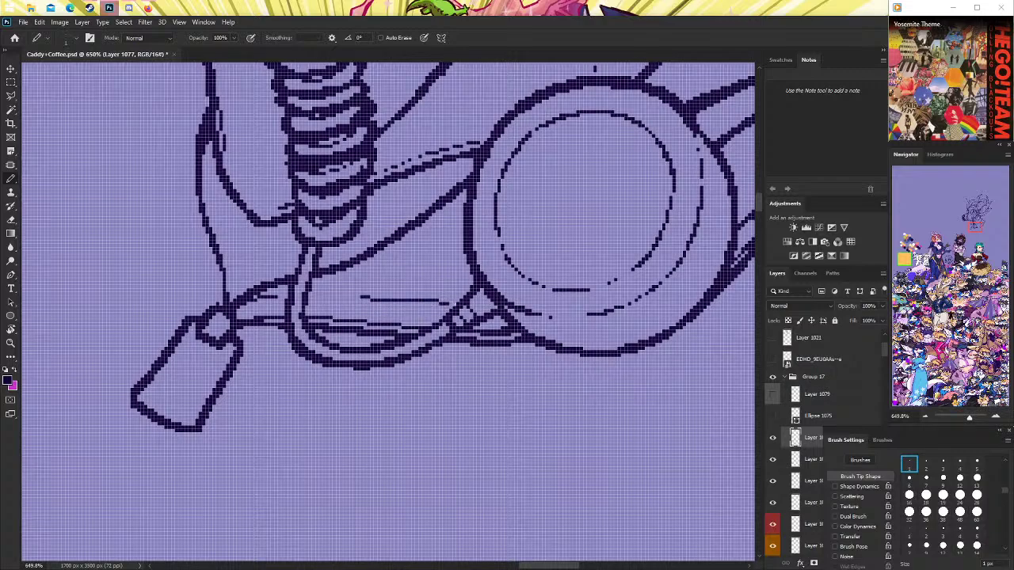
key(ctrl+z)
drag(378, 301, 450, 311)
key(ctrl+z)
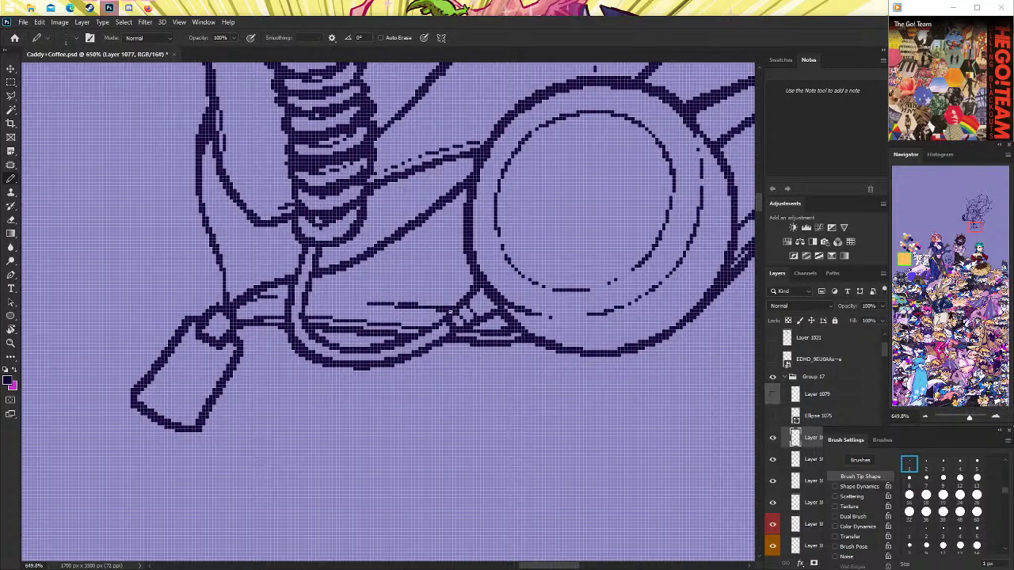
scroll(487, 317, up, 2)
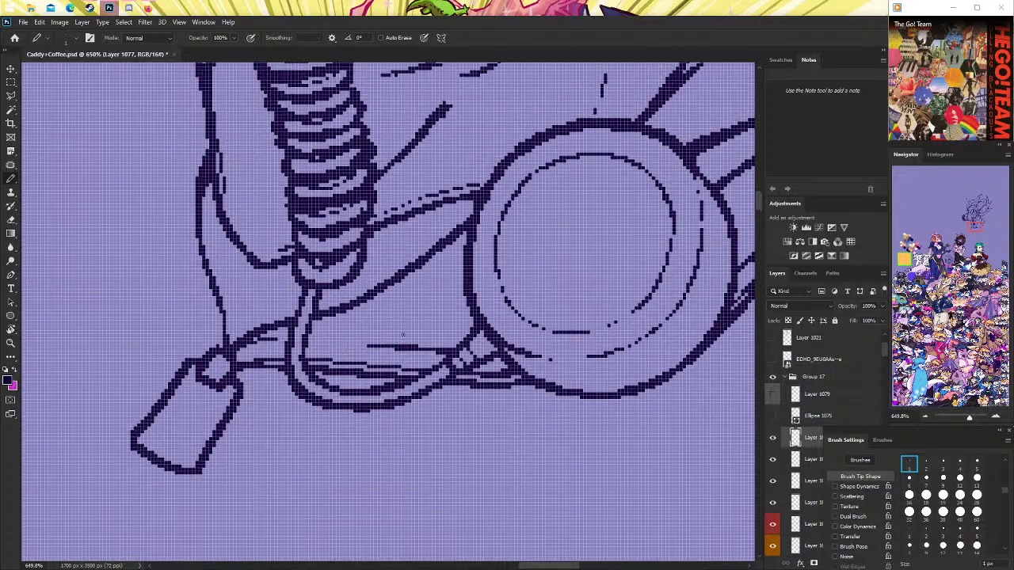
drag(243, 357, 270, 347)
key(ctrl+z)
Zoom out to see the whole sketch, toggling between Pencil and Eraser.
key(z)
mouse_move(418, 301)
mouse_down()
mouse_move(411, 283)
mouse_move(53, 235)
mouse_up()
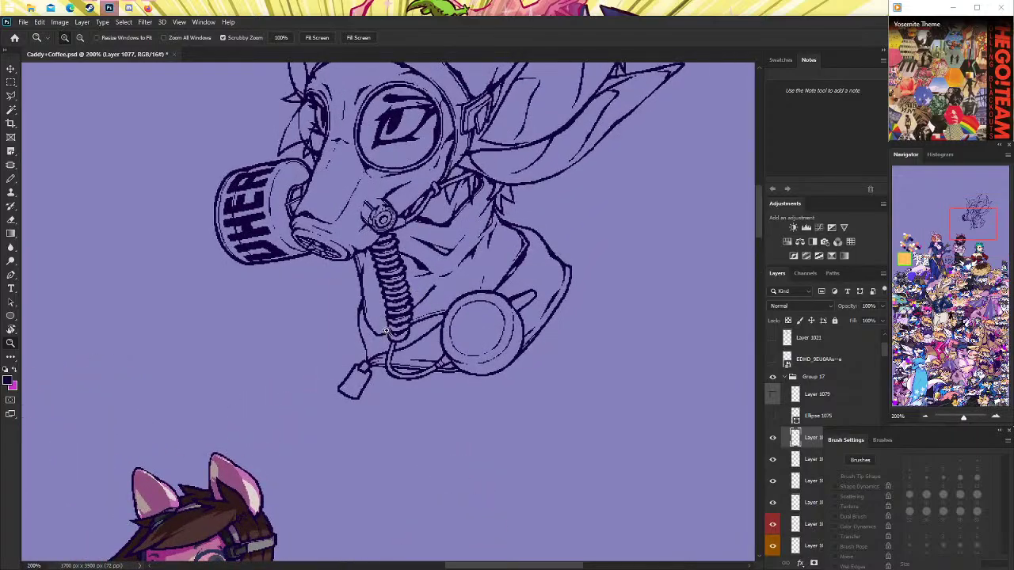
key(b)
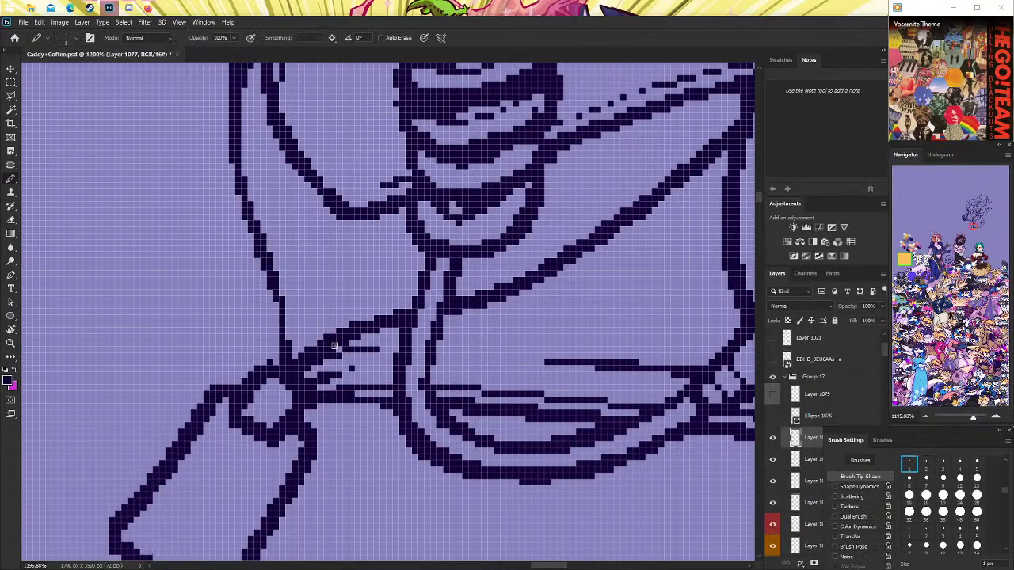
click(11, 220)
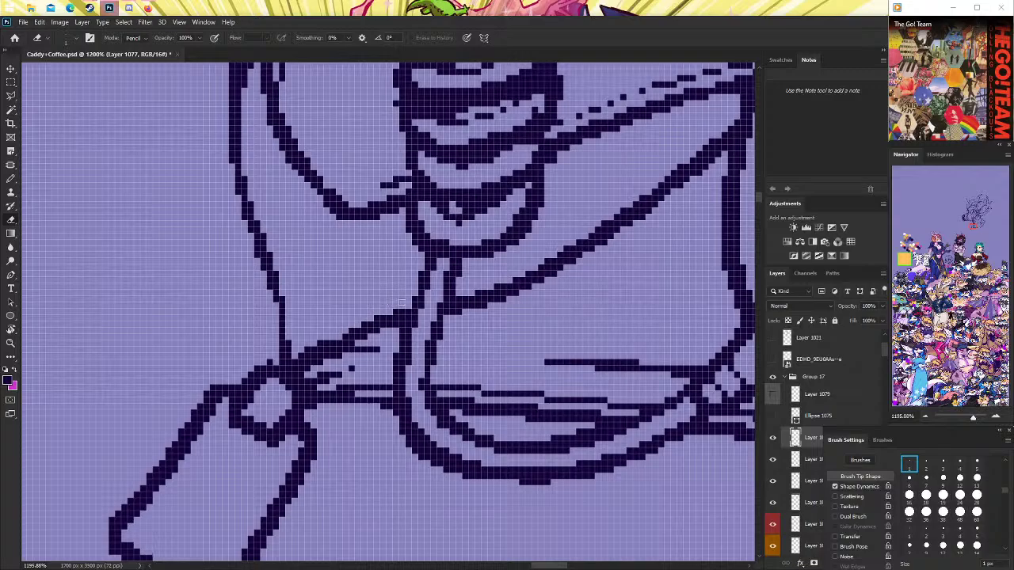
click(11, 179)
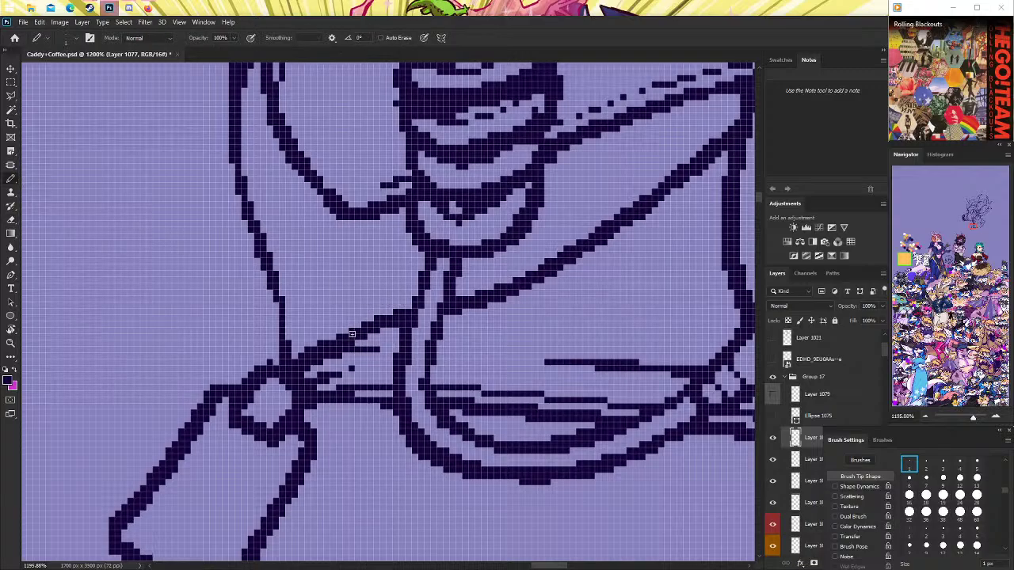
click(11, 342)
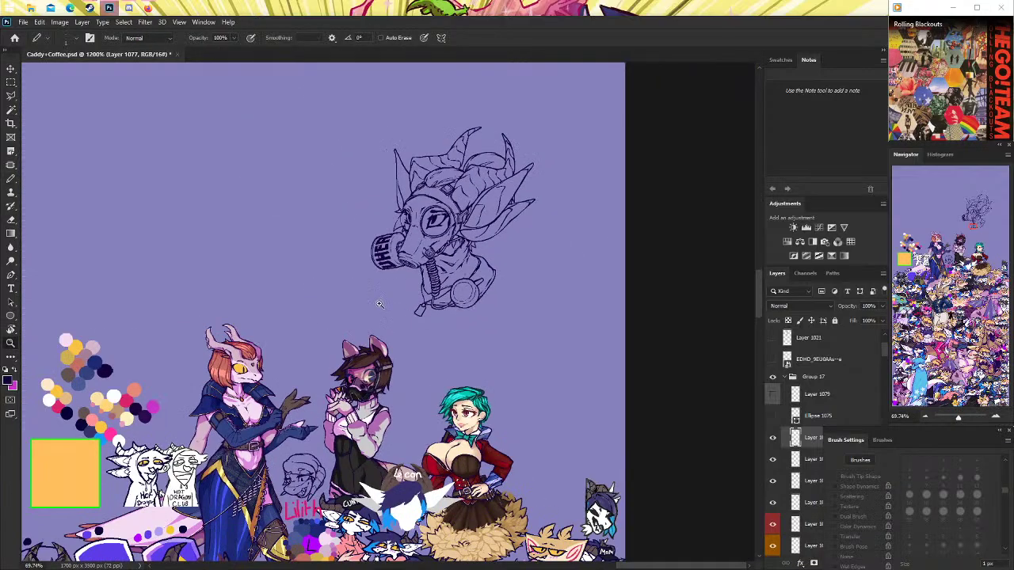
drag(381, 281, 455, 280)
Check the gas-mask reference window, put it away, and zoom to about 558% on the hose.
click(454, 281)
click(445, 285)
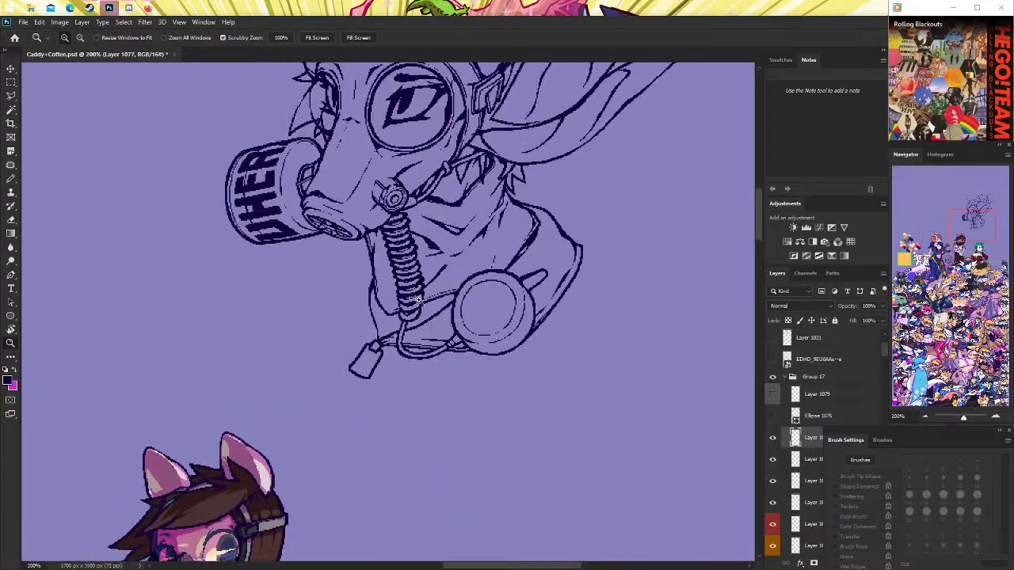
click(151, 7)
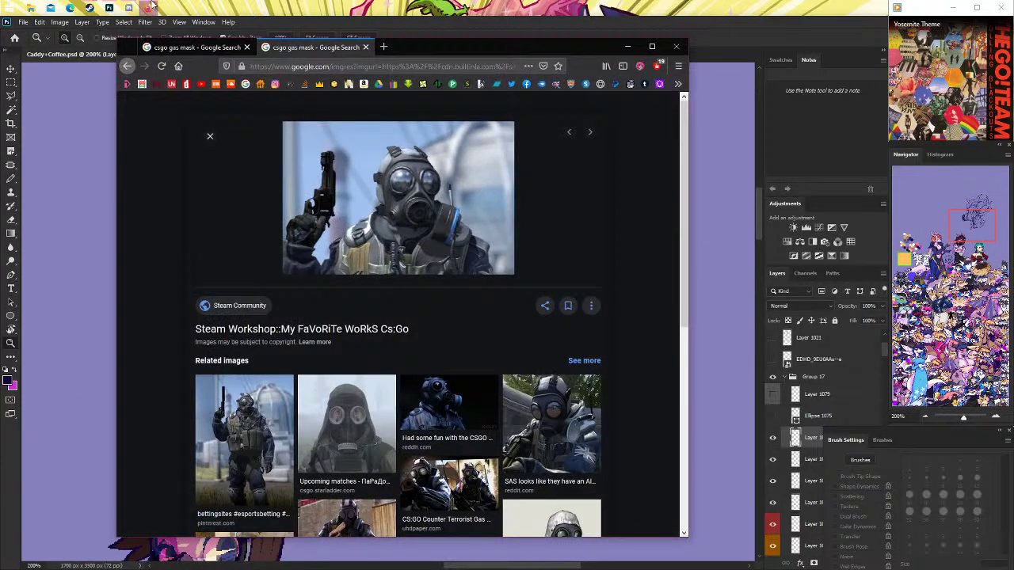
click(150, 7)
drag(238, 269, 277, 268)
Try drawing the hose-to-strap curve with the Pencil, undoing both attempts.
key(b)
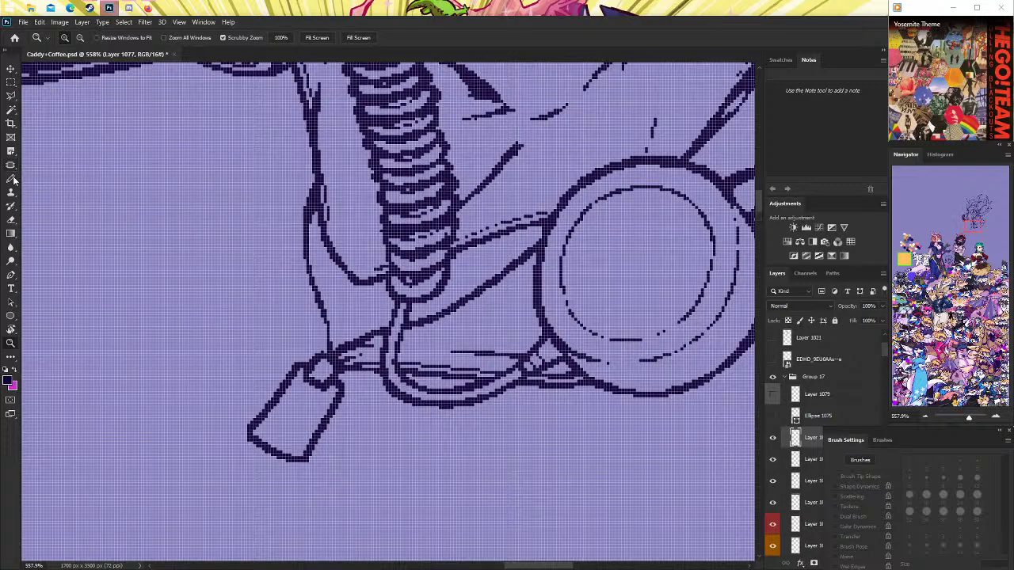
drag(311, 274, 385, 330)
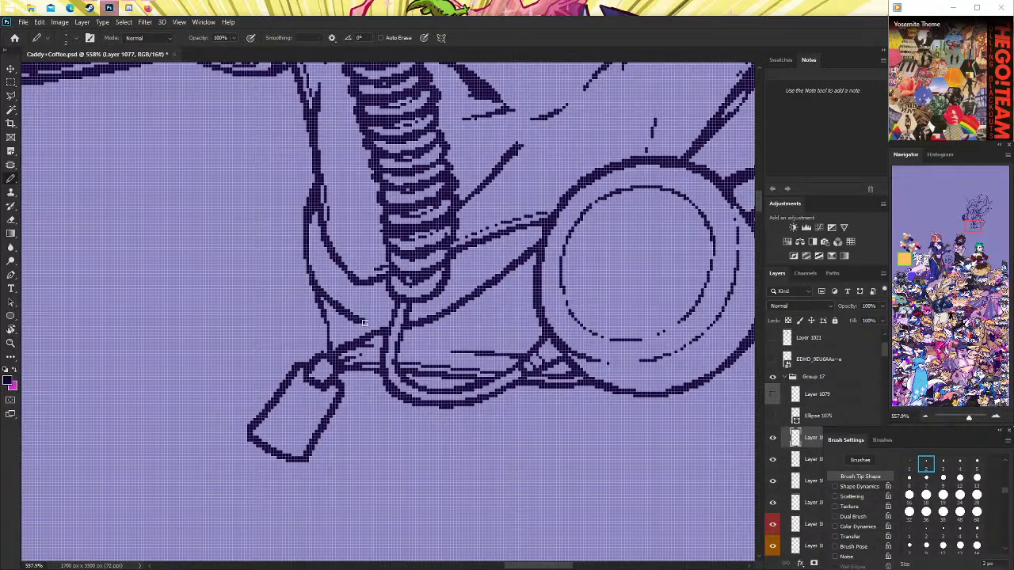
key(ctrl+z)
mouse_move(313, 277)
mouse_down()
mouse_move(373, 328)
mouse_move(399, 324)
mouse_up()
key(ctrl+z)
scroll(399, 324, up, 1)
scroll(416, 313, up, 3)
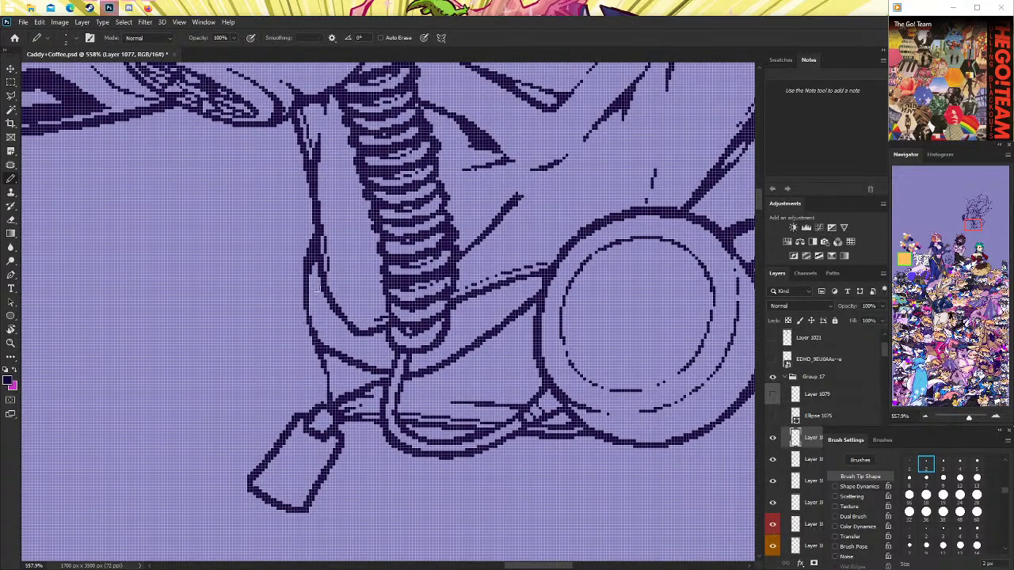
Erase stray pixels along the strap line and near the neck ring.
click(12, 219)
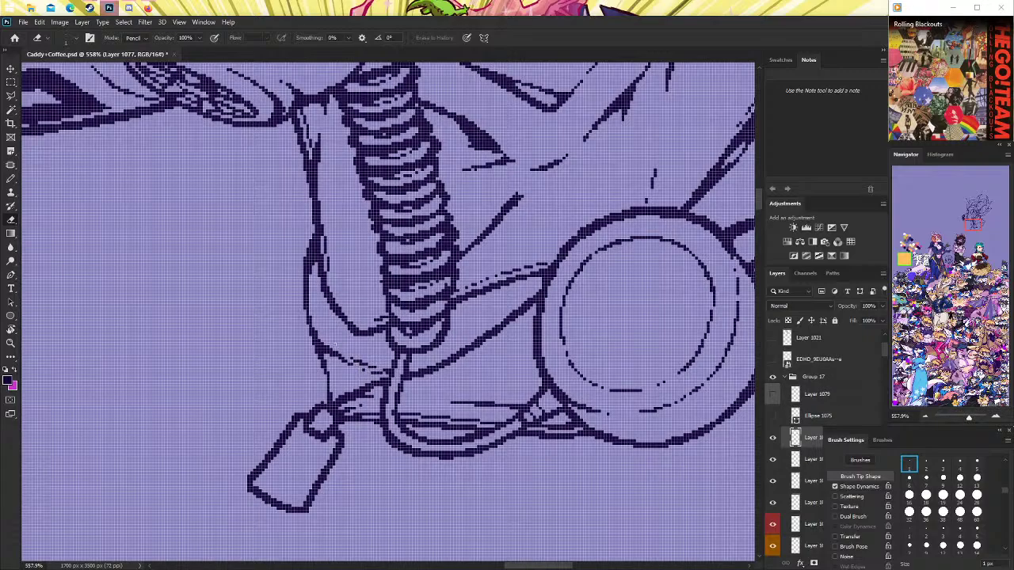
drag(328, 343, 385, 366)
click(16, 180)
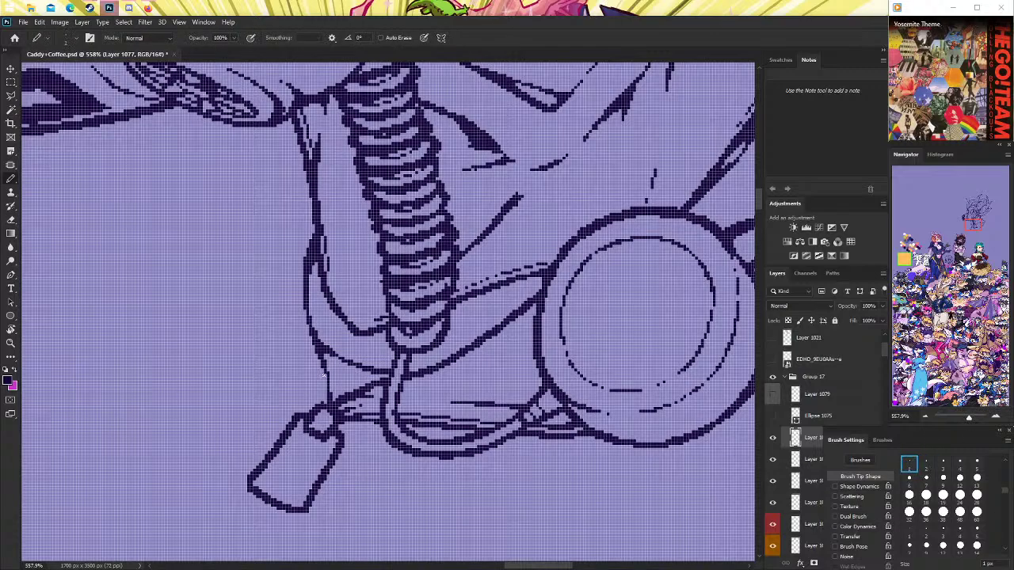
click(11, 220)
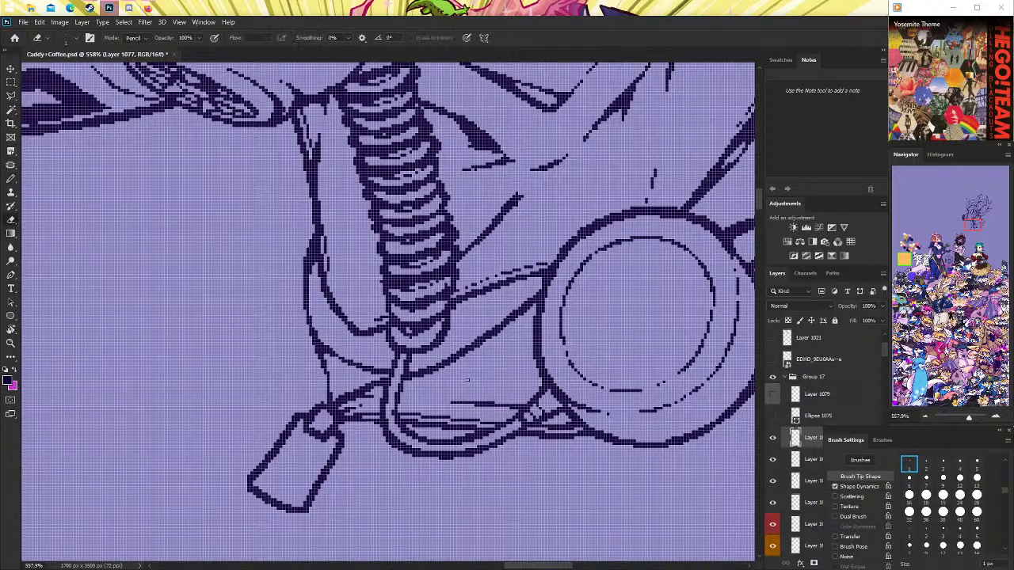
mouse_move(420, 367)
mouse_down()
mouse_move(443, 378)
mouse_move(424, 369)
mouse_move(474, 352)
mouse_up()
drag(412, 379, 487, 349)
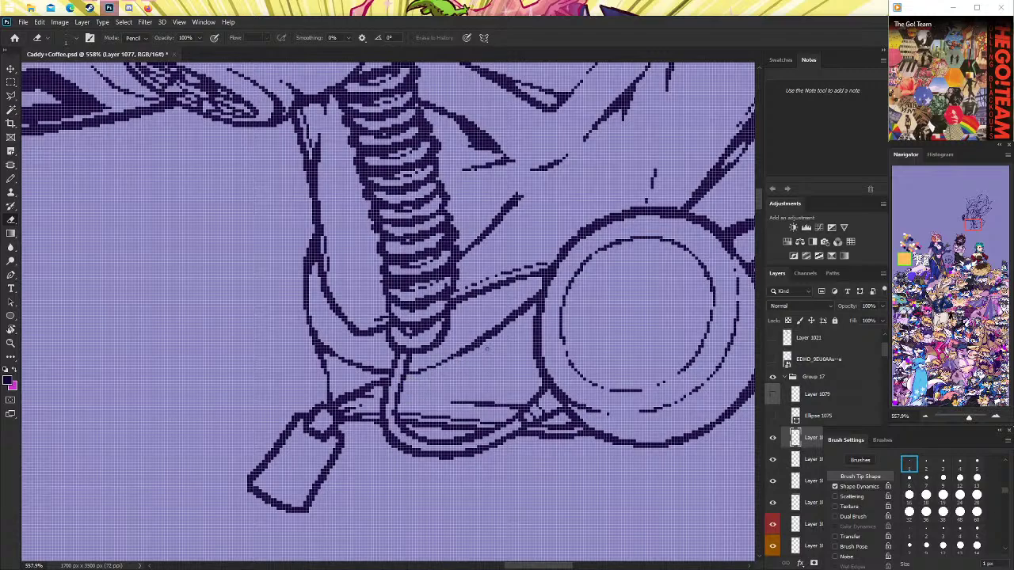
Add short pencil lines between the hook and ring and beside the ring's left edge.
key(b)
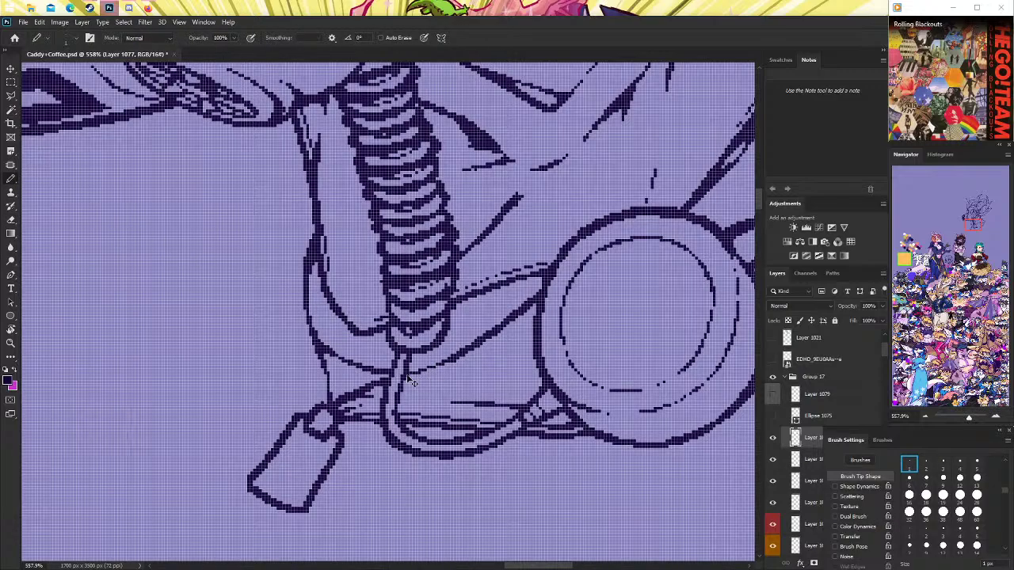
drag(412, 373, 453, 358)
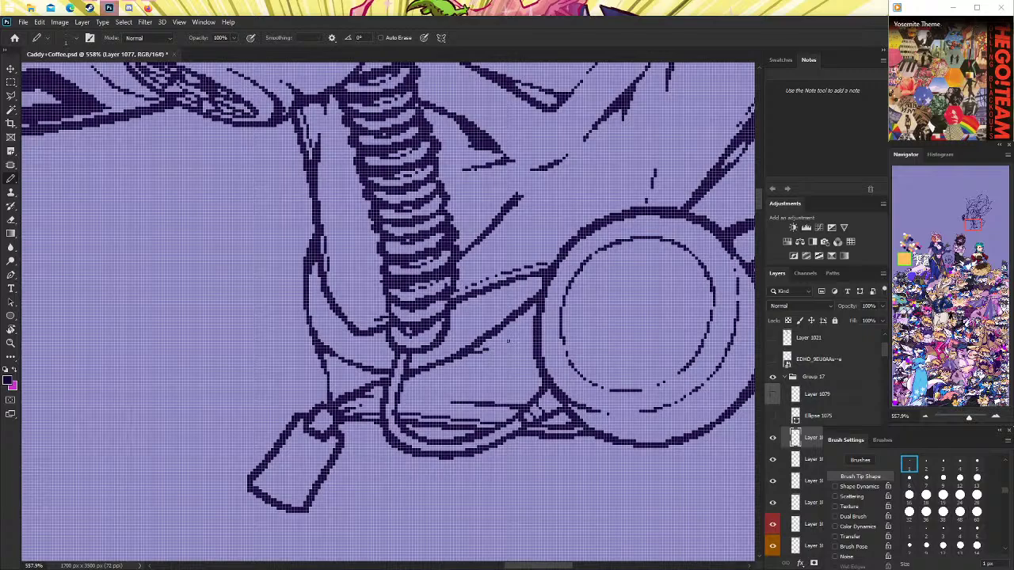
scroll(459, 380, up, 1)
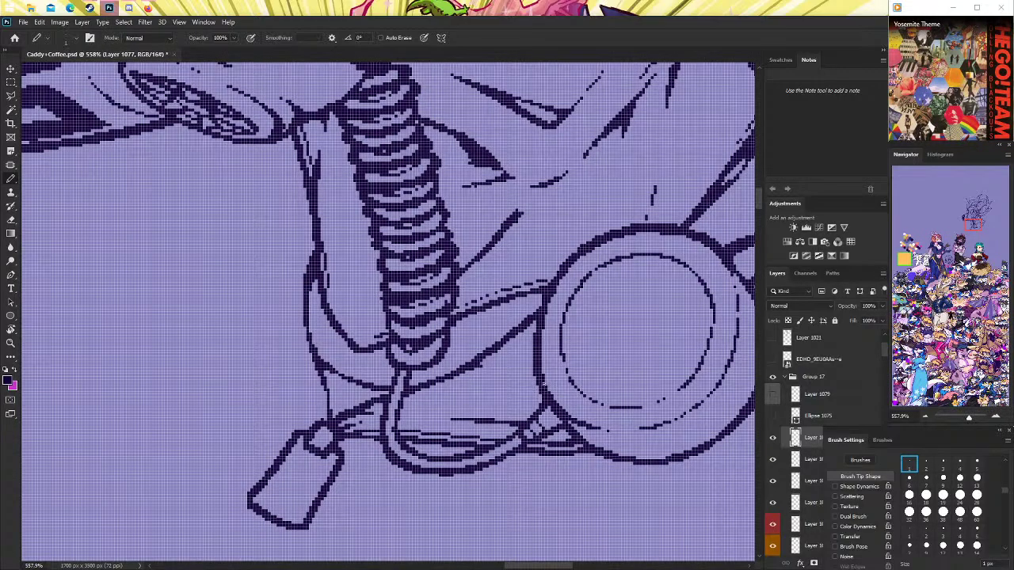
mouse_move(520, 390)
mouse_down()
mouse_move(534, 391)
mouse_move(519, 389)
mouse_up()
drag(522, 378, 537, 378)
Zoom toward the neck ring and try a diagonal pencil line up from it.
click(11, 343)
scroll(461, 336, down, 10)
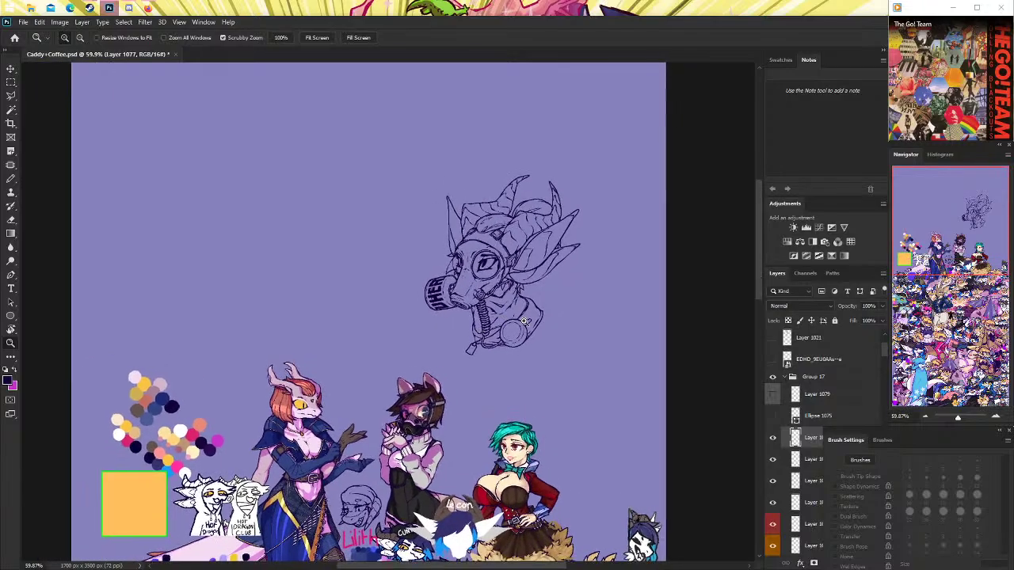
scroll(524, 320, up, 5)
scroll(544, 315, up, 3)
scroll(543, 315, up, 2)
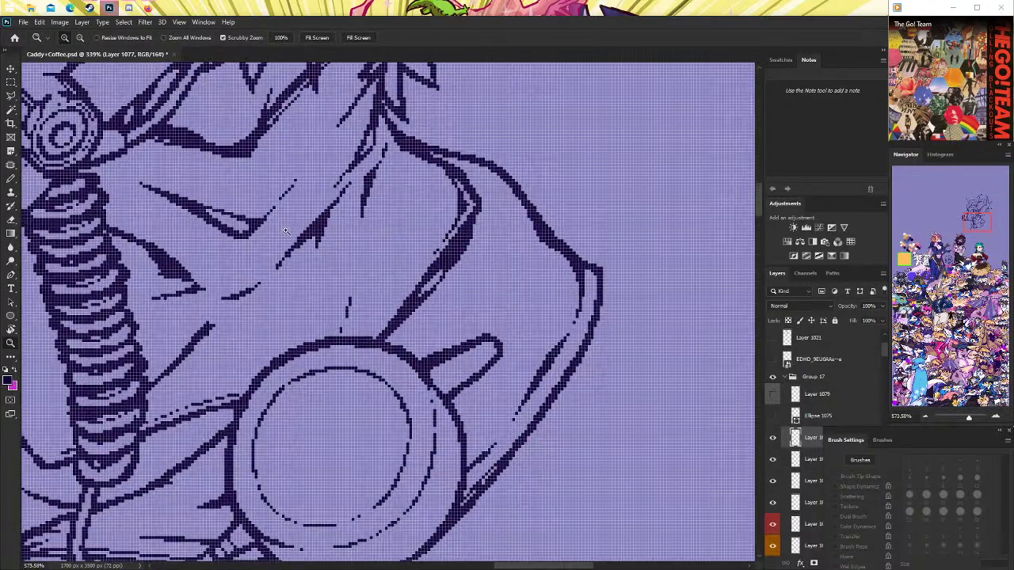
click(13, 179)
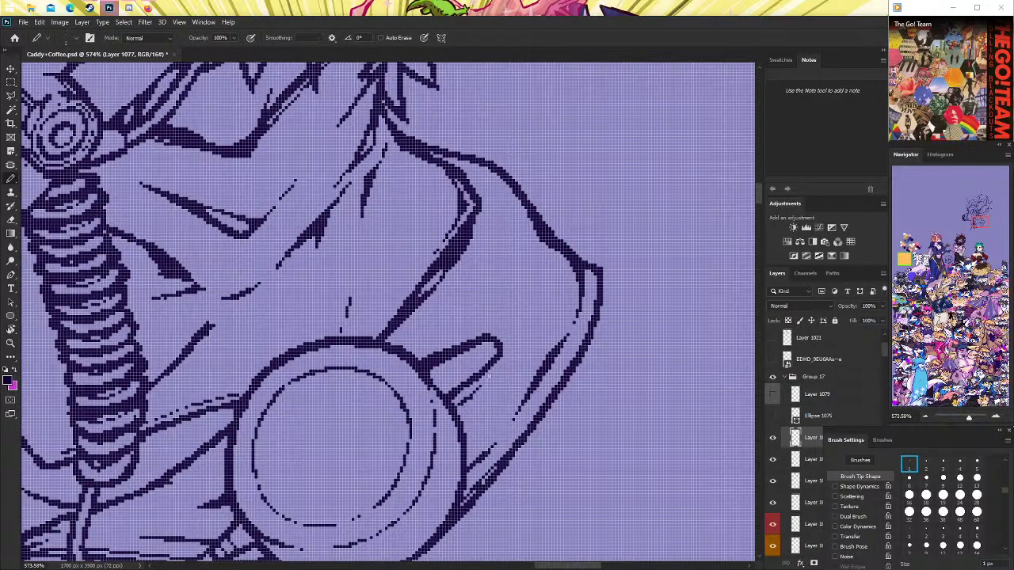
mouse_move(466, 331)
mouse_down()
mouse_move(530, 237)
mouse_move(546, 282)
mouse_move(490, 317)
mouse_move(542, 247)
mouse_move(545, 271)
mouse_move(515, 287)
mouse_up()
key(ctrl+z)
key(ctrl+z)
Trace the shoulder contour beside the ring, then zoom out and back in on the character.
key(ctrl+z)
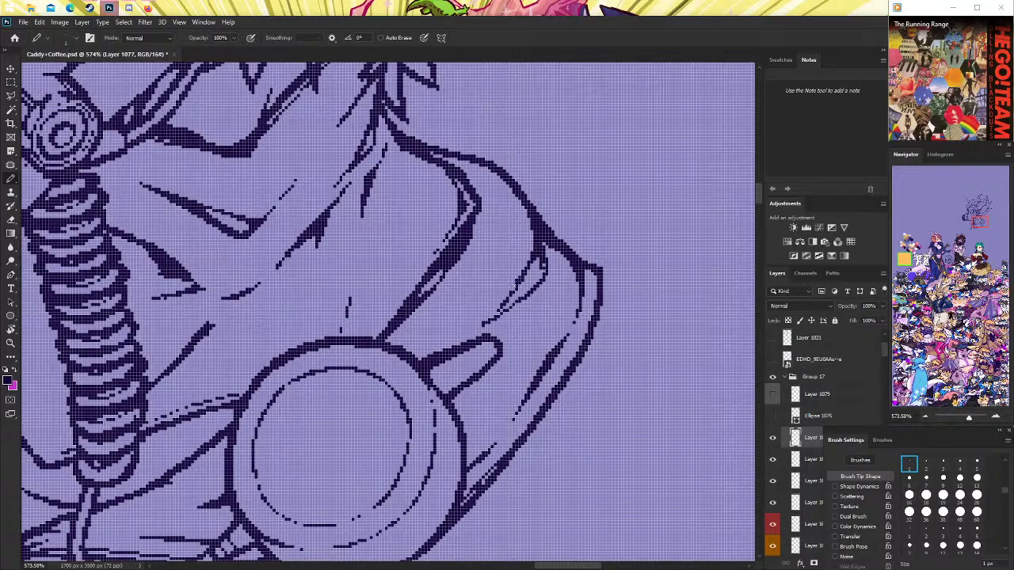
drag(541, 252, 518, 287)
key(ctrl+z)
scroll(493, 315, up, 2)
key(e)
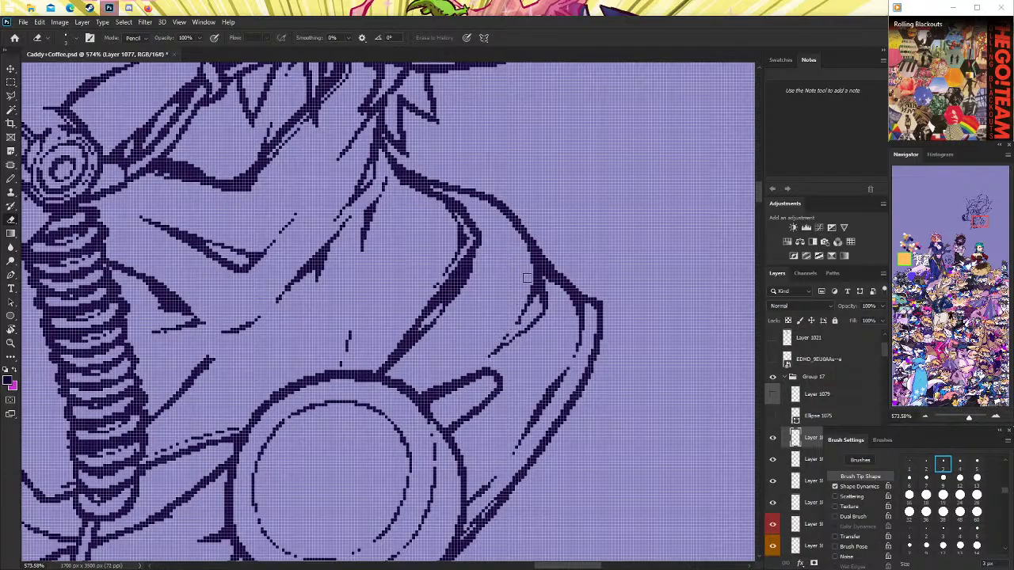
click(12, 343)
mouse_move(438, 269)
mouse_down()
mouse_move(472, 274)
mouse_move(48, 187)
mouse_up()
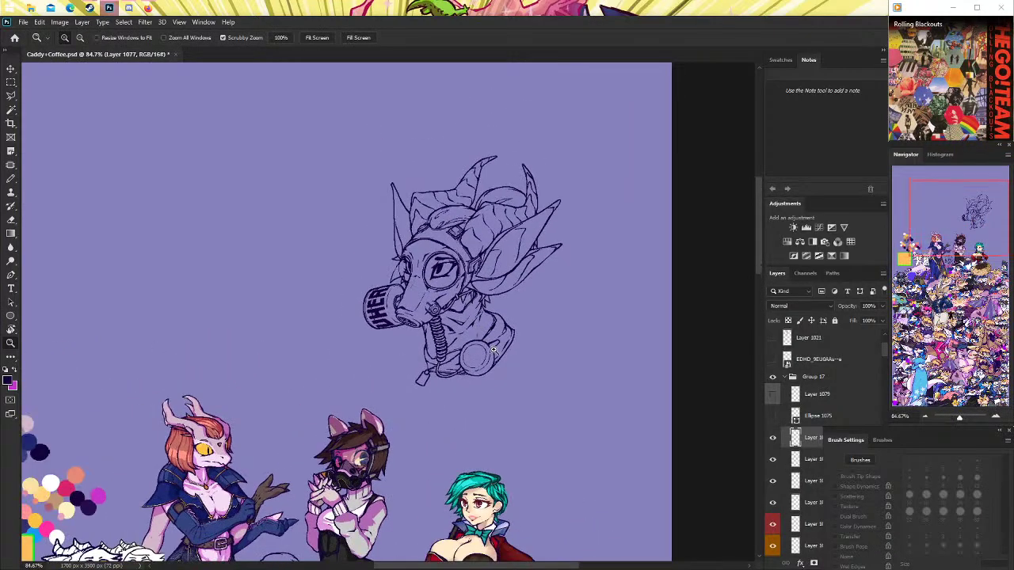
Draw the diagonal shoulder fold line, redrawing it several times until it sits right.
key(b)
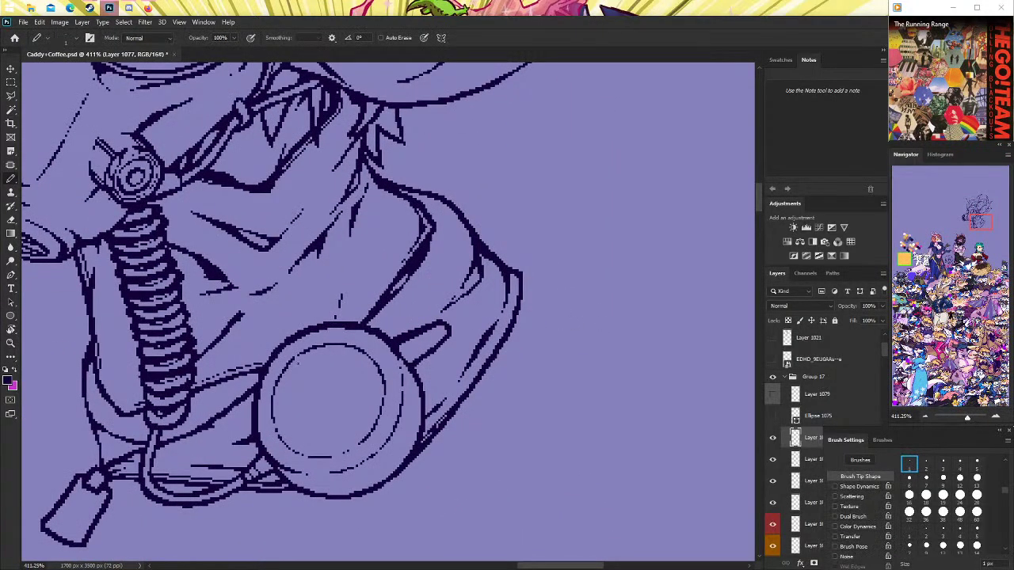
drag(491, 327, 445, 354)
key(ctrl+z)
drag(494, 321, 454, 358)
key(ctrl+z)
drag(492, 324, 453, 359)
key(ctrl+z)
drag(488, 329, 453, 359)
key(ctrl+z)
drag(491, 326, 453, 361)
Try a short stroke on the shoulder outline, then view the drawing at 100%.
drag(503, 314, 480, 332)
key(ctrl+z)
key(e)
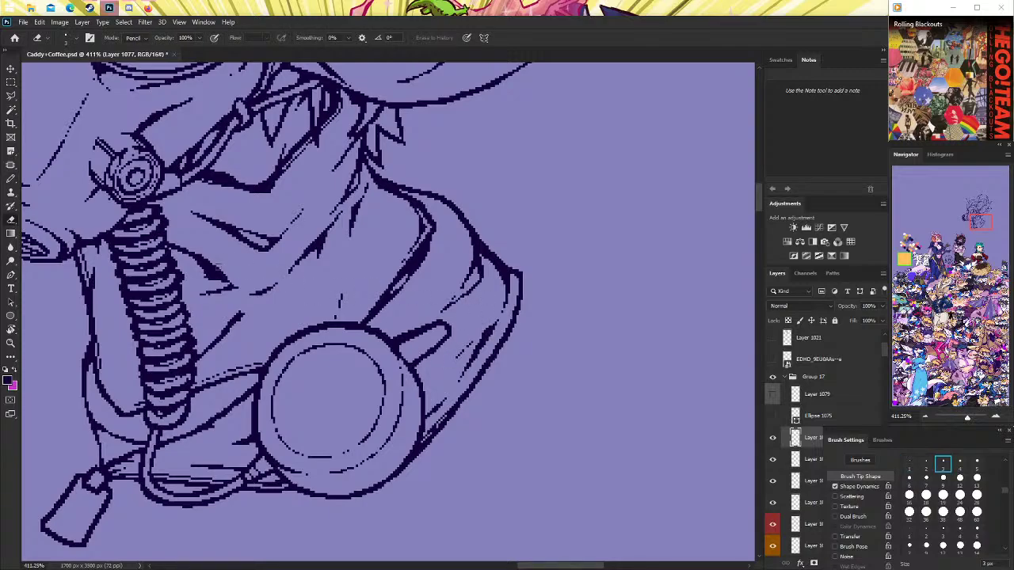
click(10, 180)
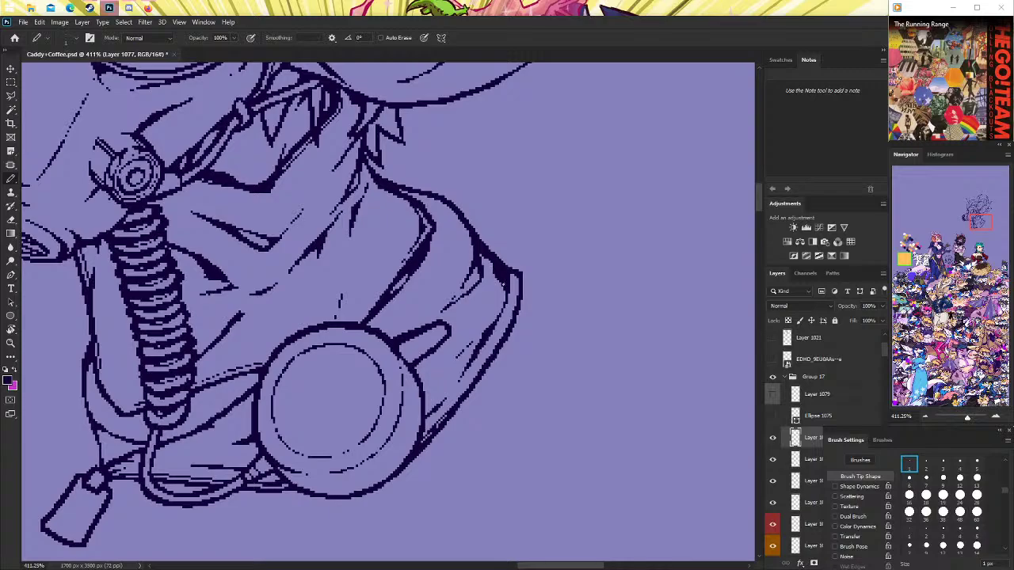
double_click(11, 344)
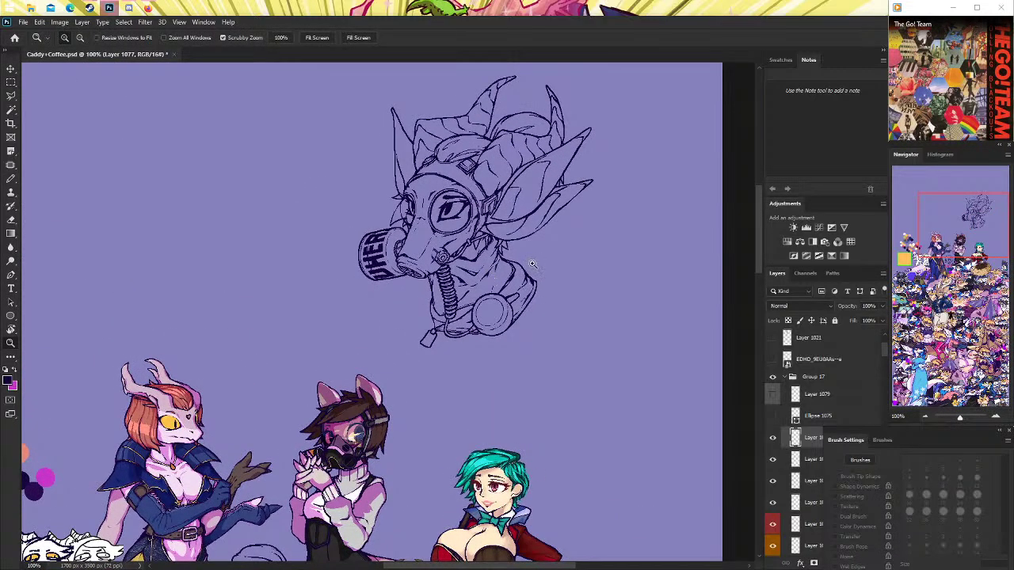
alt+click(532, 264)
click(515, 260)
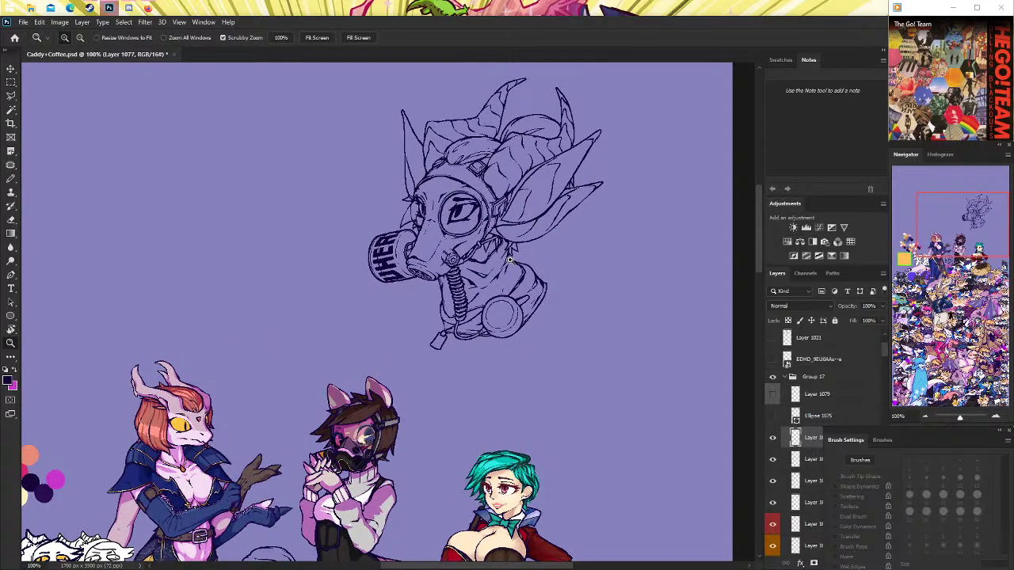
drag(510, 259, 594, 255)
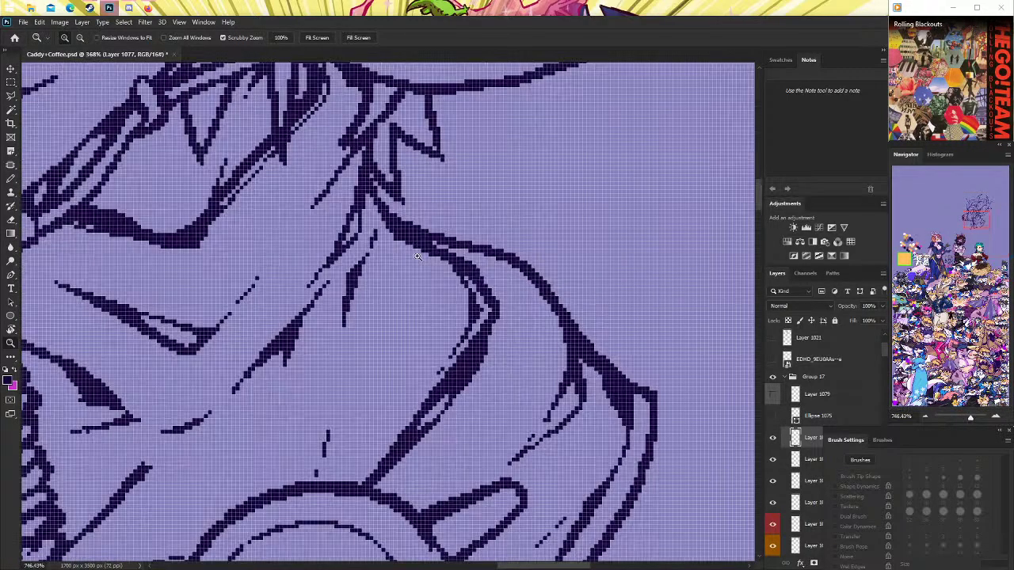
key(e)
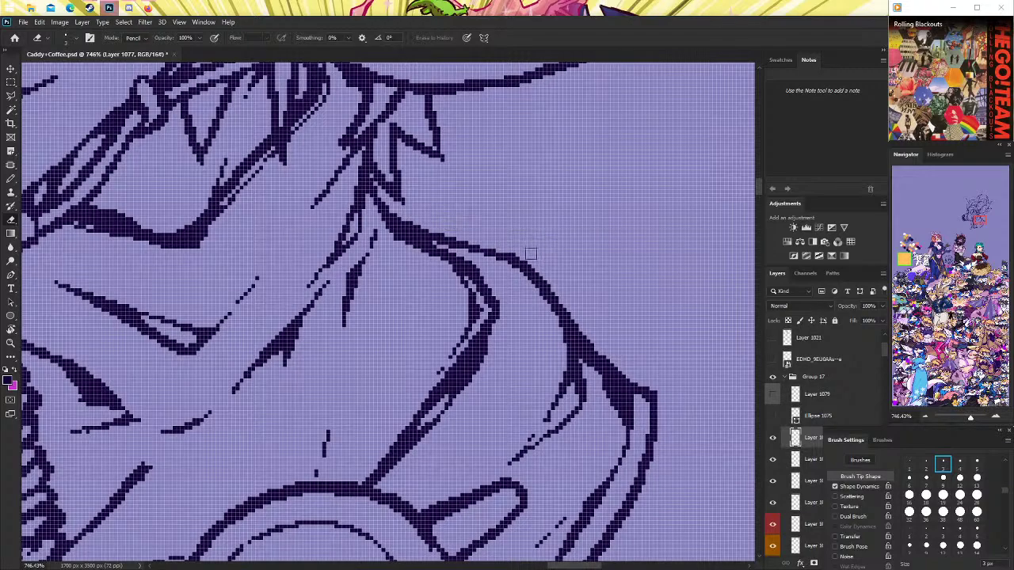
drag(543, 343, 523, 289)
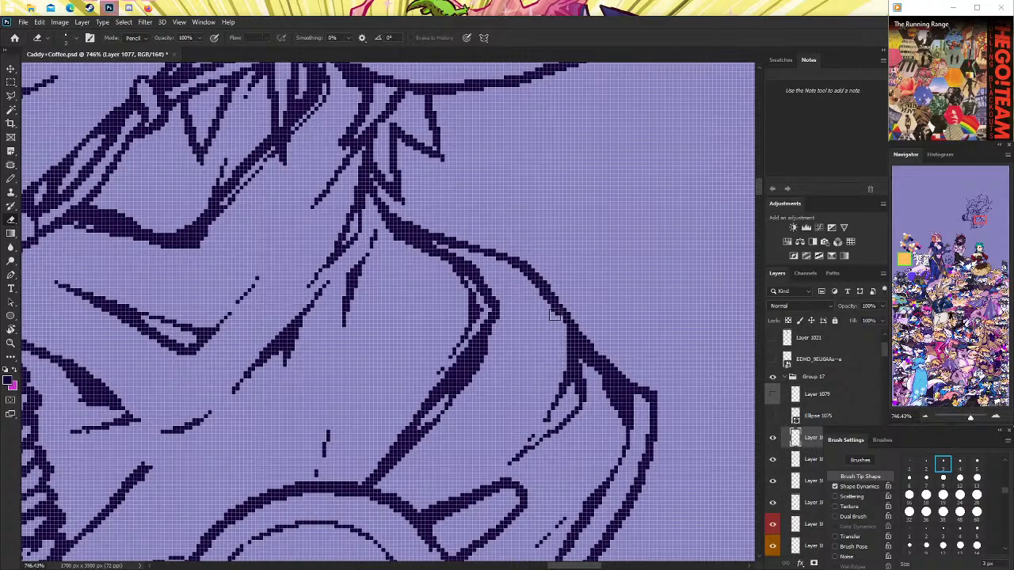
key(ctrl+z)
click(11, 179)
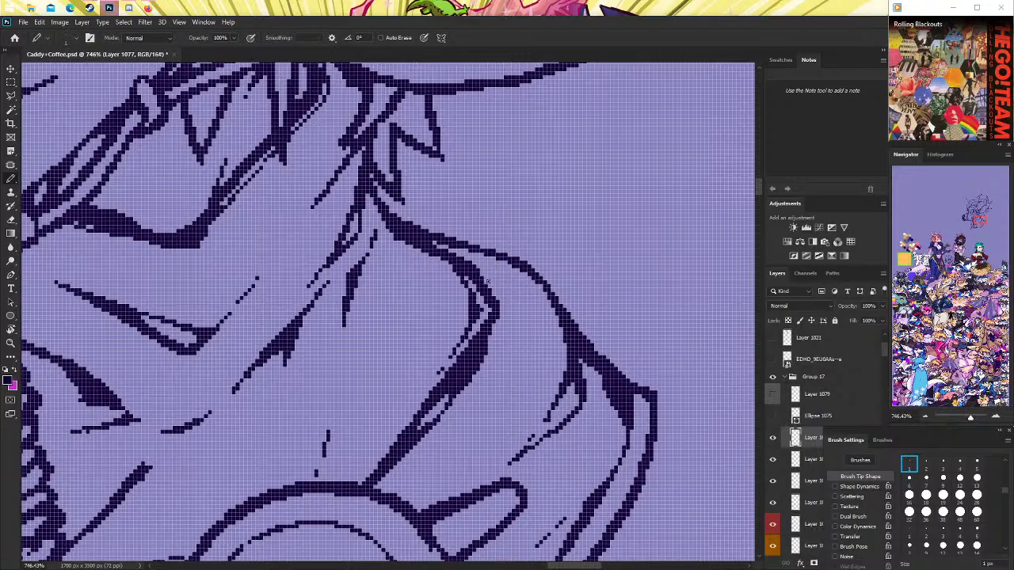
scroll(488, 281, down, 2)
scroll(475, 301, down, 1)
key(z)
Zoom around the hose with the Pencil active and remove a short stray line near it.
scroll(427, 333, down, 3)
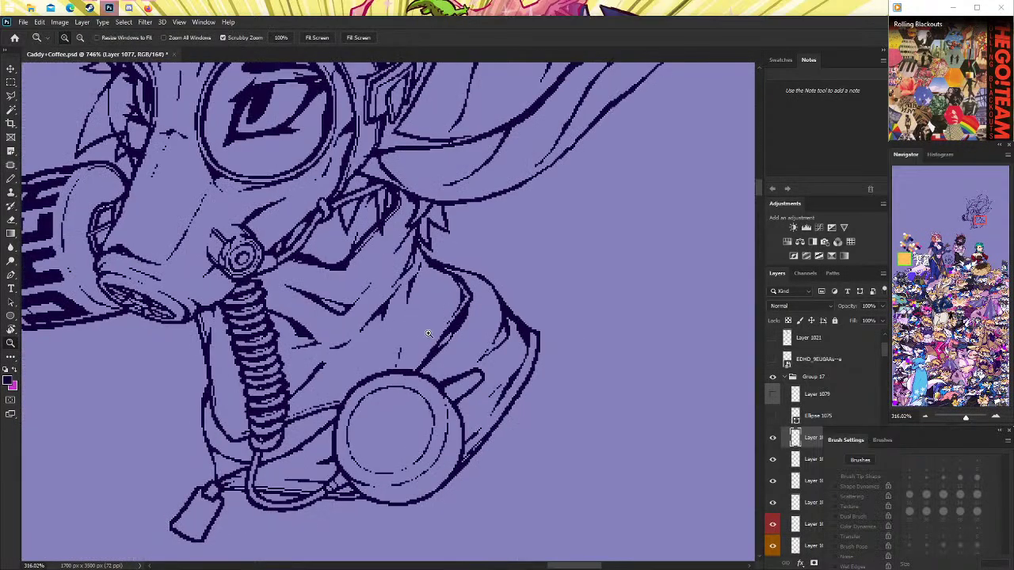
scroll(427, 333, down, 3)
scroll(396, 356, down, 2)
scroll(372, 384, up, 2)
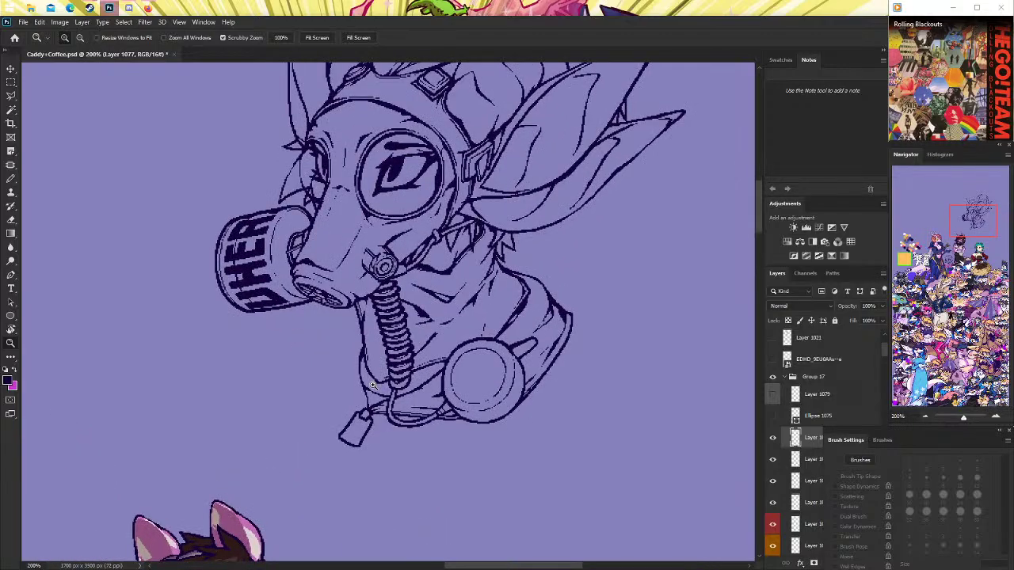
scroll(373, 388, up, 1)
scroll(373, 392, up, 1)
scroll(375, 396, up, 2)
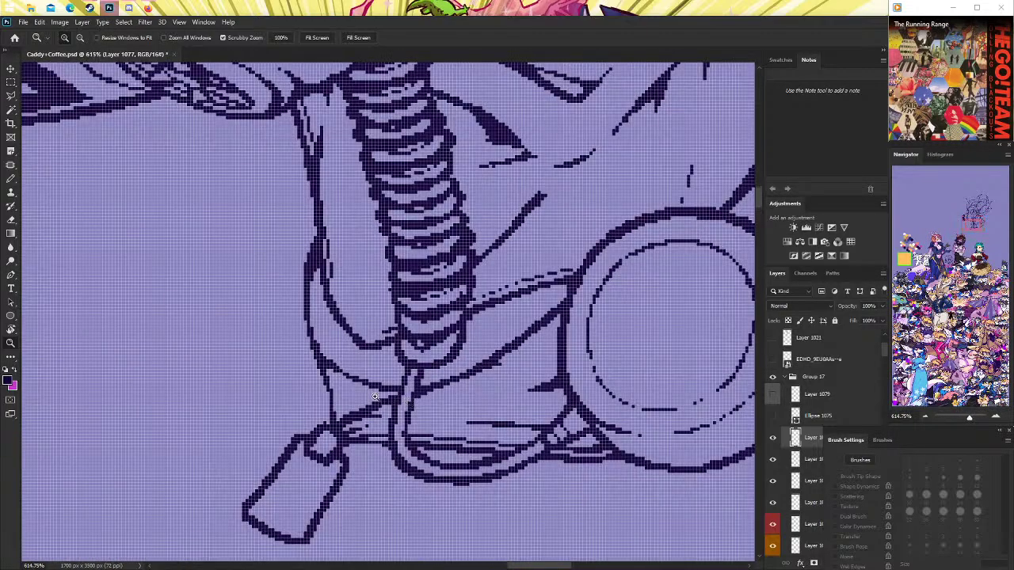
scroll(375, 396, down, 1)
key(b)
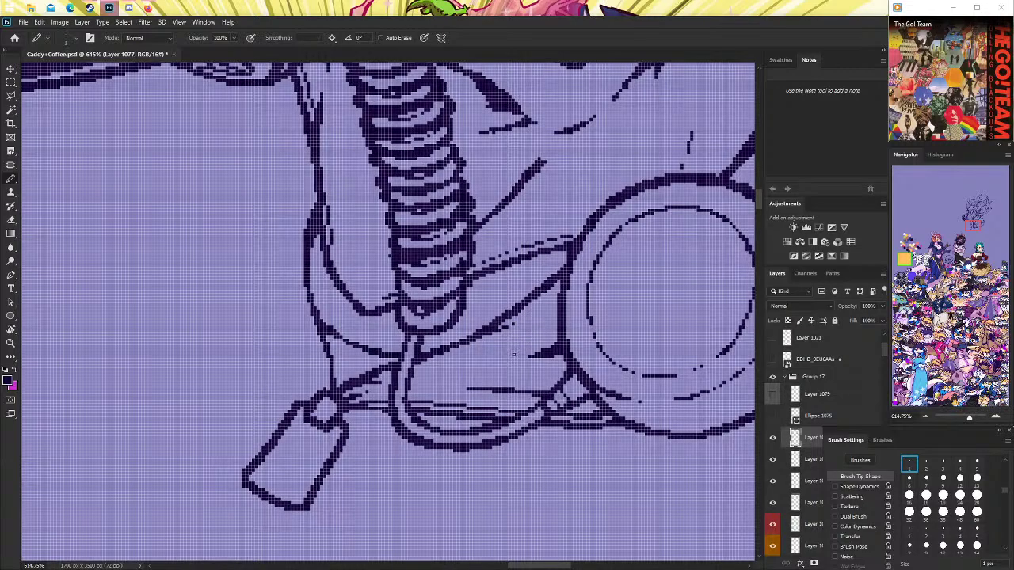
scroll(513, 354, up, 1)
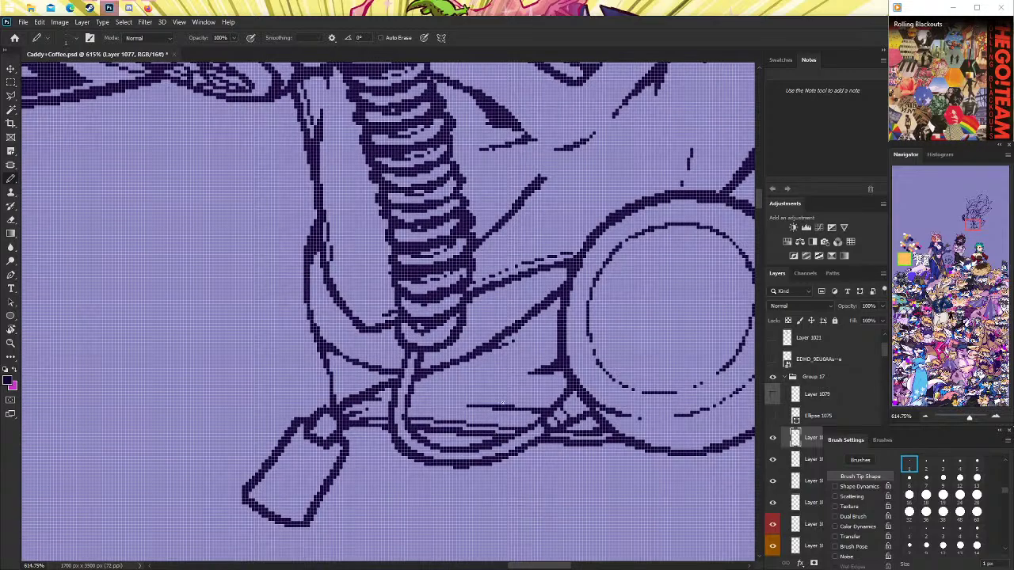
scroll(417, 336, up, 1)
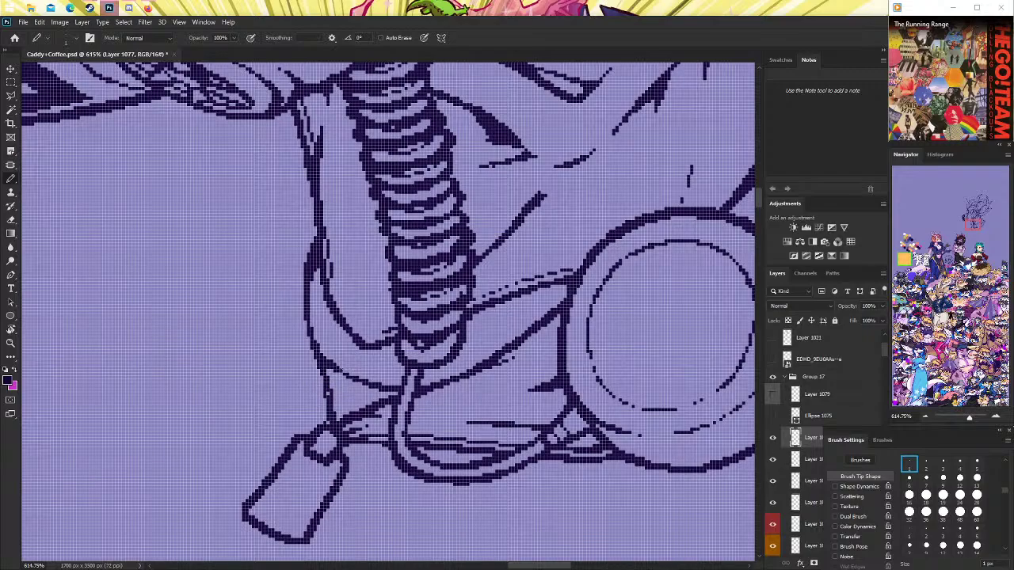
mouse_move(328, 420)
mouse_down()
mouse_move(322, 373)
mouse_move(326, 416)
mouse_up()
Redraw the strap line by the hose loop and fill in the strap's left outline.
drag(300, 307, 305, 333)
drag(299, 294, 300, 314)
scroll(318, 351, up, 1)
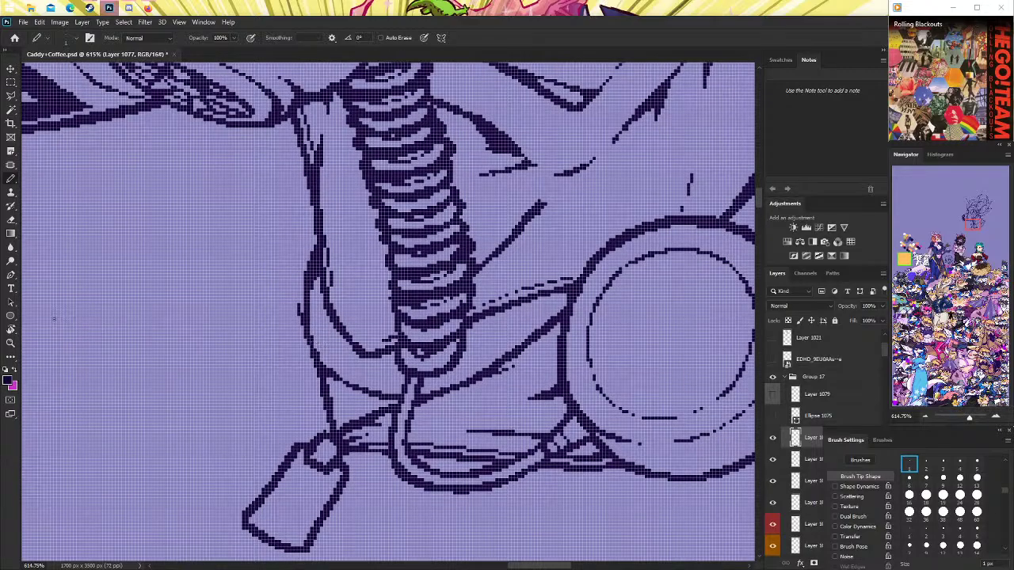
click(14, 345)
drag(317, 412, 372, 409)
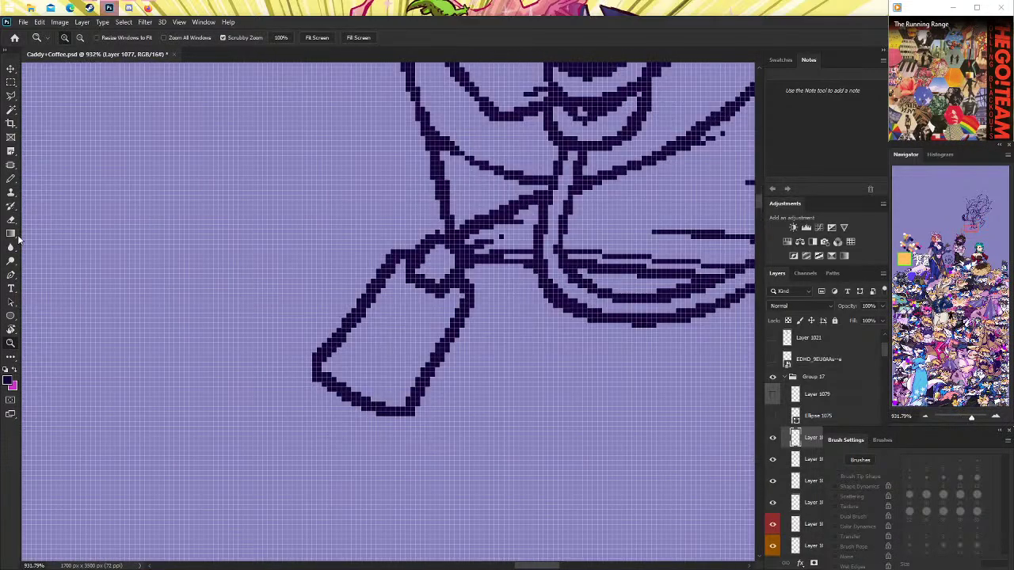
click(15, 221)
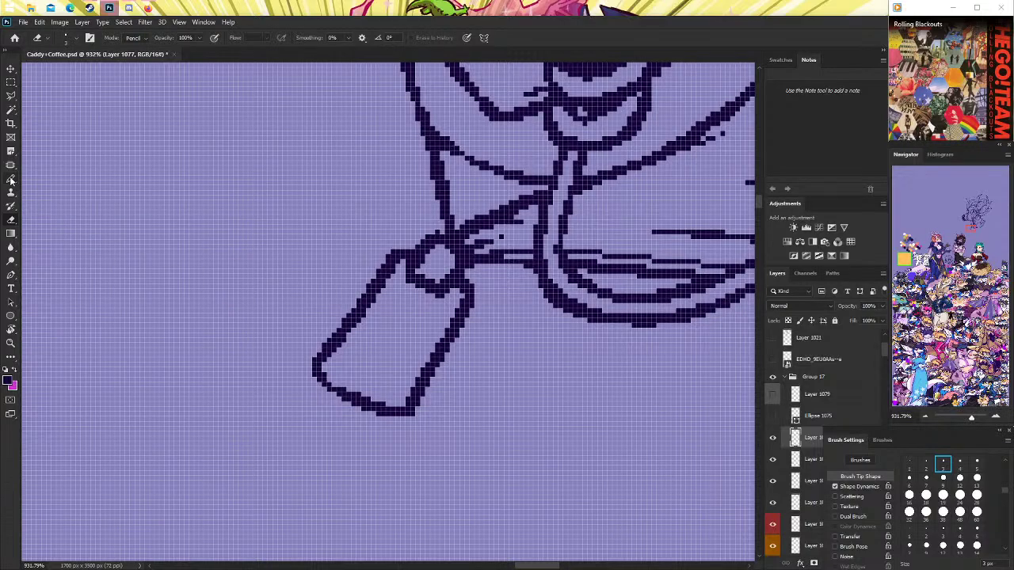
Draw an inner line along the tag's lower edge with the 1 px Pencil and erase its left end.
key(b)
mouse_move(342, 364)
mouse_down()
mouse_move(403, 369)
mouse_move(352, 373)
mouse_move(389, 389)
mouse_up()
key(ctrl+z)
key(ctrl+z)
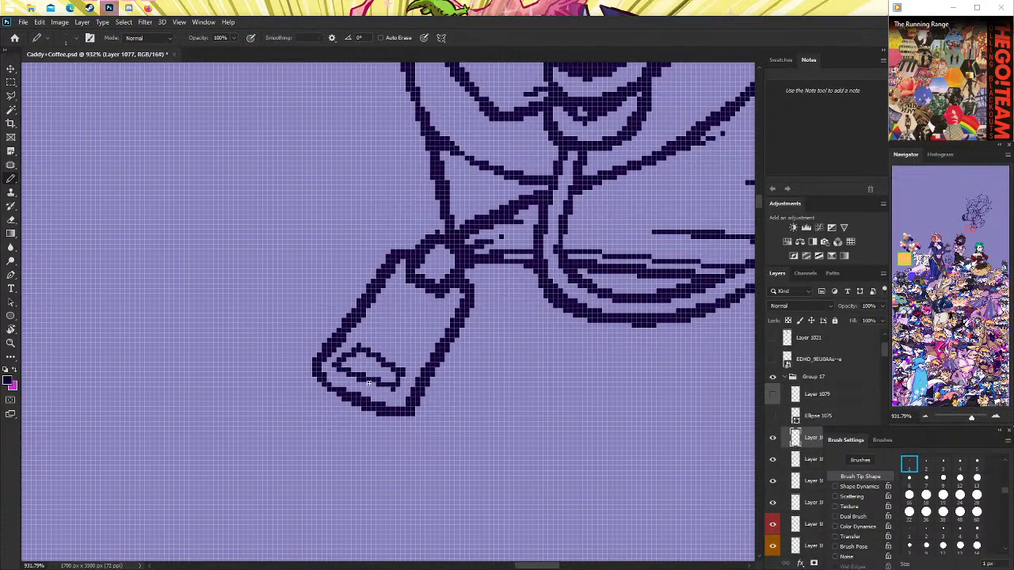
click(15, 220)
drag(335, 365, 351, 343)
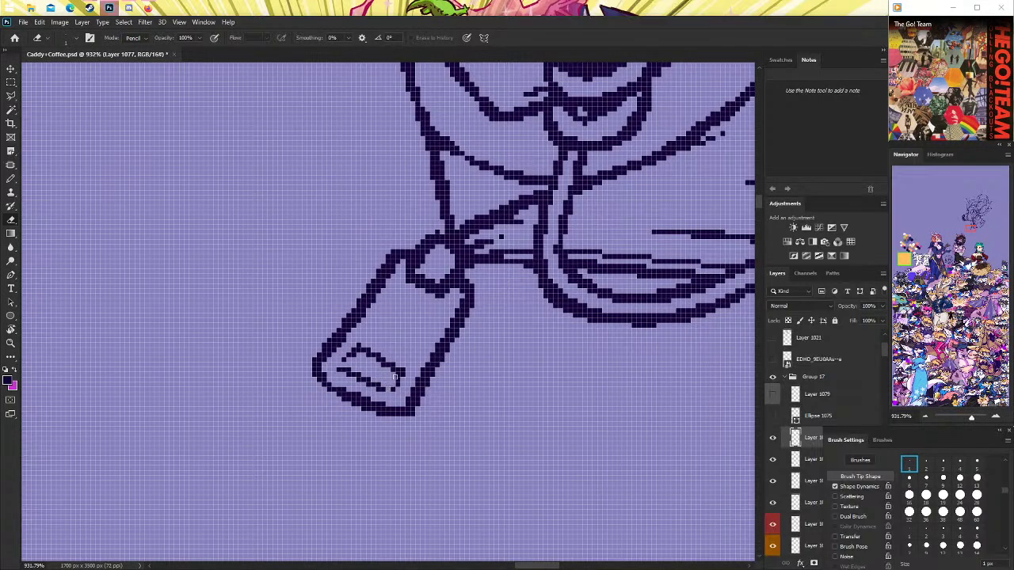
click(12, 180)
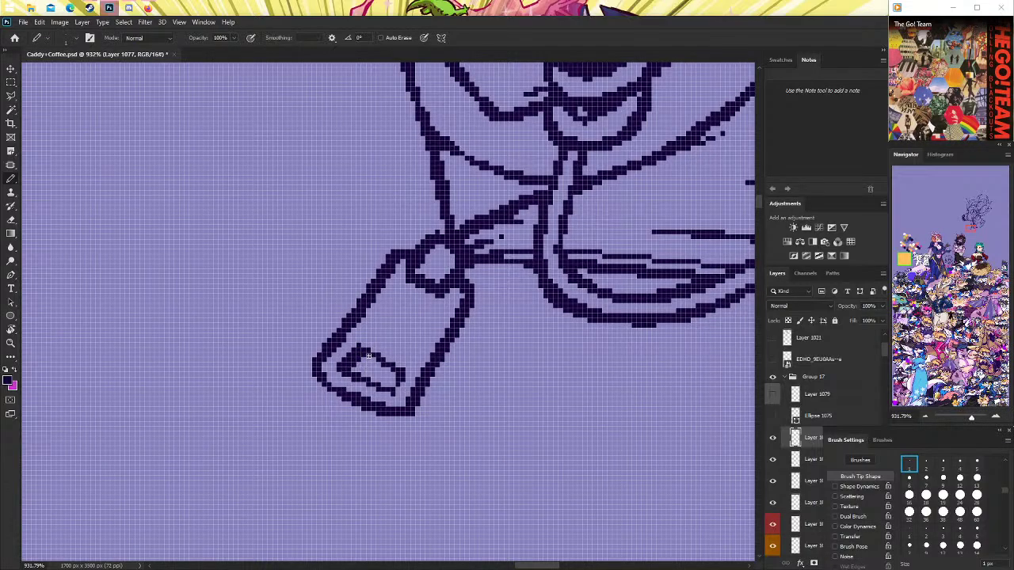
Draw a small U-shaped mark inside the tag, retrying the strokes with undo.
scroll(388, 317, up, 1)
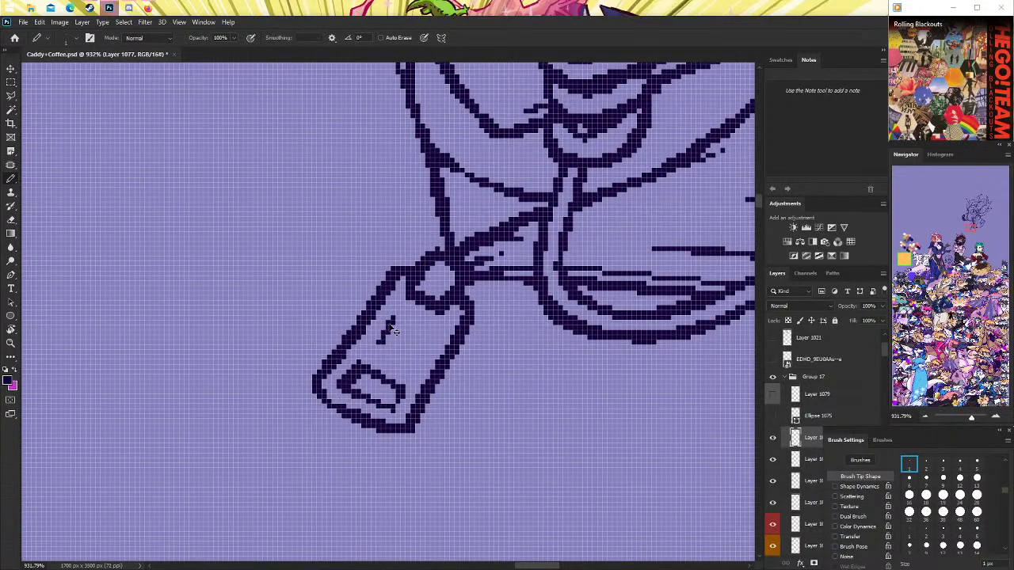
drag(402, 301, 384, 332)
key(ctrl+z)
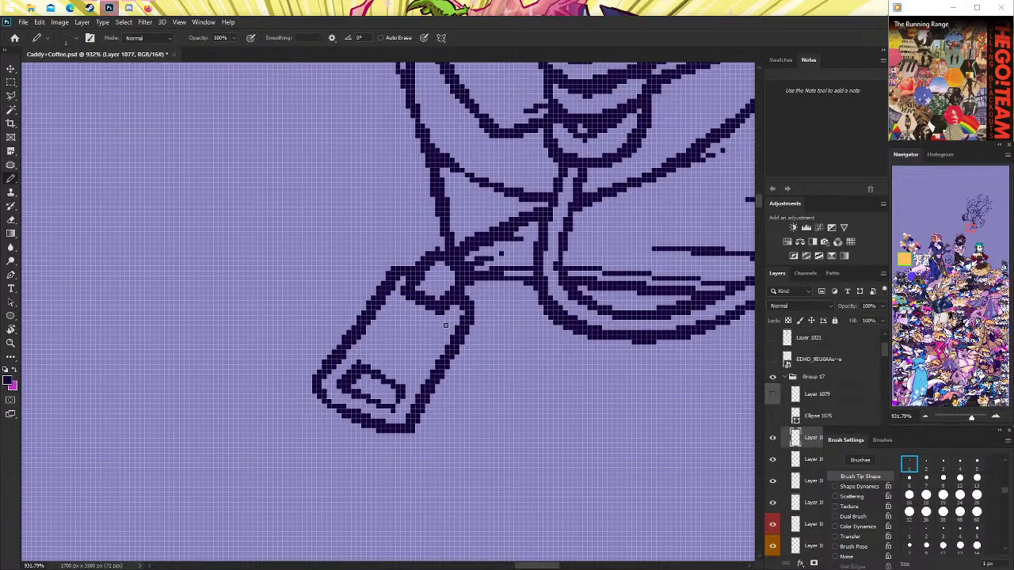
drag(445, 325, 414, 363)
key(ctrl+z)
click(378, 344)
drag(379, 344, 389, 325)
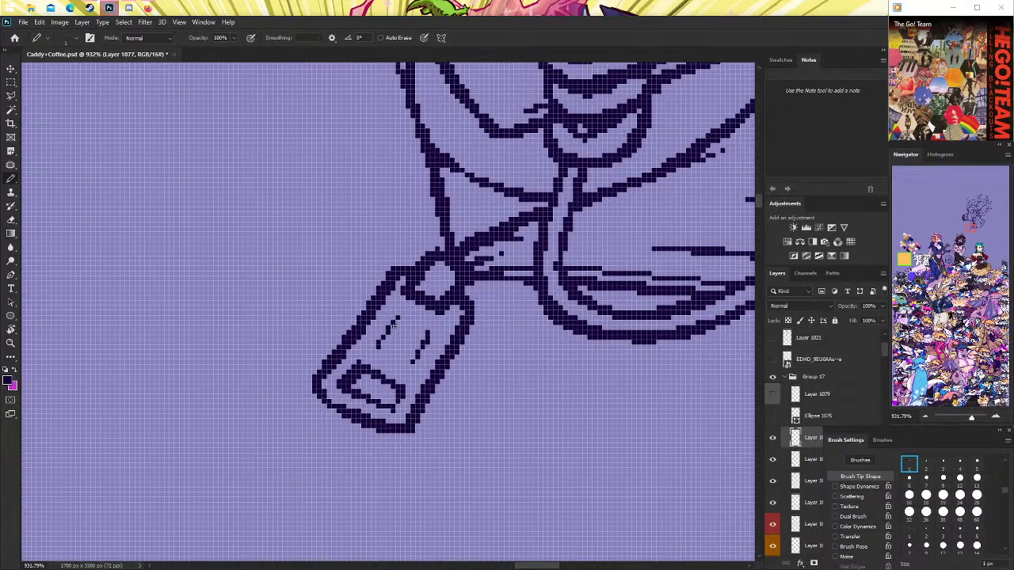
mouse_move(386, 336)
mouse_down()
mouse_move(416, 363)
mouse_move(408, 365)
mouse_up()
key(ctrl+z)
click(11, 343)
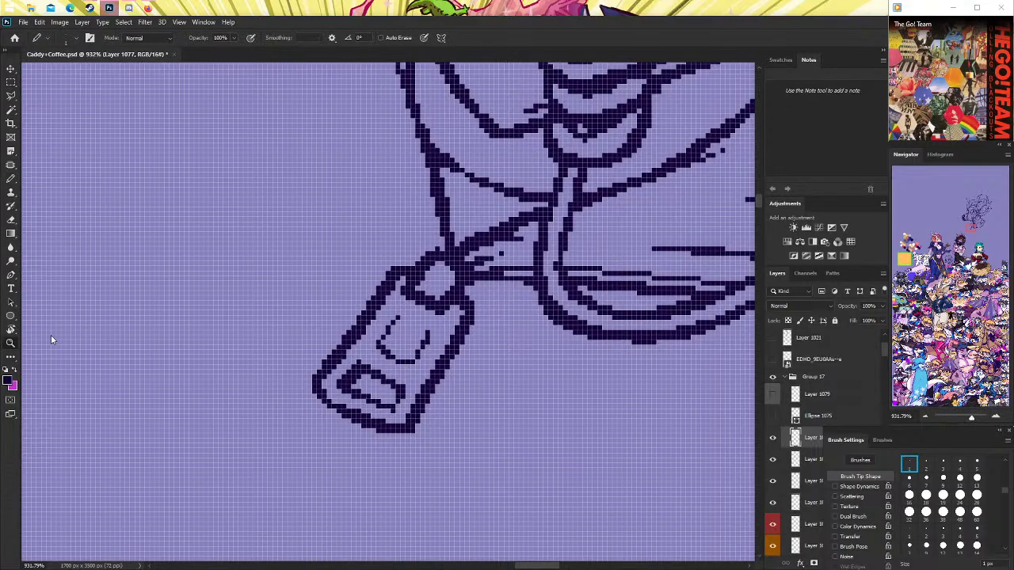
scroll(496, 269, down, 3)
scroll(496, 269, down, 3)
scroll(496, 268, down, 2)
scroll(495, 269, up, 3)
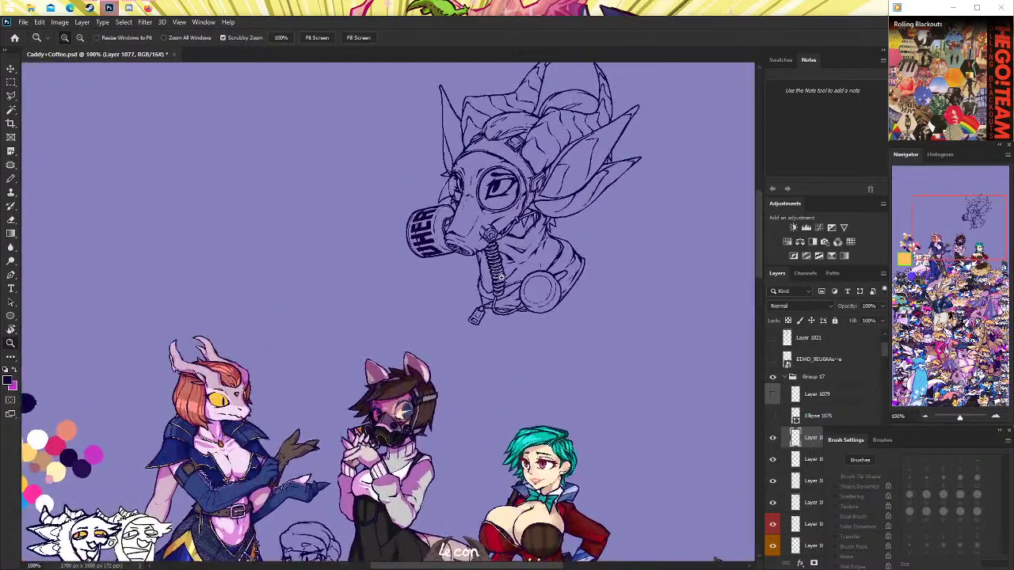
scroll(496, 268, up, 3)
scroll(496, 269, up, 1)
scroll(496, 268, up, 1)
click(11, 179)
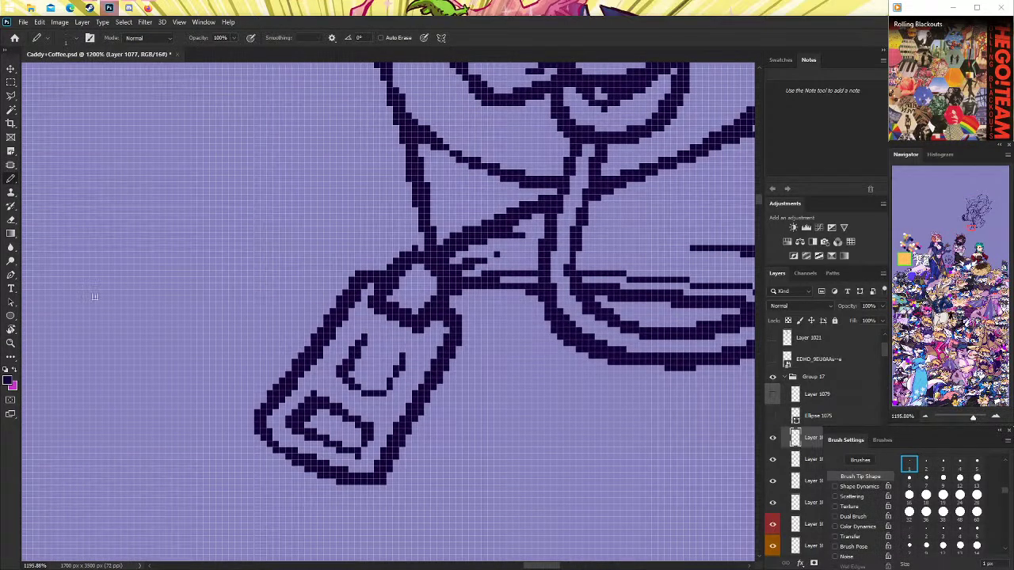
click(11, 343)
scroll(361, 317, down, 9)
scroll(468, 291, up, 1)
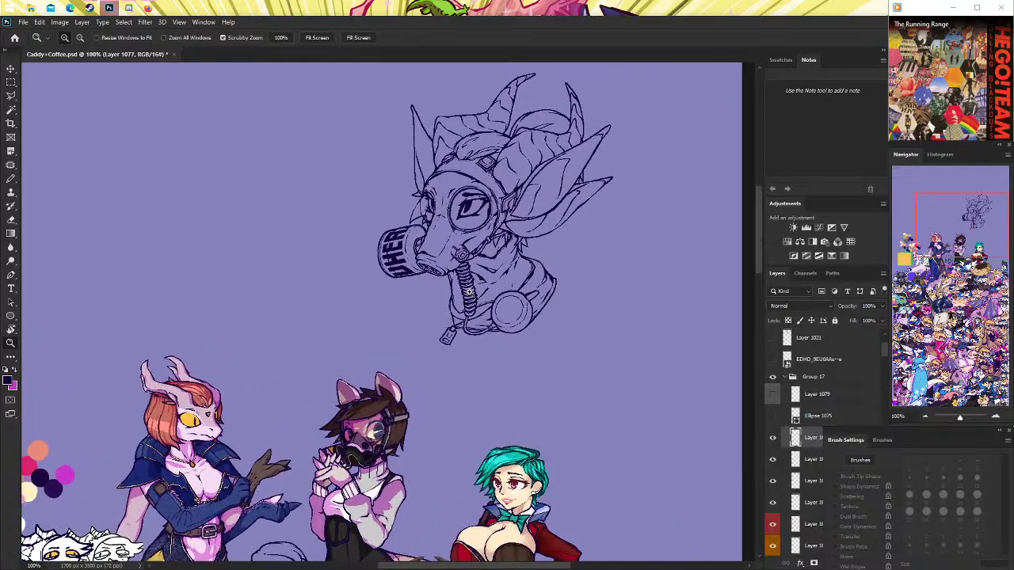
mouse_move(468, 292)
mouse_down()
mouse_move(414, 381)
mouse_move(437, 331)
mouse_up()
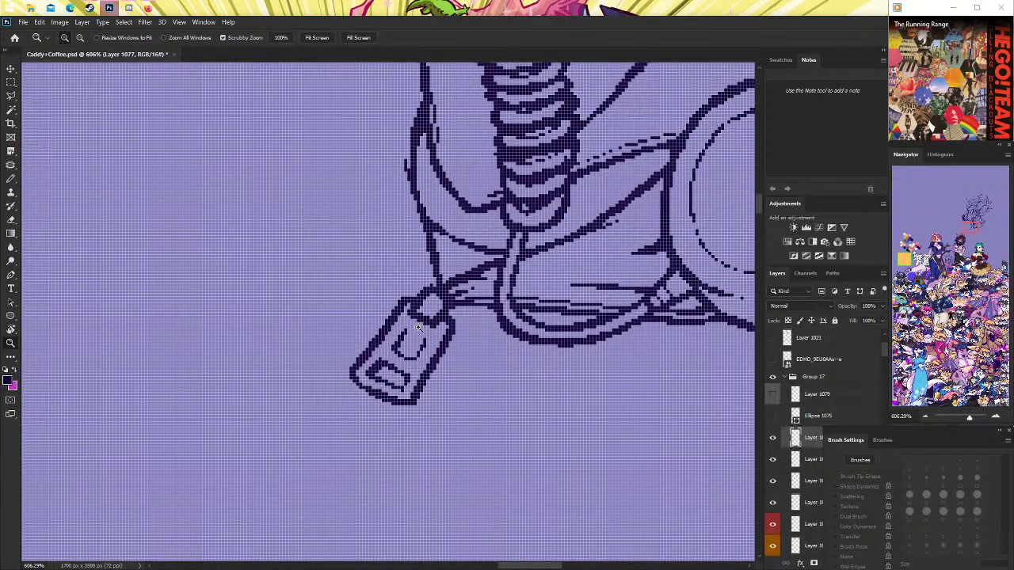
scroll(339, 340, down, 5)
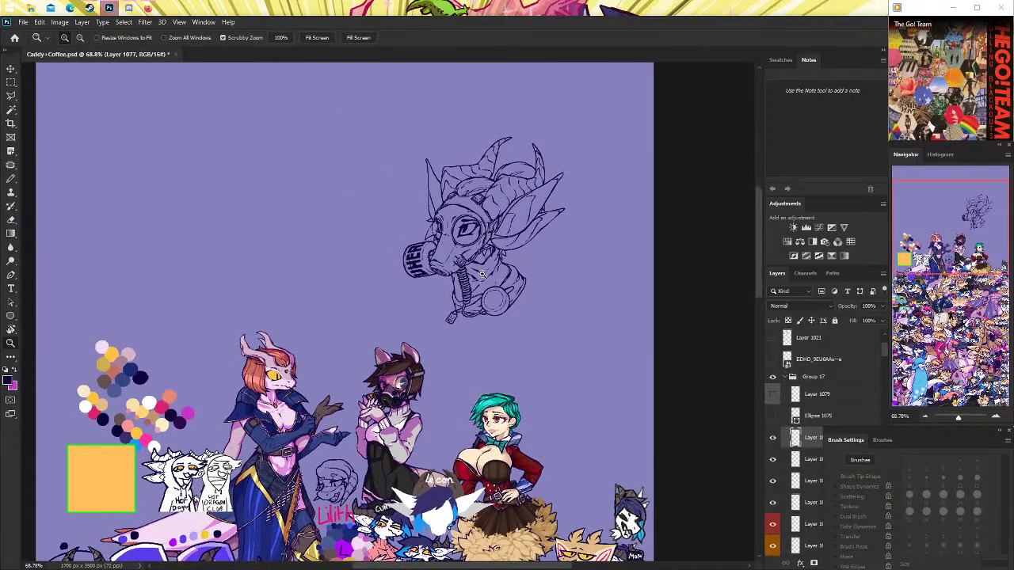
click(480, 274)
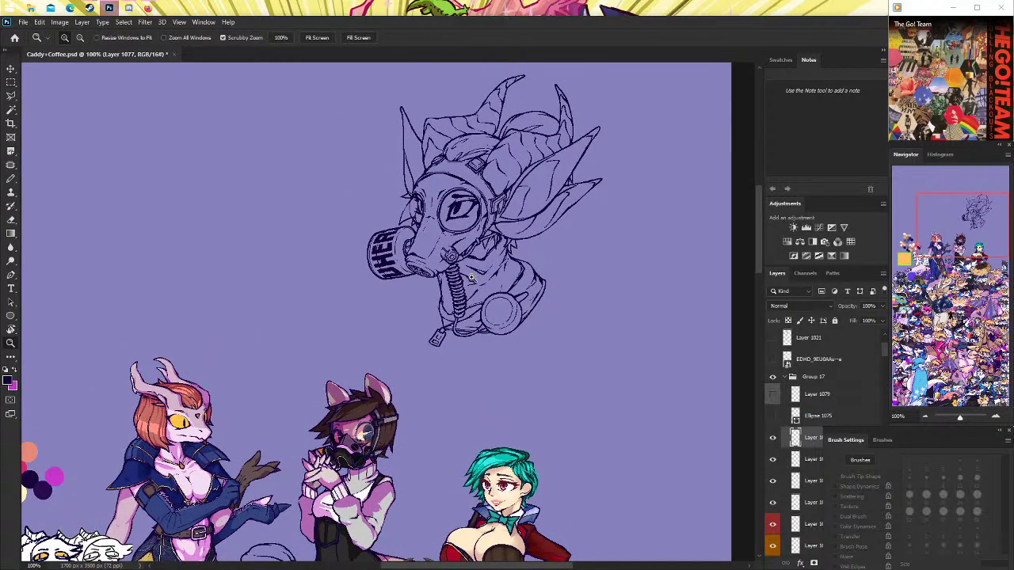
scroll(471, 279, up, 3)
scroll(471, 279, up, 3)
key(b)
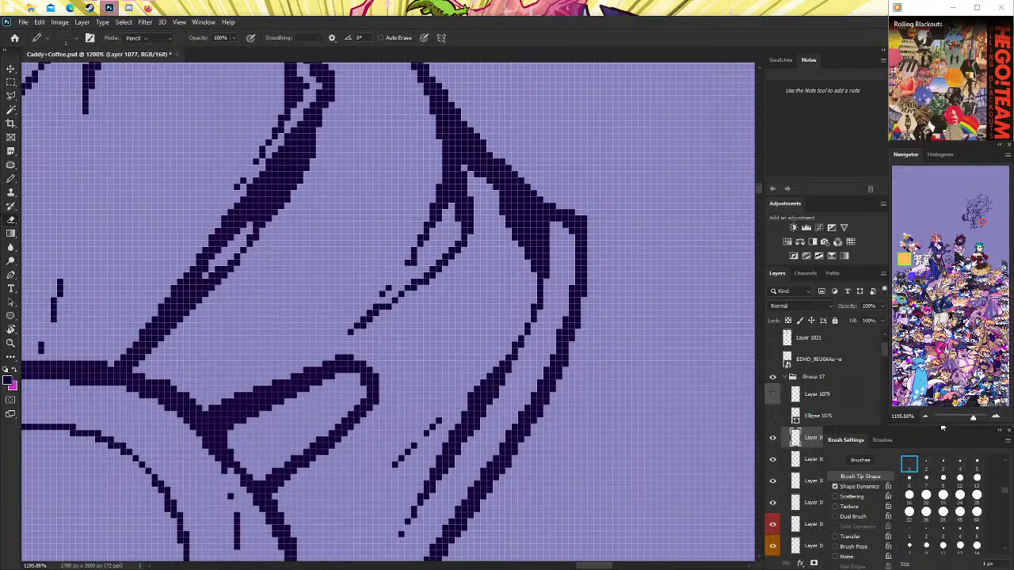
Thin the inner right contour line by erasing pixels, including its upper corner.
key(e)
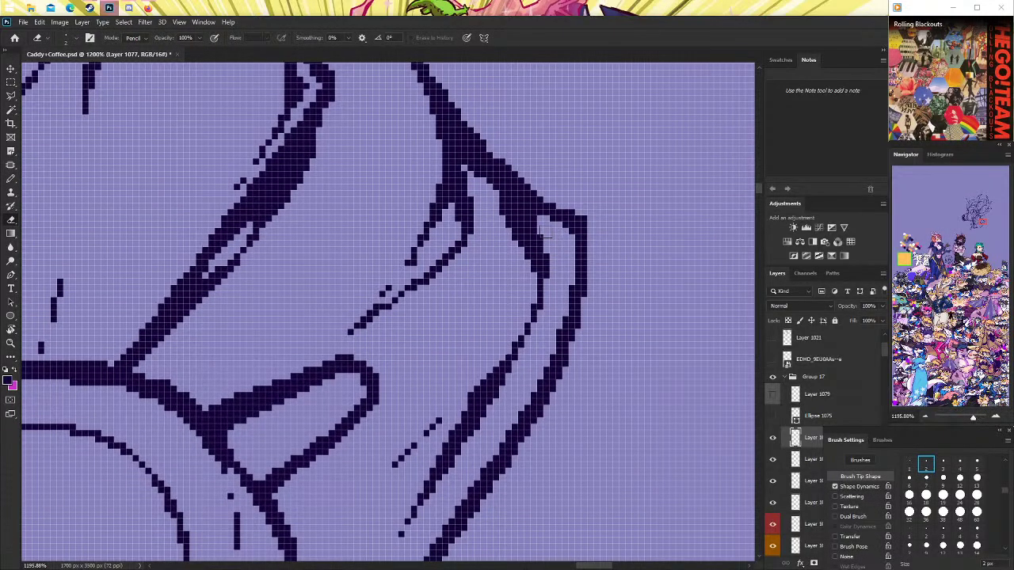
click(542, 212)
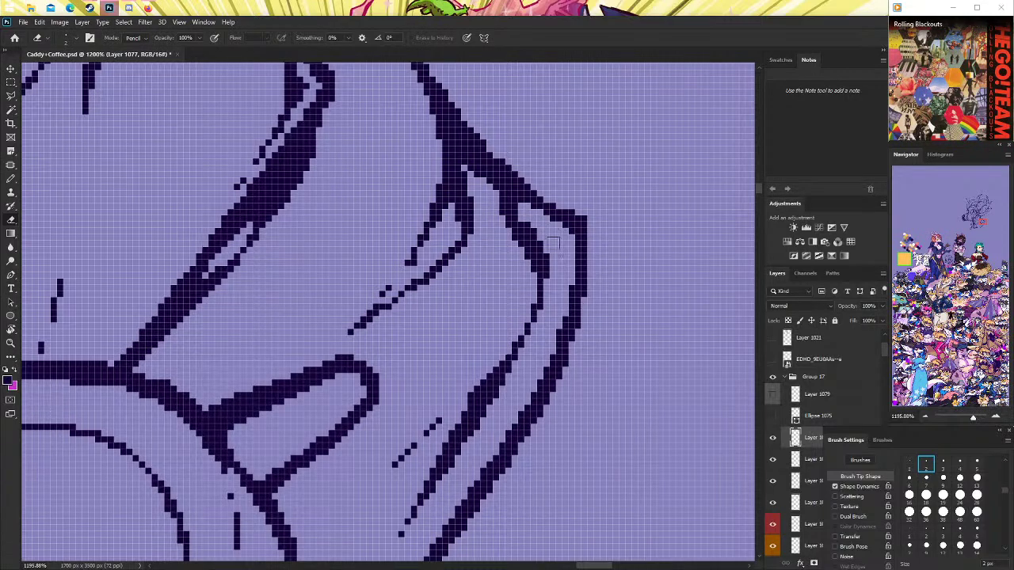
key(ctrl+z)
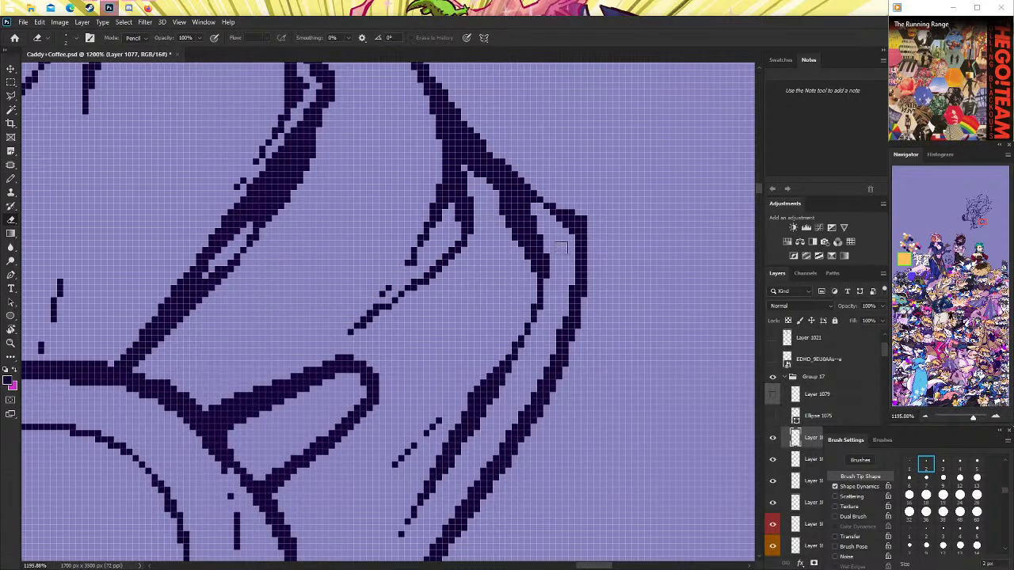
drag(549, 255, 552, 283)
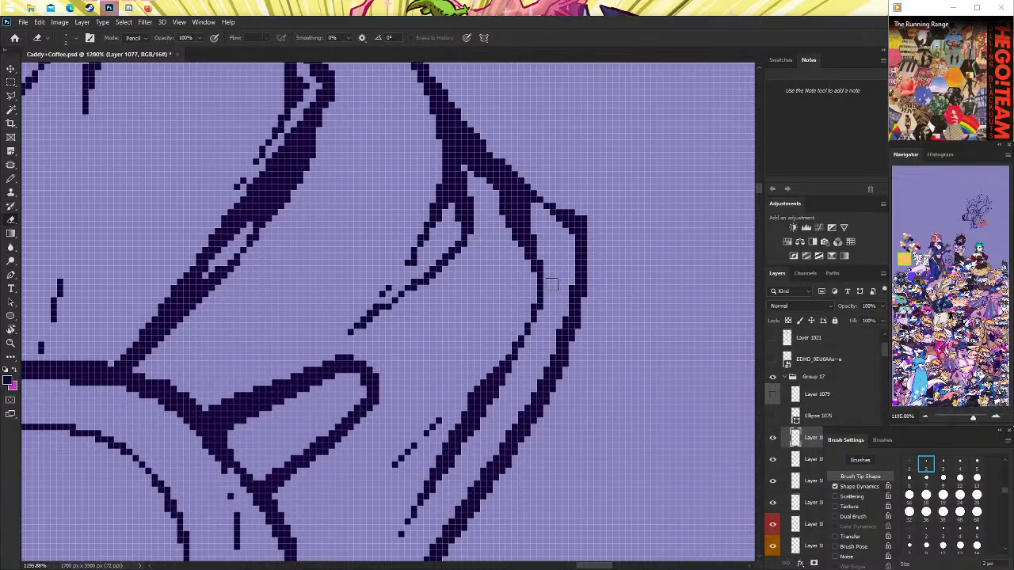
click(534, 215)
Draw a short parallel line inside the right contour, retrying the strokes with undo.
click(11, 178)
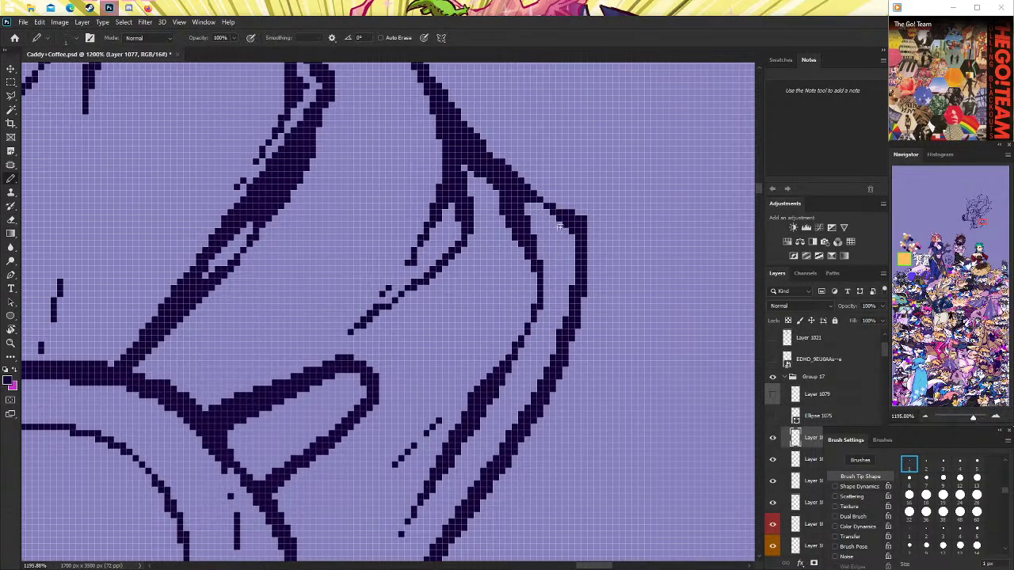
drag(559, 227, 565, 267)
key(ctrl+z)
drag(564, 228, 567, 266)
mouse_move(567, 277)
mouse_down()
mouse_move(560, 319)
mouse_move(507, 424)
mouse_up()
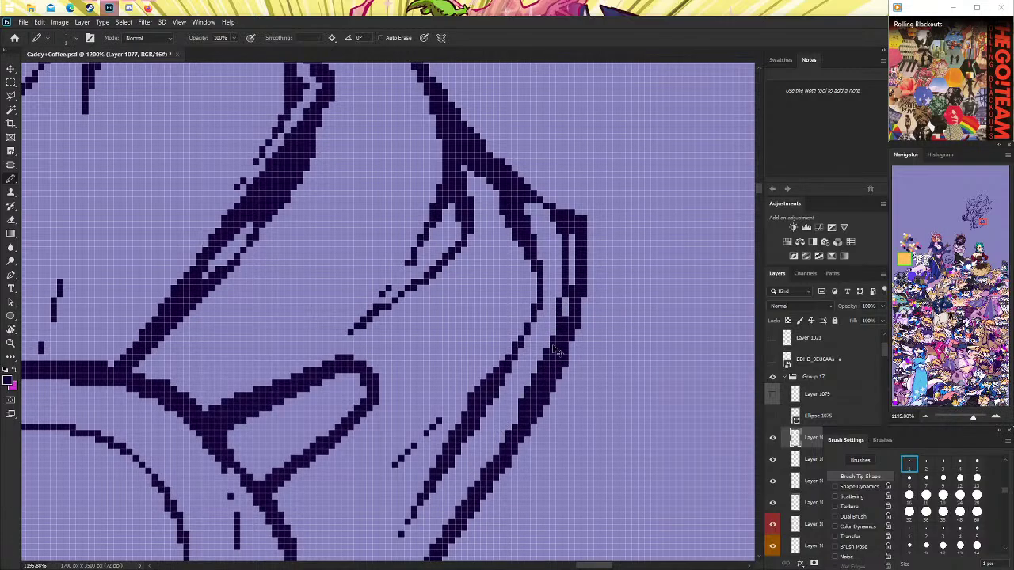
key(ctrl+z)
Erase stray pixels at the contour's lower end with a 1 px eraser and fill the lower gap.
click(10, 221)
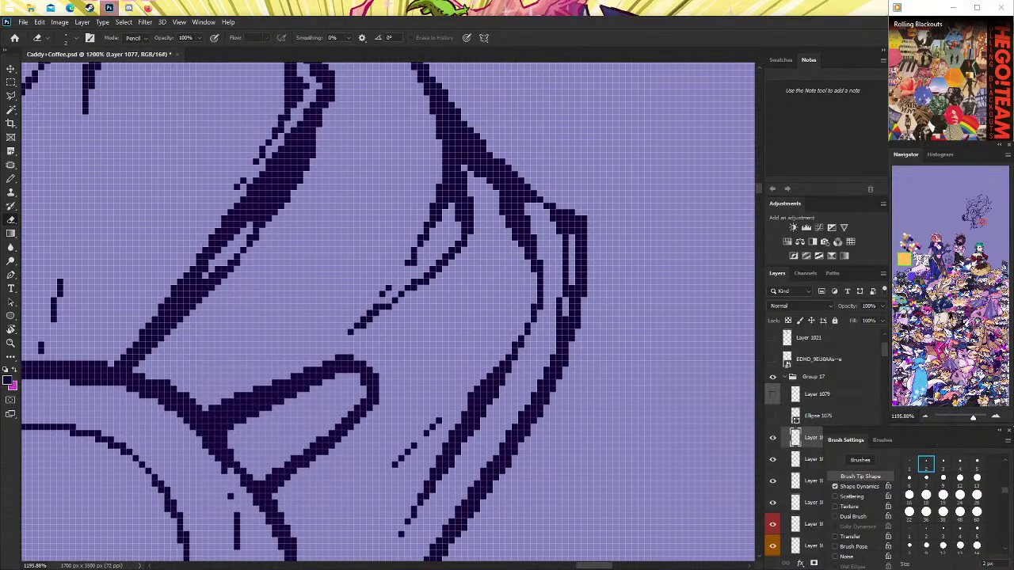
click(909, 464)
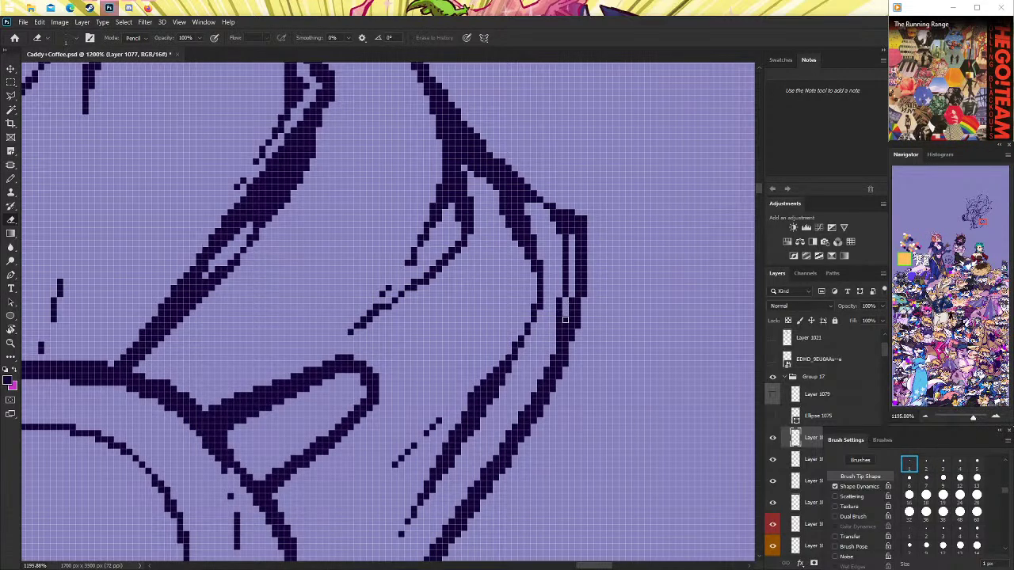
click(559, 347)
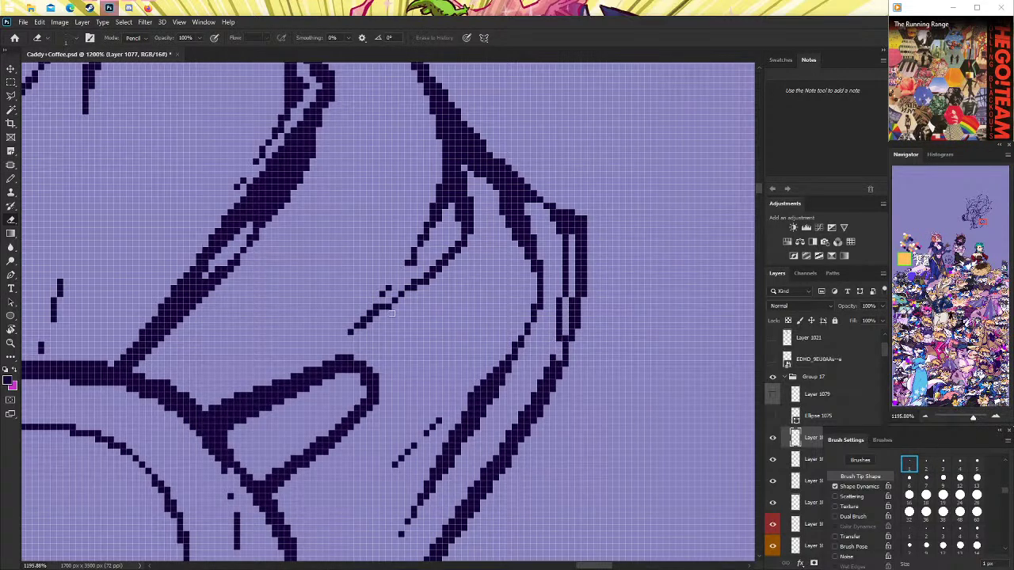
click(10, 180)
mouse_move(552, 342)
mouse_down()
mouse_move(556, 363)
mouse_move(564, 334)
mouse_move(503, 235)
mouse_up()
Zoom in on the shoulder-contour joint, erase stray dark pixels, fill missing pixels, then zoom back out.
key(z)
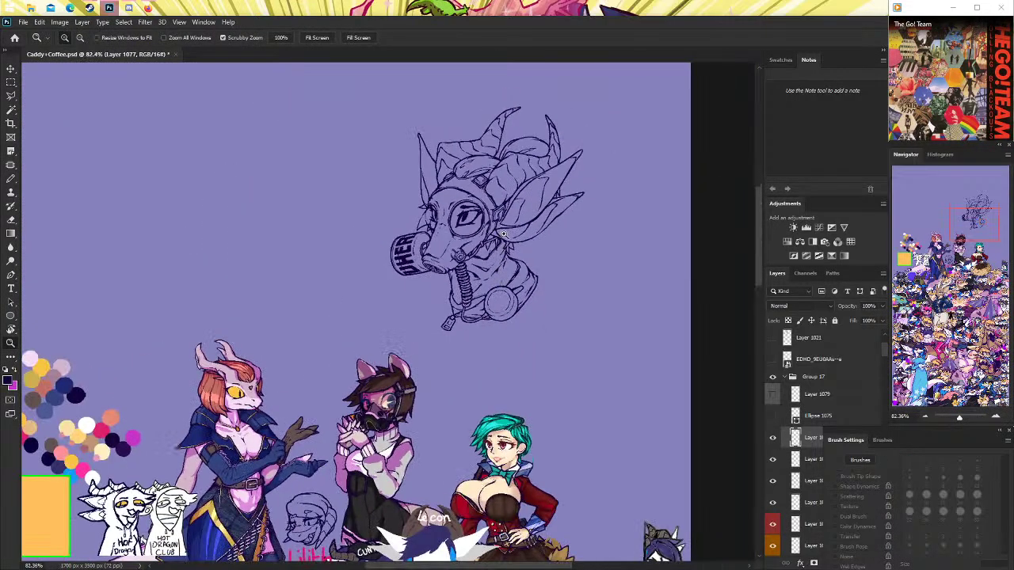
click(502, 234)
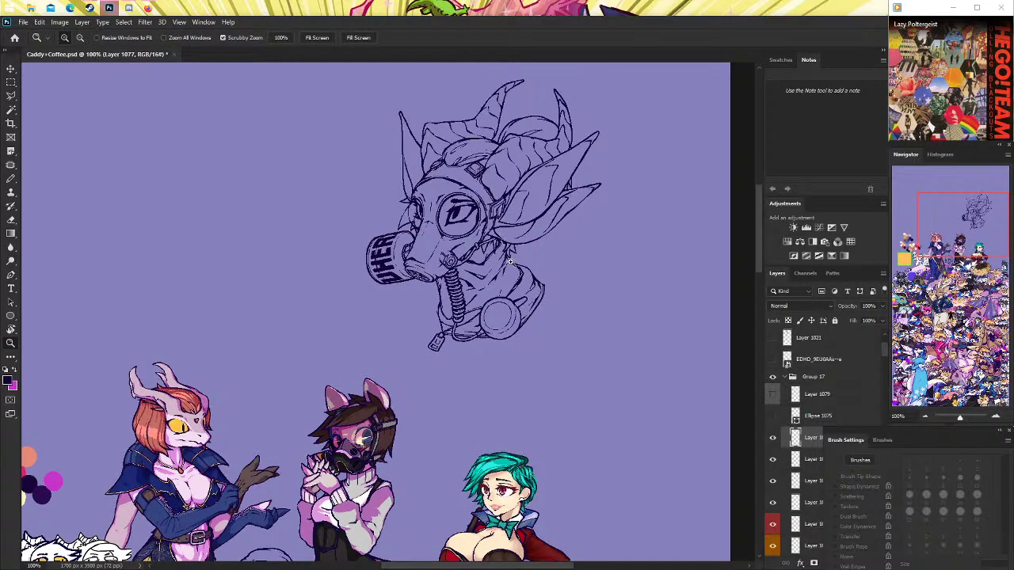
drag(507, 261, 519, 265)
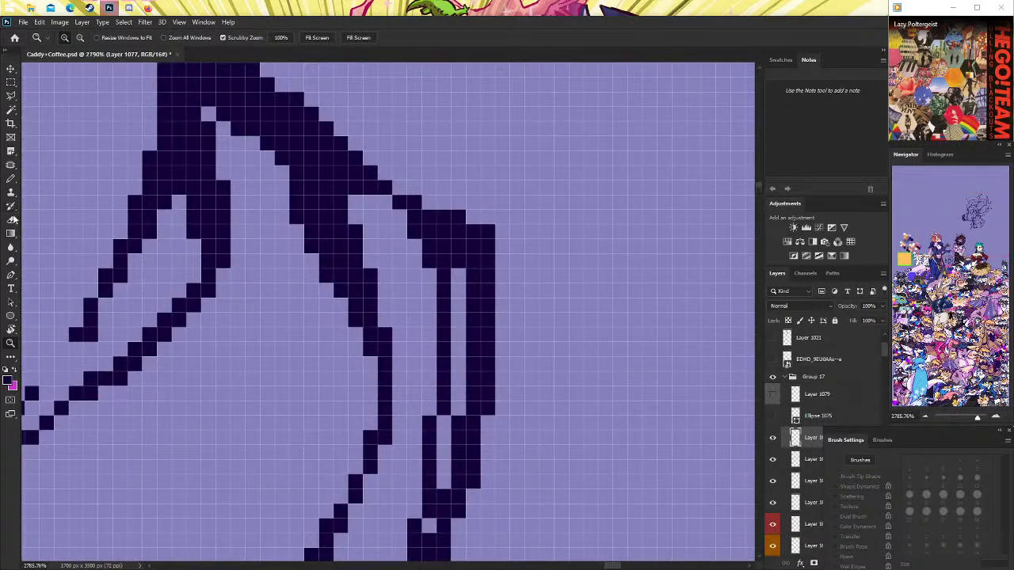
key(e)
mouse_move(444, 261)
mouse_down()
mouse_move(430, 243)
mouse_move(429, 203)
mouse_up()
click(11, 179)
click(398, 188)
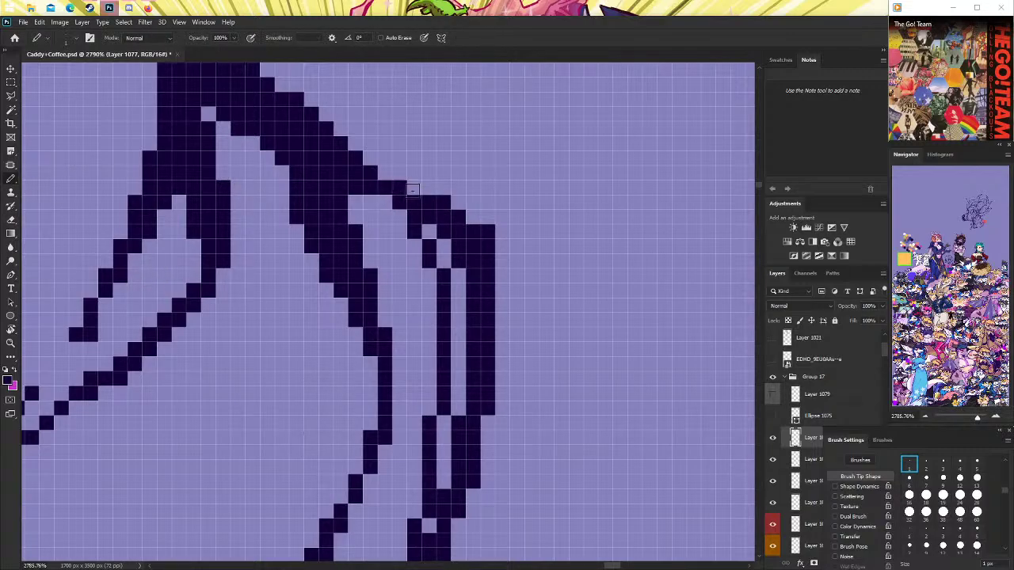
key(z)
drag(547, 262, 410, 248)
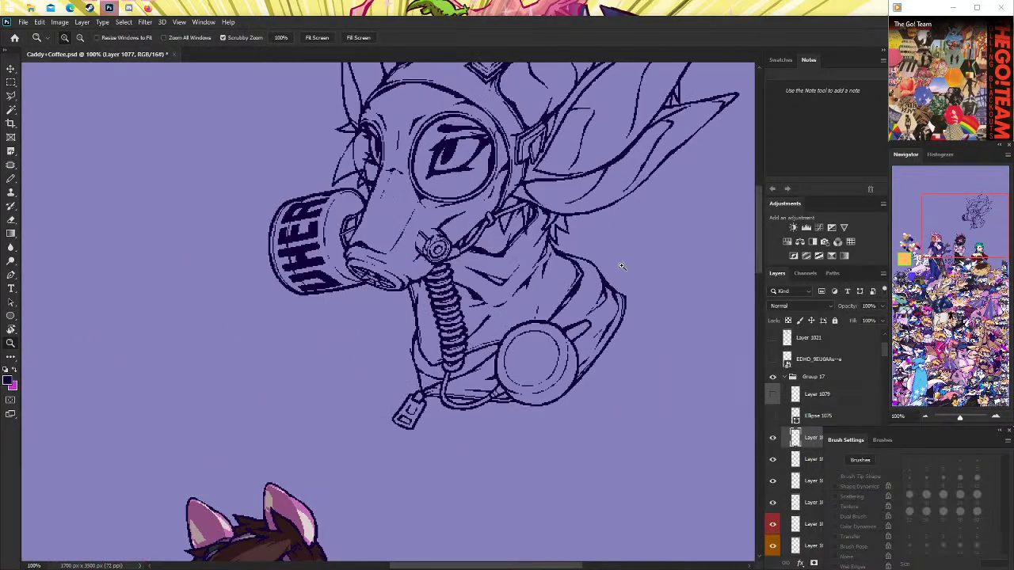
Zoom in on the right shoulder outline, redraw its edge pixels, then return to 100%.
click(409, 249)
click(649, 299)
key(e)
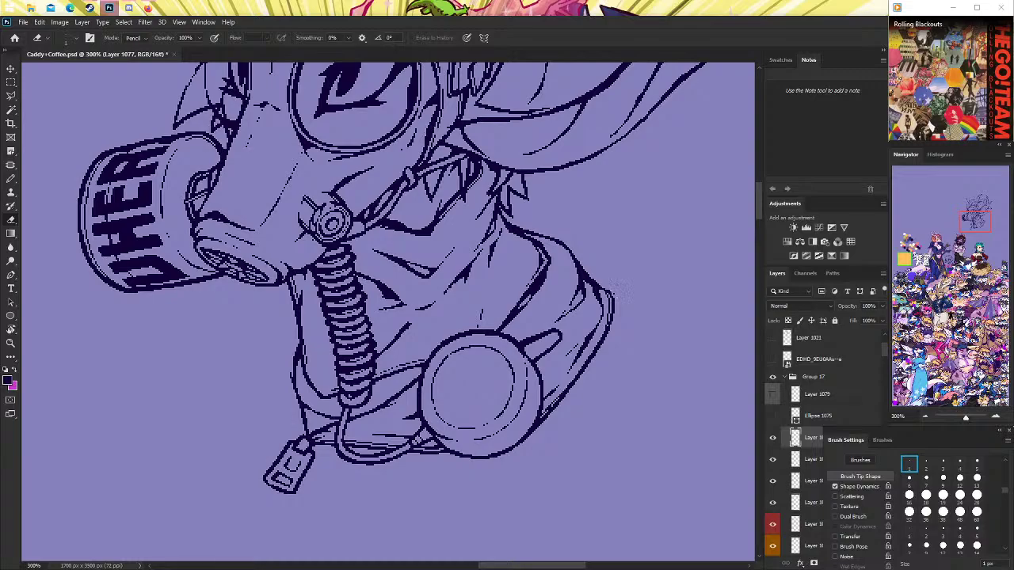
scroll(167, 300, down, 1)
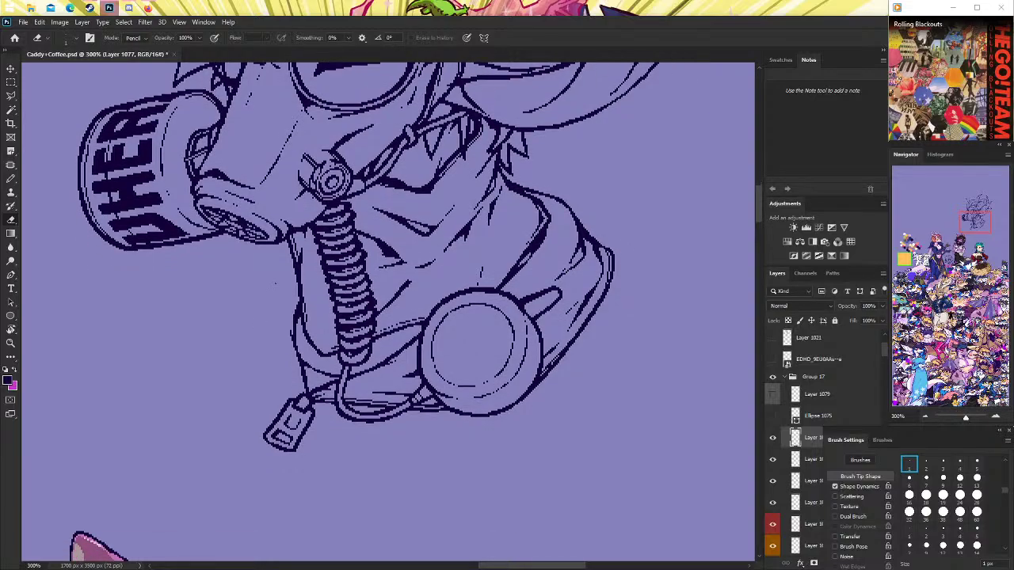
click(11, 342)
drag(238, 261, 288, 262)
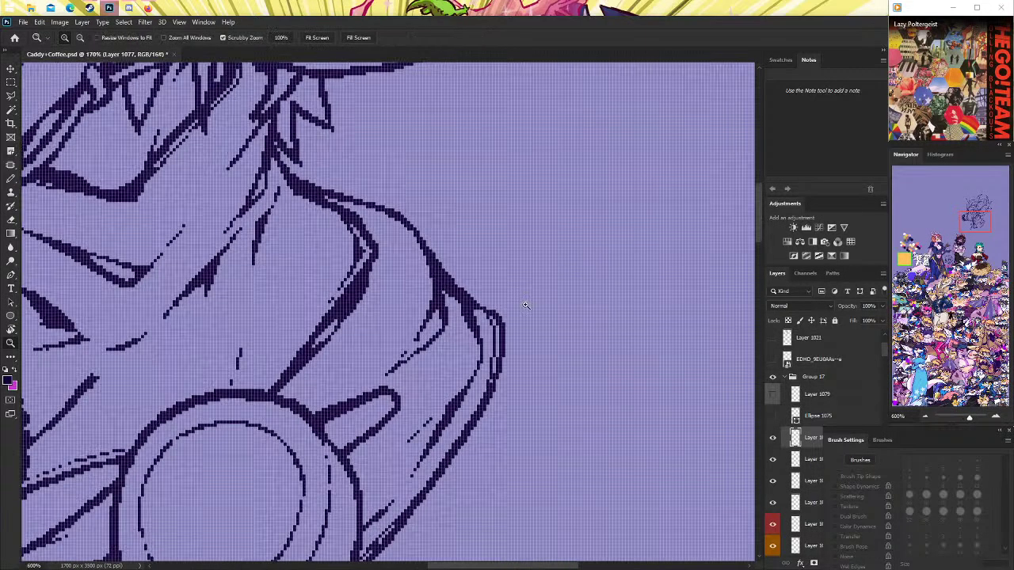
key(b)
mouse_move(453, 317)
mouse_down()
mouse_move(432, 303)
mouse_move(455, 315)
mouse_up()
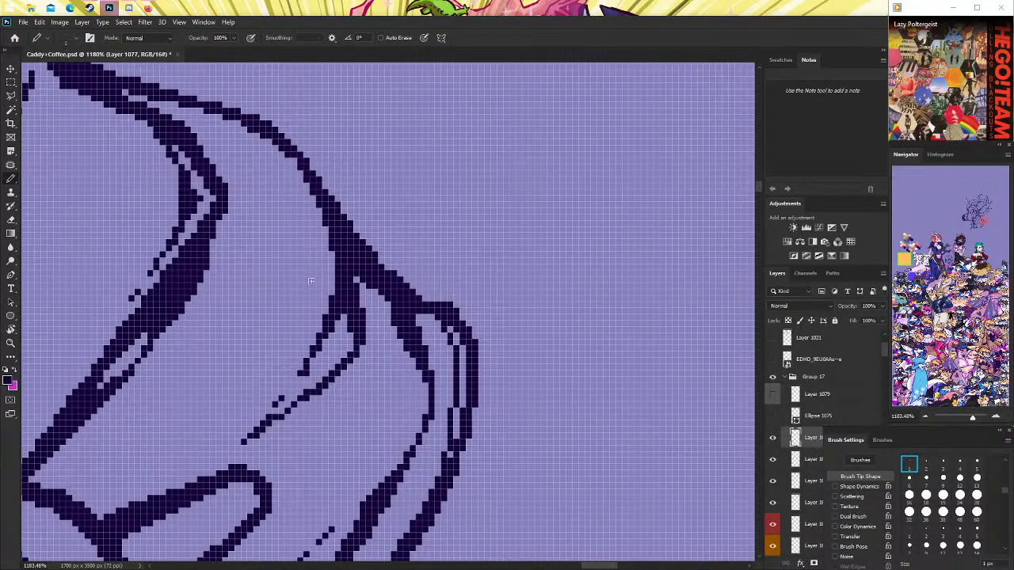
double_click(10, 342)
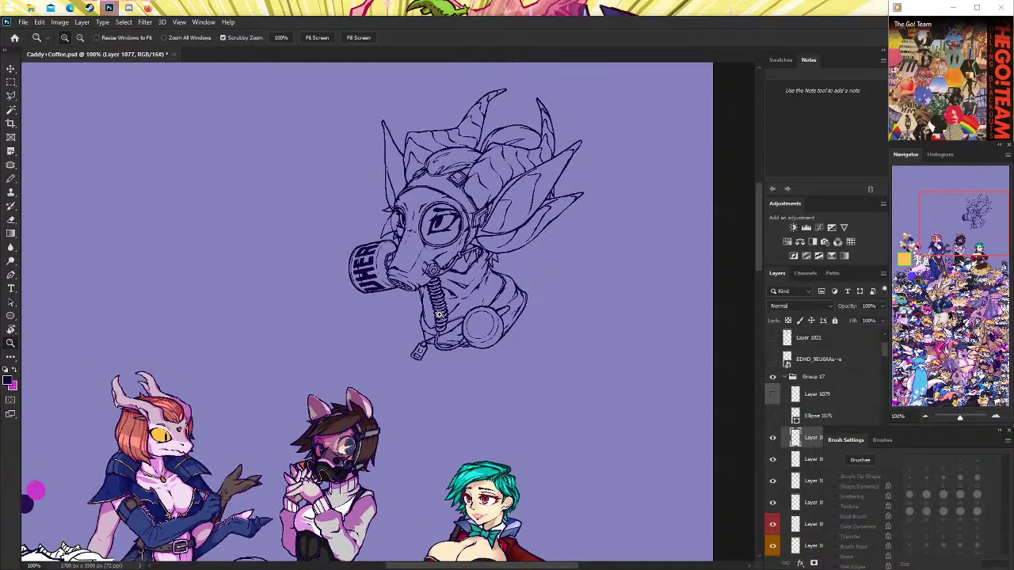
mouse_move(438, 315)
mouse_down()
mouse_move(400, 304)
mouse_move(455, 331)
mouse_move(507, 333)
mouse_up()
Draw the chest outline up-left from the tag toward the mask, redrawing until it fits.
key(b)
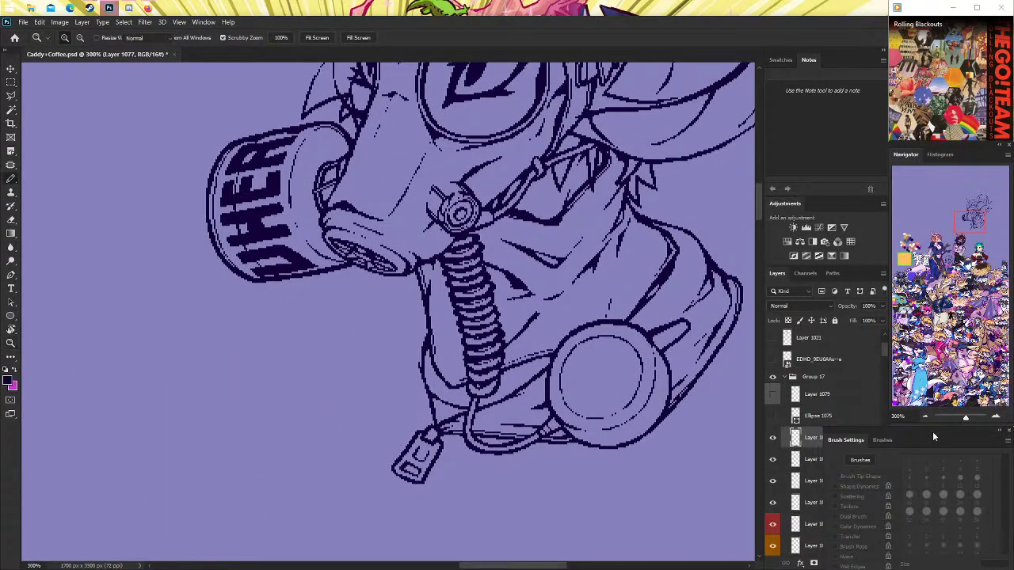
mouse_move(425, 429)
mouse_down()
mouse_move(366, 357)
mouse_move(365, 320)
mouse_move(383, 282)
mouse_up()
key(ctrl+z)
drag(426, 432, 369, 371)
key(ctrl+z)
mouse_move(424, 432)
mouse_down()
mouse_move(353, 347)
mouse_move(367, 283)
mouse_up()
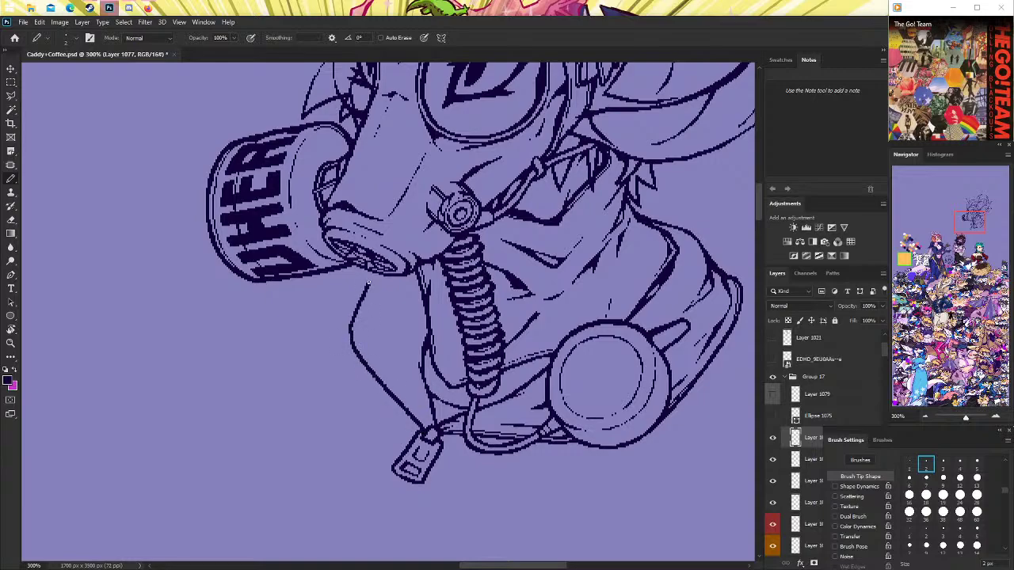
key(ctrl+z)
mouse_move(354, 351)
mouse_down()
mouse_move(336, 317)
mouse_move(384, 277)
mouse_up()
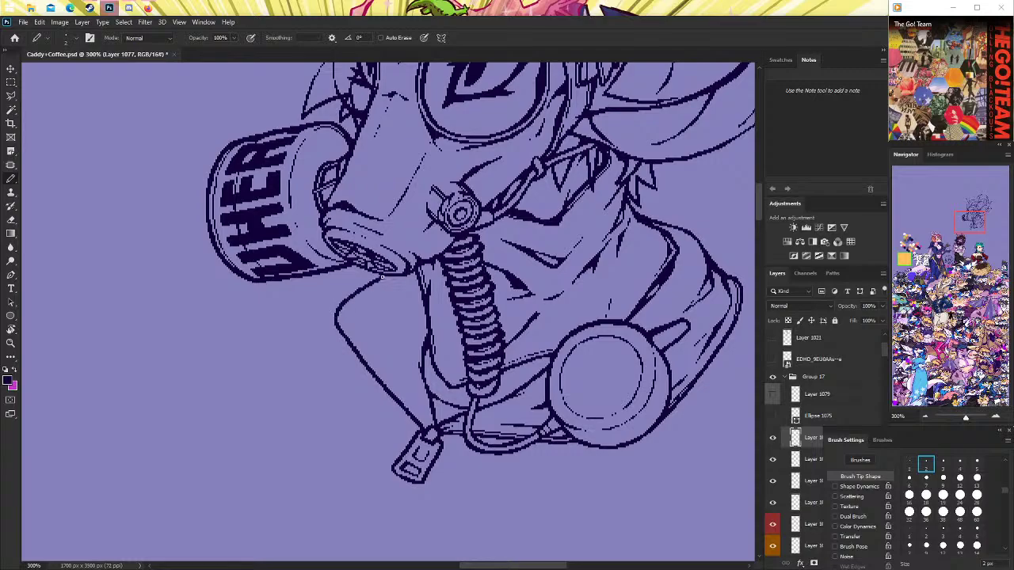
Extend the chest outline upward toward the canister, then zoom out to view the drawing.
scroll(385, 277, up, 2)
scroll(356, 412, up, 2)
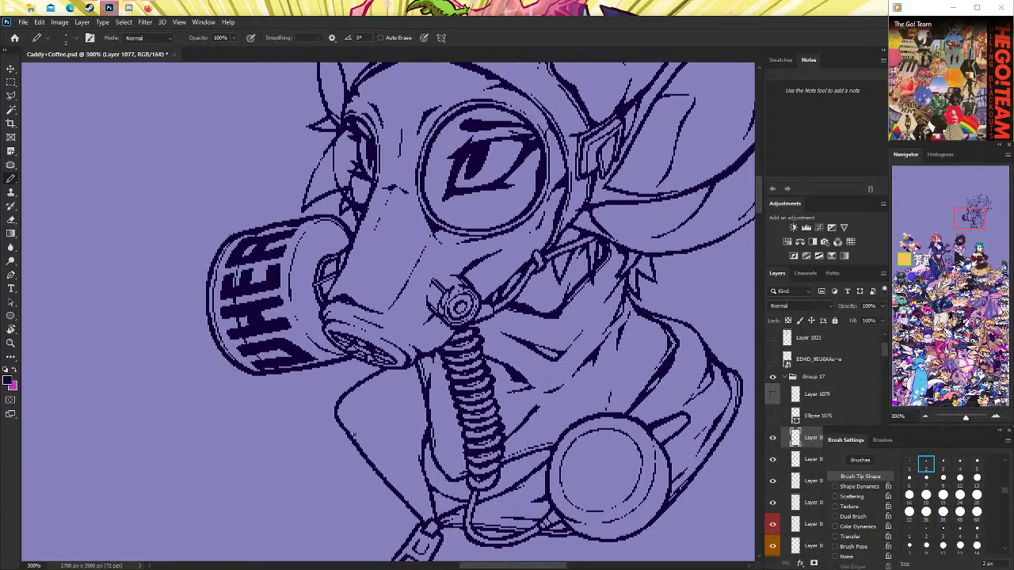
key(ctrl+z)
drag(354, 443, 369, 377)
key(ctrl+z)
mouse_move(354, 444)
mouse_down()
mouse_move(352, 424)
mouse_move(378, 369)
mouse_up()
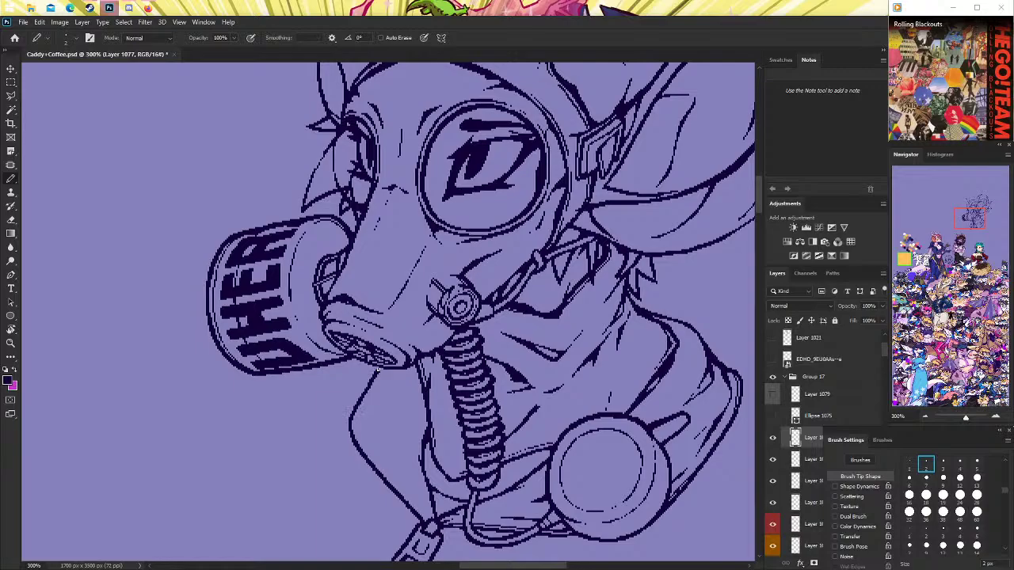
click(11, 343)
drag(483, 301, 551, 324)
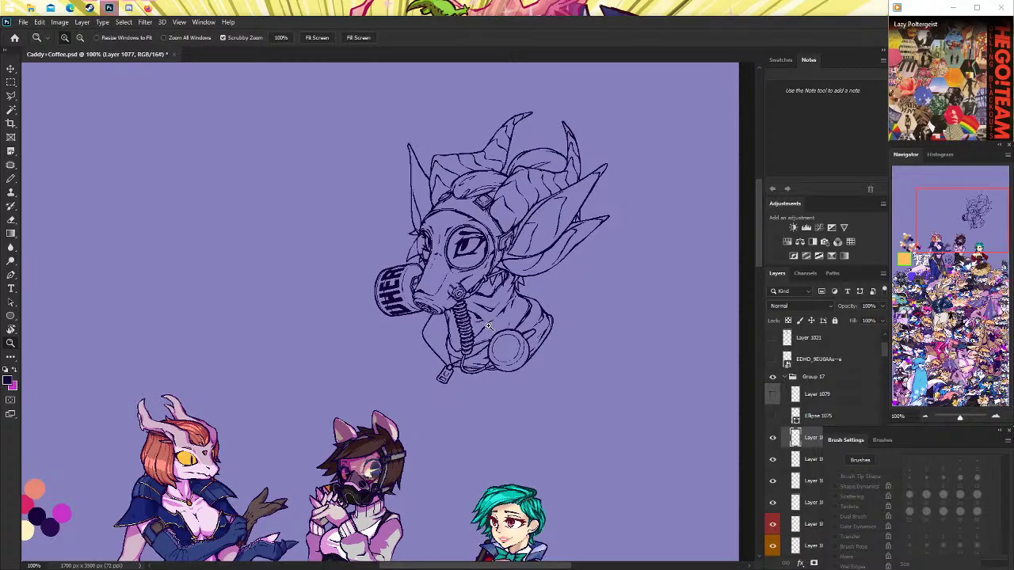
Zoom in on the hose and tag and add pixel lines along the hose.
drag(476, 350, 507, 352)
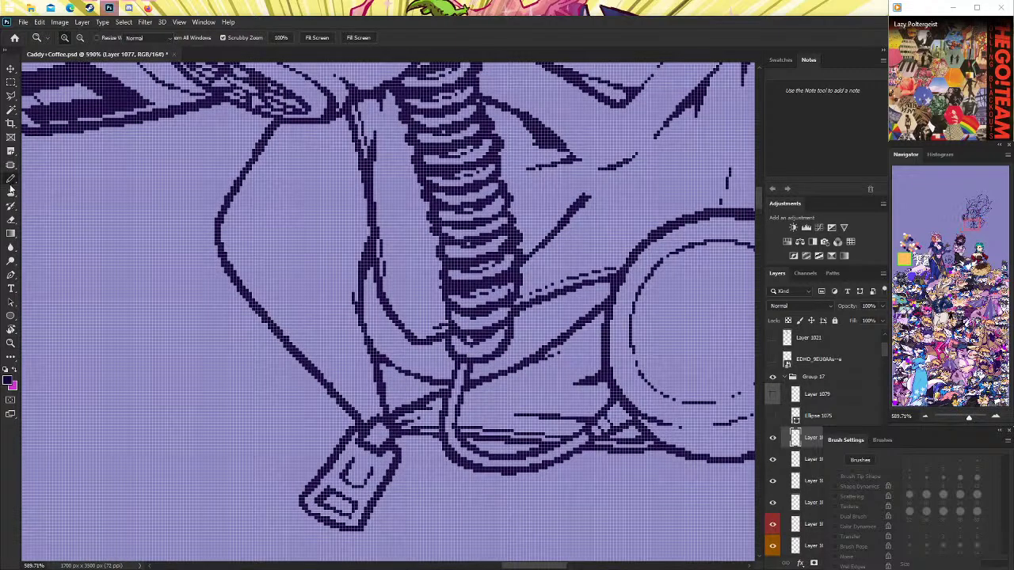
click(10, 180)
drag(382, 368, 444, 392)
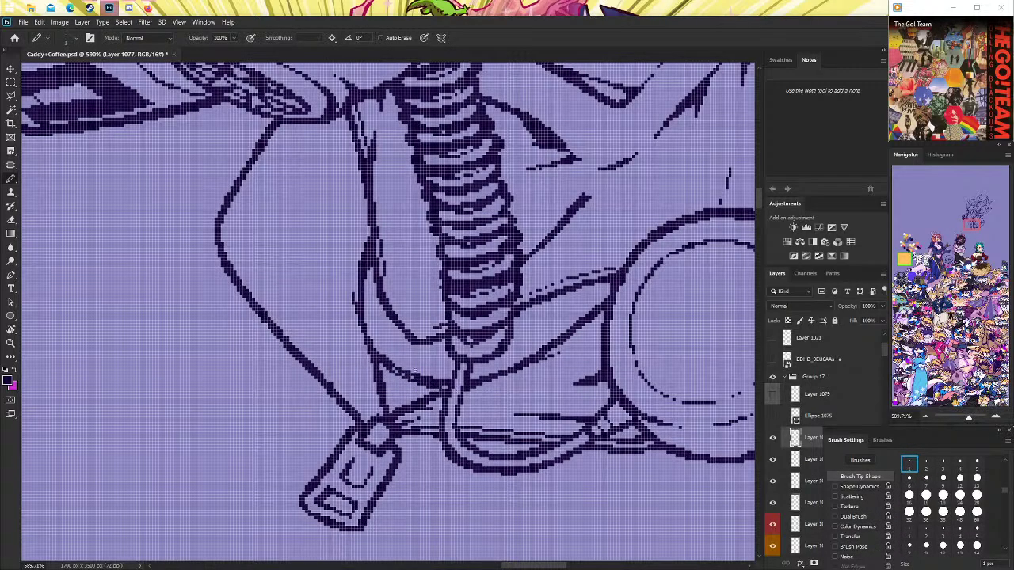
scroll(412, 371, up, 1)
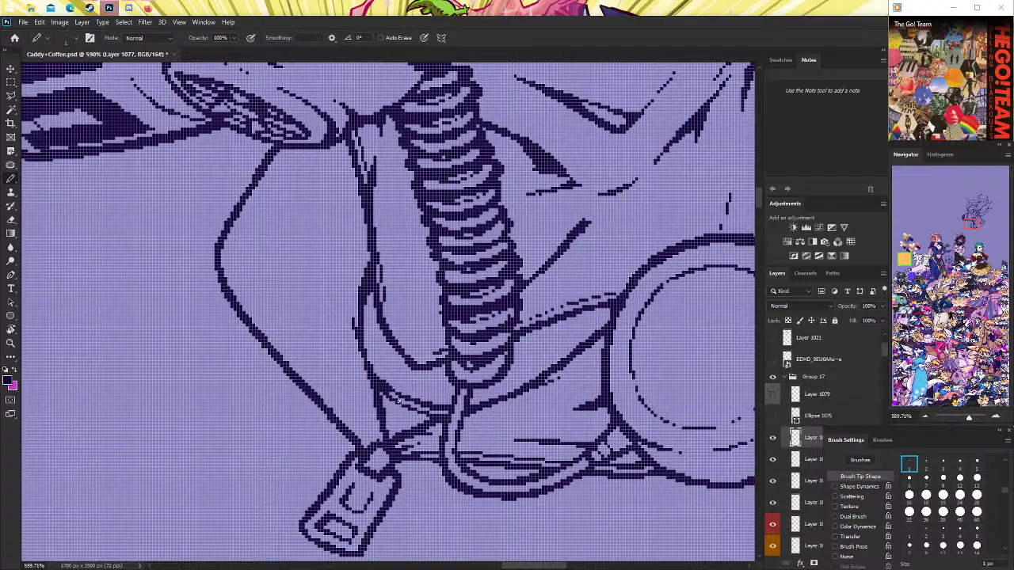
key(e)
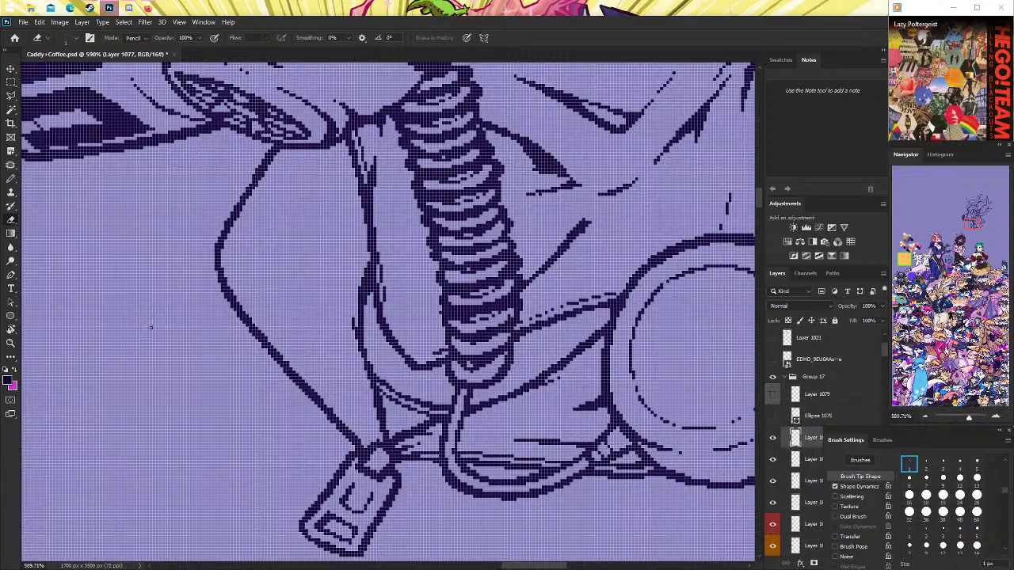
click(11, 179)
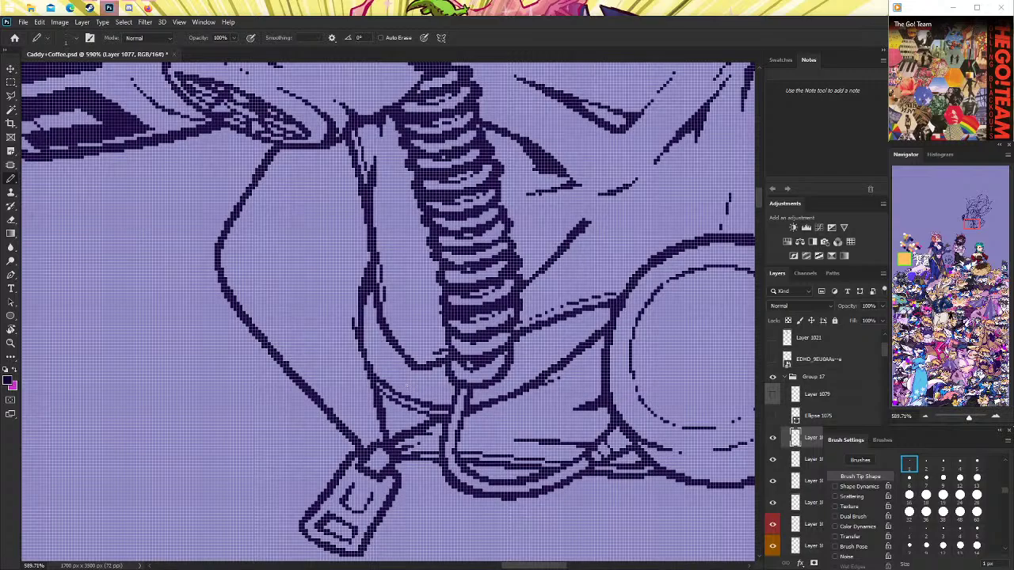
click(11, 219)
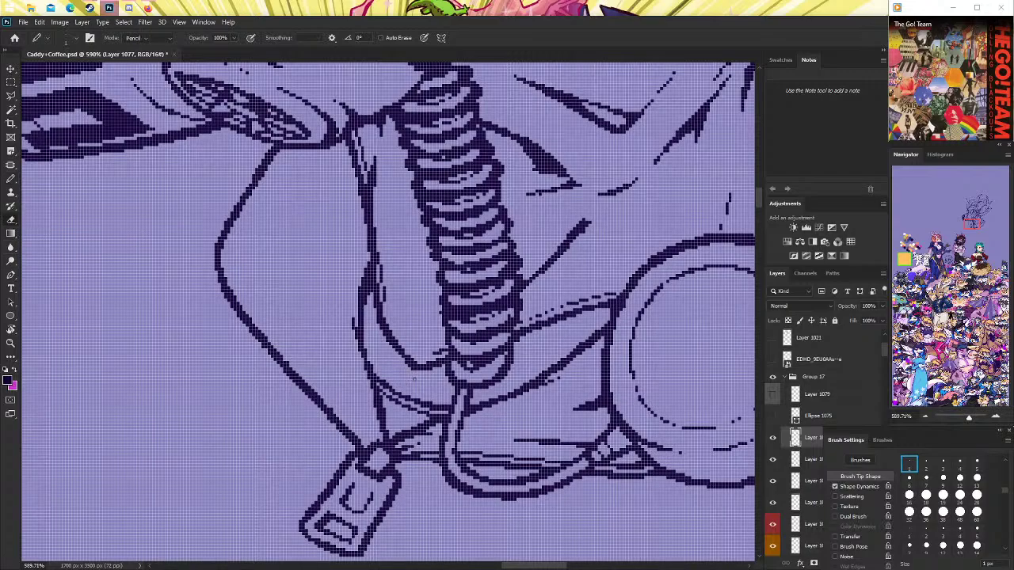
click(12, 181)
click(11, 219)
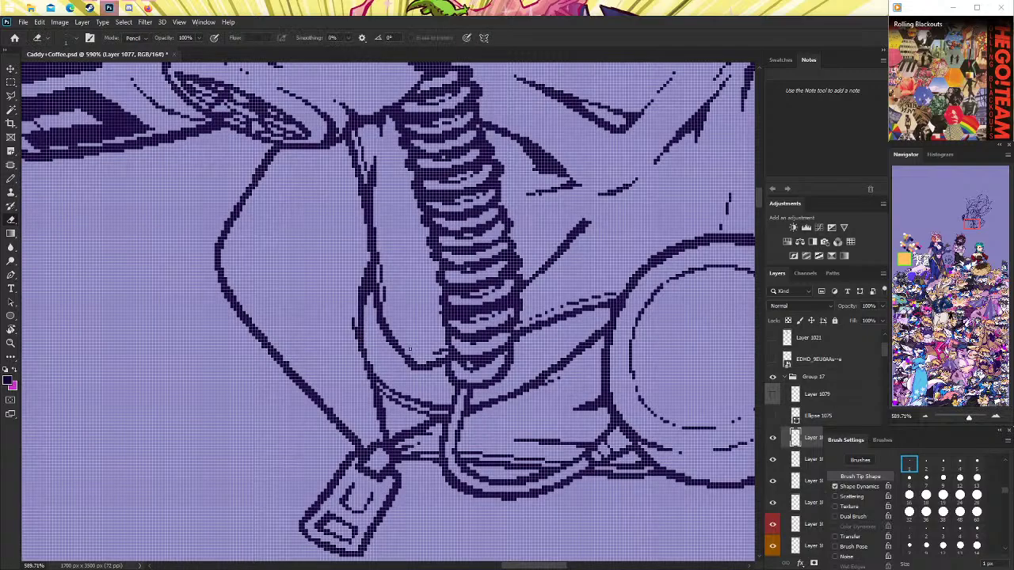
Toggle the hose and line layers' visibility to compare linework, and select Layer 1078.
click(795, 461)
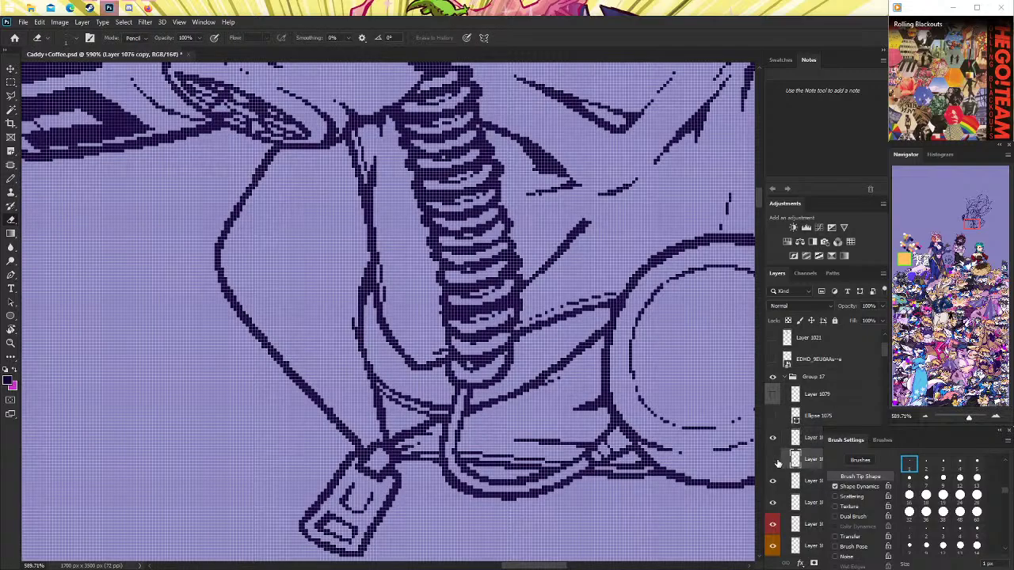
click(774, 460)
click(774, 481)
click(774, 481)
click(774, 502)
click(774, 503)
click(794, 501)
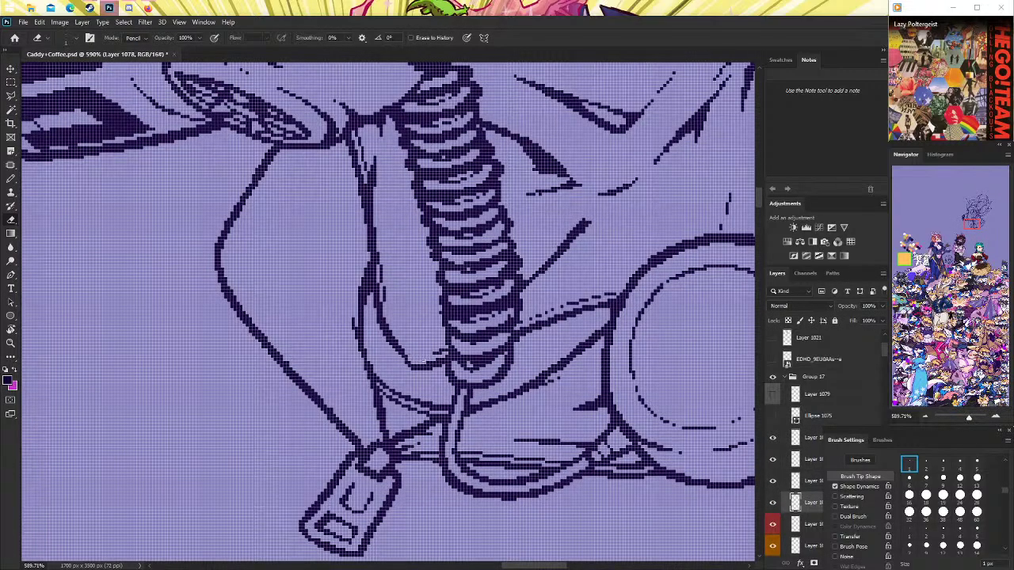
On Layer 1078, add pixels along the chest outline and the diagonal line at right.
click(11, 178)
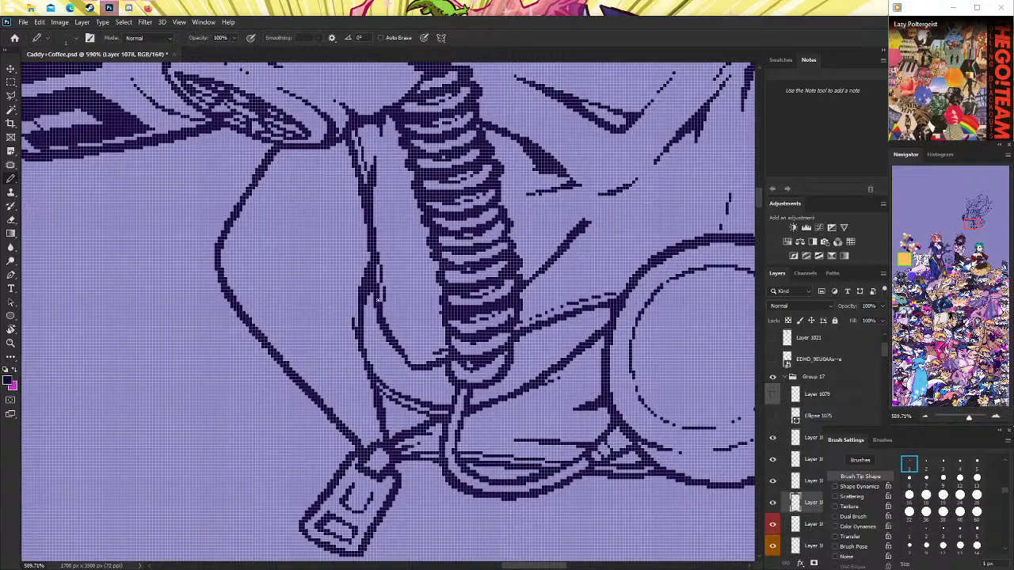
drag(360, 320, 367, 349)
key(ctrl+z)
drag(369, 291, 370, 301)
drag(579, 340, 577, 354)
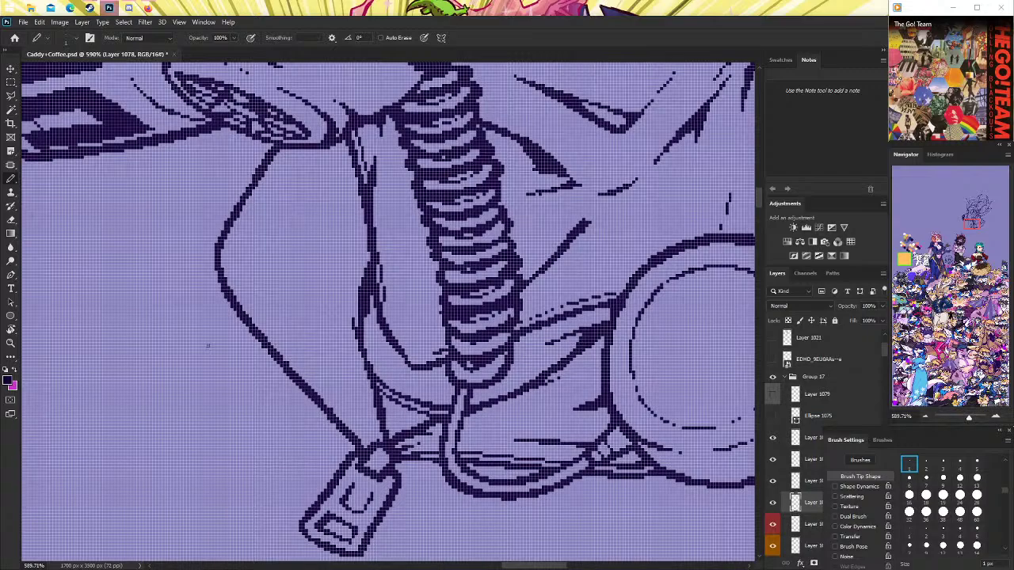
Zoom to 100% on the character and check the gas mask reference image.
key(z)
drag(565, 336, 502, 258)
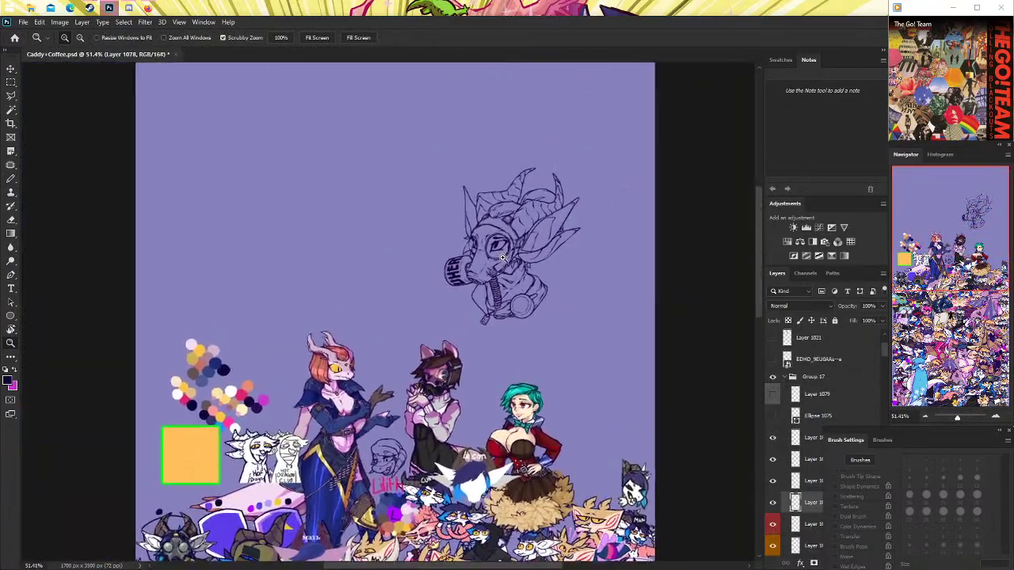
double_click(502, 258)
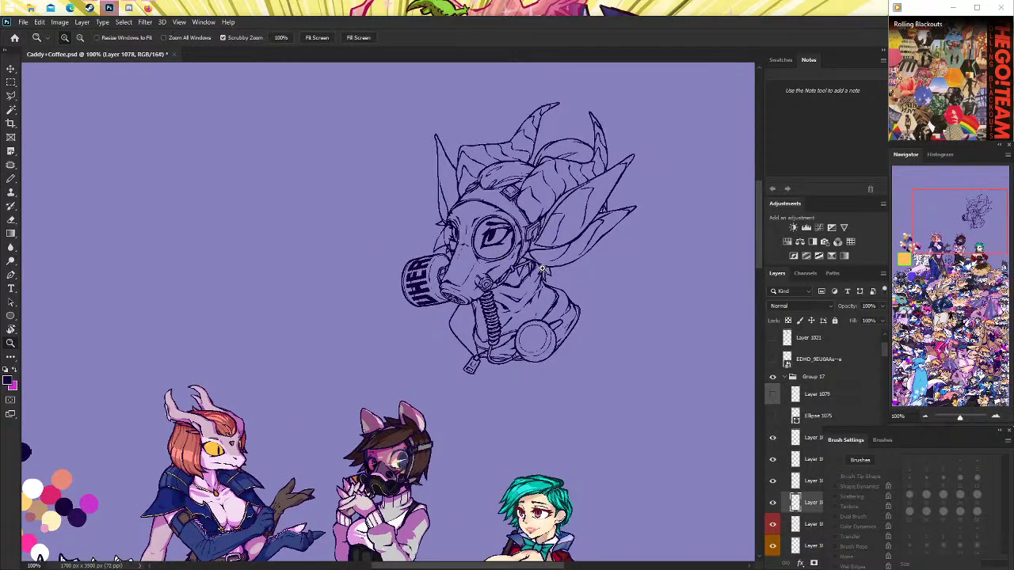
mouse_move(541, 268)
mouse_down()
mouse_move(418, 391)
mouse_move(624, 319)
mouse_move(634, 271)
mouse_up()
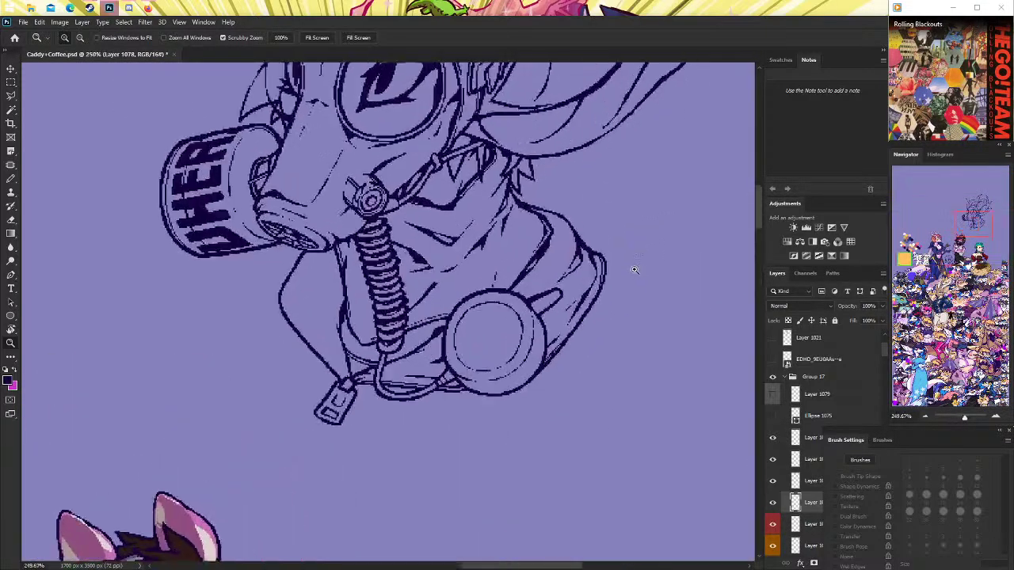
click(151, 9)
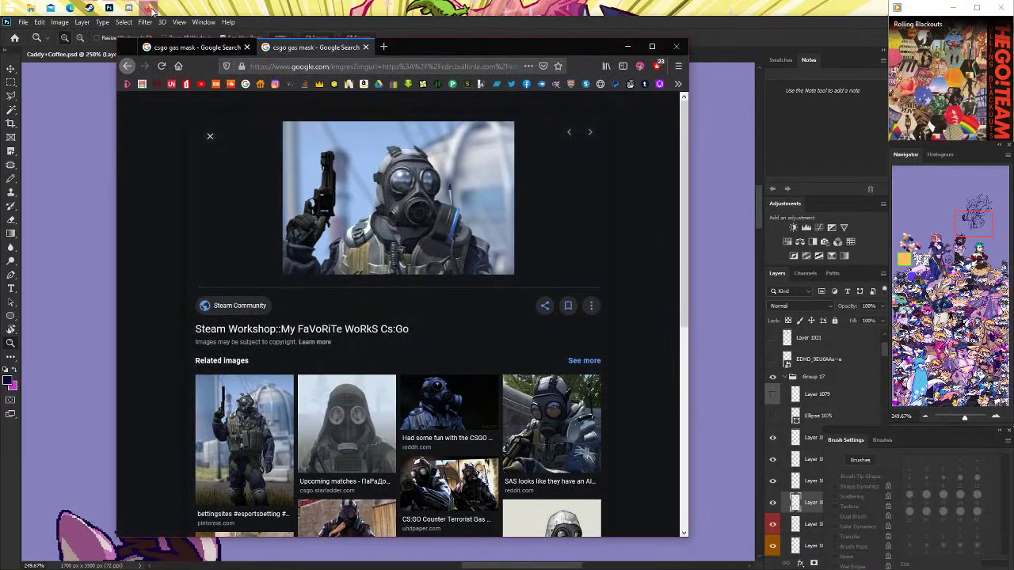
click(150, 10)
drag(507, 238, 604, 317)
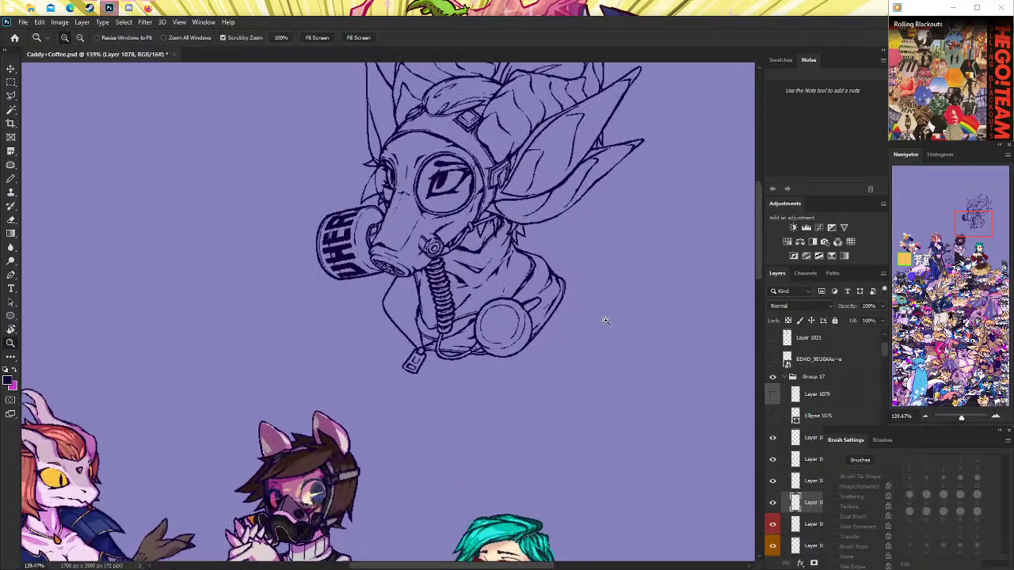
Compare recent lines with undo/redo and pick the Pencil at a 2 px tip.
key(ctrl+z)
key(ctrl+shift+z)
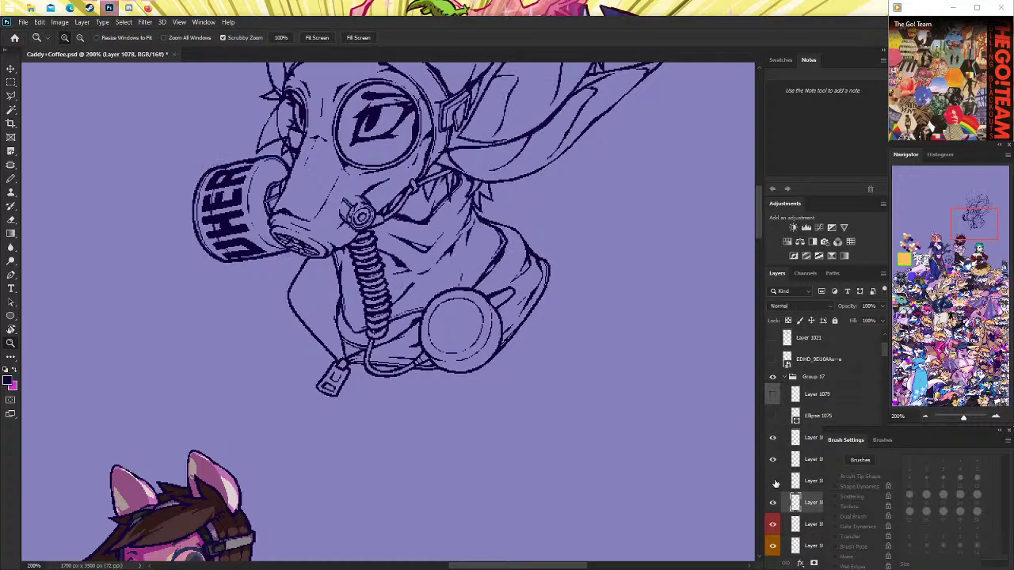
key(ctrl+z)
key(ctrl+shift+z)
click(11, 179)
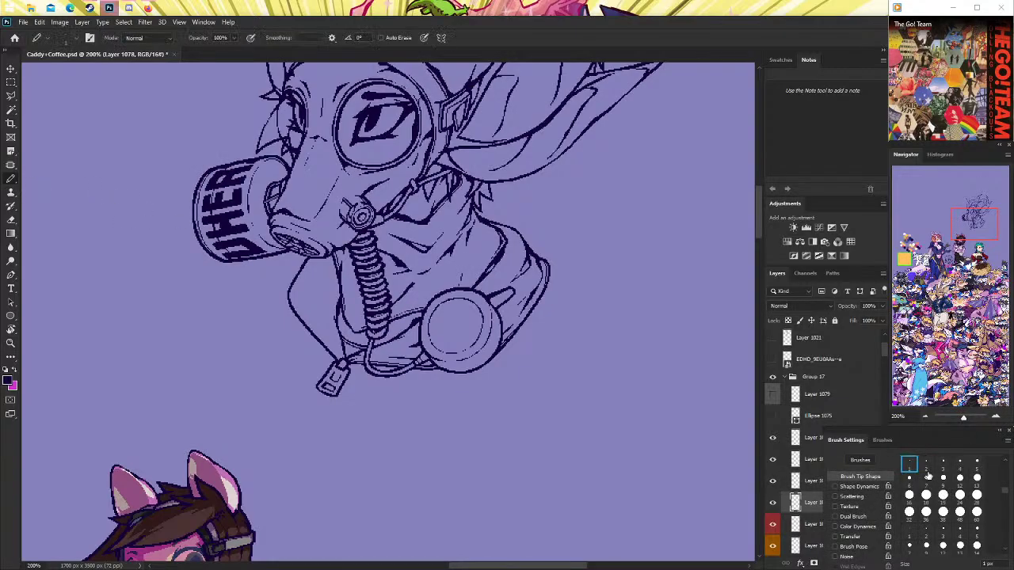
key(ctrl+z)
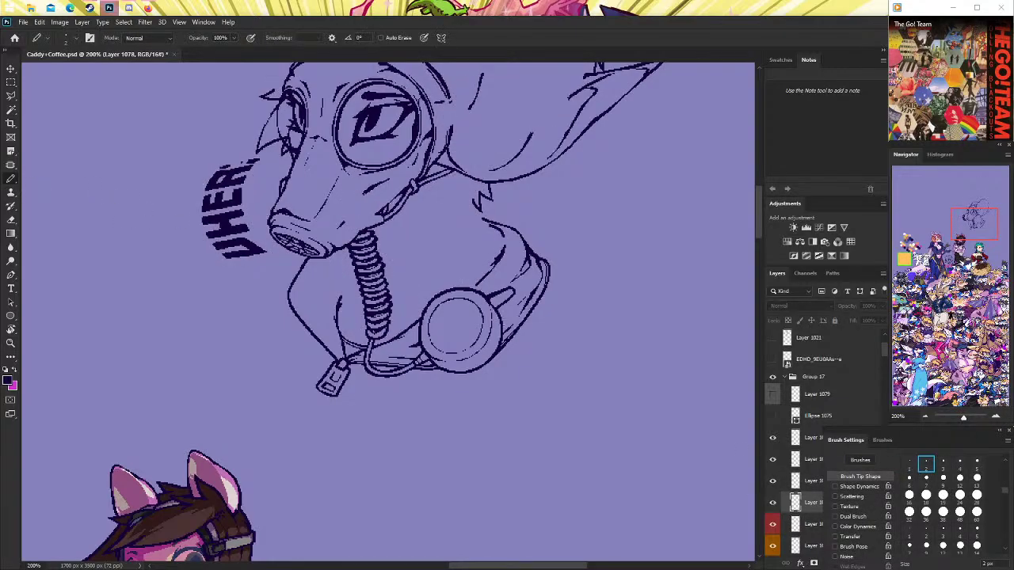
key(ctrl+shift+z)
Draw the curved shoulder outline beneath the collar, retrying several strokes with undo.
mouse_move(450, 374)
mouse_down()
mouse_move(463, 404)
mouse_move(605, 320)
mouse_move(604, 294)
mouse_move(579, 274)
mouse_up()
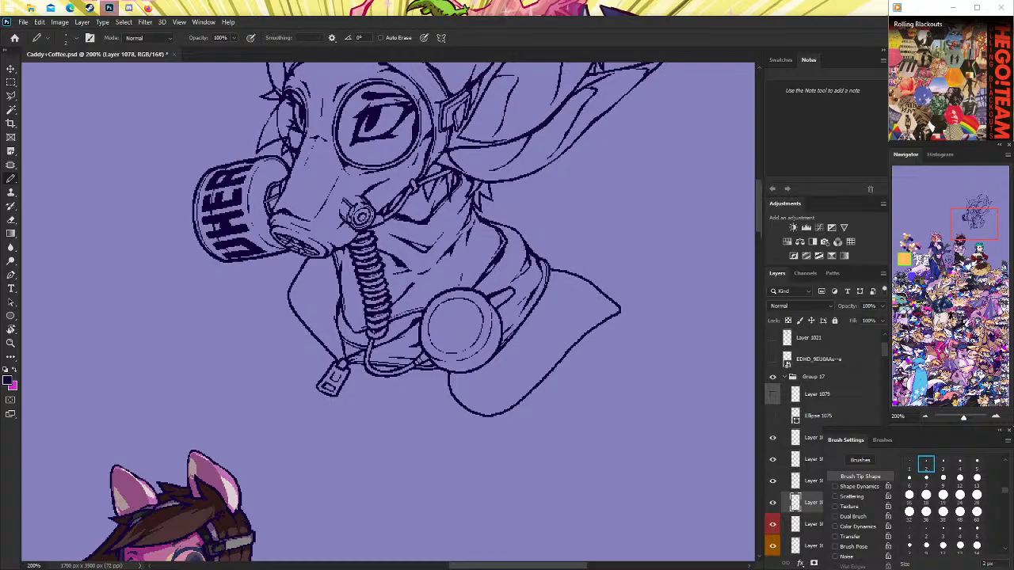
scroll(388, 309, up, 3)
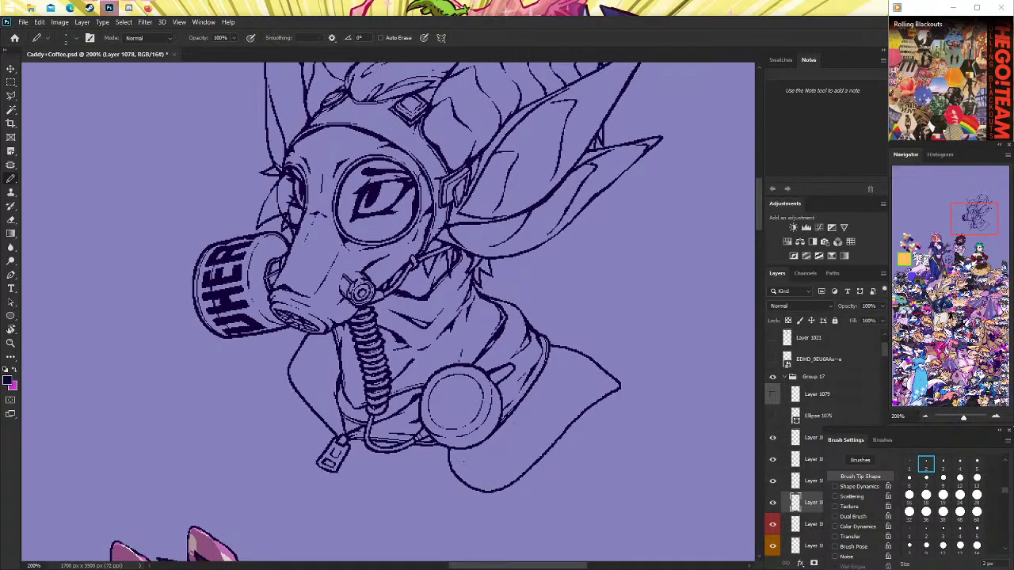
key(ctrl+z)
mouse_move(453, 458)
mouse_down()
mouse_move(467, 486)
mouse_move(517, 499)
mouse_up()
key(ctrl+z)
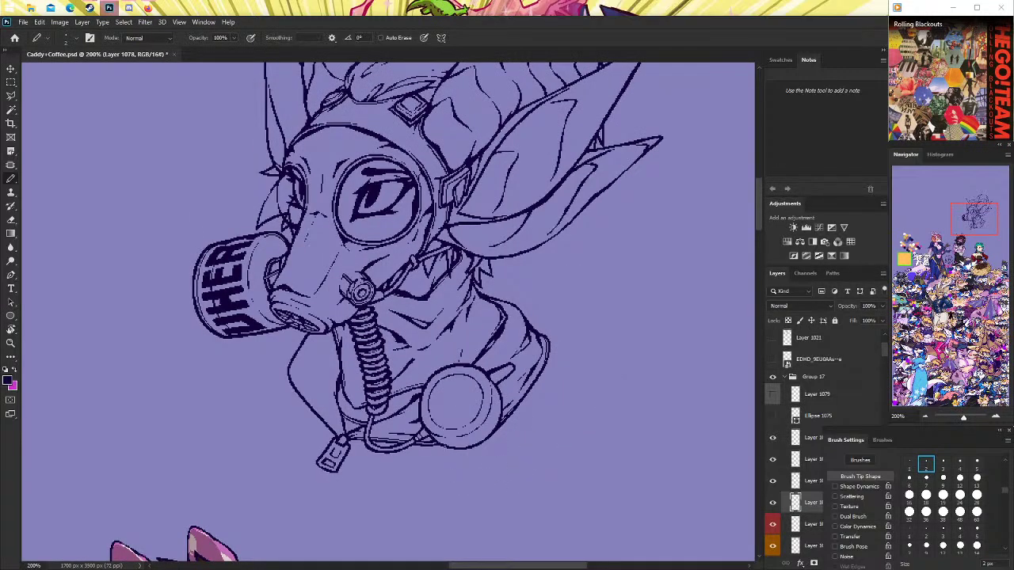
mouse_move(445, 445)
mouse_down()
mouse_move(452, 471)
mouse_move(499, 489)
mouse_move(537, 472)
mouse_move(608, 376)
mouse_move(580, 343)
mouse_move(561, 353)
mouse_move(587, 357)
mouse_move(608, 382)
mouse_move(555, 341)
mouse_up()
key(ctrl+z)
key(ctrl+z)
key(ctrl+z)
scroll(557, 389, down, 1)
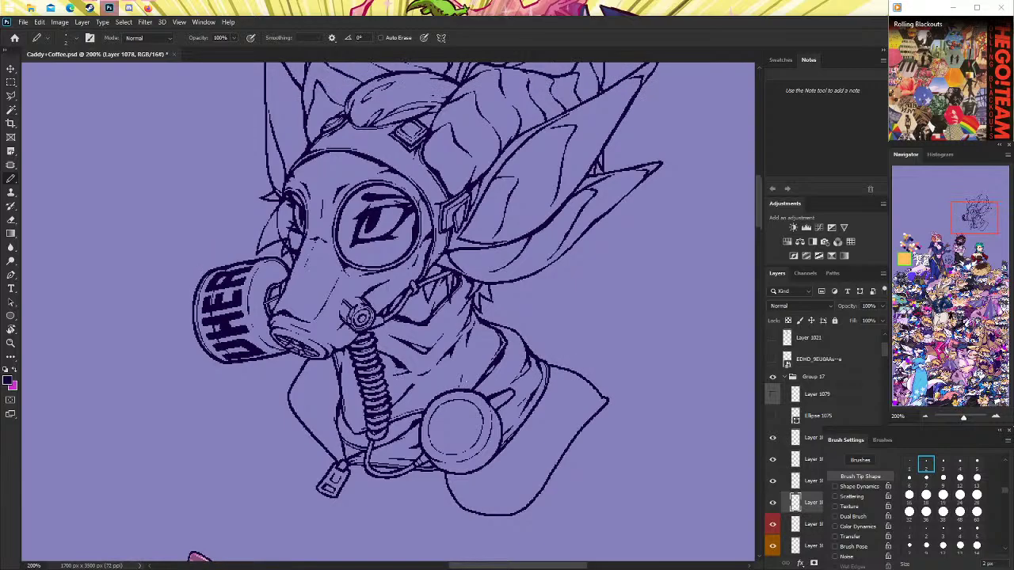
key(z)
drag(555, 349, 533, 344)
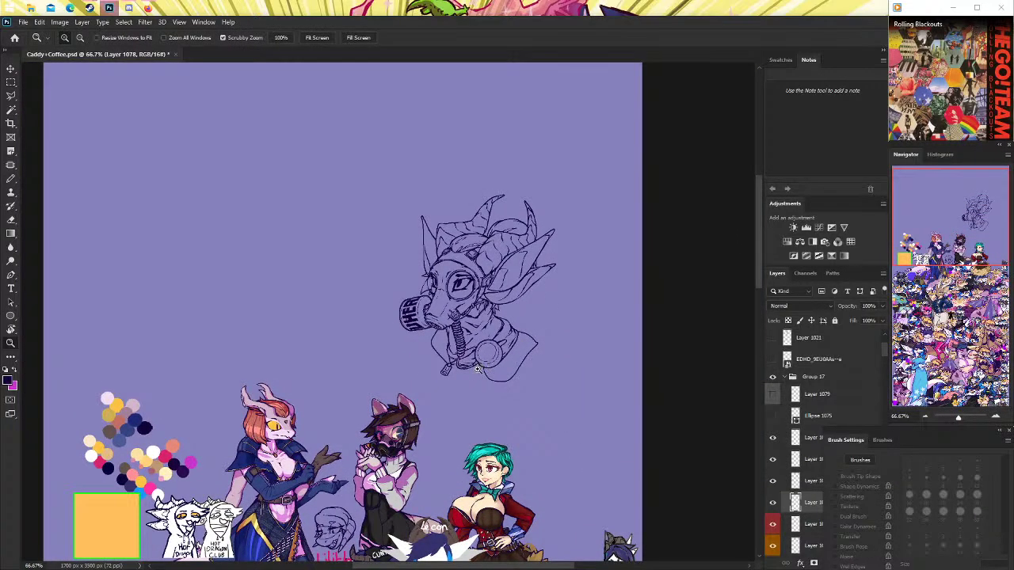
Ink over the shoulder contour and fill the gap in the bottom contour.
drag(480, 366, 602, 365)
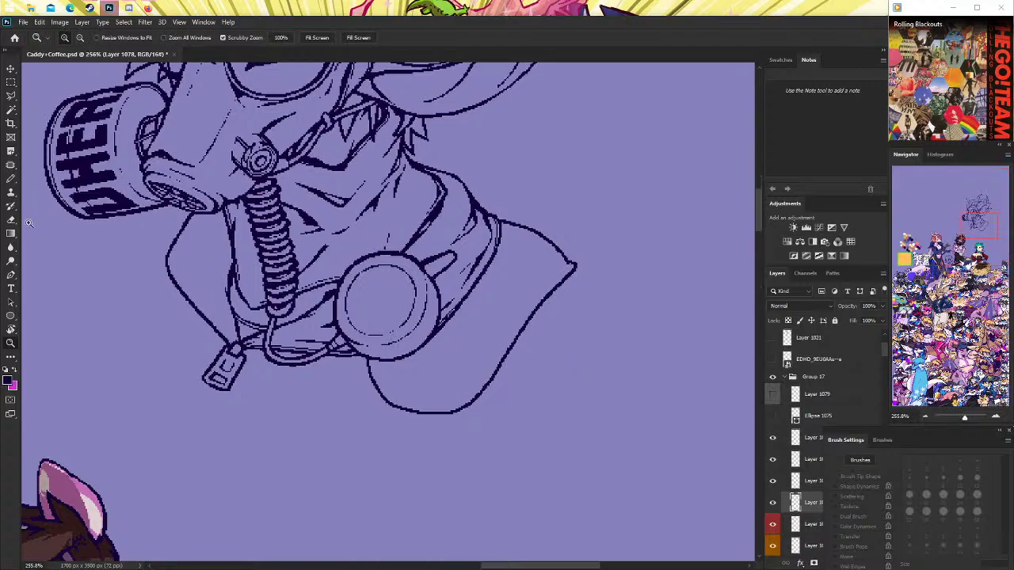
click(12, 178)
drag(537, 307, 432, 413)
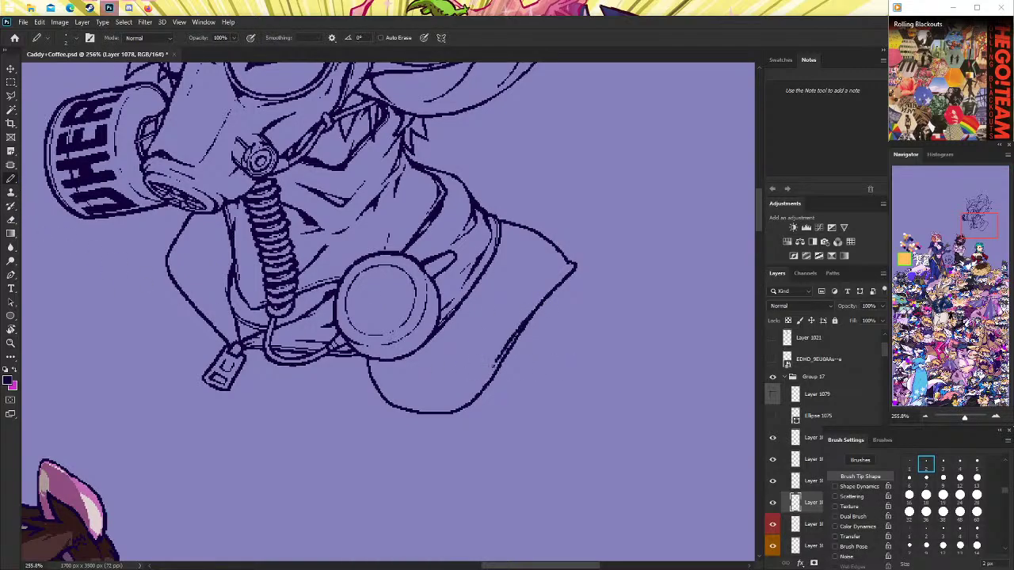
scroll(496, 358, up, 2)
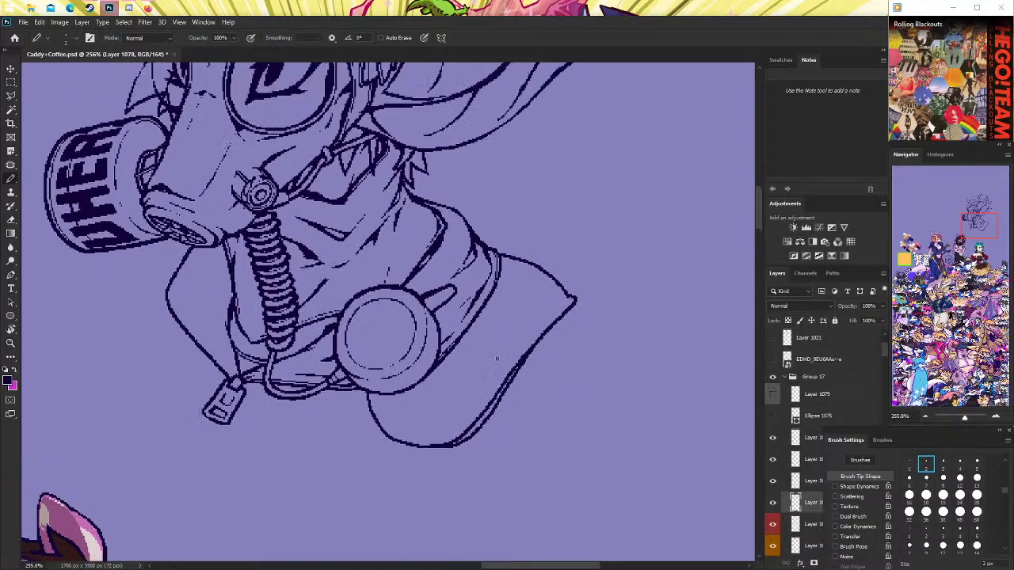
key(ctrl+z)
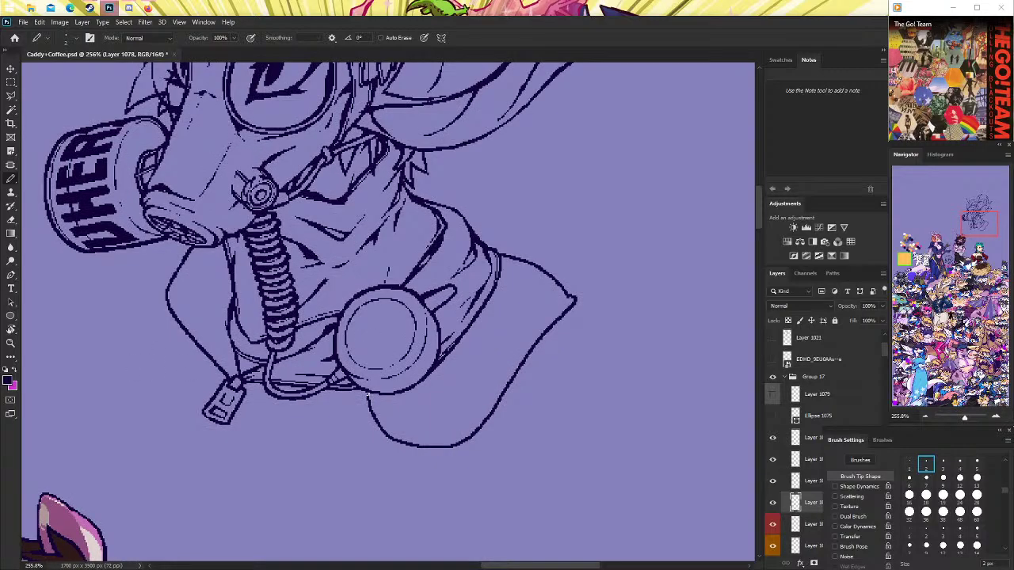
drag(413, 445, 456, 445)
scroll(488, 413, up, 1)
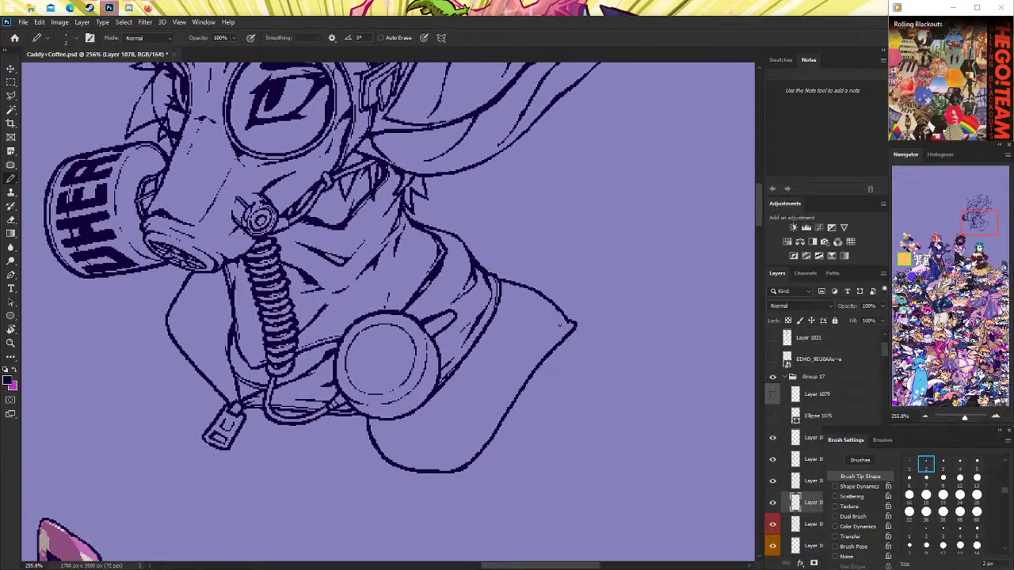
drag(561, 311, 498, 276)
Toggle layer visibility to compare linework and make Layer 1077 the active layer.
click(11, 342)
mouse_move(524, 320)
mouse_down()
mouse_move(579, 320)
mouse_move(60, 210)
mouse_up()
click(11, 219)
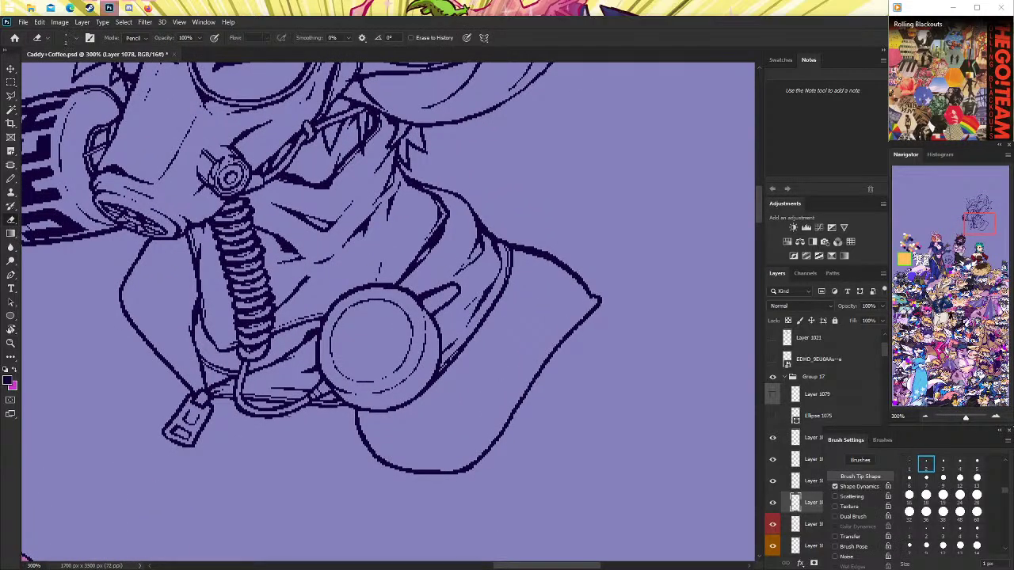
click(774, 460)
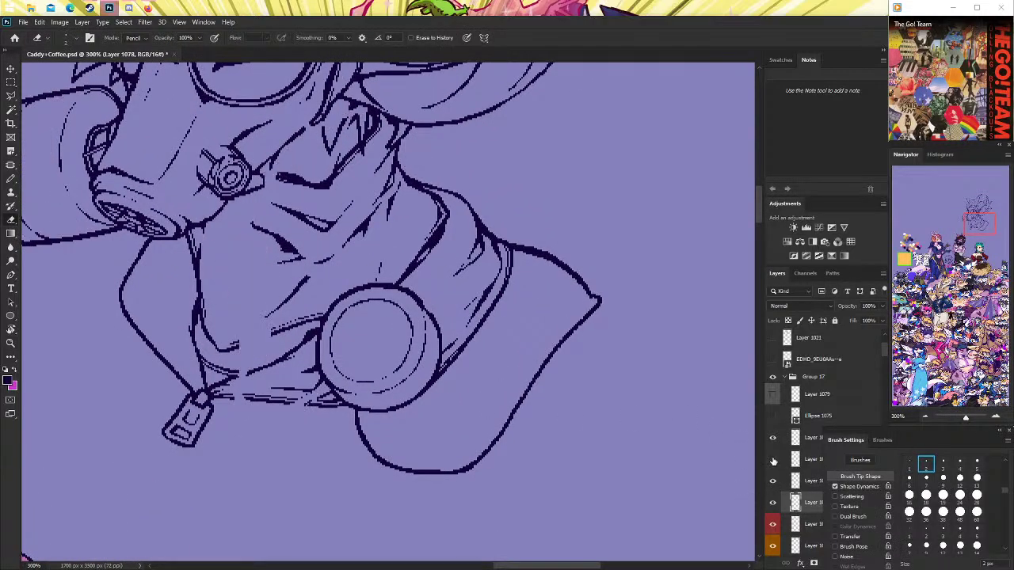
click(773, 460)
click(773, 460)
click(773, 441)
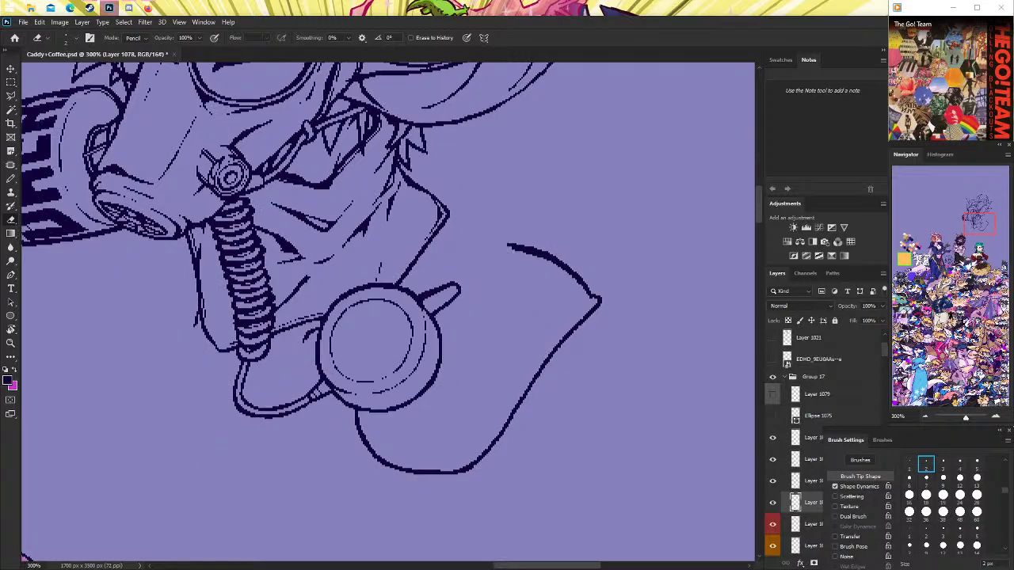
click(800, 481)
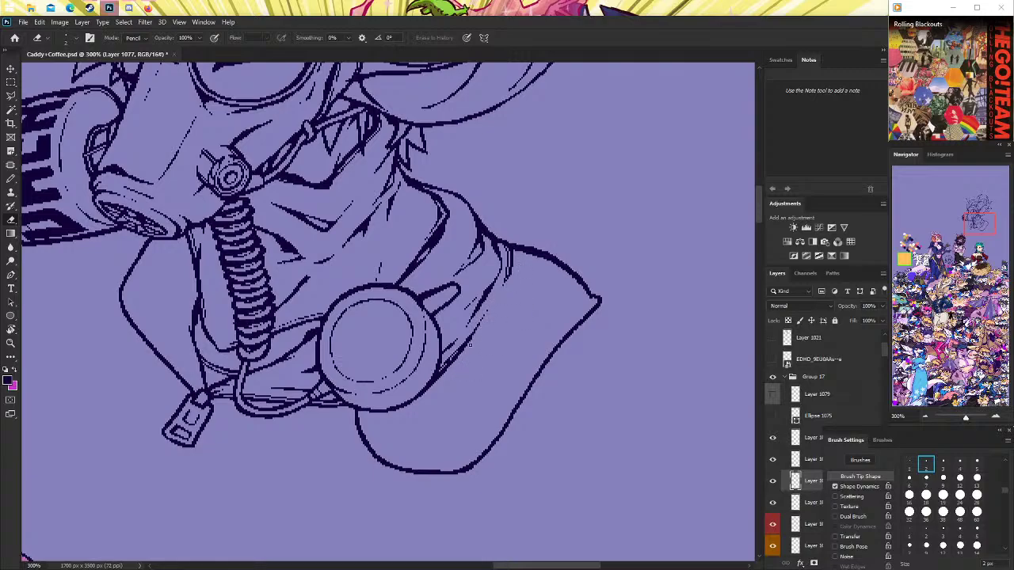
On Layer 1077, add a short line along the shoulder edge and inspect the hose closely.
scroll(441, 391, up, 2)
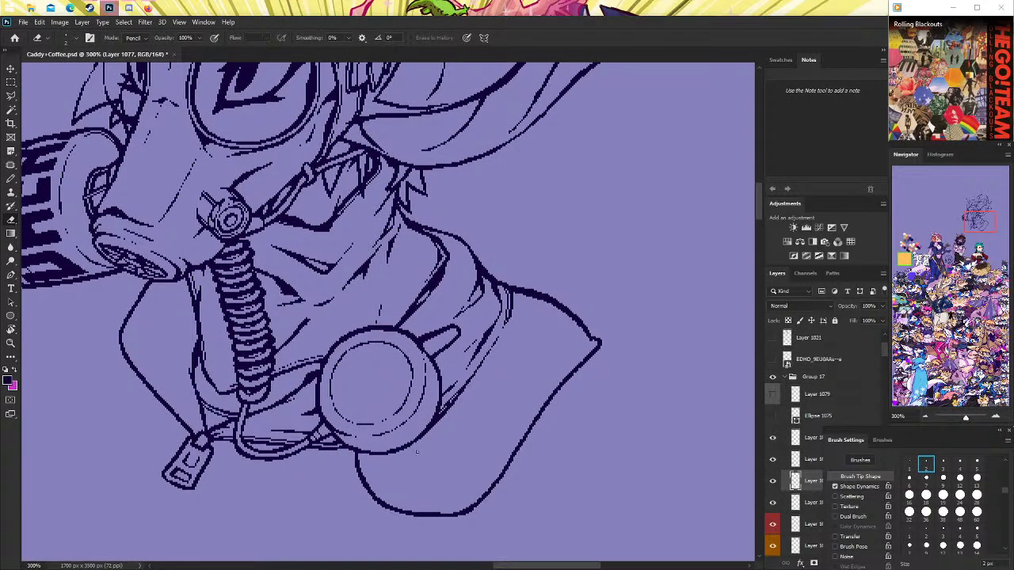
key(b)
scroll(322, 302, up, 1)
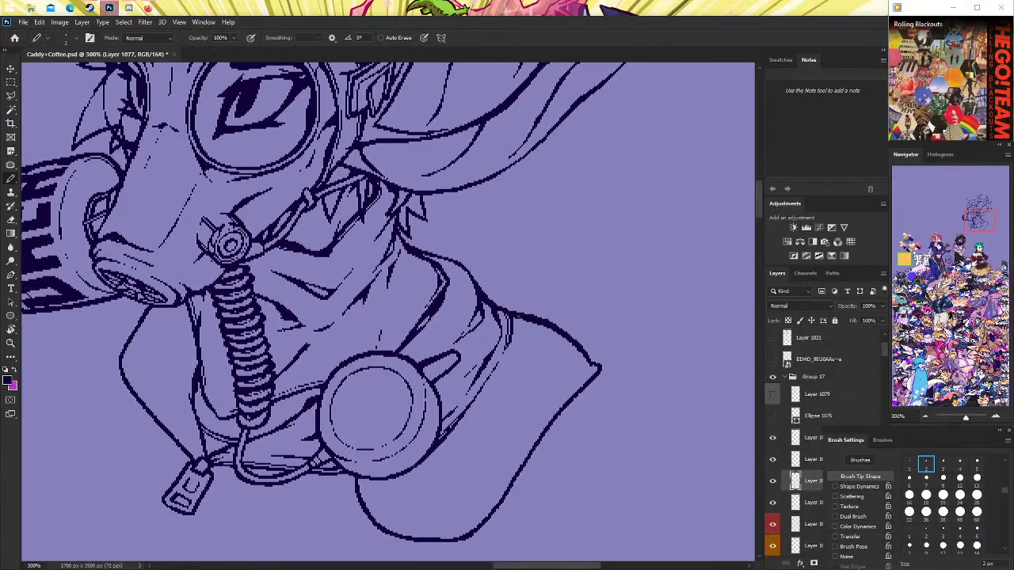
mouse_move(513, 337)
mouse_down()
mouse_move(512, 323)
mouse_move(470, 361)
mouse_move(602, 342)
mouse_up()
key(z)
click(471, 362)
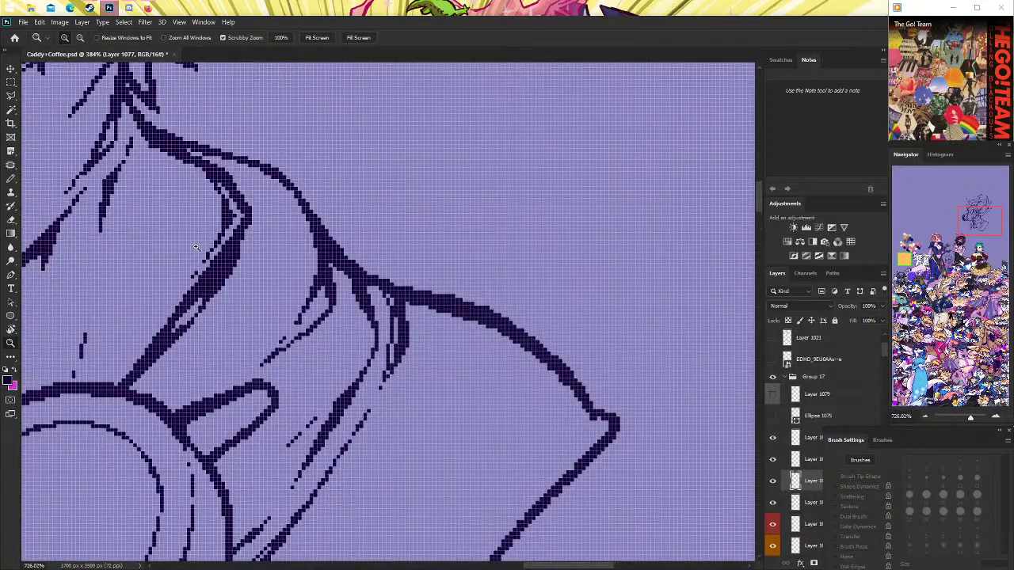
click(12, 221)
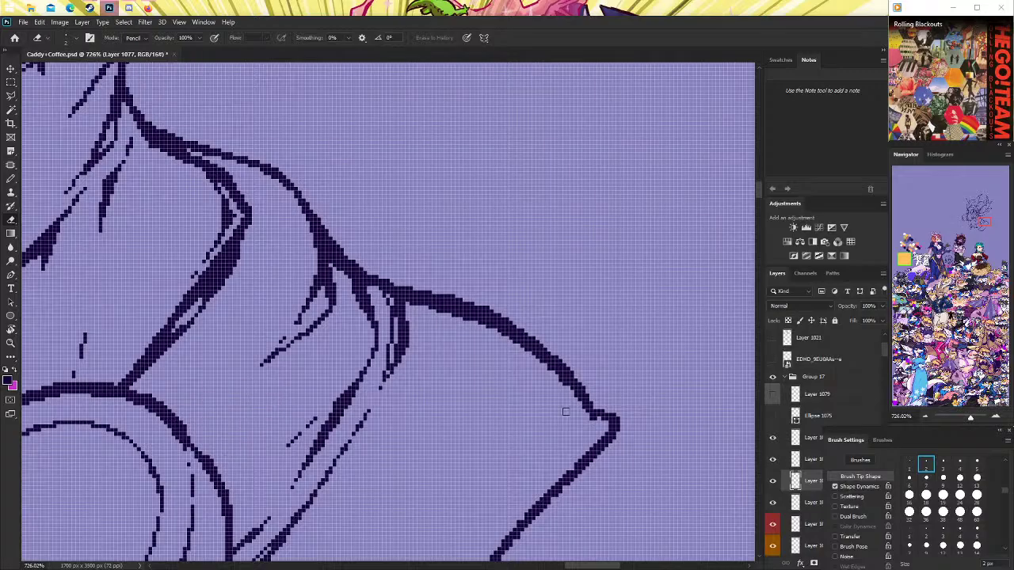
click(12, 342)
mouse_move(476, 380)
mouse_down()
mouse_move(434, 383)
mouse_move(468, 375)
mouse_up()
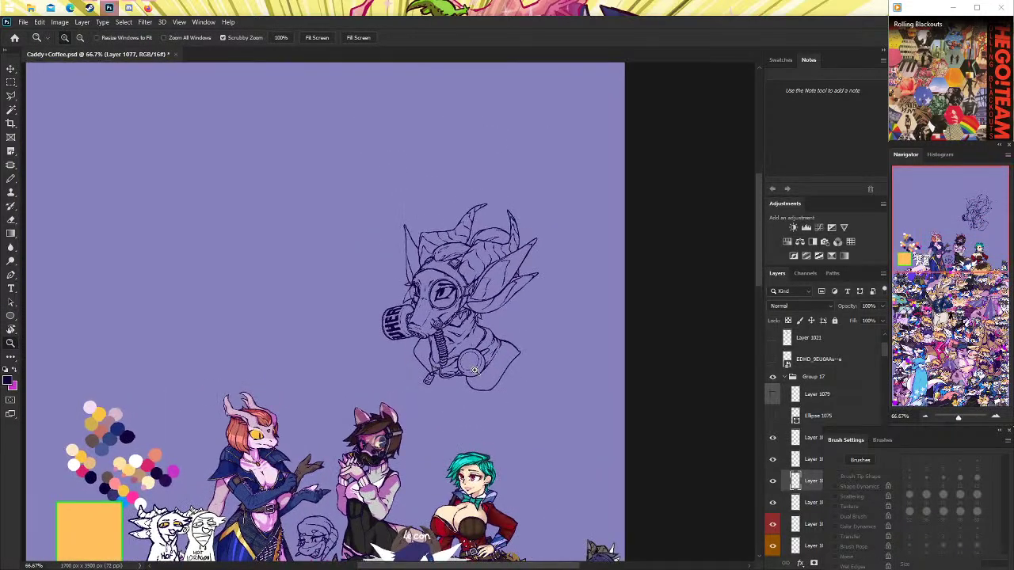
drag(469, 376, 539, 372)
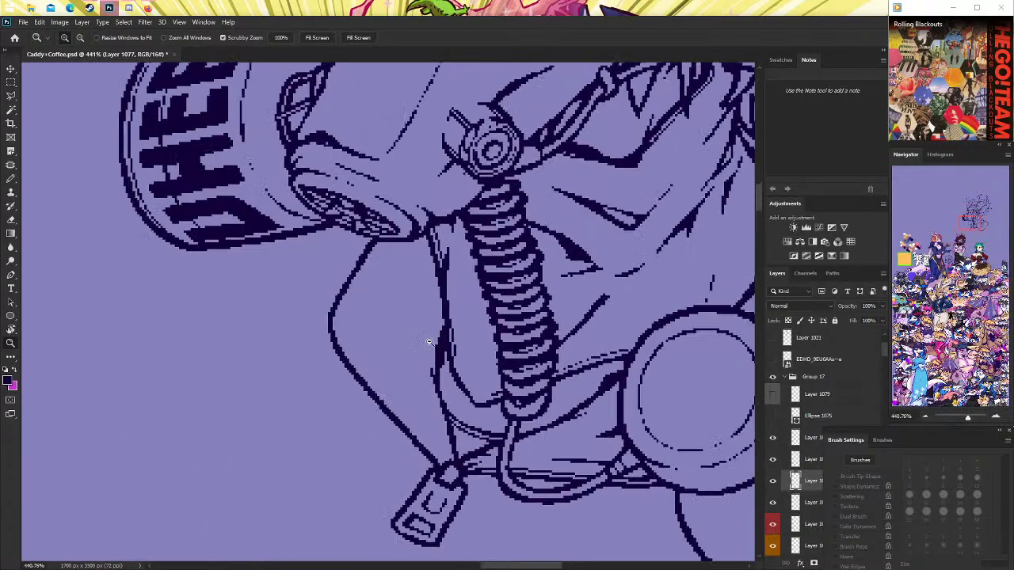
click(10, 181)
scroll(413, 375, down, 1)
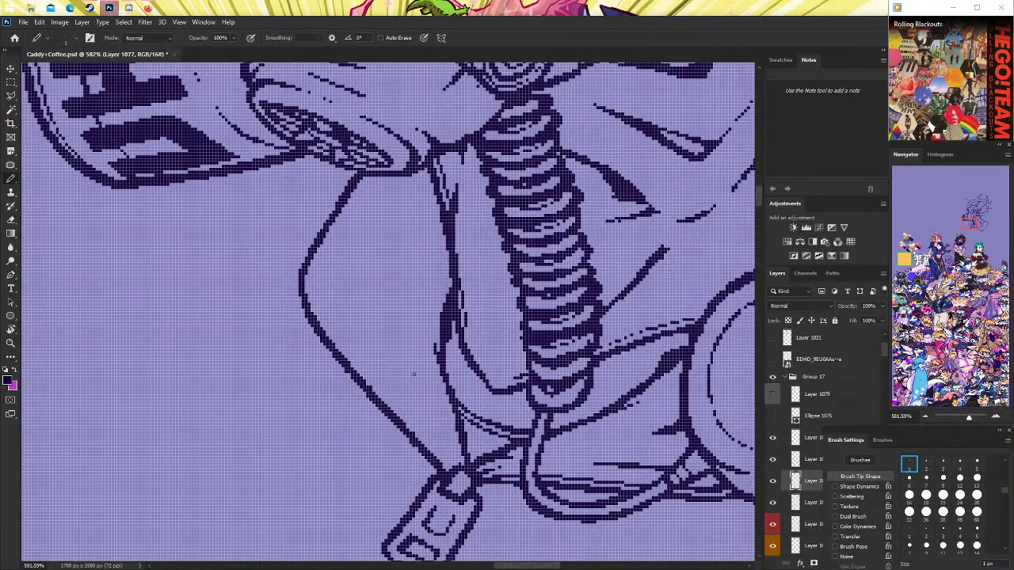
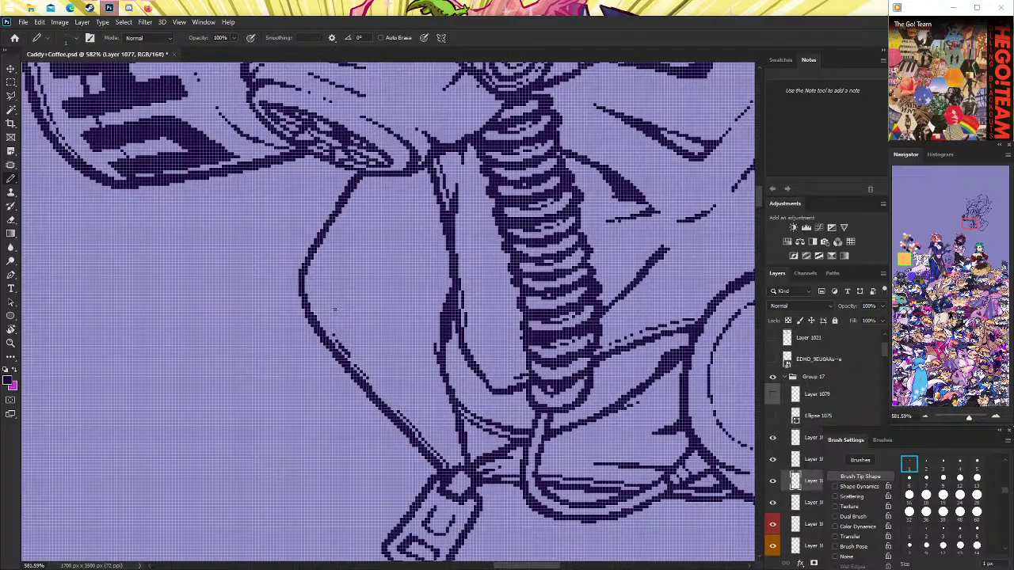
Draw a cleaner chest contour line beside the old body outline beneath the hose.
drag(310, 277, 363, 358)
scroll(325, 320, up, 2)
drag(314, 321, 319, 296)
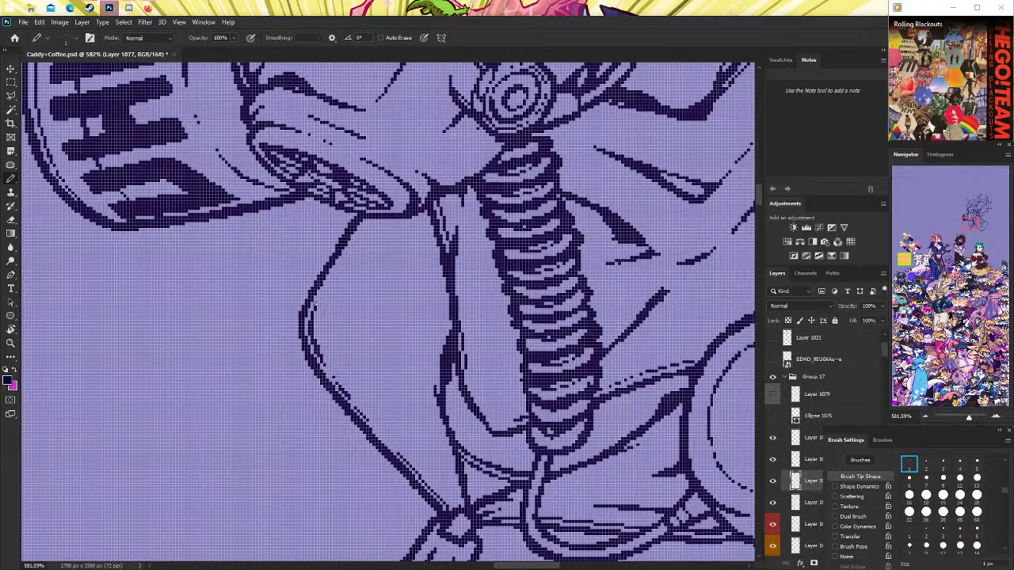
click(11, 342)
scroll(514, 259, down, 5)
scroll(514, 259, down, 2)
scroll(514, 259, up, 3)
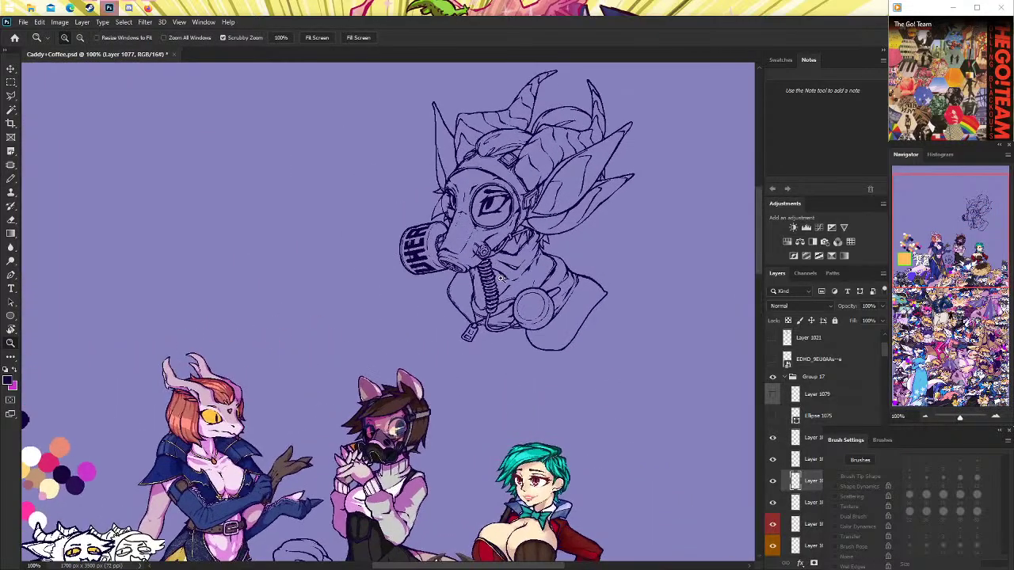
scroll(514, 259, up, 3)
scroll(514, 259, up, 2)
Add dark pixels along the curved body contour, then zoom out to see the full character.
key(b)
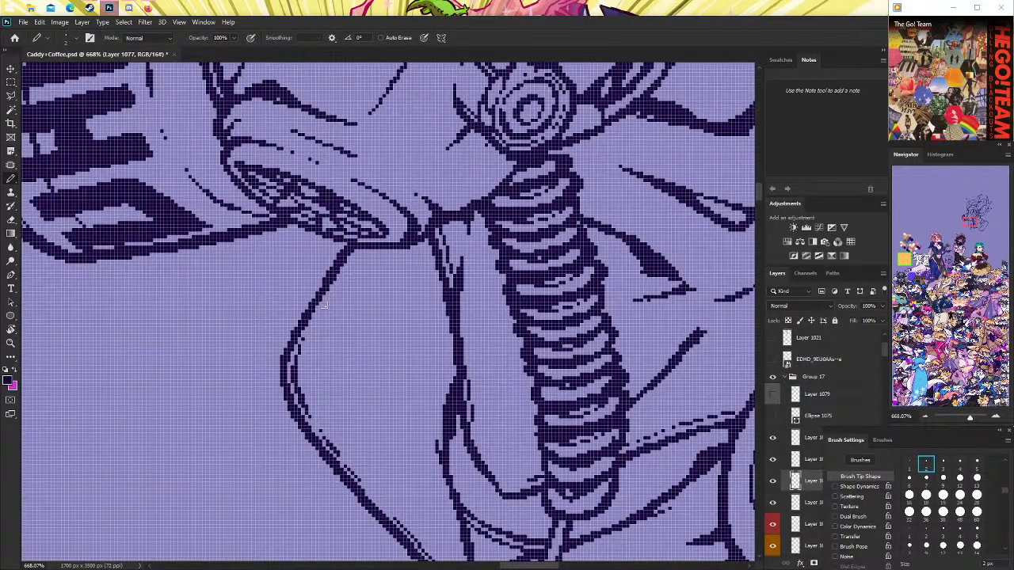
scroll(314, 249, down, 1)
scroll(315, 249, down, 3)
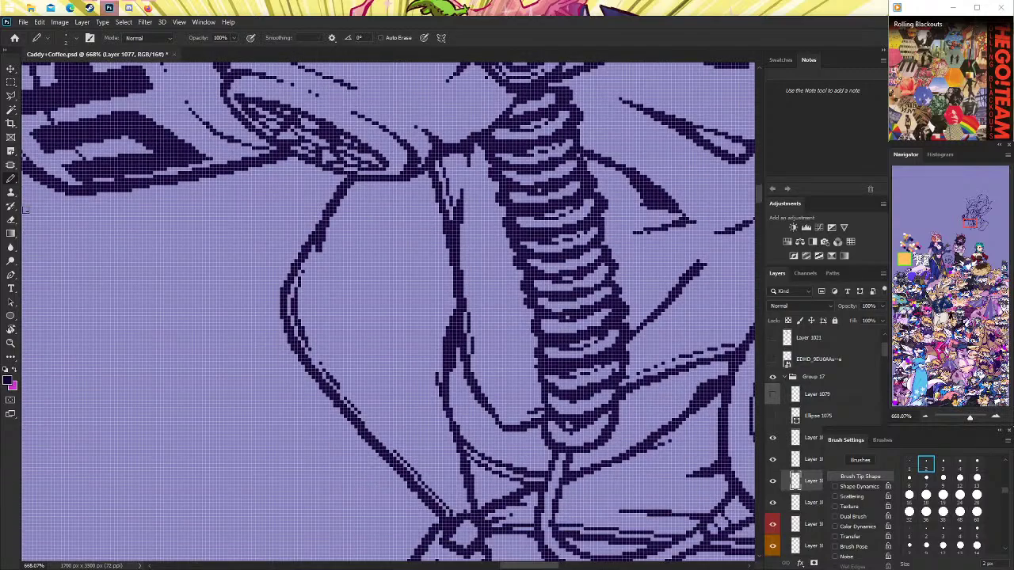
key(g)
key(e)
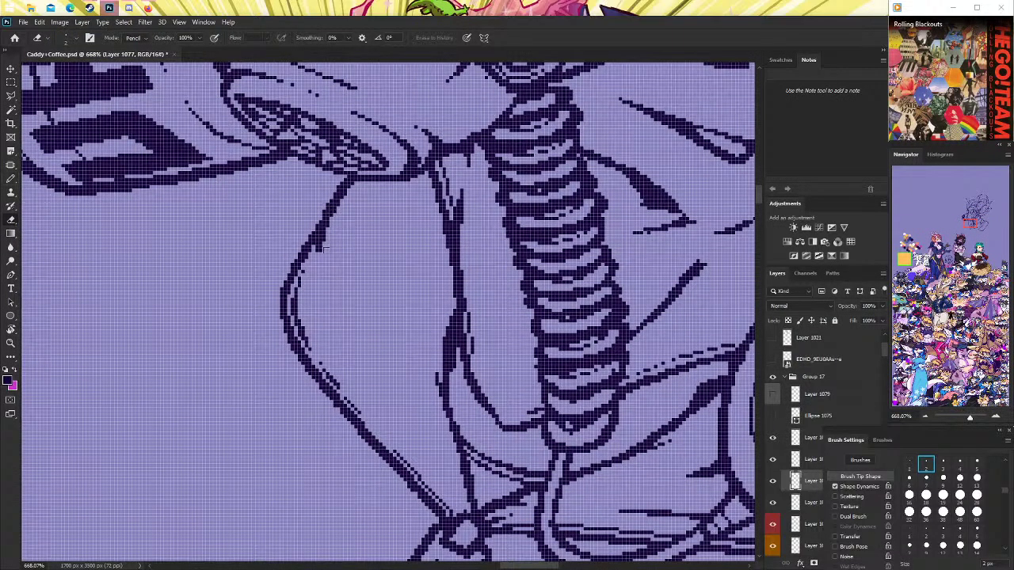
scroll(247, 254, down, 1)
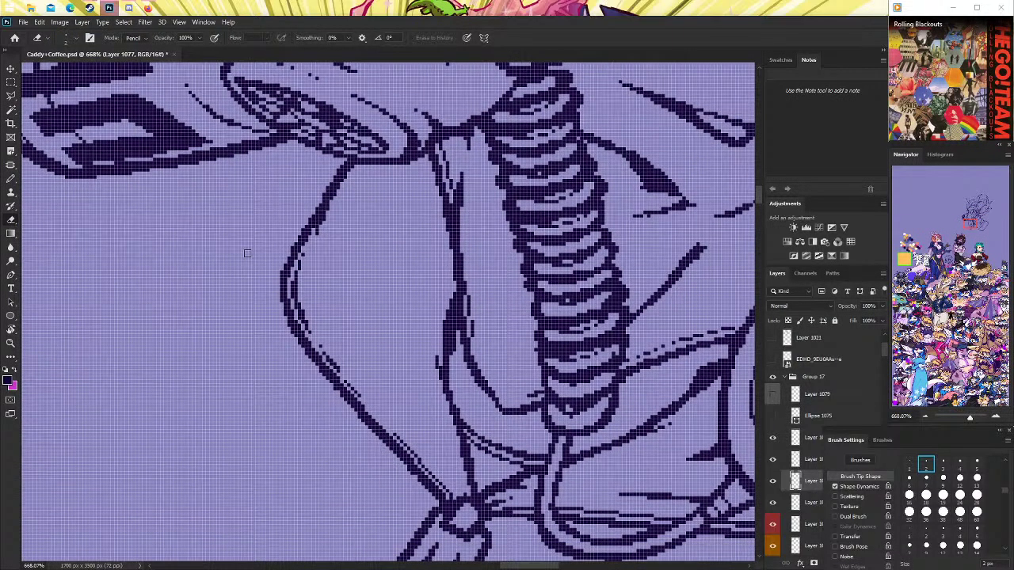
click(12, 179)
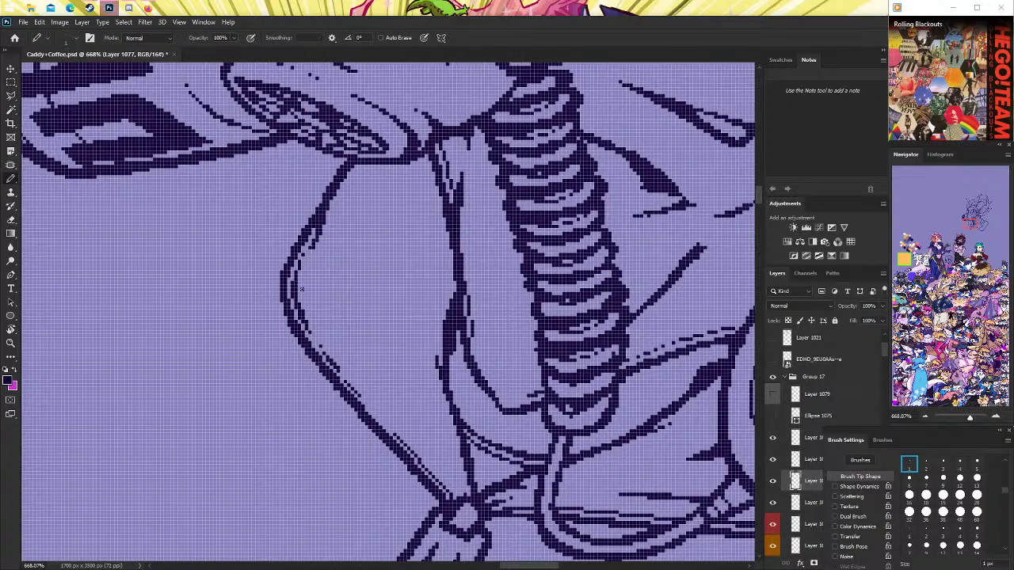
scroll(328, 253, up, 1)
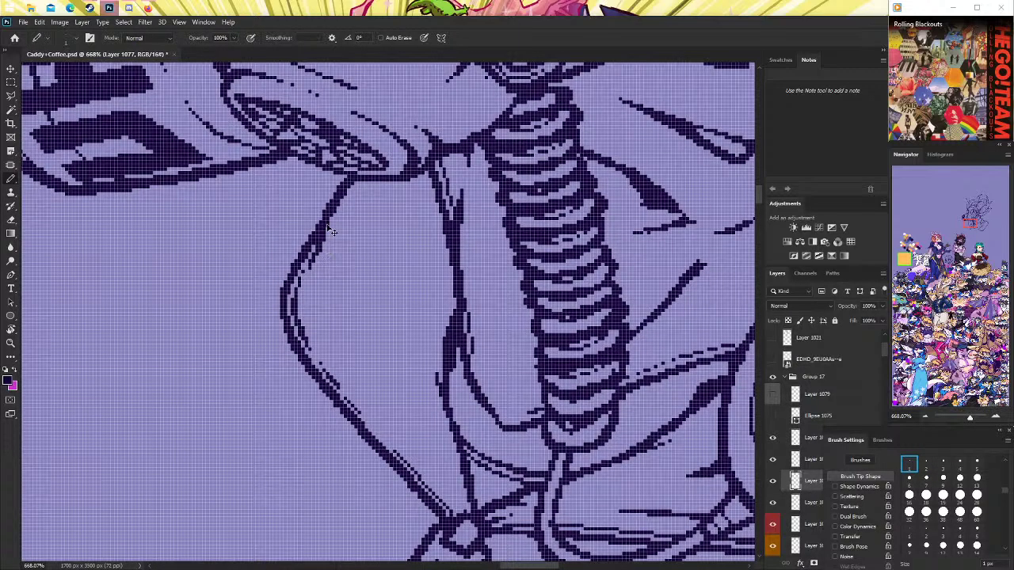
drag(321, 244, 316, 271)
scroll(235, 291, down, 2)
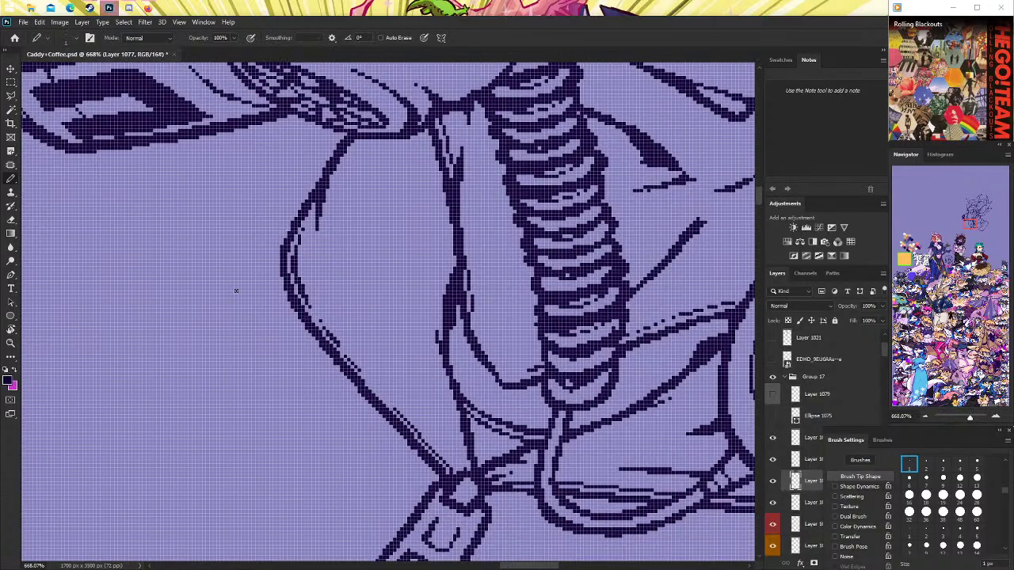
click(11, 343)
drag(491, 239, 427, 240)
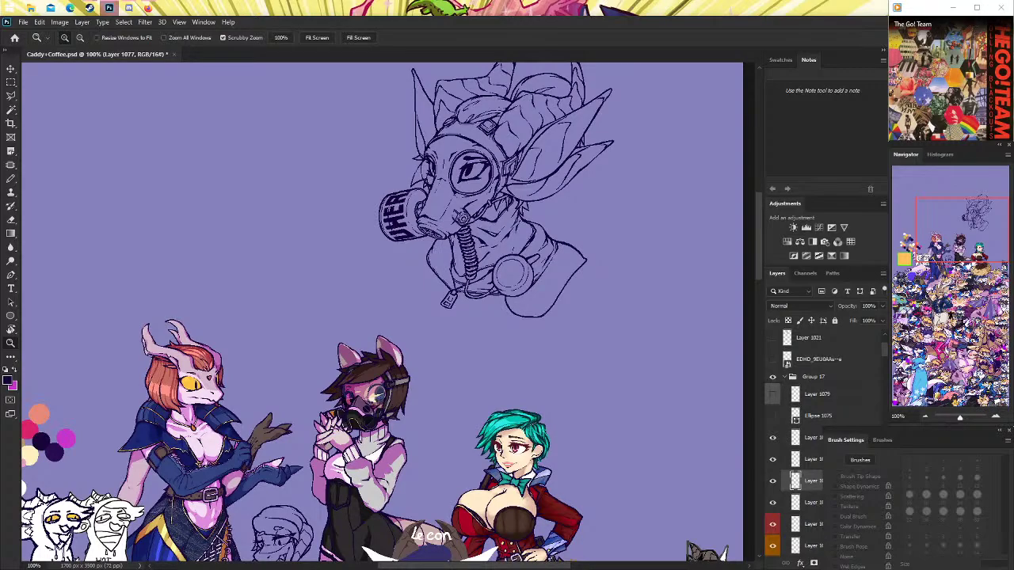
Zoom in on the hose area and add short fold strokes inside the body outline.
drag(467, 244, 523, 243)
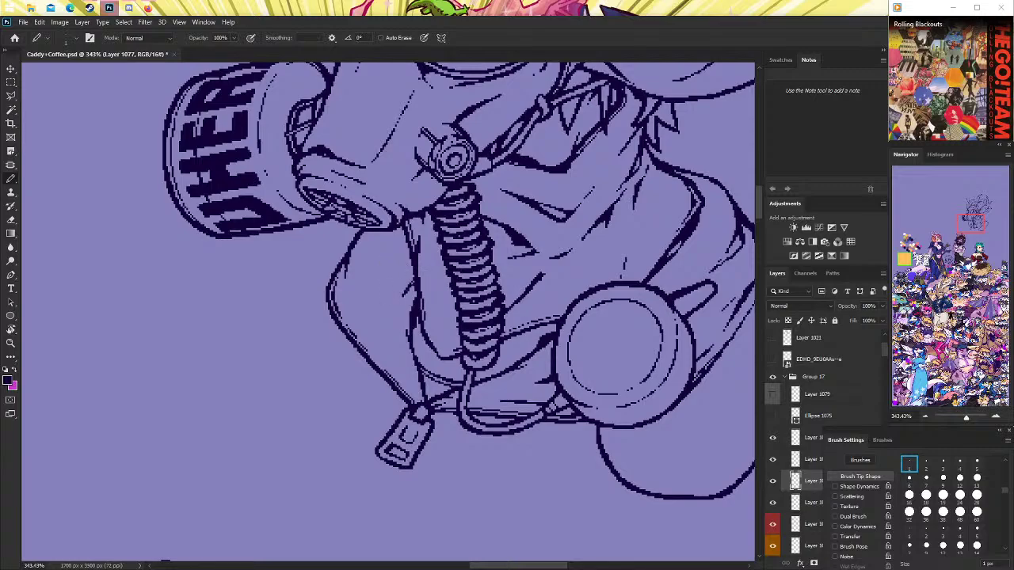
mouse_move(345, 282)
mouse_down()
mouse_move(371, 339)
mouse_move(373, 328)
mouse_move(386, 347)
mouse_move(367, 286)
mouse_up()
key(ctrl+z)
key(ctrl+z)
key(ctrl+z)
drag(372, 322, 378, 334)
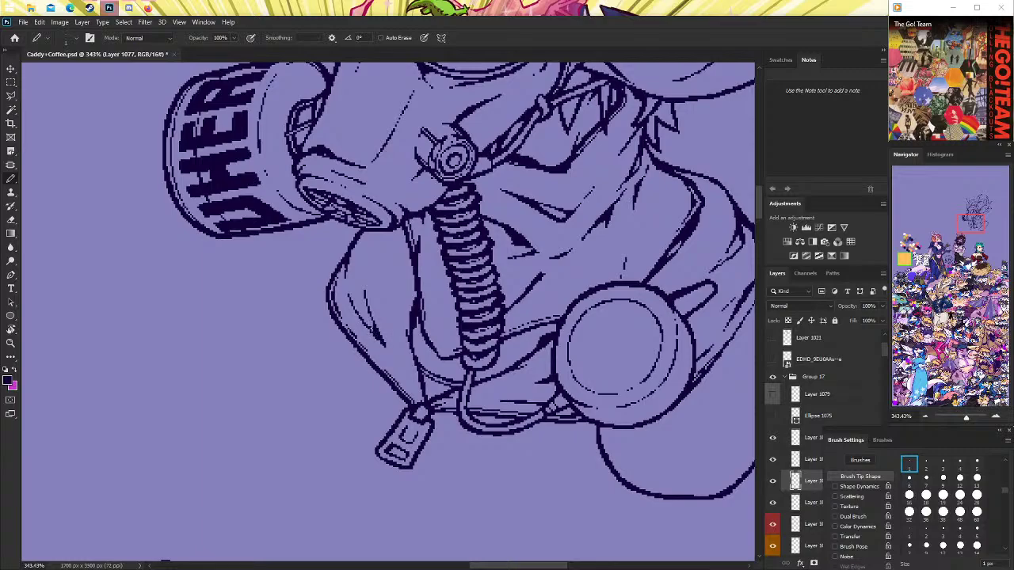
drag(362, 248, 361, 269)
scroll(459, 312, up, 1)
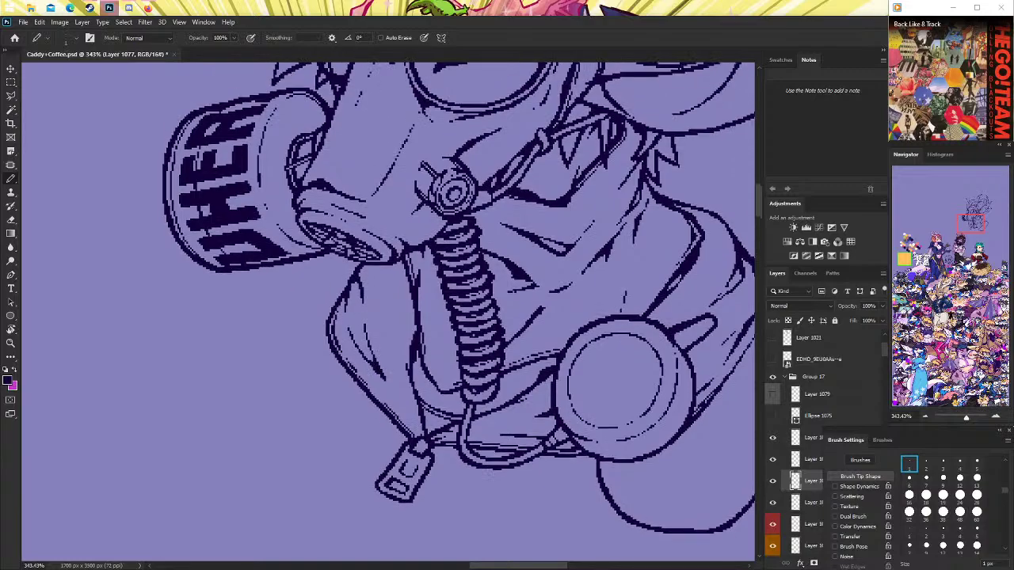
scroll(460, 312, up, 1)
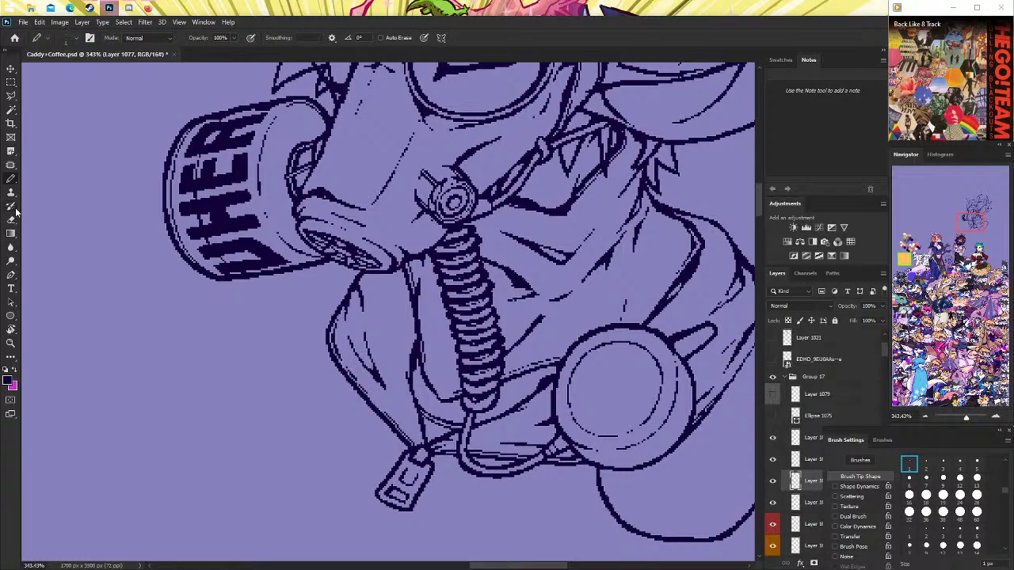
Erase the stray stroke near the jaw contour.
key(e)
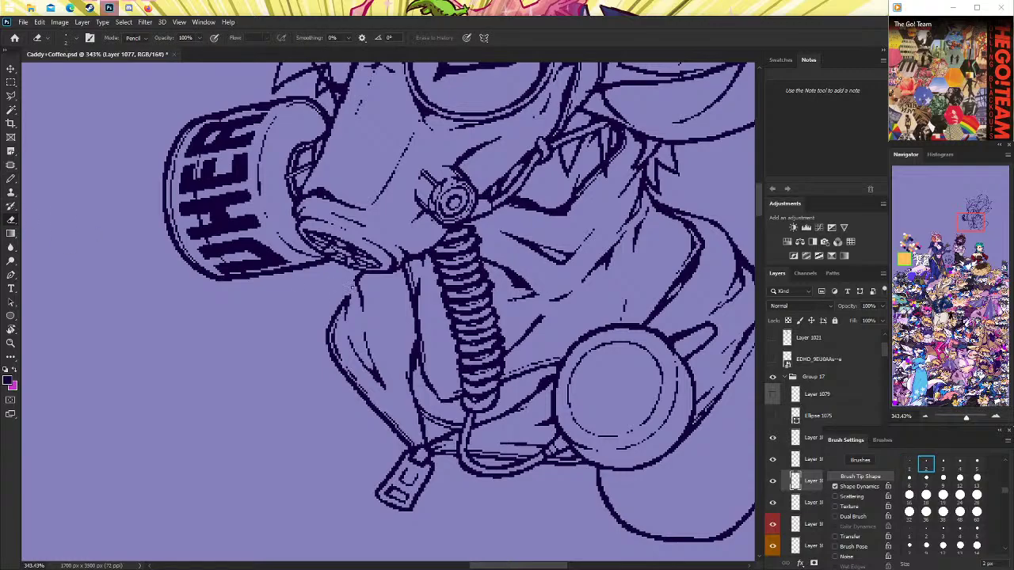
click(11, 178)
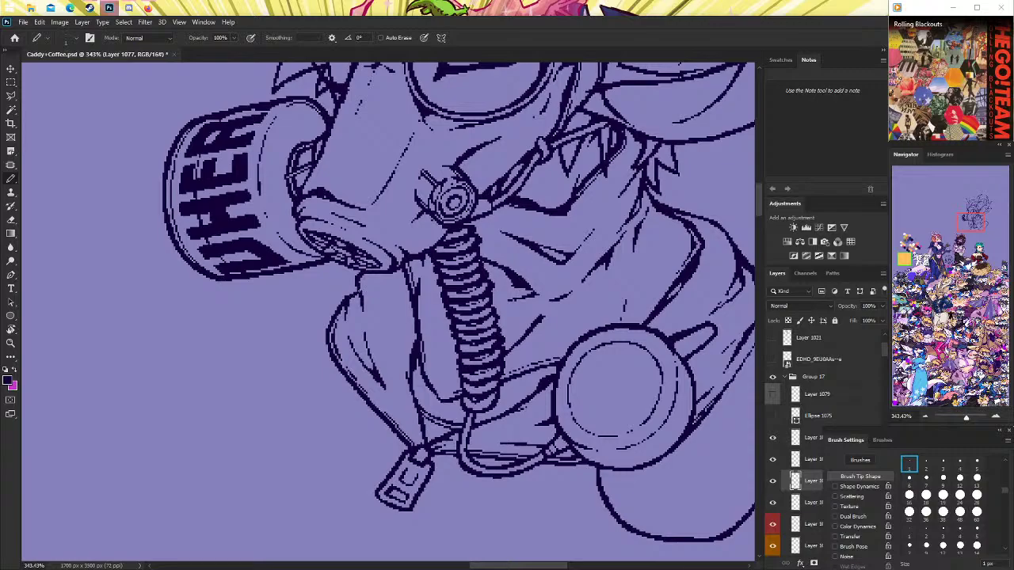
drag(349, 296, 358, 289)
key(e)
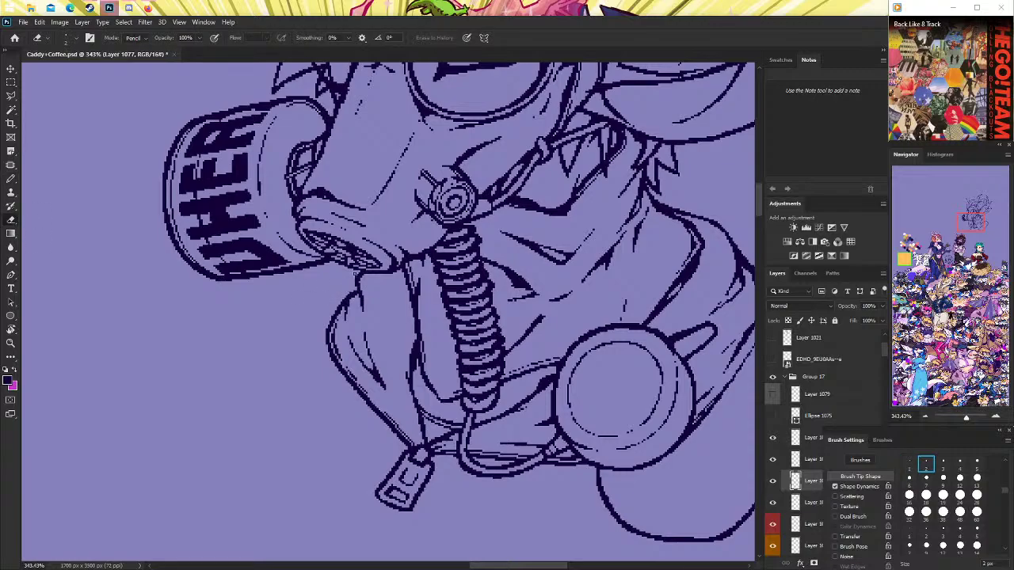
drag(357, 273, 353, 282)
key(b)
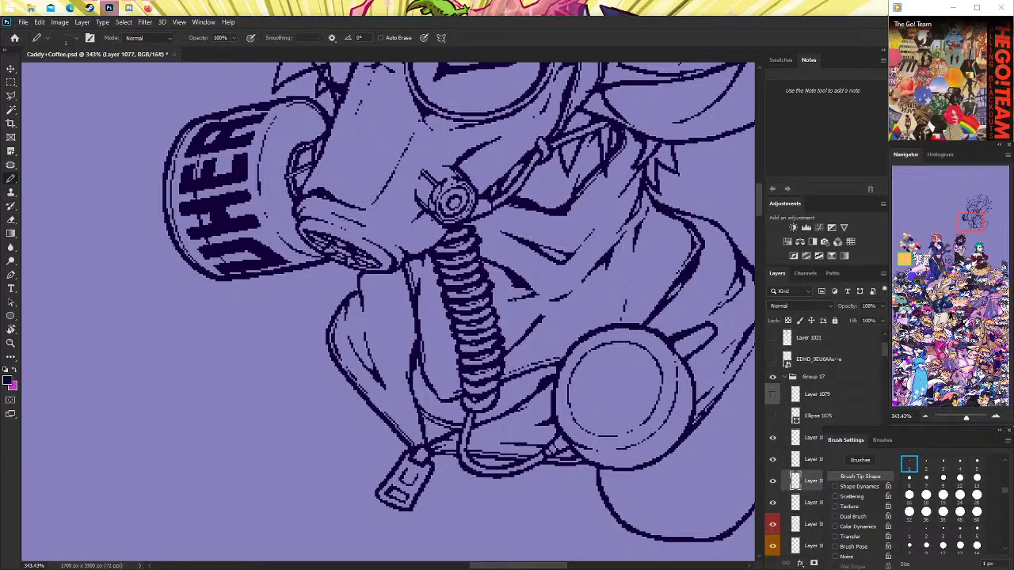
Thicken the collar disc's bottom edge, then zoom out to view the whole drawing.
drag(677, 543, 713, 543)
key(e)
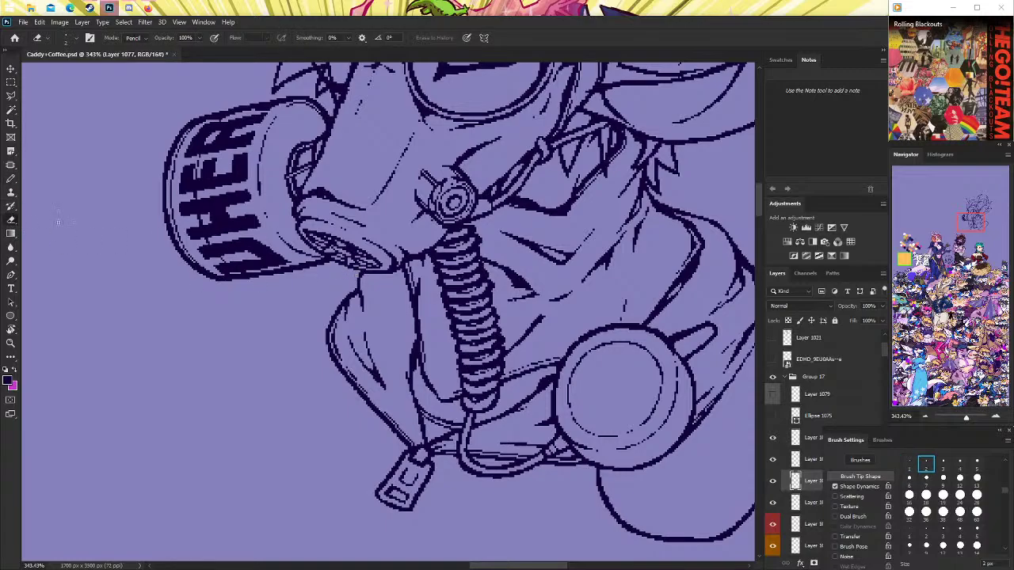
click(11, 178)
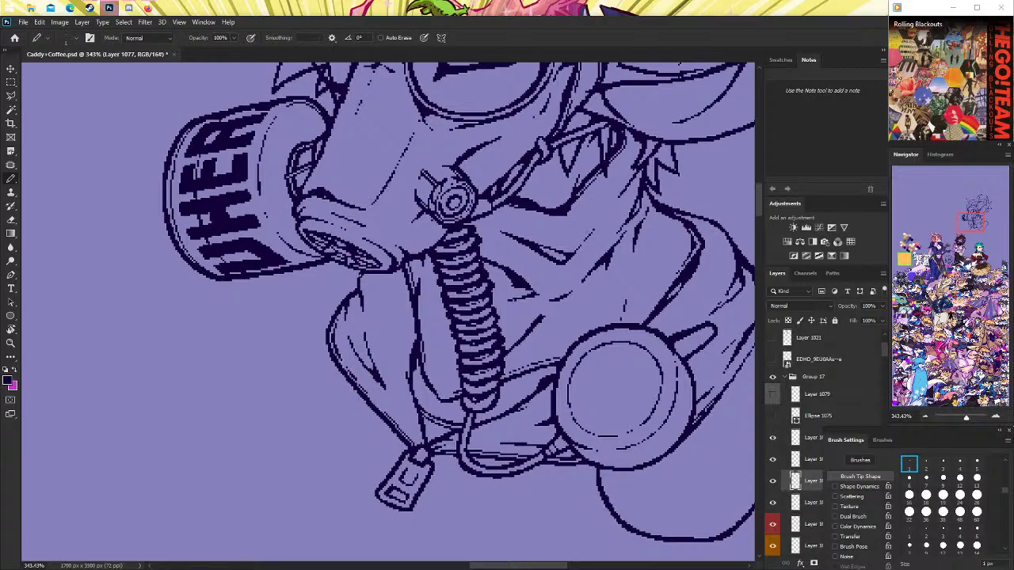
key(z)
alt+click(483, 300)
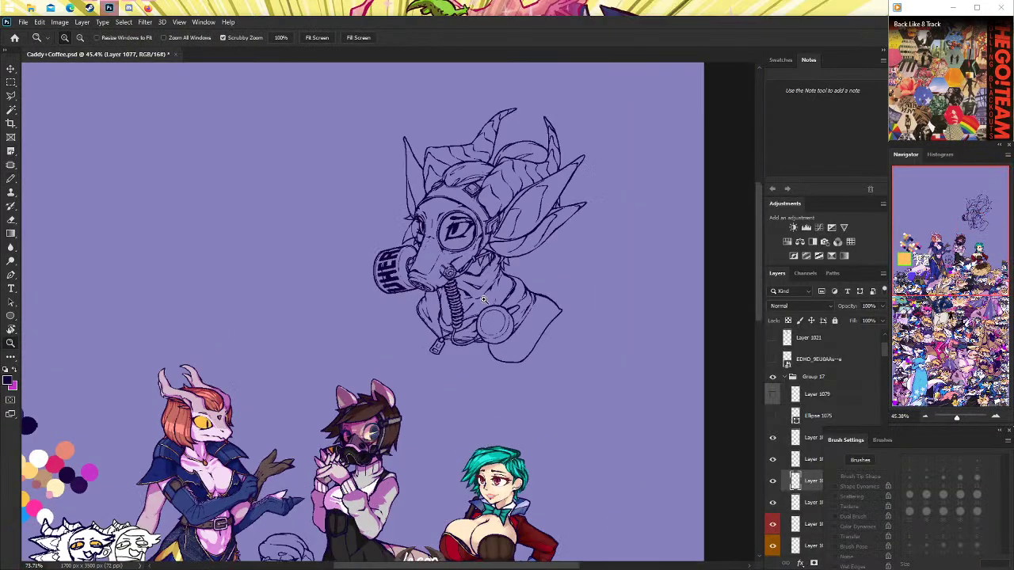
Erase part of the vertical line below the hood.
click(483, 300)
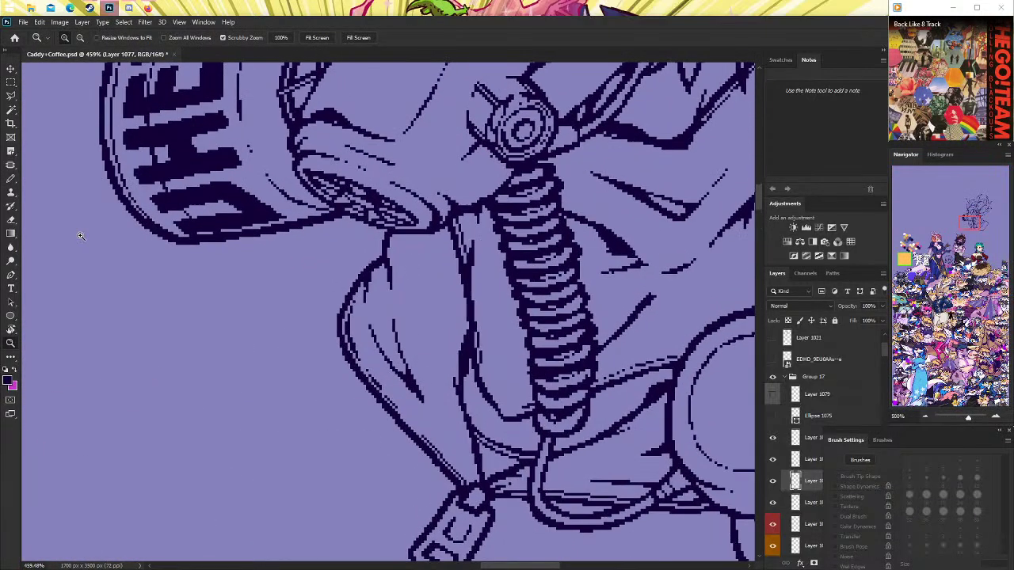
click(11, 178)
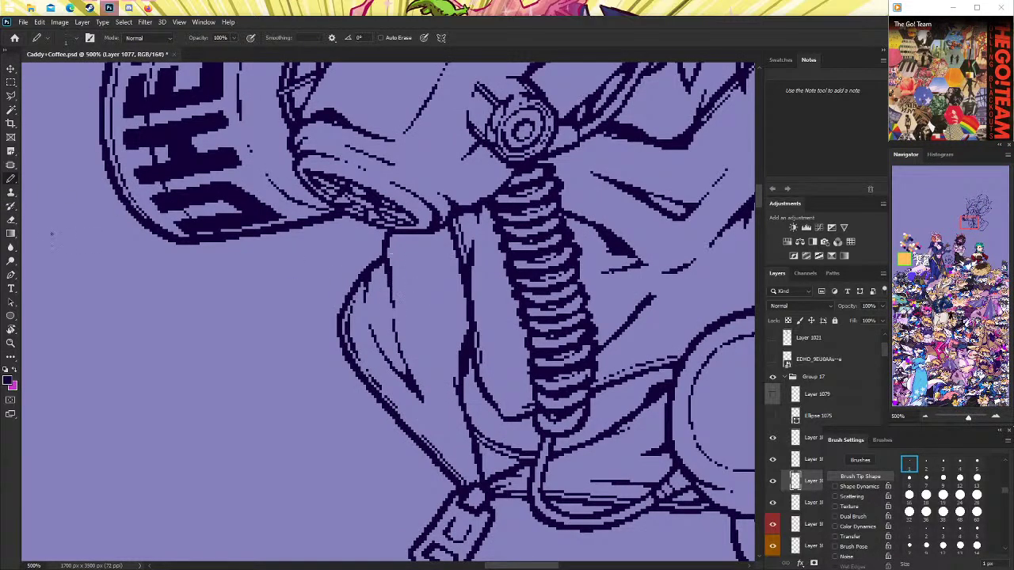
click(11, 219)
drag(392, 264, 393, 307)
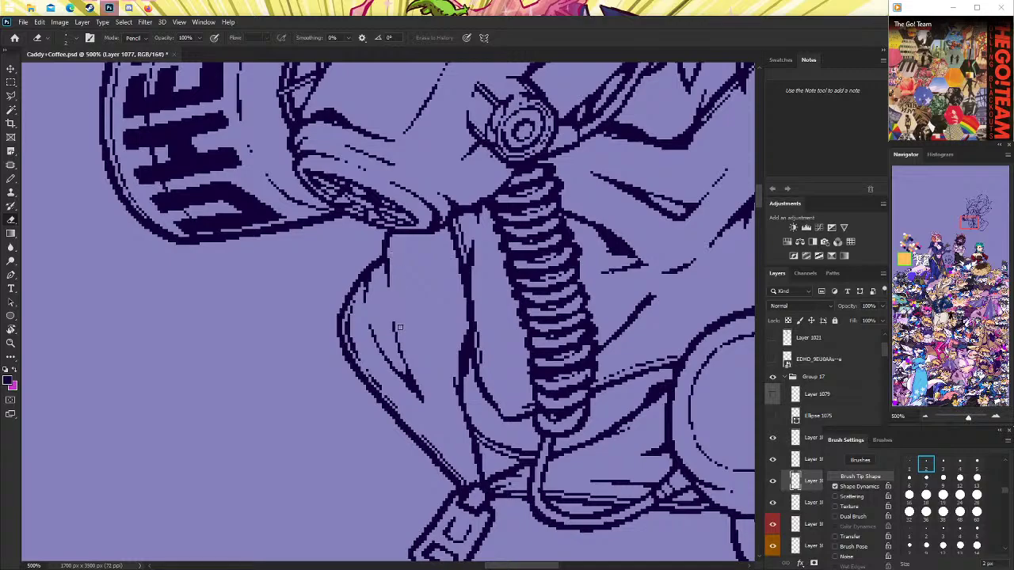
scroll(397, 280, up, 1)
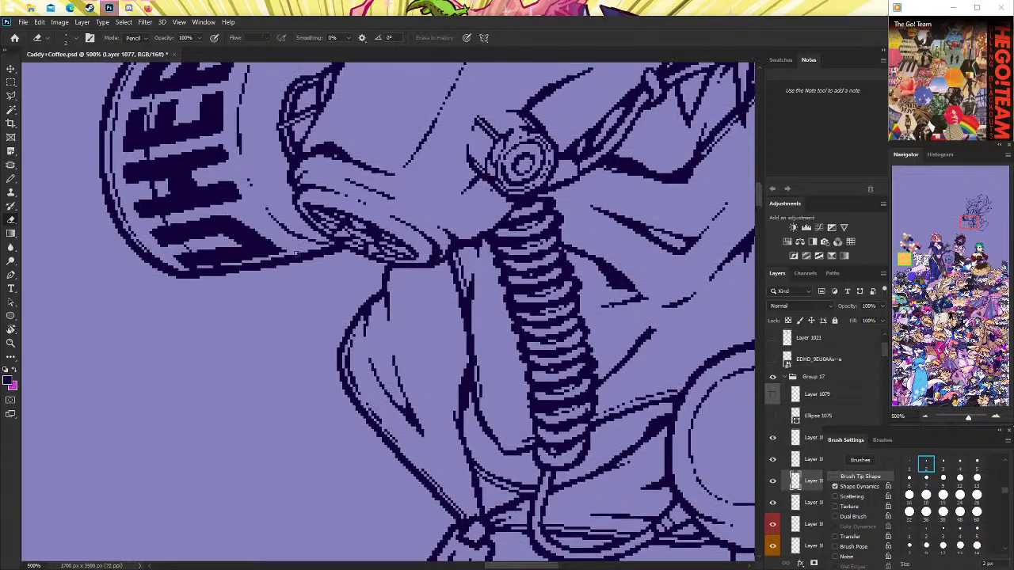
click(11, 178)
Draw a fold line on the body running down to the zipper pull.
drag(442, 326, 455, 285)
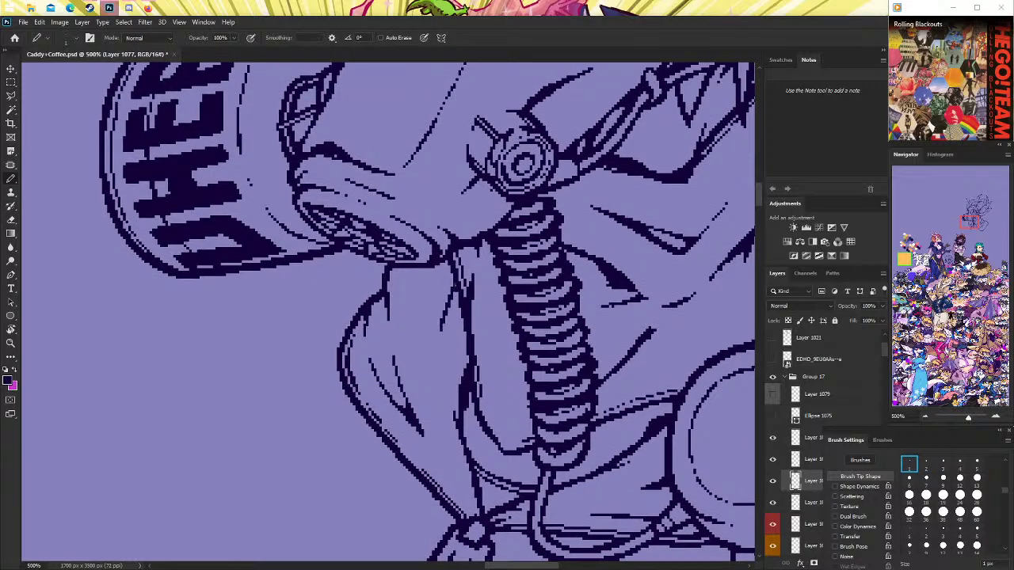
key(ctrl+z)
drag(464, 320, 457, 358)
scroll(424, 389, down, 3)
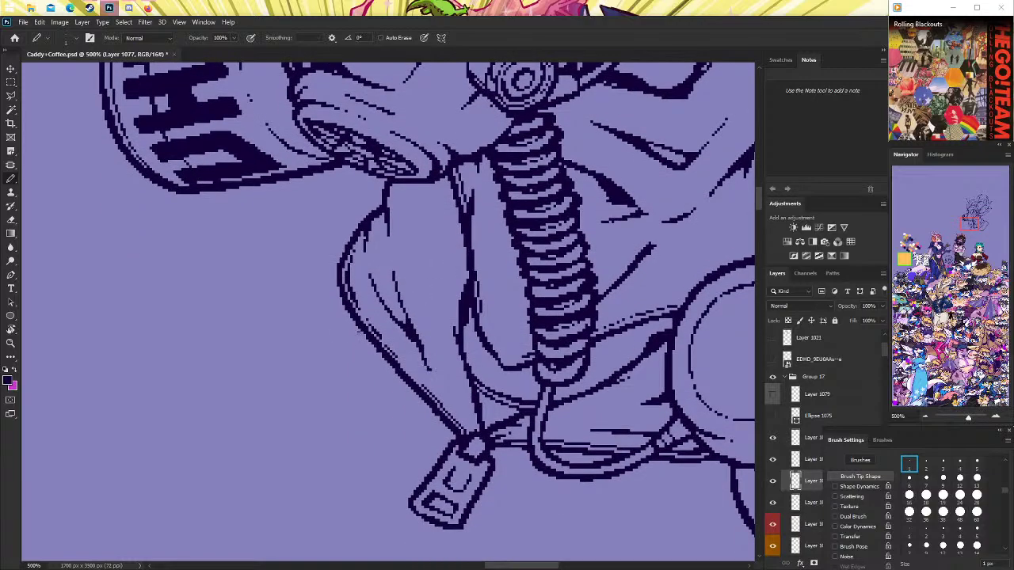
drag(424, 360, 464, 427)
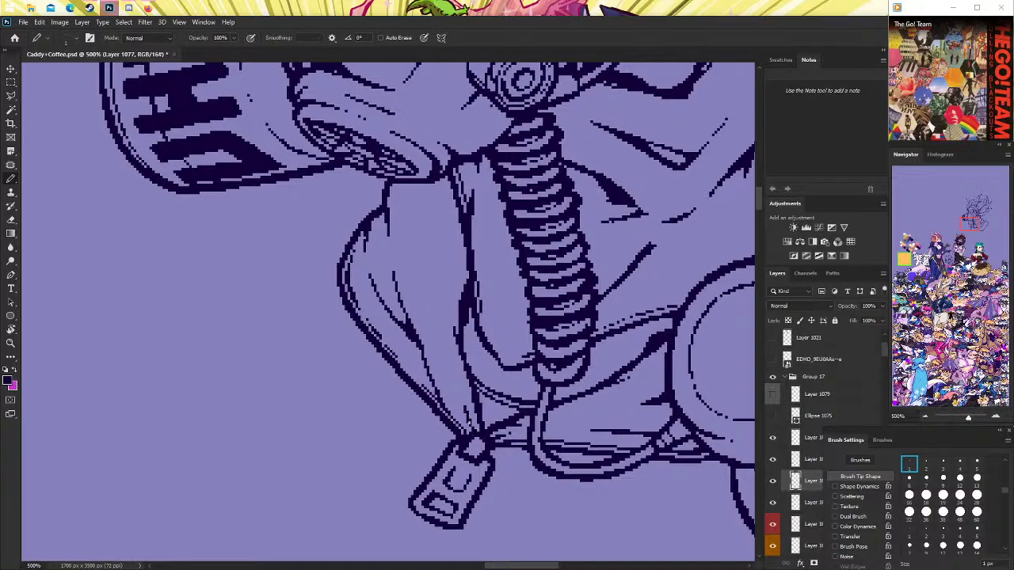
drag(466, 421, 473, 434)
Add a few pixels to the hood line art and set the eraser tip to 1 px.
click(11, 219)
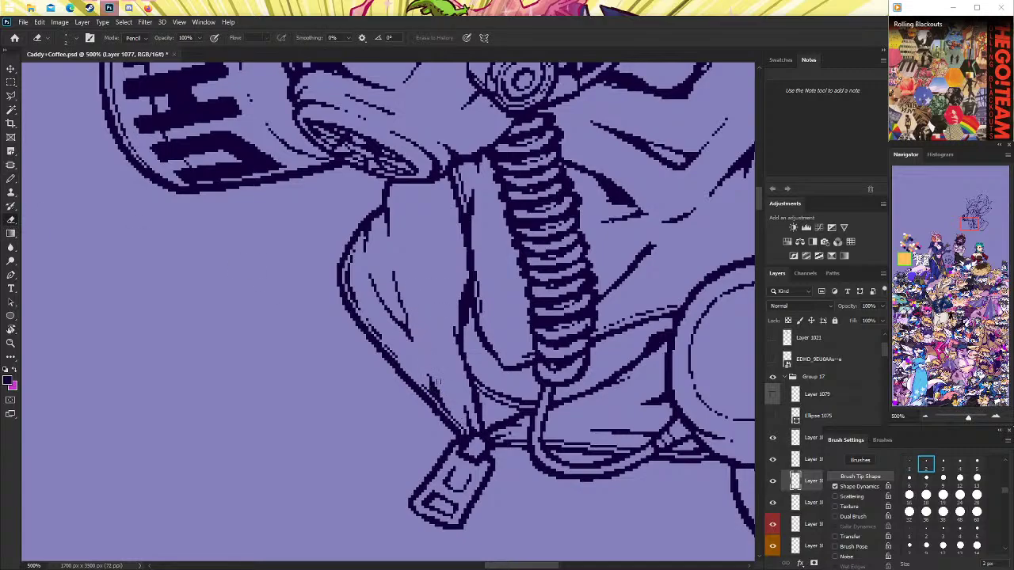
scroll(419, 372, up, 2)
scroll(380, 337, up, 2)
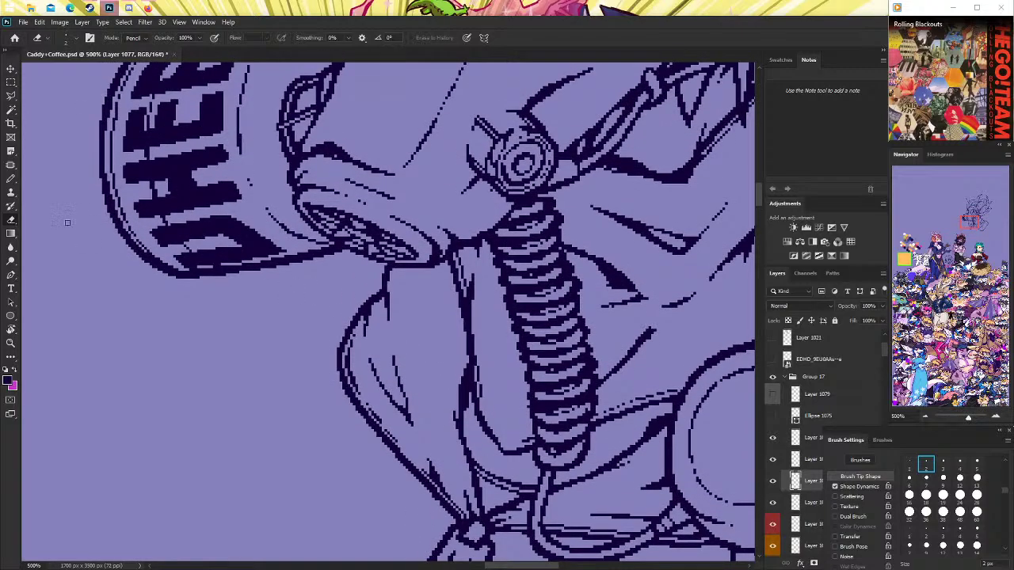
click(11, 178)
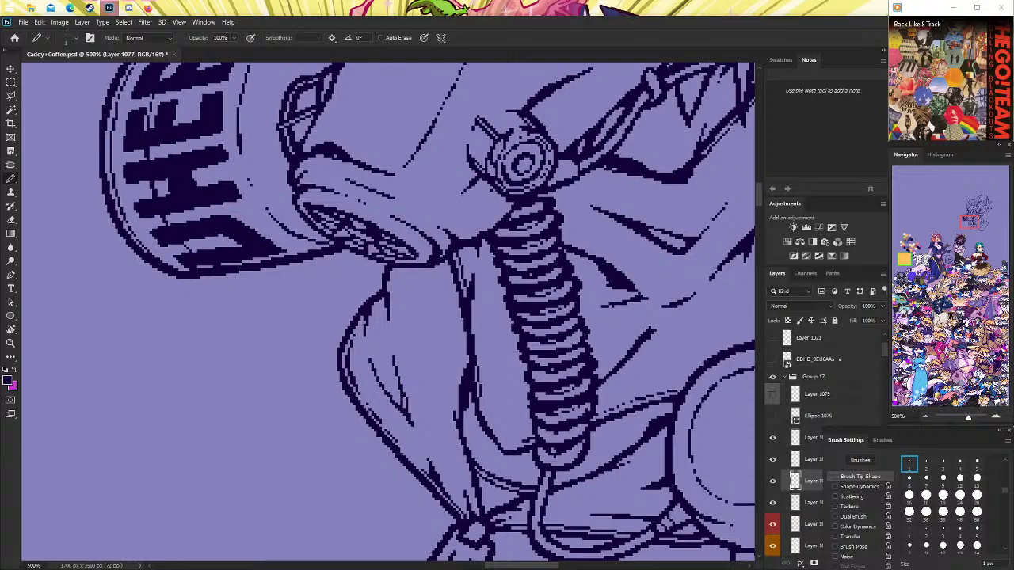
click(403, 402)
click(11, 219)
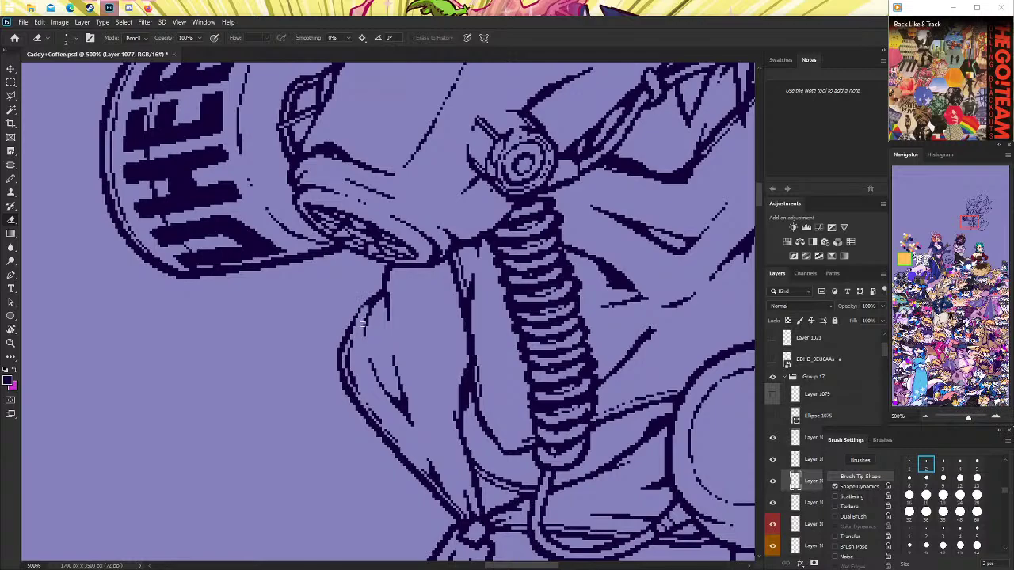
click(11, 179)
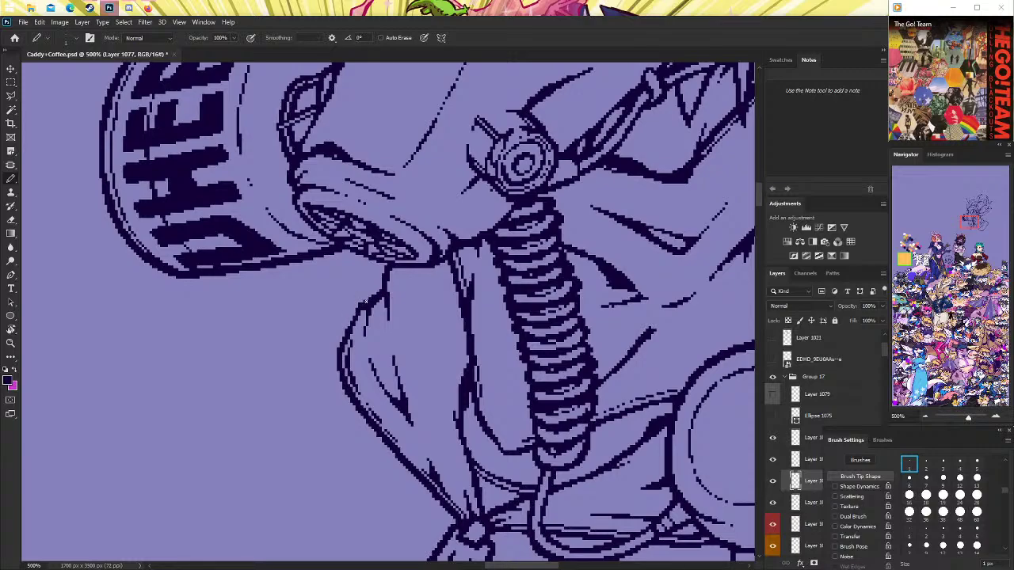
click(10, 221)
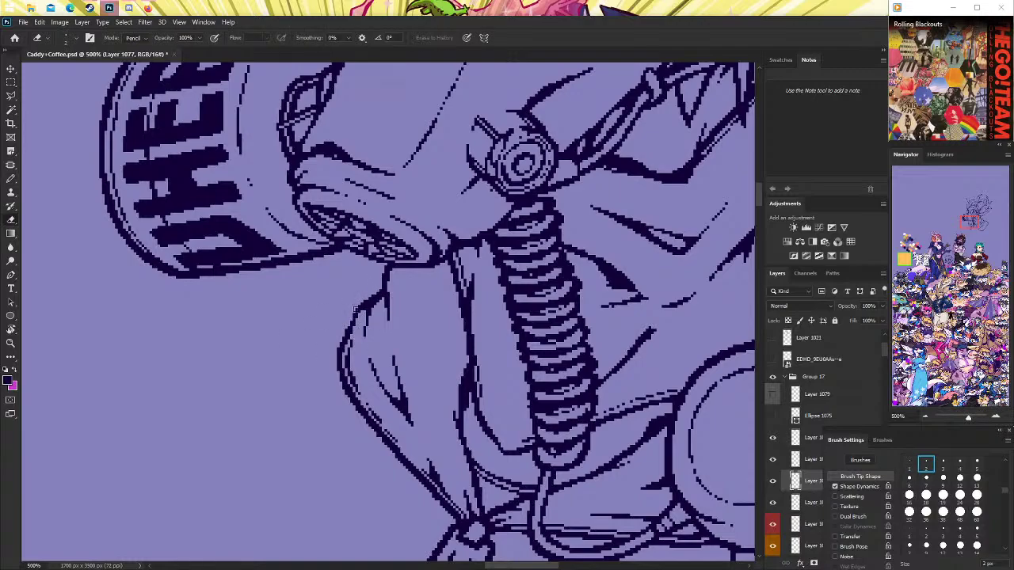
click(908, 466)
At pixel zoom, erase stray hood-fold pixels and extend the fold arc's right end downward.
click(10, 342)
drag(140, 330, 554, 309)
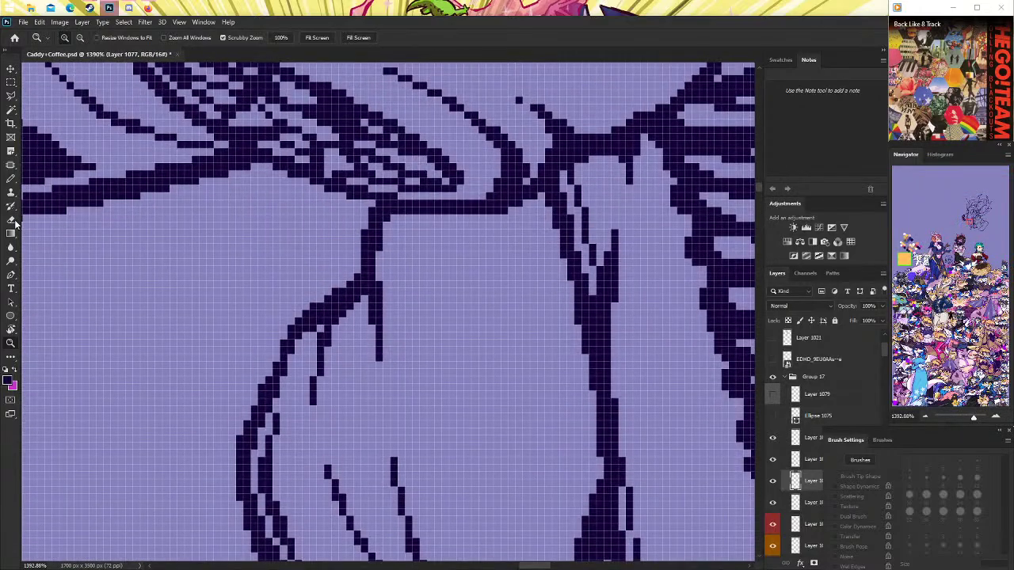
click(10, 219)
drag(324, 305, 354, 276)
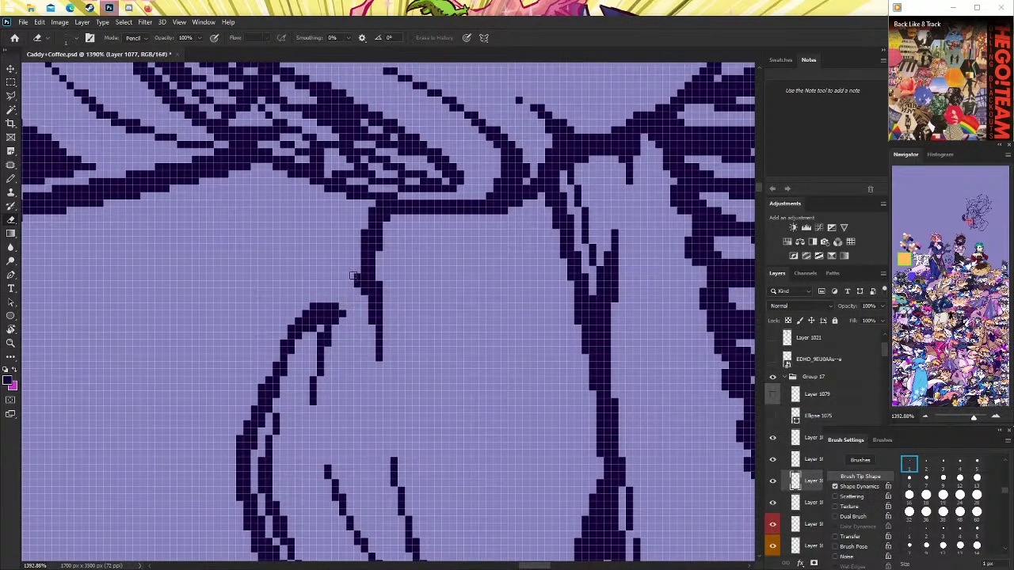
click(11, 179)
mouse_move(342, 317)
mouse_down()
mouse_move(348, 329)
mouse_move(368, 316)
mouse_up()
key(ctrl+z)
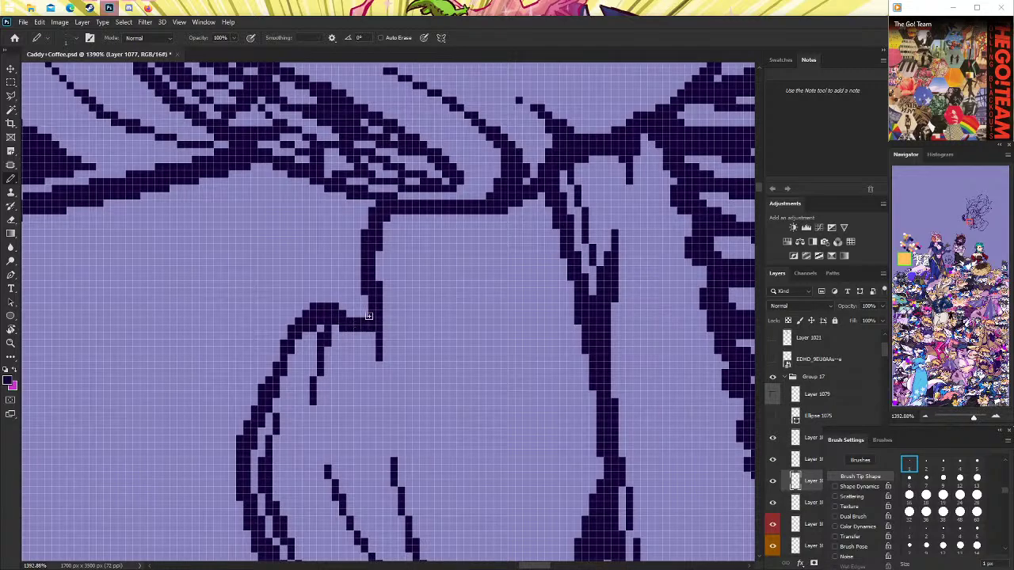
click(10, 219)
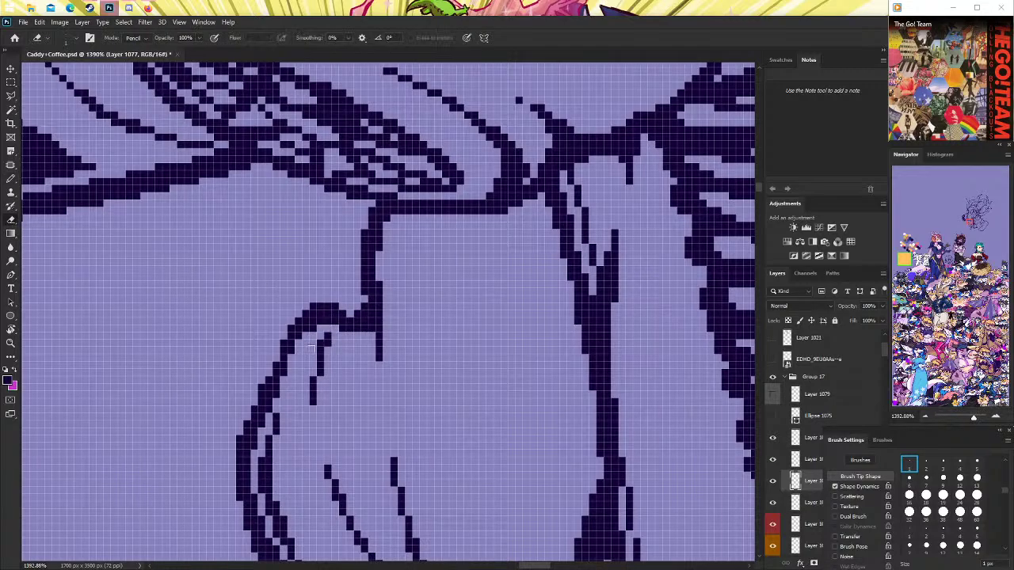
drag(325, 336, 320, 359)
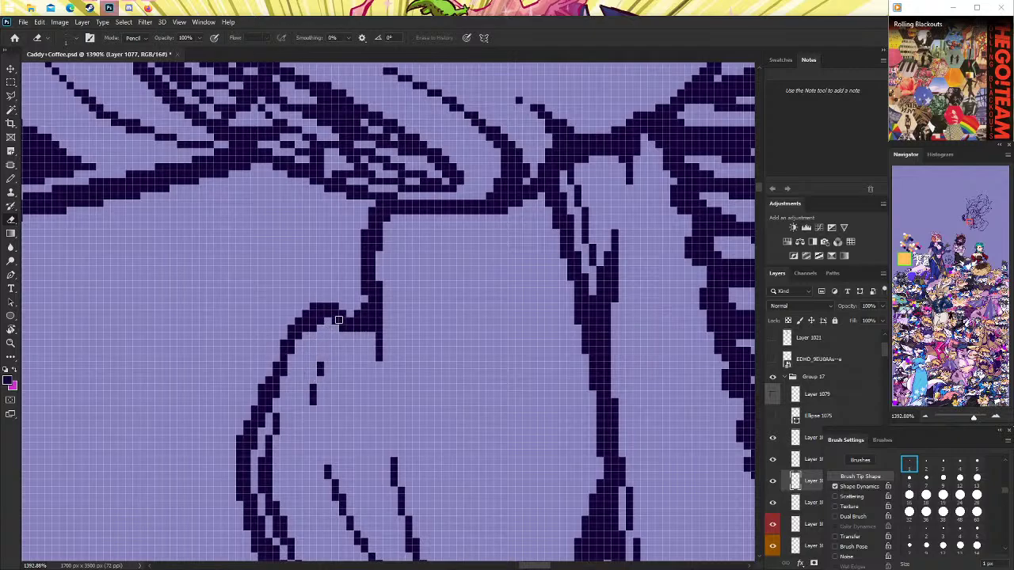
click(10, 178)
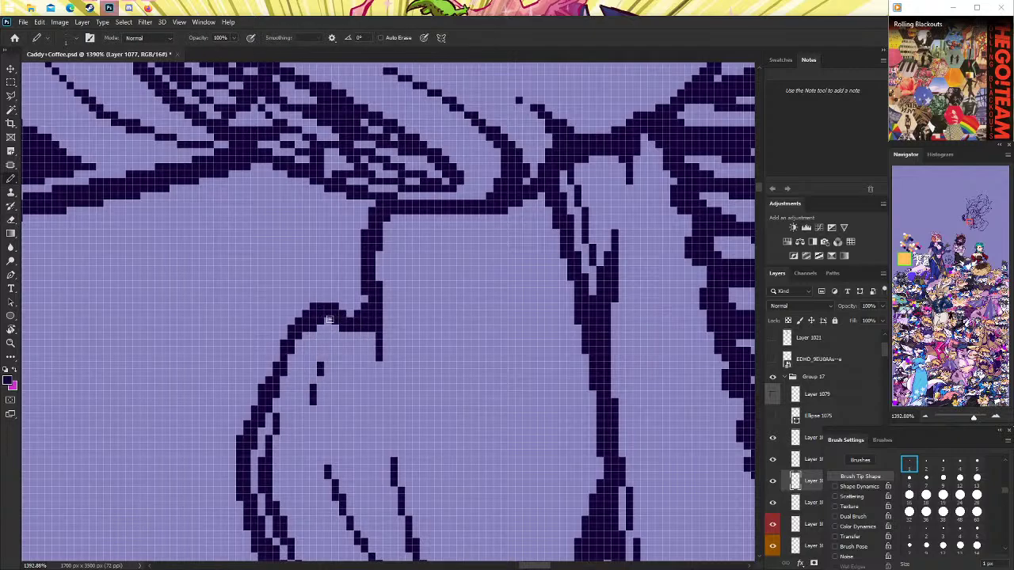
drag(339, 328, 375, 338)
Remove the curved bump stroke, add a short horizontal fold line, and clear stray pixels below it.
click(11, 342)
drag(445, 318, 364, 331)
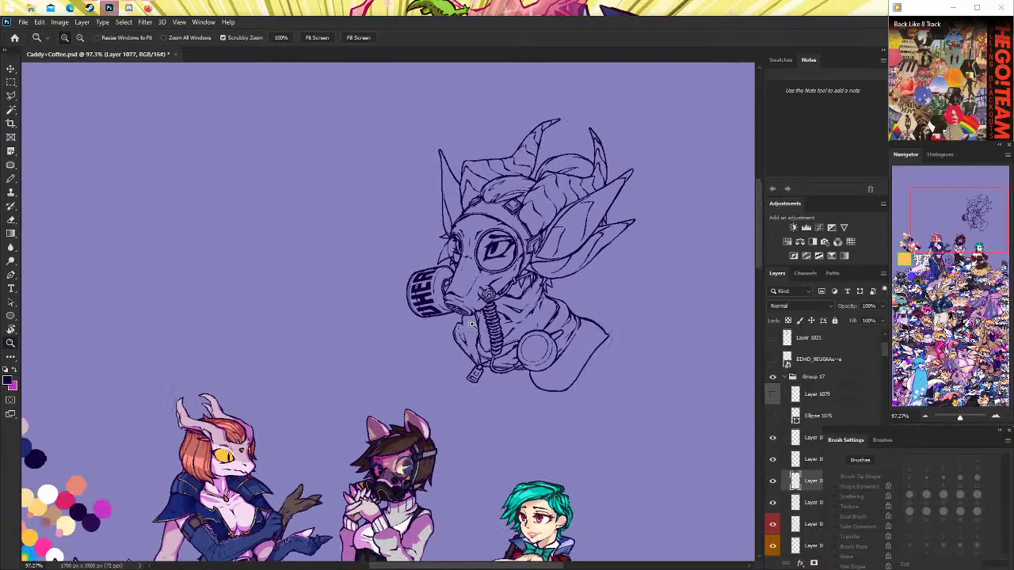
drag(174, 293, 219, 293)
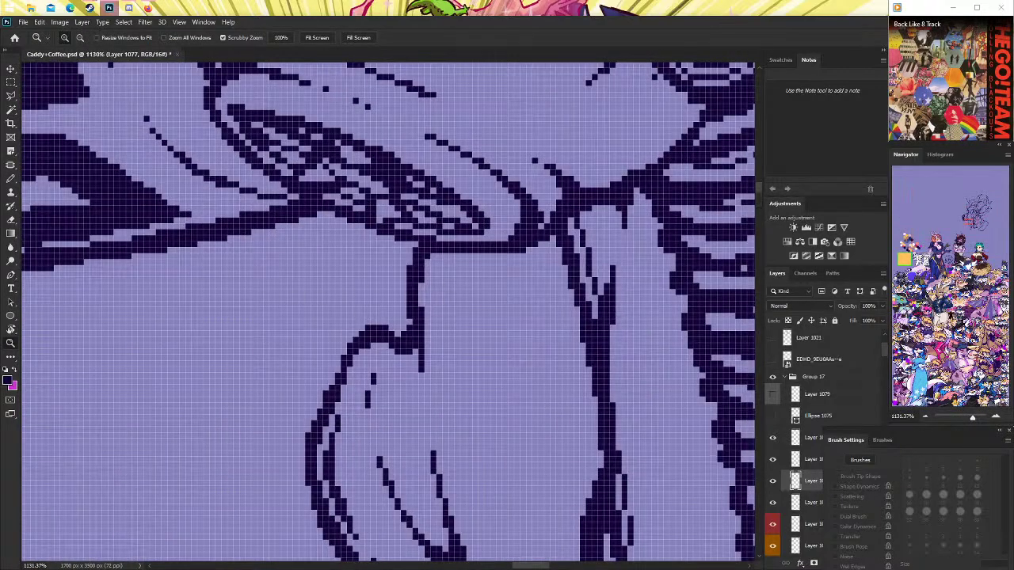
key(ctrl+z)
key(ctrl+shift+z)
key(ctrl+z)
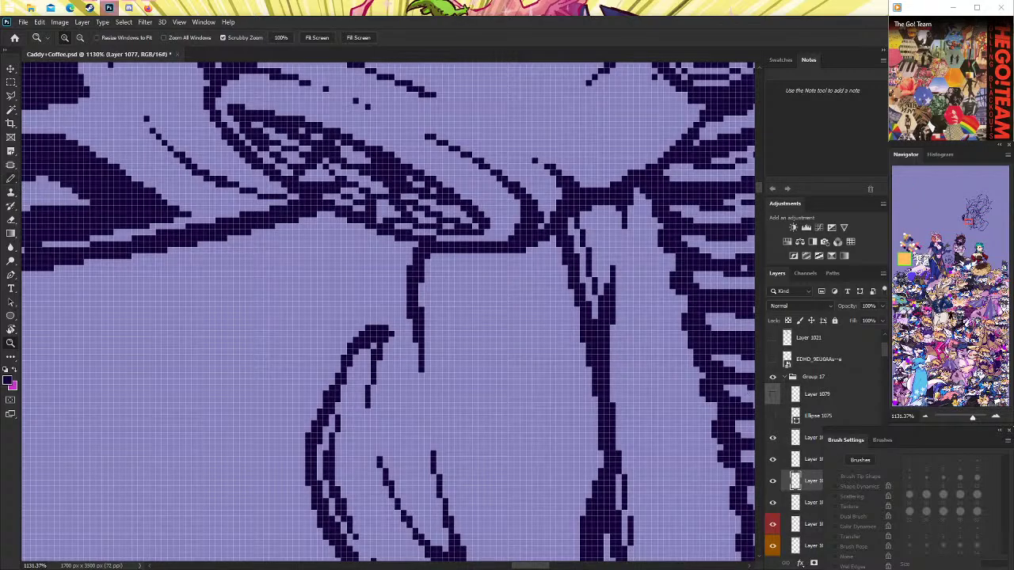
click(11, 179)
drag(388, 328, 414, 322)
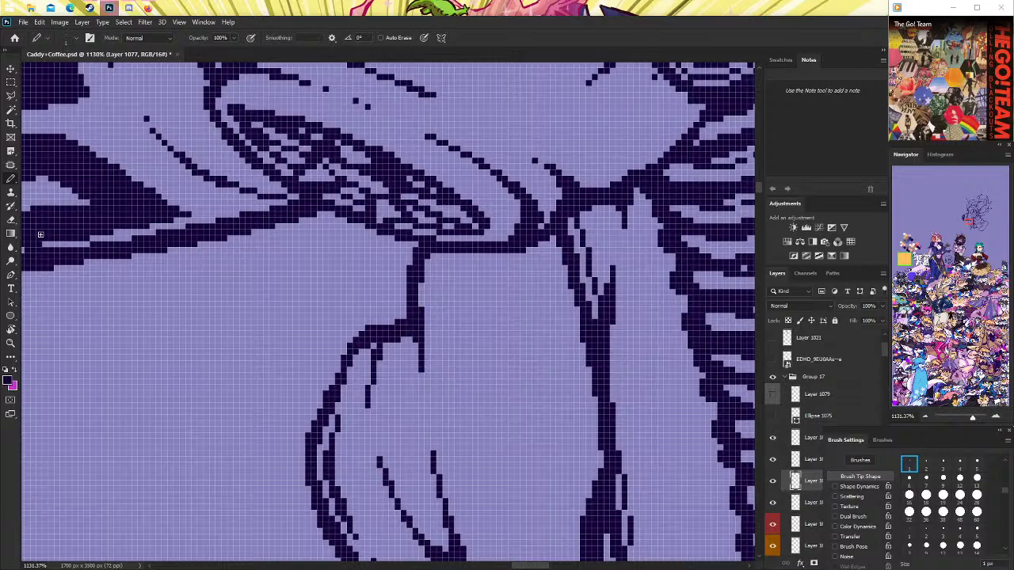
click(11, 220)
drag(373, 400, 375, 349)
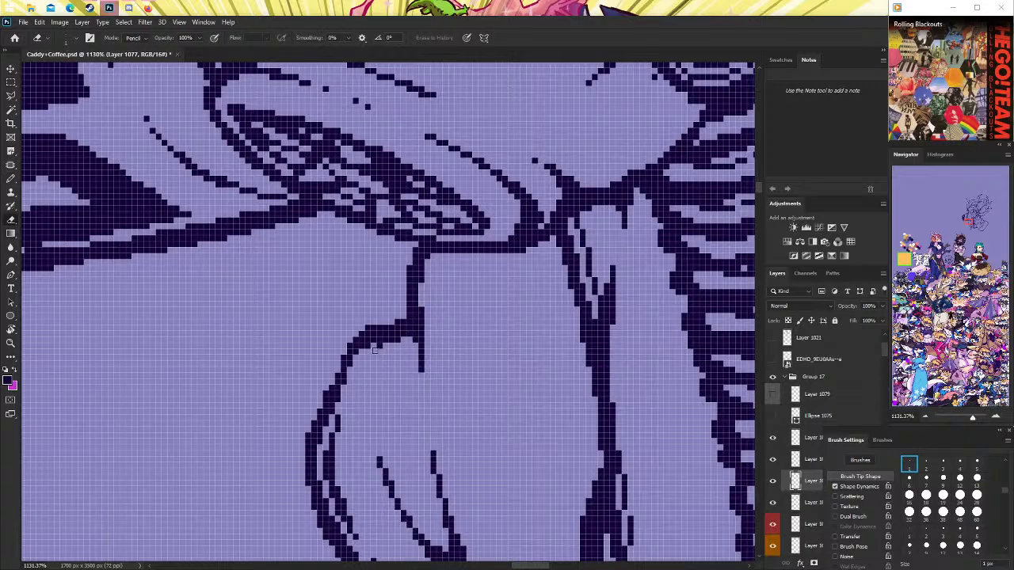
Zoom out to view the scene and switch the Eraser to its pixel eraser variant.
click(11, 343)
scroll(333, 317, down, 10)
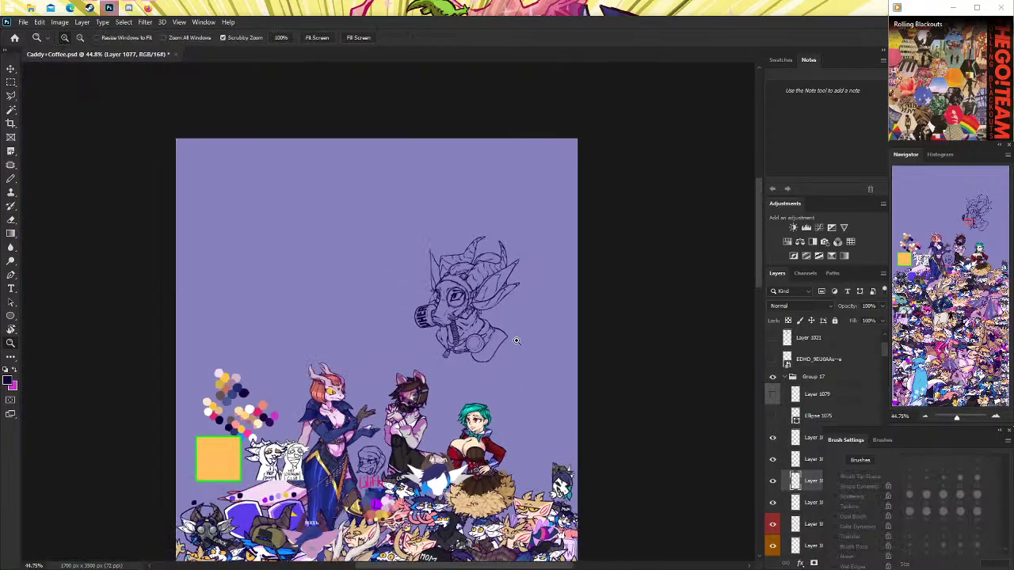
scroll(515, 340, up, 5)
scroll(428, 335, up, 3)
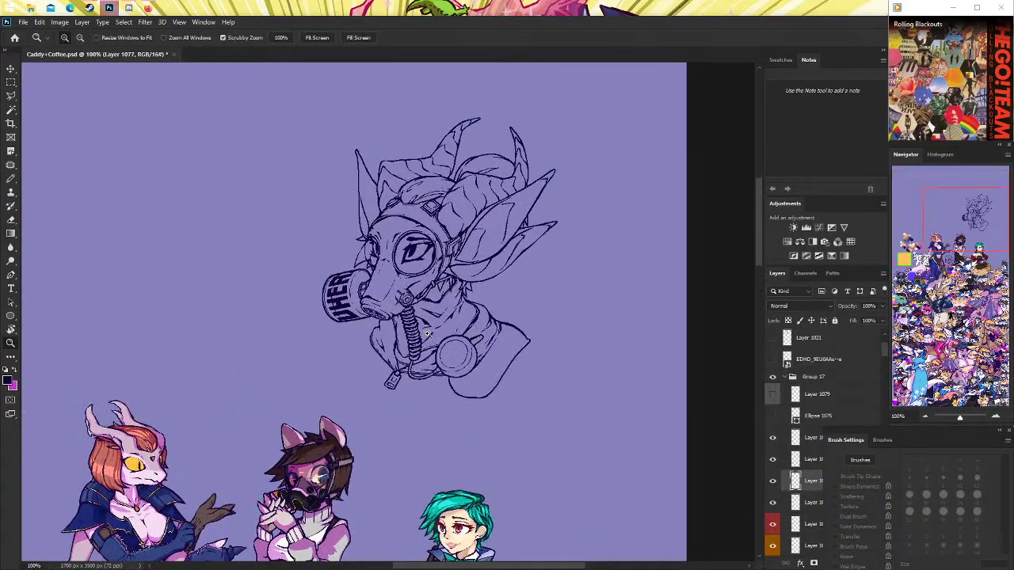
scroll(427, 334, up, 6)
scroll(238, 295, up, 3)
key(e)
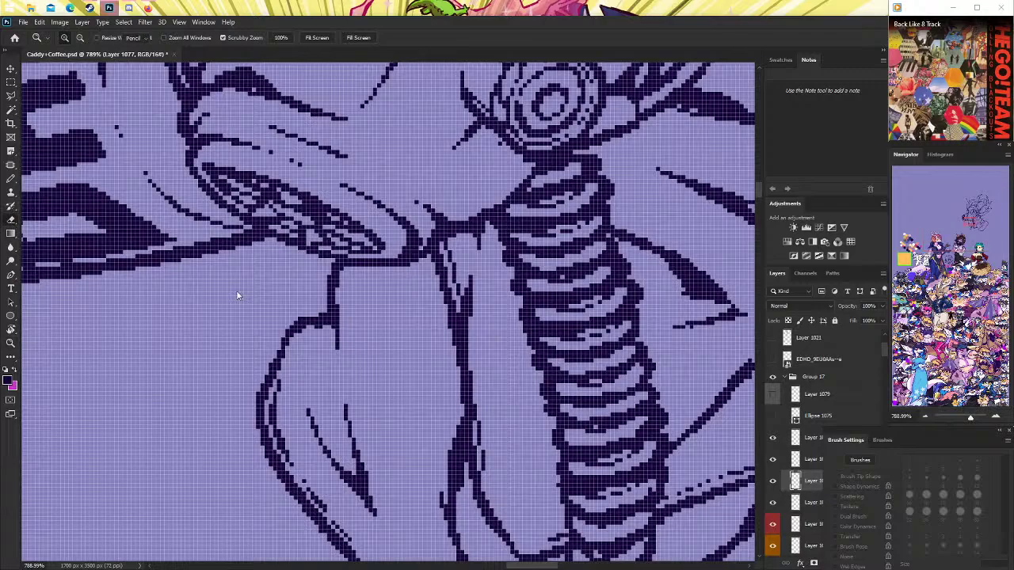
key(b)
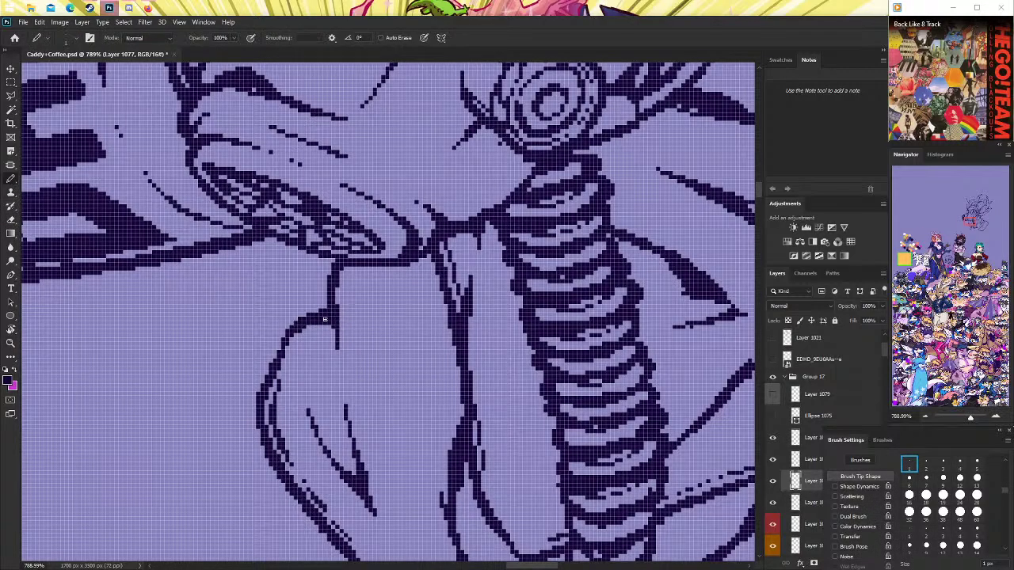
right_click(18, 221)
click(55, 221)
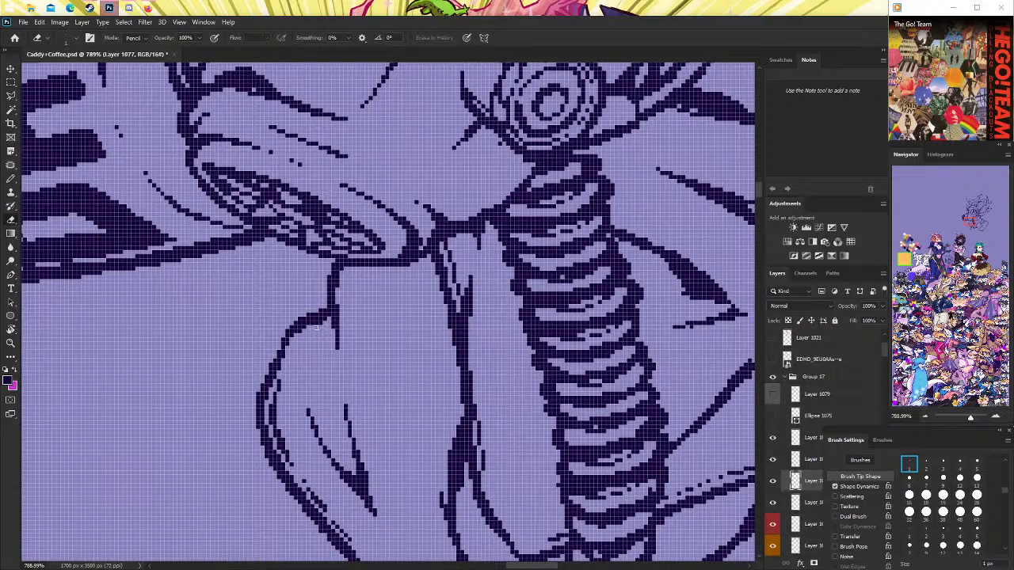
key(b)
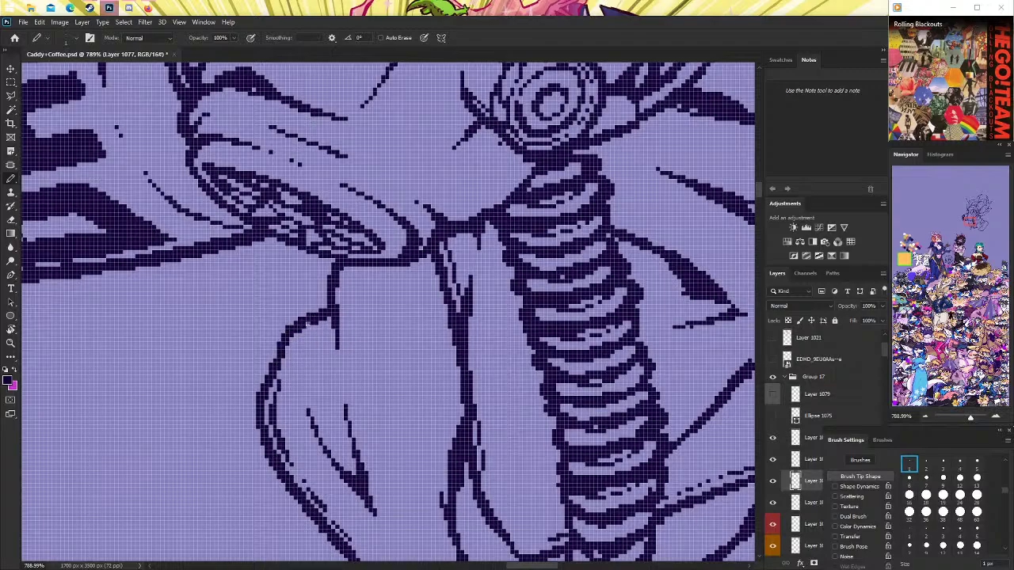
scroll(272, 337, down, 2)
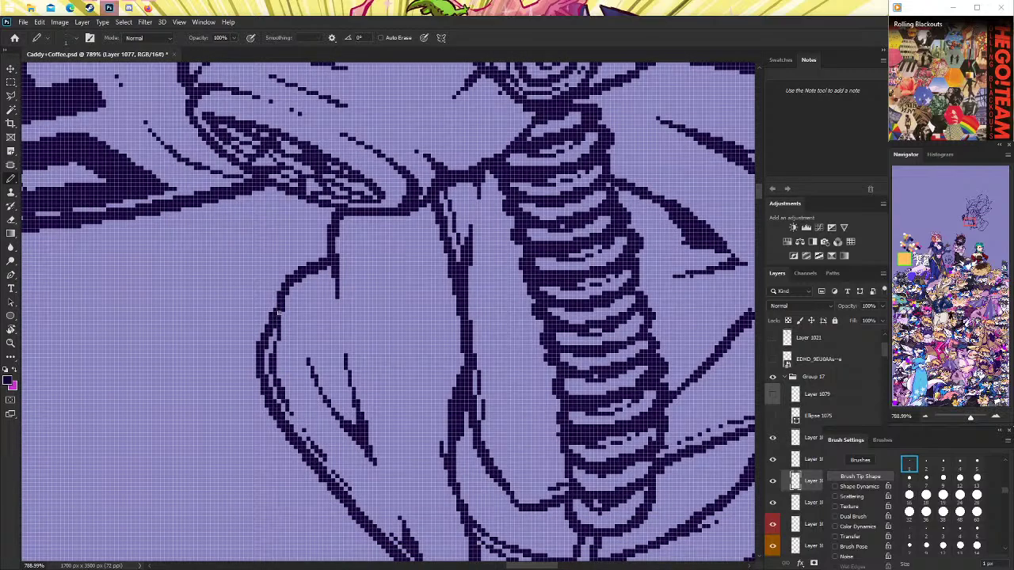
Review the whole character, then zoom in on the neck, hose and head line art.
click(11, 342)
alt+click(399, 330)
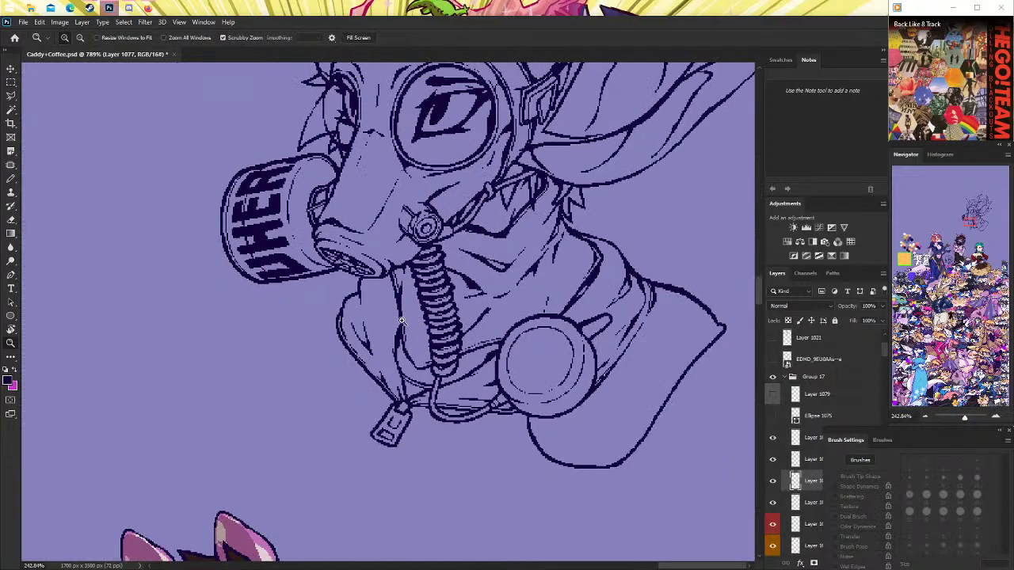
click(398, 329)
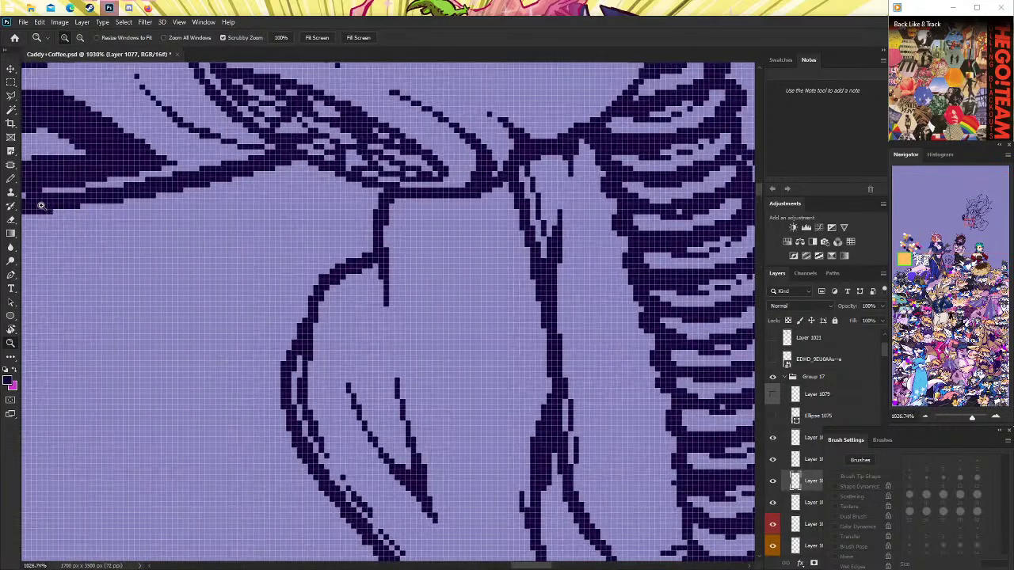
click(11, 217)
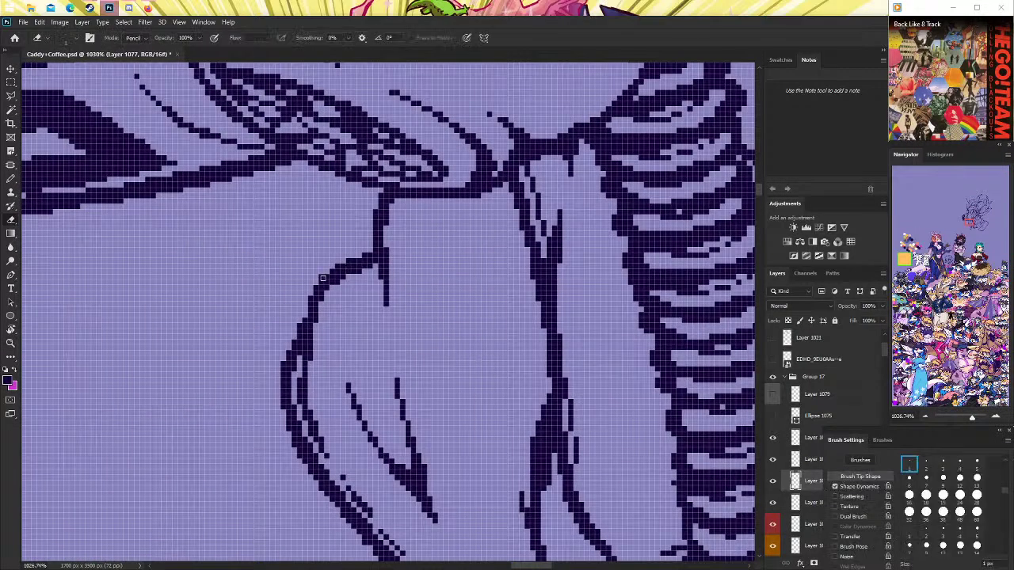
key(b)
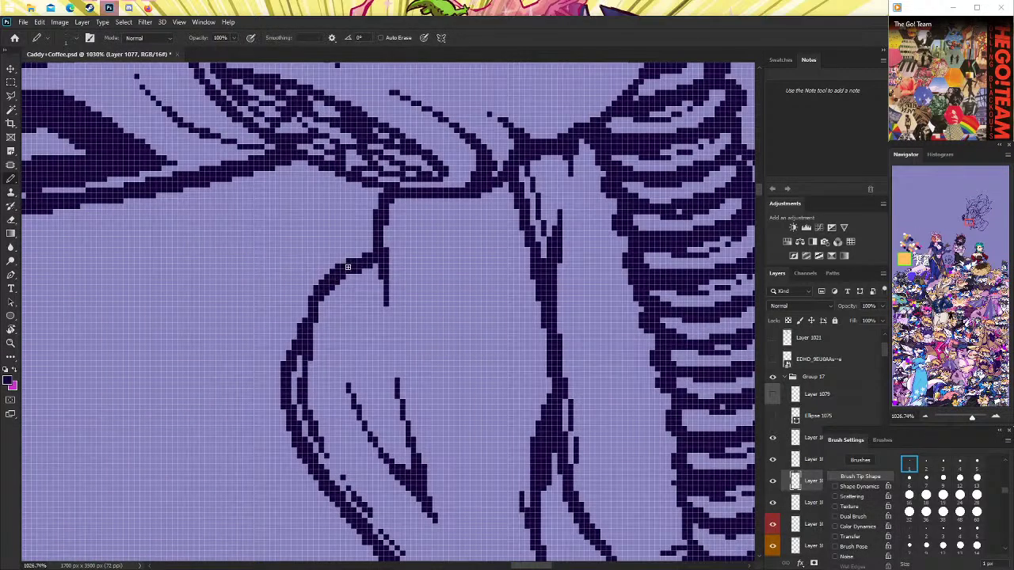
key(z)
scroll(496, 297, down, 5)
scroll(496, 297, down, 3)
click(496, 297)
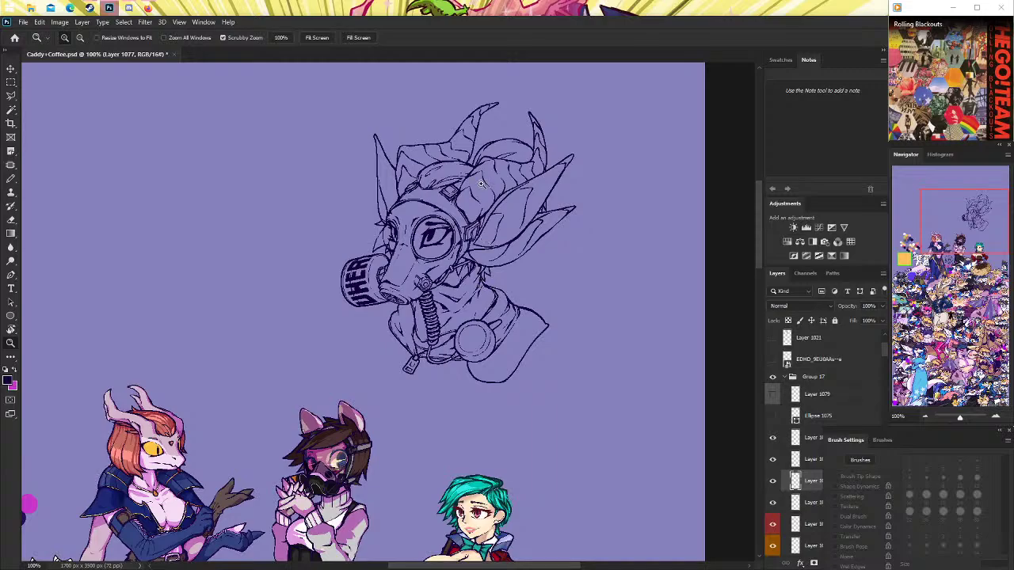
Draw a line beside the gas-mask hose, redoing it twice until it sits right.
scroll(398, 341, up, 3)
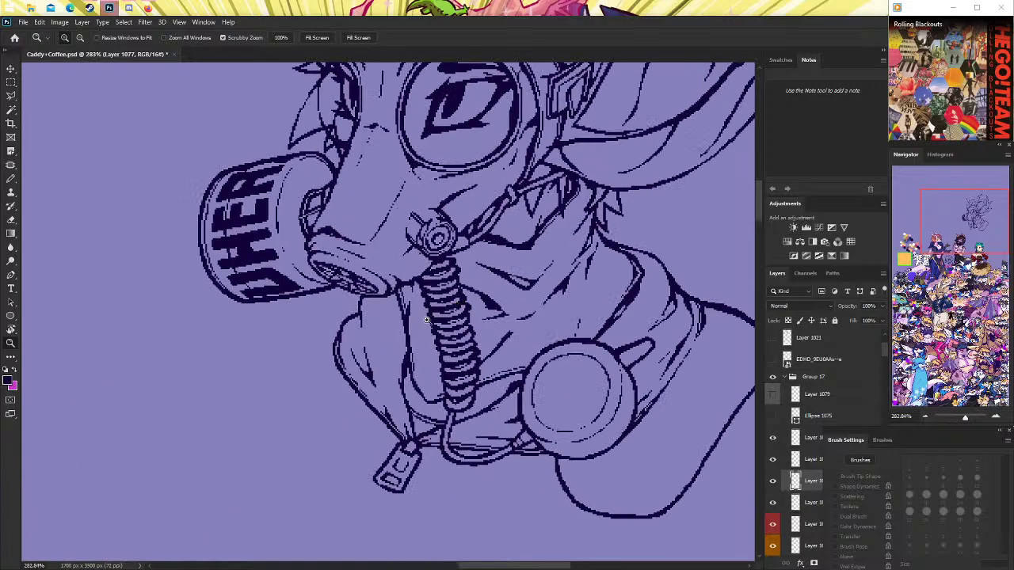
scroll(397, 342, up, 2)
scroll(398, 341, up, 2)
click(11, 178)
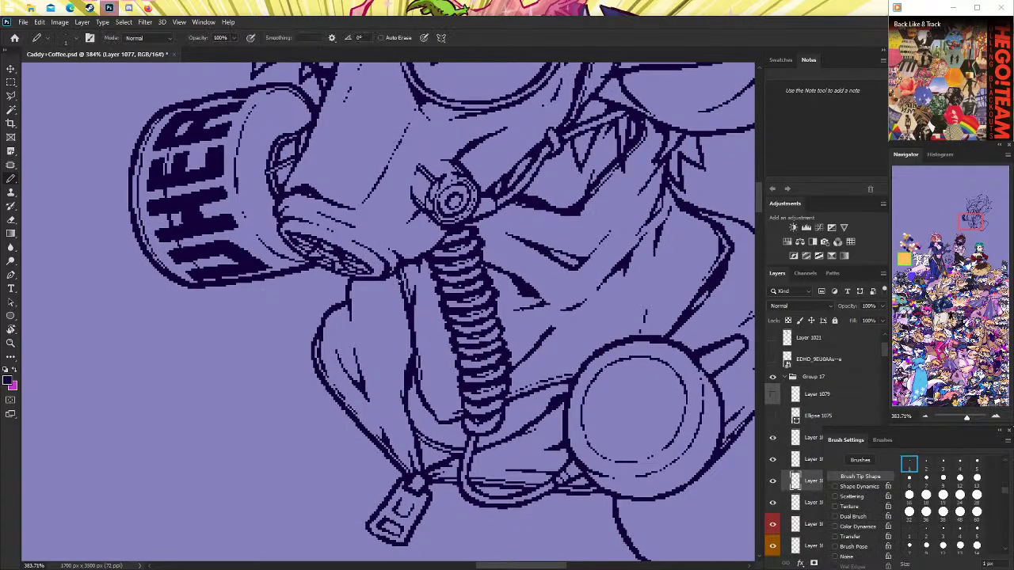
drag(398, 279, 383, 330)
key(ctrl+z)
drag(400, 283, 386, 323)
key(ctrl+z)
drag(400, 287, 390, 319)
Zoom out to check the artwork, then darken the lineart beside the hose.
click(11, 342)
scroll(472, 324, down, 5)
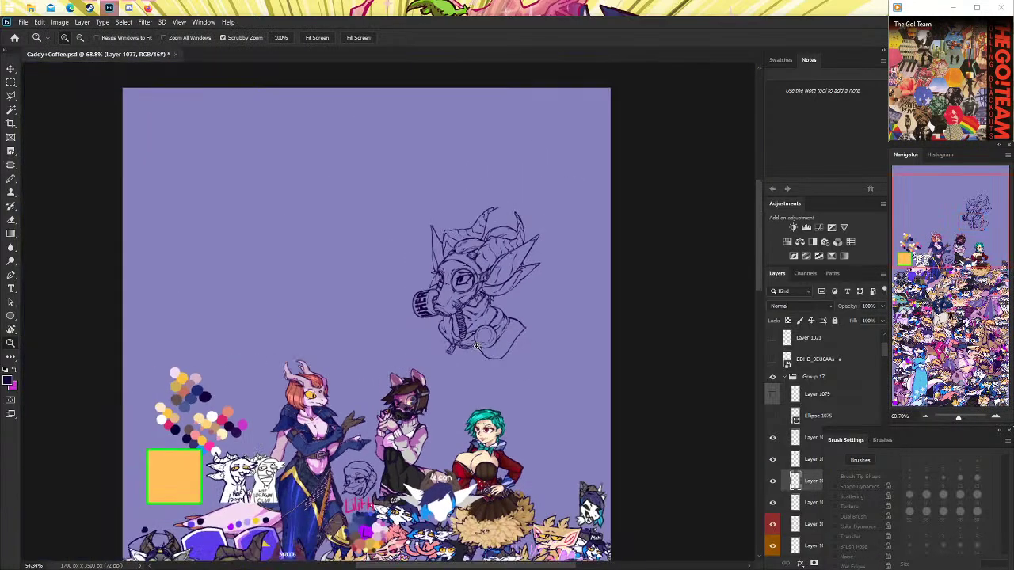
scroll(473, 324, up, 2)
scroll(472, 324, up, 1)
scroll(472, 325, up, 2)
scroll(472, 325, up, 2)
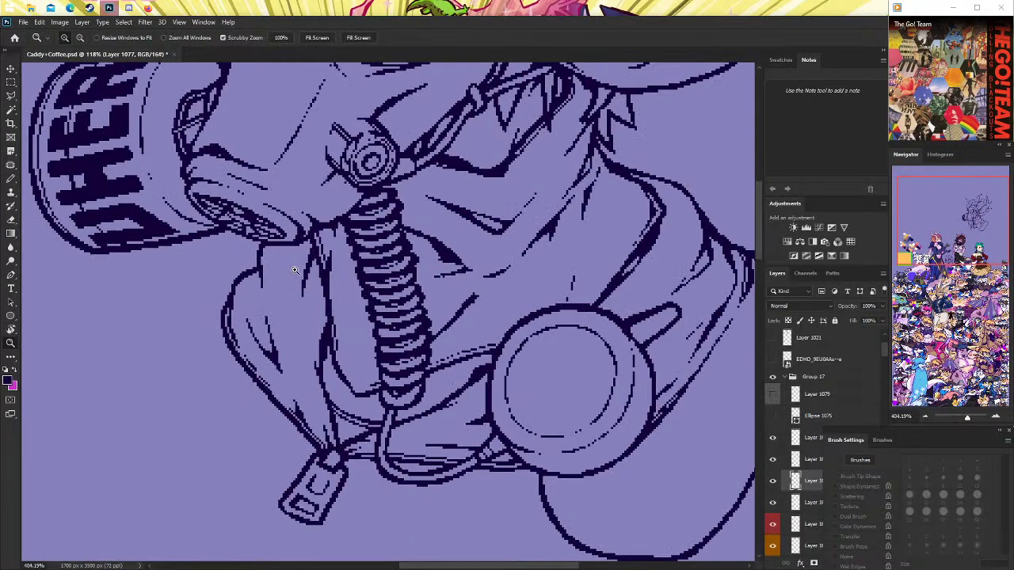
click(11, 178)
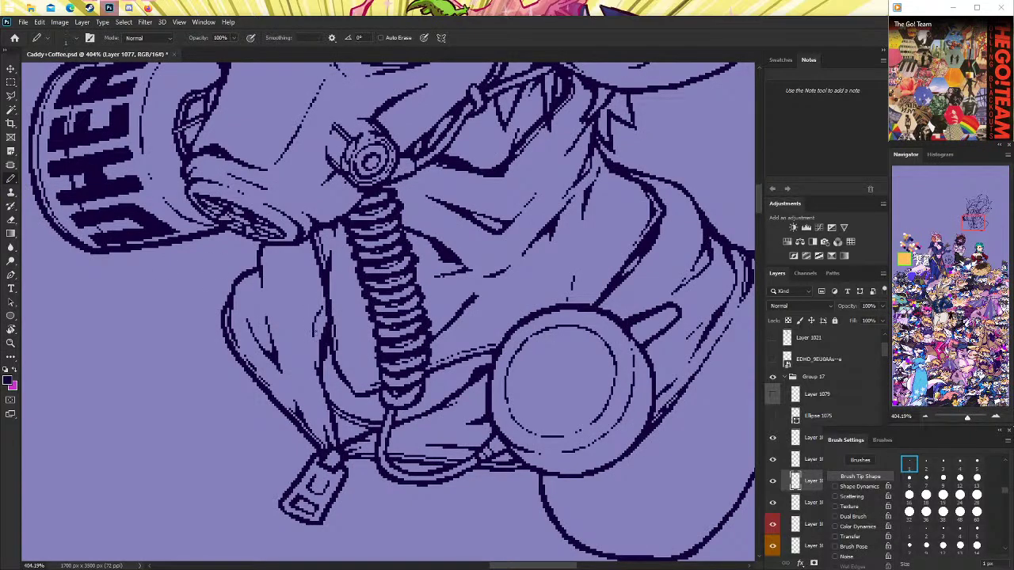
drag(315, 315, 312, 336)
Erase stray pixels beside the hose and a dark stroke near the hood, using a 2 px eraser.
click(11, 220)
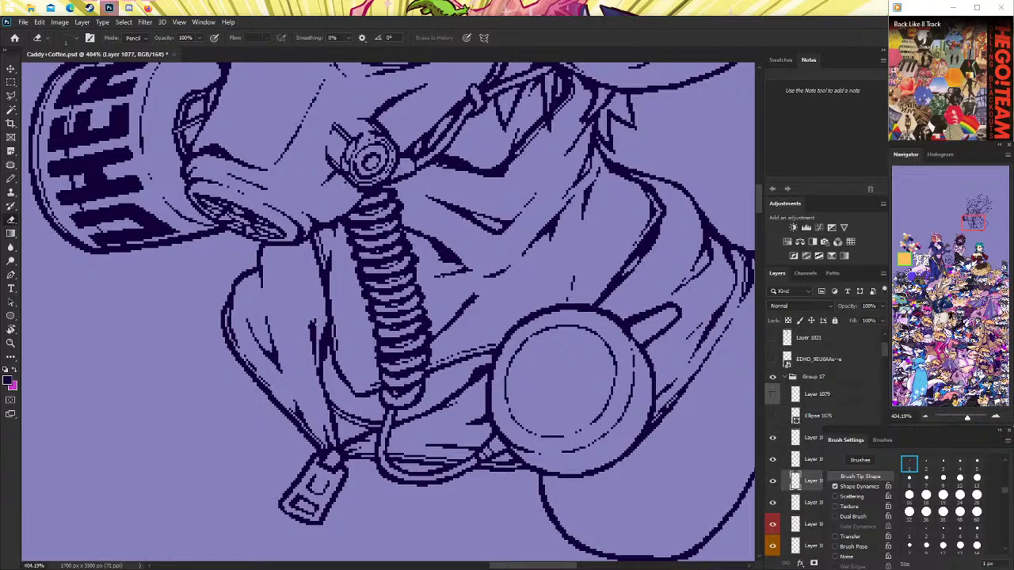
drag(320, 319, 316, 331)
drag(266, 326, 266, 315)
click(926, 464)
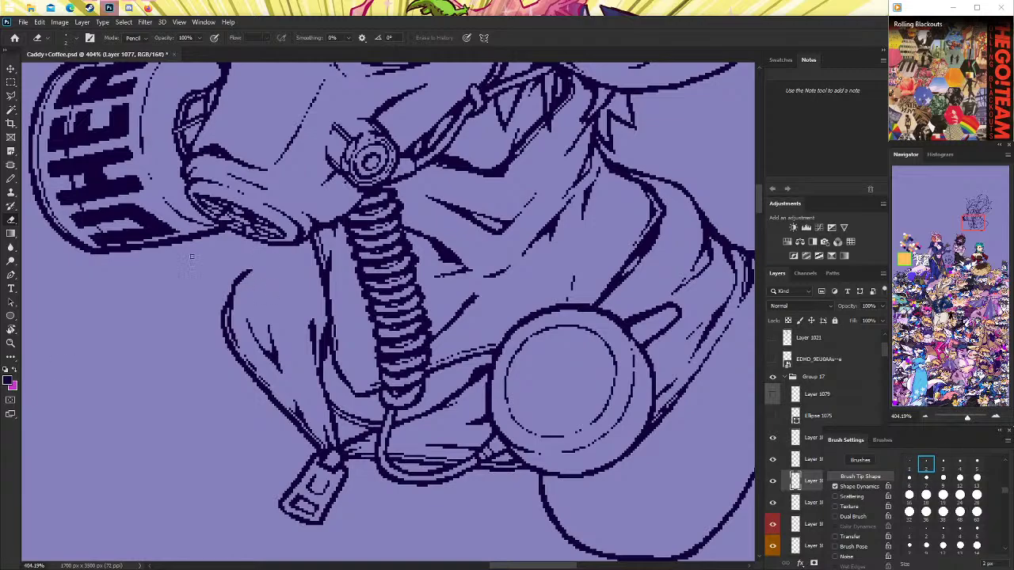
Extend the hood outline upward and erase part of the inner dark stroke.
key(b)
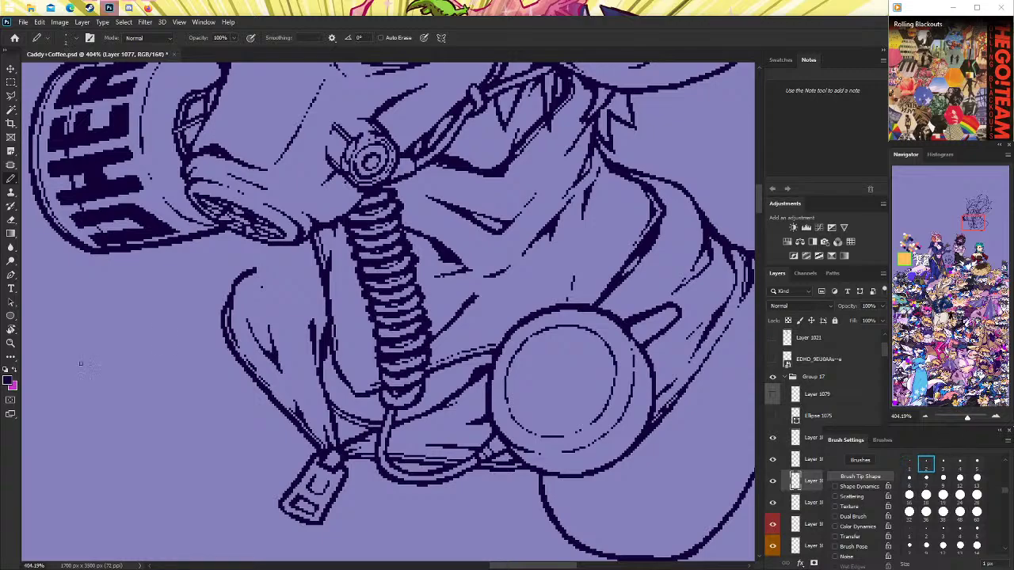
mouse_move(256, 270)
mouse_down()
mouse_move(265, 248)
mouse_move(263, 295)
mouse_up()
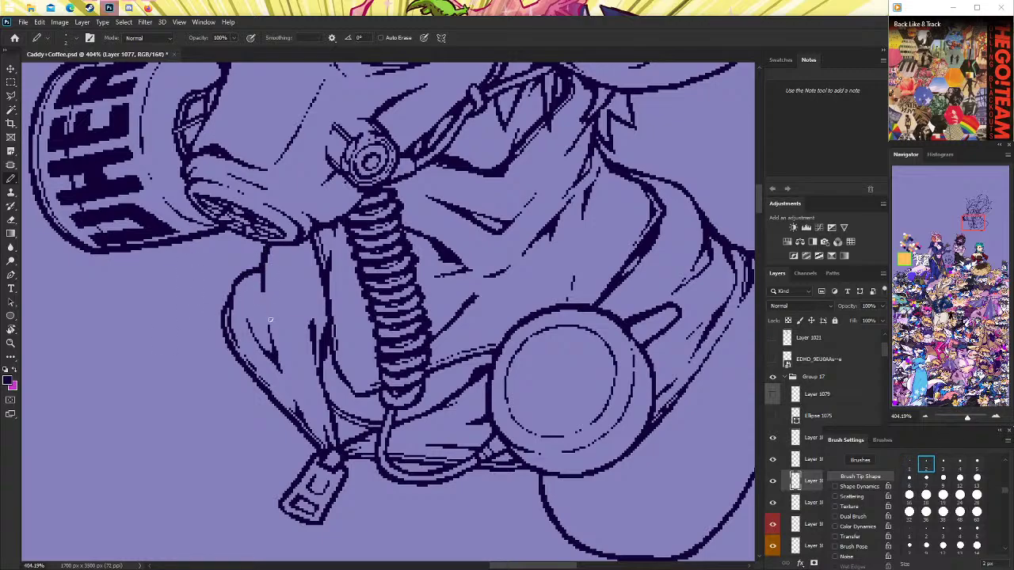
click(11, 220)
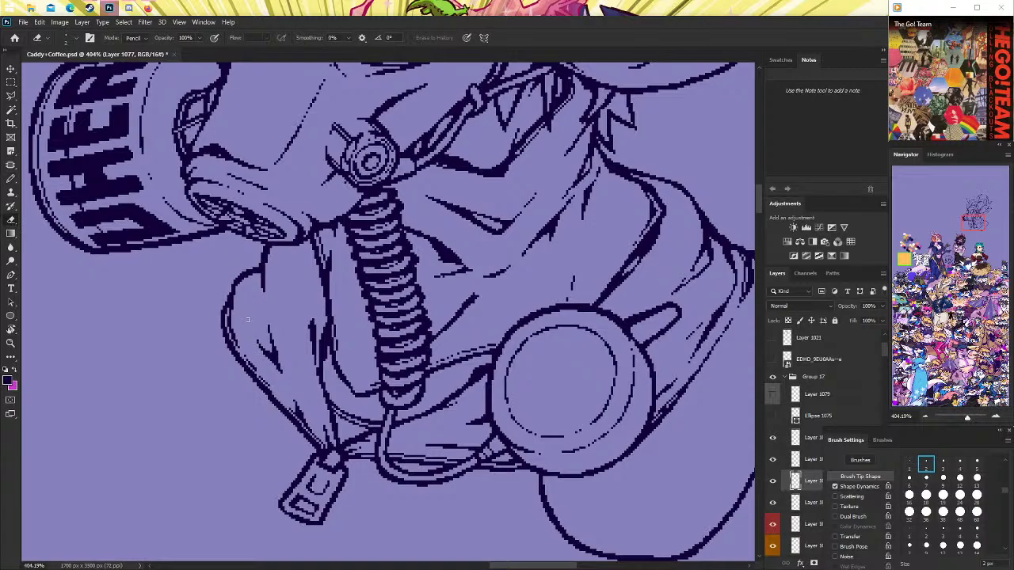
drag(247, 319, 279, 374)
Zoom and rotate the canvas to inspect the hose lines, then restore the upright view.
click(12, 343)
scroll(424, 283, down, 5)
scroll(424, 283, up, 3)
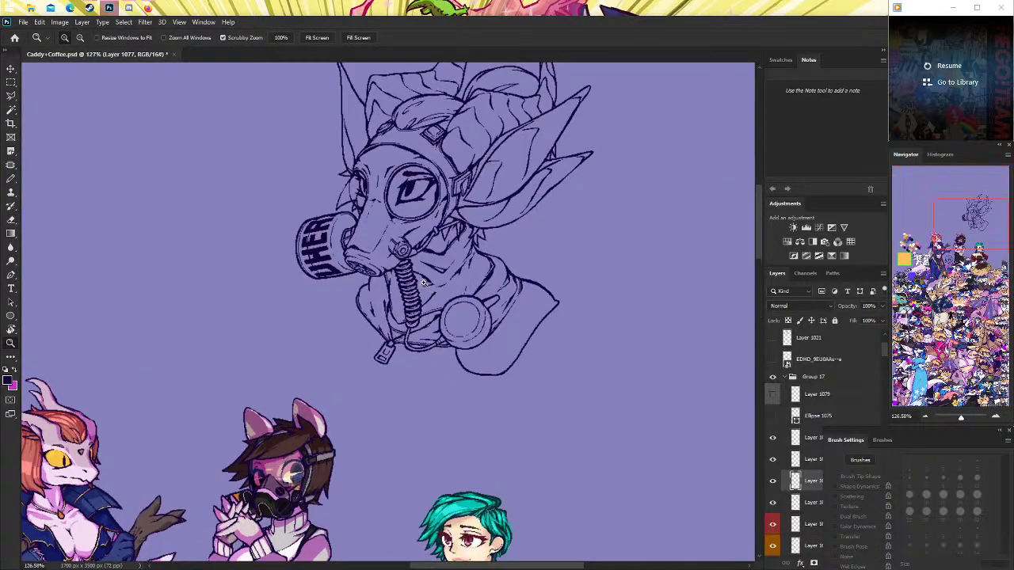
scroll(424, 283, up, 2)
scroll(424, 283, up, 2)
scroll(396, 277, up, 3)
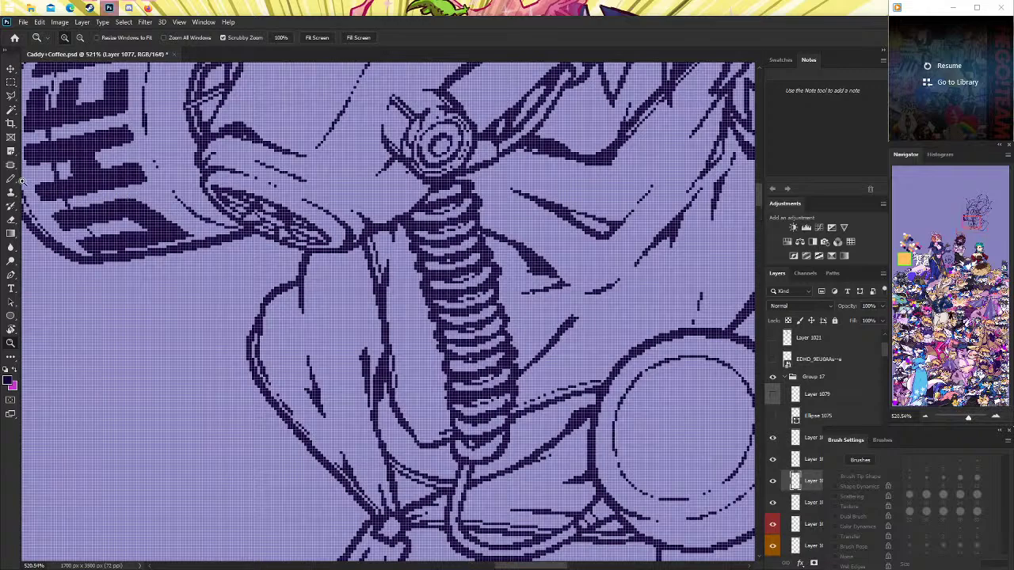
click(11, 179)
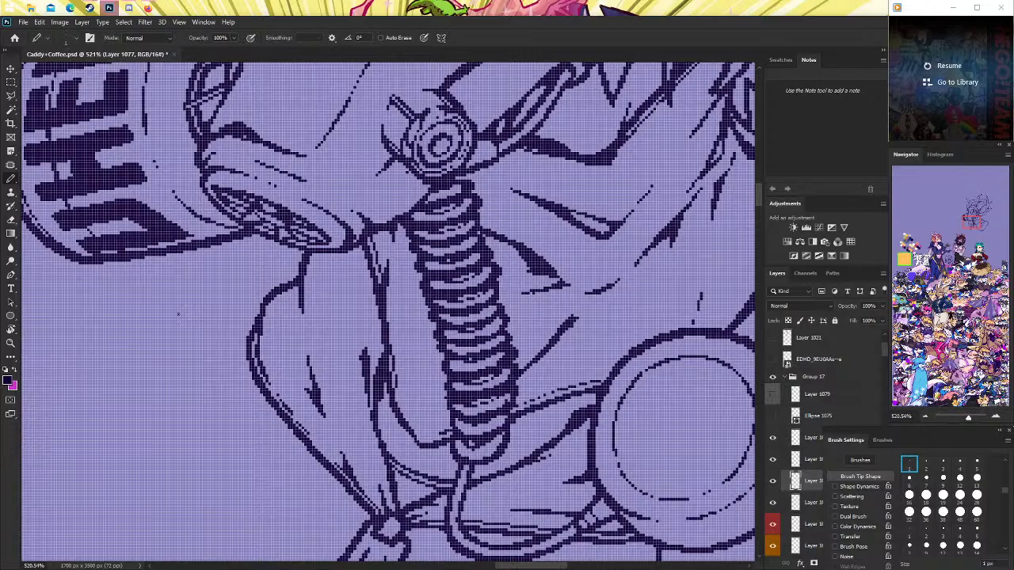
click(19, 328)
drag(421, 271, 317, 159)
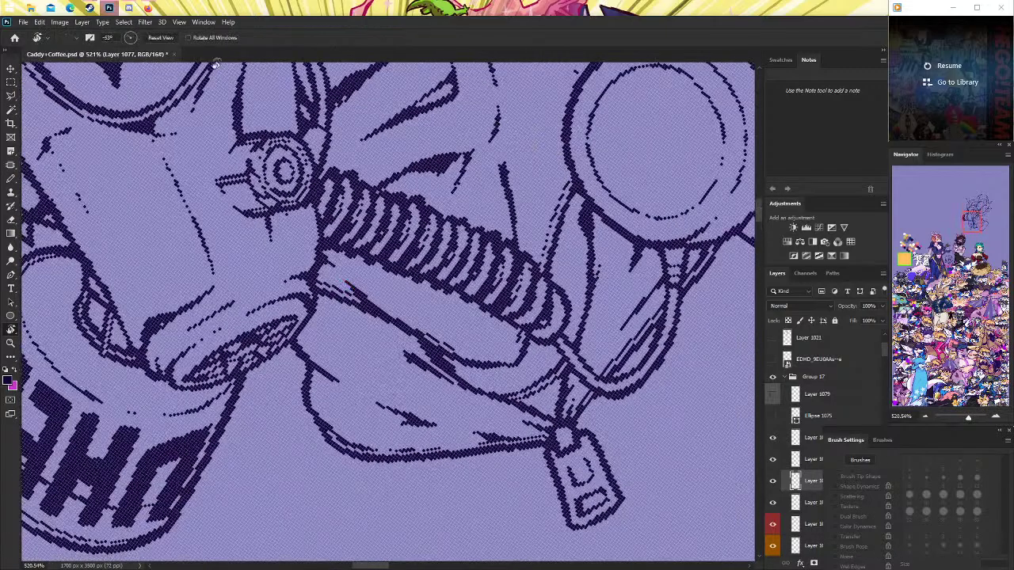
click(162, 37)
Extend the thin neck line downward in pencil strokes, then hide a linework layer to compare.
click(11, 342)
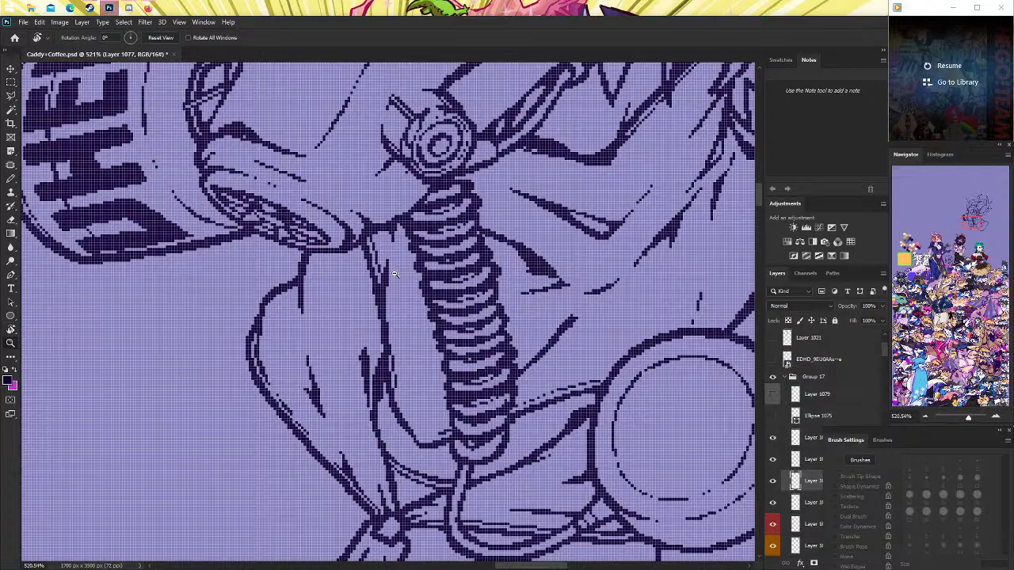
mouse_move(394, 275)
mouse_down()
mouse_move(376, 283)
mouse_move(475, 283)
mouse_up()
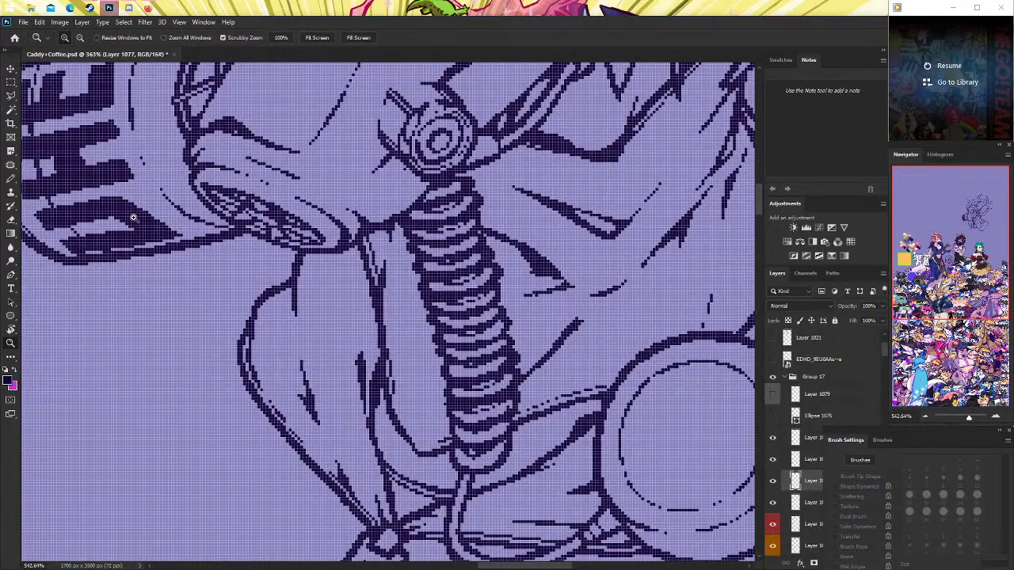
click(12, 179)
drag(362, 270, 365, 293)
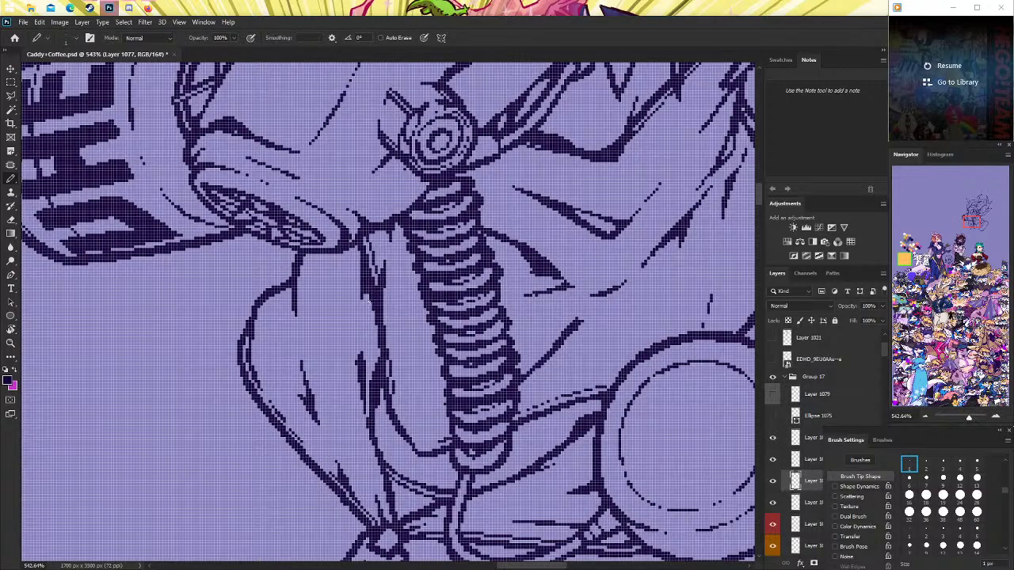
drag(360, 292, 357, 325)
click(11, 220)
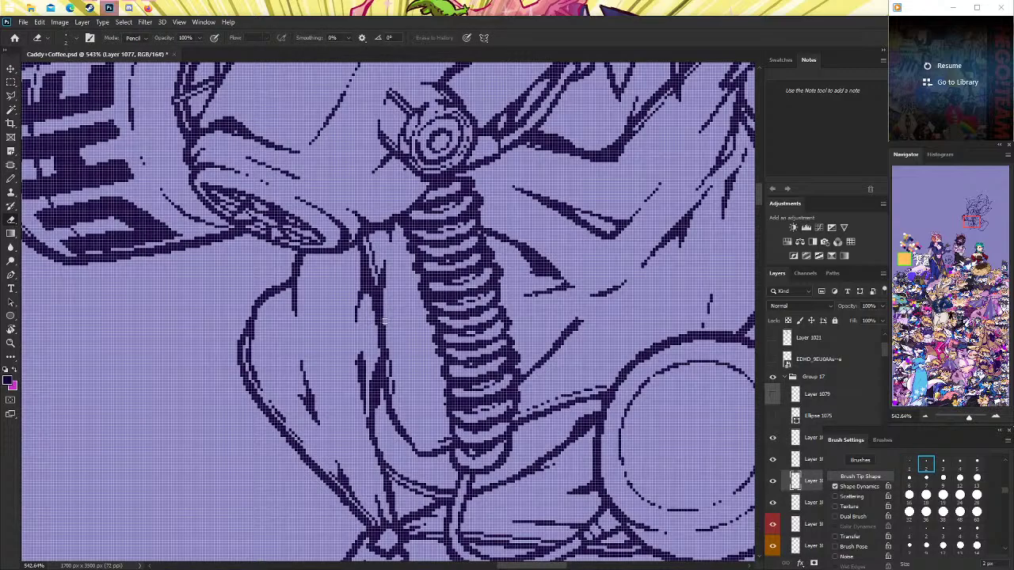
click(774, 482)
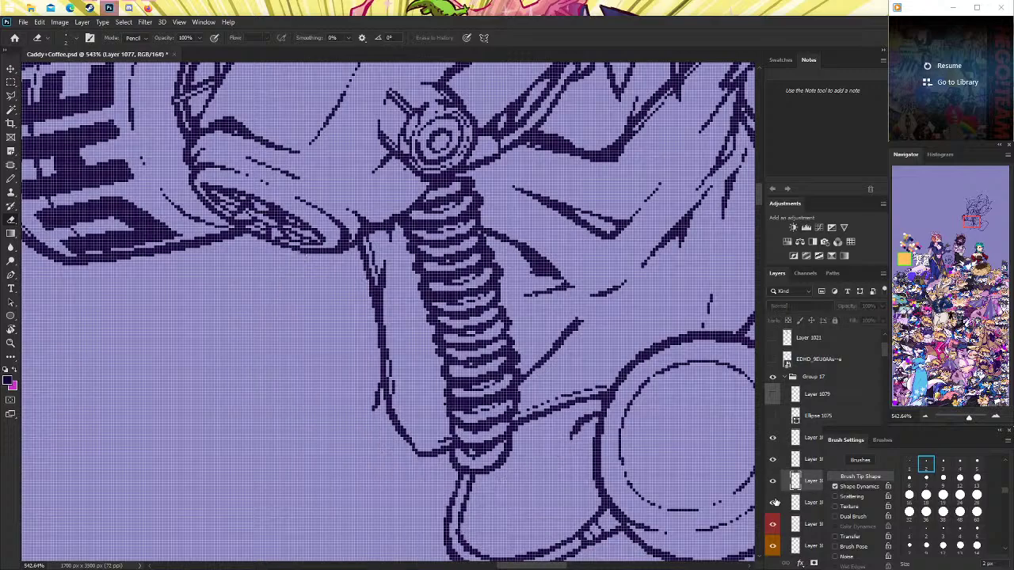
On Layer 1078, erase the thin vertical line beside the hose and redraw a short section.
click(774, 502)
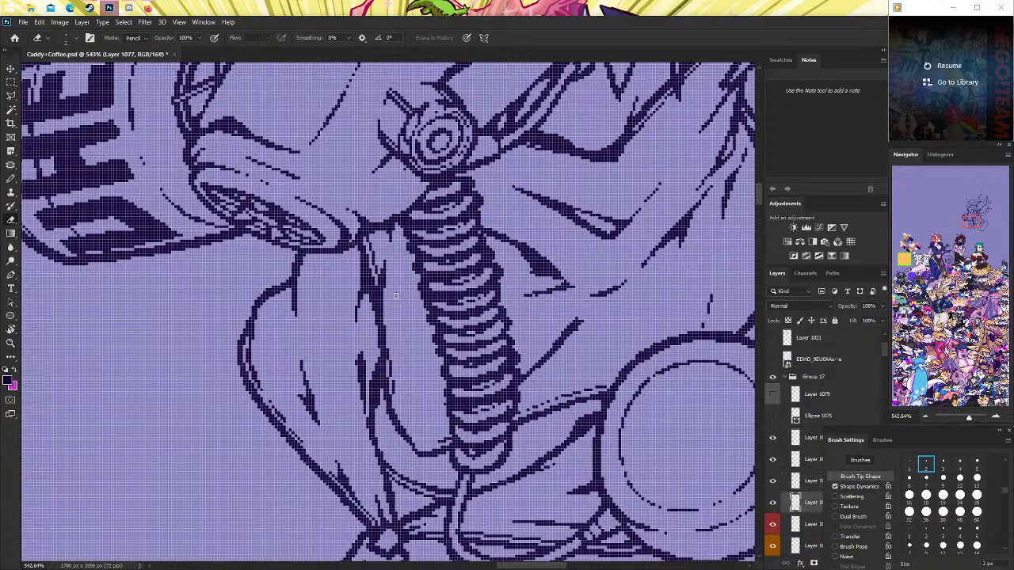
key(alt+bracketright)
drag(390, 264, 399, 391)
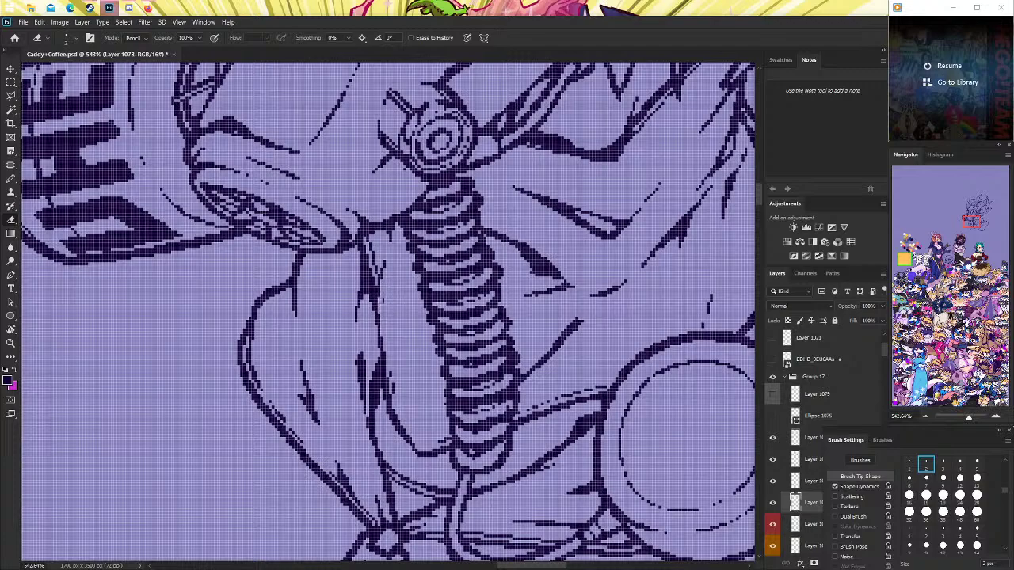
click(11, 178)
drag(377, 347, 376, 324)
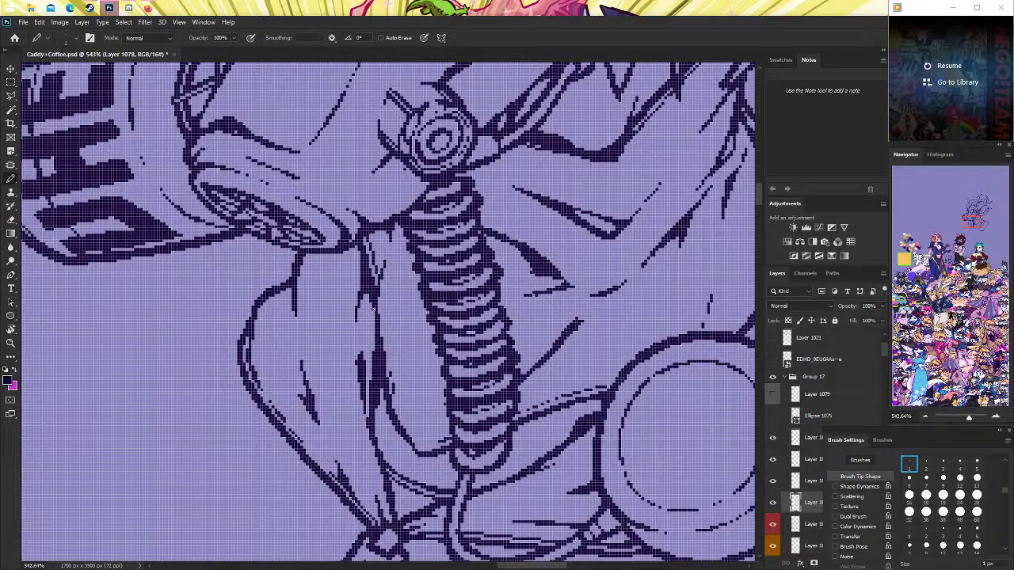
Rotate the canvas to view the hose sideways, then reset it upright.
key(r)
drag(16, 342, 186, 79)
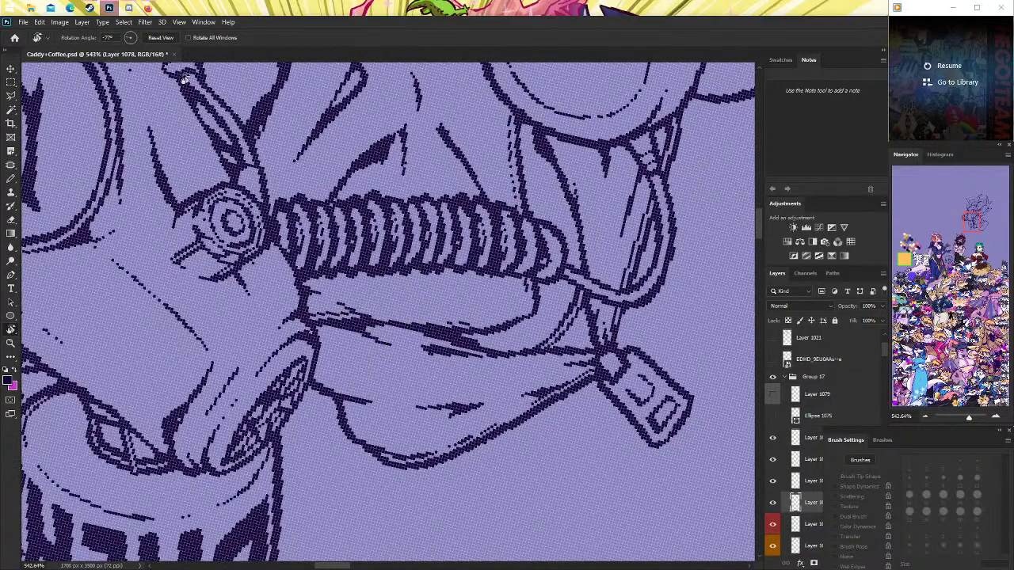
click(171, 38)
drag(172, 315, 449, 282)
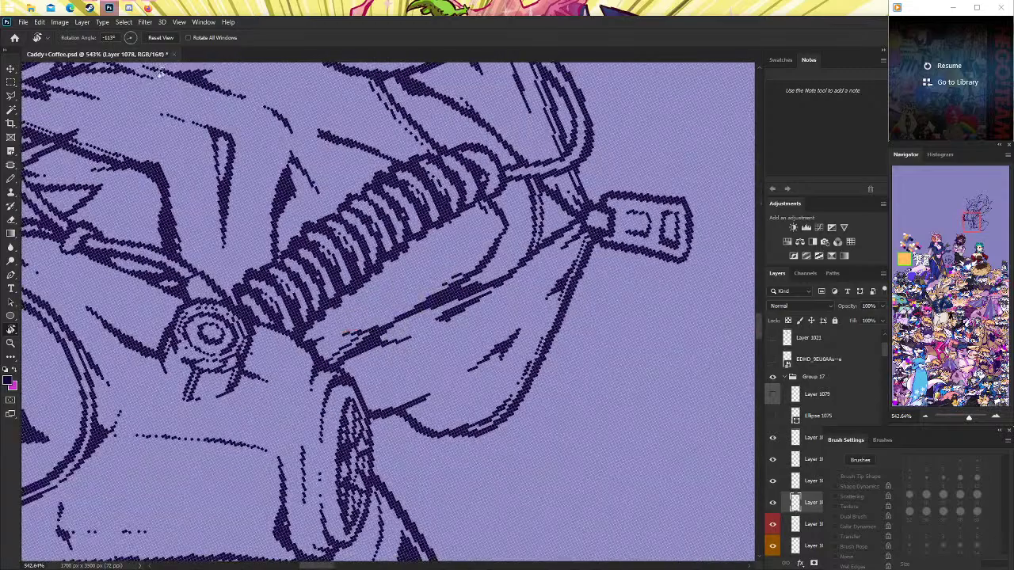
click(159, 38)
Zoom in on the hose and erase a few pixels on the hose line.
key(z)
scroll(427, 287, down, 5)
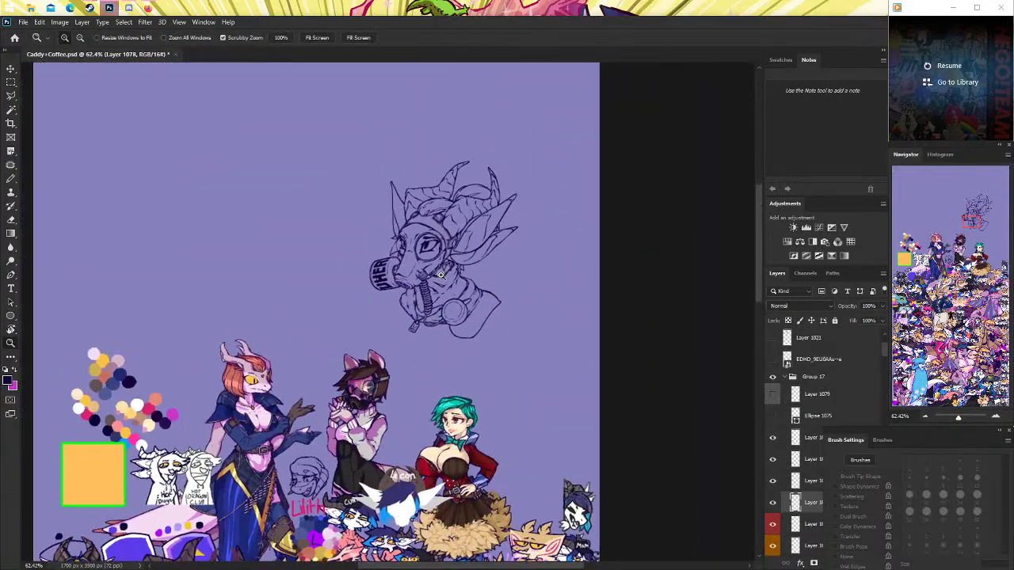
scroll(428, 287, up, 1)
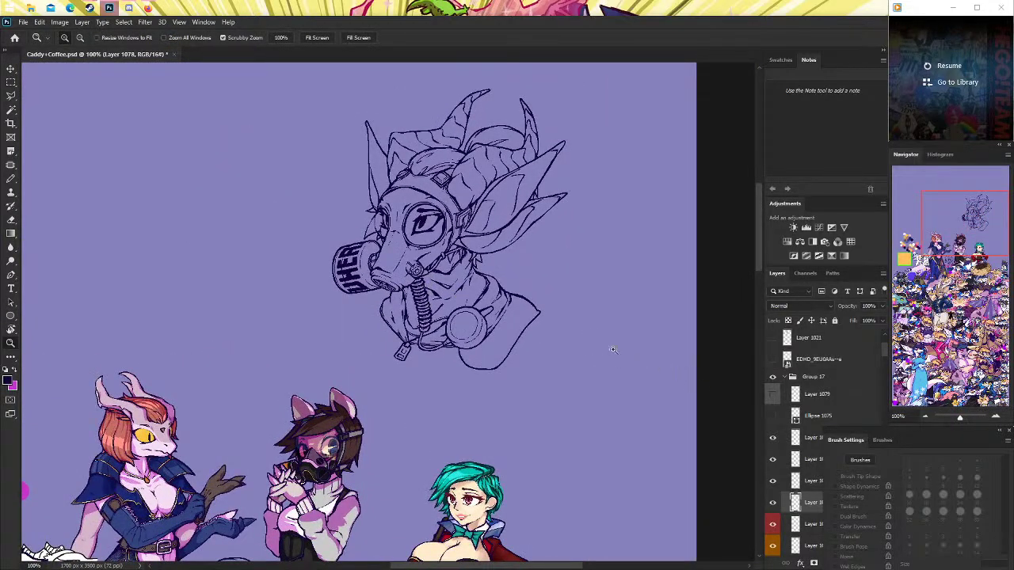
scroll(449, 303, down, 2)
scroll(432, 301, up, 2)
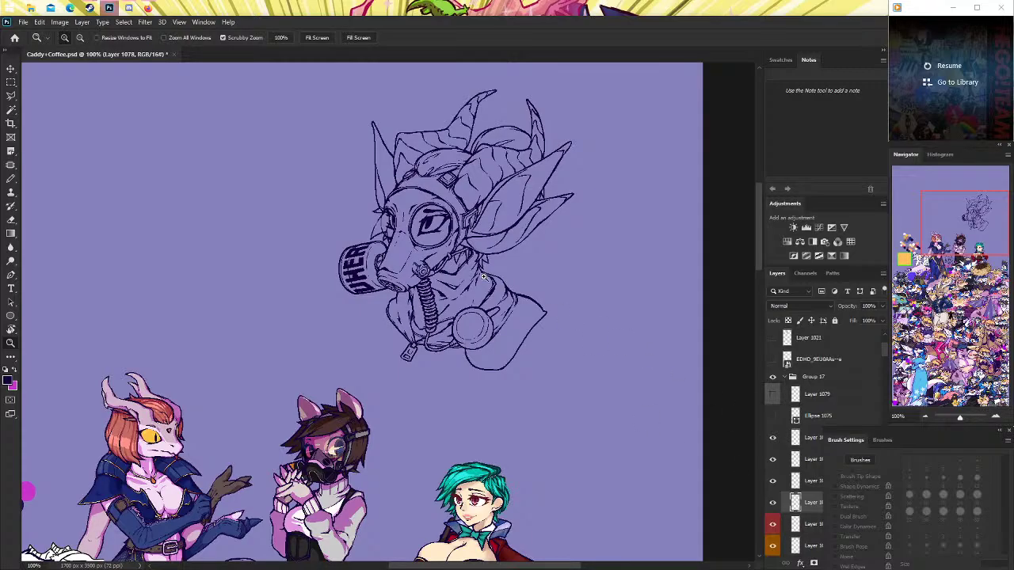
scroll(444, 295, up, 3)
scroll(444, 295, up, 3)
scroll(444, 295, up, 3)
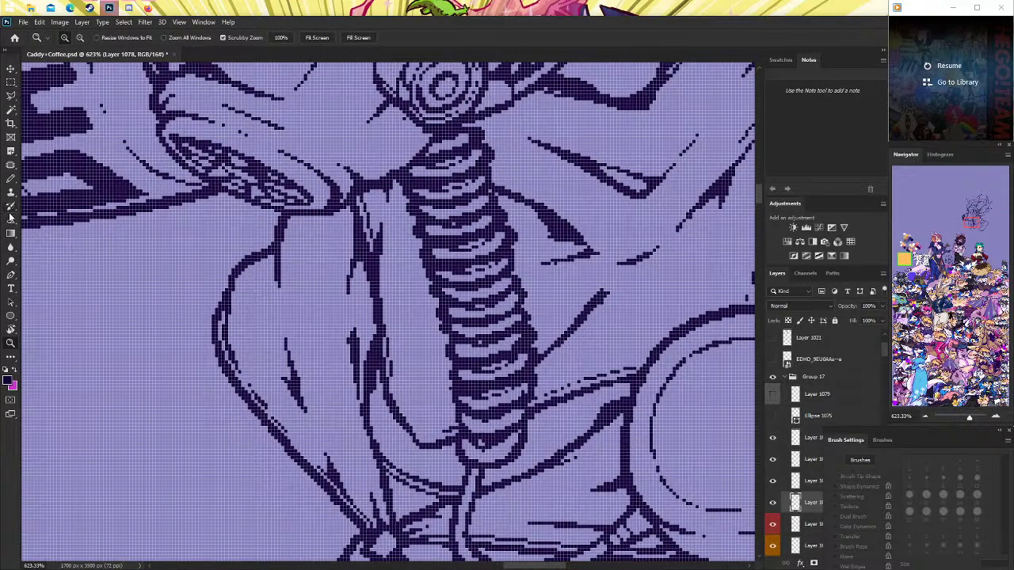
click(11, 179)
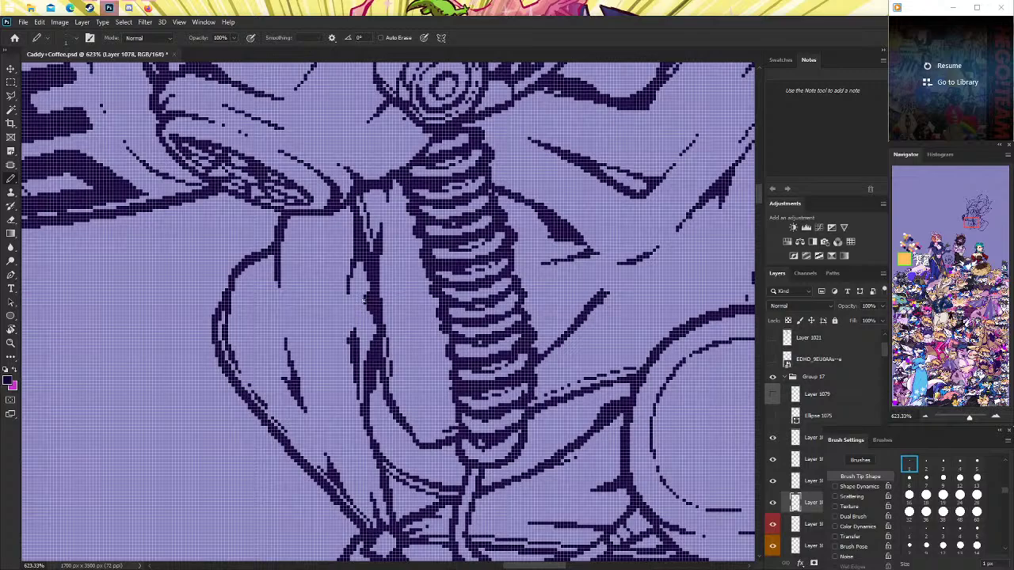
key(e)
drag(362, 274, 364, 266)
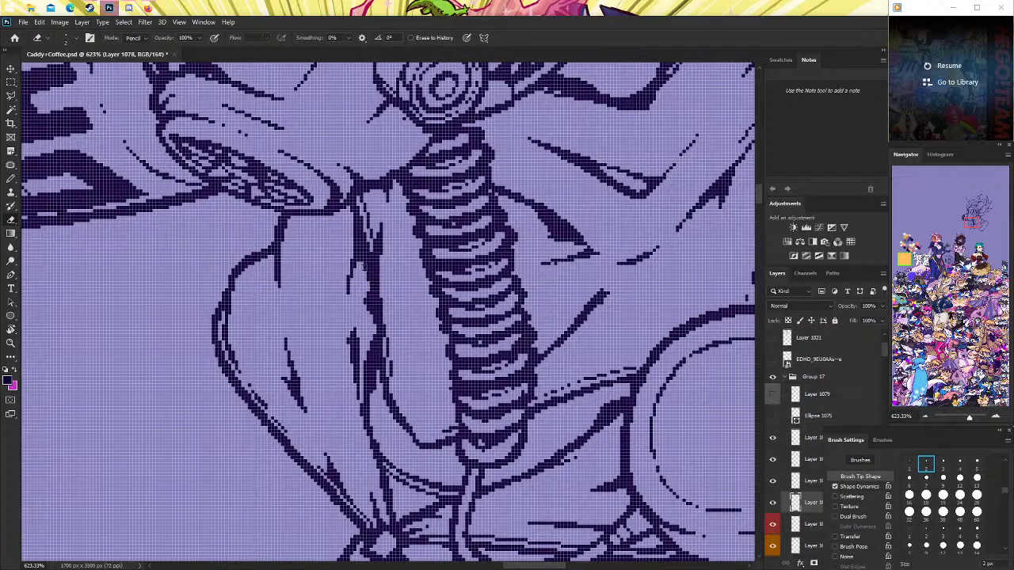
Compare with the hose linework hidden, zoom out, and return to Layer 1078 with the Pencil.
click(774, 464)
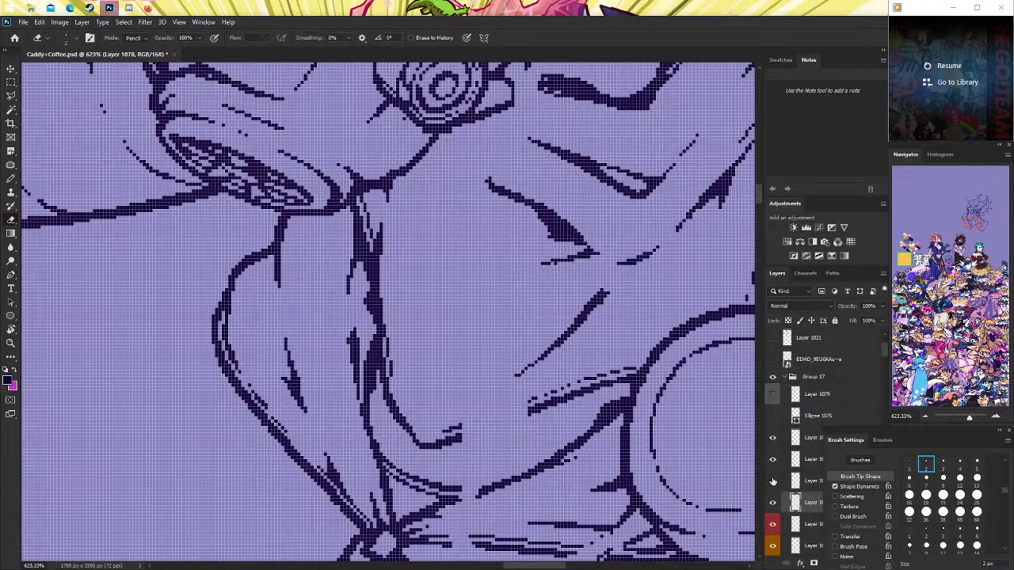
click(773, 482)
click(814, 481)
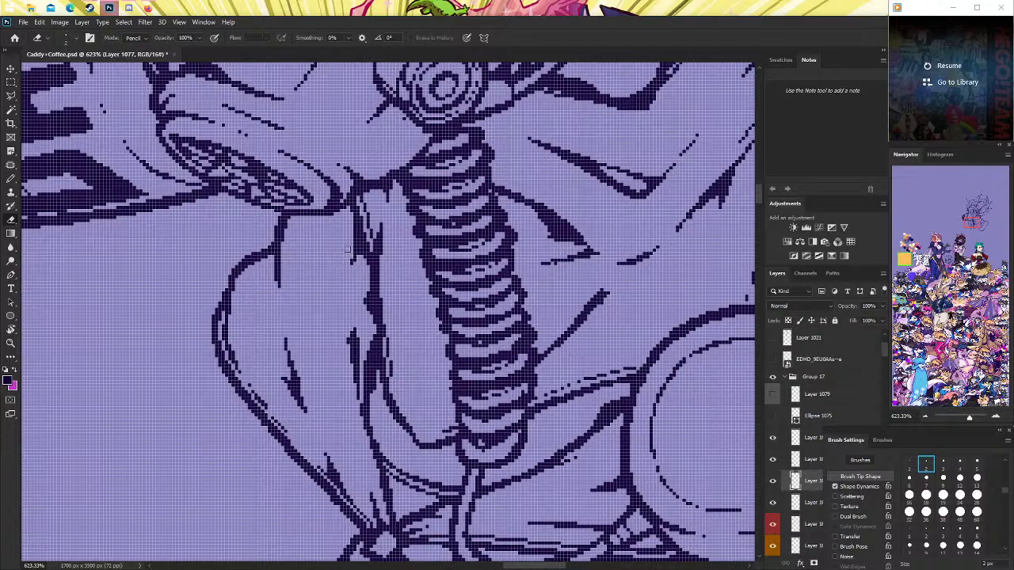
click(11, 343)
scroll(418, 292, down, 10)
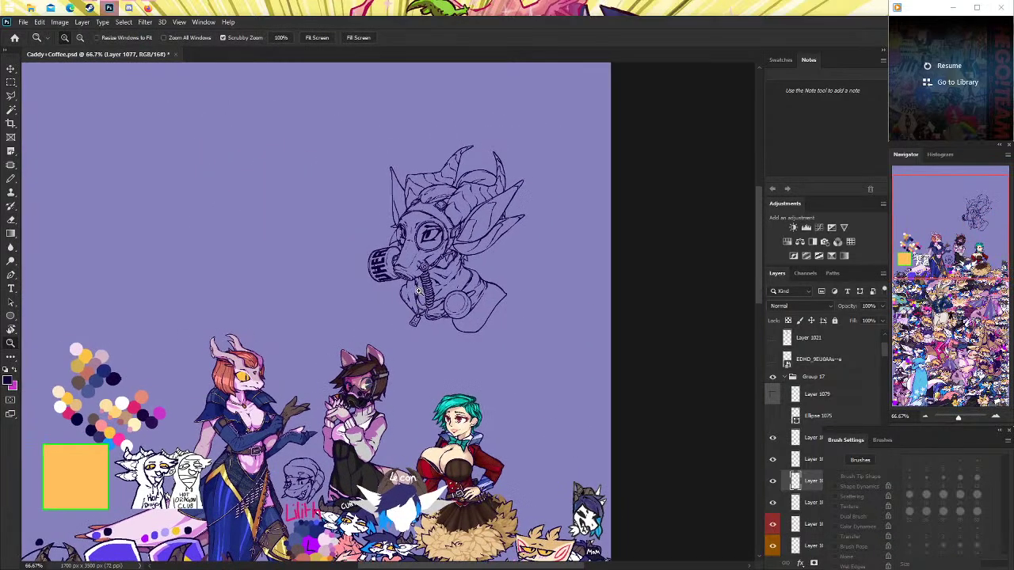
scroll(418, 290, up, 3)
scroll(428, 299, up, 2)
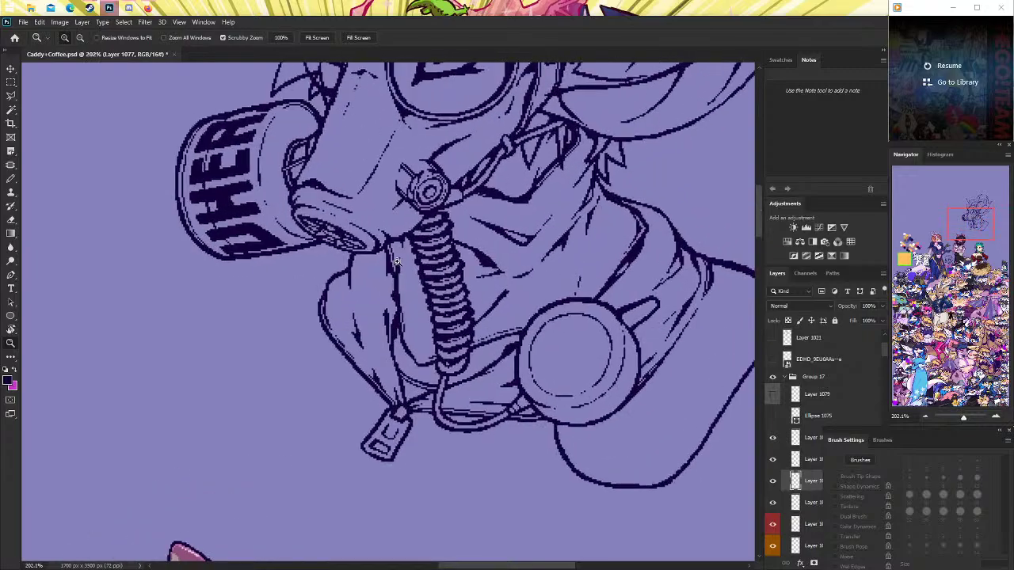
scroll(373, 311, up, 3)
key(e)
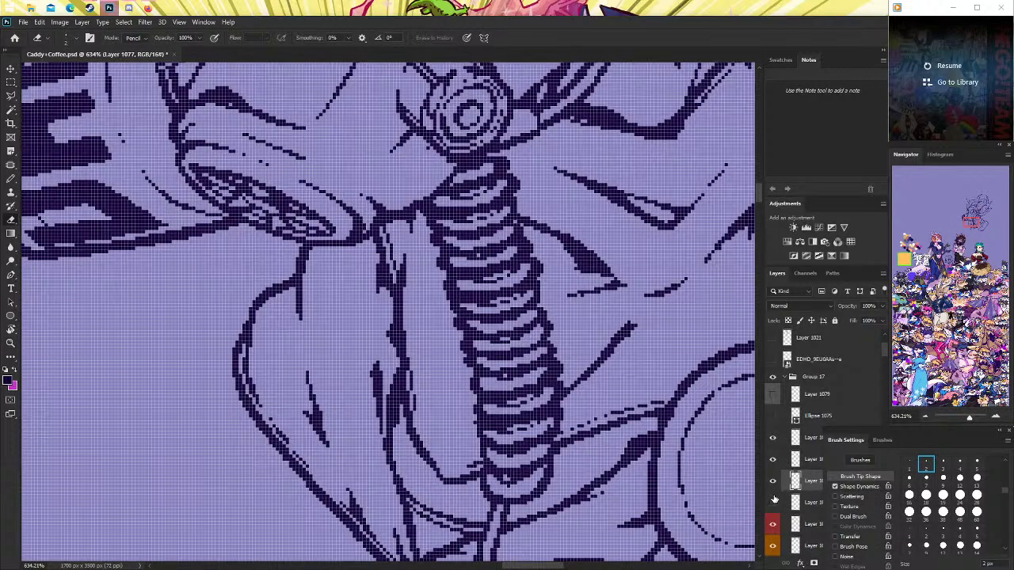
click(812, 500)
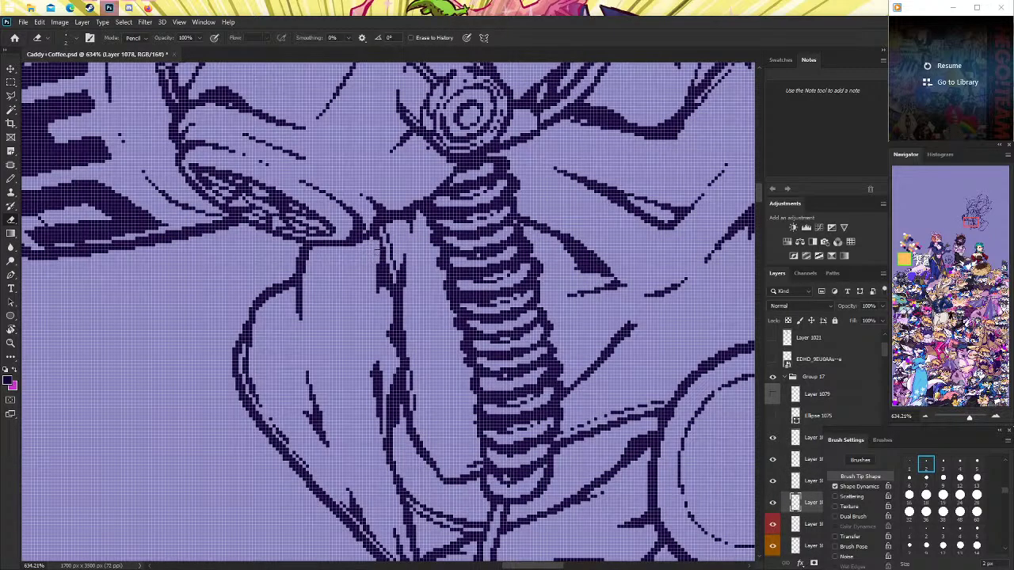
scroll(373, 245, up, 2)
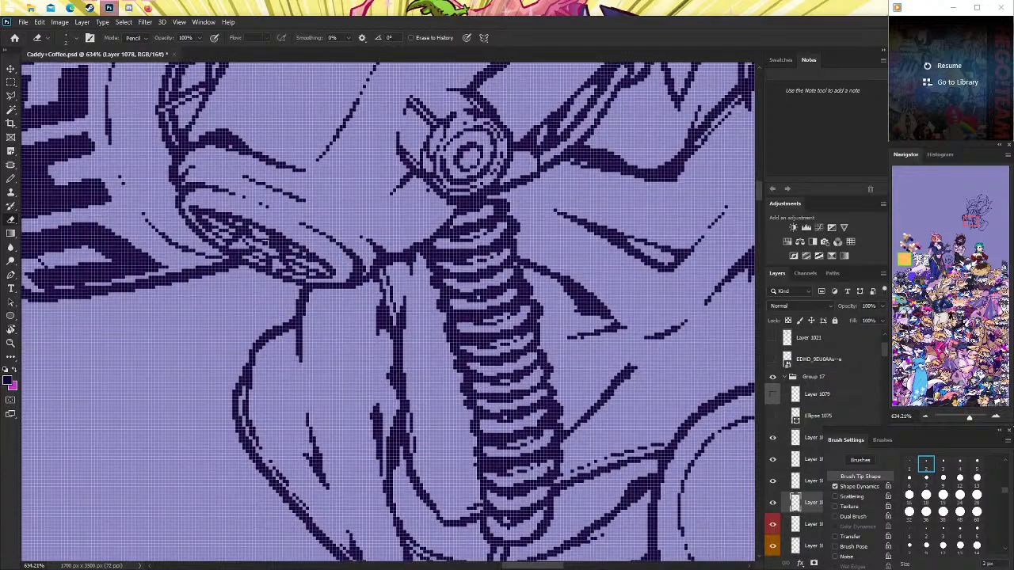
key(b)
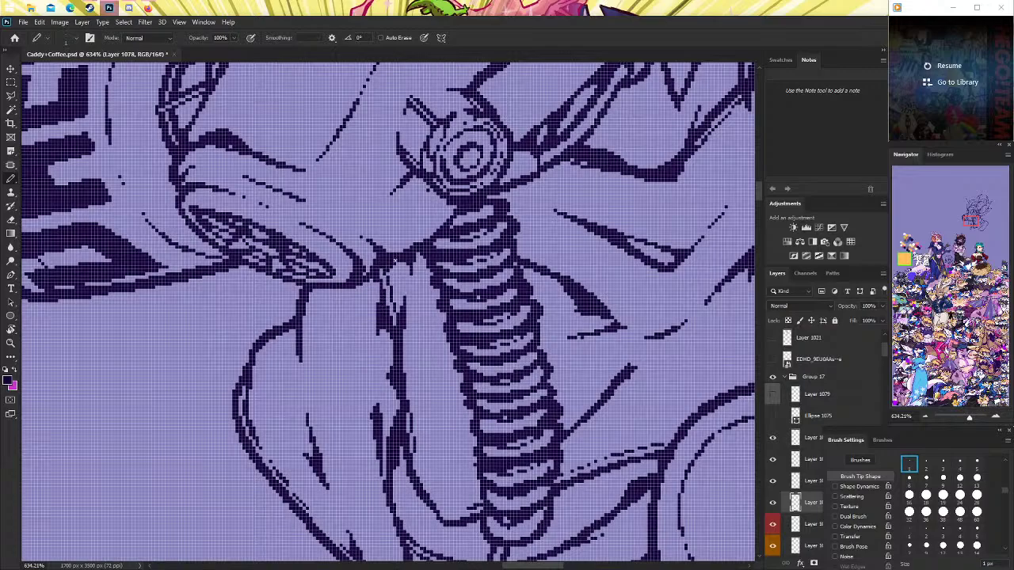
drag(388, 274, 402, 258)
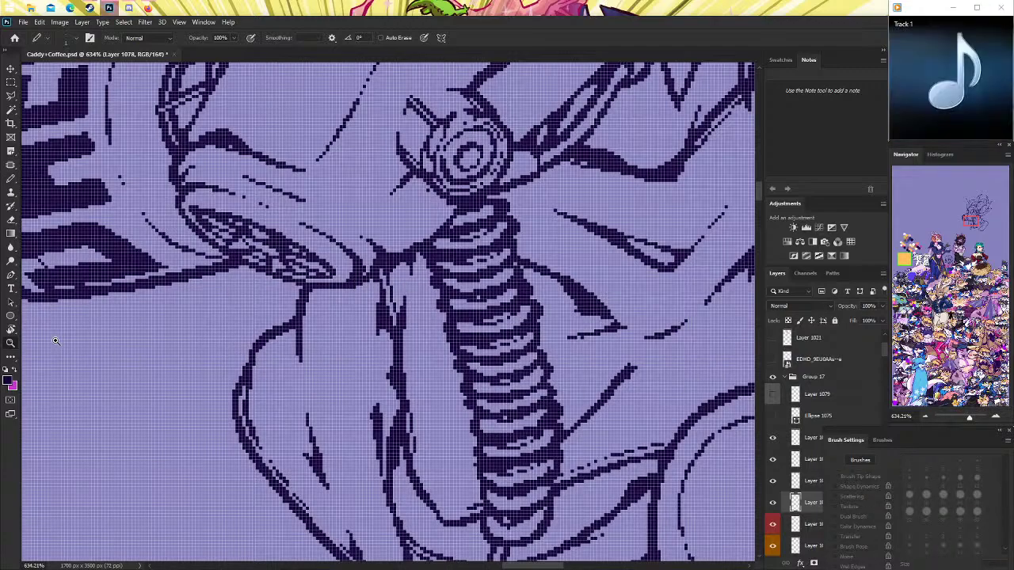
Zoom out to view the whole character sketch and make Layer 1077 active.
key(z)
mouse_move(348, 283)
mouse_down()
mouse_move(306, 281)
mouse_move(348, 269)
mouse_move(426, 304)
mouse_move(407, 309)
mouse_move(394, 297)
mouse_move(423, 326)
mouse_move(438, 317)
mouse_up()
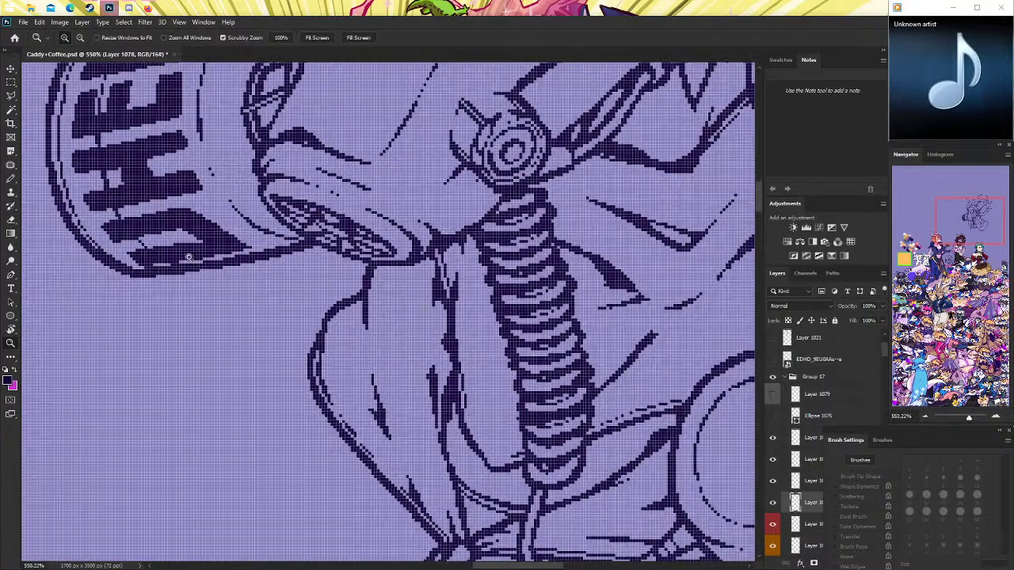
key(e)
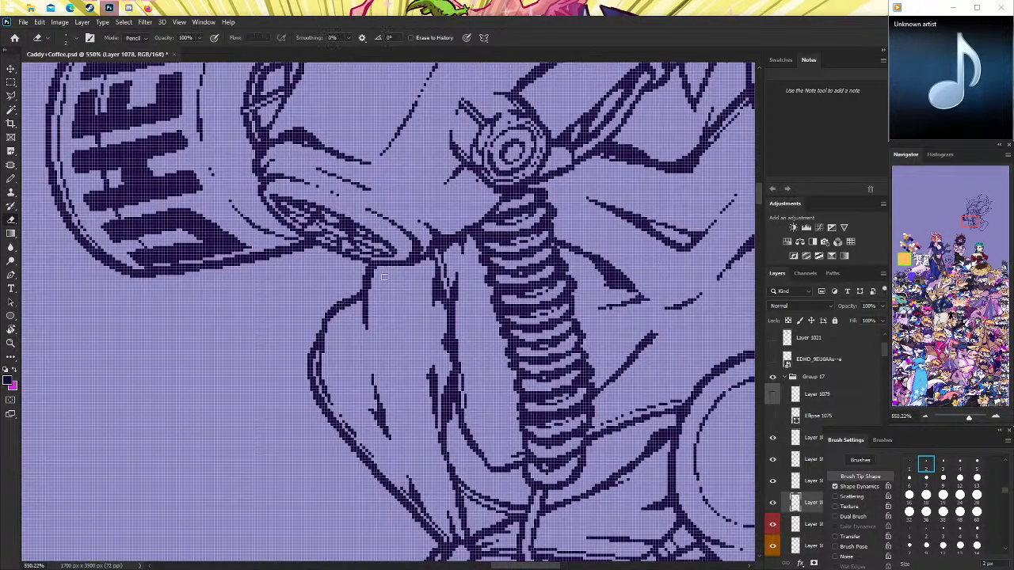
click(814, 485)
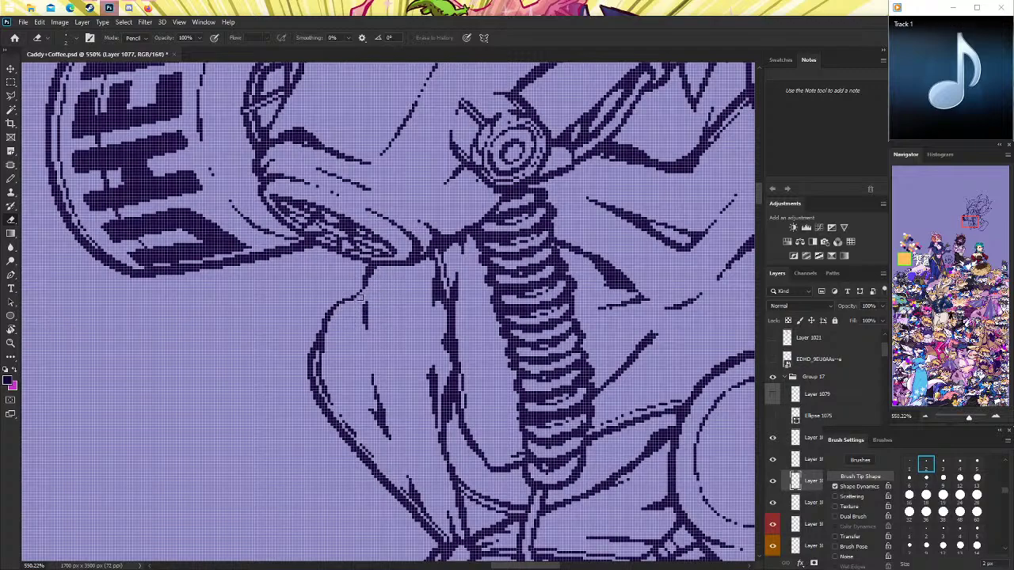
click(11, 342)
scroll(313, 288, down, 5)
scroll(313, 288, down, 2)
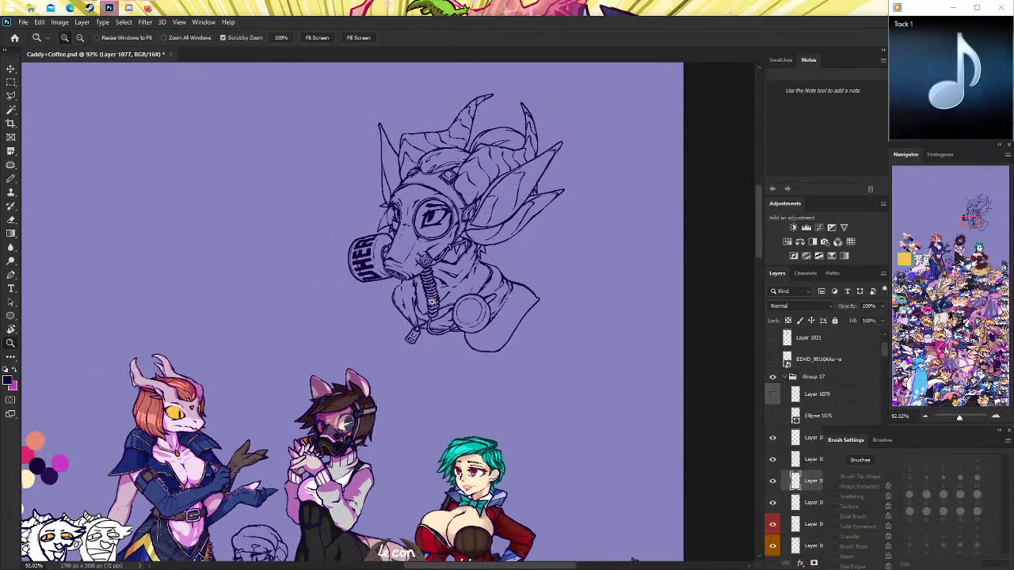
scroll(313, 288, down, 2)
scroll(408, 285, up, 5)
scroll(408, 285, up, 4)
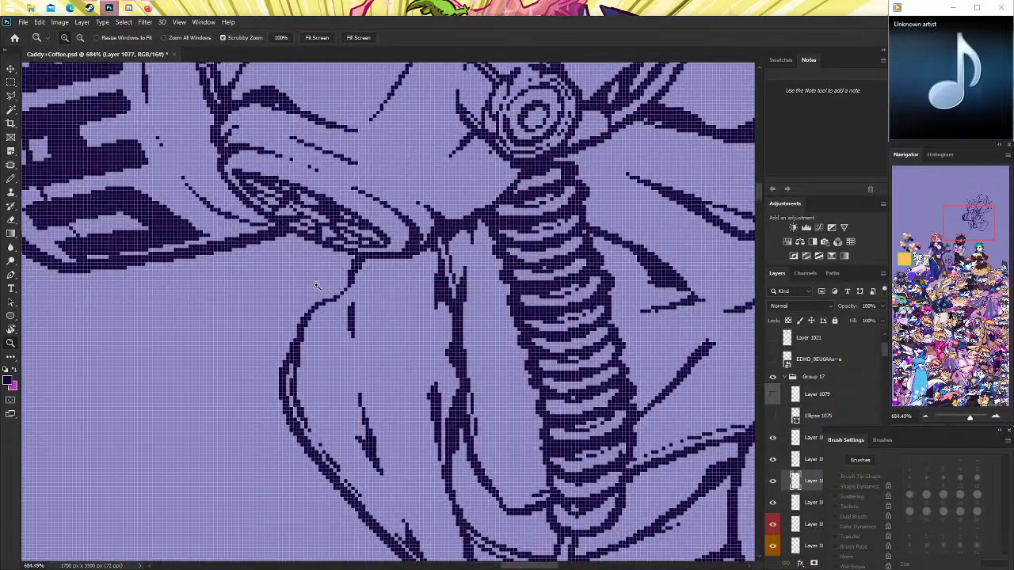
Redraw the thin line beside the hose slightly shorter with the Pencil.
key(b)
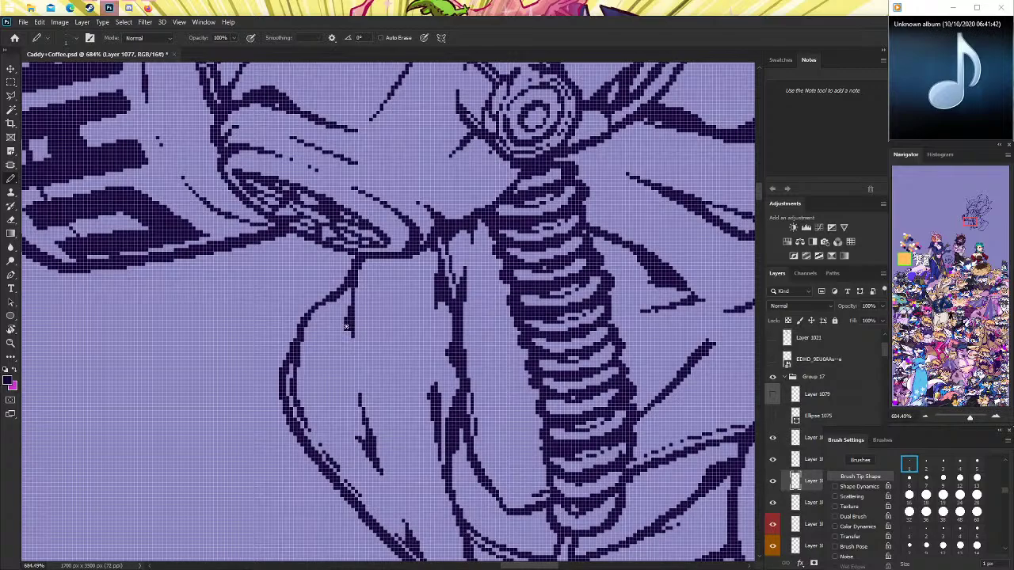
drag(349, 317, 353, 344)
key(ctrl+z)
drag(351, 300, 345, 333)
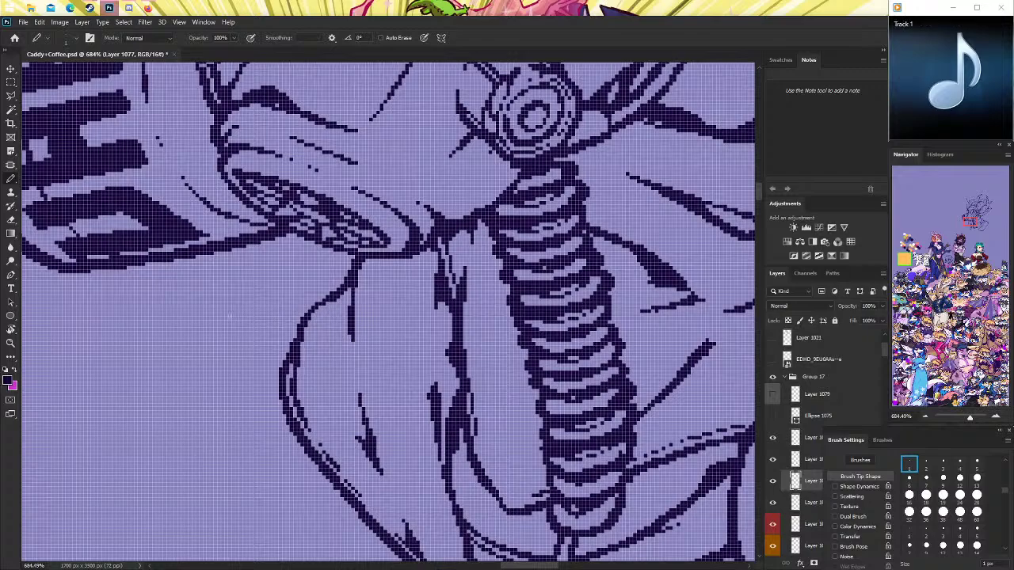
With a 1 px Pencil, smooth the curved hood line beside the hose and close its gap.
click(11, 342)
drag(555, 317, 458, 318)
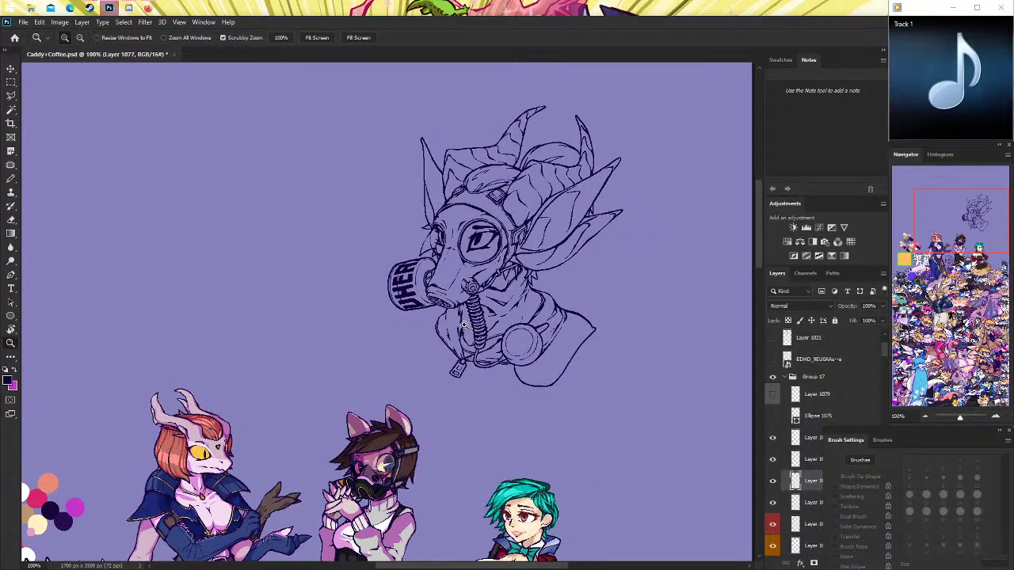
mouse_move(460, 324)
mouse_down()
mouse_move(467, 309)
mouse_move(484, 309)
mouse_up()
click(11, 219)
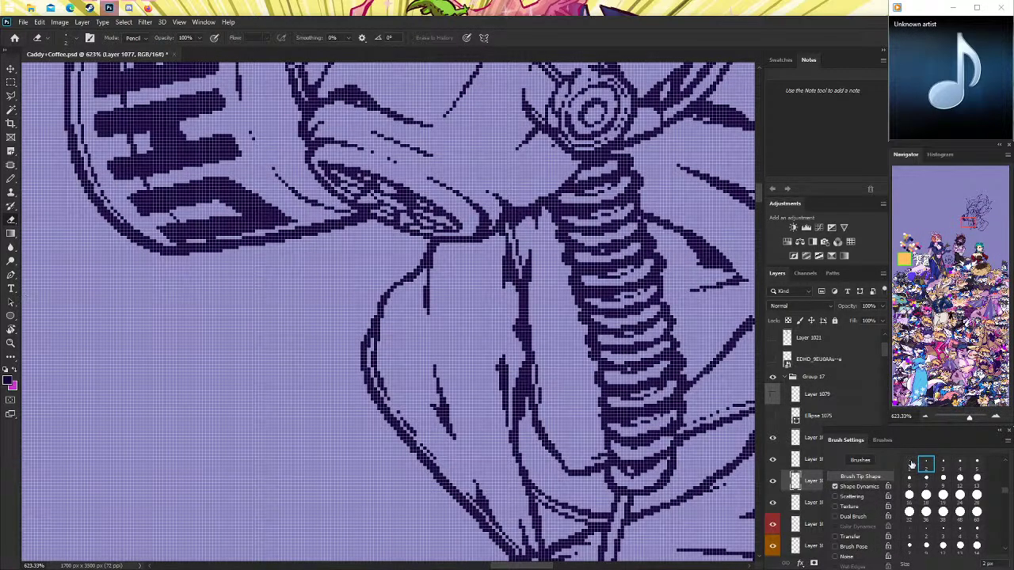
key(bracketleft)
click(11, 179)
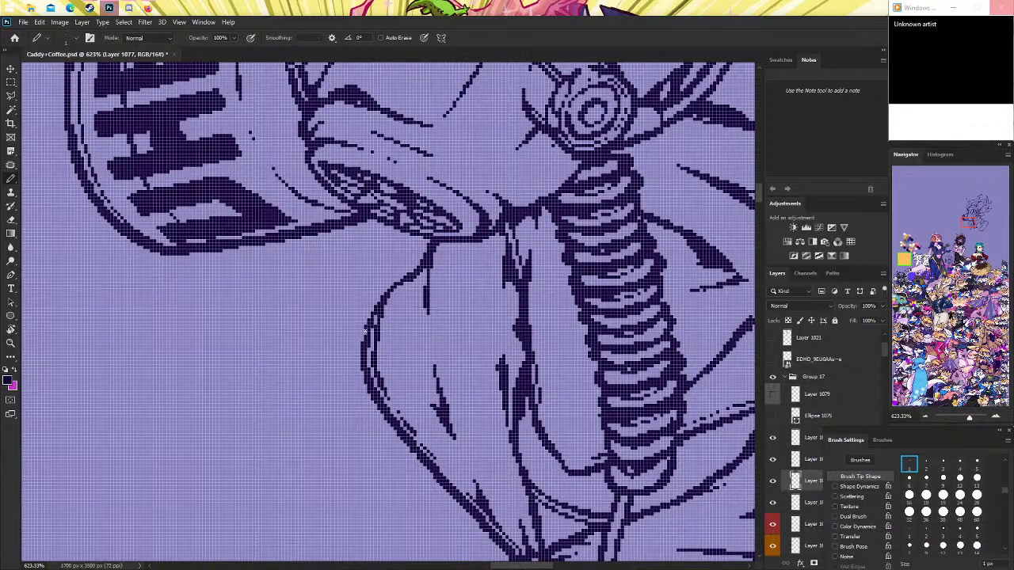
mouse_move(379, 309)
mouse_down()
mouse_move(367, 337)
mouse_move(384, 300)
mouse_up()
drag(382, 295, 401, 282)
View the drawing at 100% and fit-to-screen, check the gas mask reference, then zoom on the hose.
key(e)
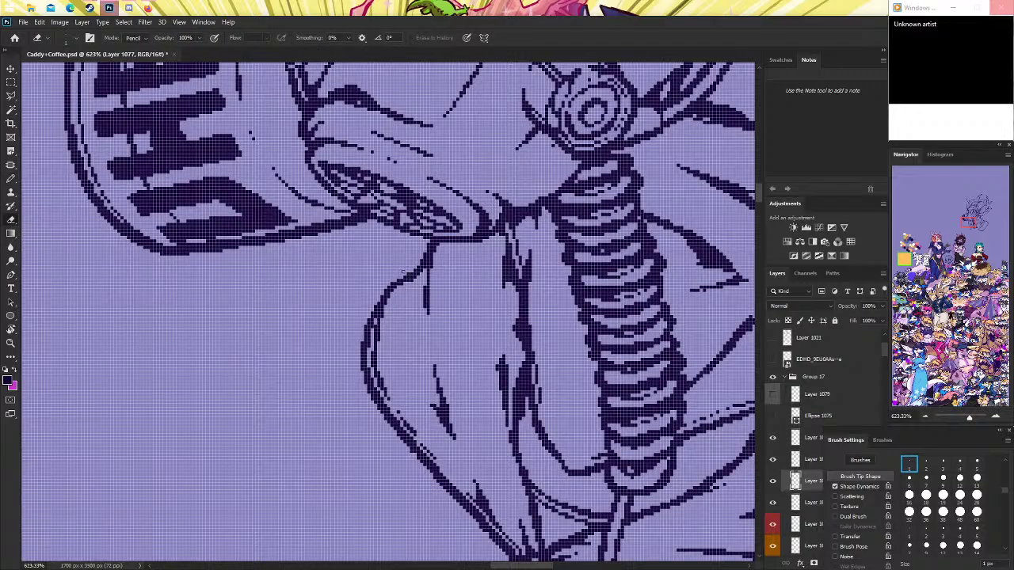
double_click(11, 342)
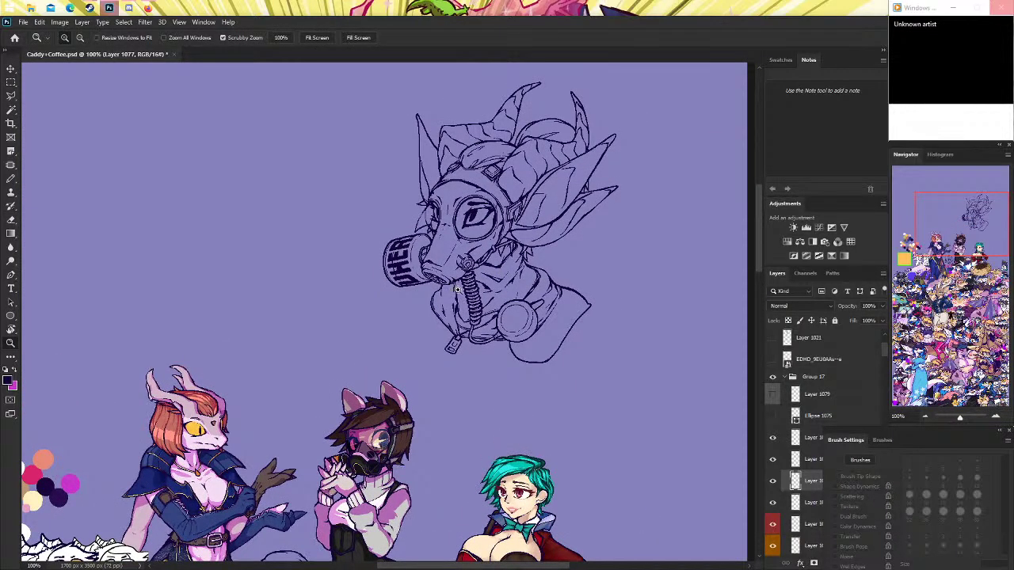
key(ctrl+0)
drag(453, 131, 800, 473)
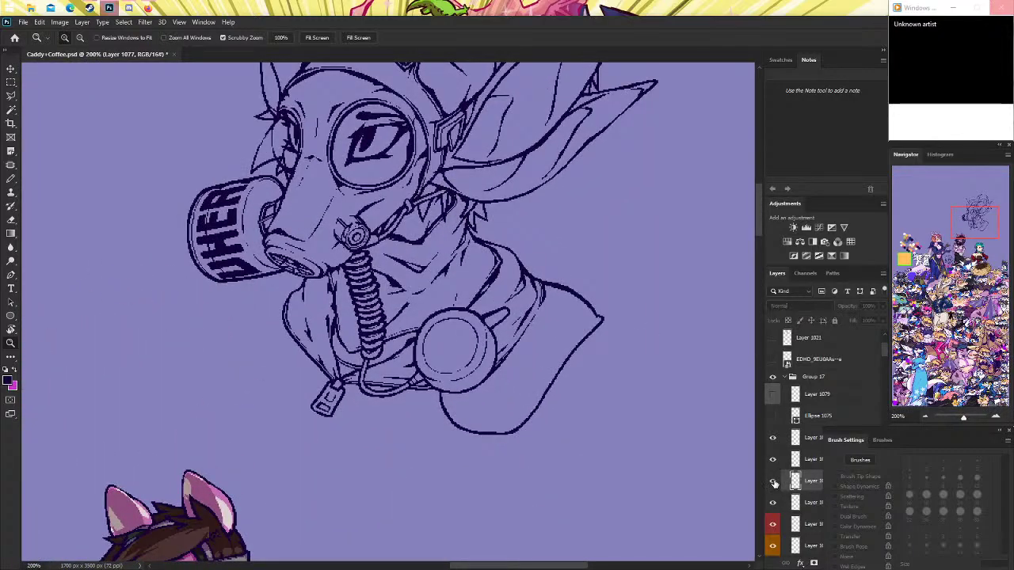
click(149, 8)
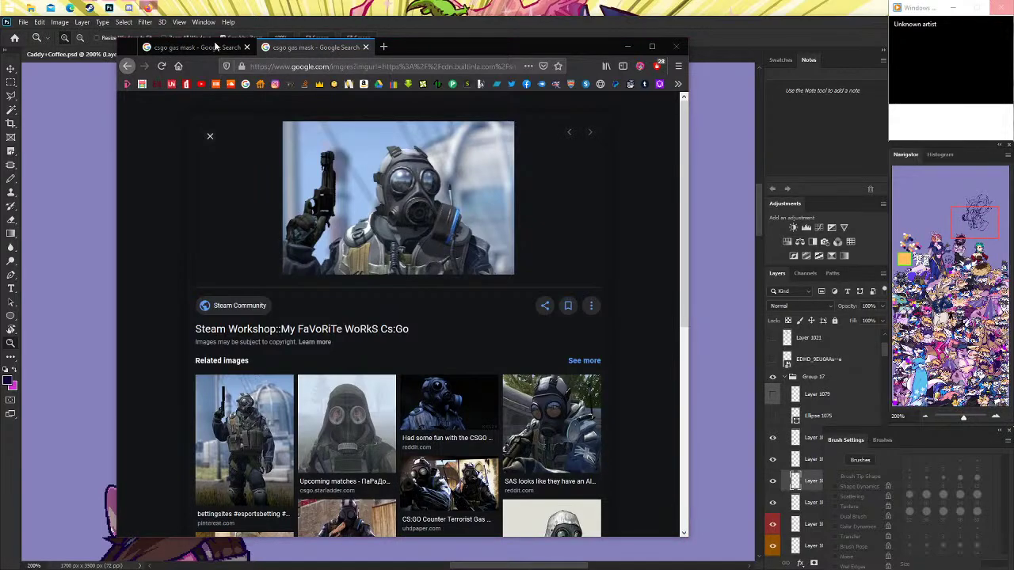
click(149, 9)
drag(671, 317, 775, 463)
click(773, 460)
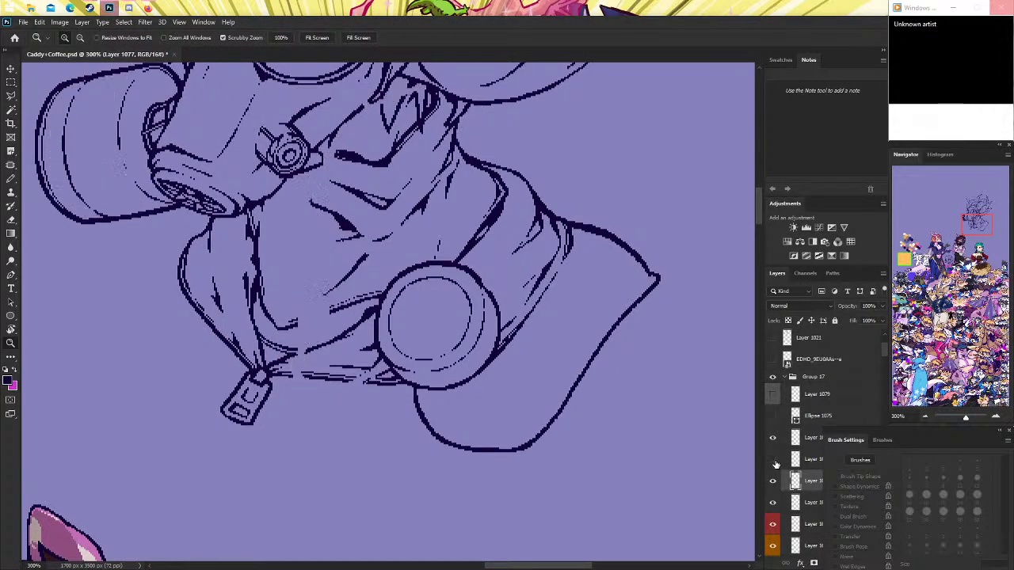
On Layer 1078, merge the doubled collar diagonal and thicken the right diagonal collar line.
click(773, 460)
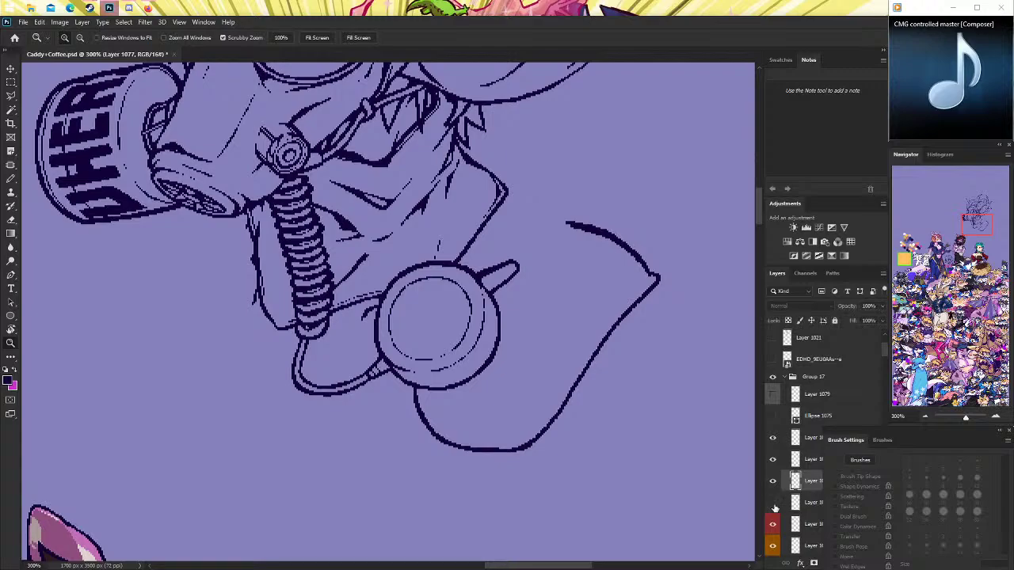
click(800, 502)
click(11, 180)
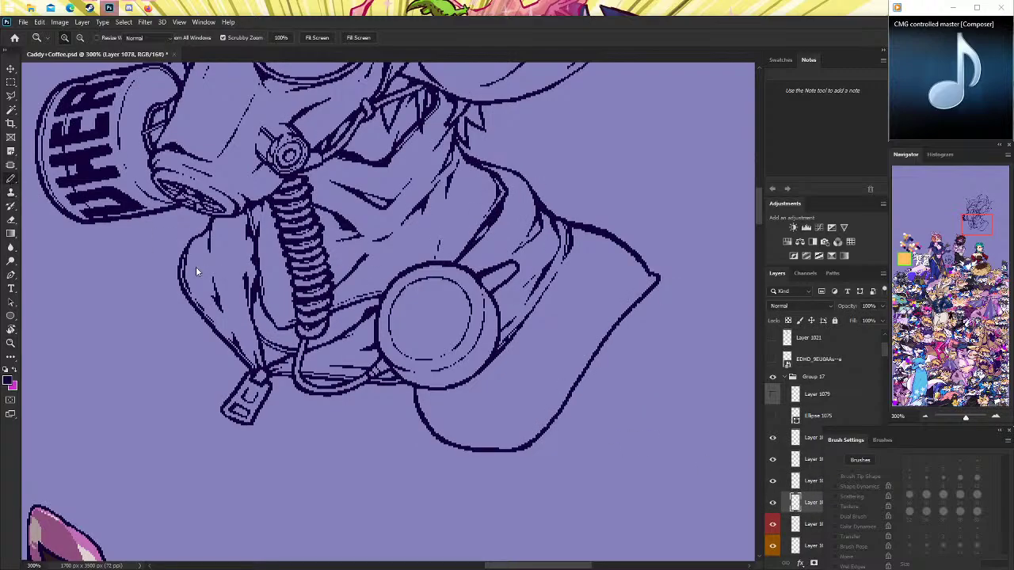
mouse_move(423, 405)
mouse_down()
mouse_move(431, 417)
mouse_move(510, 446)
mouse_up()
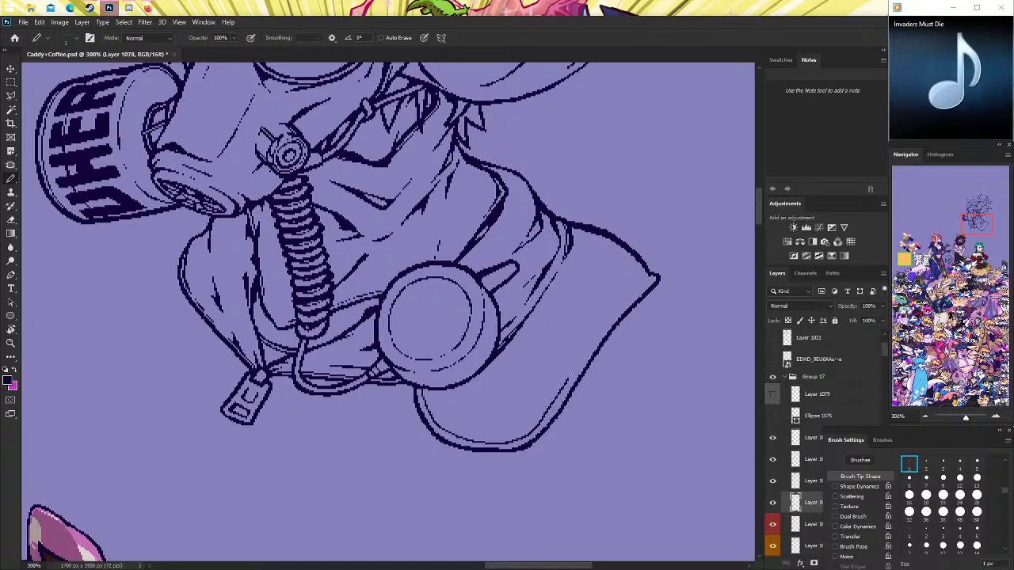
key(ctrl+z)
drag(651, 273, 643, 282)
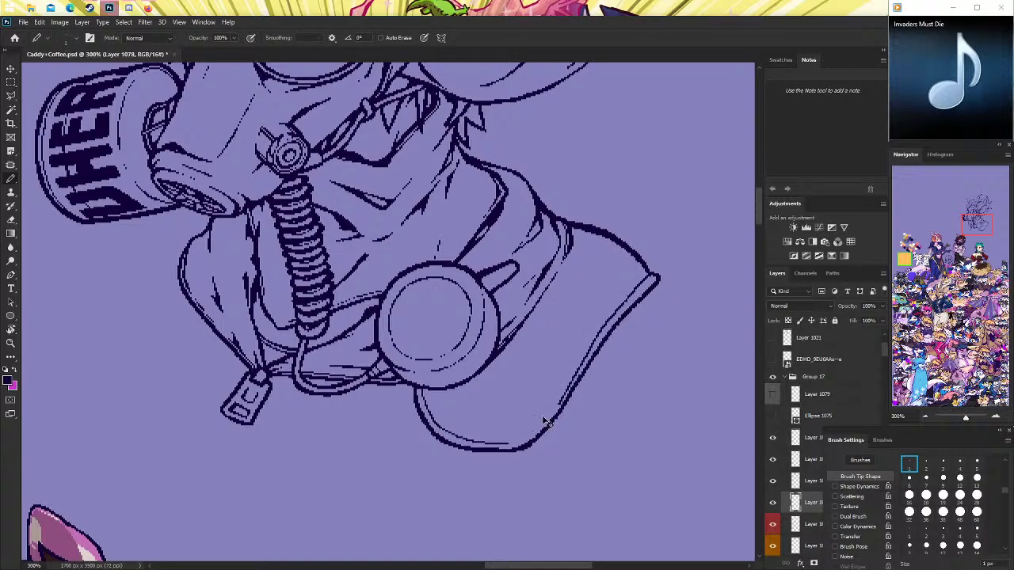
drag(566, 384, 507, 441)
mouse_move(565, 385)
mouse_down()
mouse_move(654, 277)
mouse_move(594, 331)
mouse_move(649, 277)
mouse_up()
key(ctrl+z)
key(ctrl+z)
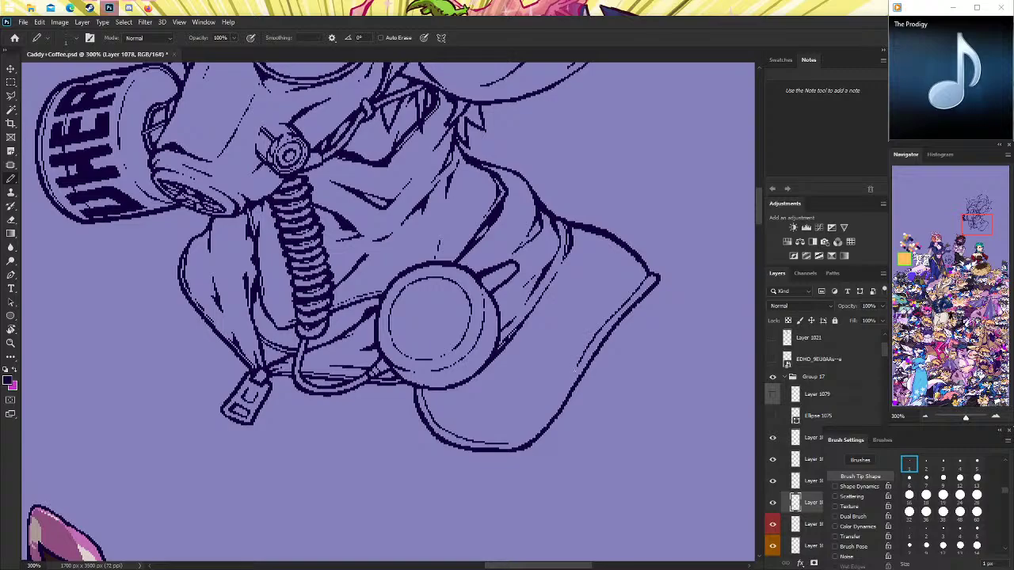
drag(527, 441, 654, 278)
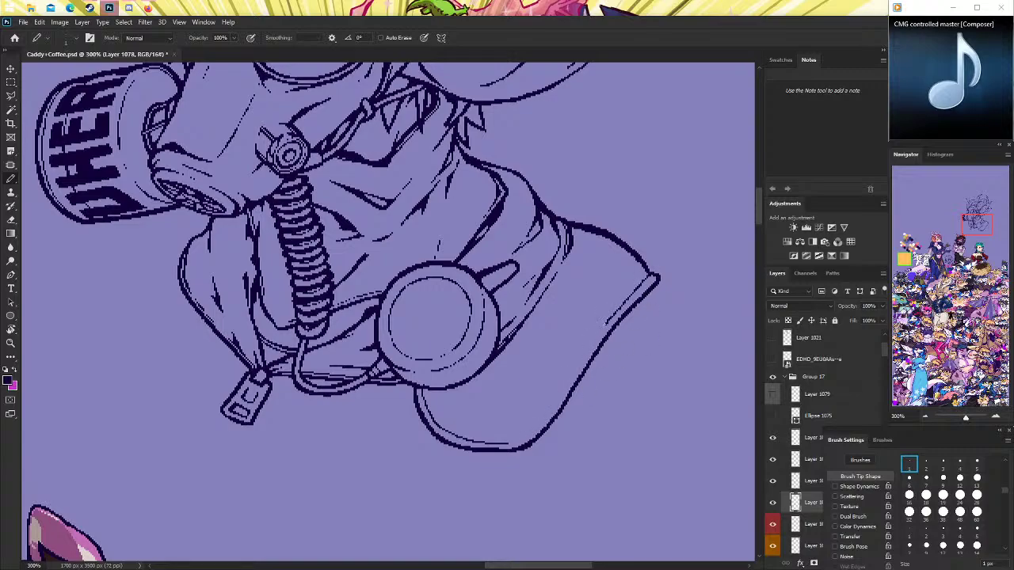
drag(607, 323, 573, 369)
Erase stretches of the inner collar curve with a 2 px eraser.
scroll(404, 334, down, 2)
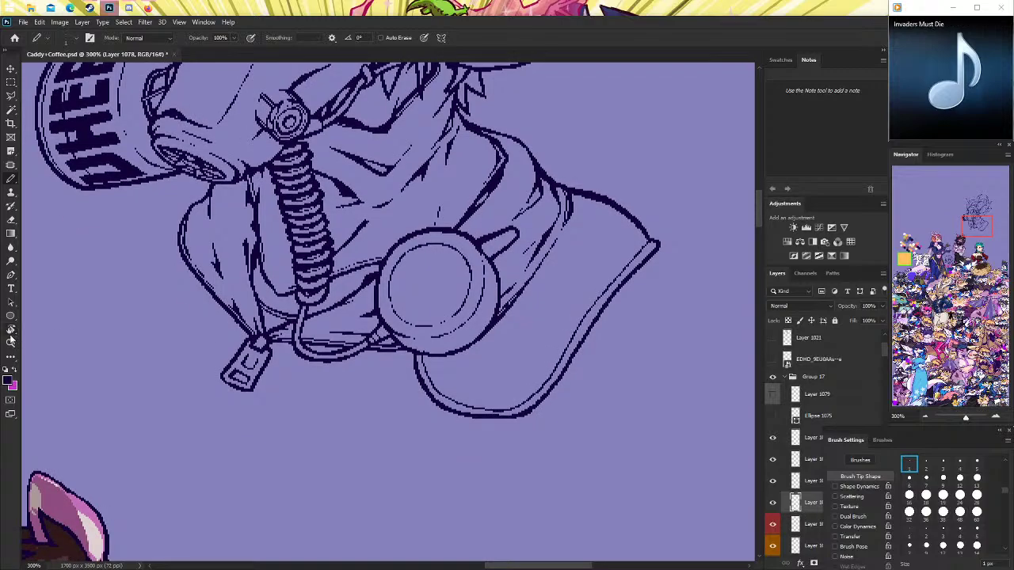
key(z)
scroll(497, 365, down, 5)
scroll(498, 364, up, 5)
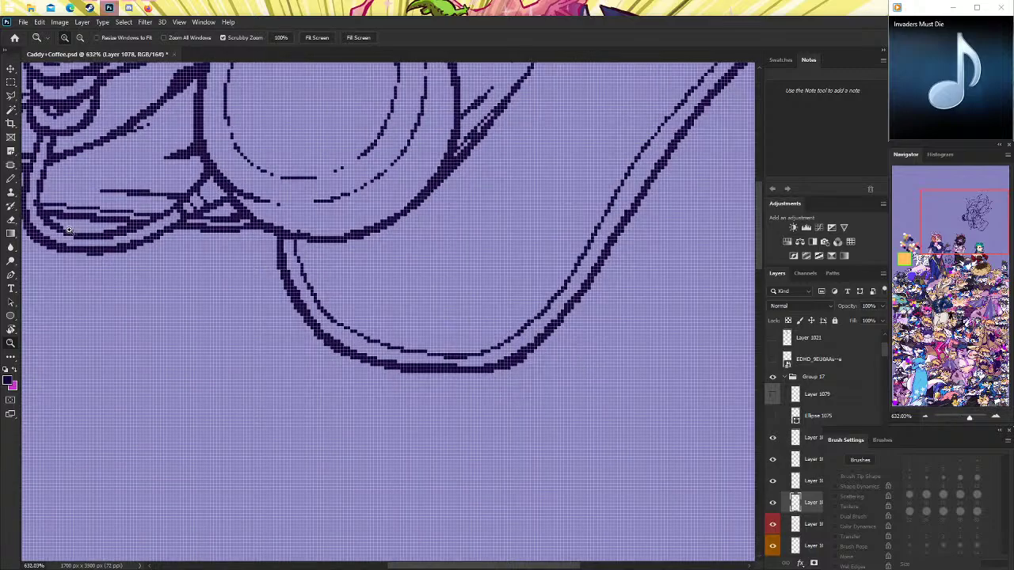
key(e)
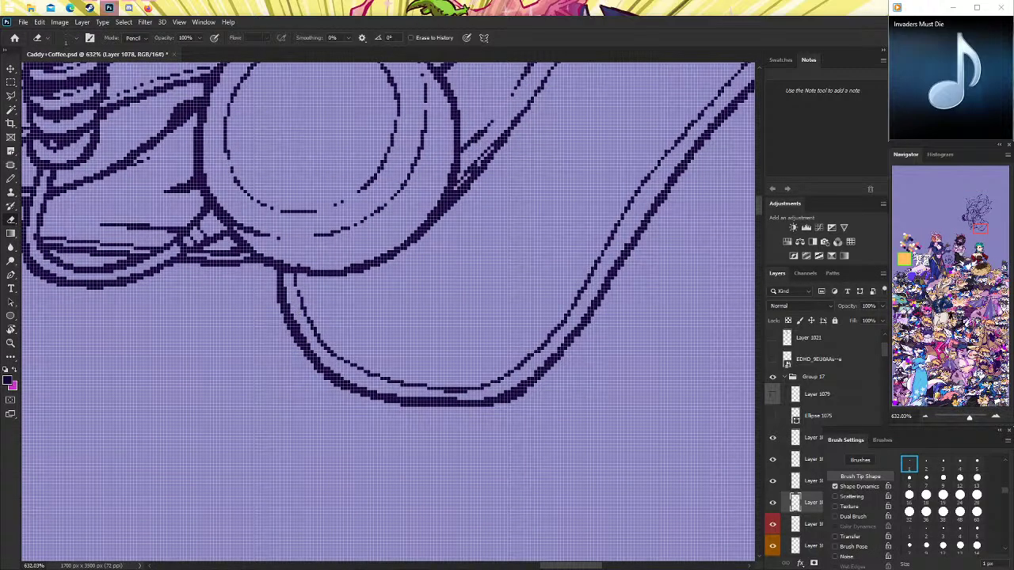
click(926, 462)
mouse_move(404, 388)
mouse_down()
mouse_move(485, 385)
mouse_move(573, 336)
mouse_up()
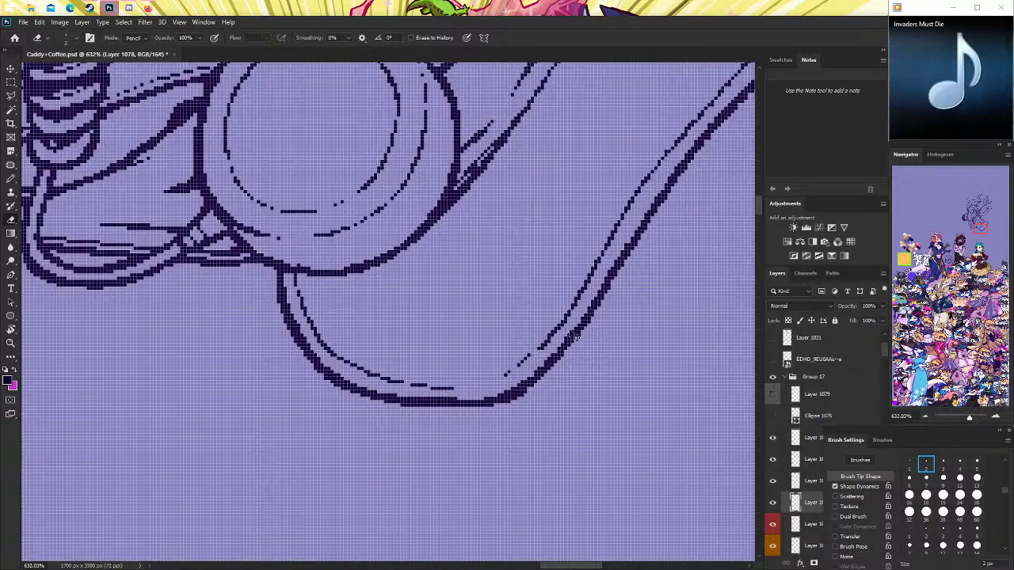
scroll(521, 387, up, 1)
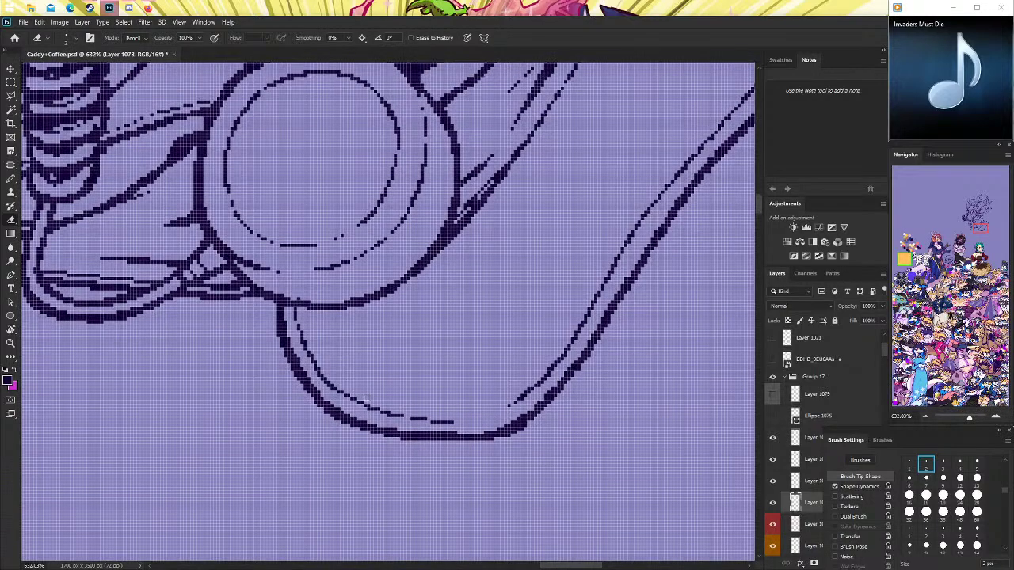
drag(322, 377, 359, 406)
Redraw the inner collar curve as a continuous pixel line joining the outer line.
click(12, 179)
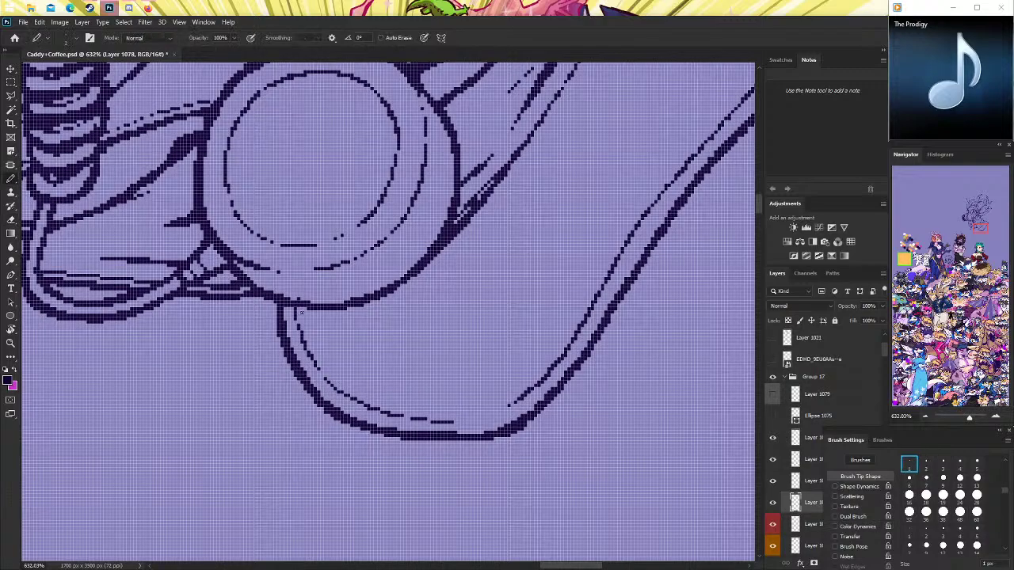
drag(298, 306, 300, 328)
mouse_move(313, 362)
mouse_down()
mouse_move(332, 385)
mouse_move(401, 416)
mouse_up()
key(ctrl+z)
drag(330, 383, 378, 414)
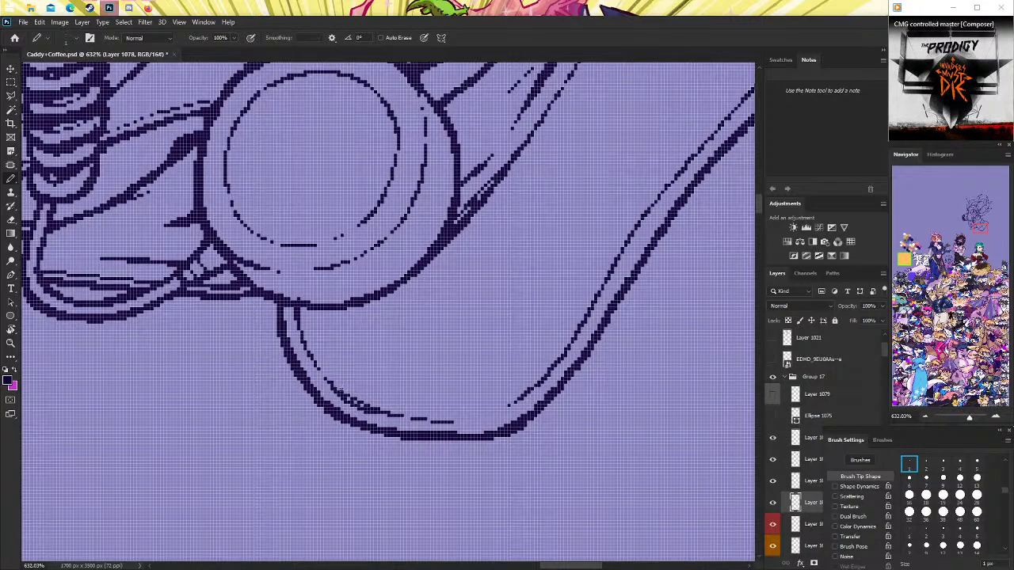
key(ctrl+z)
drag(331, 384, 388, 412)
mouse_move(336, 386)
mouse_down()
mouse_move(386, 413)
mouse_move(446, 419)
mouse_up()
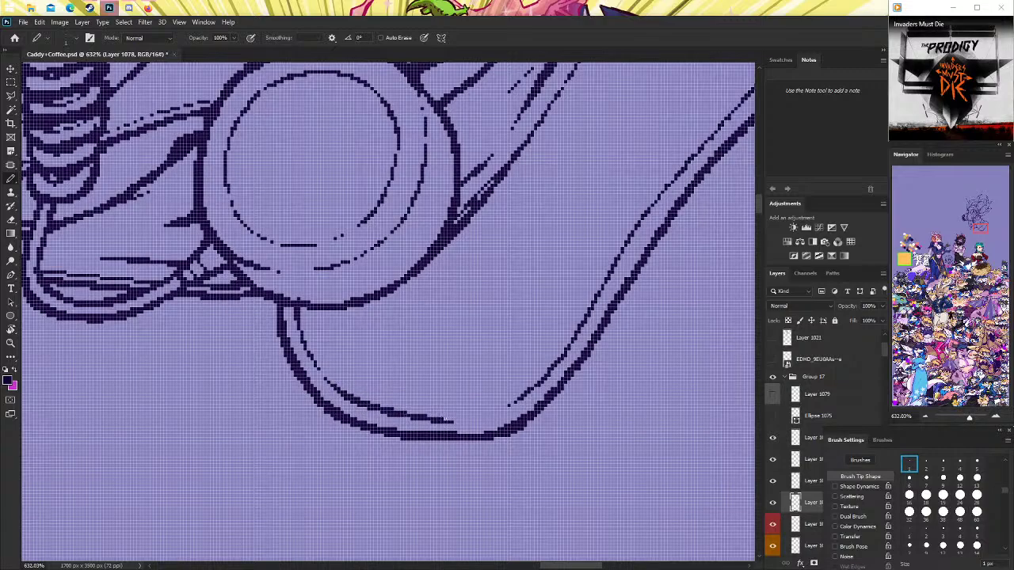
Erase the stray tail of the inner curve and zoom out to the whole sheet.
click(10, 219)
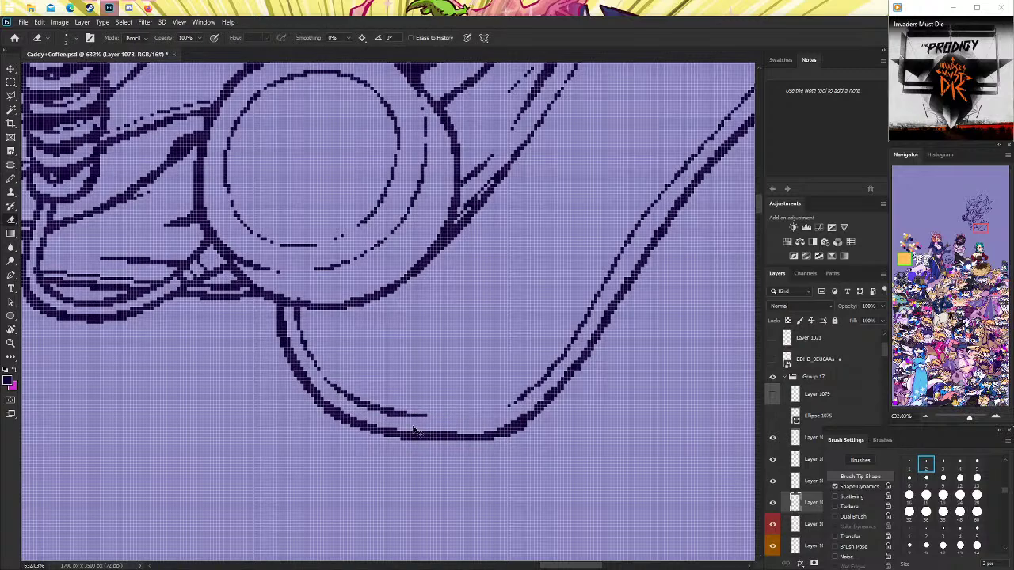
drag(455, 421, 444, 421)
click(11, 342)
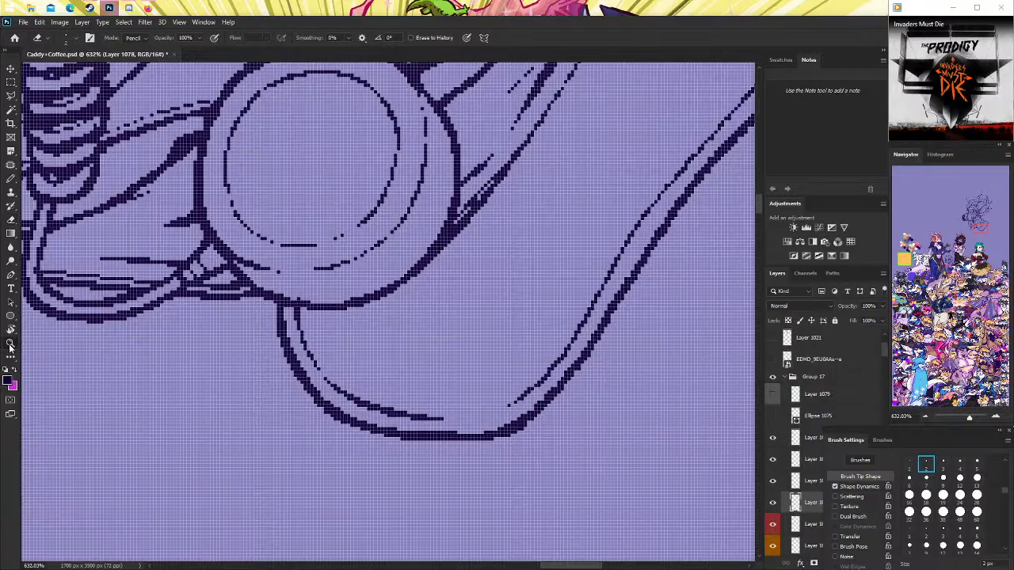
alt+click(461, 323)
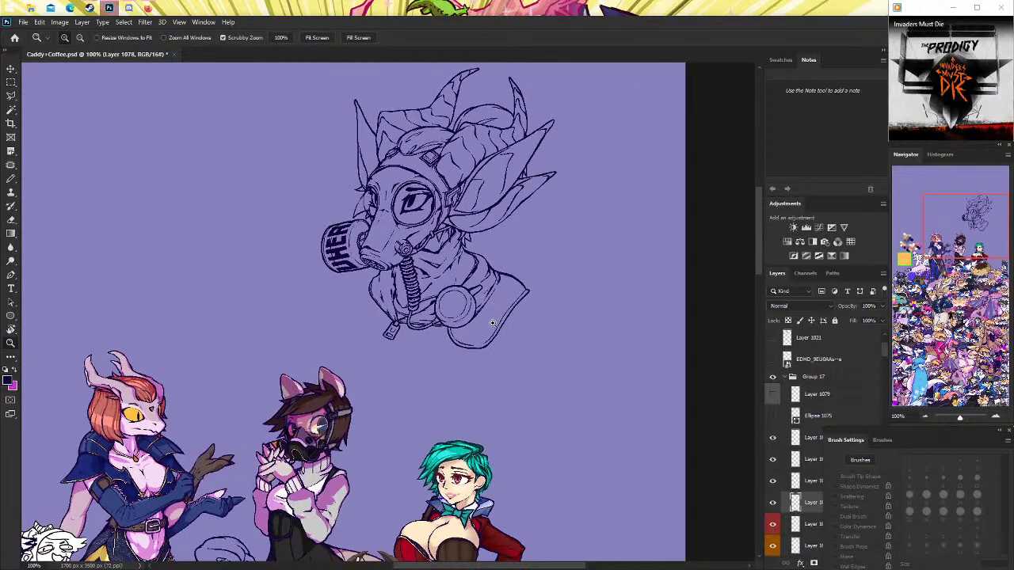
Zoom in on the collar's filter circle, then back out to see the characters.
mouse_move(499, 305)
mouse_down()
mouse_move(469, 360)
mouse_move(472, 406)
mouse_move(580, 260)
mouse_up()
key(b)
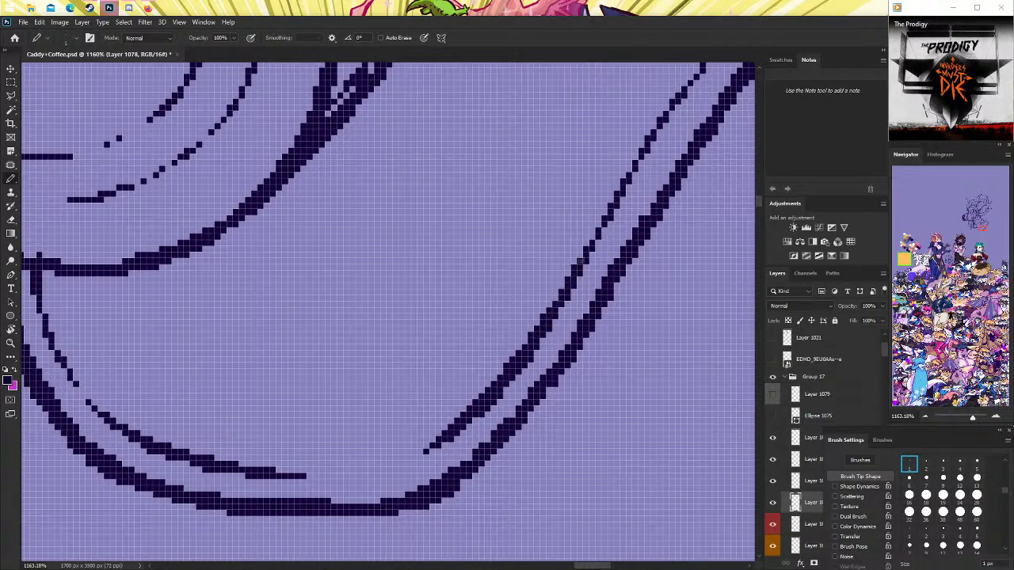
key(z)
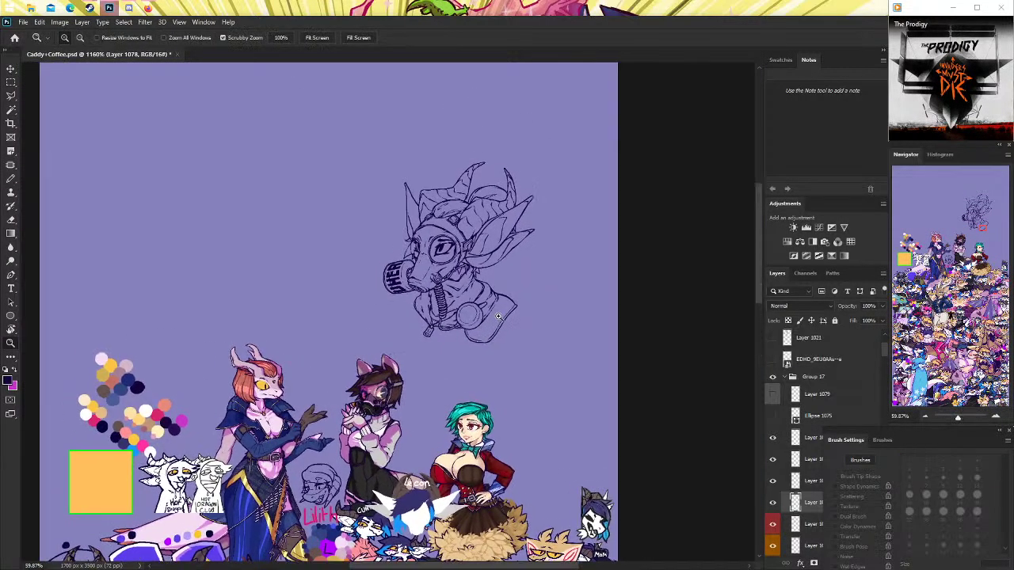
mouse_move(152, 334)
mouse_down()
mouse_move(498, 331)
mouse_move(128, 243)
mouse_up()
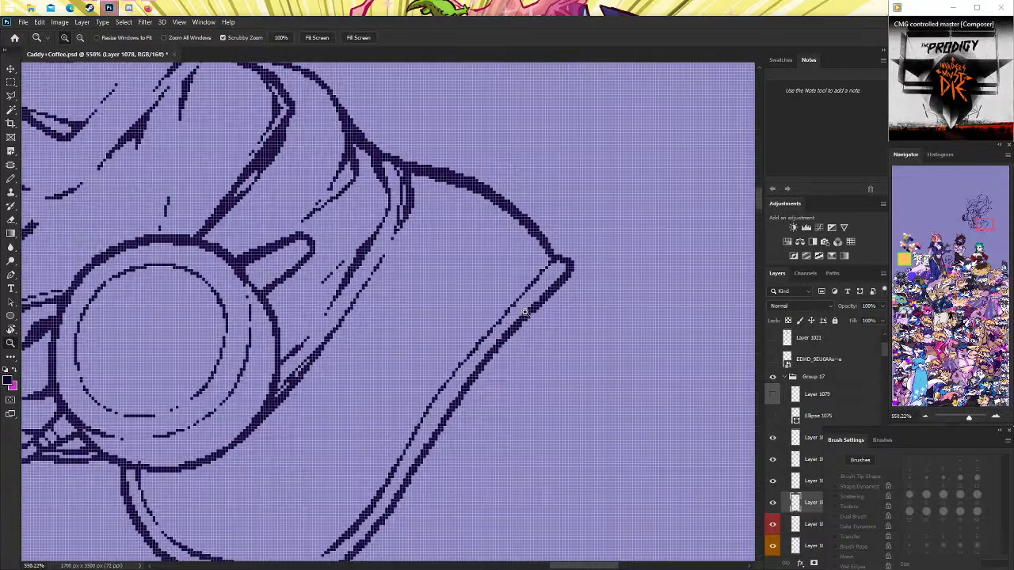
scroll(128, 243, down, 2)
Draw the lower part of the inner collar line after undoing several trial strokes.
key(b)
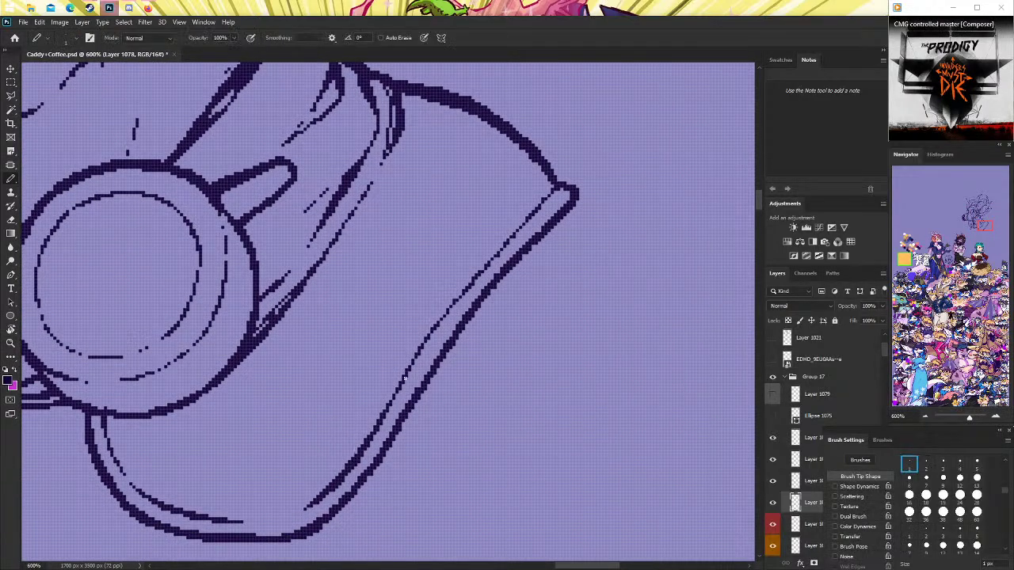
drag(420, 350, 501, 256)
key(ctrl+z)
mouse_move(406, 386)
mouse_down()
mouse_move(469, 294)
mouse_move(434, 328)
mouse_up()
key(ctrl+z)
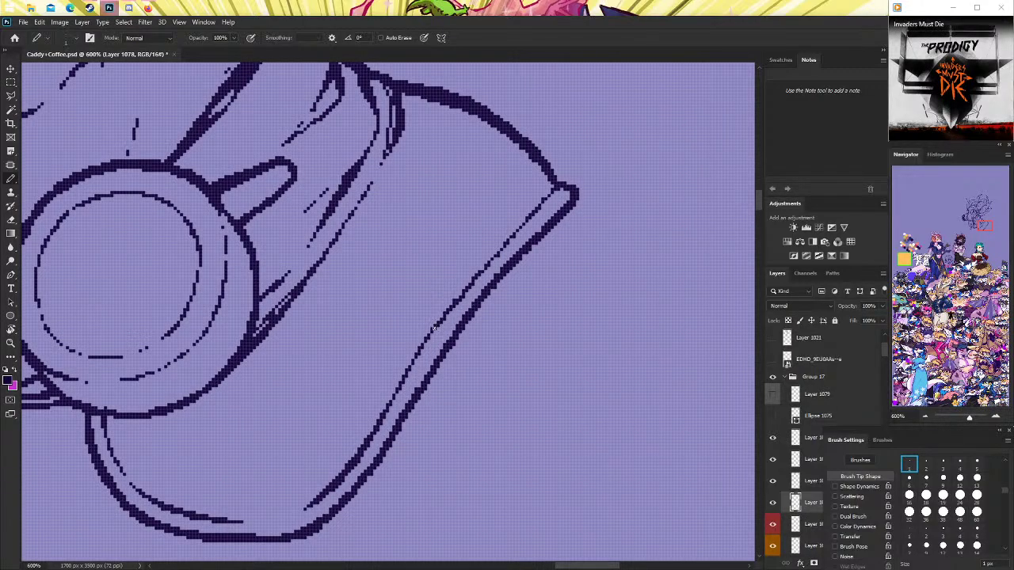
drag(398, 393, 466, 295)
key(ctrl+z)
drag(408, 371, 436, 327)
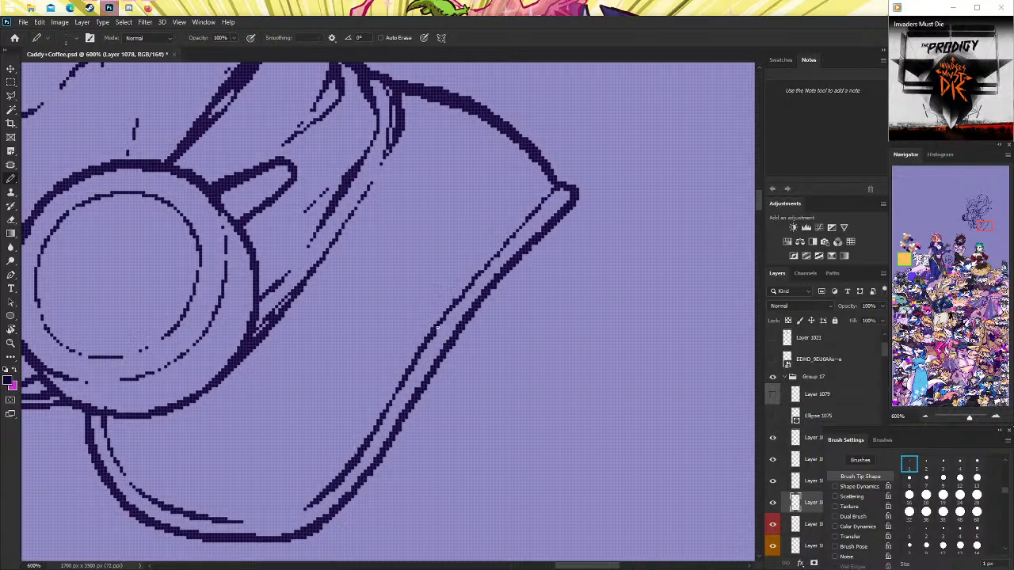
Thin part of the diagonal collar line and try filling the broken inner line.
click(10, 219)
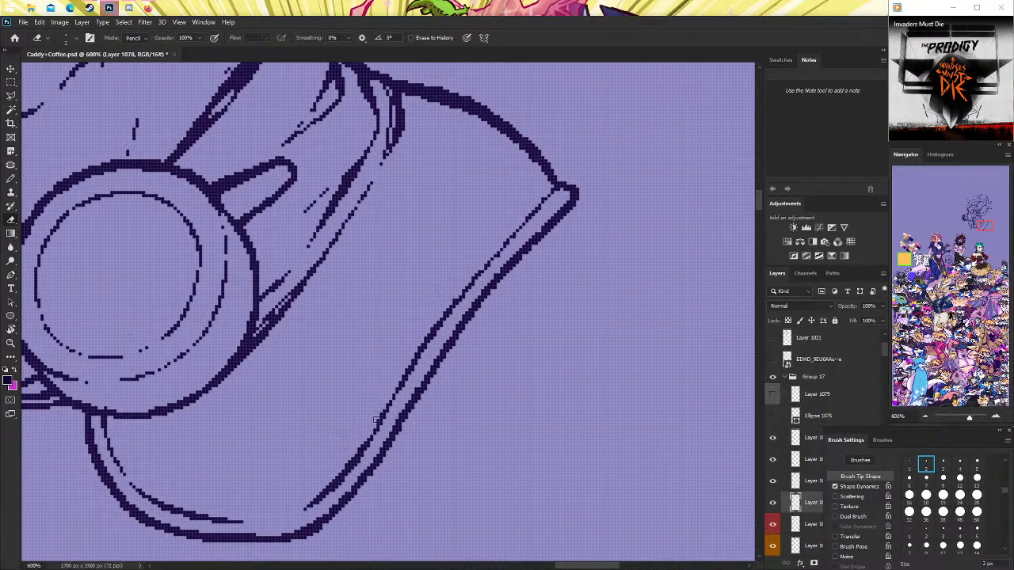
scroll(474, 337, up, 1)
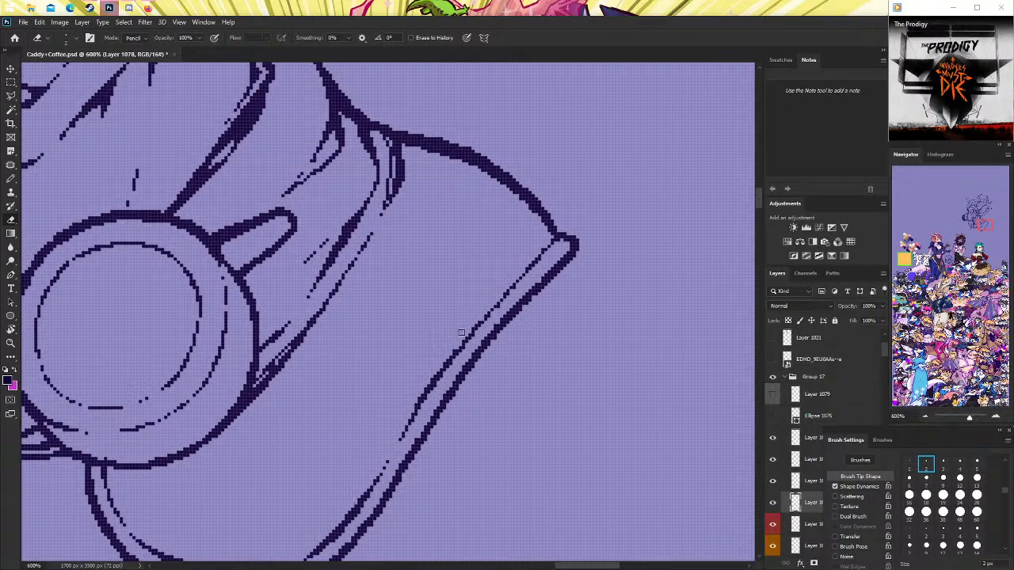
drag(460, 342, 480, 320)
click(11, 179)
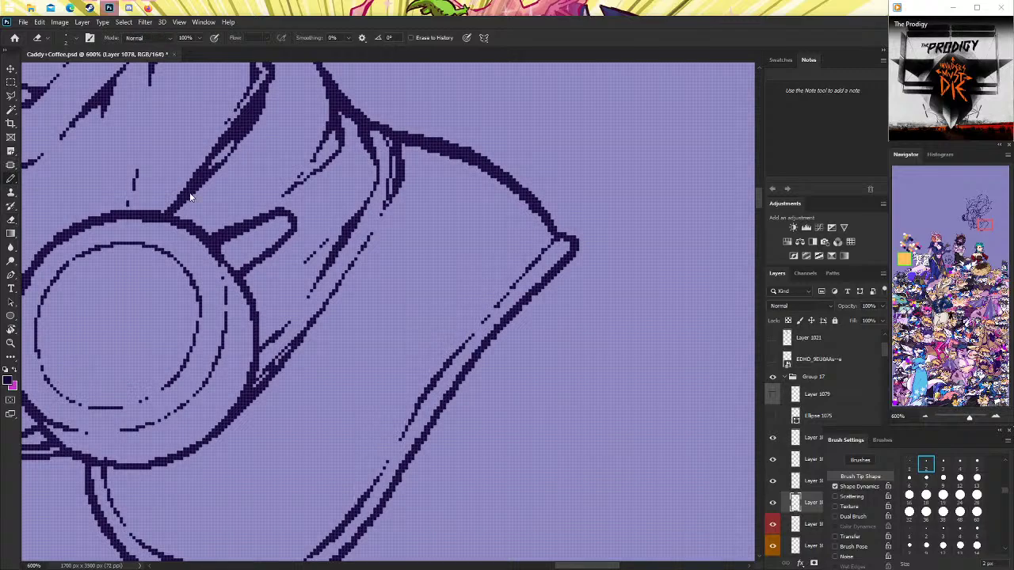
drag(531, 274, 560, 239)
key(ctrl+z)
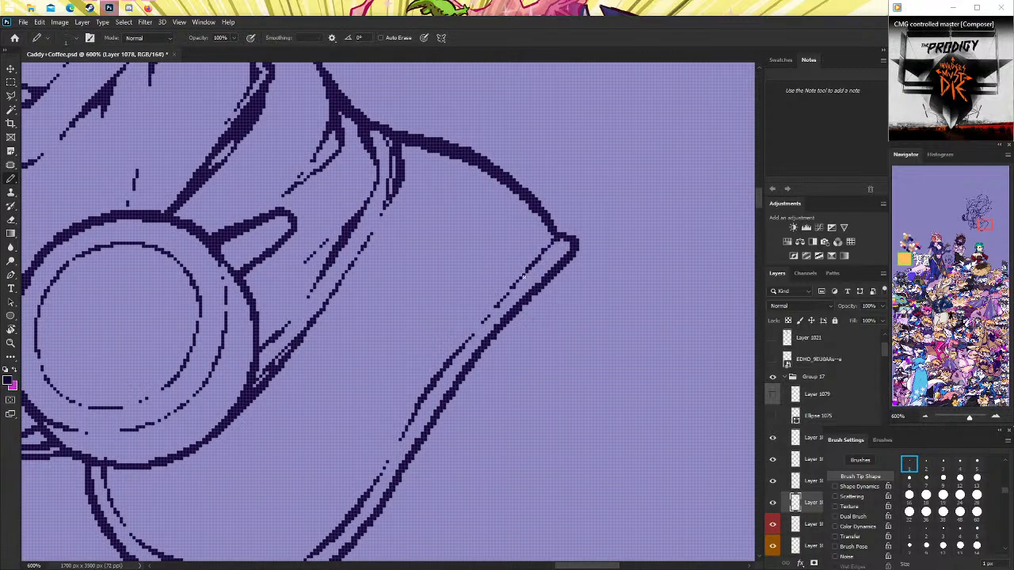
mouse_move(523, 277)
mouse_down()
mouse_move(562, 238)
mouse_move(507, 290)
mouse_up()
key(ctrl+z)
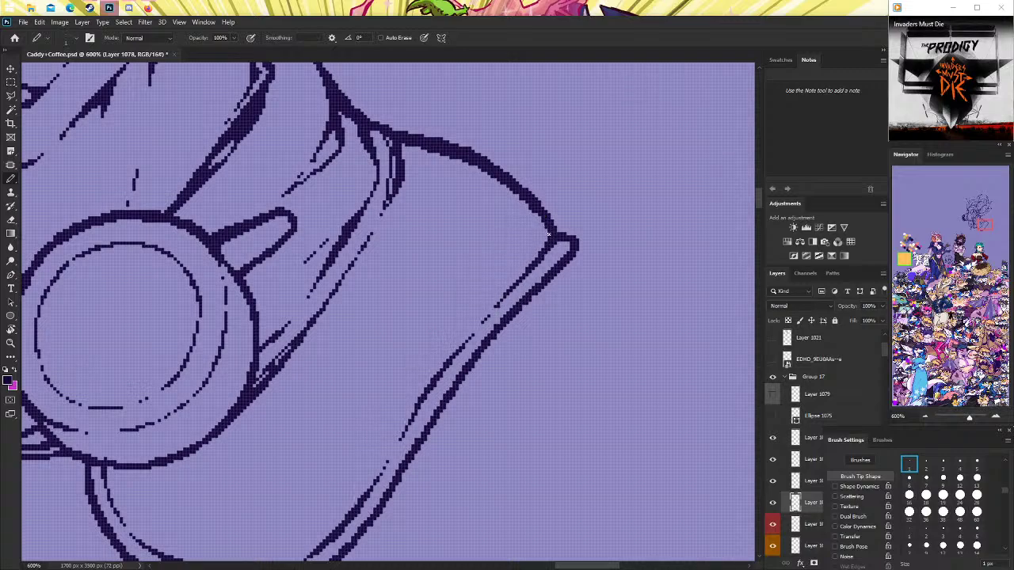
Reshape and fill the pixels at the collar line's outer corner, then zoom out.
click(11, 221)
mouse_move(565, 244)
mouse_down()
mouse_move(580, 263)
mouse_move(565, 264)
mouse_up()
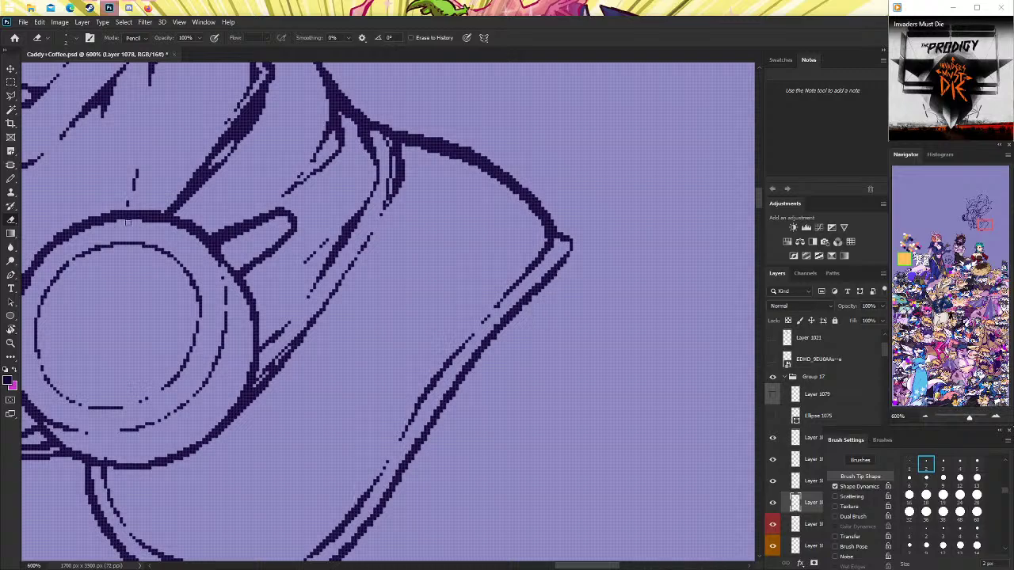
click(11, 179)
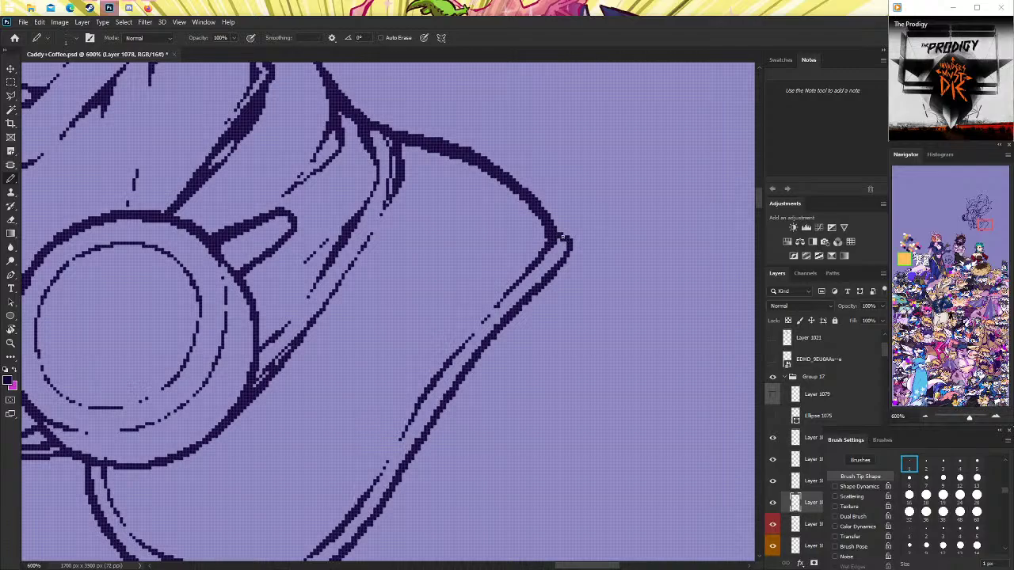
drag(563, 237, 562, 270)
click(11, 344)
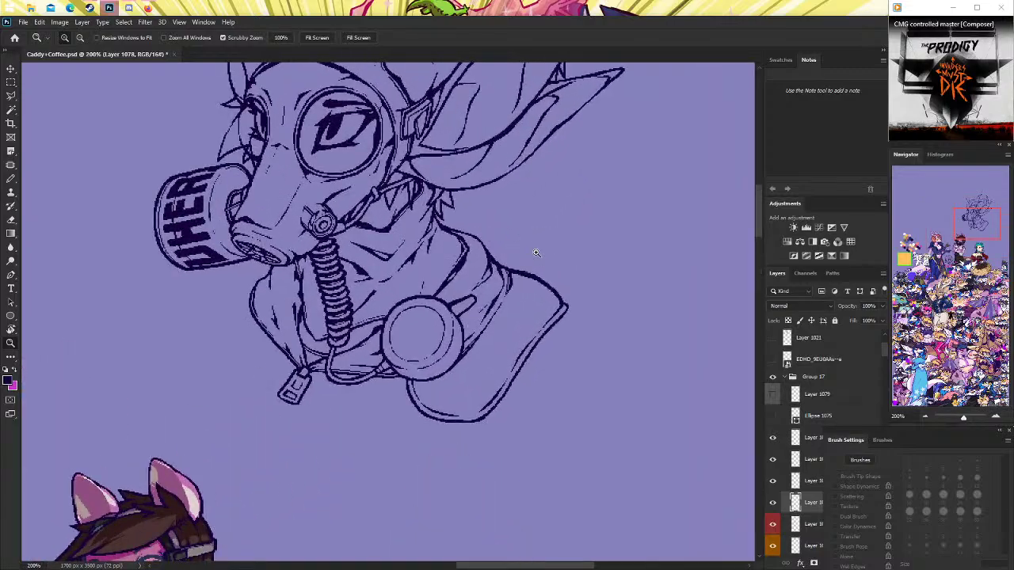
Try adding pixels to finish the collar corner, then undo them.
click(561, 269)
click(544, 267)
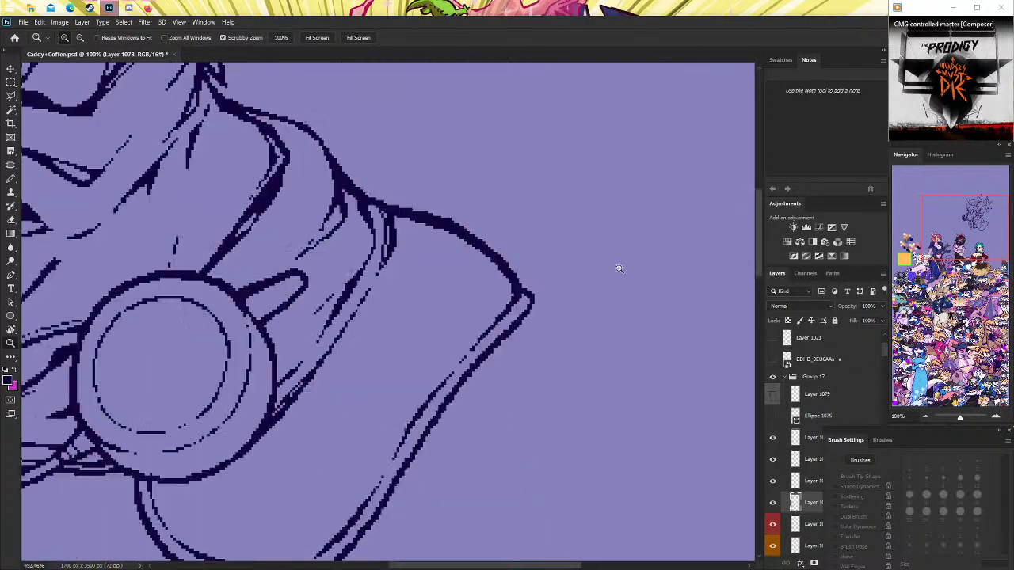
click(10, 179)
mouse_move(497, 290)
mouse_down()
mouse_move(526, 311)
mouse_move(494, 285)
mouse_move(521, 306)
mouse_move(447, 284)
mouse_up()
key(ctrl+z)
key(ctrl+z)
Check the gas-mask reference images in Chrome, then show the hidden line-art layer.
click(11, 342)
click(448, 283)
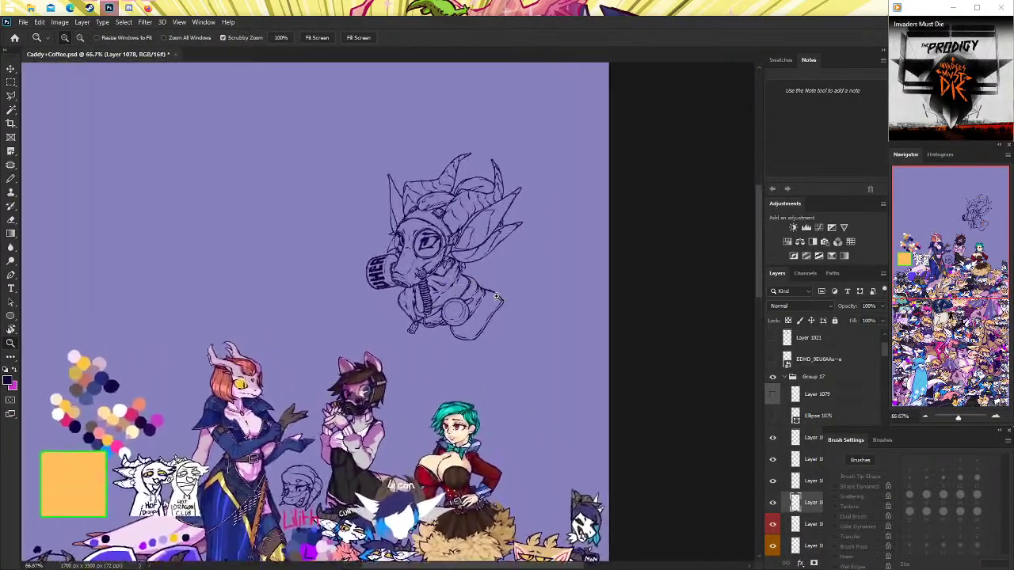
click(437, 319)
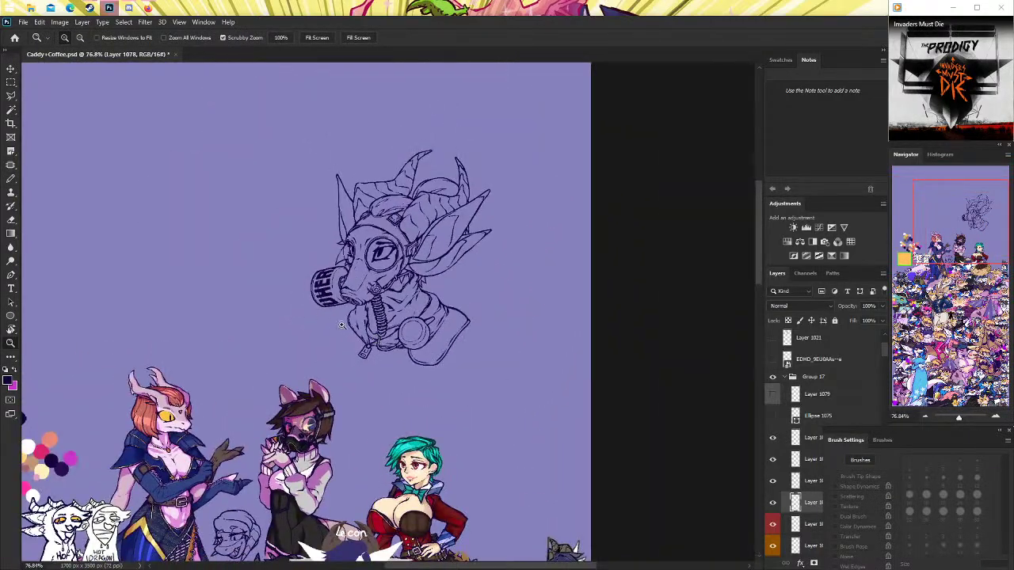
drag(293, 356, 407, 302)
click(513, 339)
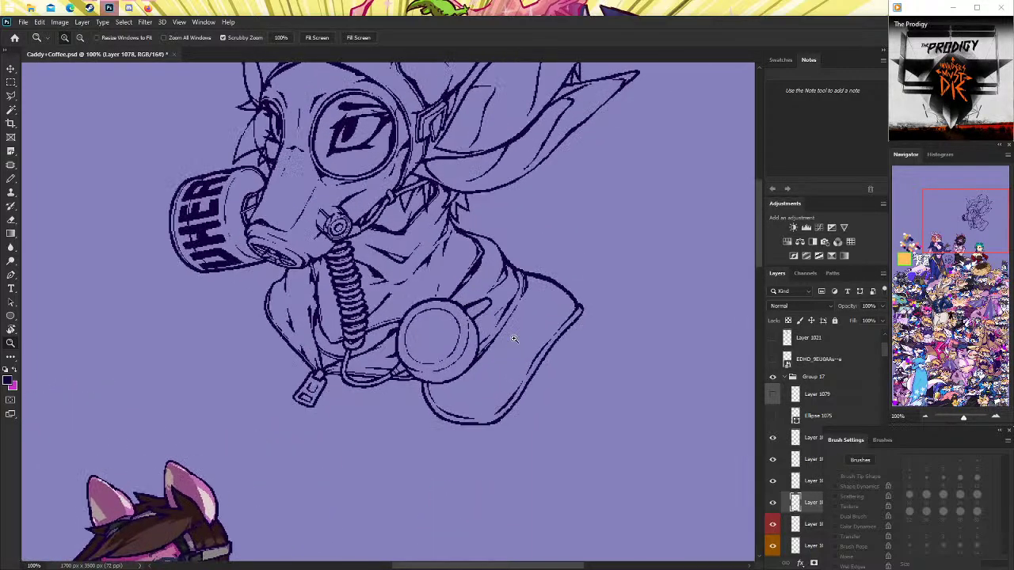
click(149, 8)
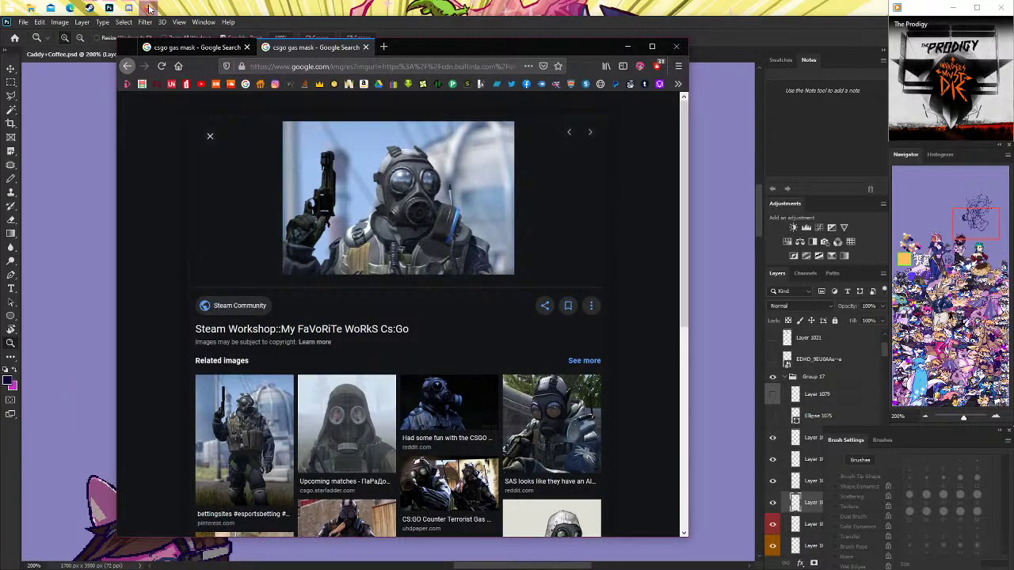
click(149, 7)
drag(214, 287, 269, 287)
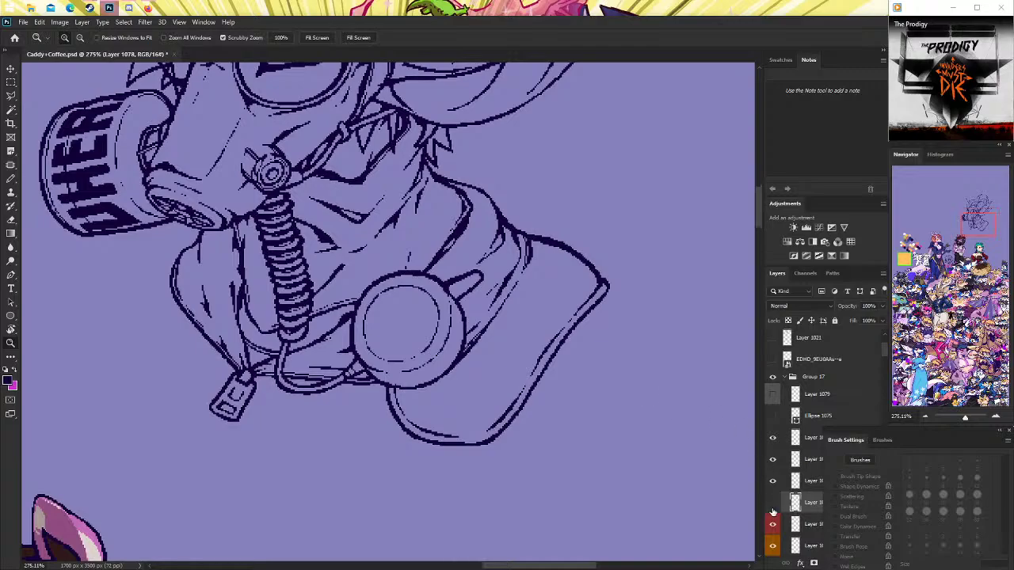
click(773, 506)
Erase along the collar's outer shoulder outline with the pencil-mode Eraser to thin it.
drag(591, 368, 602, 369)
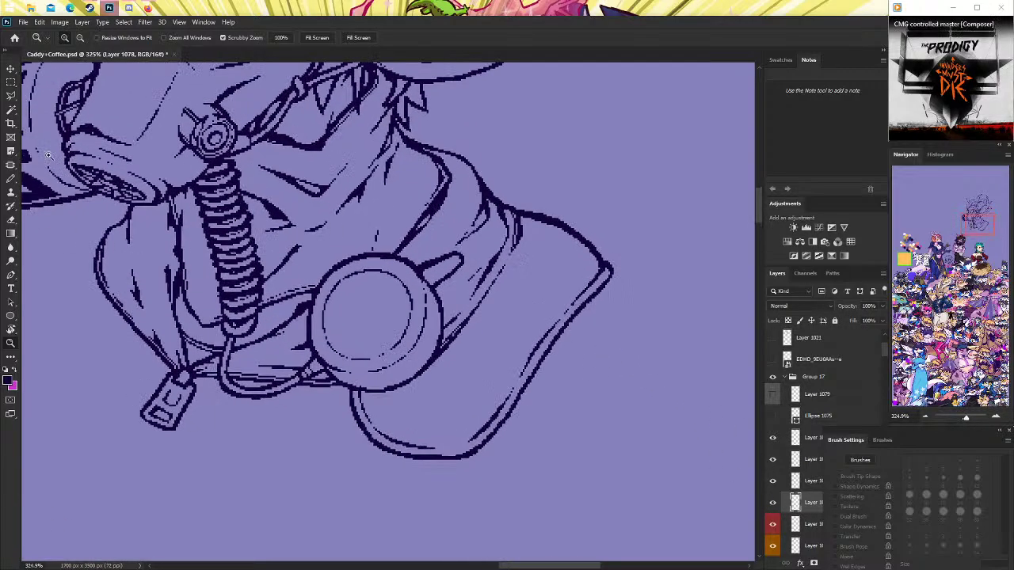
click(12, 219)
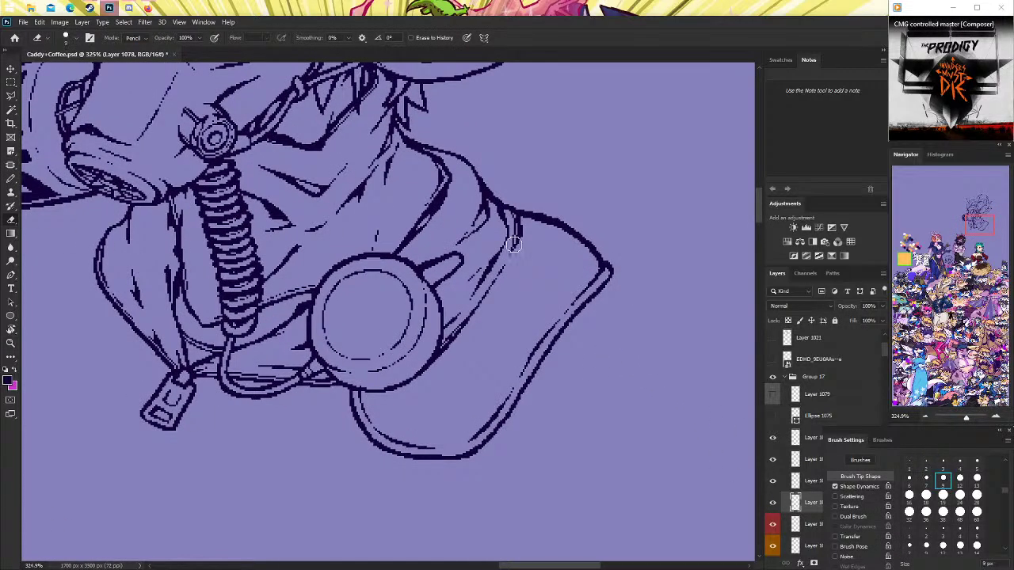
drag(536, 231, 557, 234)
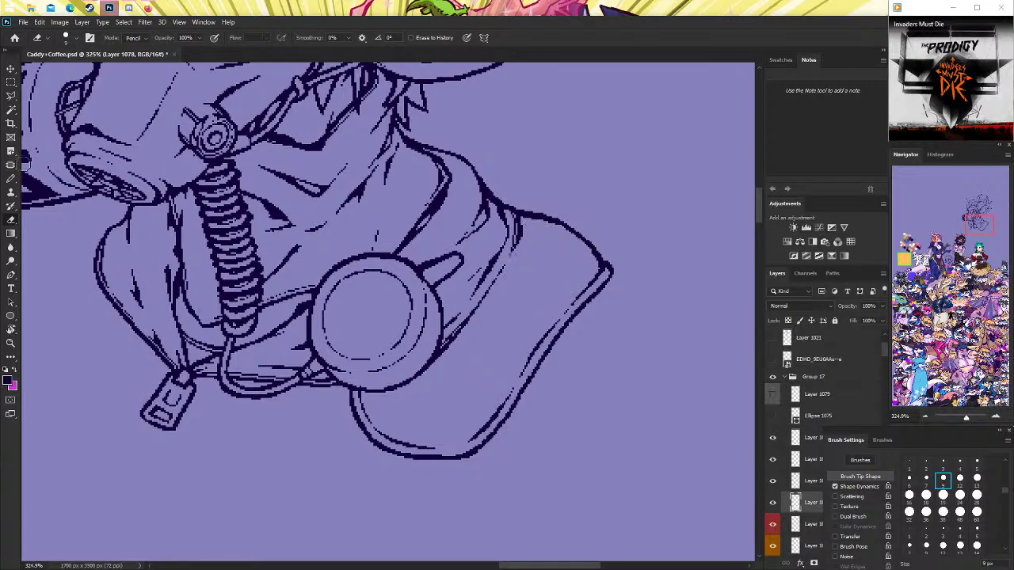
click(11, 179)
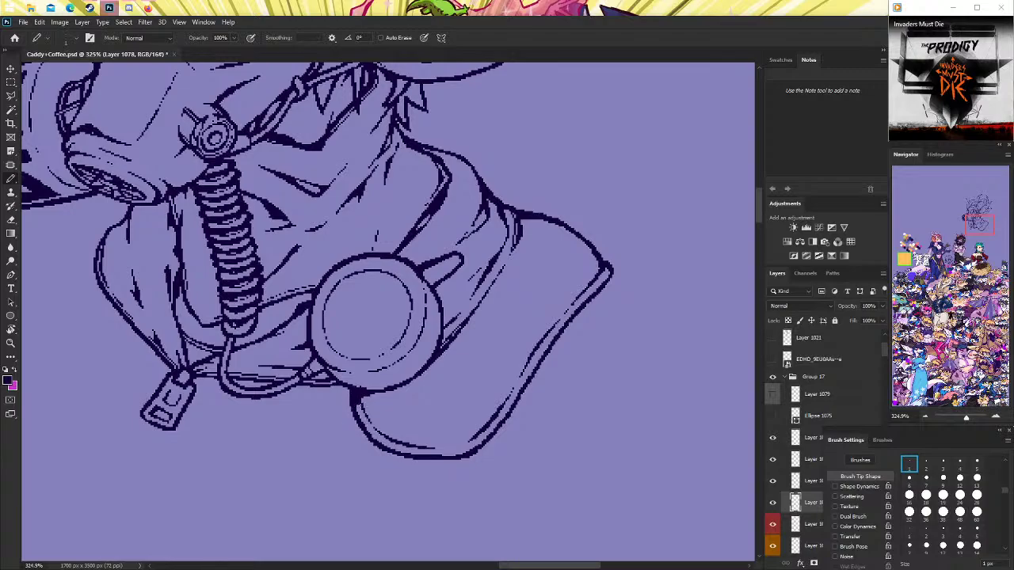
click(11, 342)
alt+click(441, 334)
click(442, 333)
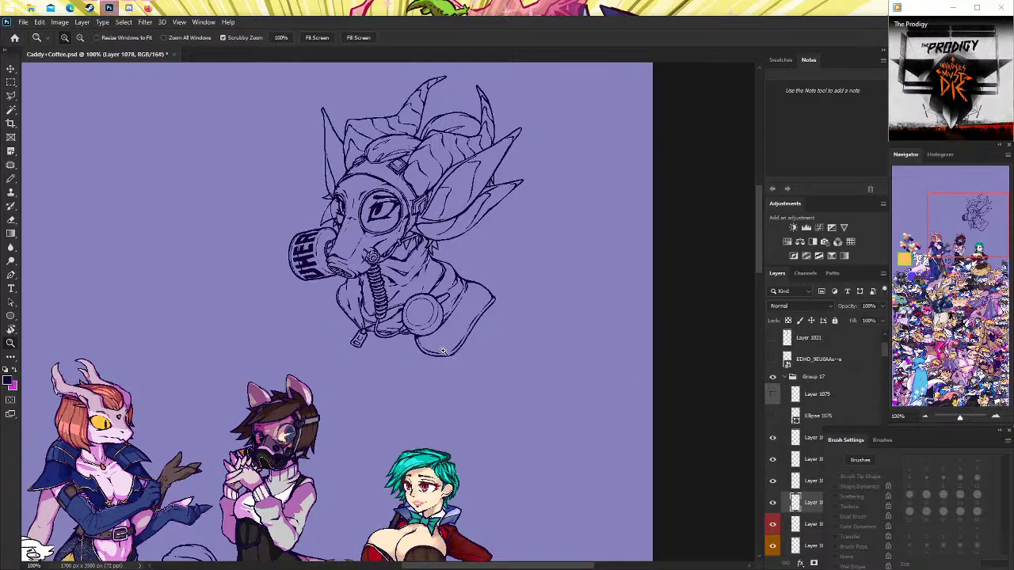
Fill the dark wedge where the round disc meets the collar curve with the 1px Pencil.
drag(442, 352, 507, 349)
key(b)
click(926, 463)
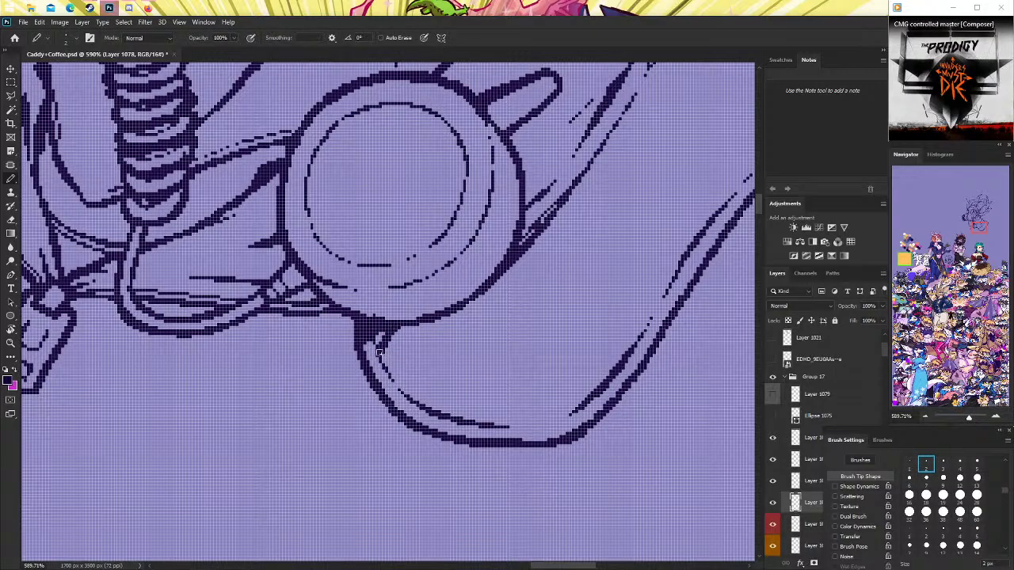
drag(395, 326, 381, 335)
click(14, 220)
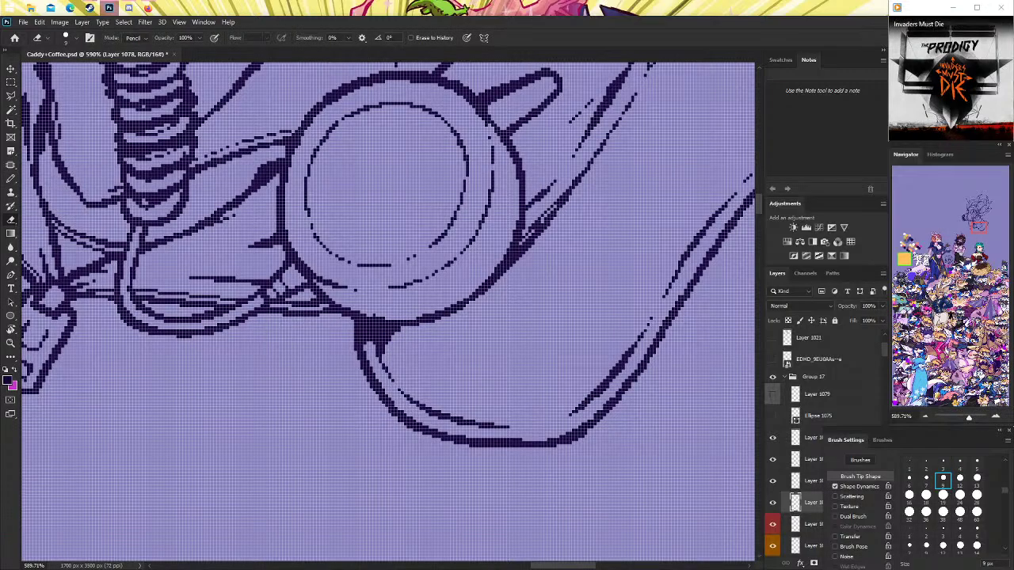
click(926, 463)
click(11, 179)
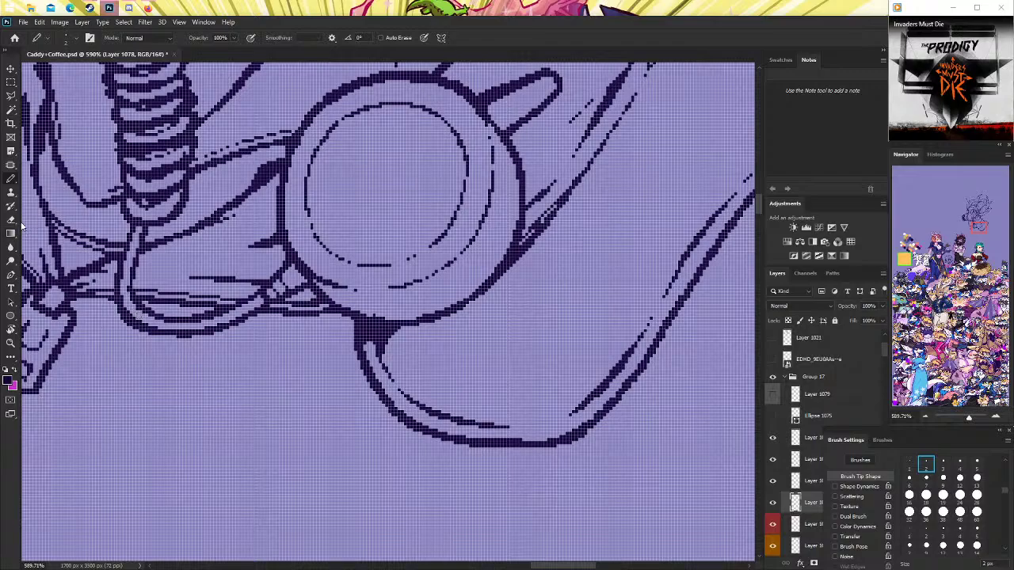
click(11, 219)
click(773, 502)
click(773, 502)
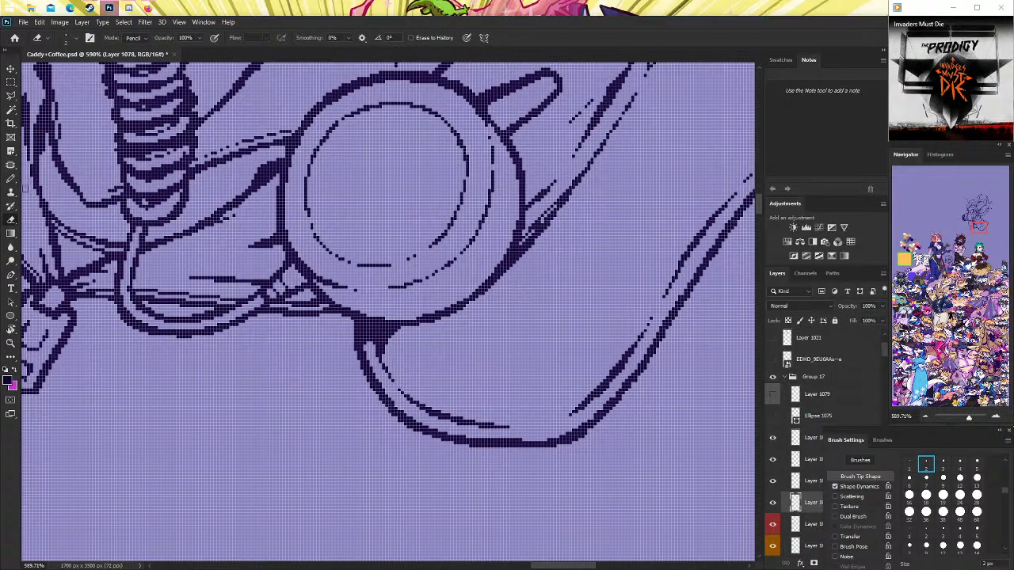
click(11, 178)
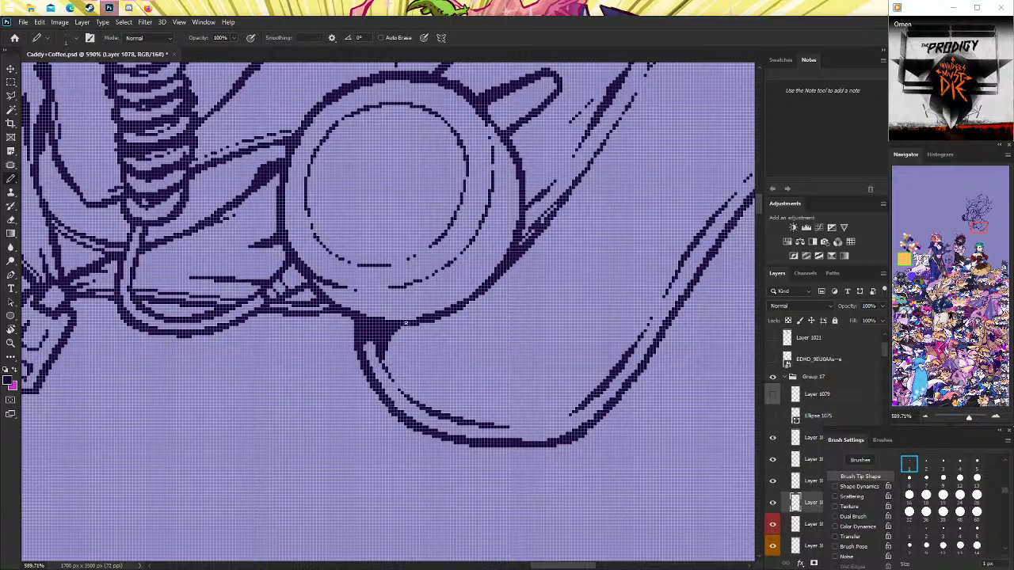
drag(382, 362, 403, 323)
key(ctrl+z)
Fill the inner corner below the canister disc with dark pixels.
key(z)
scroll(453, 286, down, 5)
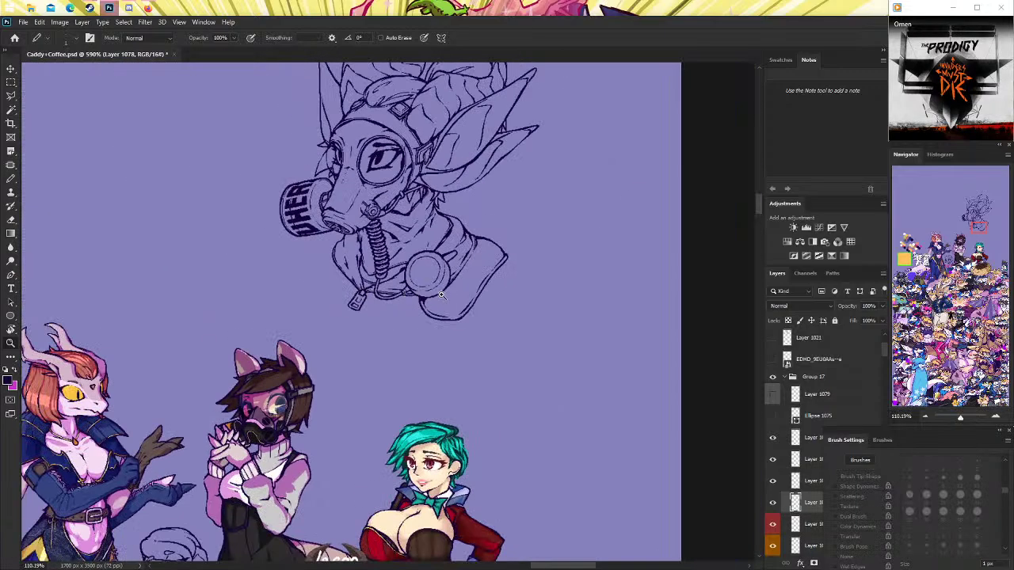
drag(453, 286, 475, 305)
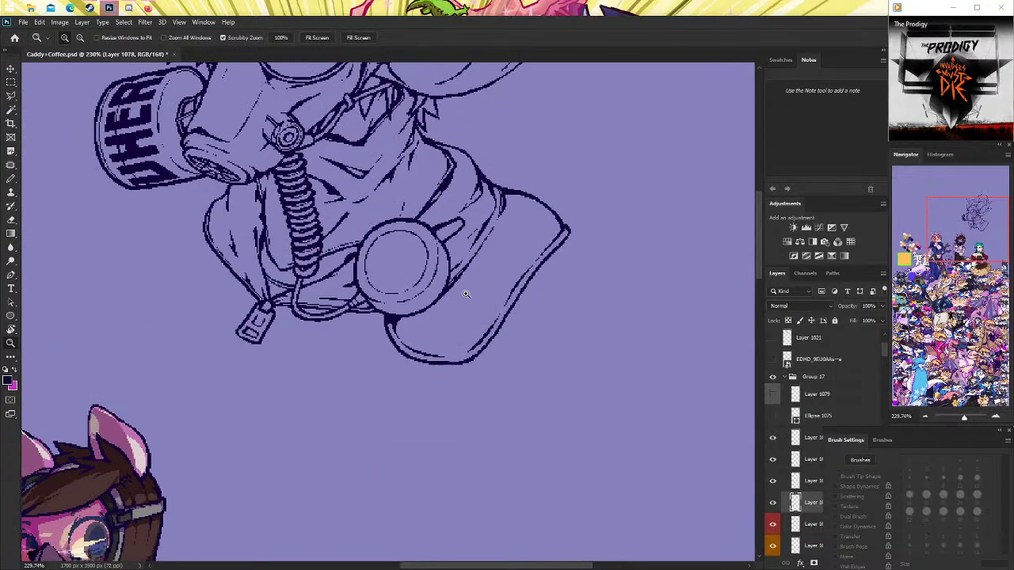
click(10, 178)
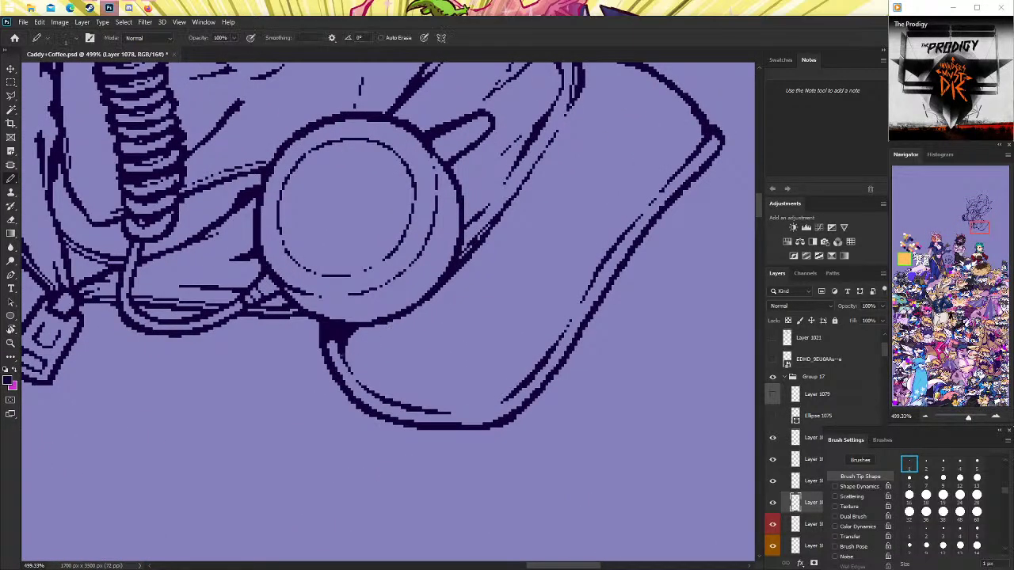
drag(351, 340, 361, 330)
scroll(375, 321, up, 1)
key(z)
alt+scroll(410, 288, down, 4)
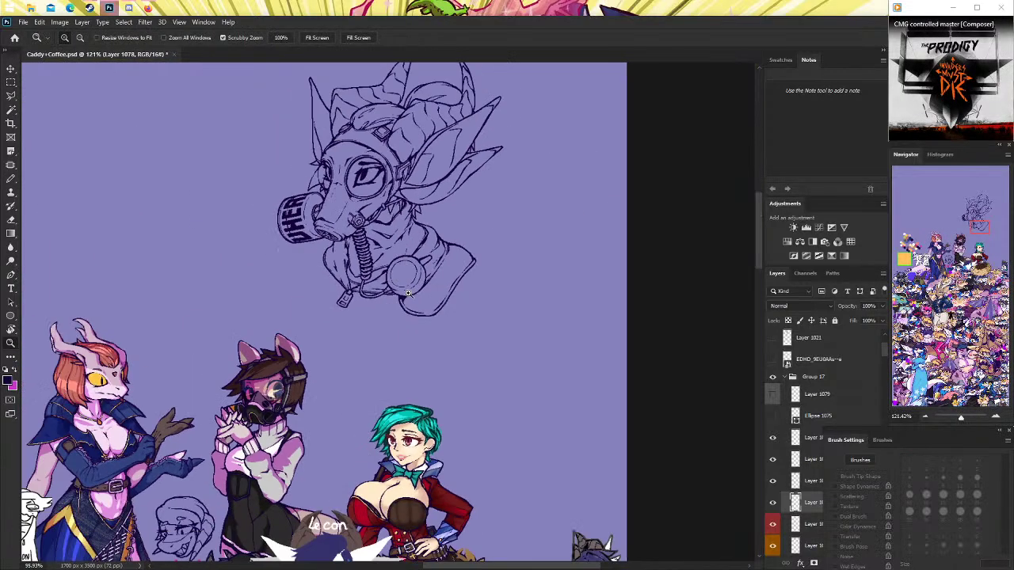
alt+scroll(405, 278, down, 2)
click(428, 268)
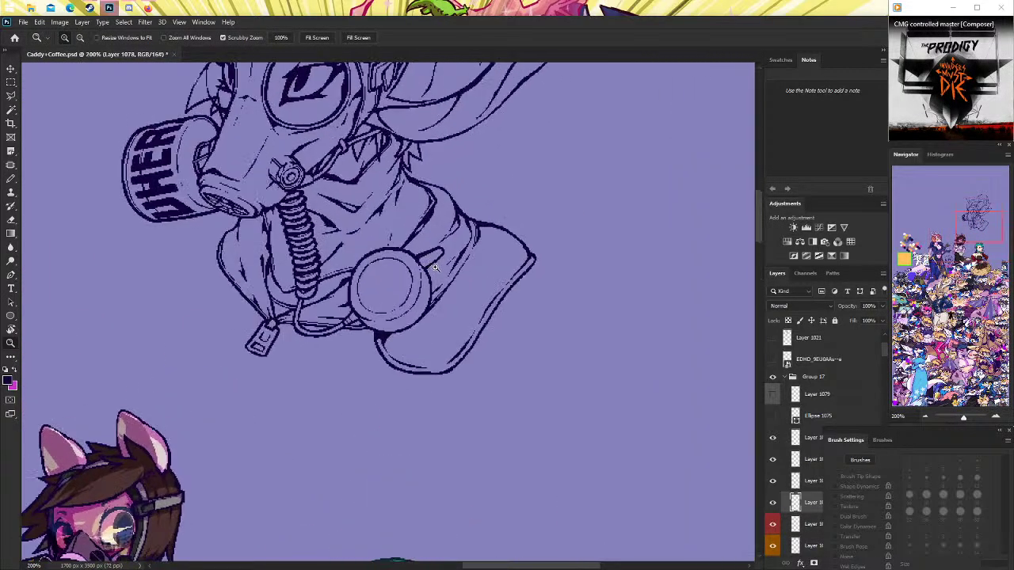
alt+scroll(453, 293, up, 1)
alt+scroll(454, 294, up, 1)
alt+scroll(454, 294, up, 1)
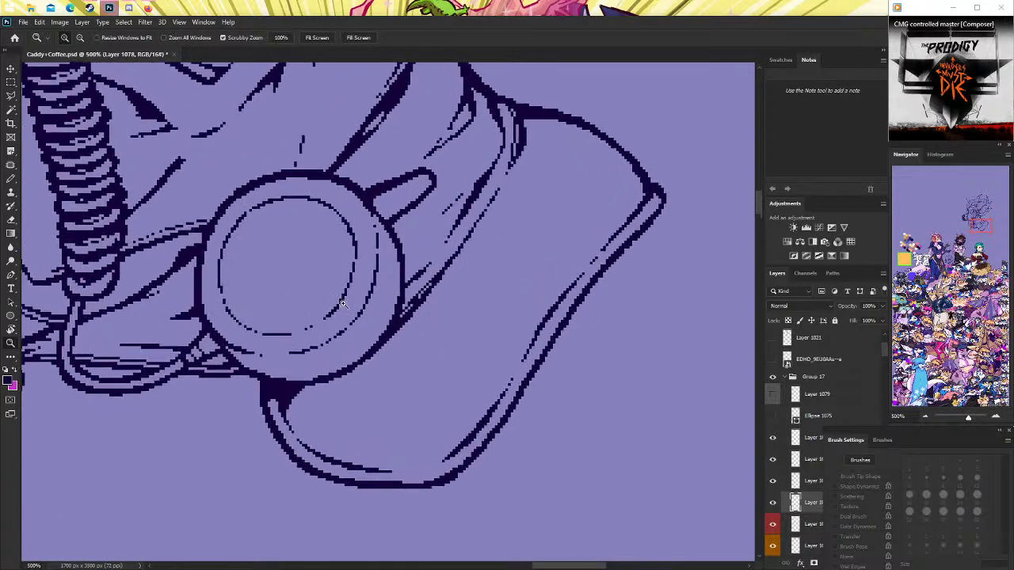
alt+scroll(454, 294, up, 1)
click(11, 179)
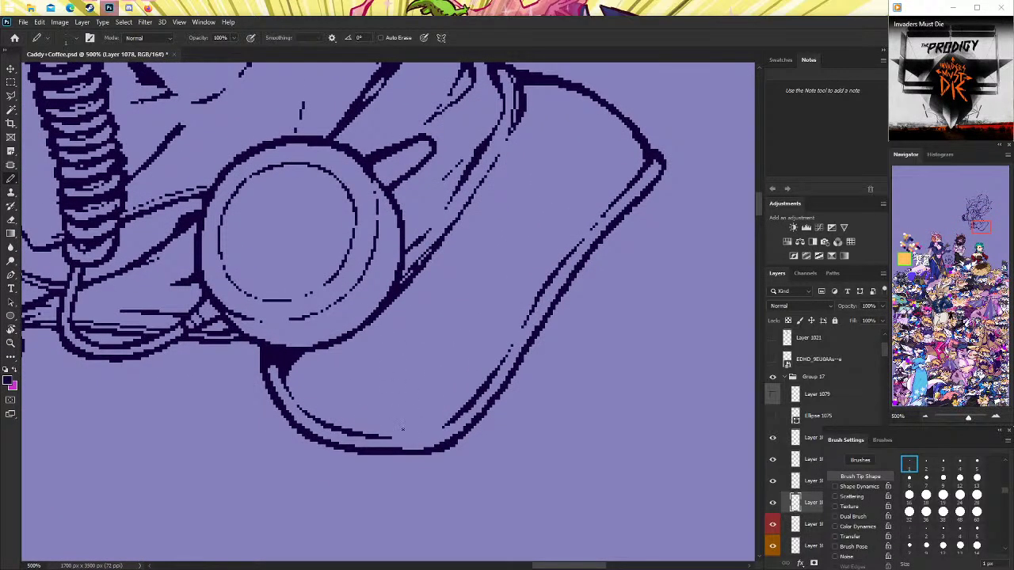
Erase and redraw part of the lower curved outline to close its gap.
scroll(402, 428, down, 1)
key(e)
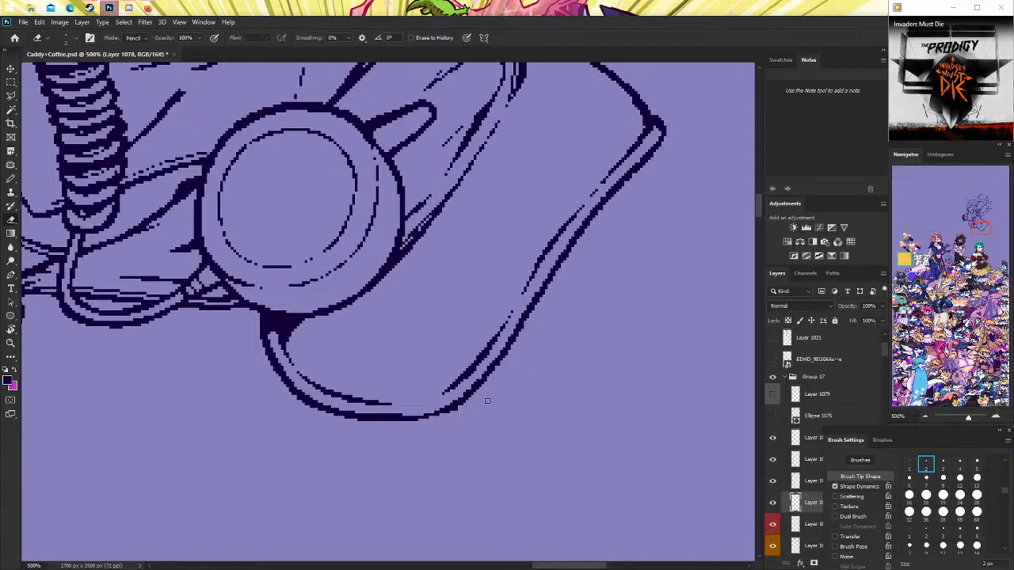
drag(453, 409, 412, 417)
click(12, 179)
drag(404, 415, 461, 398)
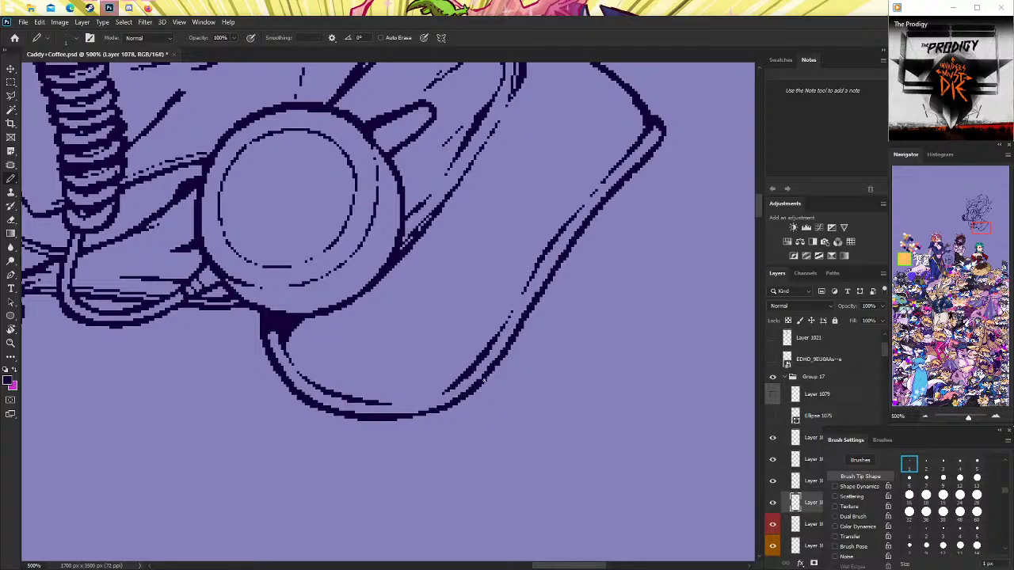
scroll(460, 380, up, 1)
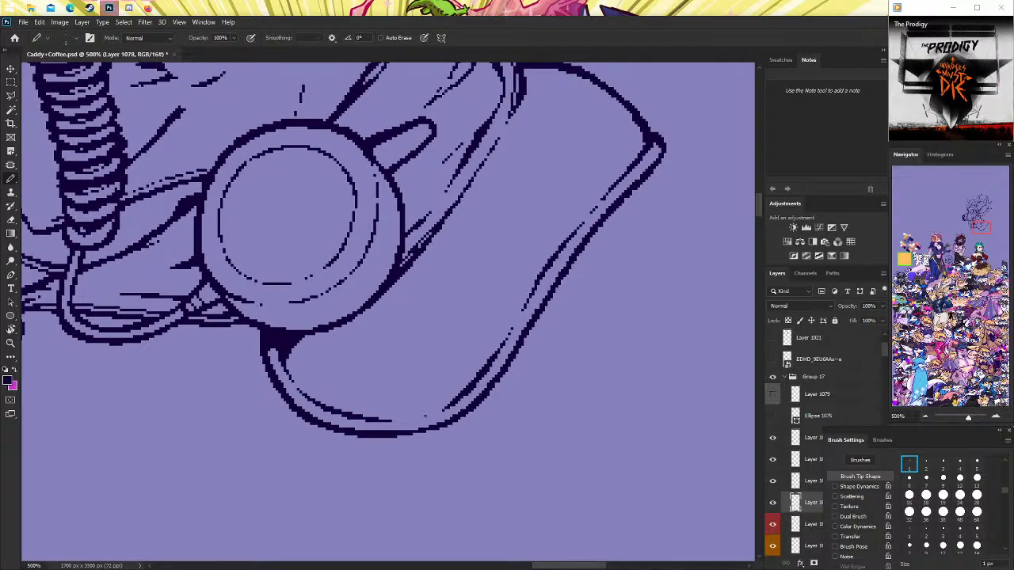
drag(413, 418, 441, 413)
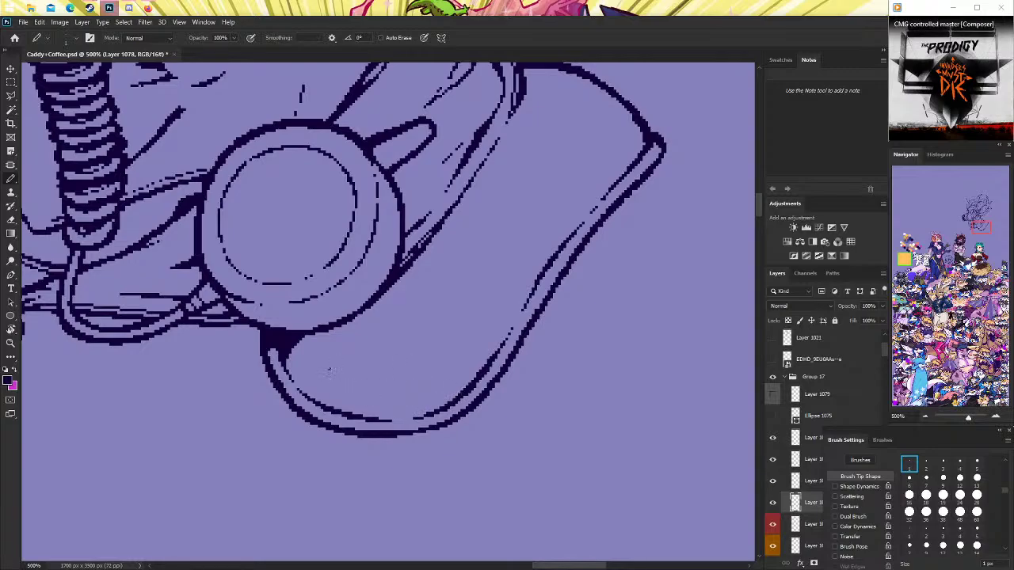
Draw a thin inner line inside the lower collar curve, hooking upward.
drag(295, 345, 401, 388)
drag(299, 350, 396, 387)
key(ctrl+z)
mouse_move(300, 354)
mouse_down()
mouse_move(469, 356)
mouse_move(594, 303)
mouse_up()
click(12, 342)
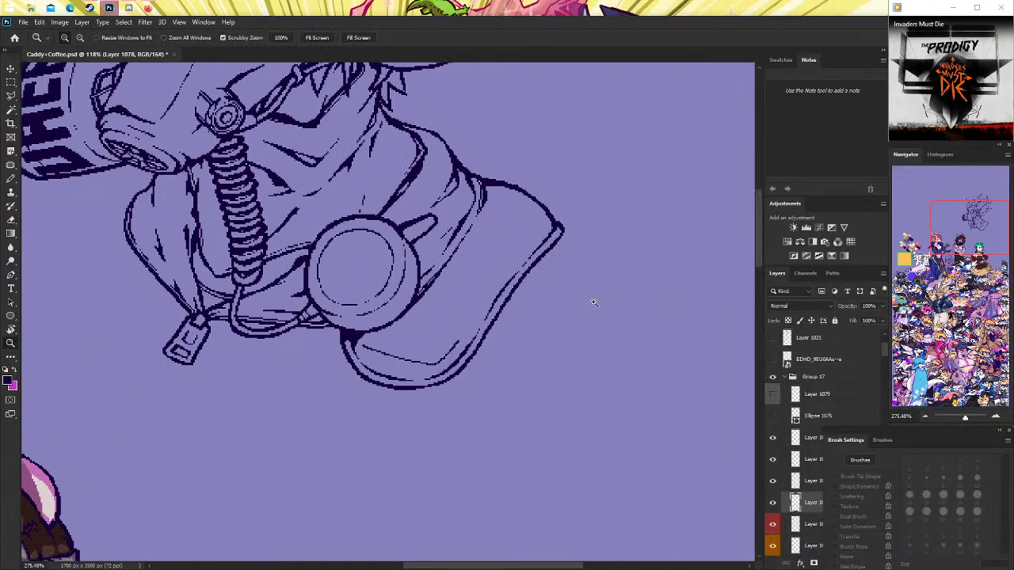
Break up the inner line's upward hook and redraw its upper part at 801%.
drag(469, 344, 554, 346)
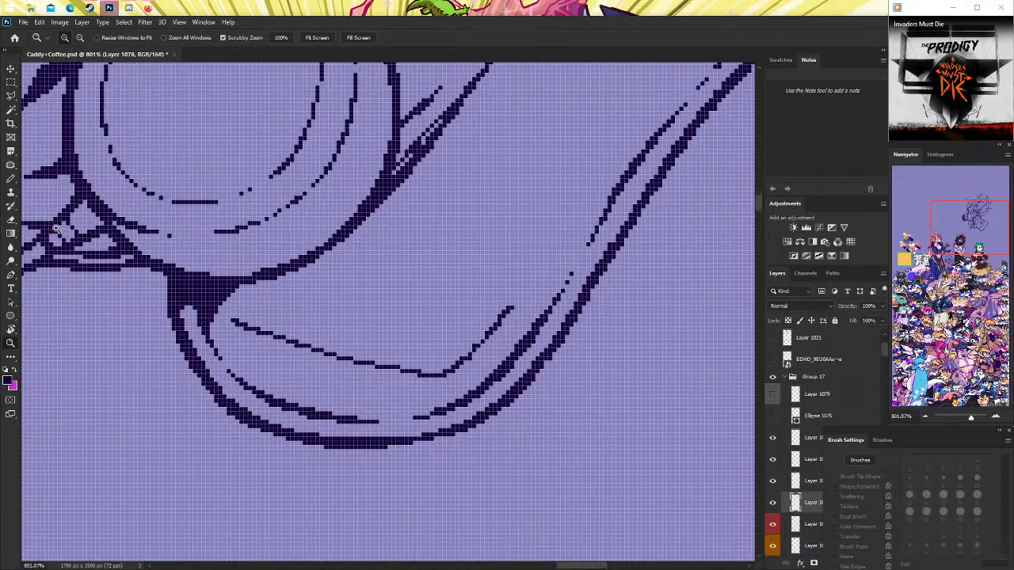
click(11, 219)
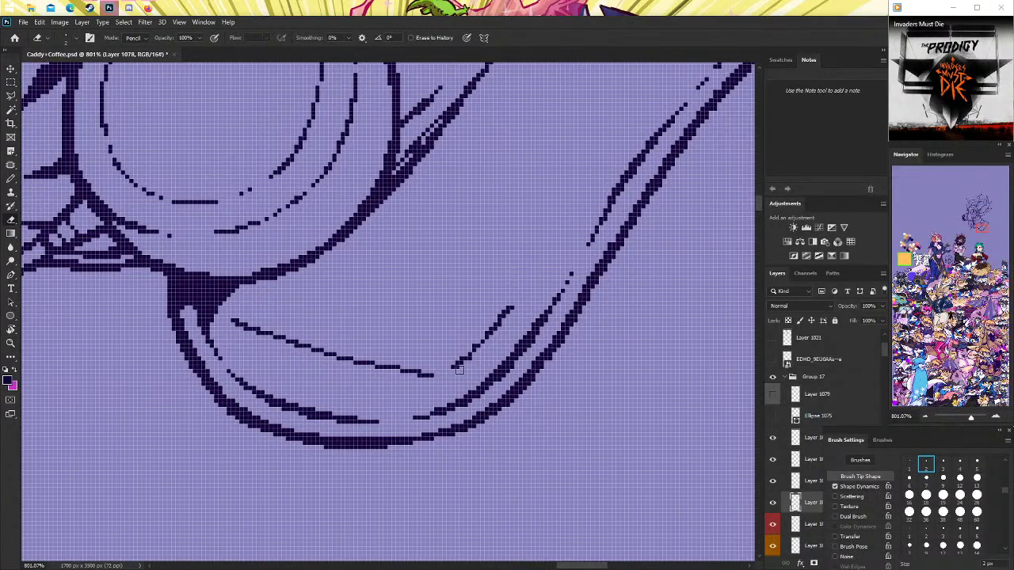
drag(458, 369, 507, 323)
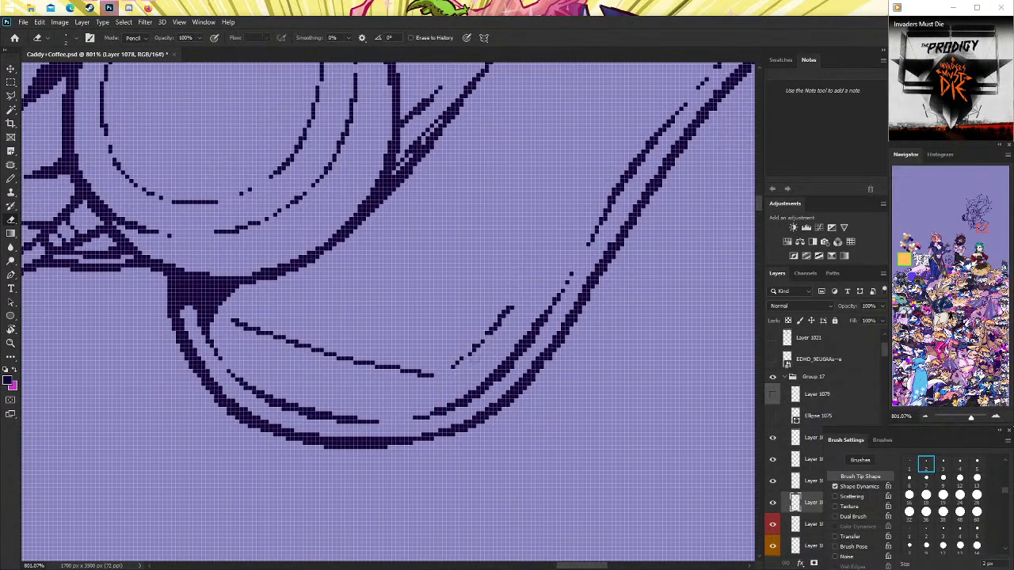
click(11, 178)
drag(458, 362, 507, 310)
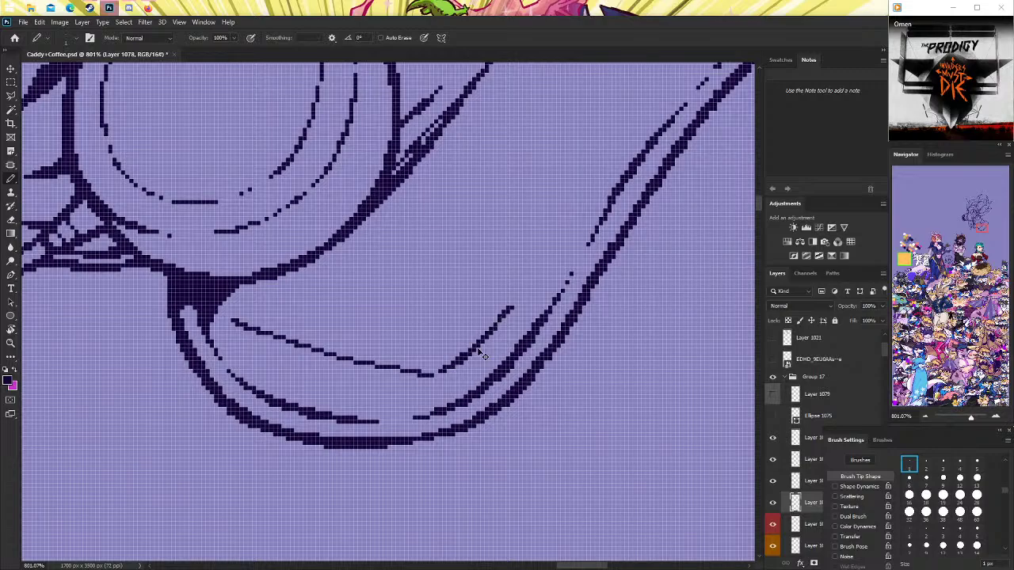
key(ctrl+z)
drag(465, 356, 497, 328)
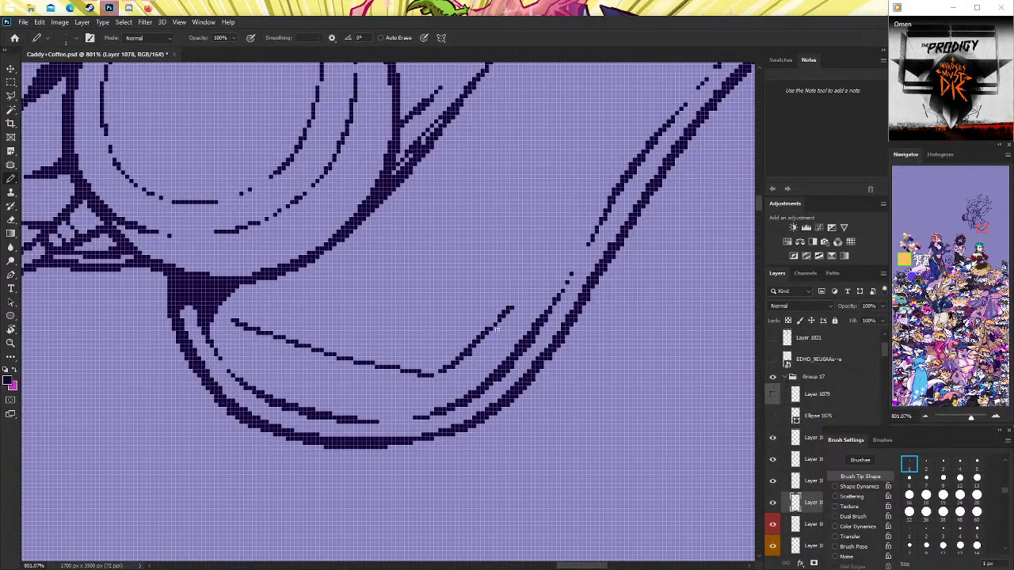
Shorten the inner line's upper end and erase its left end to taper it.
click(11, 220)
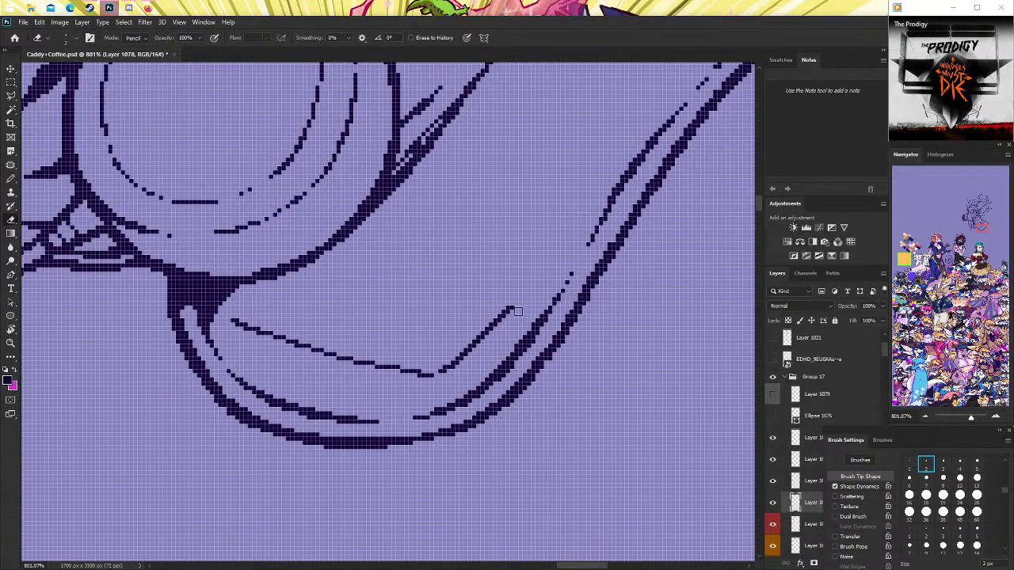
drag(498, 327, 515, 305)
scroll(288, 291, down, 1)
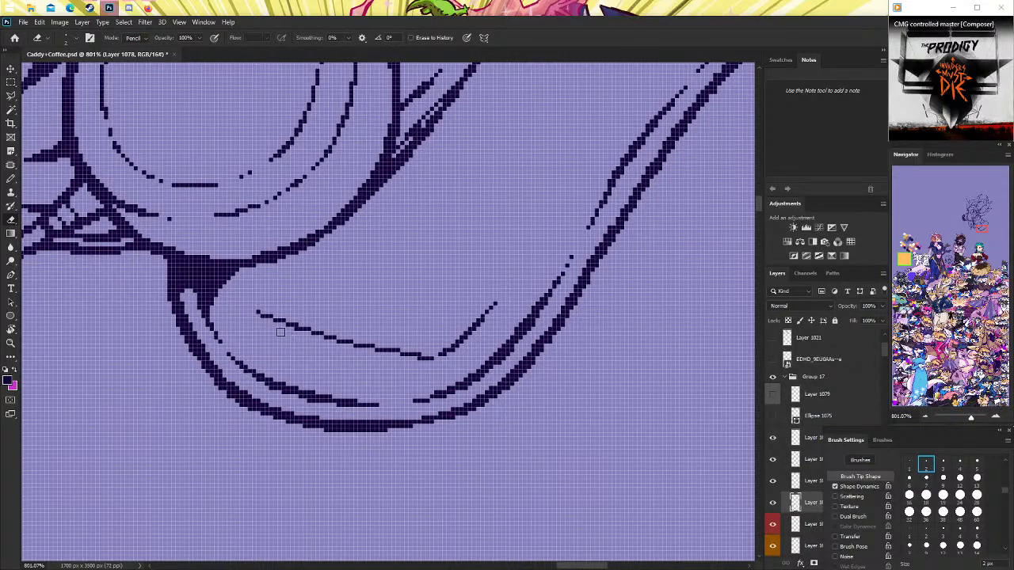
drag(233, 302, 281, 321)
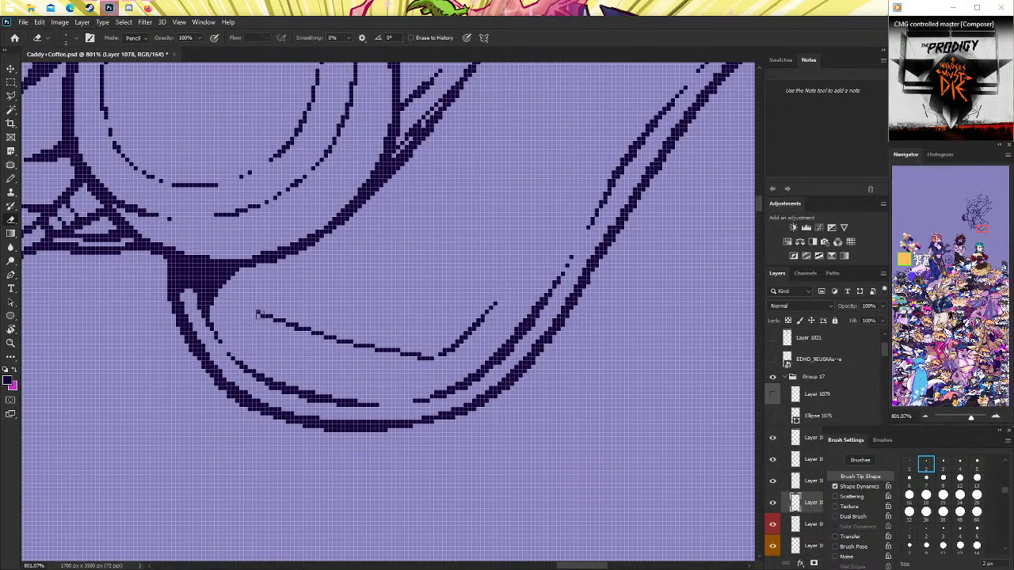
click(12, 179)
drag(226, 287, 254, 309)
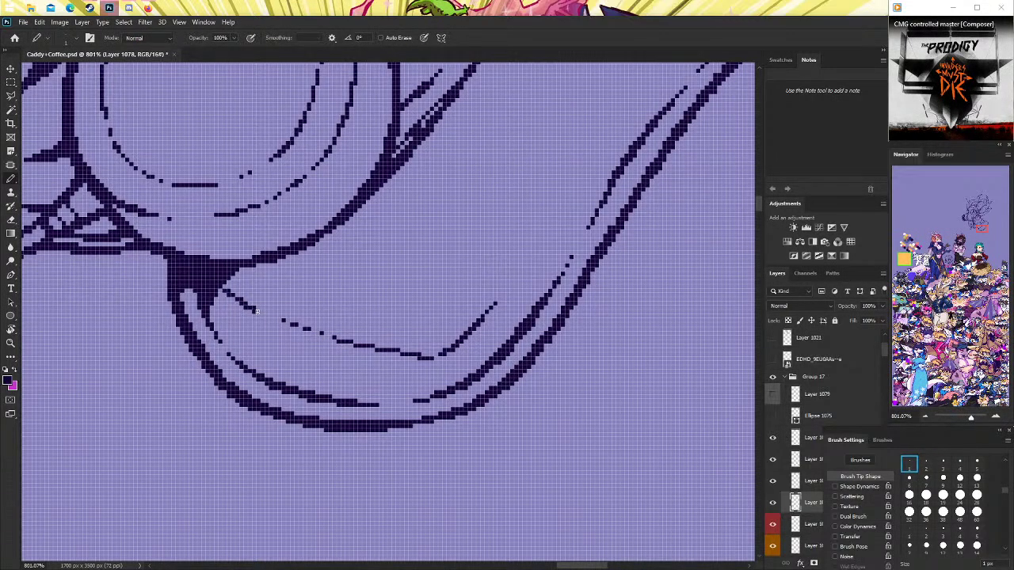
key(ctrl+z)
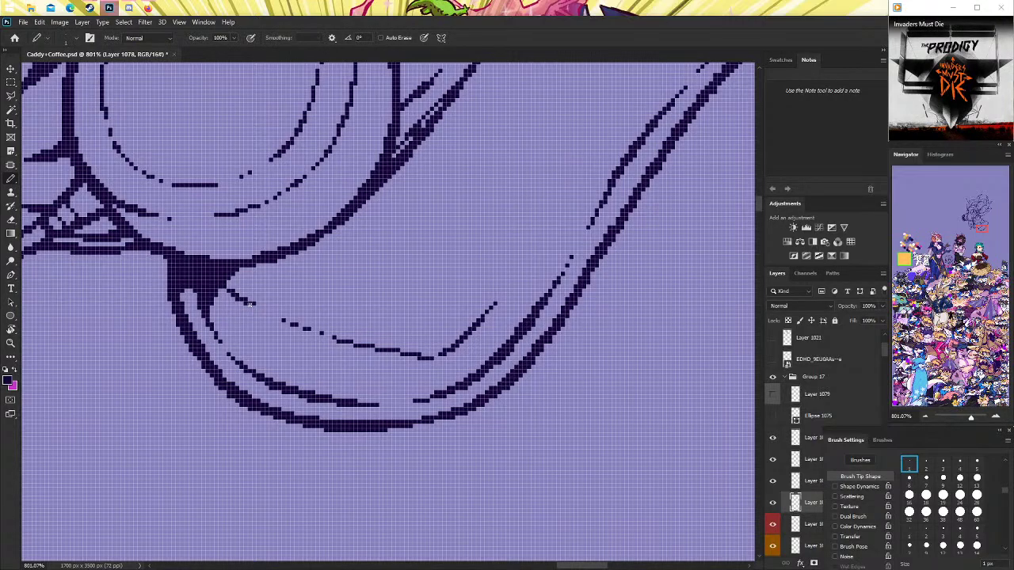
Reshape the dark wedge above the inner line and tidy its edge.
click(12, 221)
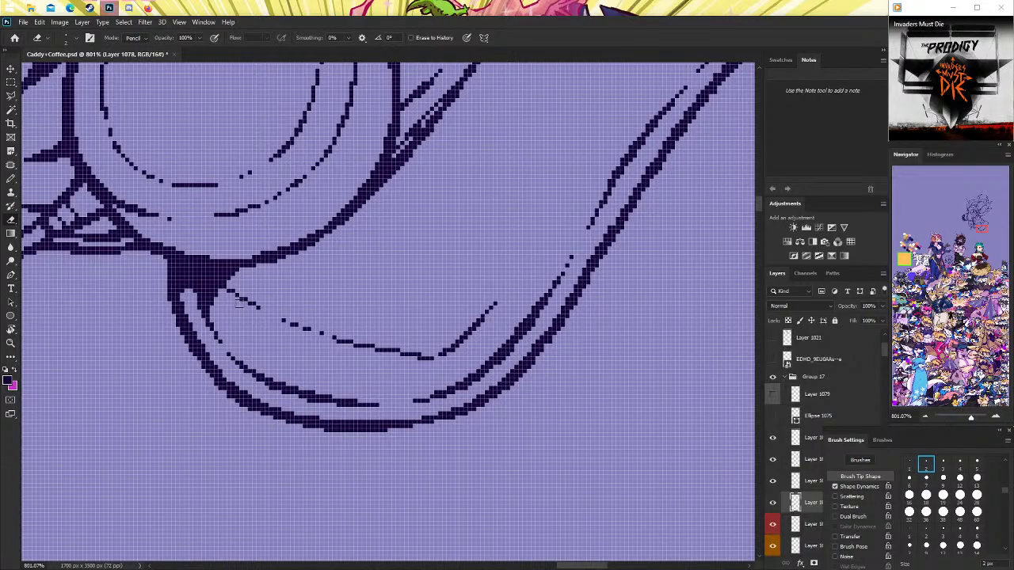
click(11, 179)
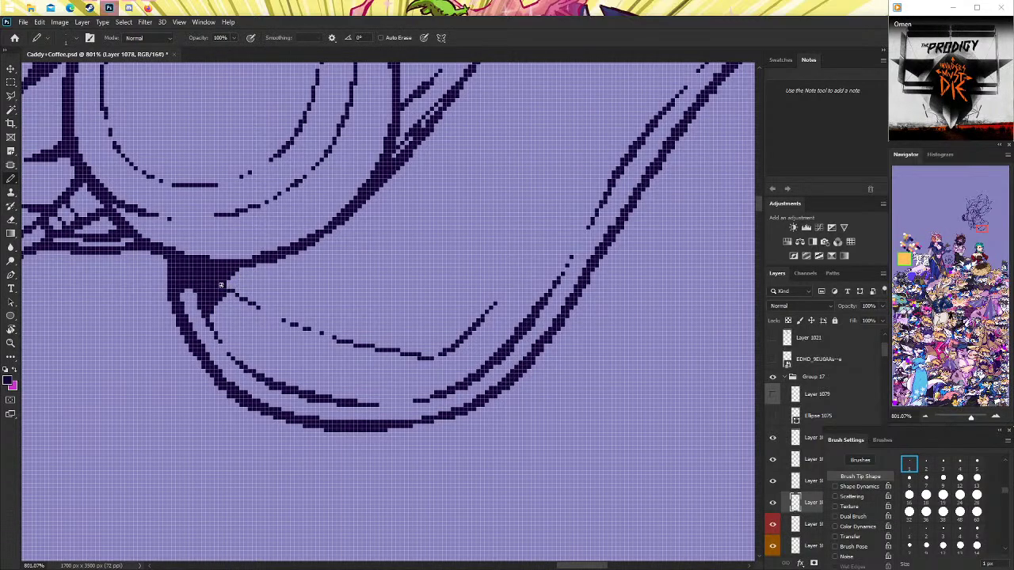
drag(221, 285, 276, 259)
drag(239, 271, 237, 296)
double_click(10, 343)
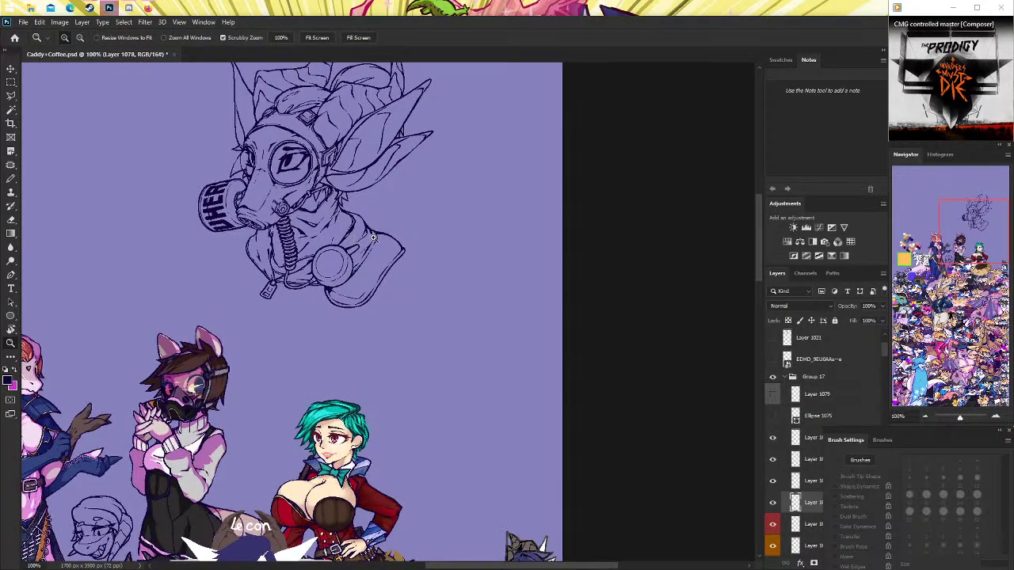
Add dark pixels to the pendant tip below the round collar disc with the 1 px Pencil.
mouse_move(374, 265)
mouse_down()
mouse_move(386, 289)
mouse_move(408, 265)
mouse_move(529, 318)
mouse_up()
key(b)
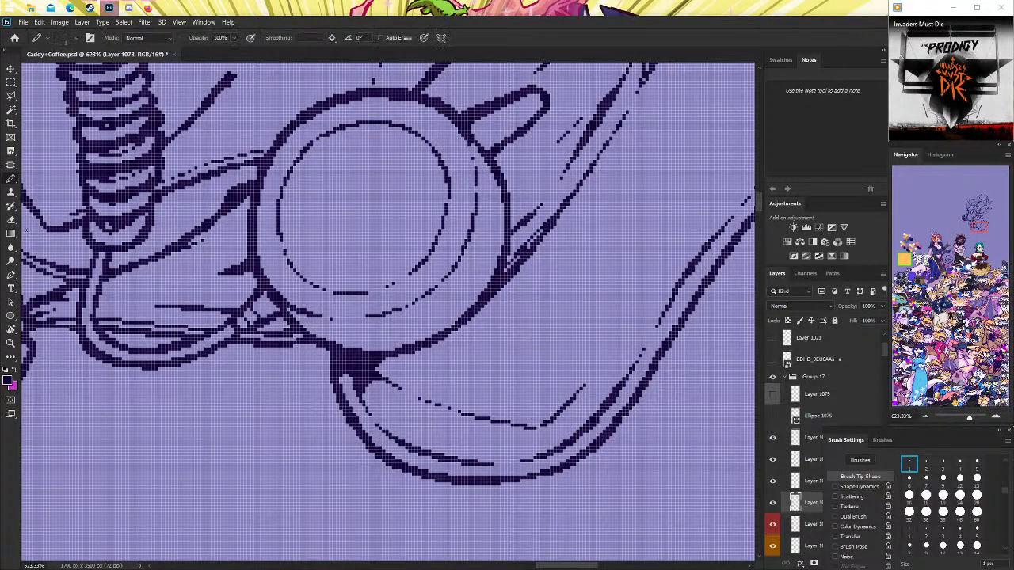
click(11, 220)
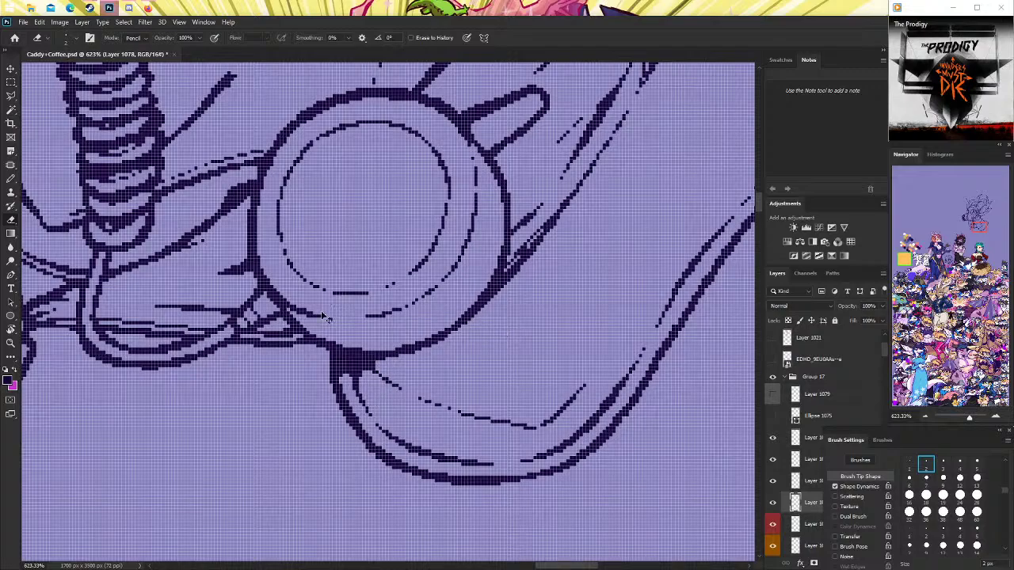
click(11, 179)
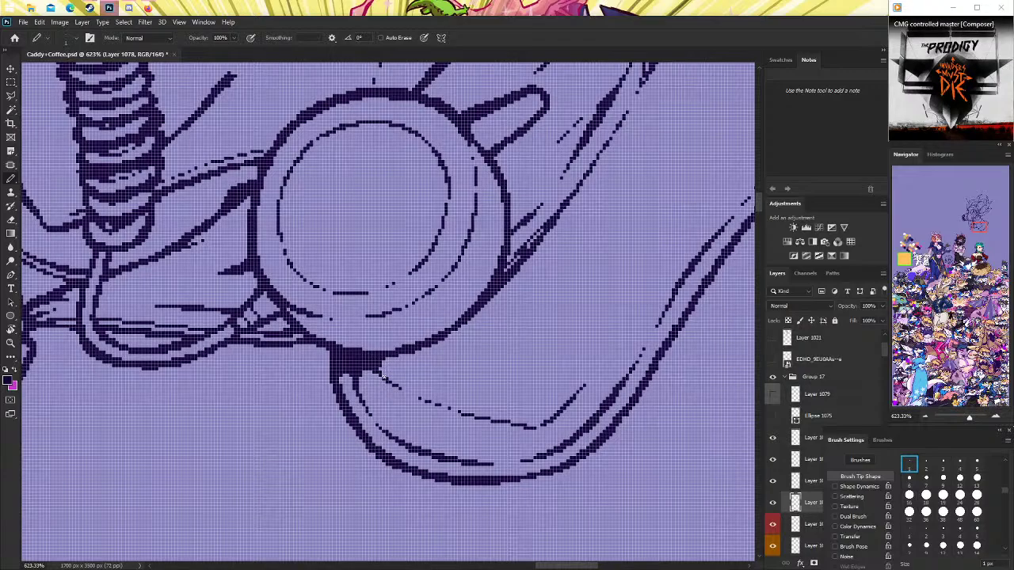
scroll(489, 344, up, 2)
key(z)
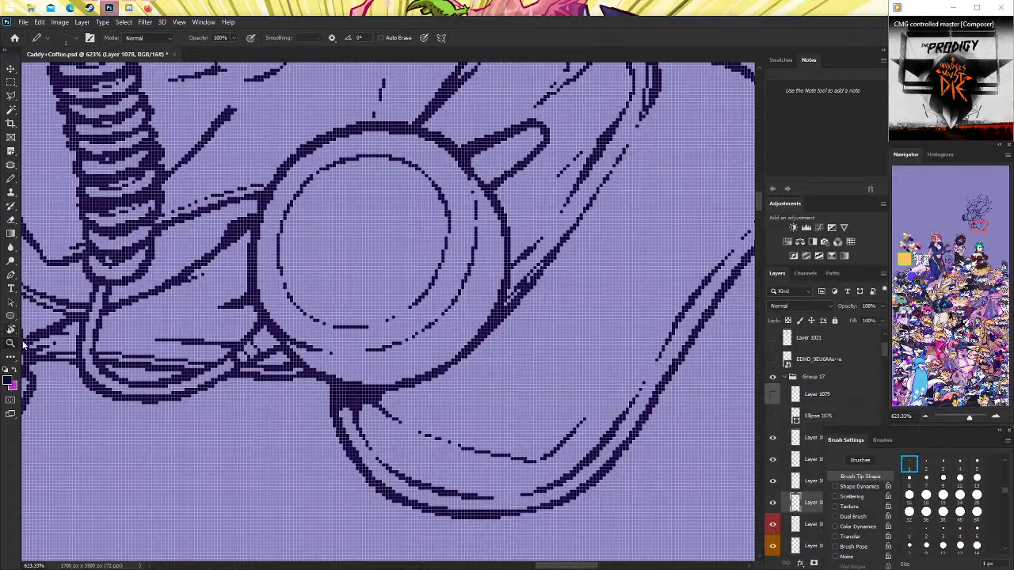
alt+click(478, 302)
alt+click(478, 303)
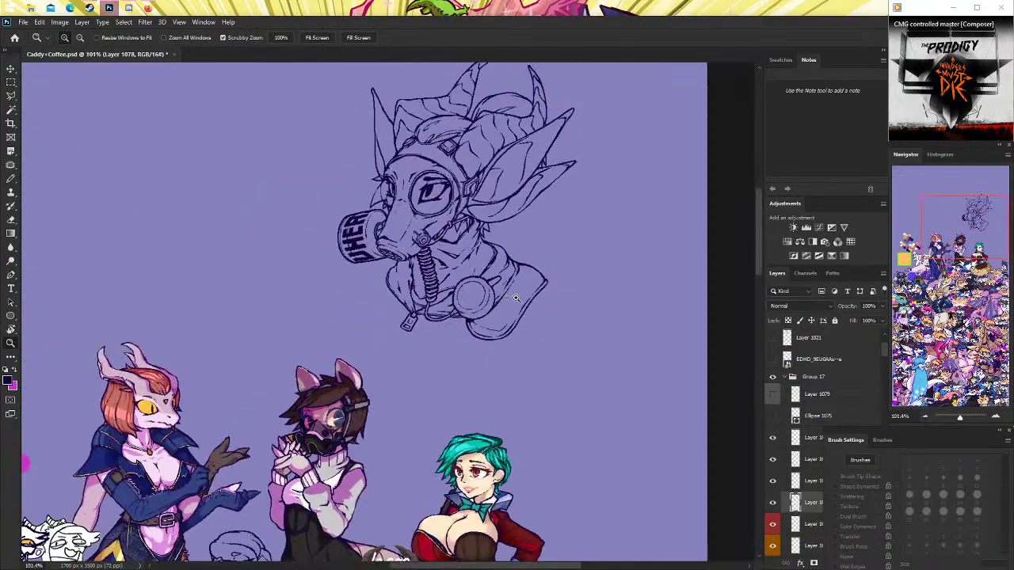
click(333, 270)
key(b)
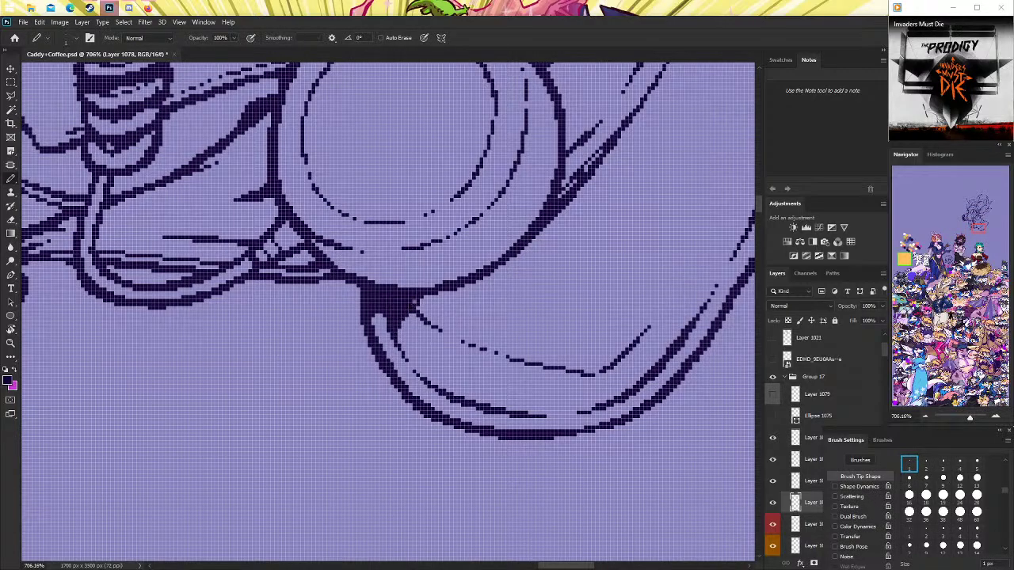
scroll(404, 326, up, 1)
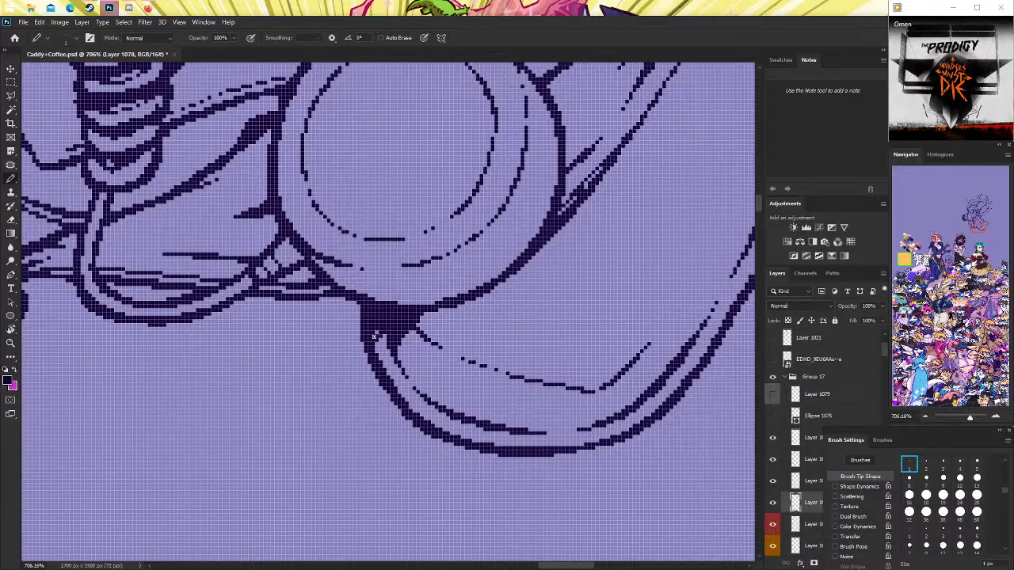
key(z)
scroll(441, 313, down, 3)
scroll(441, 313, down, 7)
scroll(442, 313, up, 5)
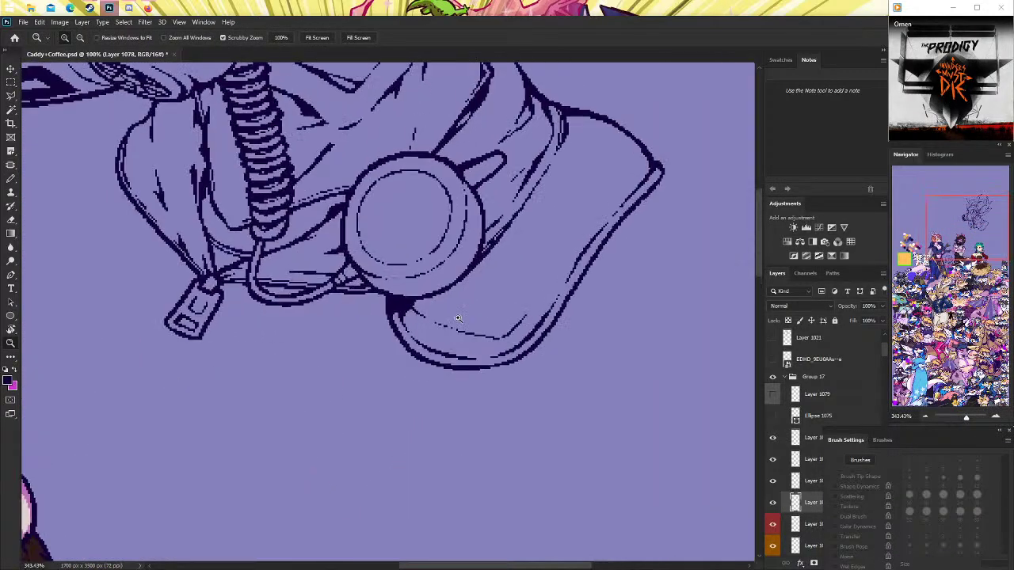
scroll(441, 313, up, 5)
click(11, 181)
click(11, 181)
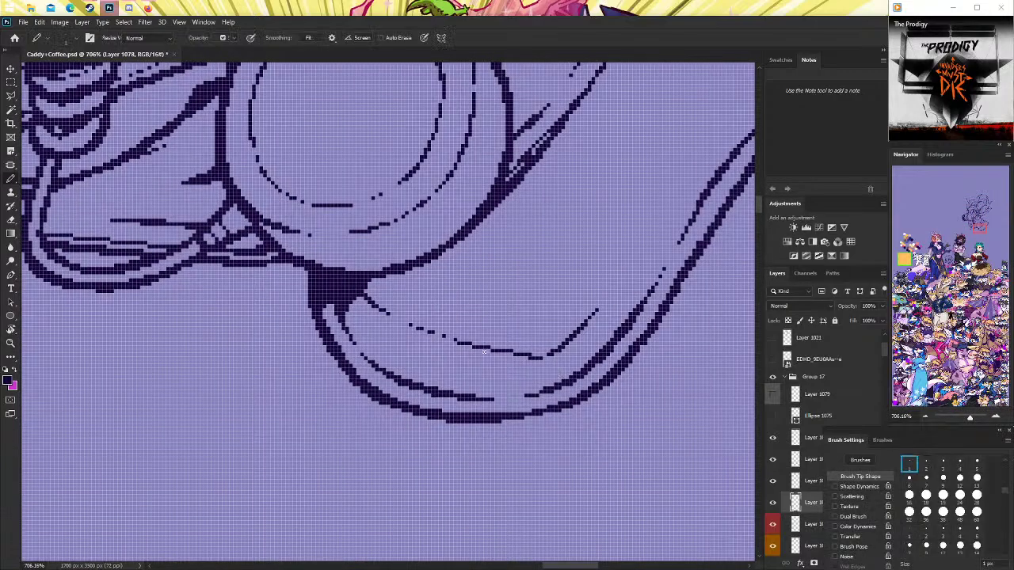
drag(344, 321, 366, 290)
Thicken the pendant tip where it joins the collar line and review the lineart at 100%.
scroll(349, 301, up, 2)
key(z)
scroll(441, 305, down, 8)
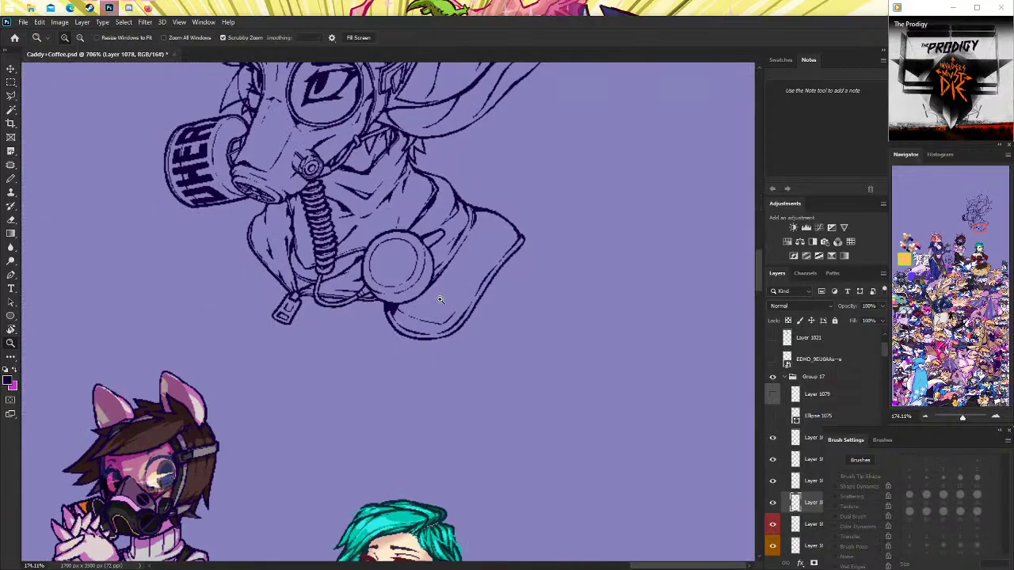
scroll(442, 305, up, 1)
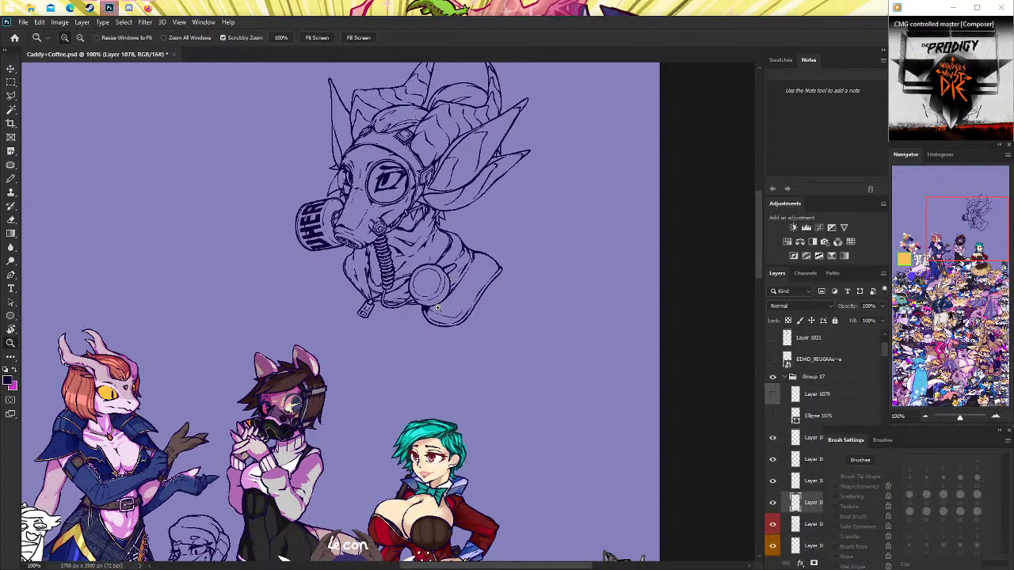
scroll(448, 301, up, 5)
scroll(448, 301, up, 3)
key(b)
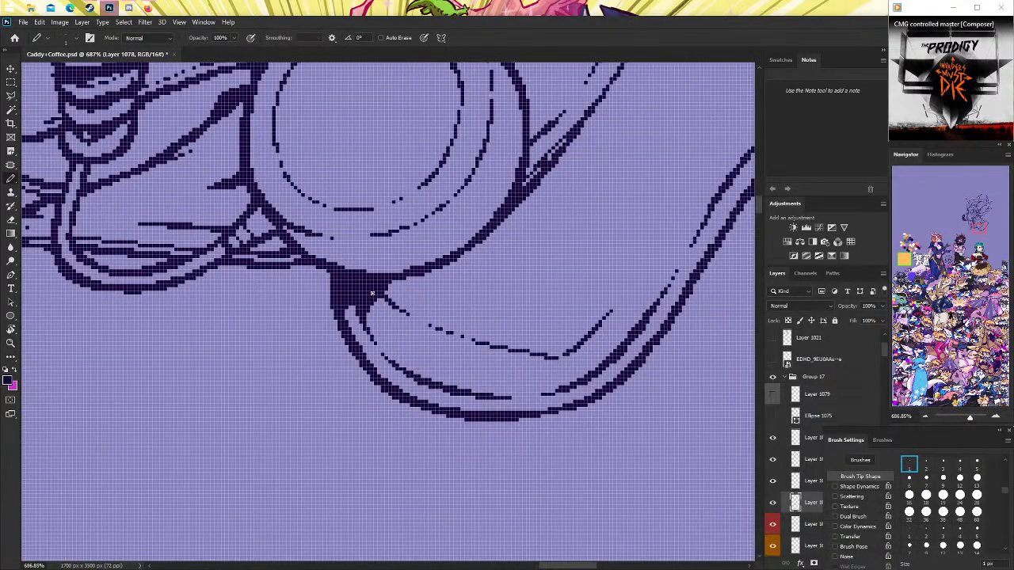
mouse_move(376, 303)
mouse_down()
mouse_move(381, 348)
mouse_move(371, 301)
mouse_up()
key(z)
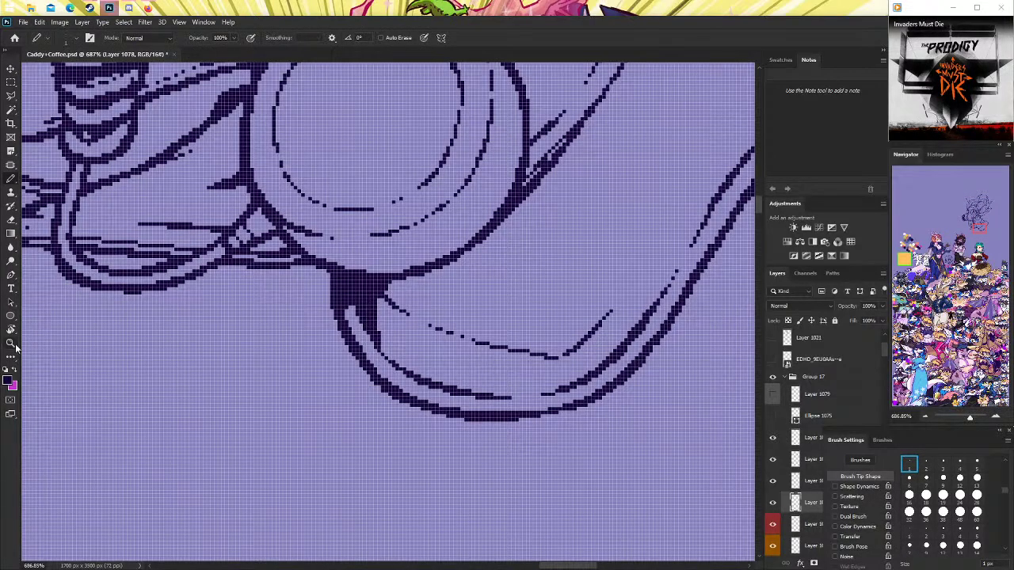
scroll(444, 245, down, 6)
scroll(444, 244, down, 2)
scroll(444, 245, up, 2)
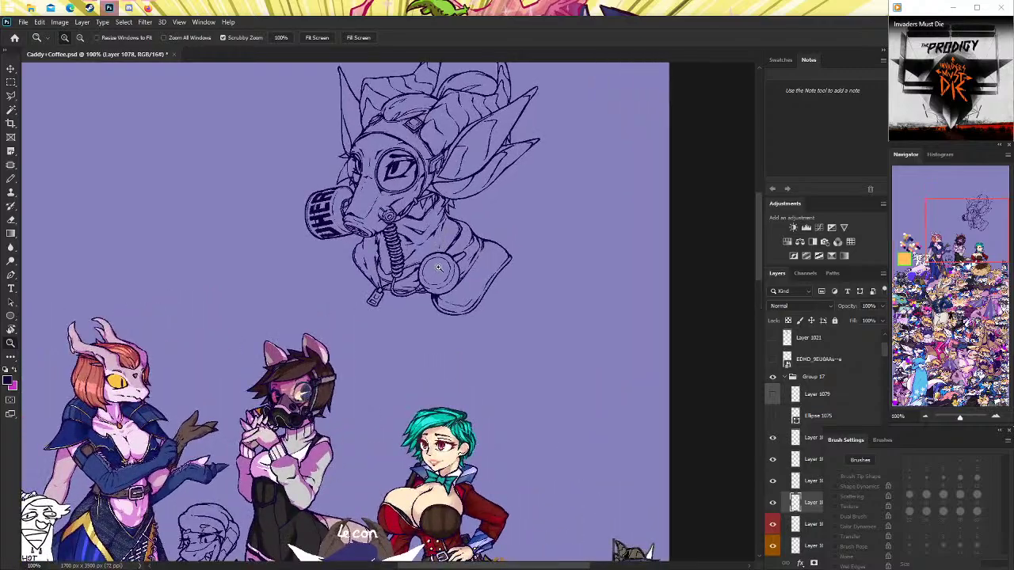
scroll(491, 307, down, 1)
scroll(491, 306, up, 3)
Fill in the pixels where the hood meets the shoulder, then zoom out to see the character.
scroll(492, 307, up, 2)
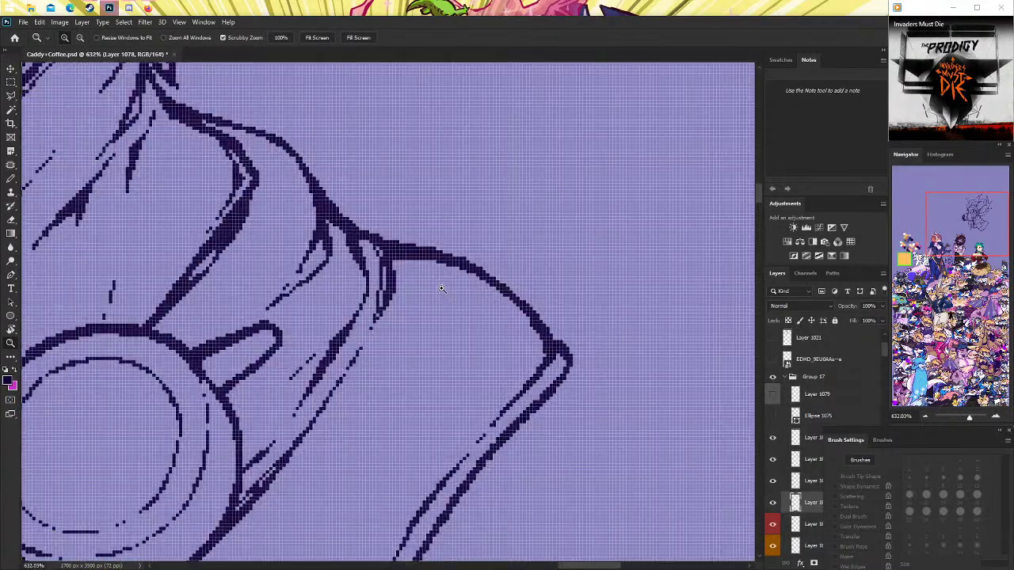
scroll(492, 306, up, 1)
key(b)
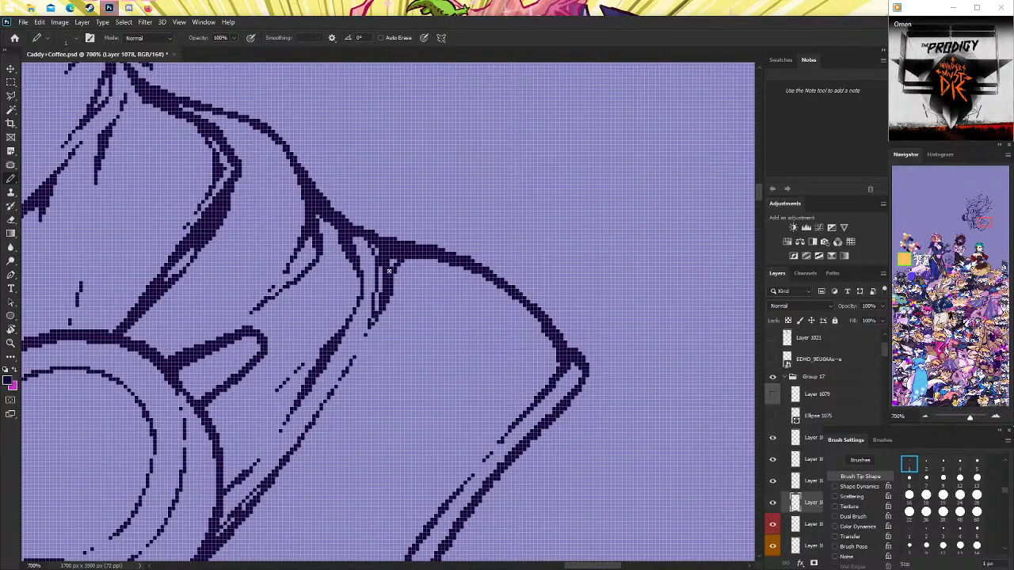
drag(390, 271, 420, 255)
key(z)
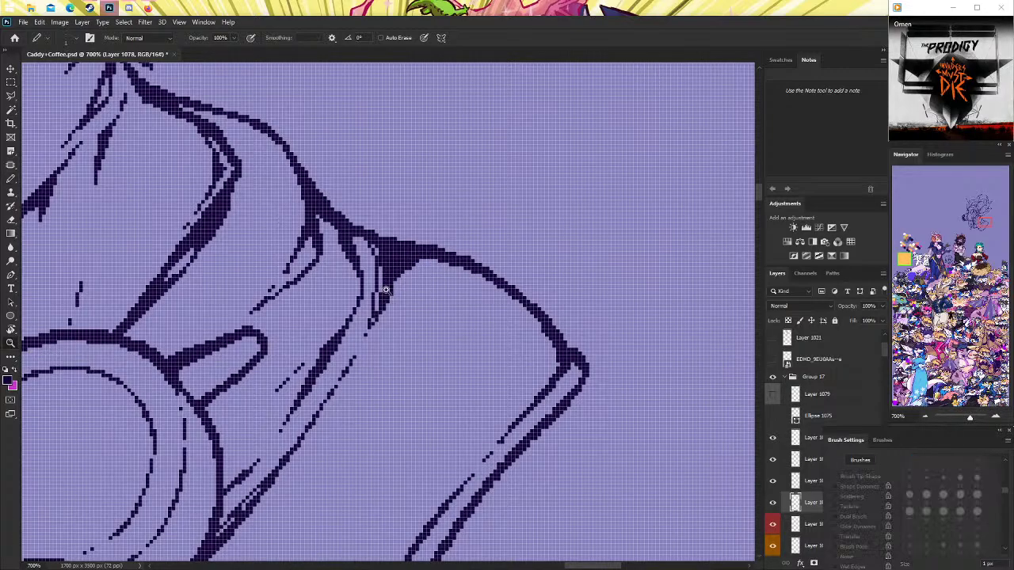
mouse_move(427, 285)
mouse_down()
mouse_move(450, 301)
mouse_move(523, 301)
mouse_up()
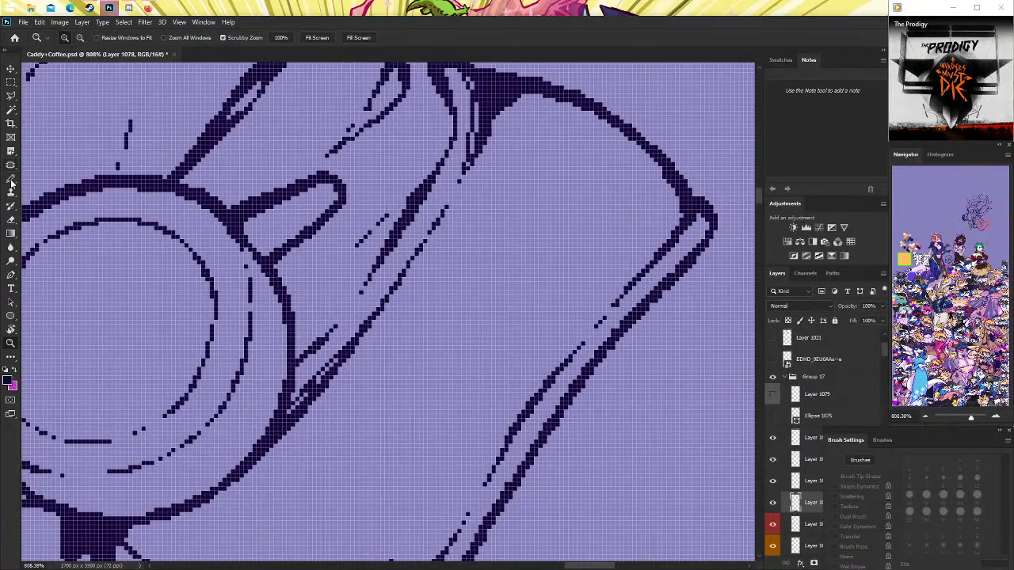
Draw and thicken a diagonal line along the collar fold.
click(11, 179)
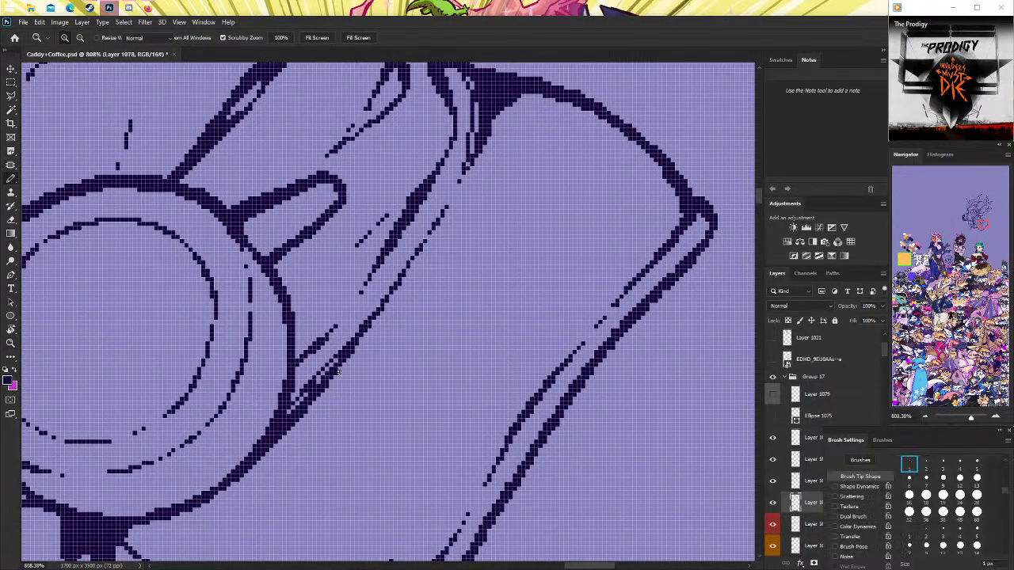
mouse_move(372, 326)
mouse_down()
mouse_move(432, 240)
mouse_move(386, 306)
mouse_up()
mouse_move(411, 268)
mouse_down()
mouse_move(400, 294)
mouse_move(420, 255)
mouse_up()
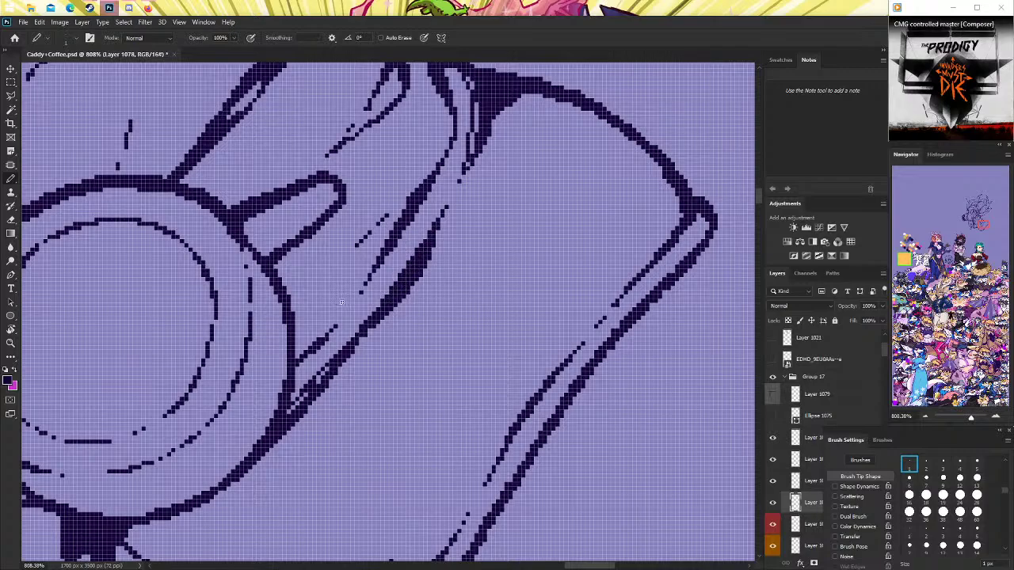
scroll(342, 302, down, 1)
Erase to clean up the diagonal collar fold line on Layer 1077.
key(e)
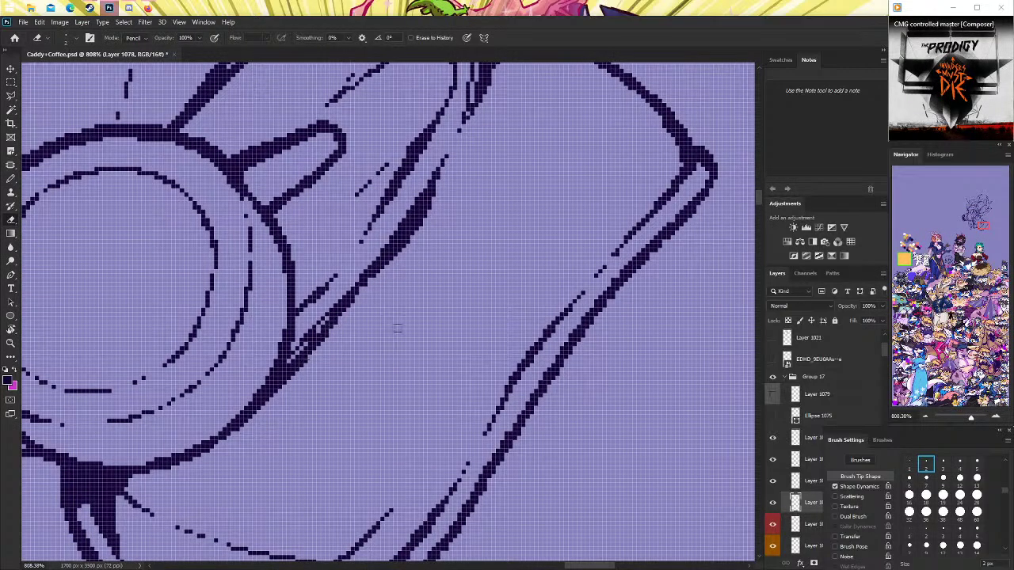
click(773, 481)
click(773, 481)
click(808, 481)
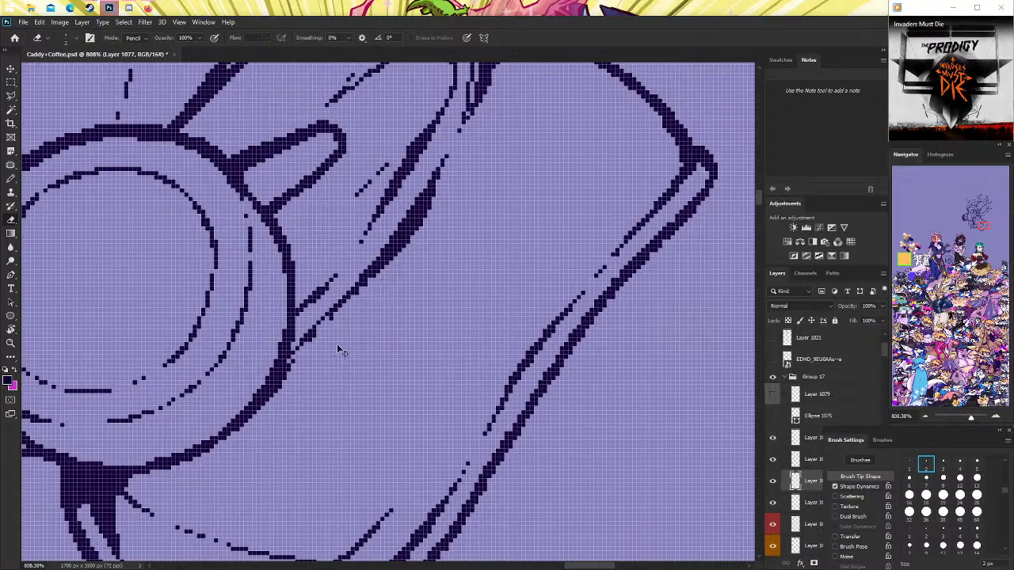
drag(298, 382, 326, 347)
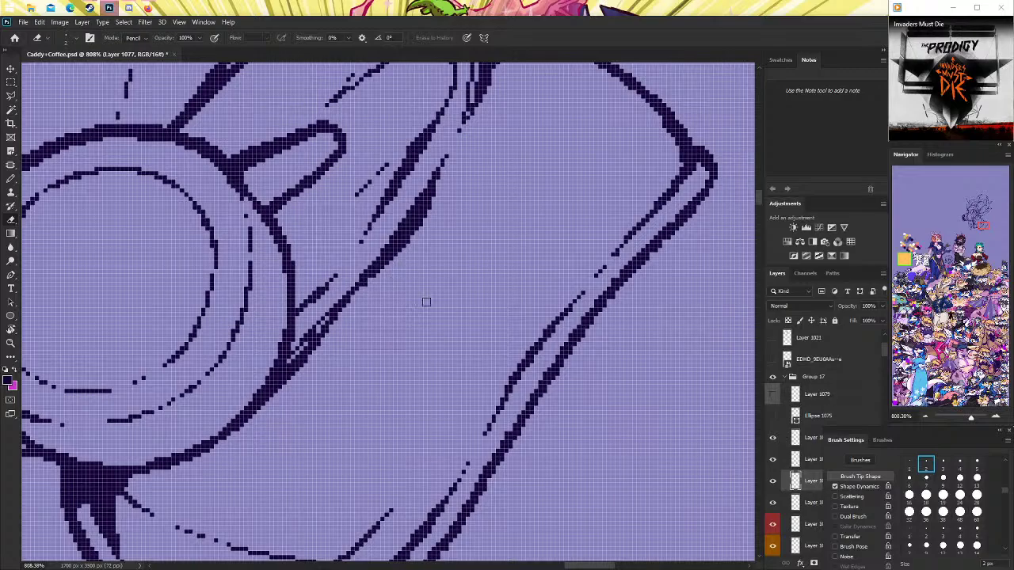
Zoom out to review the character drawings.
key(alt+bracketleft)
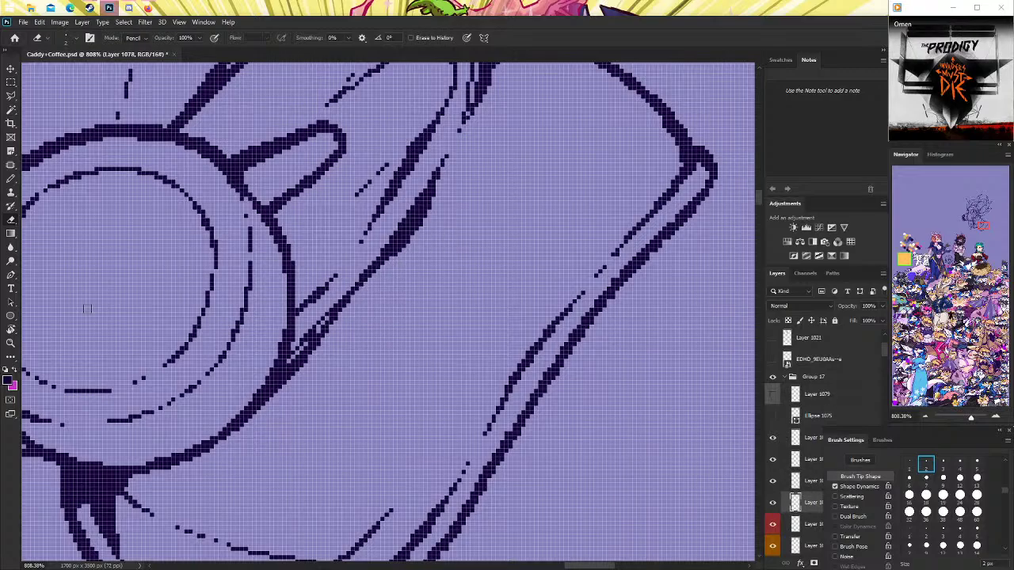
click(11, 342)
scroll(399, 258, down, 10)
scroll(399, 258, down, 2)
scroll(427, 285, up, 3)
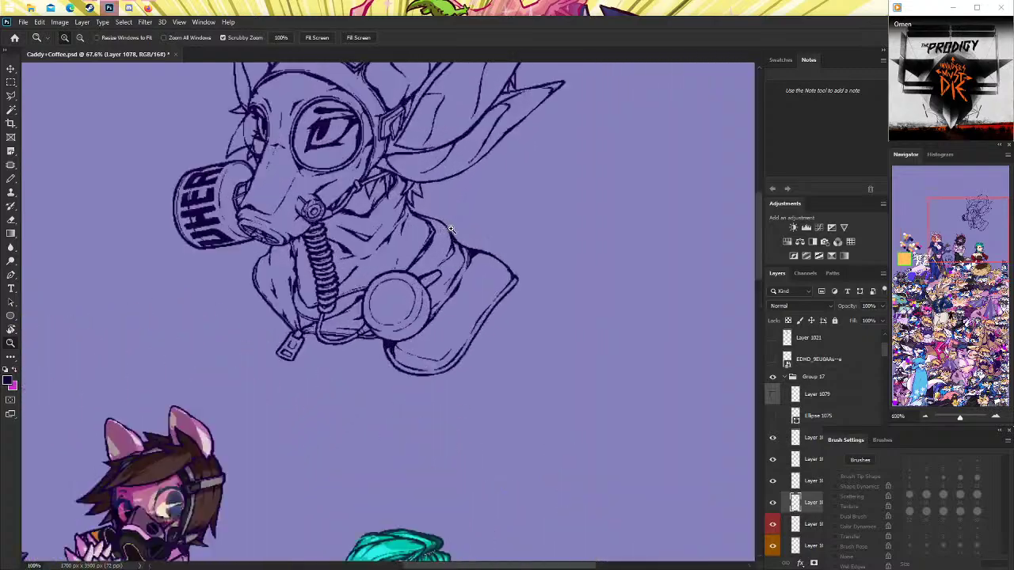
scroll(459, 305, up, 2)
scroll(478, 317, up, 1)
scroll(478, 317, up, 2)
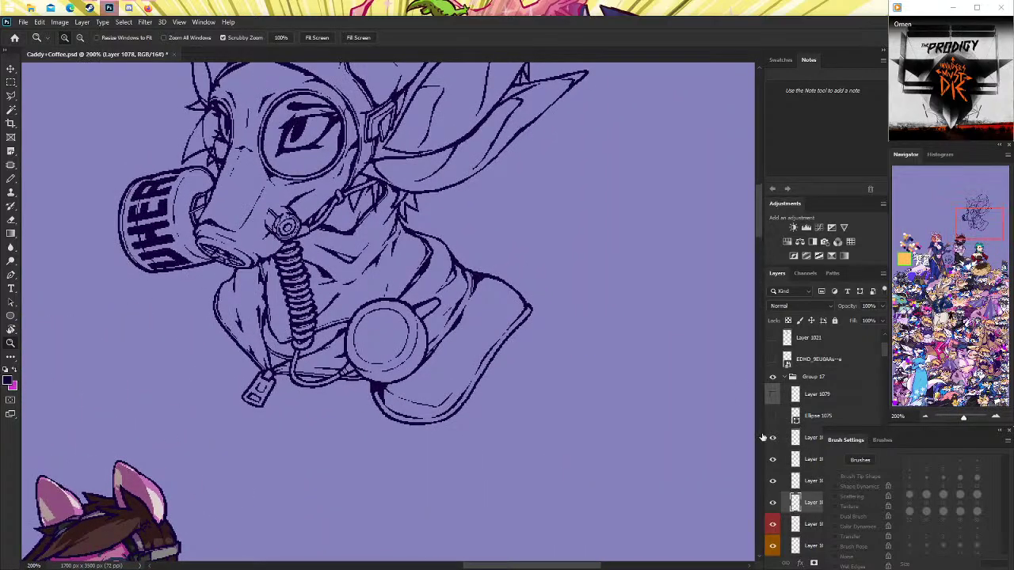
scroll(419, 302, up, 2)
Cycle through the layers, toggling eyes to identify and select hood outline Layer 1078.
key(alt+bracketright)
click(11, 219)
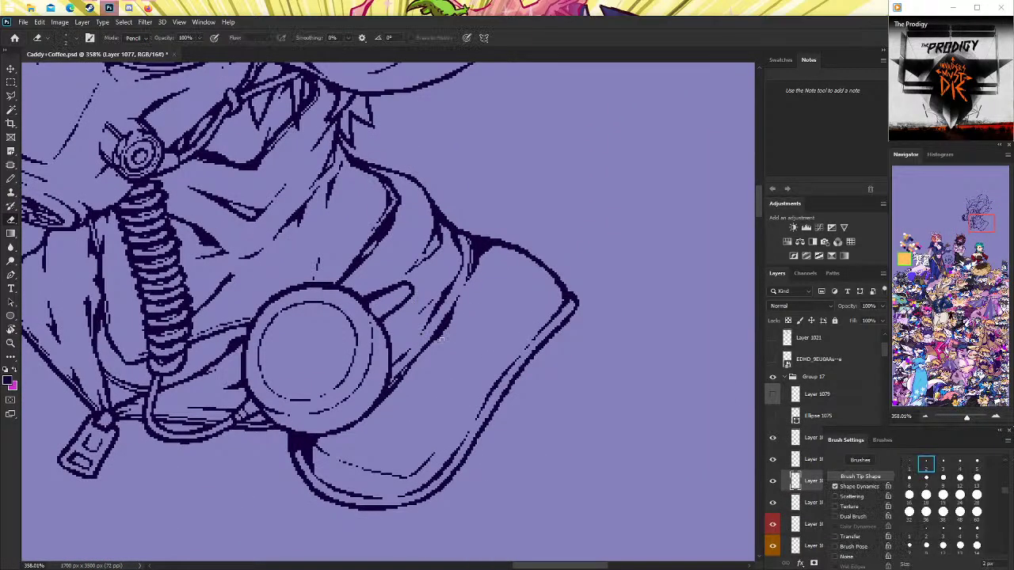
key(alt+bracketright)
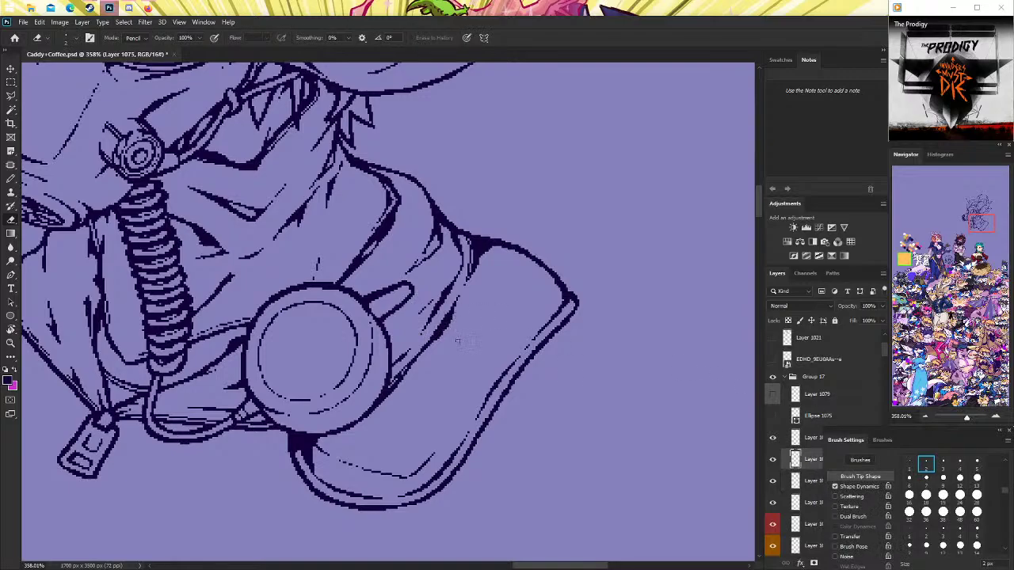
key(alt+bracketright)
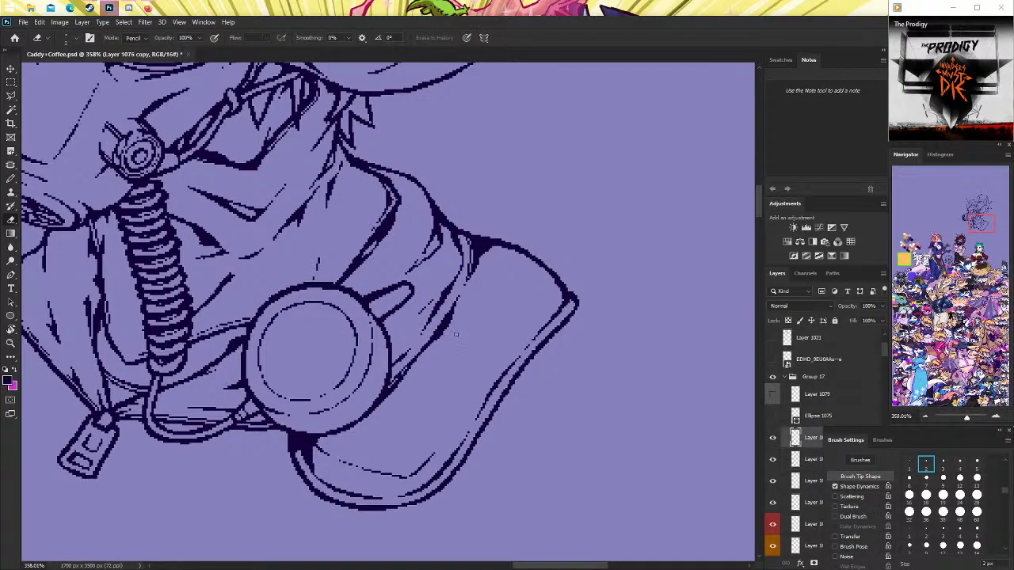
click(800, 481)
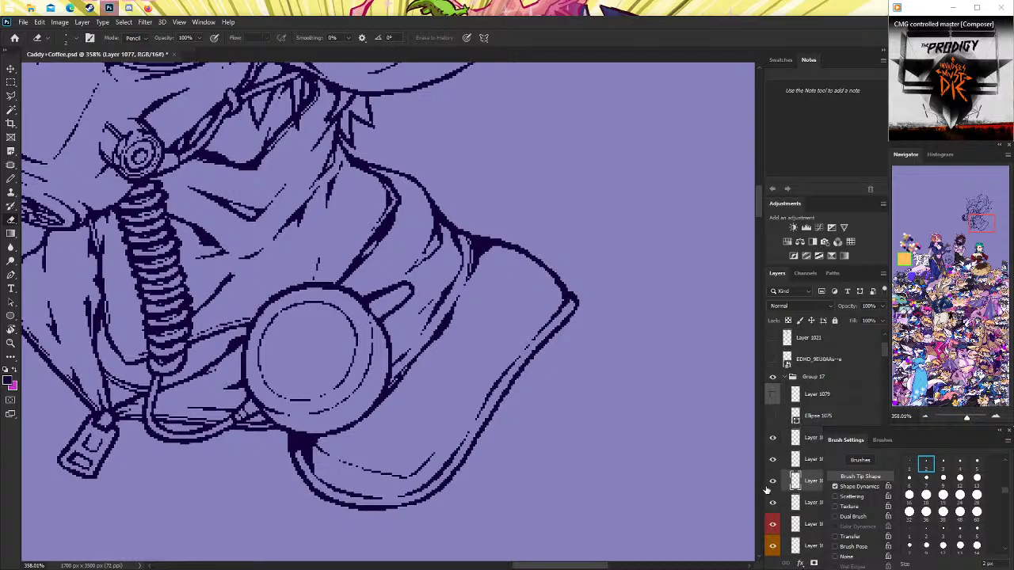
click(774, 489)
click(774, 489)
click(773, 502)
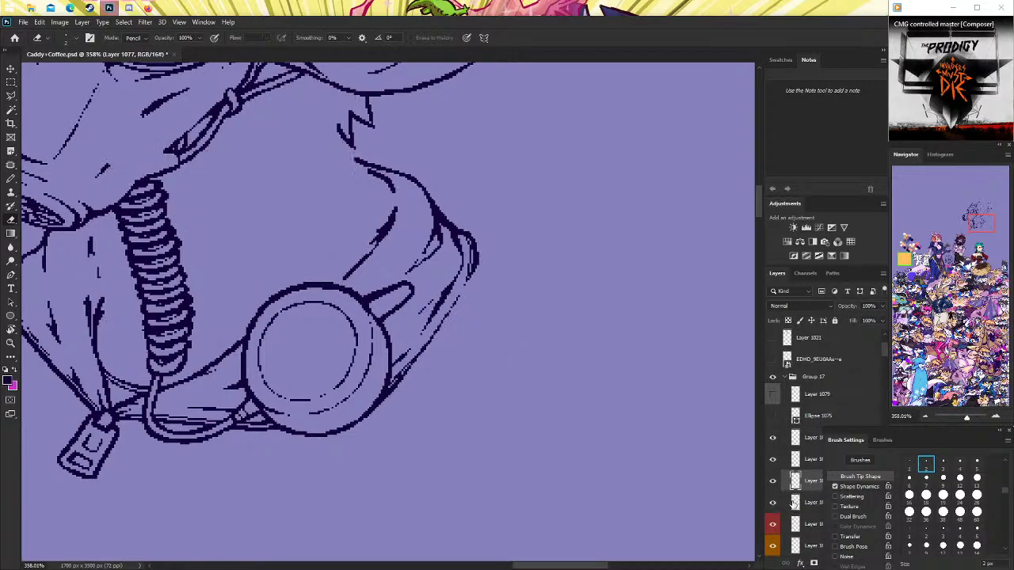
click(773, 502)
click(804, 502)
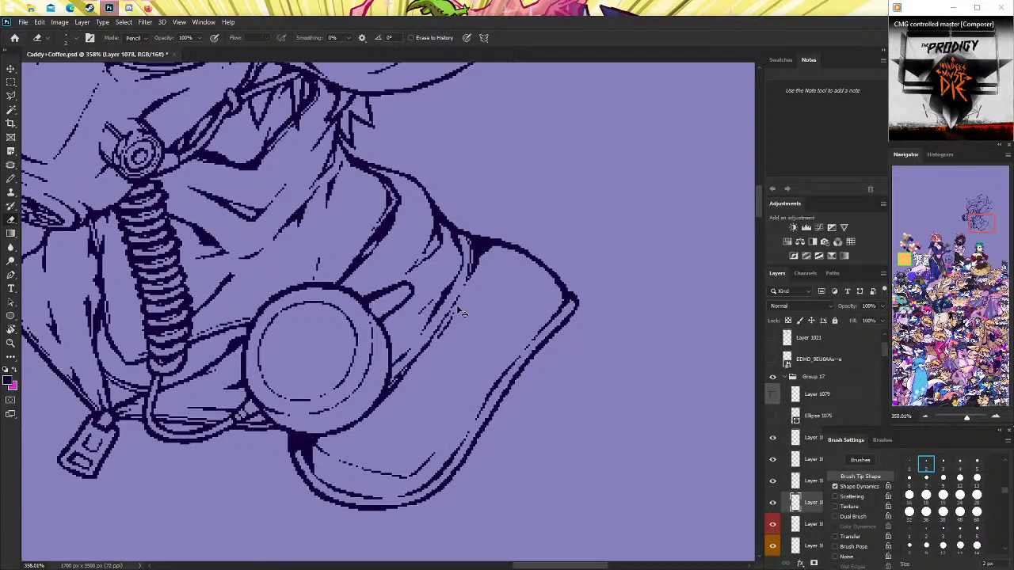
Erase stray pixels along the hood's right edge and compare with the layer hidden.
drag(457, 301, 426, 350)
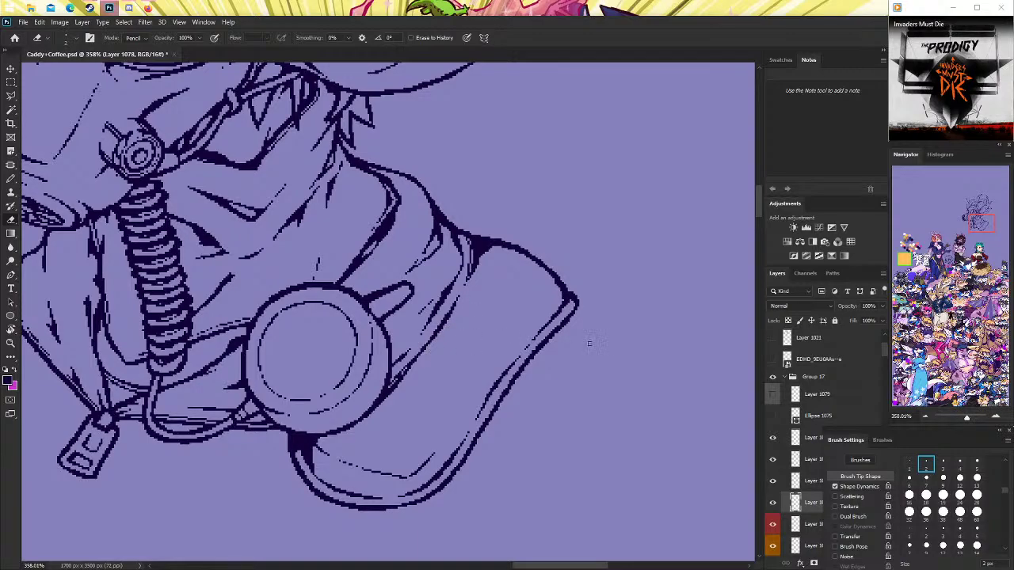
click(772, 502)
key(ctrl+comma)
Set the pencil tip to 2 px; a trial stroke on the collar's right edge is undone.
scroll(586, 198, down, 1)
scroll(419, 306, up, 3)
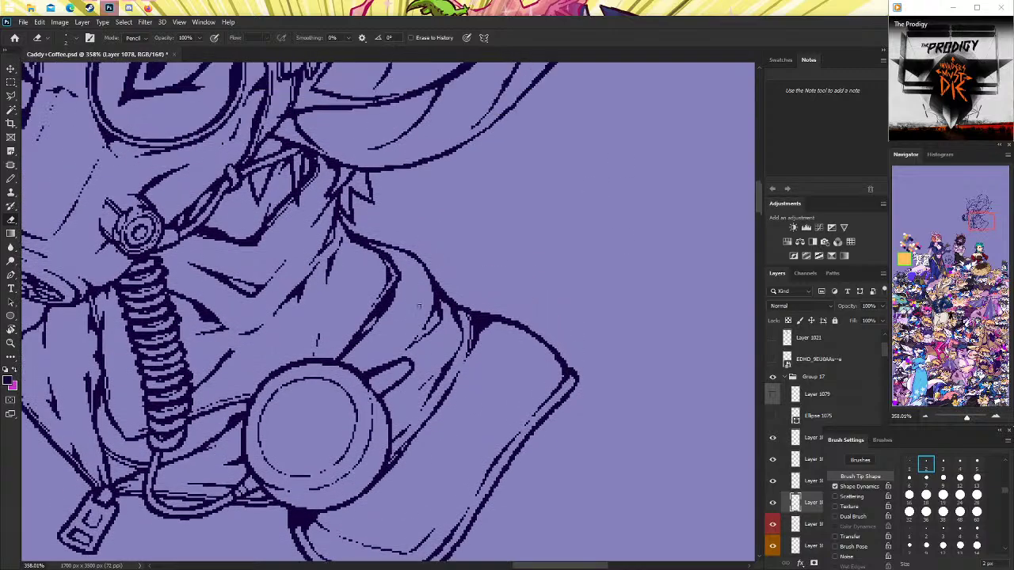
scroll(446, 314, down, 1)
key(j)
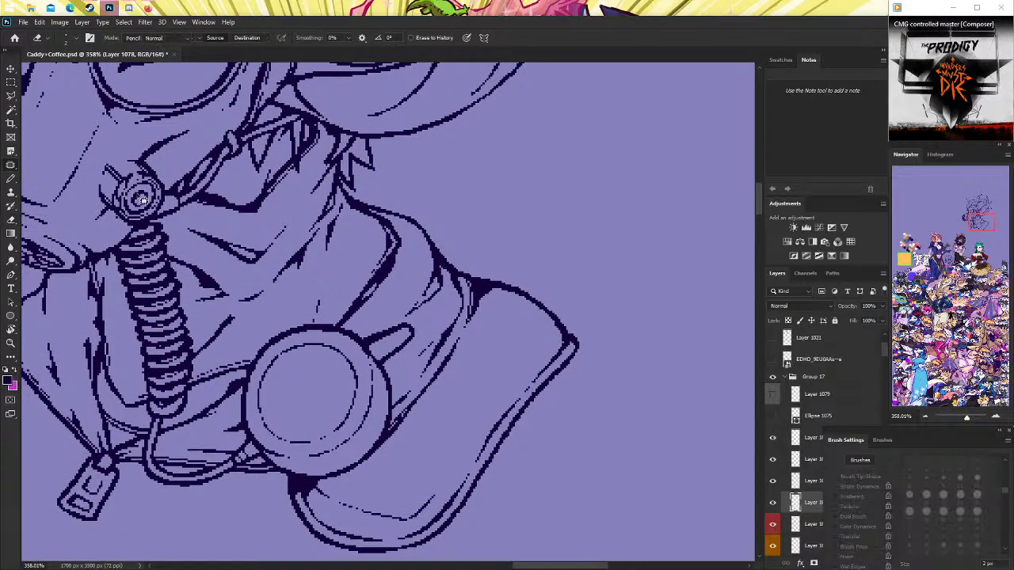
click(11, 179)
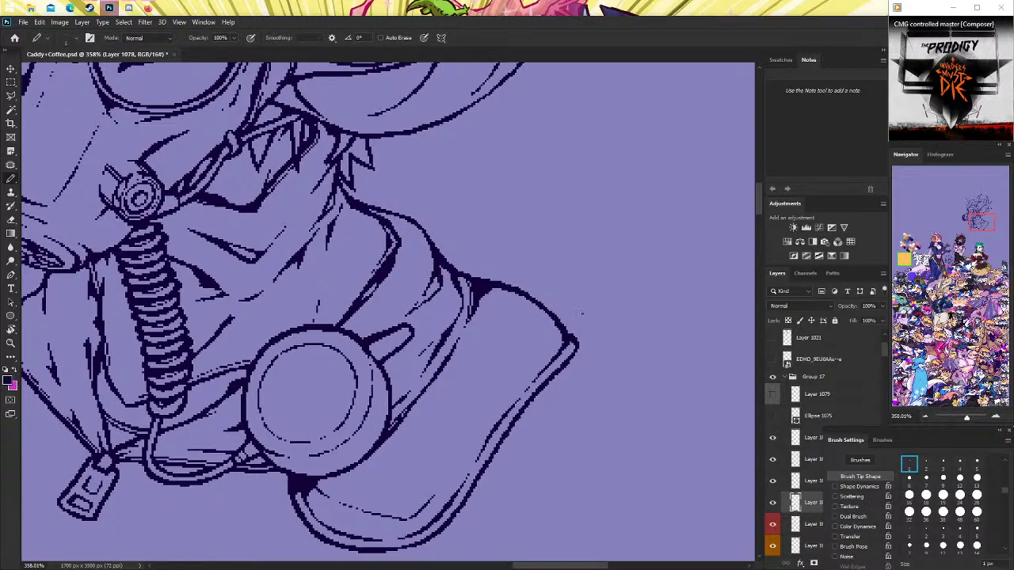
scroll(189, 384, down, 1)
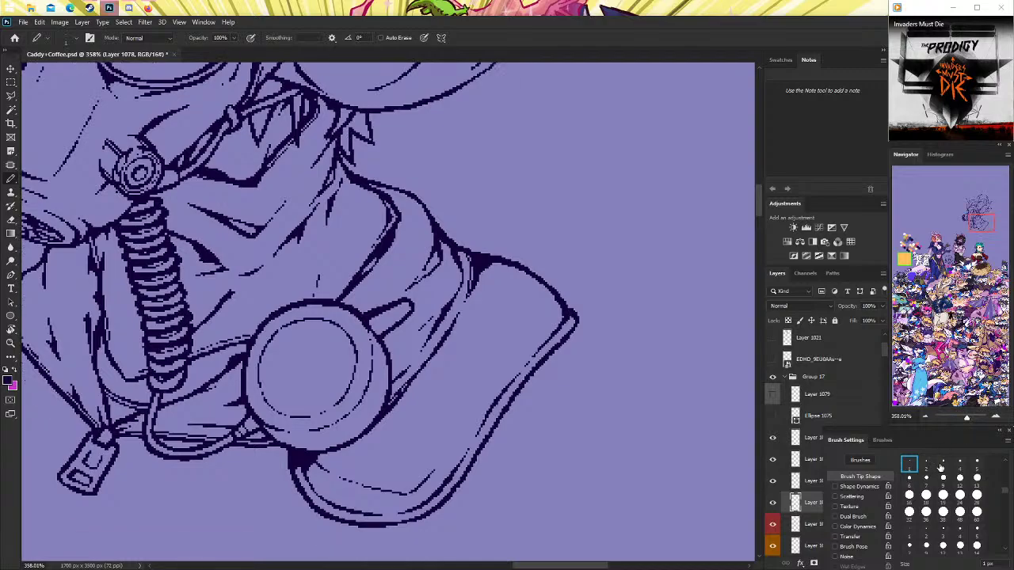
key(bracketright)
key(bracketright)
key(bracketleft)
drag(542, 343, 560, 318)
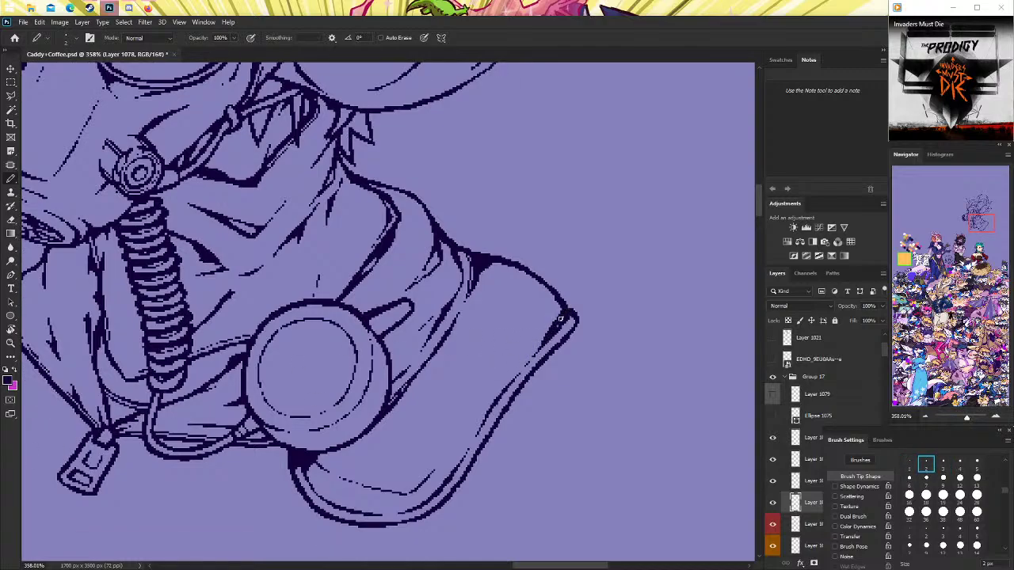
key(ctrl+z)
Thin the collar's upper-right outline and close its gap with a pencil stroke.
key(e)
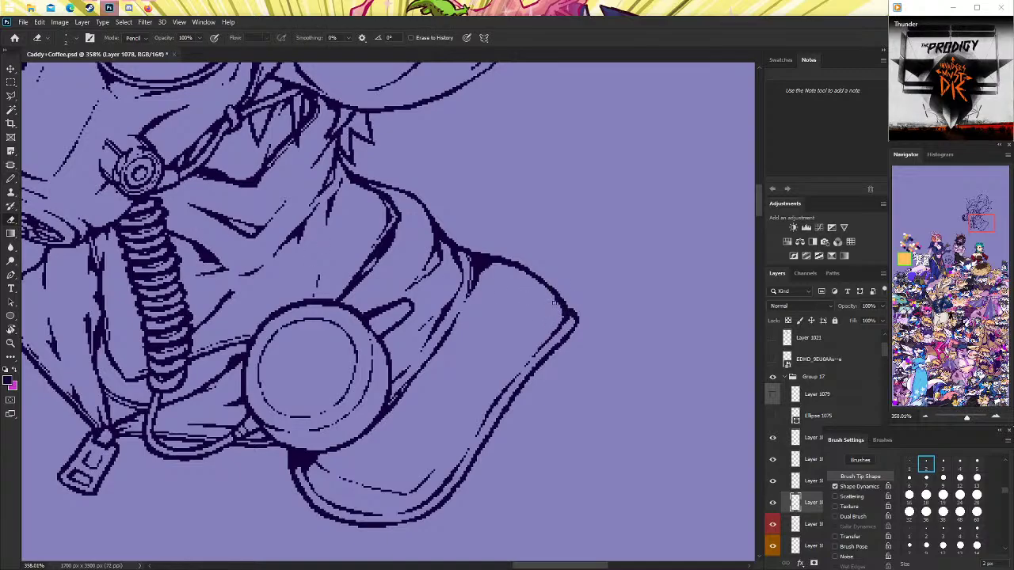
mouse_move(554, 302)
mouse_down()
mouse_move(507, 266)
mouse_move(561, 301)
mouse_move(557, 310)
mouse_up()
key(ctrl+z)
key(b)
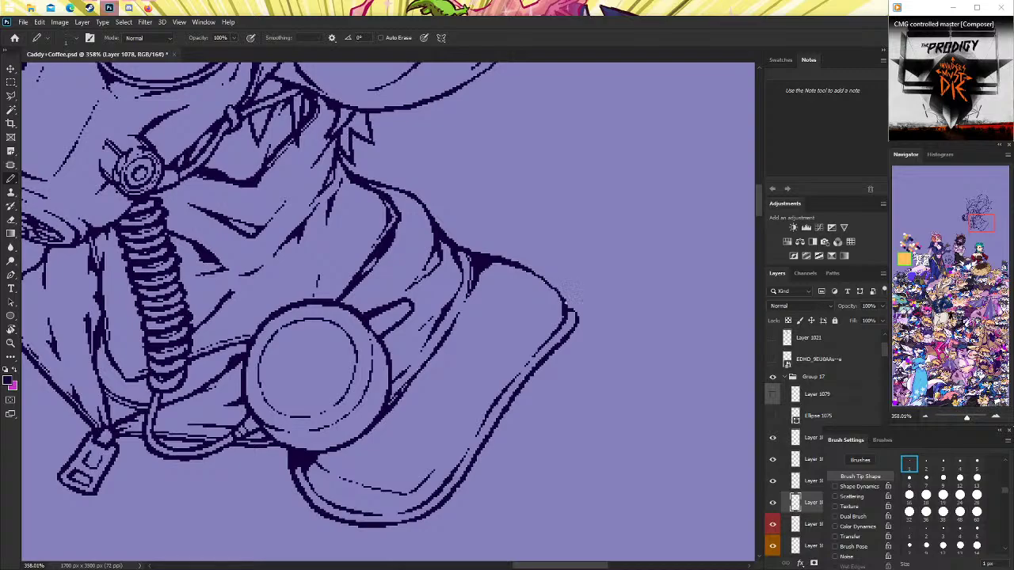
drag(546, 284, 564, 303)
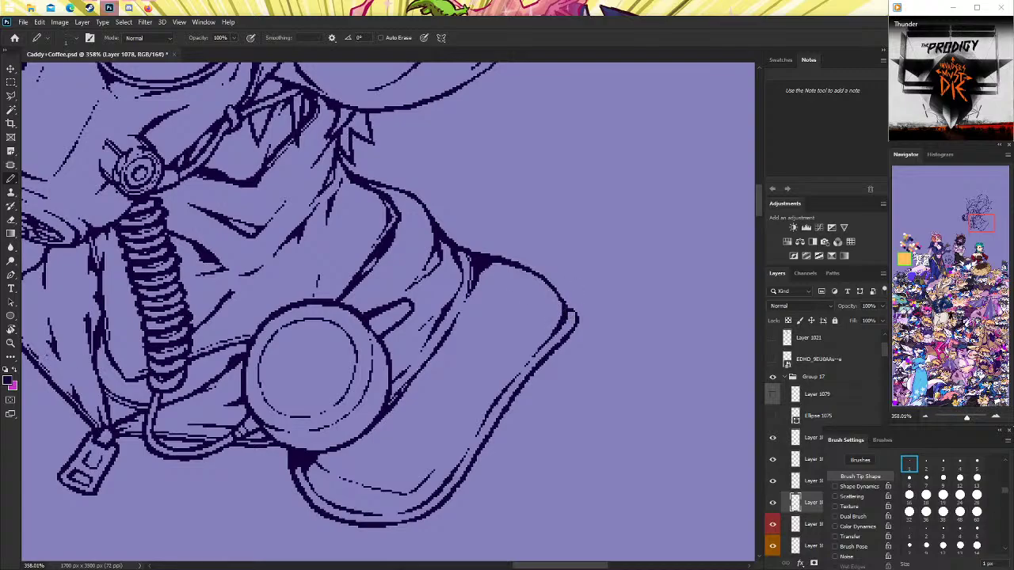
Zoom in, erase a short stretch of the collar corner, and redraw it in solid pixels.
key(z)
scroll(582, 222, down, 3)
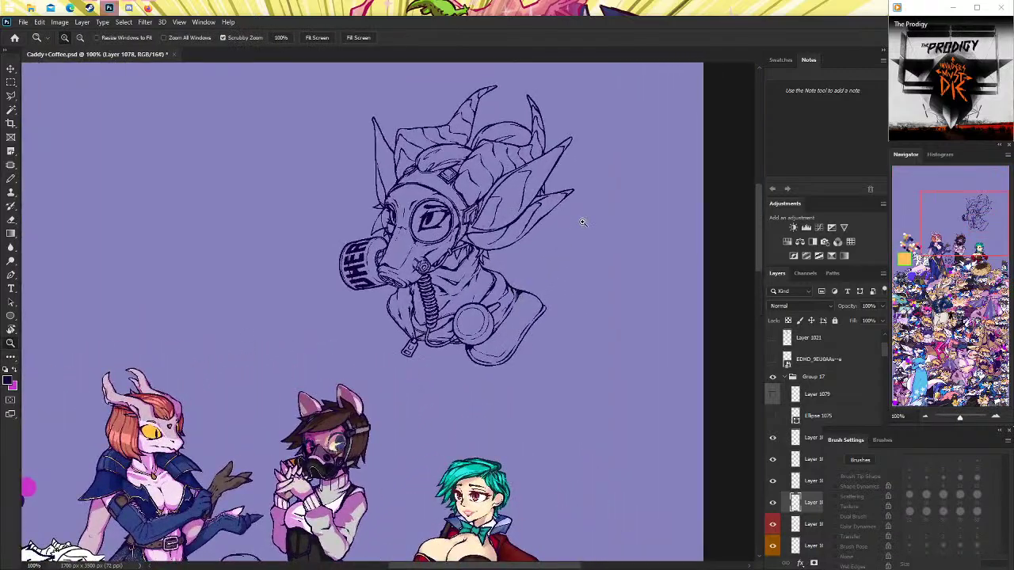
scroll(587, 261, up, 3)
scroll(570, 301, up, 3)
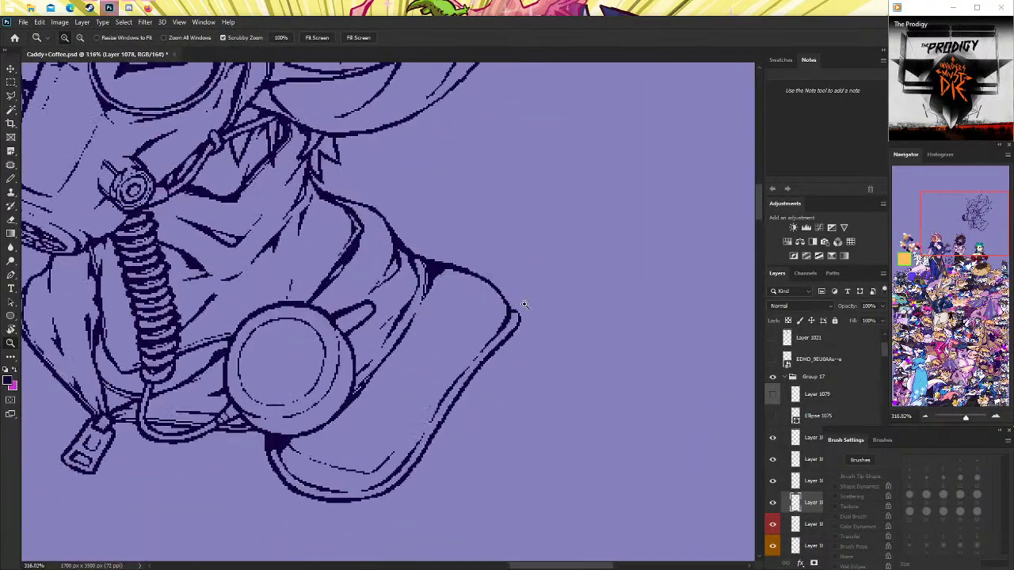
scroll(559, 316, up, 2)
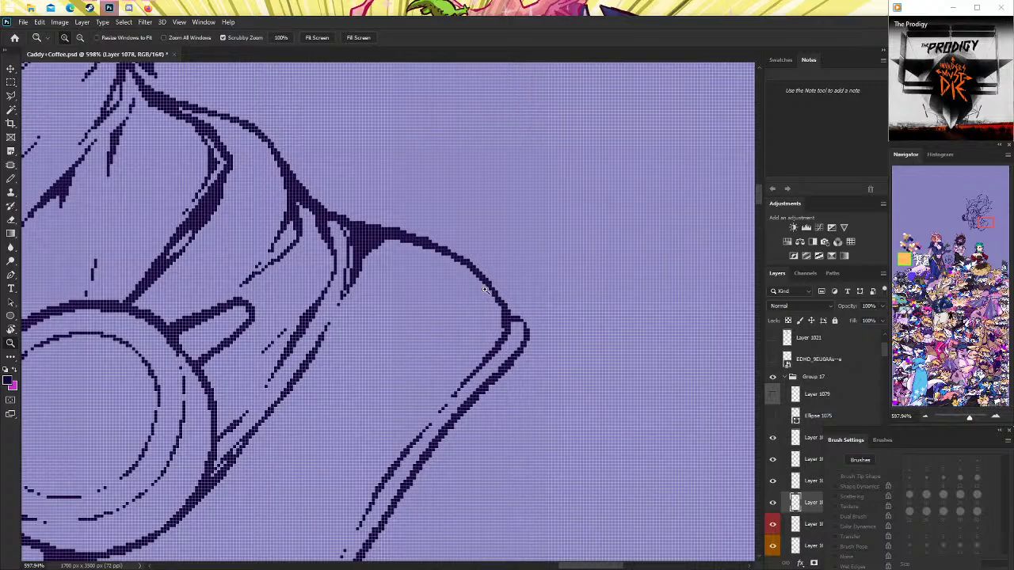
key(e)
drag(499, 315, 489, 290)
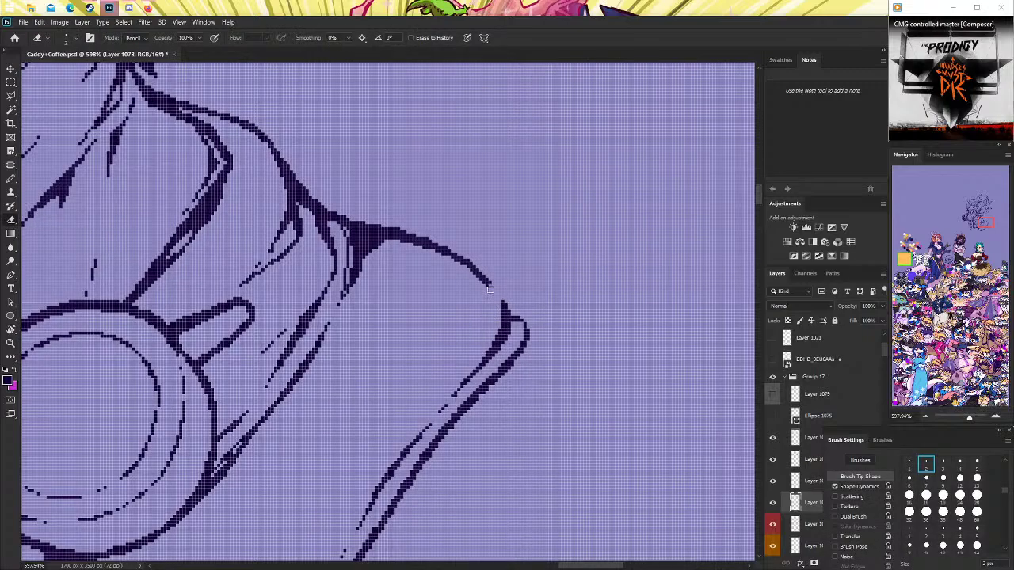
scroll(332, 175, down, 3)
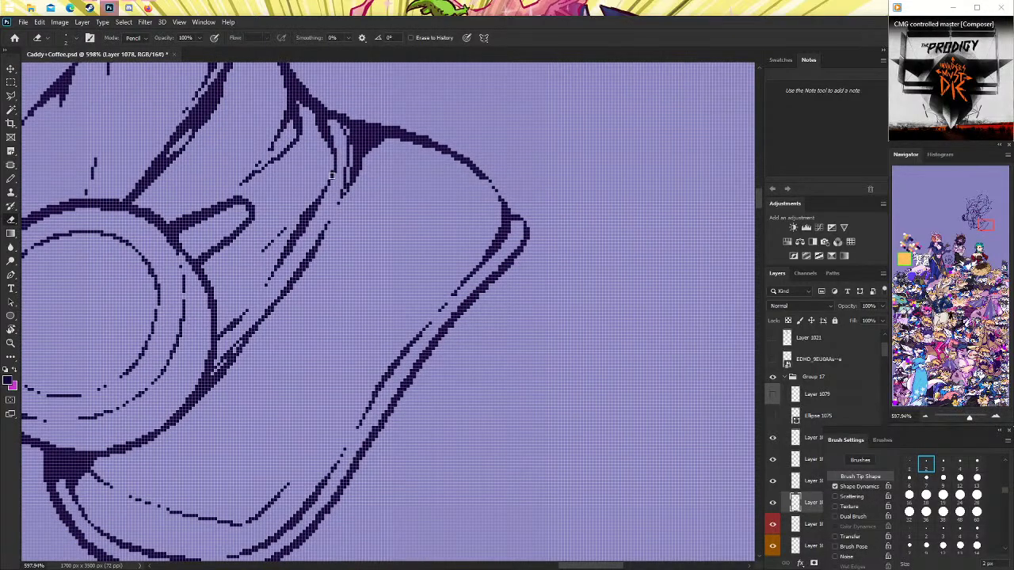
scroll(332, 175, up, 1)
click(11, 178)
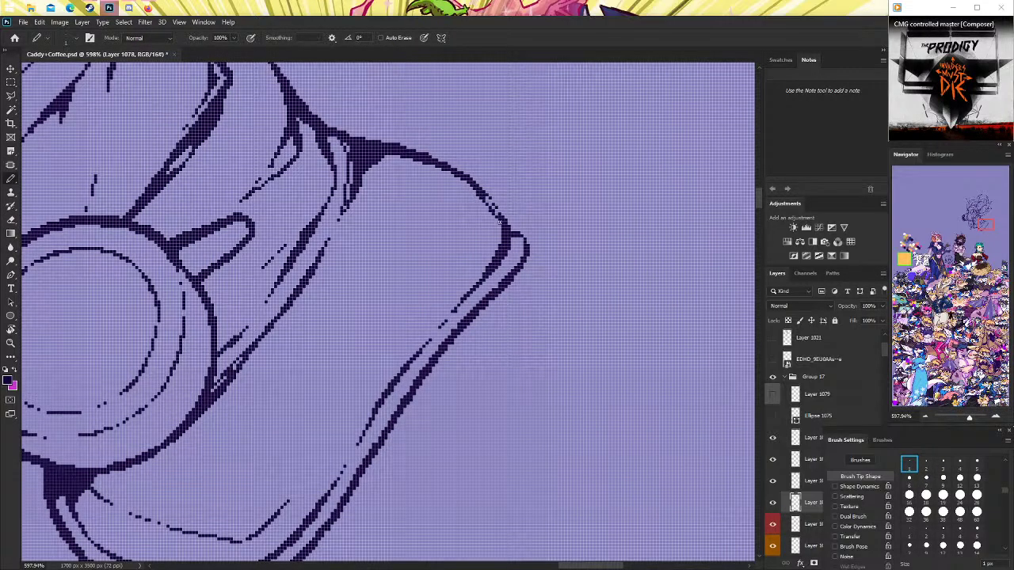
drag(504, 221, 486, 187)
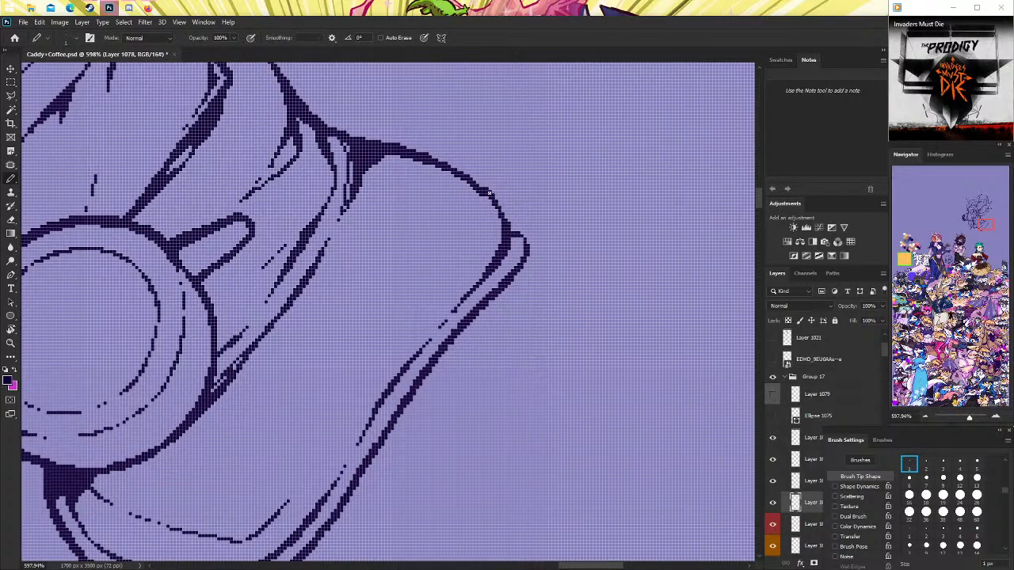
Darken the collar outline and add a shortened thin inner line running down-left.
scroll(434, 170, up, 1)
key(e)
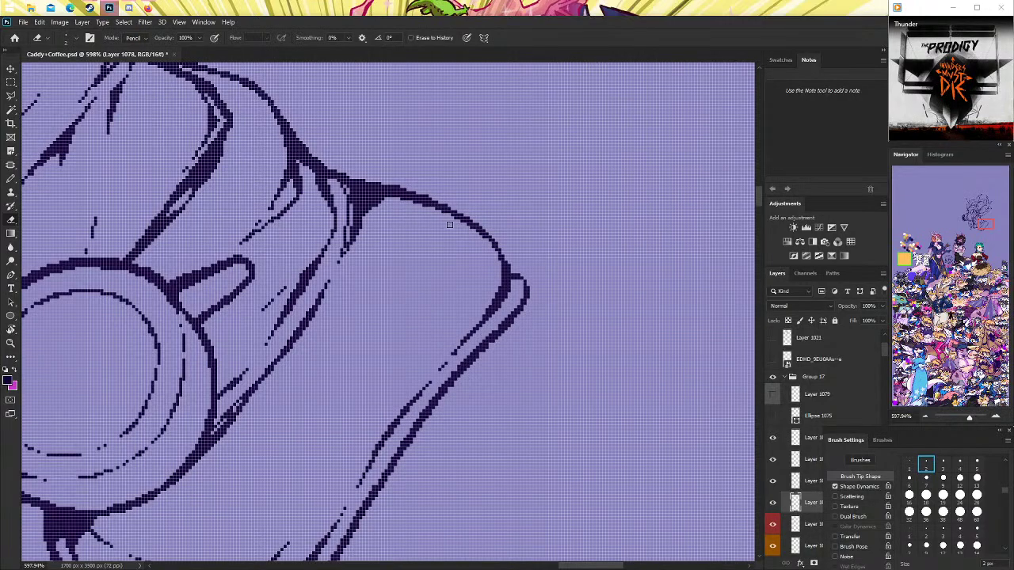
key(b)
mouse_move(491, 245)
mouse_down()
mouse_move(504, 283)
mouse_move(492, 202)
mouse_up()
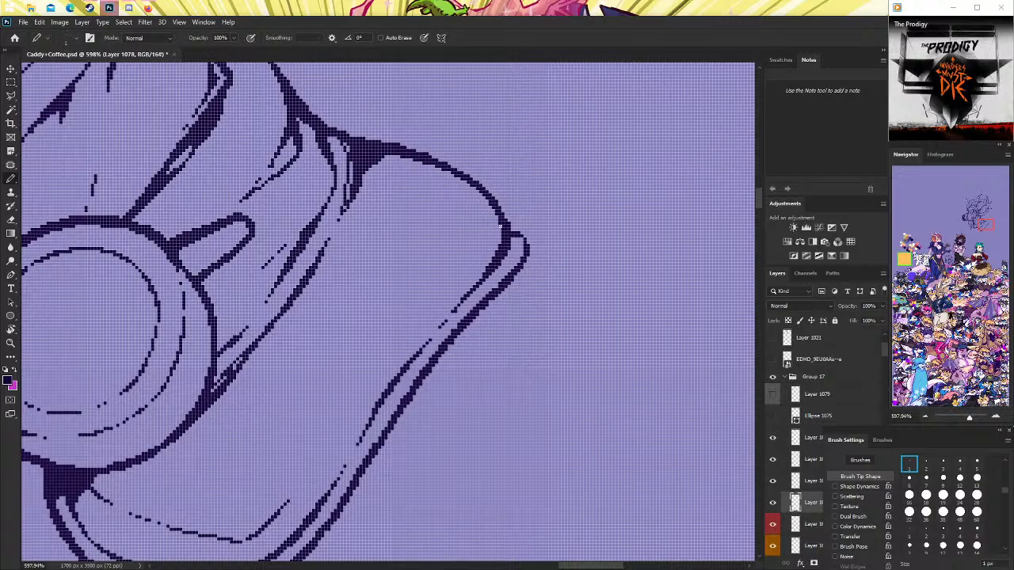
drag(494, 207, 466, 262)
key(ctrl+z)
drag(494, 224, 466, 262)
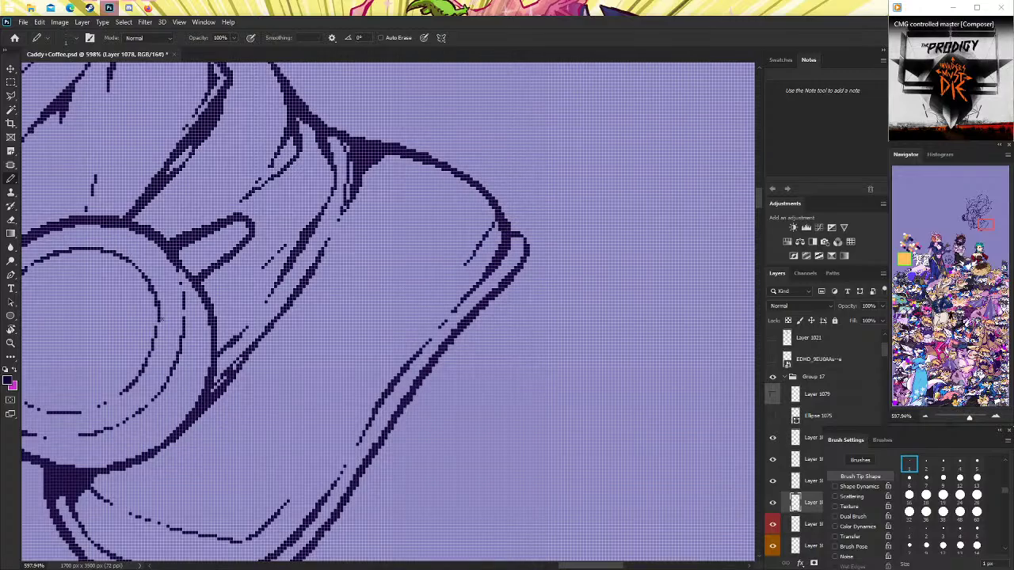
Zoom out to check the piece, then thicken the medallion's lower-right outline at 435%.
click(11, 342)
scroll(494, 242, down, 7)
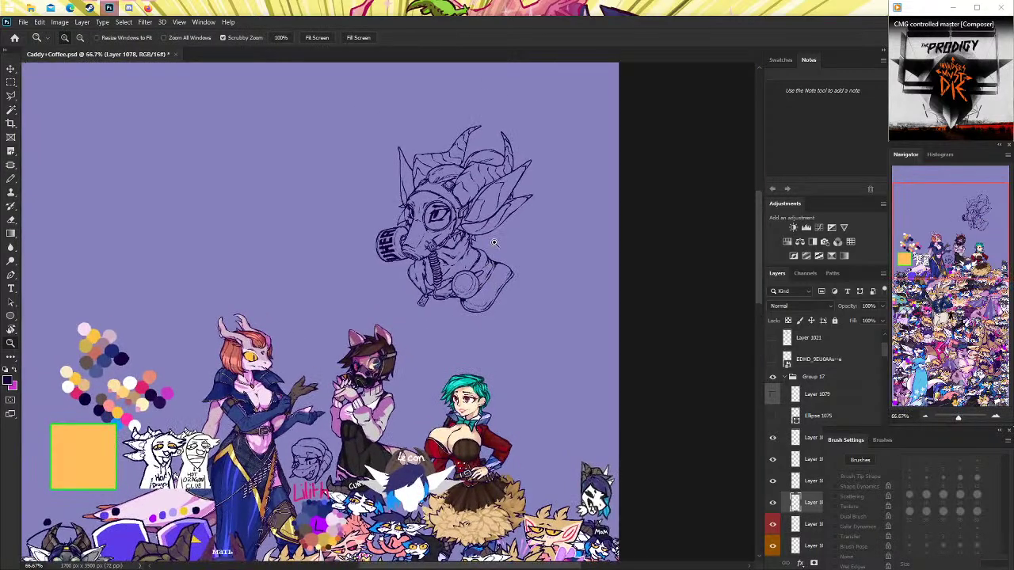
scroll(494, 243, up, 1)
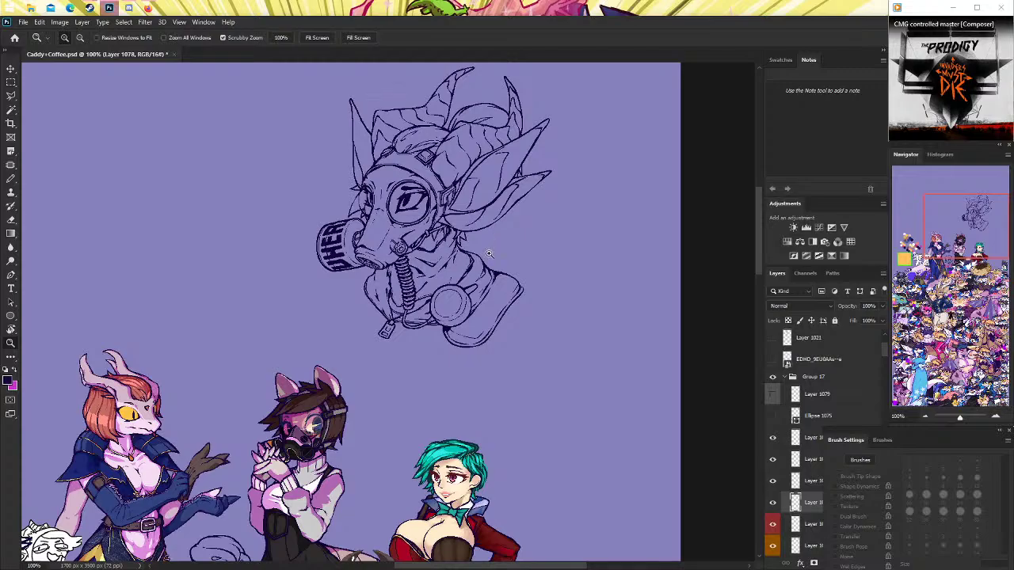
drag(487, 285, 459, 287)
scroll(459, 287, up, 1)
scroll(408, 264, up, 1)
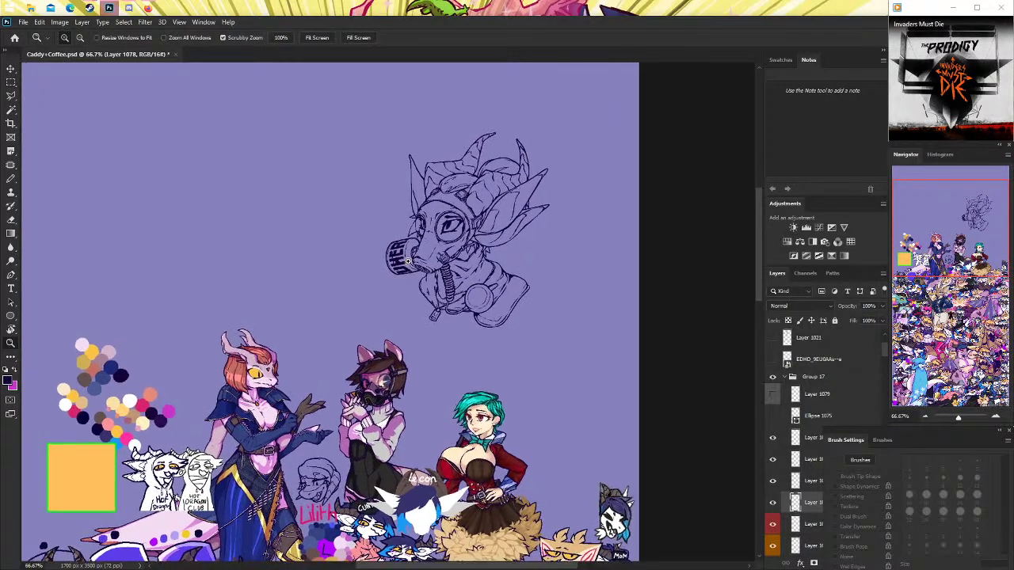
scroll(408, 264, up, 1)
scroll(407, 262, up, 1)
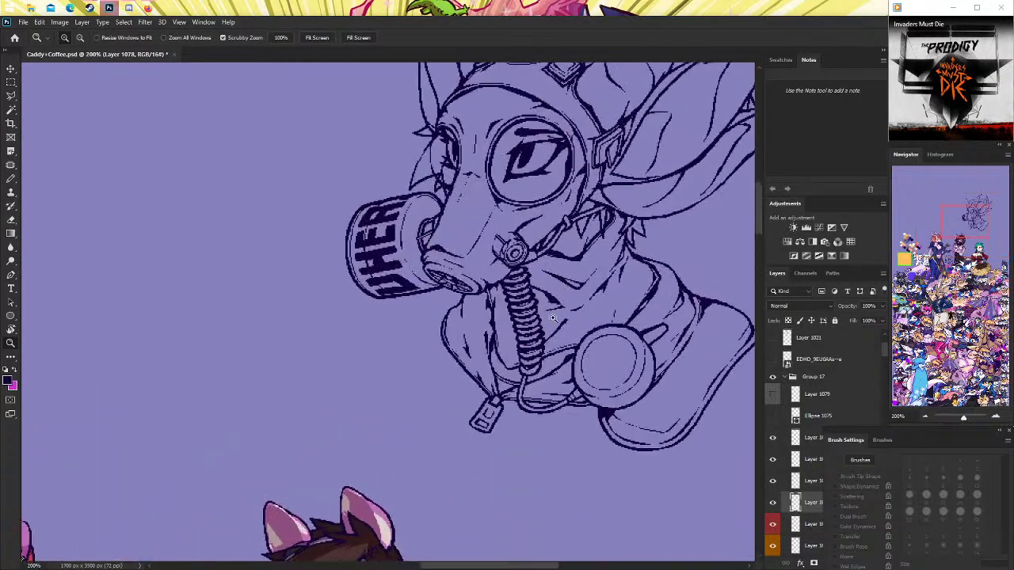
scroll(317, 238, up, 1)
scroll(125, 204, up, 1)
key(b)
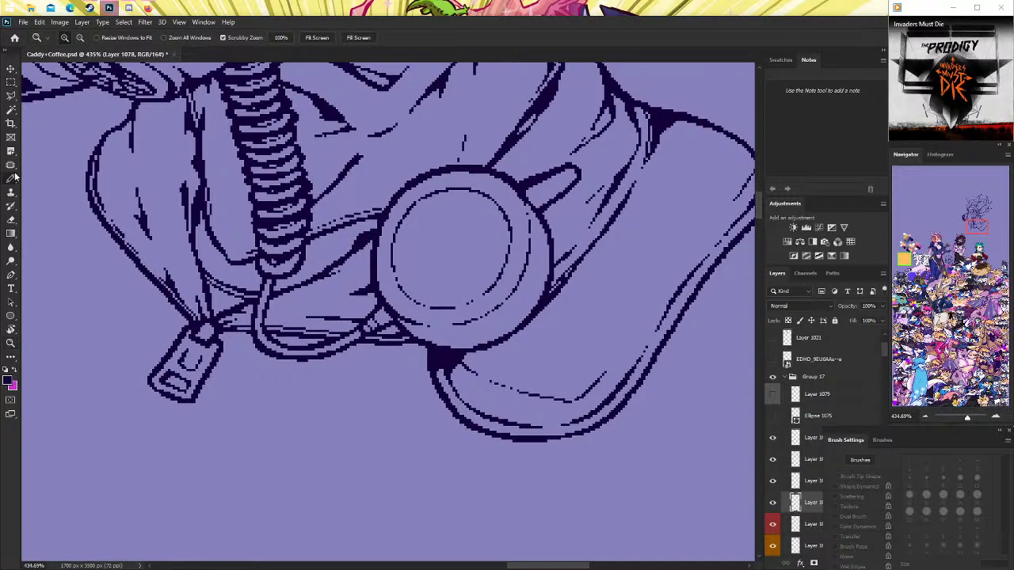
drag(500, 341, 543, 306)
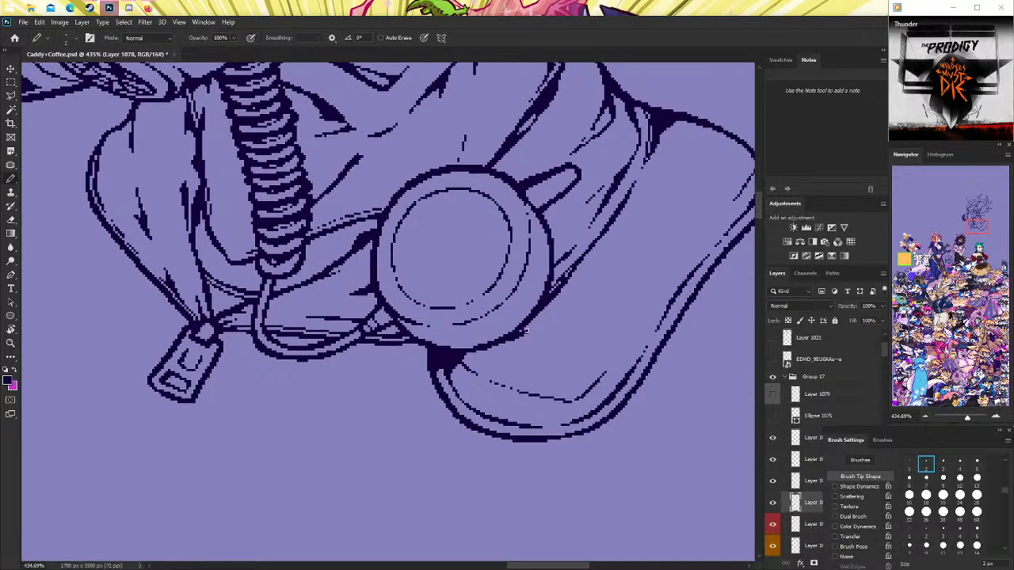
scroll(504, 351, up, 1)
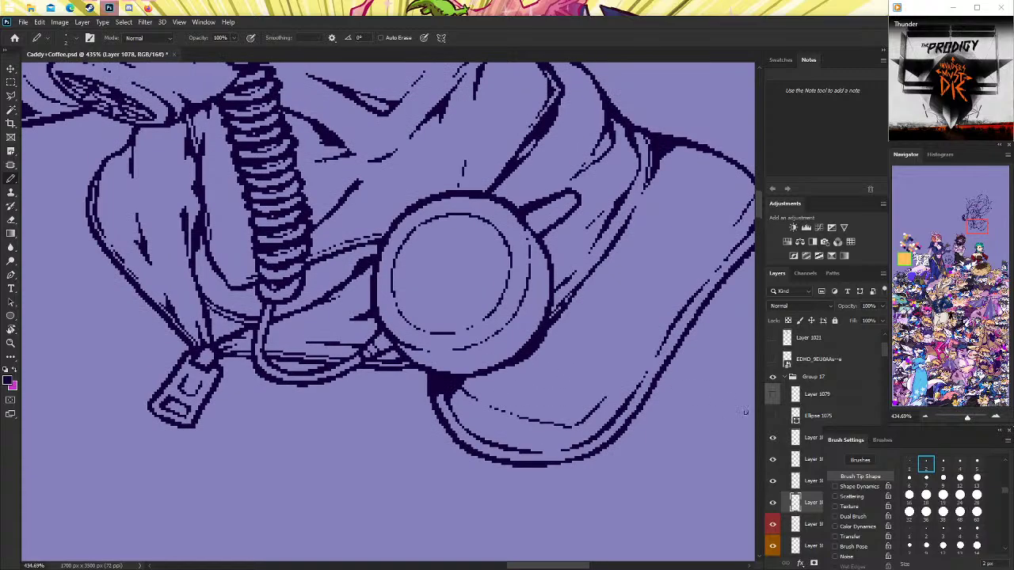
Toggle the line-art layers' visibility to compare, leaving all shown and Layer 1076 copy selected.
click(772, 483)
click(774, 503)
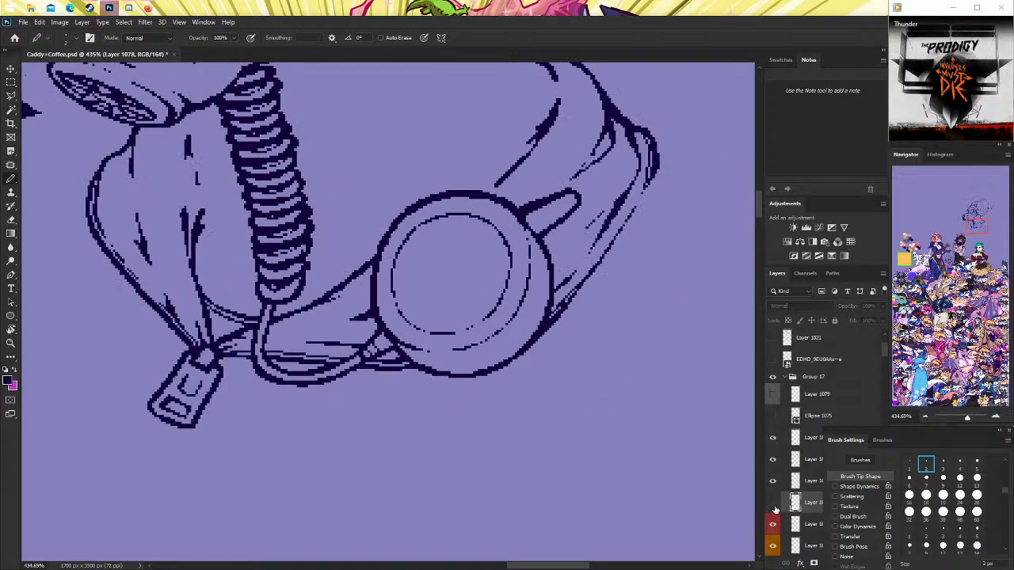
click(773, 481)
click(773, 459)
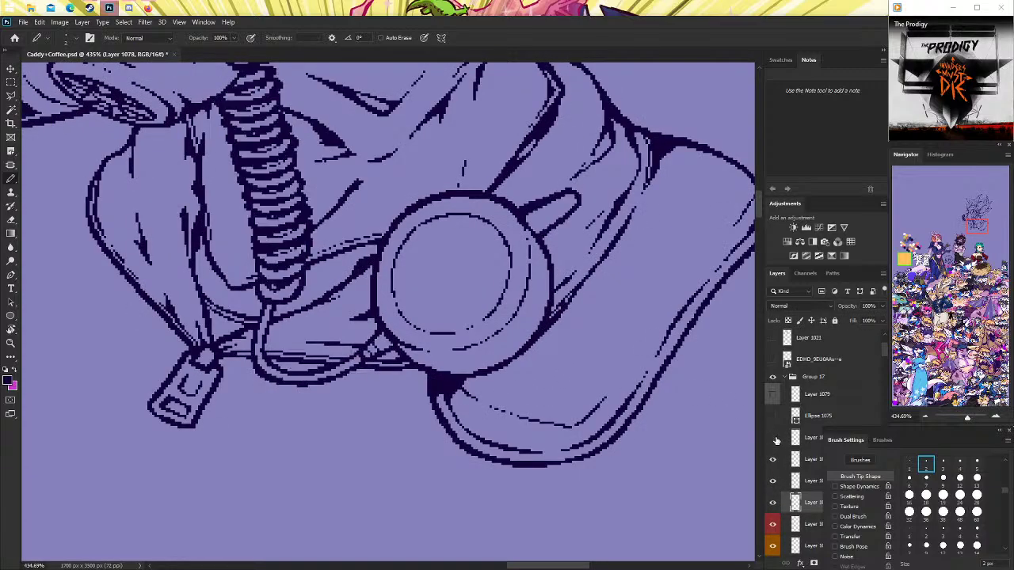
click(774, 437)
click(800, 437)
click(774, 437)
key(e)
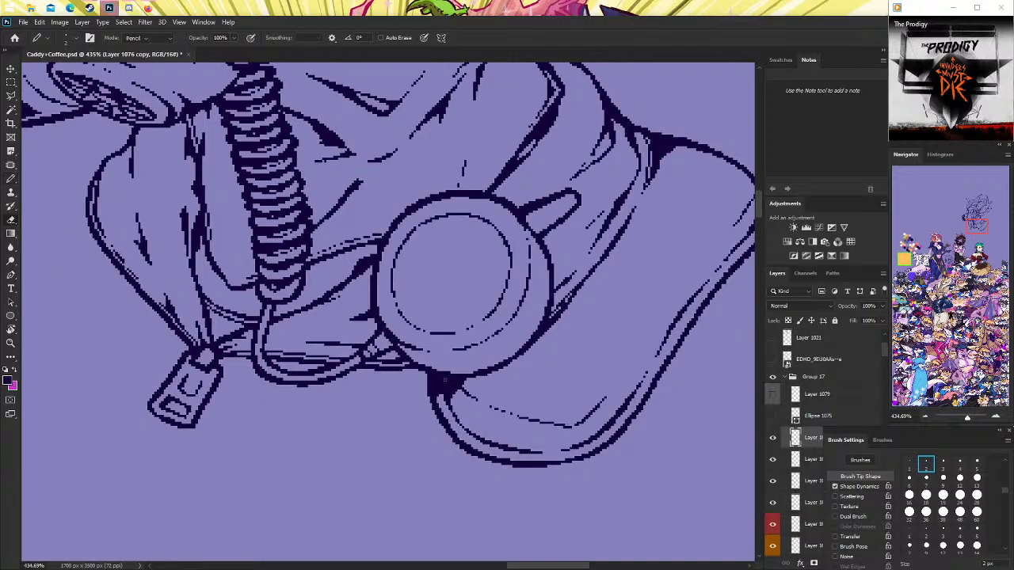
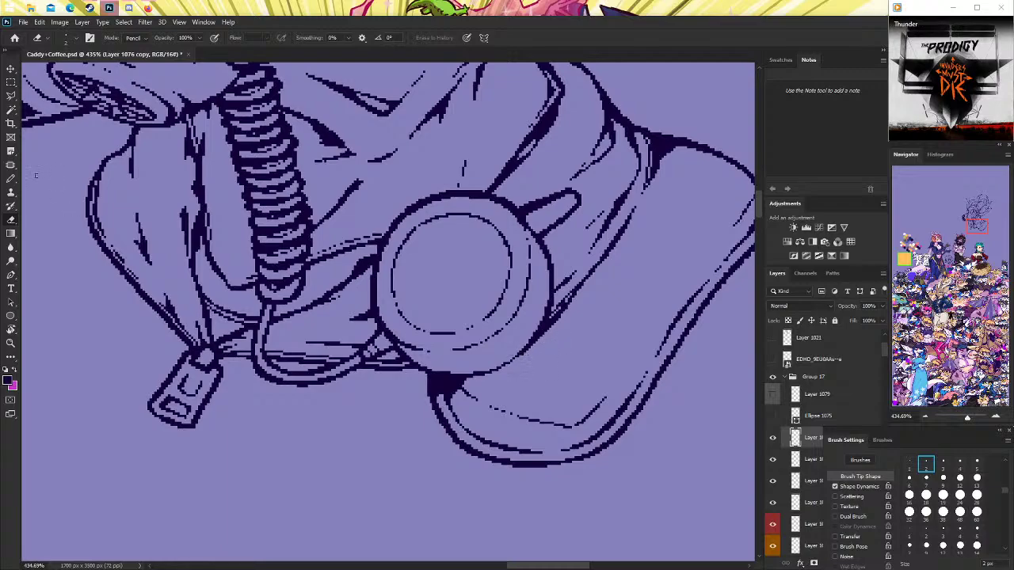
Zoom in closely on the round pendant on the gas-mask hose.
click(11, 178)
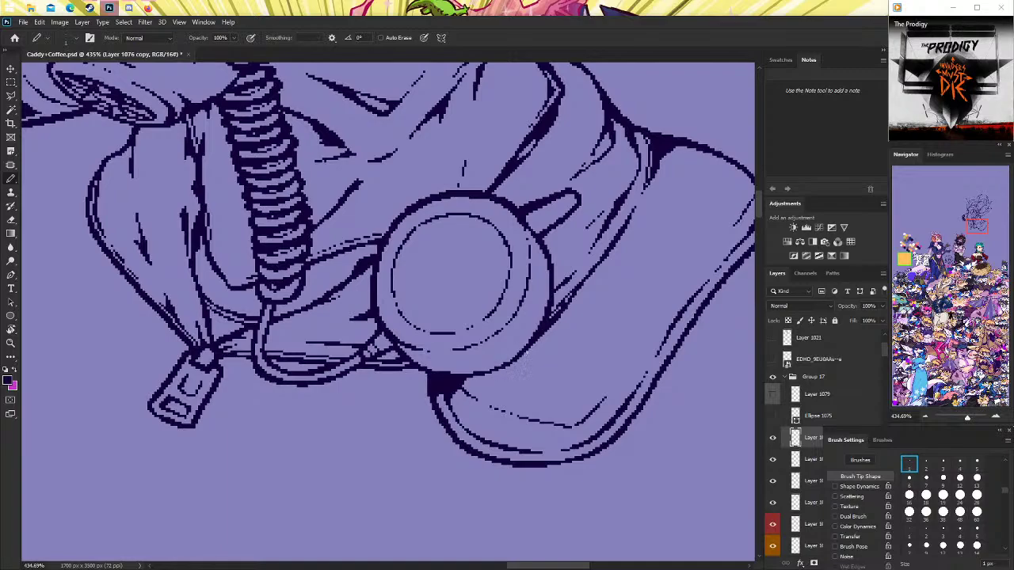
scroll(521, 371, up, 2)
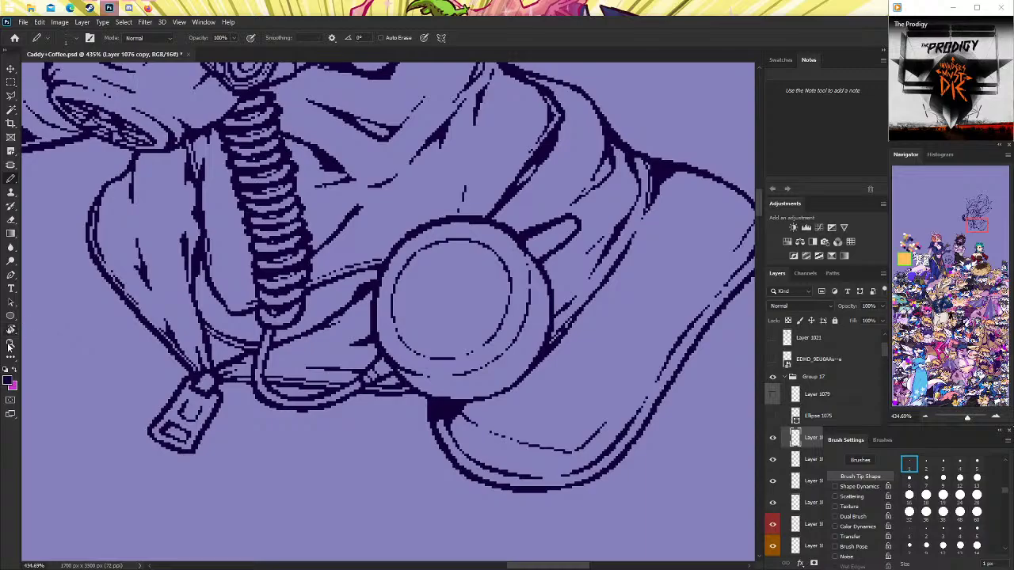
click(11, 342)
mouse_move(491, 370)
mouse_down()
mouse_move(507, 370)
mouse_move(501, 344)
mouse_up()
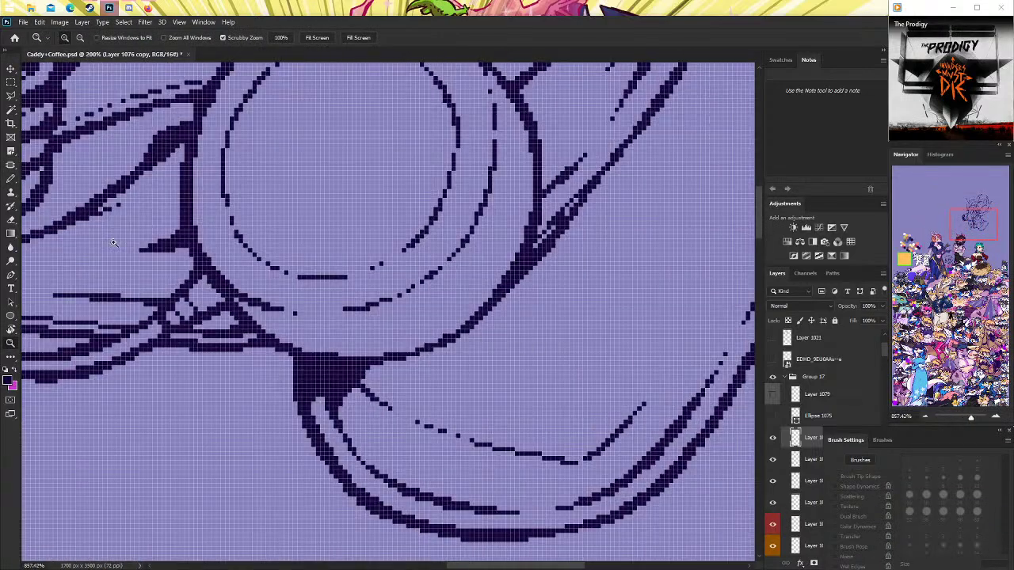
click(11, 178)
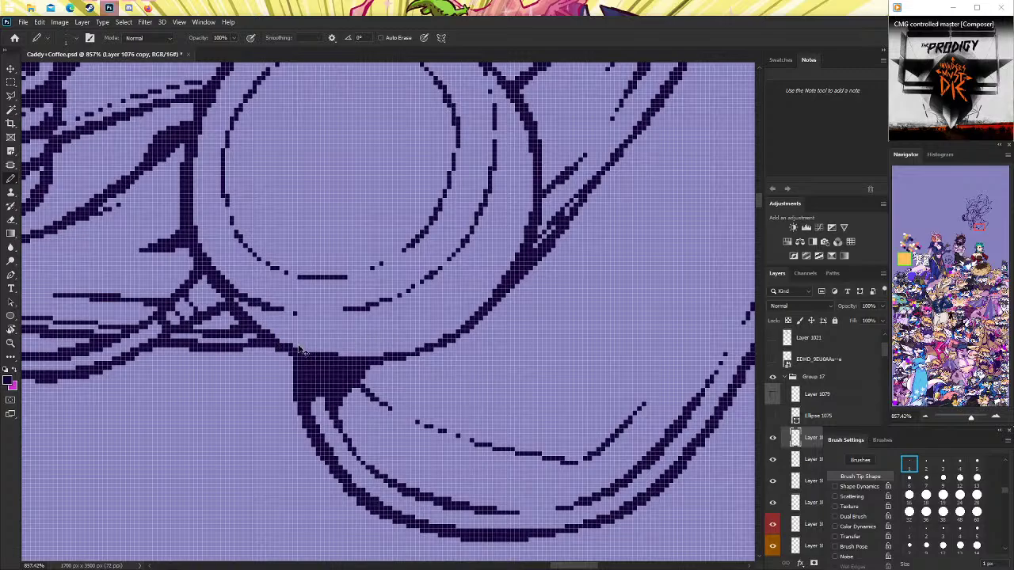
scroll(321, 341, up, 1)
scroll(305, 368, up, 1)
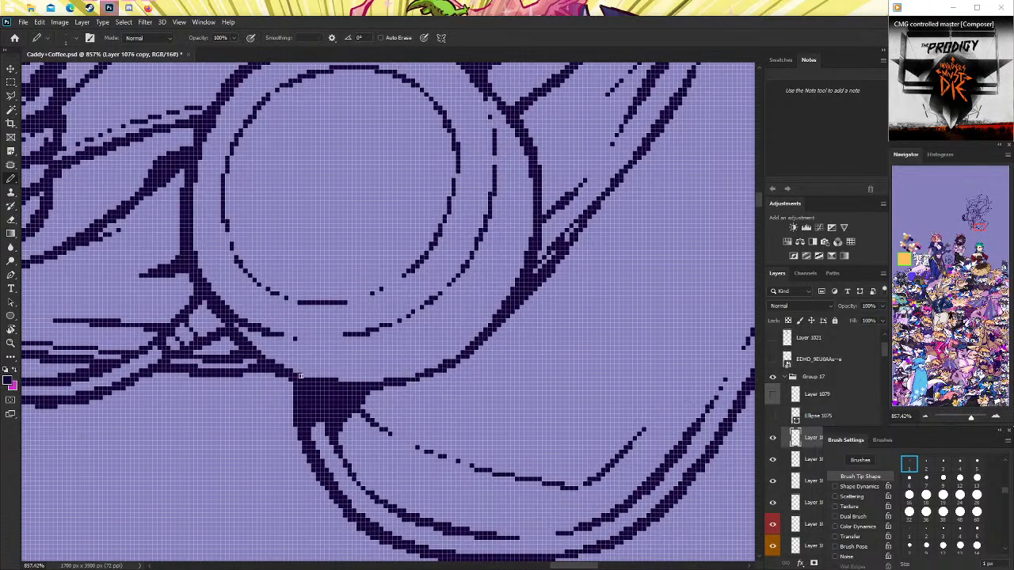
scroll(426, 389, up, 1)
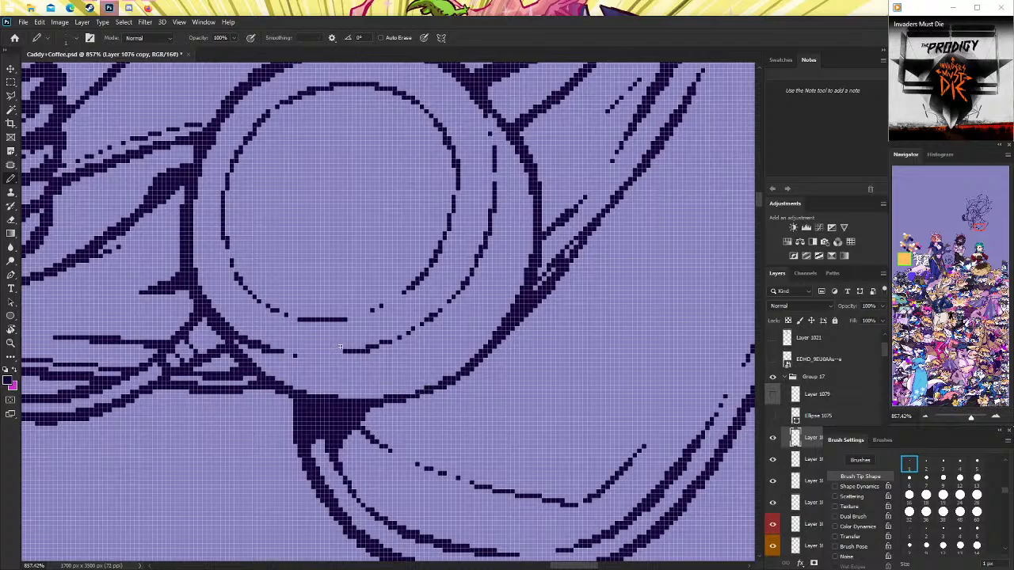
Erase the stray pixels around the pendant lens and view the whole bust again.
key(e)
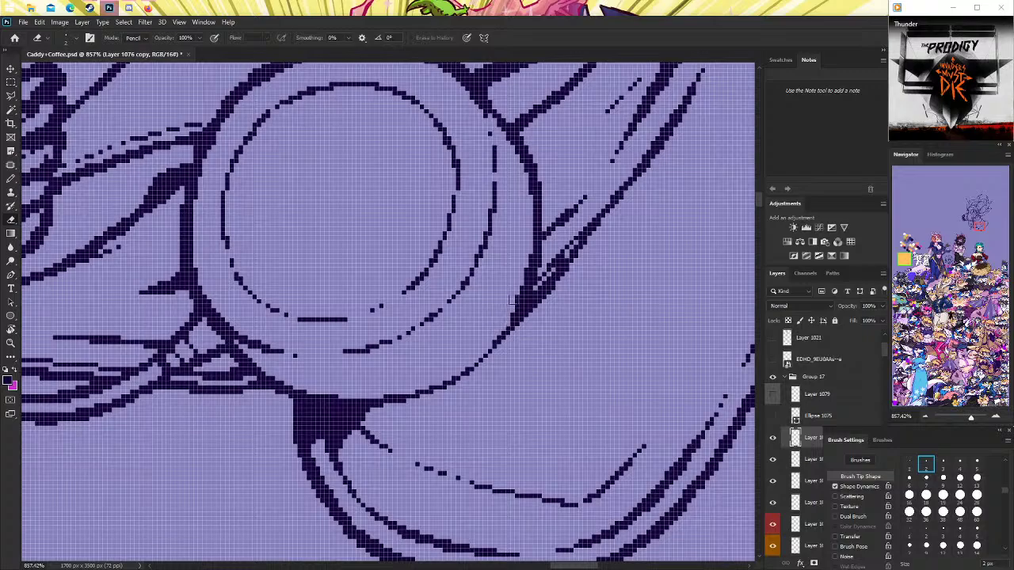
click(11, 179)
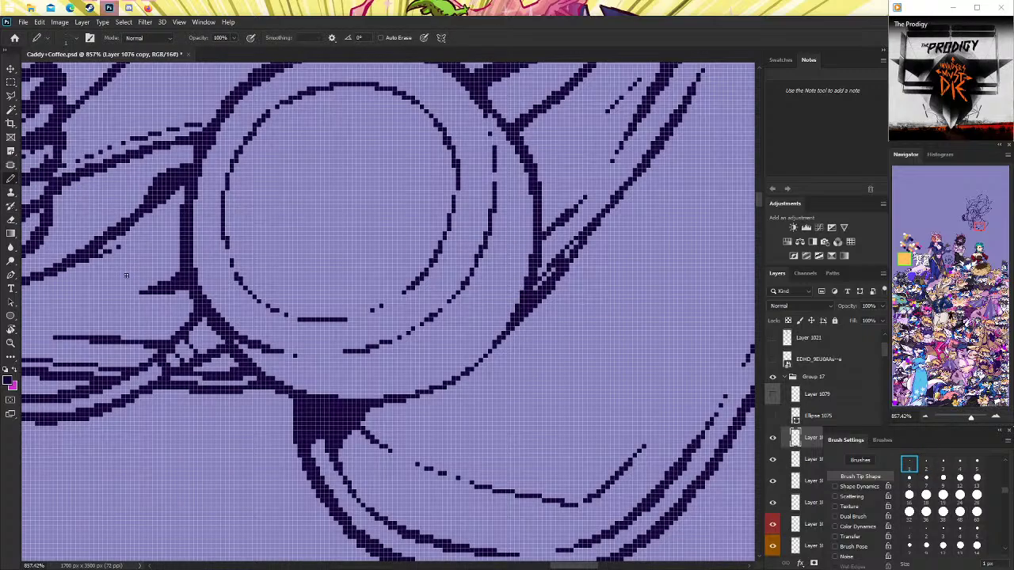
click(11, 342)
drag(491, 227, 456, 227)
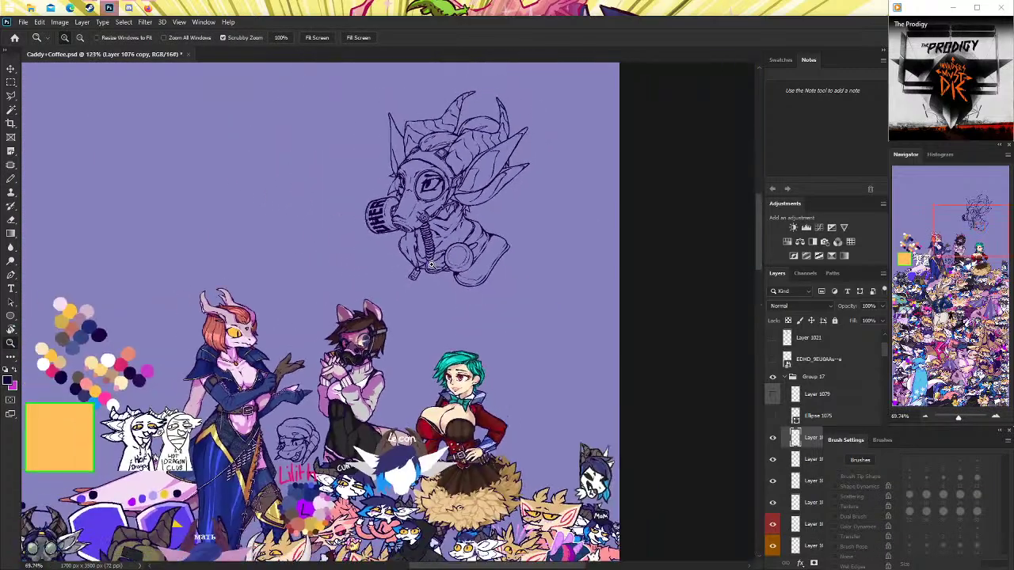
Erase the stray ink stroke beside the round pendant on Layer 1075.
click(457, 227)
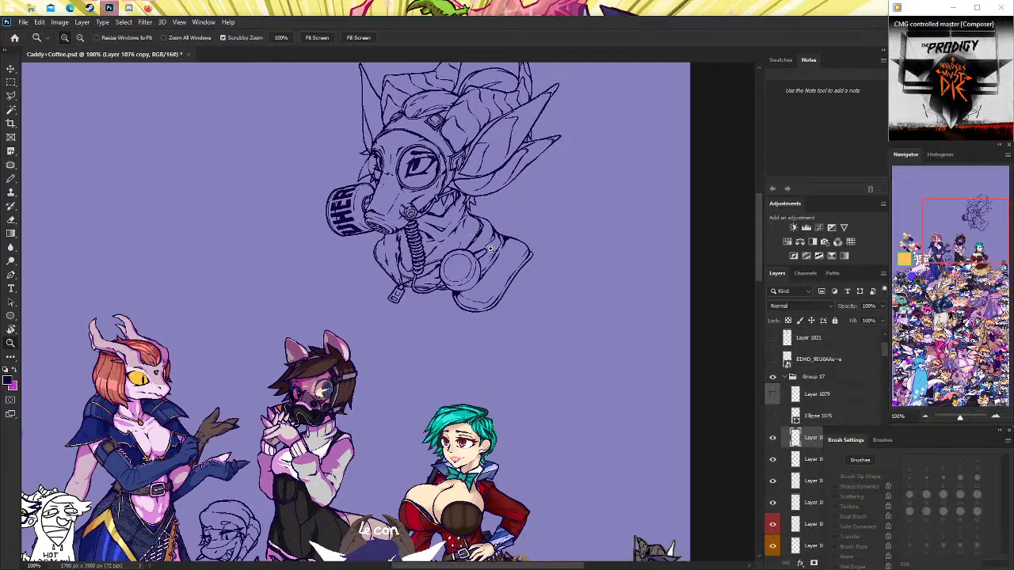
click(498, 252)
click(11, 178)
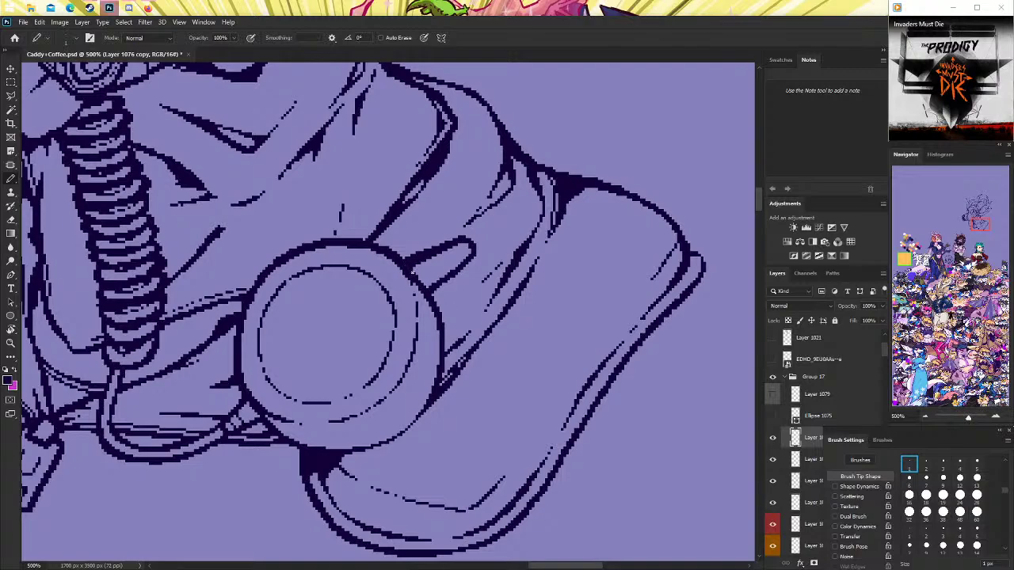
scroll(400, 253, up, 1)
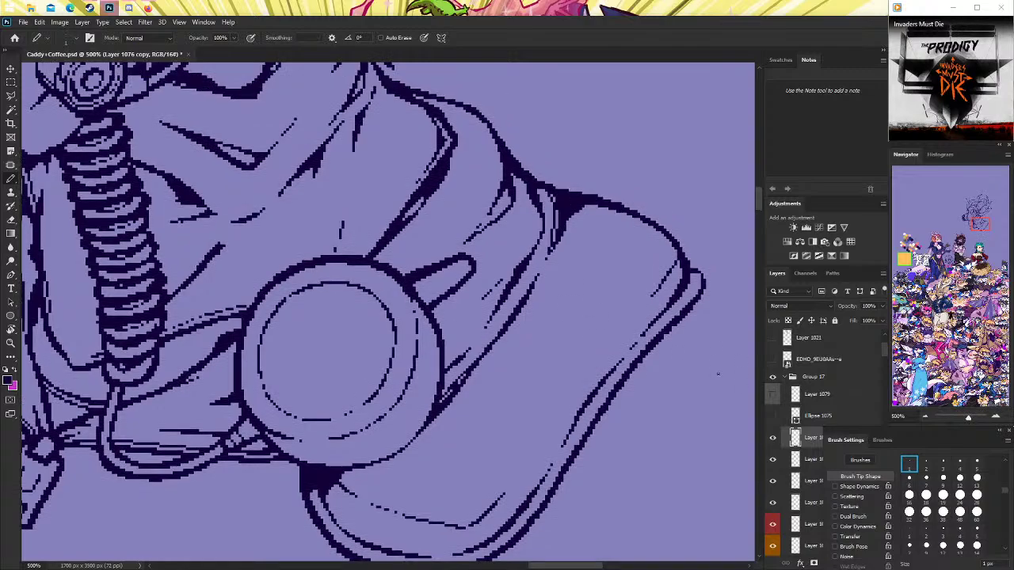
click(773, 459)
click(773, 459)
click(795, 459)
click(11, 220)
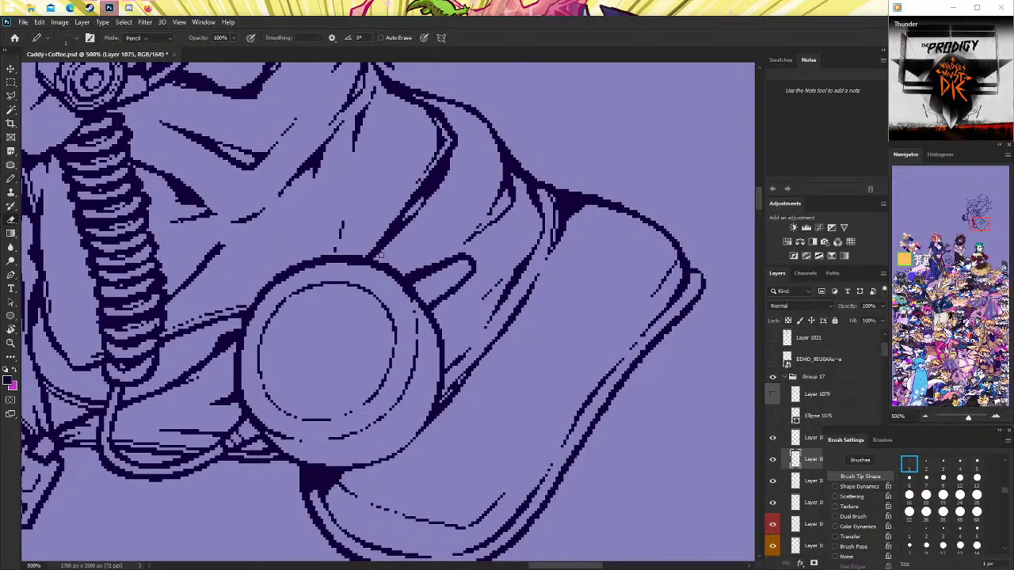
mouse_move(442, 306)
mouse_down()
mouse_move(485, 281)
mouse_move(449, 302)
mouse_up()
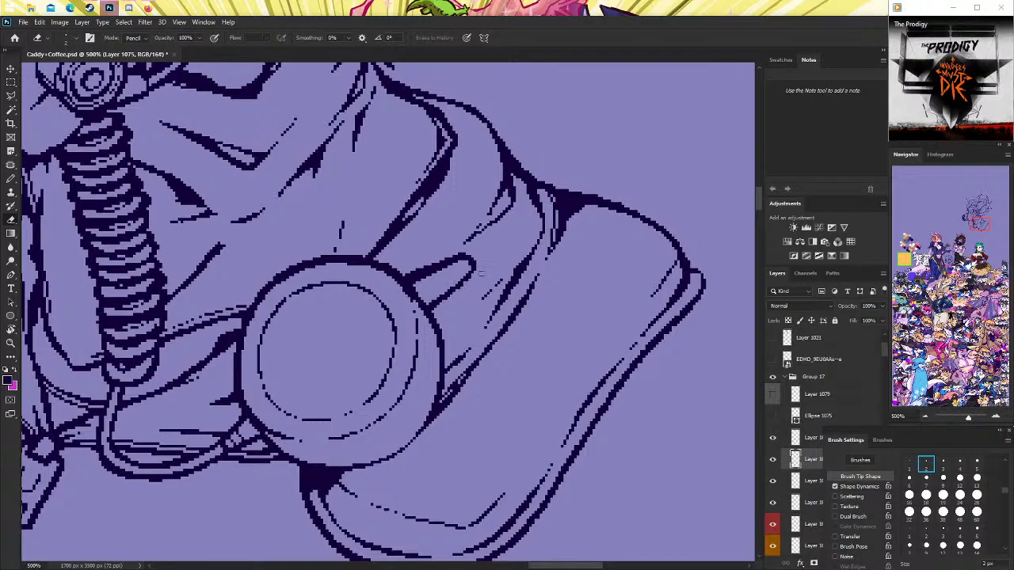
scroll(465, 303, up, 2)
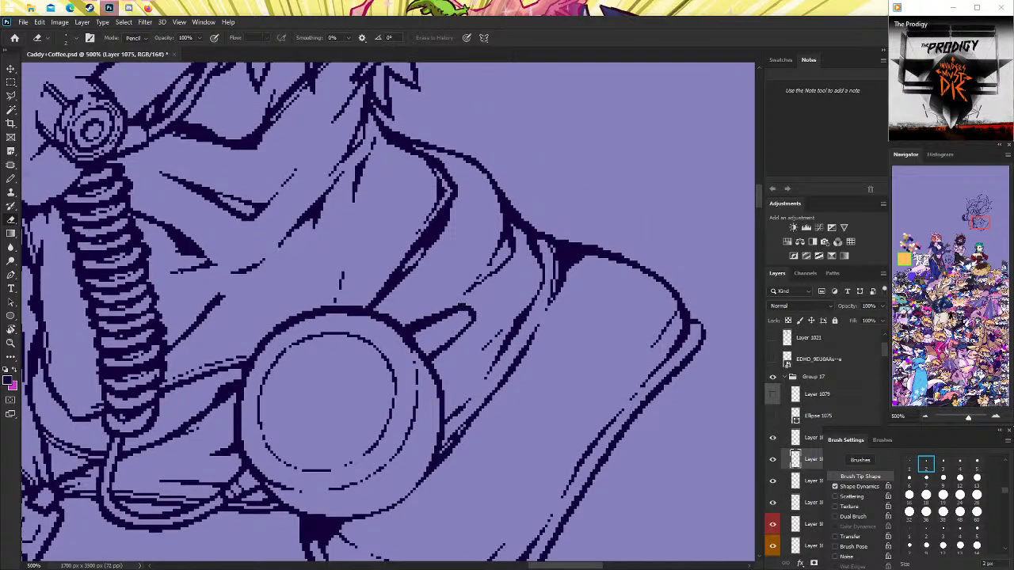
Set a 5 px Pencil tip and make Layer 1078 the working layer.
key(b)
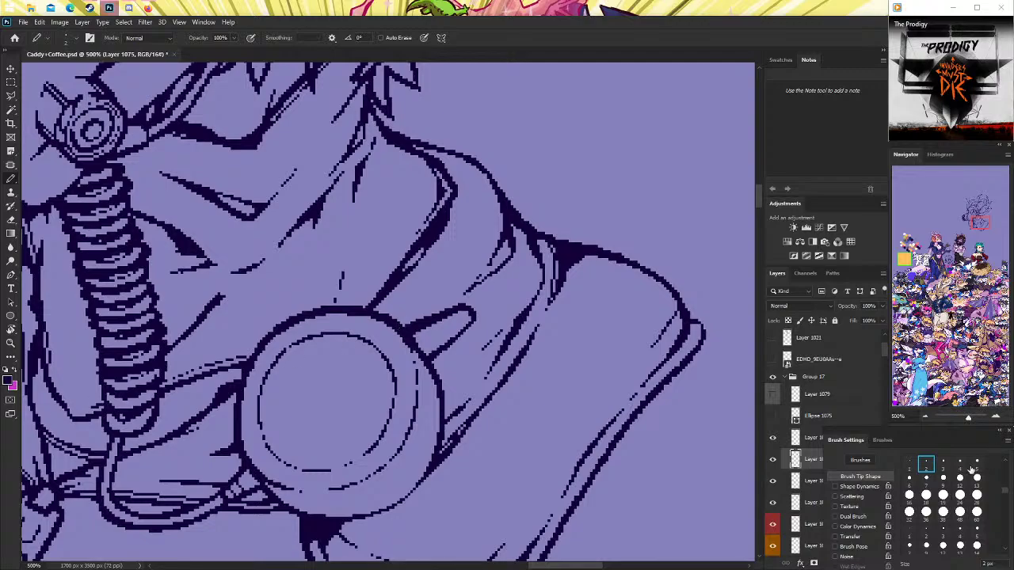
click(974, 466)
click(784, 481)
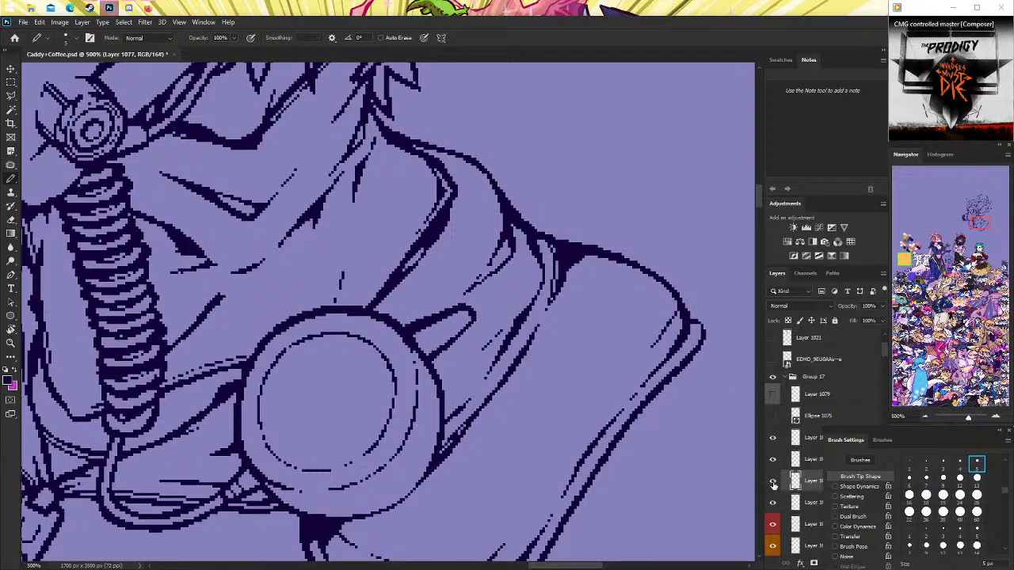
click(773, 481)
click(773, 480)
click(774, 502)
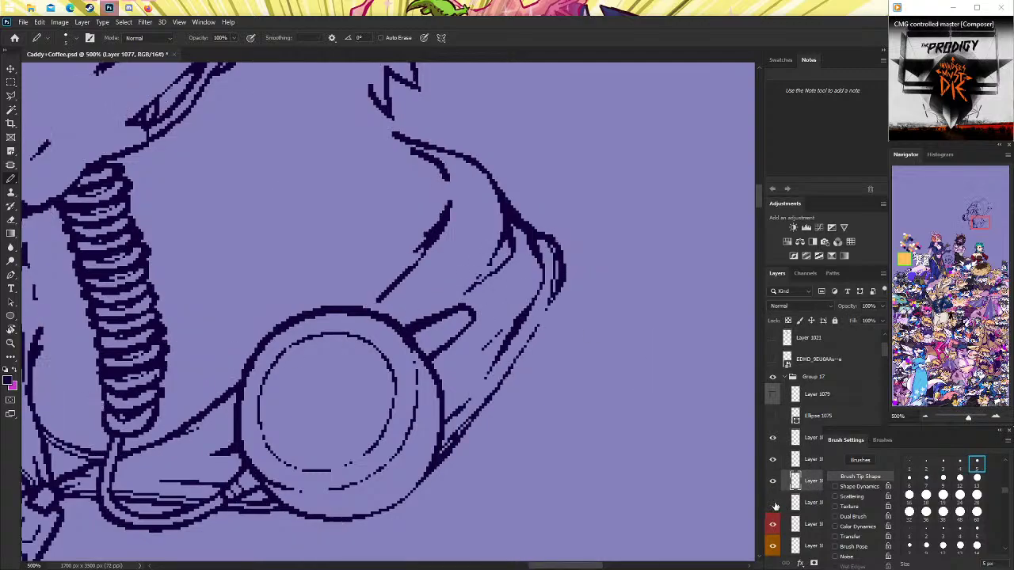
click(773, 502)
click(800, 502)
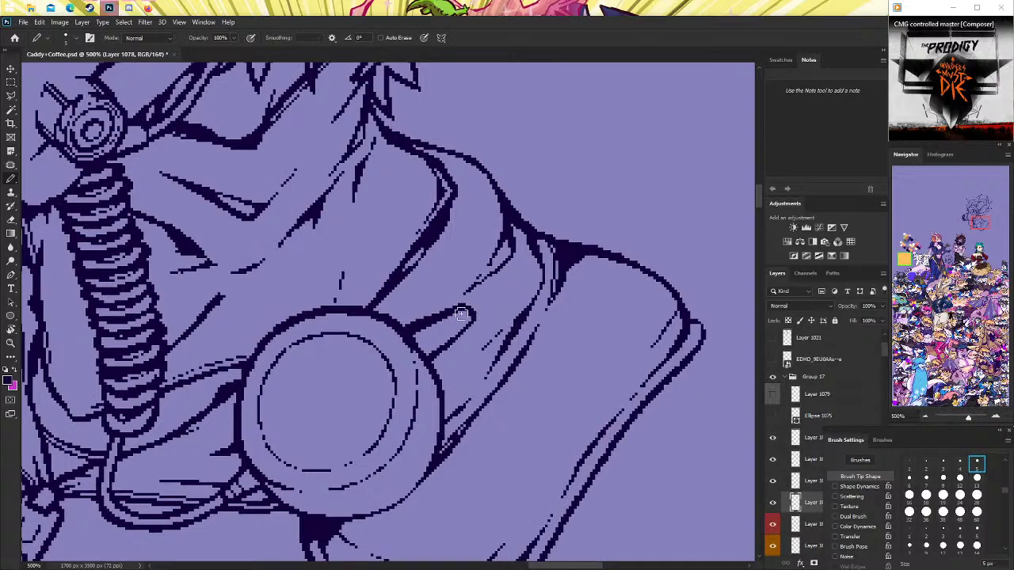
Draw a short stroke from the pendant up to the collar fold, undoing longer attempts.
mouse_move(461, 314)
mouse_down()
mouse_move(528, 256)
mouse_move(530, 200)
mouse_move(497, 182)
mouse_up()
key(ctrl+z)
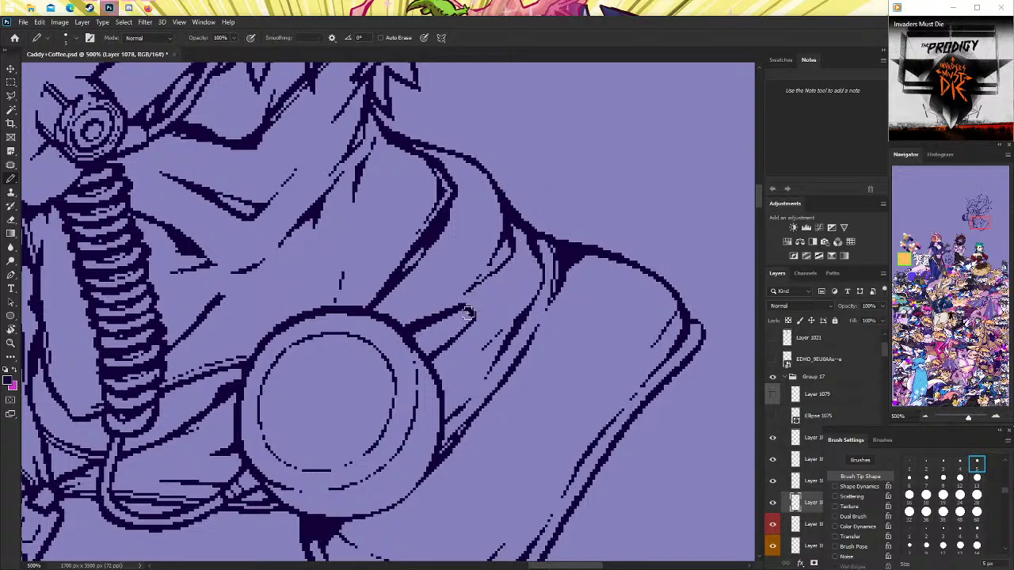
mouse_move(467, 313)
mouse_down()
mouse_move(507, 254)
mouse_move(511, 199)
mouse_up()
key(ctrl+z)
mouse_move(467, 314)
mouse_down()
mouse_move(492, 289)
mouse_move(528, 197)
mouse_move(539, 190)
mouse_move(544, 205)
mouse_up()
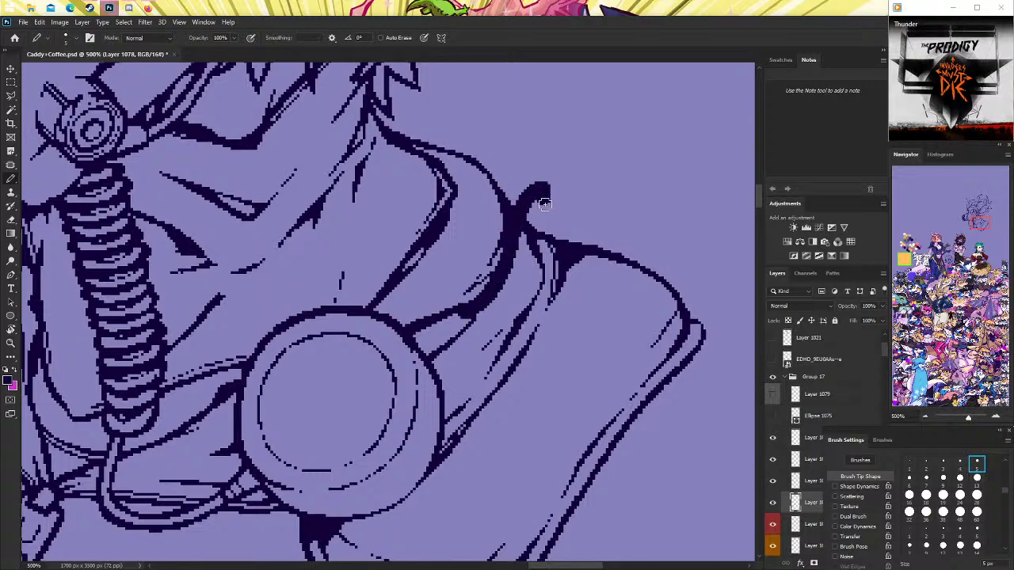
scroll(539, 218, down, 3)
scroll(317, 301, down, 3)
Erase excess pixels to thin the thick diagonal collar line.
key(z)
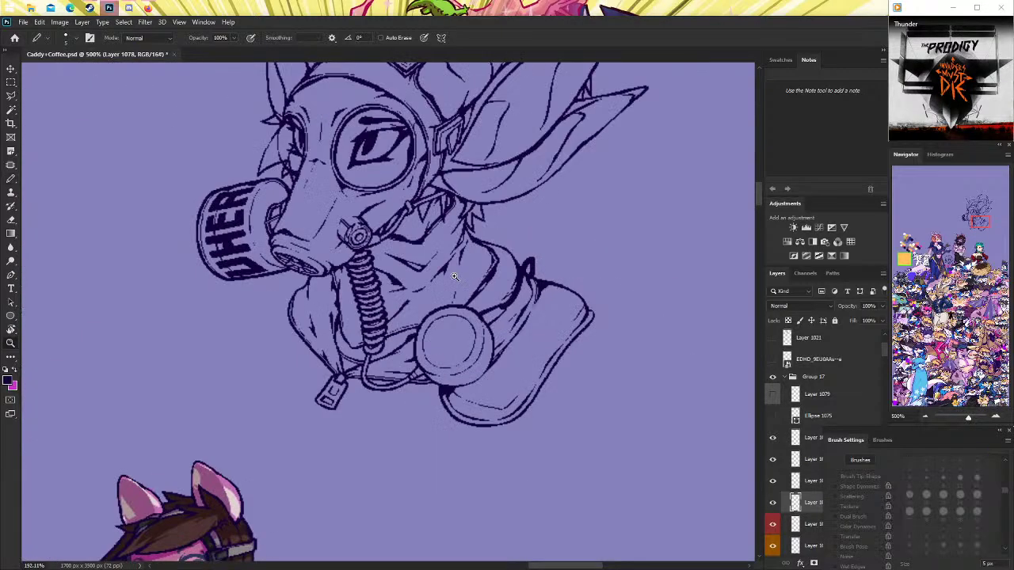
scroll(454, 277, down, 2)
scroll(507, 270, up, 5)
scroll(344, 264, up, 2)
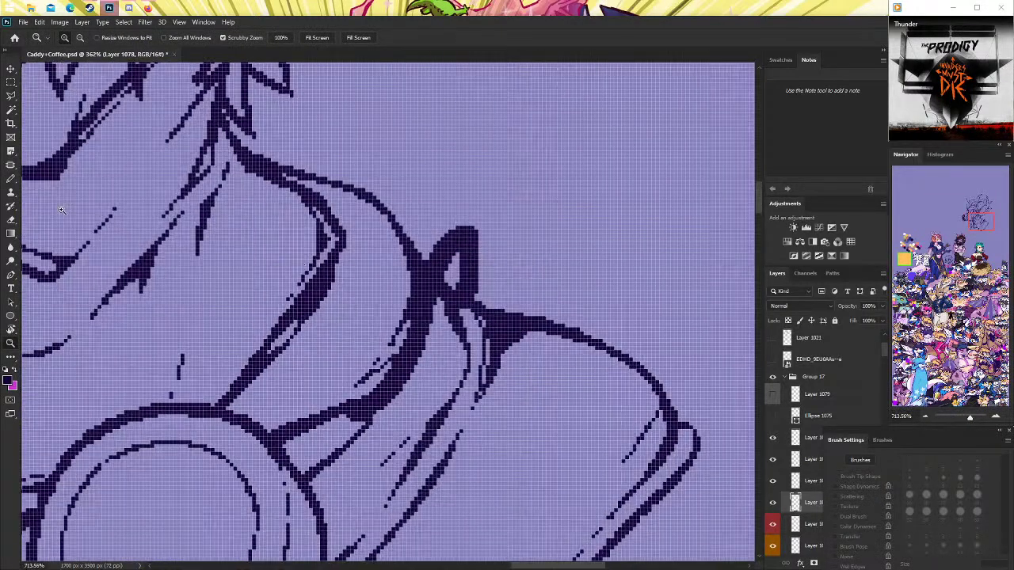
scroll(62, 210, down, 1)
key(e)
mouse_move(354, 405)
mouse_down()
mouse_move(413, 325)
mouse_move(465, 218)
mouse_move(466, 276)
mouse_up()
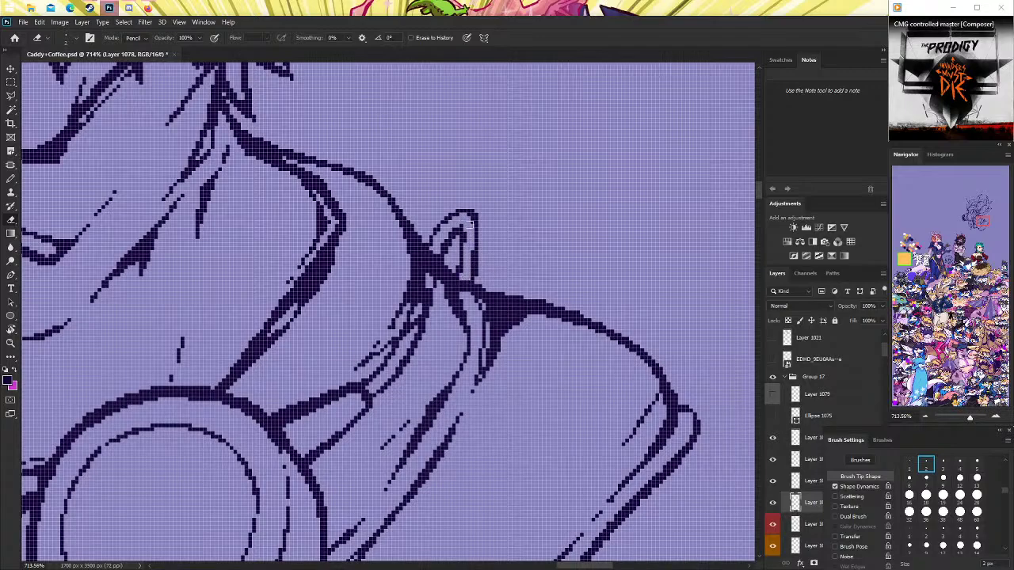
key(ctrl+z)
drag(466, 219, 464, 285)
Toggle Layers 1077 and 1078 to compare the collar line art, back on the Pencil.
click(773, 480)
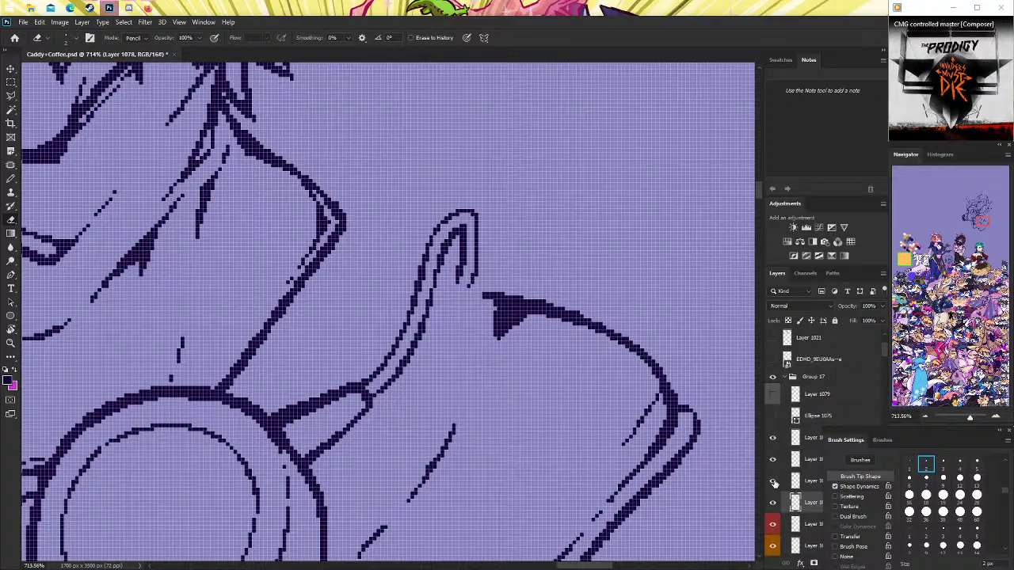
click(816, 480)
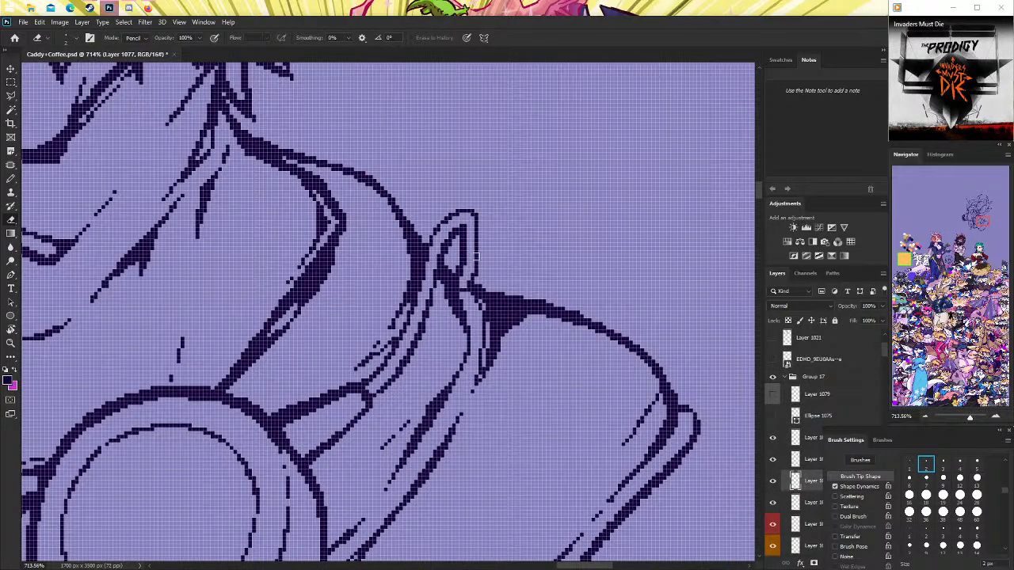
click(774, 503)
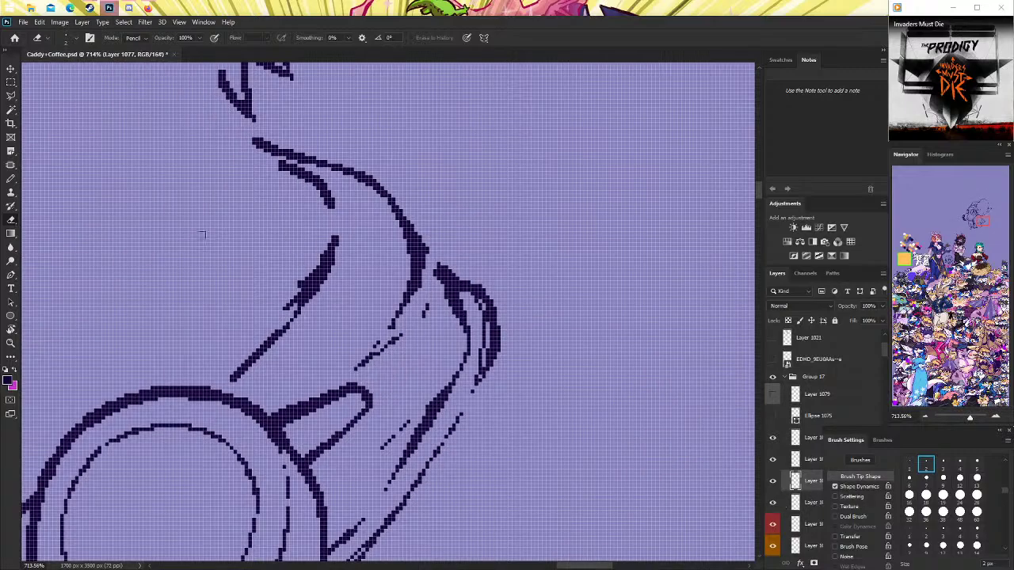
click(819, 502)
key(b)
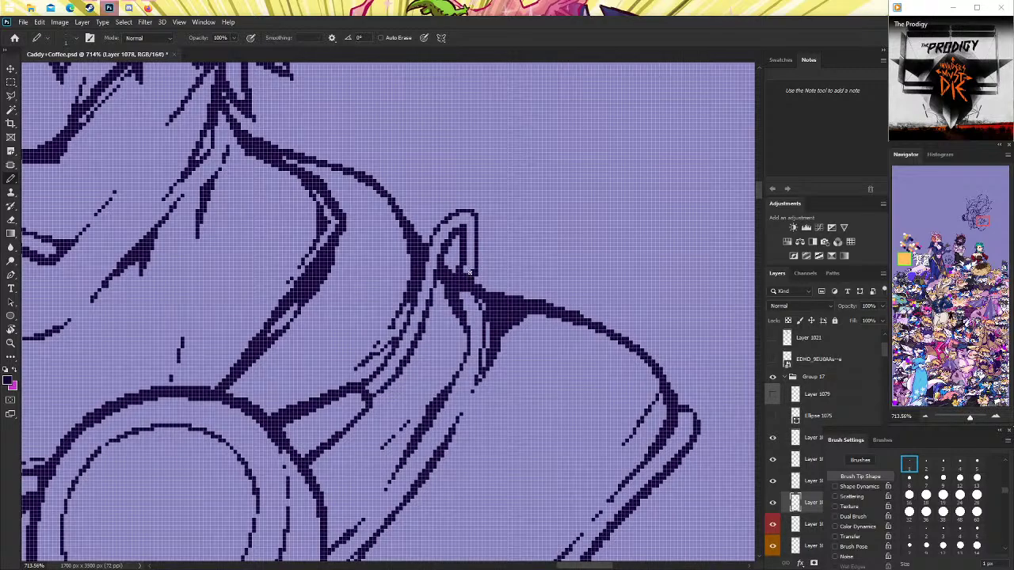
scroll(491, 296, up, 2)
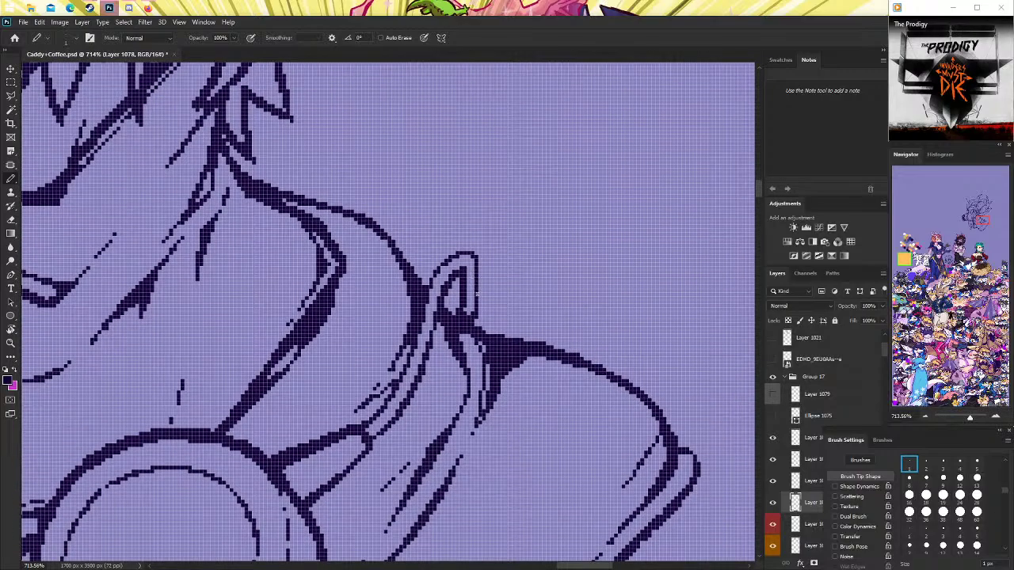
click(10, 342)
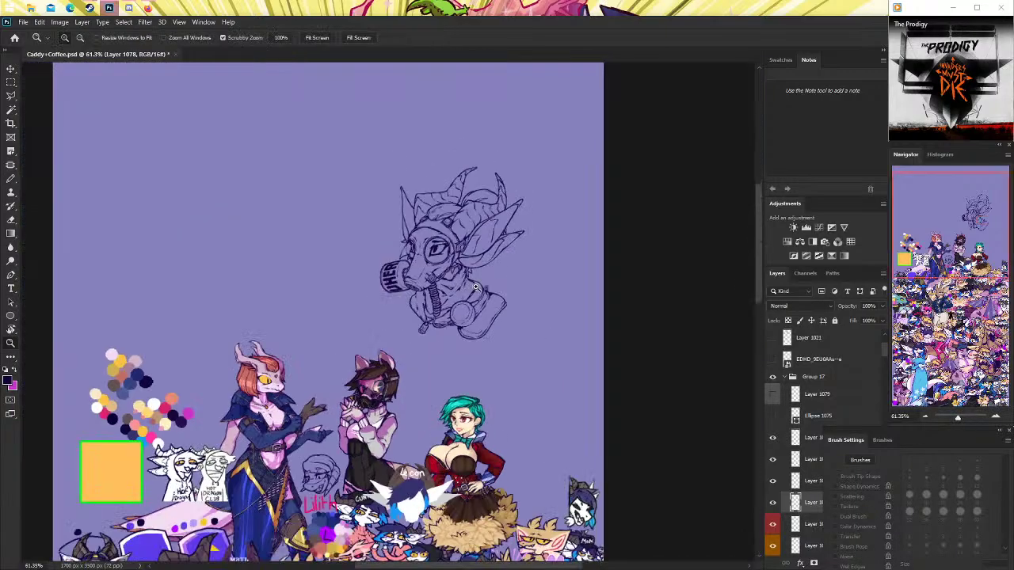
With a 1 px Pencil, add pixels along the collar loop's right edge.
drag(444, 299, 571, 297)
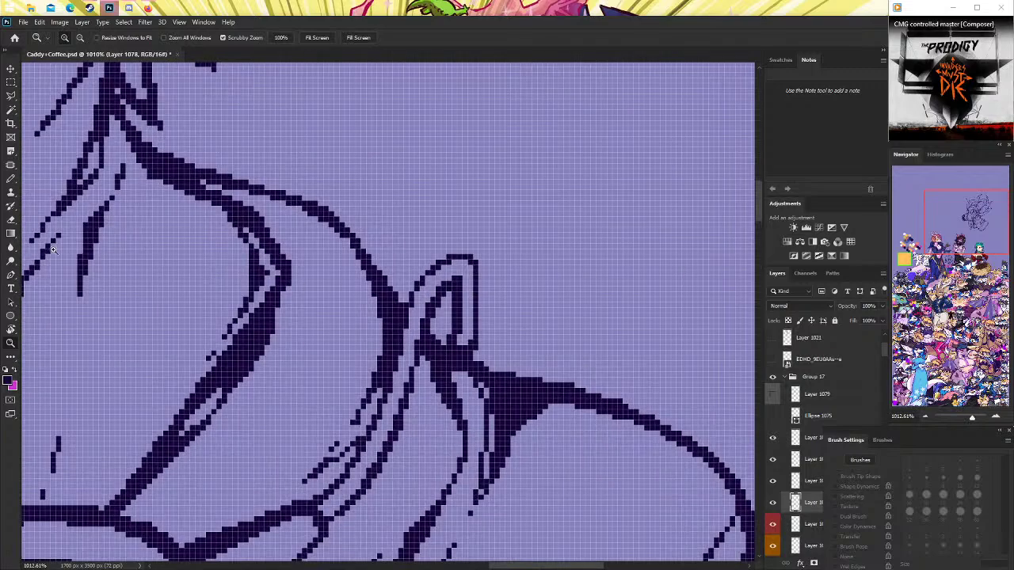
key(b)
click(910, 465)
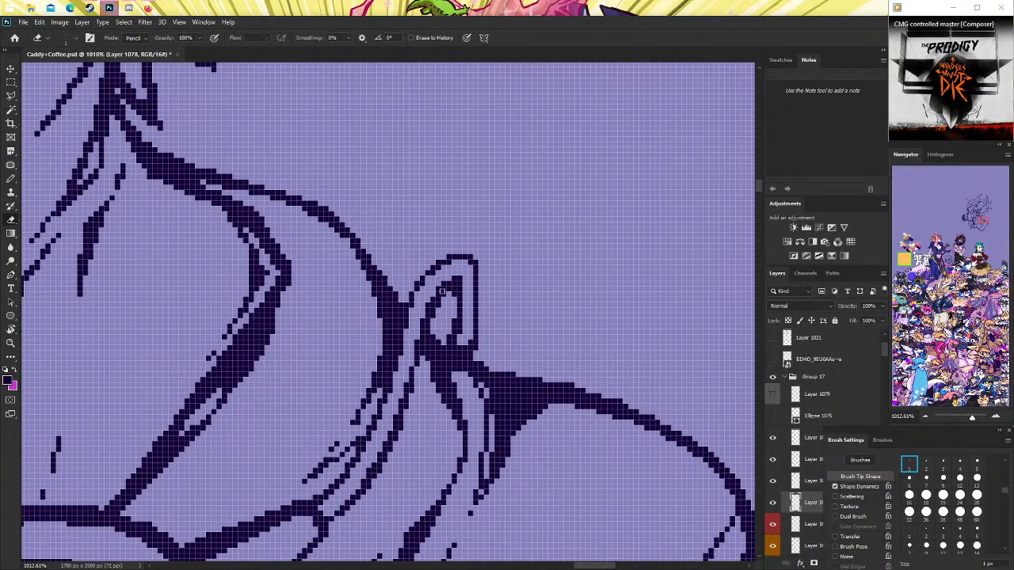
key(b)
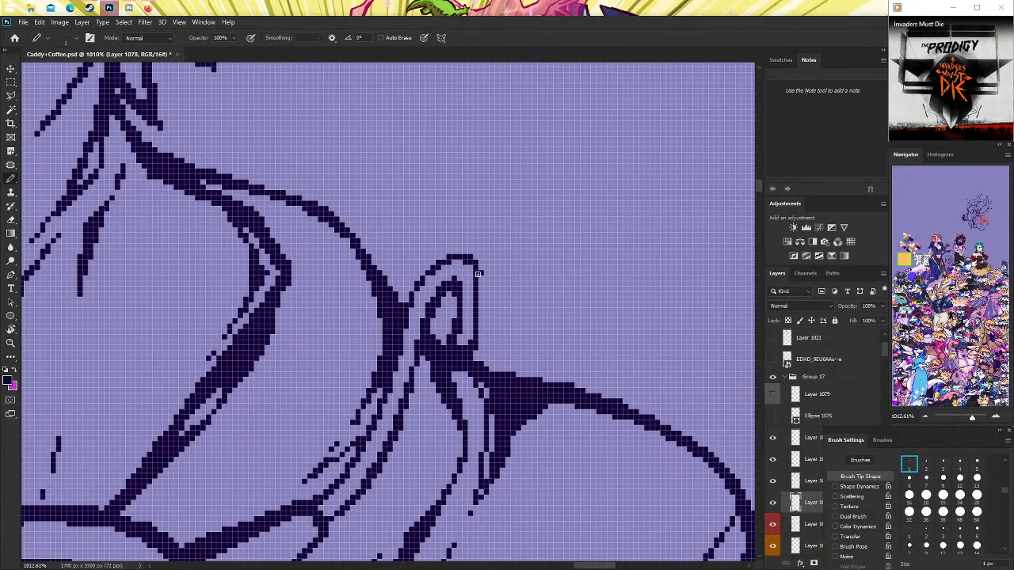
drag(479, 276, 480, 313)
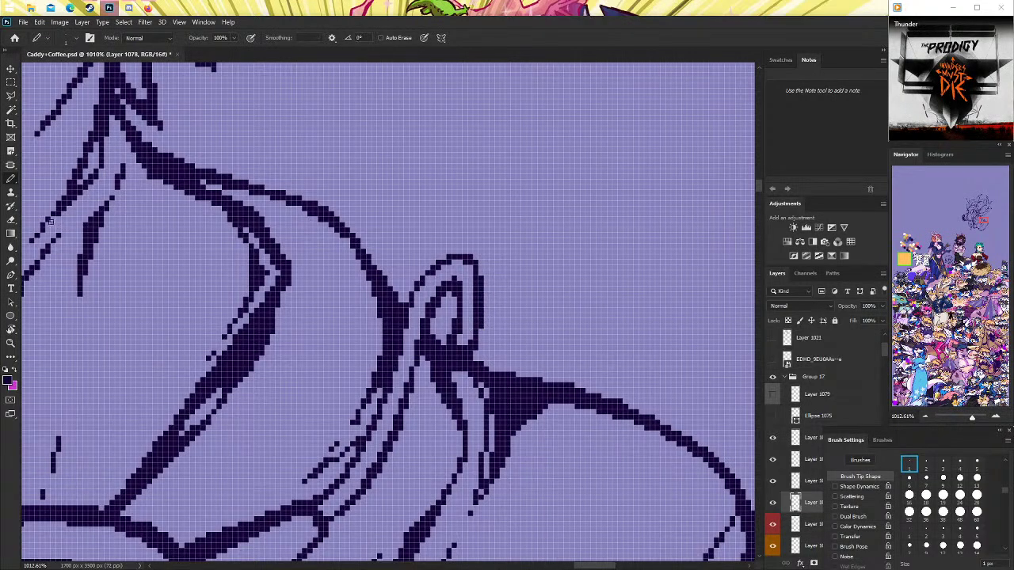
Erase the new right-edge pixels and trim the top row off the loop's upper edge.
click(10, 219)
drag(475, 304, 474, 287)
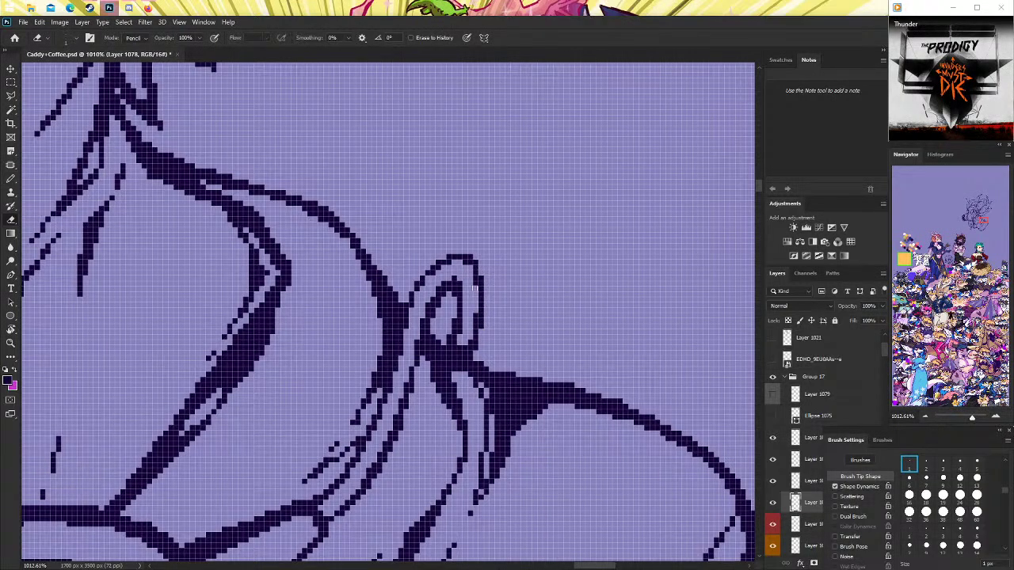
click(10, 179)
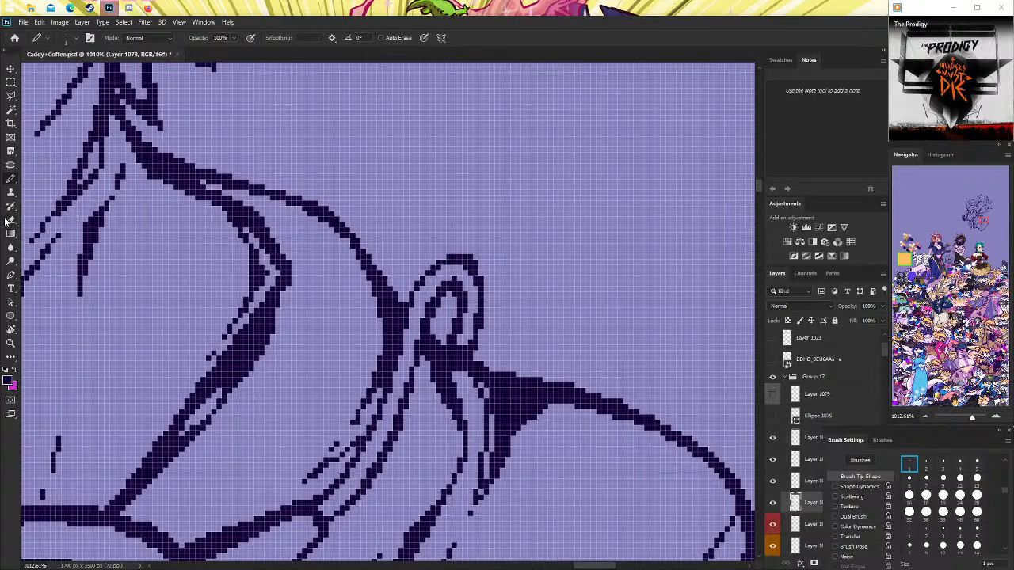
click(10, 219)
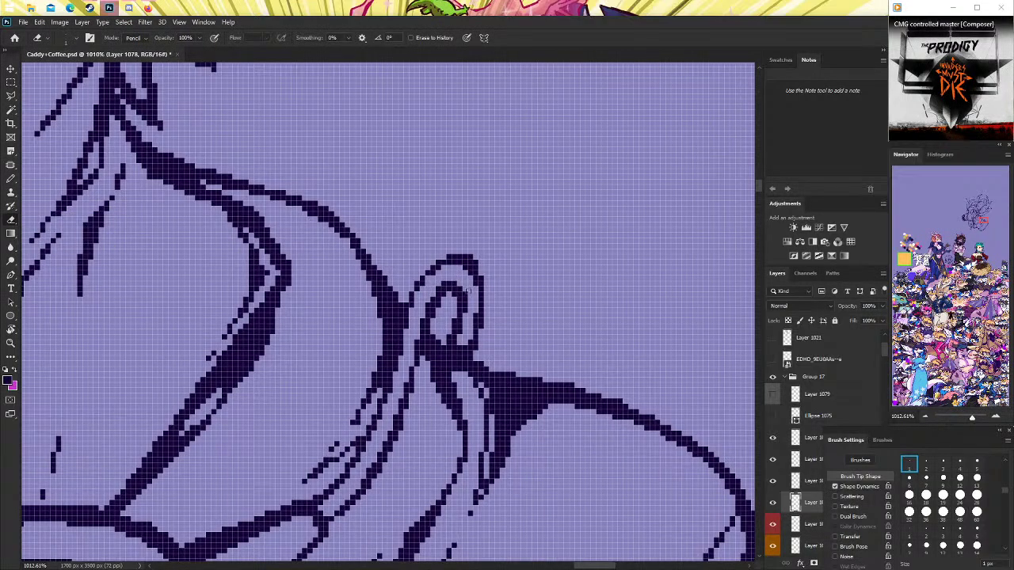
mouse_move(441, 255)
mouse_down()
mouse_move(474, 255)
mouse_move(480, 277)
mouse_up()
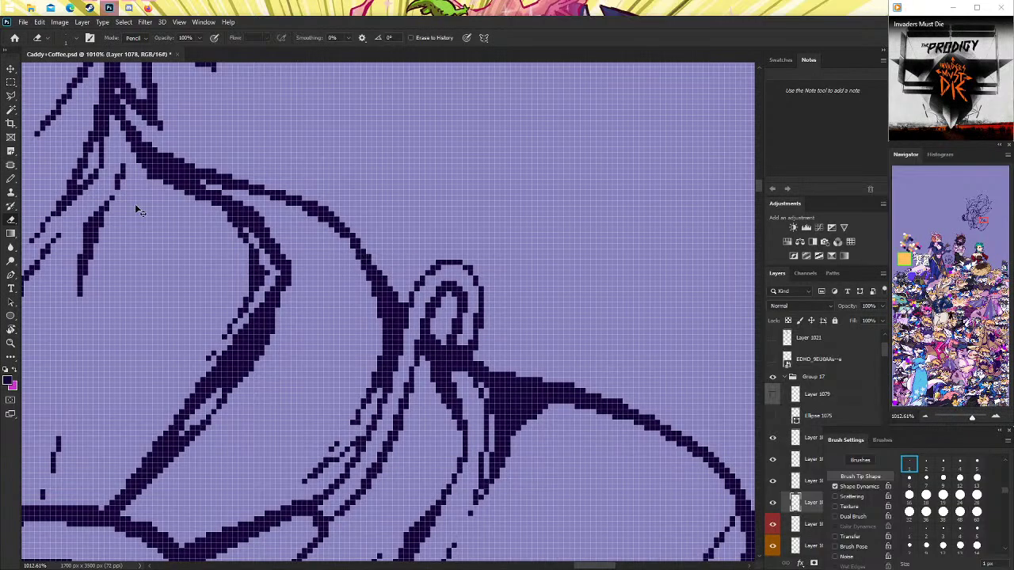
Fill in the collar loop's upper-left edge with pixels.
click(10, 179)
key(b)
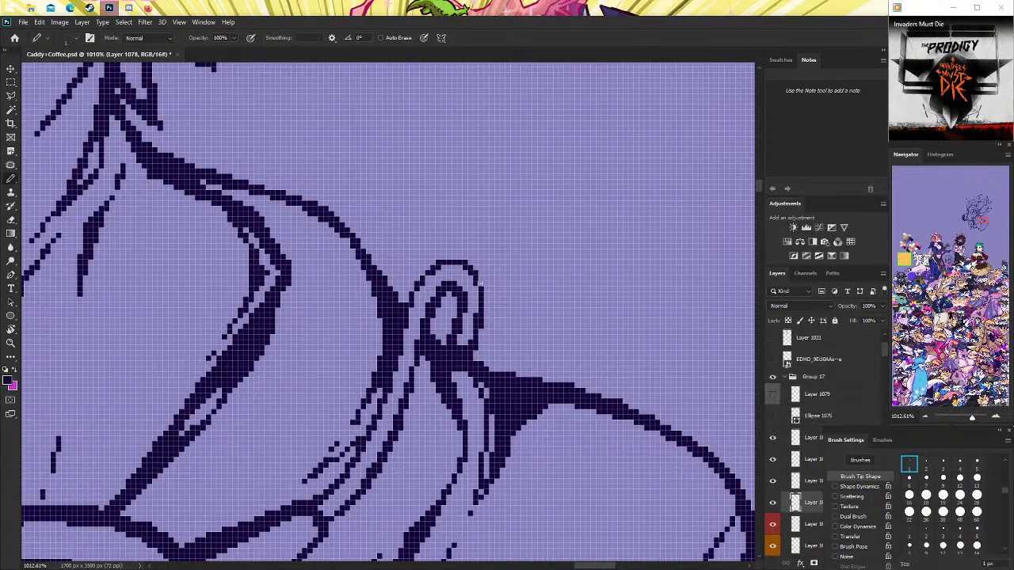
scroll(461, 288, down, 1)
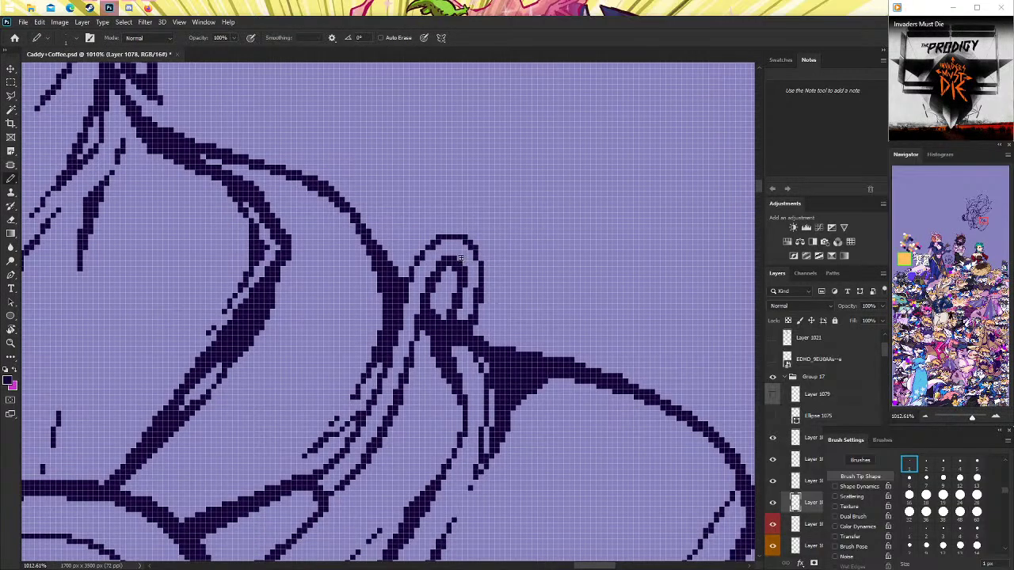
scroll(476, 244, up, 1)
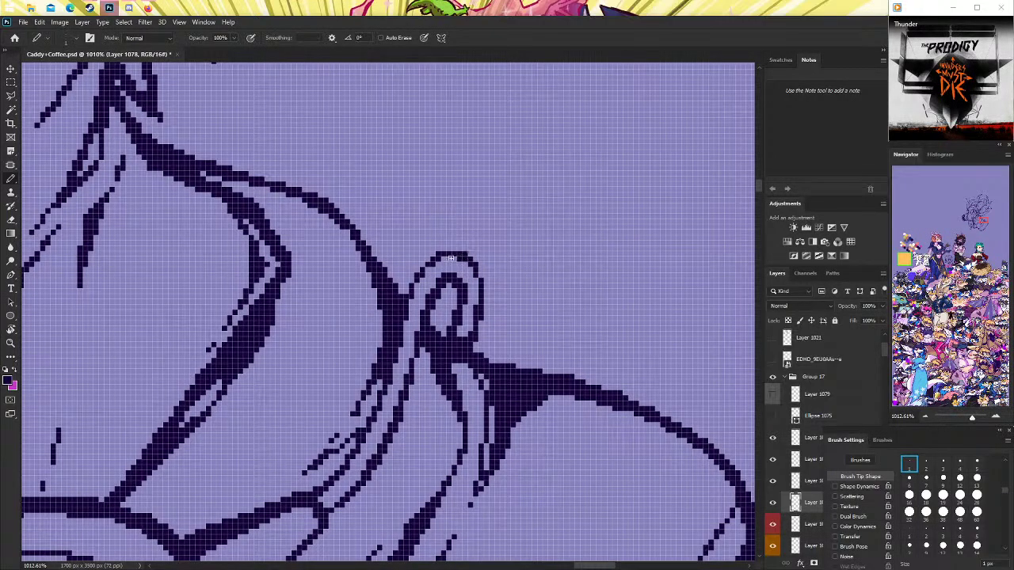
drag(419, 273, 438, 257)
Zoom out and toggle the line-art layers to compare, then select Layer 1077.
click(11, 342)
scroll(421, 341, down, 5)
scroll(420, 341, down, 3)
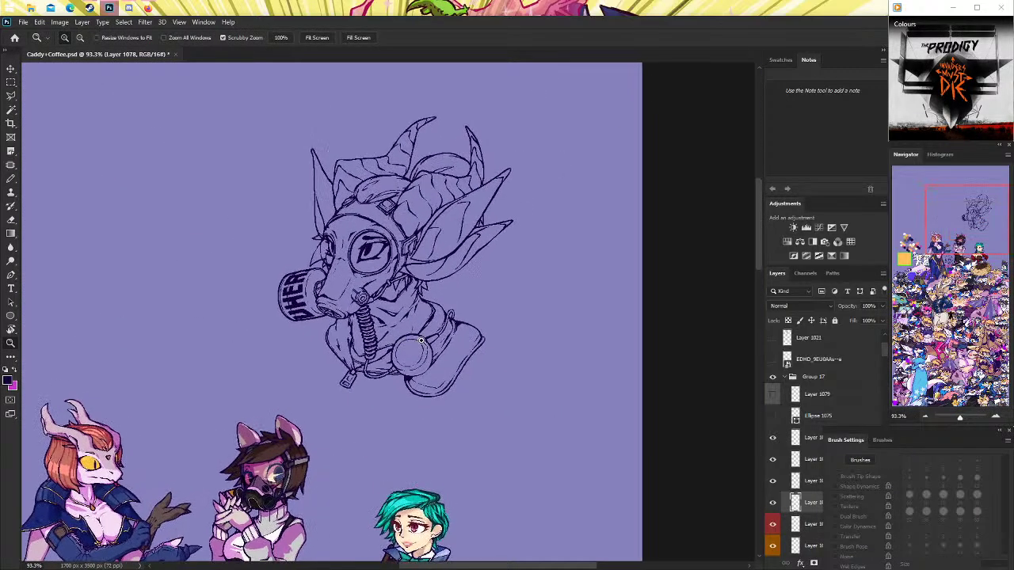
scroll(420, 341, up, 2)
scroll(421, 341, up, 4)
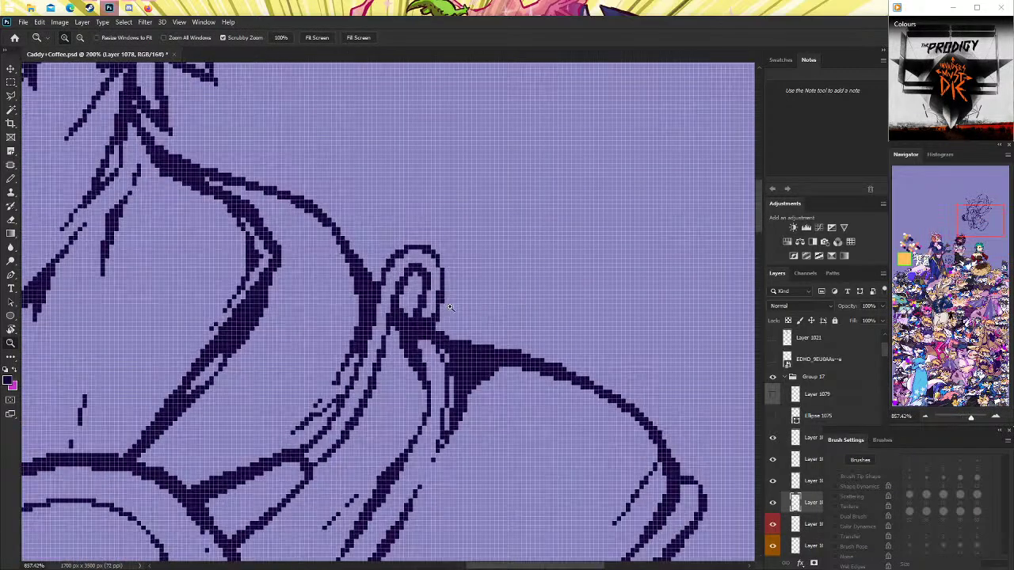
click(773, 502)
click(773, 481)
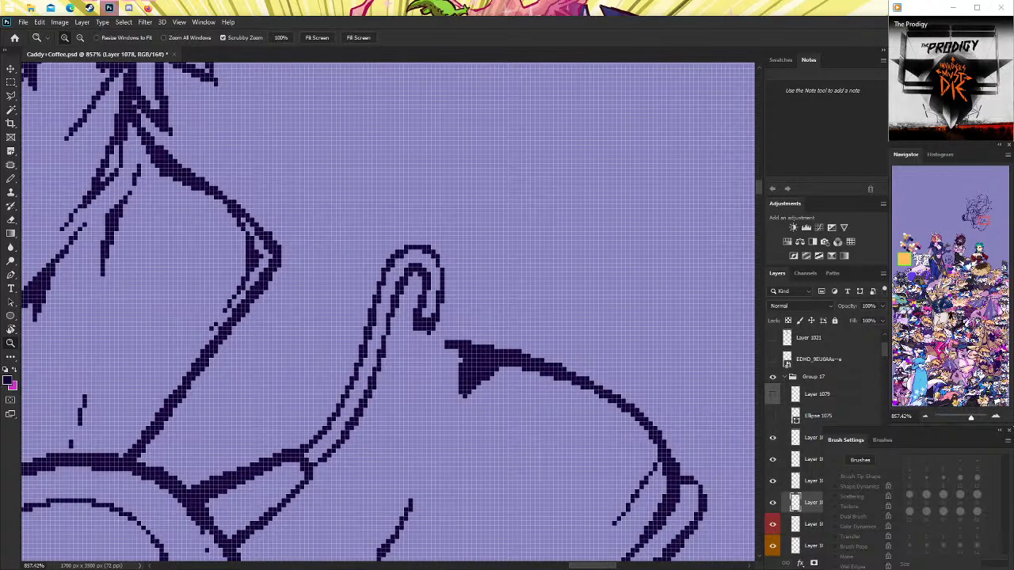
click(10, 219)
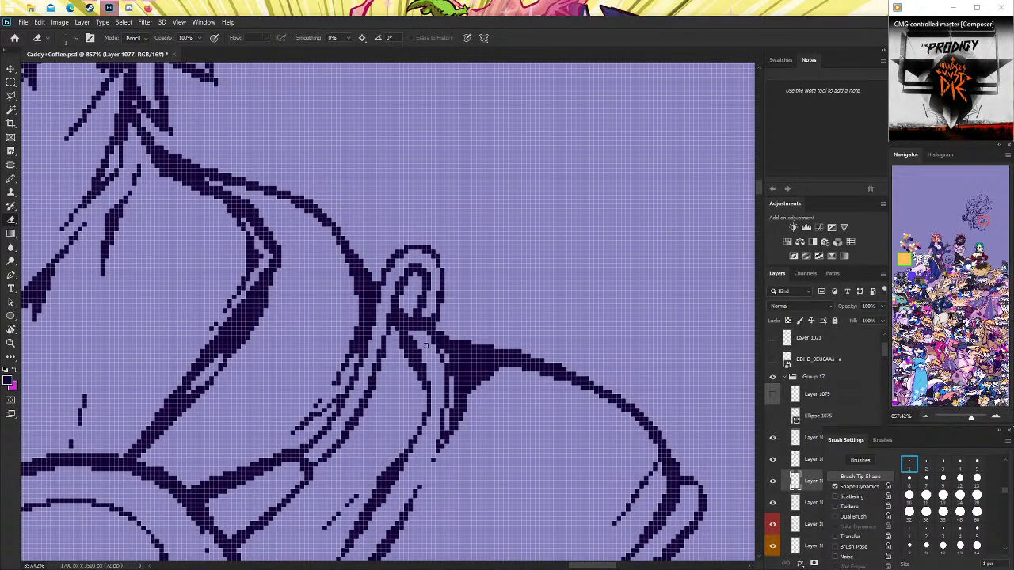
Zoom back in on the collar loop and erase stray pixels at the collar junction.
click(10, 342)
mouse_move(444, 331)
mouse_down()
mouse_move(369, 331)
mouse_move(435, 336)
mouse_move(414, 329)
mouse_up()
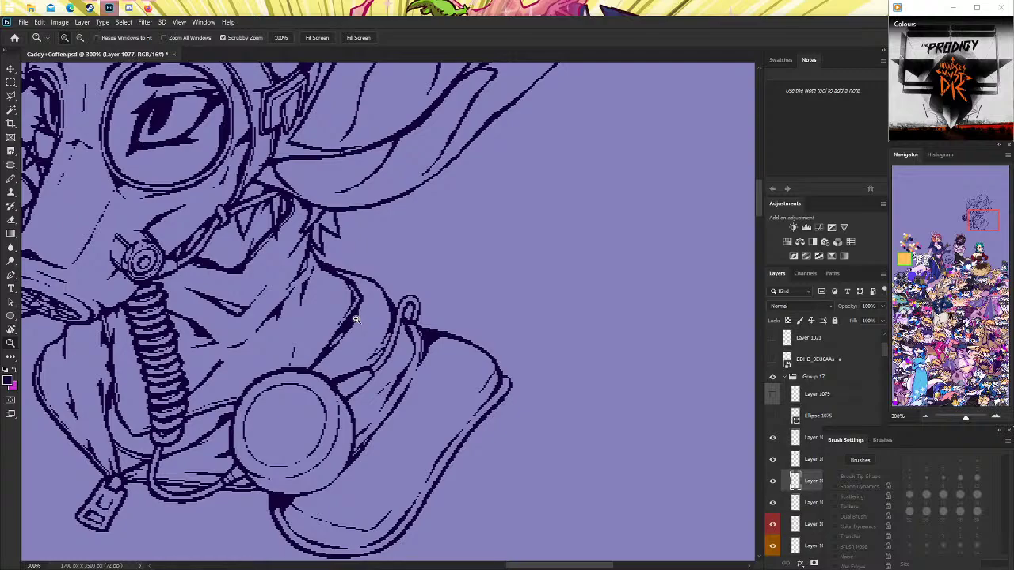
drag(389, 313, 478, 330)
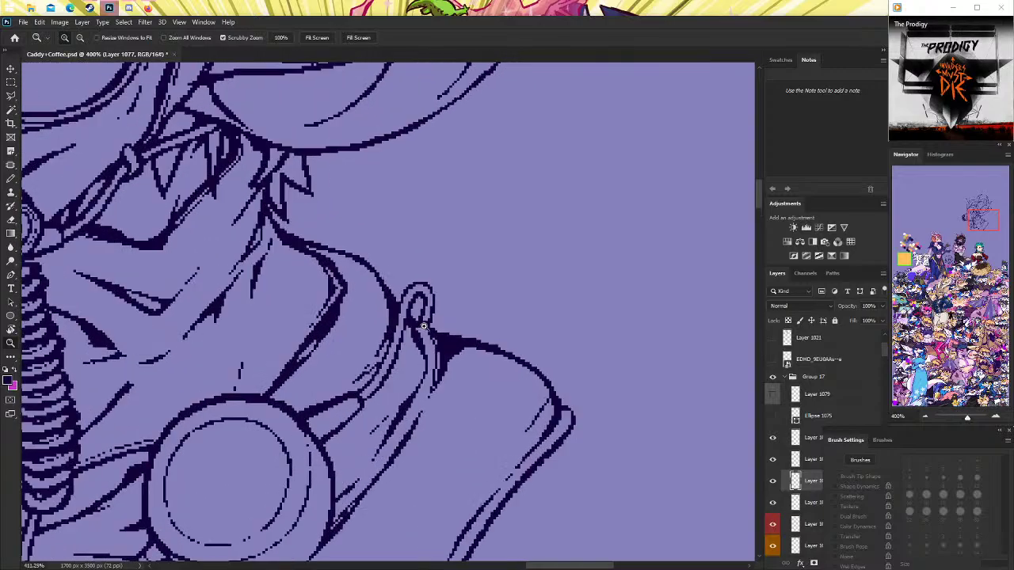
scroll(478, 331, down, 2)
key(e)
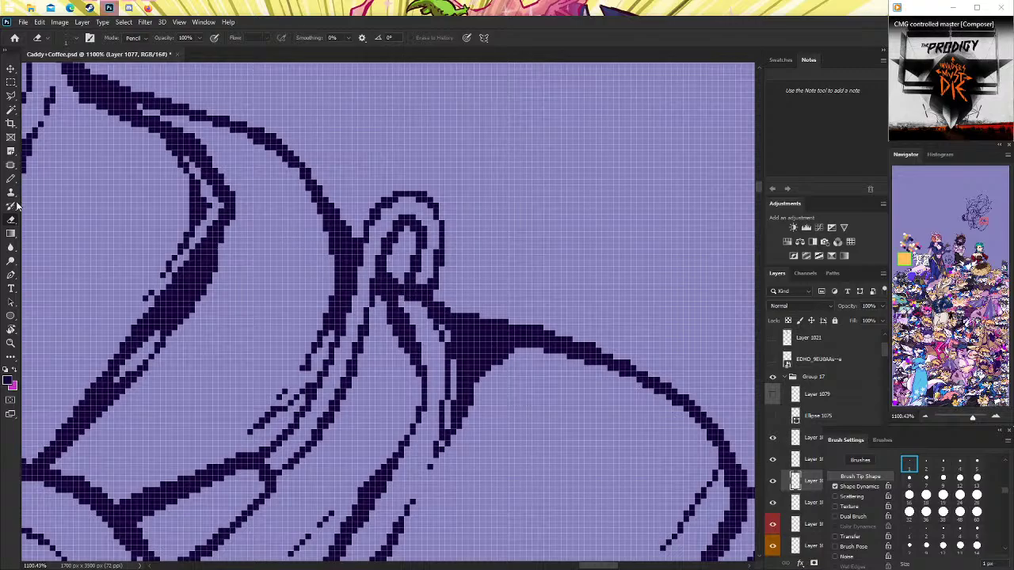
double_click(11, 343)
click(488, 309)
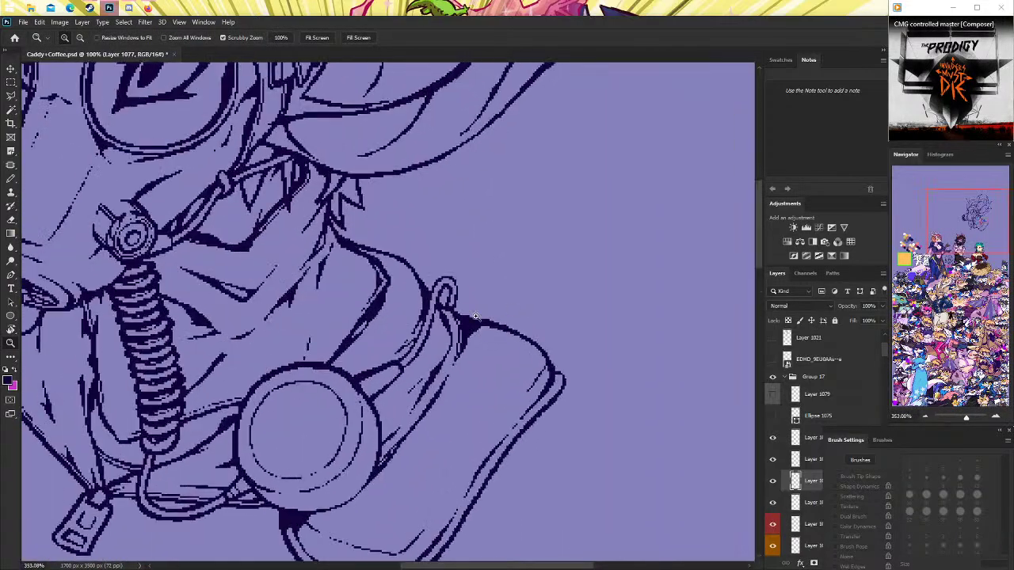
key(b)
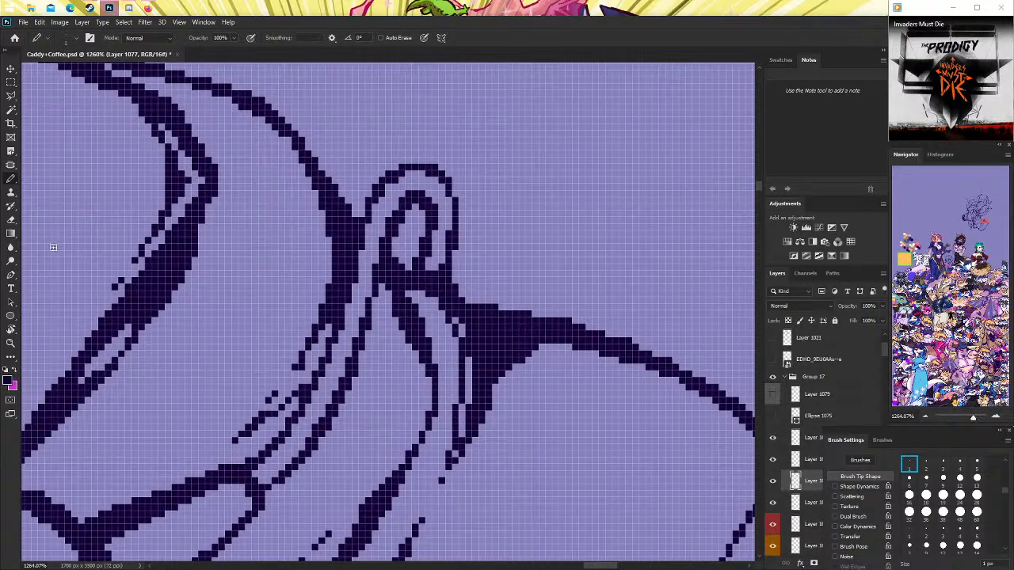
click(11, 220)
mouse_move(449, 307)
mouse_down()
mouse_move(442, 294)
mouse_move(457, 308)
mouse_up()
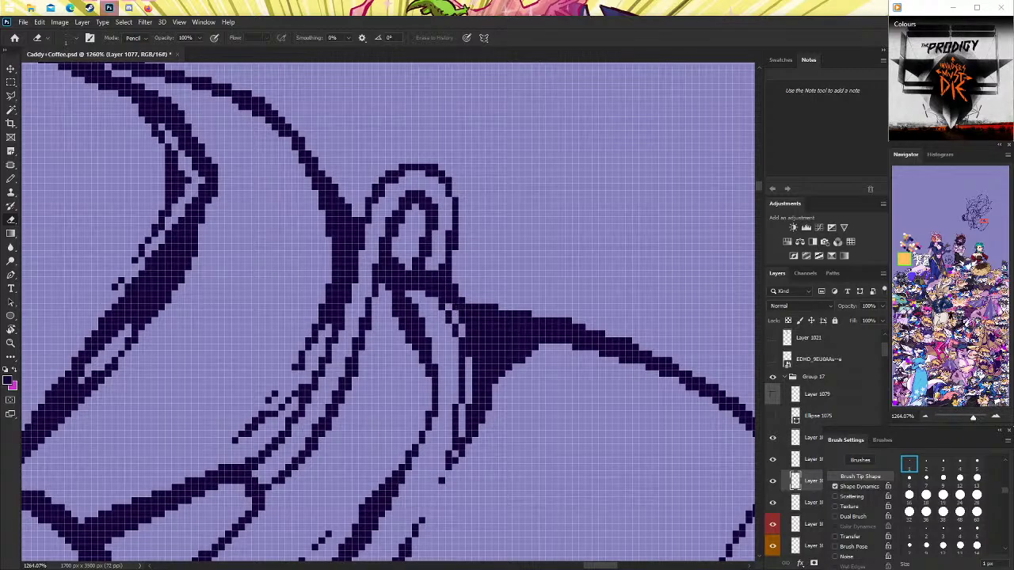
click(453, 308)
Thin the line at the collar junction, then view the whole character at 100%.
click(12, 342)
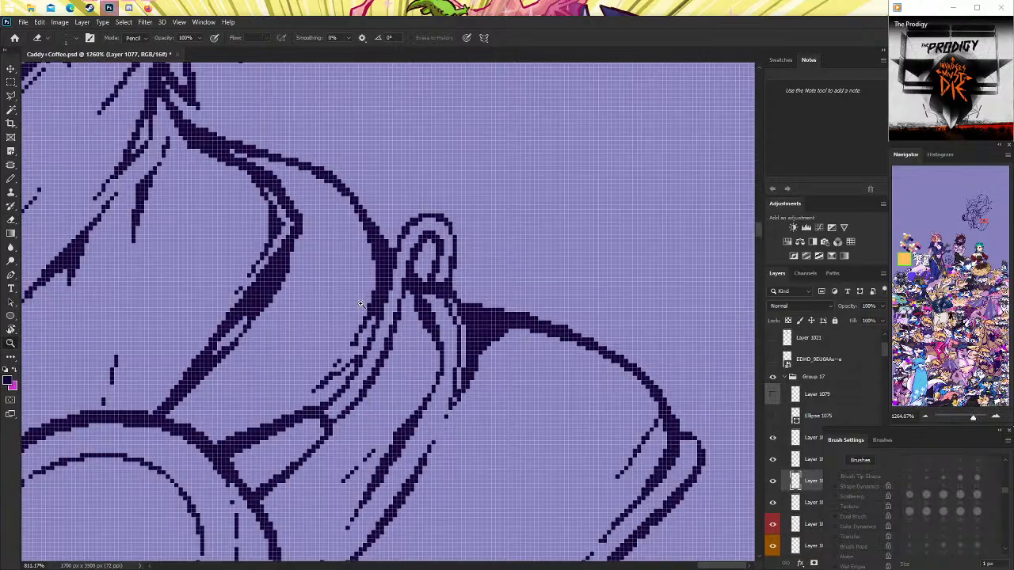
scroll(448, 327, down, 5)
scroll(448, 327, down, 5)
scroll(467, 317, up, 3)
scroll(475, 309, down, 4)
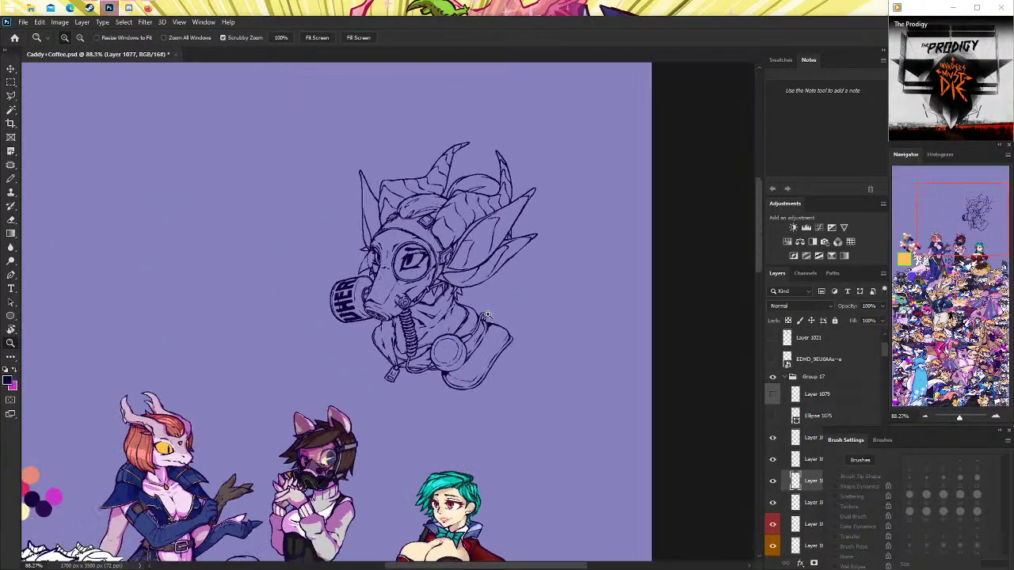
scroll(487, 301, up, 1)
scroll(487, 301, up, 1)
scroll(487, 301, up, 6)
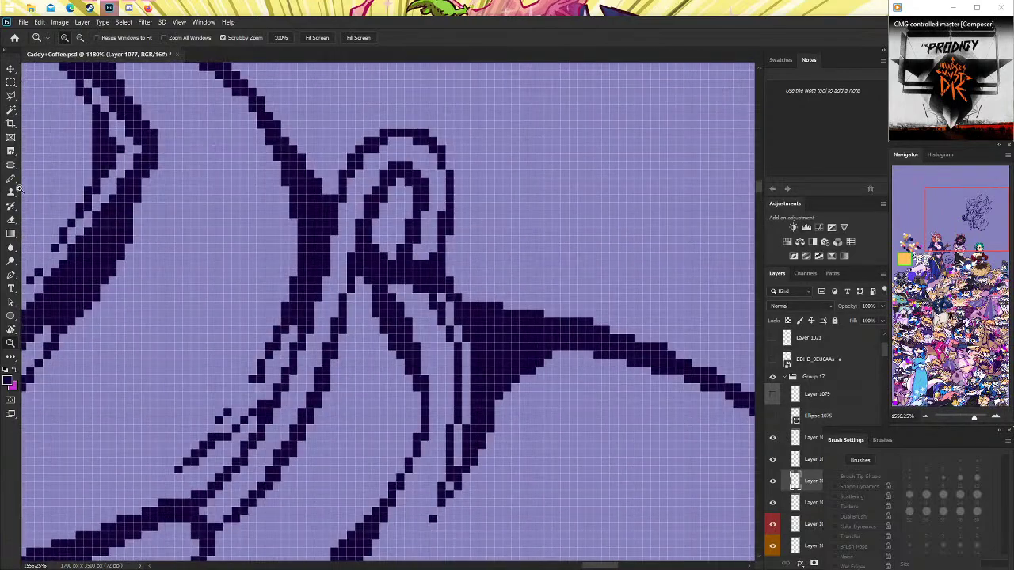
key(b)
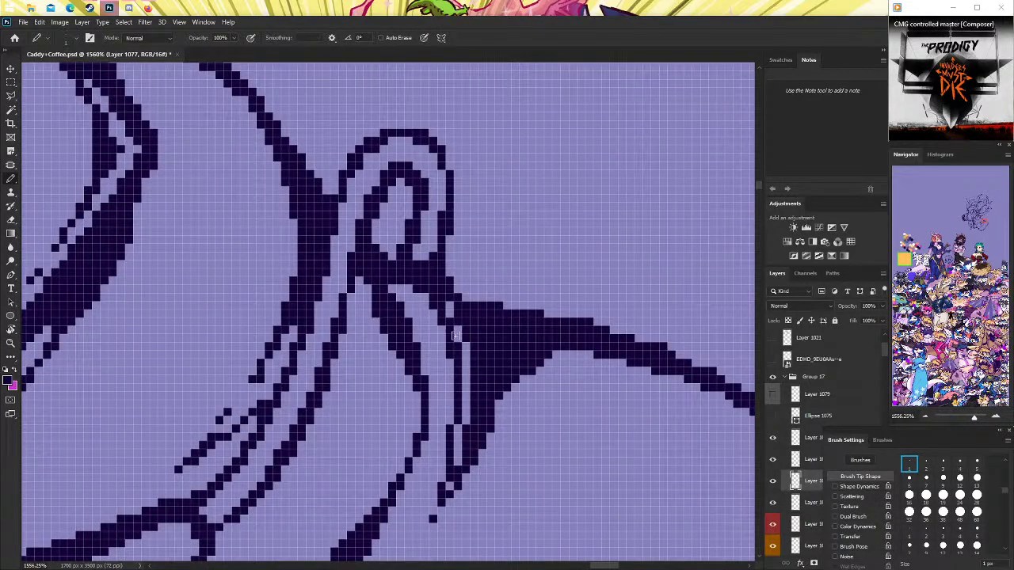
drag(471, 340, 450, 322)
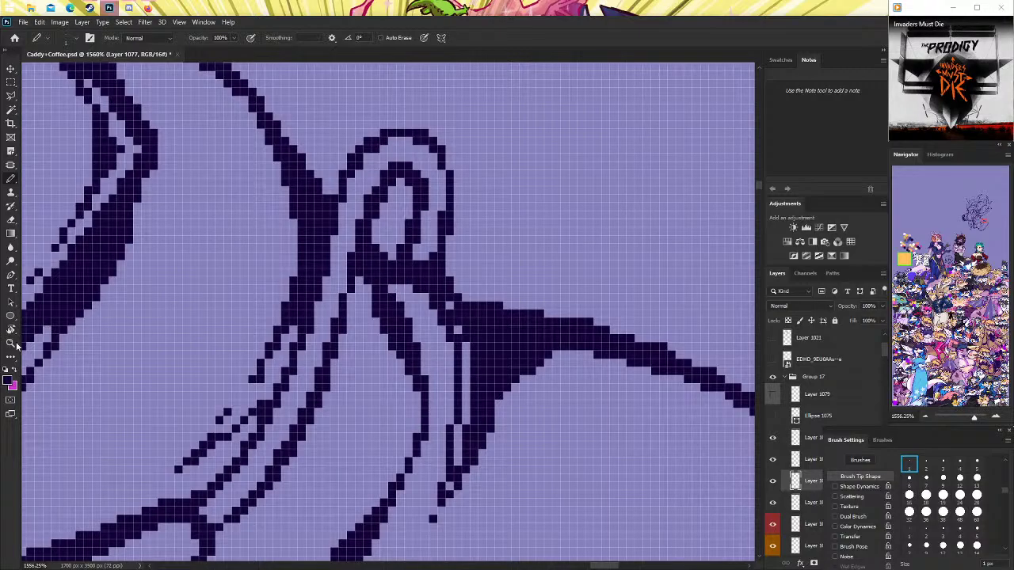
key(ctrl+1)
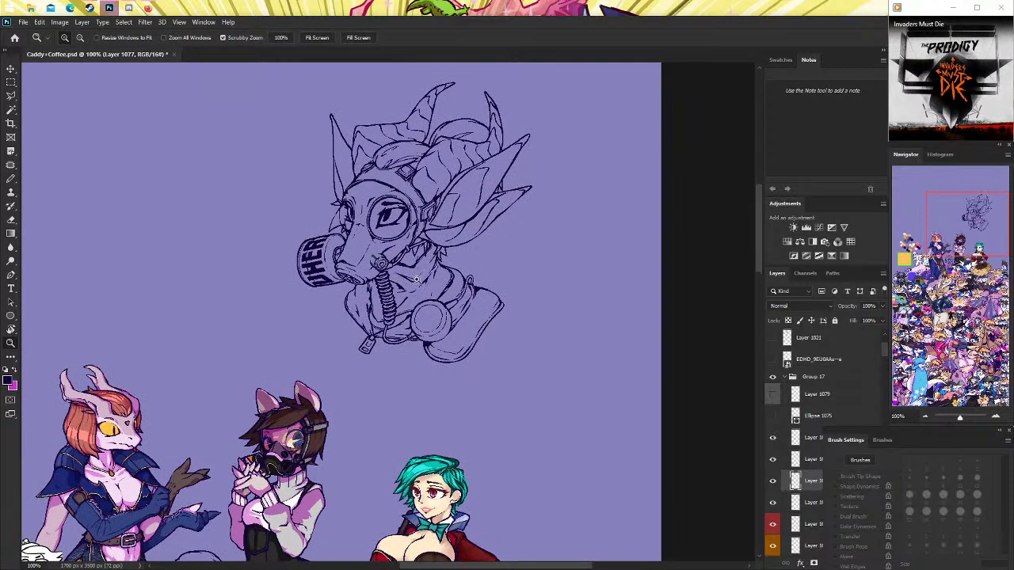
Zoom in on the collar, compare line-art layers, and select Layer 1078.
click(415, 278)
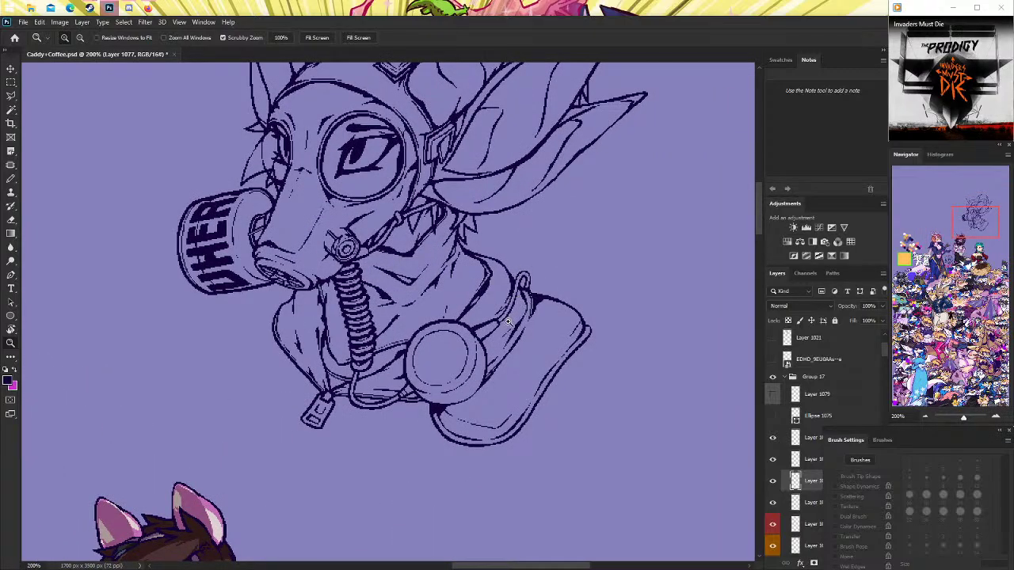
drag(511, 321, 77, 196)
key(b)
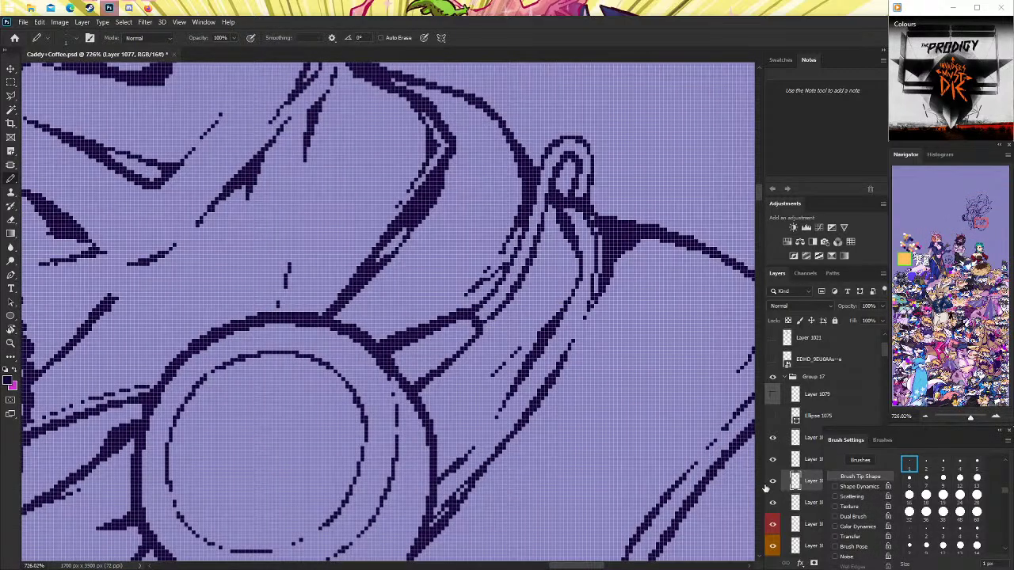
click(772, 481)
click(773, 481)
click(773, 503)
click(808, 503)
click(772, 502)
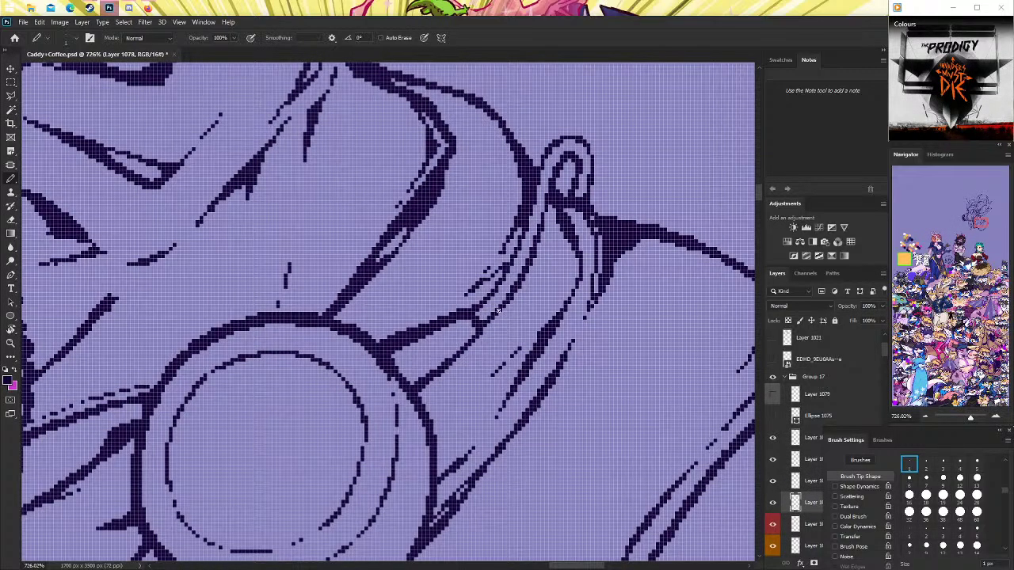
Try redrawing the shoulder loop's left edge, undo it, and zoom out to the bust.
key(e)
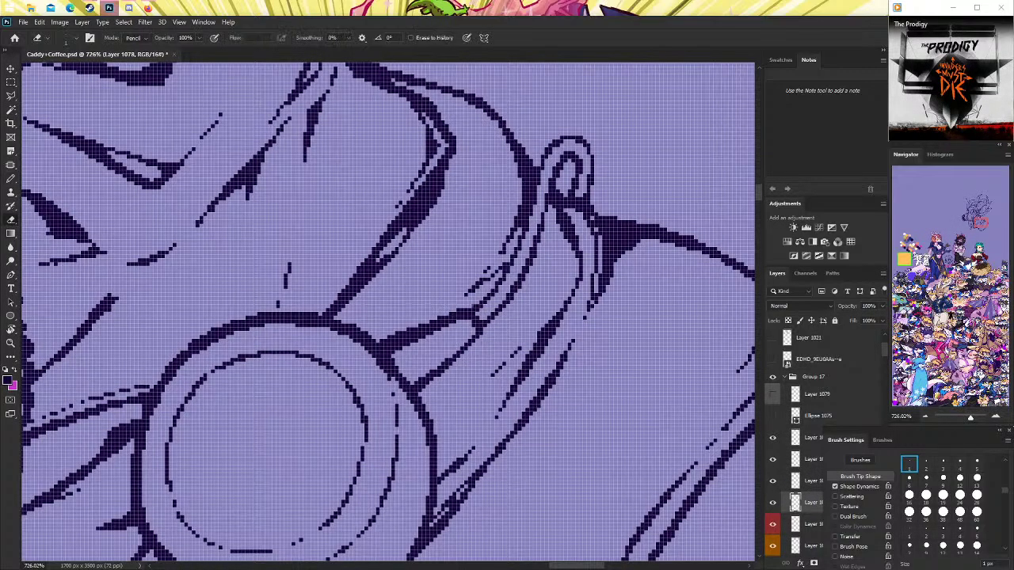
scroll(273, 222, up, 2)
key(b)
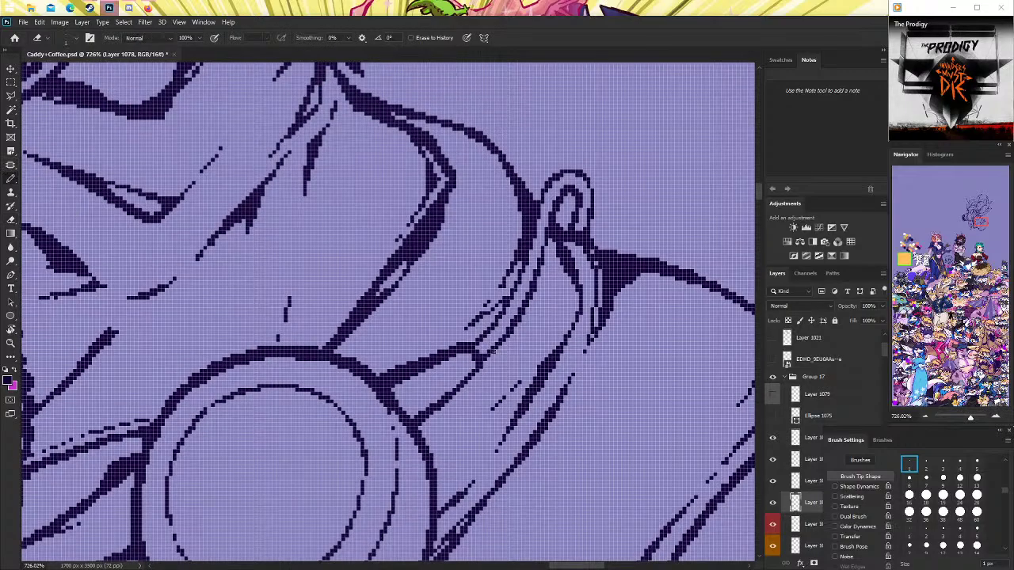
scroll(481, 358, up, 2)
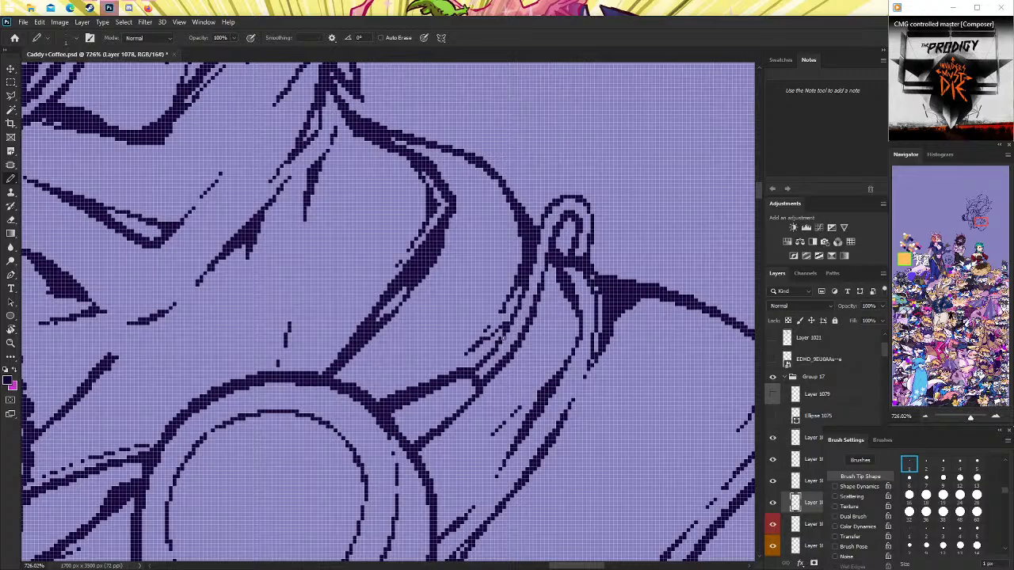
scroll(543, 248, up, 2)
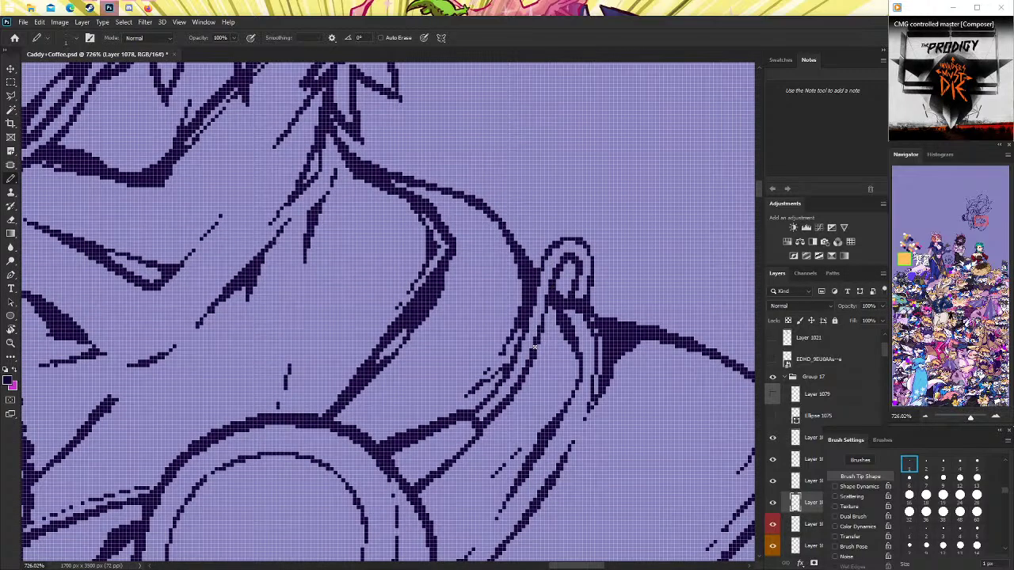
mouse_move(538, 327)
mouse_down()
mouse_move(560, 257)
mouse_move(537, 331)
mouse_up()
key(ctrl+z)
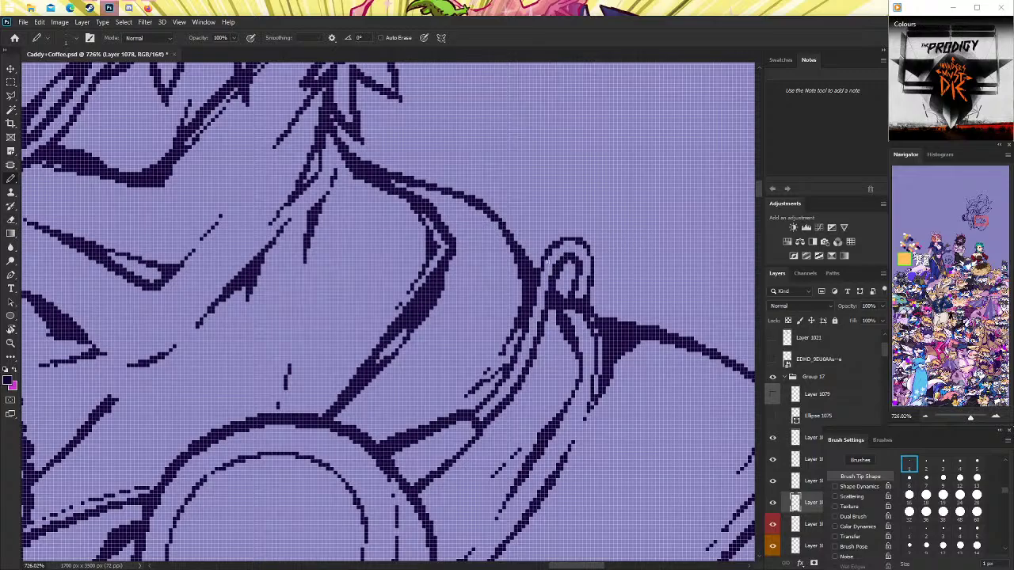
click(11, 221)
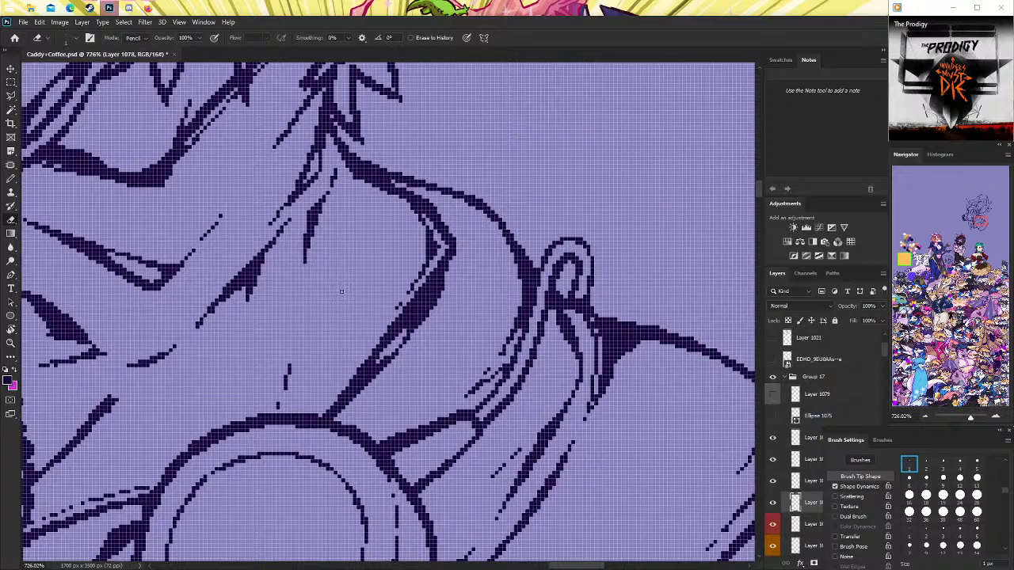
click(10, 342)
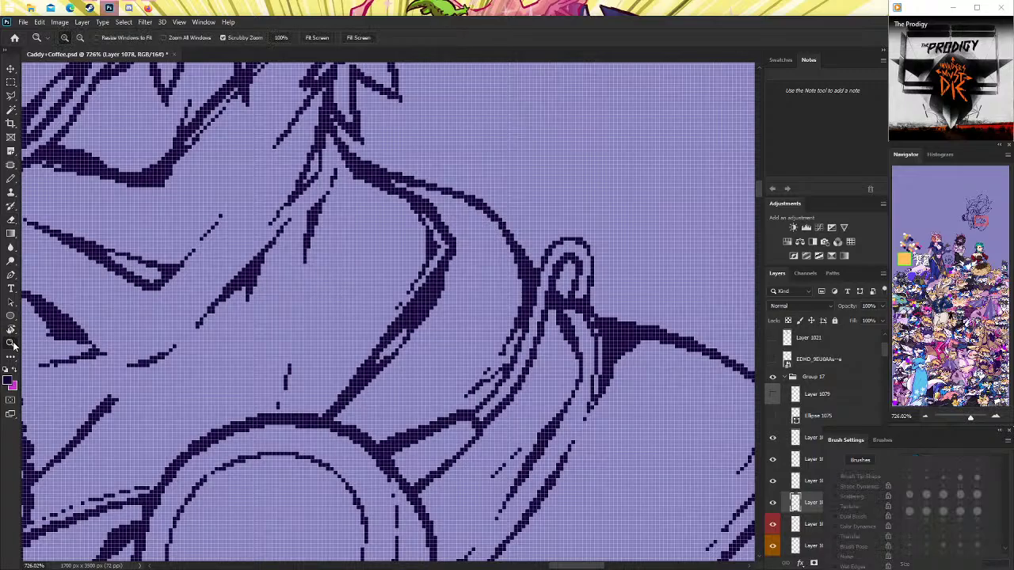
drag(513, 293, 500, 314)
click(504, 305)
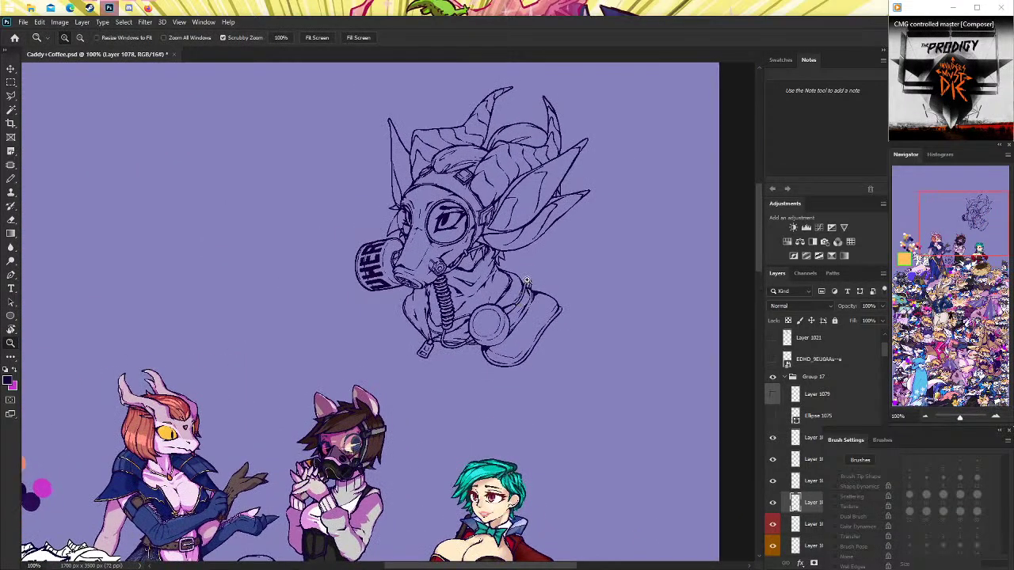
Inspect the hose up close, save Caddy+Coffee.psd at 100% view, and bring up the gas-mask reference.
click(511, 270)
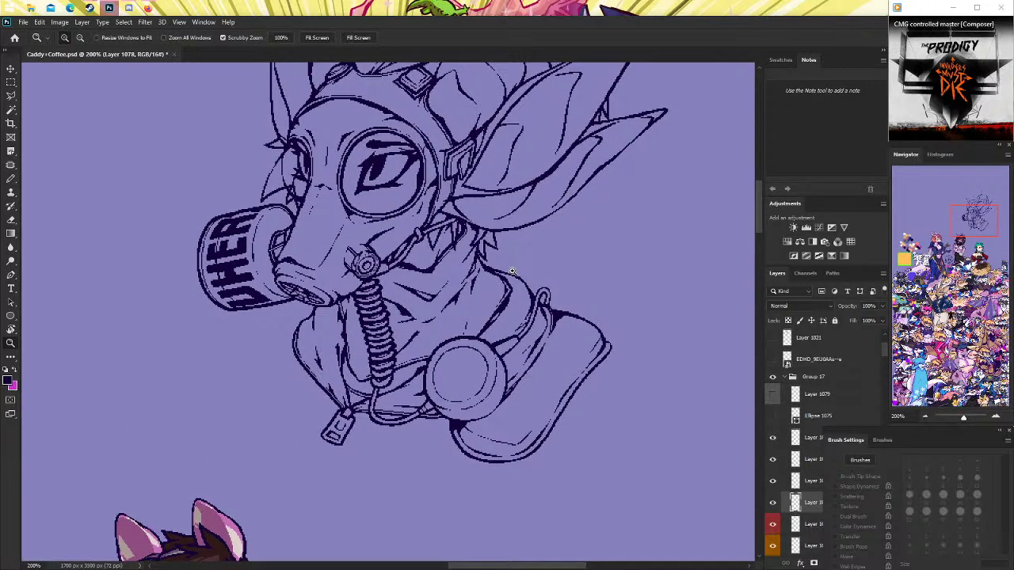
drag(489, 307, 314, 283)
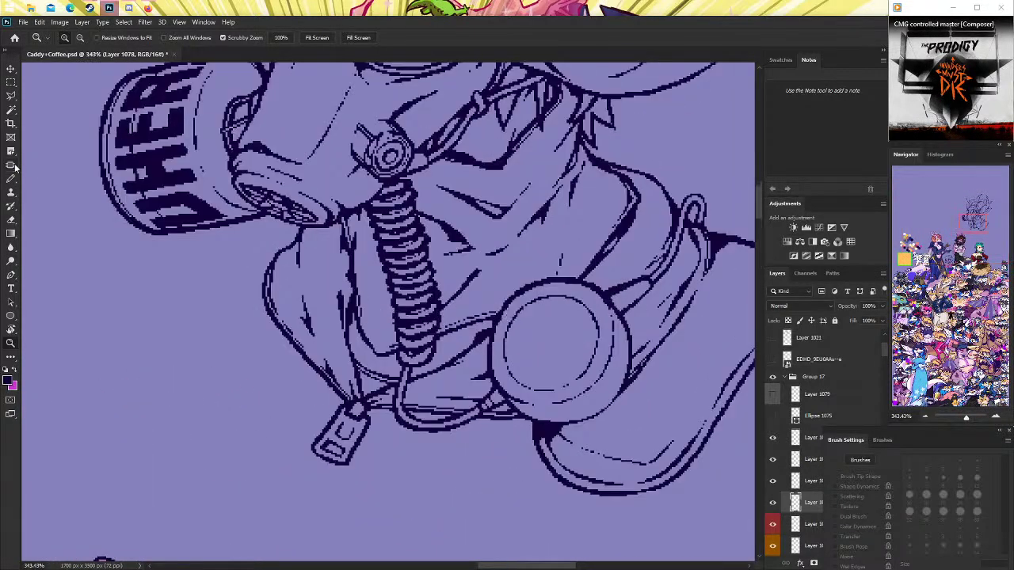
click(11, 179)
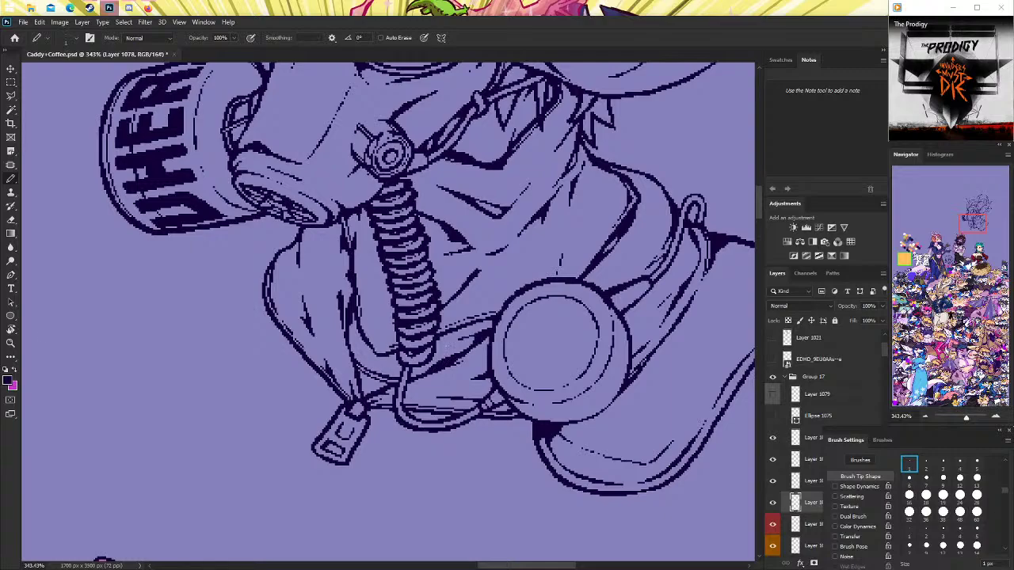
double_click(11, 344)
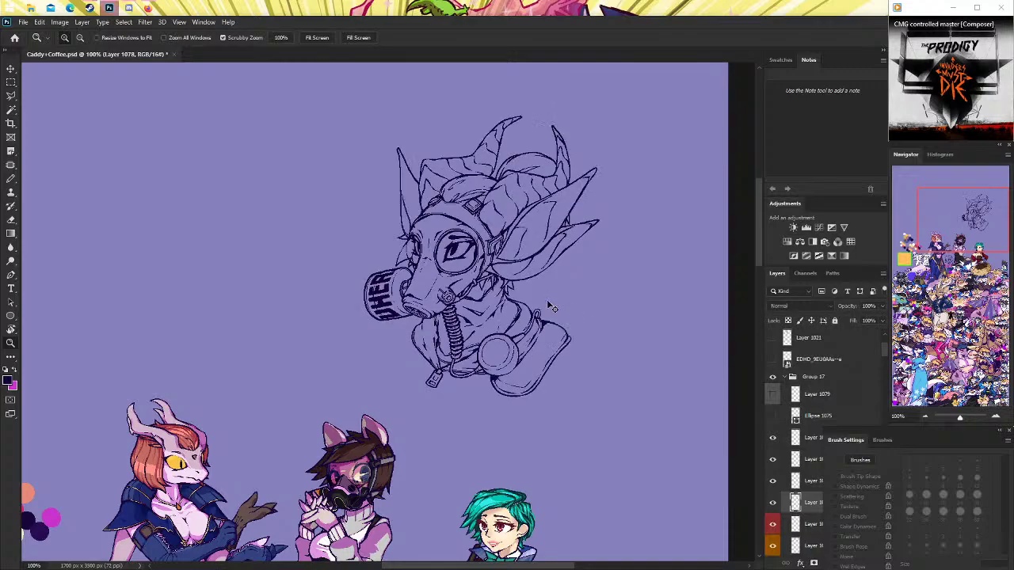
key(ctrl+s)
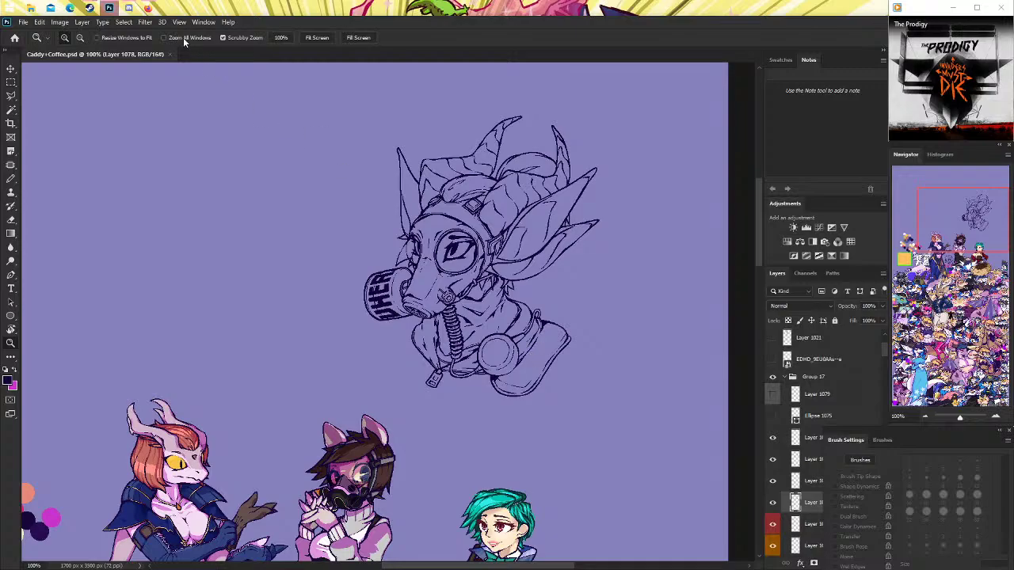
click(156, 8)
Copy the CS:GO gas-mask reference image from Google Images and return to Photoshop.
right_click(426, 196)
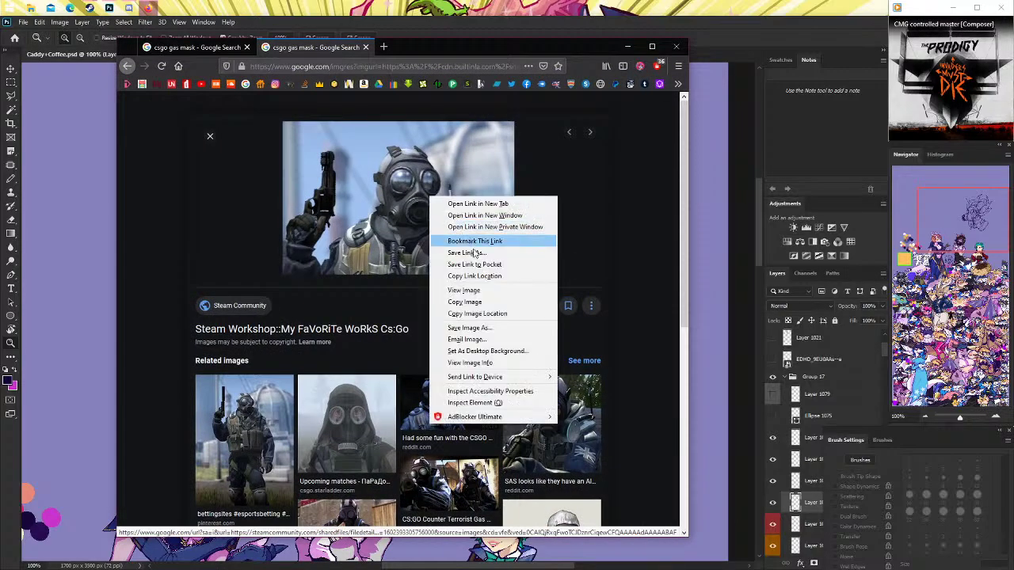
click(460, 297)
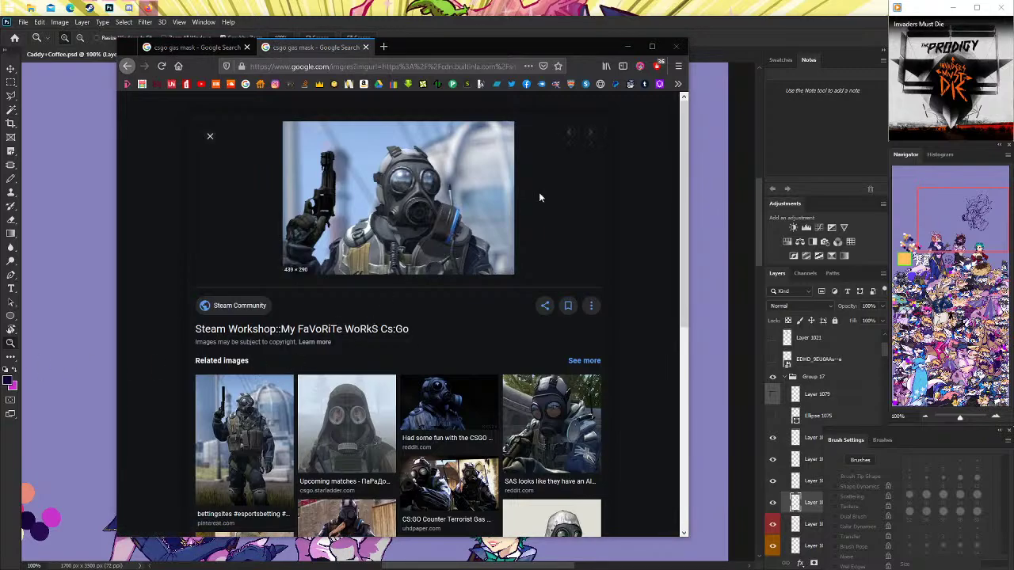
click(656, 25)
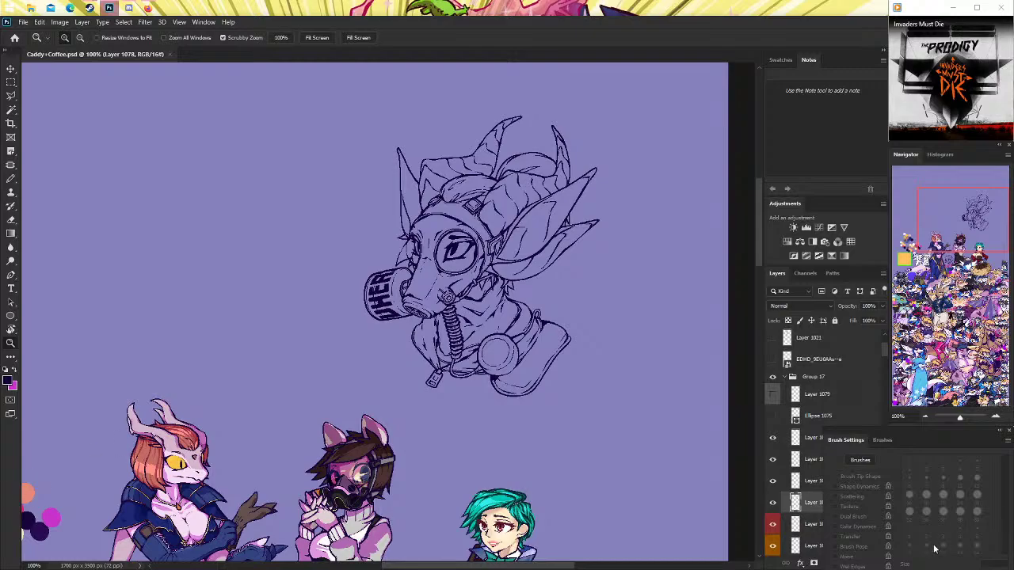
Show the hidden sketch layer and polygon-lasso its lower-right shoulder lines.
click(535, 361)
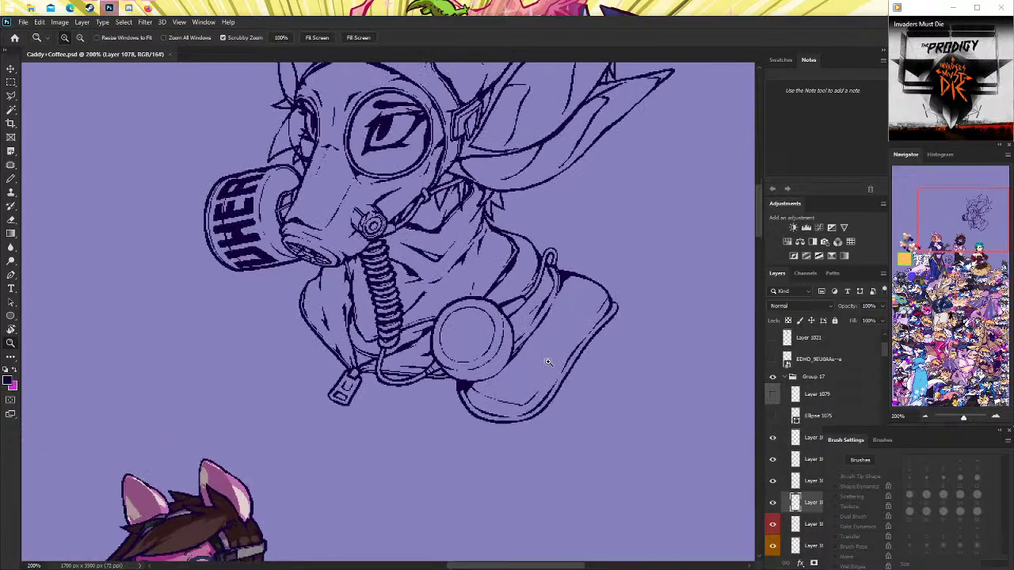
click(772, 503)
key(l)
click(449, 371)
click(448, 436)
click(566, 447)
click(652, 290)
click(587, 227)
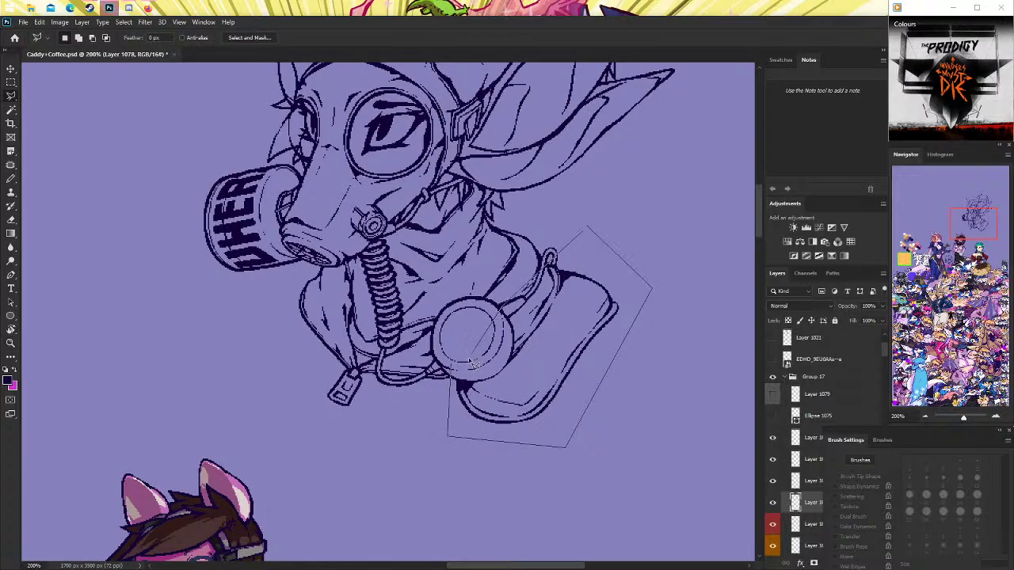
click(459, 370)
Transform the selected shoulder lines over to the bust's left side, nudged slightly up.
key(ctrl+t)
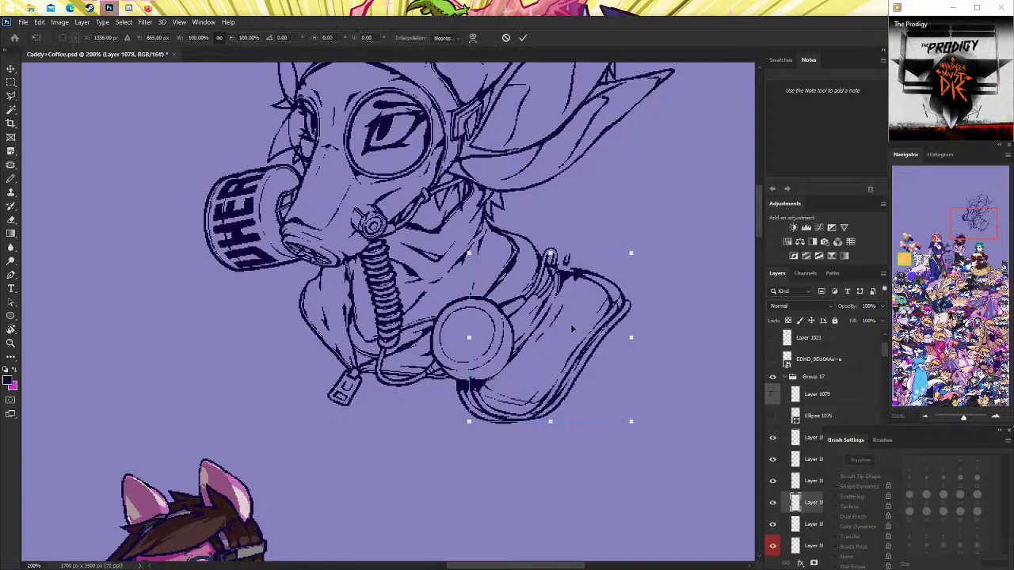
mouse_move(571, 323)
mouse_down()
mouse_move(342, 271)
mouse_move(353, 245)
mouse_up()
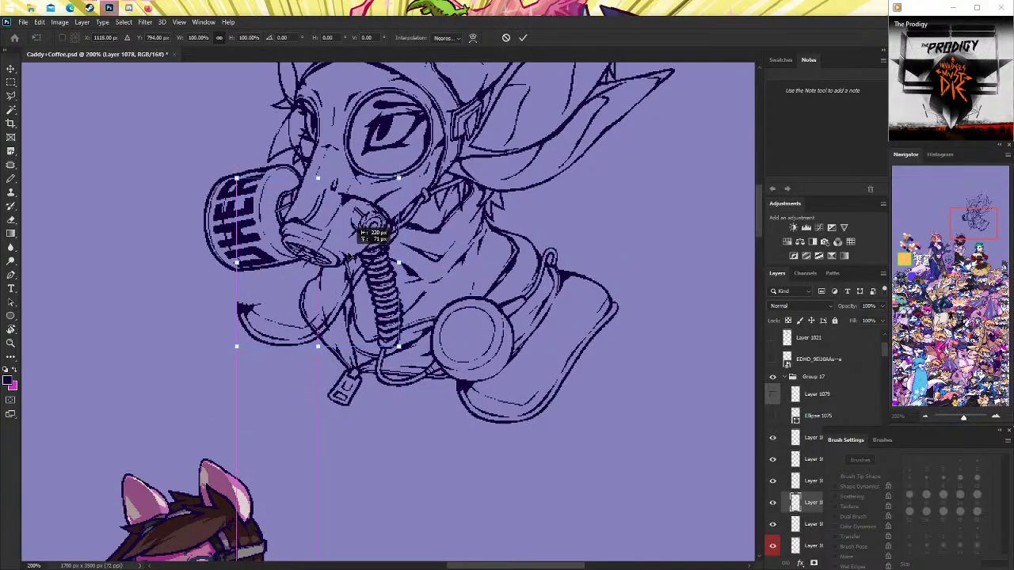
drag(362, 269, 358, 268)
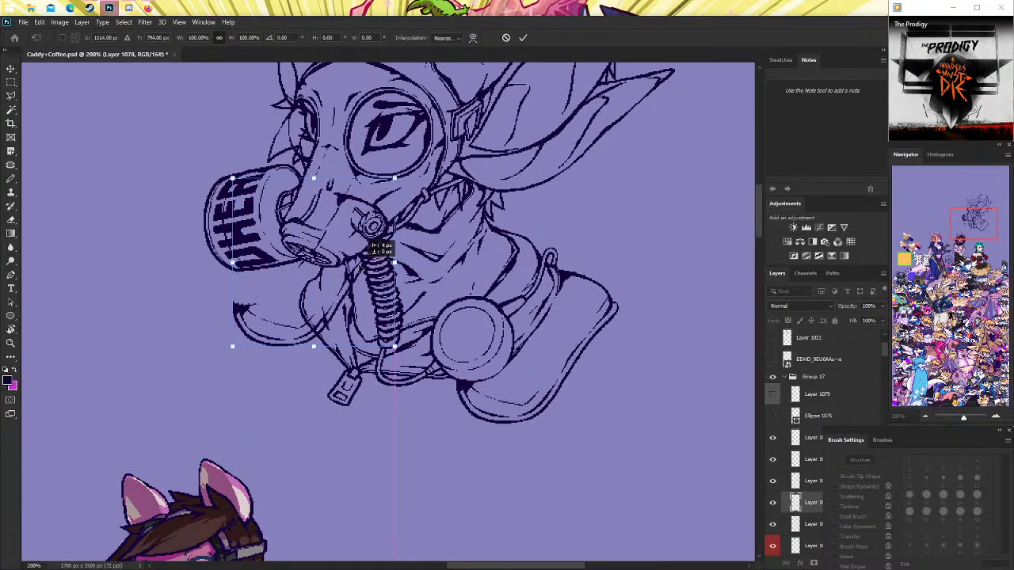
key(Return)
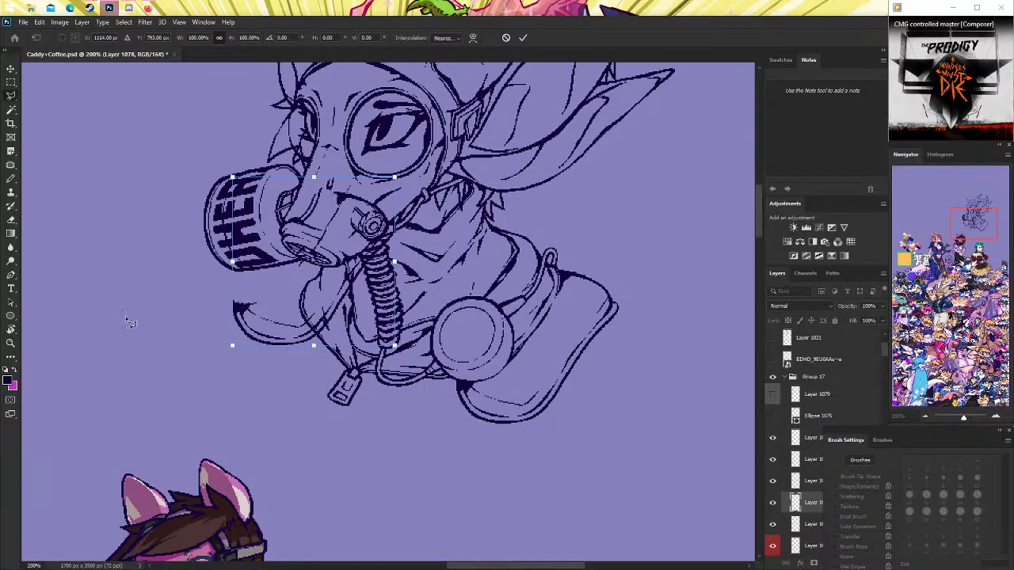
key(z)
key(ctrl+0)
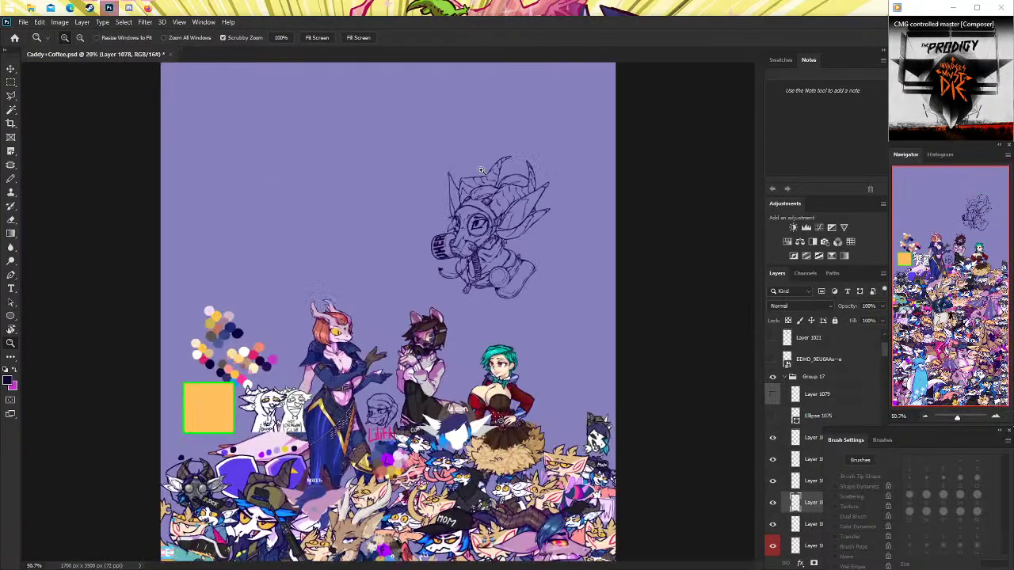
drag(466, 87, 467, 231)
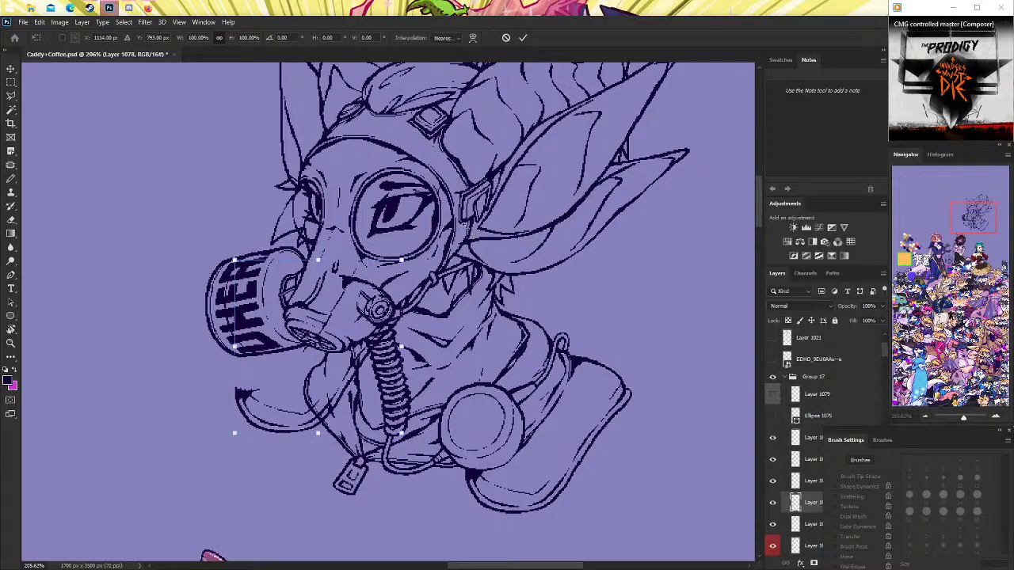
key(ctrl+0)
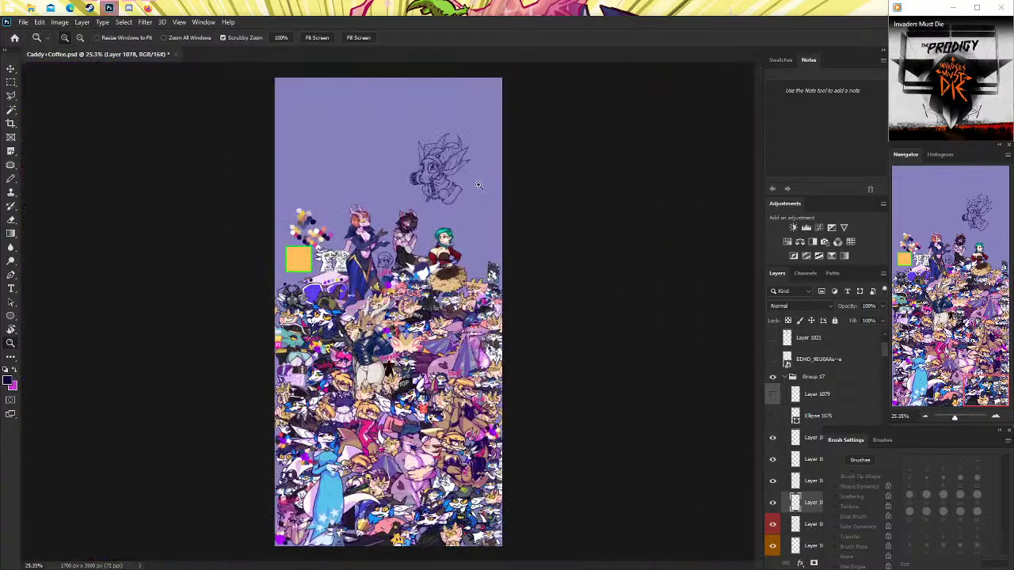
drag(486, 191, 570, 191)
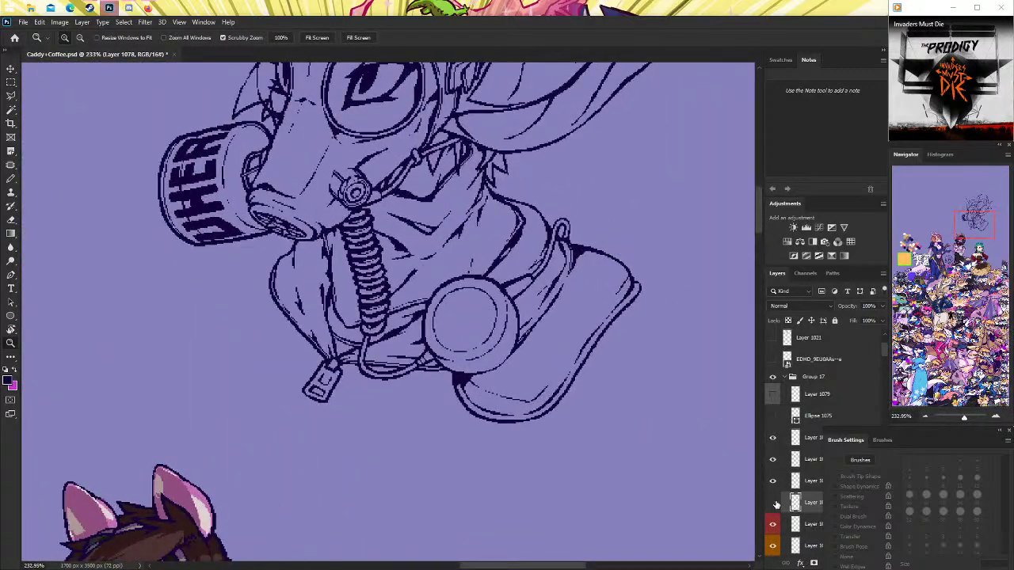
With a slightly larger brush, draw the left shoulder curve under the canister.
drag(158, 286, 210, 287)
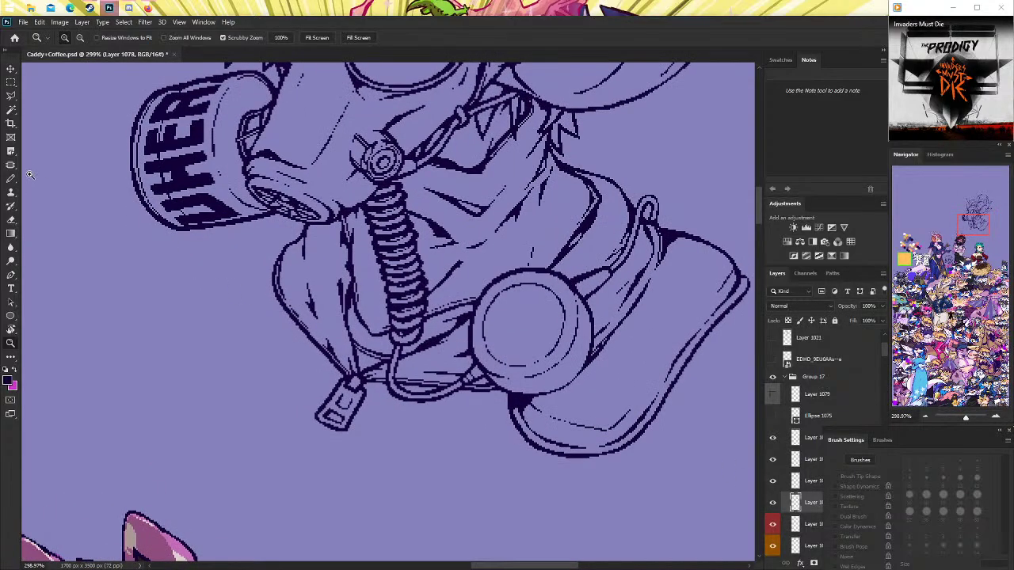
key(b)
key(period)
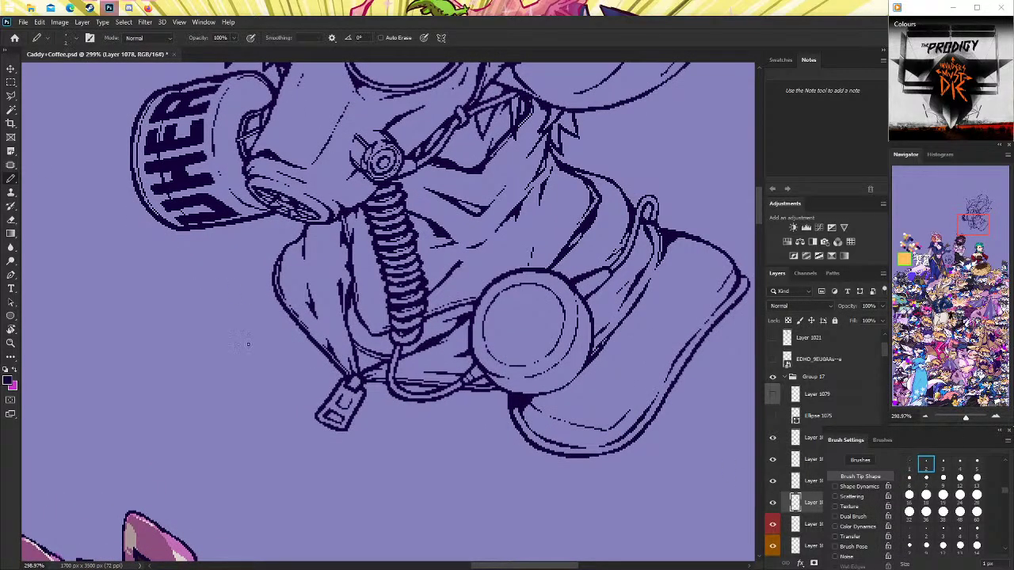
mouse_move(294, 320)
mouse_down()
mouse_move(285, 345)
mouse_move(249, 358)
mouse_move(200, 341)
mouse_move(190, 317)
mouse_move(193, 289)
mouse_move(266, 231)
mouse_up()
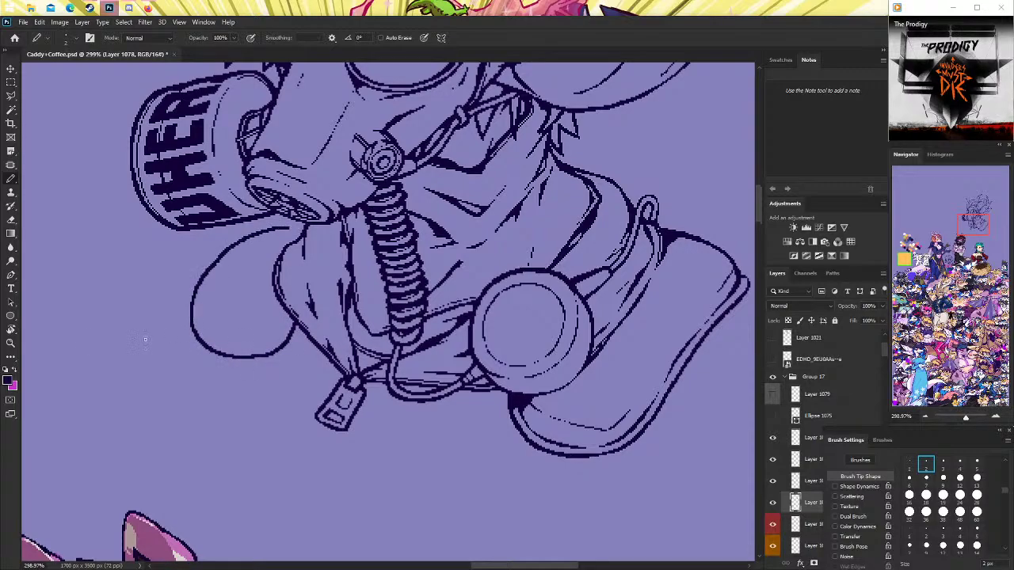
scroll(145, 339, up, 1)
key(z)
scroll(492, 293, down, 5)
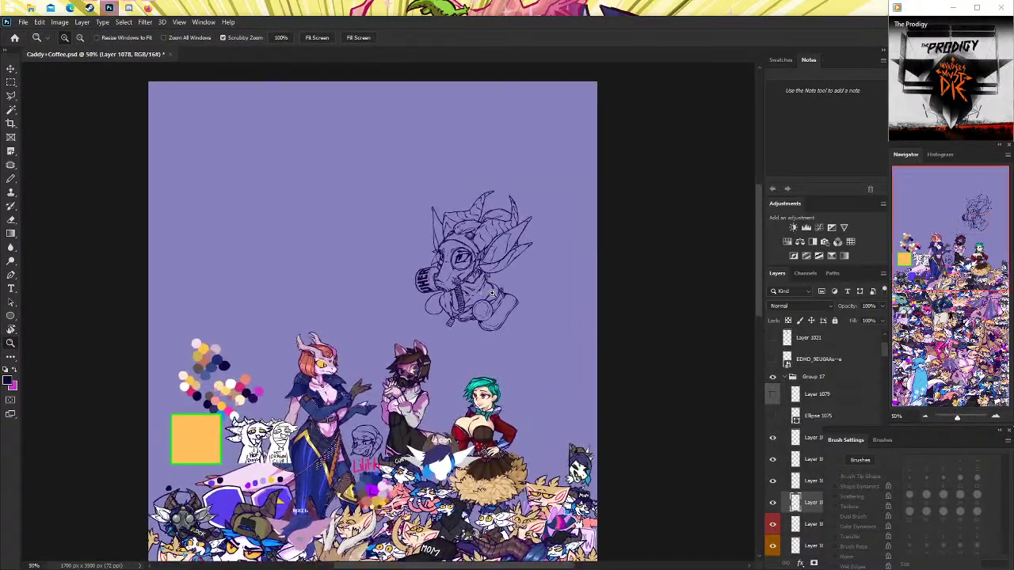
scroll(492, 293, up, 5)
Try and undo several strokes extending the left shoulder line.
key(b)
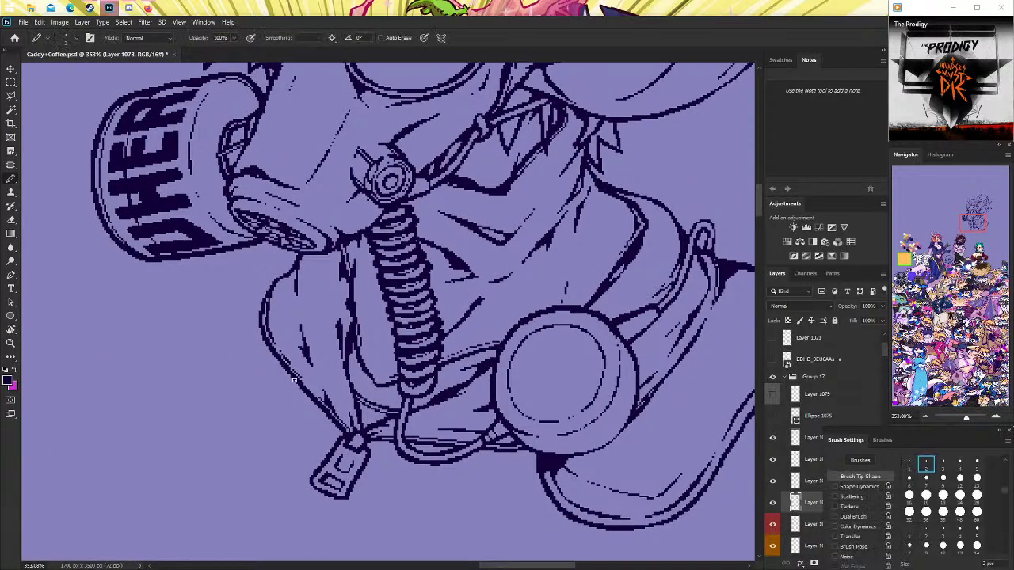
mouse_move(290, 385)
mouse_down()
mouse_move(238, 400)
mouse_move(198, 377)
mouse_up()
key(ctrl+z)
mouse_move(296, 378)
mouse_down()
mouse_move(280, 398)
mouse_move(198, 403)
mouse_move(163, 365)
mouse_move(163, 328)
mouse_move(234, 266)
mouse_up()
key(ctrl+z)
key(ctrl+z)
mouse_move(296, 378)
mouse_down()
mouse_move(265, 409)
mouse_move(192, 393)
mouse_move(176, 361)
mouse_move(190, 309)
mouse_move(250, 266)
mouse_up()
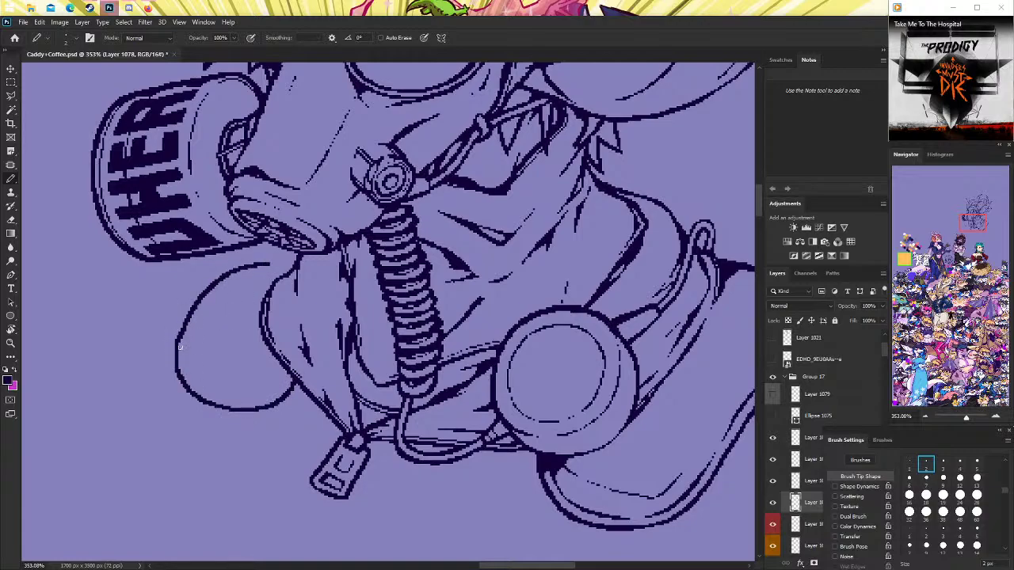
key(ctrl+z)
Redraw the hood's curved left outline, checking the whole canvas, then smooth it.
mouse_move(179, 349)
mouse_down()
mouse_move(221, 285)
mouse_move(286, 266)
mouse_up()
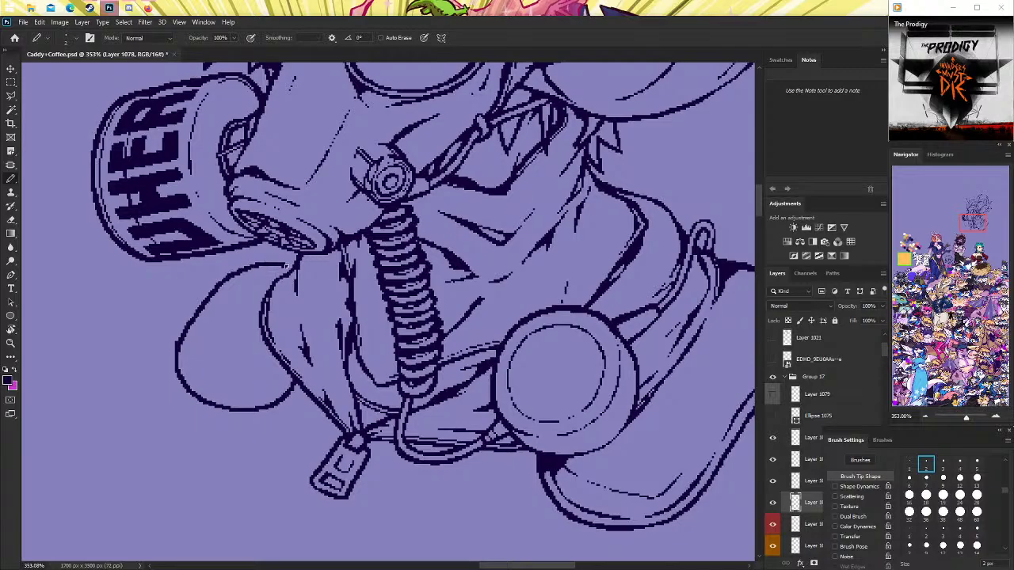
key(z)
key(ctrl+0)
drag(431, 319, 467, 319)
key(b)
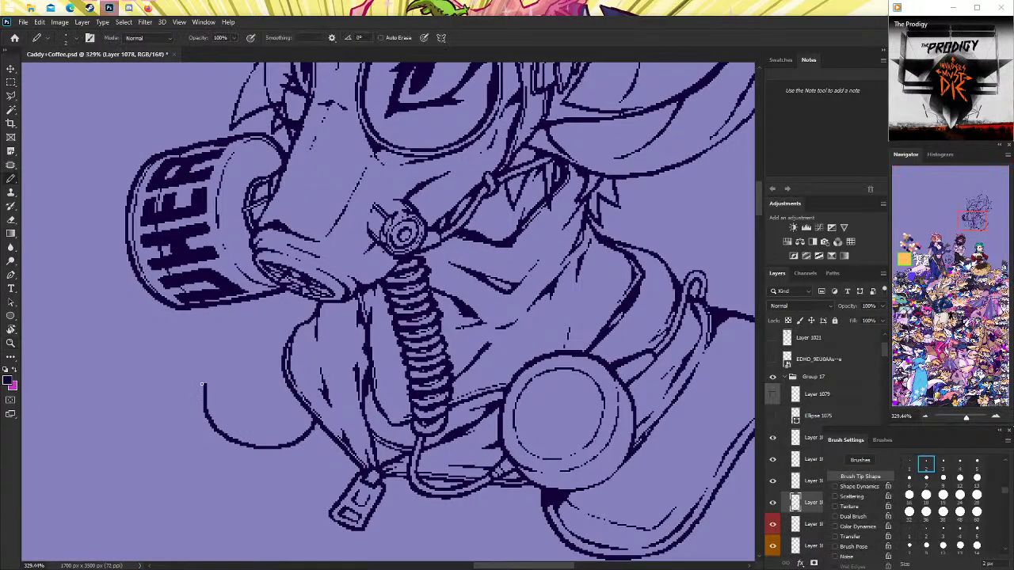
mouse_move(204, 389)
mouse_down()
mouse_move(231, 333)
mouse_move(269, 299)
mouse_up()
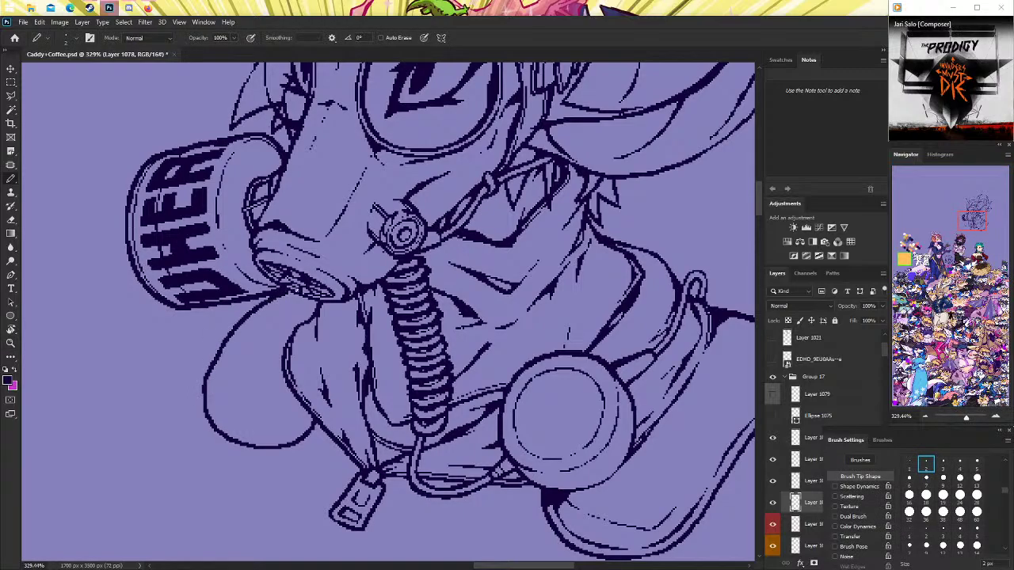
key(ctrl+z)
mouse_move(205, 400)
mouse_down()
mouse_move(239, 320)
mouse_move(268, 296)
mouse_up()
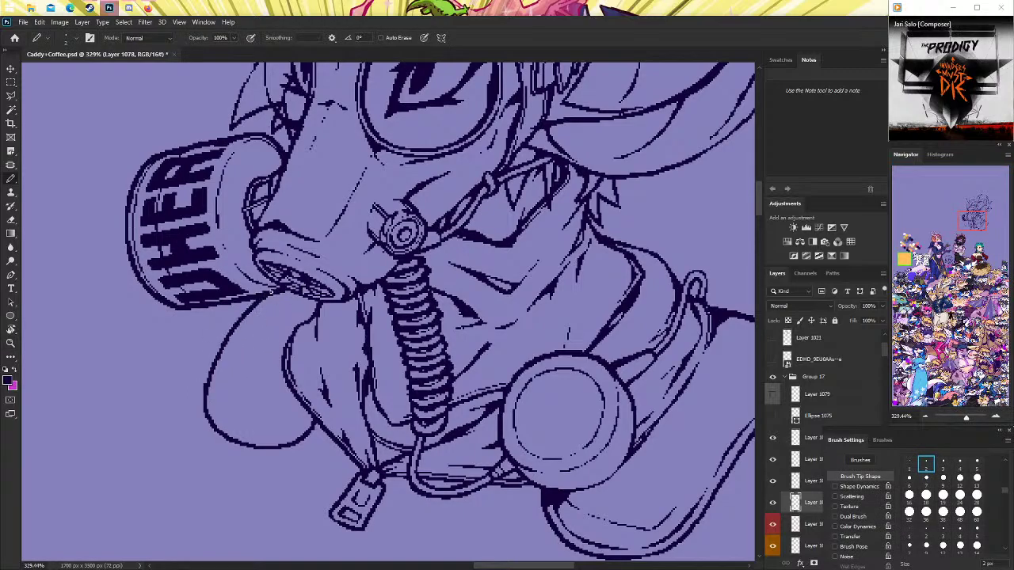
Zoom out to review the whole canvas, then back in on the gas-mask character.
key(z)
drag(554, 272, 501, 272)
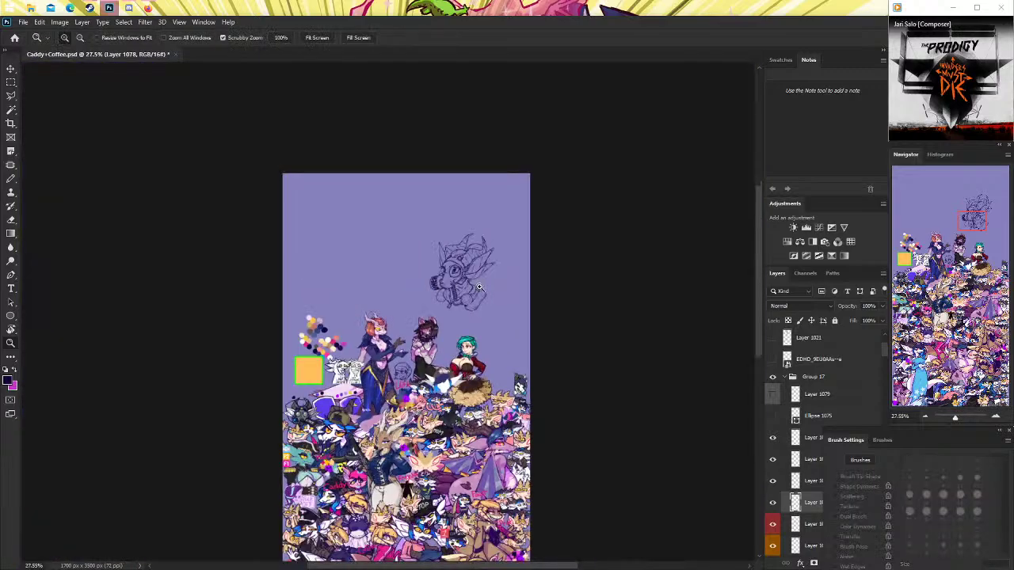
click(458, 326)
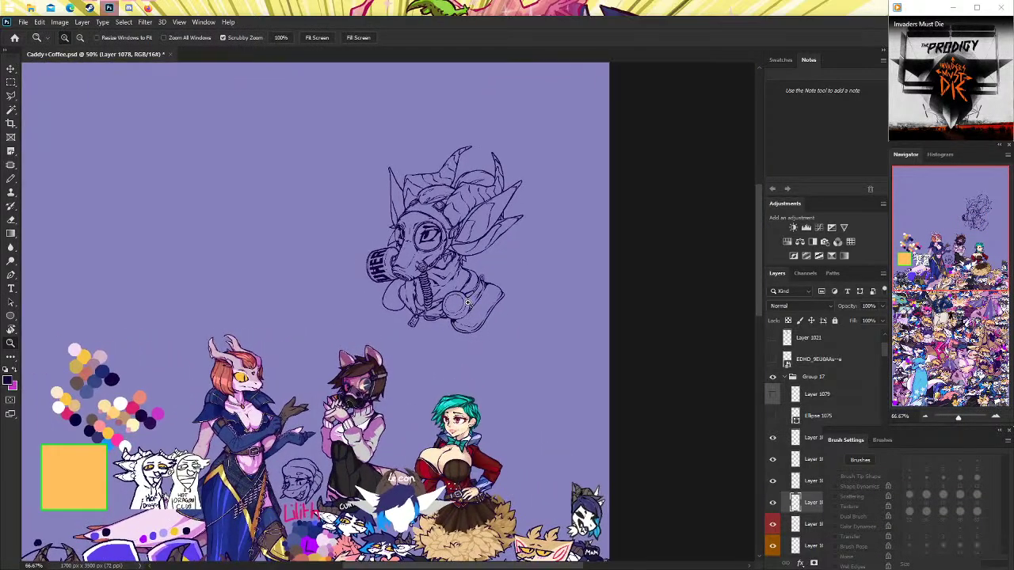
scroll(467, 296, up, 1)
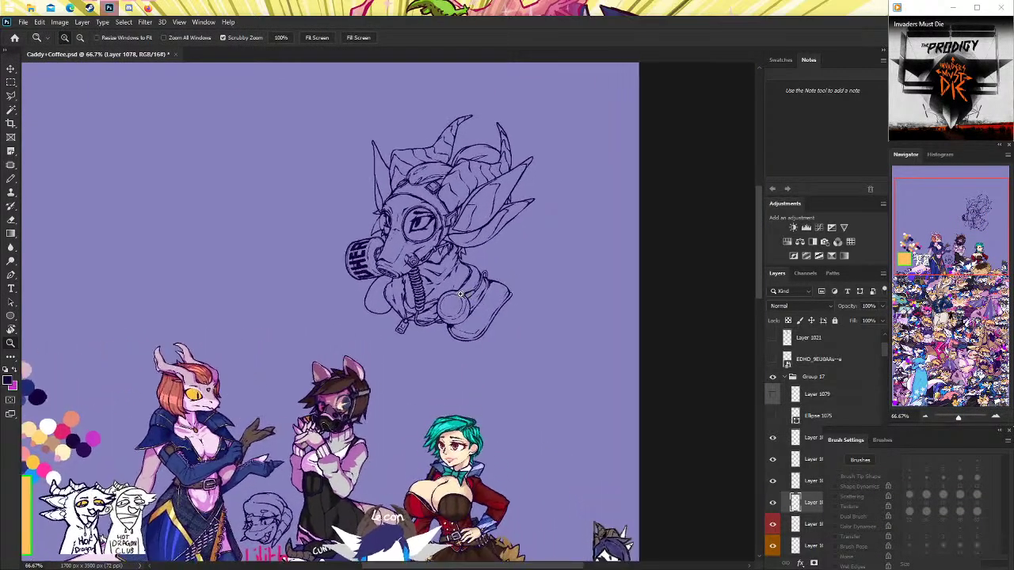
scroll(455, 301, up, 1)
scroll(396, 291, up, 2)
scroll(368, 288, up, 1)
scroll(258, 310, down, 1)
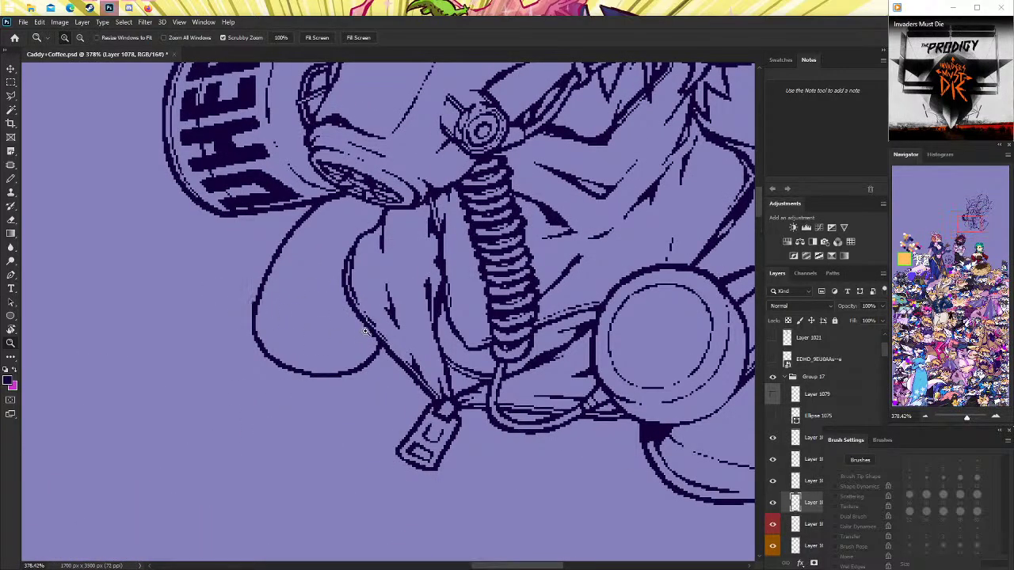
scroll(284, 288, down, 2)
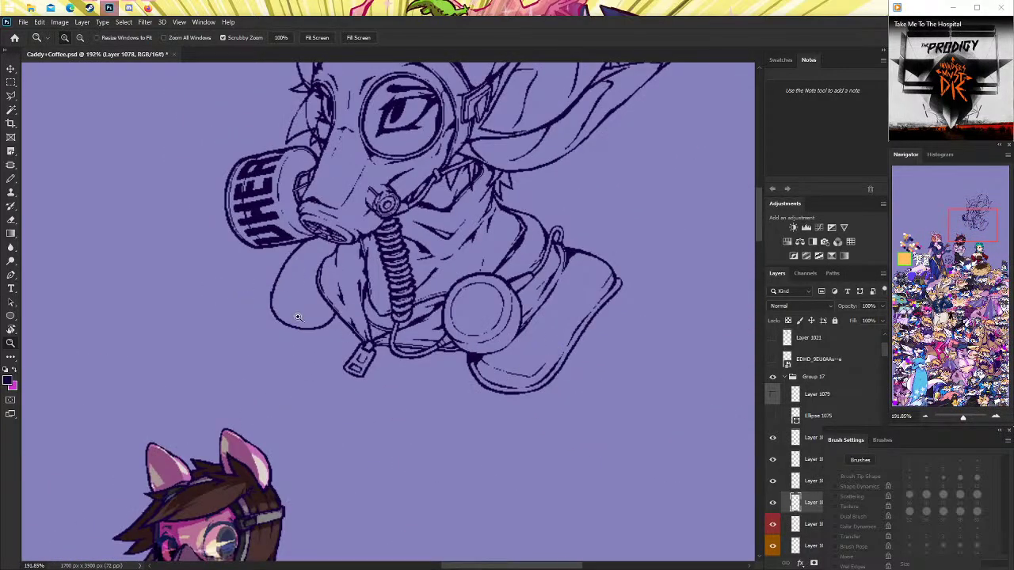
scroll(285, 304, up, 3)
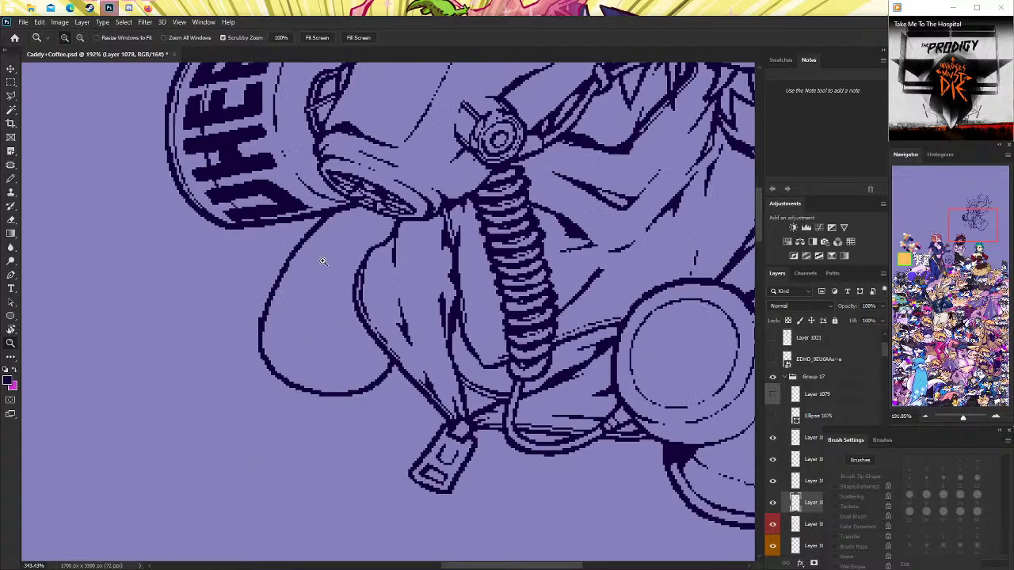
scroll(285, 305, up, 2)
click(10, 219)
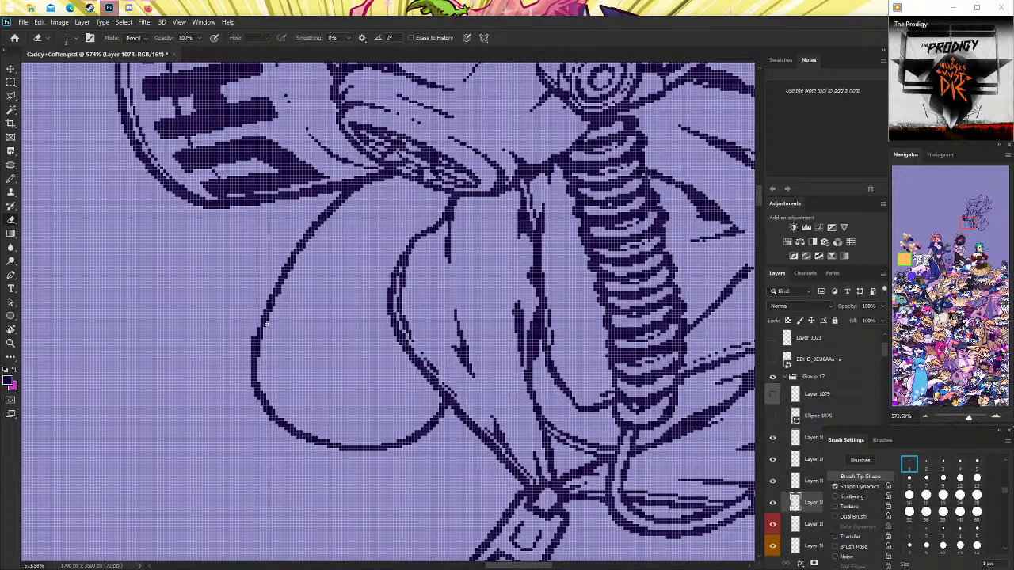
Erase the stray pixels along the hood's lower-left curve.
click(11, 179)
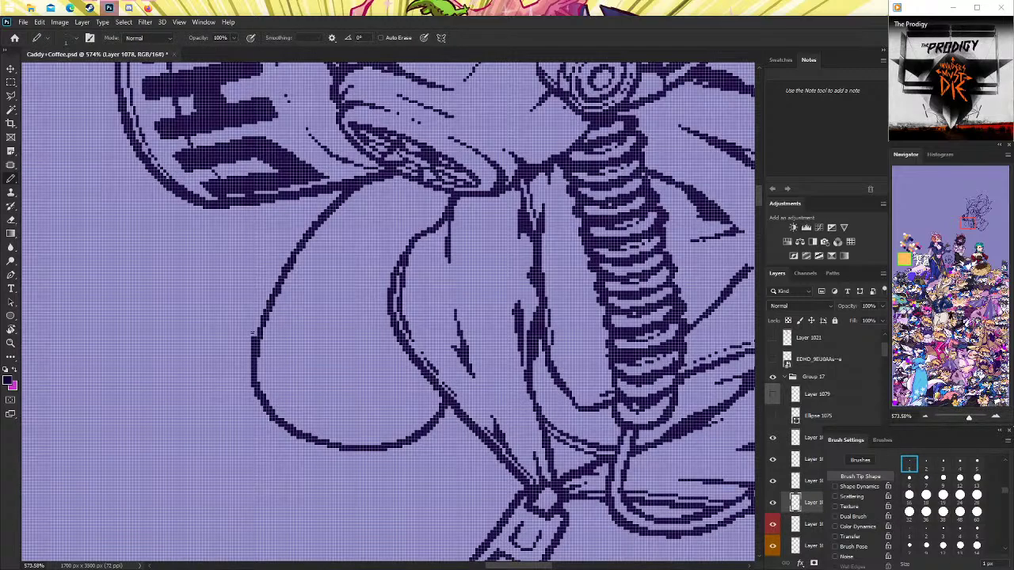
click(10, 219)
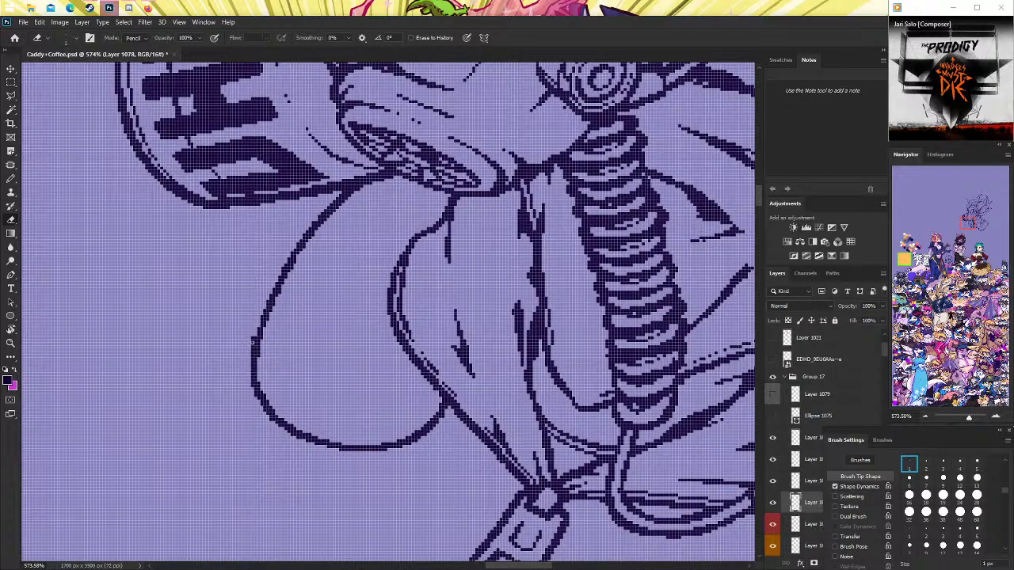
drag(251, 349, 252, 372)
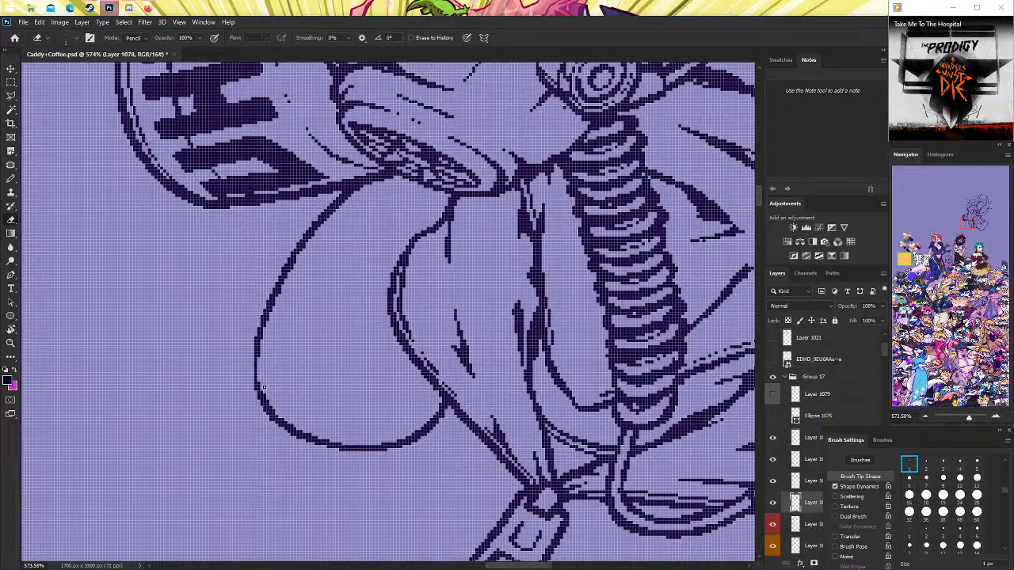
scroll(198, 316, down, 1)
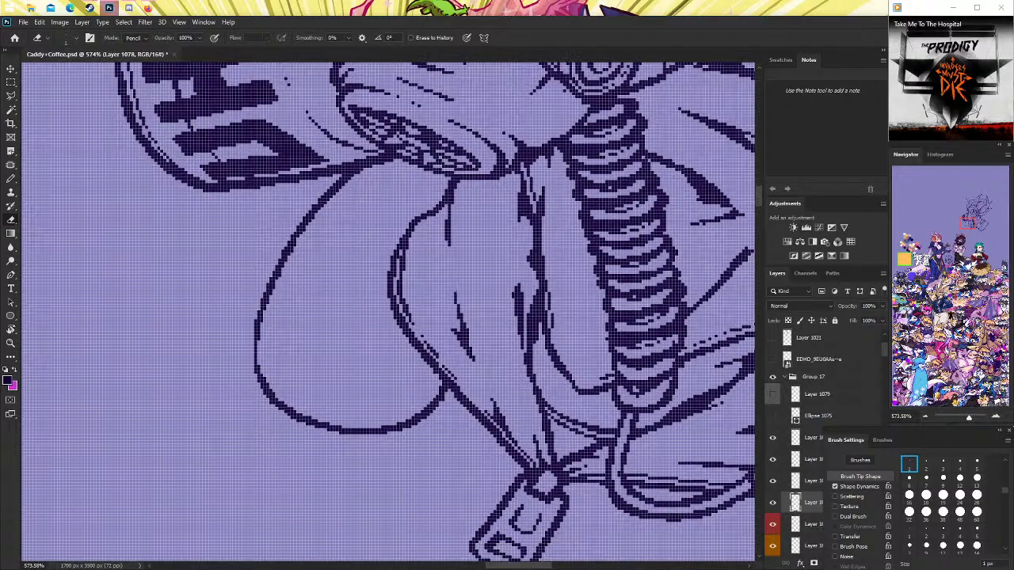
Draw a second parallel line to thicken the hood's lower-left curve.
key(b)
scroll(241, 339, down, 1)
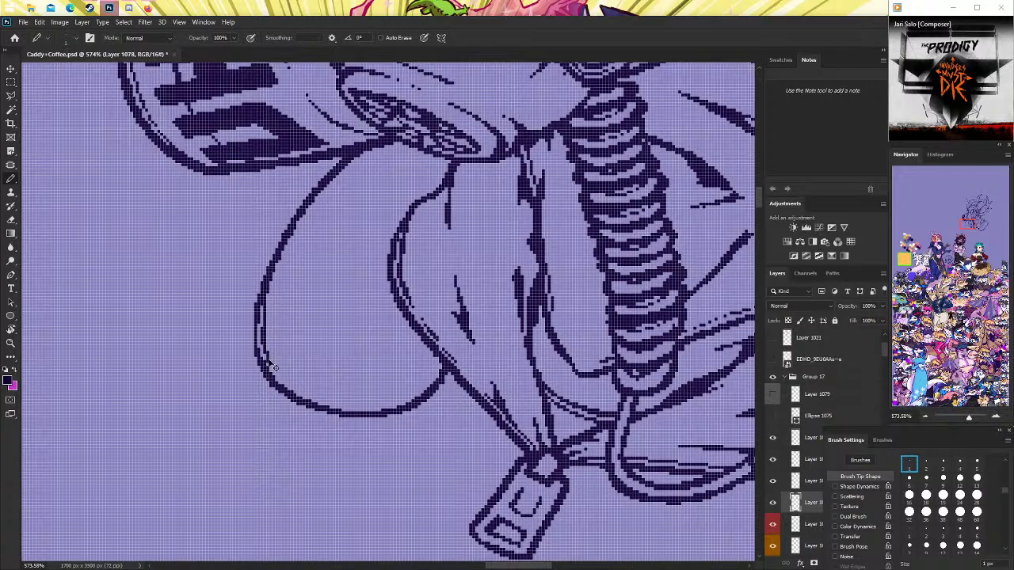
drag(269, 363, 299, 392)
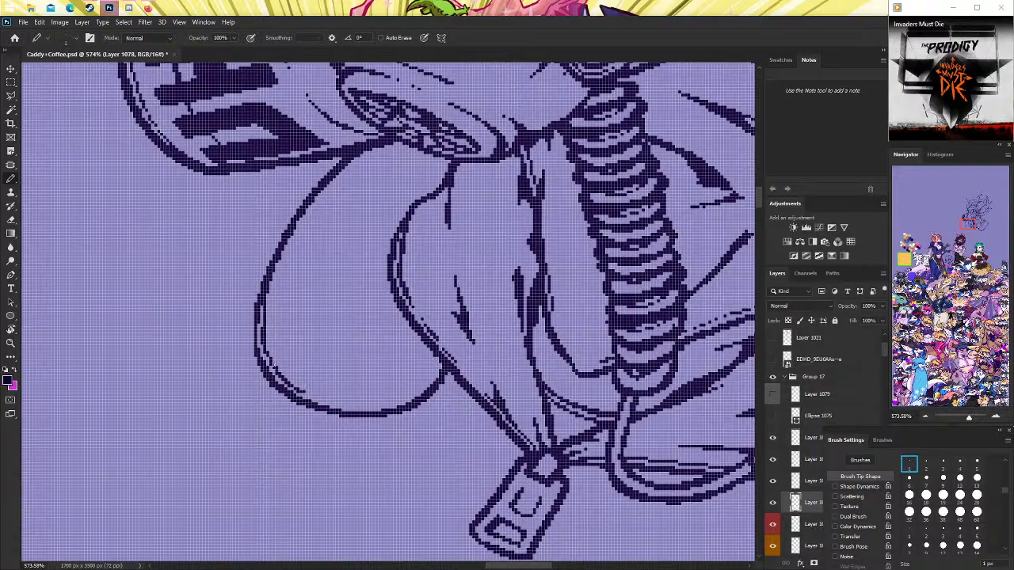
click(11, 343)
drag(372, 338, 404, 353)
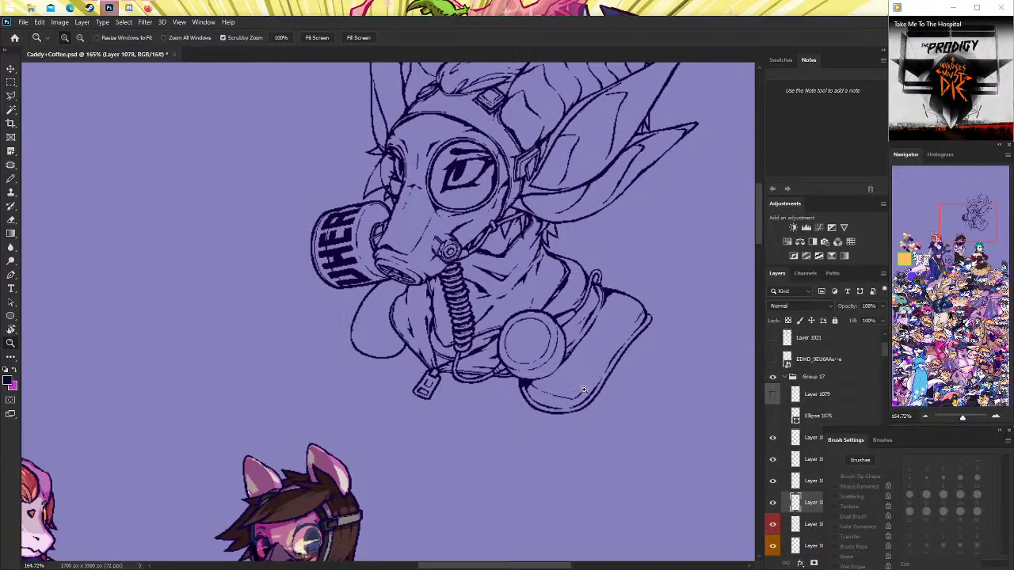
Add a short pencil stroke on the hood's left edge.
drag(507, 369, 140, 248)
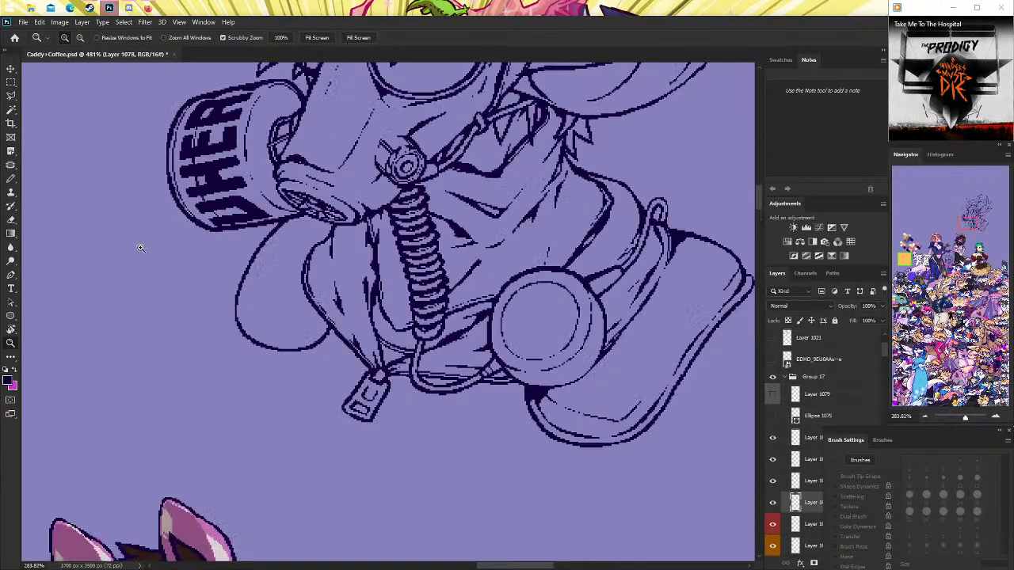
key(b)
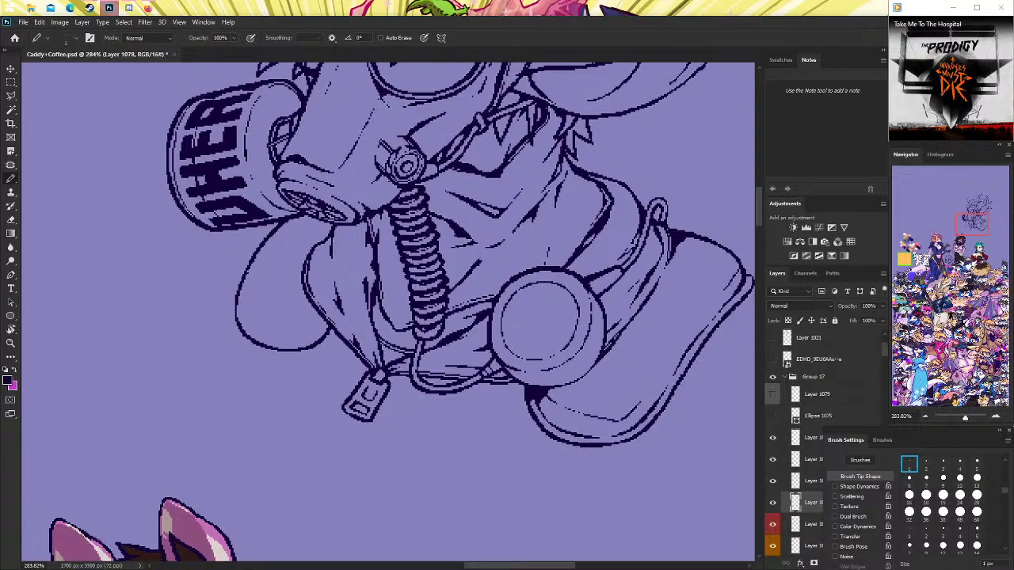
drag(246, 270, 243, 307)
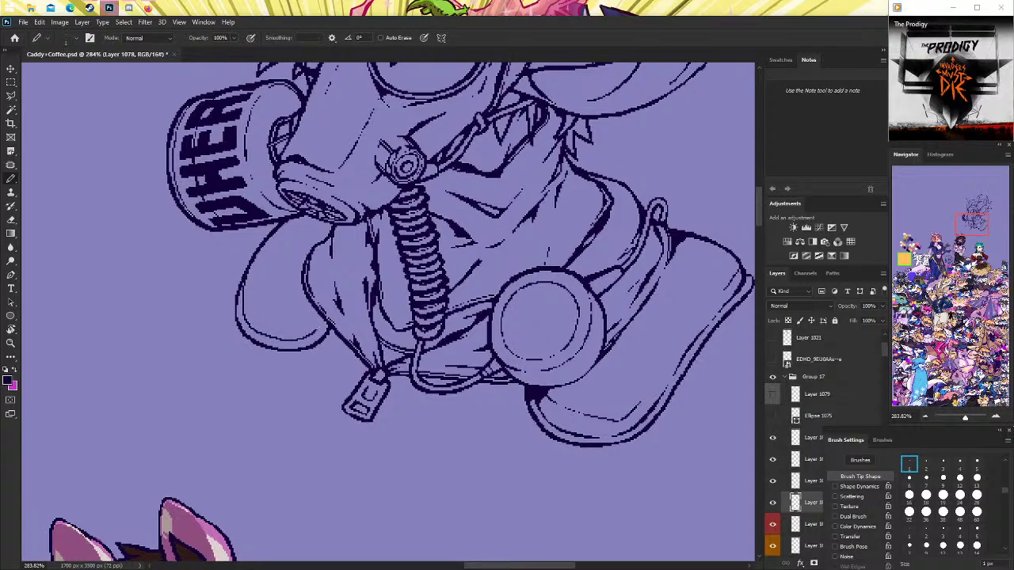
Try several strokes along the hood's lower-left curve and undo them.
key(ctrl+z)
drag(247, 321, 325, 341)
drag(243, 321, 324, 340)
key(ctrl+z)
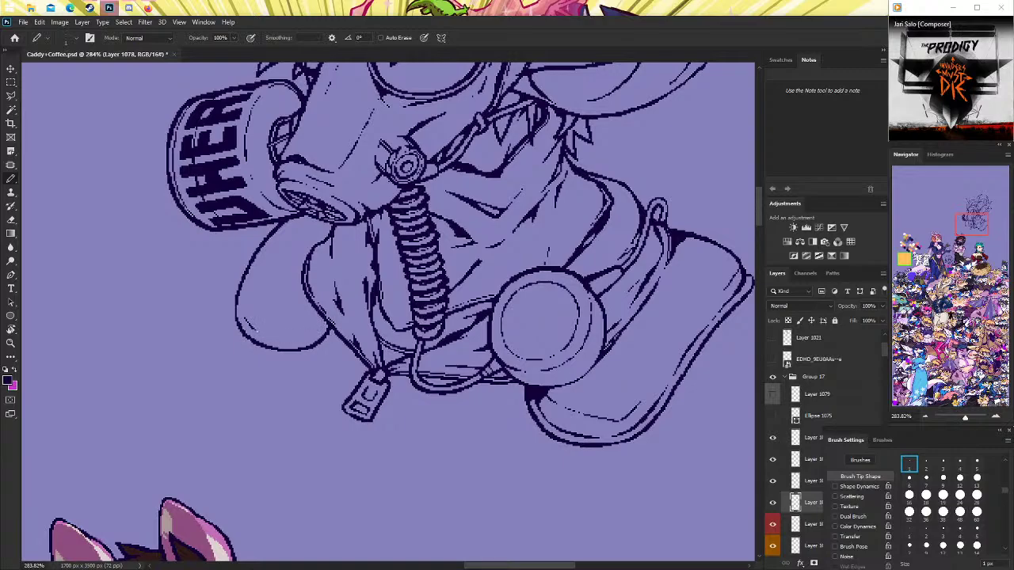
key(ctrl+z)
drag(269, 342, 334, 348)
key(ctrl+z)
Zoom the view in and out to re-frame the hood area.
scroll(359, 352, down, 2)
key(z)
scroll(359, 352, down, 2)
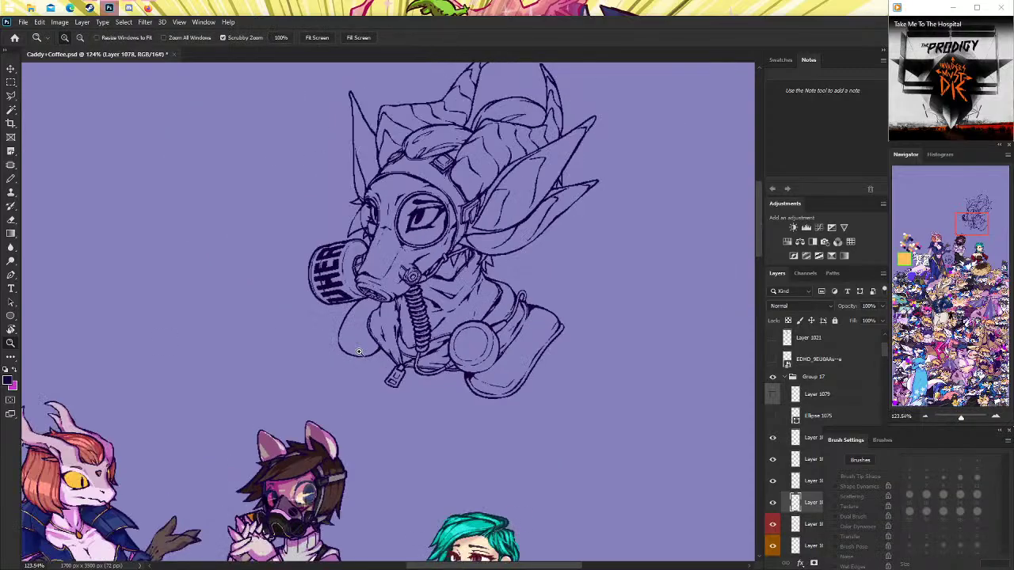
scroll(359, 352, up, 1)
scroll(359, 352, up, 2)
scroll(368, 296, down, 2)
scroll(368, 296, up, 1)
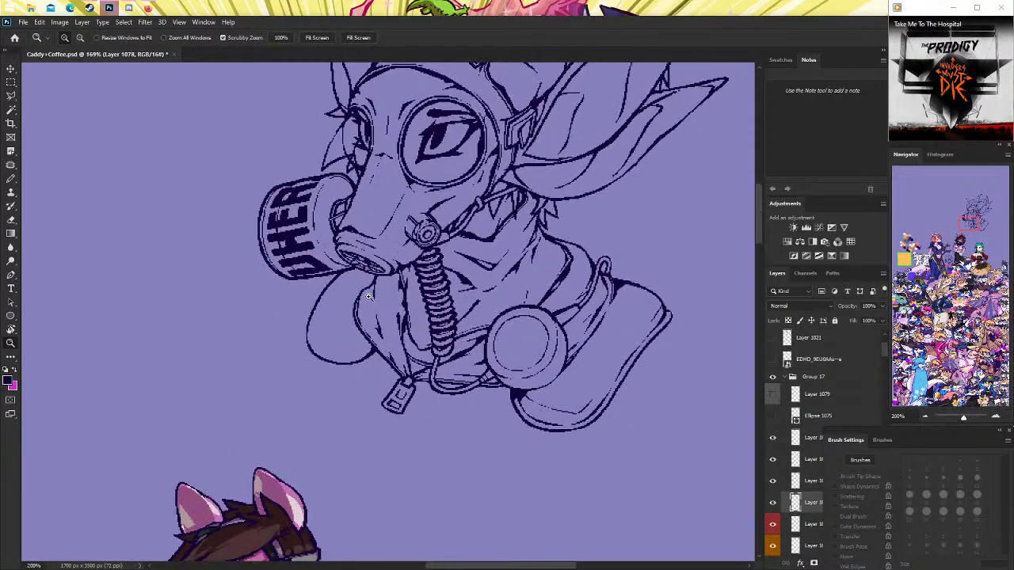
scroll(369, 296, up, 2)
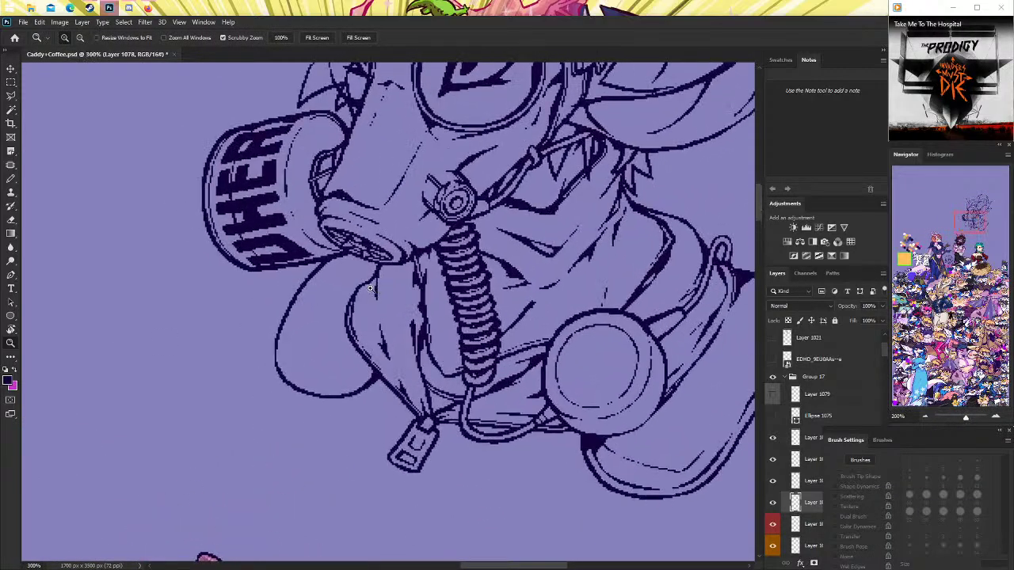
Toggle the line-art and zipper-hose layers to compare, then make Layer 1075 active.
click(774, 503)
click(773, 503)
click(773, 481)
click(773, 481)
click(808, 459)
key(e)
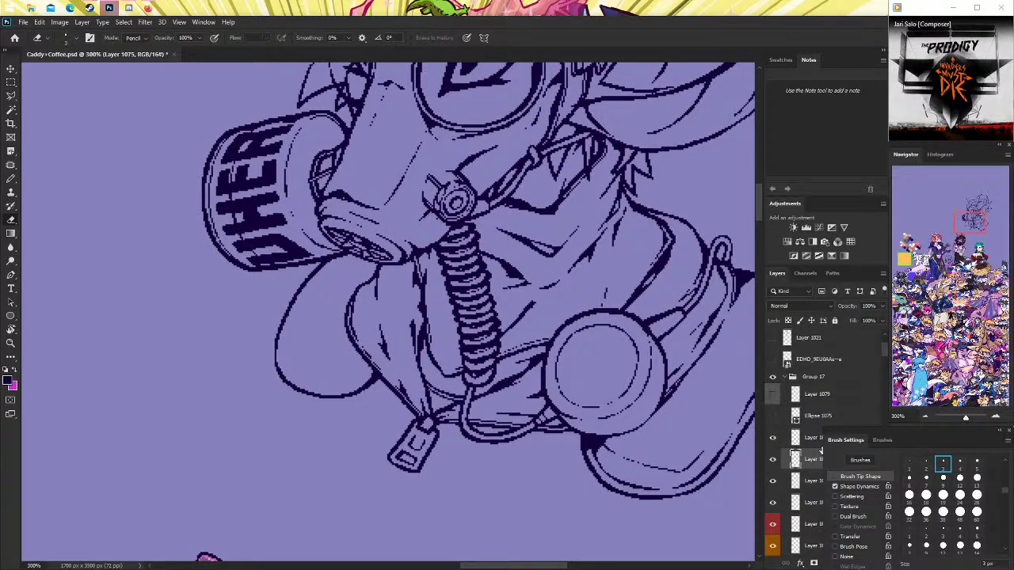
Duplicate Layer 1075, check the ring and hose layers, and make Layer 1077 active.
key(ctrl+j)
click(774, 461)
click(774, 462)
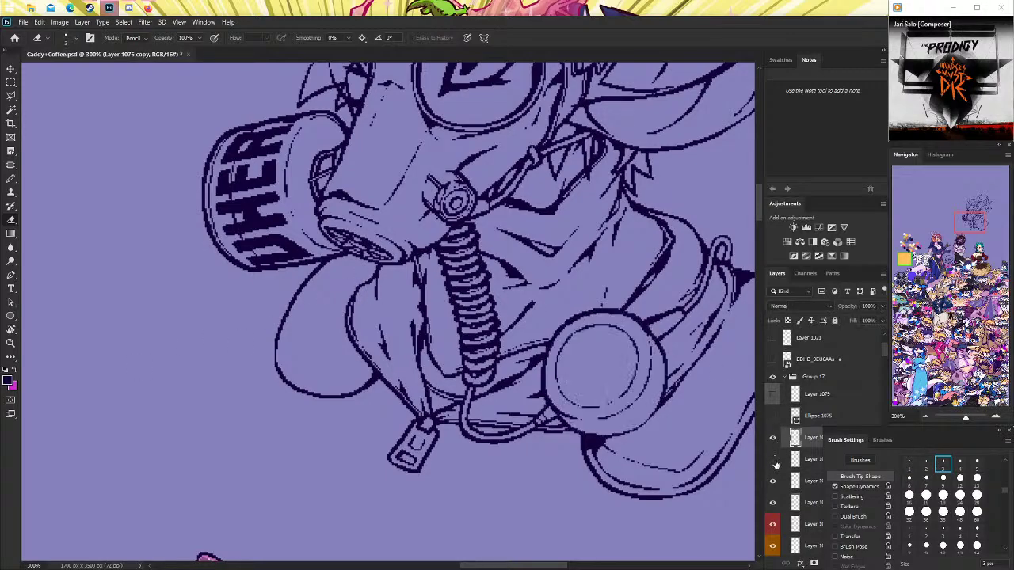
click(774, 461)
click(774, 461)
click(804, 481)
click(774, 481)
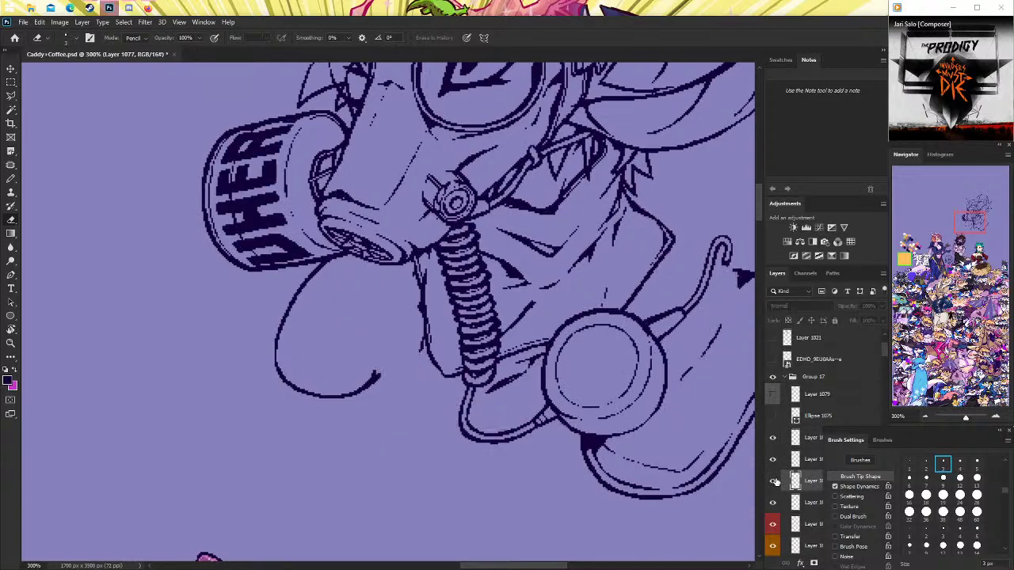
click(774, 481)
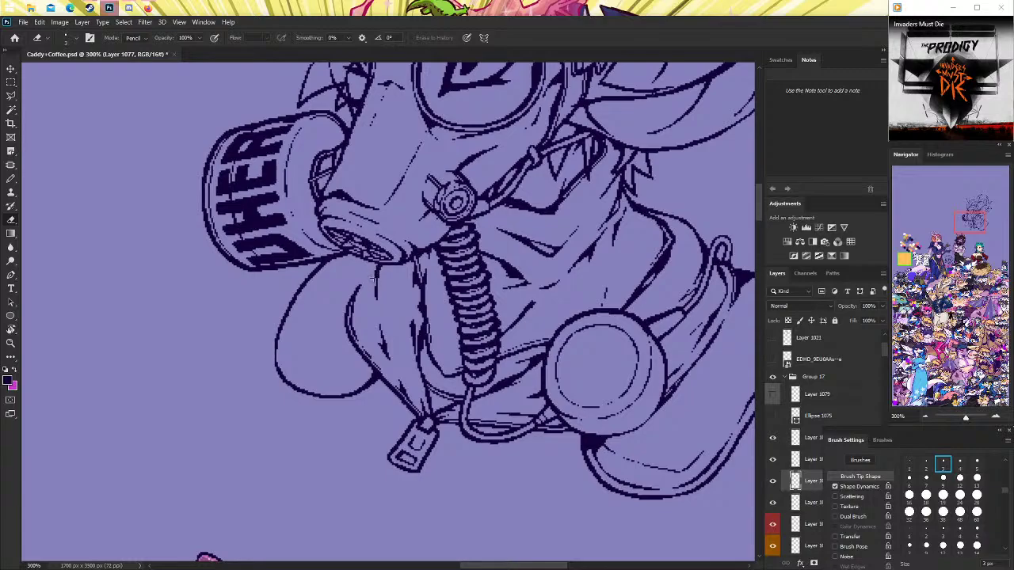
Zoom in close on the mask and hose and switch to the 1 px Pencil.
key(b)
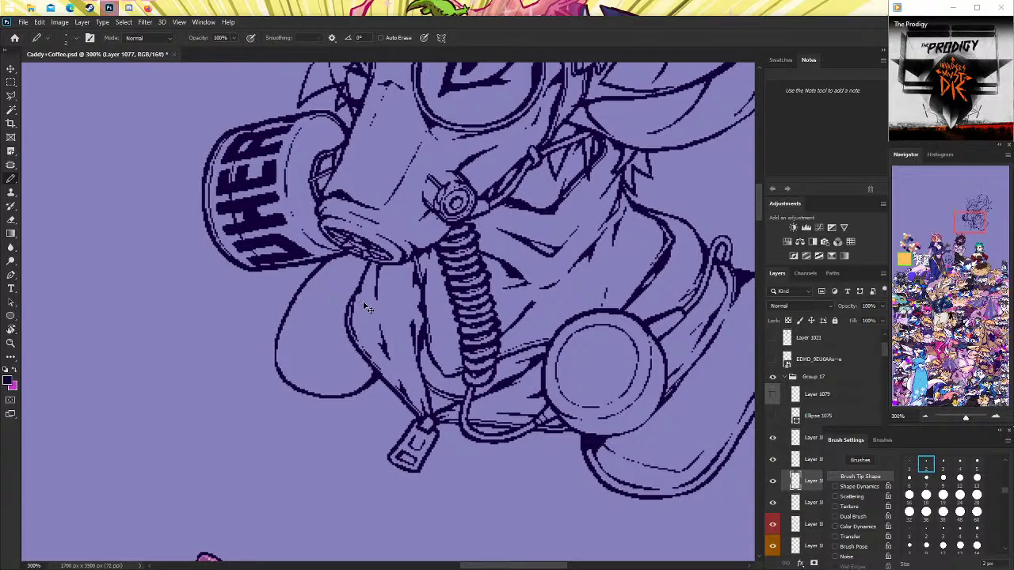
scroll(198, 309, up, 2)
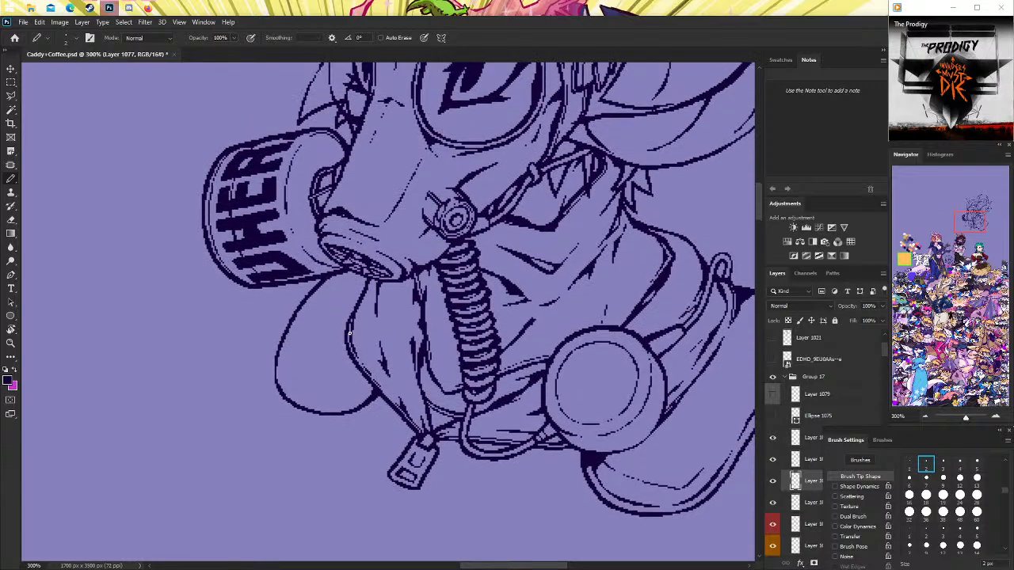
click(11, 342)
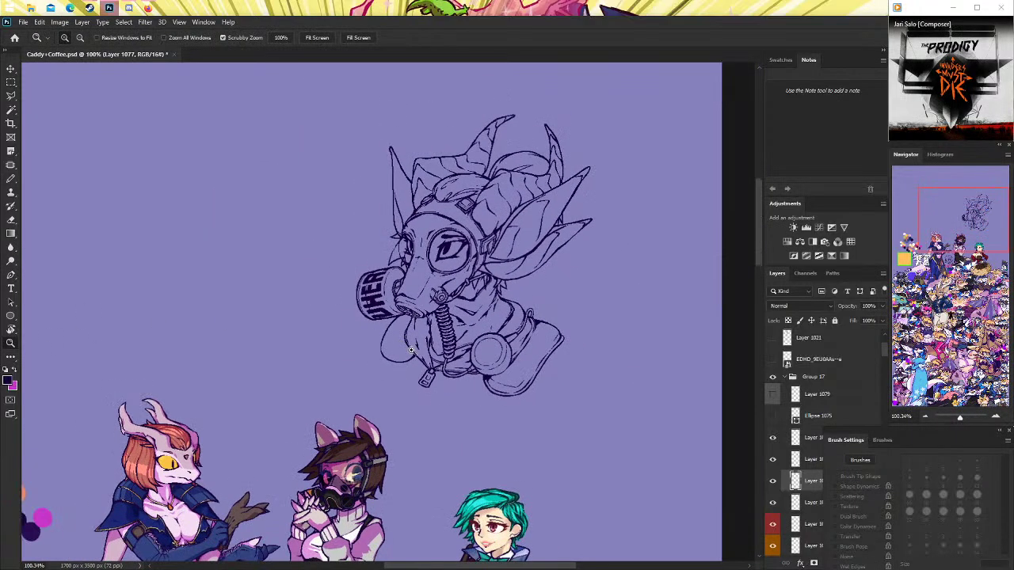
mouse_move(443, 324)
mouse_down()
mouse_move(416, 324)
mouse_move(475, 324)
mouse_up()
scroll(475, 324, down, 1)
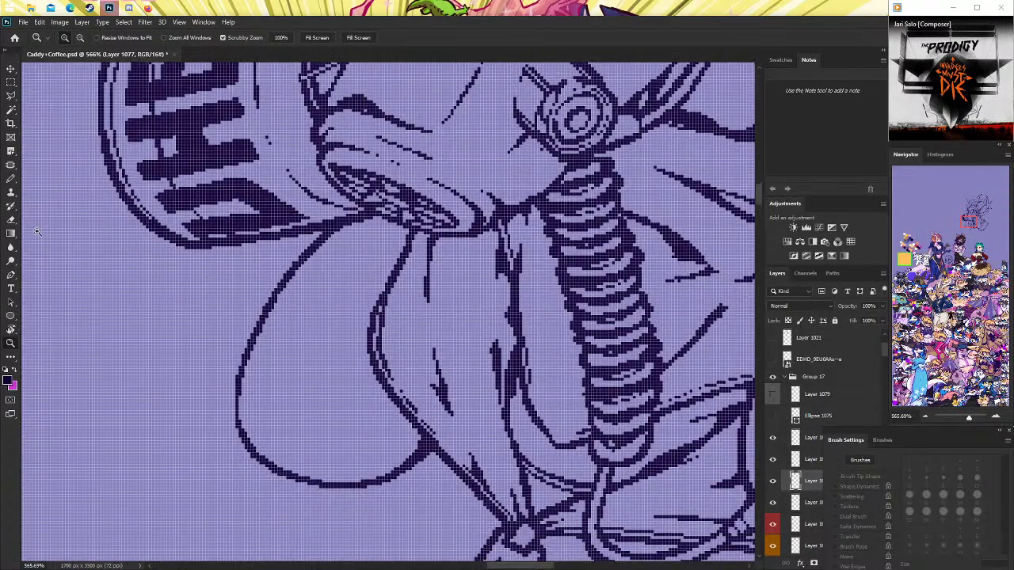
click(12, 180)
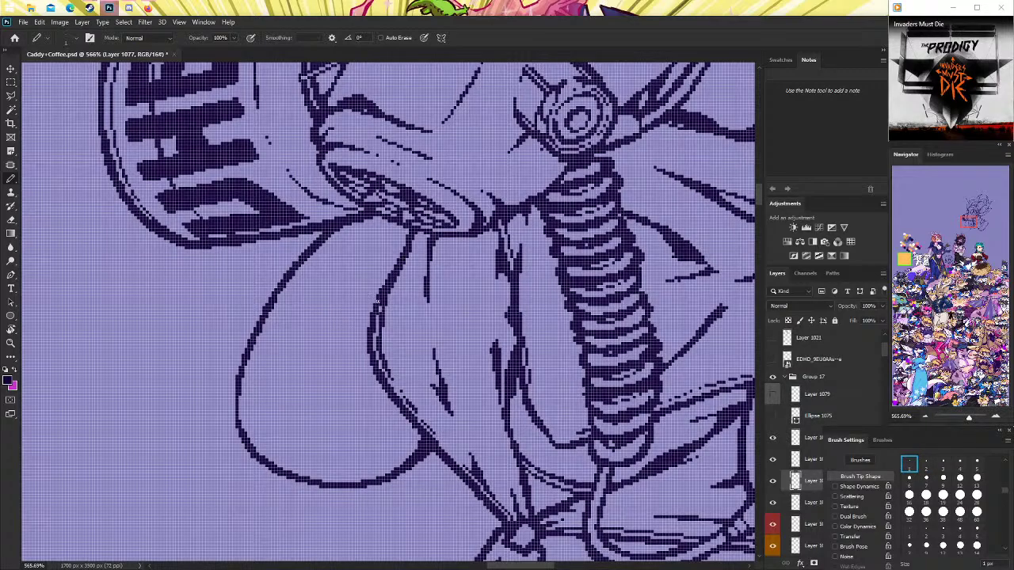
In a new Firefox tab, search Google for 'the prodigy'.
click(148, 10)
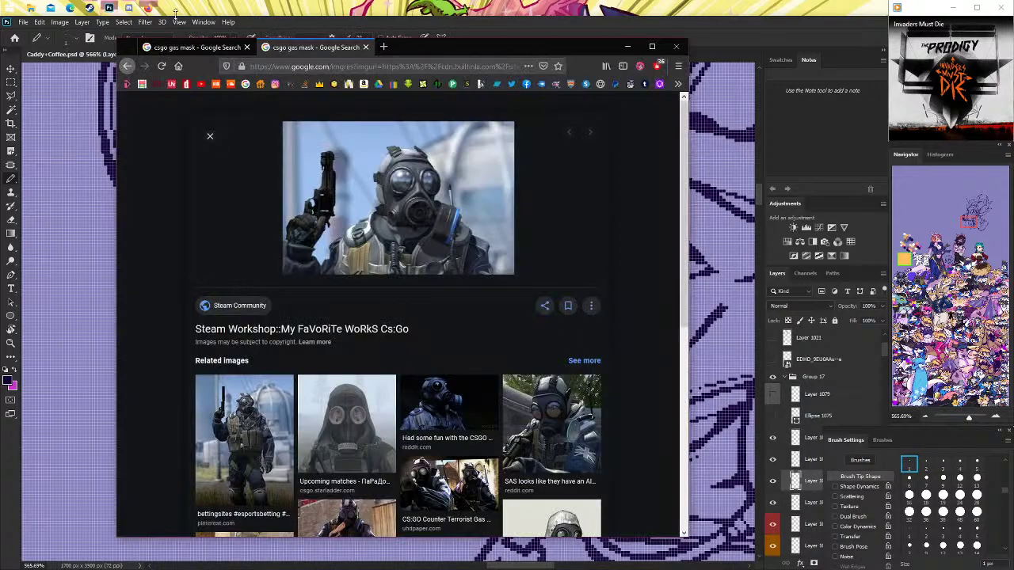
click(386, 47)
text(the p)
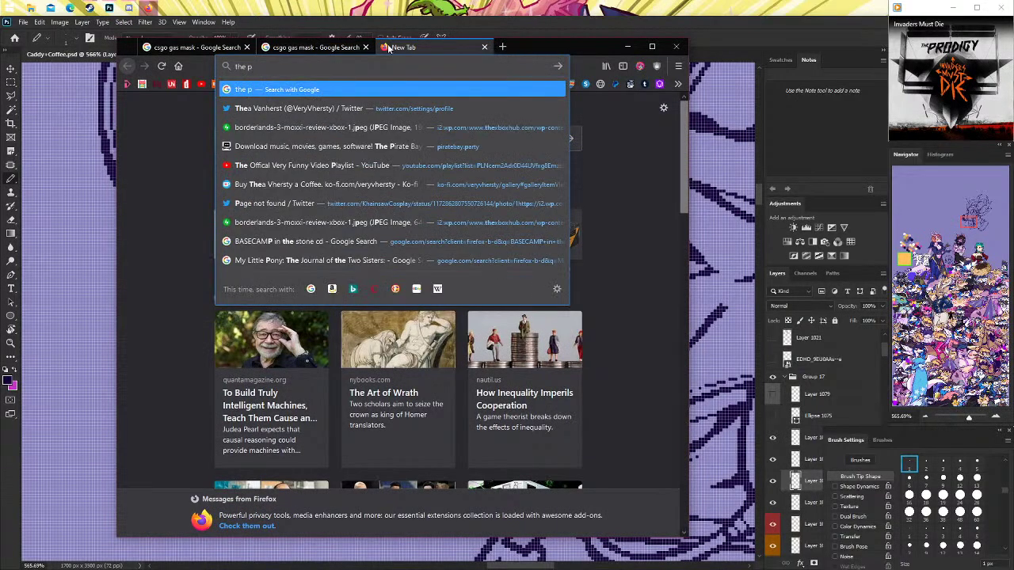
text(rodigy)
key(Return)
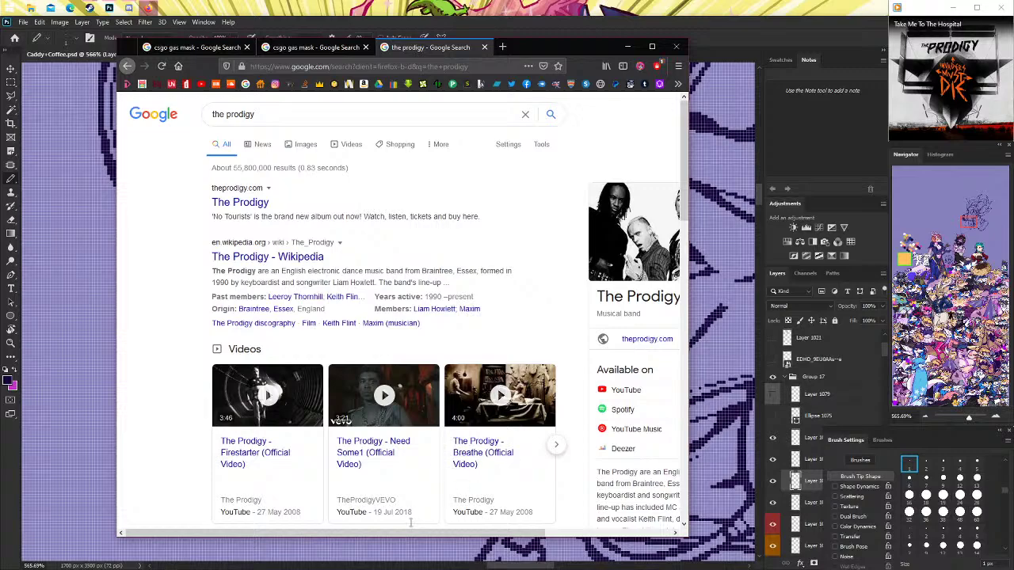
Scroll through the search results, then return to the Photoshop canvas.
scroll(539, 428, down, 3)
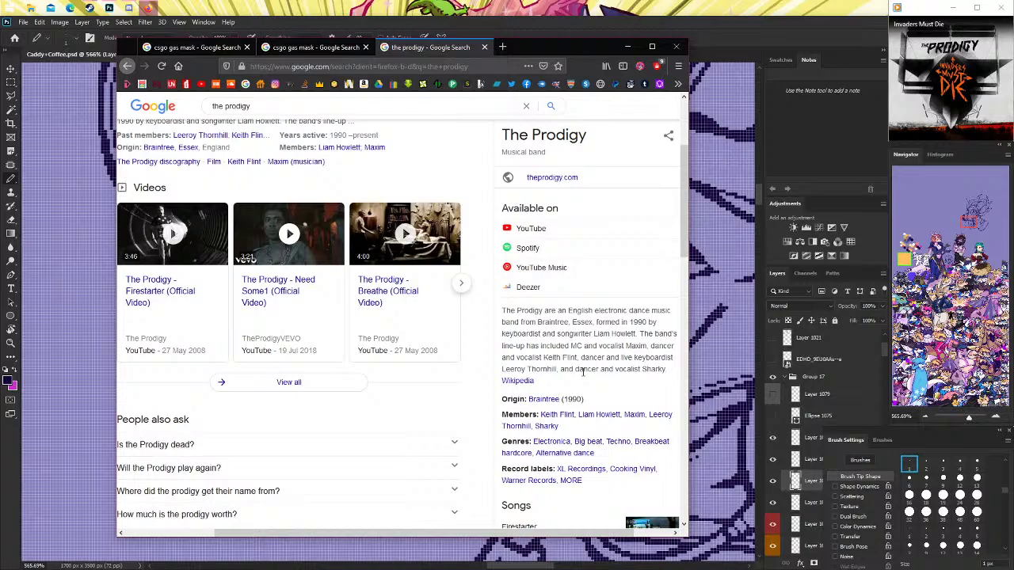
scroll(583, 372, down, 3)
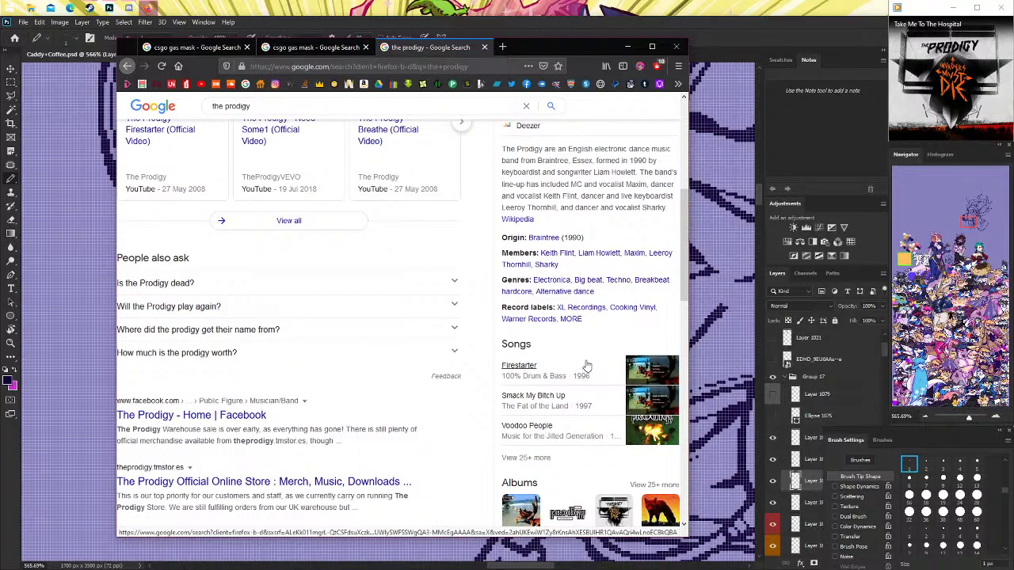
scroll(584, 369, down, 2)
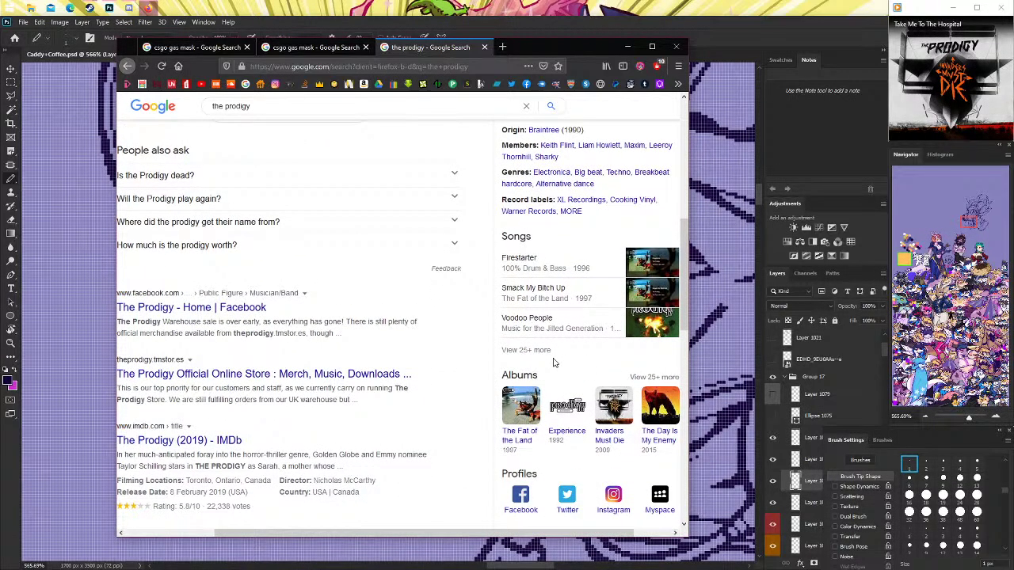
scroll(551, 294, up, 6)
scroll(551, 295, up, 2)
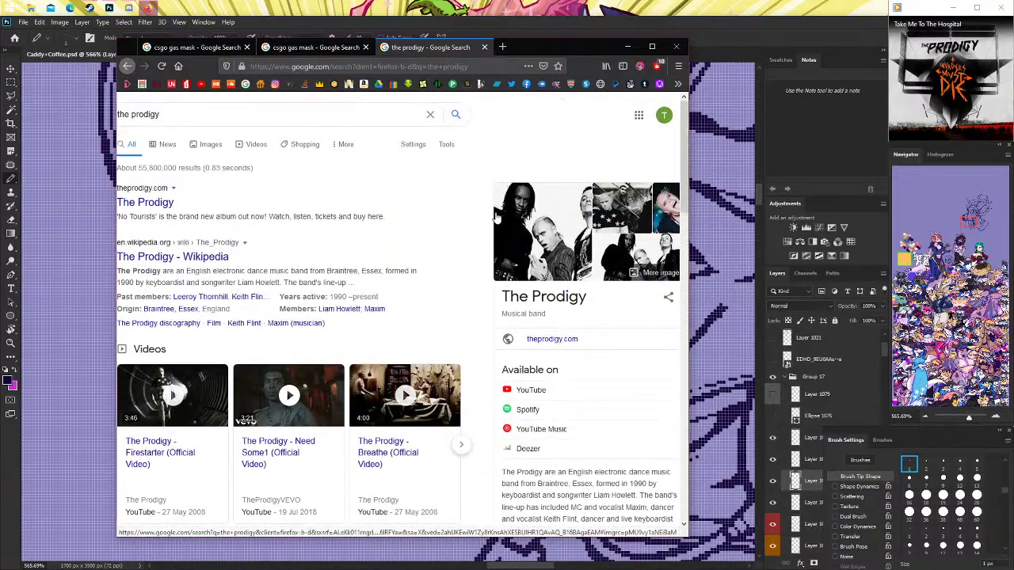
drag(430, 529, 356, 528)
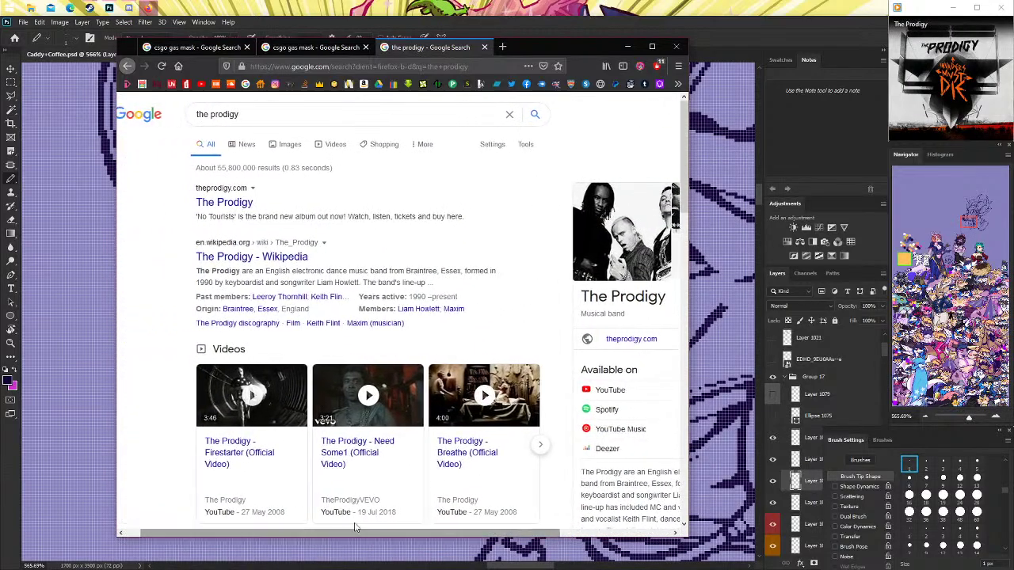
click(783, 38)
scroll(204, 317, down, 3)
Zoom the canvas to about 329% on the strap beside the round filter.
key(z)
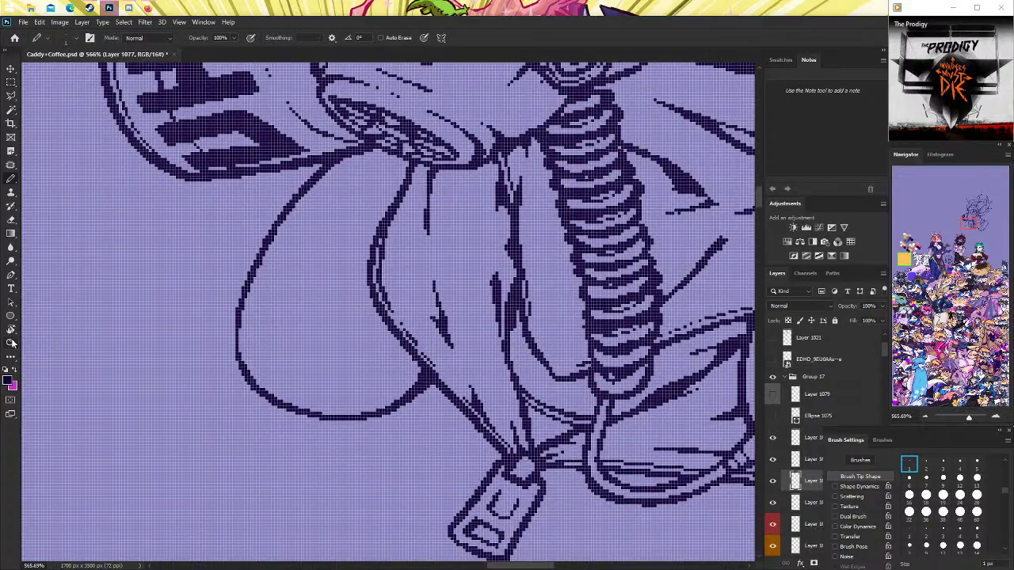
scroll(427, 295, down, 5)
scroll(426, 295, down, 3)
scroll(459, 277, up, 1)
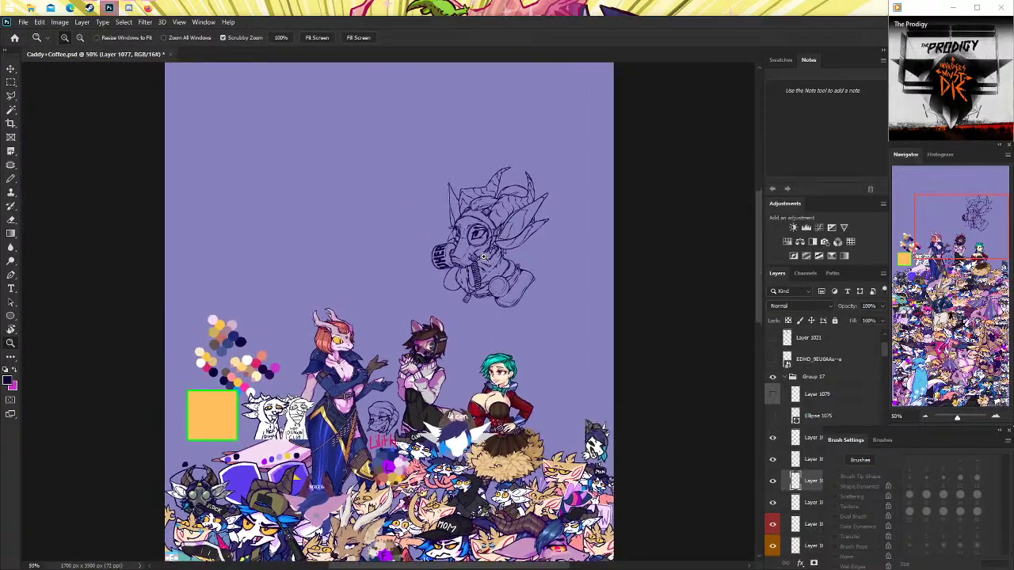
scroll(479, 265, up, 1)
scroll(478, 264, up, 1)
scroll(477, 277, up, 1)
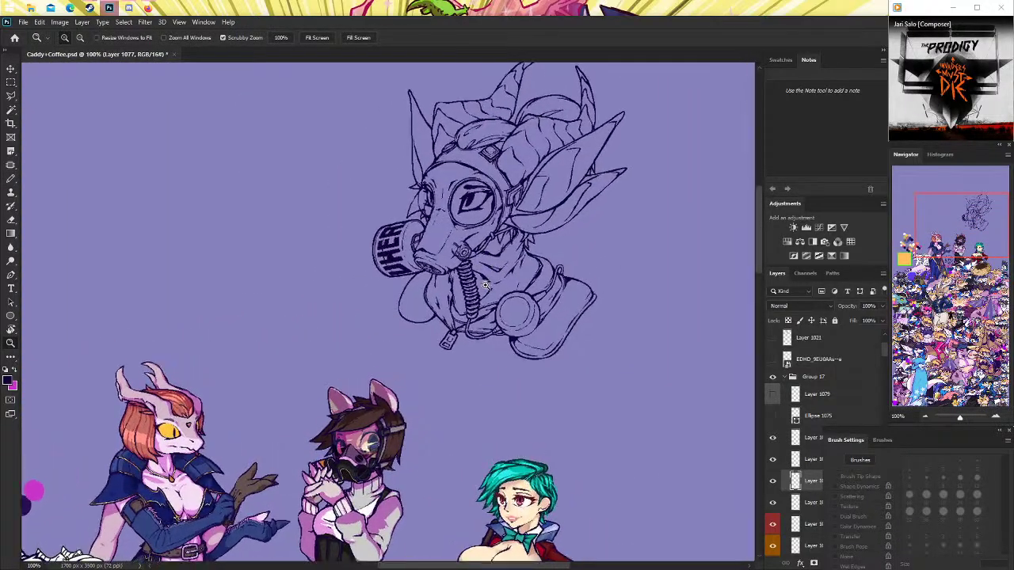
scroll(475, 301, up, 1)
scroll(474, 326, up, 1)
scroll(474, 326, up, 8)
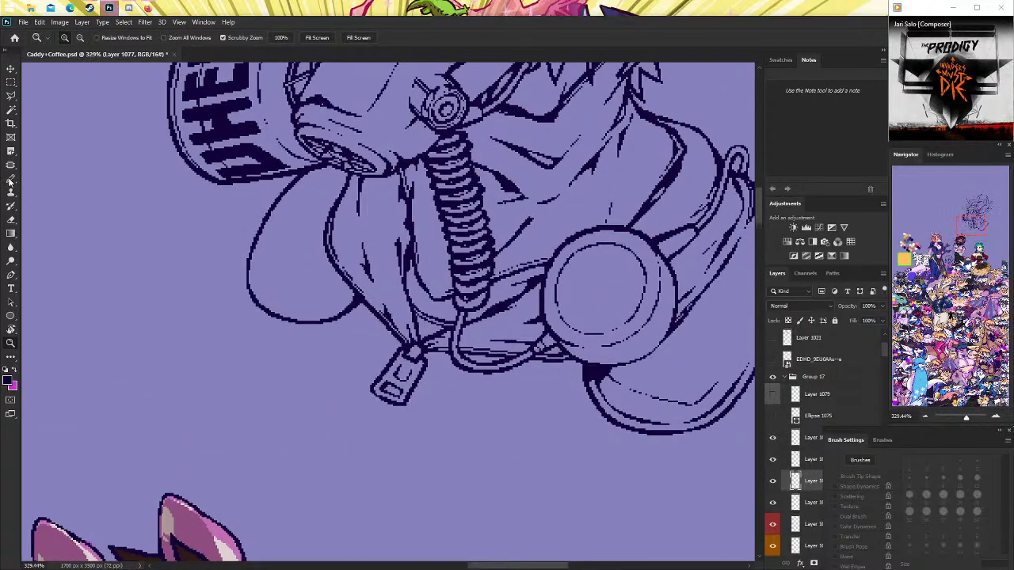
Ink a pencil line along the strap beside the filter, then zoom out to review.
key(b)
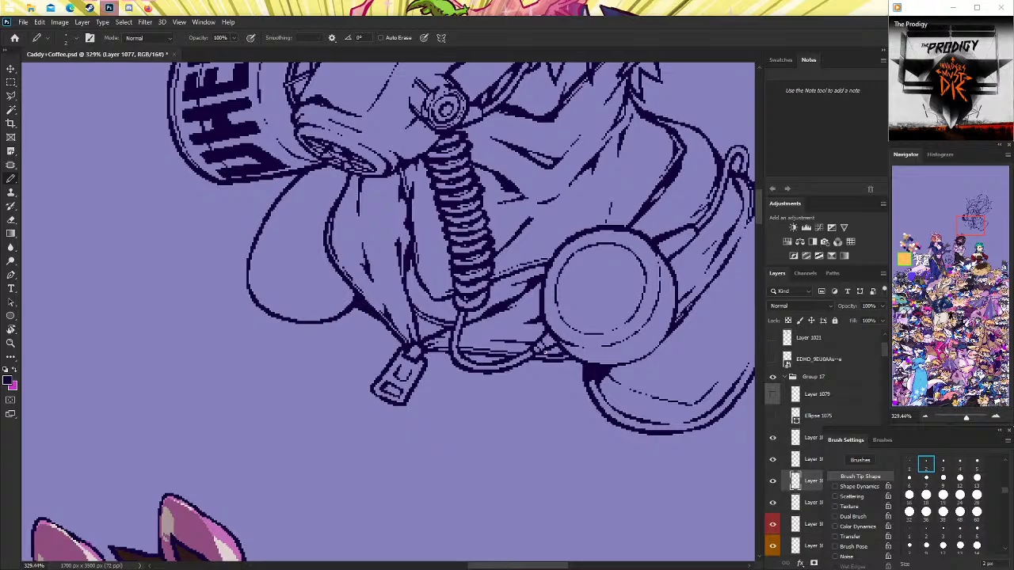
mouse_move(534, 359)
mouse_down()
mouse_move(585, 371)
mouse_move(567, 360)
mouse_up()
scroll(583, 366, up, 1)
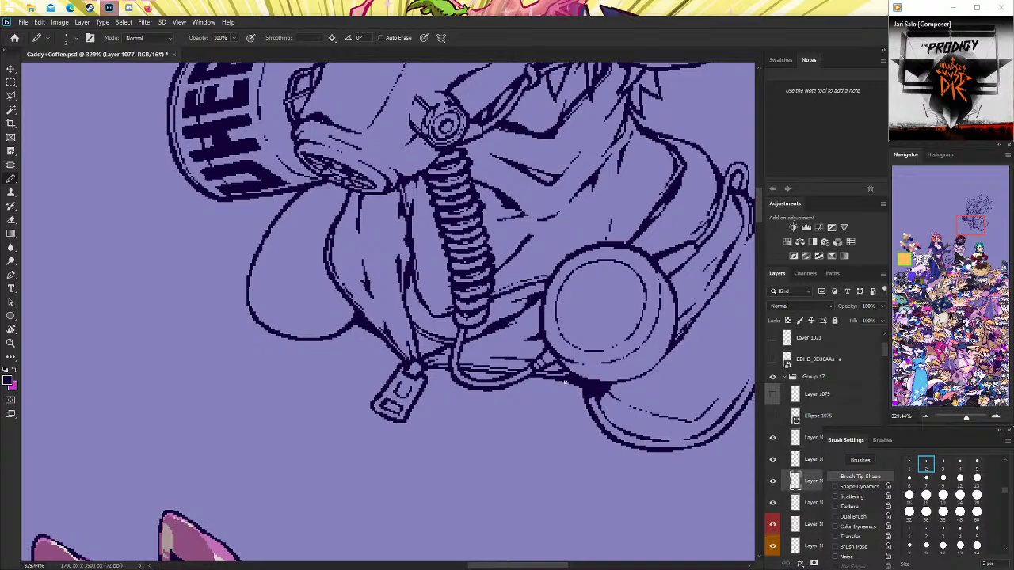
key(z)
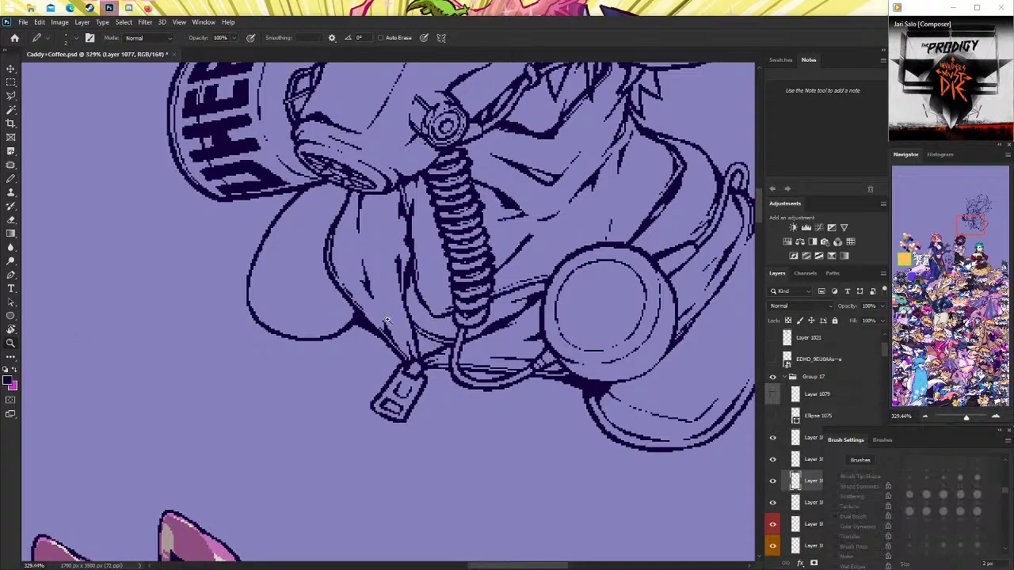
drag(507, 285, 488, 283)
click(491, 284)
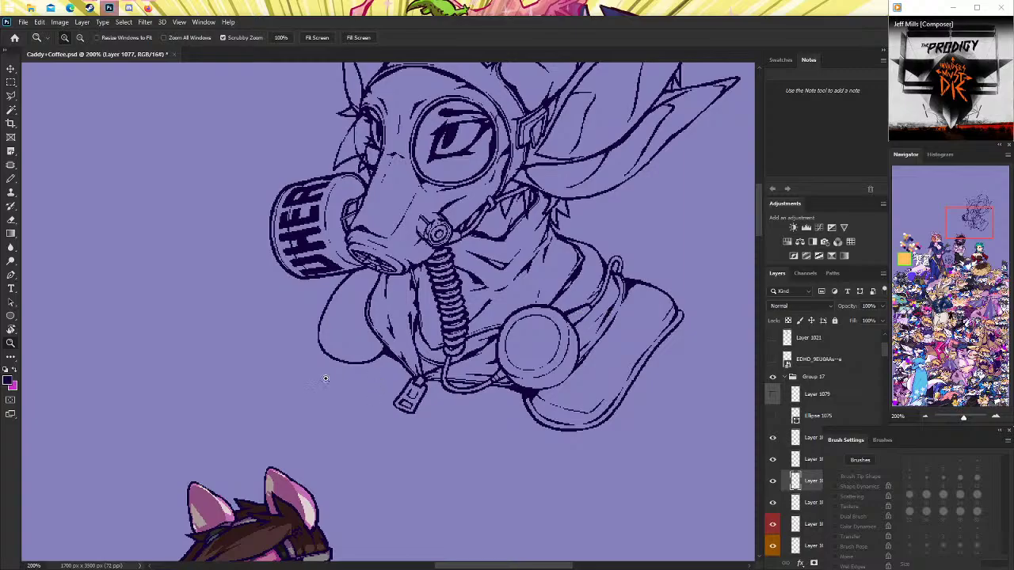
Zoom and scroll around the figure's lower left to inspect the line art.
drag(325, 380, 332, 342)
scroll(333, 343, up, 2)
scroll(356, 267, down, 5)
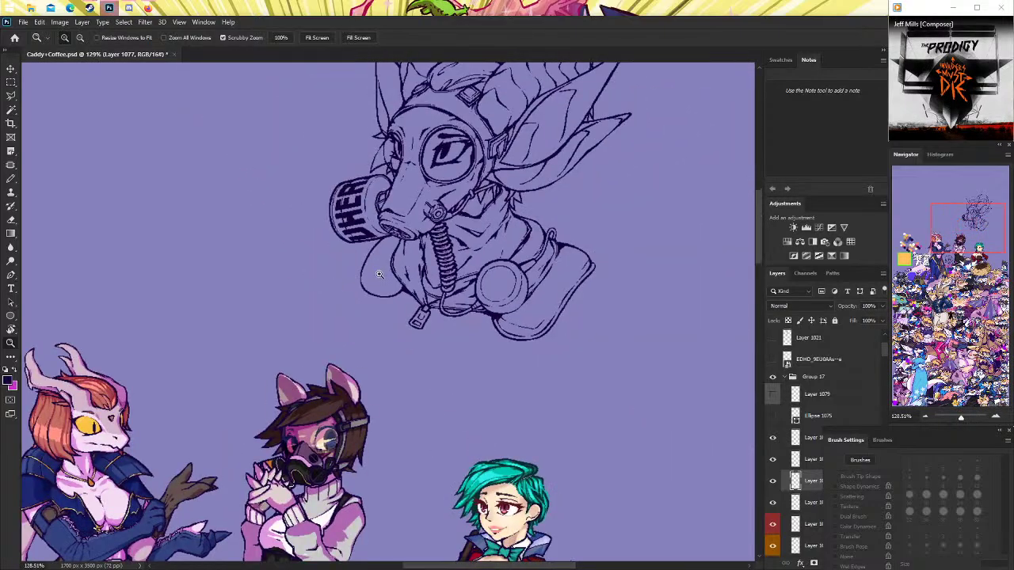
scroll(426, 240, up, 2)
scroll(444, 238, down, 6)
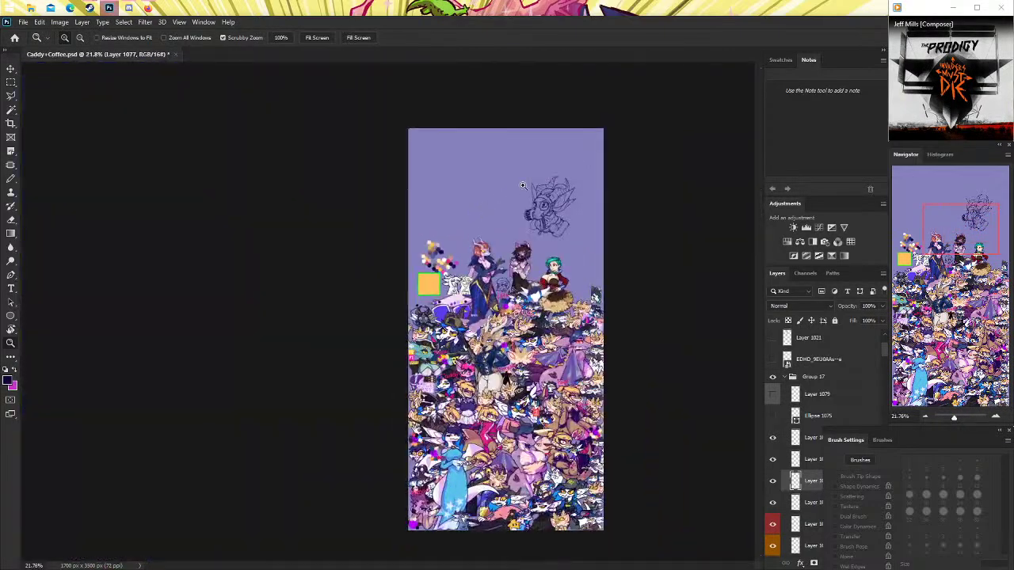
scroll(483, 166, up, 2)
scroll(485, 166, up, 1)
scroll(485, 178, up, 1)
scroll(486, 190, up, 1)
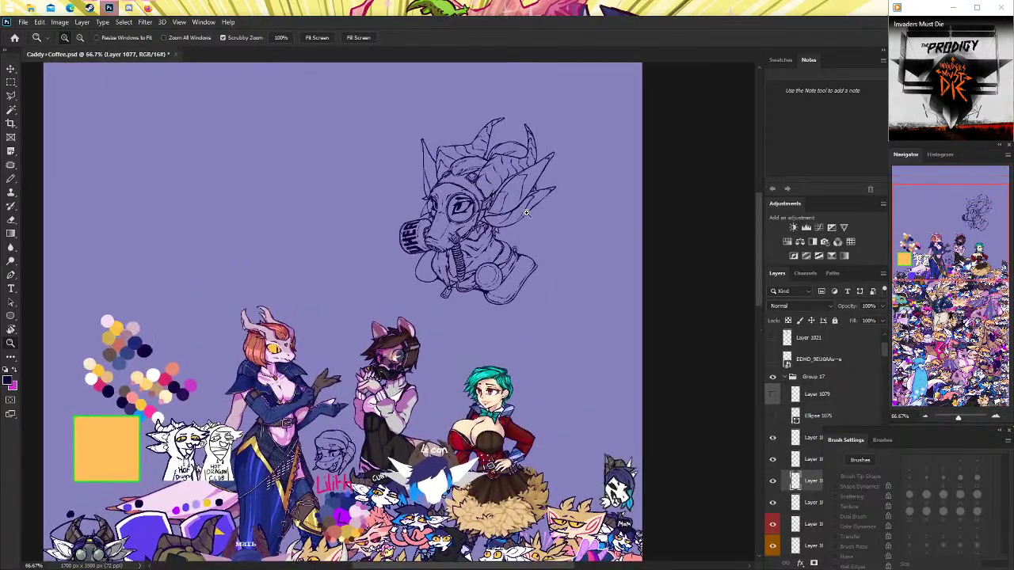
scroll(486, 204, up, 1)
scroll(485, 205, up, 1)
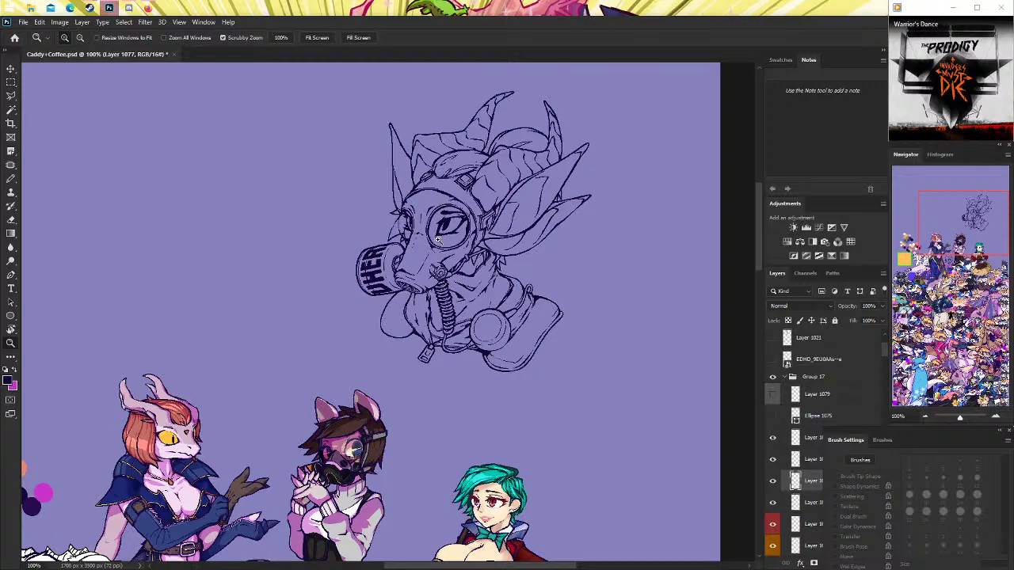
scroll(434, 253, down, 1)
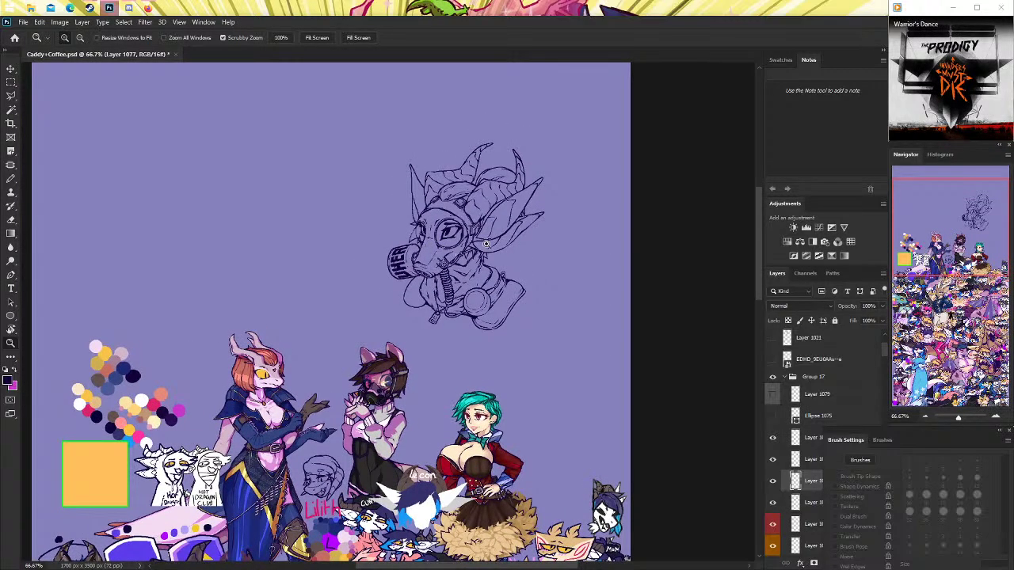
scroll(465, 246, up, 1)
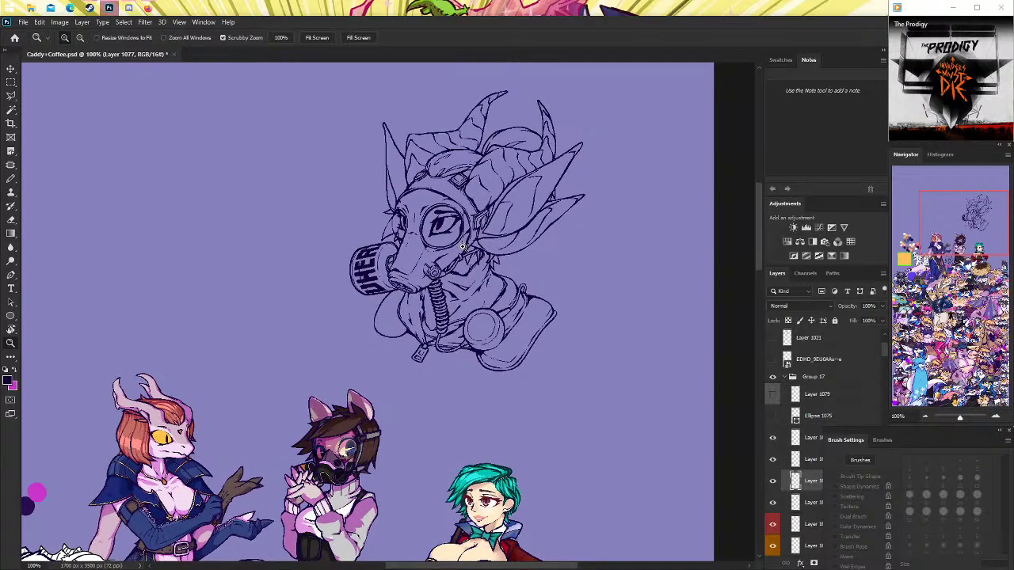
scroll(418, 266, down, 2)
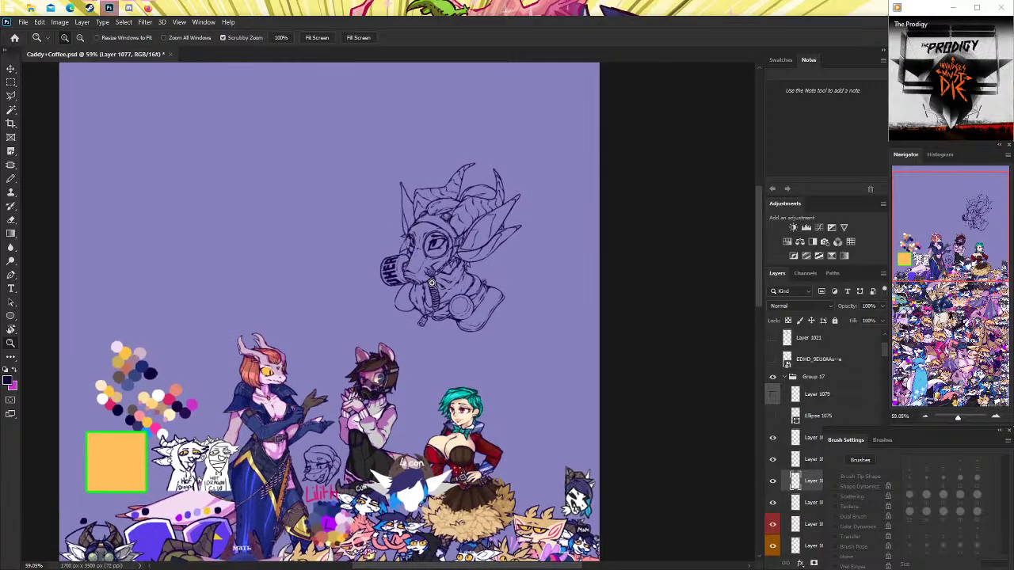
scroll(434, 281, up, 1)
scroll(489, 296, up, 1)
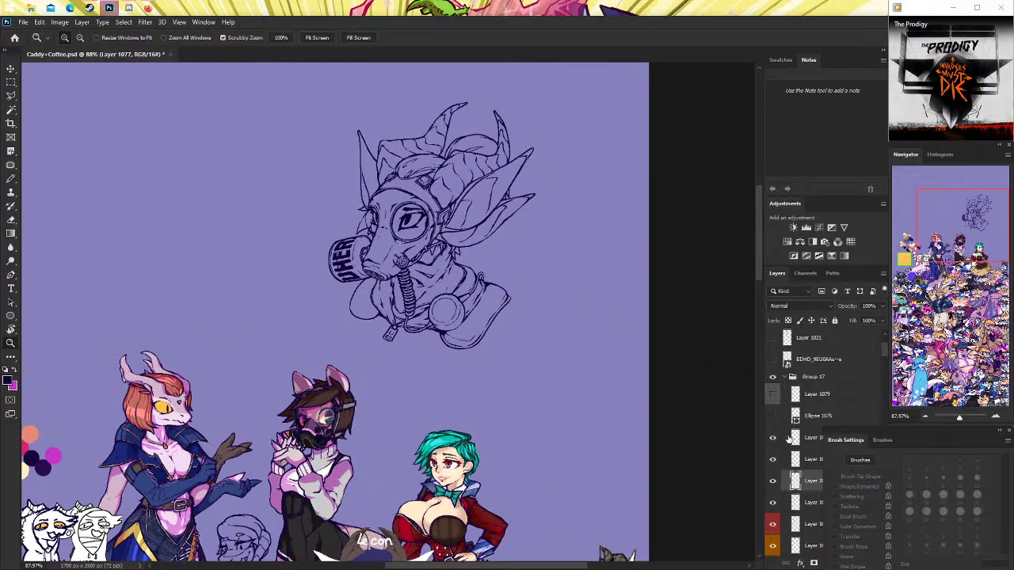
Toggle the horns/canister and bust/hose layers off and on to compare the lines.
click(772, 480)
click(773, 481)
click(771, 503)
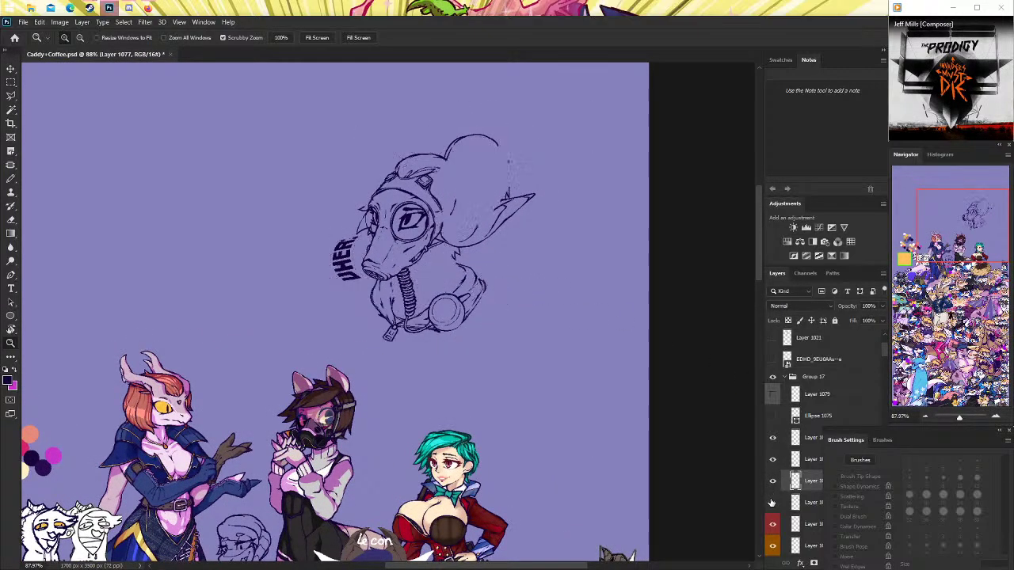
click(772, 502)
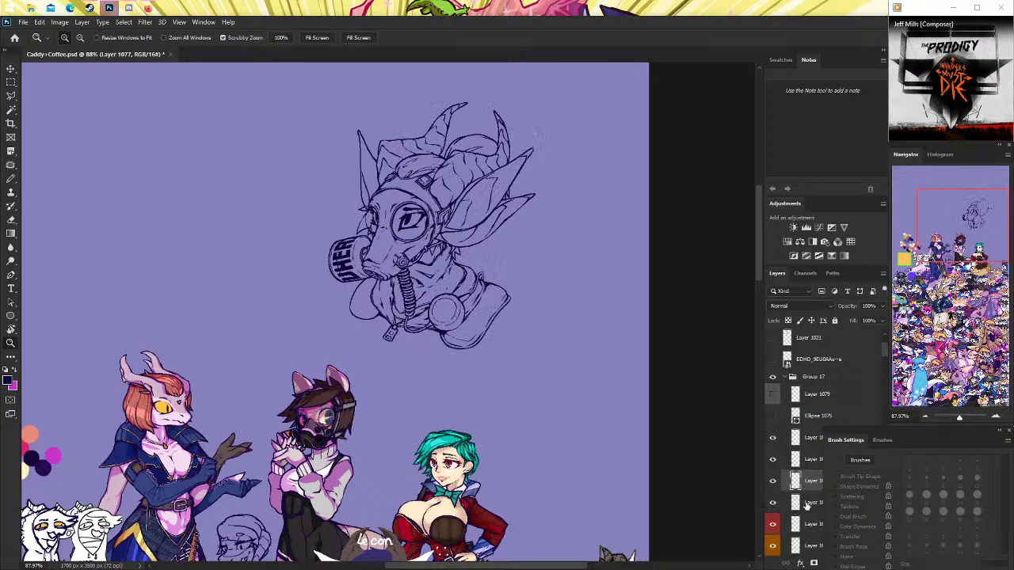
click(772, 438)
click(772, 459)
click(773, 459)
click(772, 460)
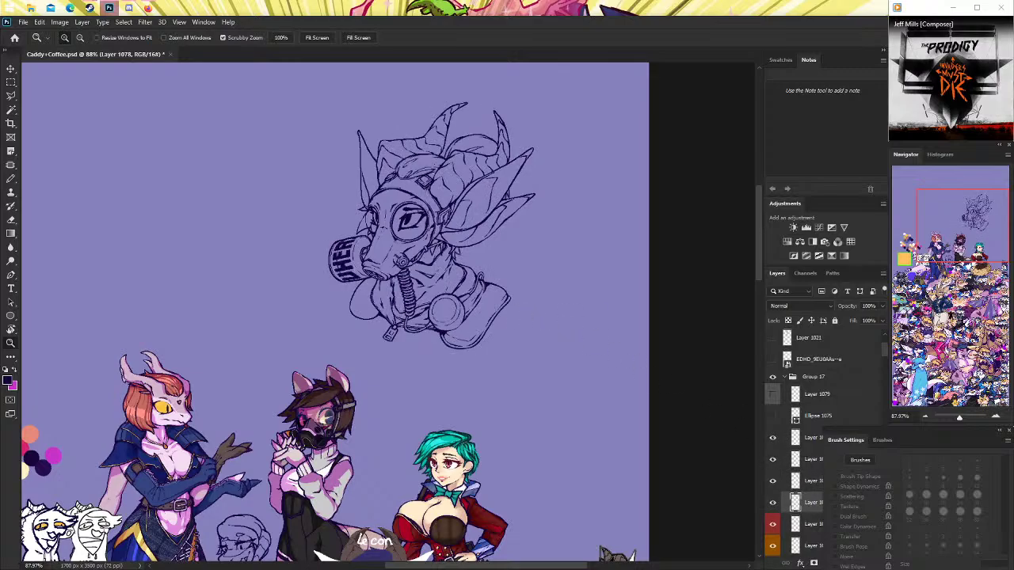
Select the Layer 1076 copy with the Pencil, then review the CS:GO gas mask reference in Firefox.
click(808, 437)
scroll(526, 328, up, 5)
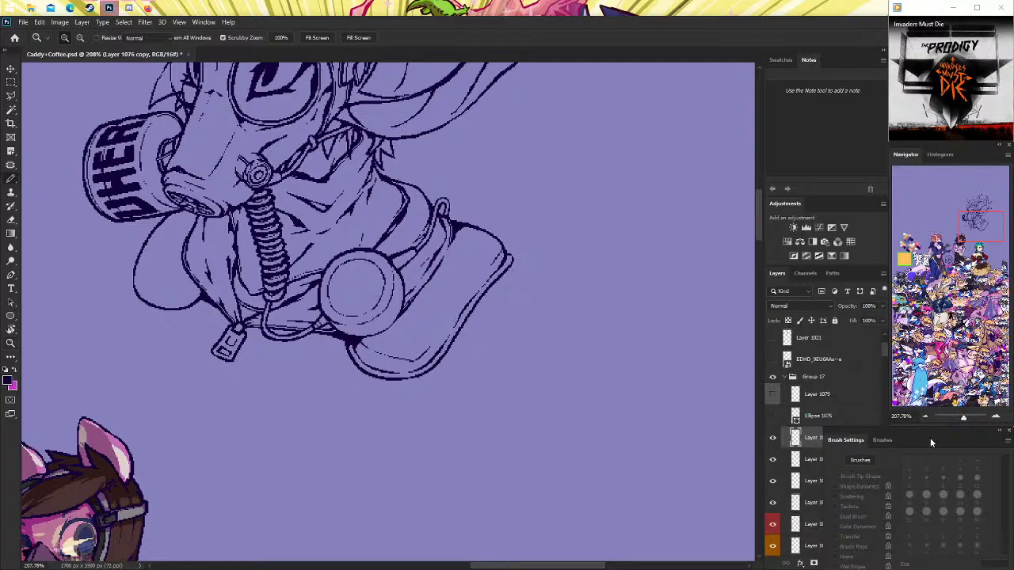
key(b)
click(151, 8)
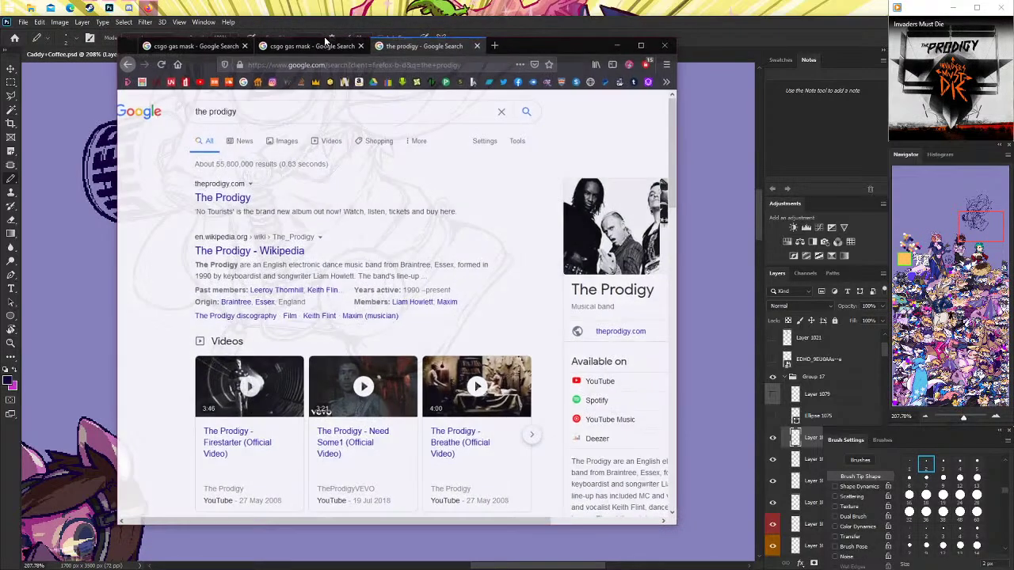
click(324, 41)
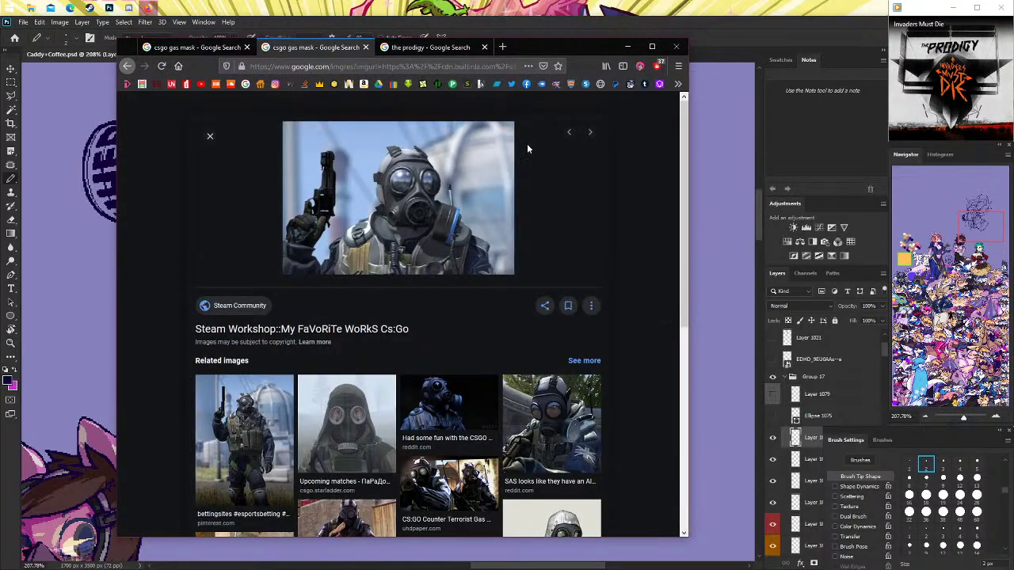
click(702, 31)
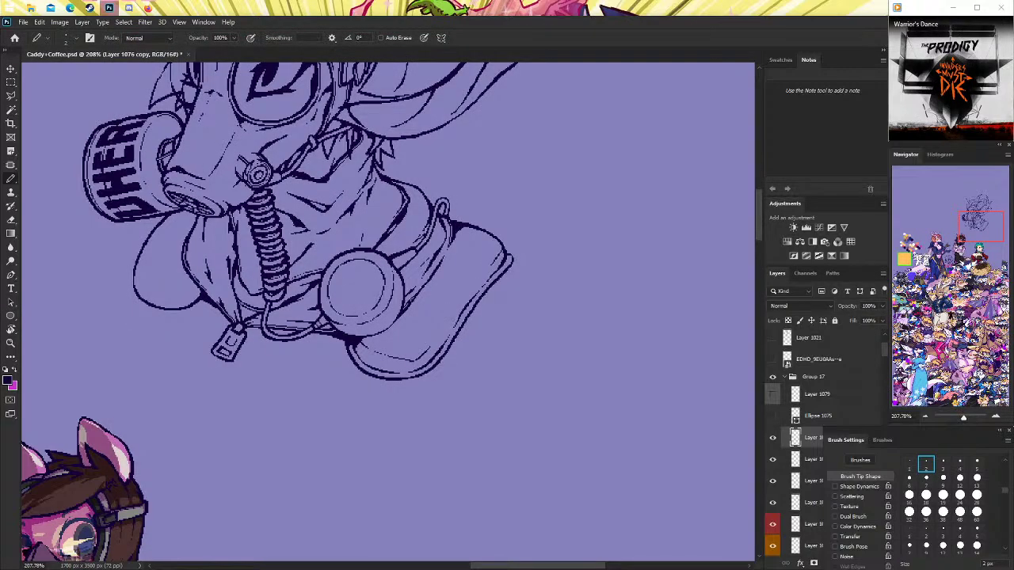
Try a short jacket-edge stroke, undo it, and zoom out to see the whole image.
drag(509, 255, 532, 277)
key(ctrl+z)
scroll(361, 285, up, 2)
scroll(527, 319, left, 3)
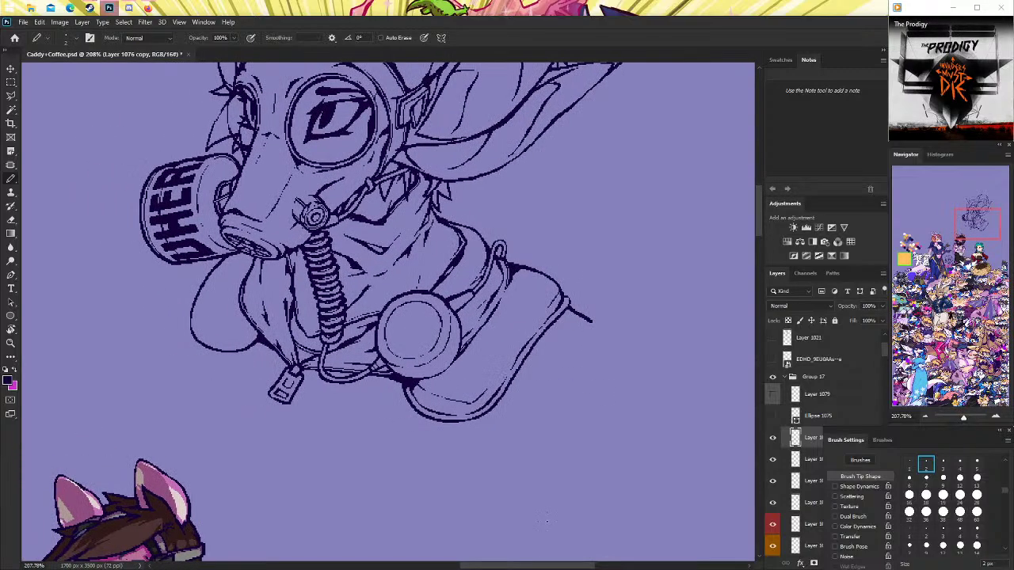
key(z)
mouse_move(491, 309)
mouse_down()
mouse_move(431, 295)
mouse_move(475, 295)
mouse_up()
key(b)
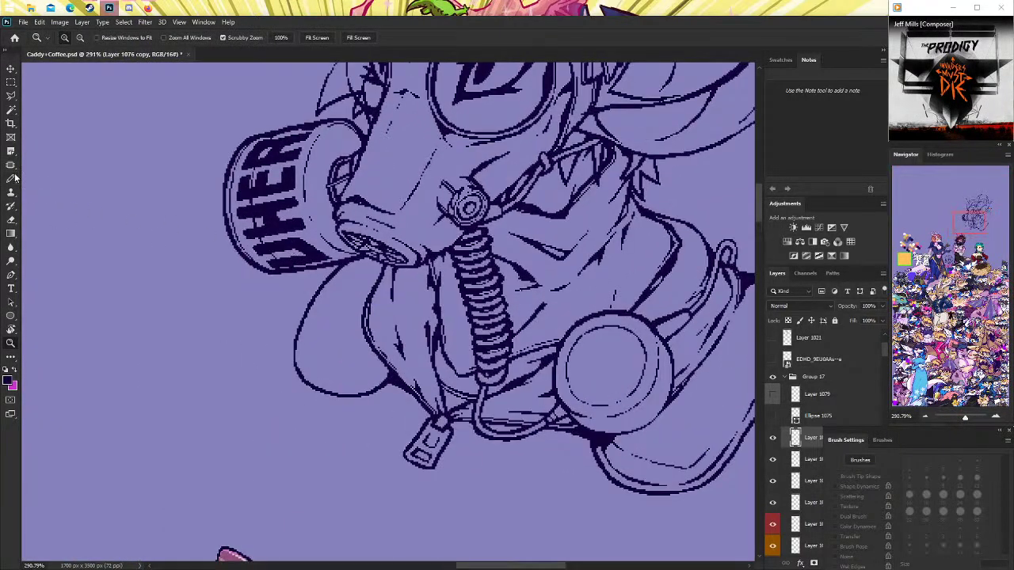
Add a short pencil stroke at the canister's lower left, discarding a trial stroke beside it.
drag(273, 277, 234, 283)
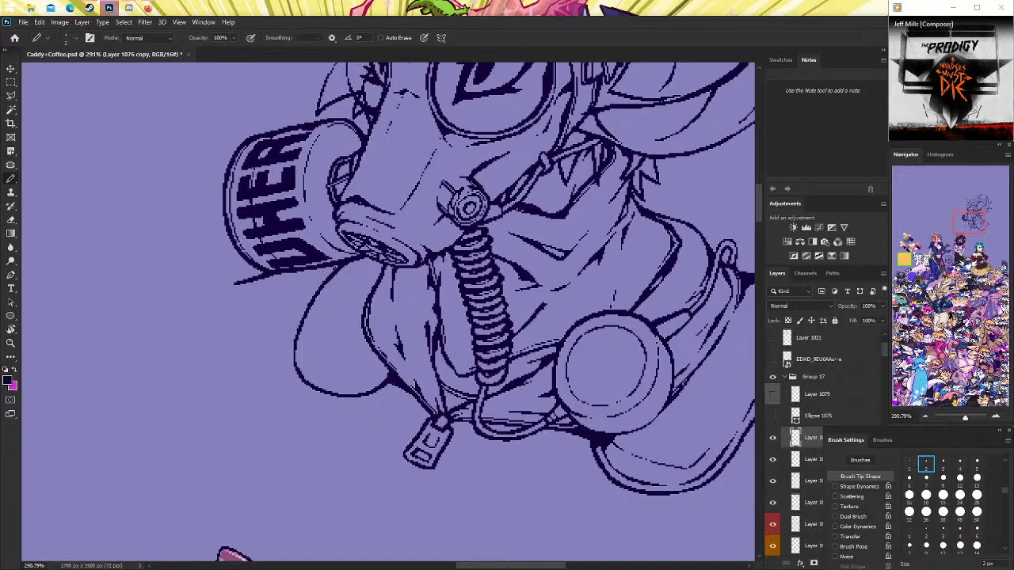
key(ctrl+z)
drag(340, 266, 318, 278)
click(11, 342)
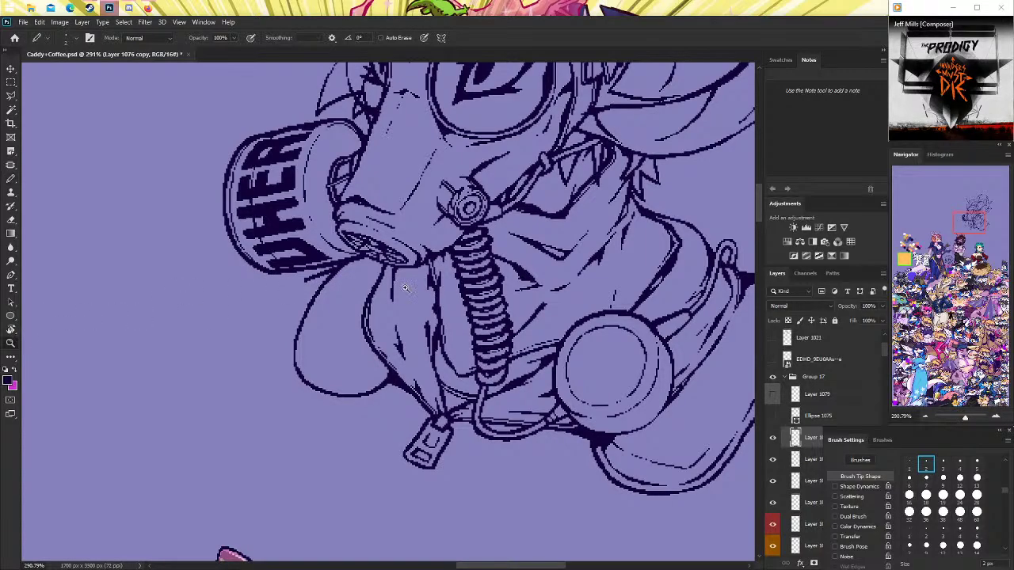
drag(491, 244, 451, 244)
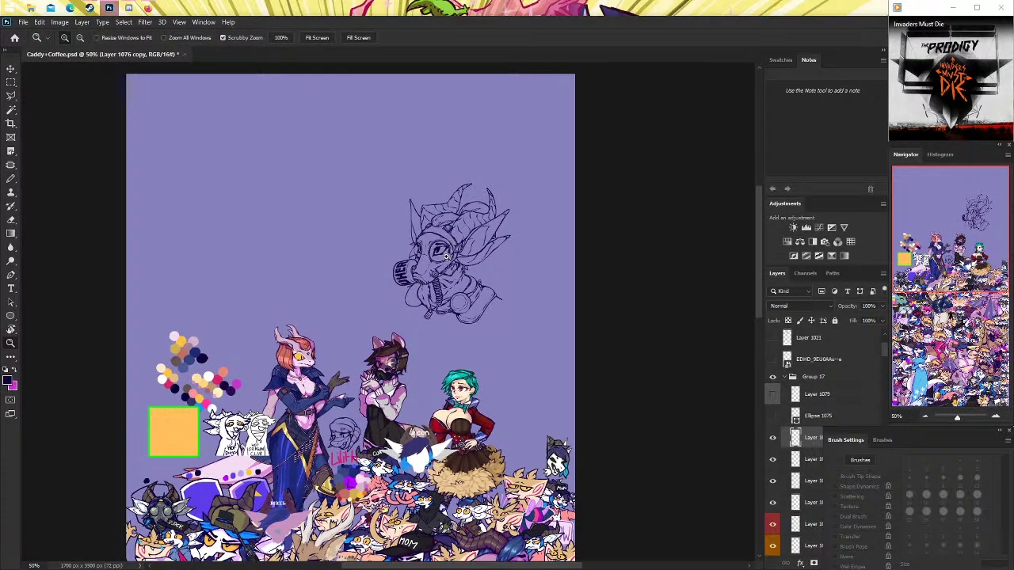
click(441, 281)
Switch between Pencil and Eraser while zooming out to view the whole head.
click(11, 177)
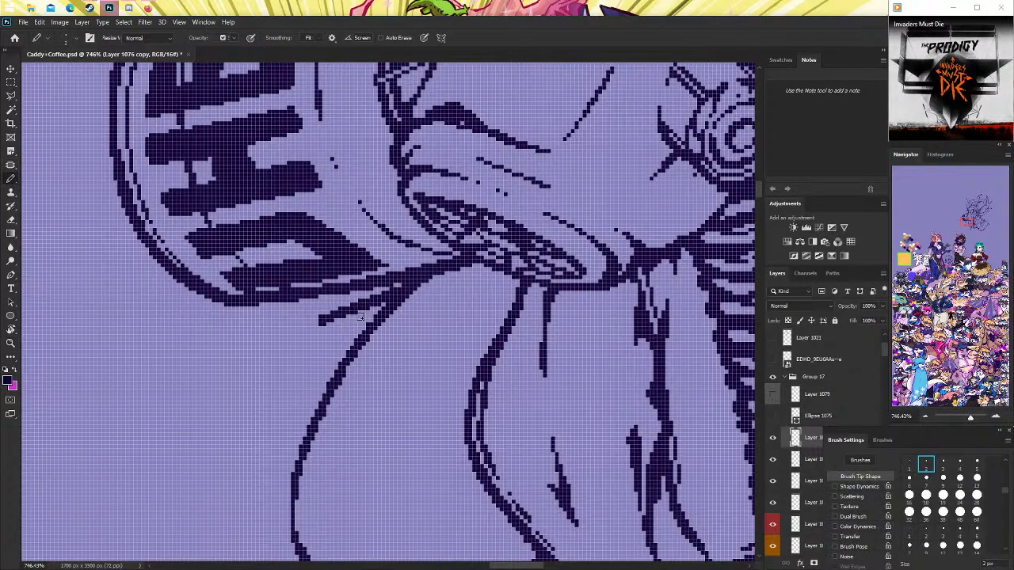
click(11, 218)
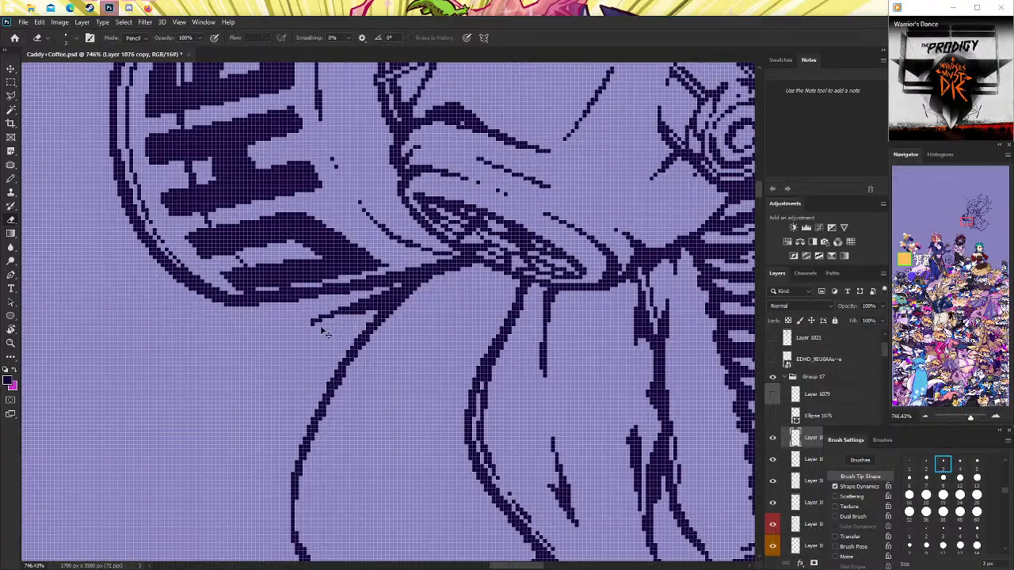
click(11, 343)
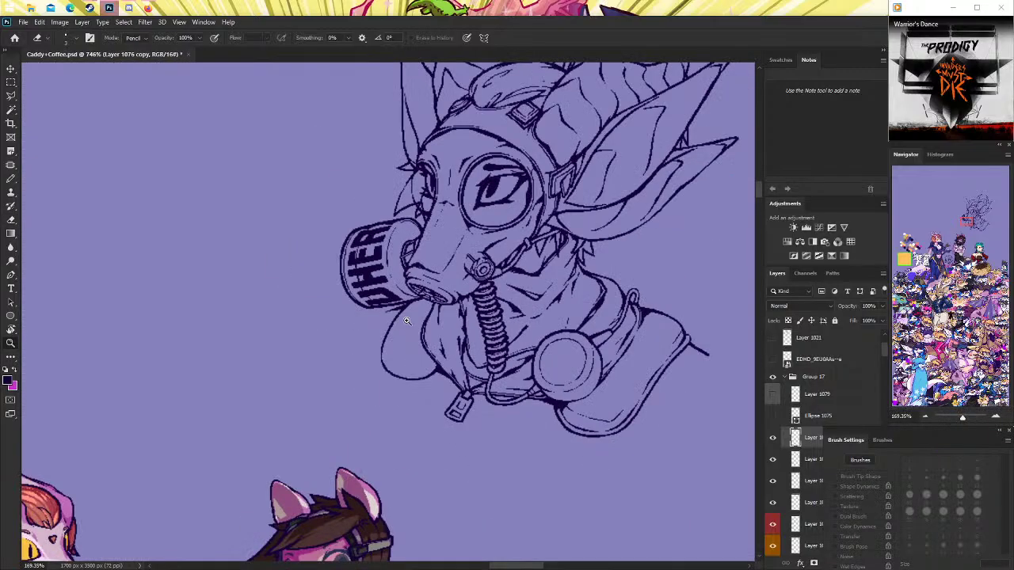
scroll(527, 320, down, 10)
scroll(527, 320, up, 5)
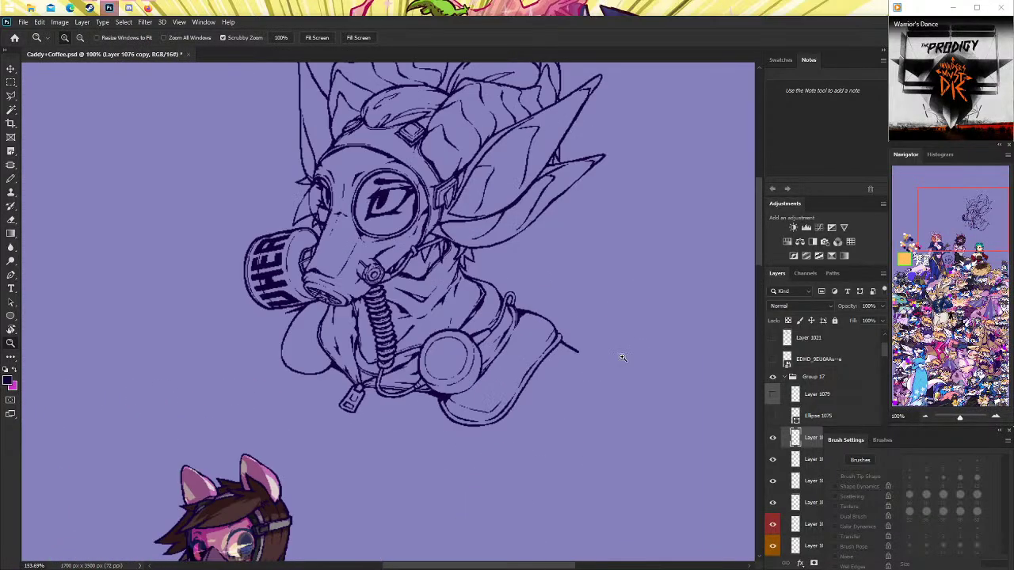
scroll(527, 320, up, 4)
key(e)
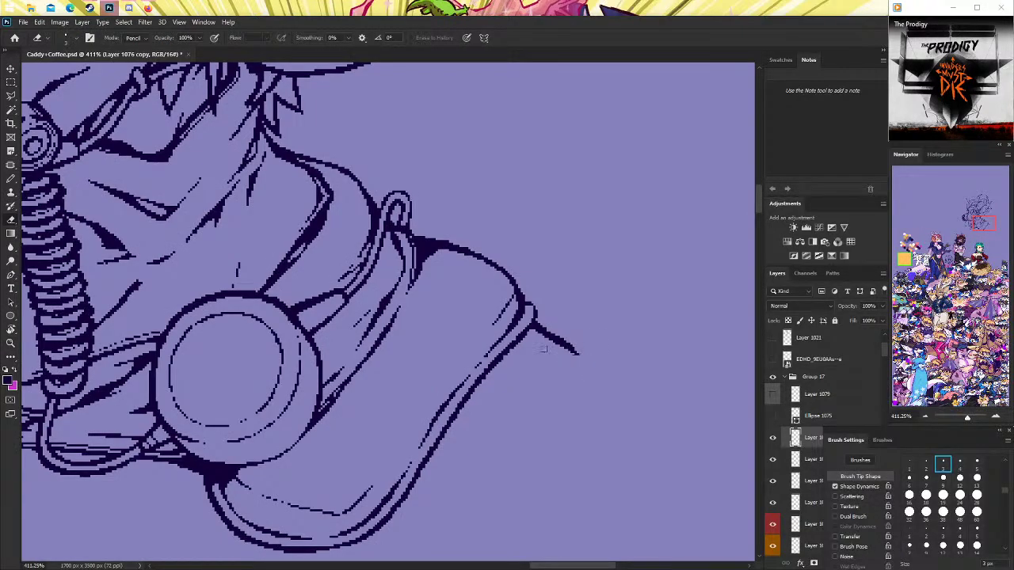
click(11, 343)
scroll(297, 337, down, 5)
scroll(297, 337, down, 3)
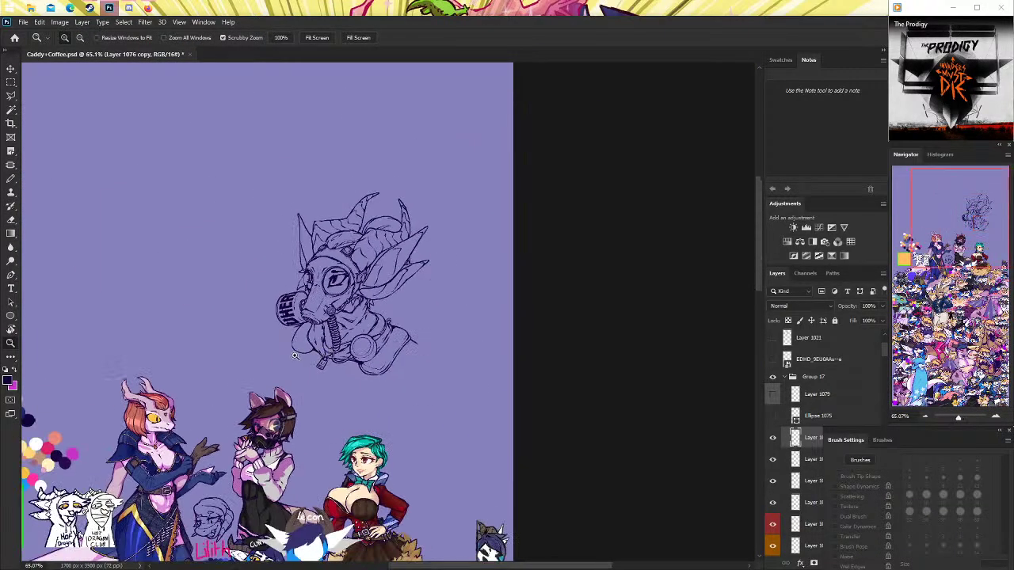
scroll(297, 336, up, 1)
scroll(297, 337, up, 6)
scroll(297, 337, up, 3)
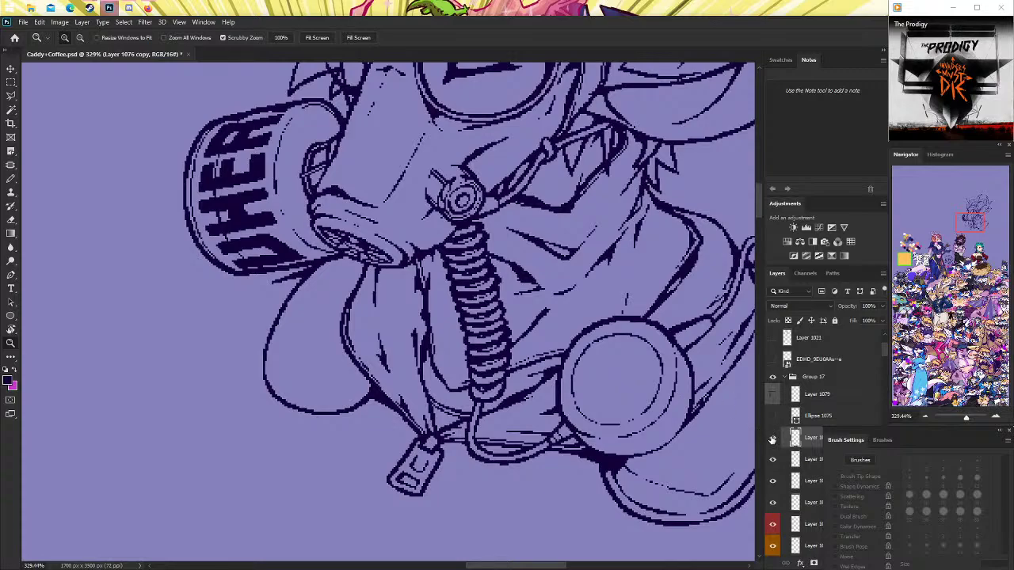
scroll(301, 277, up, 2)
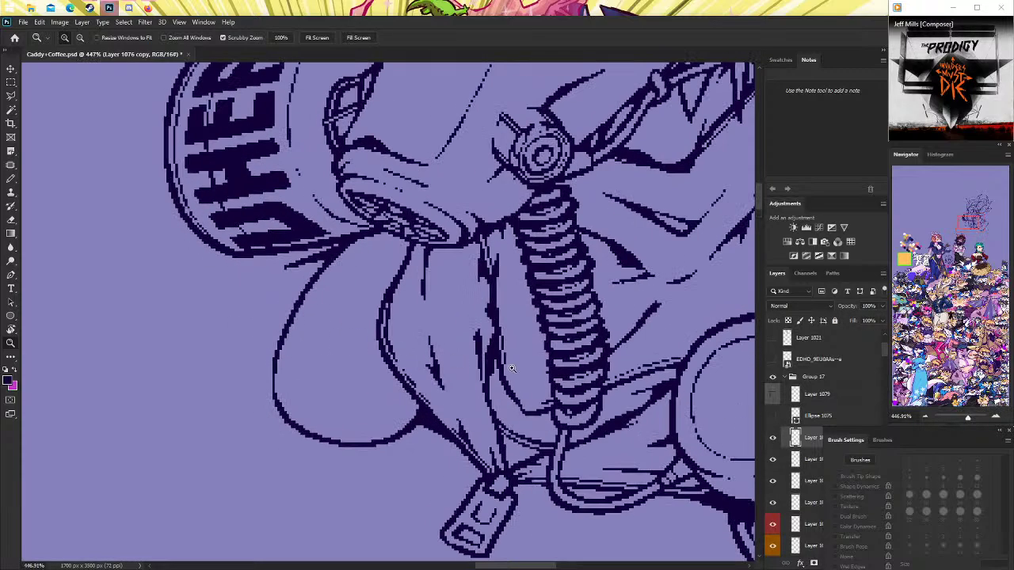
scroll(653, 384, down, 5)
Toggle the hose layers to compare, and make Layer 1075 the active layer.
click(772, 460)
click(772, 459)
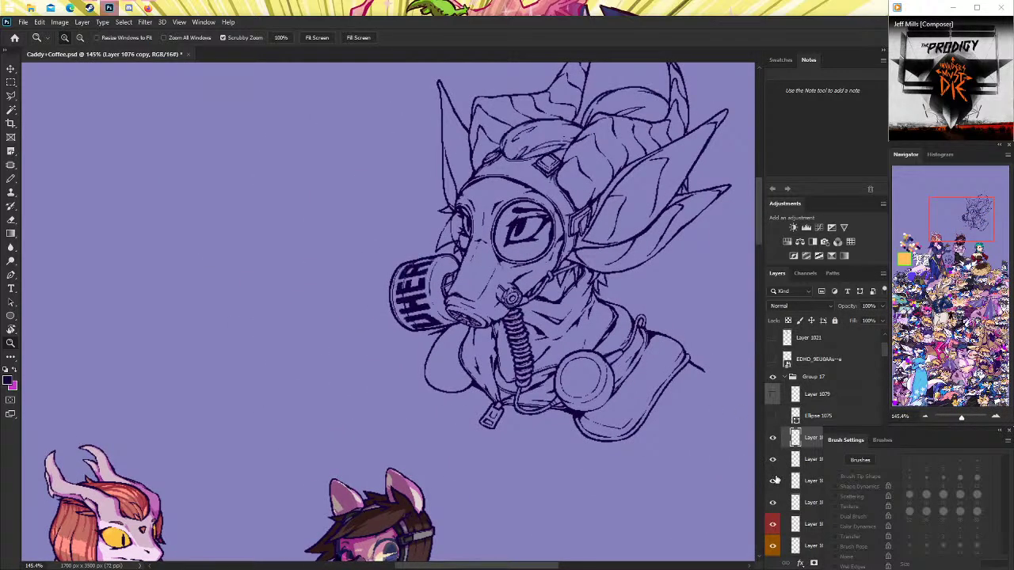
click(773, 481)
click(774, 481)
click(791, 462)
click(772, 459)
click(773, 460)
scroll(648, 361, up, 5)
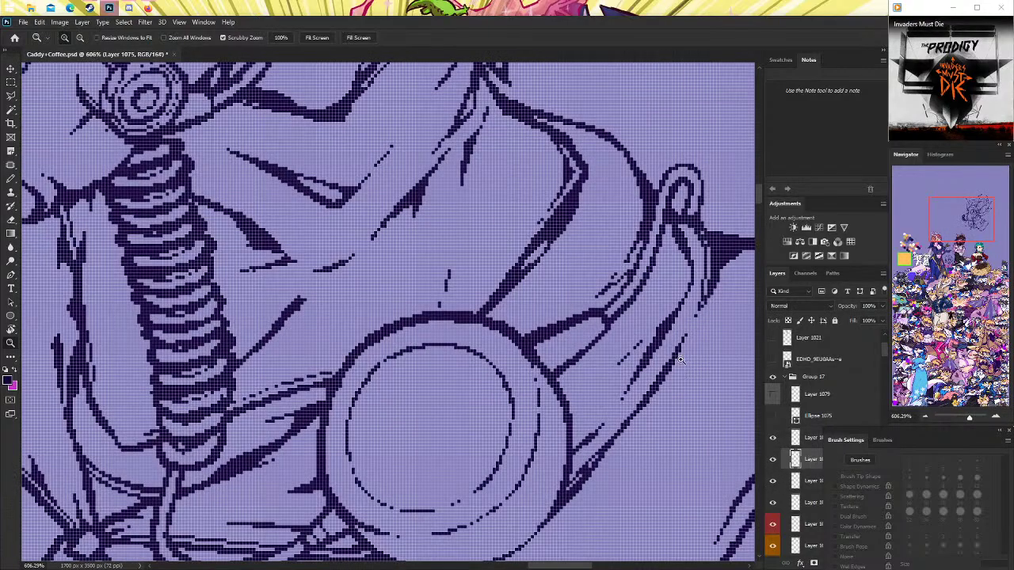
Draw and refine a thin diagonal pixel line beside the round filter.
key(b)
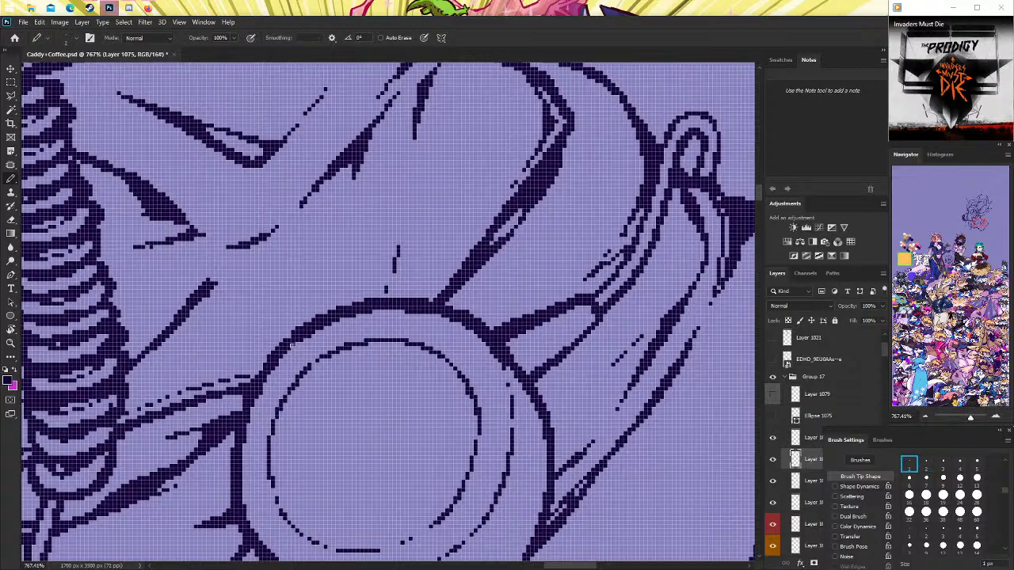
drag(508, 342, 530, 367)
drag(508, 333, 529, 371)
drag(506, 334, 532, 372)
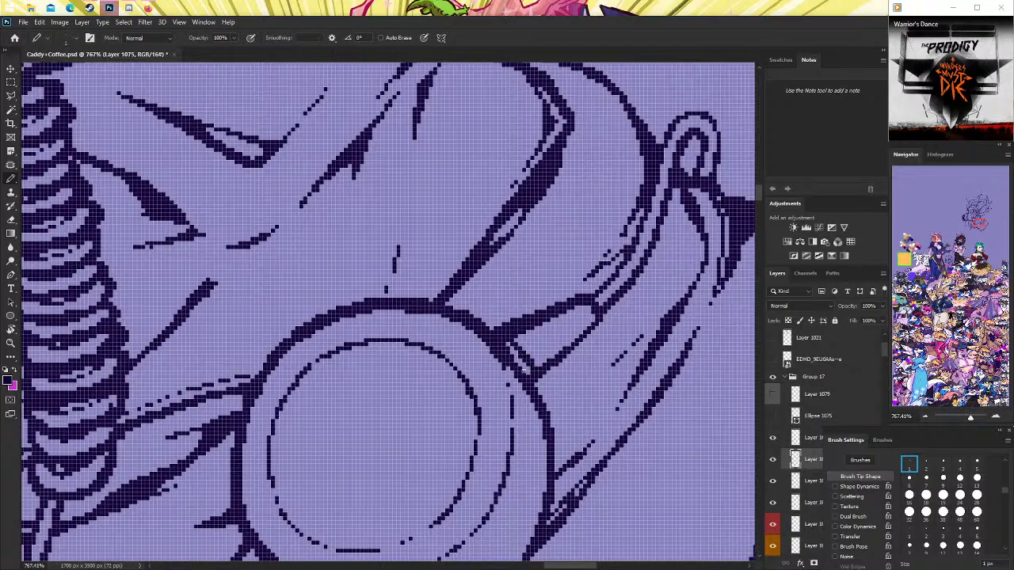
click(11, 342)
drag(516, 320, 467, 271)
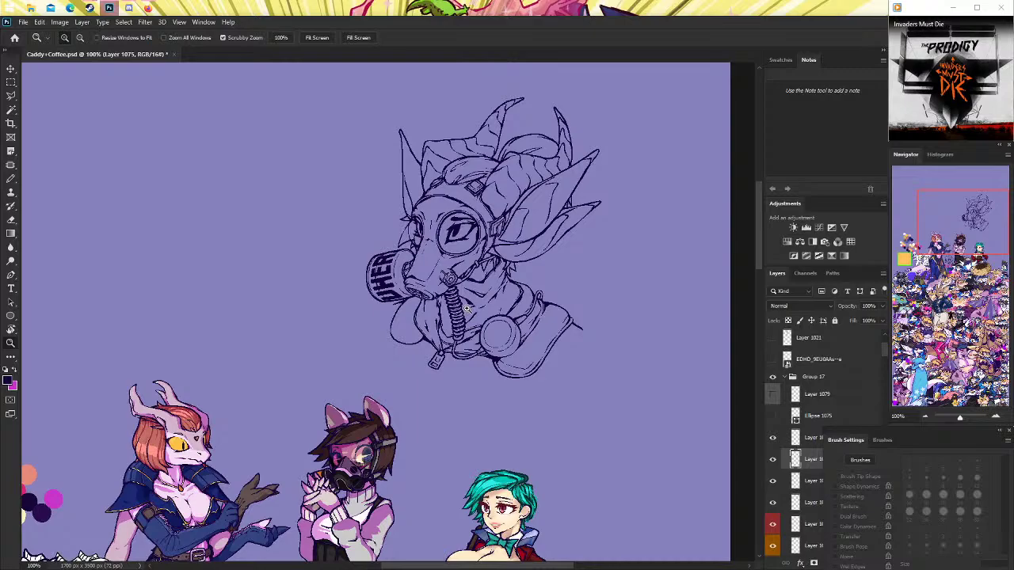
Toggle the lineart layers to compare, then zoom in on the lettered canister.
drag(468, 309, 385, 341)
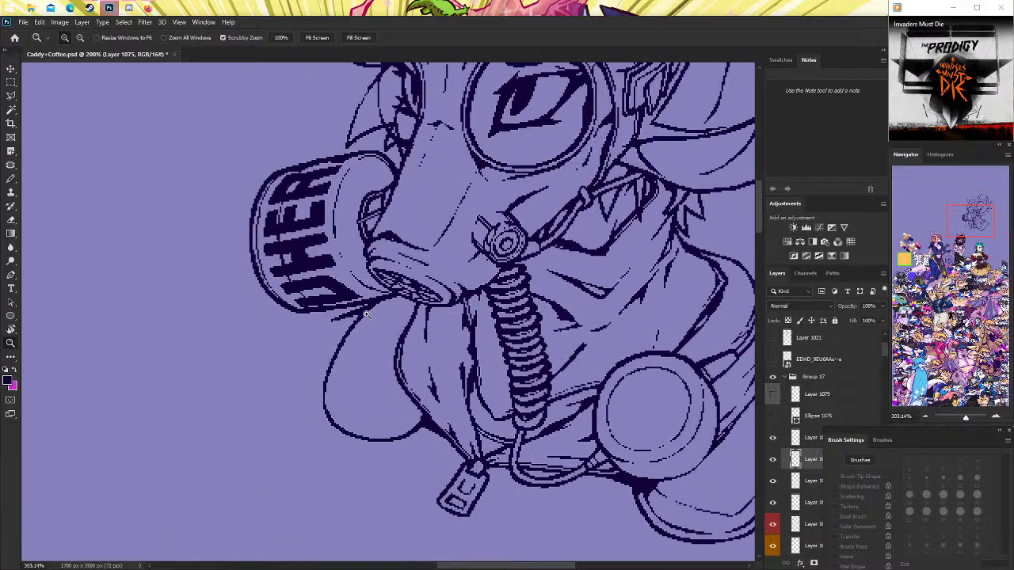
click(772, 460)
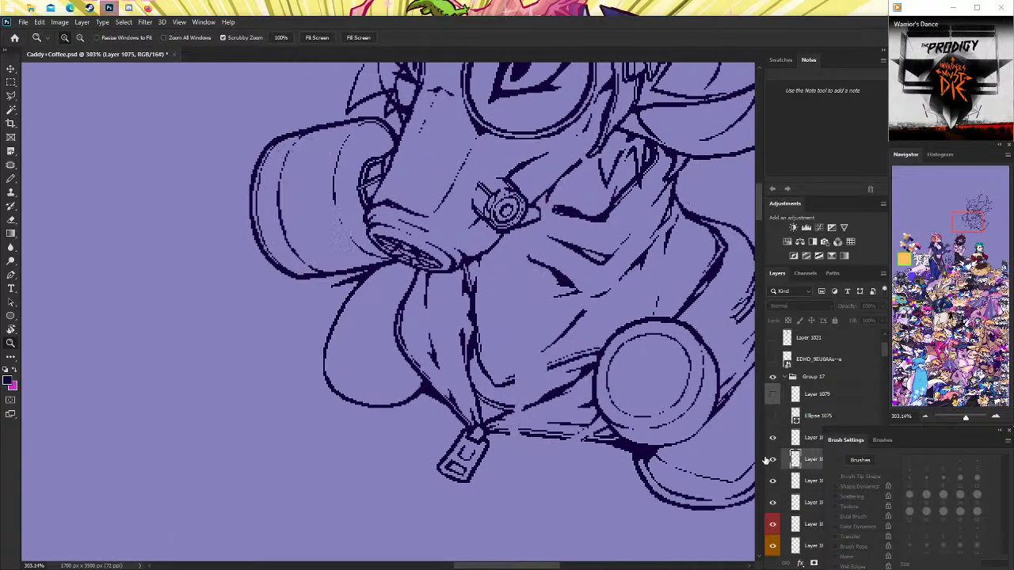
drag(466, 326, 452, 325)
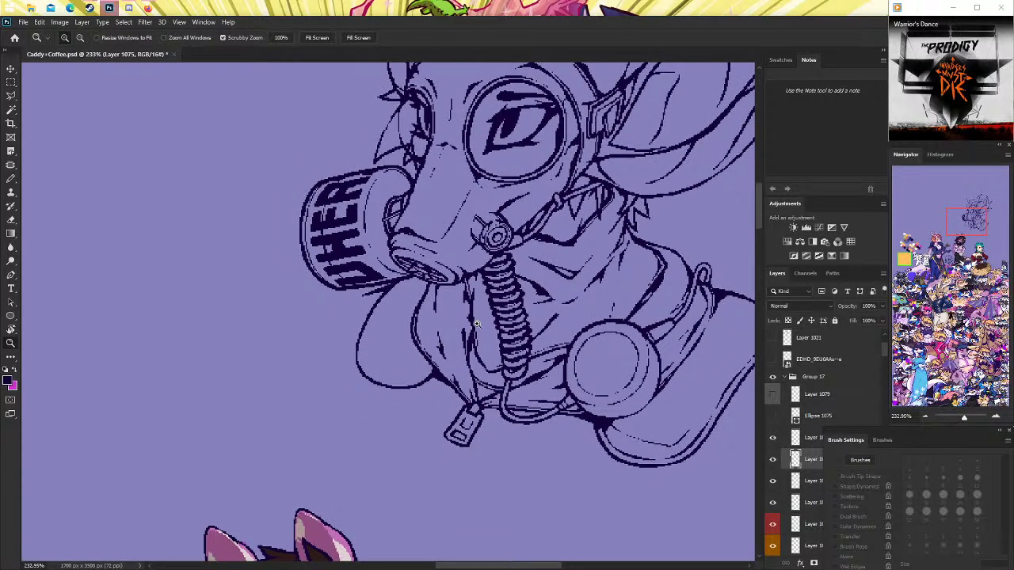
click(775, 439)
click(776, 439)
click(772, 459)
drag(319, 186, 339, 218)
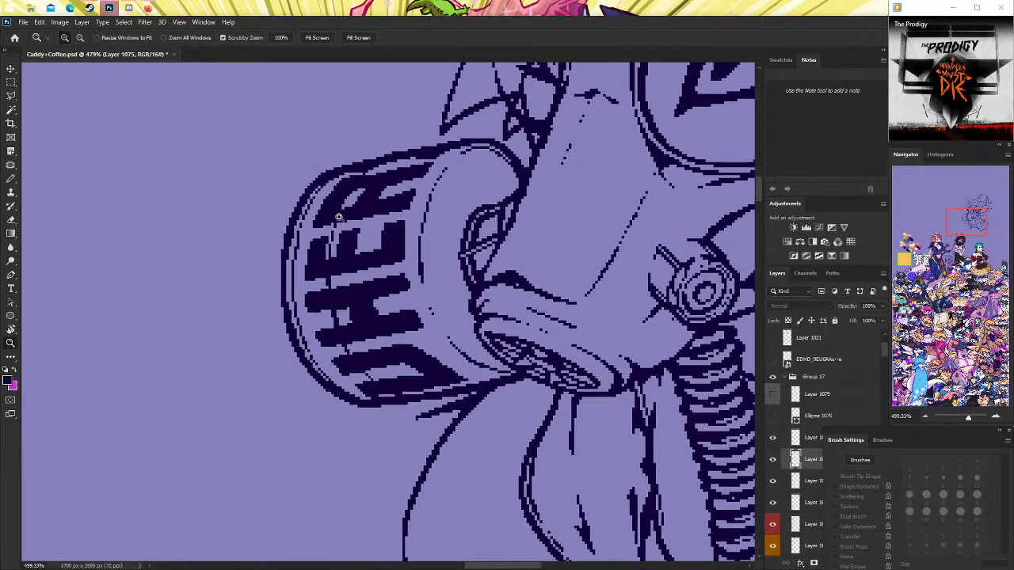
Erase stray pixels along the canister's lower edge with the smallest pencil-mode Eraser.
click(12, 218)
click(909, 464)
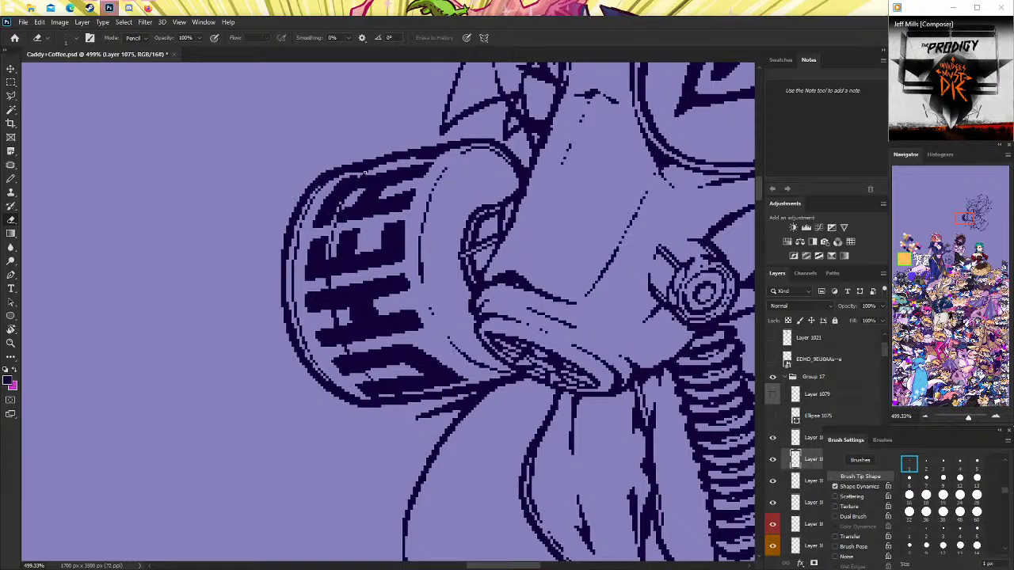
scroll(356, 179, down, 1)
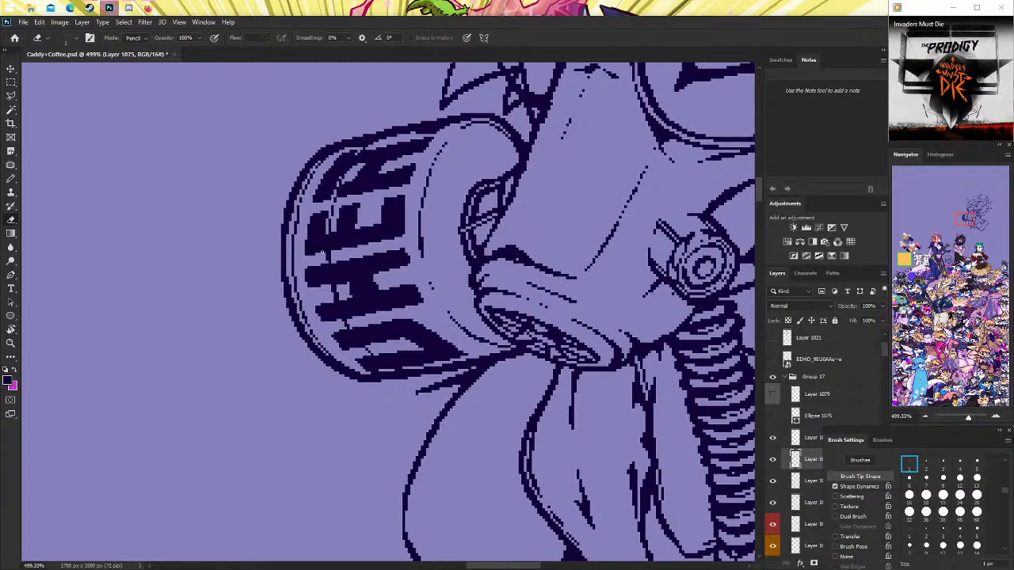
scroll(324, 266, down, 1)
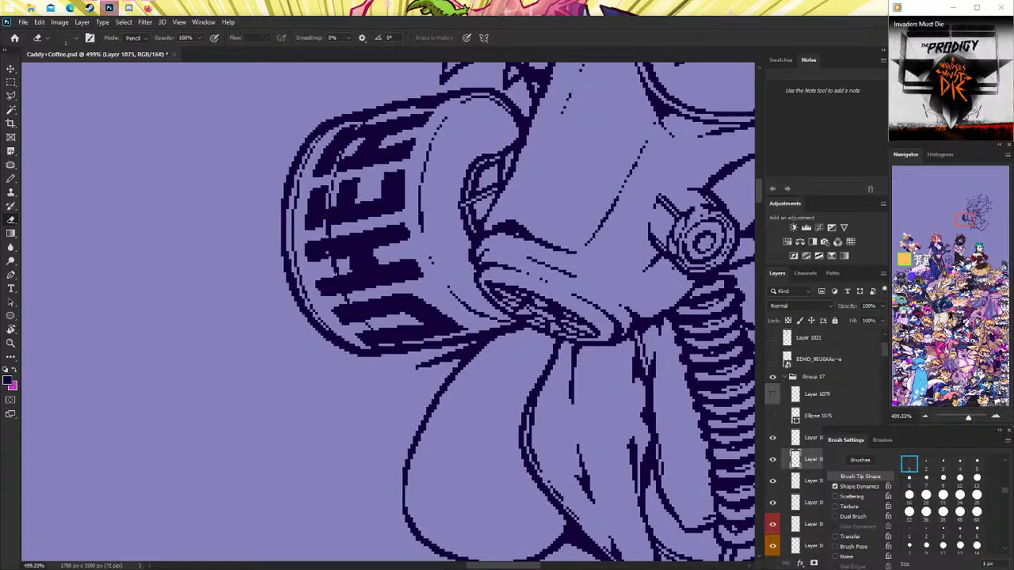
scroll(334, 280, down, 1)
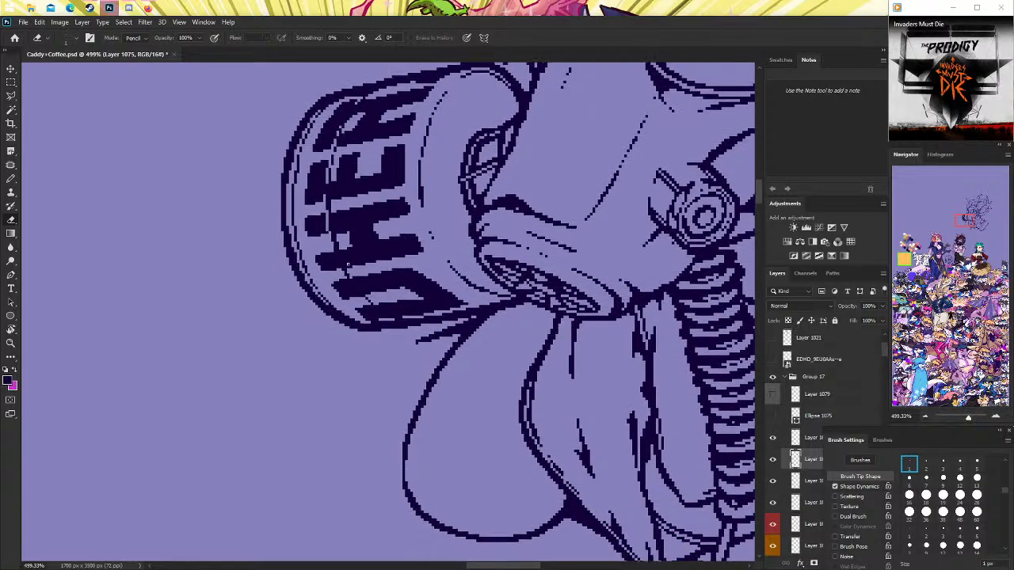
scroll(348, 269, down, 1)
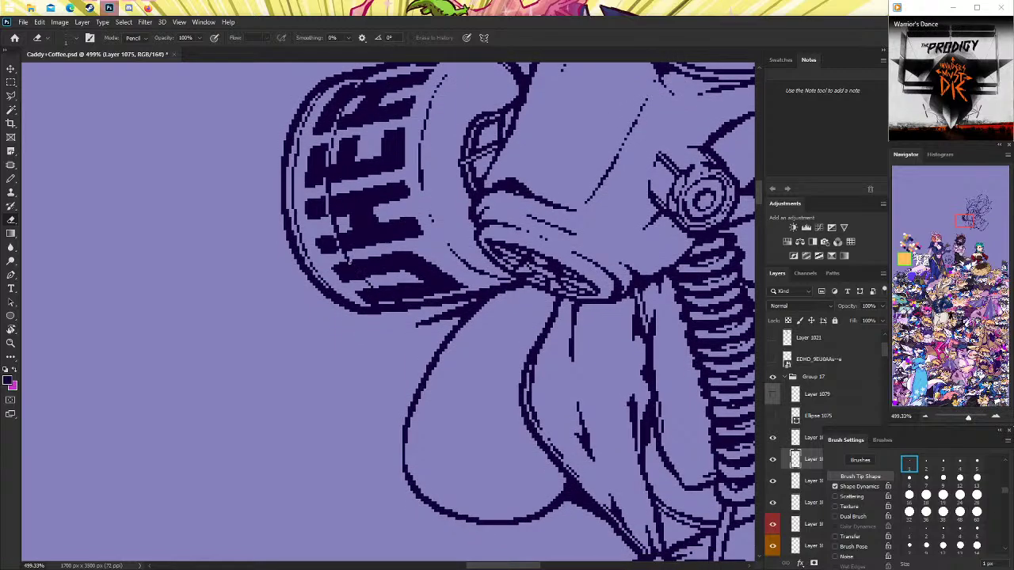
scroll(383, 284, down, 1)
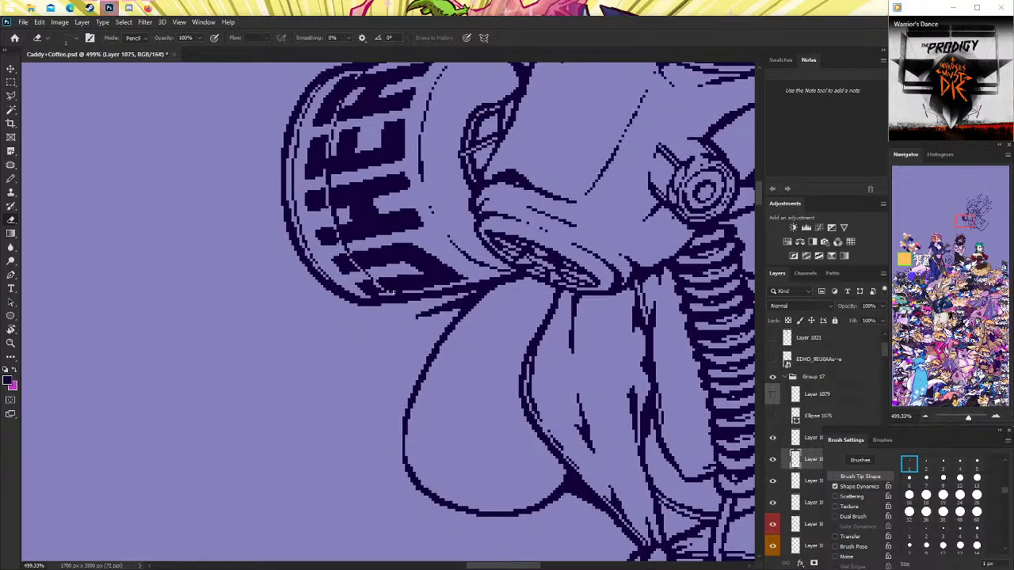
drag(371, 281, 389, 293)
scroll(378, 285, up, 2)
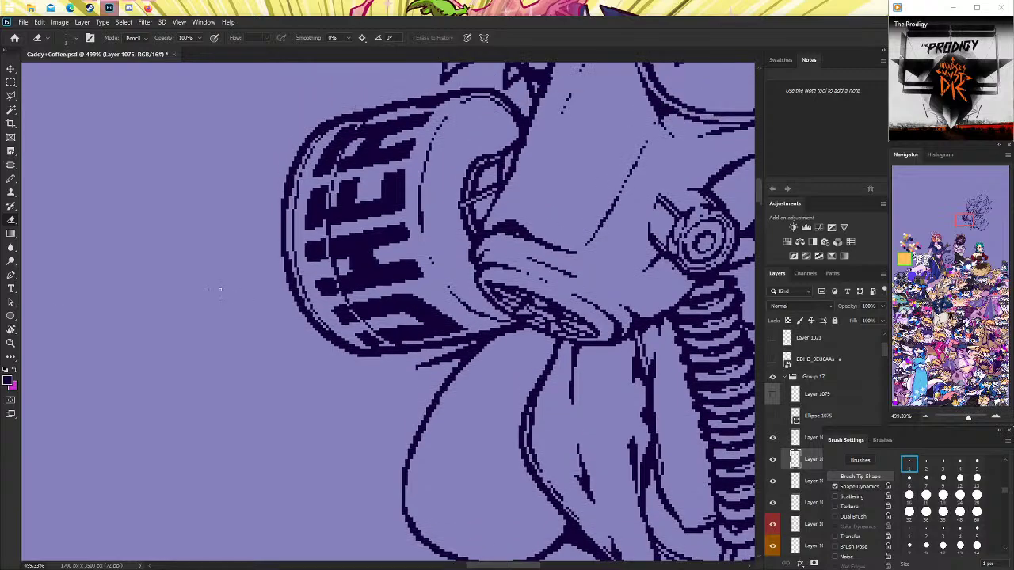
click(10, 339)
scroll(414, 262, down, 1)
scroll(413, 261, down, 4)
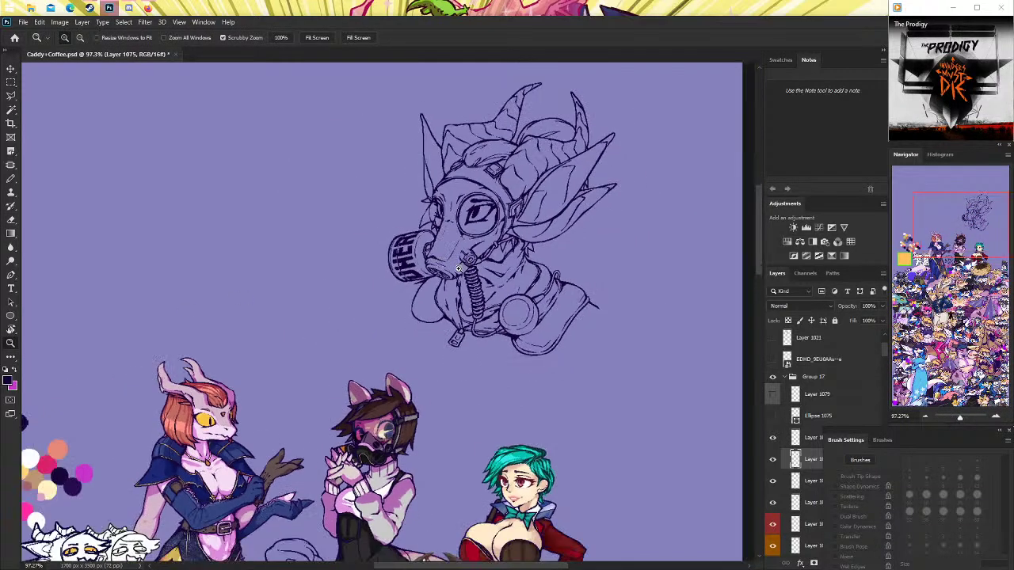
scroll(495, 256, up, 1)
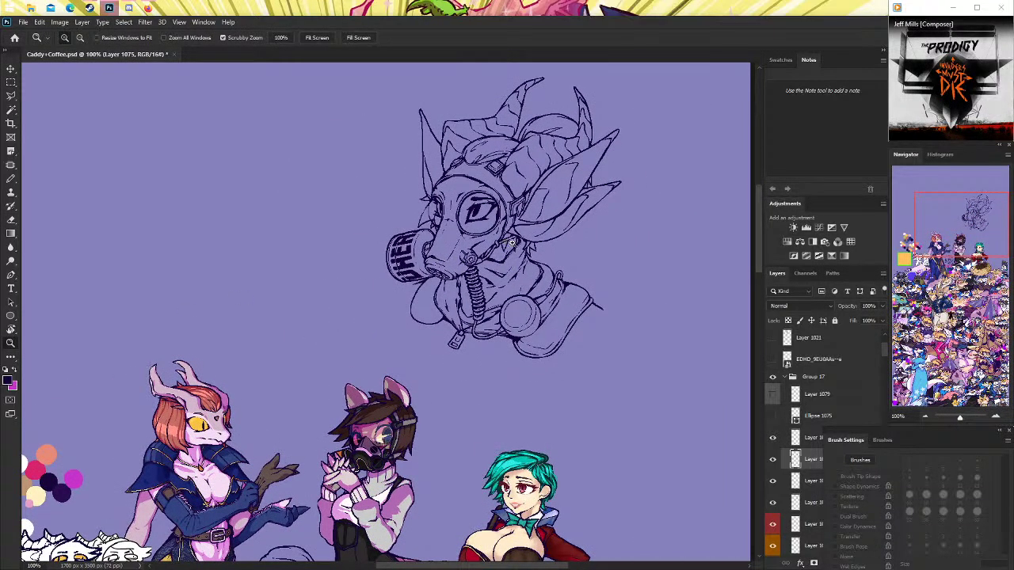
click(467, 290)
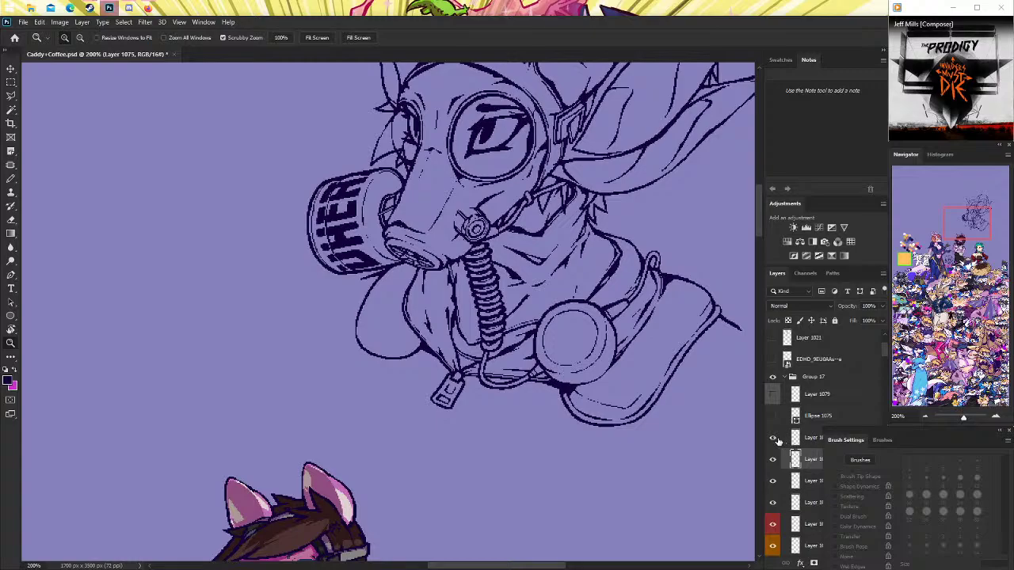
click(773, 438)
click(773, 438)
click(772, 481)
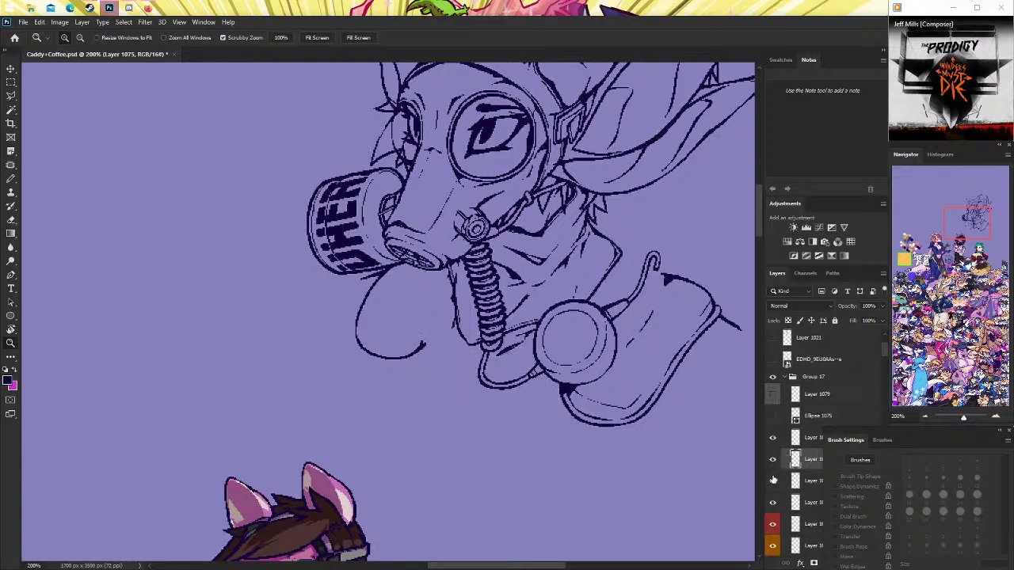
click(772, 480)
click(808, 480)
click(773, 459)
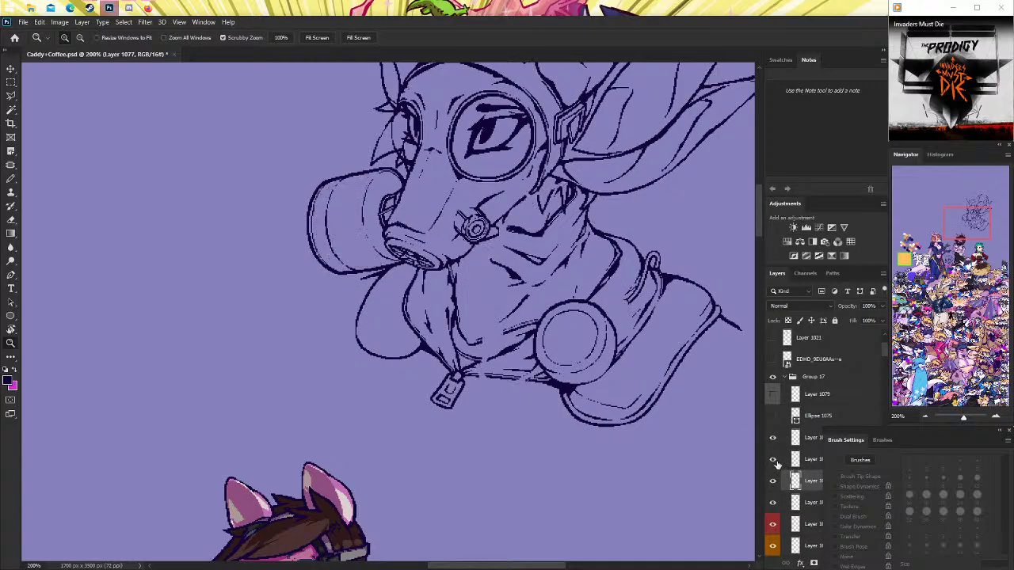
click(774, 459)
click(773, 502)
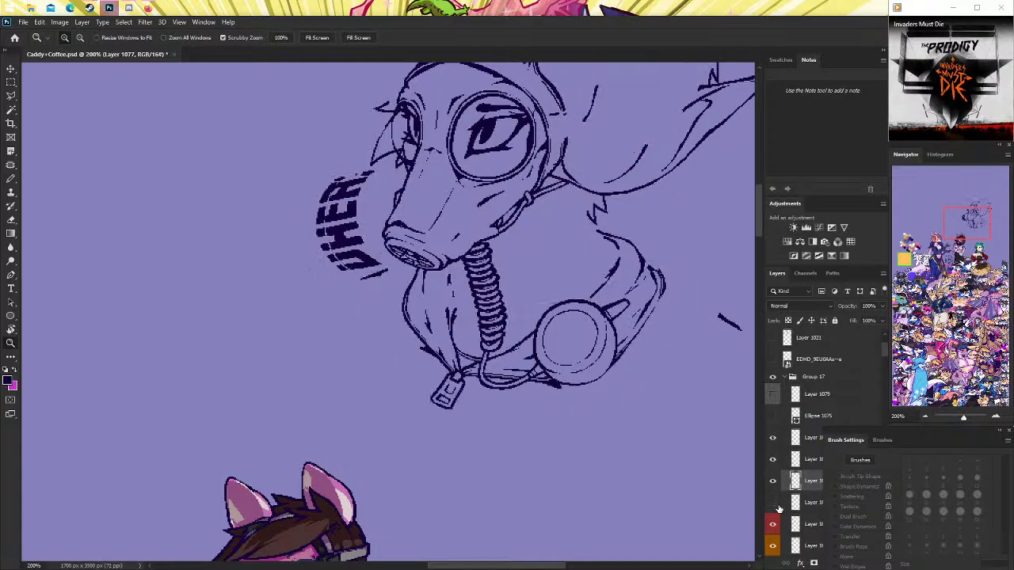
click(773, 502)
click(808, 503)
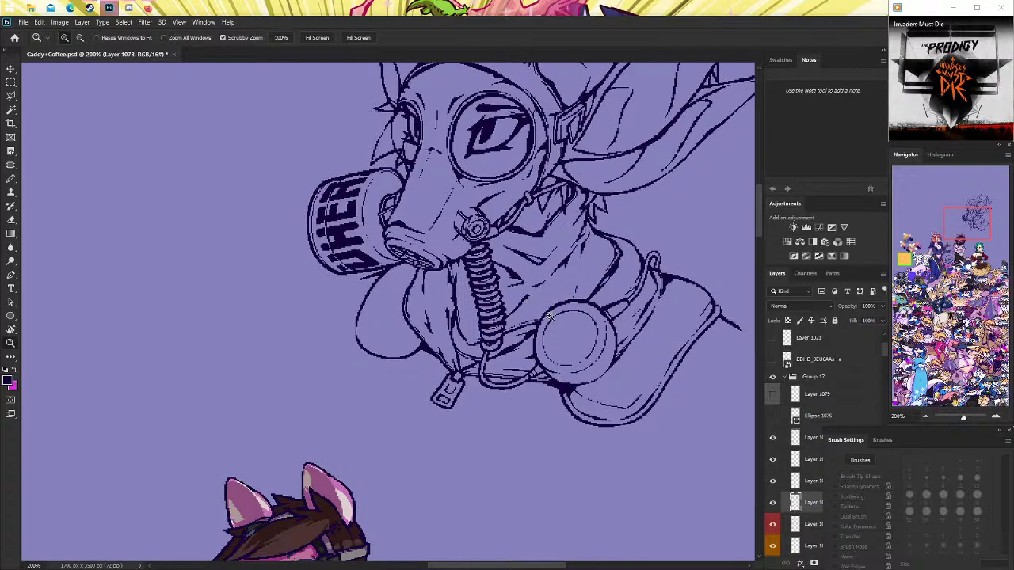
scroll(501, 318, down, 3)
scroll(491, 301, up, 5)
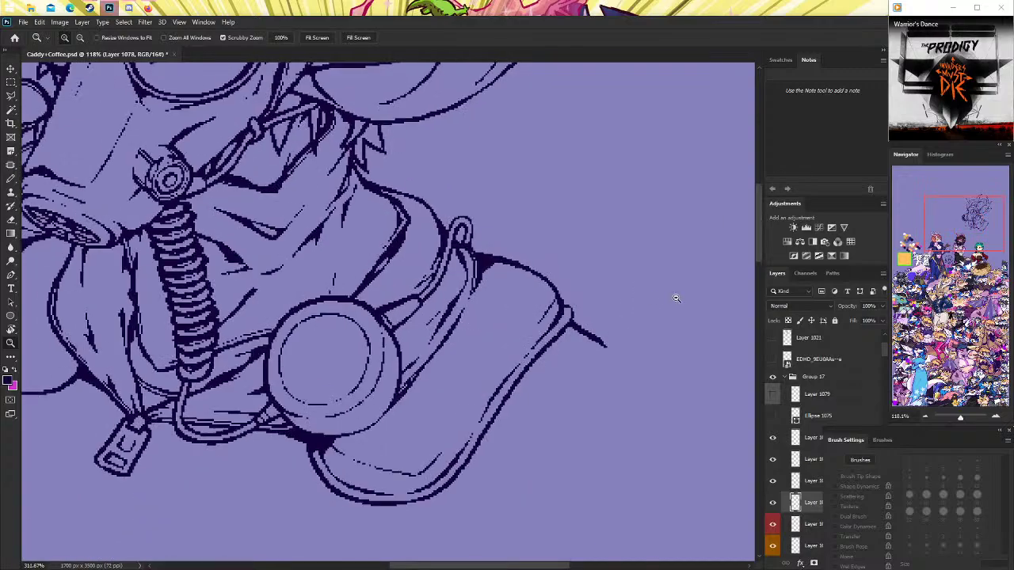
scroll(470, 260, up, 3)
key(b)
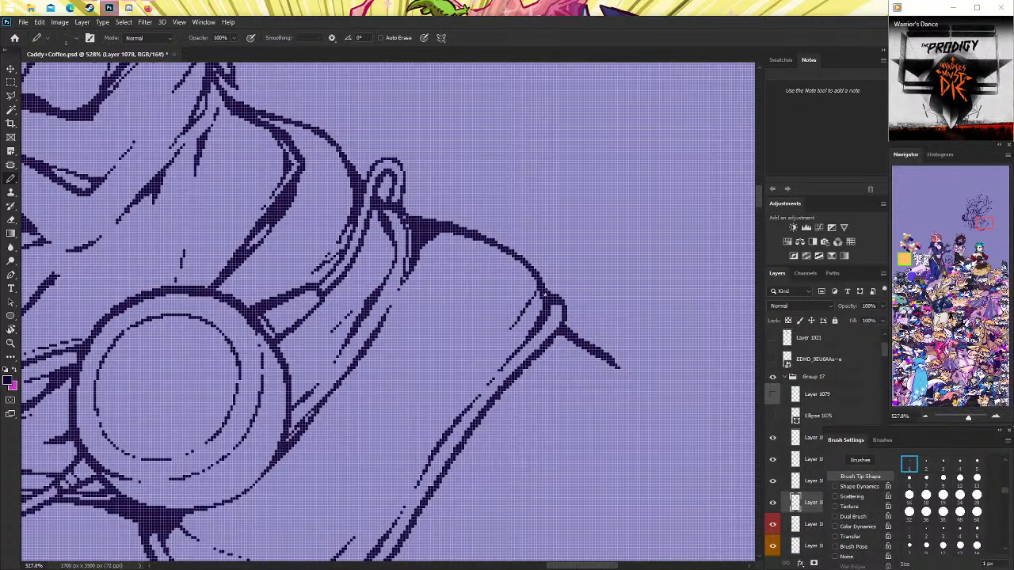
click(11, 342)
scroll(434, 289, down, 6)
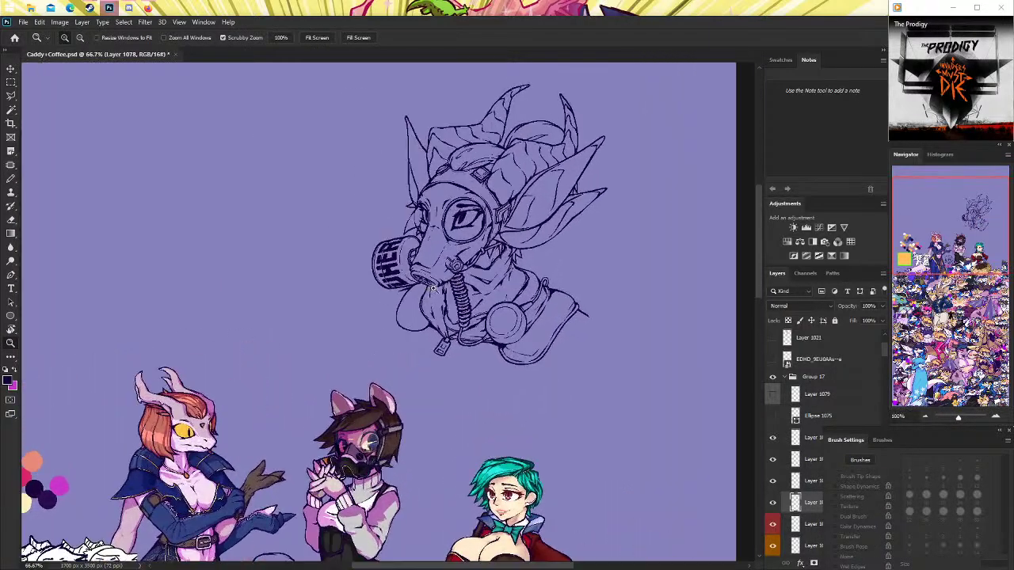
scroll(433, 289, up, 2)
scroll(417, 299, up, 2)
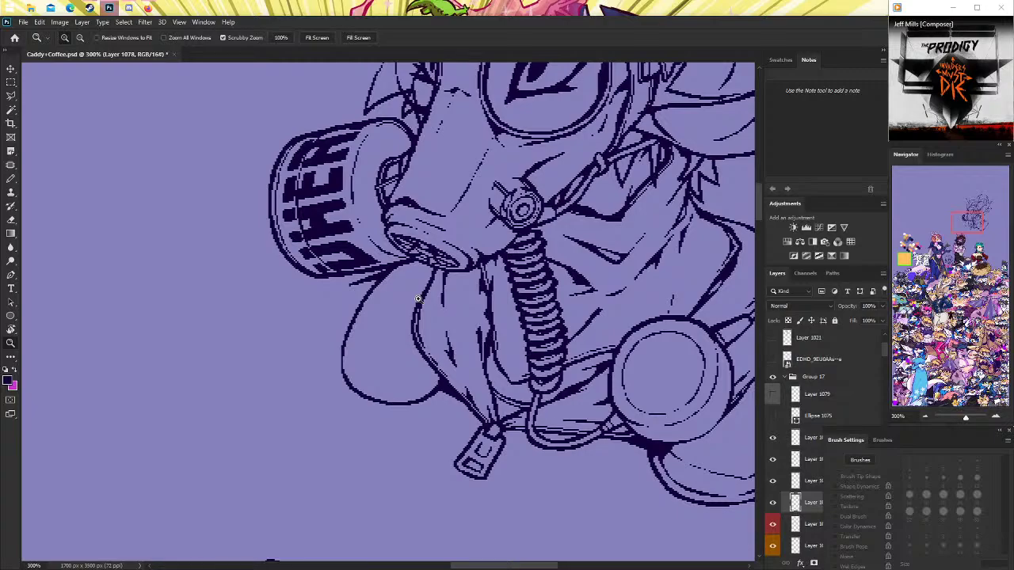
scroll(396, 364, up, 1)
scroll(393, 370, up, 2)
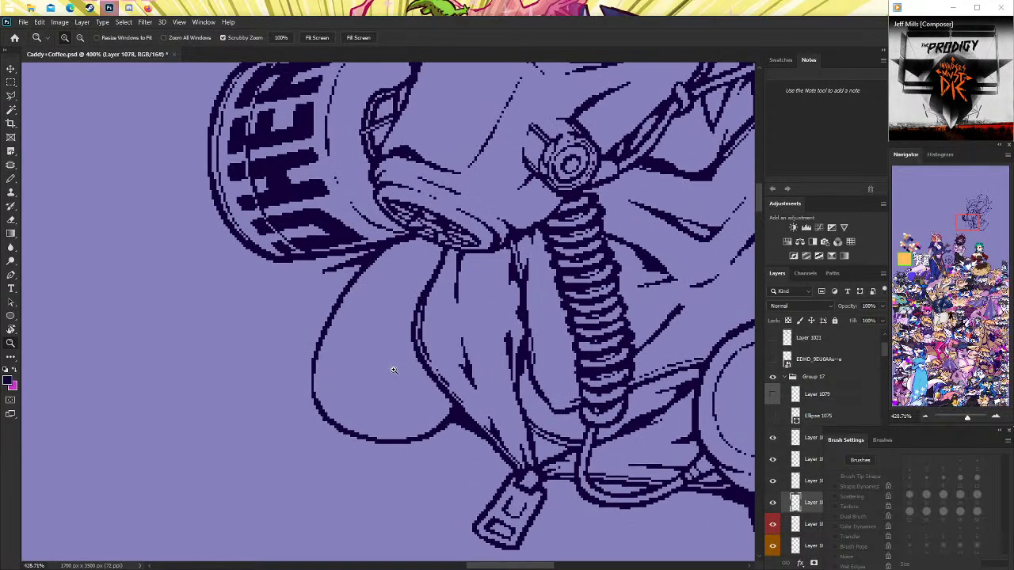
scroll(393, 370, up, 1)
Pencil a line down the bulge's left edge and redraw its inner bottom stroke, undoing over-long attempts.
scroll(394, 370, up, 1)
key(b)
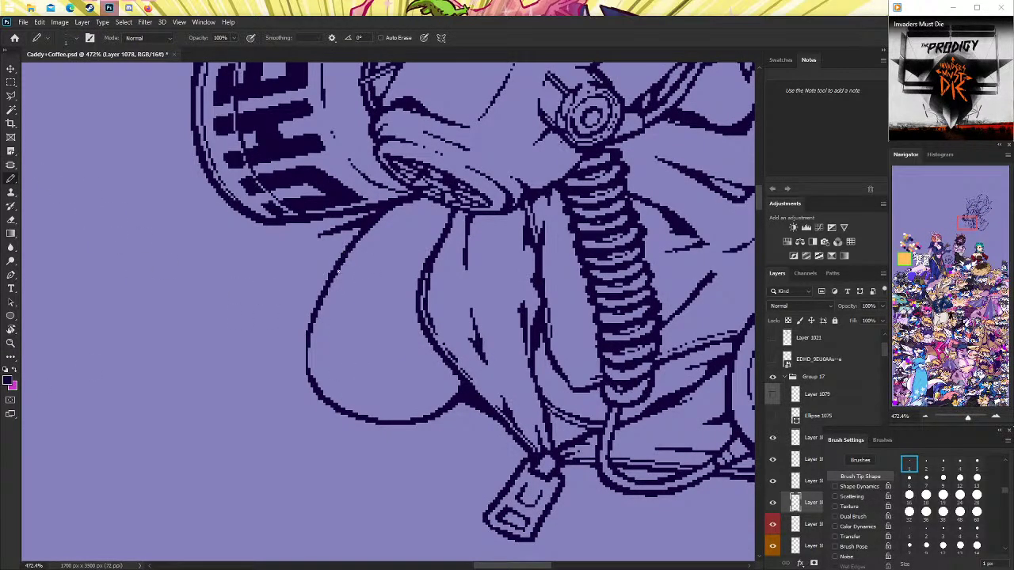
drag(339, 271, 316, 342)
drag(324, 376, 458, 377)
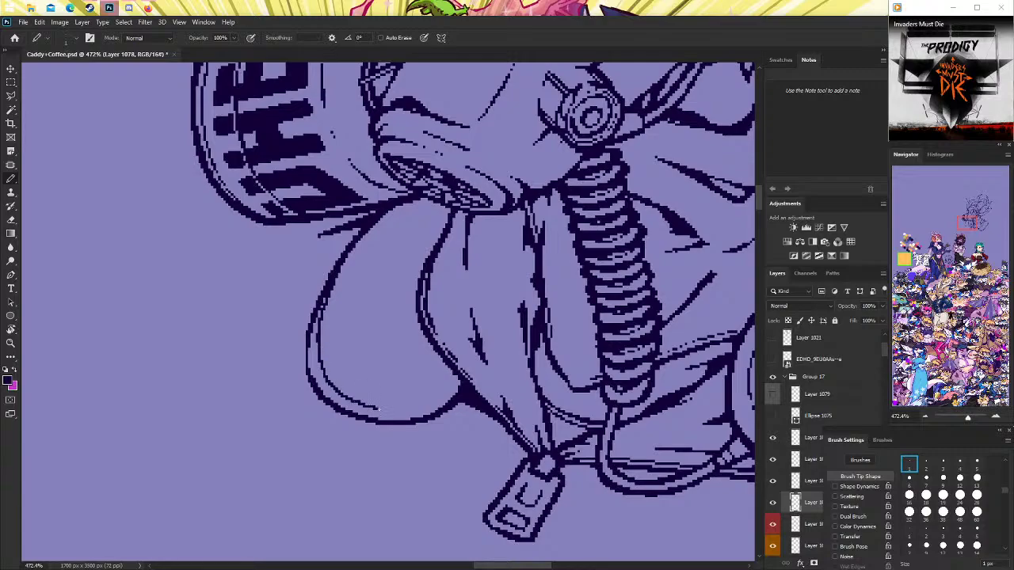
key(ctrl+z)
mouse_move(318, 333)
mouse_down()
mouse_move(339, 388)
mouse_move(380, 406)
mouse_move(420, 405)
mouse_move(469, 372)
mouse_move(421, 402)
mouse_move(376, 404)
mouse_move(340, 388)
mouse_move(320, 363)
mouse_move(346, 389)
mouse_move(391, 404)
mouse_move(469, 373)
mouse_move(411, 403)
mouse_move(369, 400)
mouse_move(326, 372)
mouse_move(319, 342)
mouse_move(337, 383)
mouse_move(383, 401)
mouse_move(435, 394)
mouse_move(458, 375)
mouse_up()
key(ctrl+z)
key(ctrl+z)
key(ctrl+z)
key(ctrl+z)
click(10, 342)
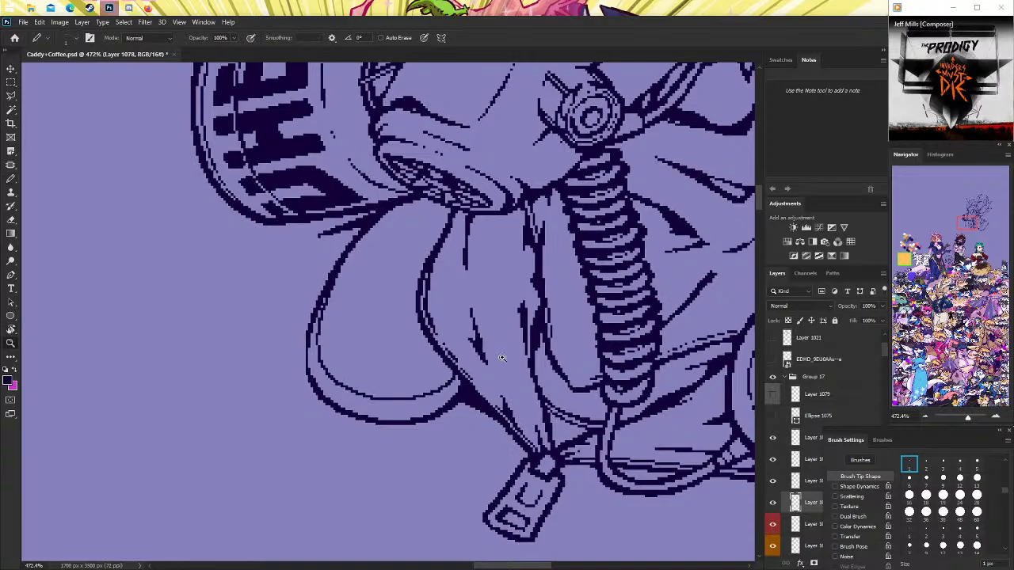
drag(554, 356, 611, 400)
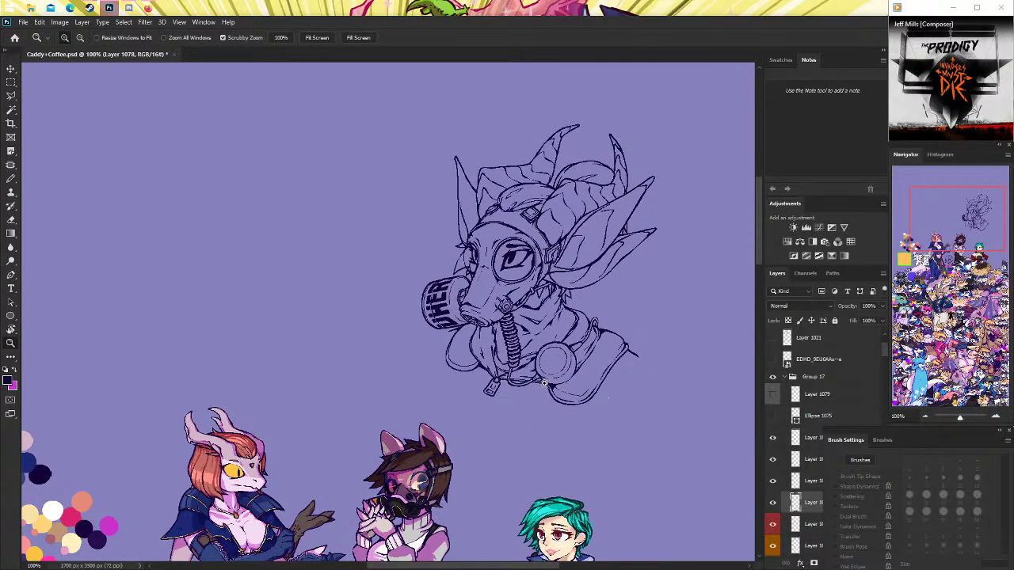
Compare line art with the sketch, then select the inner bulge line with the Polygonal Lasso.
drag(530, 388, 554, 389)
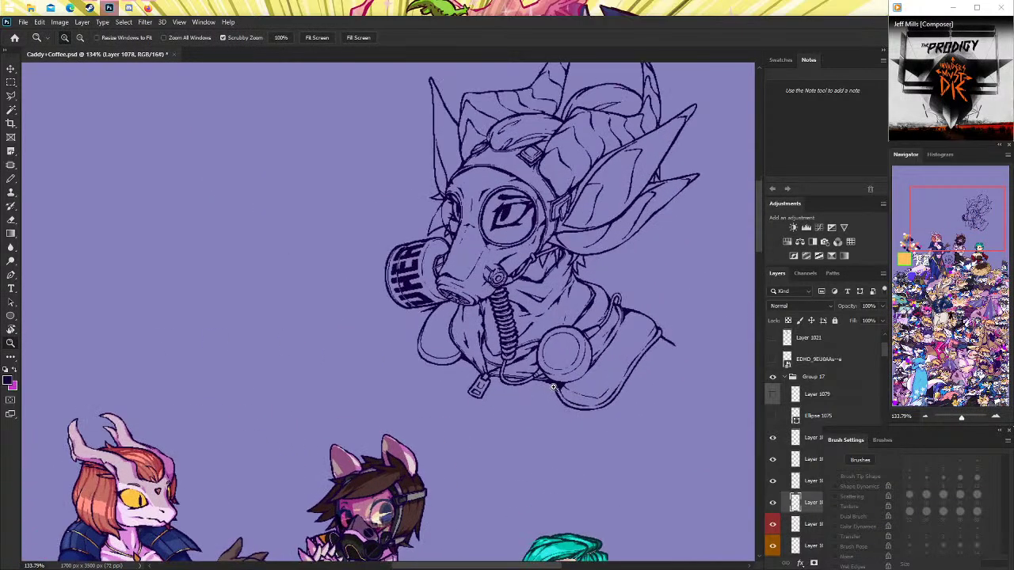
click(773, 502)
click(773, 502)
drag(589, 400, 628, 398)
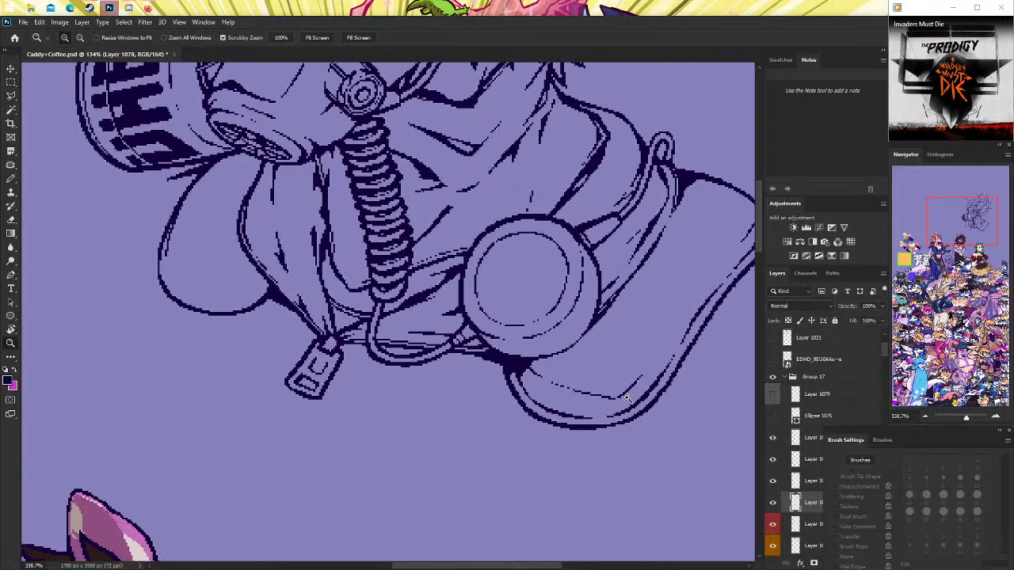
click(11, 95)
click(497, 377)
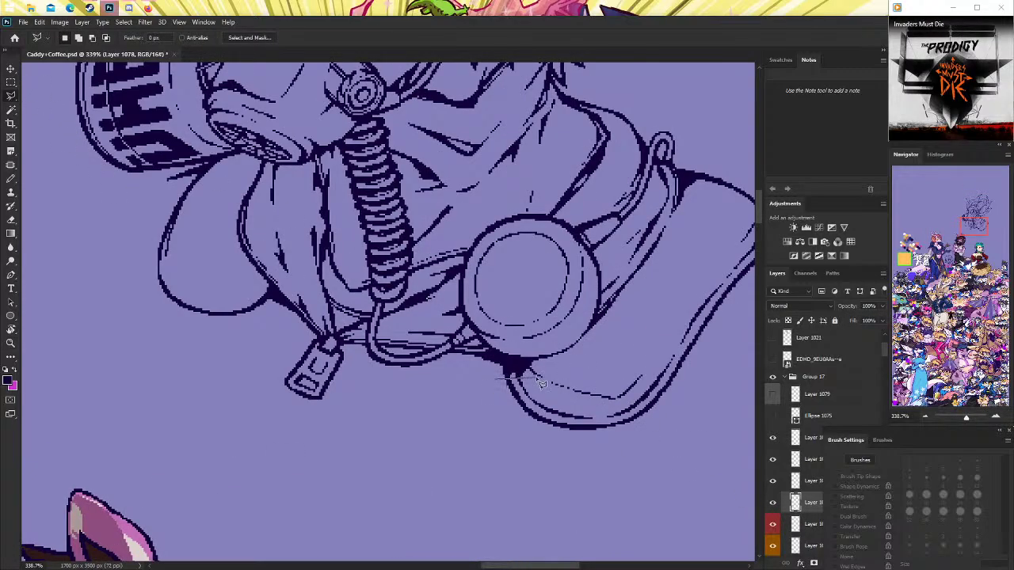
click(667, 409)
click(656, 476)
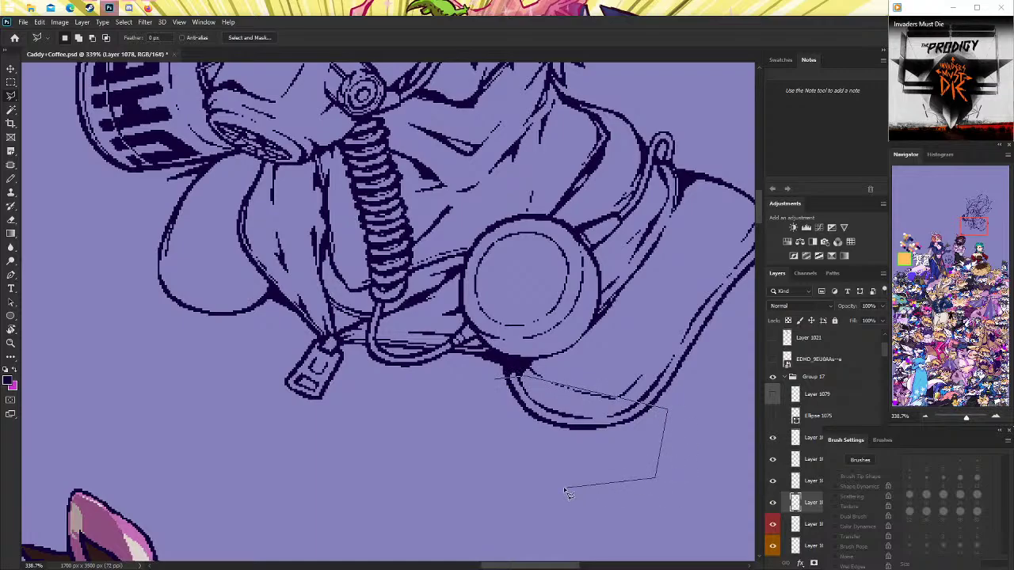
click(499, 378)
Copy the line to a new layer, move it about 35 px down, and narrow it to ~75% width.
key(ctrl+j)
key(ctrl+t)
mouse_move(598, 388)
mouse_down()
mouse_move(598, 415)
mouse_move(242, 271)
mouse_up()
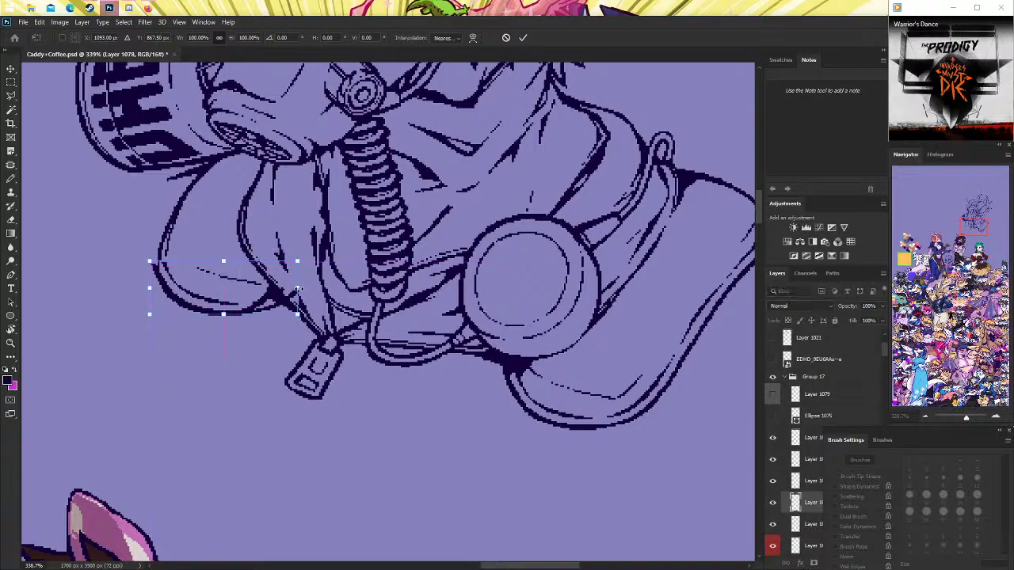
drag(292, 287, 223, 289)
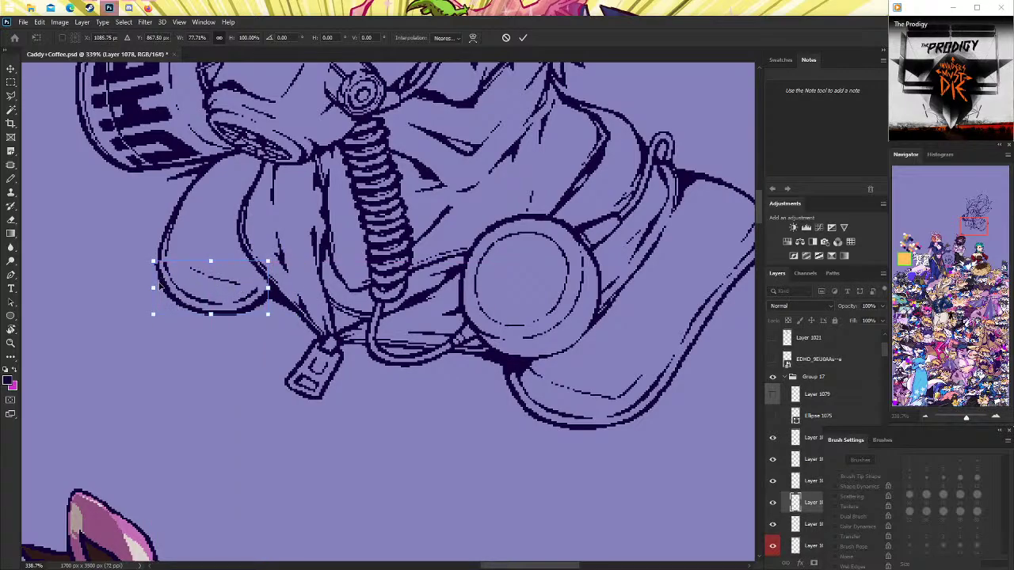
drag(152, 288, 151, 288)
key(Return)
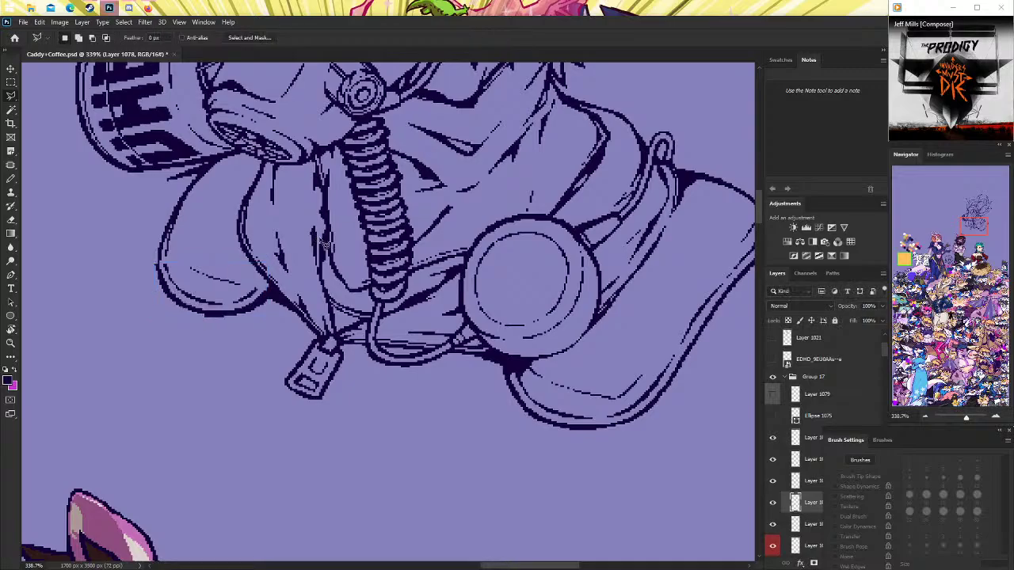
Erase stray pixels at the bulge-hose junction with a 4 px pencil-mode Eraser, then alternate Pencil and Eraser.
click(11, 343)
drag(332, 282, 388, 284)
click(11, 219)
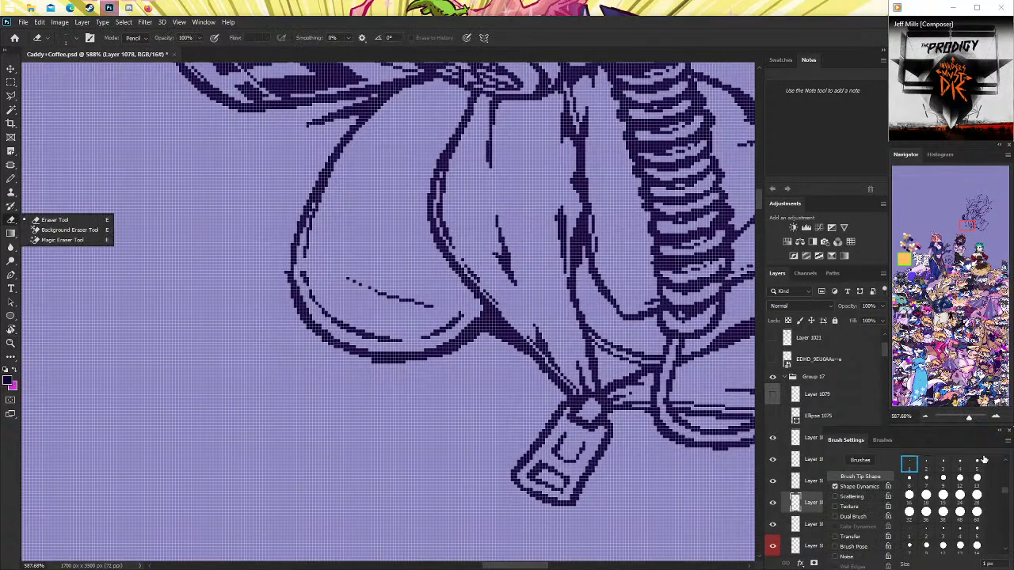
click(960, 463)
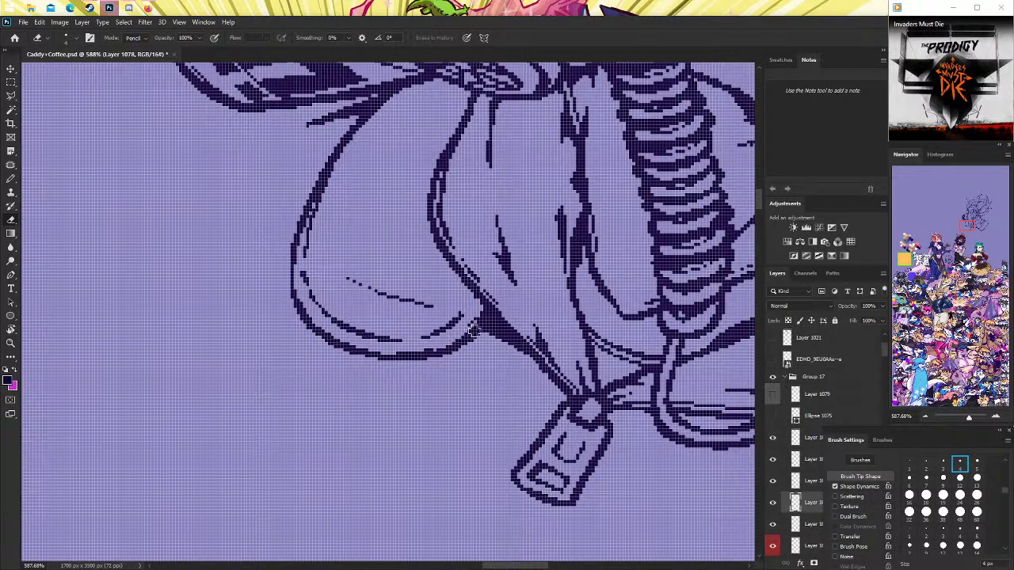
drag(466, 340, 485, 316)
scroll(396, 341, up, 1)
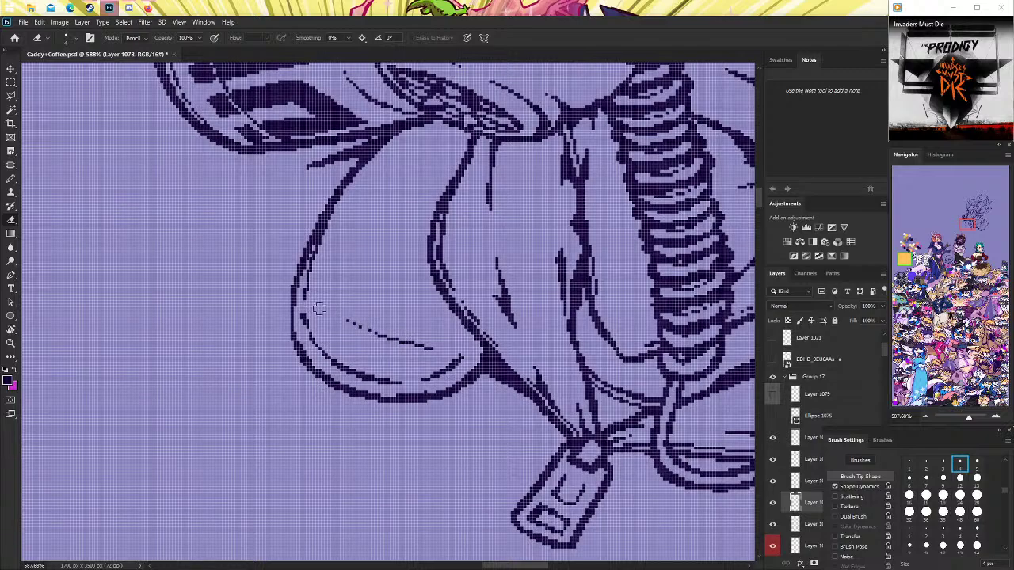
right_click(11, 179)
click(63, 187)
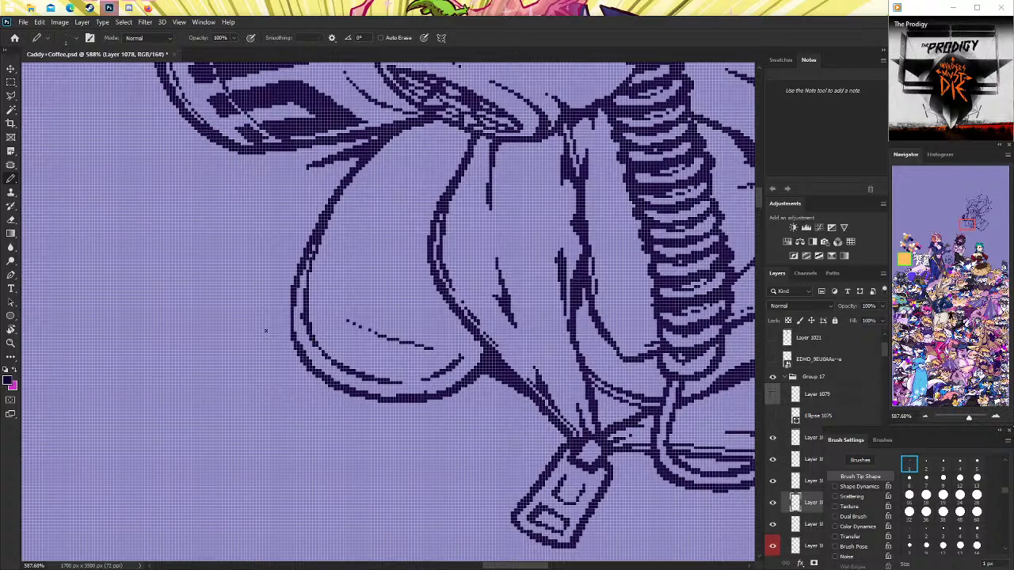
key(e)
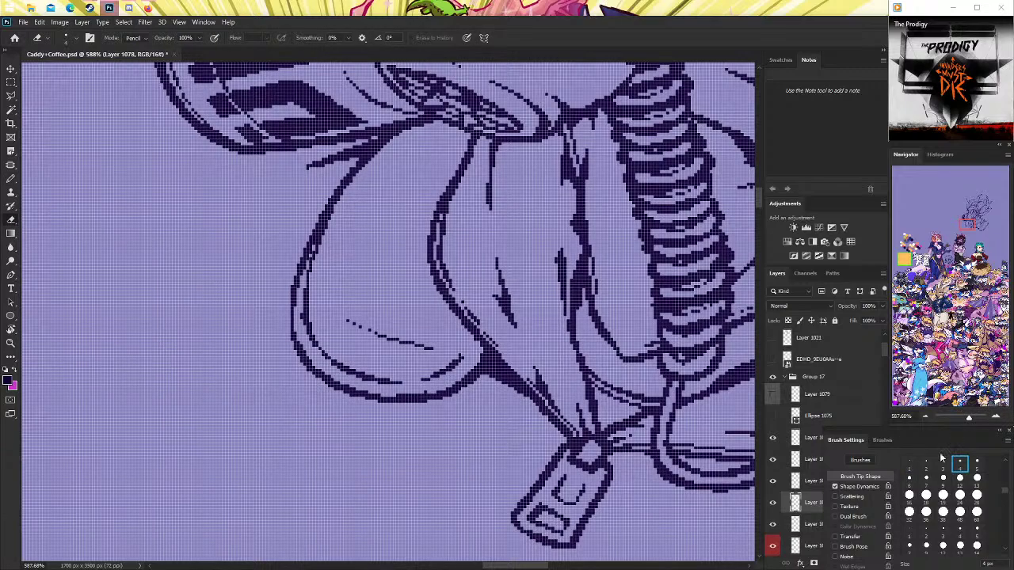
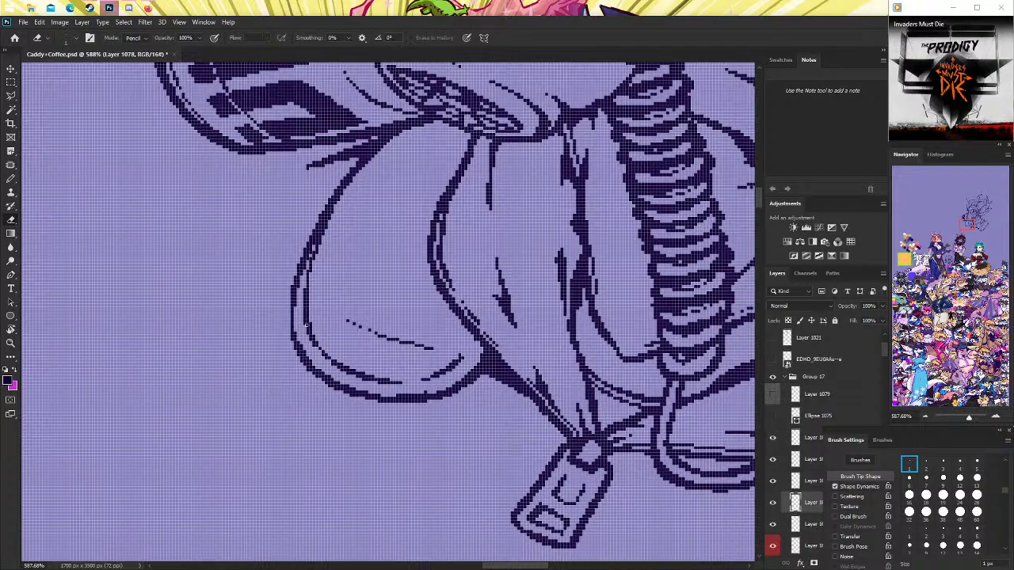
Add short Pencil strokes on the collar's inner fold and left edge, undoing a stray joining line.
click(11, 179)
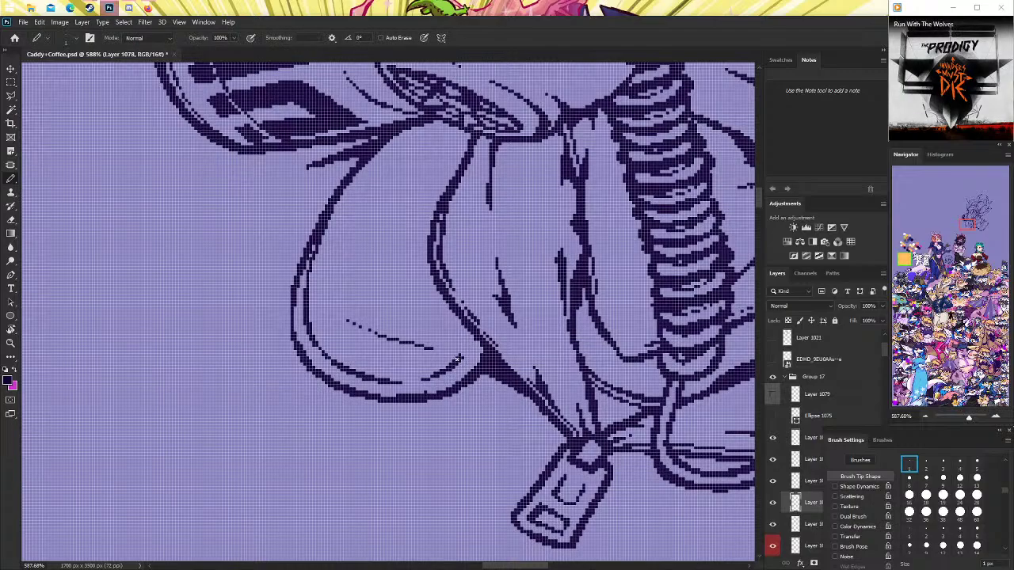
drag(458, 362, 478, 346)
key(ctrl+z)
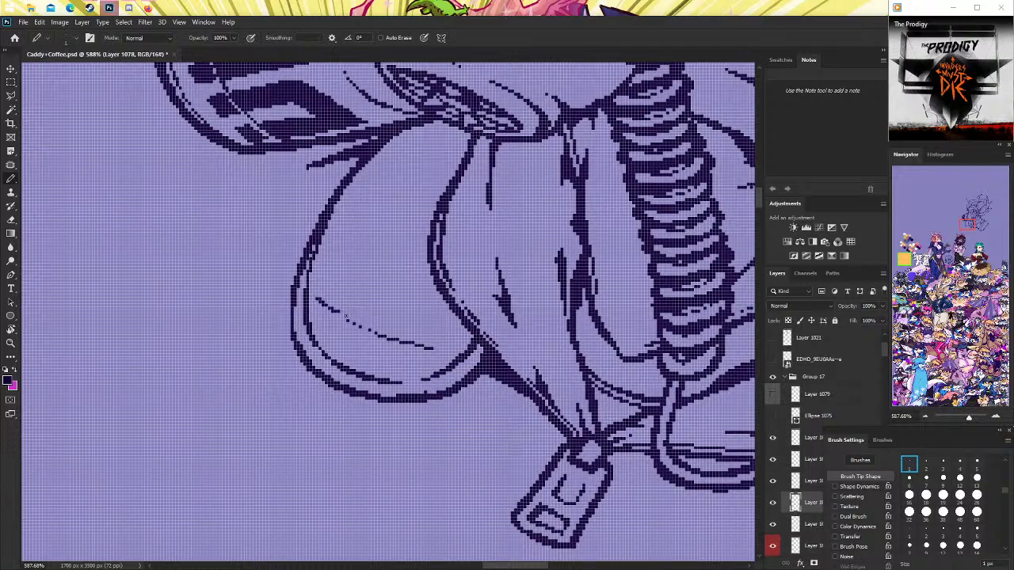
drag(315, 287, 339, 313)
drag(312, 275, 320, 254)
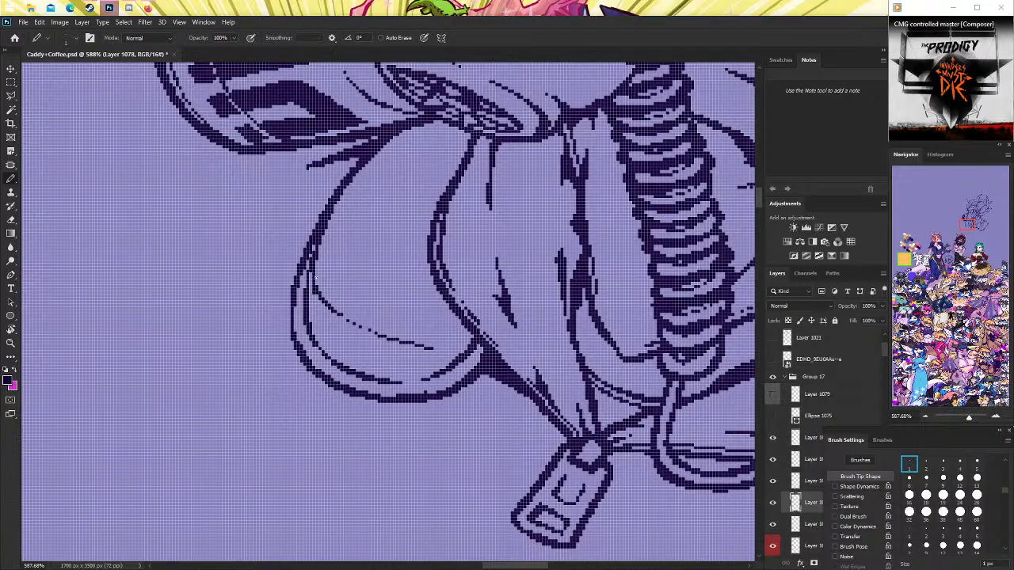
Extend the dotted inner line to the collar outline and zoom out.
scroll(361, 320, up, 2)
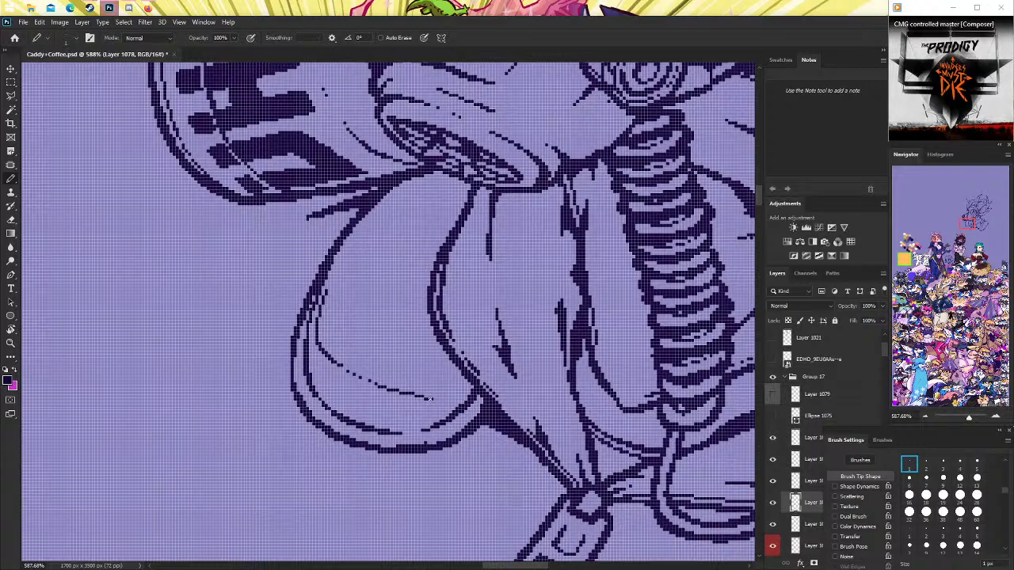
mouse_move(428, 399)
mouse_down()
mouse_move(464, 381)
mouse_move(468, 398)
mouse_up()
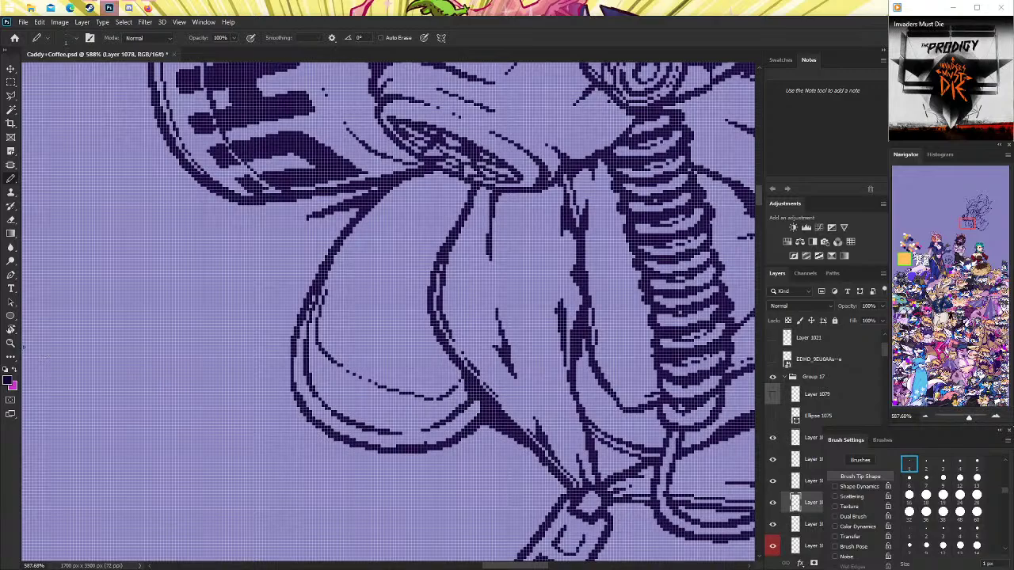
key(z)
drag(602, 329, 523, 332)
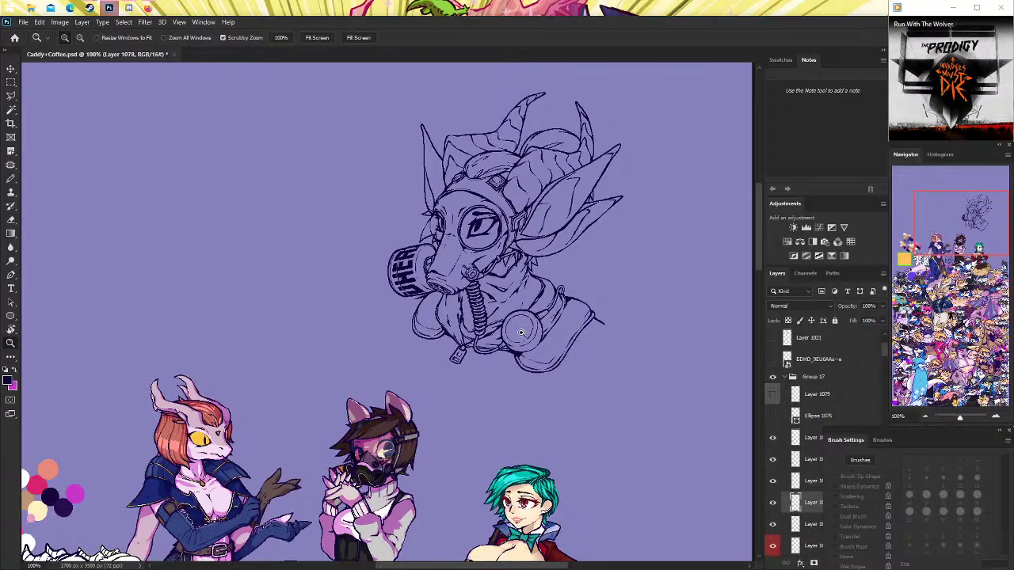
Extend the mask outline up to the right and add a short diagonal stroke below it.
click(446, 338)
click(11, 182)
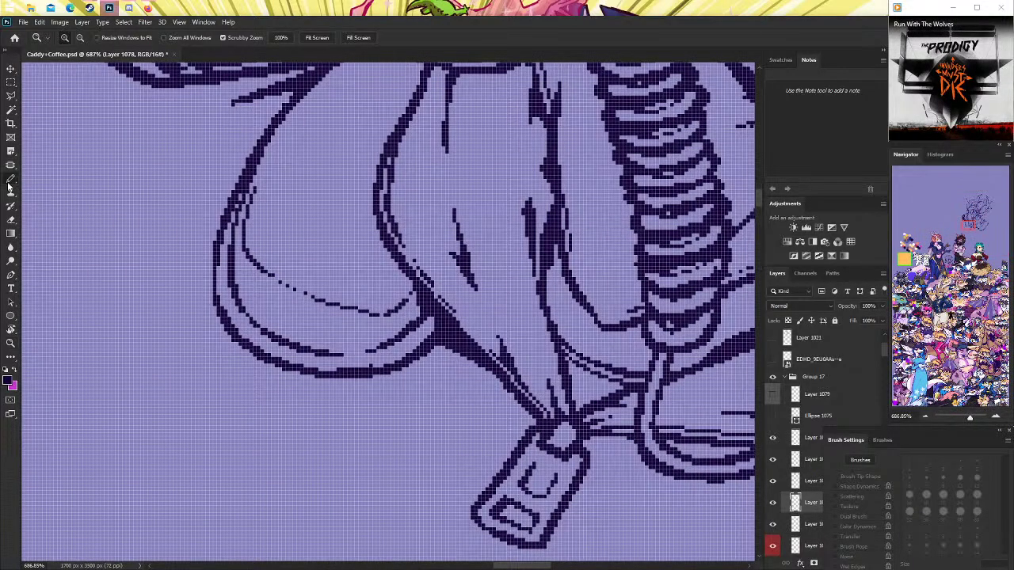
click(11, 182)
scroll(428, 317, up, 3)
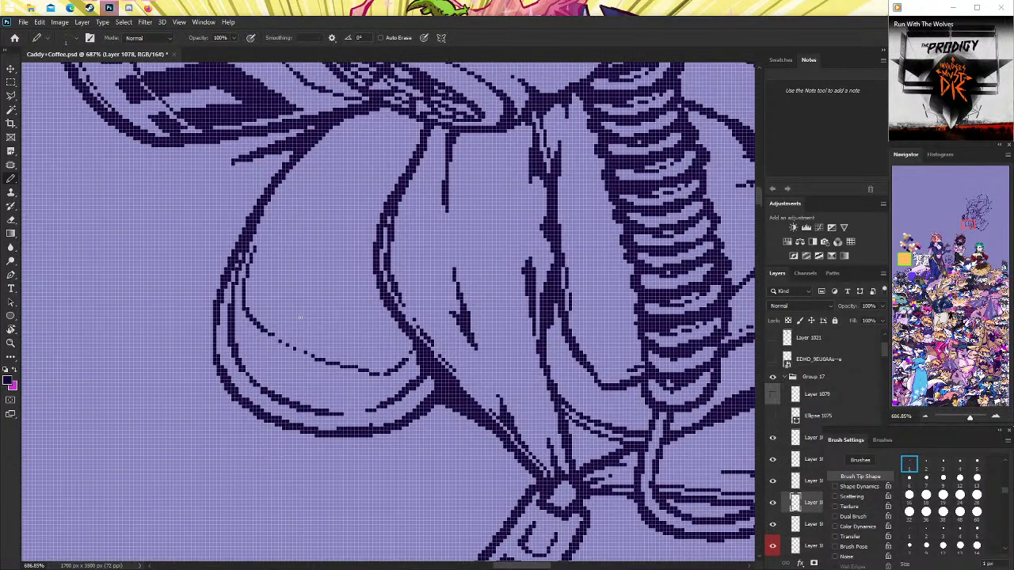
scroll(396, 286, up, 2)
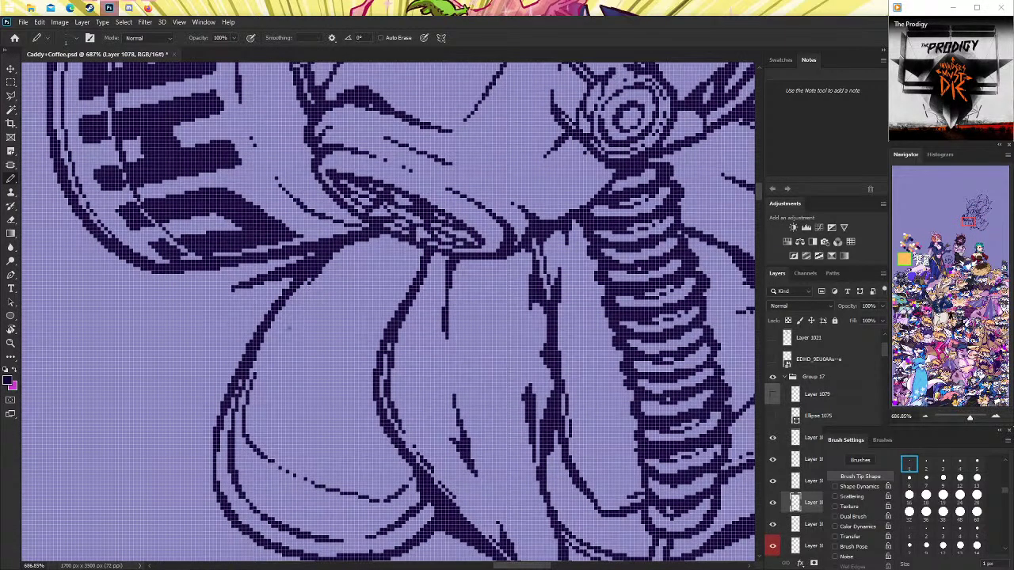
click(11, 343)
alt+click(443, 277)
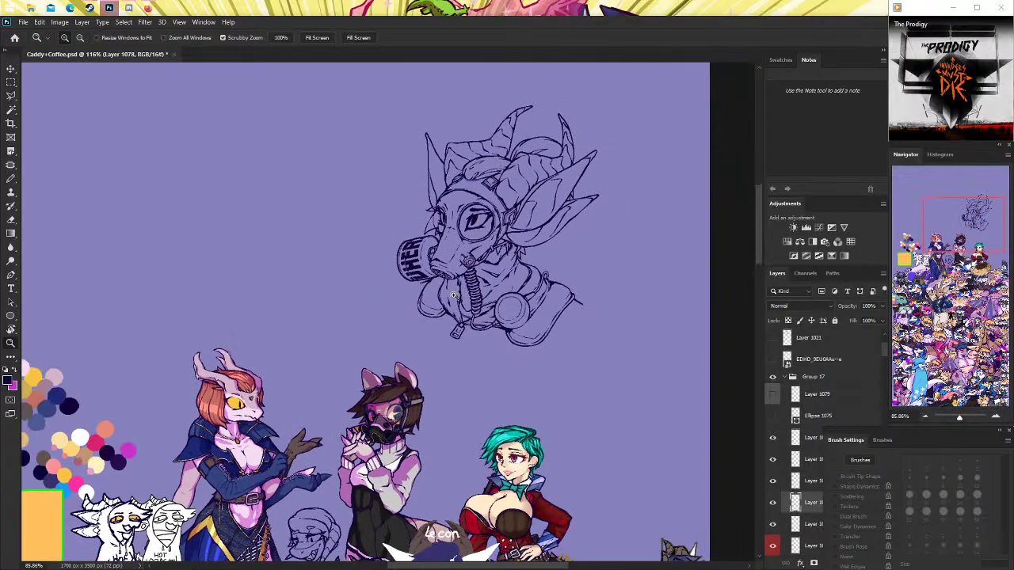
click(444, 277)
key(b)
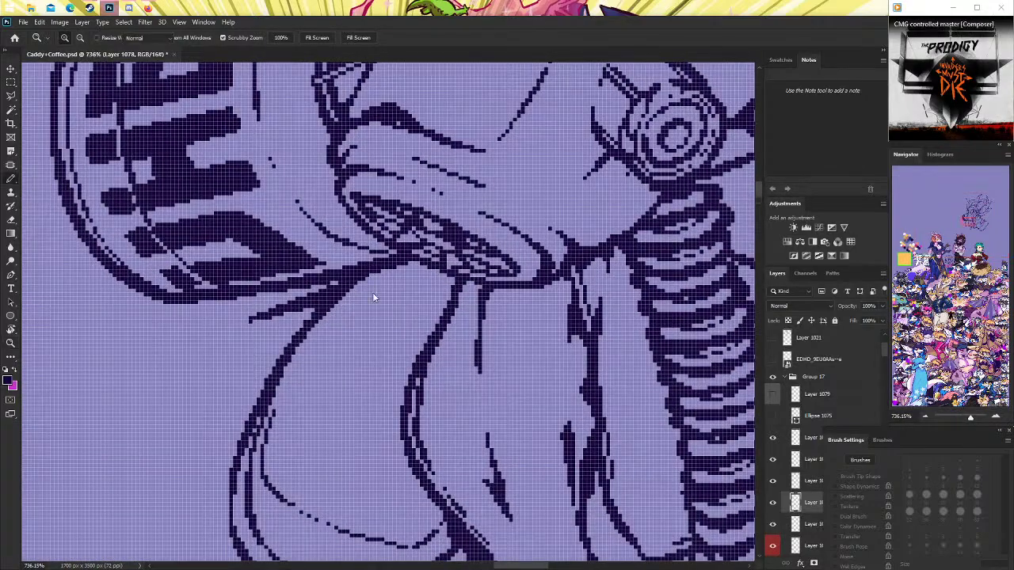
drag(341, 305, 400, 268)
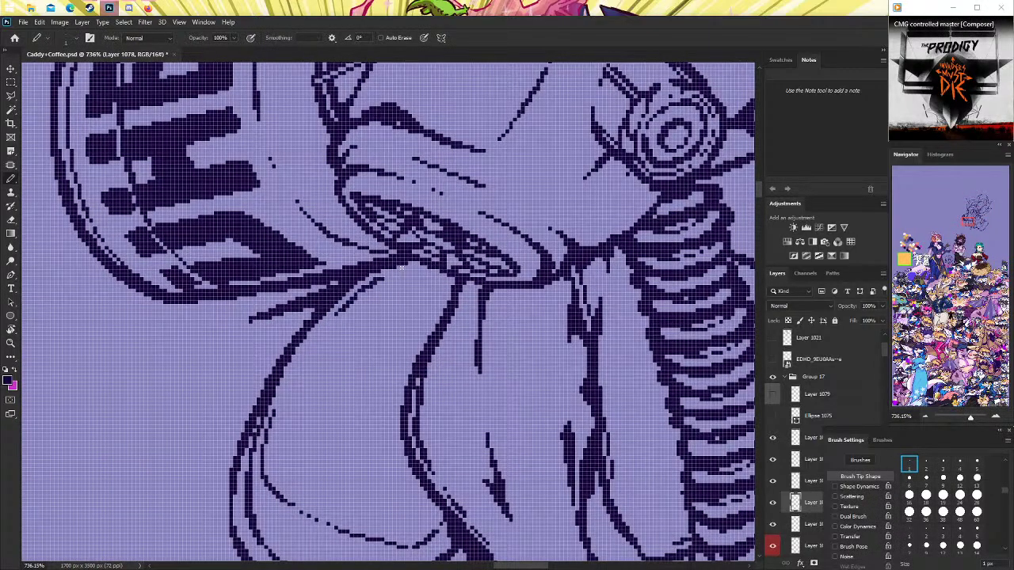
drag(382, 273, 331, 319)
shift+click(334, 312)
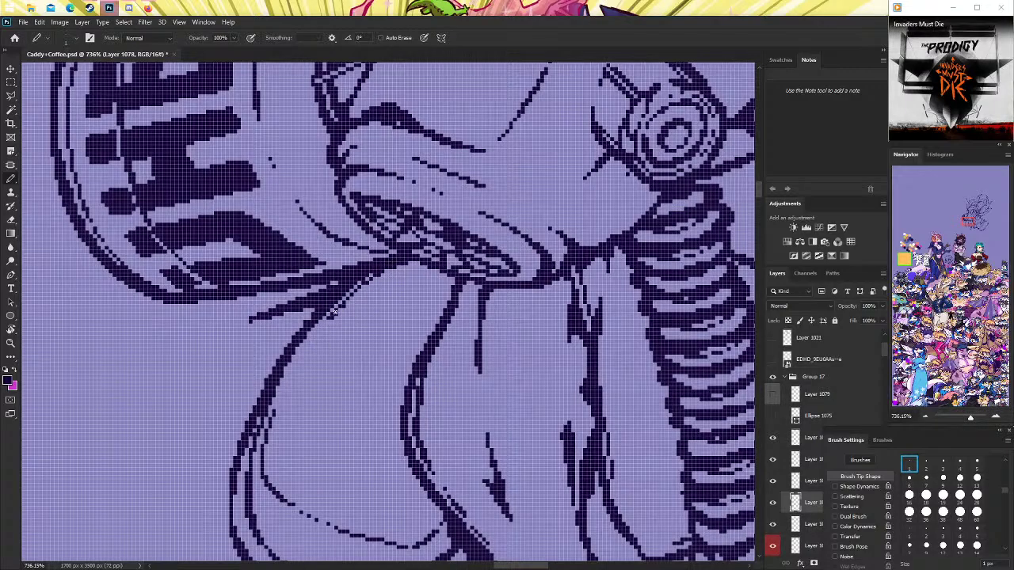
Draw a line along the bottom of the chin, then undo it to redraw lower.
click(11, 343)
mouse_move(401, 287)
mouse_down()
mouse_move(584, 235)
mouse_move(772, 457)
mouse_up()
key(ctrl+0)
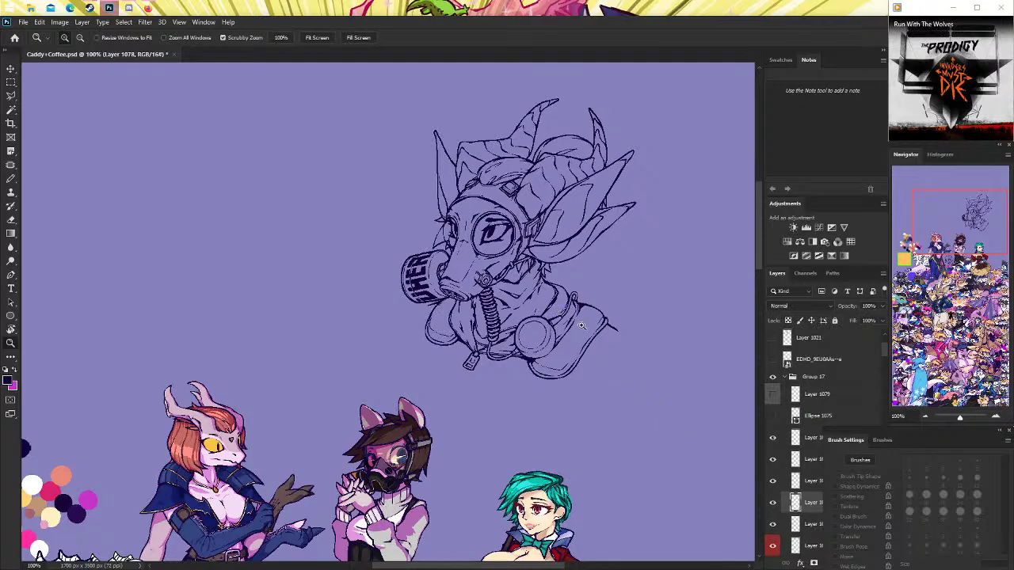
click(442, 319)
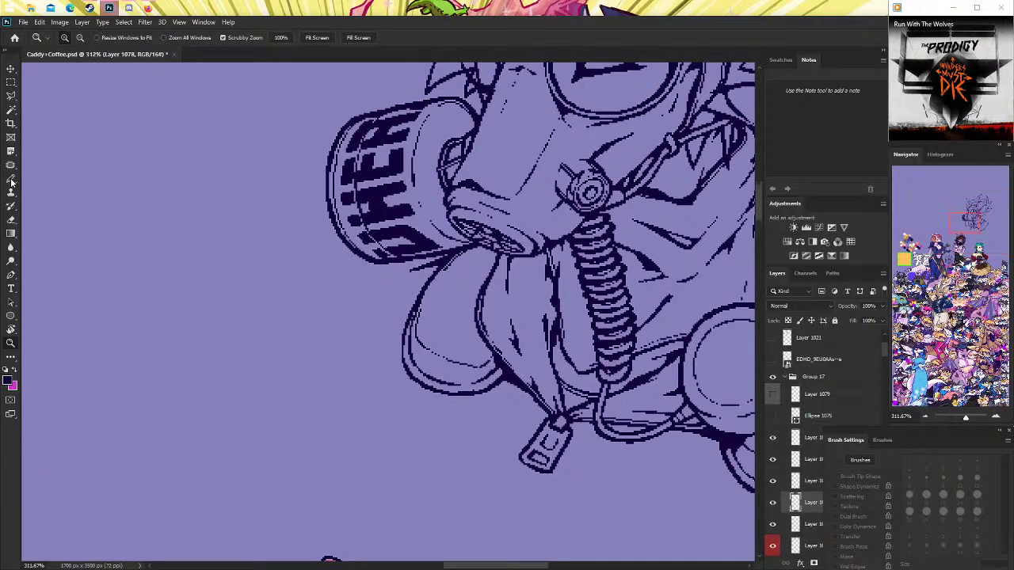
key(b)
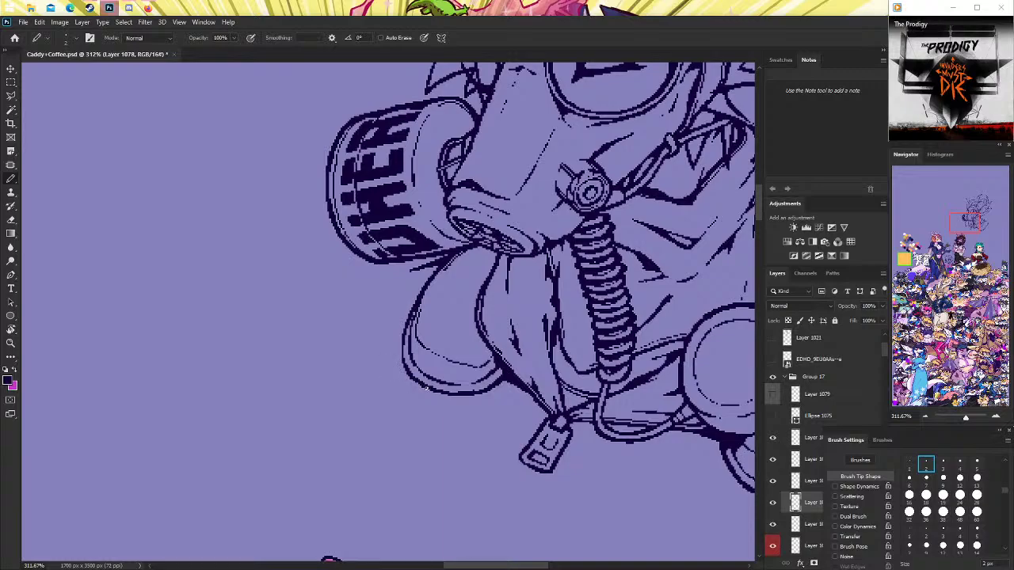
mouse_move(408, 376)
mouse_down()
mouse_move(502, 391)
mouse_move(406, 371)
mouse_move(453, 397)
mouse_up()
key(ctrl+z)
key(ctrl+z)
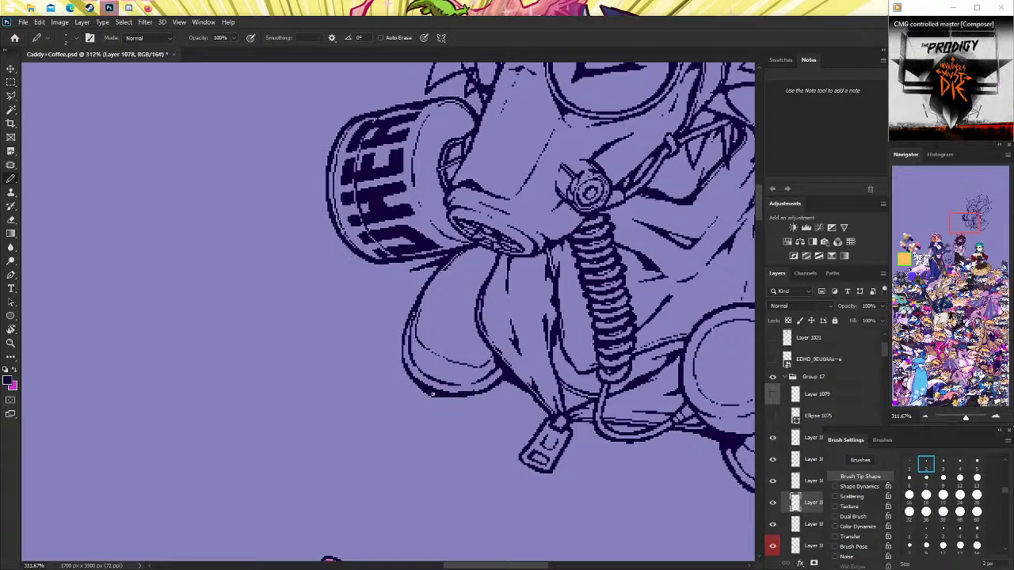
Extend the canister ring's bottom outline rightward with the Pencil.
double_click(11, 342)
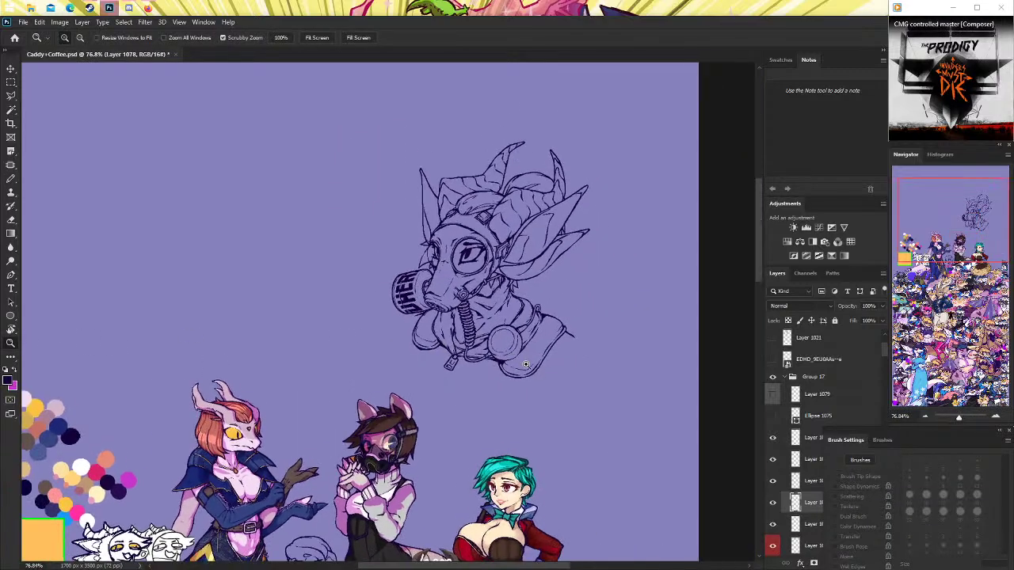
scroll(545, 369, up, 2)
scroll(545, 369, up, 1)
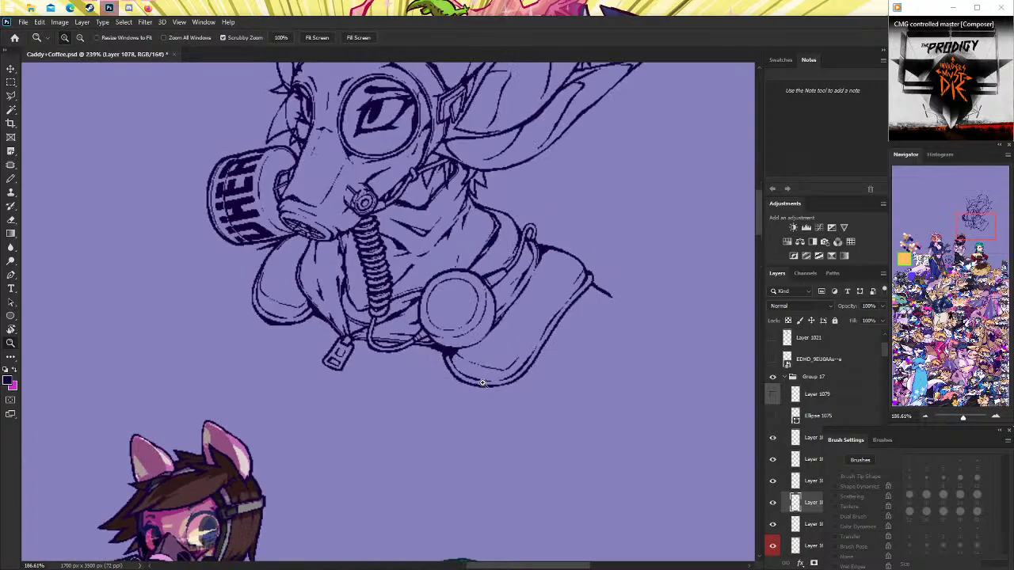
scroll(545, 370, up, 3)
click(10, 179)
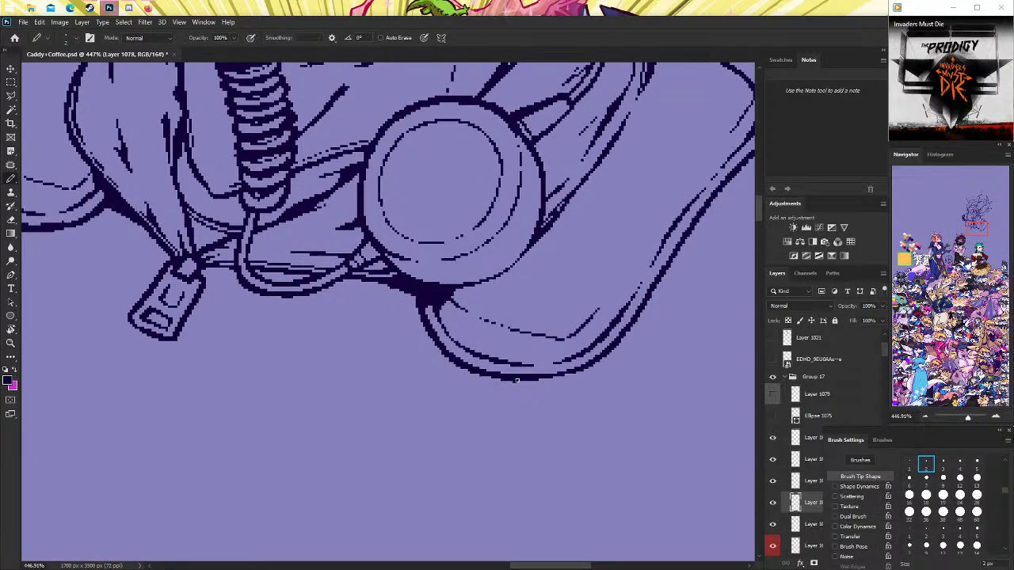
mouse_move(515, 382)
mouse_down()
mouse_move(567, 384)
mouse_move(618, 346)
mouse_move(543, 381)
mouse_up()
key(z)
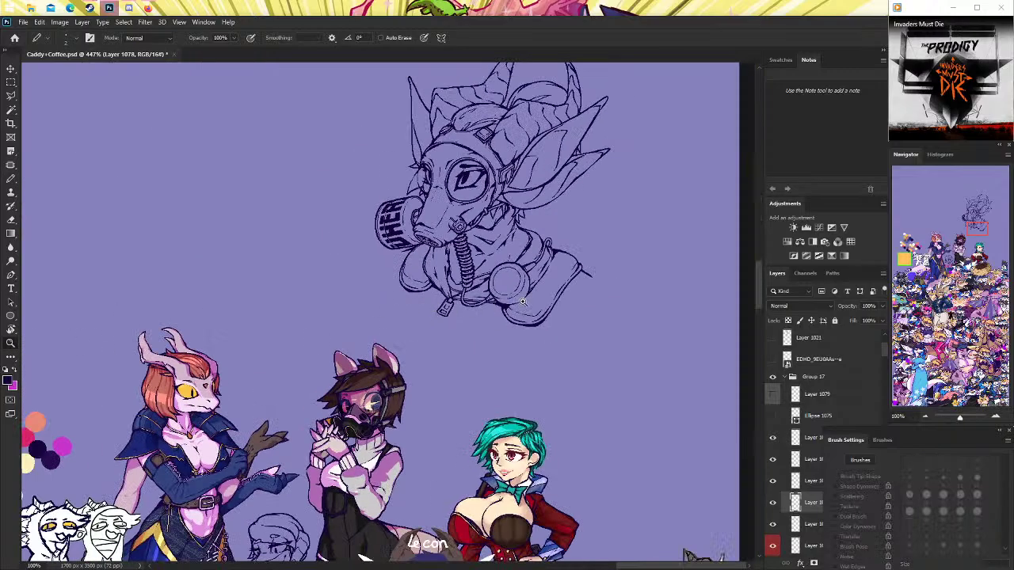
scroll(501, 255, down, 5)
scroll(502, 255, up, 2)
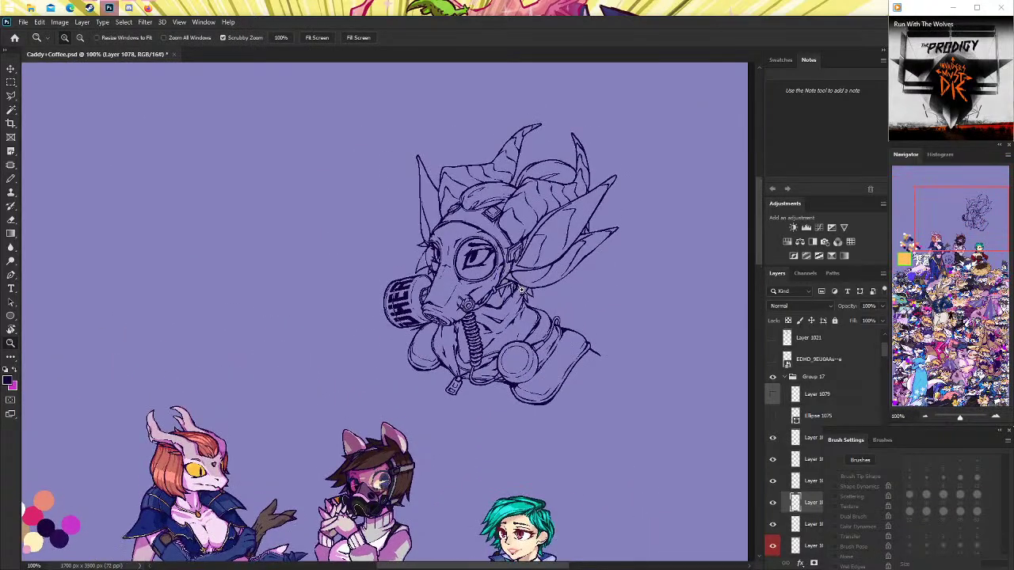
scroll(515, 269, down, 1)
scroll(532, 282, up, 1)
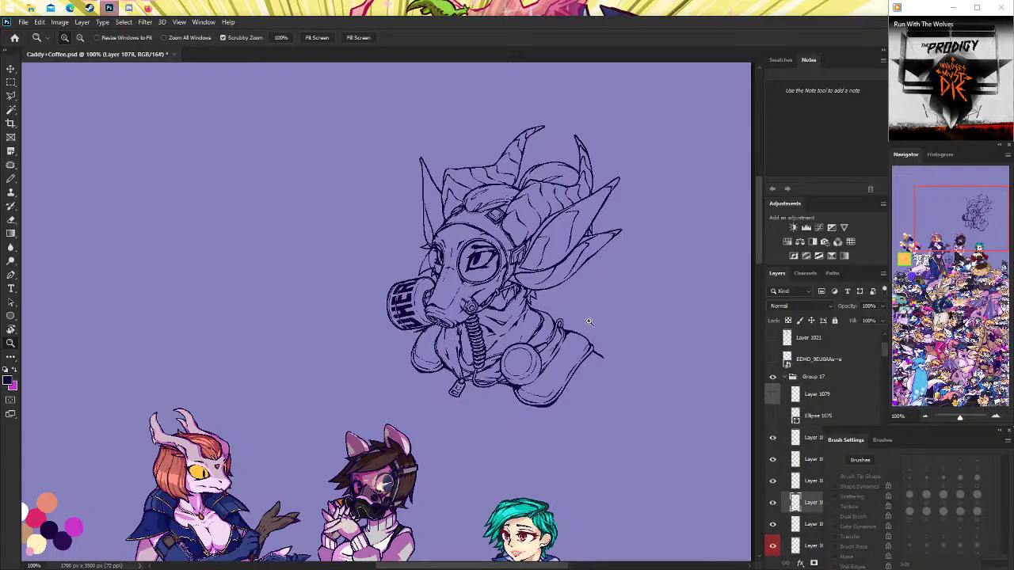
Check the gas-mask reference, toggle line-art layer visibility, and select Layer 1077.
click(149, 8)
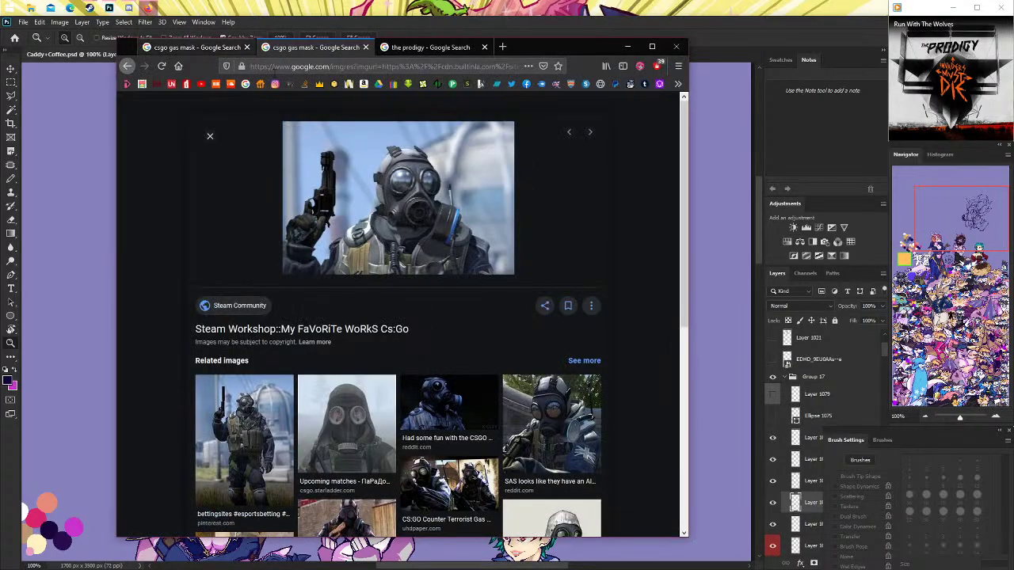
click(147, 8)
scroll(626, 293, up, 1)
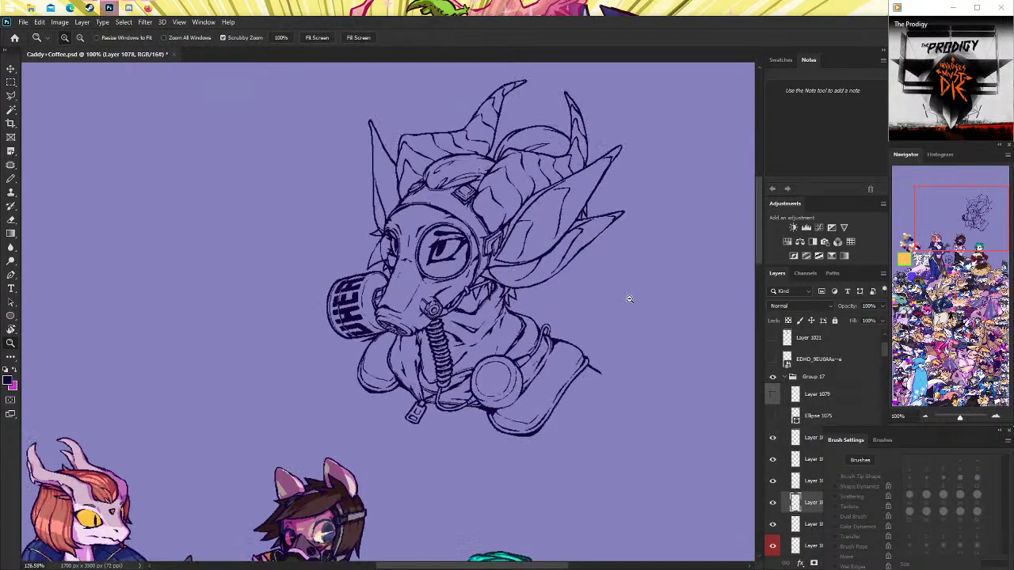
scroll(626, 293, up, 1)
click(772, 502)
click(772, 502)
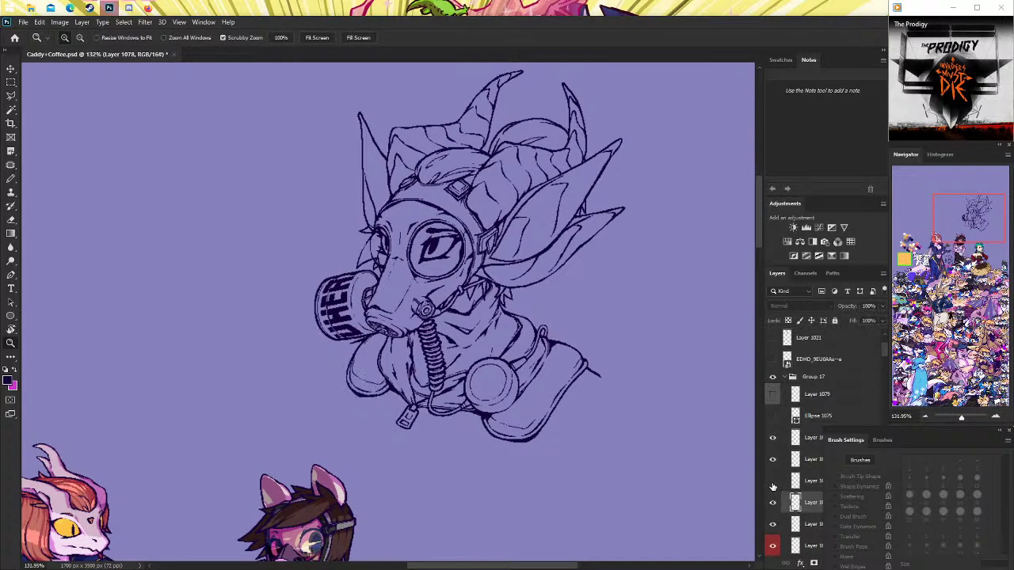
click(772, 481)
click(772, 481)
click(814, 481)
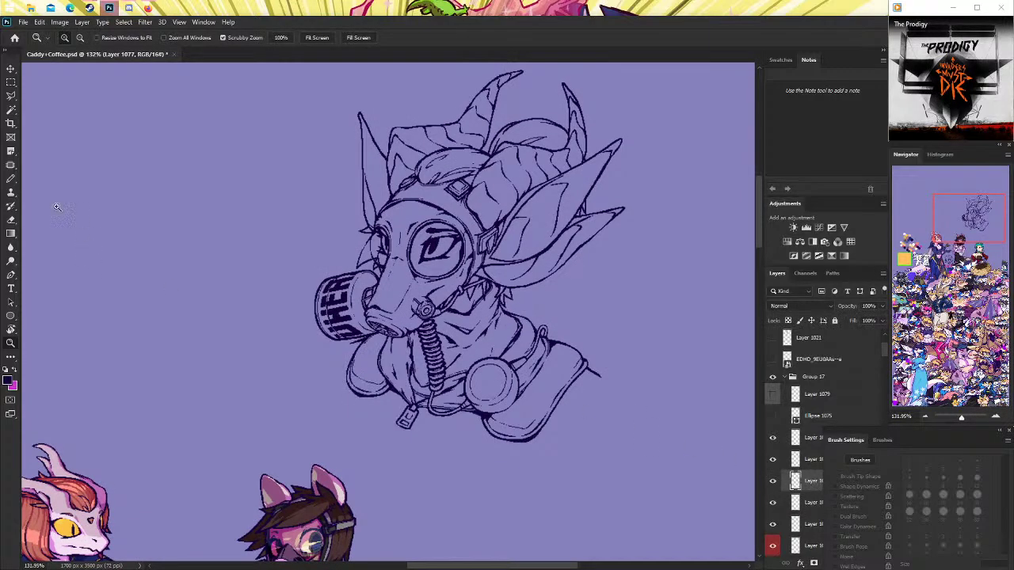
Draw a long diagonal strap line beside the collar with a larger tip, redrawing it higher.
click(11, 179)
click(925, 479)
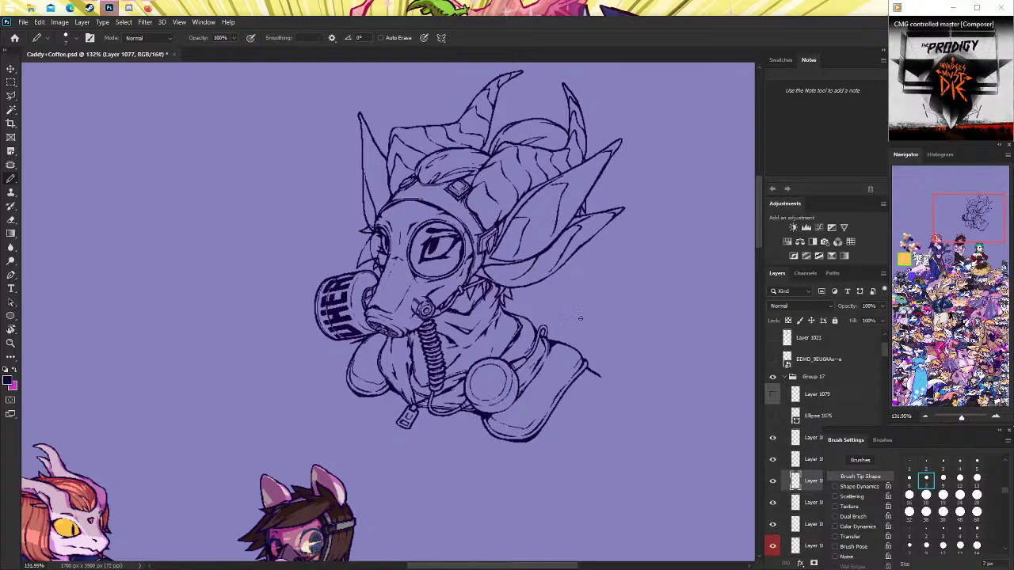
drag(568, 344, 586, 258)
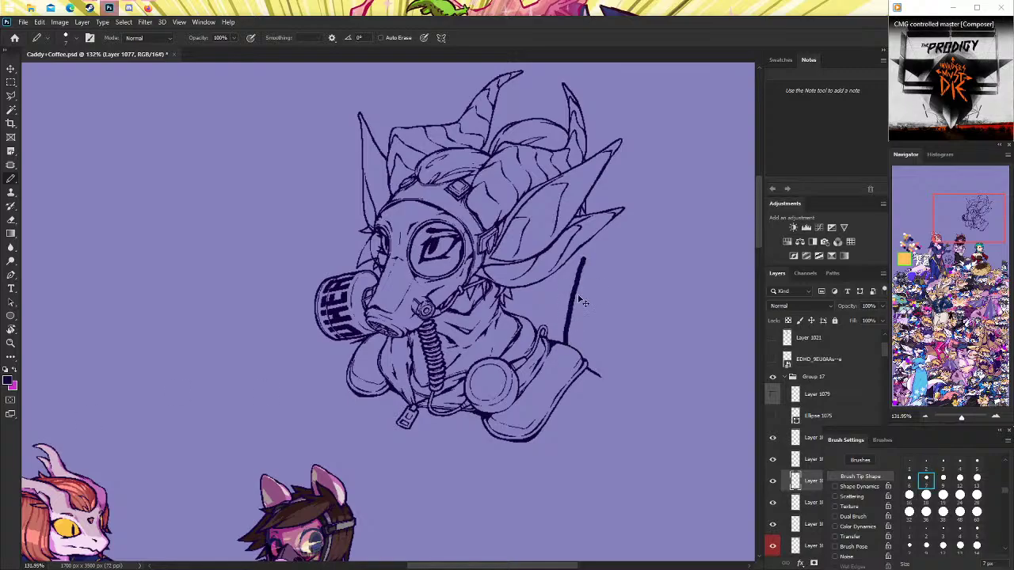
key(ctrl+z)
drag(564, 345, 587, 271)
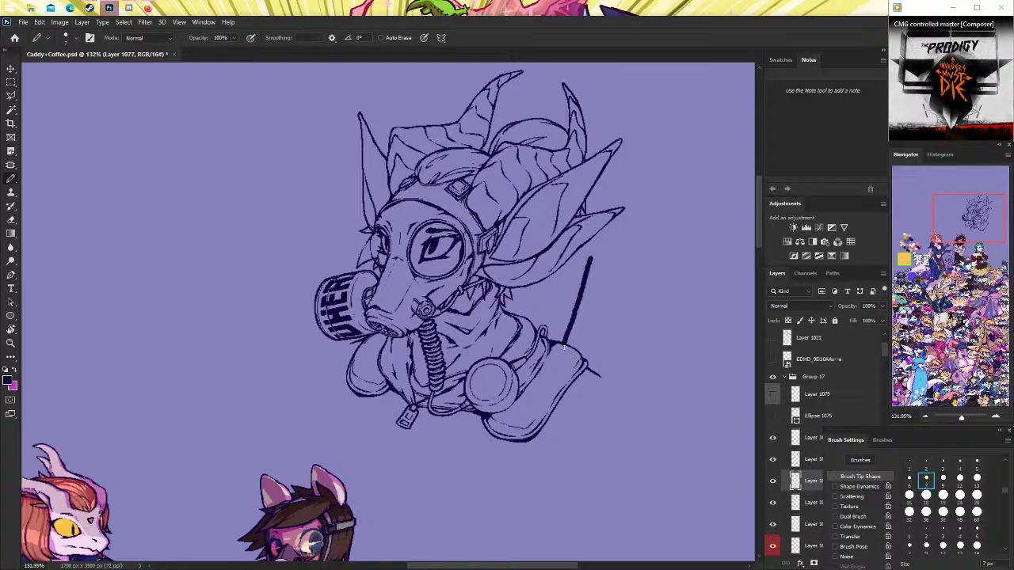
key(ctrl+z)
drag(564, 344, 601, 253)
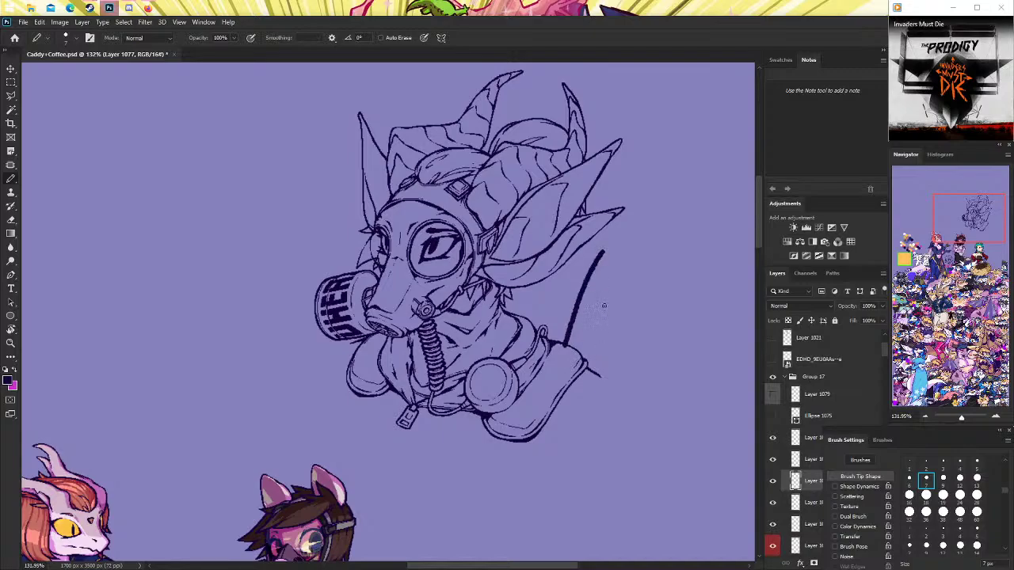
Zoom out to view most of the image and switch to the Eraser.
key(ctrl+minus)
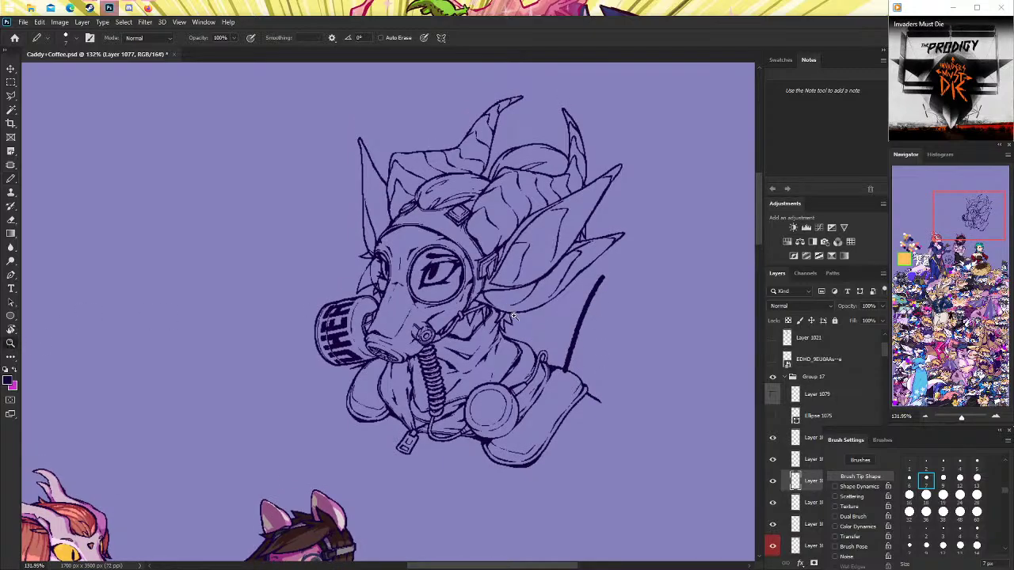
key(z)
key(ctrl+minus)
key(ctrl+minus)
scroll(588, 312, up, 5)
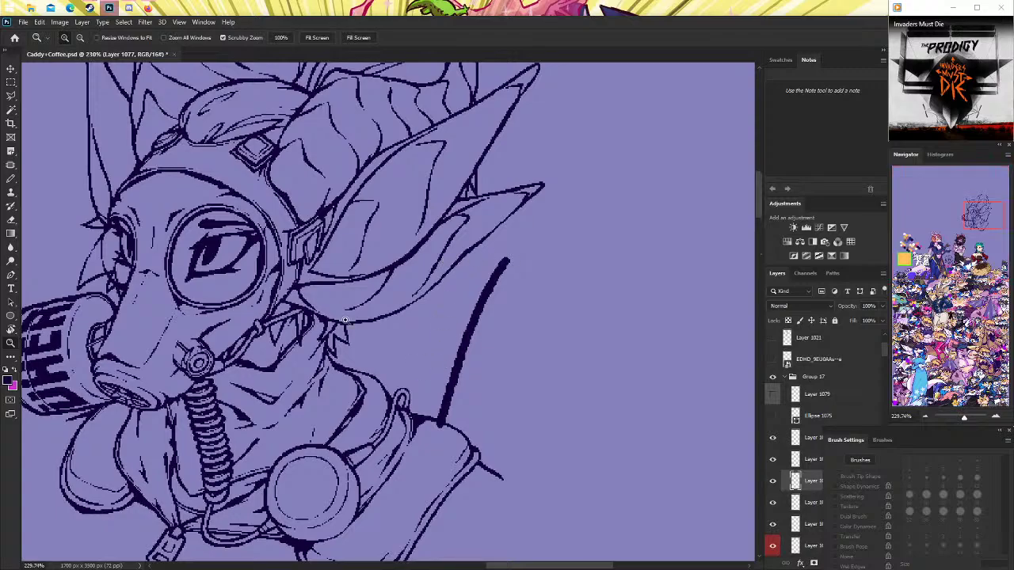
scroll(525, 258, down, 1)
key(e)
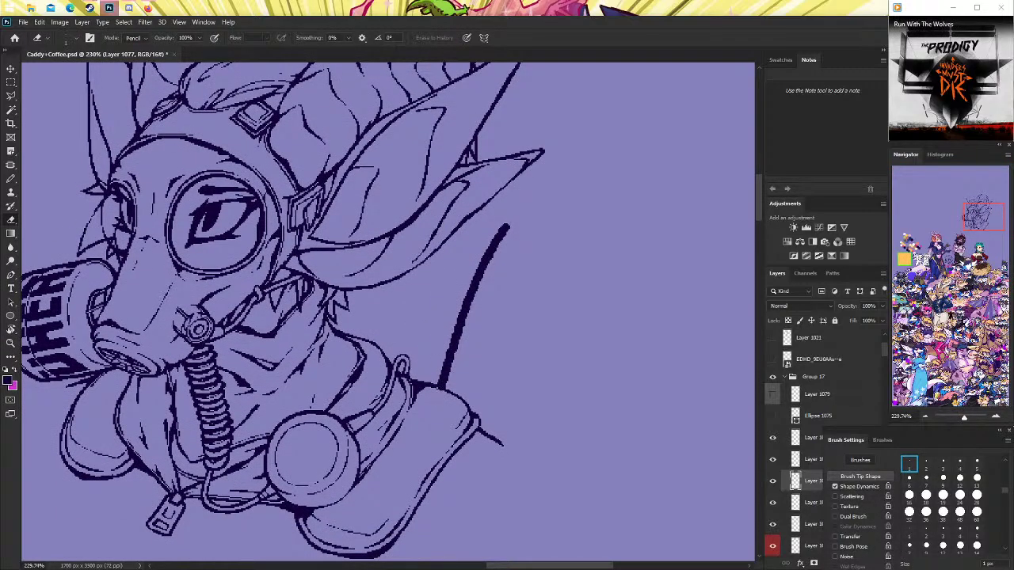
Erase along the strap line with the 2 px tip to thin it.
click(926, 464)
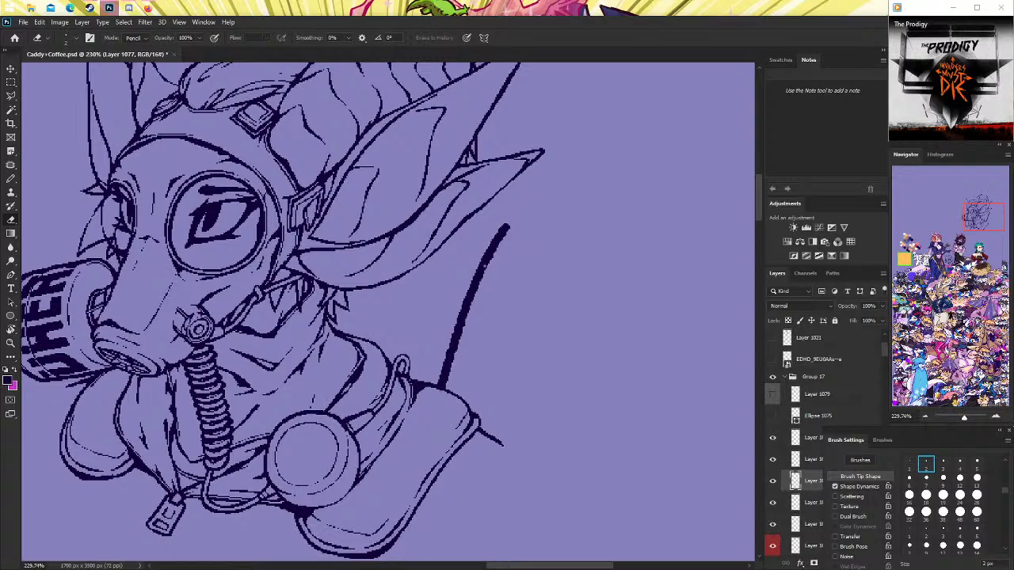
drag(481, 267, 441, 384)
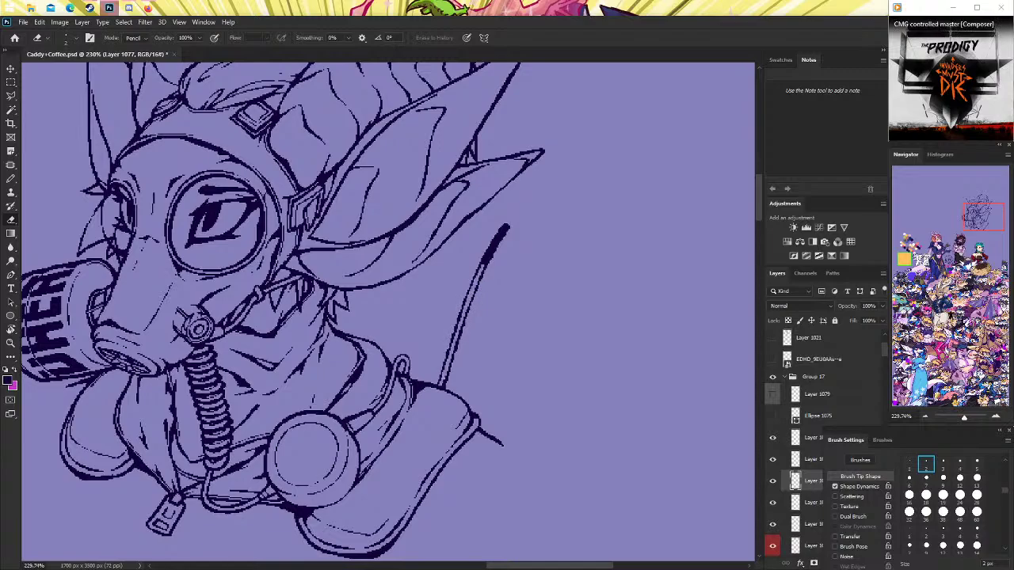
scroll(498, 283, up, 2)
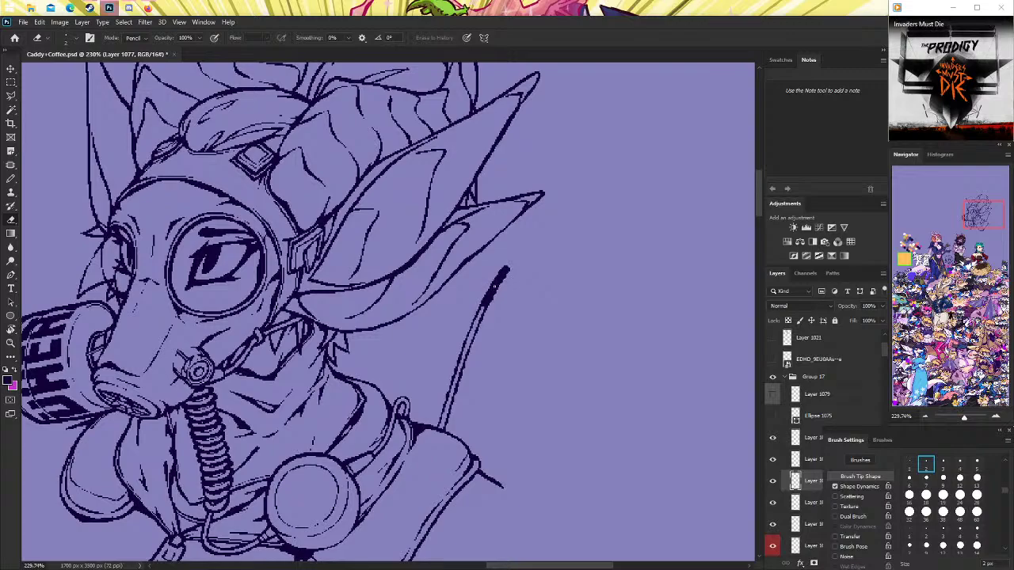
drag(496, 283, 484, 309)
Paint a solid dark elongated blob at the strap's top with the Pencil.
key(b)
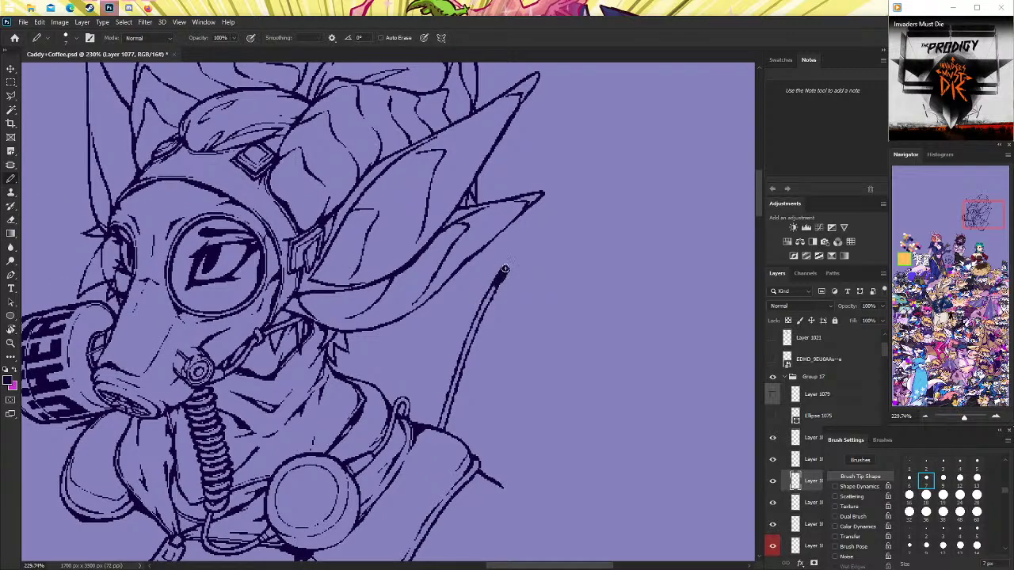
drag(507, 267, 495, 282)
drag(493, 288, 516, 257)
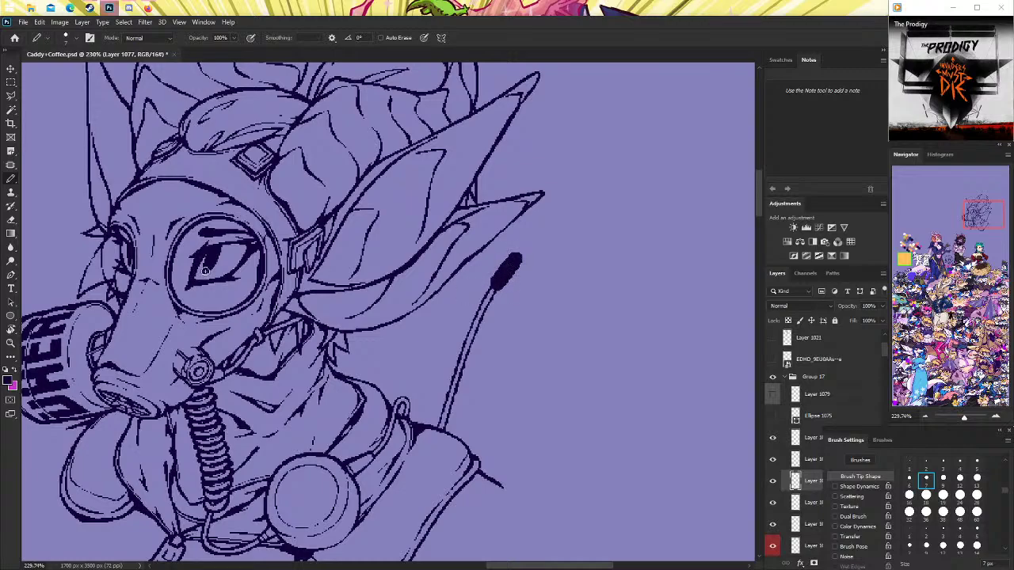
click(11, 342)
drag(524, 295, 573, 281)
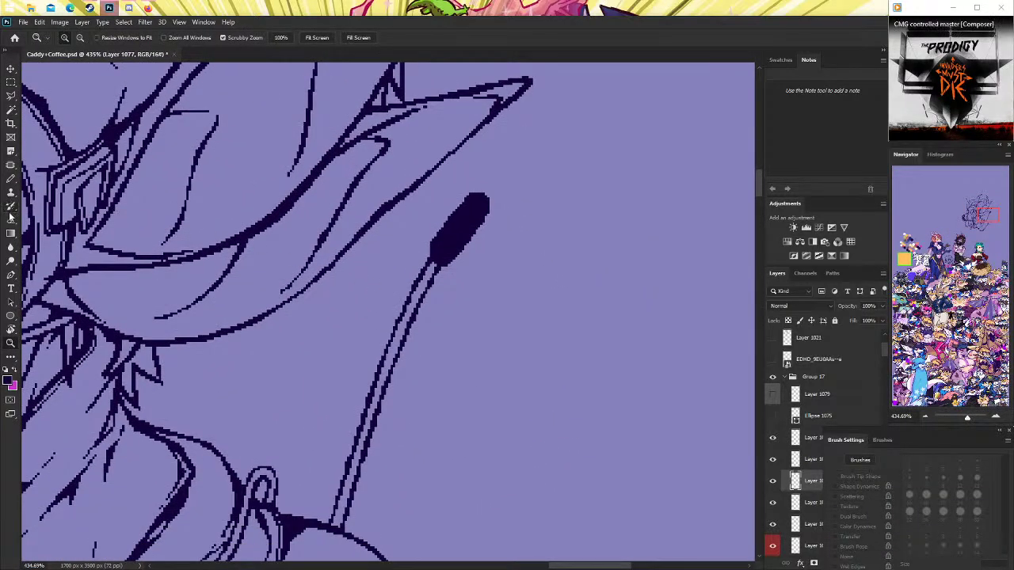
click(11, 216)
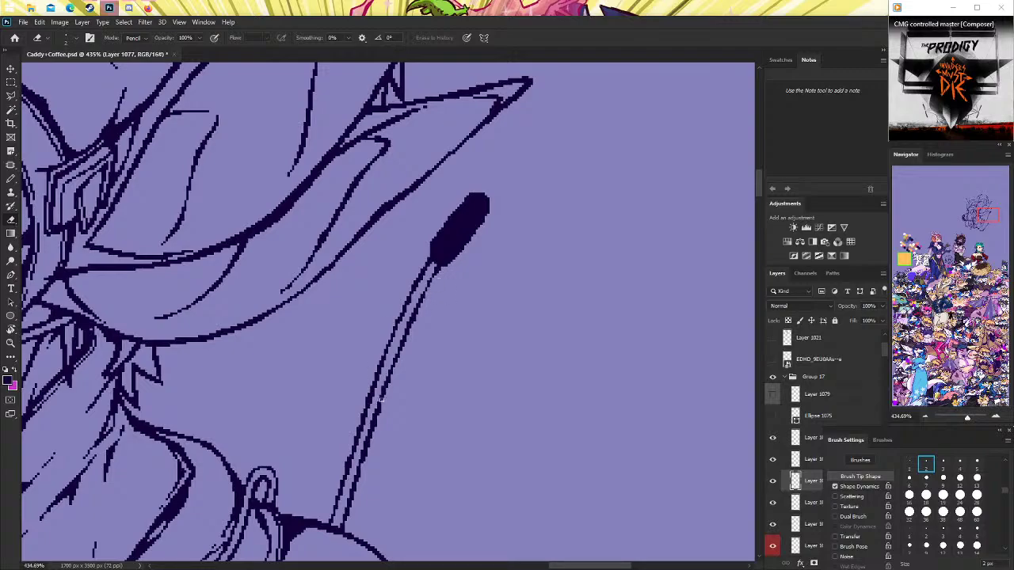
scroll(373, 387, down, 1)
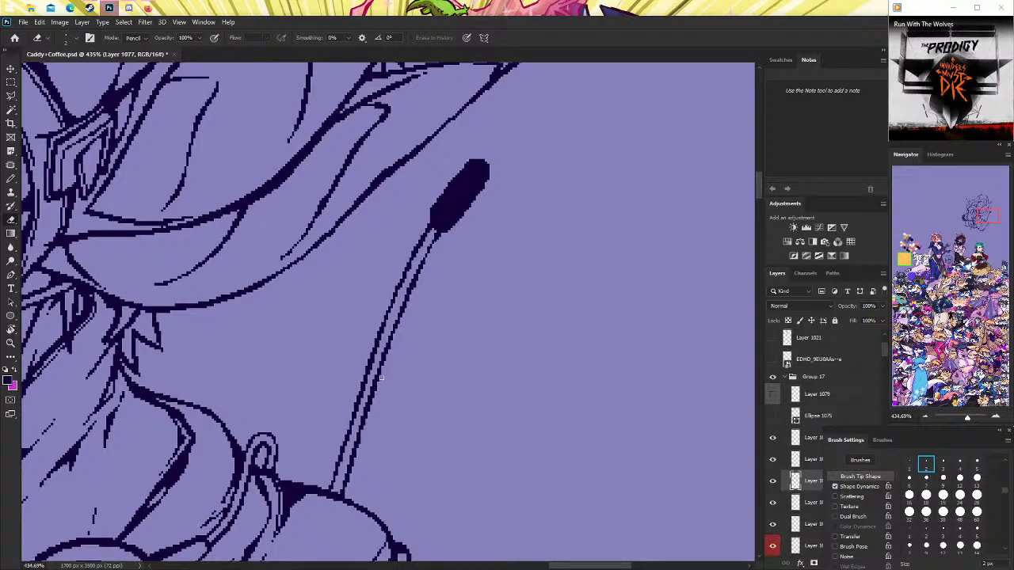
Thicken the line just below the strap's blob with the Pencil.
scroll(381, 379, up, 1)
scroll(441, 341, up, 1)
scroll(162, 255, down, 1)
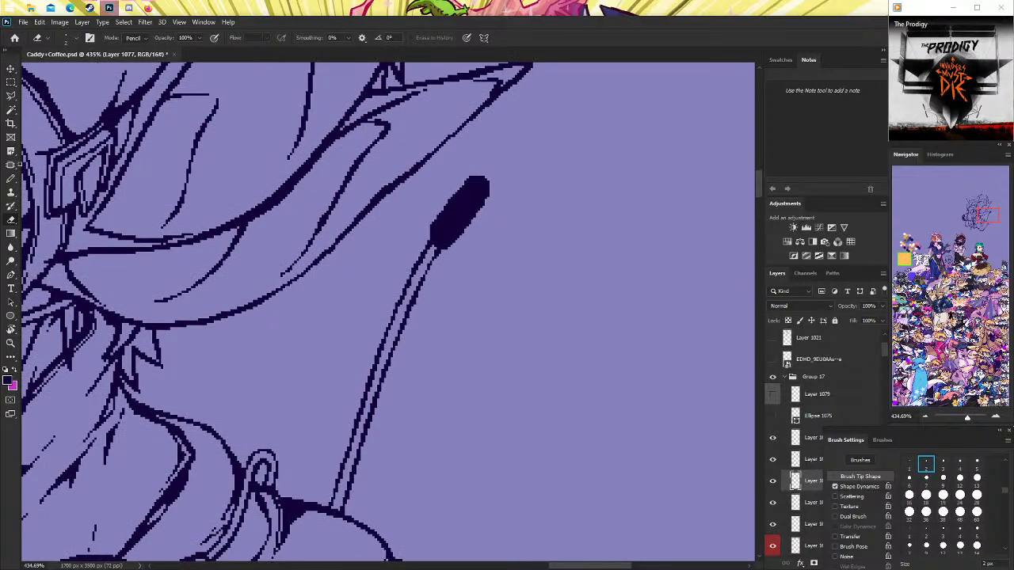
key(b)
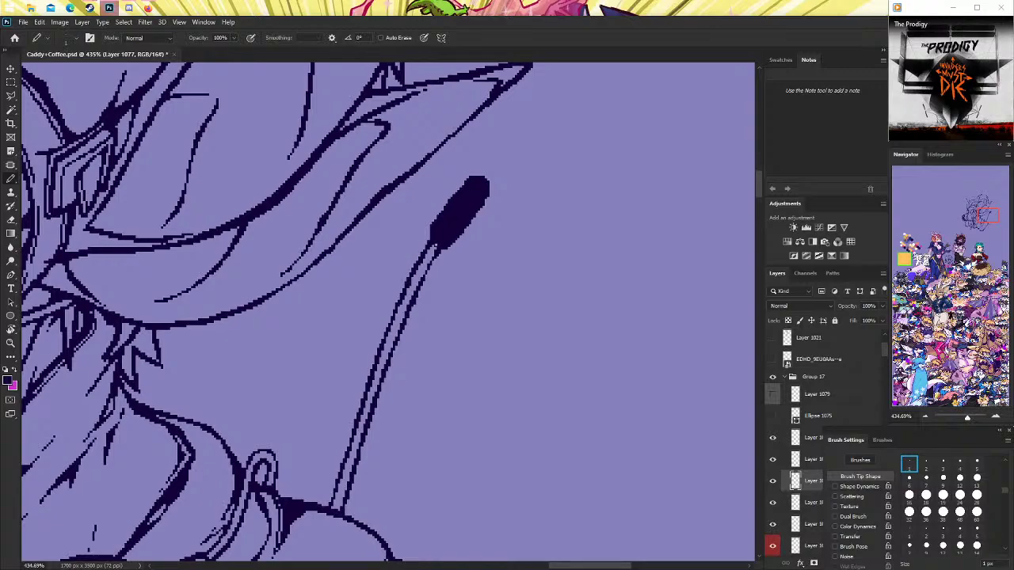
drag(421, 280, 434, 261)
scroll(448, 236, up, 2)
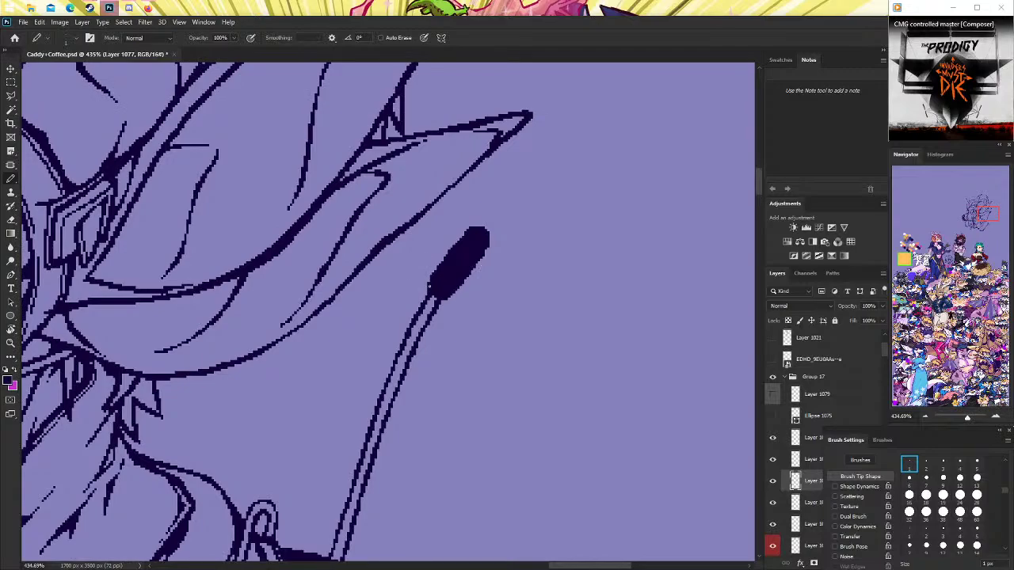
Erase the blob's centre into a hollow capsule and thicken its right edges.
key(e)
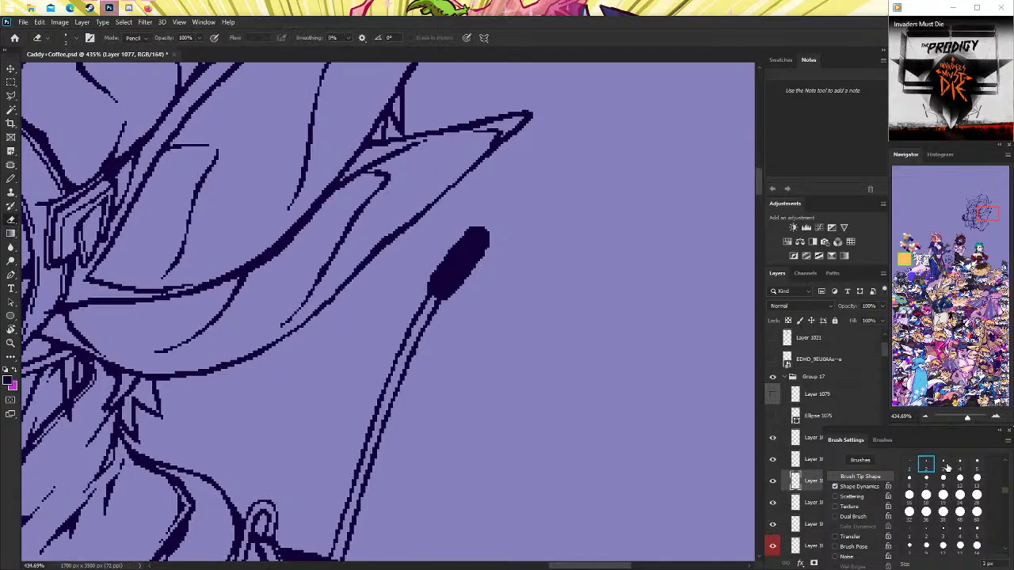
drag(440, 279, 478, 242)
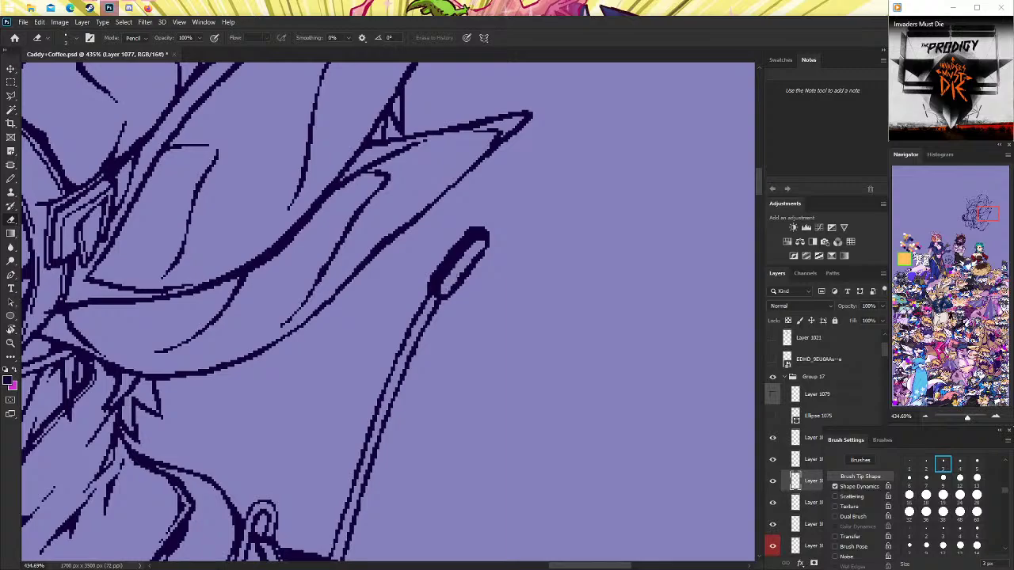
mouse_move(457, 281)
mouse_down()
mouse_move(438, 290)
mouse_move(472, 246)
mouse_up()
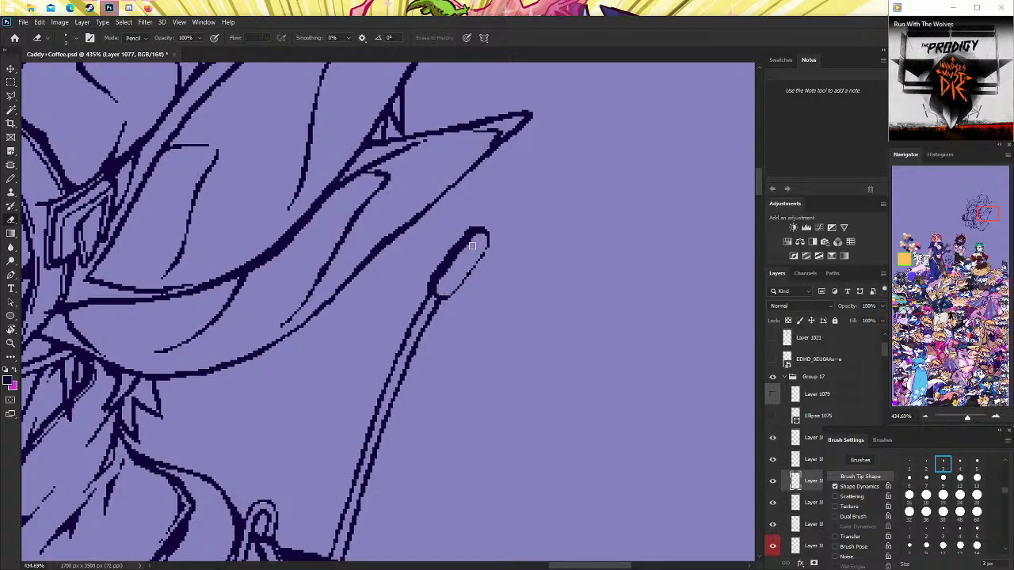
key(b)
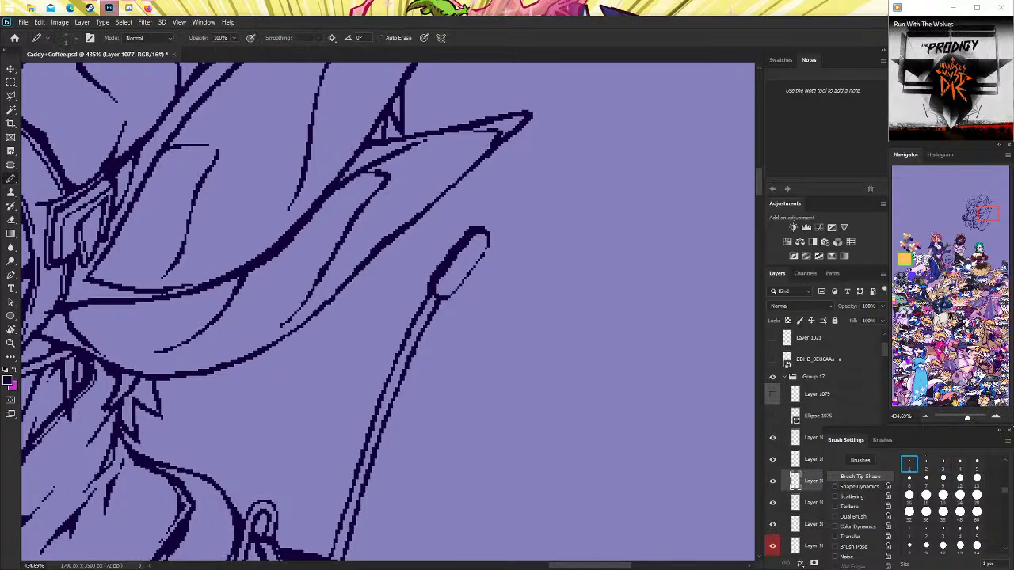
drag(461, 285, 447, 297)
drag(483, 256, 472, 275)
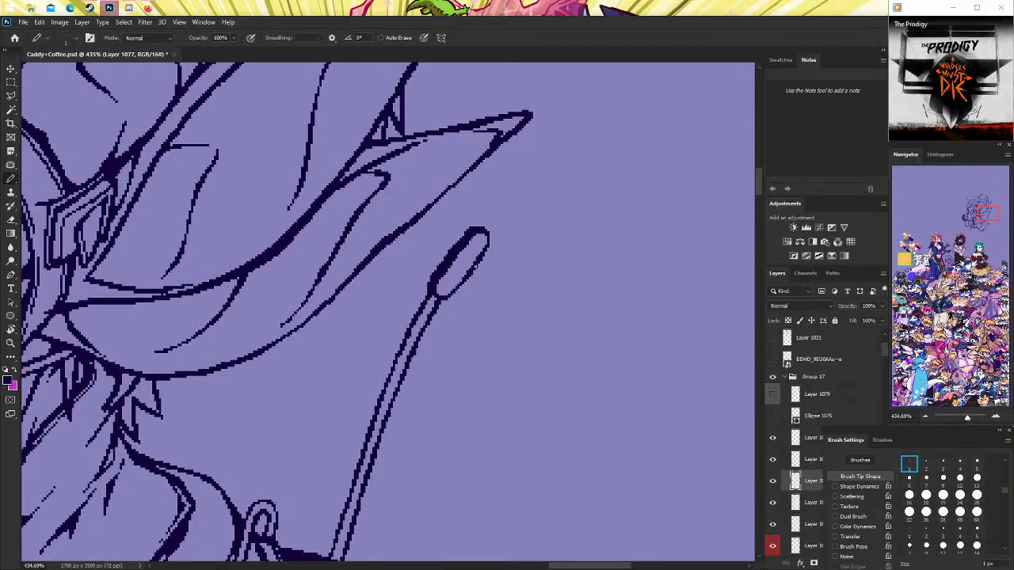
scroll(484, 284, up, 1)
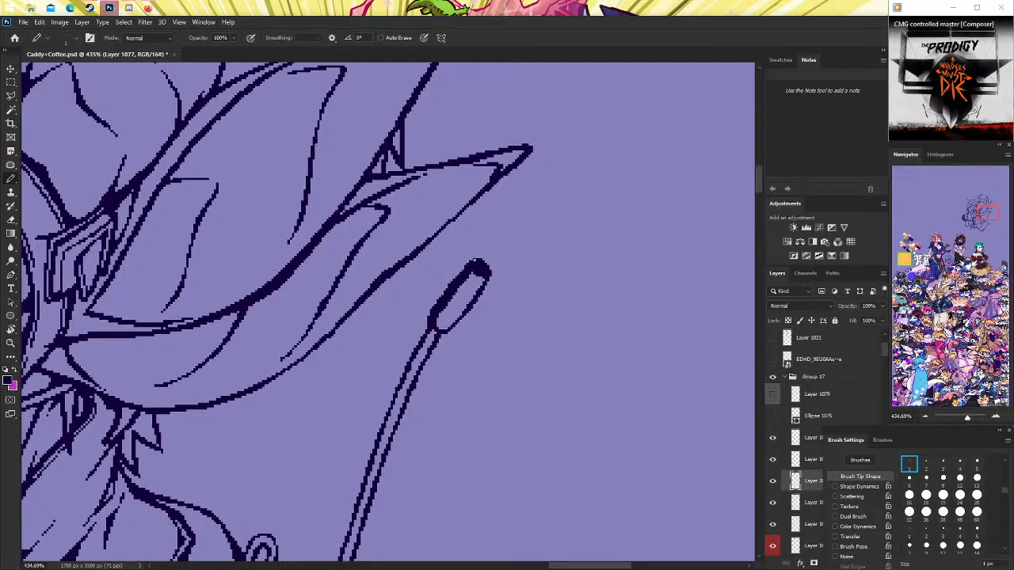
Set the tip size to 1 px and alternate Pencil and Eraser for capsule touch-ups.
key(e)
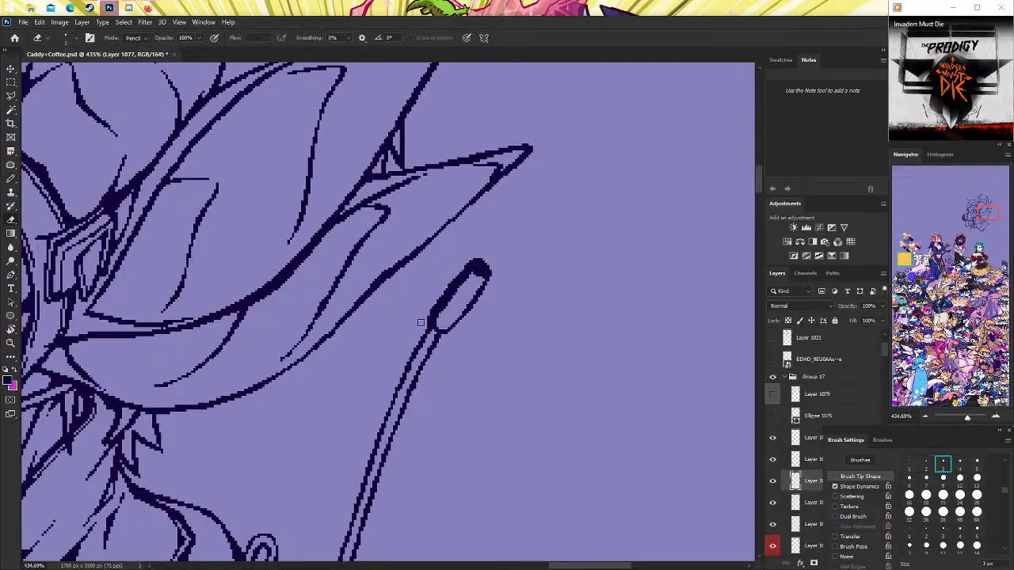
click(910, 467)
key(b)
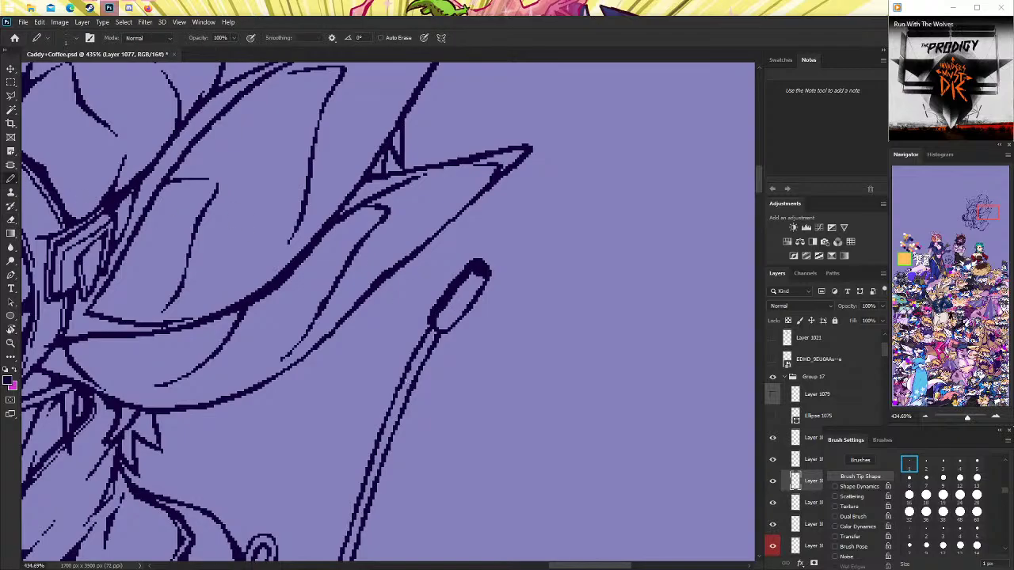
click(10, 220)
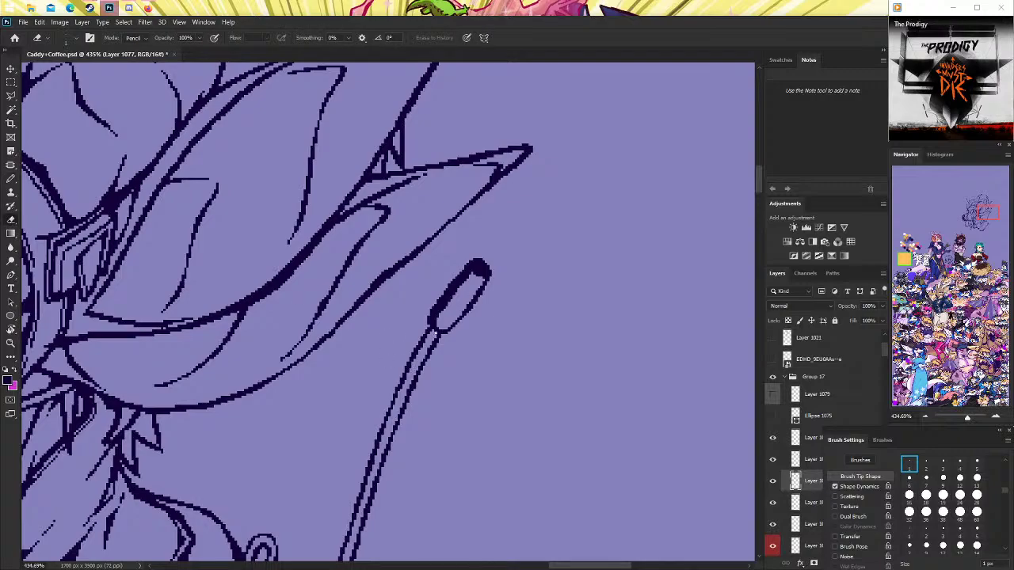
click(11, 179)
scroll(388, 313, down, 3)
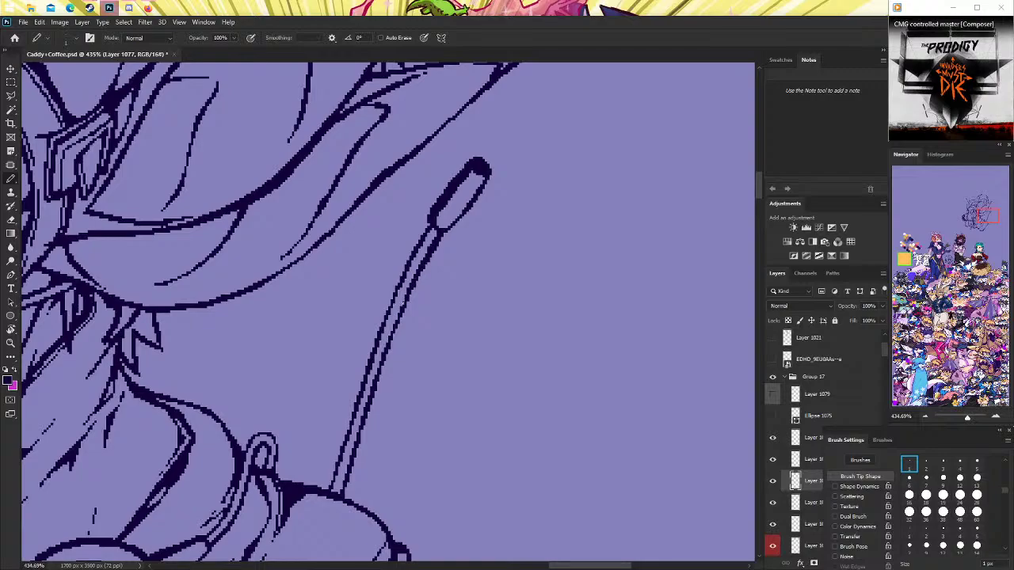
scroll(388, 313, up, 2)
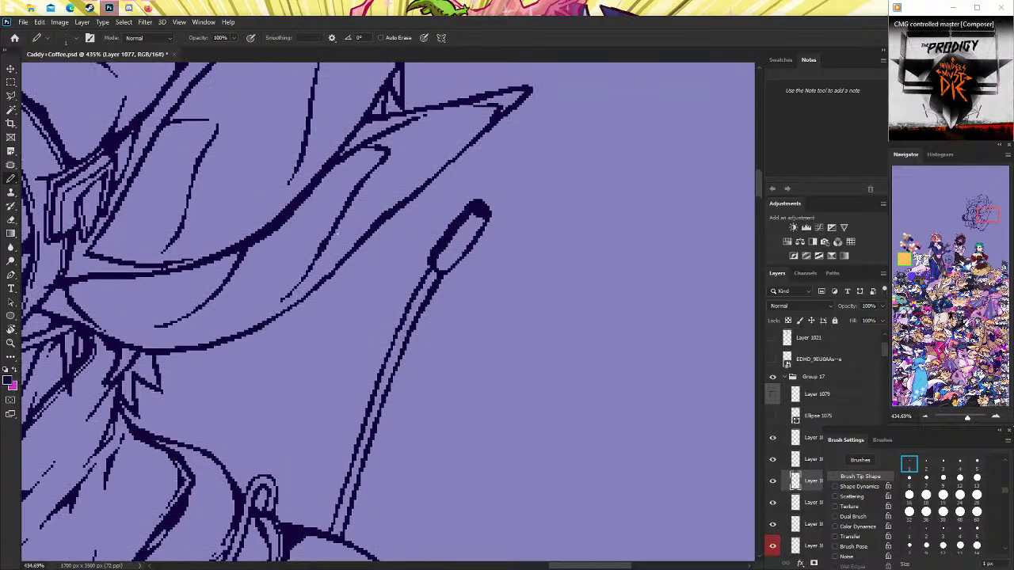
click(10, 220)
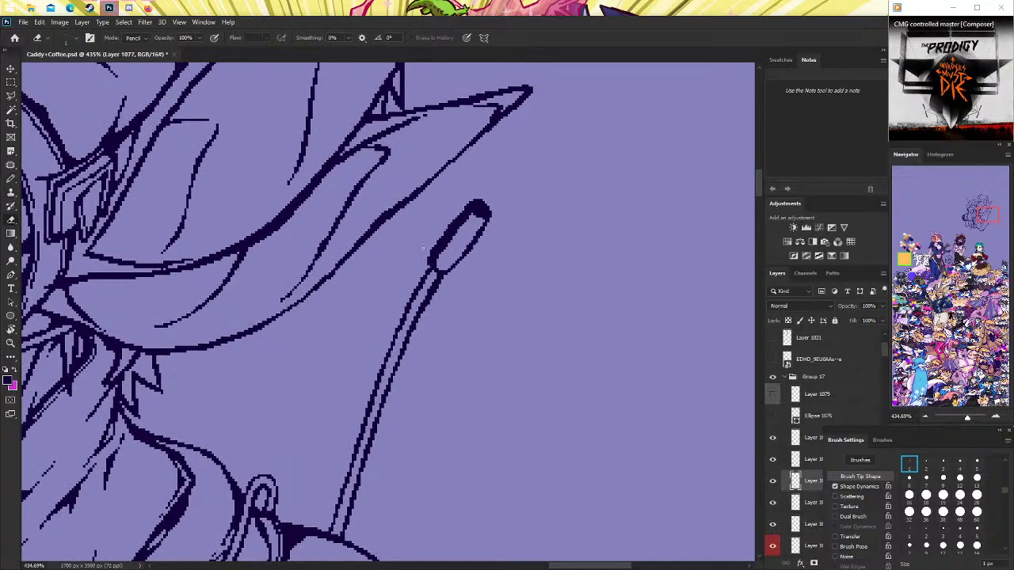
click(11, 179)
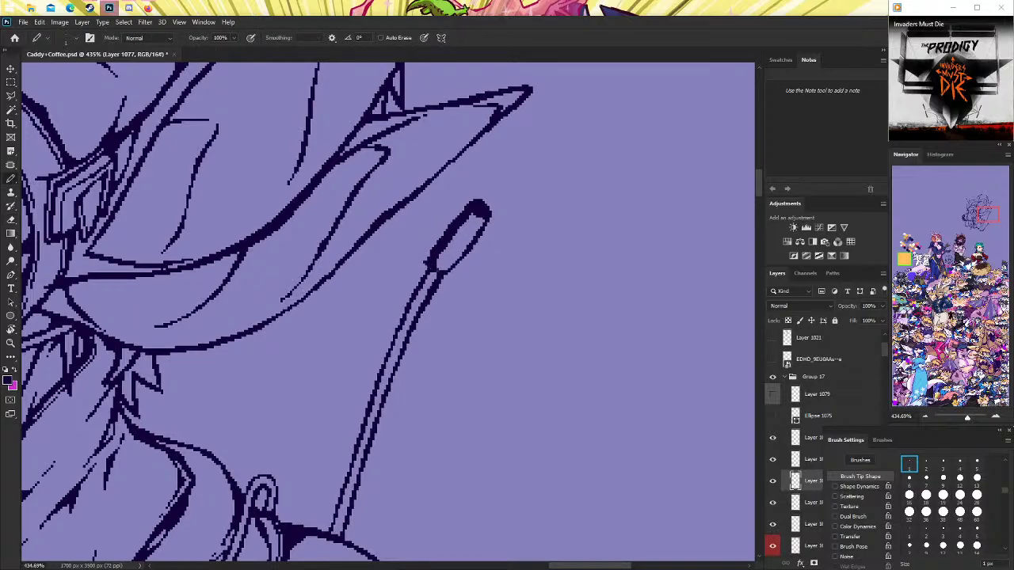
scroll(453, 244, up, 2)
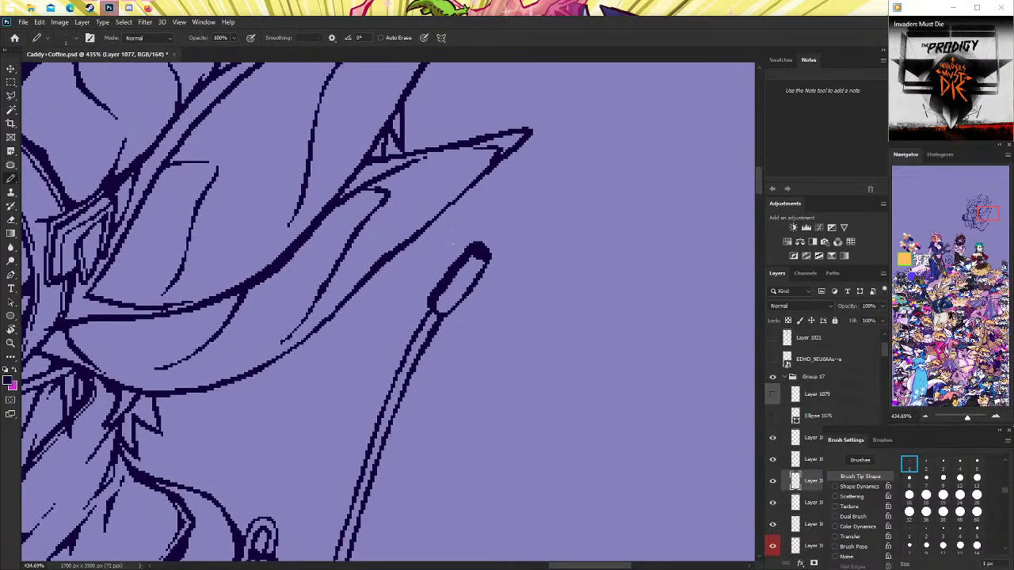
click(10, 342)
scroll(438, 297, down, 5)
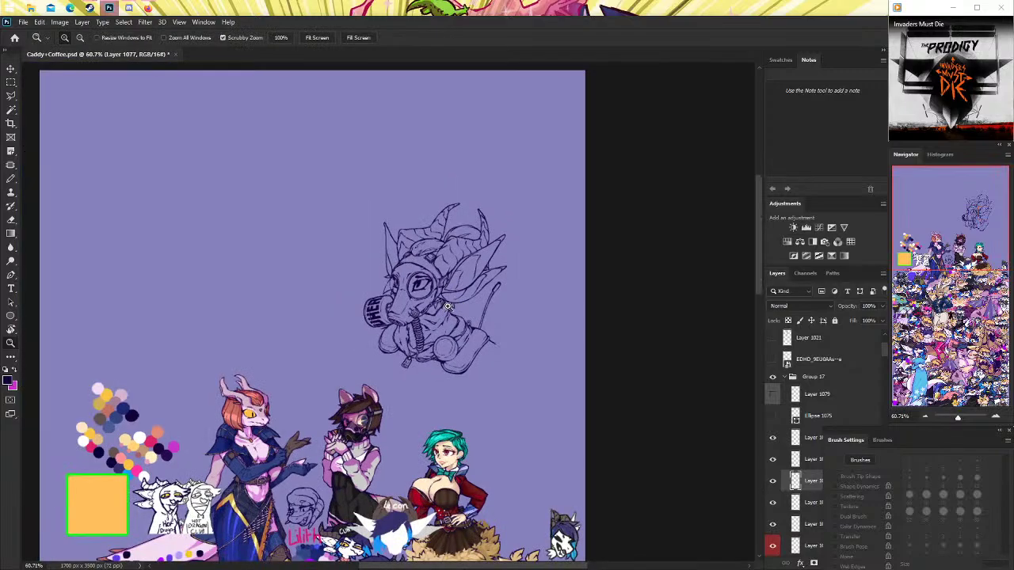
Try erasing the loop's left stroke down to an outline, then undo it.
scroll(521, 261, up, 3)
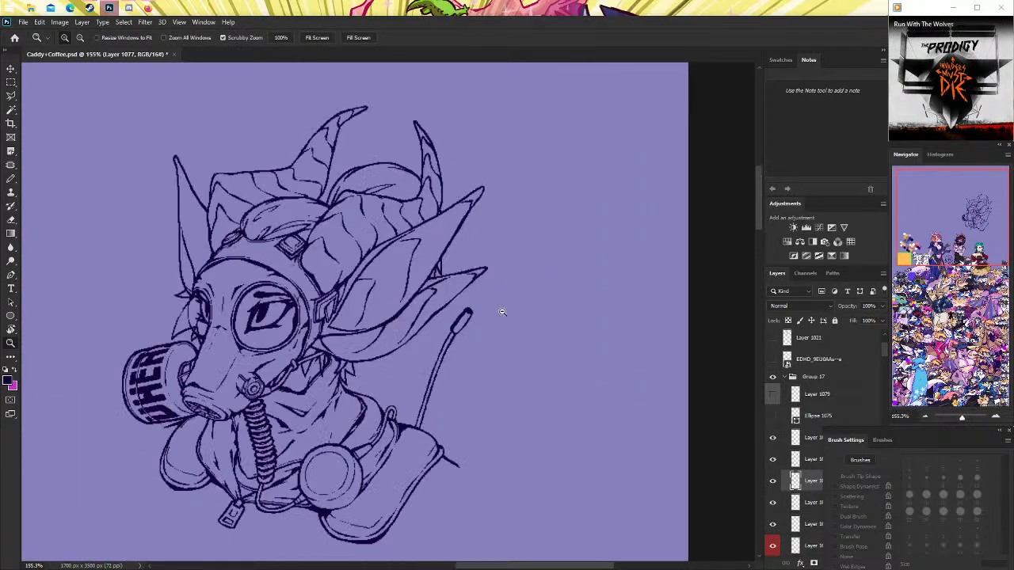
scroll(499, 310, up, 4)
click(11, 219)
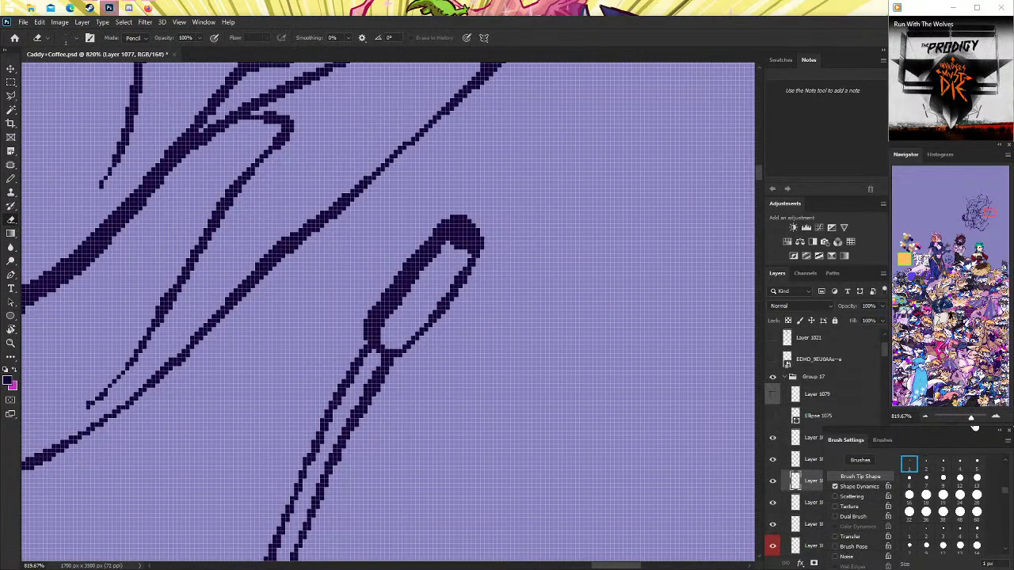
mouse_move(379, 334)
mouse_down()
mouse_move(457, 231)
mouse_move(472, 241)
mouse_move(466, 258)
mouse_move(425, 309)
mouse_up()
key(ctrl+z)
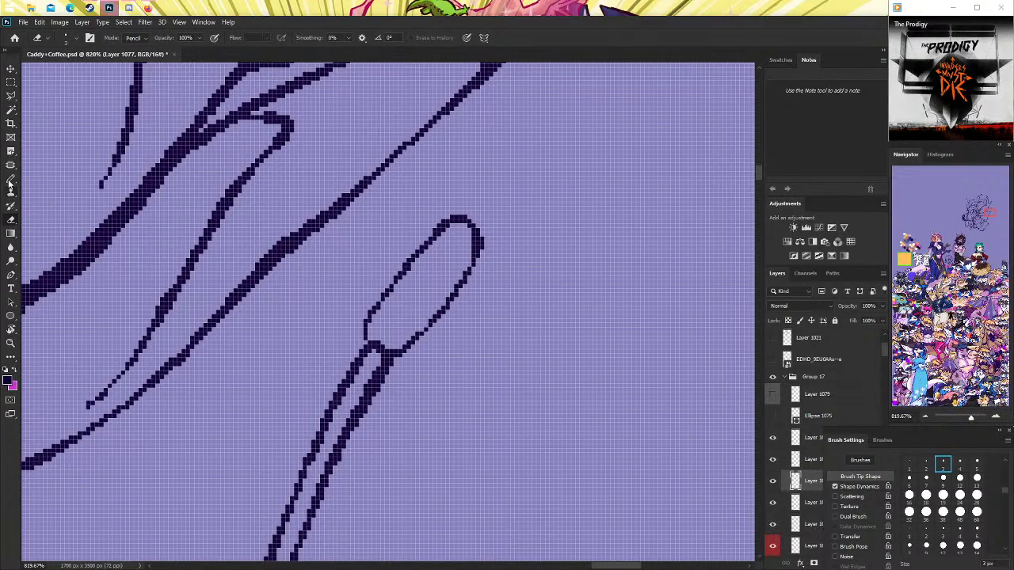
Close the loop's lower-left edge and redraw its right side tighter with the Pencil.
click(11, 178)
mouse_move(366, 322)
mouse_down()
mouse_move(401, 355)
mouse_move(448, 304)
mouse_up()
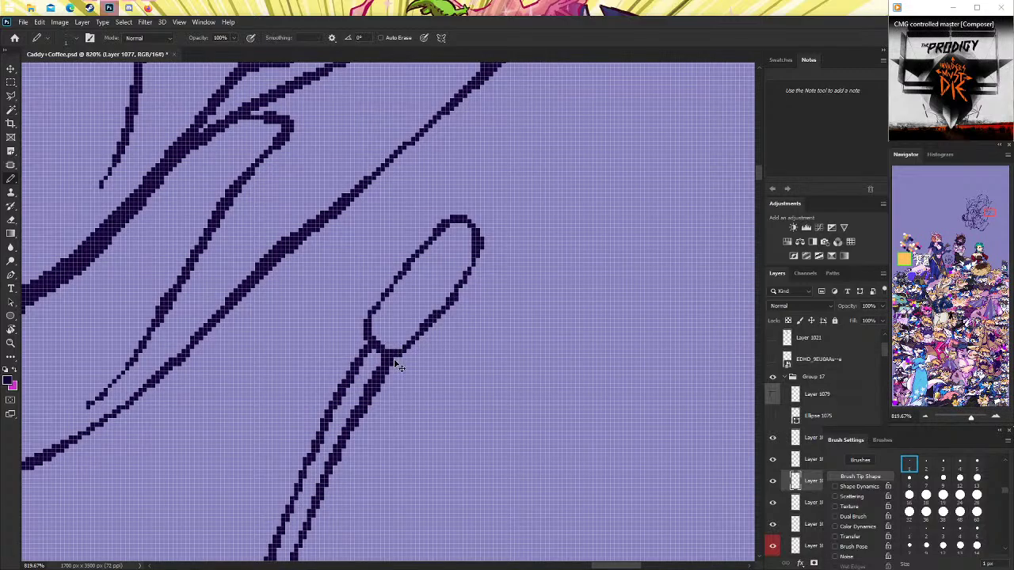
drag(401, 355, 488, 246)
key(ctrl+z)
drag(401, 358, 483, 252)
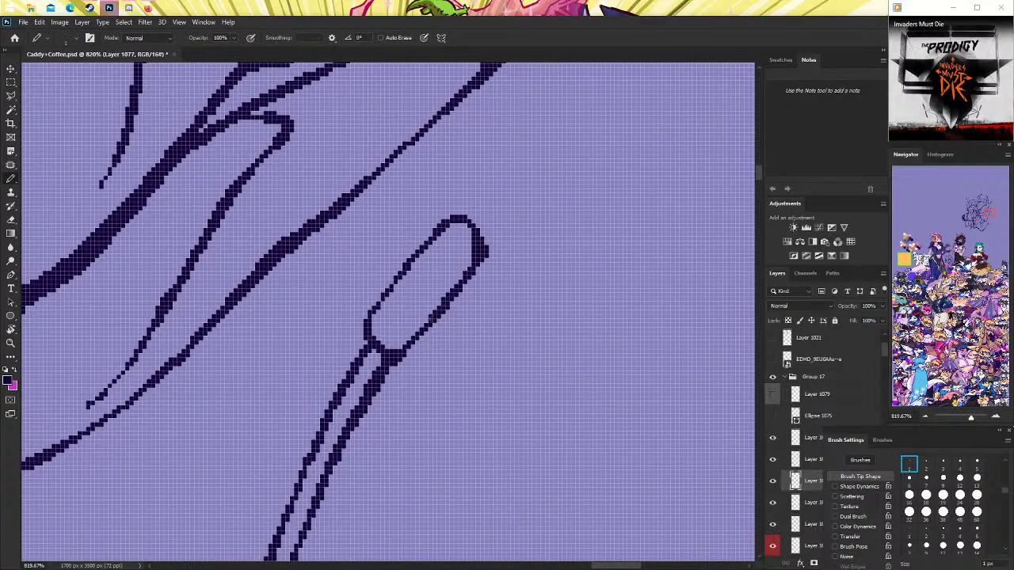
drag(404, 348, 438, 306)
key(ctrl+z)
drag(403, 345, 439, 305)
key(ctrl+z)
drag(399, 353, 434, 316)
Erase stray pixels at the loop's top-right and bottom junction, filling one top pixel.
key(e)
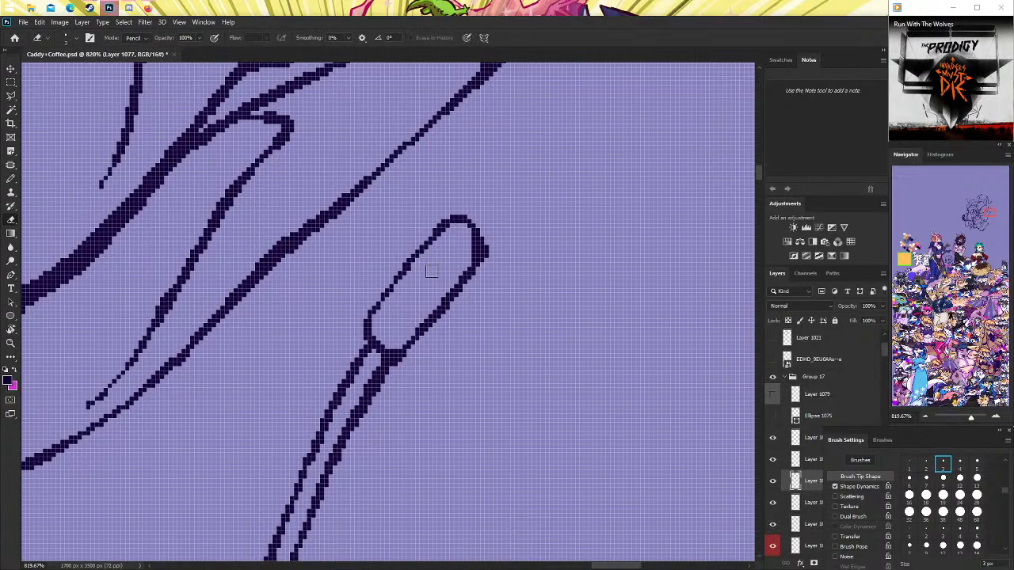
mouse_move(473, 238)
mouse_down()
mouse_move(471, 226)
mouse_move(479, 231)
mouse_up()
click(11, 178)
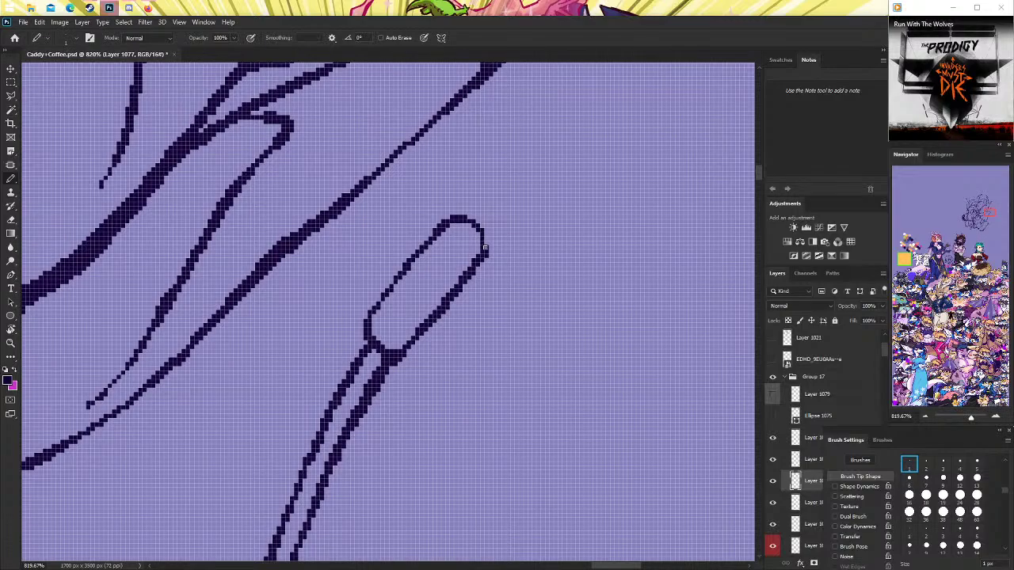
click(452, 225)
click(11, 221)
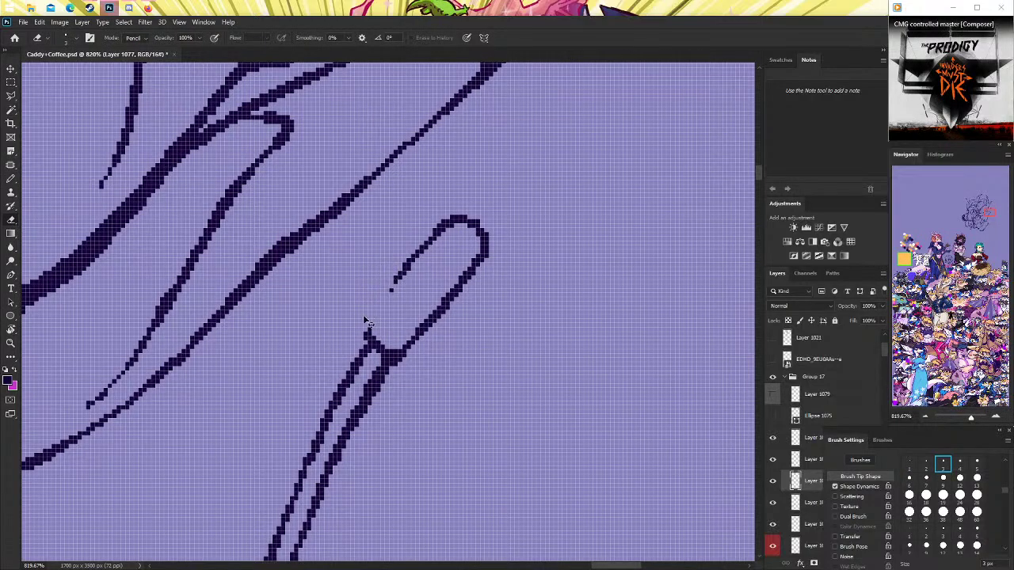
click(11, 179)
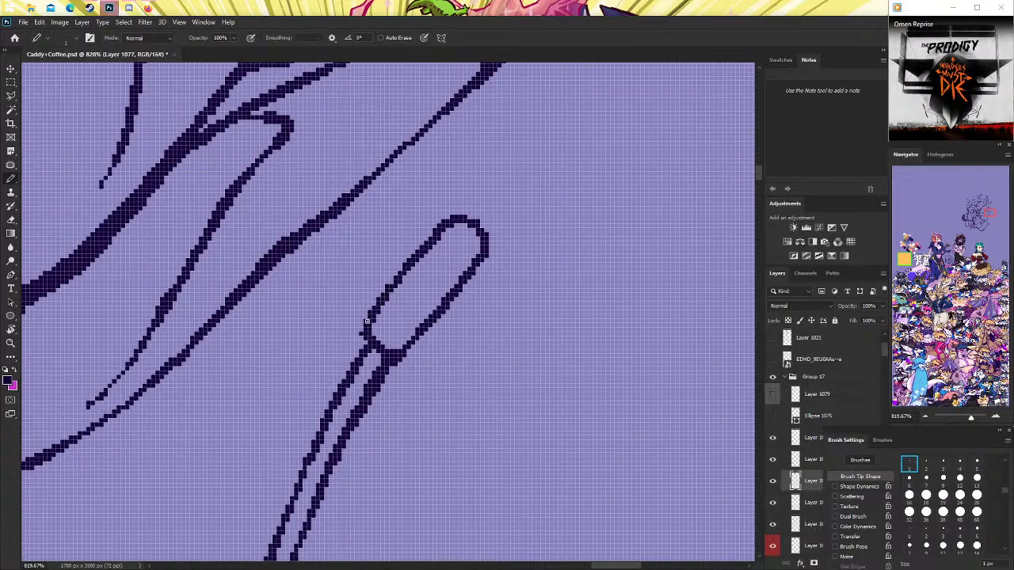
click(11, 220)
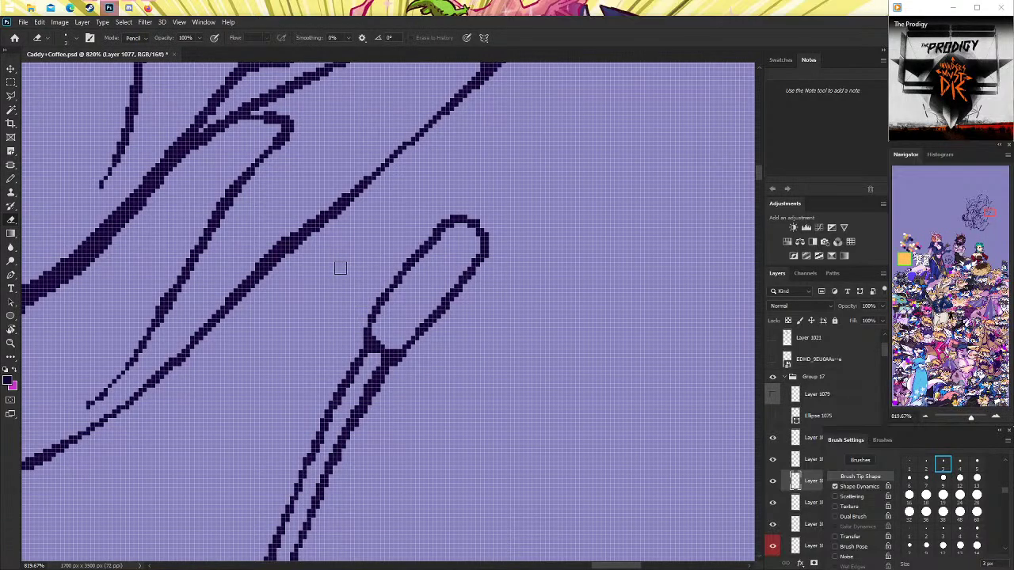
drag(392, 335, 373, 348)
click(11, 342)
scroll(446, 323, down, 5)
Draw a short tick stroke inside the rod's loop tip and erase most of its bottom stroke.
scroll(446, 323, down, 2)
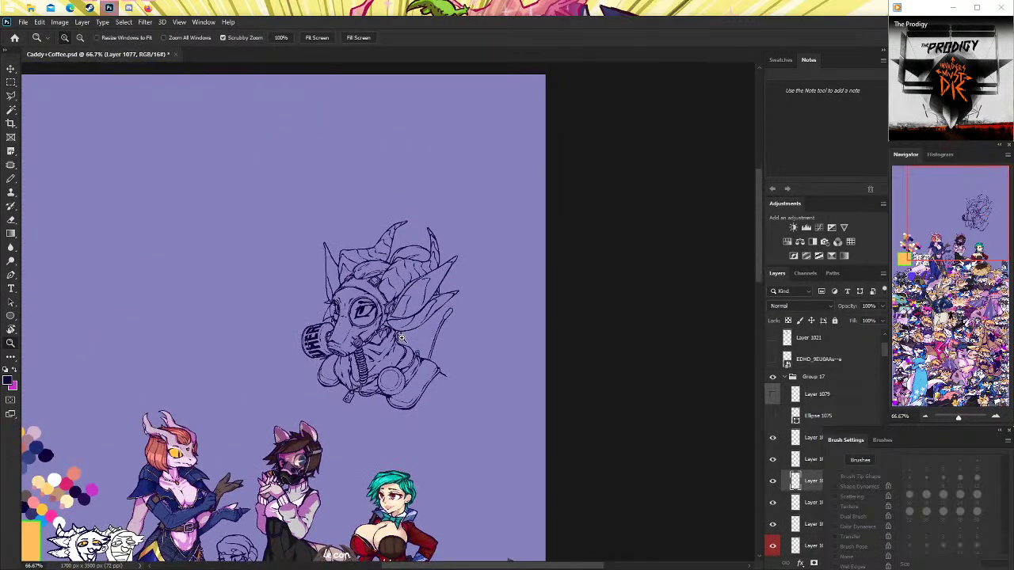
scroll(413, 347, up, 1)
scroll(456, 324, up, 3)
scroll(455, 324, up, 3)
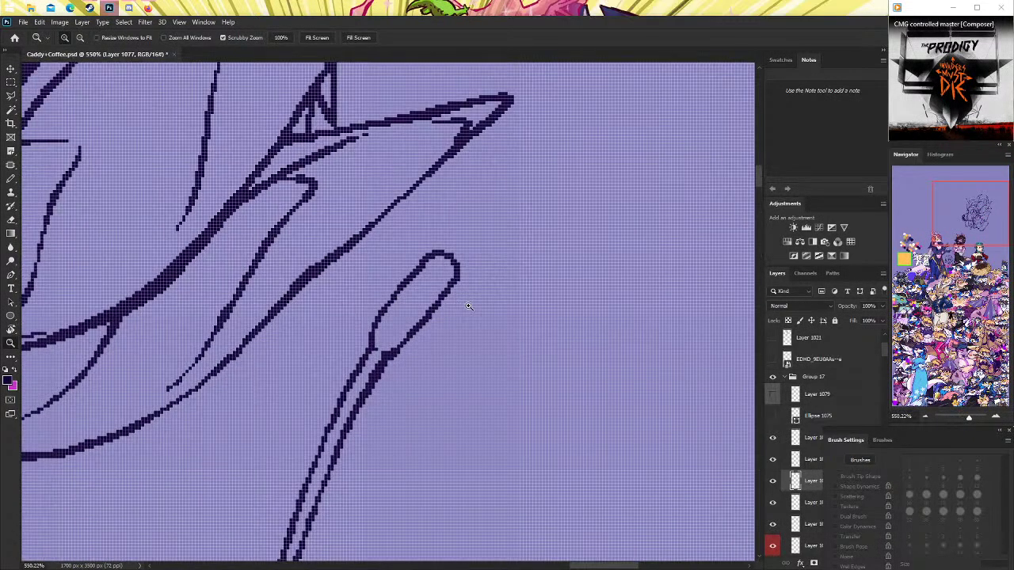
scroll(455, 324, up, 1)
key(b)
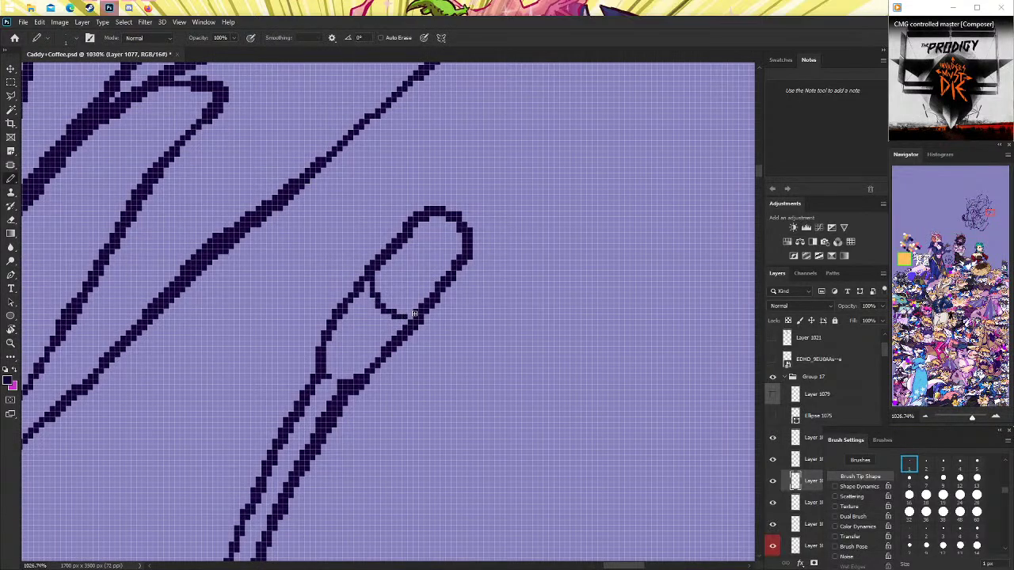
mouse_move(364, 279)
mouse_down()
mouse_move(386, 313)
mouse_move(422, 309)
mouse_up()
key(ctrl+z)
click(11, 219)
drag(366, 285, 372, 296)
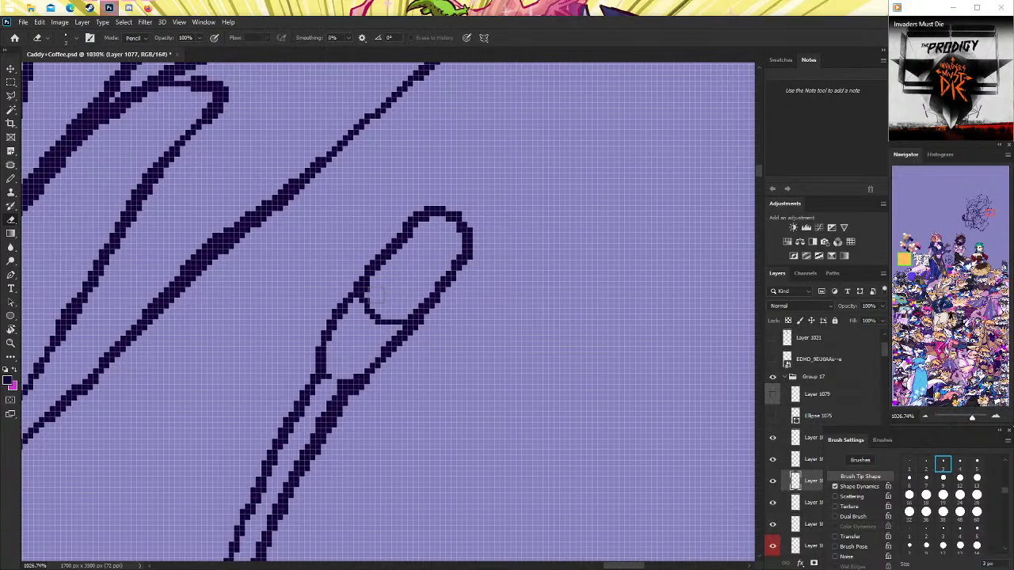
key(ctrl+z)
drag(400, 316, 388, 316)
Add a pixel where the loop meets the shaft, then save the drawing.
click(11, 342)
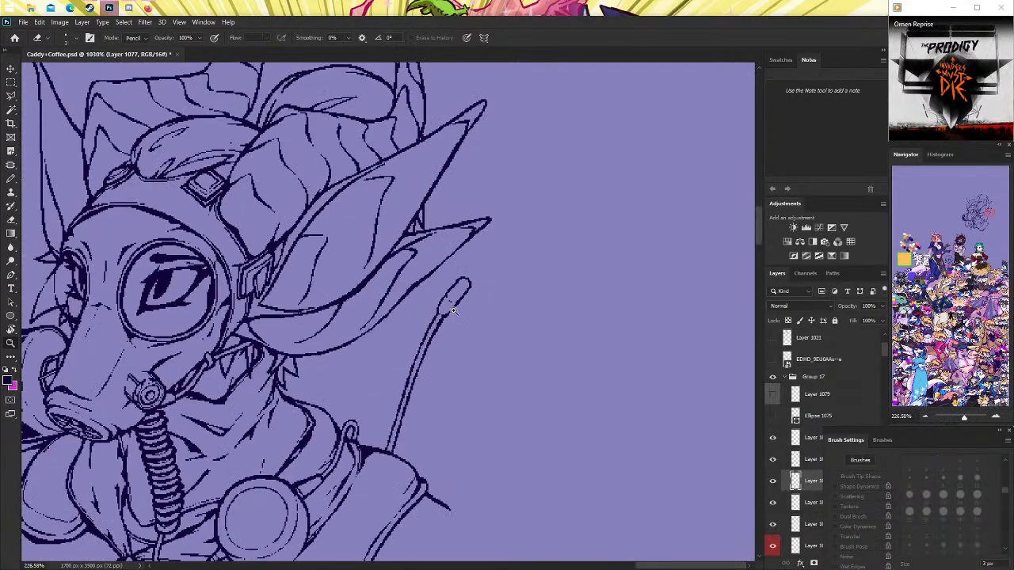
scroll(394, 311, down, 5)
click(394, 311)
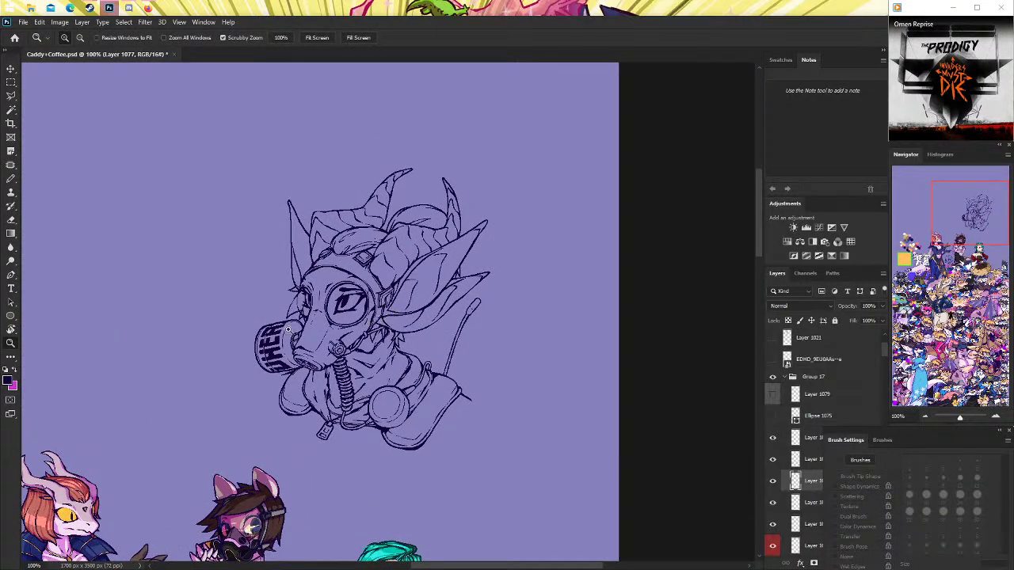
drag(466, 330, 598, 274)
drag(503, 285, 547, 285)
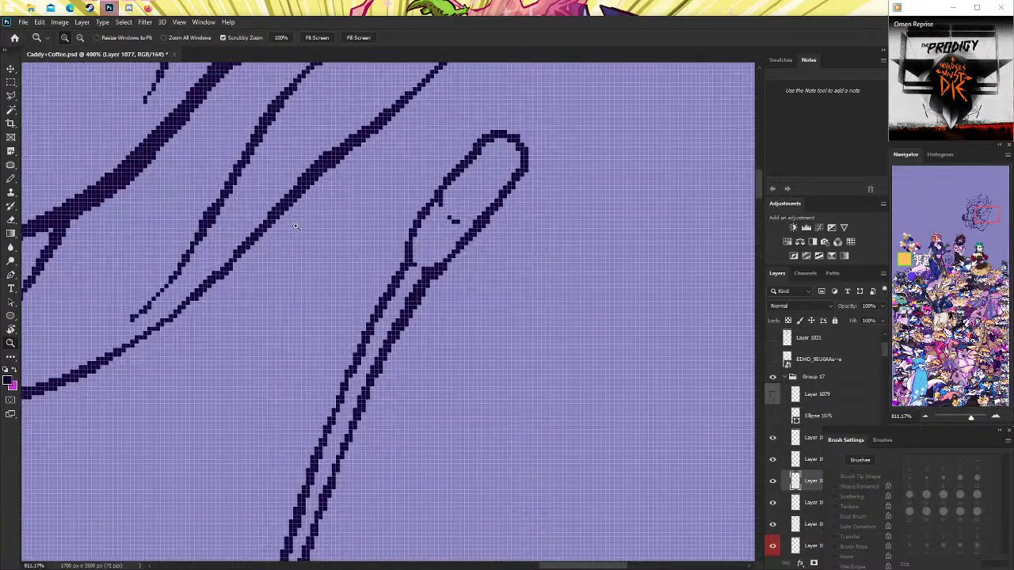
key(b)
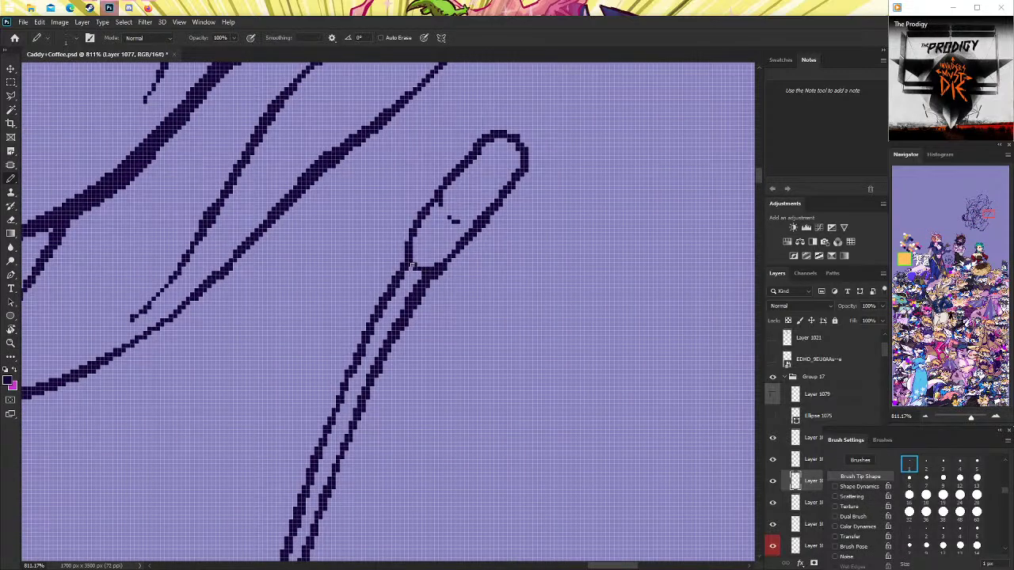
click(416, 276)
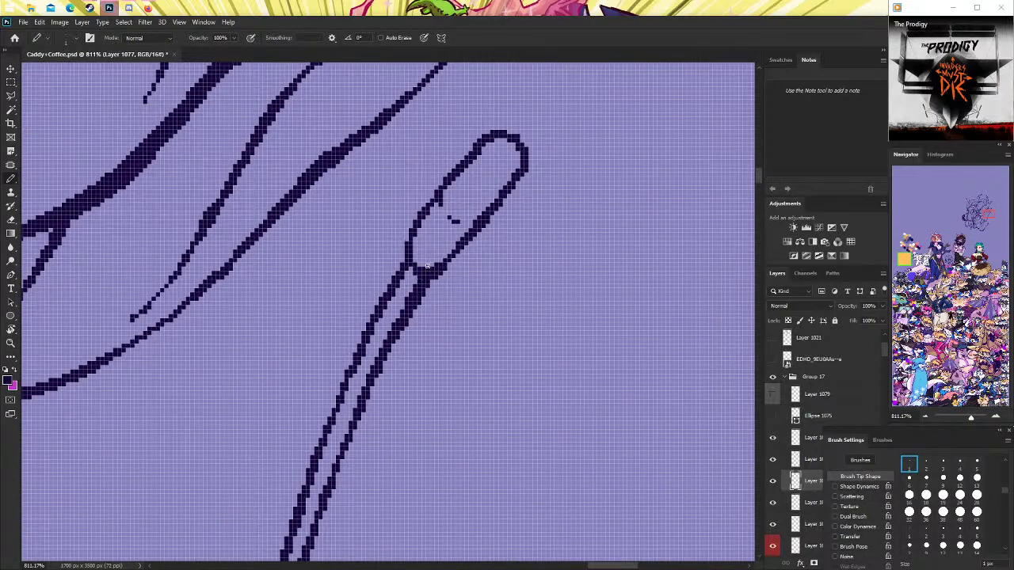
double_click(11, 343)
key(ctrl+s)
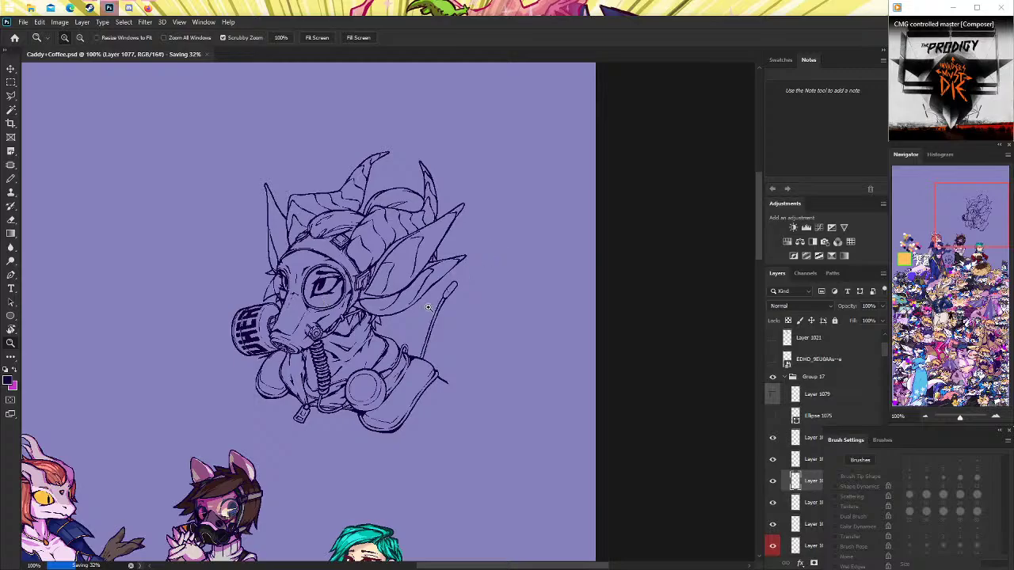
Thicken the loop's left outline and add pixels along its right outline.
drag(428, 308, 507, 307)
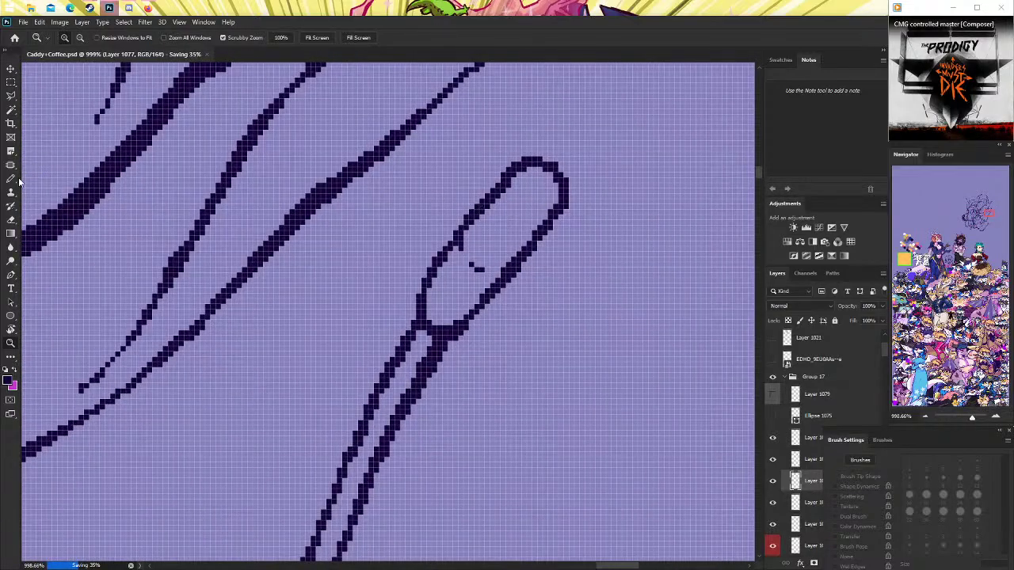
click(13, 180)
drag(422, 287, 430, 264)
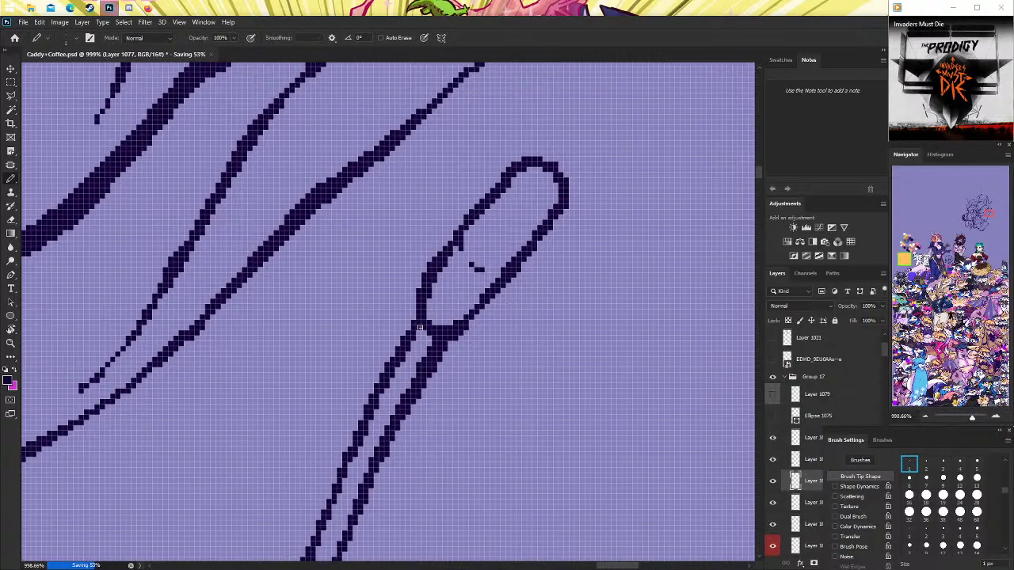
scroll(451, 301, up, 1)
drag(451, 301, 476, 262)
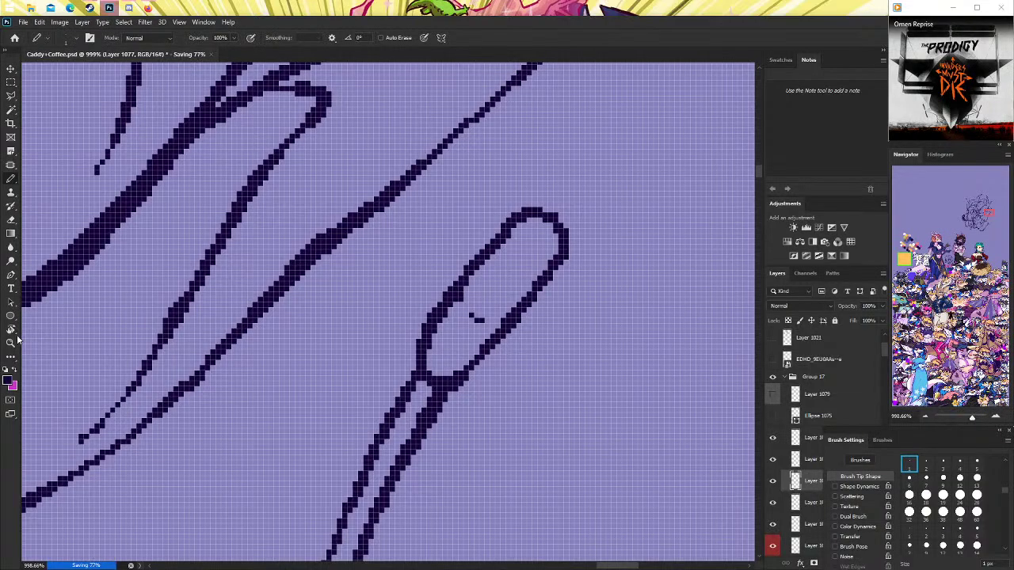
key(z)
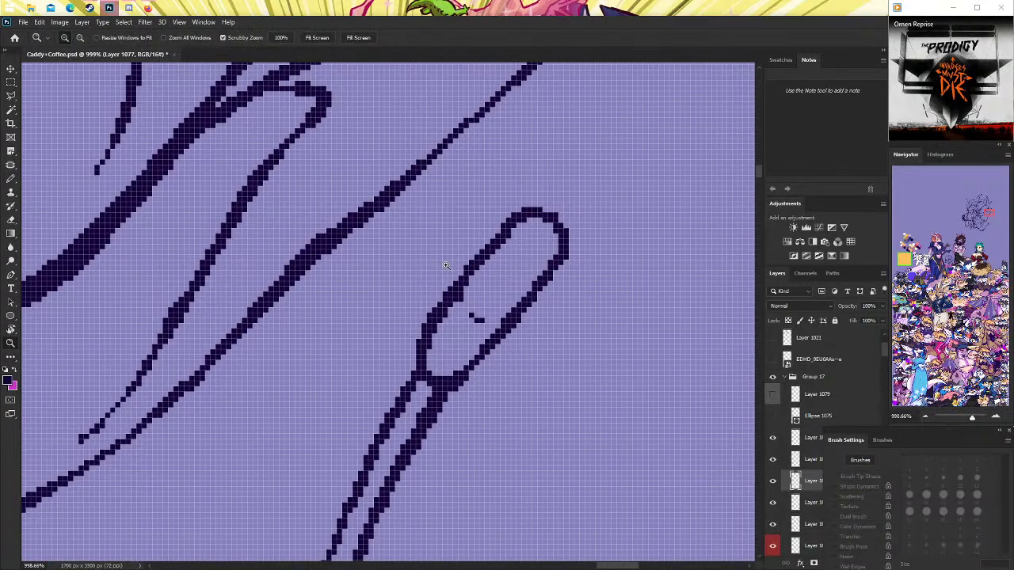
drag(447, 266, 440, 251)
click(440, 251)
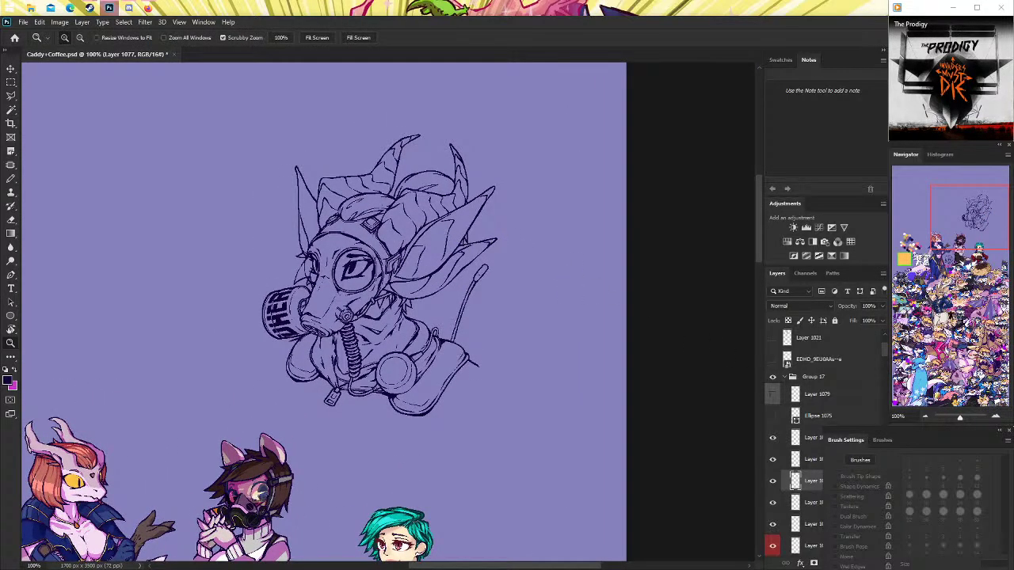
Erase extra pixels around the loop tip with the Eraser.
drag(480, 272, 507, 272)
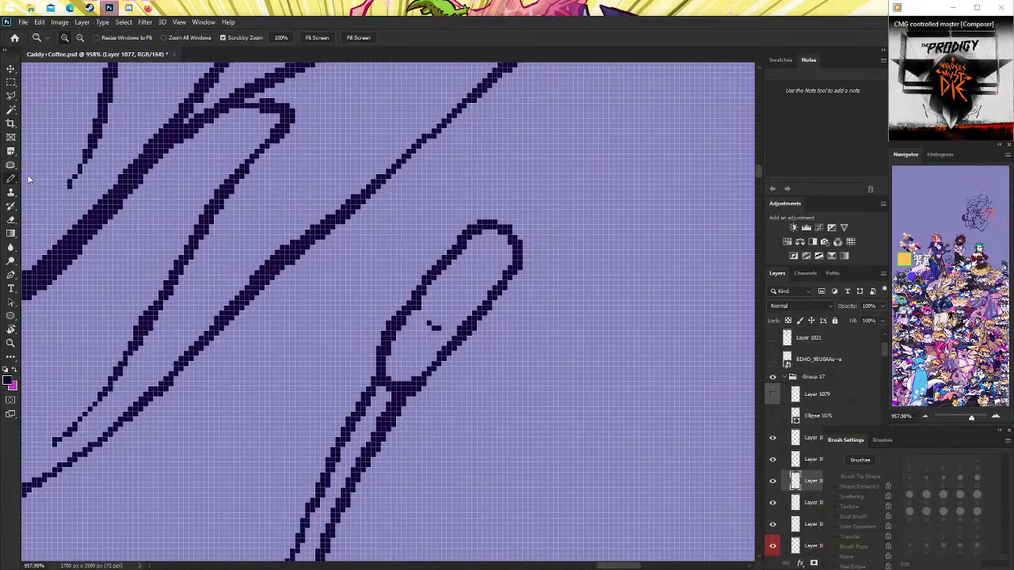
click(12, 179)
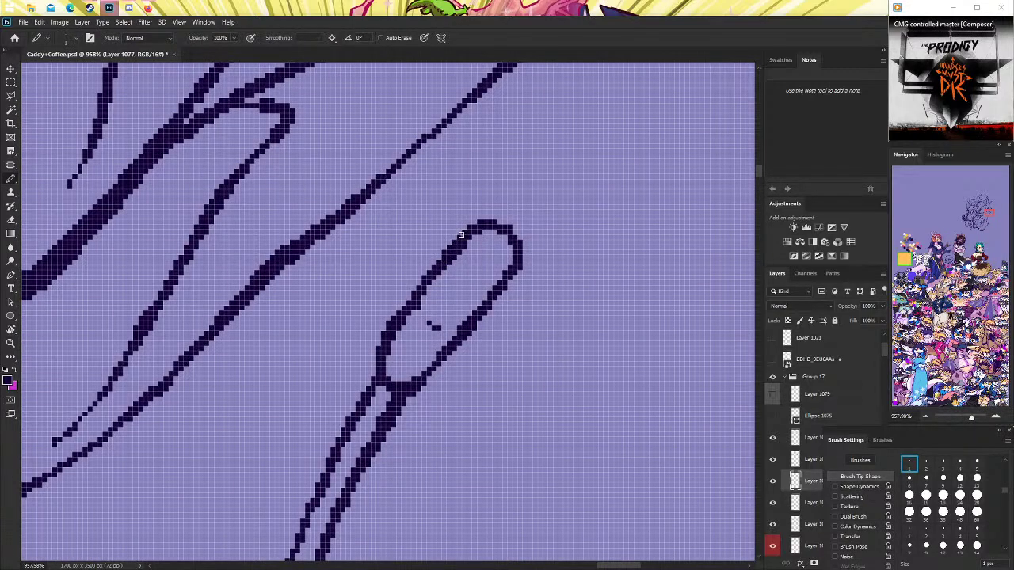
click(11, 220)
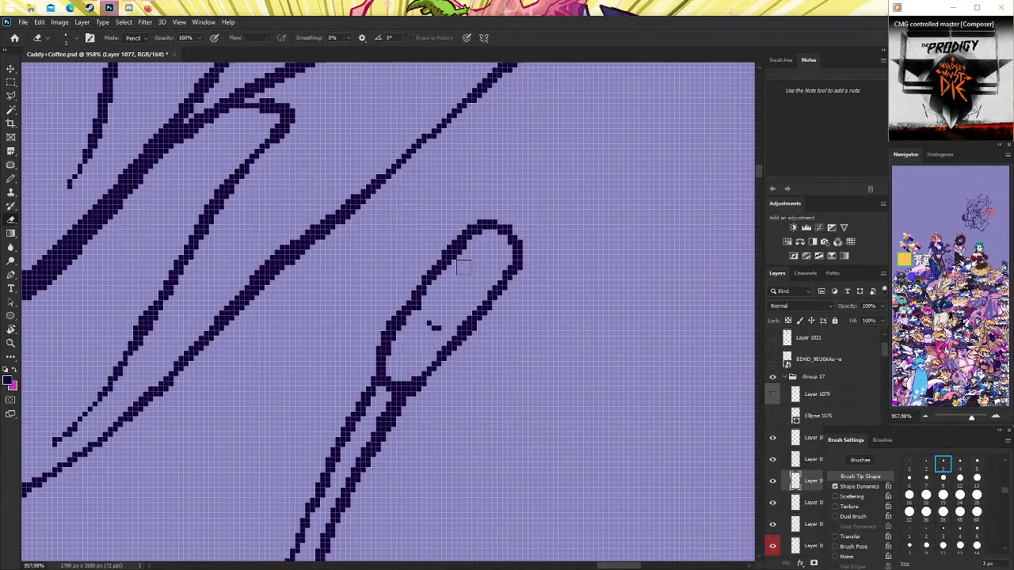
scroll(424, 320, down, 1)
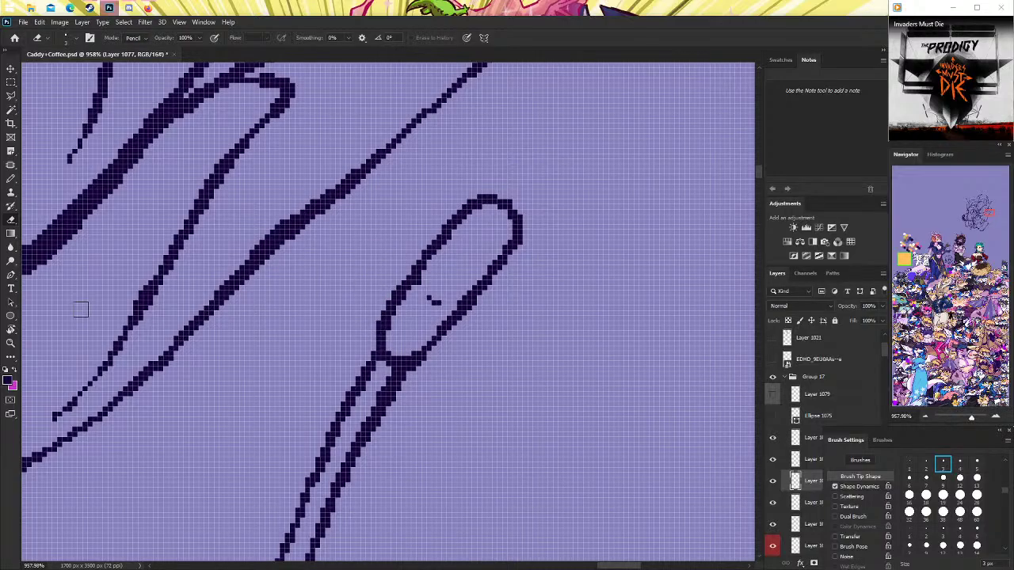
click(11, 342)
scroll(123, 319, down, 5)
Check the gas-mask reference image, then zoom in on the collar area.
scroll(123, 319, down, 4)
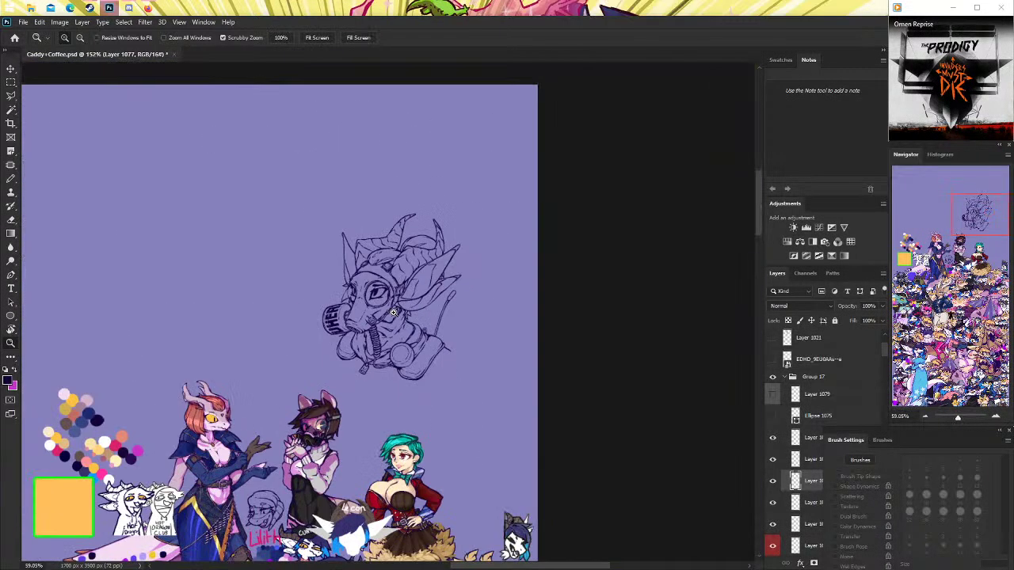
scroll(432, 214, up, 3)
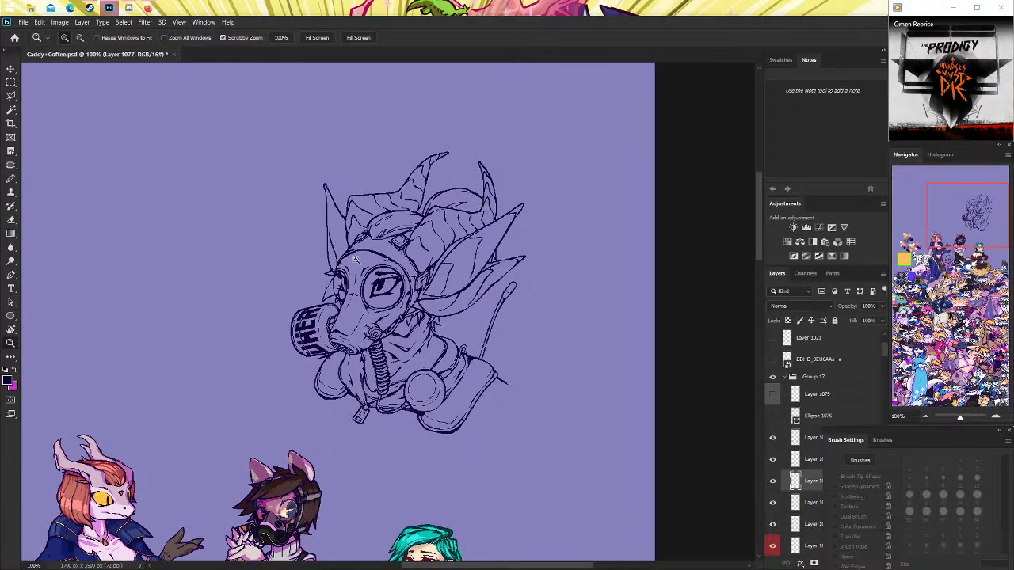
scroll(455, 279, down, 4)
scroll(475, 273, up, 1)
scroll(491, 267, up, 2)
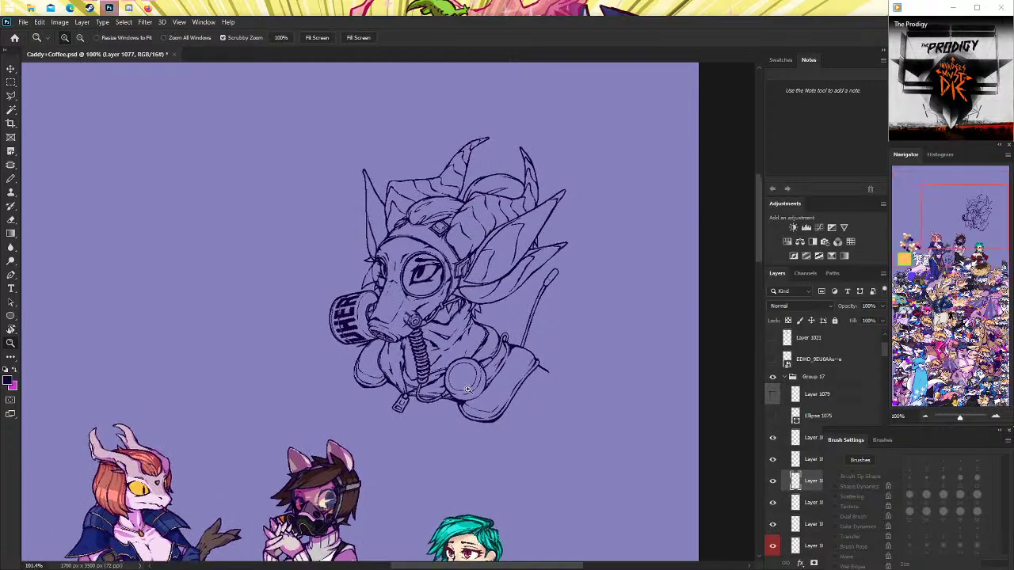
scroll(491, 266, up, 3)
click(11, 179)
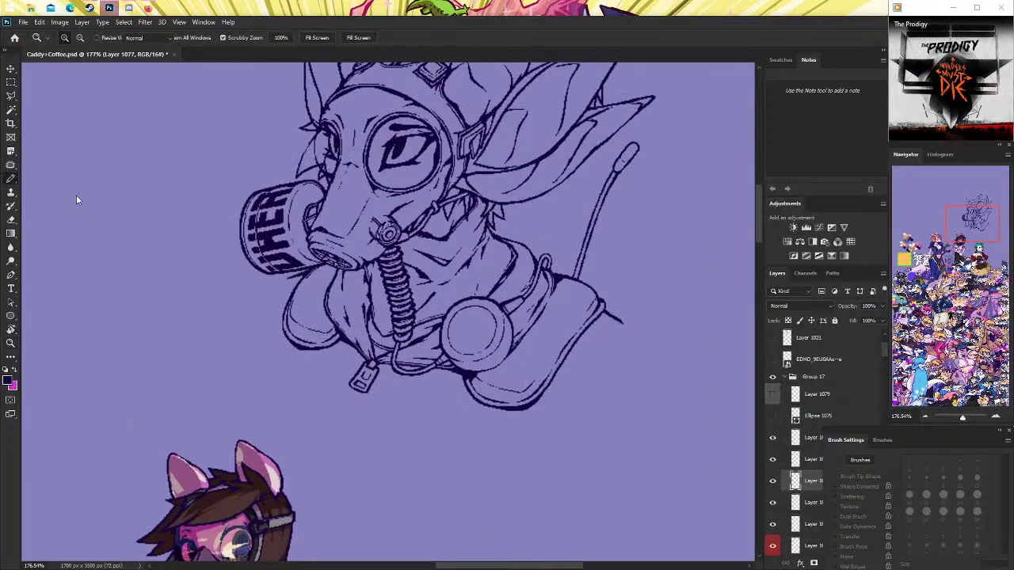
click(148, 7)
click(148, 7)
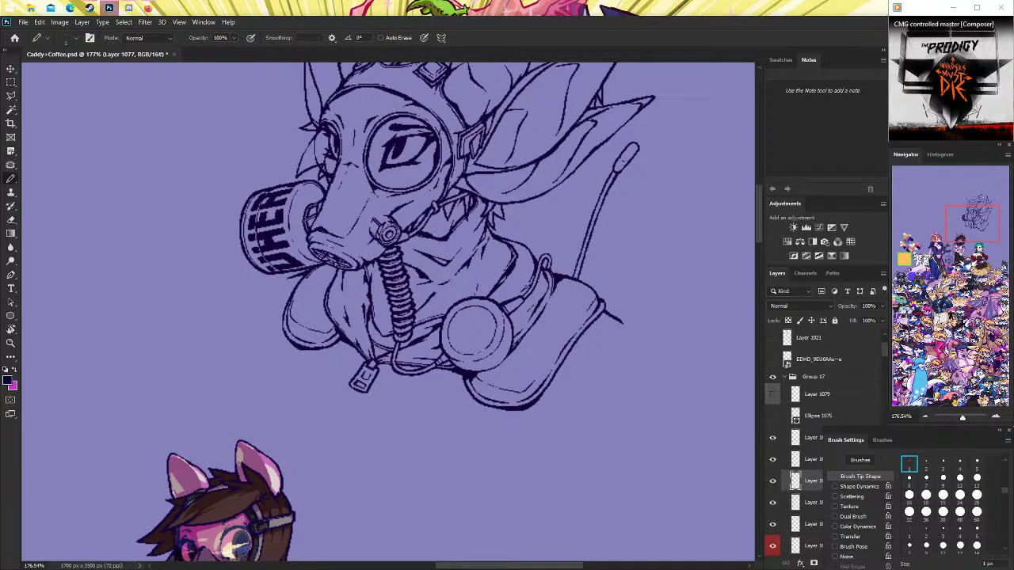
click(11, 343)
drag(159, 317, 527, 309)
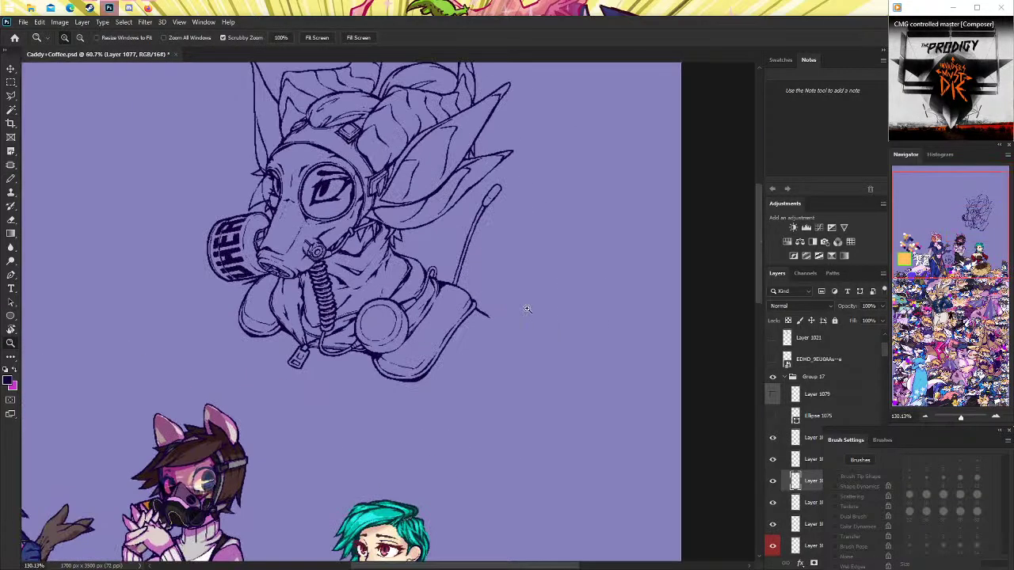
click(481, 329)
click(480, 329)
With the larger second brush tip, draw the tab's long outer line and lower-left outline.
key(b)
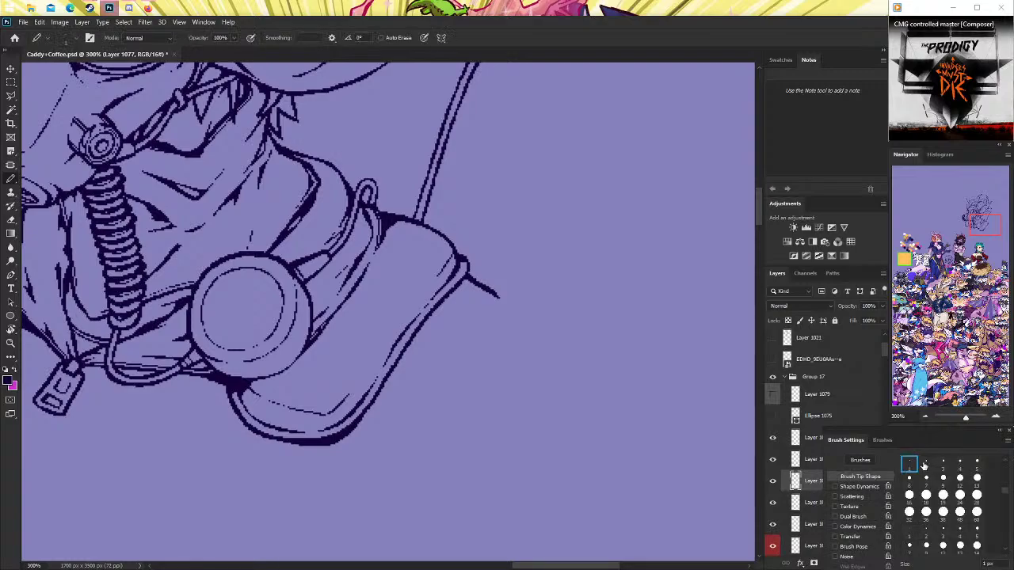
click(924, 464)
drag(460, 283, 512, 322)
key(ctrl+z)
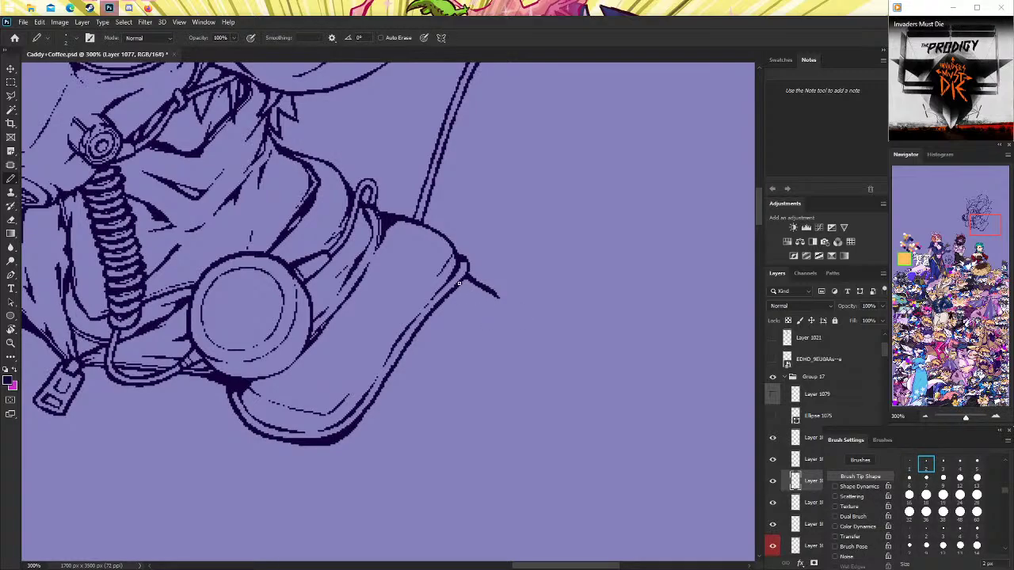
drag(461, 283, 517, 321)
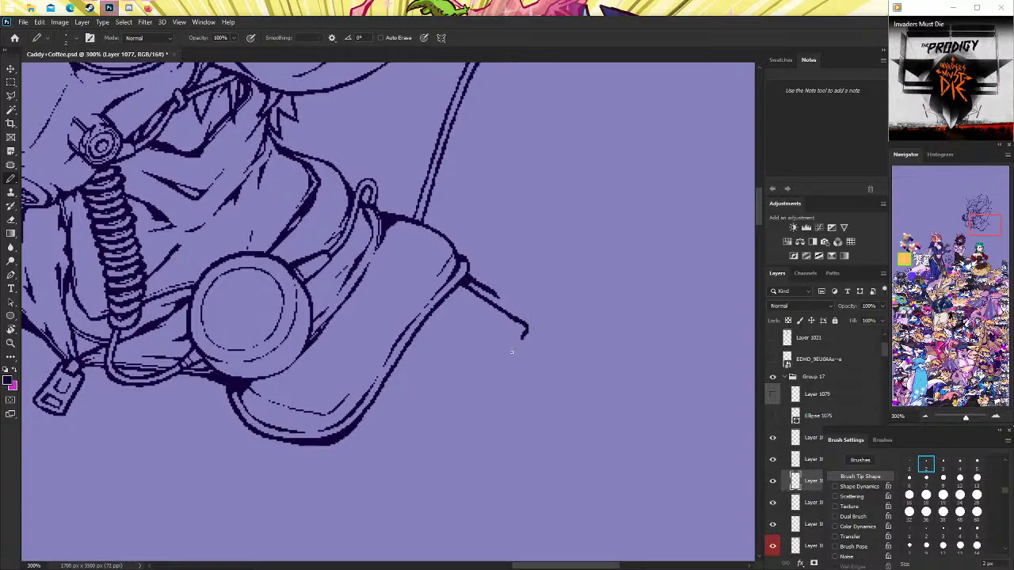
mouse_move(512, 352)
mouse_down()
mouse_move(493, 377)
mouse_move(418, 336)
mouse_up()
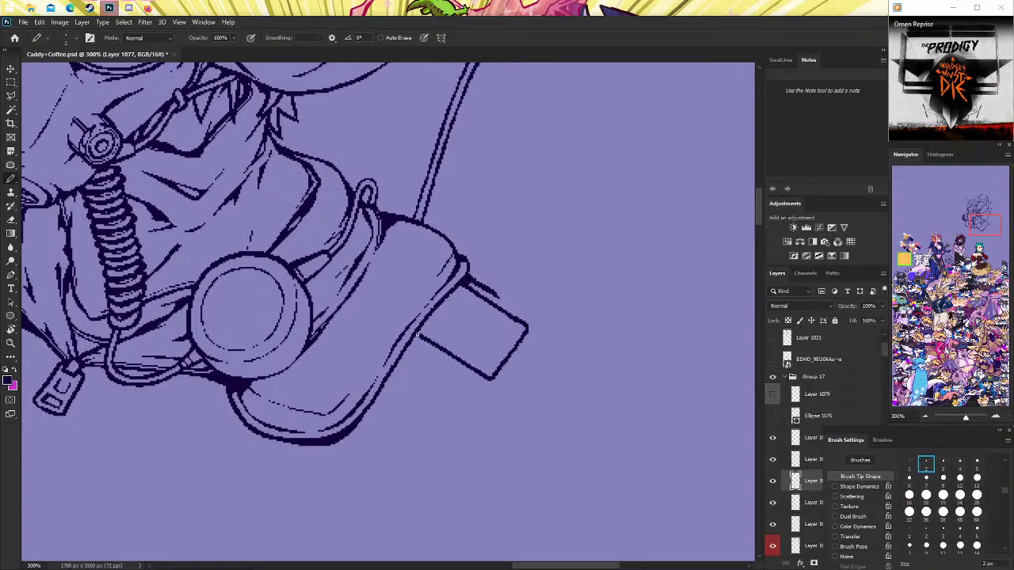
With the finest tip, add a thin line along the tab's upper edge, discarding a lower-edge attempt.
click(909, 464)
drag(423, 323, 475, 354)
key(ctrl+z)
drag(425, 321, 479, 358)
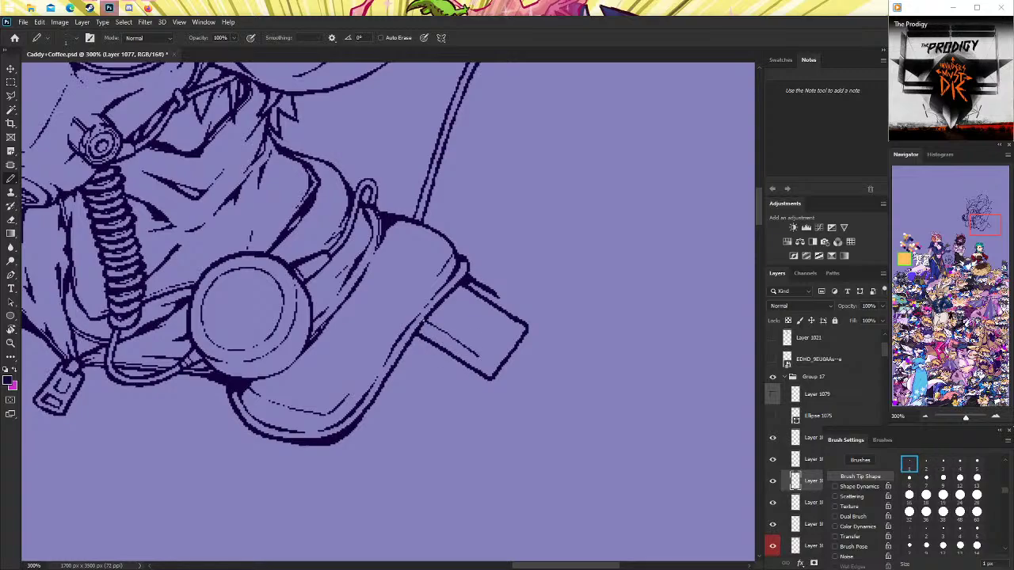
drag(421, 322, 473, 350)
scroll(456, 350, up, 1)
drag(431, 363, 493, 397)
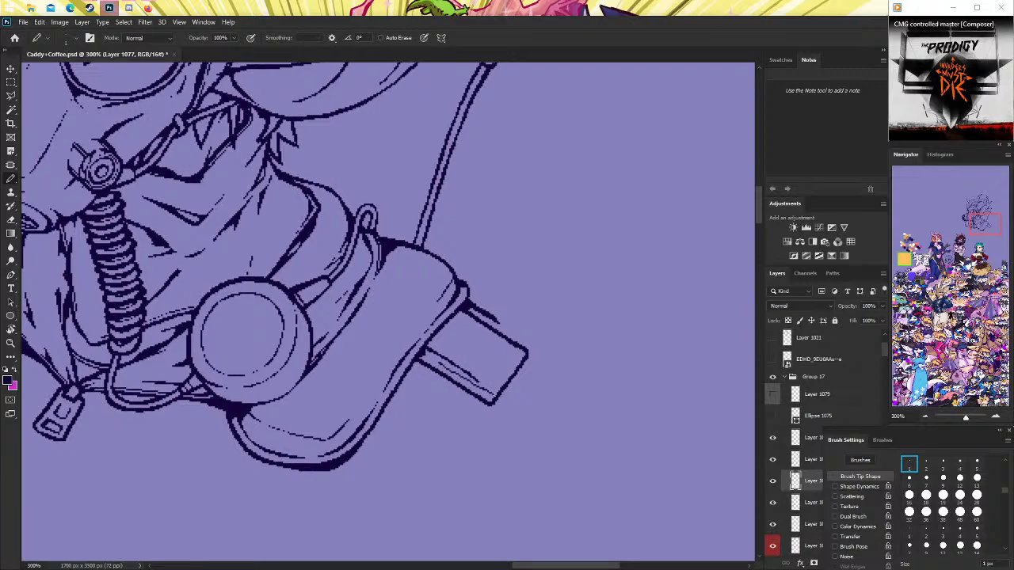
key(ctrl+z)
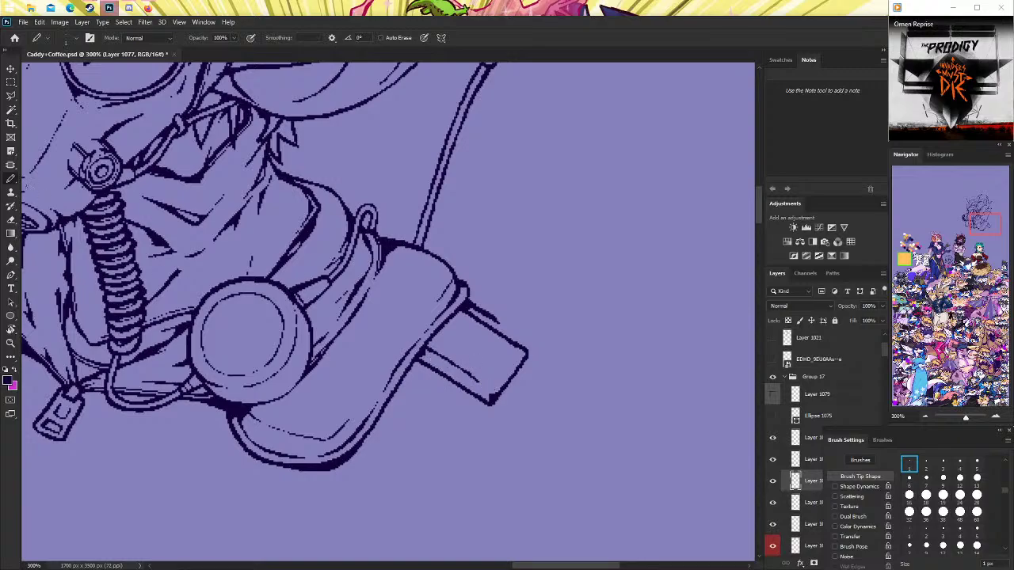
click(11, 342)
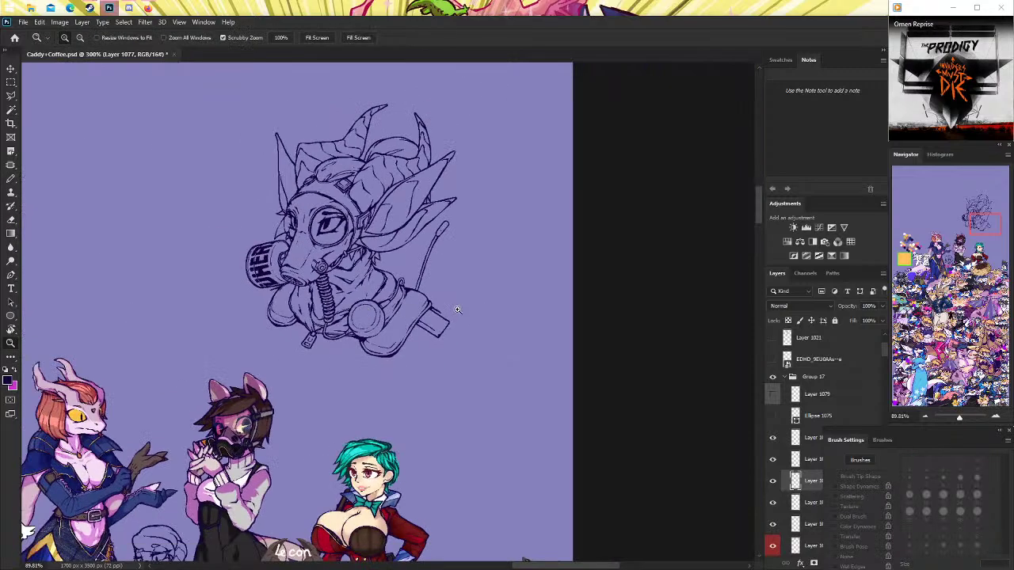
Connect the tab's crossbar to the collar curve.
mouse_move(452, 306)
mouse_down()
mouse_move(435, 334)
mouse_move(456, 333)
mouse_move(406, 363)
mouse_move(441, 317)
mouse_up()
key(b)
key(ctrl+z)
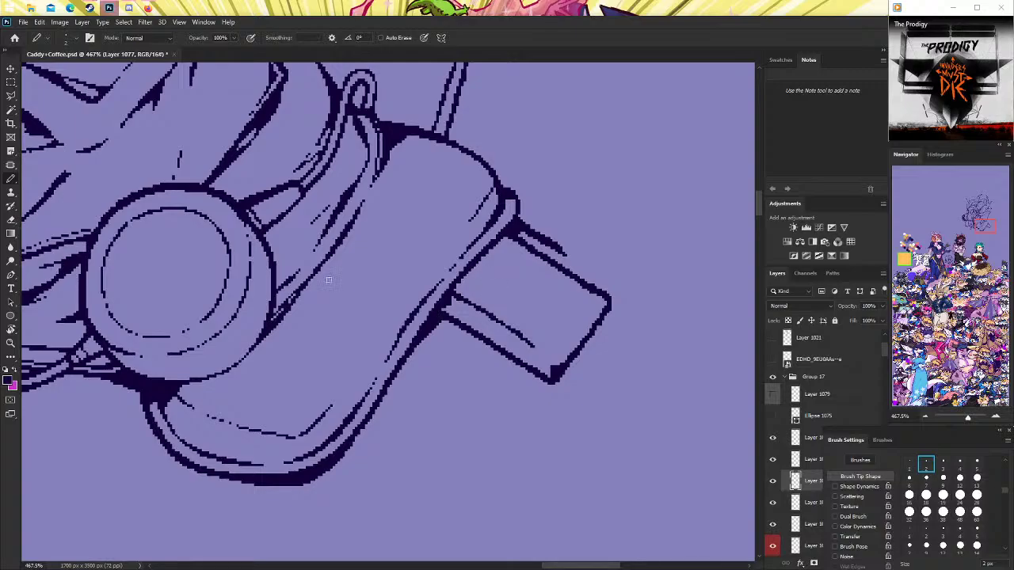
double_click(11, 343)
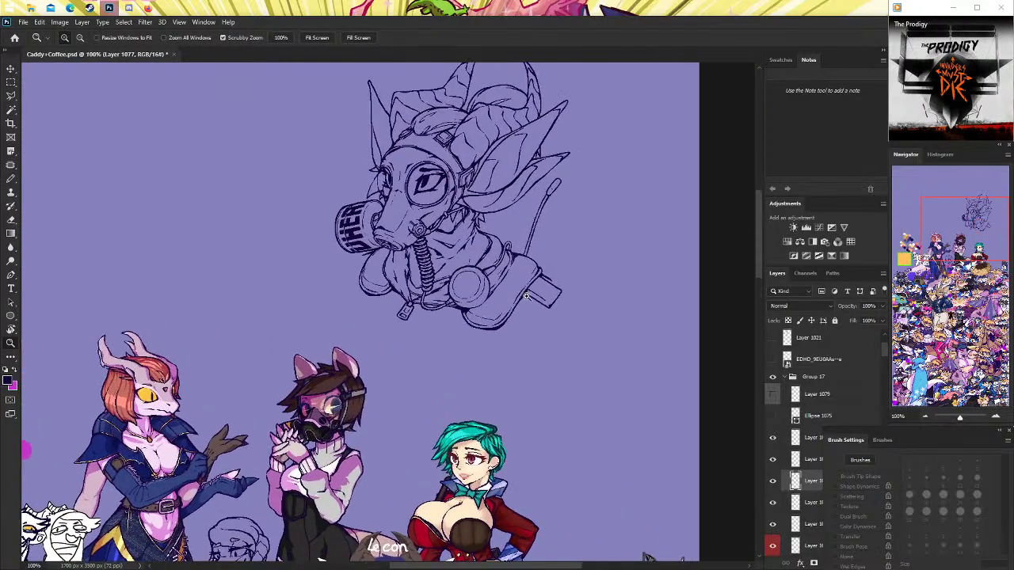
drag(526, 296, 554, 296)
key(b)
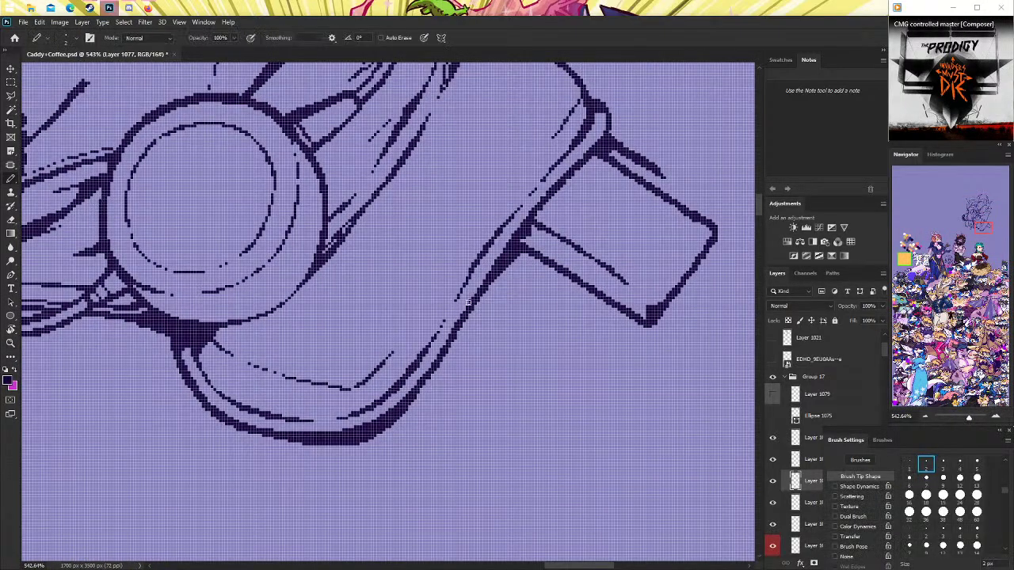
click(11, 220)
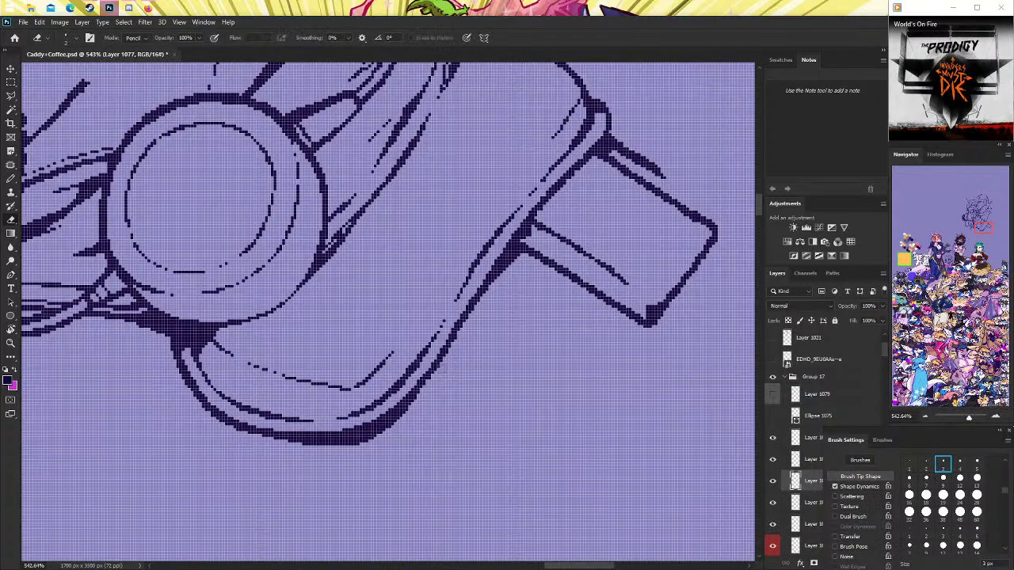
Toggle layer visibility to compare linework, then zoom back in on the collar tab.
click(774, 482)
click(773, 502)
click(772, 524)
key(ctrl+z)
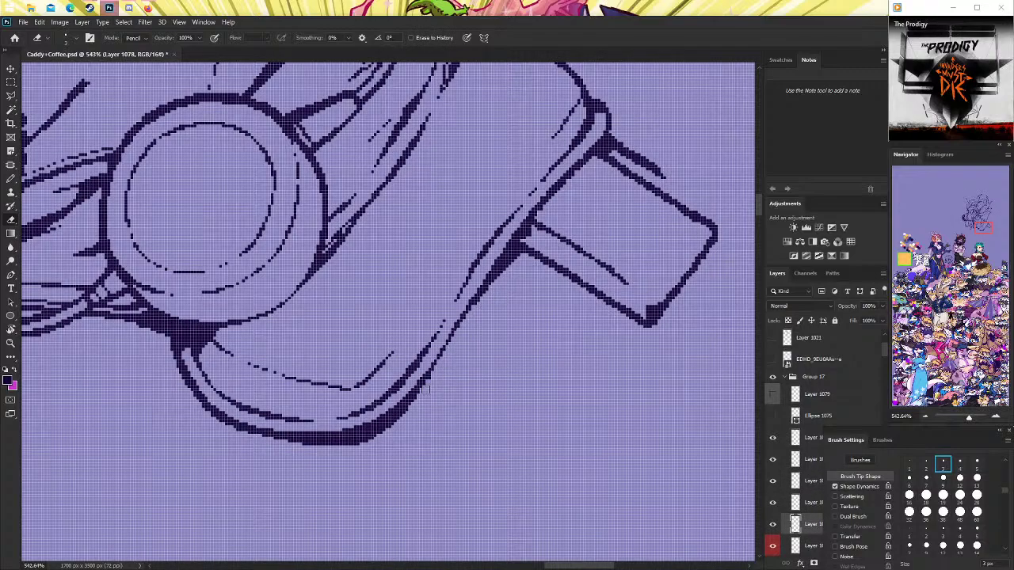
click(11, 342)
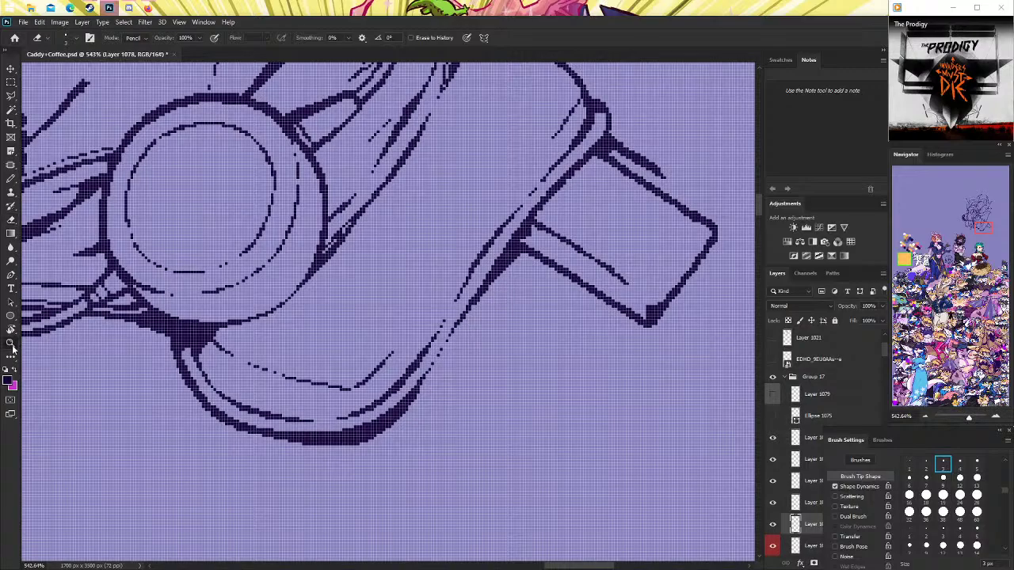
mouse_move(481, 313)
mouse_down()
mouse_move(486, 294)
mouse_move(507, 331)
mouse_up()
click(507, 331)
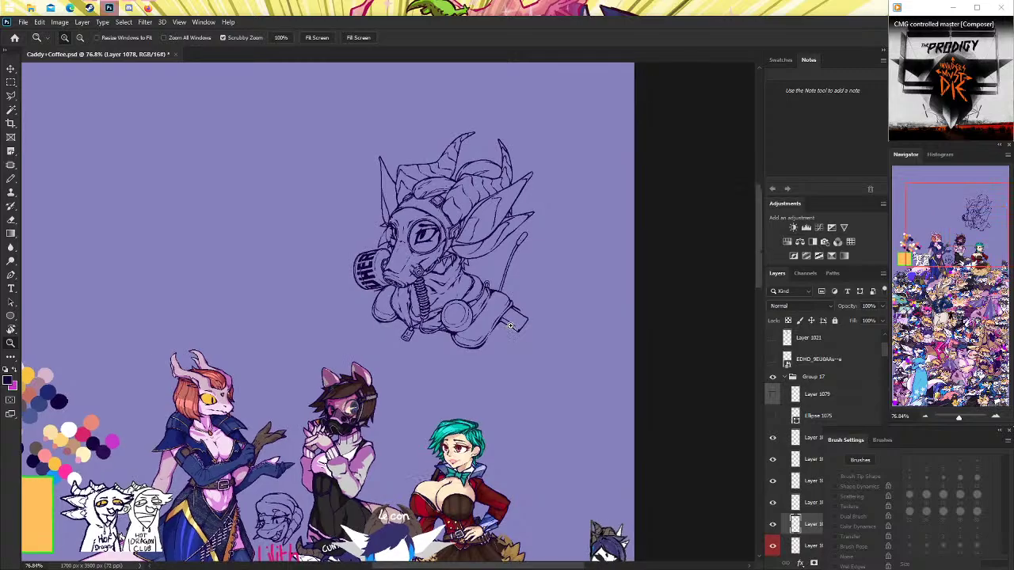
click(517, 333)
drag(517, 333, 554, 333)
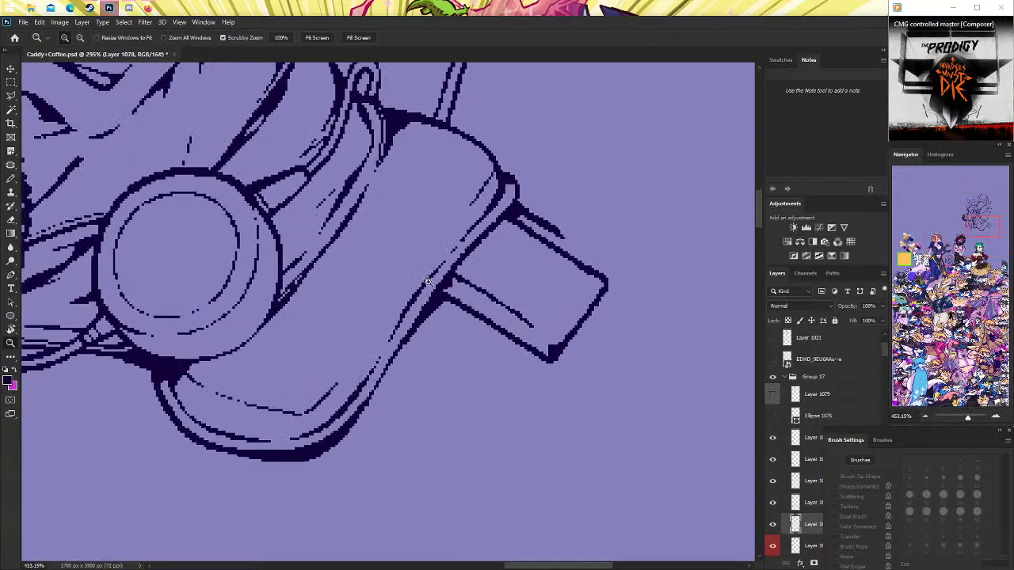
key(b)
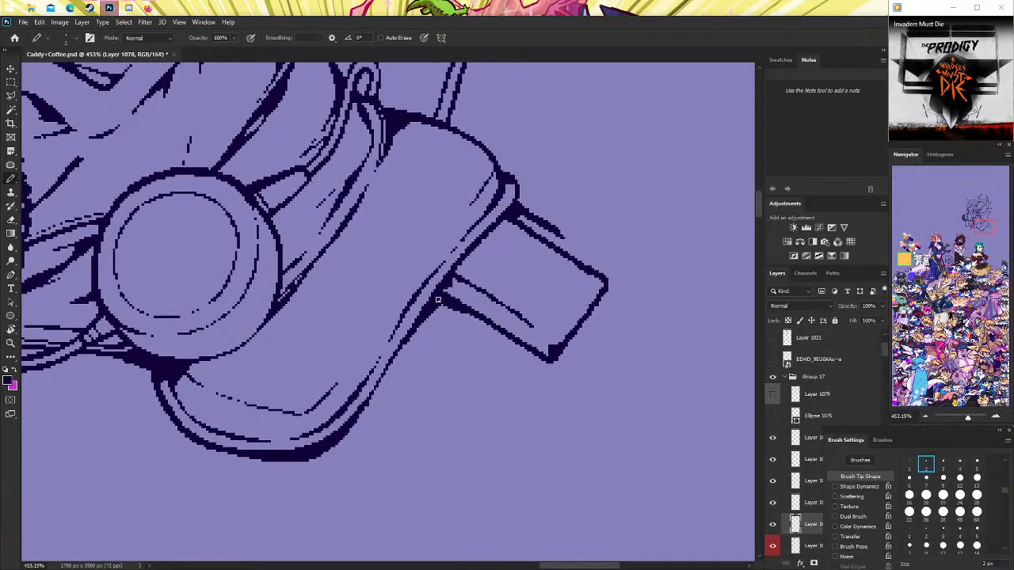
click(11, 218)
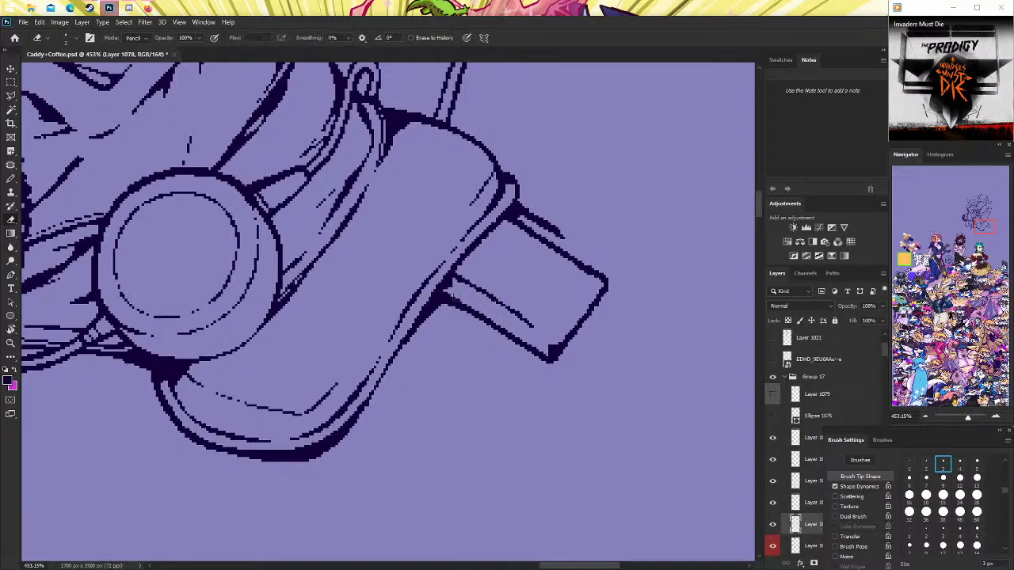
On Layer 1077, use a smaller tip to fill the gap along the tab's lower-right edge.
click(781, 505)
click(772, 502)
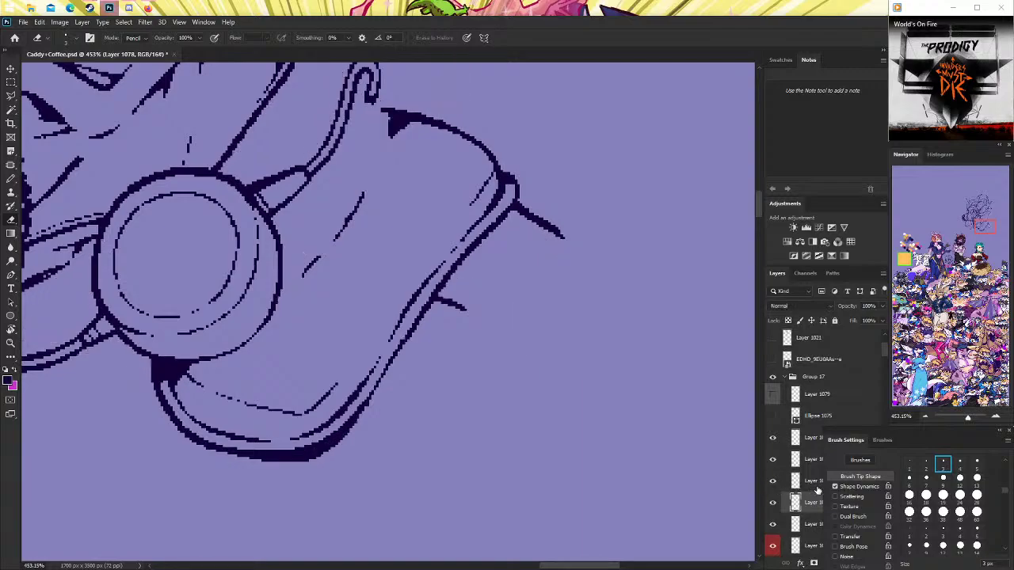
click(772, 502)
click(808, 481)
key(bracketleft)
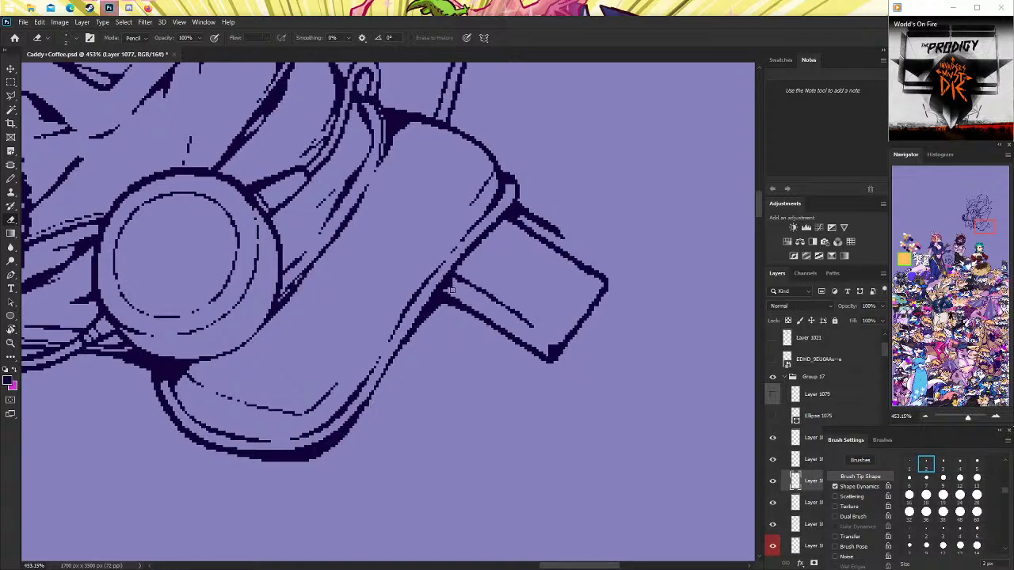
drag(543, 362, 481, 323)
drag(540, 362, 517, 325)
Erase parts of the tab's lower inner line to thin it.
drag(510, 304, 538, 326)
drag(477, 283, 521, 315)
scroll(503, 290, up, 2)
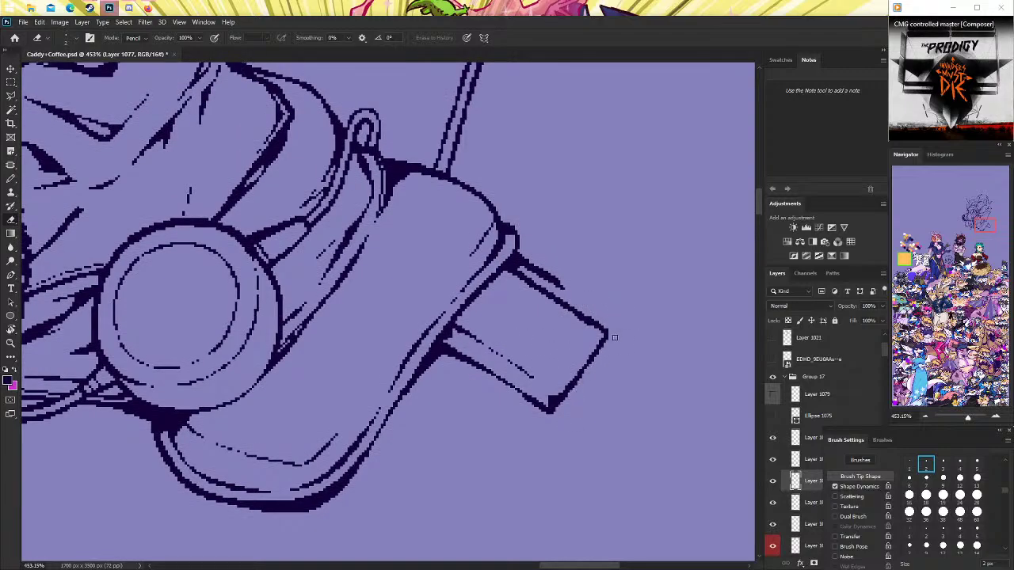
scroll(605, 327, up, 1)
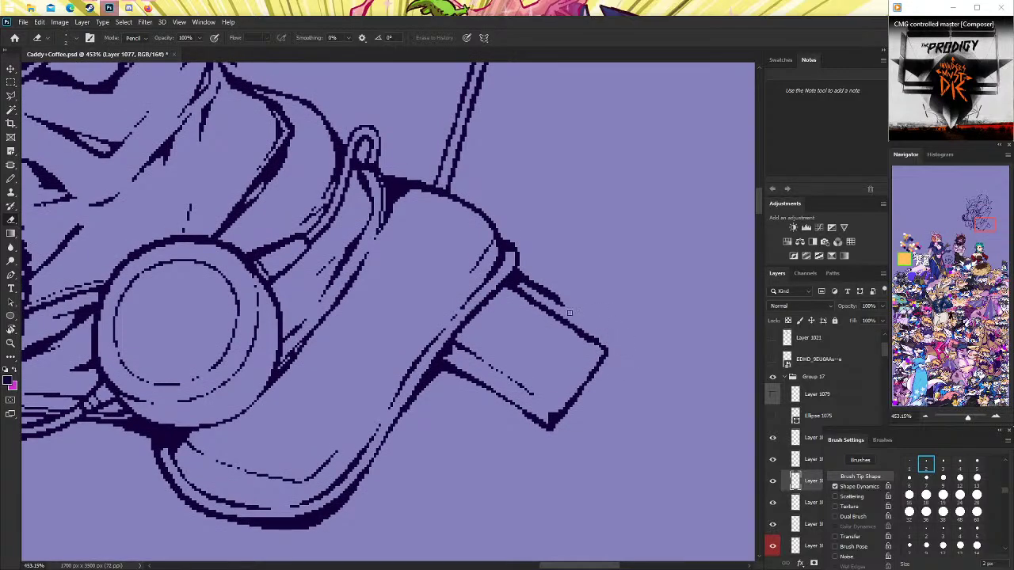
Draw a 2 px inset rectangle inside the collar tab, adding a 1 px inner line.
key(z)
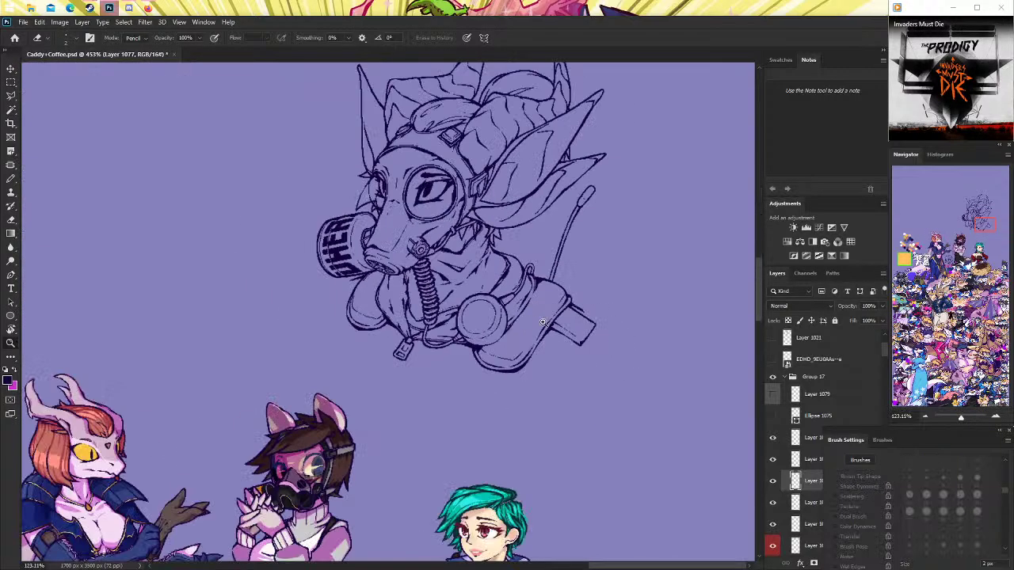
mouse_move(554, 292)
mouse_down()
mouse_move(519, 333)
mouse_move(560, 324)
mouse_move(621, 340)
mouse_up()
key(b)
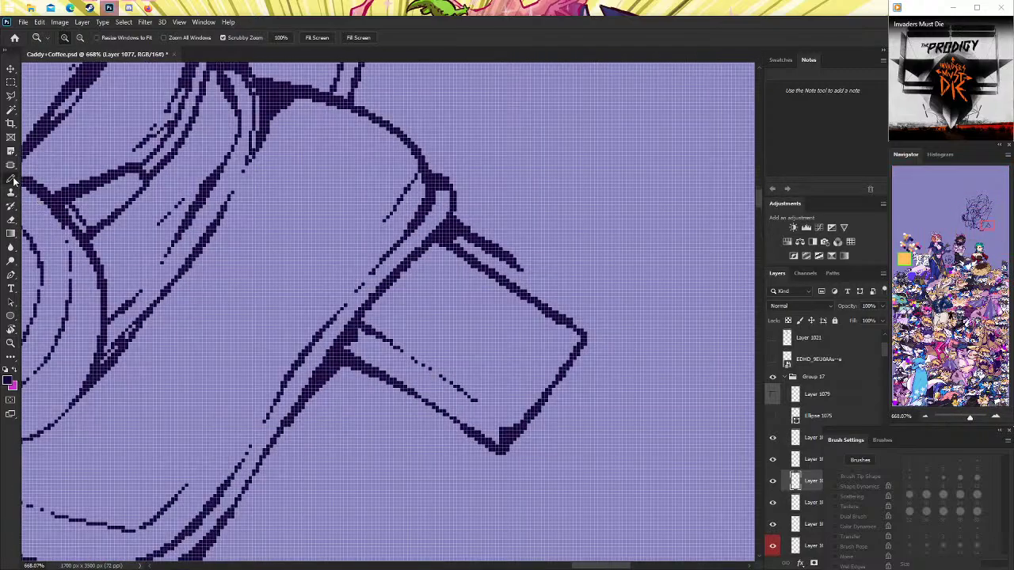
click(926, 465)
drag(377, 289, 479, 361)
key(ctrl+z)
mouse_move(383, 287)
mouse_down()
mouse_move(463, 341)
mouse_move(511, 309)
mouse_move(422, 252)
mouse_move(516, 307)
mouse_move(475, 352)
mouse_up()
key(ctrl+z)
key(ctrl+z)
drag(383, 287, 475, 353)
click(909, 464)
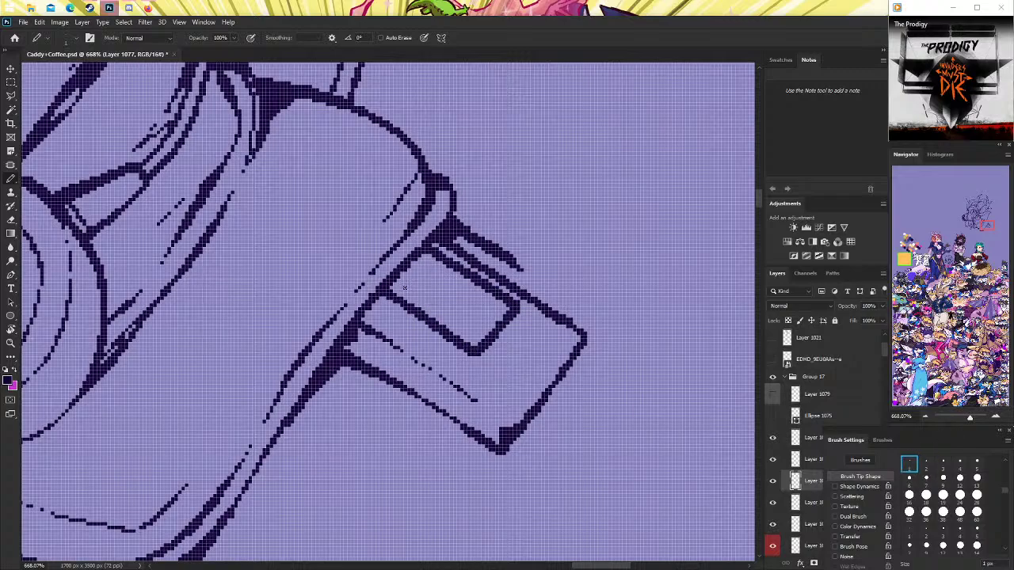
drag(390, 283, 480, 345)
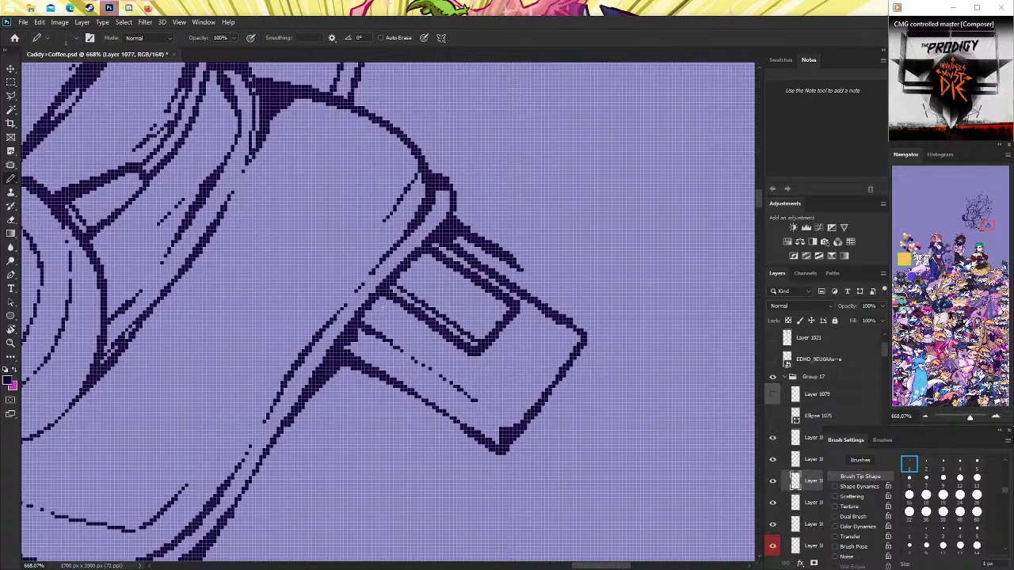
drag(383, 307, 362, 311)
Zoom in on the tab's lower area and add dotted pixels along it.
key(z)
alt+click(488, 283)
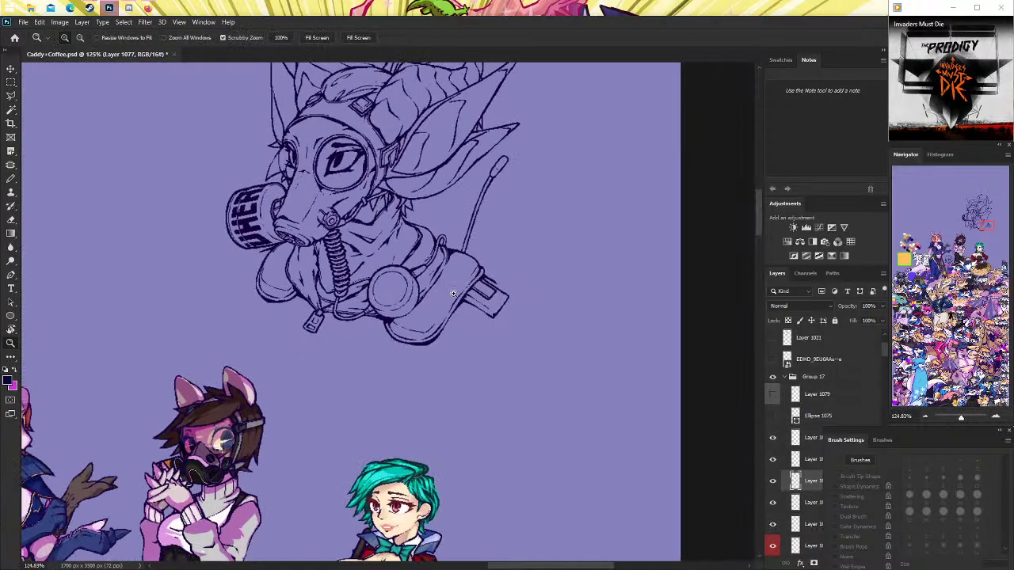
click(488, 282)
click(436, 310)
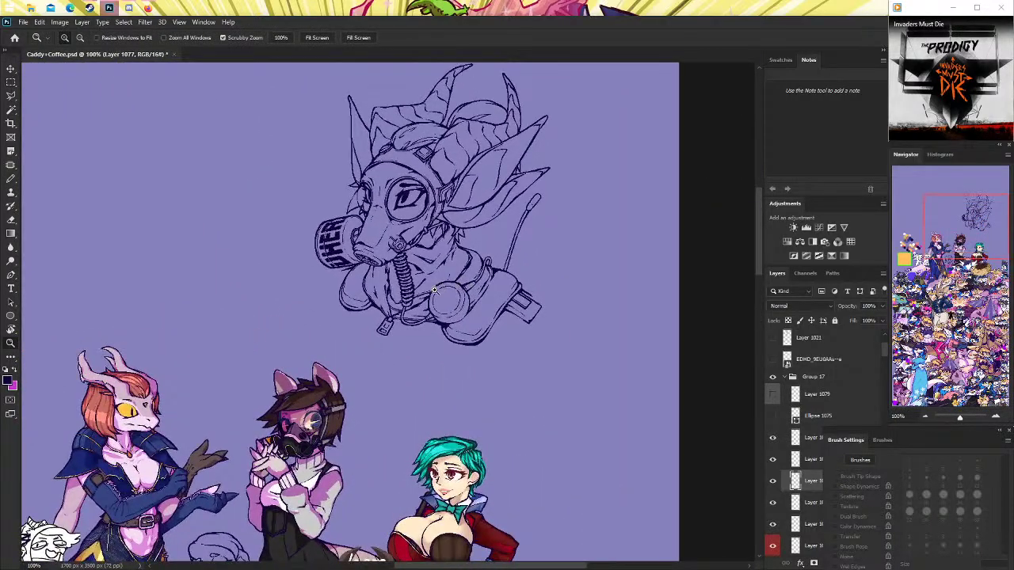
scroll(437, 310, up, 1)
drag(437, 310, 487, 317)
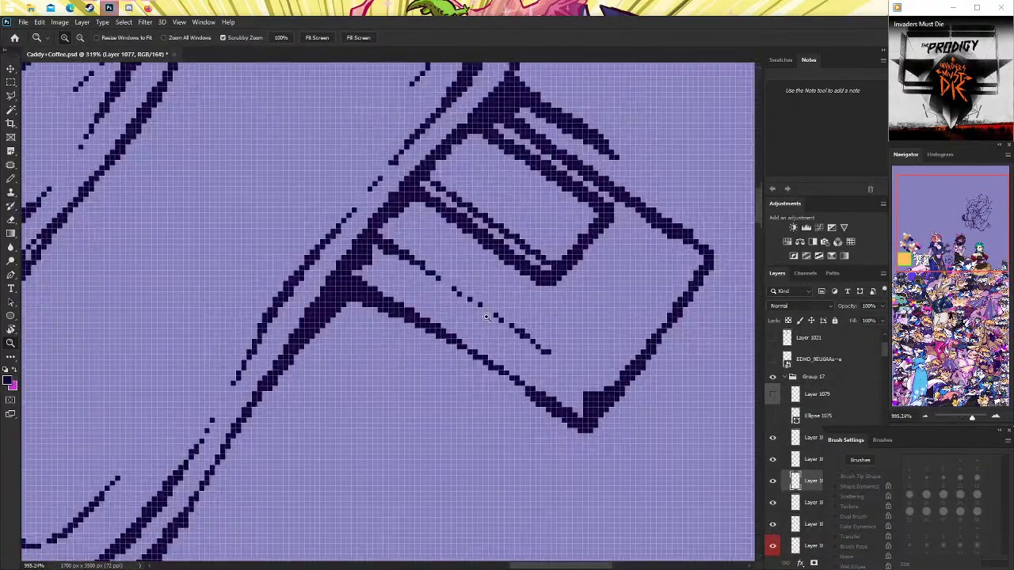
click(10, 179)
drag(372, 268, 459, 332)
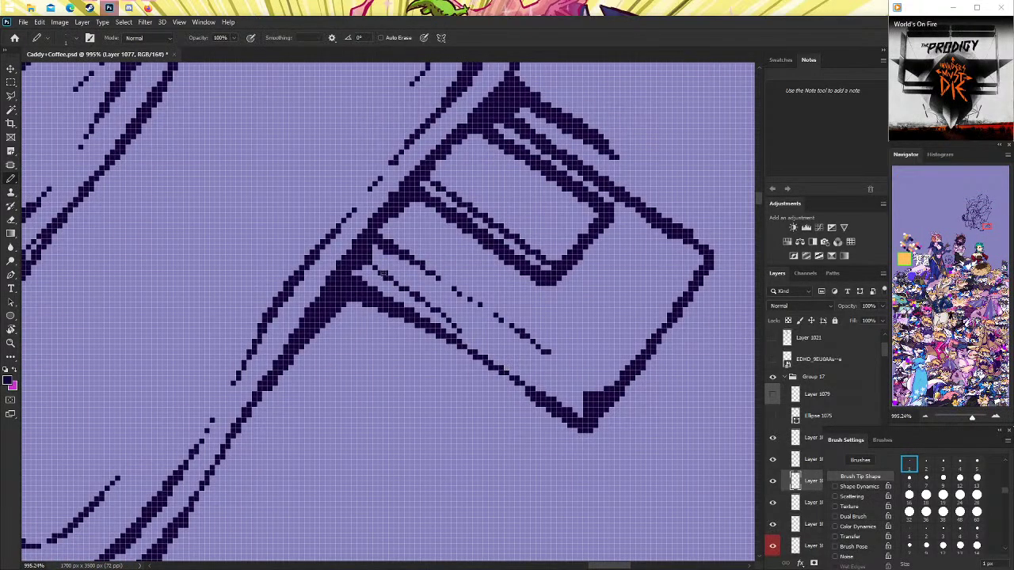
drag(425, 298, 499, 353)
key(ctrl+z)
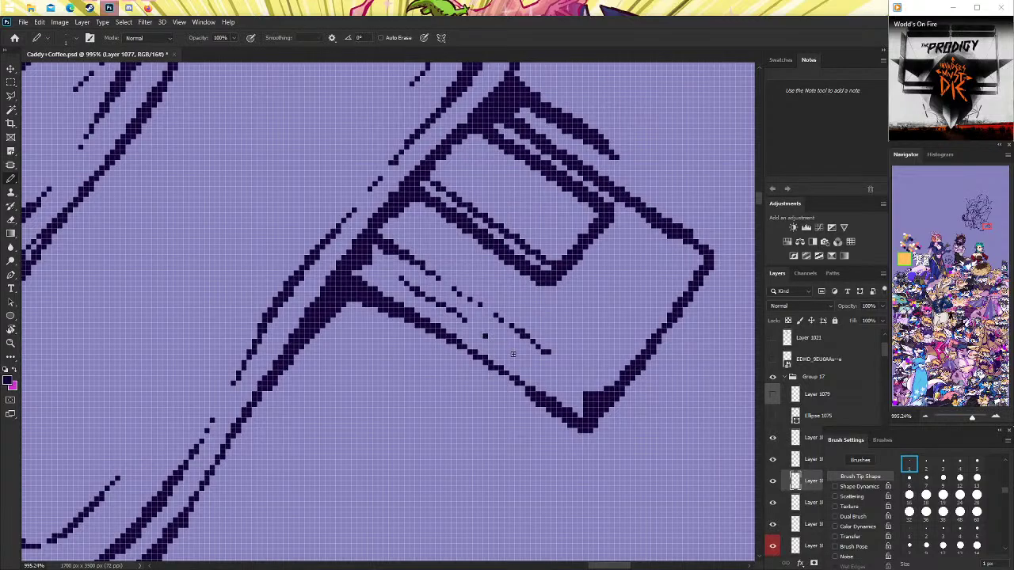
Redraw the dotted stitch line along the tab, removing misplaced pixels.
drag(475, 329, 535, 368)
key(ctrl+z)
drag(492, 341, 561, 372)
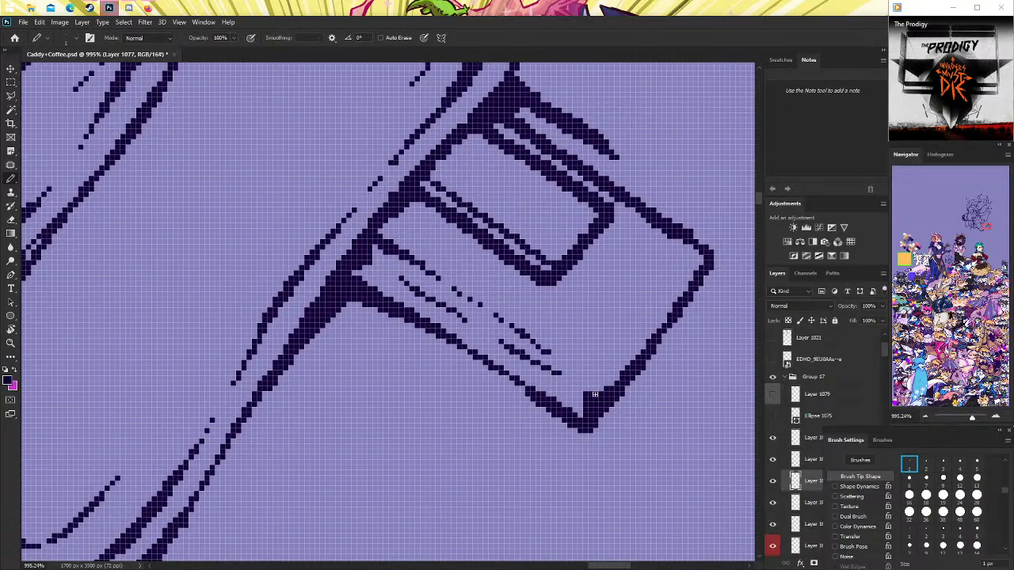
key(ctrl+z)
Draw the ribbon tab's downward-hooking outline beside the hose and erase its bottom segment.
double_click(11, 342)
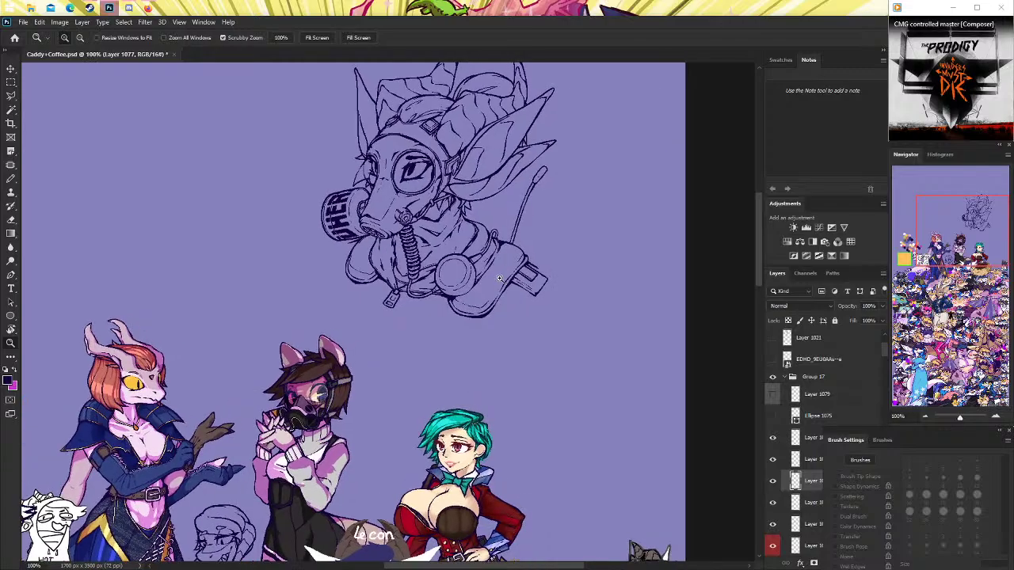
drag(499, 278, 416, 250)
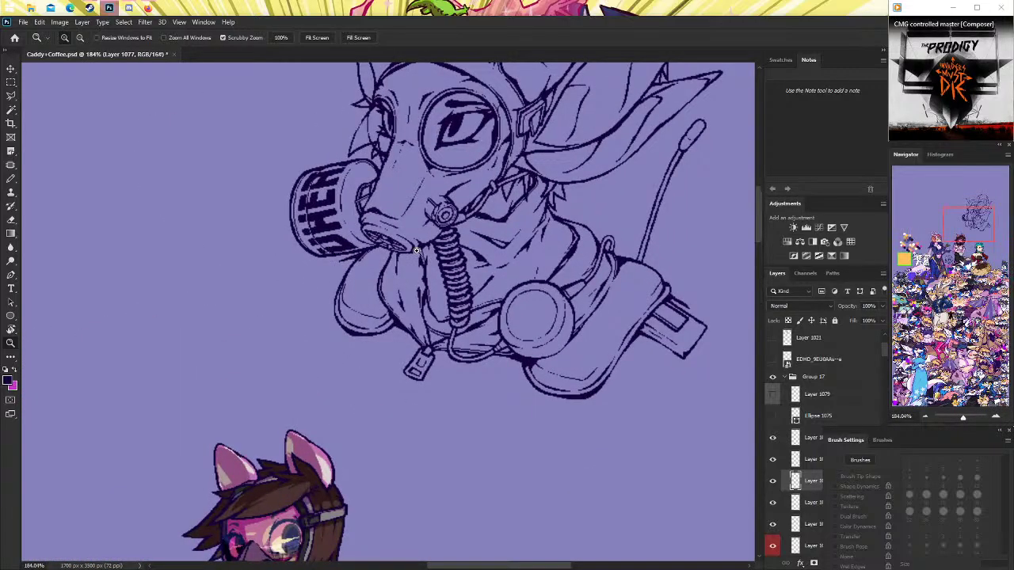
drag(415, 250, 491, 253)
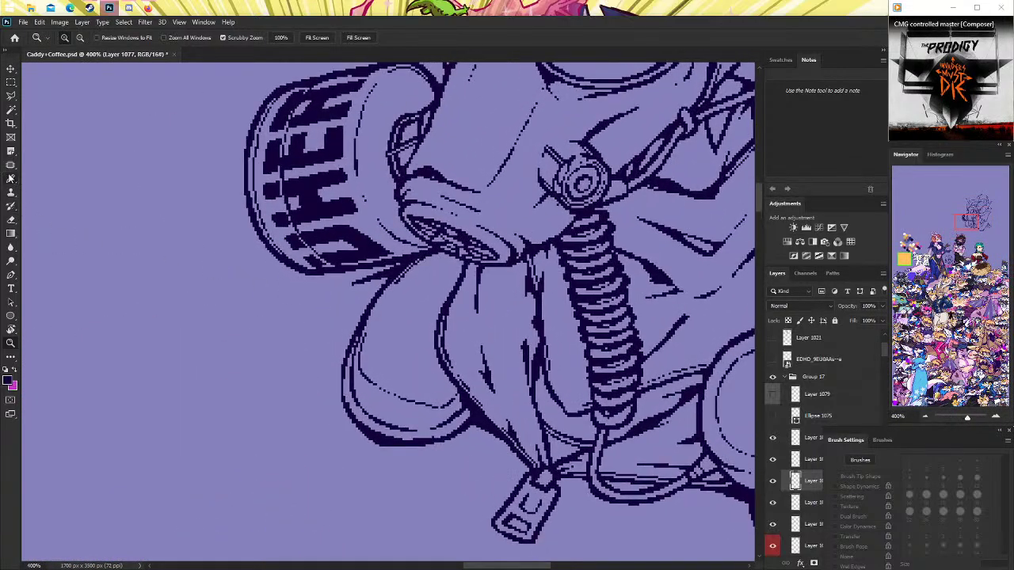
click(11, 178)
mouse_move(361, 278)
mouse_down()
mouse_move(318, 311)
mouse_move(367, 314)
mouse_up()
key(ctrl+z)
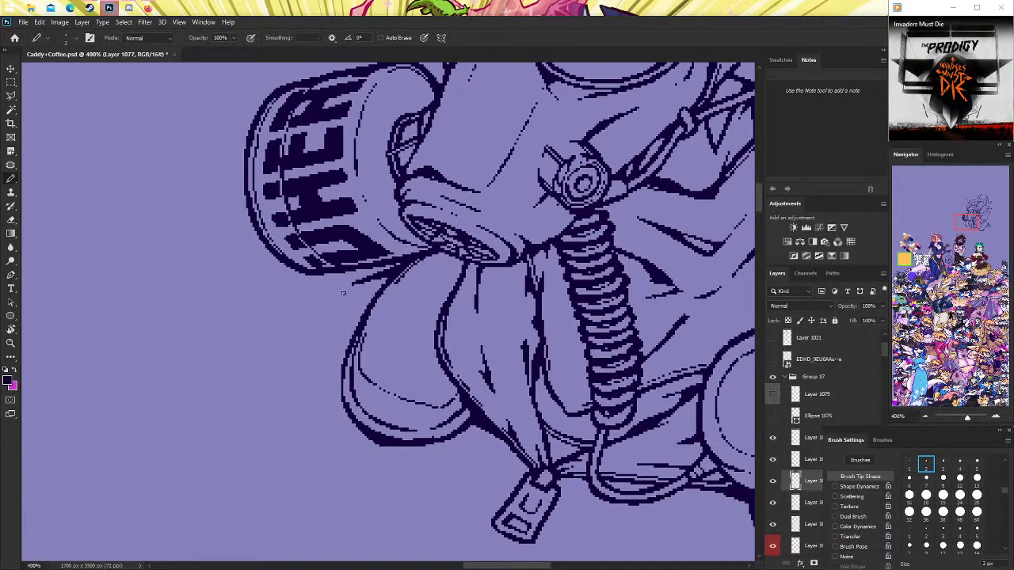
mouse_move(363, 277)
mouse_down()
mouse_move(313, 309)
mouse_move(356, 326)
mouse_up()
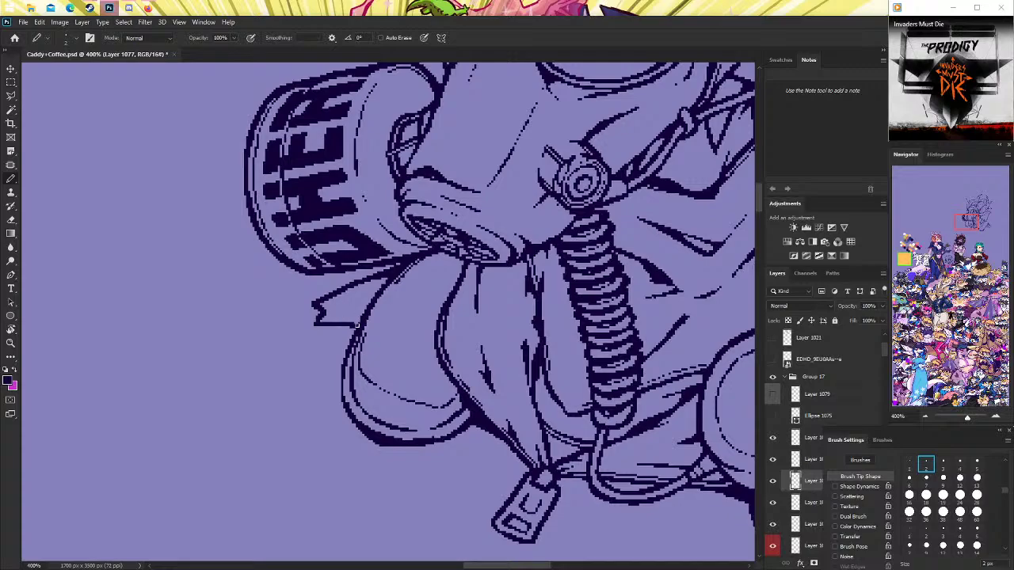
click(14, 221)
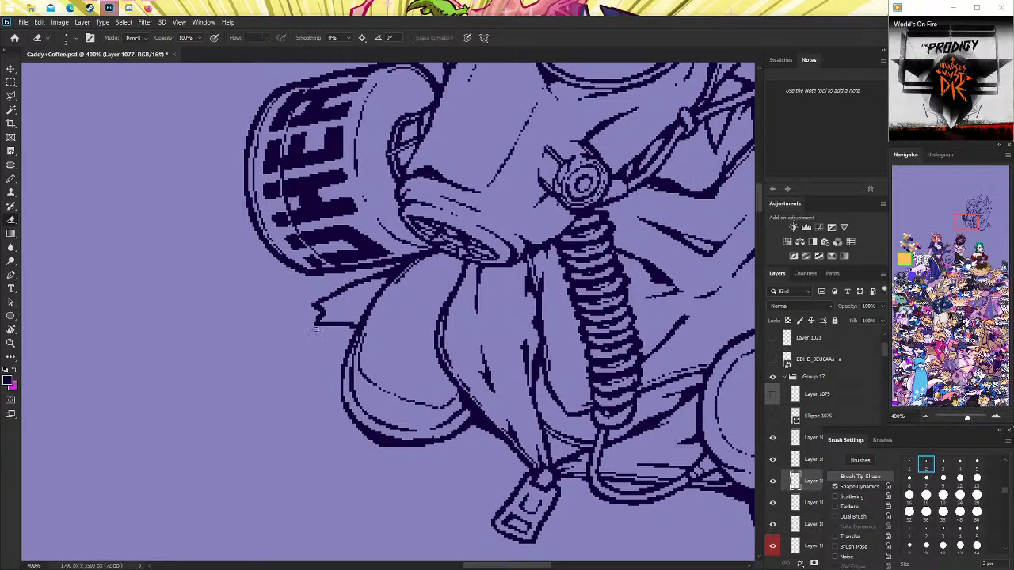
drag(358, 327, 332, 325)
Draw and reinforce the tab's straight upper edge to finish its pointed shape.
click(11, 179)
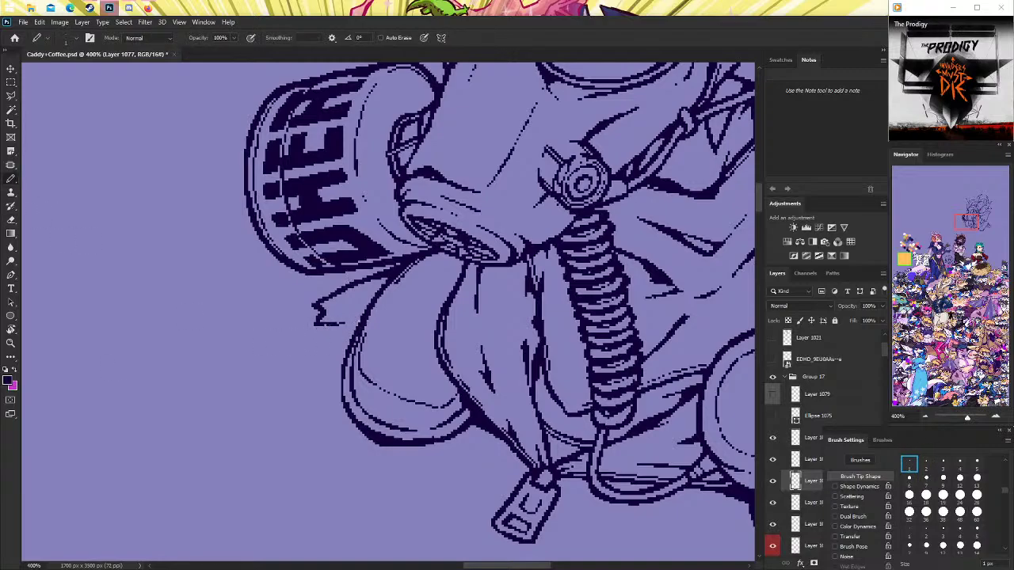
drag(357, 314, 317, 321)
key(ctrl+z)
mouse_move(334, 309)
mouse_down()
mouse_move(366, 306)
mouse_move(378, 293)
mouse_up()
shift+click(320, 304)
key(ctrl+z)
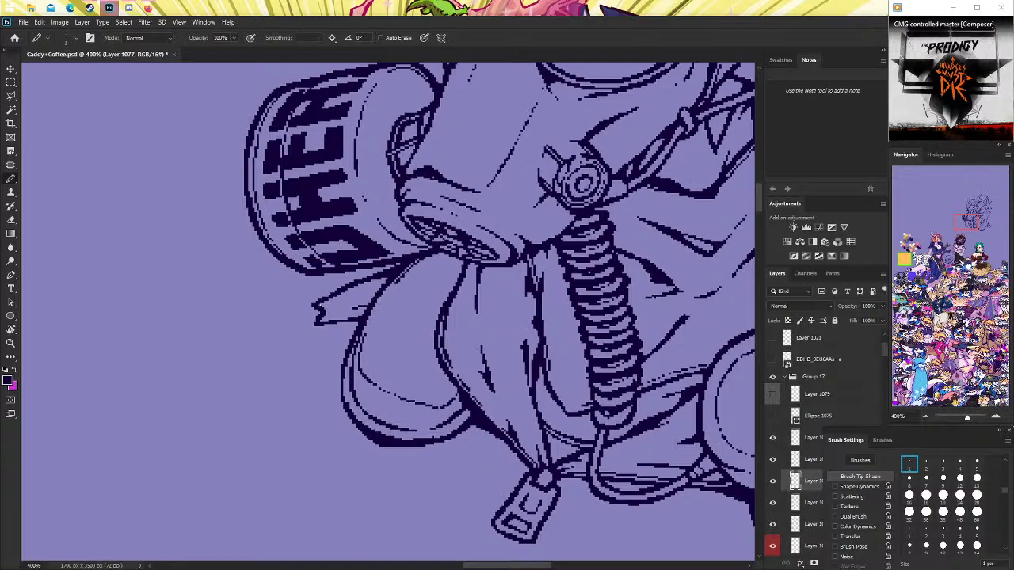
shift+click(318, 305)
drag(325, 304, 352, 298)
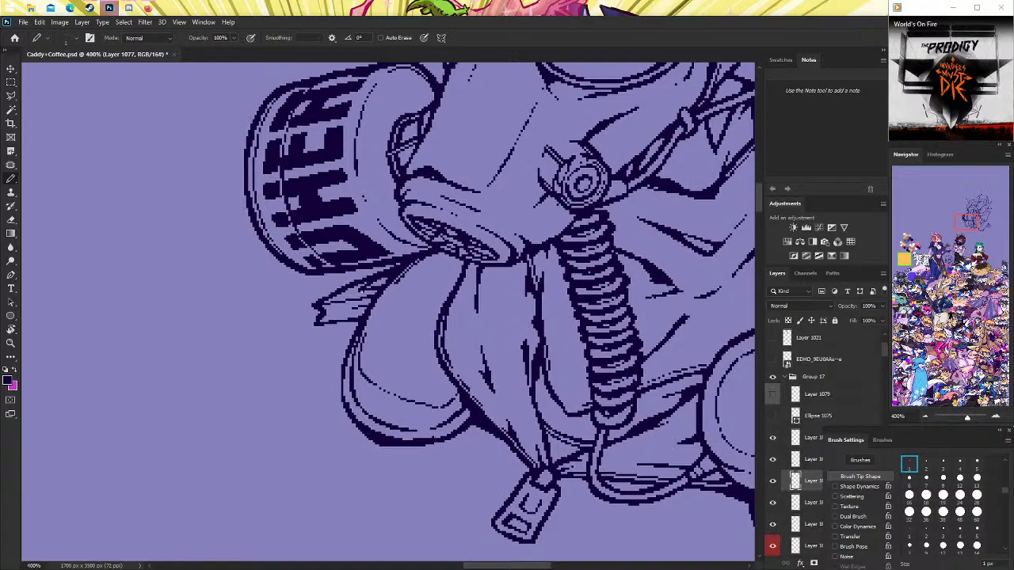
scroll(499, 312, up, 2)
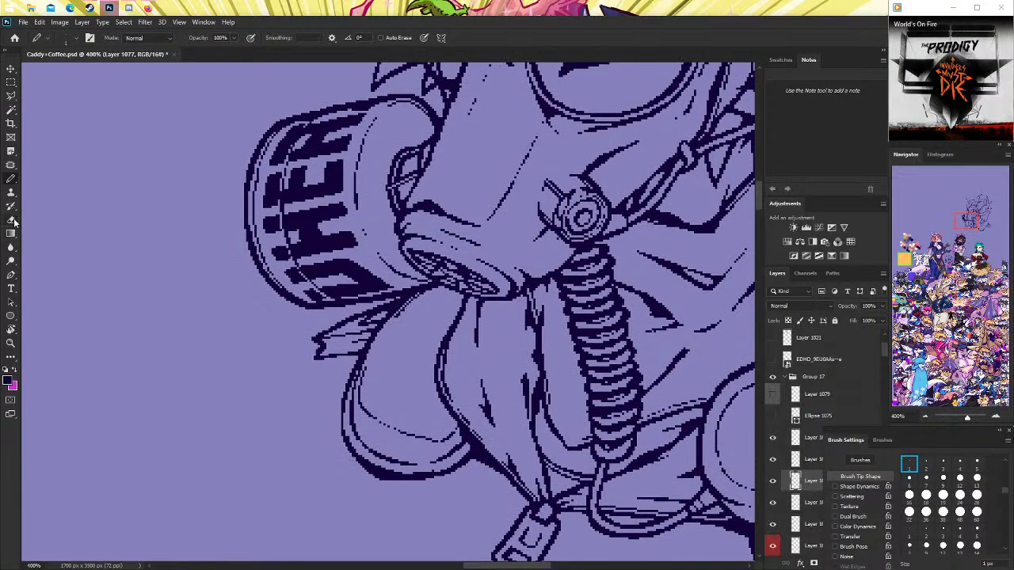
click(11, 220)
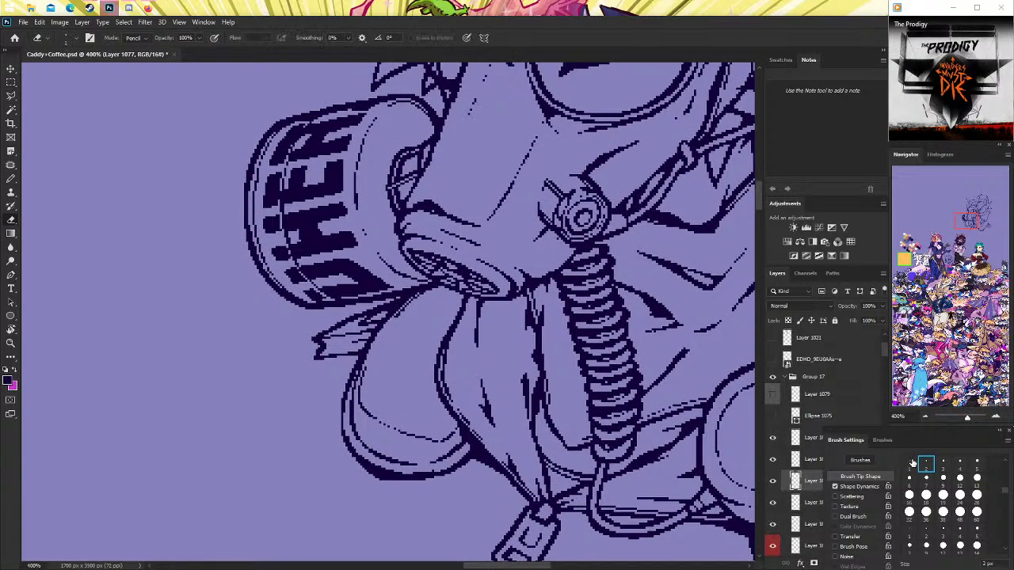
key(ctrl+z)
Redraw the ribbon tab's upper edge line, undoing two misplaced strokes first.
click(11, 343)
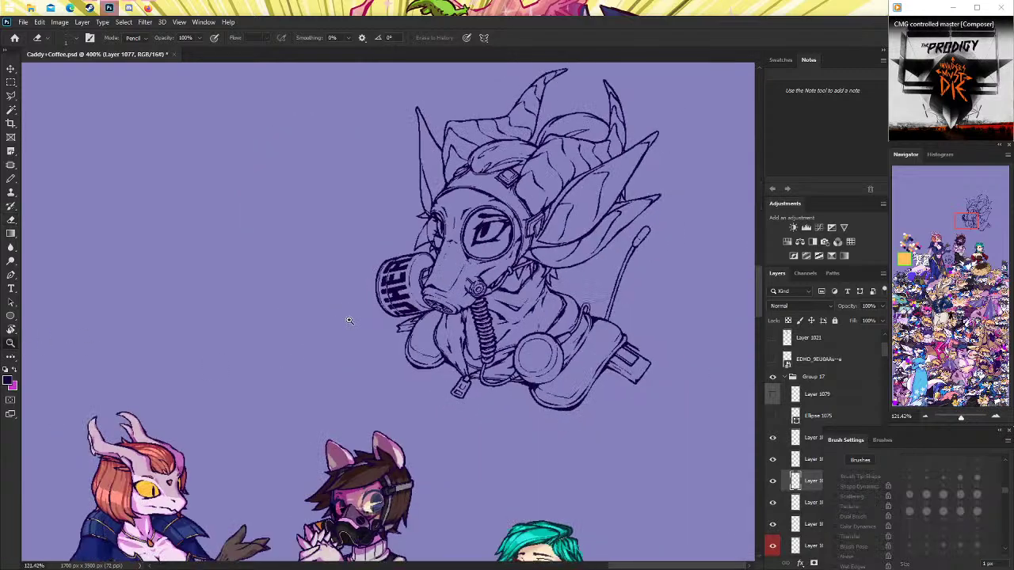
alt+click(507, 356)
alt+click(507, 355)
alt+click(508, 356)
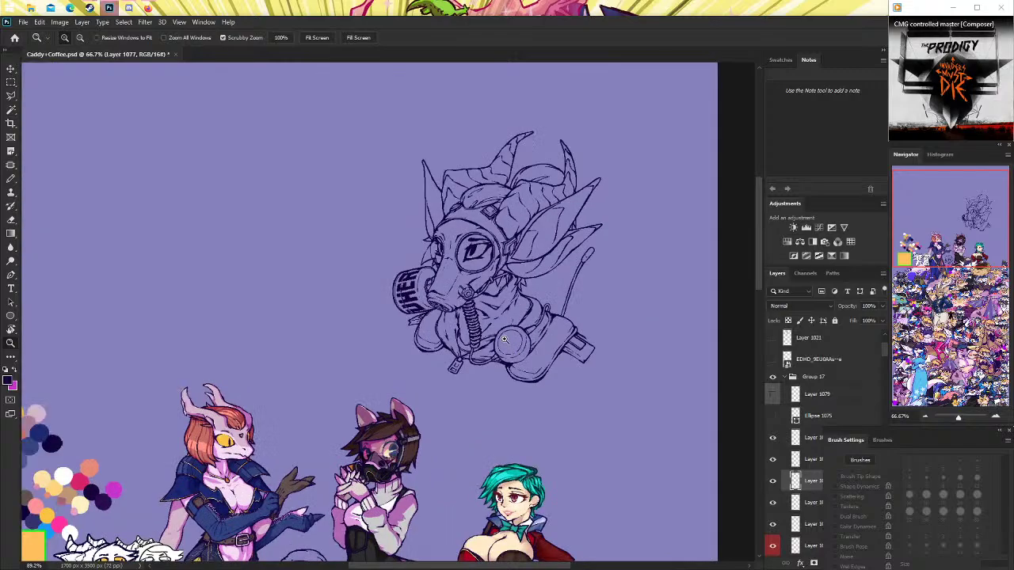
drag(508, 356, 555, 357)
key(b)
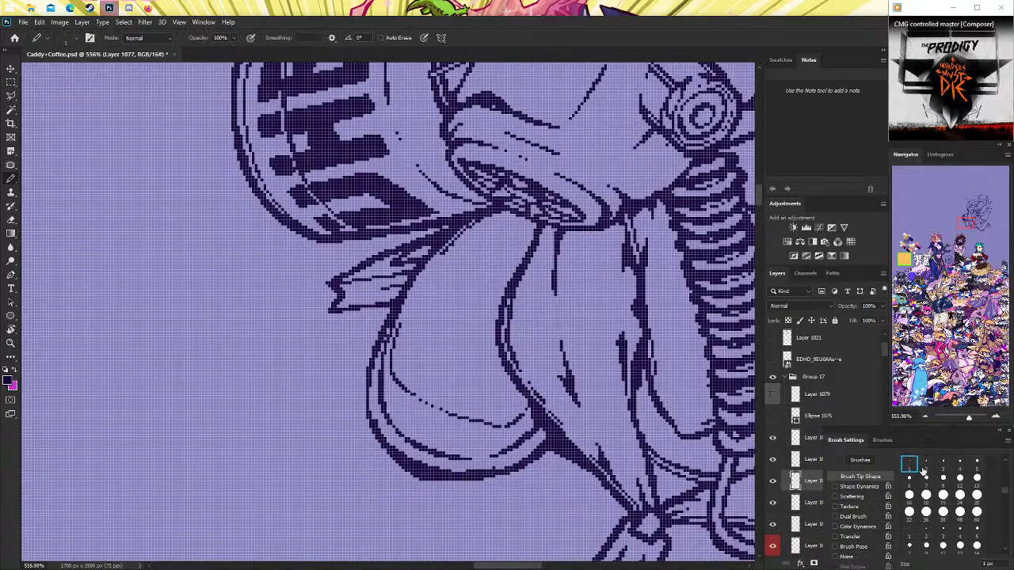
drag(339, 299, 274, 314)
key(ctrl+z)
key(ctrl+z)
drag(352, 270, 272, 290)
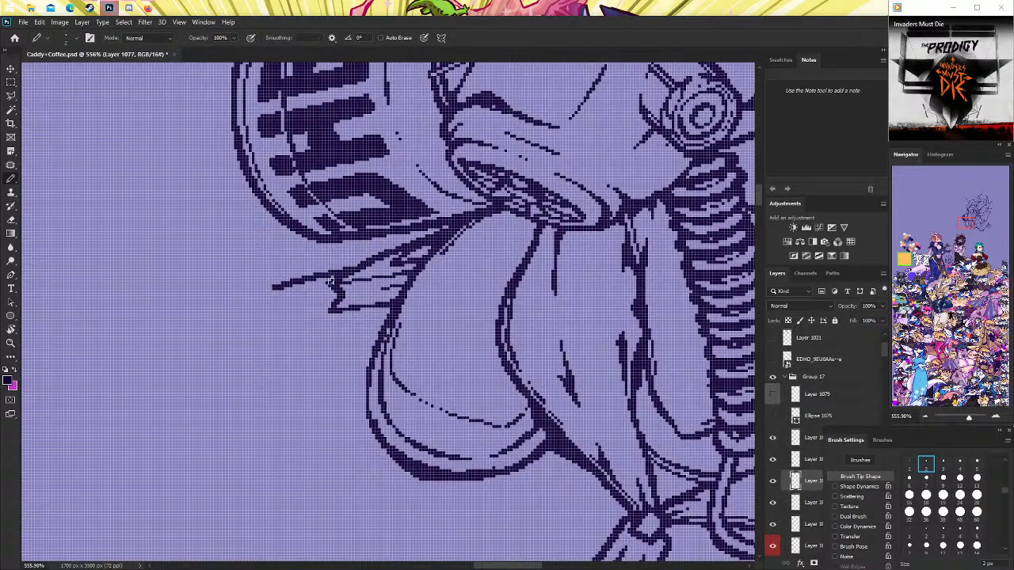
key(ctrl+z)
drag(345, 271, 293, 284)
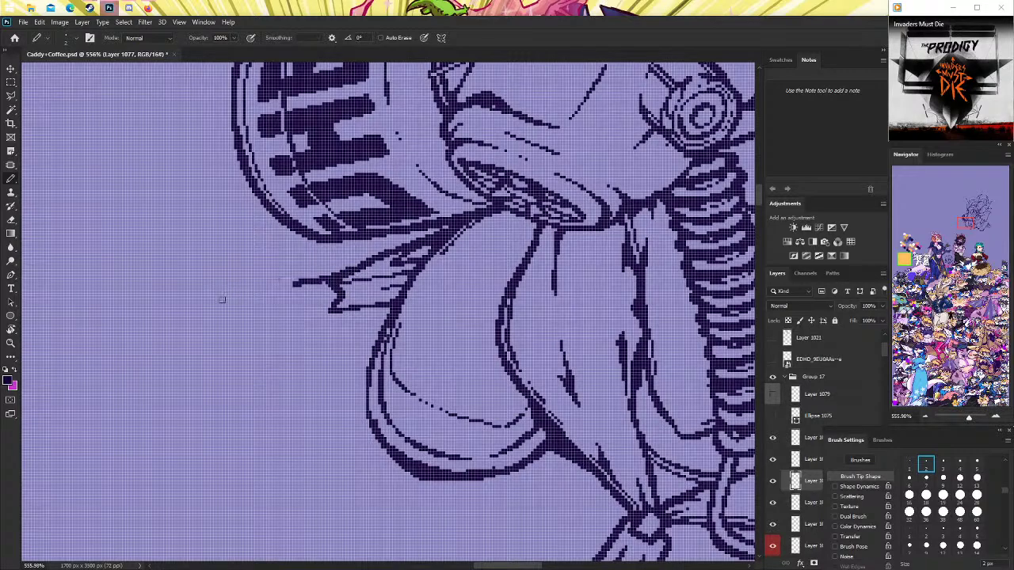
Switch to the Eraser and scroll around to check the whole drawing.
right_click(11, 219)
click(63, 218)
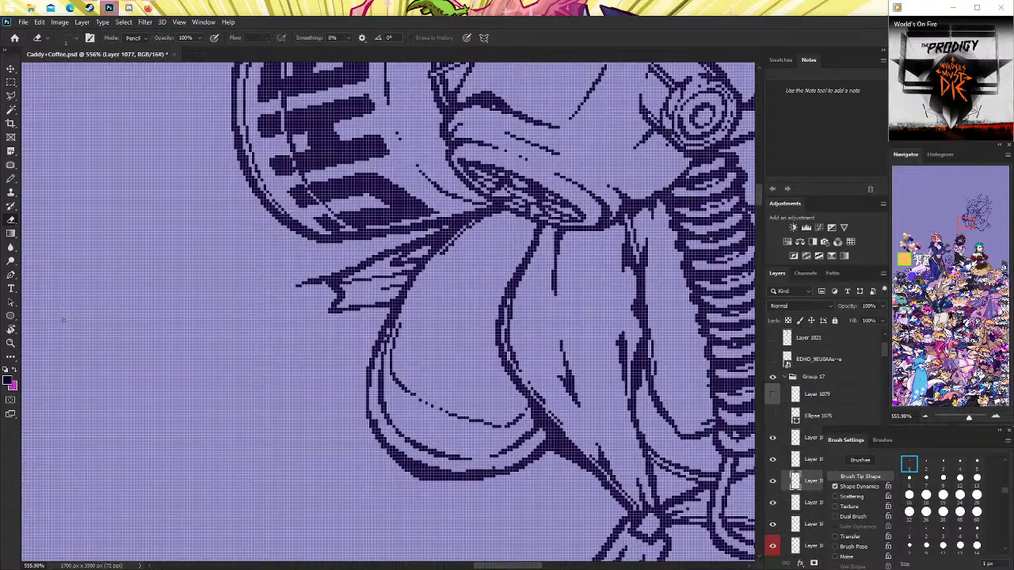
key(z)
scroll(120, 323, down, 10)
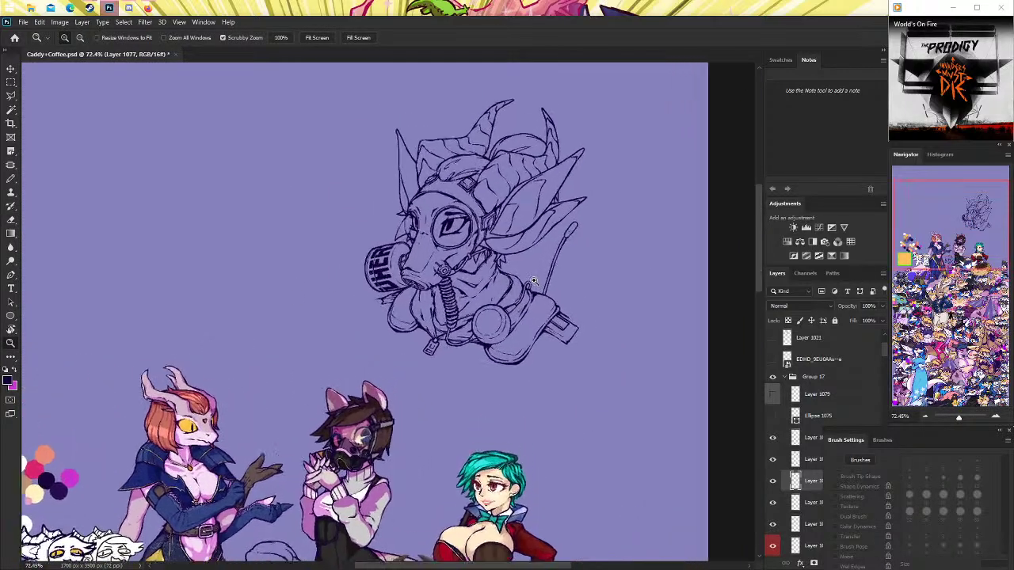
scroll(533, 281, down, 5)
scroll(482, 350, up, 4)
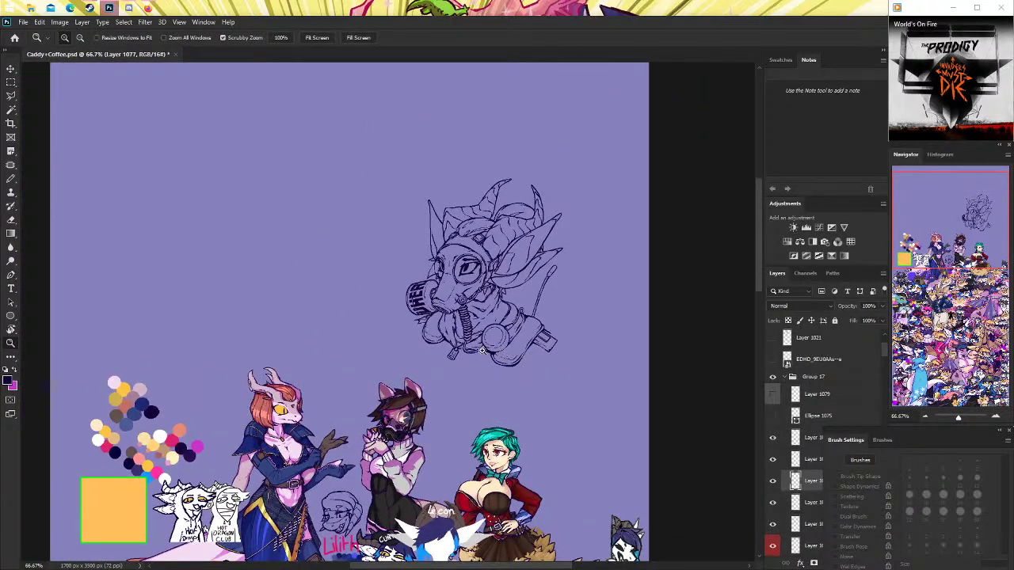
scroll(482, 351, up, 1)
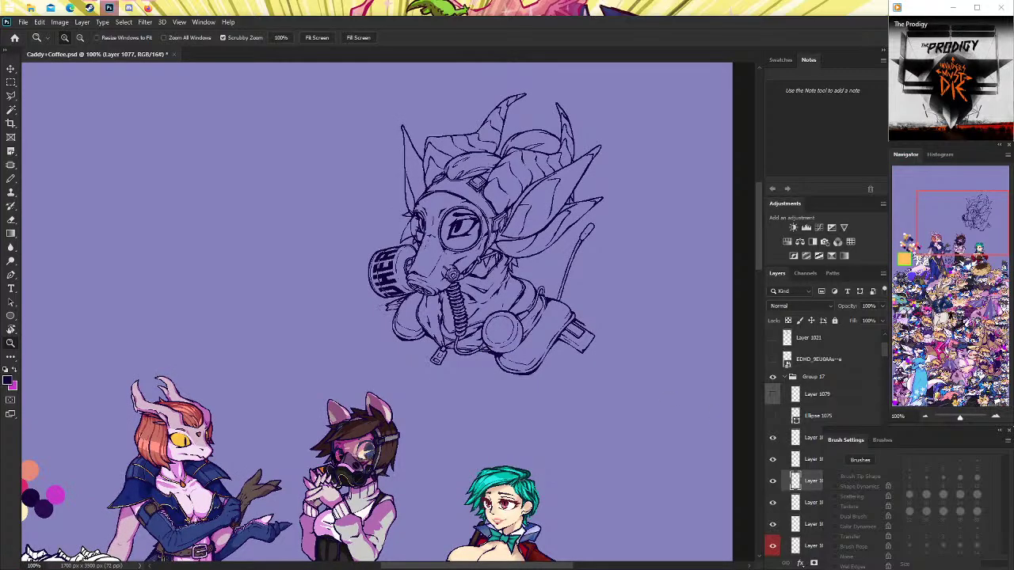
scroll(483, 285, down, 2)
scroll(423, 294, up, 4)
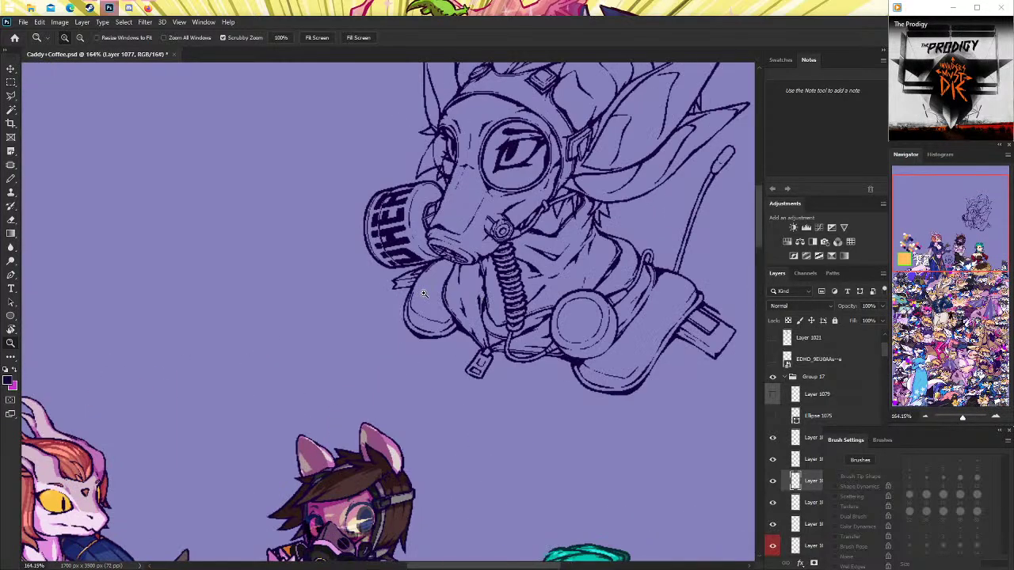
scroll(423, 294, up, 5)
With a 1 px Pencil tip, thicken the tab's bottom line and extend it to meet the hose.
key(b)
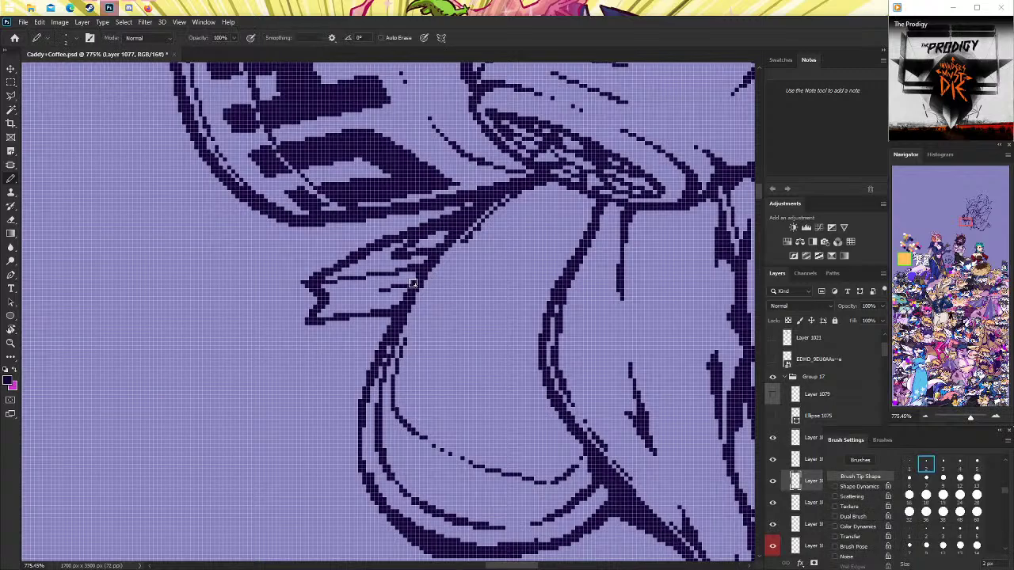
key(bracketleft)
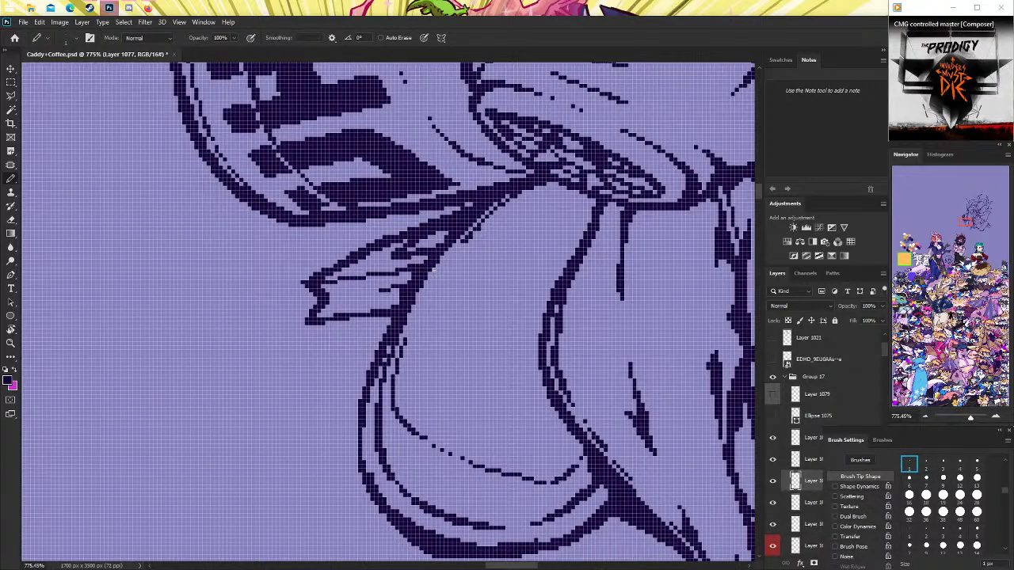
scroll(425, 268, up, 2)
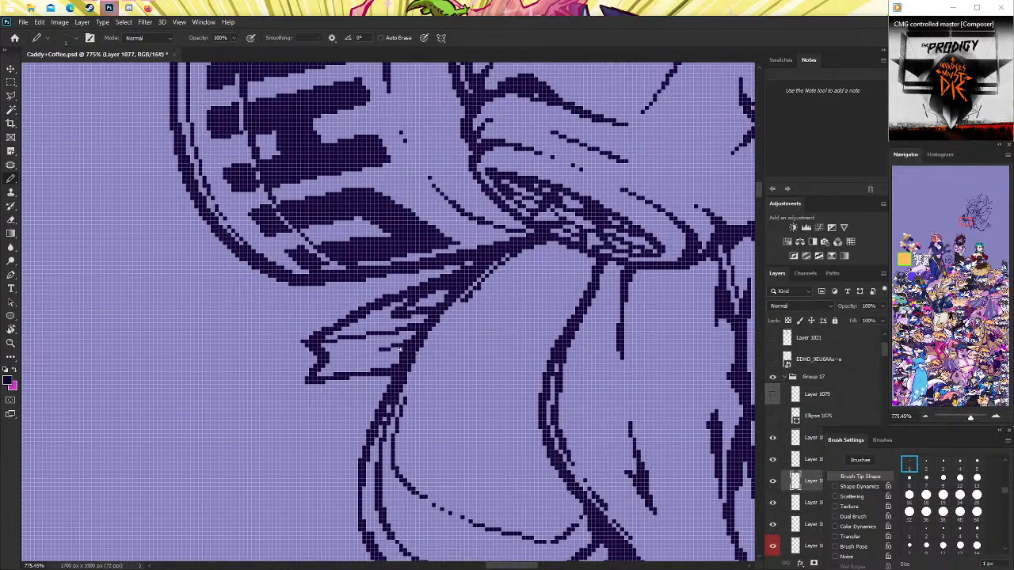
scroll(455, 339, up, 1)
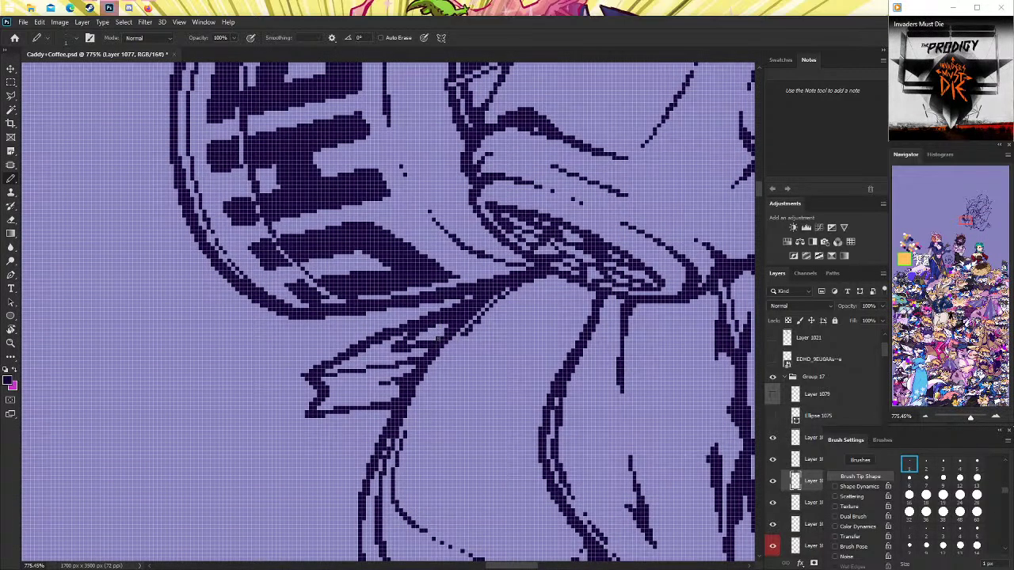
scroll(452, 343, down, 4)
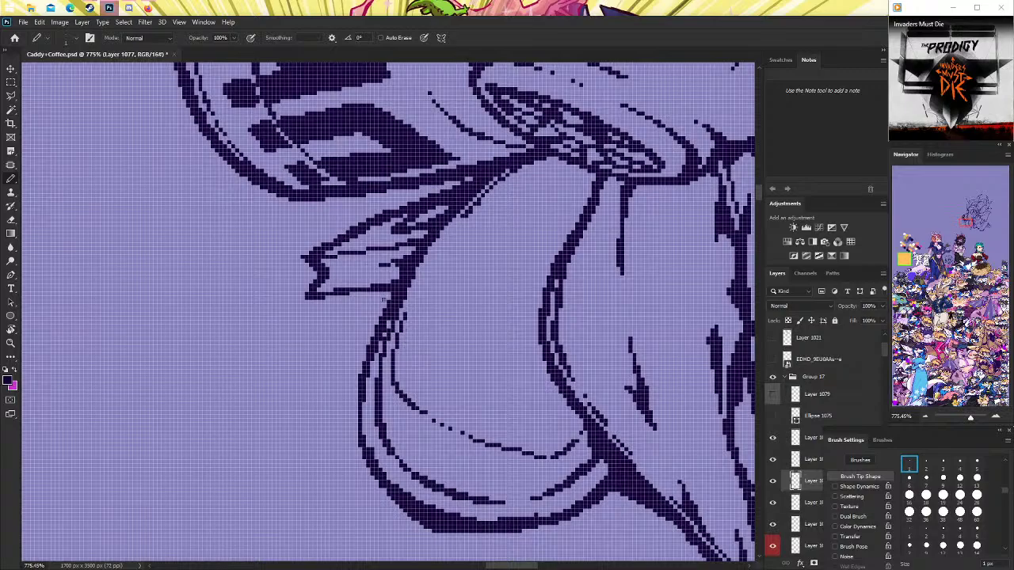
drag(388, 293, 393, 293)
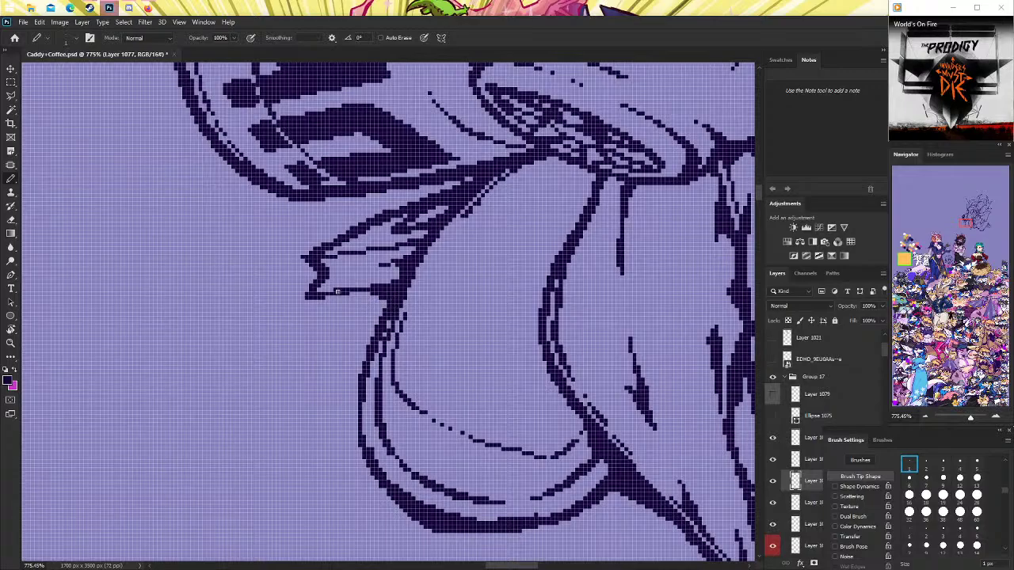
drag(337, 293, 358, 293)
click(11, 343)
Zoom in on the small rectangular piece at the collar's right.
scroll(449, 295, down, 10)
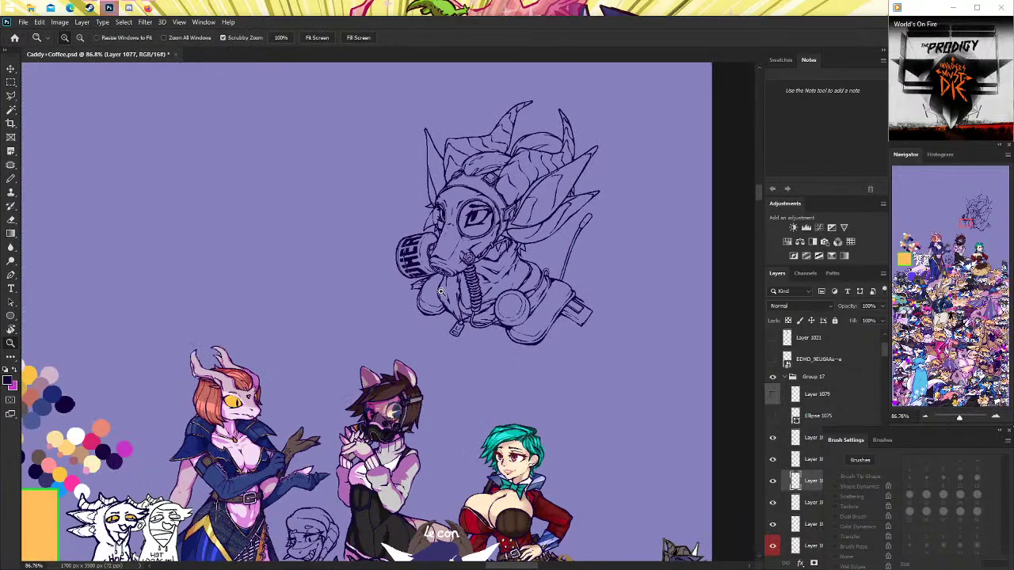
click(449, 295)
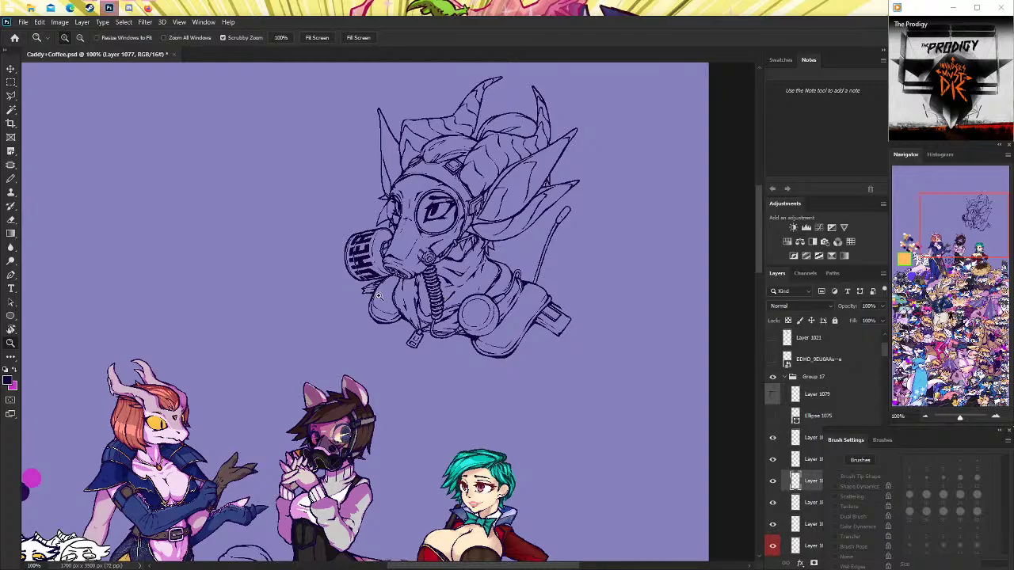
drag(575, 324, 511, 317)
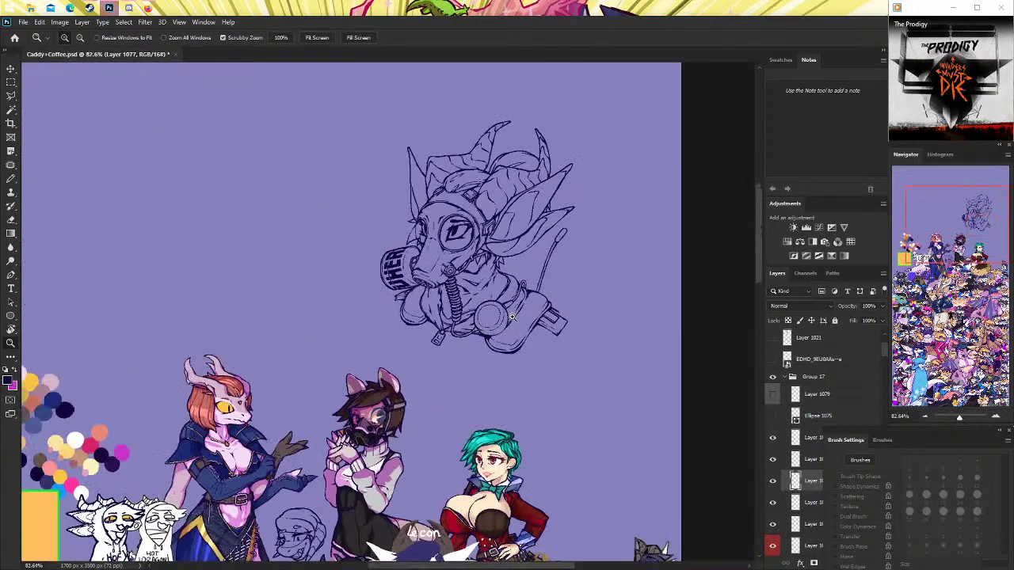
click(511, 316)
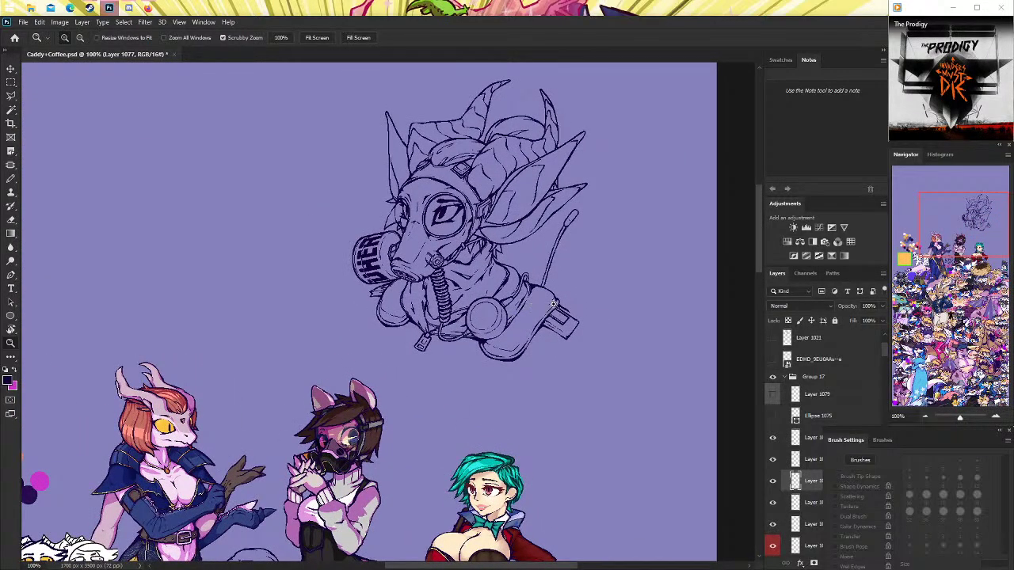
drag(558, 306, 651, 385)
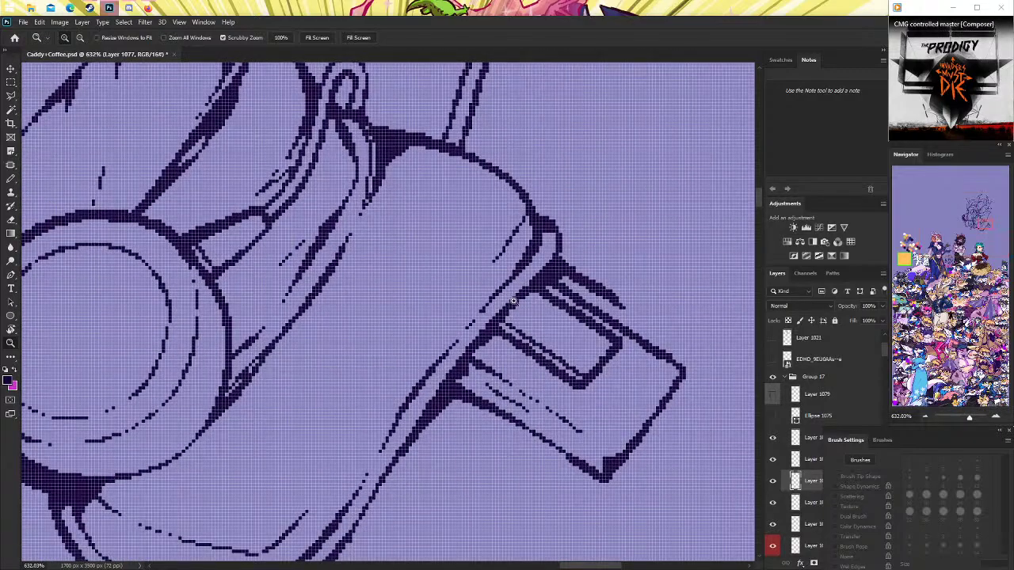
Pencil an X across the small rectangle, retrying strokes with undo and redo.
click(11, 179)
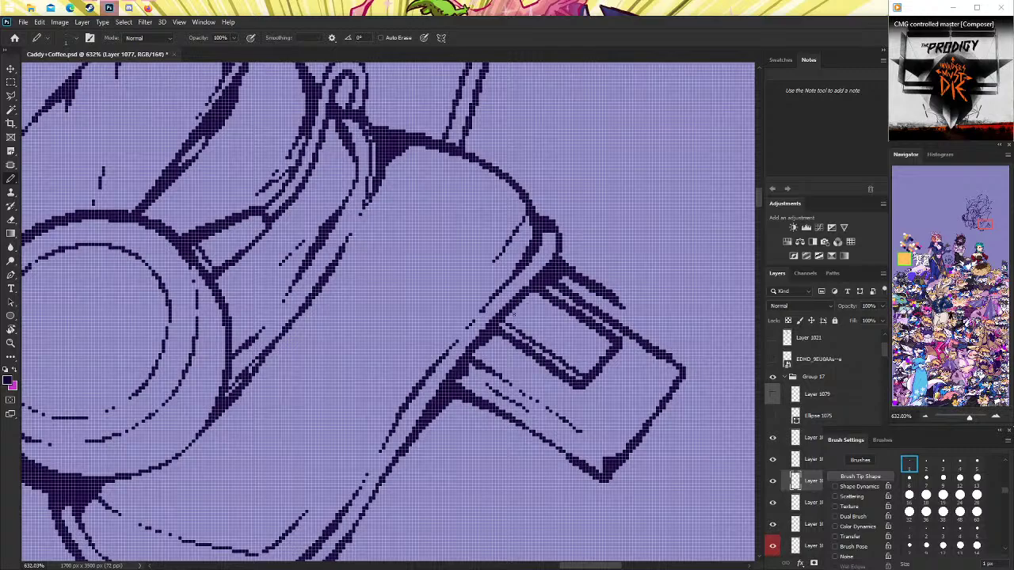
drag(523, 316, 599, 342)
drag(548, 304, 577, 355)
key(ctrl+z)
key(ctrl+z)
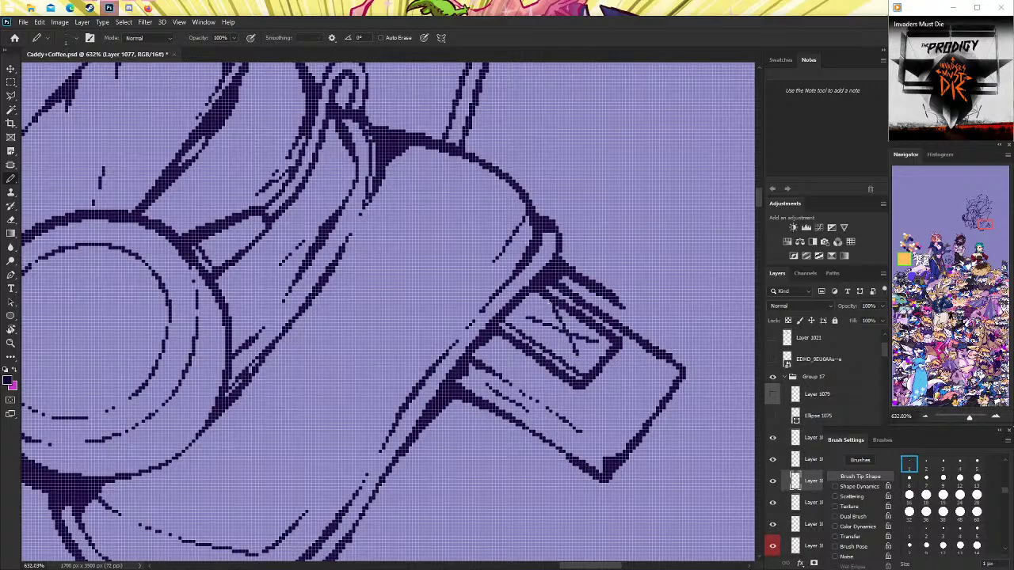
key(ctrl+z)
drag(546, 302, 577, 356)
key(ctrl+z)
key(ctrl+z)
key(ctrl+shift+z)
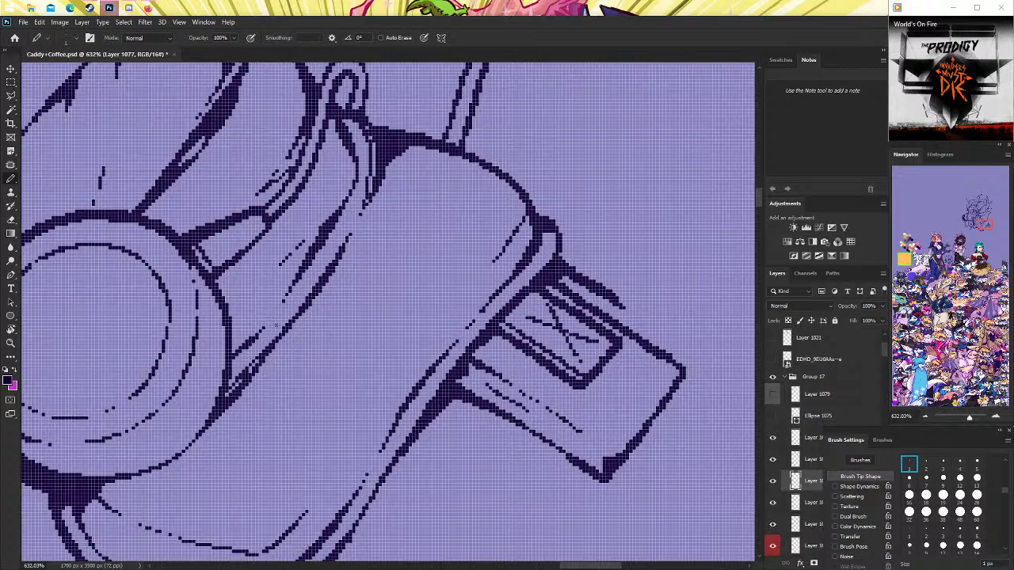
key(z)
drag(546, 298, 443, 298)
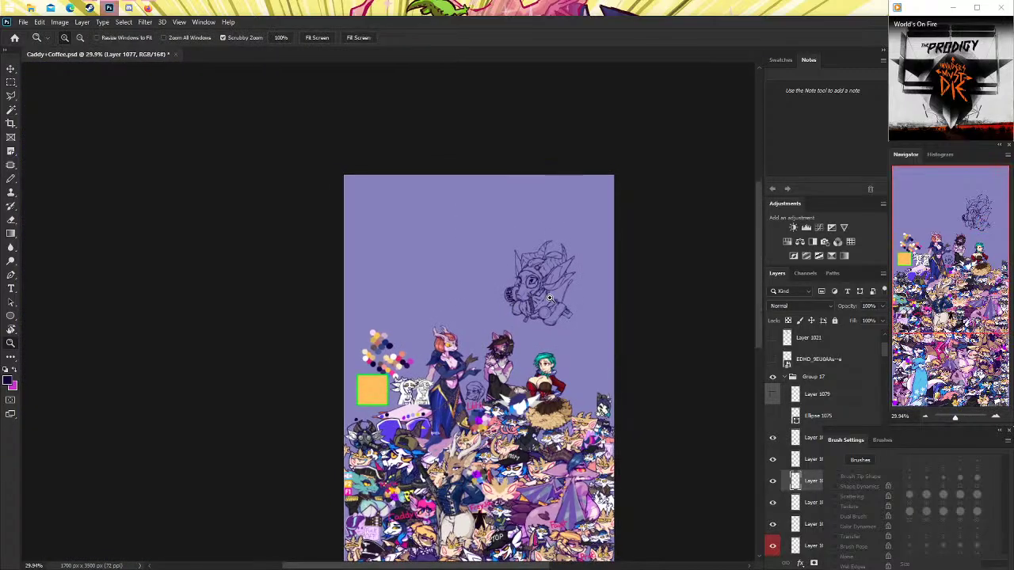
Zoom out to the whole canvas and save Caddy+Coffee.psd.
drag(546, 297, 605, 290)
key(ctrl+s)
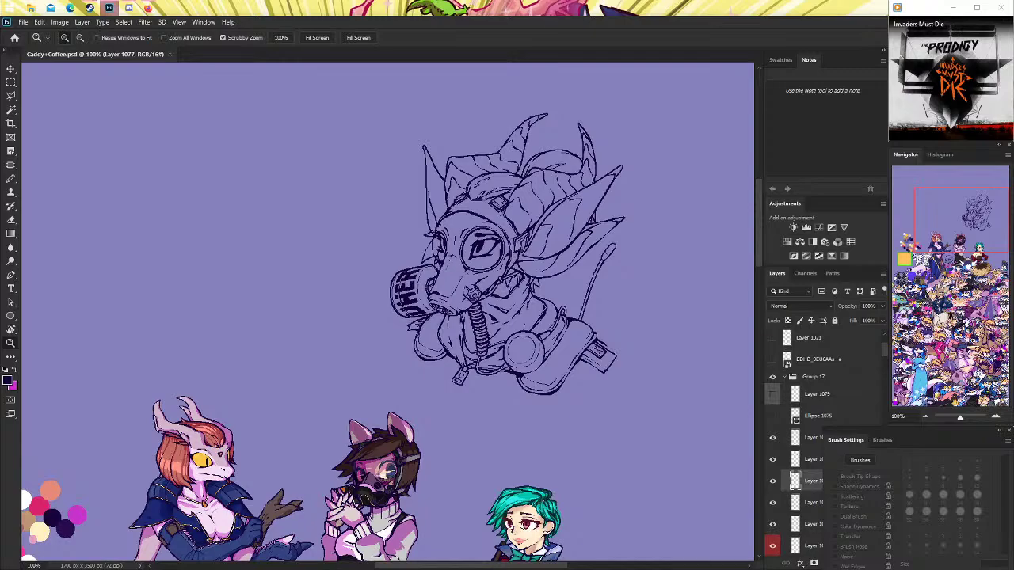
scroll(407, 380, down, 1)
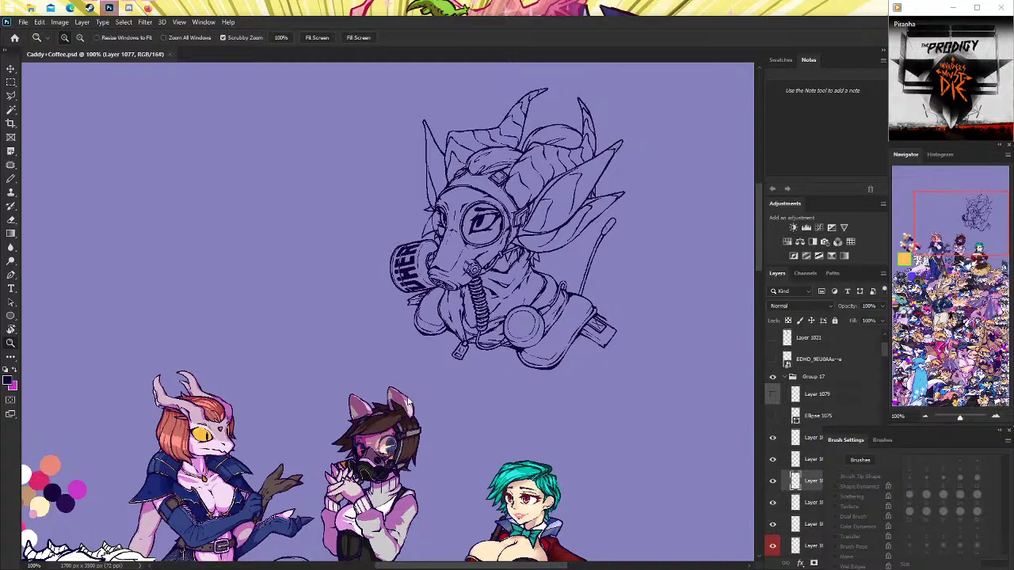
scroll(414, 377, up, 2)
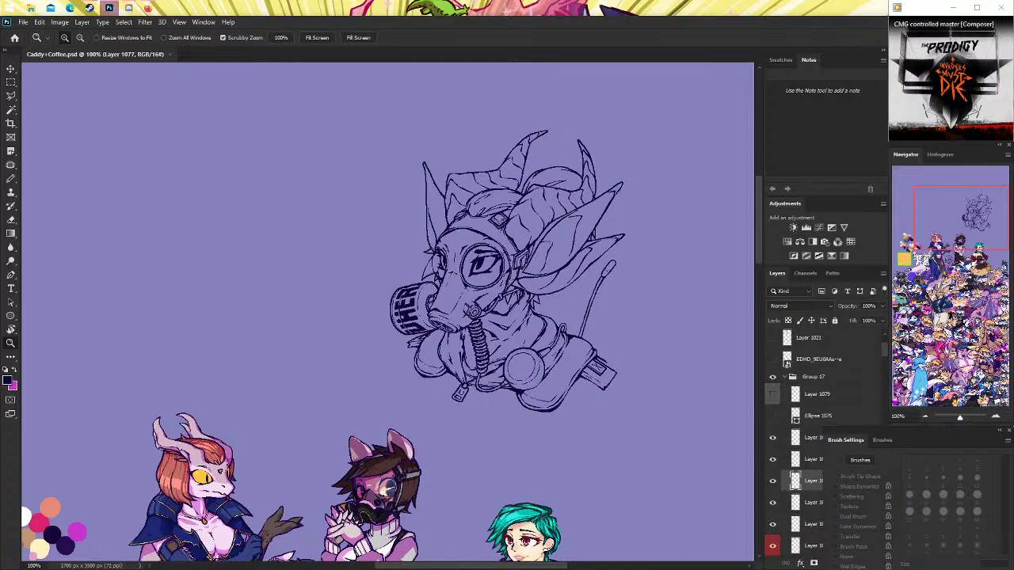
click(550, 239)
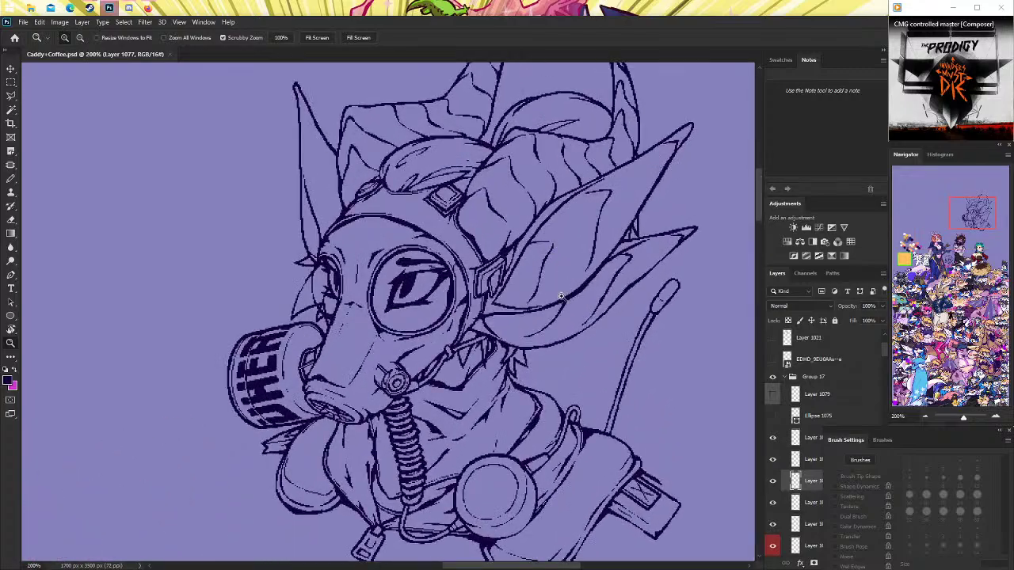
mouse_move(561, 296)
mouse_down()
mouse_move(479, 351)
mouse_move(366, 283)
mouse_up()
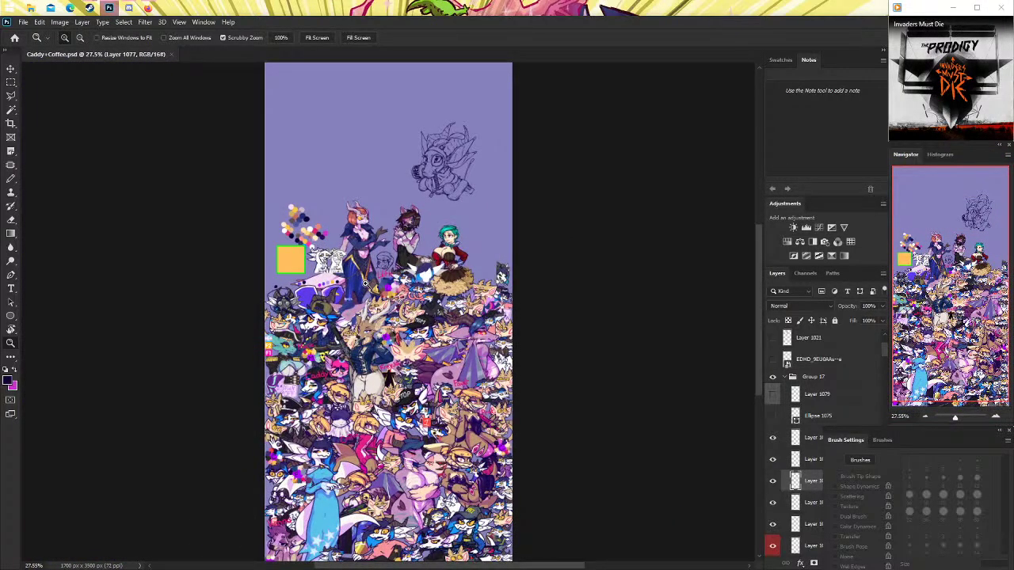
click(395, 213)
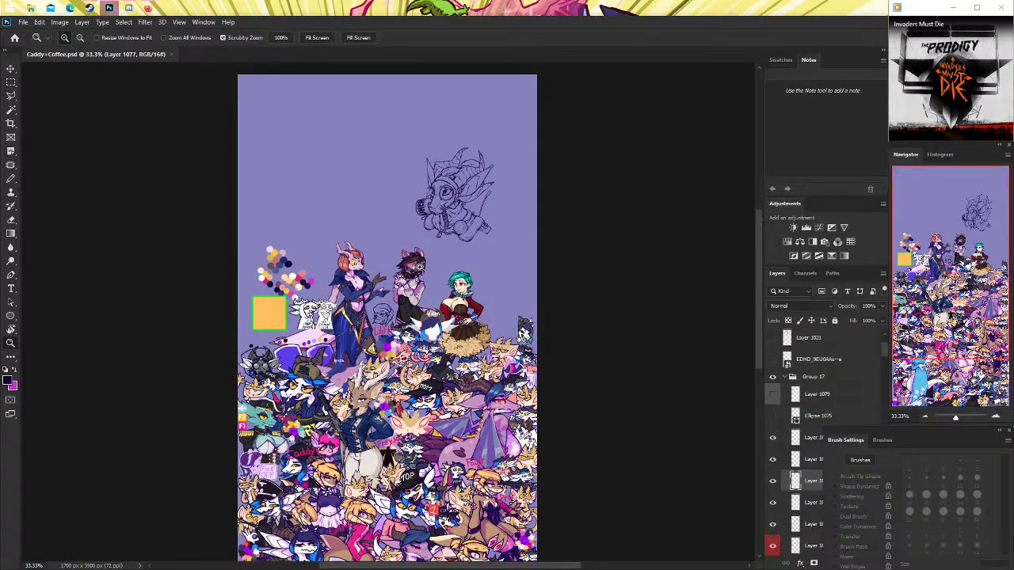
drag(420, 268, 399, 302)
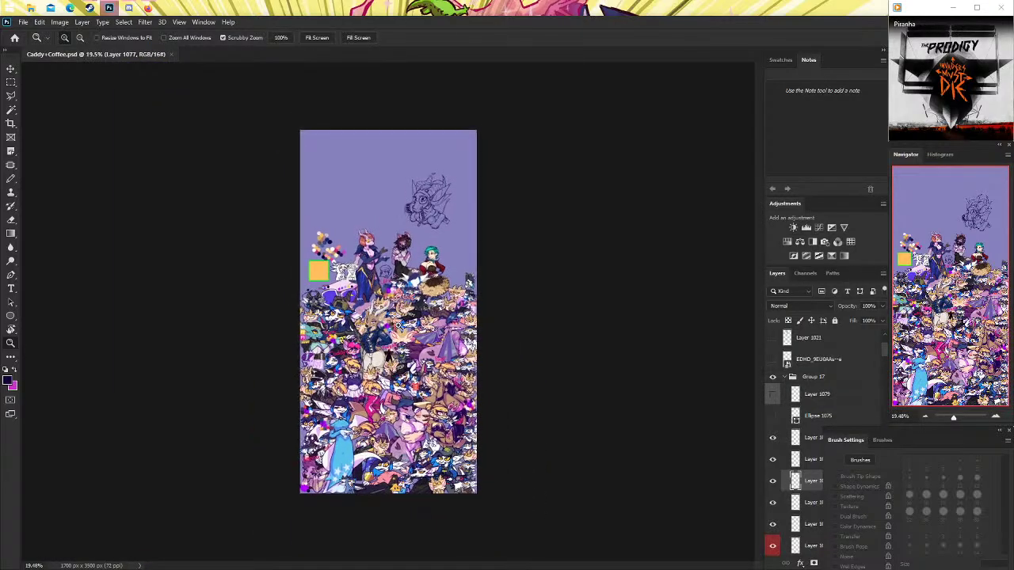
mouse_move(449, 138)
mouse_down()
mouse_move(608, 273)
mouse_move(359, 398)
mouse_up()
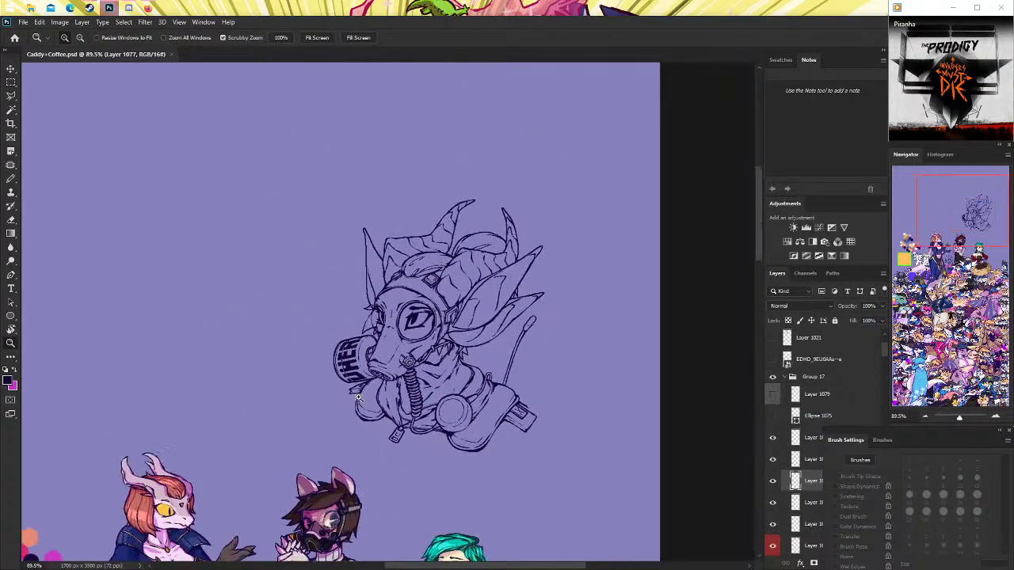
key(ctrl+1)
click(773, 481)
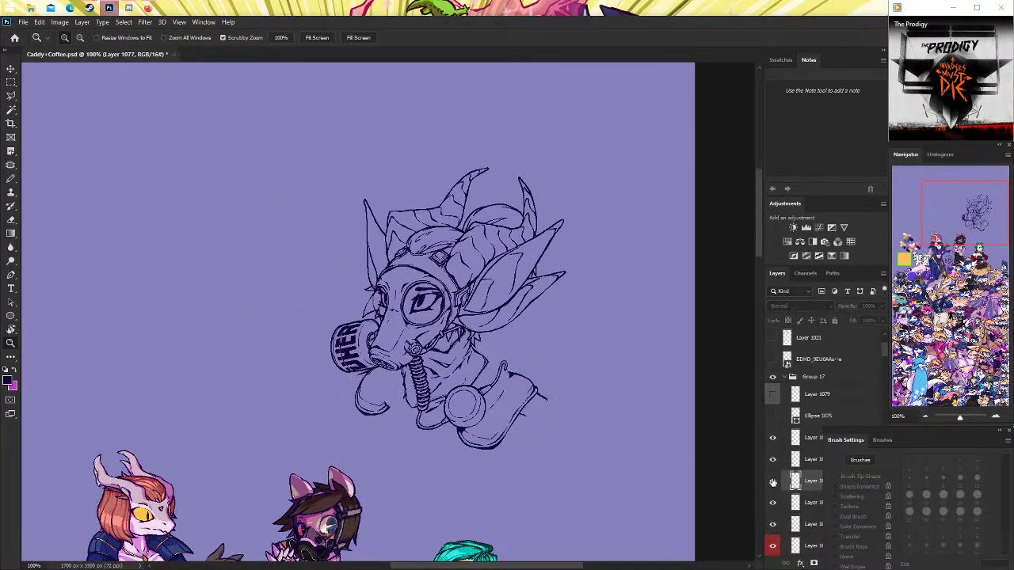
click(773, 481)
mouse_move(527, 380)
mouse_down()
mouse_move(571, 380)
mouse_move(463, 385)
mouse_up()
click(424, 328)
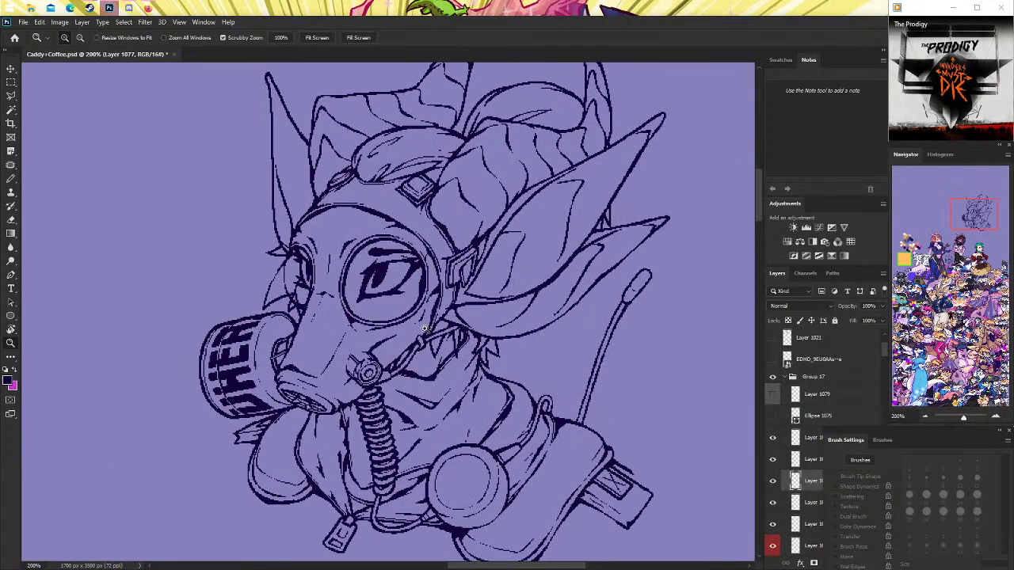
drag(425, 328, 401, 306)
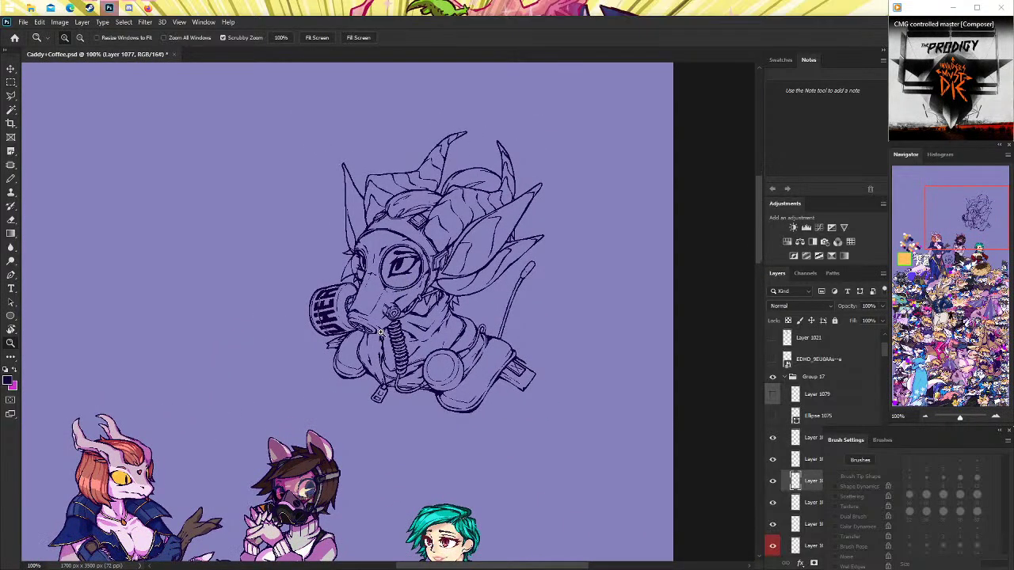
click(149, 10)
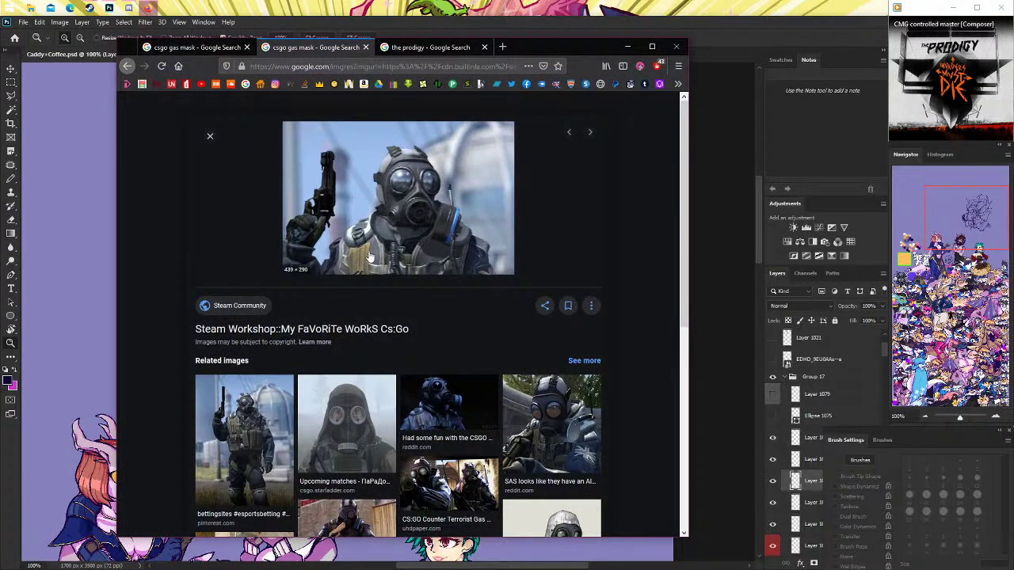
click(692, 32)
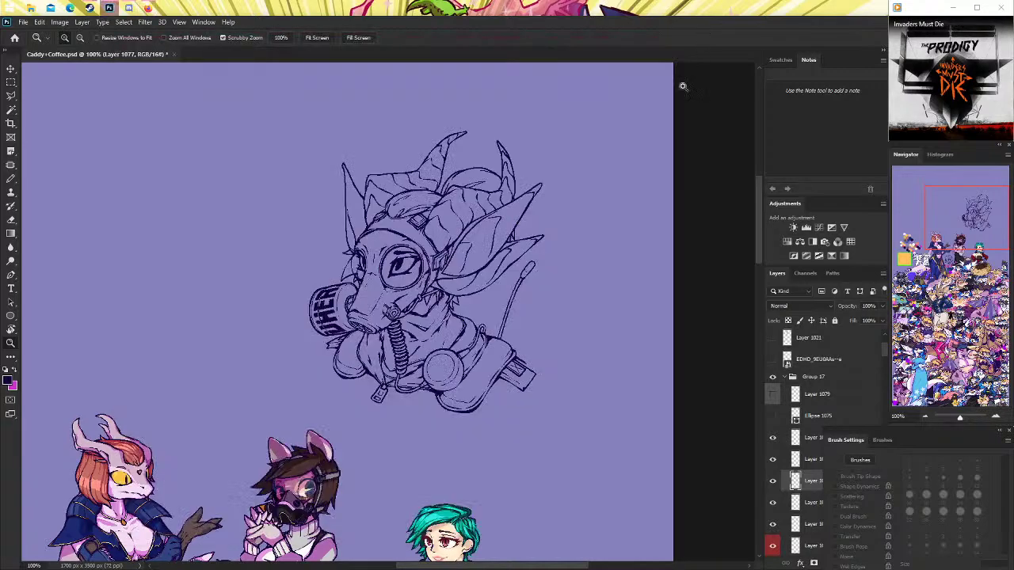
drag(182, 277, 214, 279)
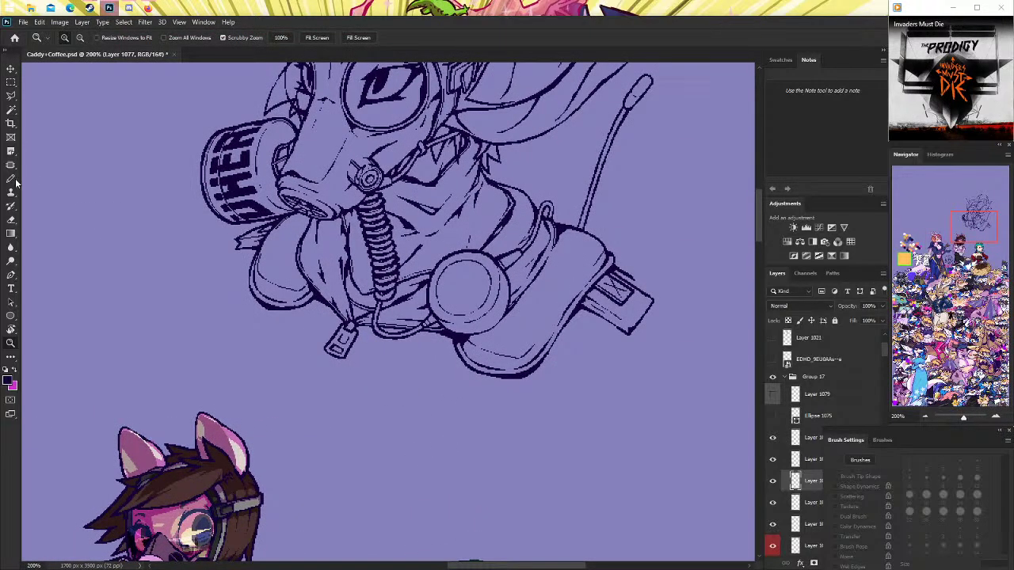
click(12, 179)
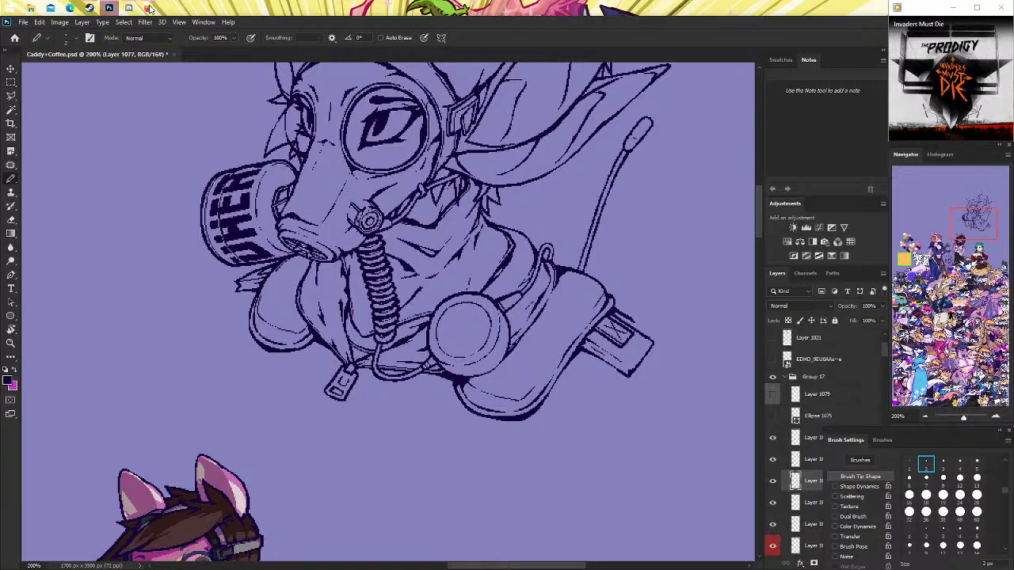
Check the reference, set the Pencil to 3 px and draw a strap line from the collar tag.
click(150, 8)
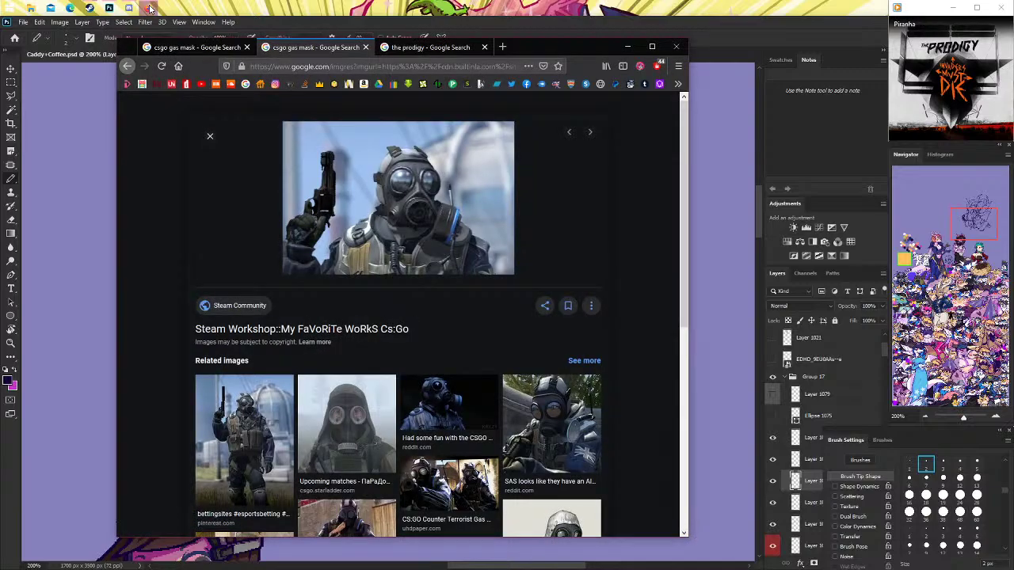
click(151, 8)
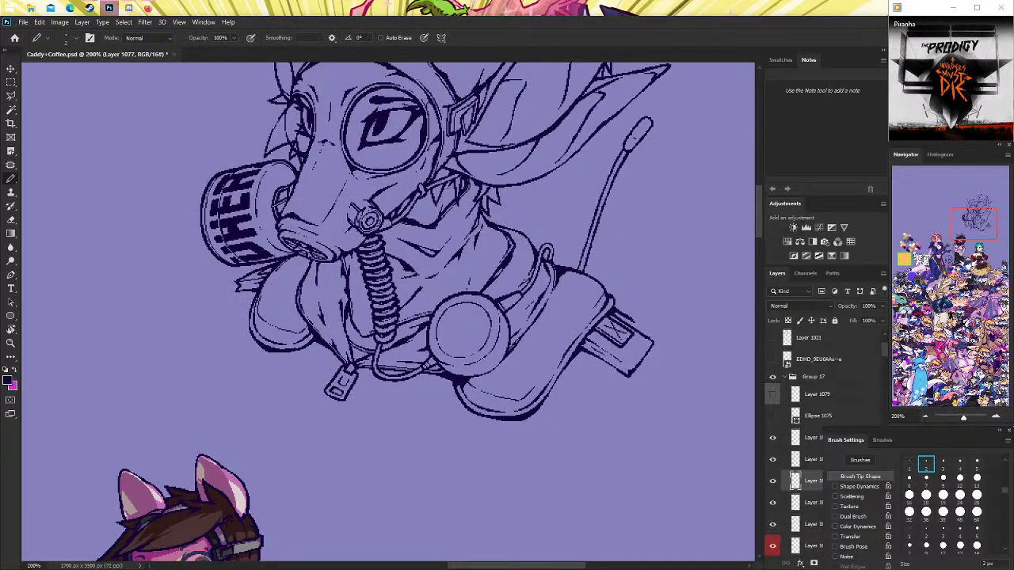
click(942, 465)
drag(379, 381, 348, 428)
key(ctrl+z)
drag(377, 383, 349, 441)
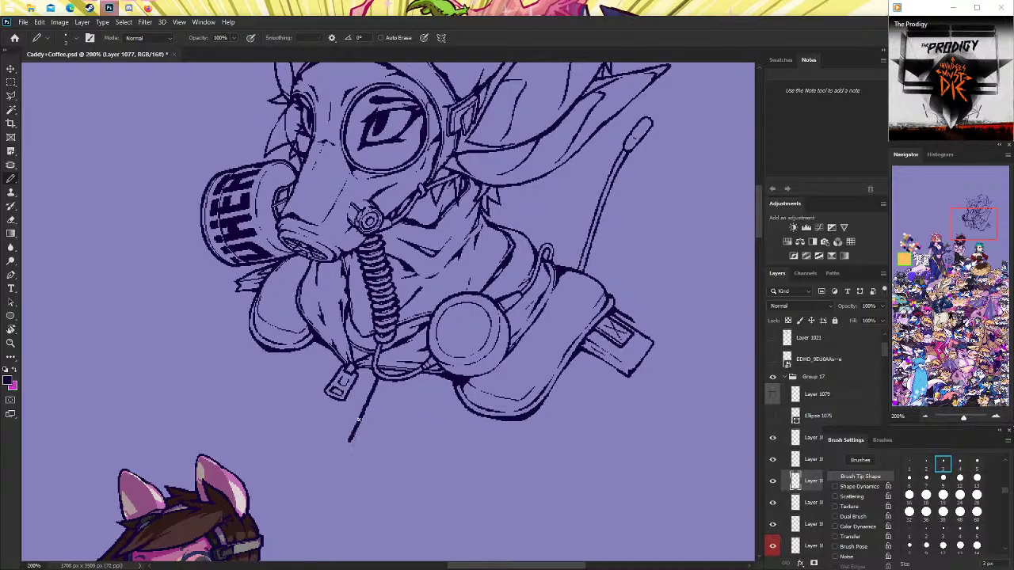
key(ctrl+z)
drag(379, 381, 340, 441)
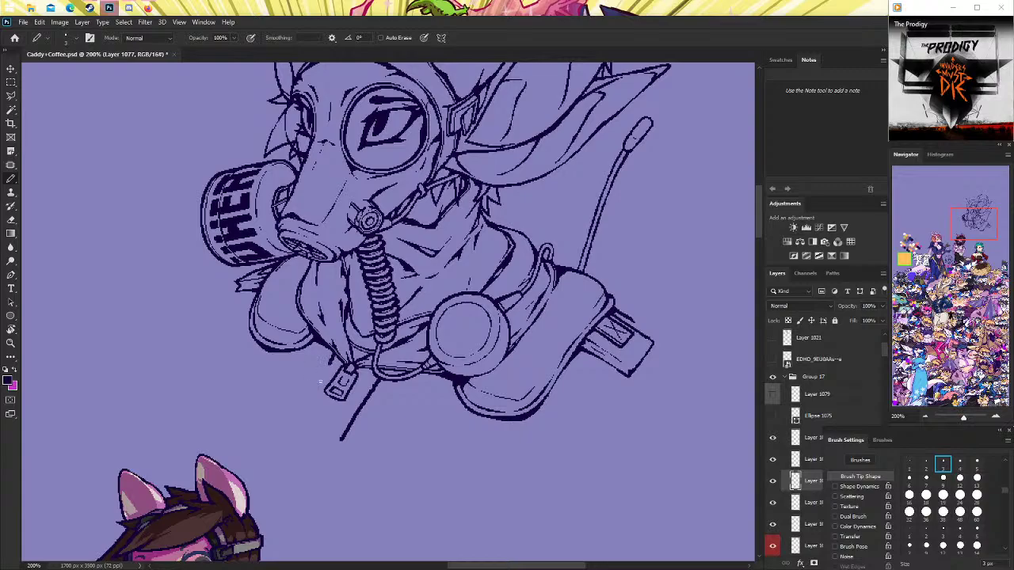
Replace the trial strokes with two shorter strap edges hanging below the tag.
drag(321, 382, 296, 424)
scroll(295, 425, up, 2)
key(ctrl+z)
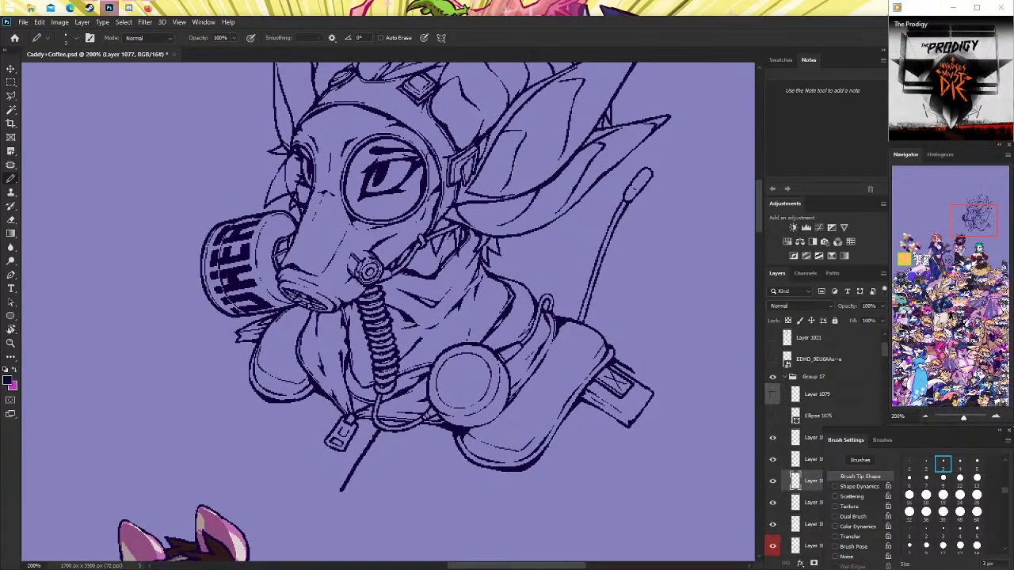
key(ctrl+z)
drag(374, 428, 363, 475)
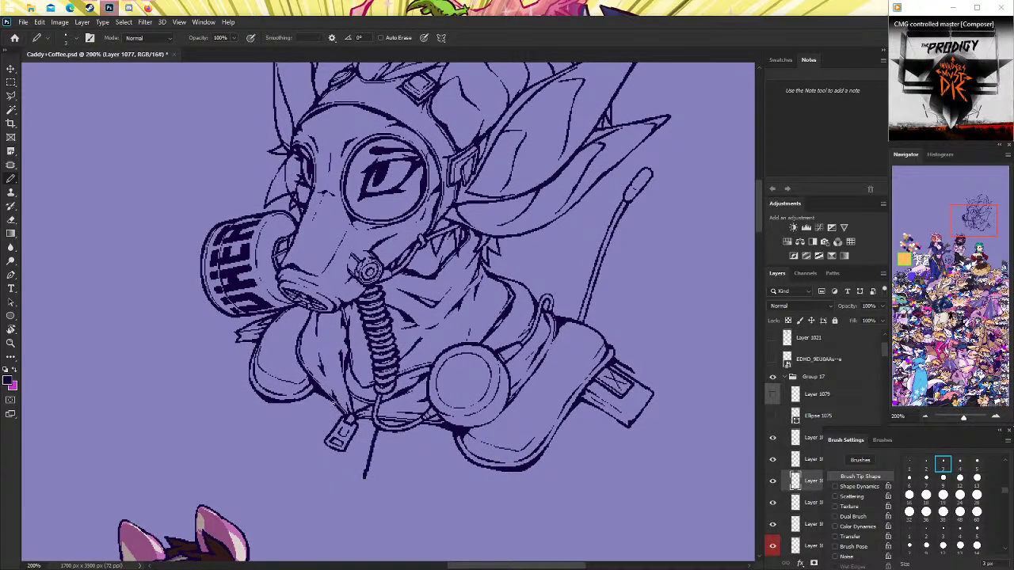
drag(334, 400, 314, 462)
key(z)
scroll(378, 398, down, 5)
scroll(378, 397, up, 3)
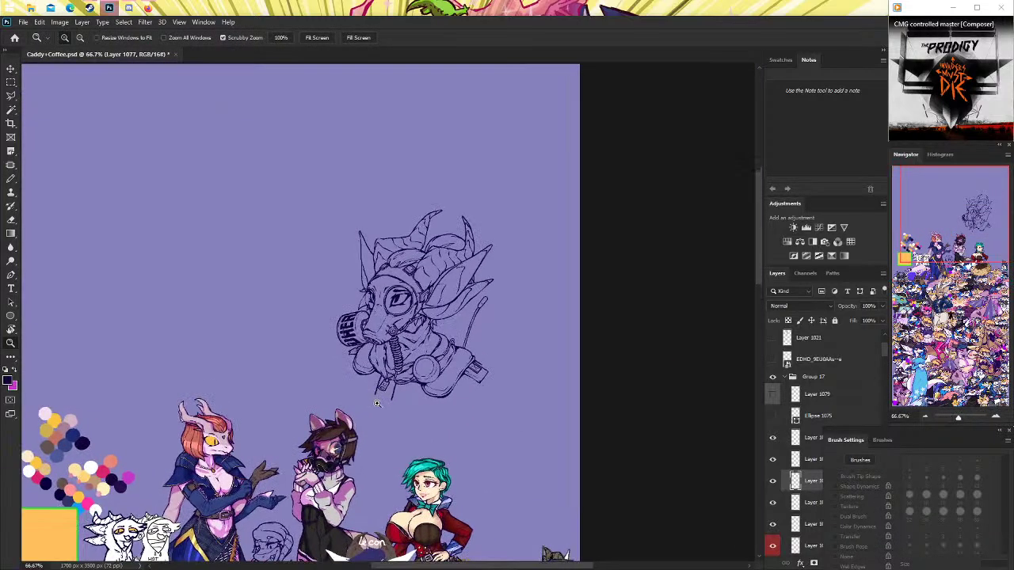
scroll(378, 398, up, 3)
Check the reference and toggle two lineart layers' visibility to compare them.
click(149, 8)
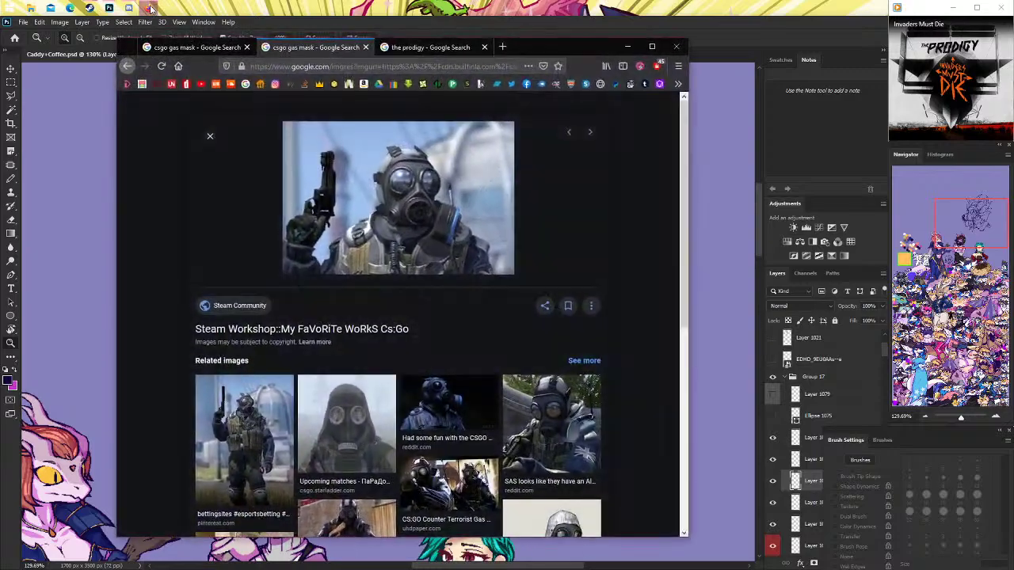
click(763, 466)
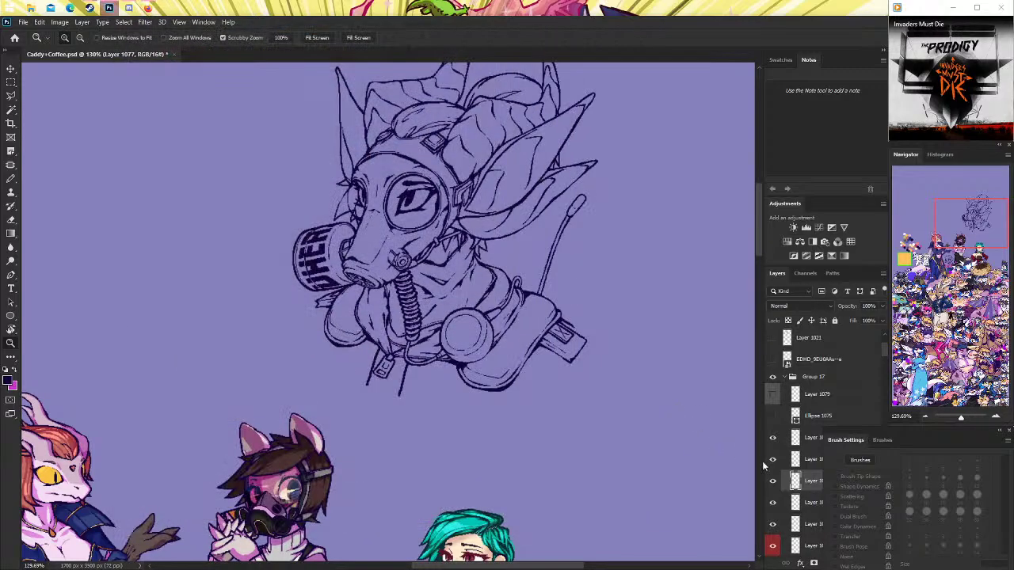
scroll(400, 385, up, 3)
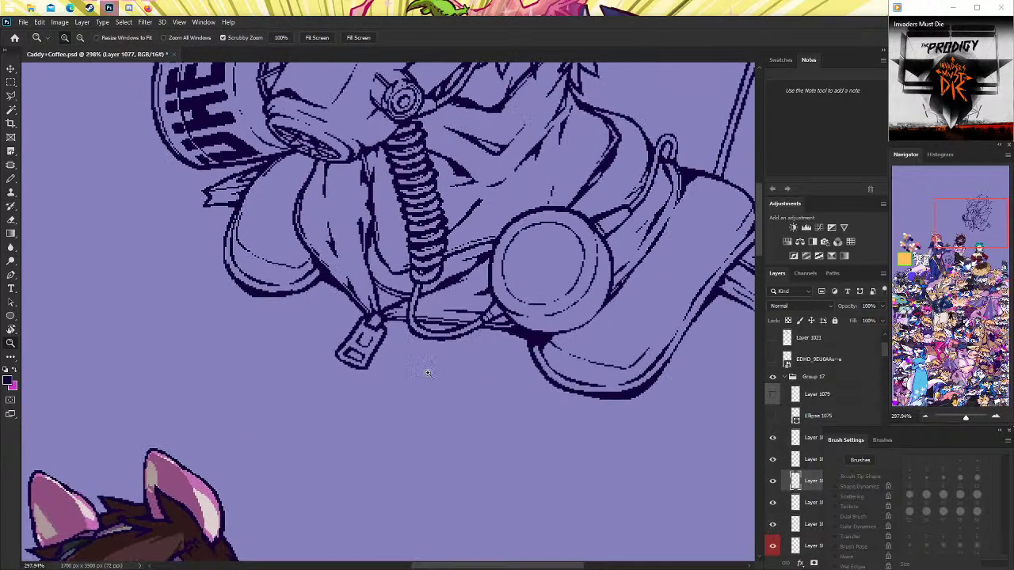
click(773, 481)
click(773, 481)
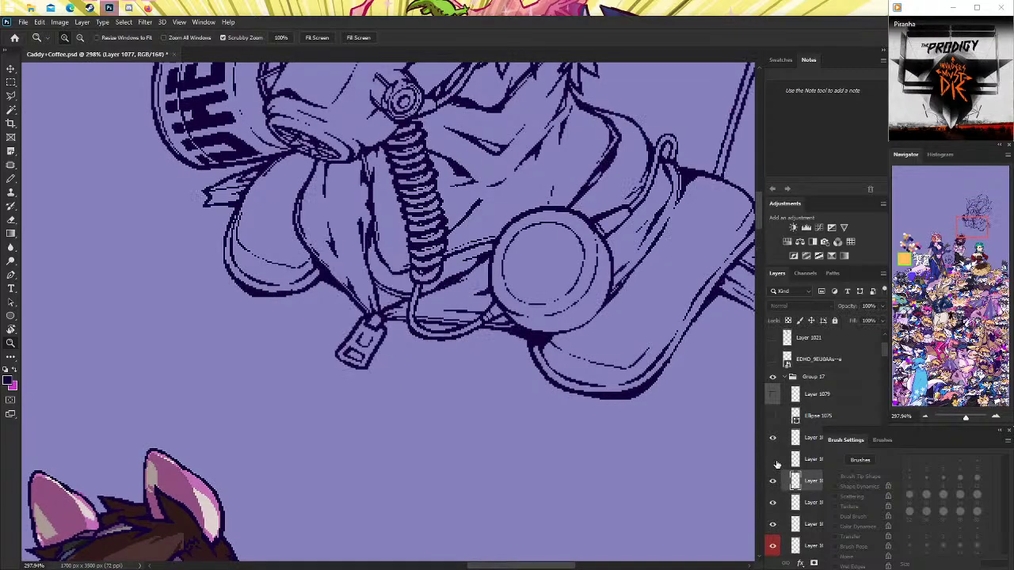
click(773, 459)
click(773, 459)
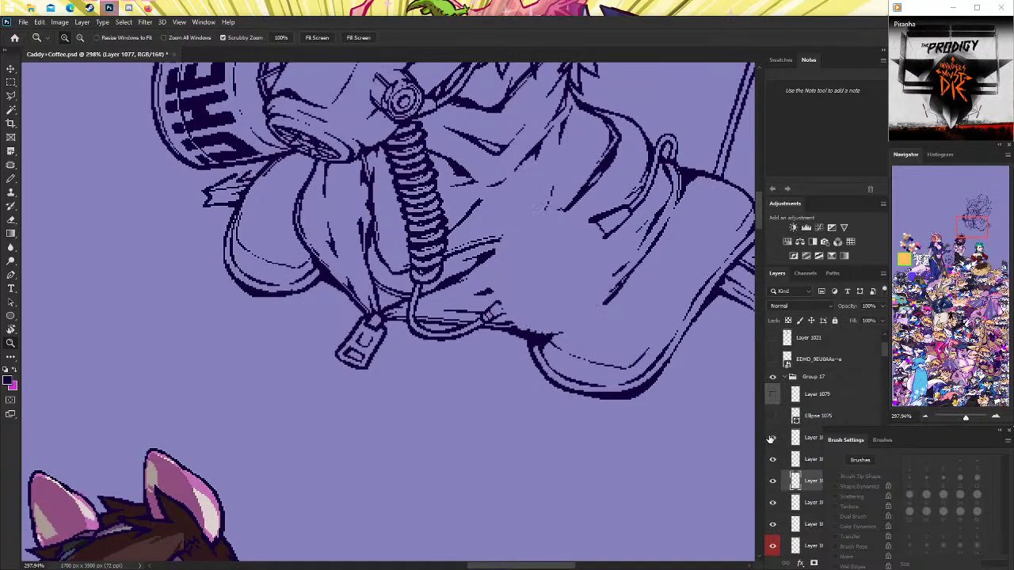
On Layer 1076 copy, pencil the long strap line down below the zipper tag.
key(b)
click(808, 437)
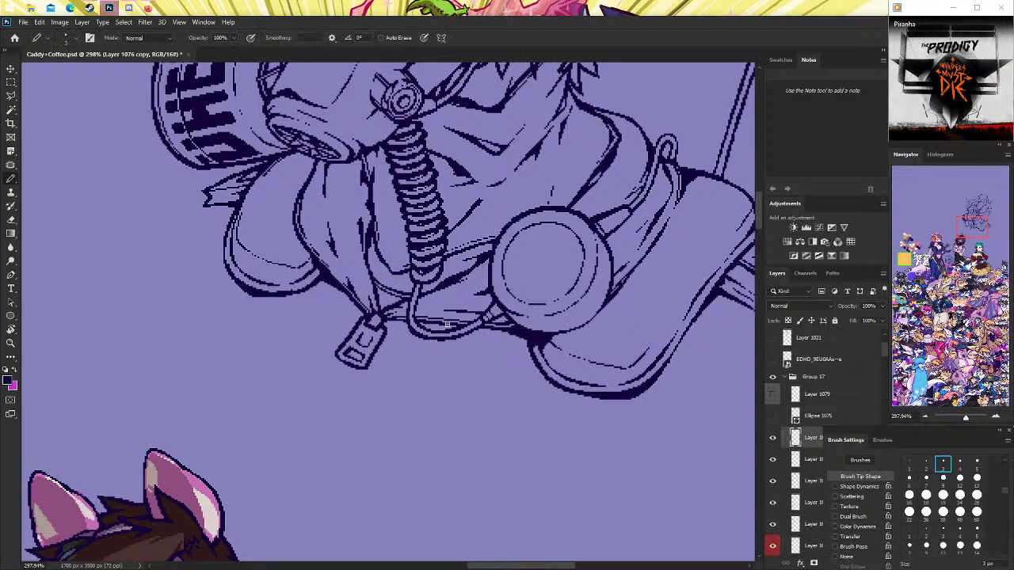
drag(430, 339, 384, 401)
key(ctrl+z)
mouse_move(440, 328)
mouse_down()
mouse_move(399, 370)
mouse_move(372, 422)
mouse_up()
drag(349, 296, 323, 416)
key(z)
mouse_move(445, 350)
mouse_down()
mouse_move(431, 350)
mouse_move(444, 349)
mouse_up()
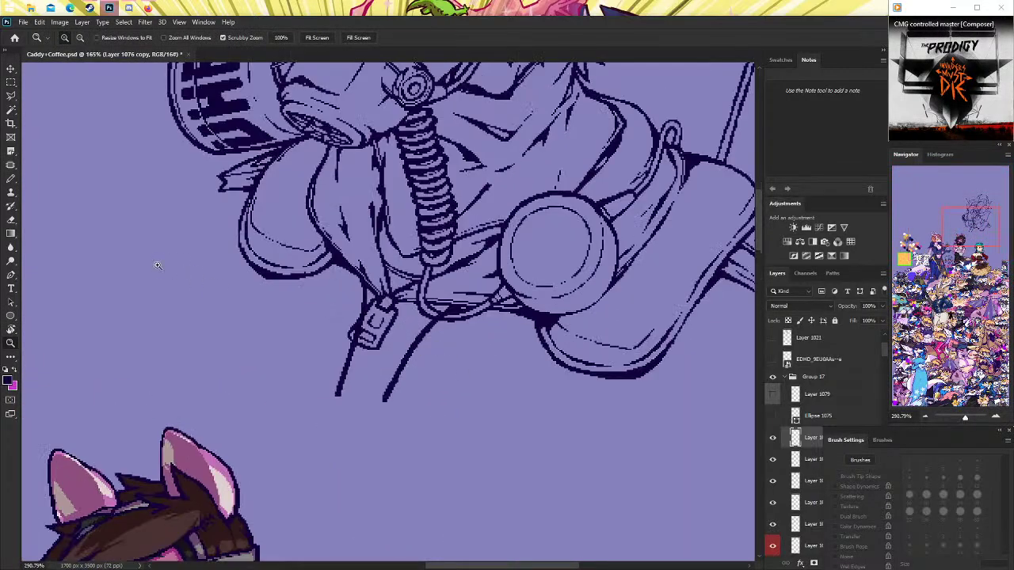
Set the Pencil to 3 px and erase the stray end of the lower strap line.
key(b)
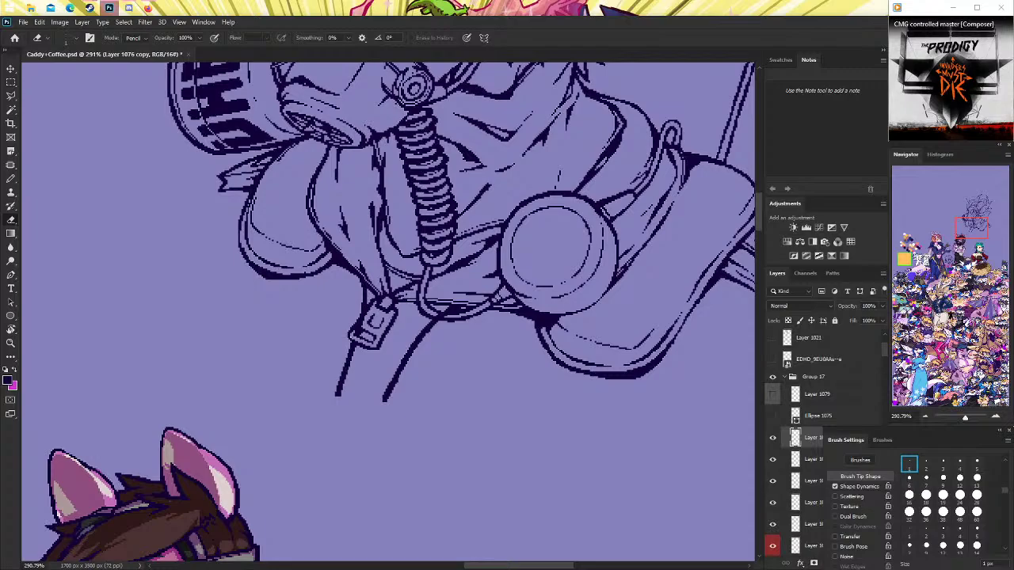
click(942, 462)
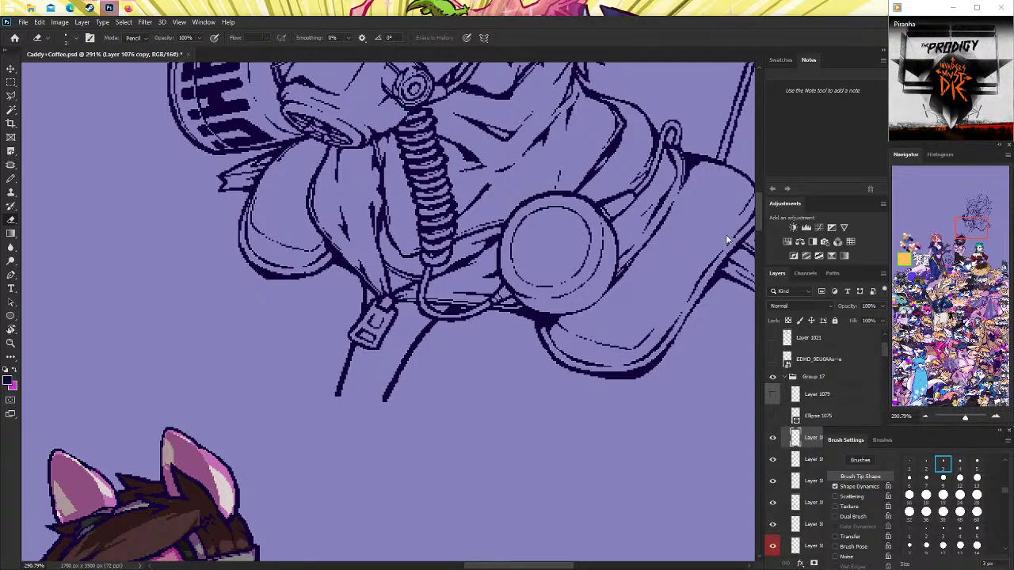
scroll(451, 348, down, 1)
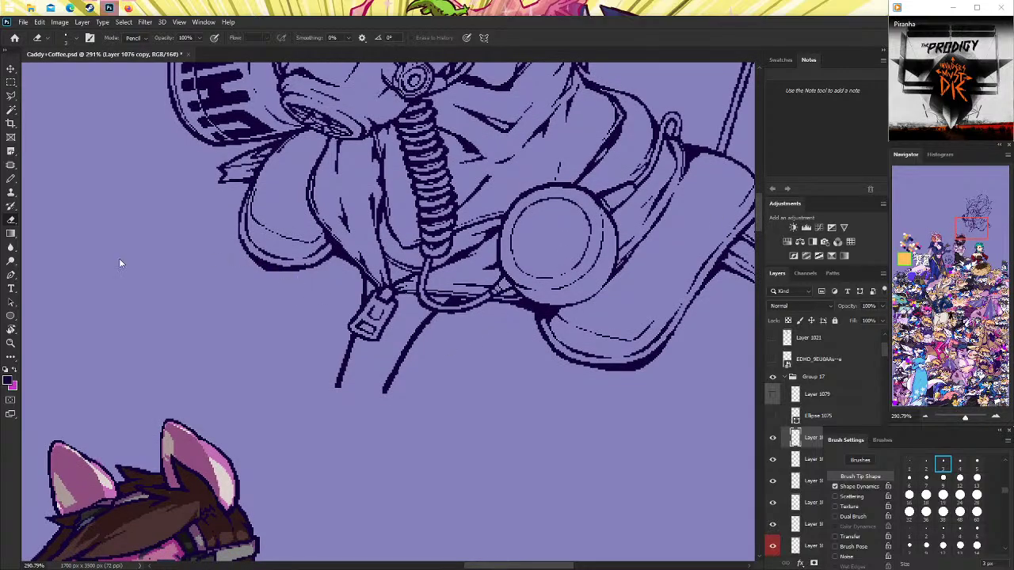
click(11, 342)
mouse_move(483, 301)
mouse_down()
mouse_move(485, 273)
mouse_move(570, 273)
mouse_up()
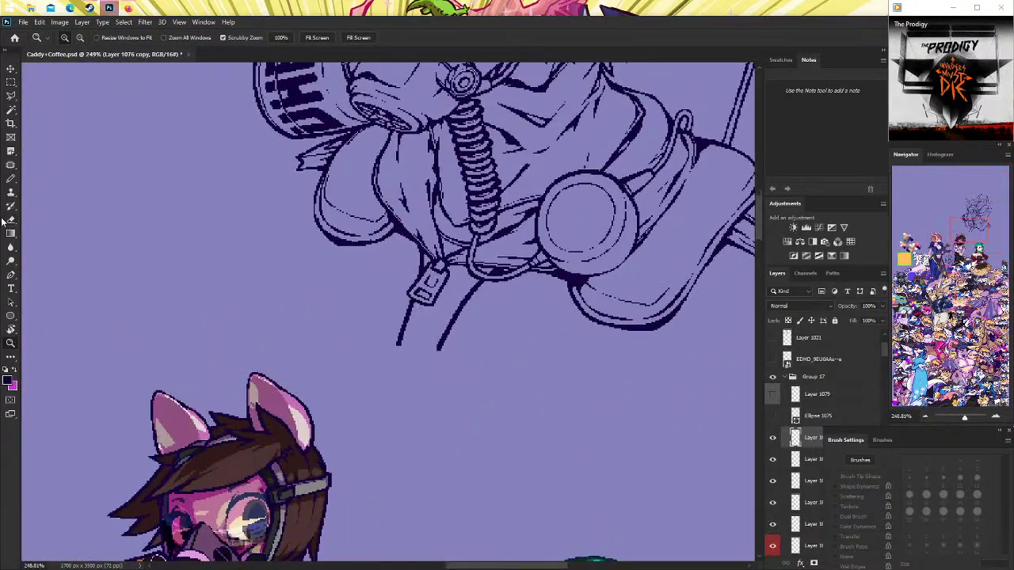
click(11, 219)
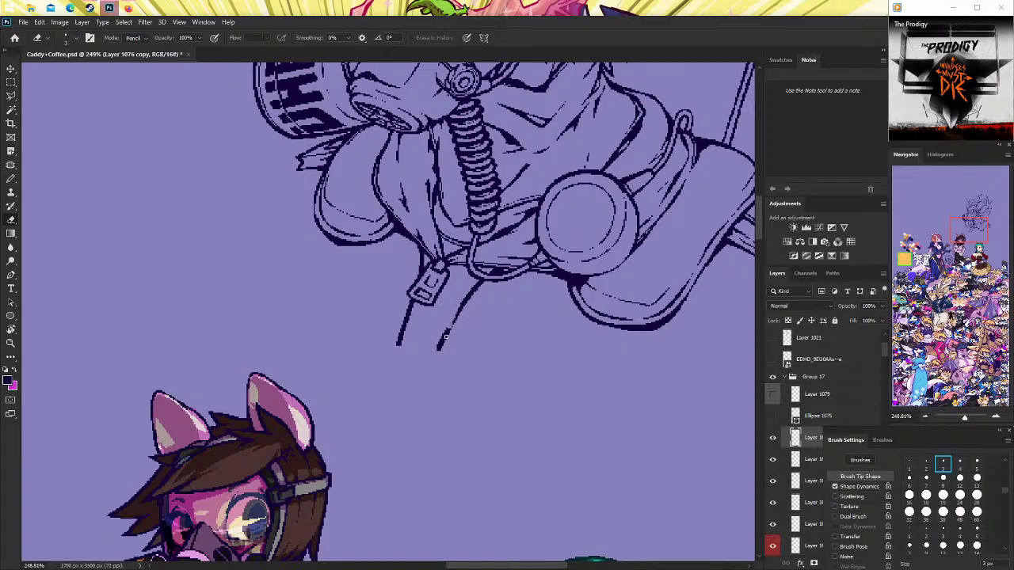
drag(441, 349, 459, 289)
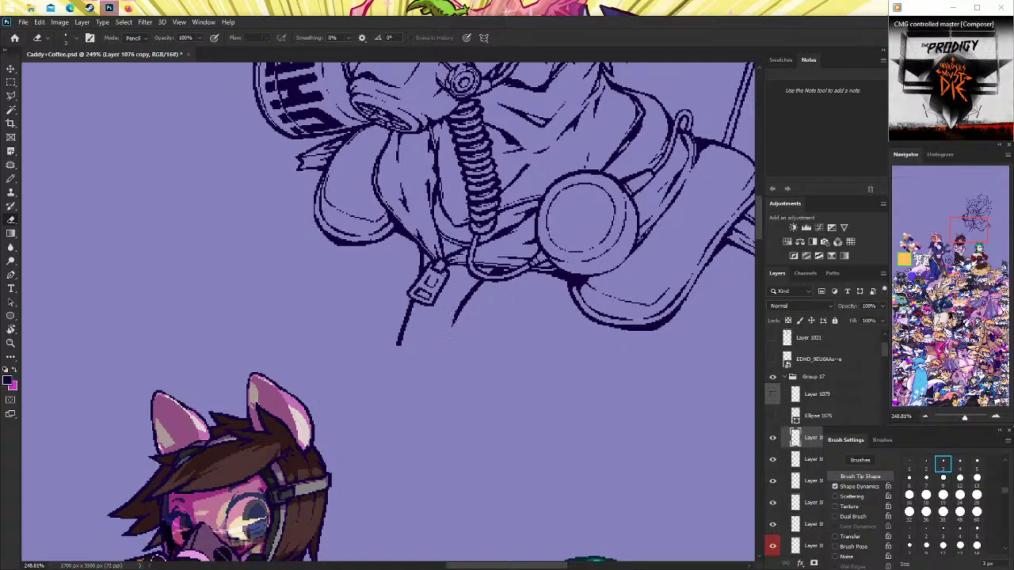
Pencil left and right strap lines down from the collar tab, redrawing the right one longer.
click(11, 179)
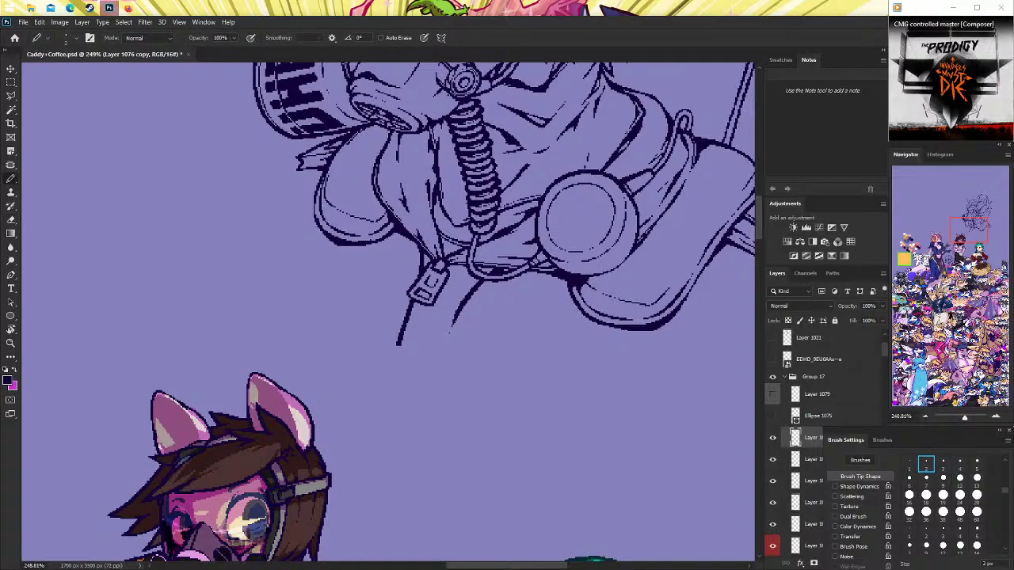
drag(464, 310, 441, 364)
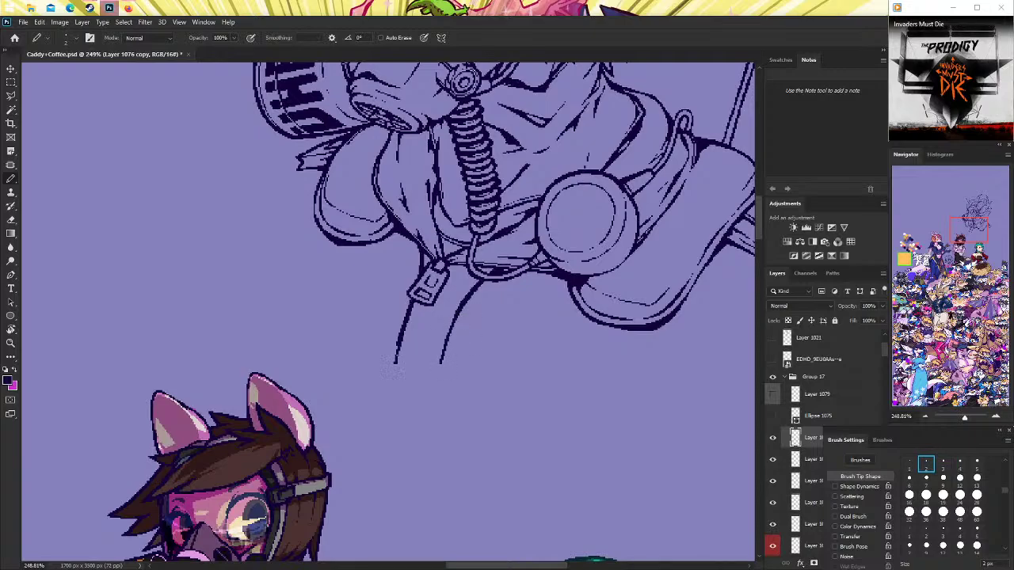
key(ctrl+z)
drag(415, 298, 397, 358)
key(ctrl+z)
drag(457, 317, 441, 370)
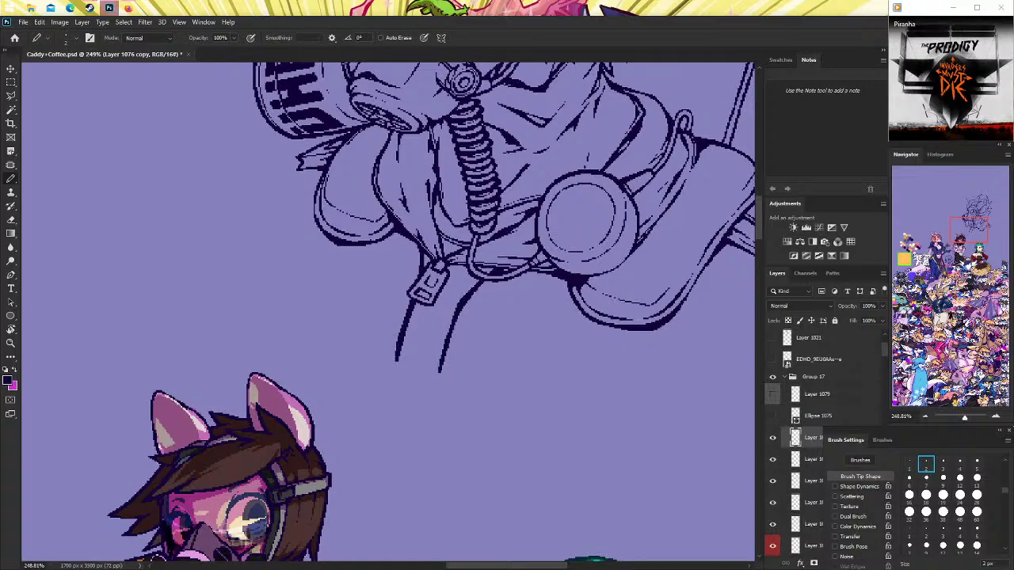
scroll(485, 314, down, 2)
scroll(485, 314, down, 1)
After checking the reference, erase the two dangling strap line tips.
scroll(507, 261, down, 3)
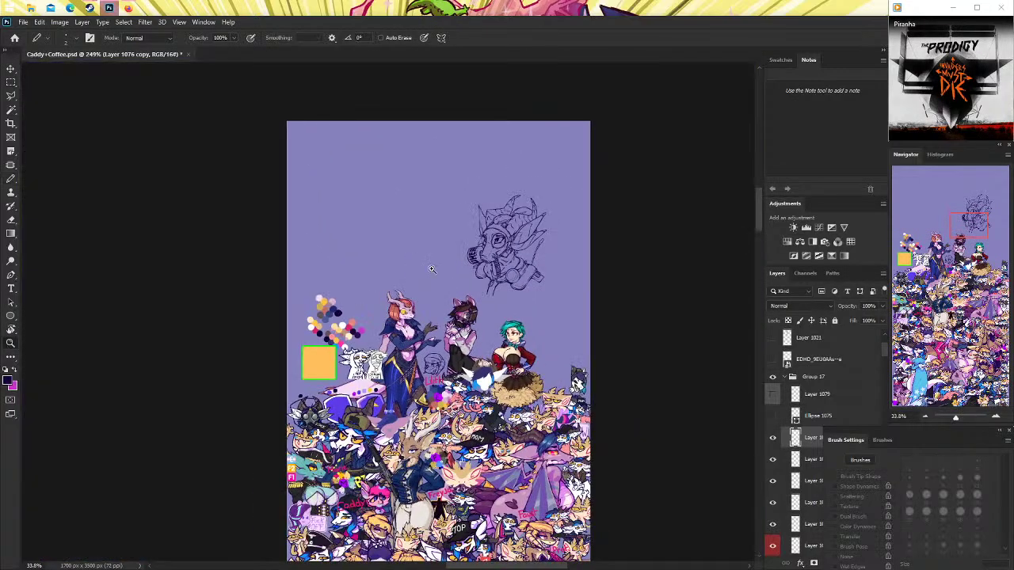
scroll(526, 242, up, 2)
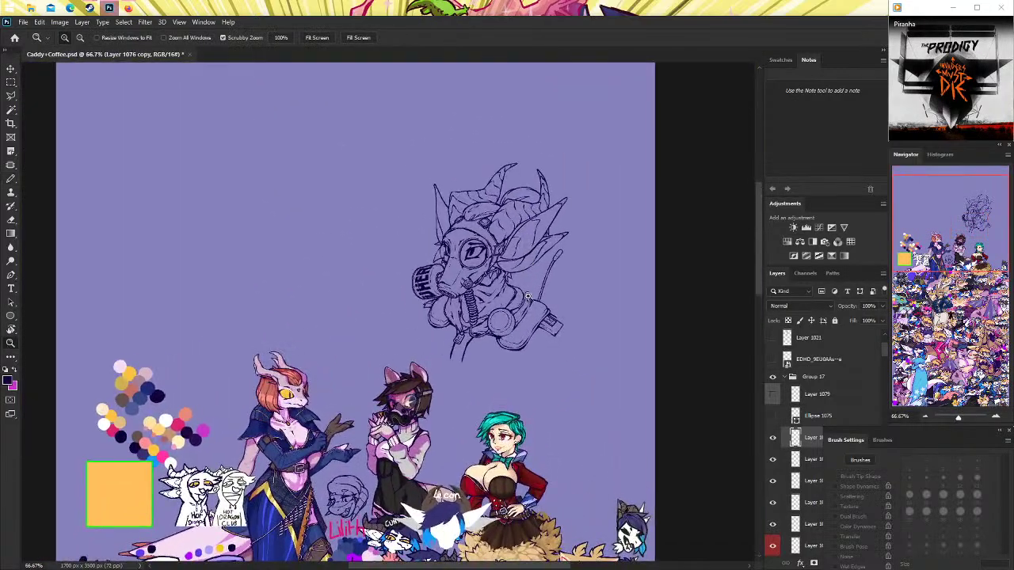
click(130, 7)
click(129, 7)
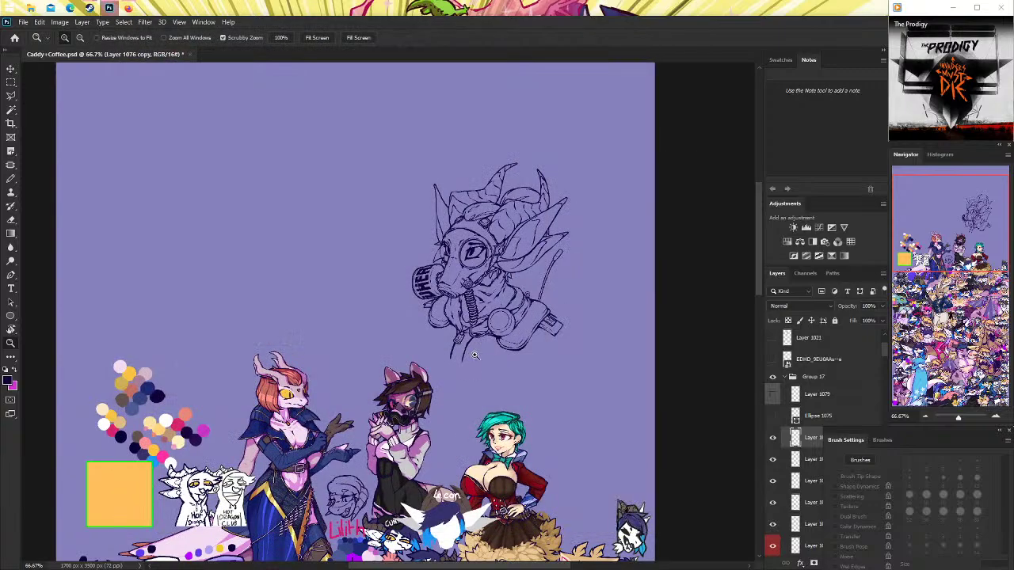
scroll(497, 352, up, 4)
click(11, 220)
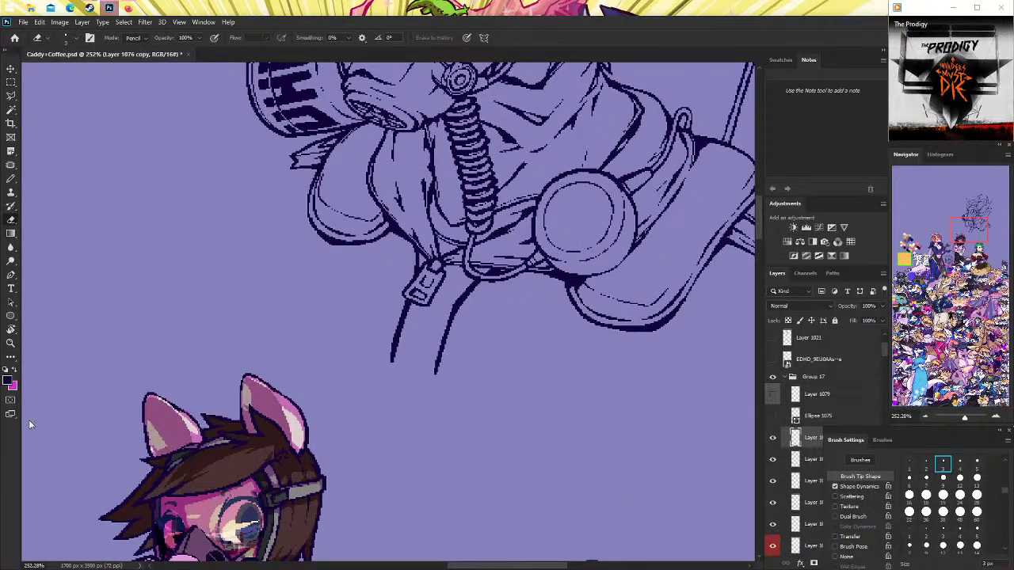
drag(391, 360, 398, 333)
drag(436, 373, 441, 350)
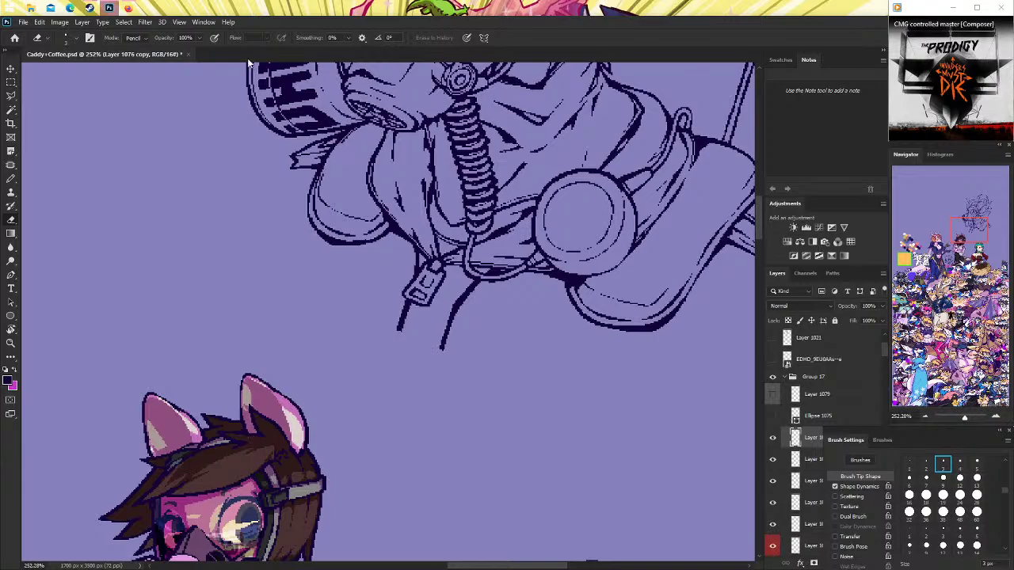
Redraw the strap line running down from the zipper, retrying several strokes.
click(131, 7)
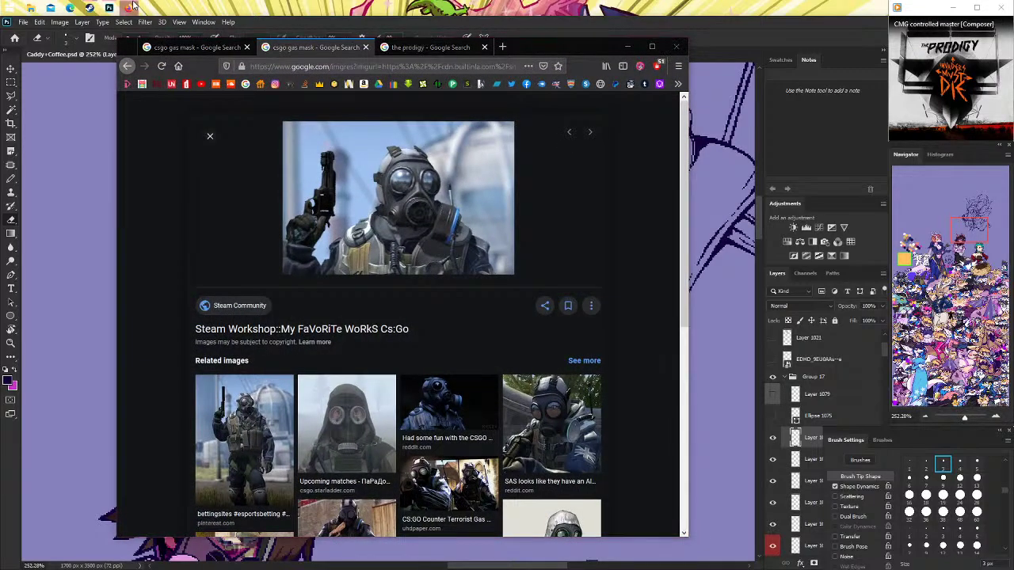
click(131, 6)
click(9, 178)
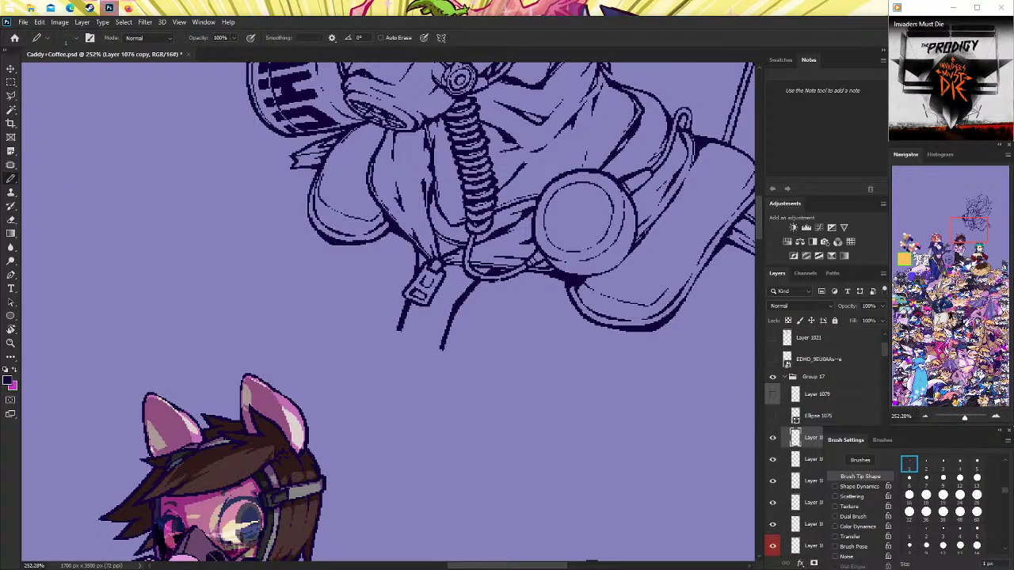
mouse_move(488, 280)
mouse_down()
mouse_move(450, 360)
mouse_move(501, 282)
mouse_move(456, 363)
mouse_up()
key(ctrl+z)
key(ctrl+z)
drag(479, 319, 461, 350)
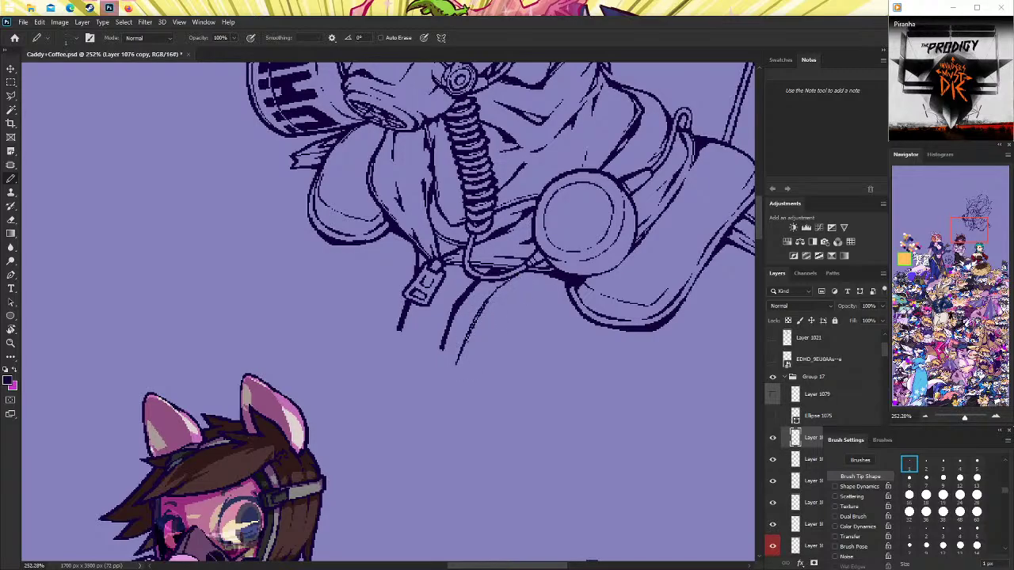
key(ctrl+z)
key(ctrl+z)
drag(469, 301, 453, 350)
key(ctrl+z)
drag(483, 290, 456, 343)
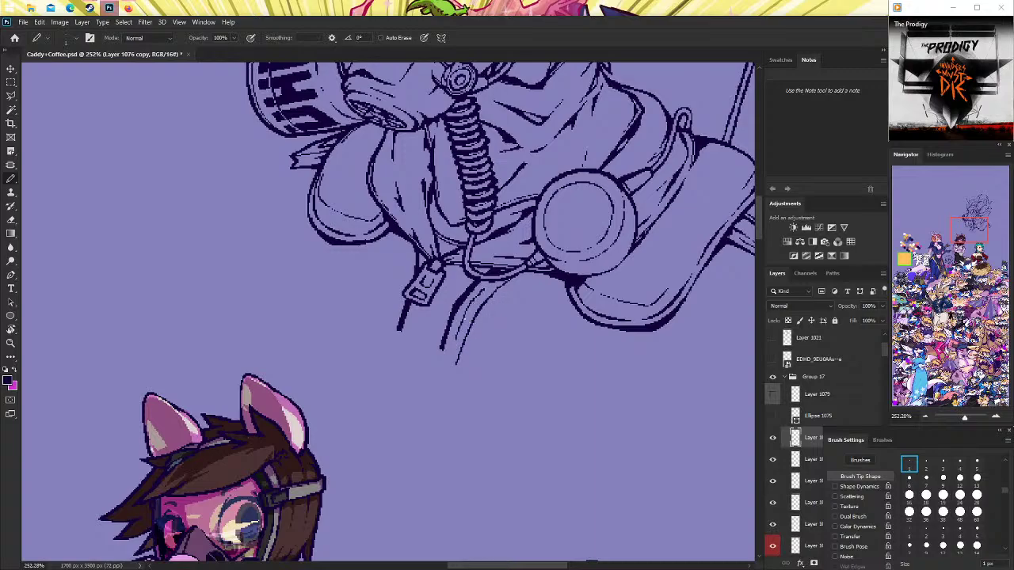
key(ctrl+z)
drag(474, 301, 476, 317)
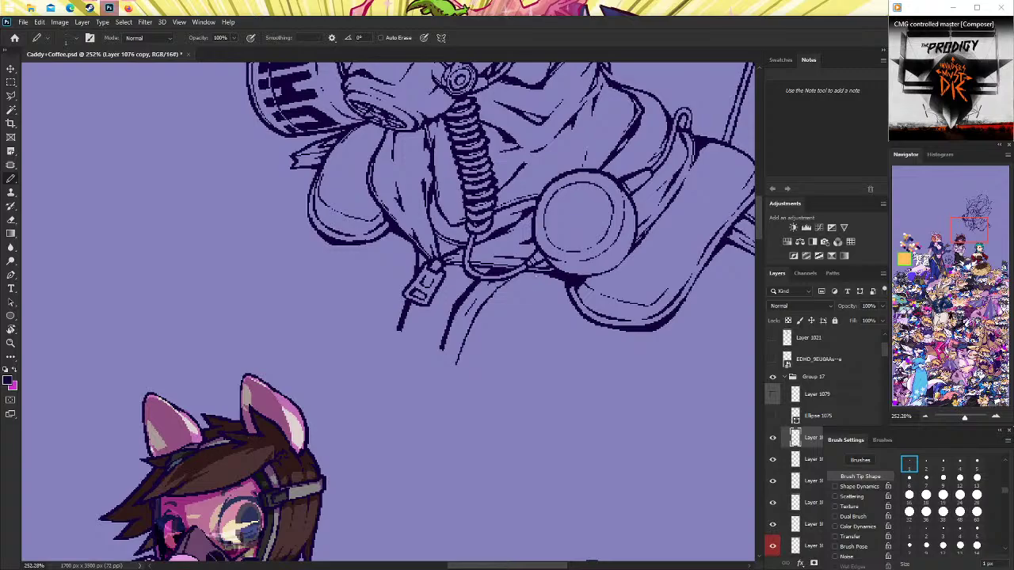
Try a thin line below the collar, undo it, and zoom in closer on the sketch.
scroll(388, 313, up, 2)
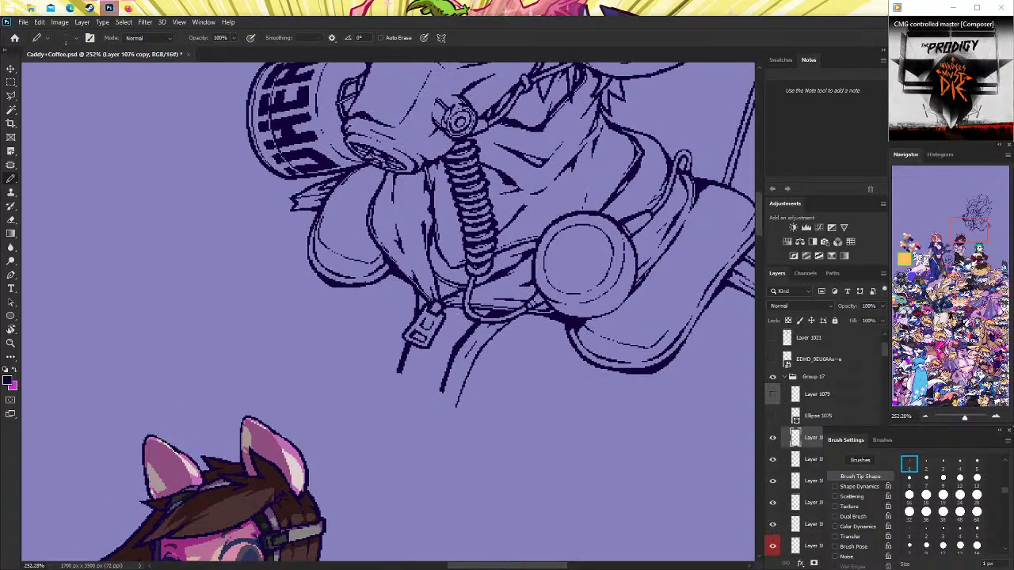
scroll(388, 313, up, 2)
drag(401, 311, 382, 377)
key(ctrl+z)
key(ctrl+z)
key(ctrl+z)
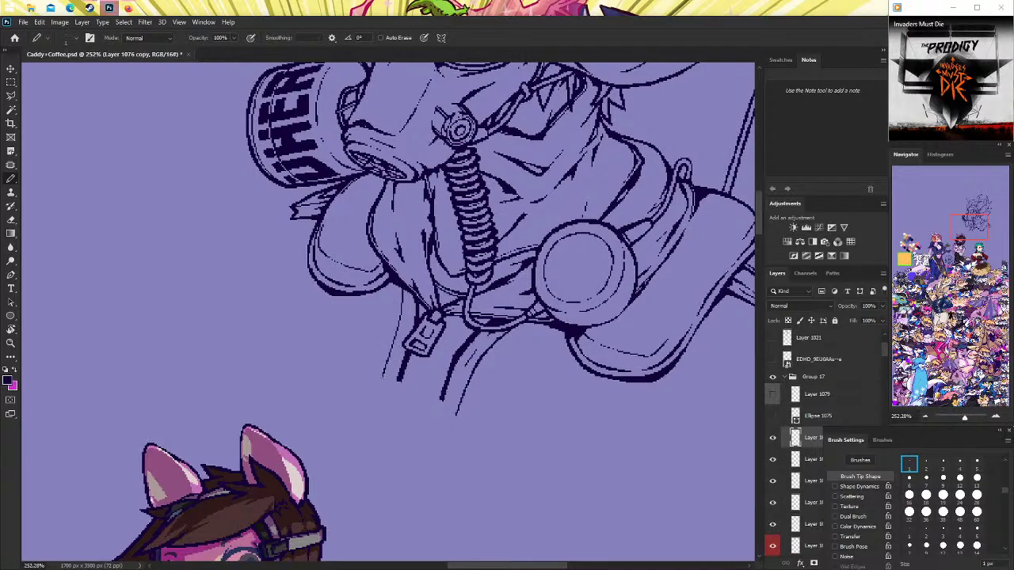
click(11, 342)
scroll(475, 333, down, 5)
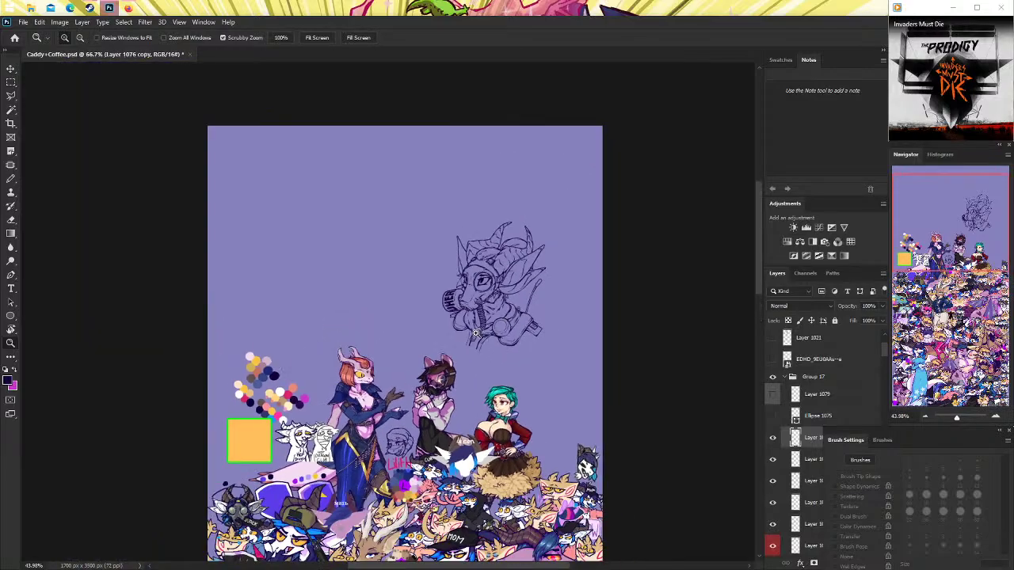
drag(475, 333, 499, 300)
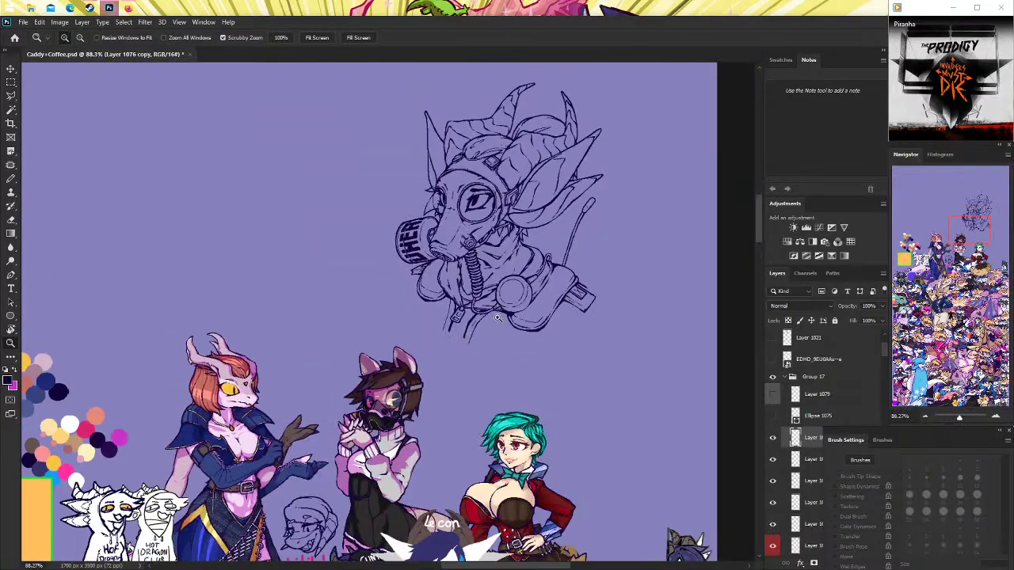
scroll(499, 300, up, 3)
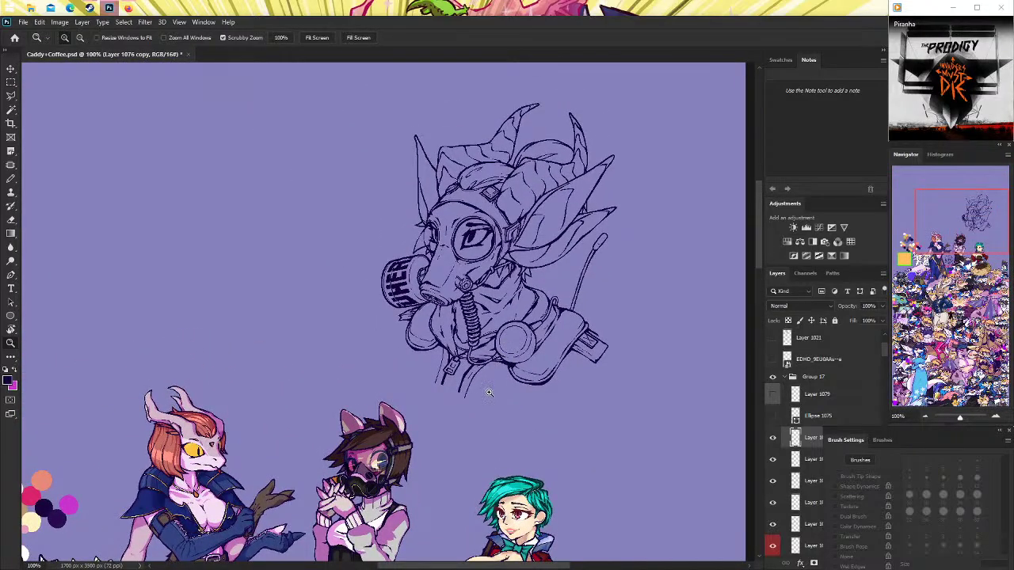
drag(489, 393, 538, 393)
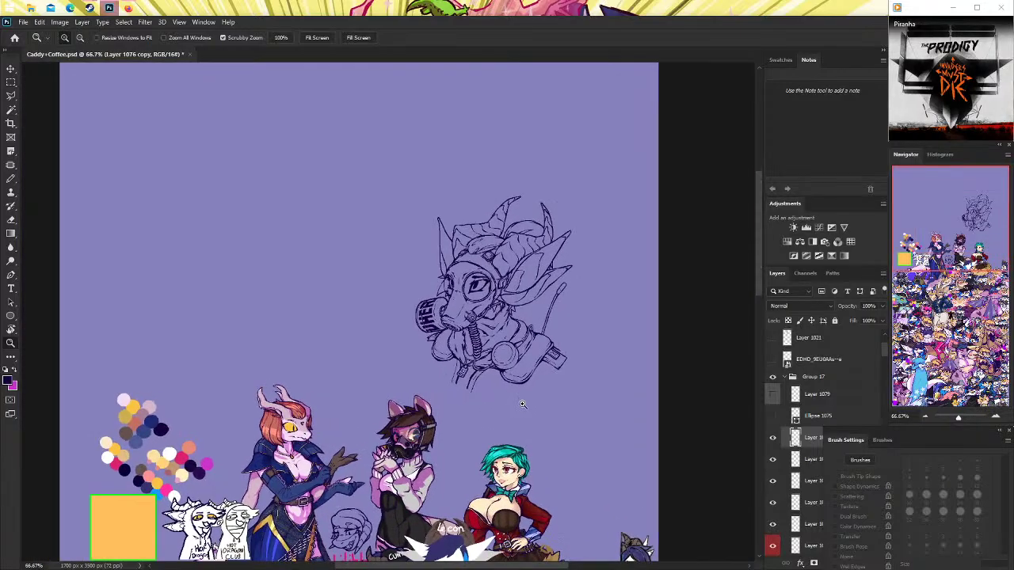
Set the Pencil to 2 px and start the long strap down from the collar's right.
click(128, 9)
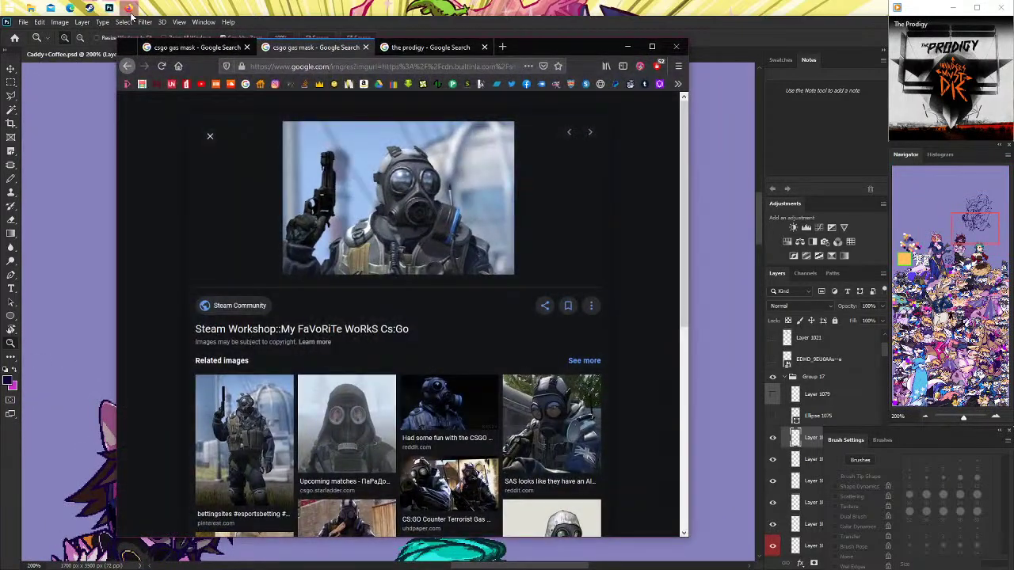
click(128, 9)
right_click(11, 179)
click(933, 471)
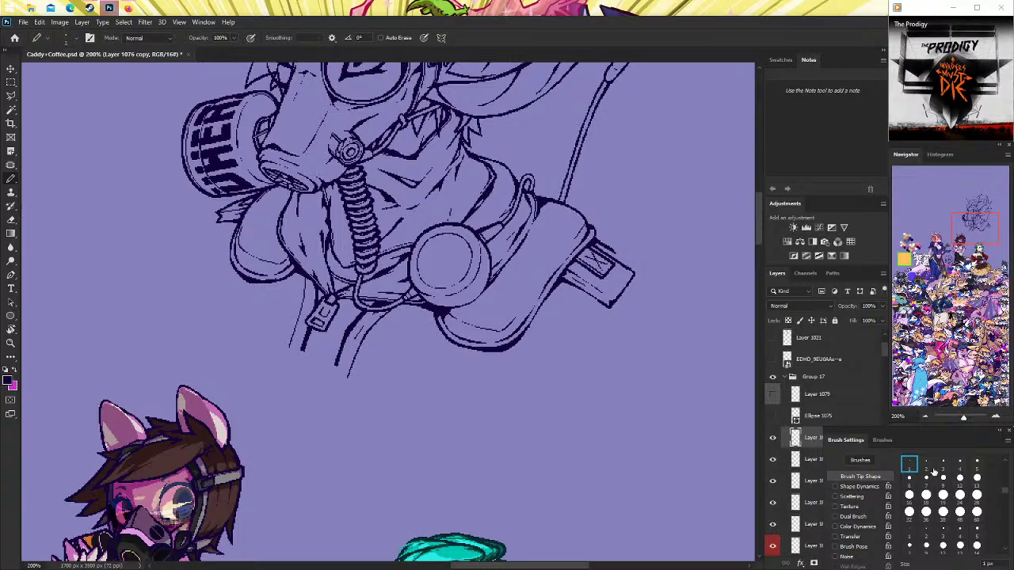
click(933, 471)
drag(559, 296, 535, 347)
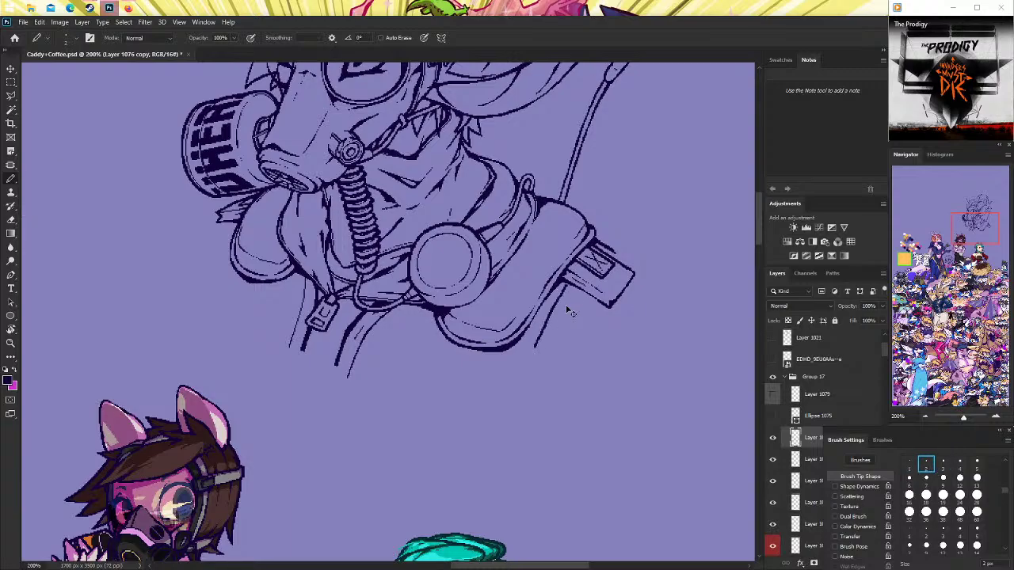
key(ctrl+z)
drag(572, 286, 499, 385)
key(ctrl+z)
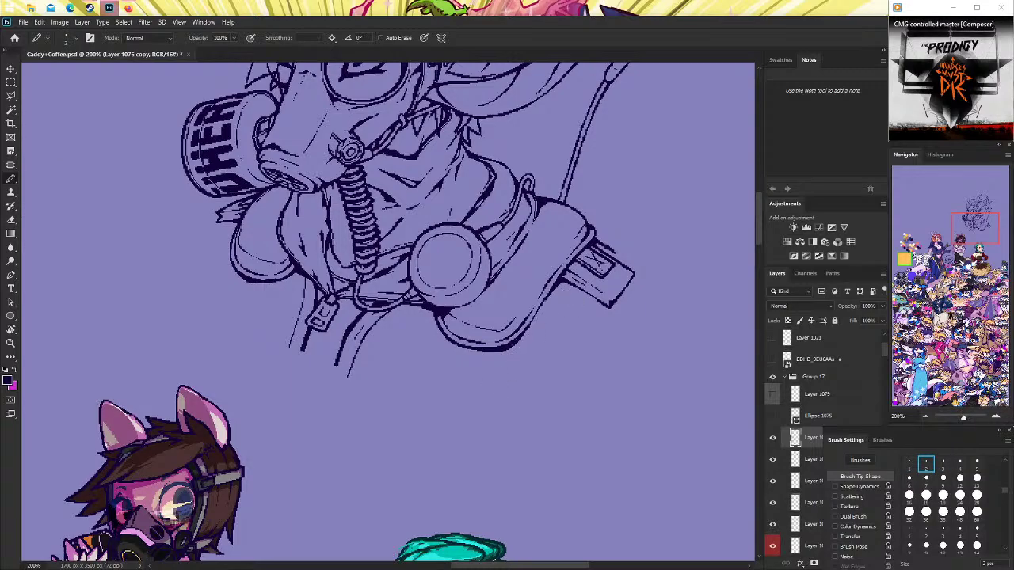
Extend the long strap lower and continue the shoulder contour down-left.
mouse_move(521, 345)
mouse_down()
mouse_move(471, 420)
mouse_move(486, 476)
mouse_up()
scroll(475, 419, up, 3)
key(ctrl+z)
key(ctrl+z)
drag(511, 405, 490, 481)
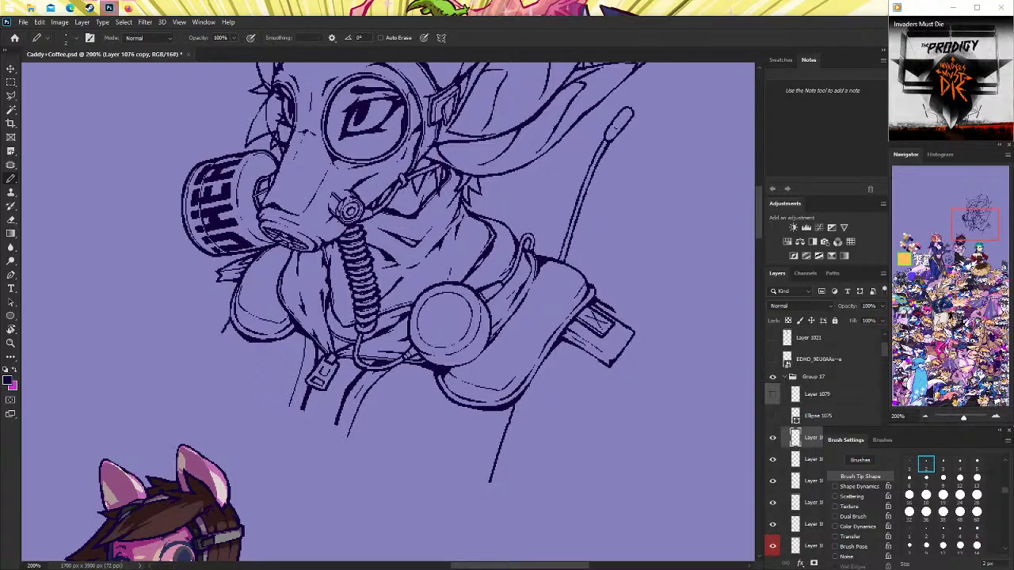
drag(224, 333, 210, 368)
Zoom in close on the gas-mask sketch, ready to ink with the Brush.
key(z)
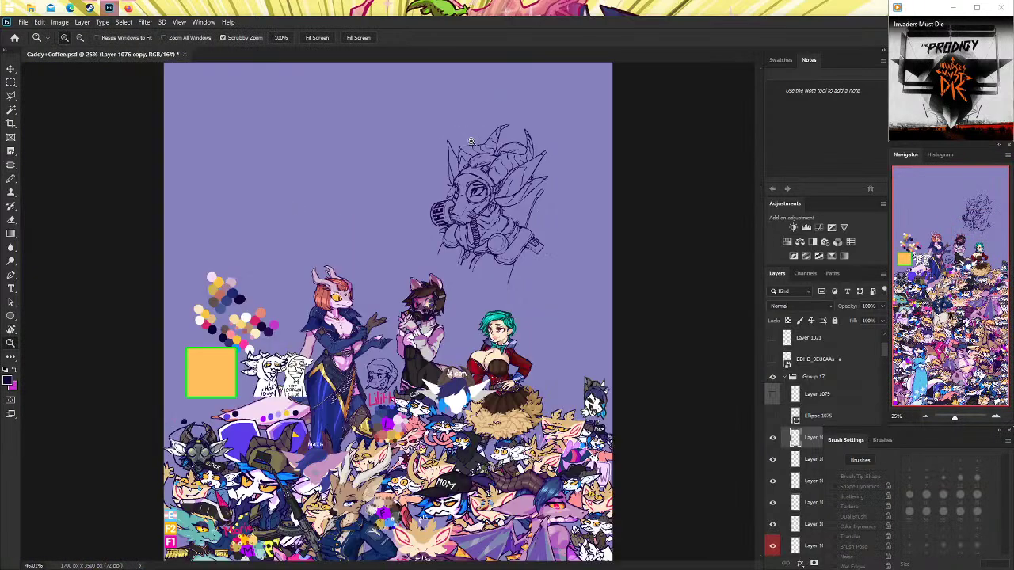
drag(427, 150, 469, 145)
click(469, 146)
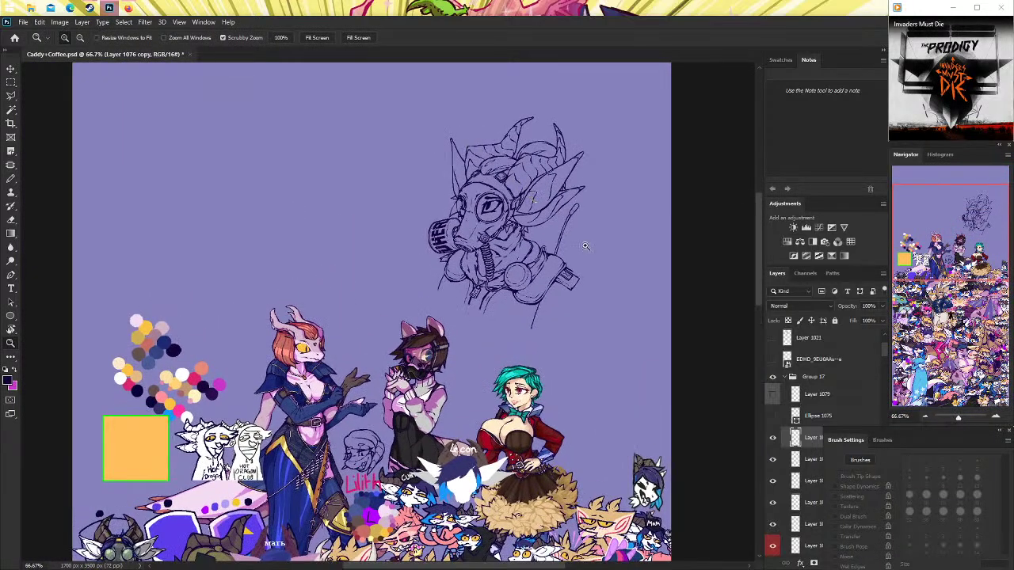
click(543, 274)
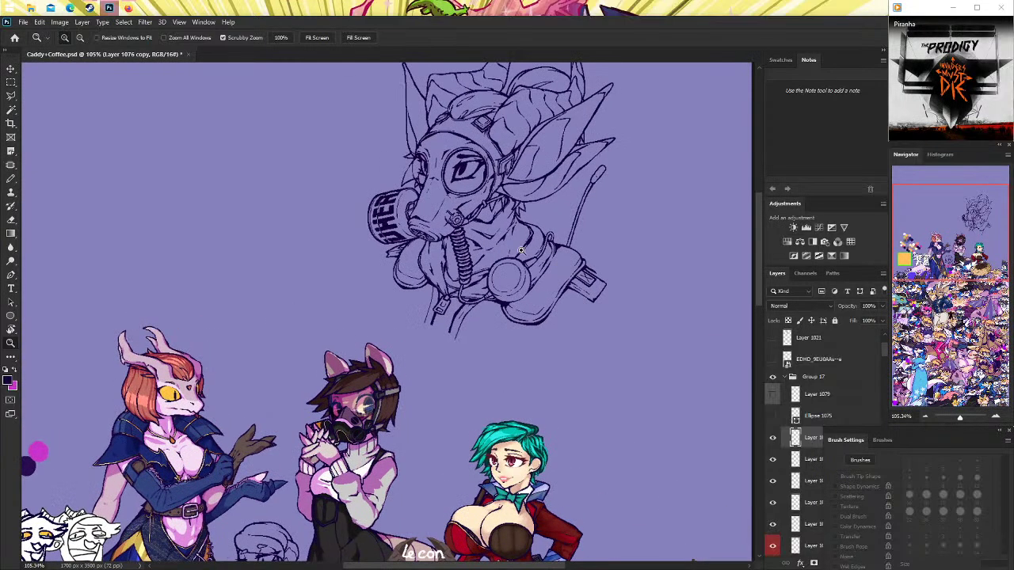
click(543, 274)
key(b)
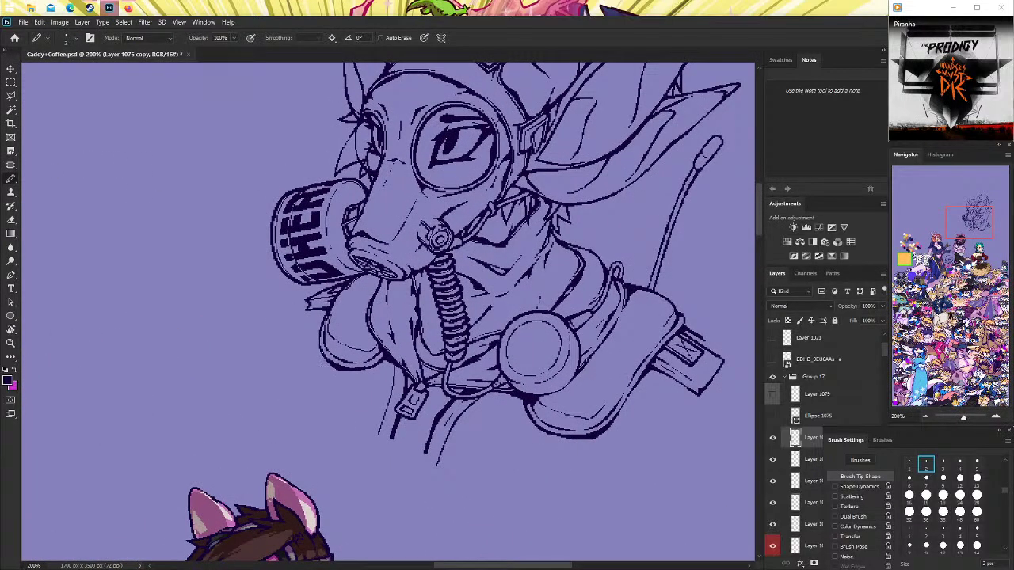
Ink the coat's left front edge, redrawing it until it ends as a shorter line.
drag(322, 352, 308, 391)
key(ctrl+z)
drag(323, 351, 313, 390)
key(ctrl+z)
drag(321, 351, 306, 390)
key(ctrl+z)
drag(321, 351, 312, 386)
Draw the strap line below the right shoulder pad, then redraw it slightly longer.
drag(589, 438, 564, 486)
click(11, 342)
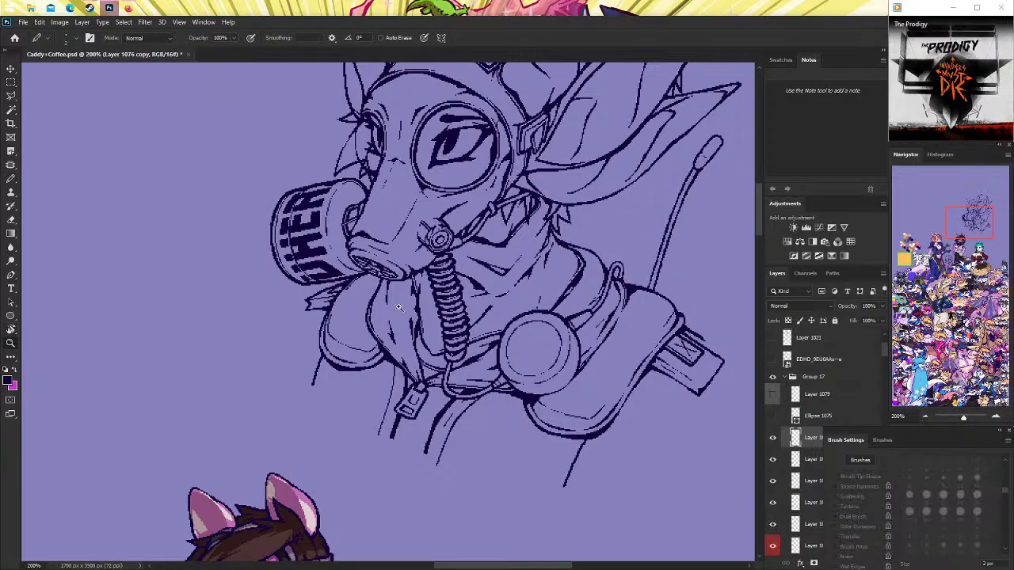
scroll(449, 324, down, 5)
scroll(450, 324, up, 3)
scroll(449, 325, down, 1)
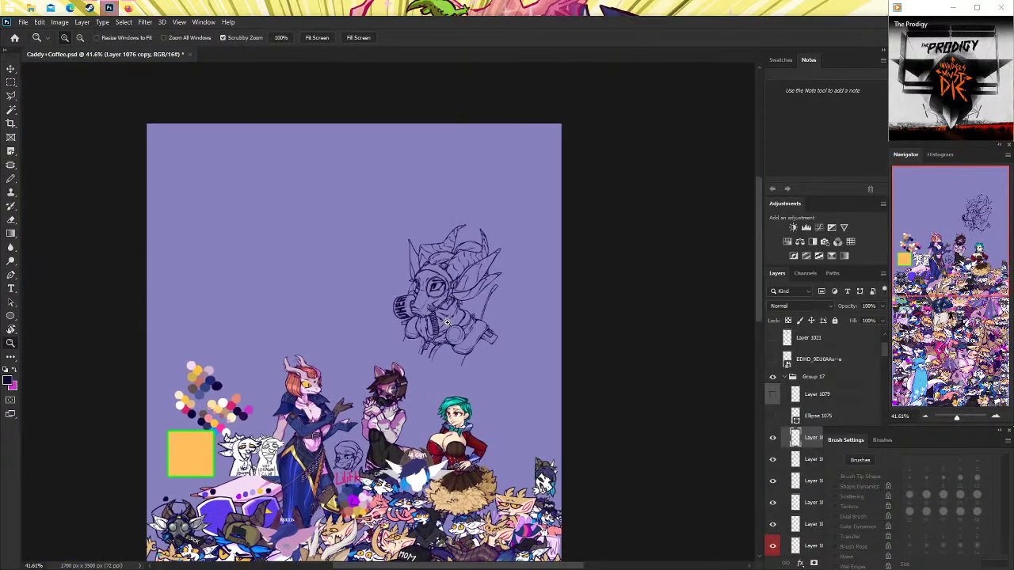
scroll(449, 325, up, 1)
scroll(421, 366, down, 1)
scroll(421, 366, up, 1)
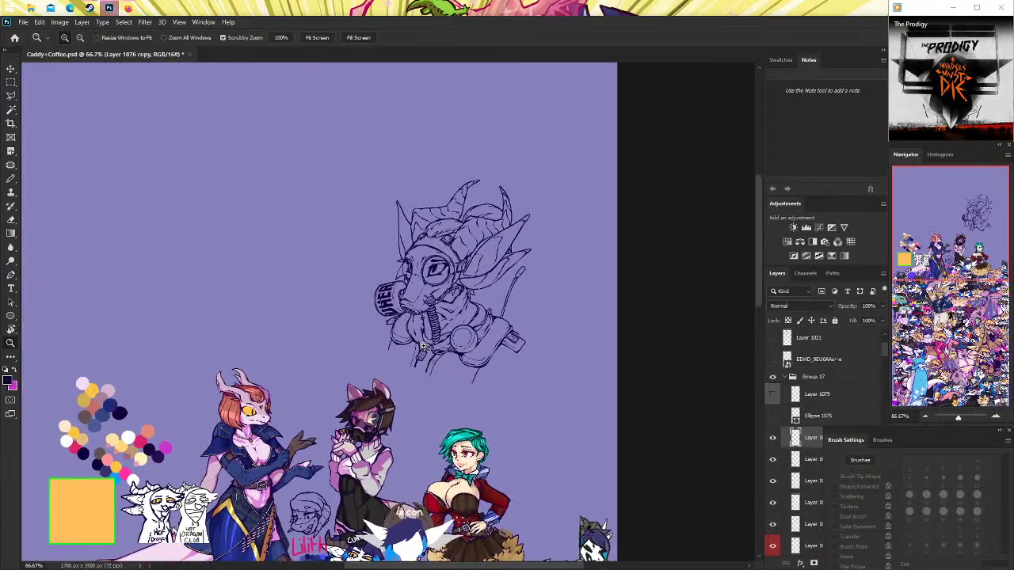
scroll(435, 356, up, 1)
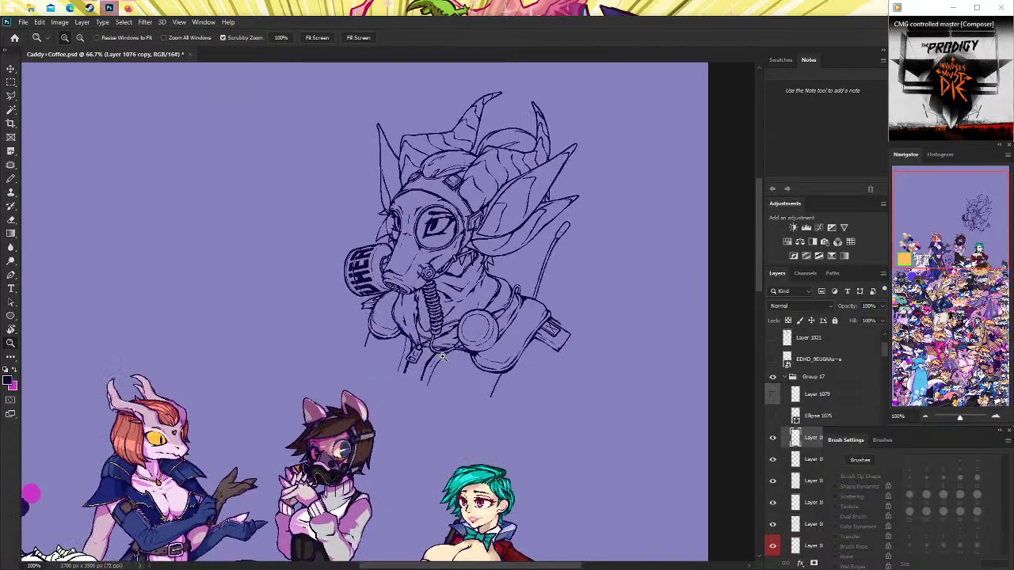
scroll(435, 357, down, 3)
scroll(435, 357, up, 1)
scroll(435, 357, up, 2)
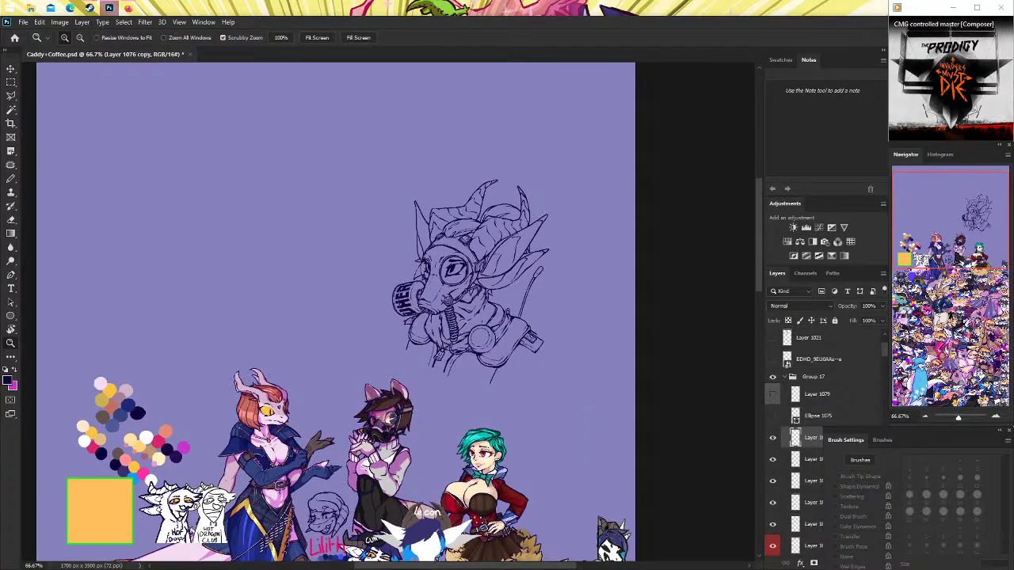
scroll(469, 371, up, 1)
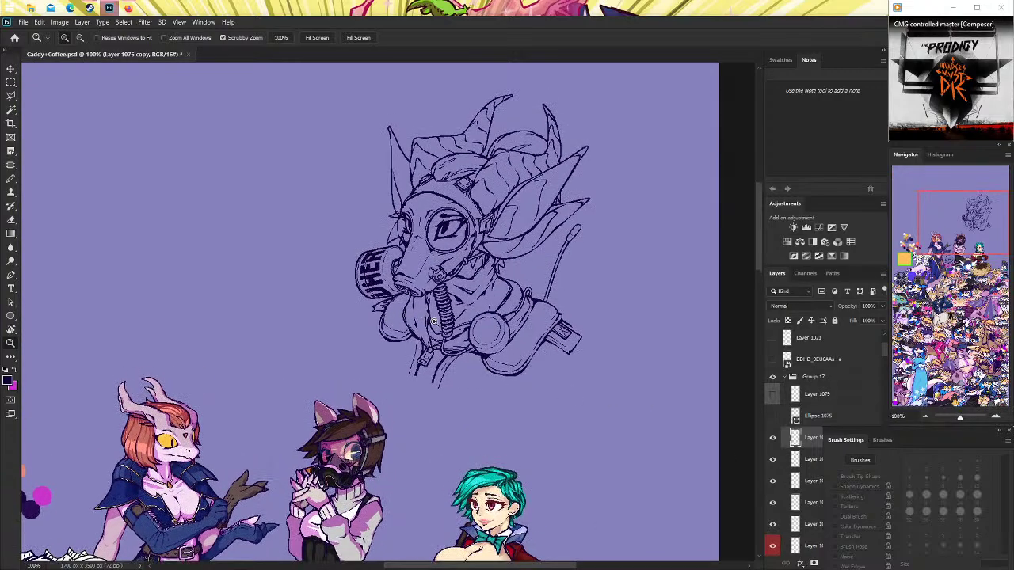
scroll(358, 313, up, 1)
key(b)
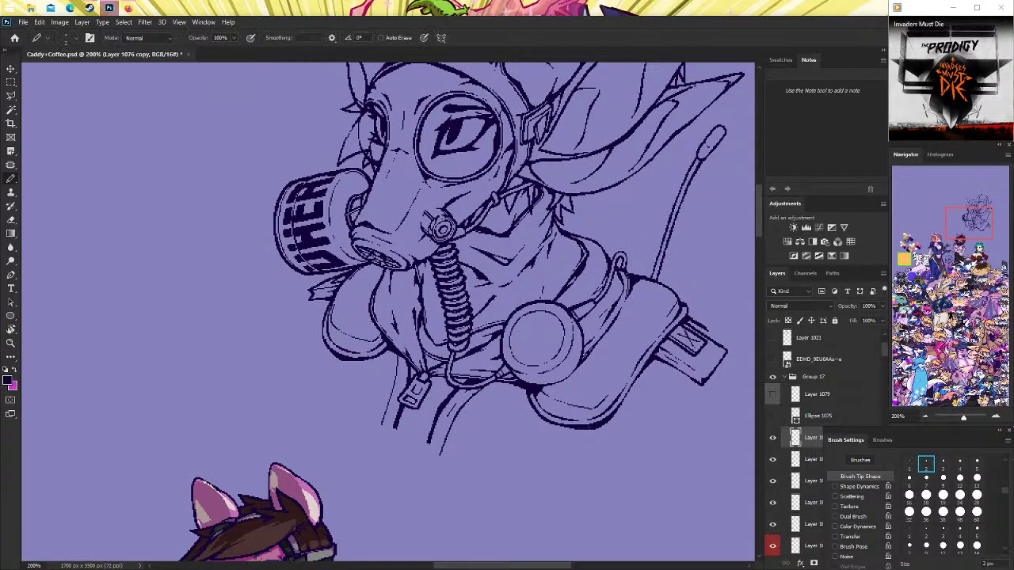
drag(588, 428, 574, 473)
key(ctrl+z)
drag(590, 426, 572, 478)
Redraw the left coat edge line at a steeper angle.
drag(328, 346, 308, 391)
key(ctrl+z)
drag(325, 342, 314, 388)
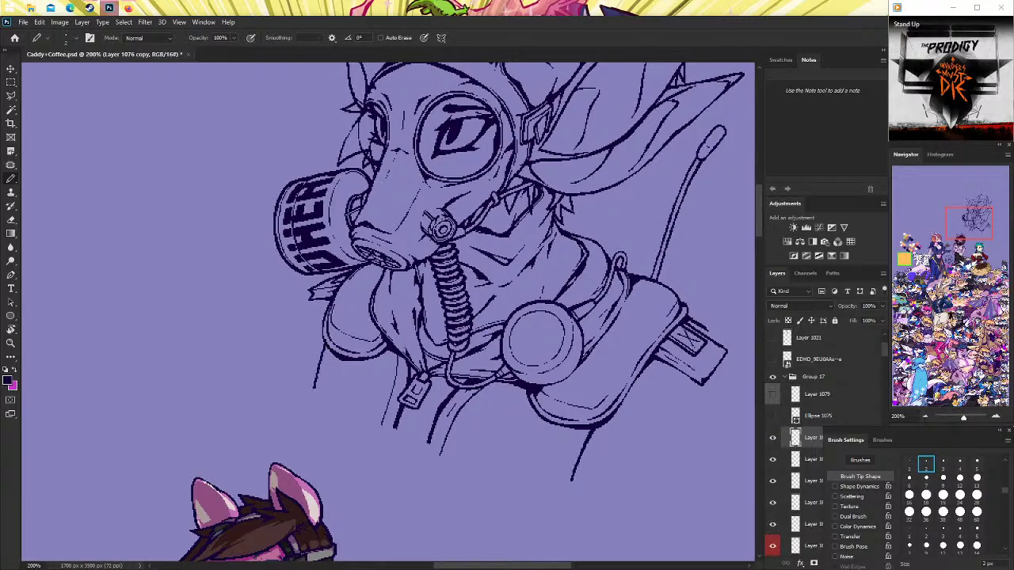
scroll(388, 309, down, 1)
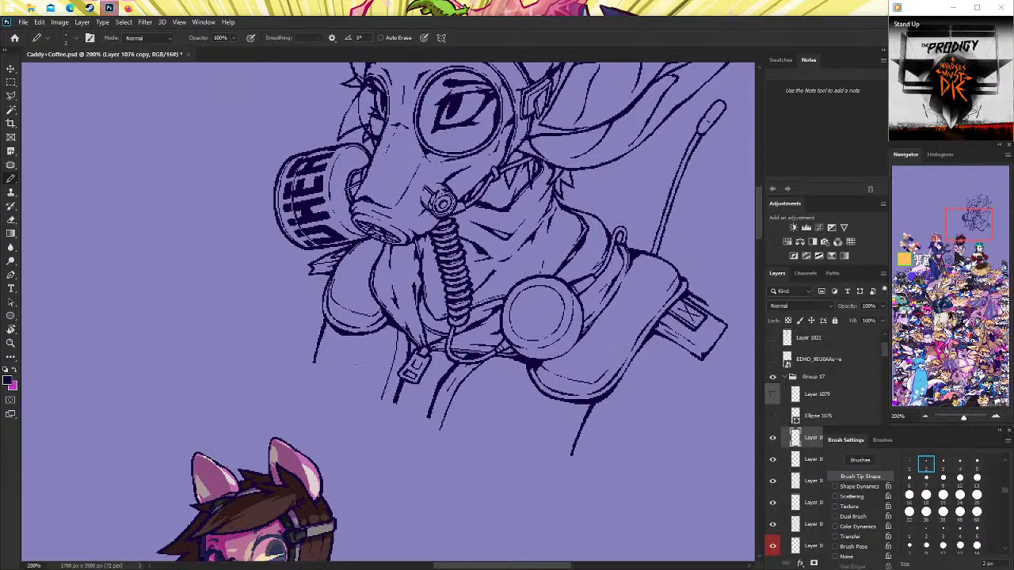
Check the gas-mask reference images, then zoom out to the whole poster and back in.
click(130, 8)
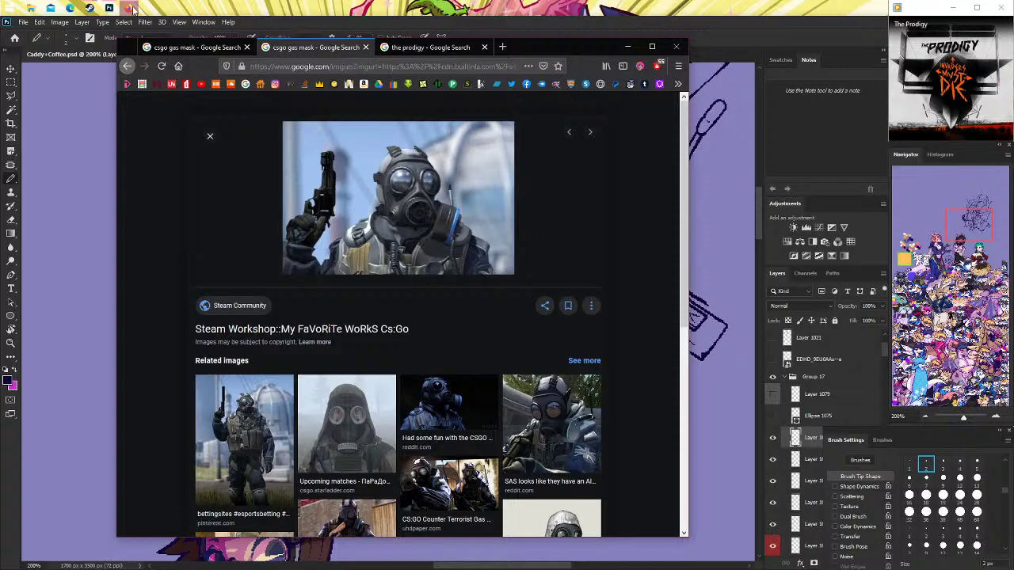
click(132, 8)
click(132, 8)
click(131, 8)
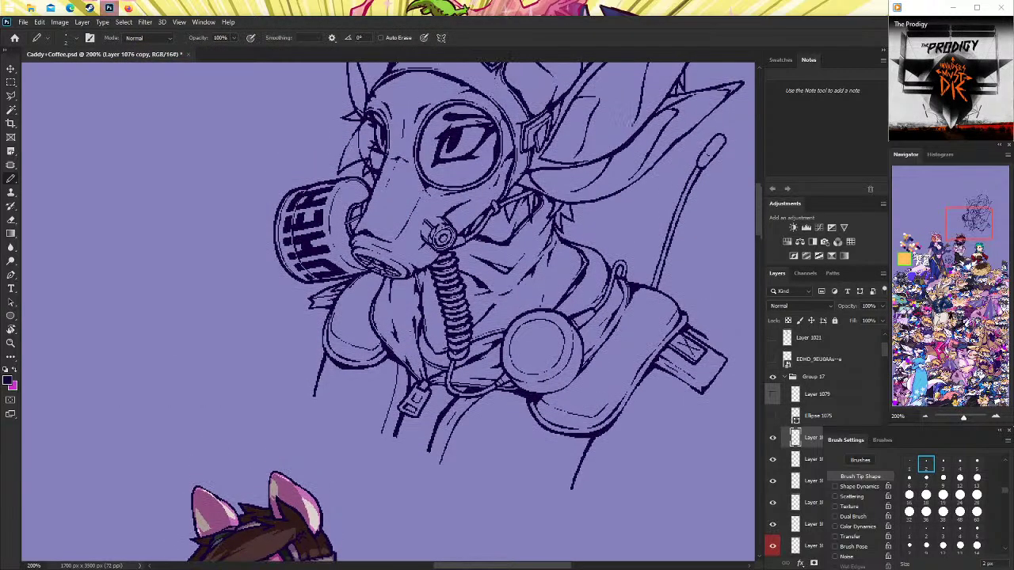
click(11, 343)
alt+click(416, 323)
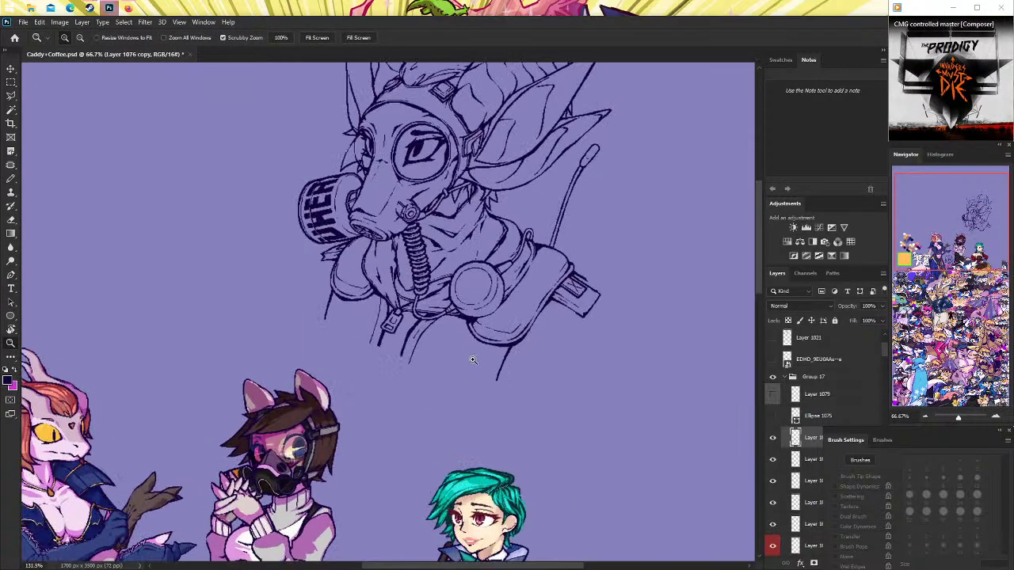
click(453, 337)
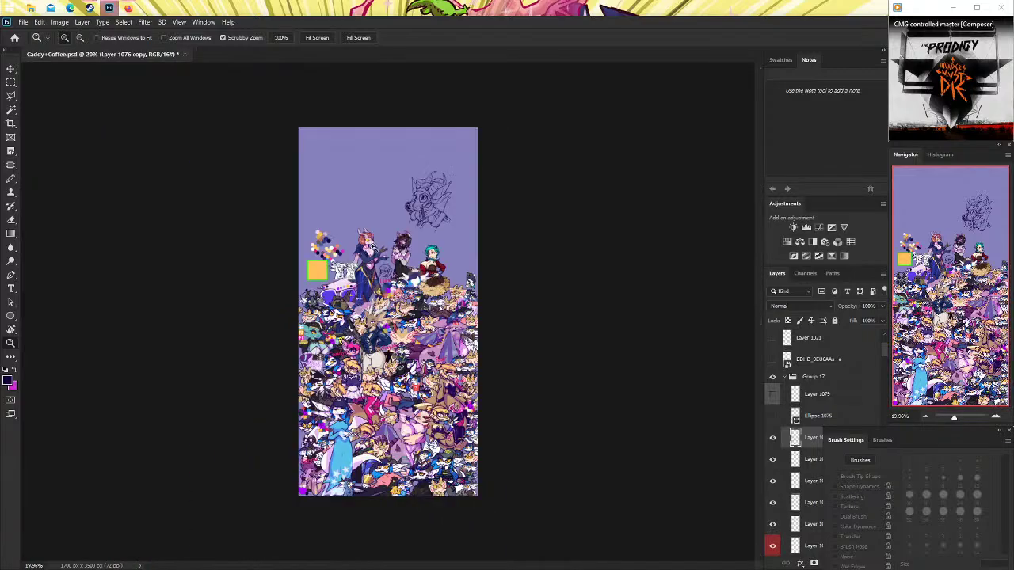
mouse_move(303, 247)
mouse_down()
mouse_move(435, 170)
mouse_move(453, 184)
mouse_up()
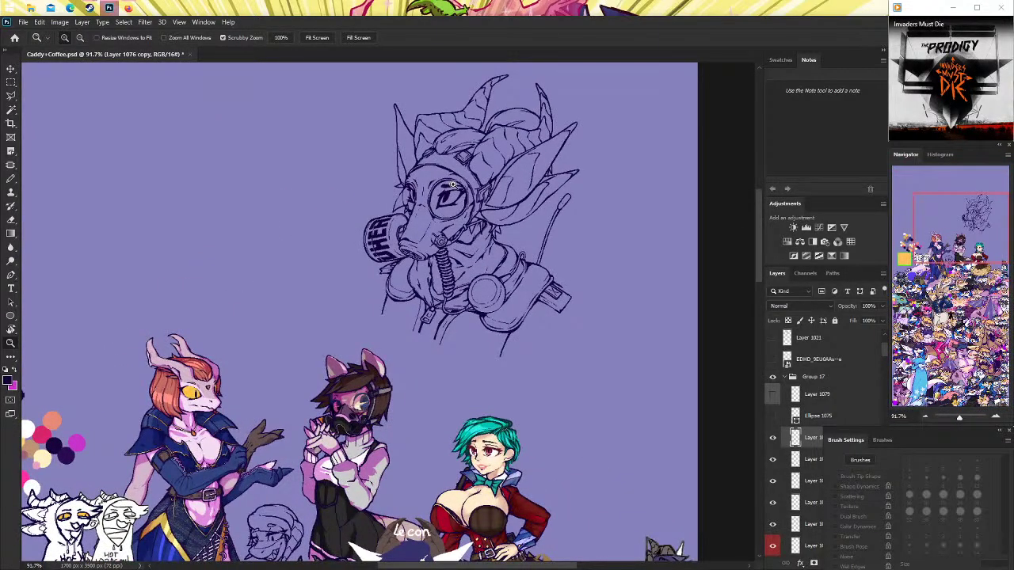
drag(453, 184, 492, 187)
Erase the stray strands below the zipper, beside the collar tag and left of the coat.
click(11, 221)
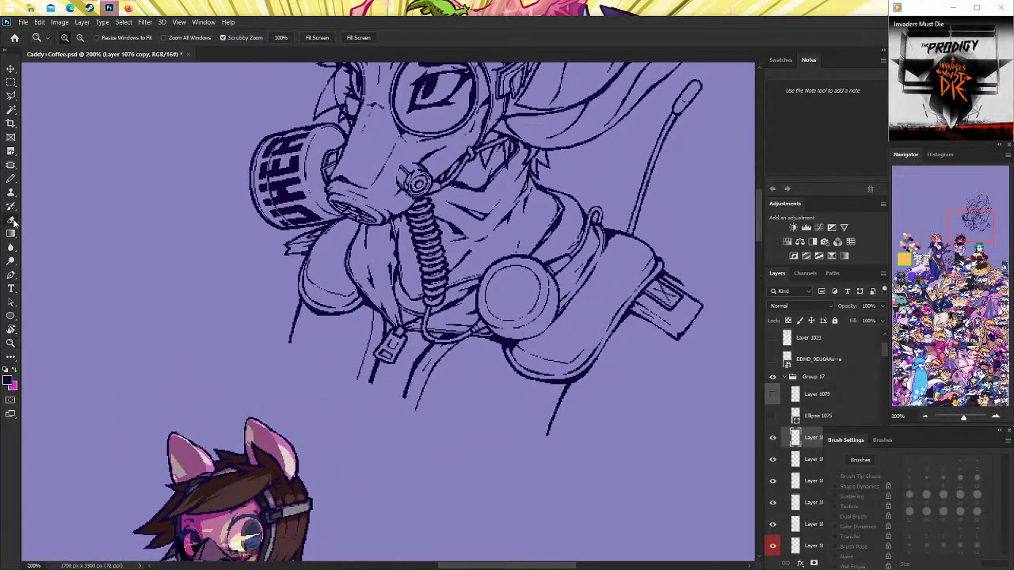
drag(296, 308, 290, 345)
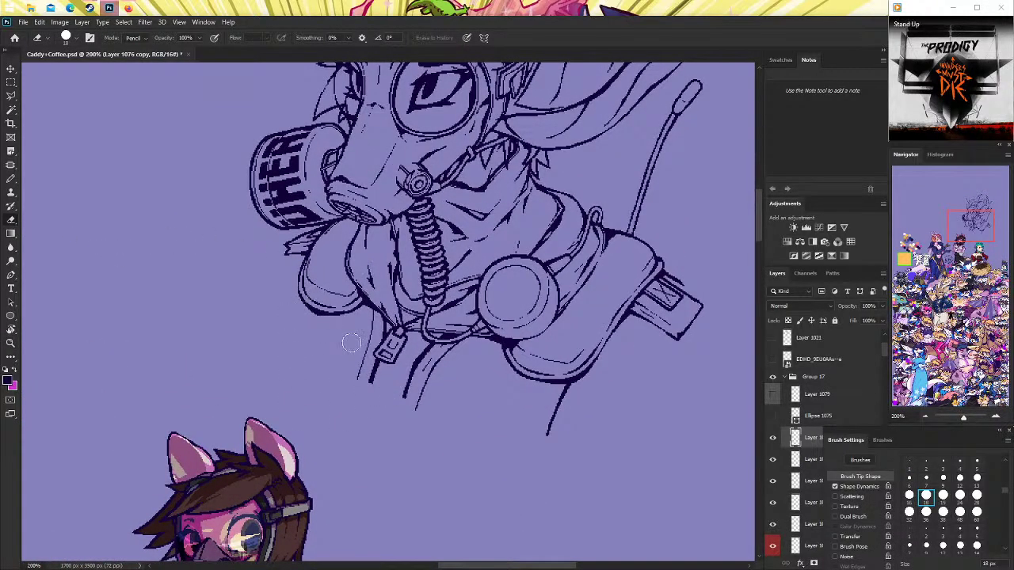
drag(350, 343, 371, 386)
drag(383, 389, 461, 323)
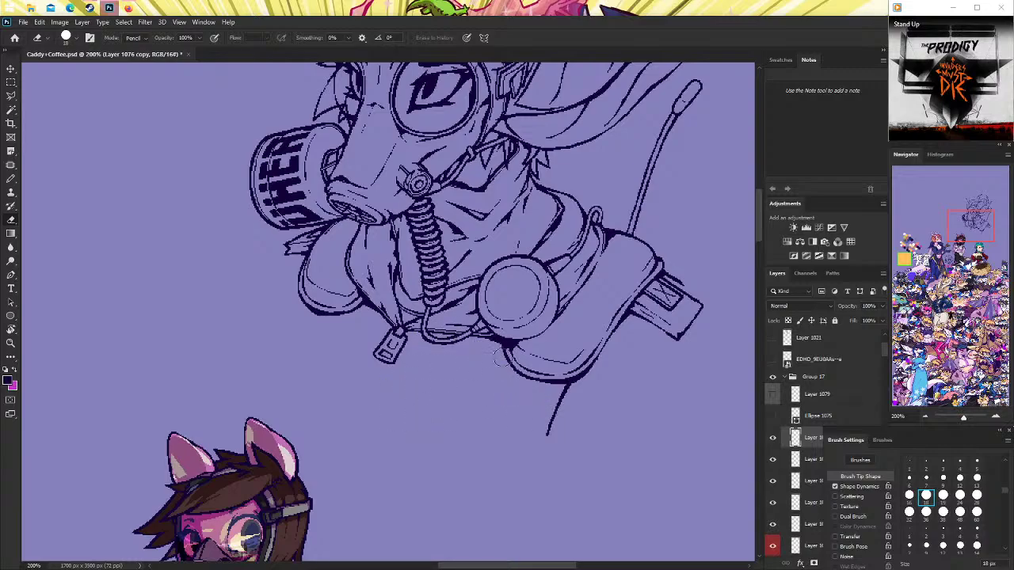
key(ctrl+z)
key(ctrl+z)
key(ctrl+z)
key(ctrl+z)
mouse_move(420, 396)
mouse_down()
mouse_move(408, 370)
mouse_move(356, 363)
mouse_up()
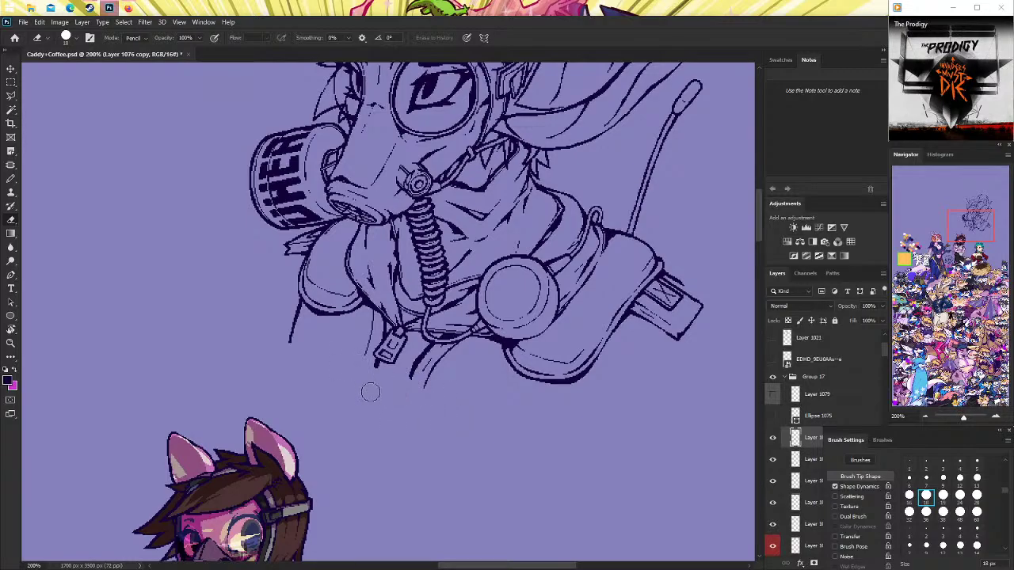
drag(298, 303, 289, 340)
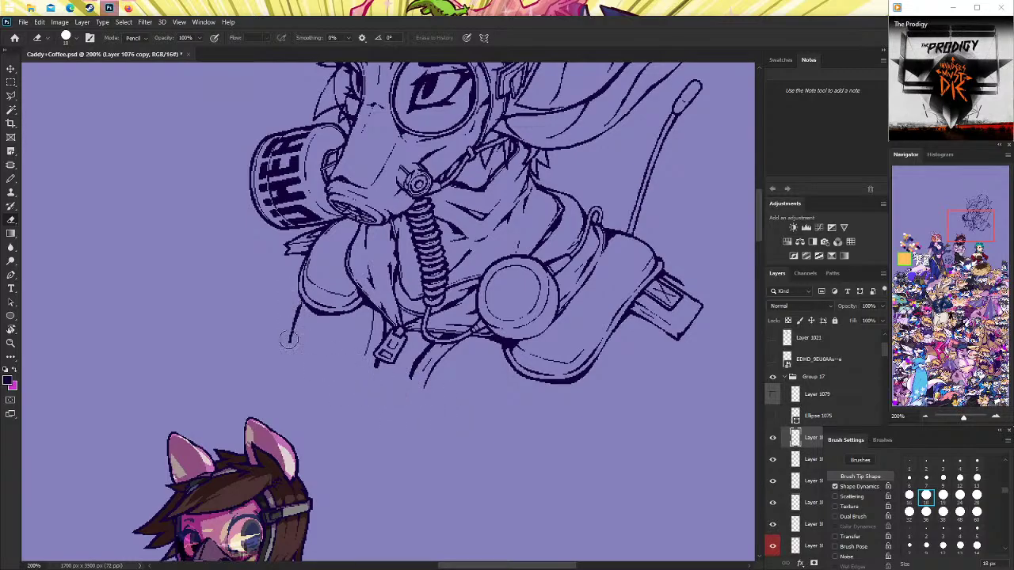
Zoom in closer on the zipper area with the Pencil selected.
click(11, 179)
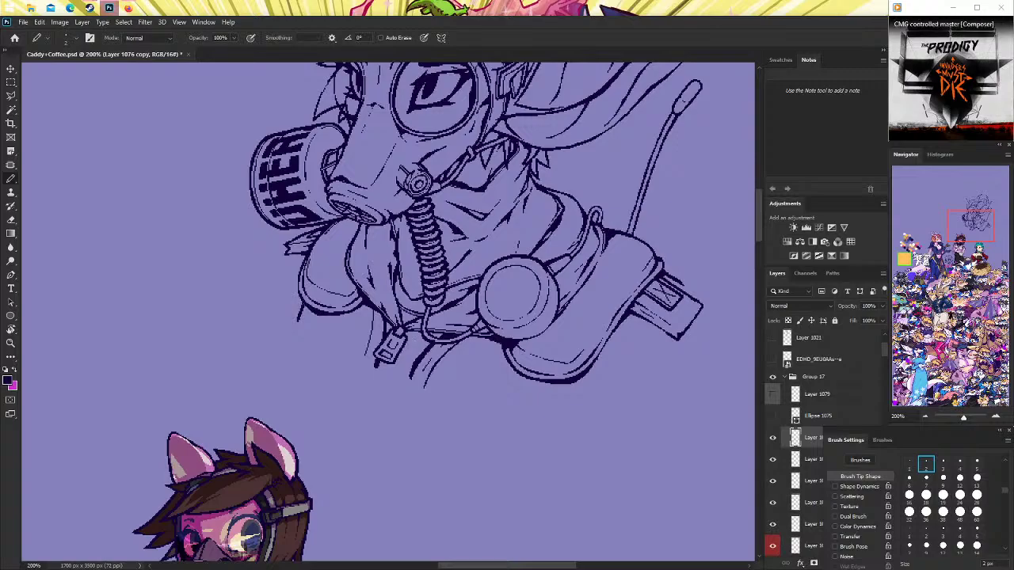
key(z)
drag(332, 332, 363, 333)
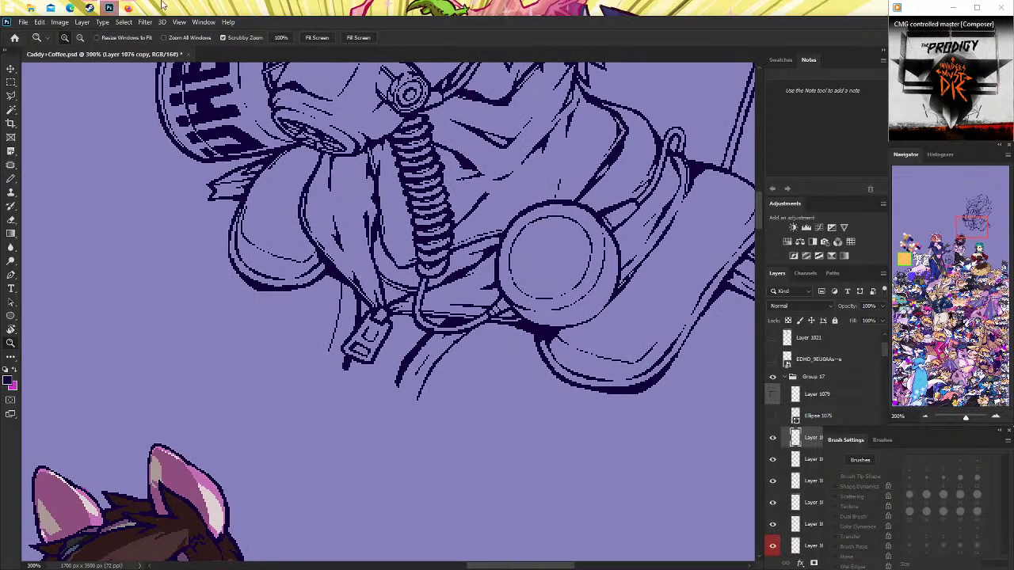
click(11, 179)
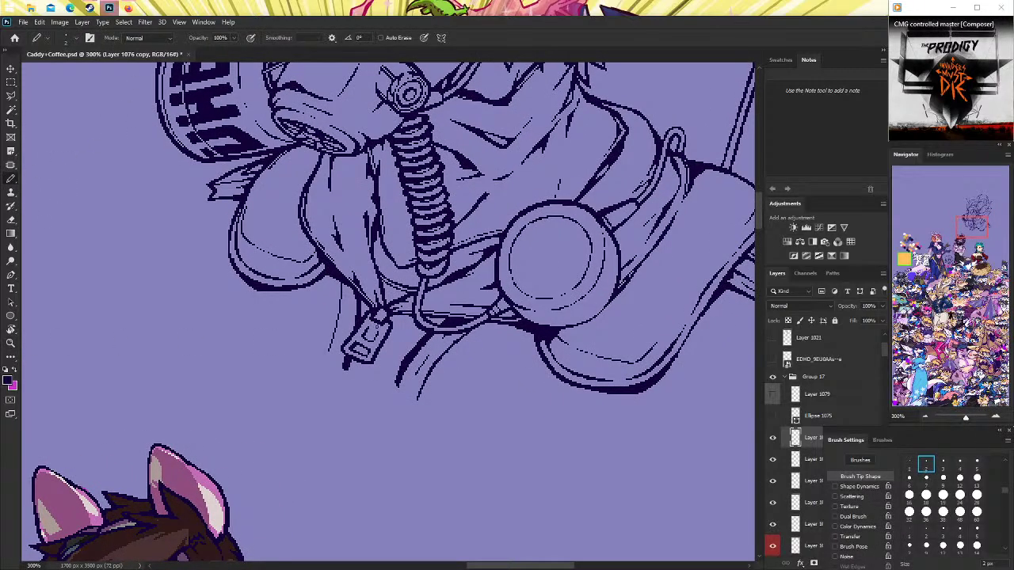
Set the Pencil to a 1 px tip and add a short vertical line beside the zipper.
drag(400, 317, 376, 384)
key(ctrl+z)
drag(395, 345, 386, 381)
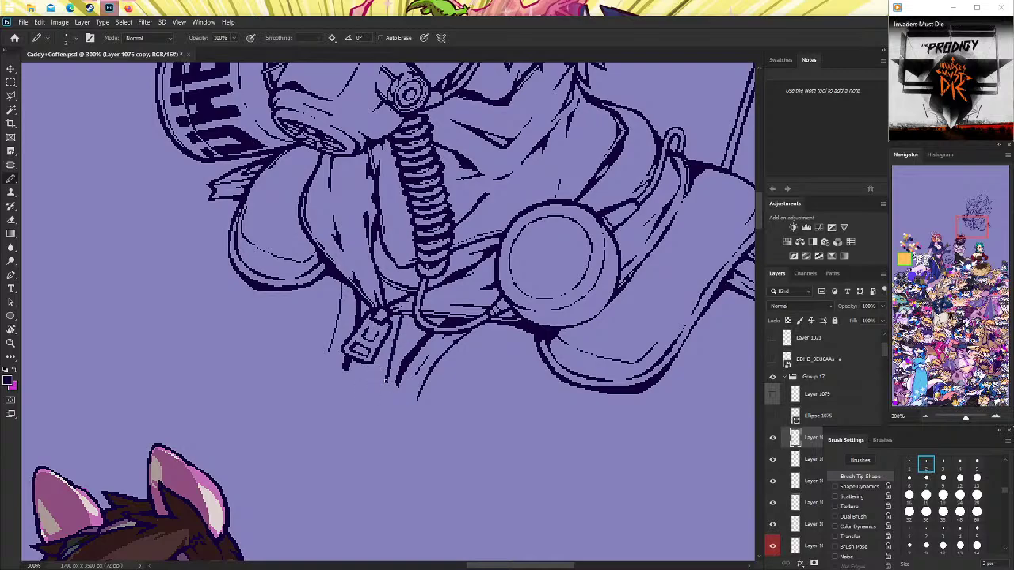
key(ctrl+z)
click(908, 464)
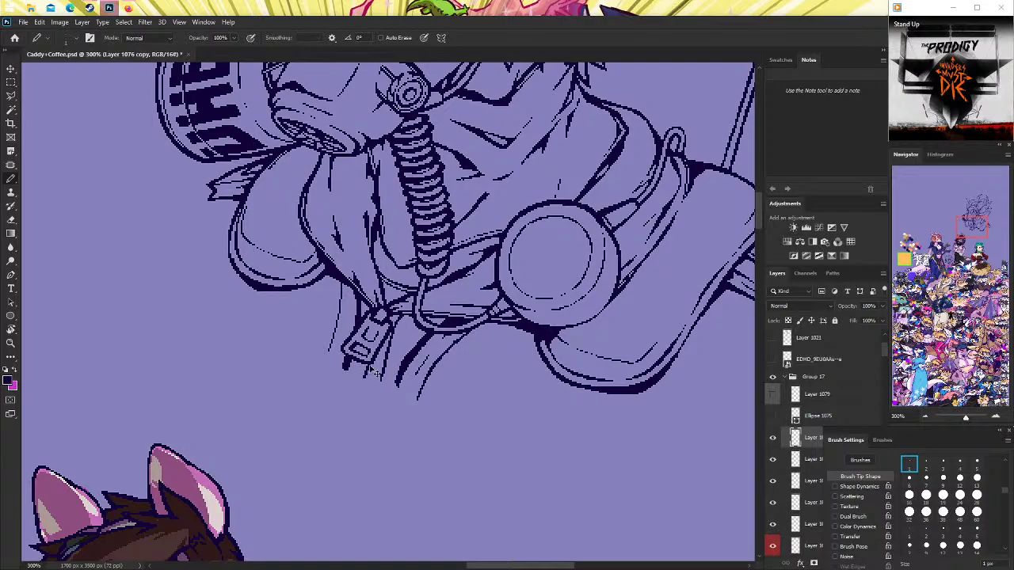
drag(364, 365, 365, 375)
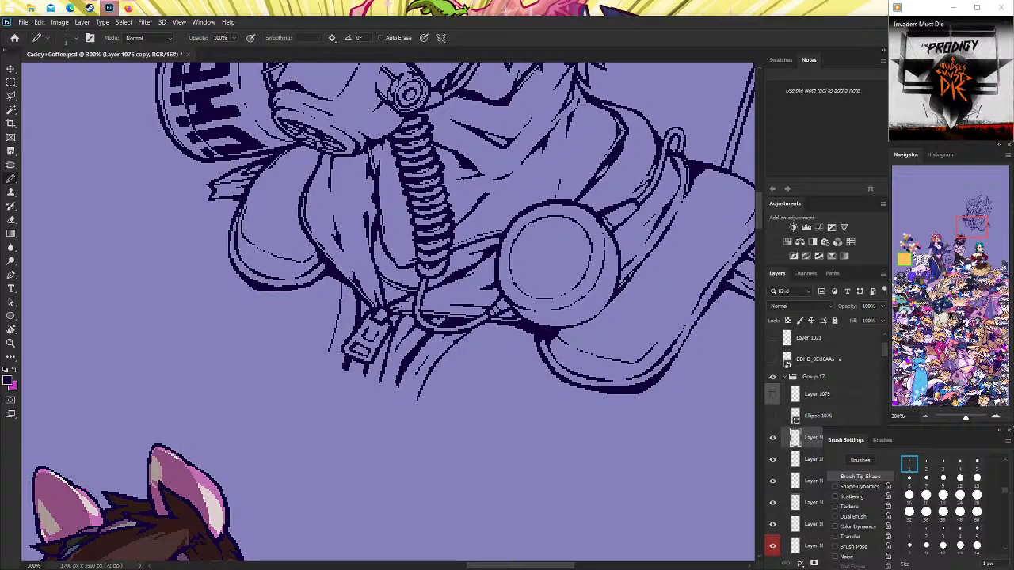
Zoom in close on the zipper and try trial pixel strokes under the buckle, undoing them.
scroll(388, 309, up, 2)
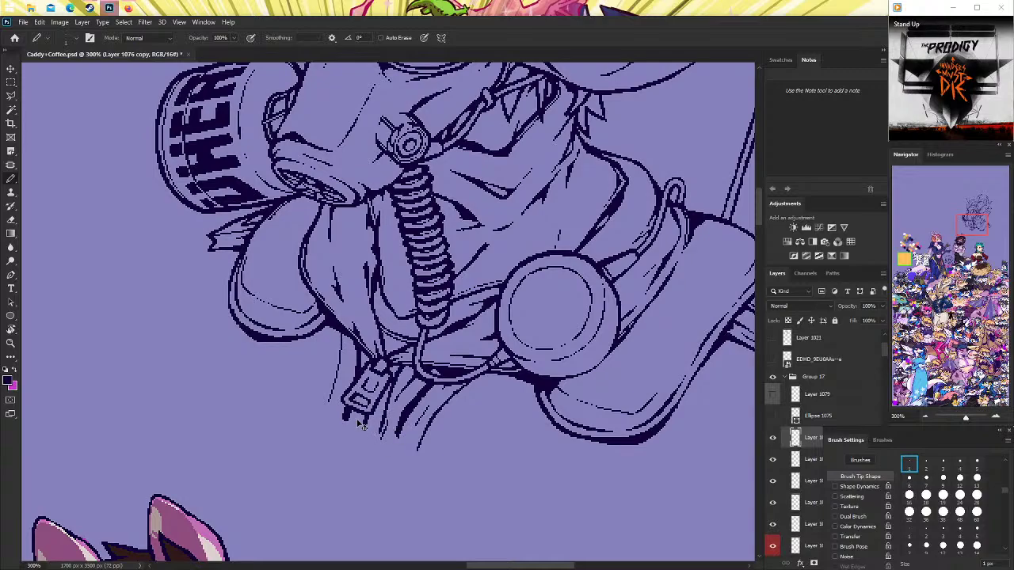
click(10, 343)
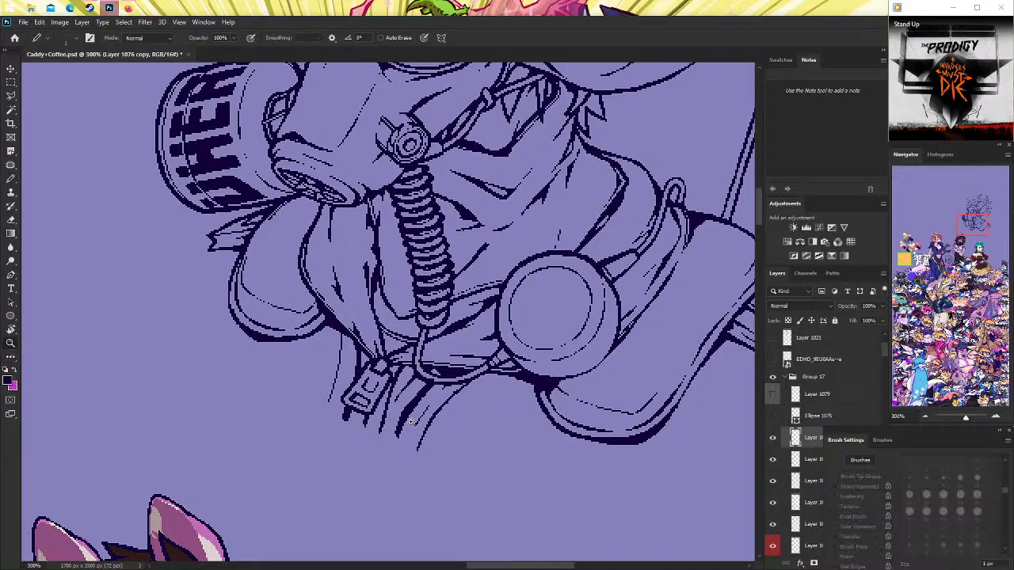
mouse_move(366, 434)
mouse_down()
mouse_move(396, 405)
mouse_move(383, 365)
mouse_move(398, 371)
mouse_up()
click(11, 179)
key(ctrl+z)
click(390, 336)
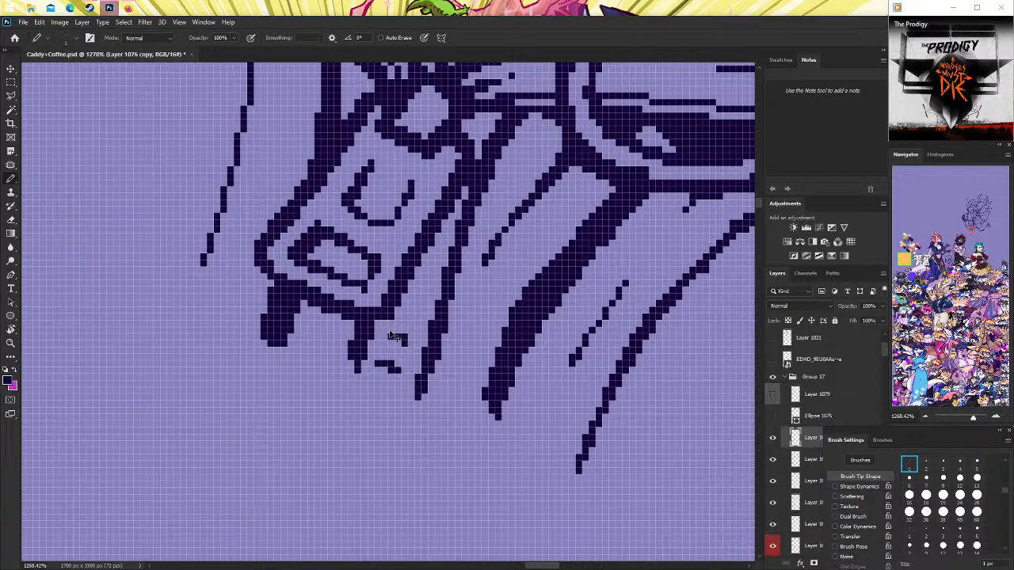
drag(381, 326, 406, 344)
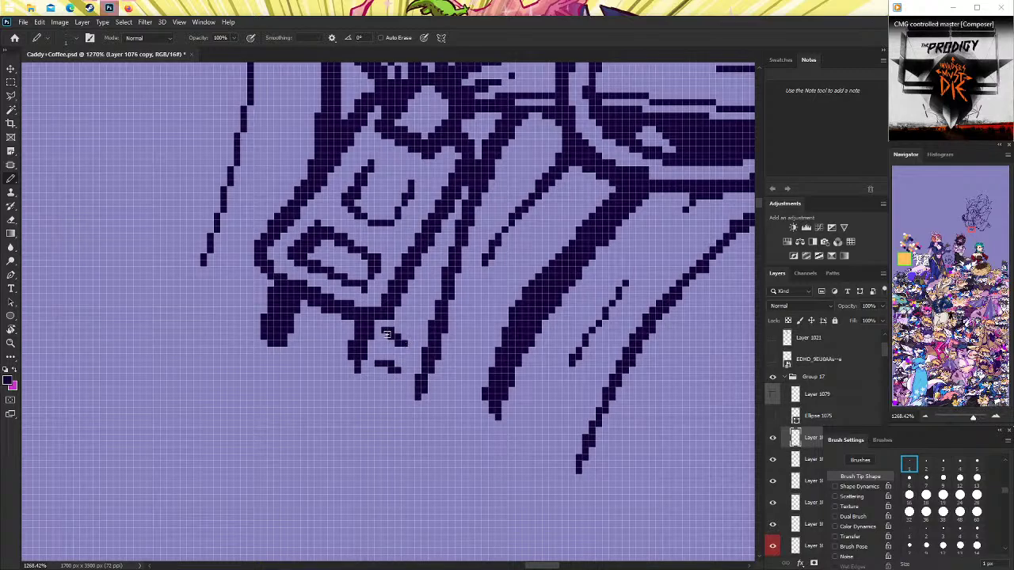
key(ctrl+z)
Redraw the small strap strokes below the buckle, reshaping them into a curved strap.
drag(394, 308, 417, 315)
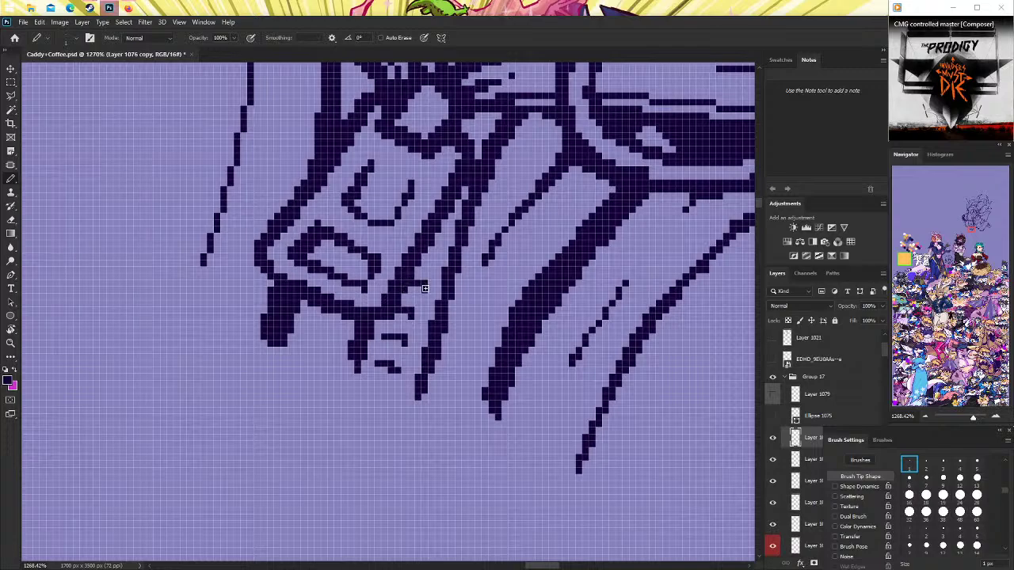
drag(394, 372, 397, 379)
drag(385, 336, 378, 364)
drag(413, 315, 404, 339)
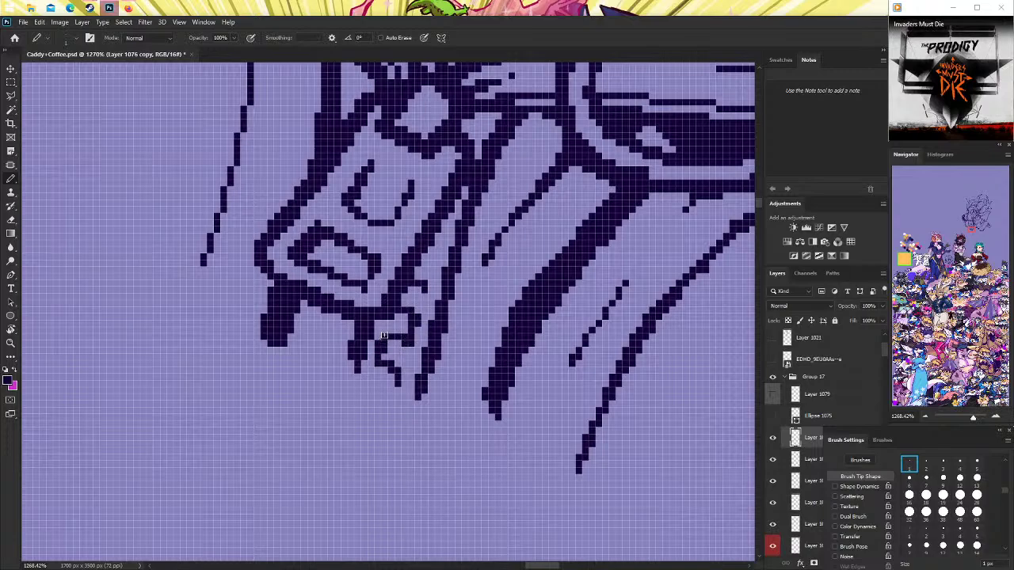
mouse_move(383, 336)
mouse_down()
mouse_move(380, 356)
mouse_move(399, 371)
mouse_up()
Darken a few pixels beside the buckle, then zoom out to see the whole character.
key(z)
scroll(445, 275, down, 10)
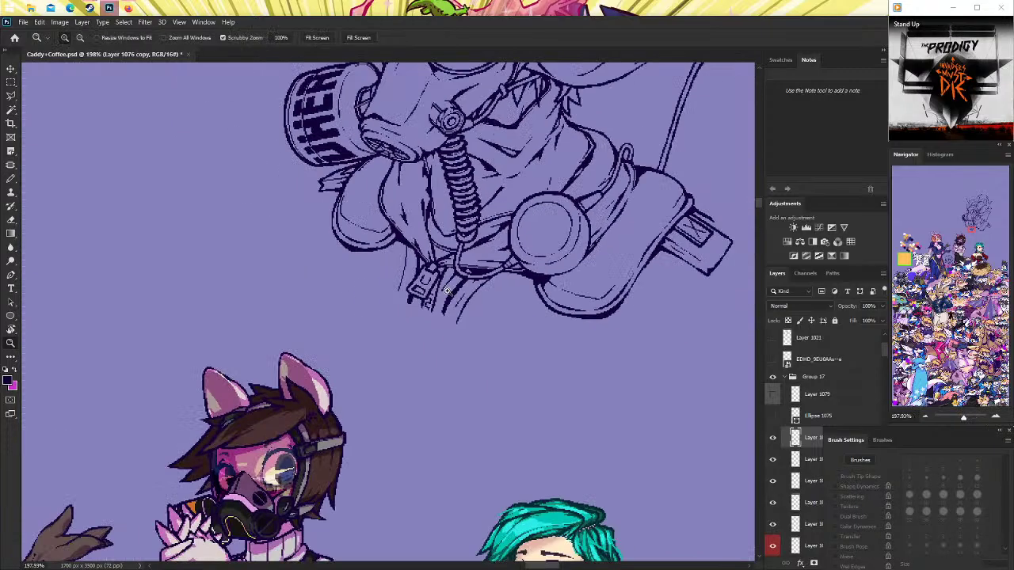
scroll(446, 275, up, 6)
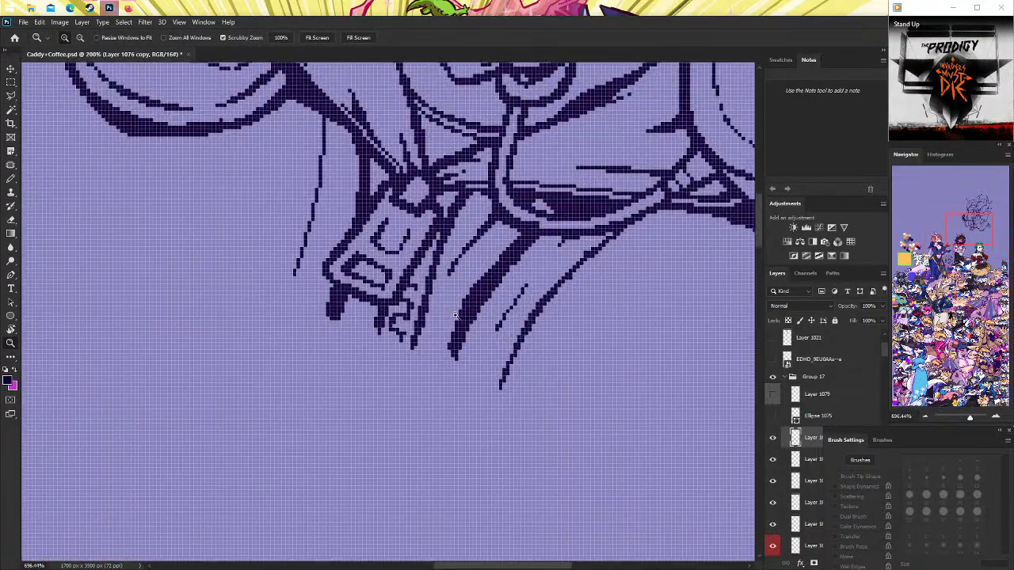
scroll(445, 276, up, 4)
key(b)
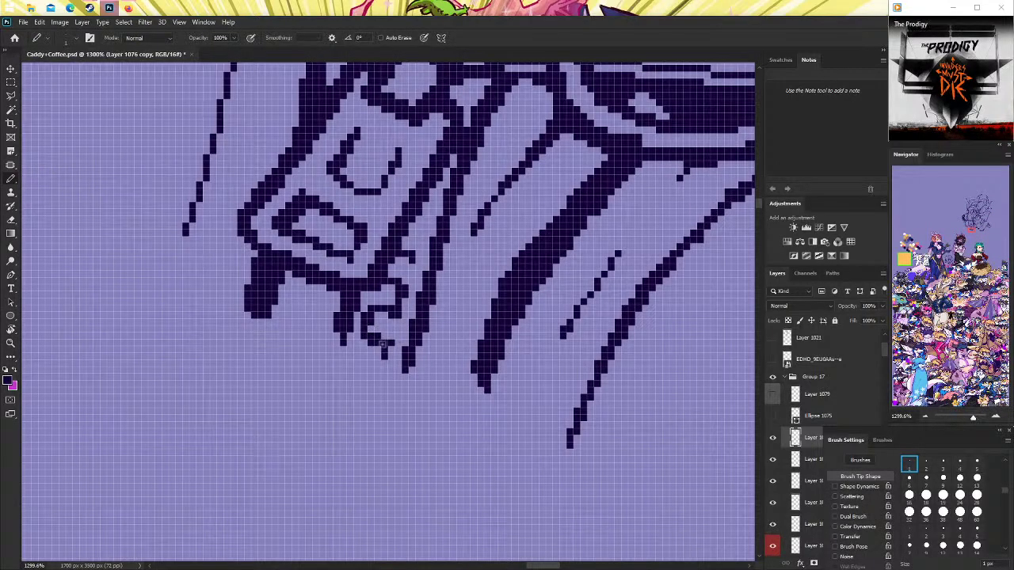
scroll(377, 341, up, 2)
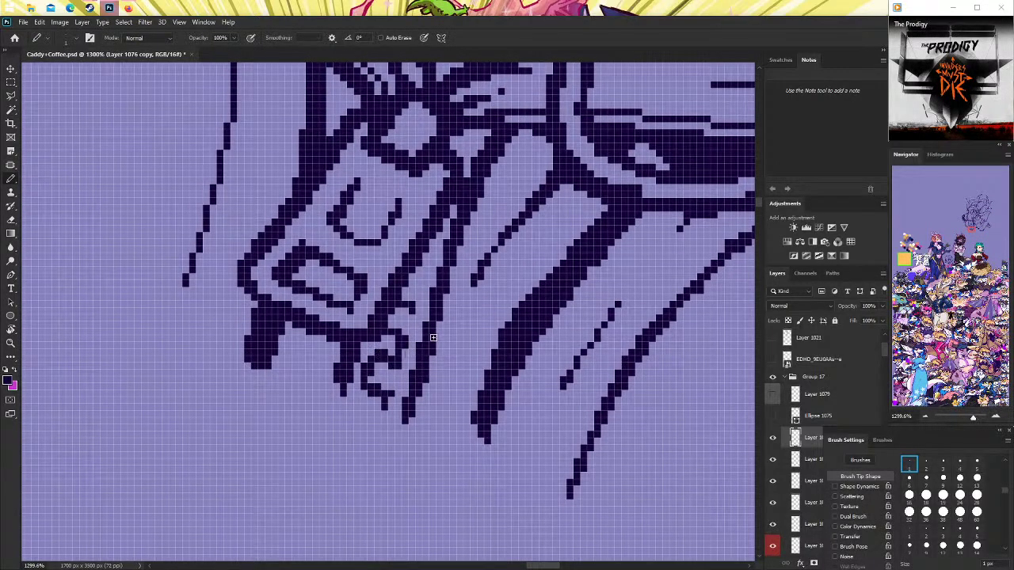
scroll(387, 358, up, 1)
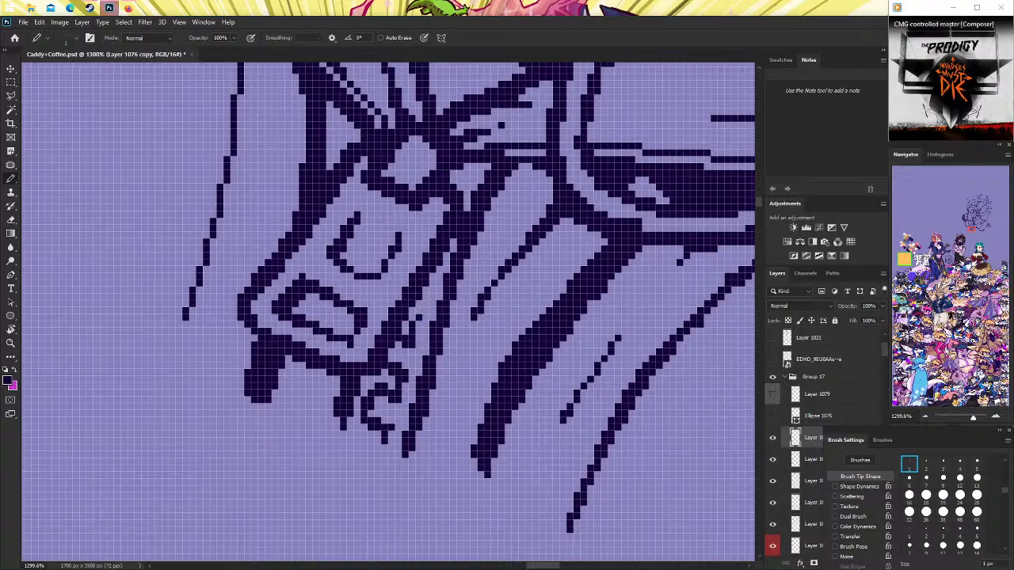
click(419, 315)
scroll(429, 293, up, 2)
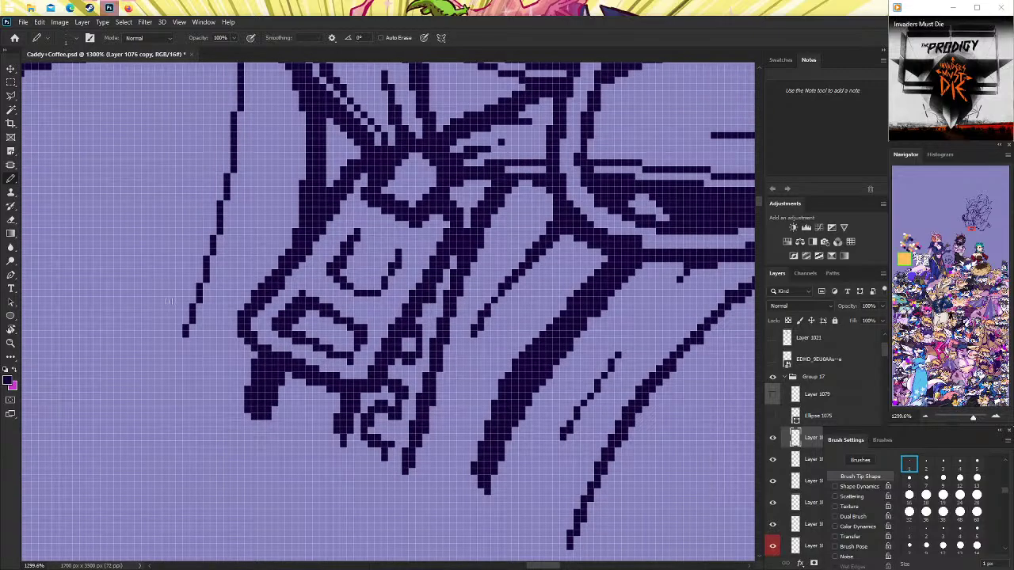
click(11, 343)
mouse_move(476, 258)
mouse_down()
mouse_move(420, 257)
mouse_move(454, 281)
mouse_up()
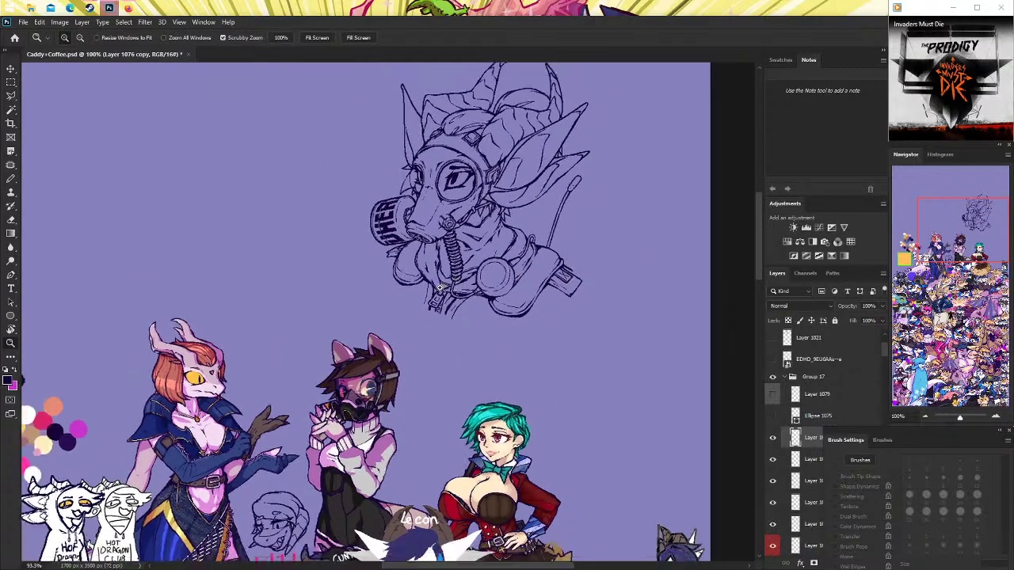
Zoom around the zipper and try a hem line below the collar, undoing it.
drag(455, 279, 427, 289)
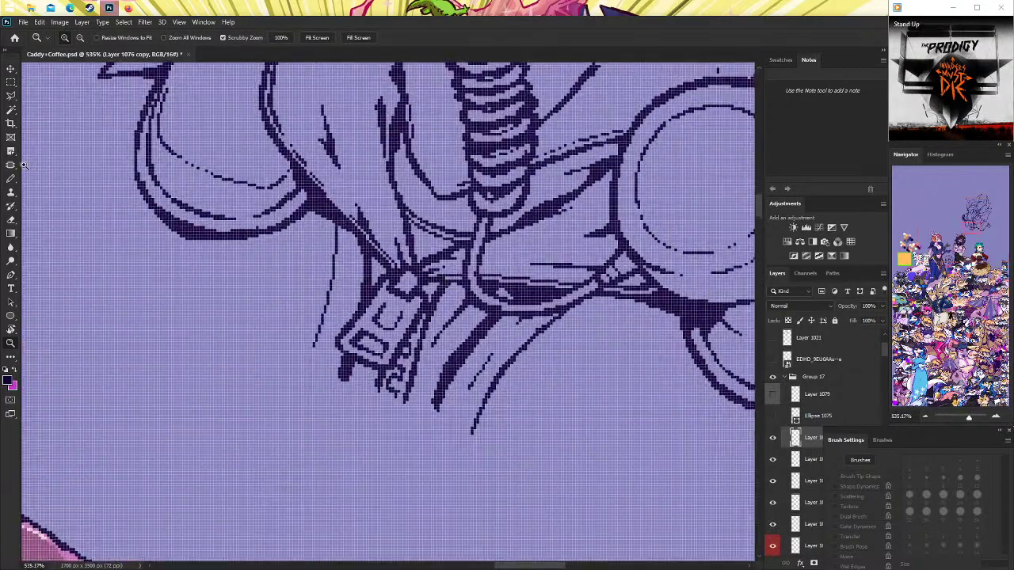
key(b)
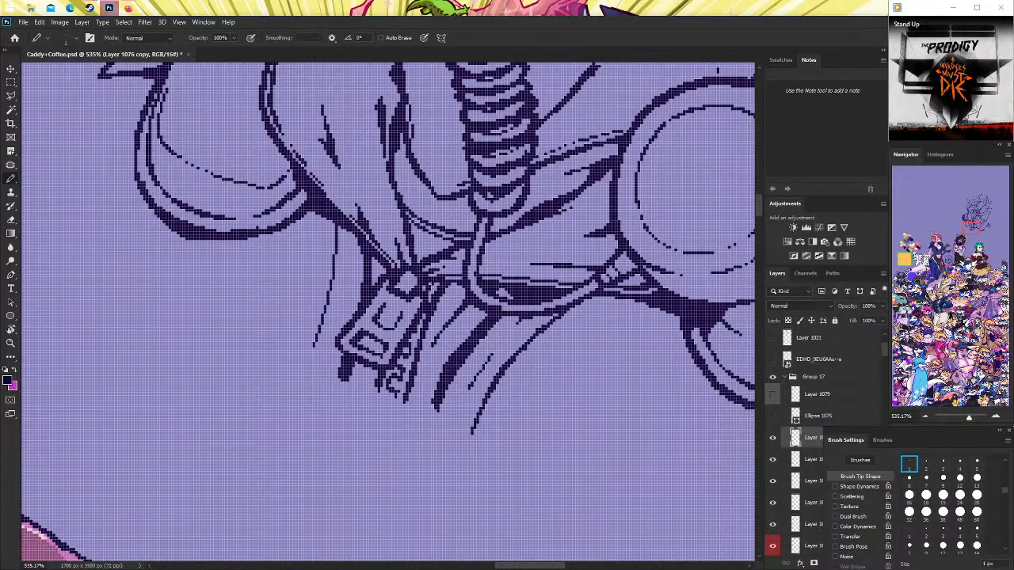
key(z)
mouse_move(507, 273)
mouse_down()
mouse_move(453, 272)
mouse_move(420, 338)
mouse_move(394, 298)
mouse_up()
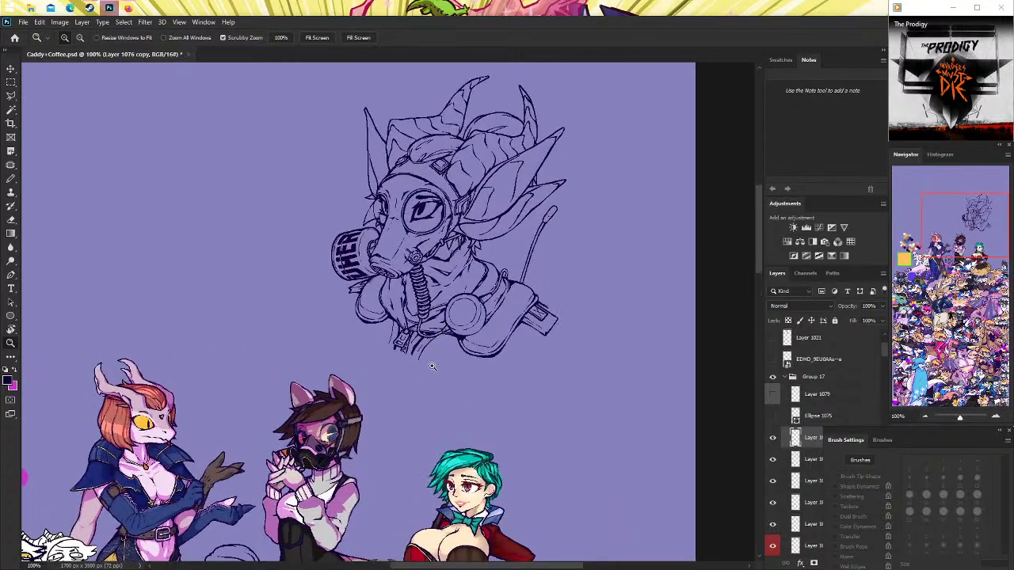
click(11, 178)
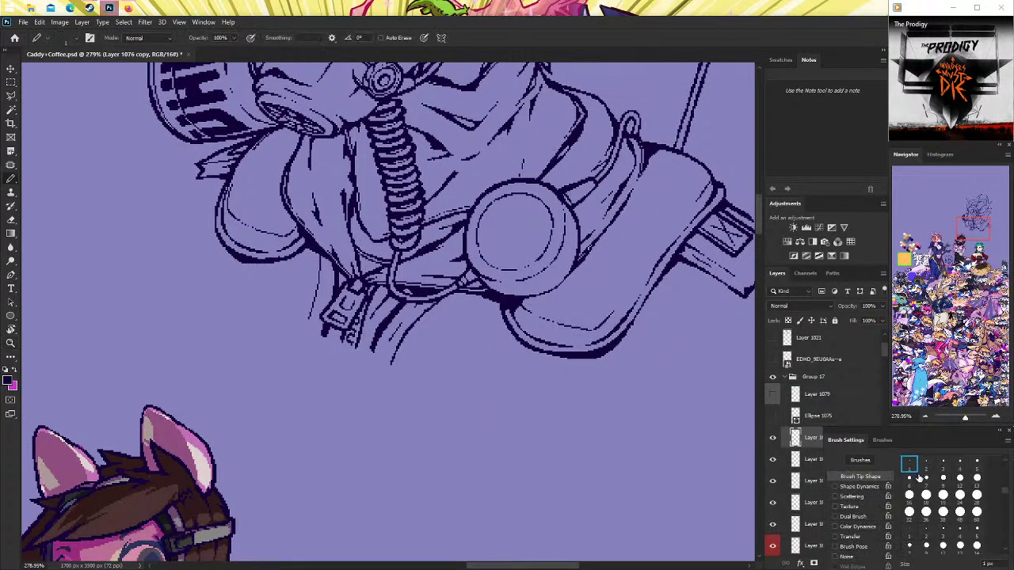
mouse_move(430, 347)
mouse_down()
mouse_move(504, 308)
mouse_move(451, 330)
mouse_up()
key(ctrl+z)
scroll(486, 314, up, 2)
key(ctrl+z)
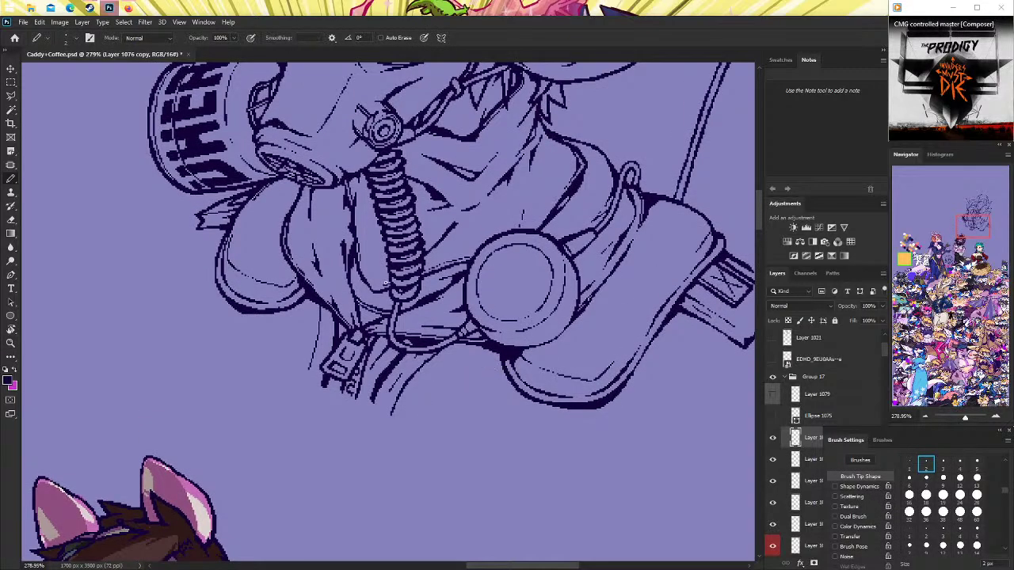
Glance at the gas mask reference, then draw and erase a diagonal trial line below the collar.
click(127, 10)
click(126, 9)
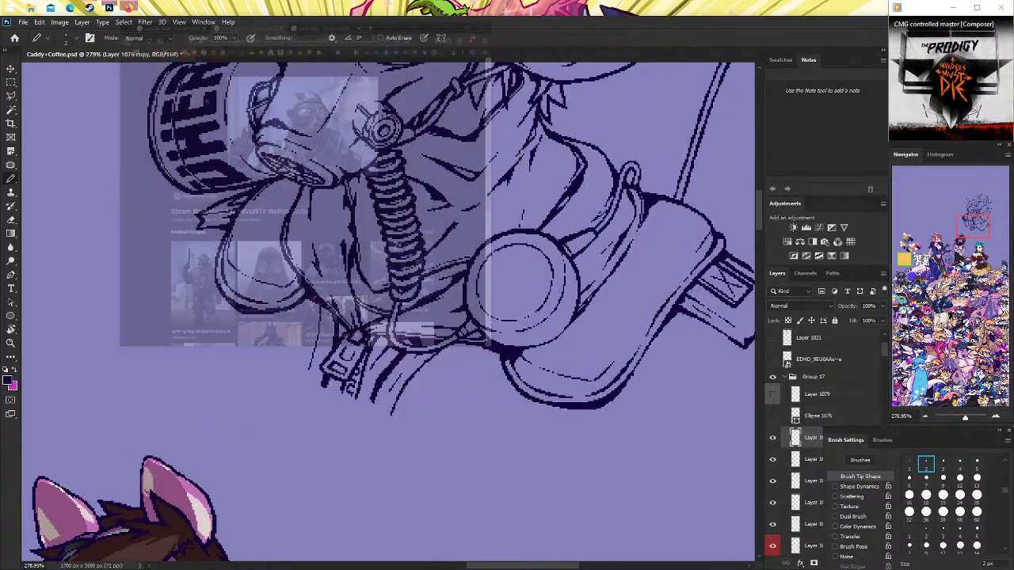
drag(385, 429, 500, 359)
key(ctrl+z)
key(ctrl+z)
click(12, 221)
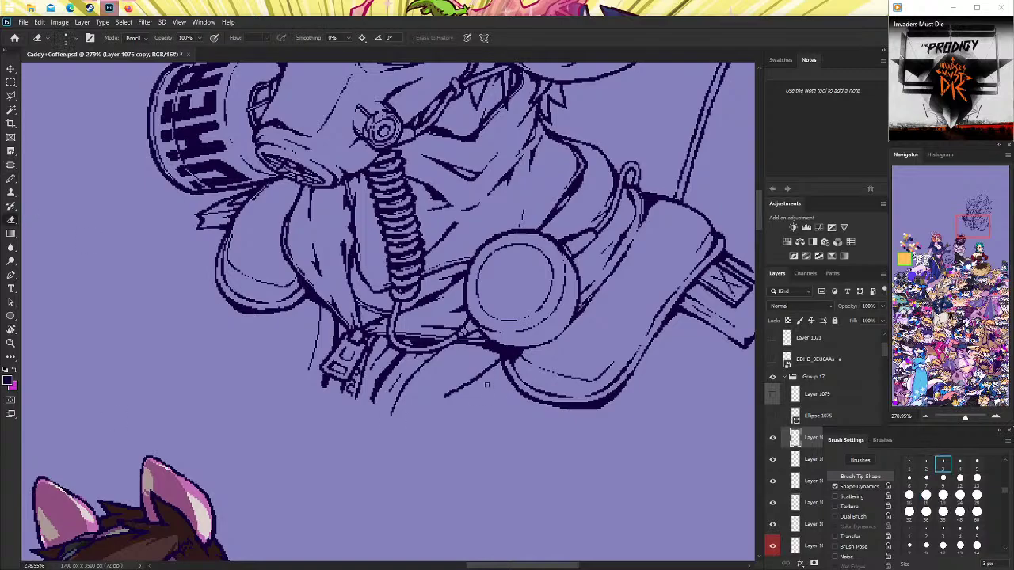
mouse_move(444, 397)
mouse_down()
mouse_move(485, 364)
mouse_move(453, 404)
mouse_up()
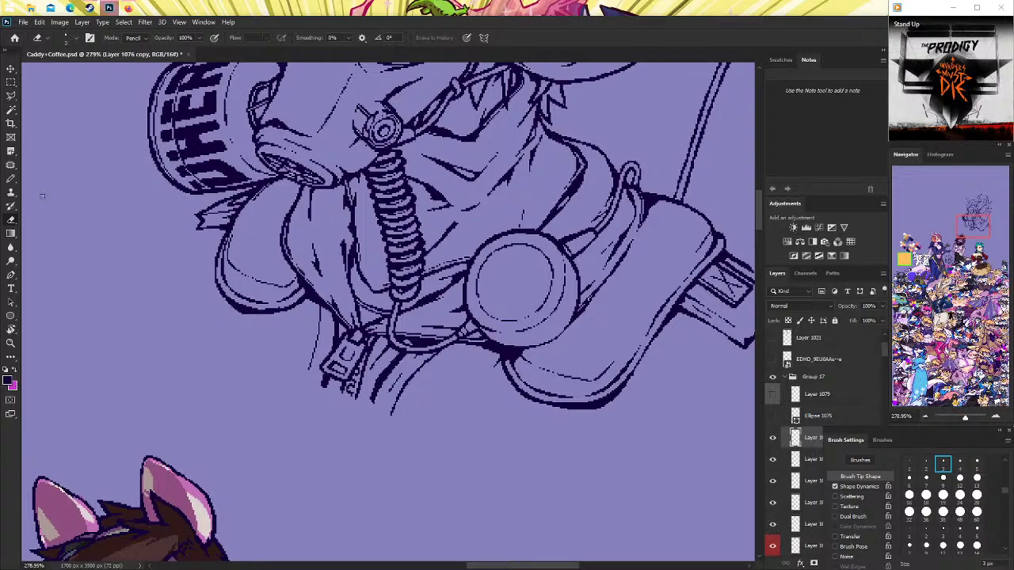
Zoom out to view the sketch at 100% and bring the gas mask reference forward.
click(11, 179)
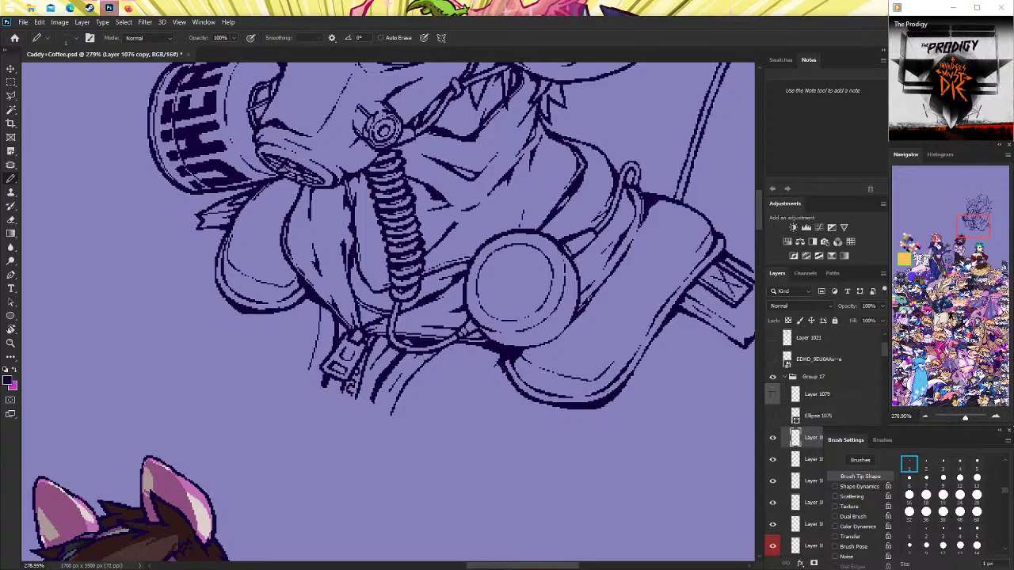
scroll(388, 309, up, 2)
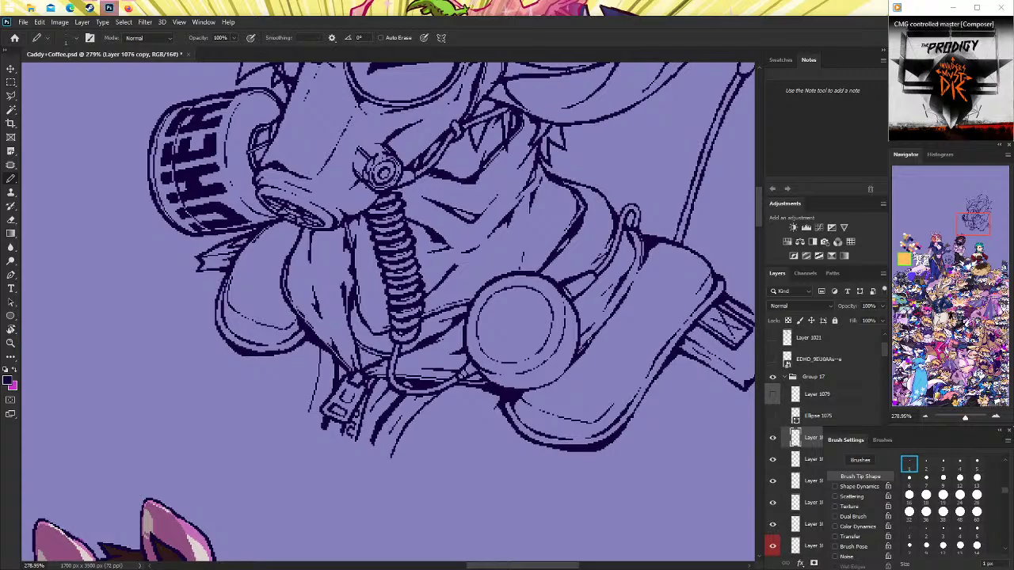
key(e)
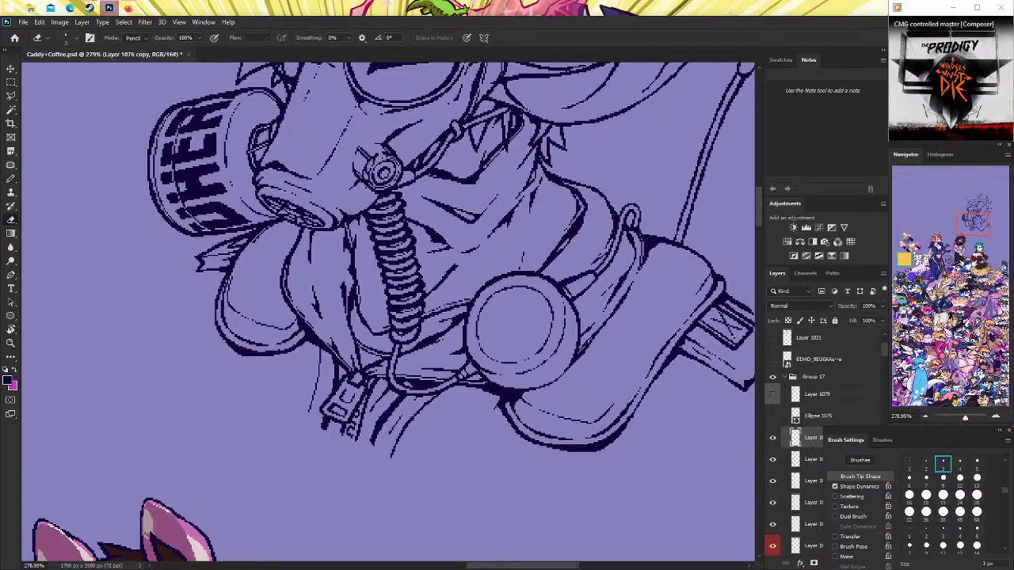
key(z)
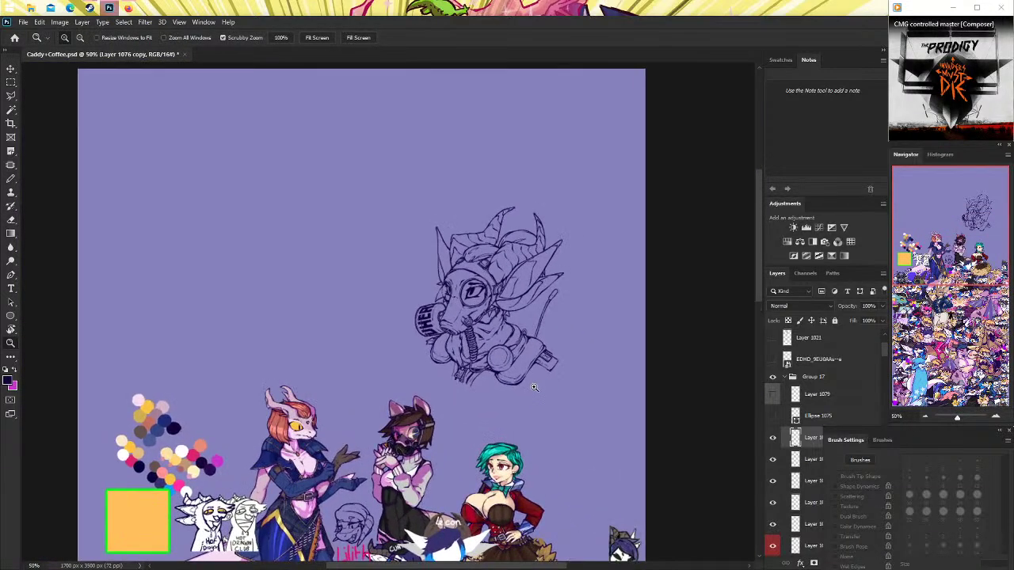
drag(444, 373, 539, 374)
click(539, 374)
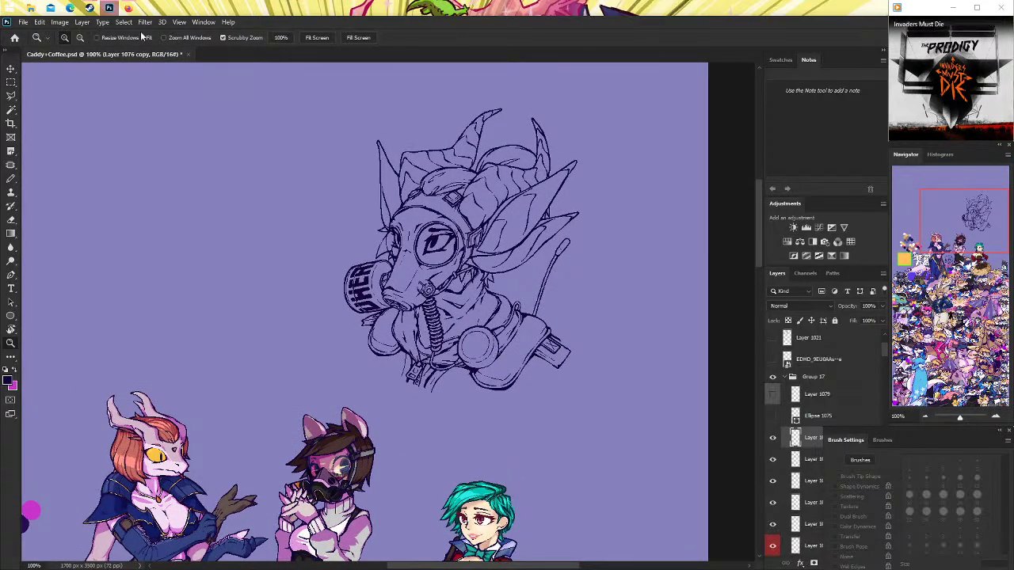
click(130, 6)
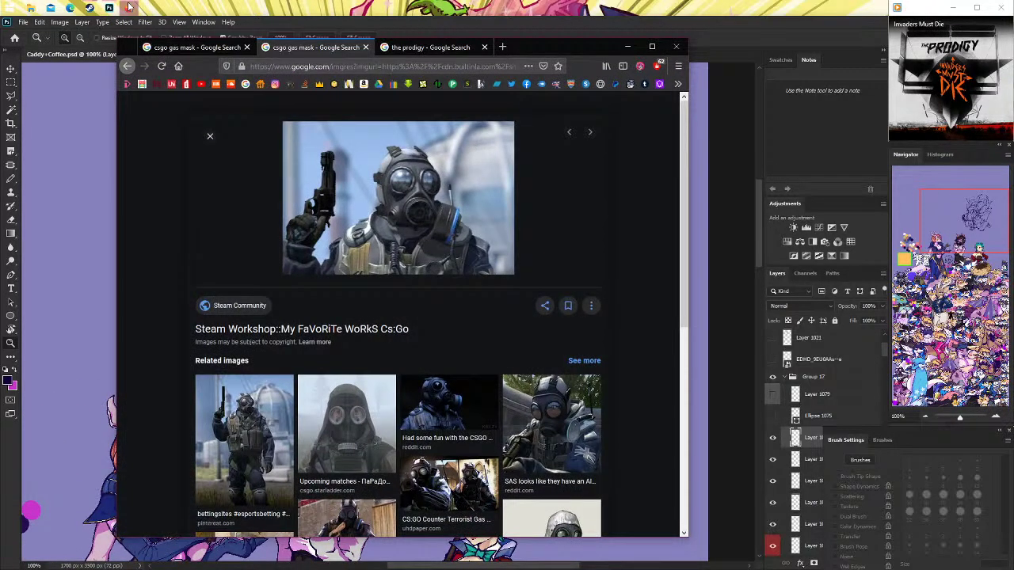
Hide the reference, zoom in on the collar, check the line-art layer and set a 2 px pencil.
click(129, 6)
drag(496, 347, 553, 346)
click(774, 440)
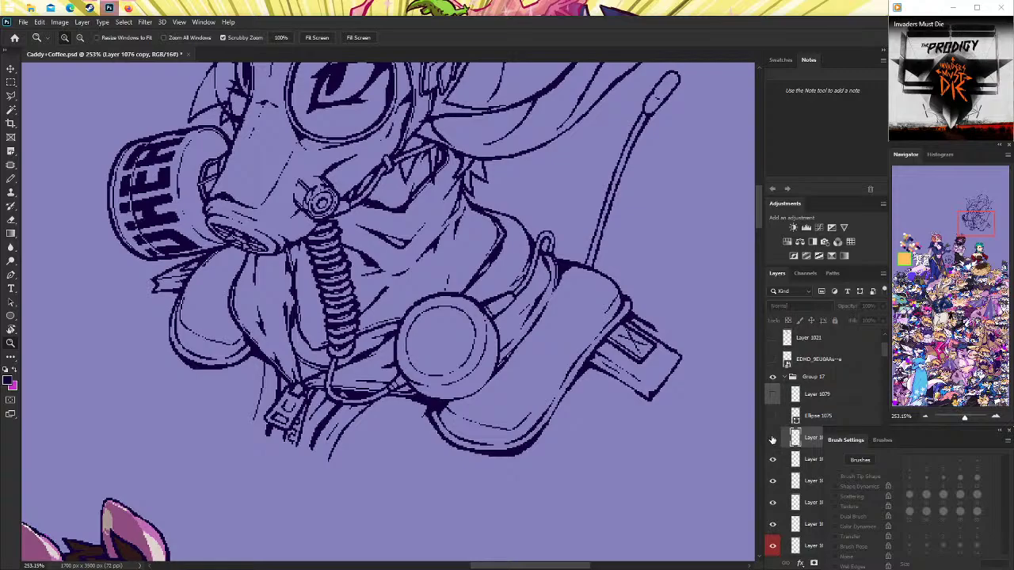
click(773, 440)
click(11, 179)
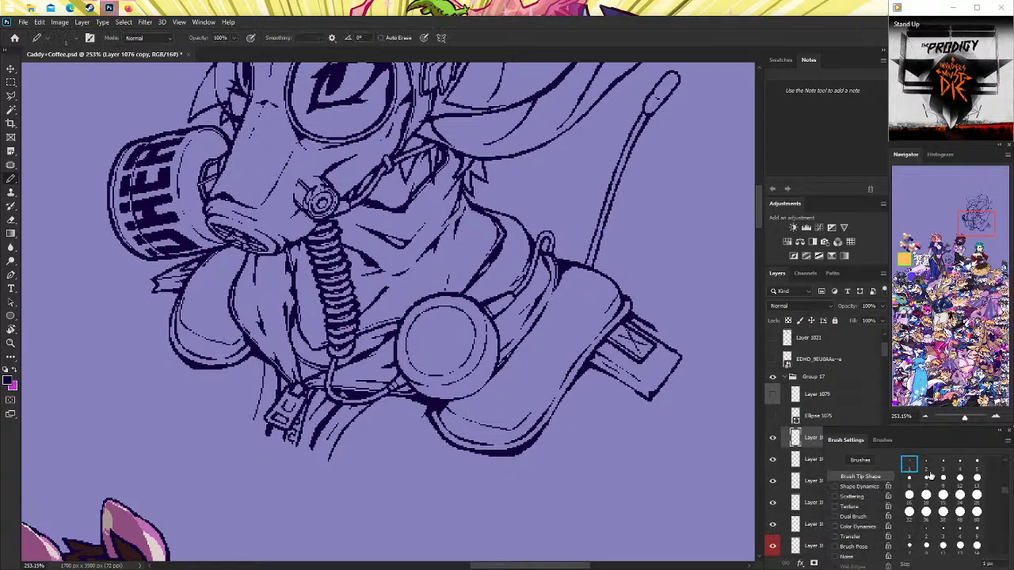
click(926, 464)
Draw a line down the pouch, redrawing it several times slightly further left.
drag(590, 282, 540, 342)
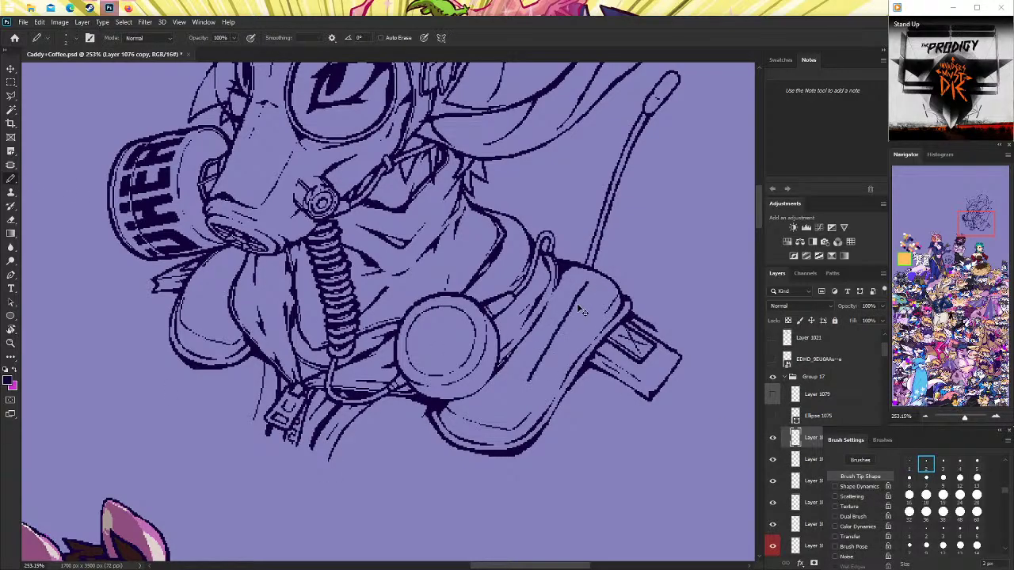
key(ctrl+z)
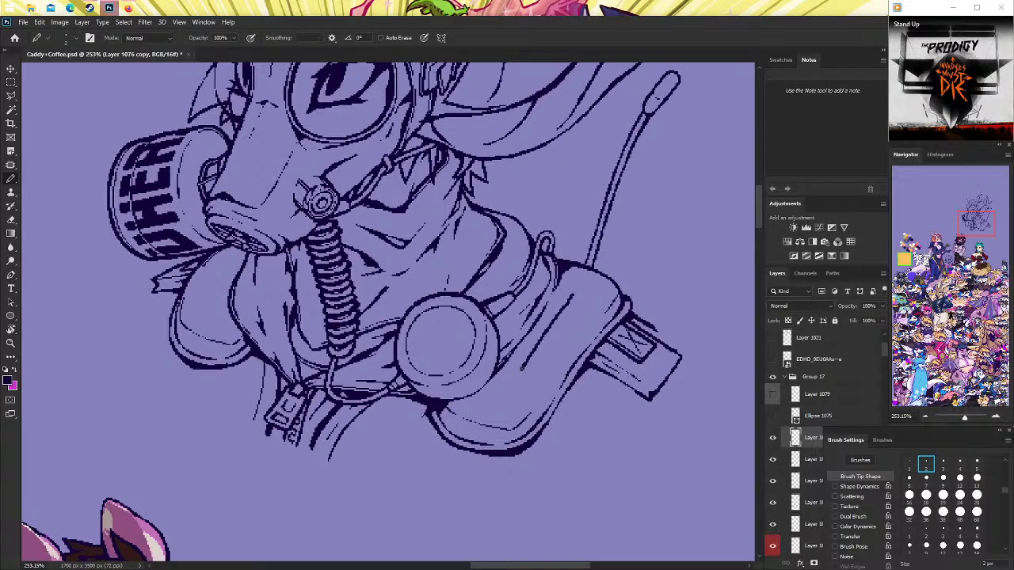
key(ctrl+z)
drag(572, 294, 519, 378)
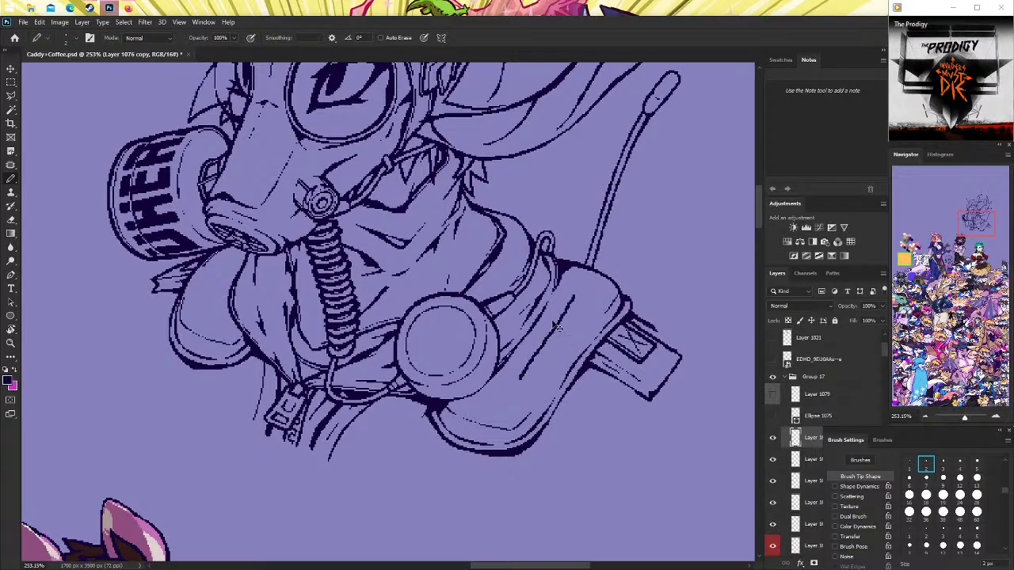
key(ctrl+z)
drag(570, 296, 502, 379)
key(ctrl+z)
mouse_move(572, 292)
mouse_down()
mouse_move(520, 372)
mouse_move(504, 364)
mouse_up()
scroll(571, 336, up, 1)
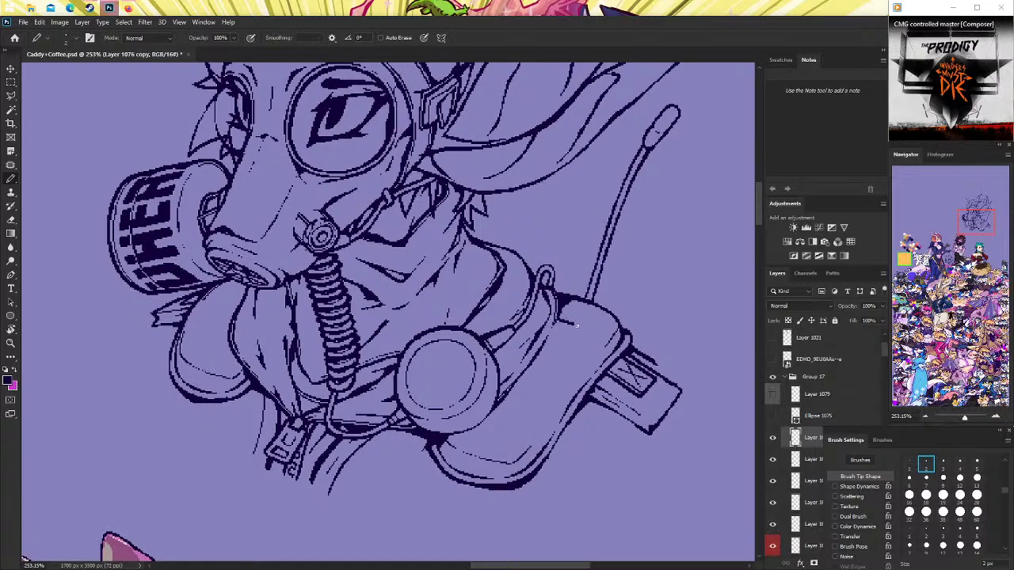
Draw a curving line down the pouch, redo it once, and zoom out.
drag(580, 328, 519, 427)
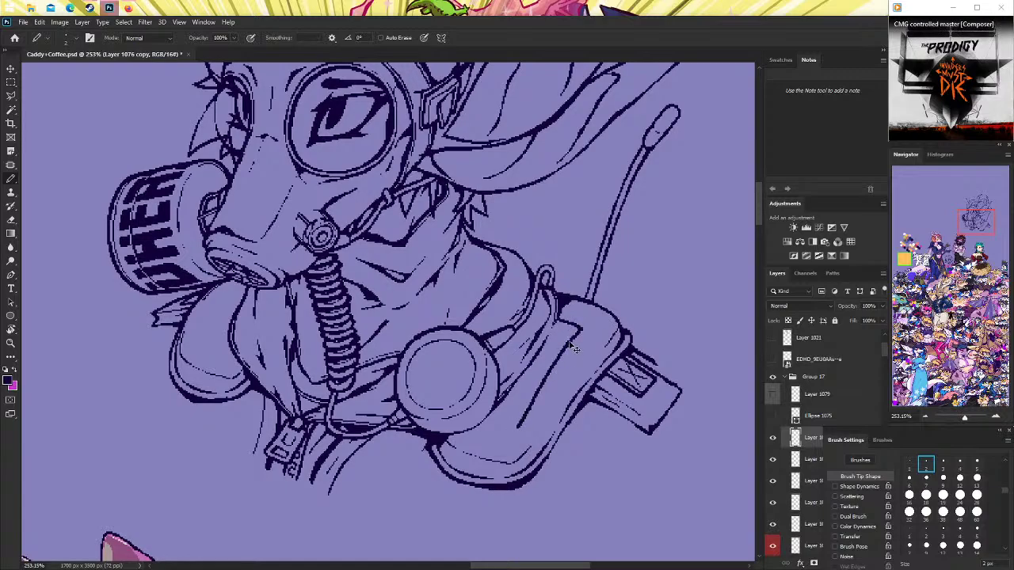
key(ctrl+z)
mouse_move(581, 328)
mouse_down()
mouse_move(517, 428)
mouse_move(487, 417)
mouse_move(510, 428)
mouse_up()
key(ctrl+z)
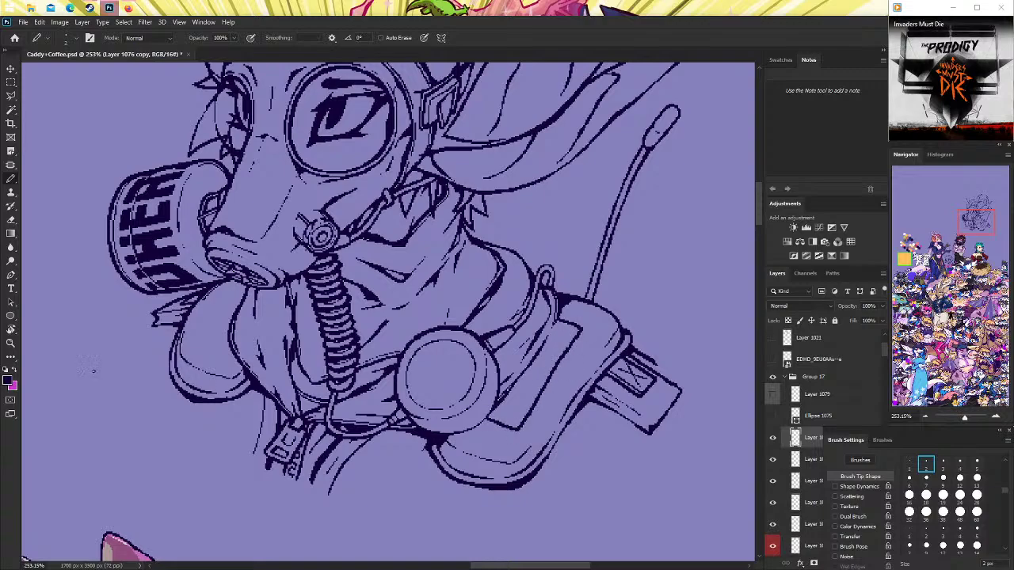
key(z)
scroll(539, 354, down, 5)
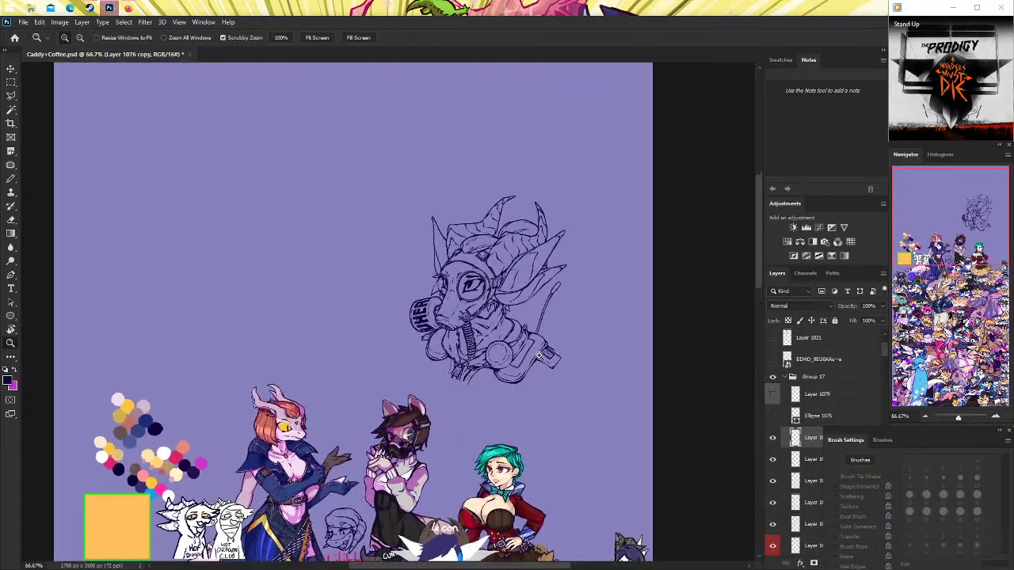
With a 1 px pencil, draw a long diagonal line across the pouch, undoing short trial strokes.
scroll(539, 357, up, 5)
key(b)
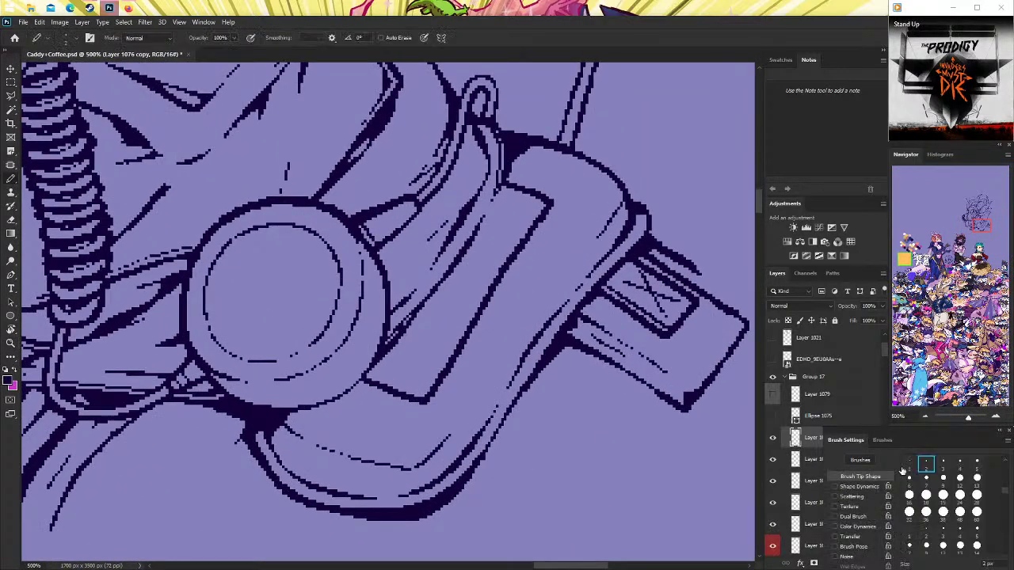
click(908, 464)
mouse_move(427, 382)
mouse_down()
mouse_move(442, 362)
mouse_move(421, 391)
mouse_up()
key(ctrl+z)
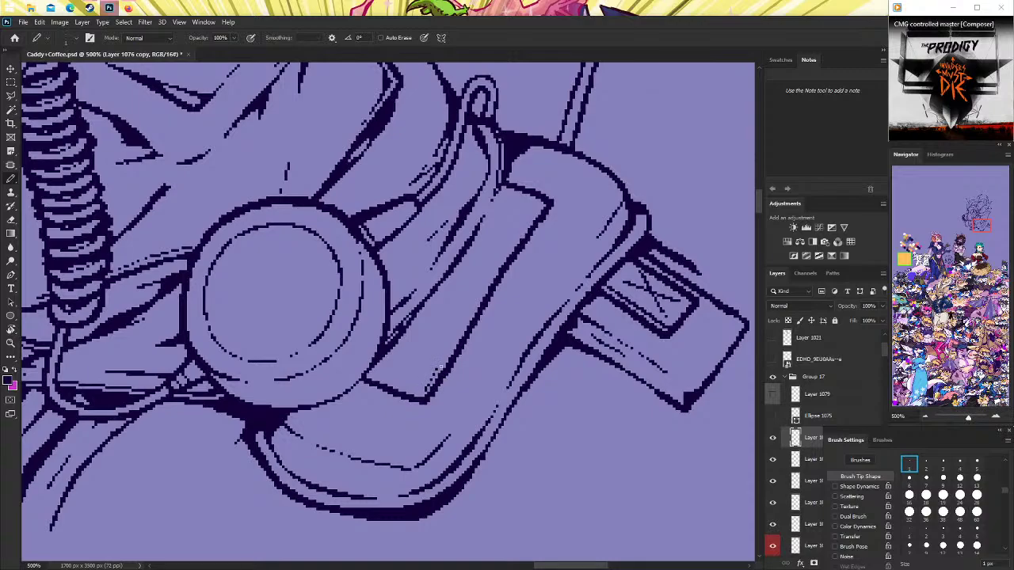
drag(436, 376, 474, 307)
scroll(500, 257, up, 1)
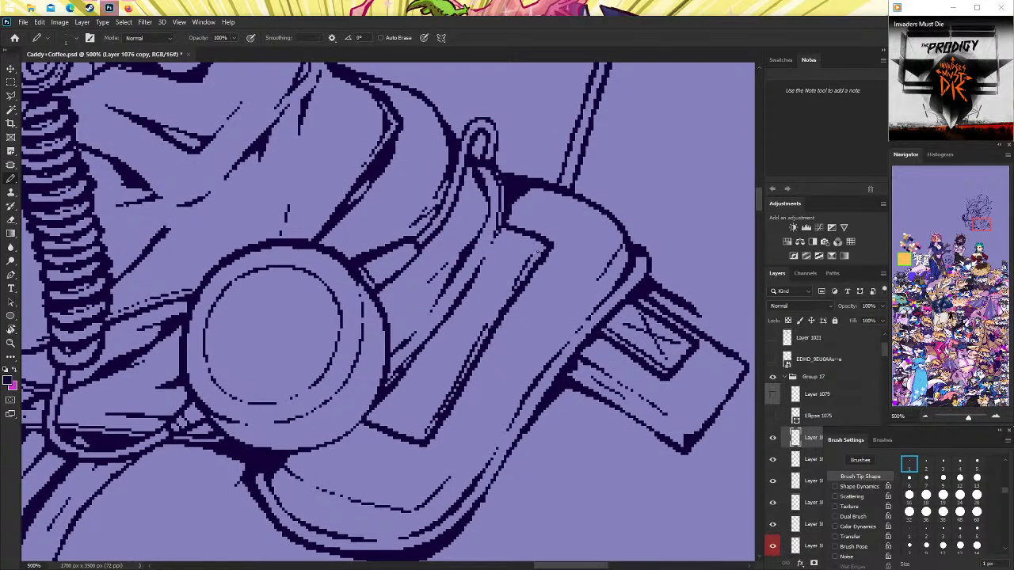
scroll(414, 435, up, 1)
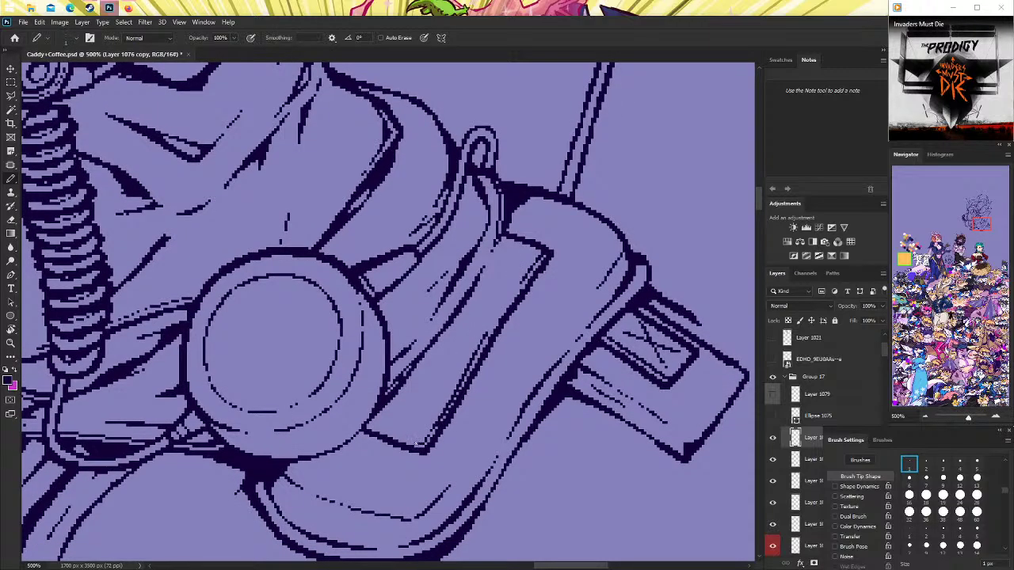
mouse_move(417, 445)
mouse_down()
mouse_move(381, 422)
mouse_move(417, 445)
mouse_up()
key(ctrl+z)
Zoom out to check the drawing and erase stray pixels at the diagonal line's end.
key(z)
scroll(468, 354, down, 4)
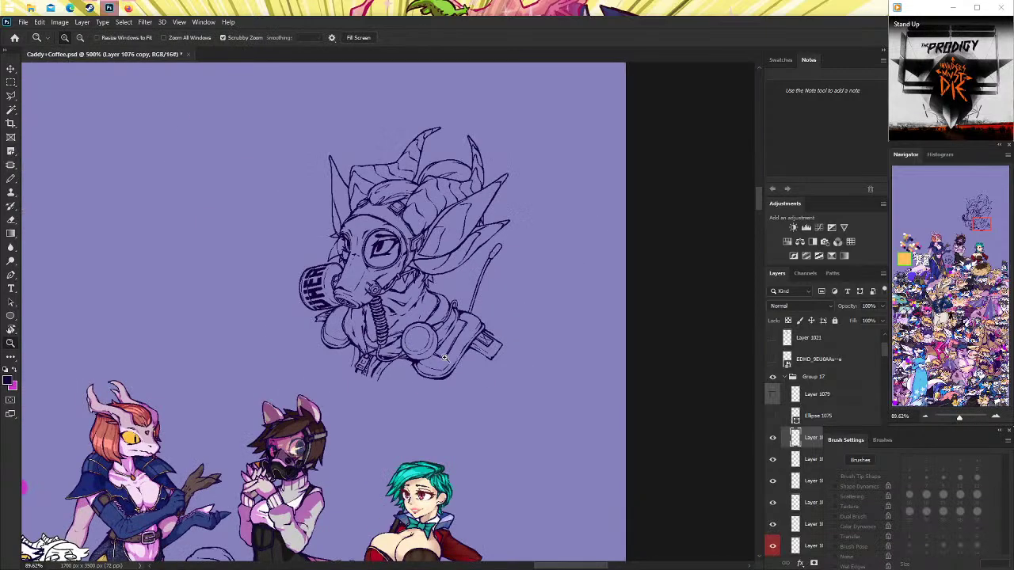
scroll(468, 354, down, 3)
scroll(468, 354, down, 2)
scroll(468, 354, up, 3)
scroll(475, 357, up, 3)
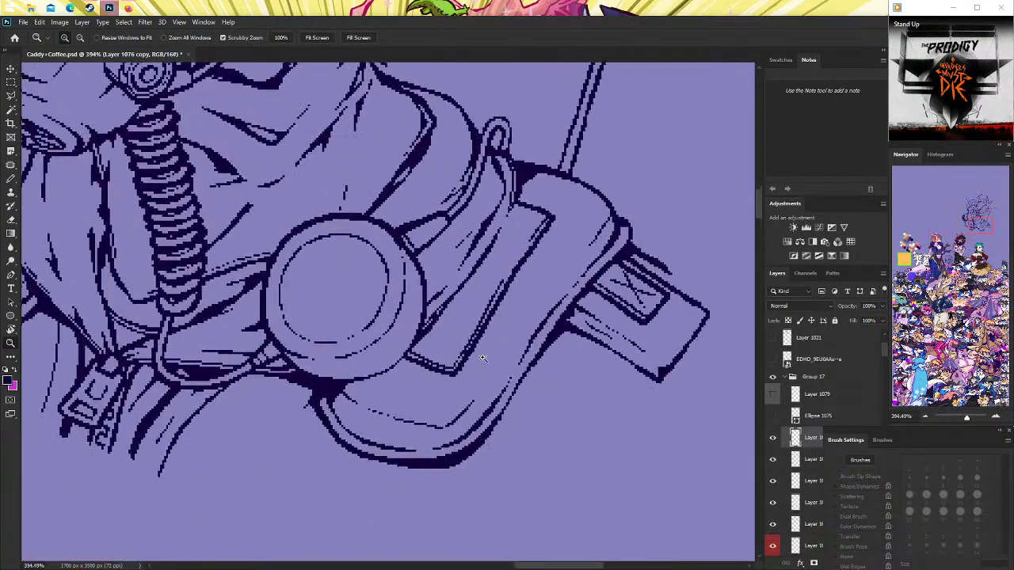
scroll(483, 358, down, 2)
scroll(497, 361, up, 3)
scroll(496, 360, up, 3)
key(e)
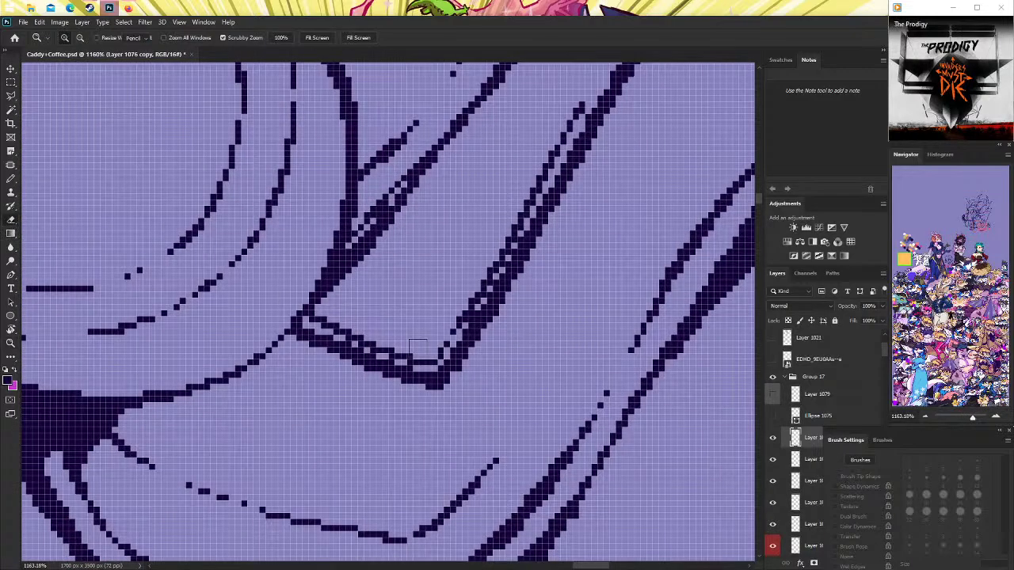
mouse_move(485, 339)
mouse_down()
mouse_move(459, 356)
mouse_move(460, 372)
mouse_move(454, 329)
mouse_up()
Try a thicker curved fold stroke with a larger pencil tip, undo it, and zoom out.
scroll(180, 247, down, 2)
key(b)
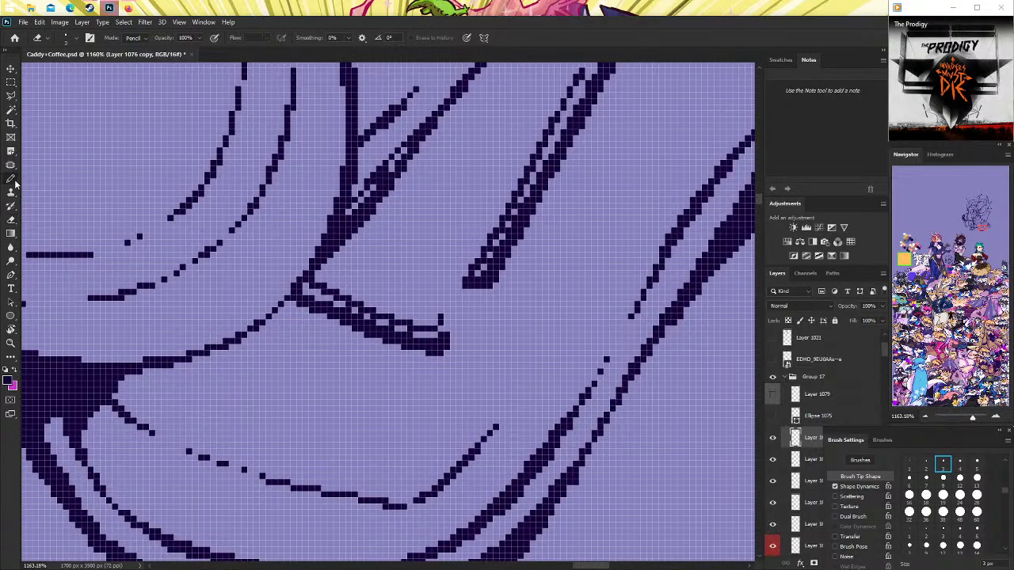
click(925, 464)
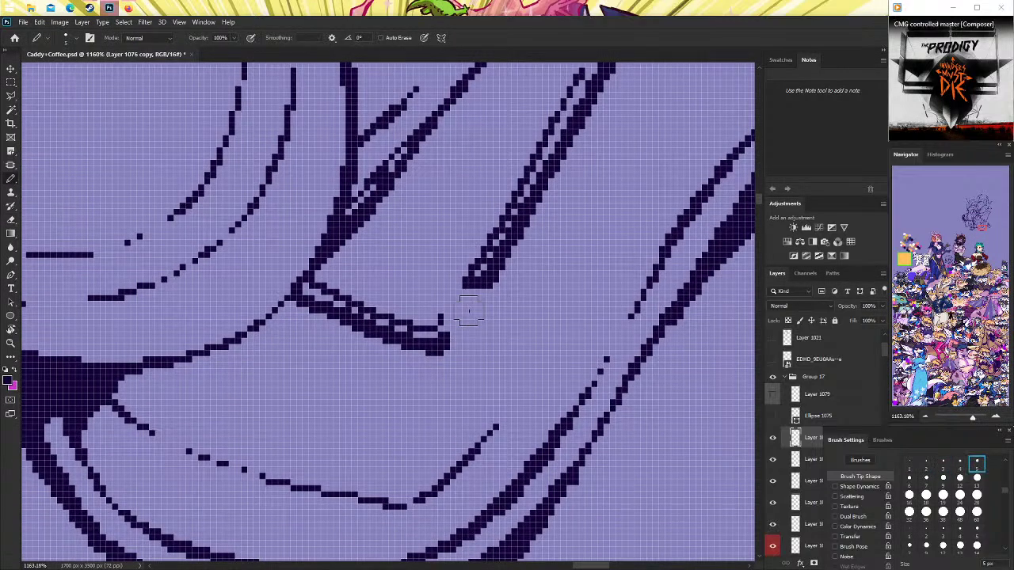
key(period)
mouse_move(452, 294)
mouse_down()
mouse_move(257, 382)
mouse_move(226, 347)
mouse_move(489, 348)
mouse_move(237, 353)
mouse_up()
key(ctrl+z)
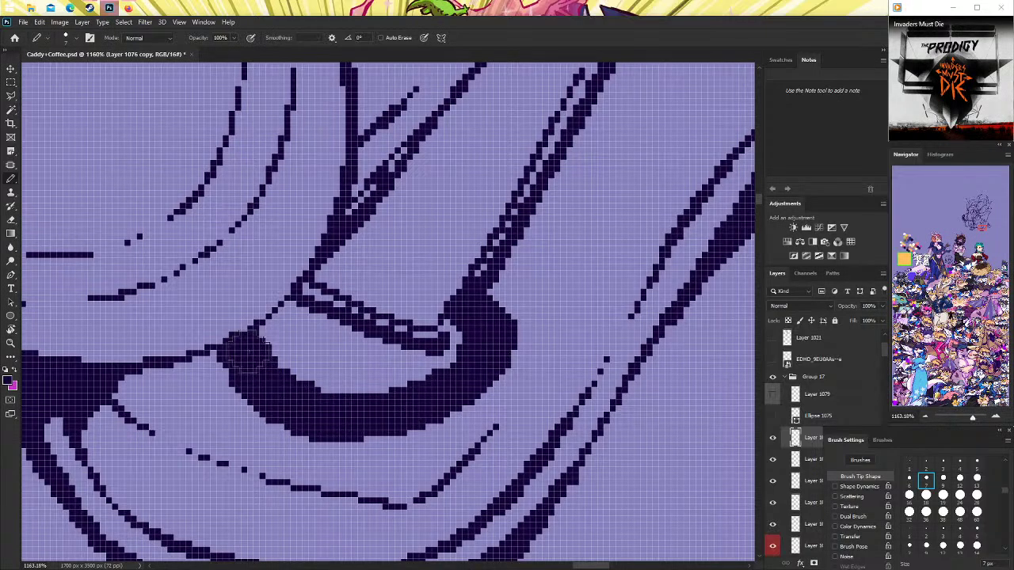
click(11, 342)
mouse_move(602, 340)
mouse_down()
mouse_move(426, 339)
mouse_move(478, 345)
mouse_move(443, 328)
mouse_up()
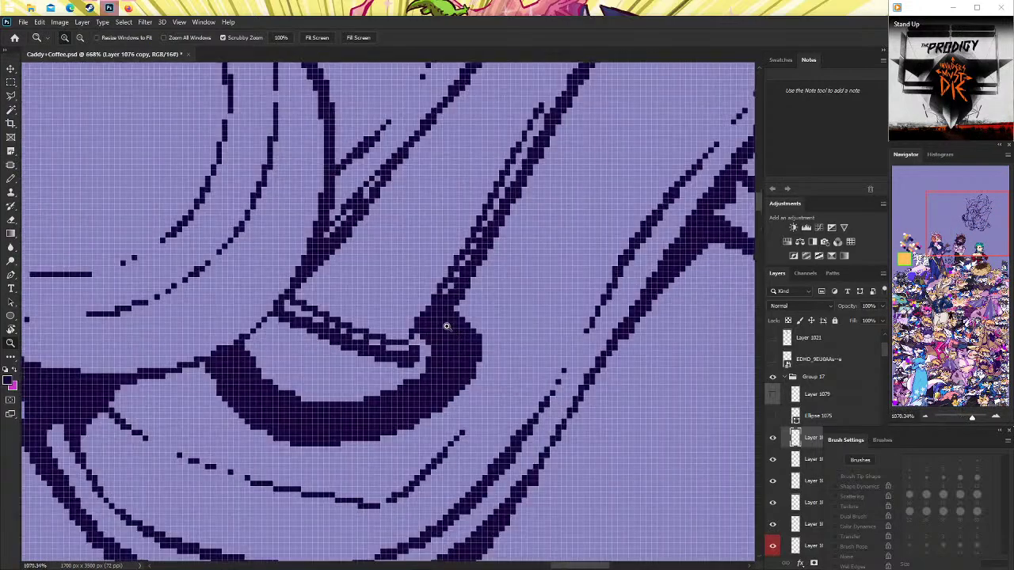
Fill gap pixels dark with a 1 px pencil and draw a short line beside the dark blob.
key(b)
click(435, 334)
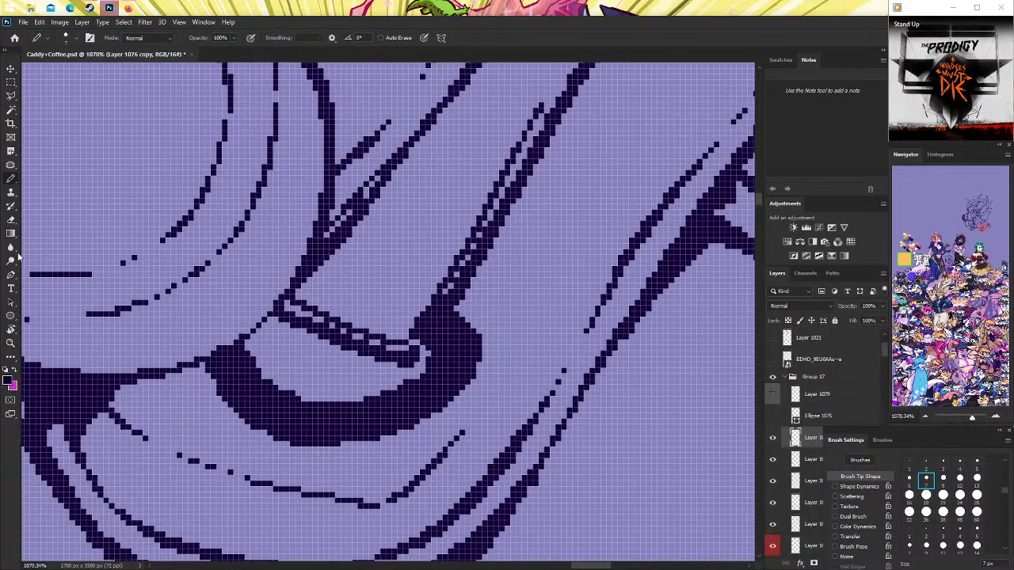
click(909, 465)
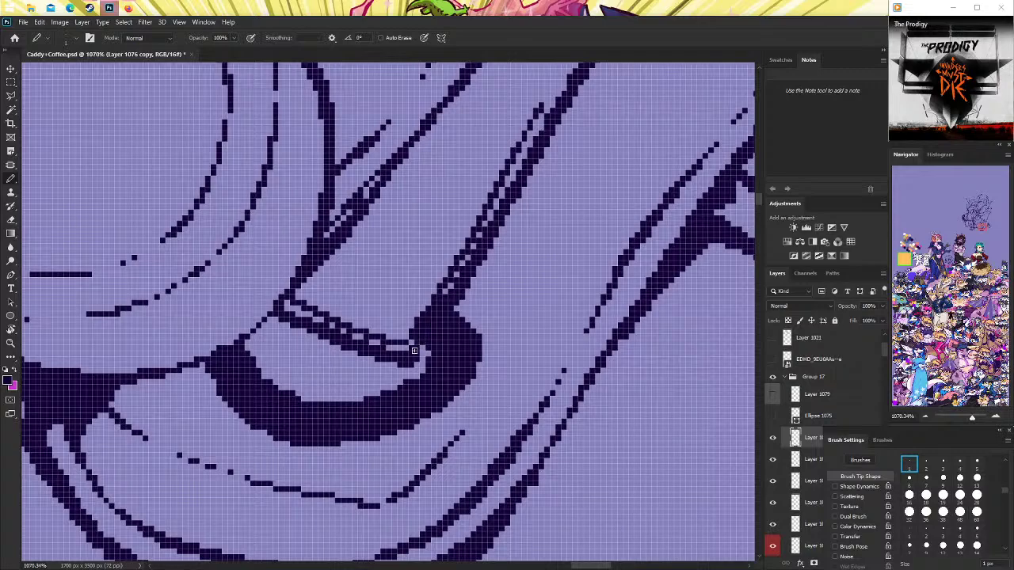
click(413, 341)
click(10, 221)
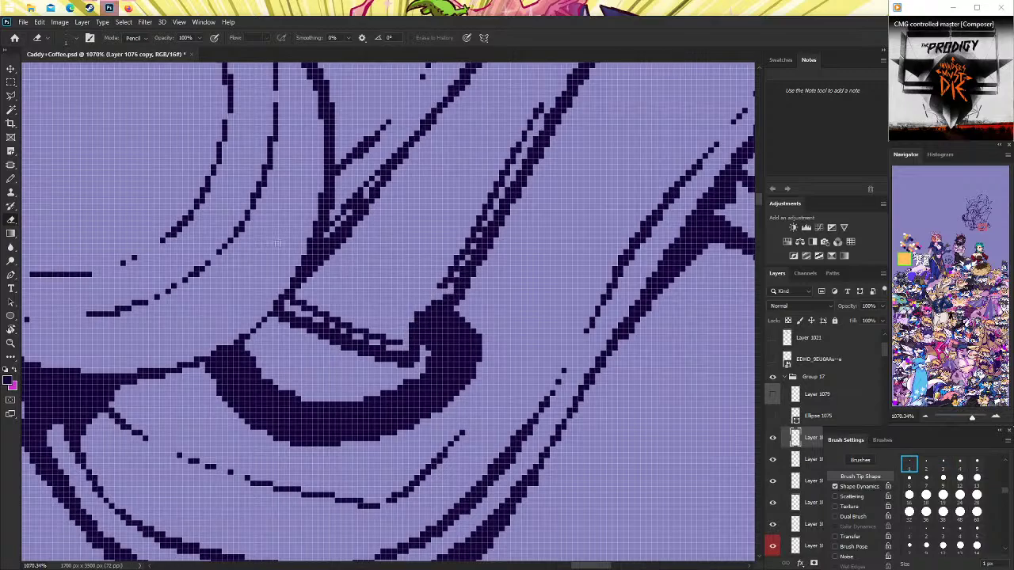
click(10, 179)
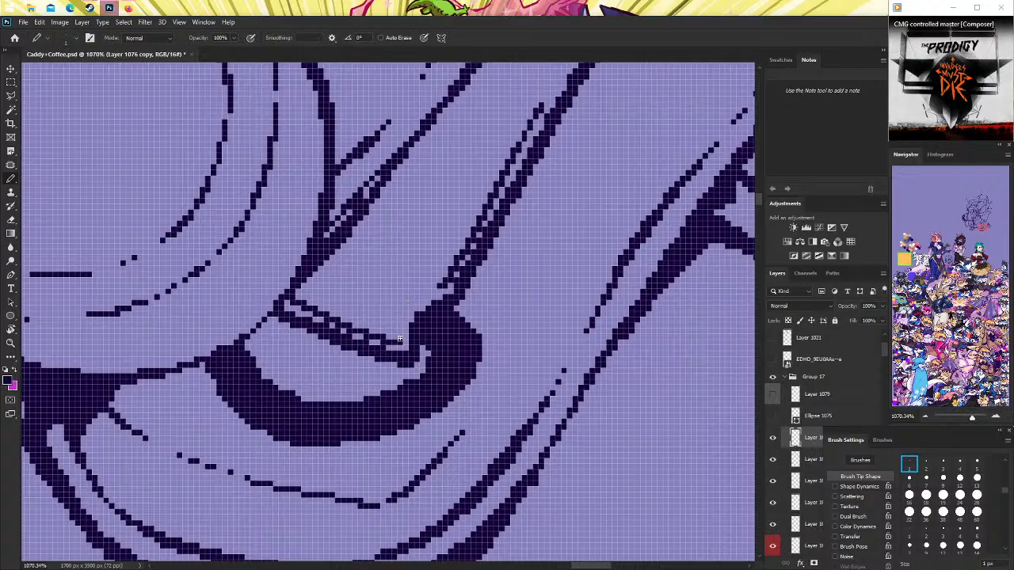
mouse_move(399, 339)
mouse_down()
mouse_move(406, 315)
mouse_move(425, 298)
mouse_move(423, 308)
mouse_up()
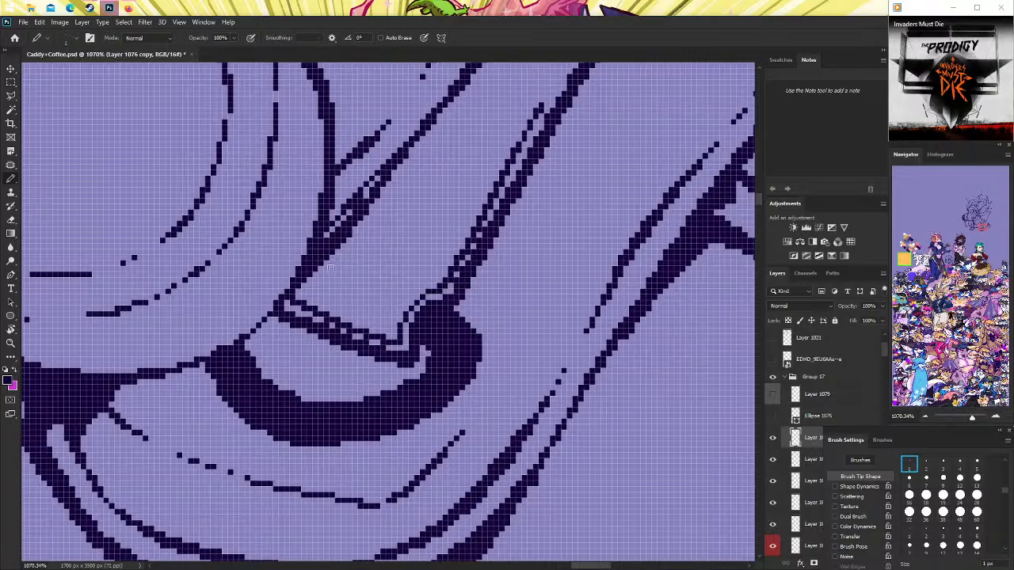
Zoom back in on the fold area and draw a line across the fold.
double_click(11, 342)
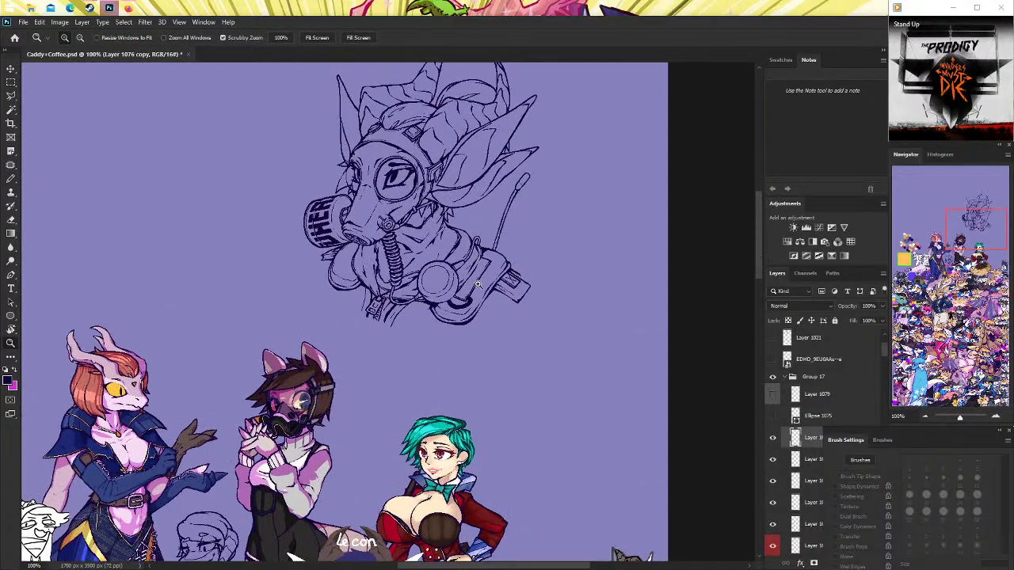
mouse_move(479, 286)
mouse_down()
mouse_move(525, 285)
mouse_move(81, 213)
mouse_up()
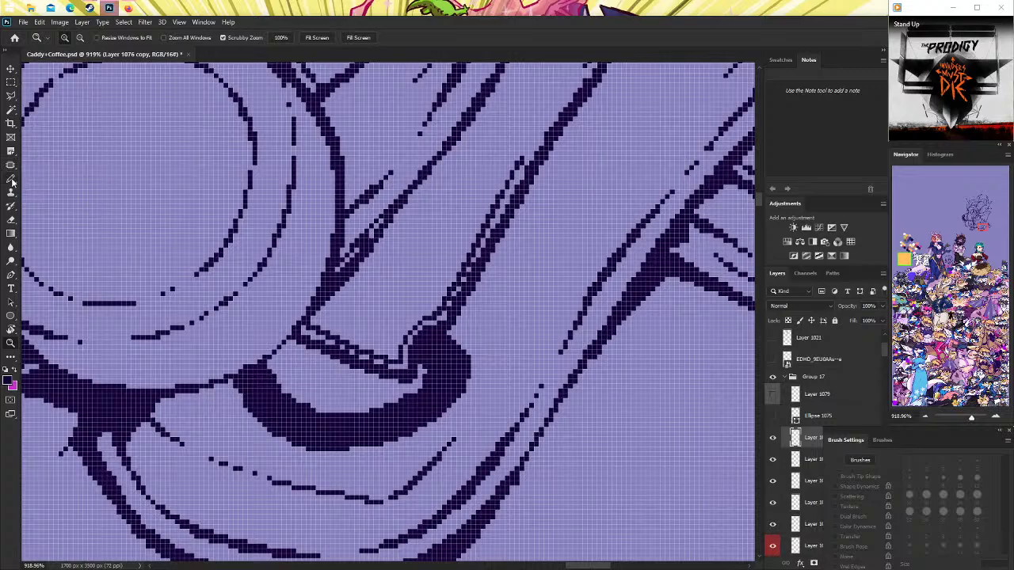
click(12, 181)
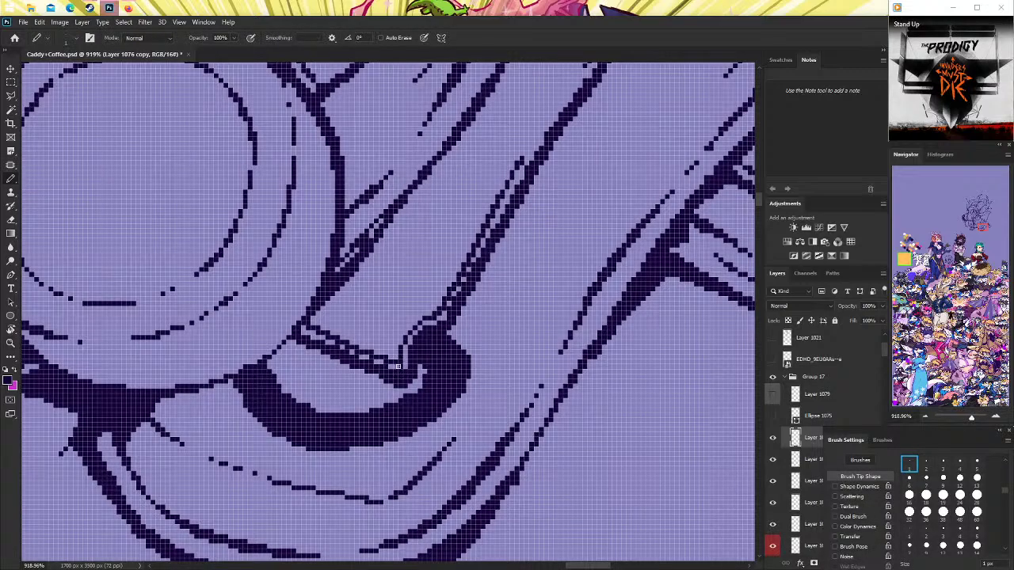
click(11, 220)
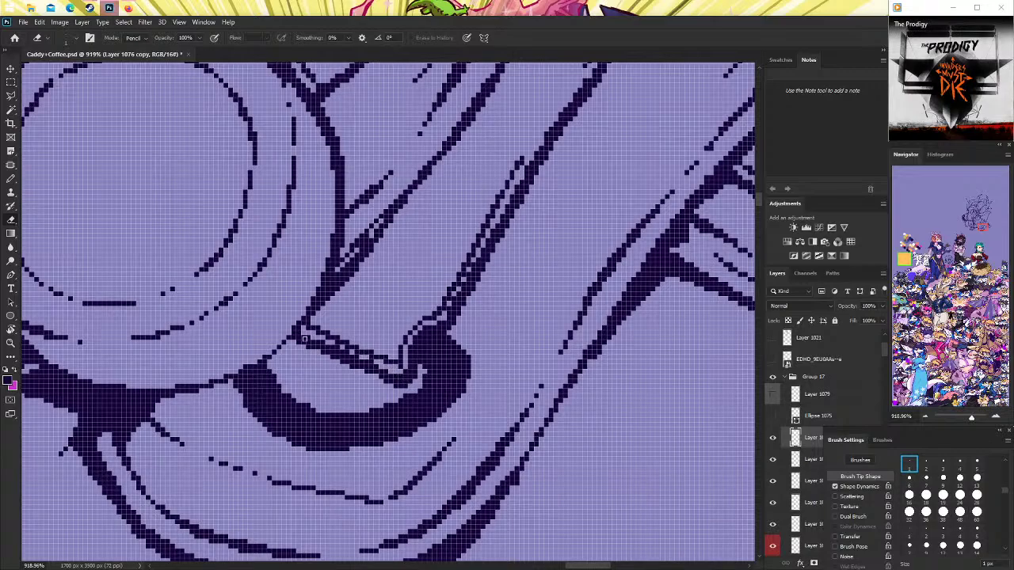
click(12, 179)
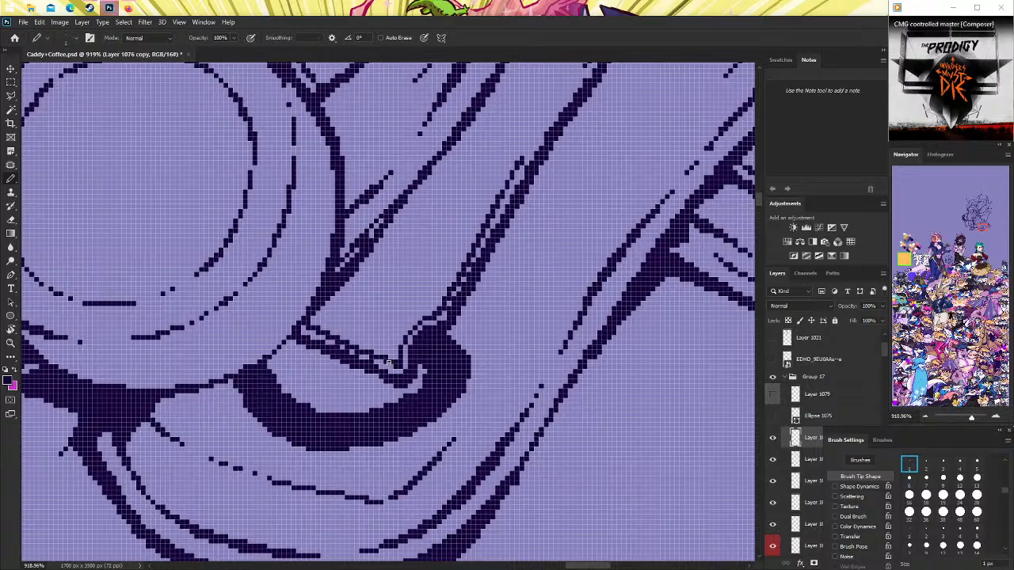
drag(355, 288, 421, 310)
click(11, 220)
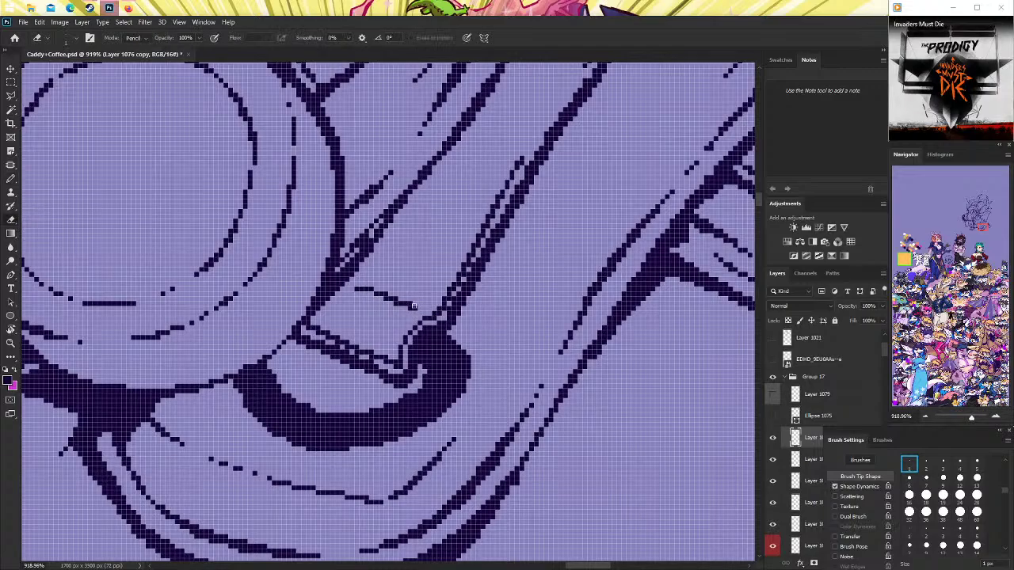
click(11, 179)
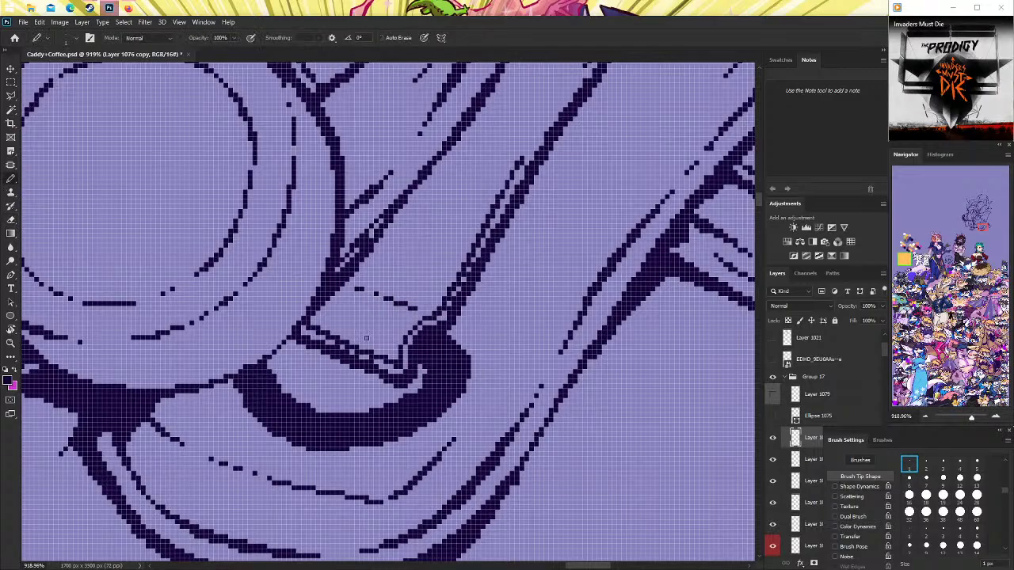
Draw diagonal pixel lines along and beside the strap edge, then view at 100%.
drag(317, 318, 381, 345)
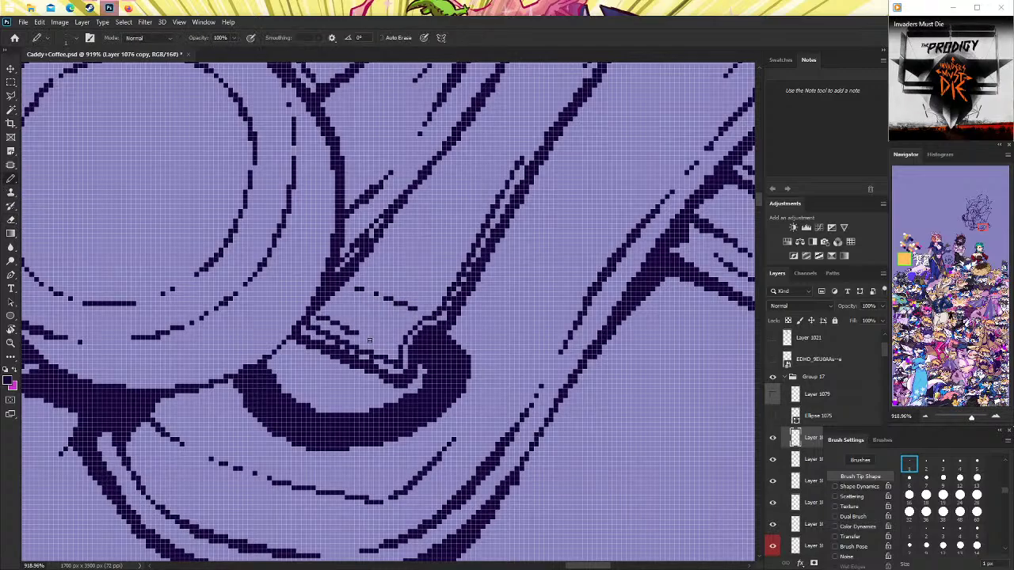
right_click(11, 220)
click(56, 219)
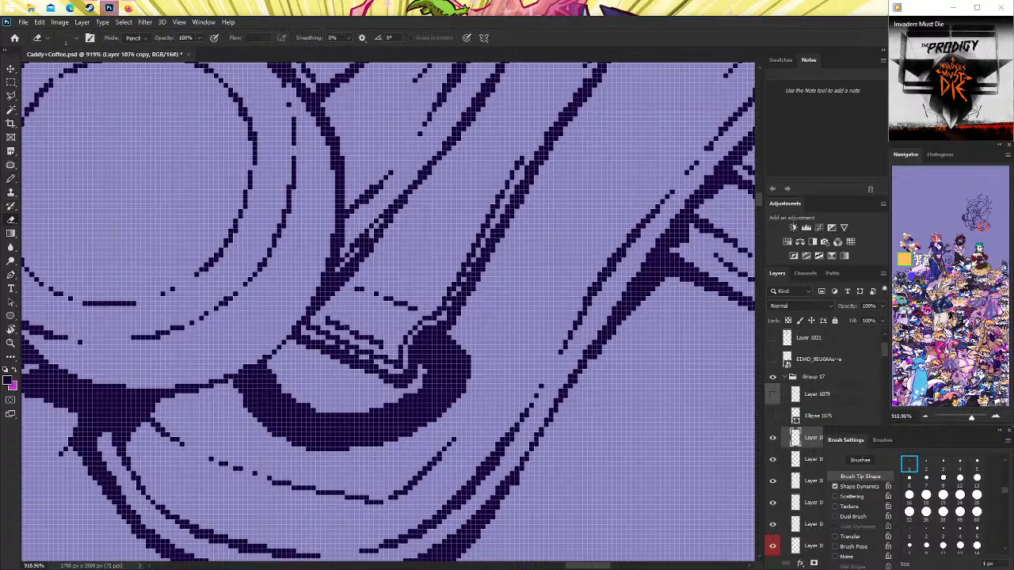
click(11, 180)
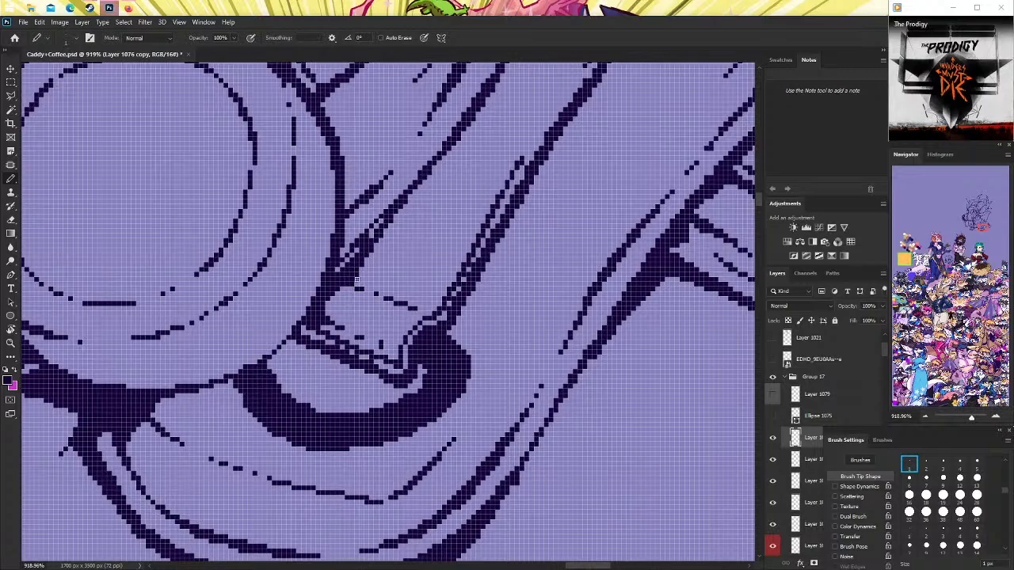
drag(357, 280, 368, 256)
double_click(10, 342)
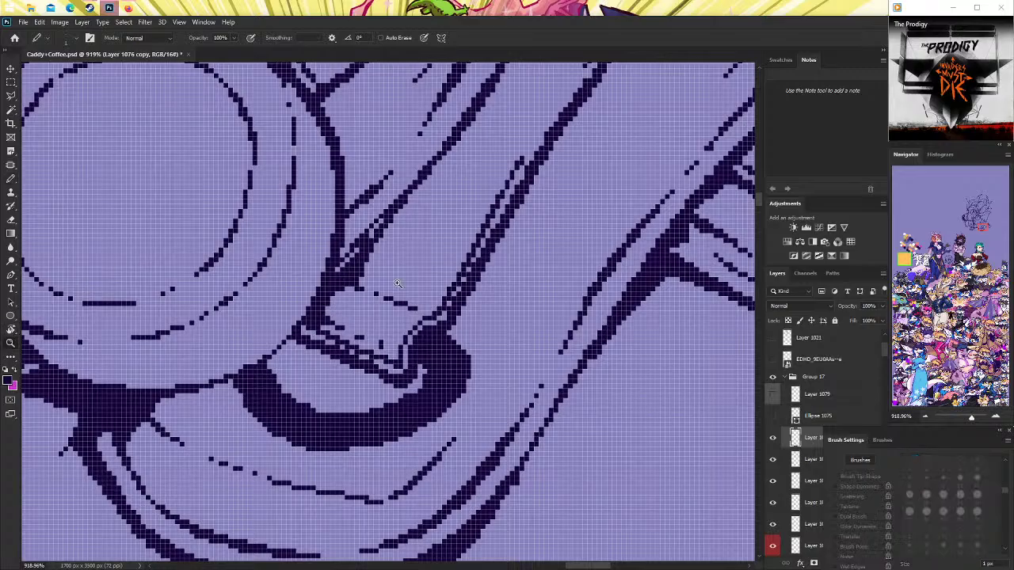
Zoom in to about 677% on the dark band beneath the buckle.
scroll(442, 250, up, 2)
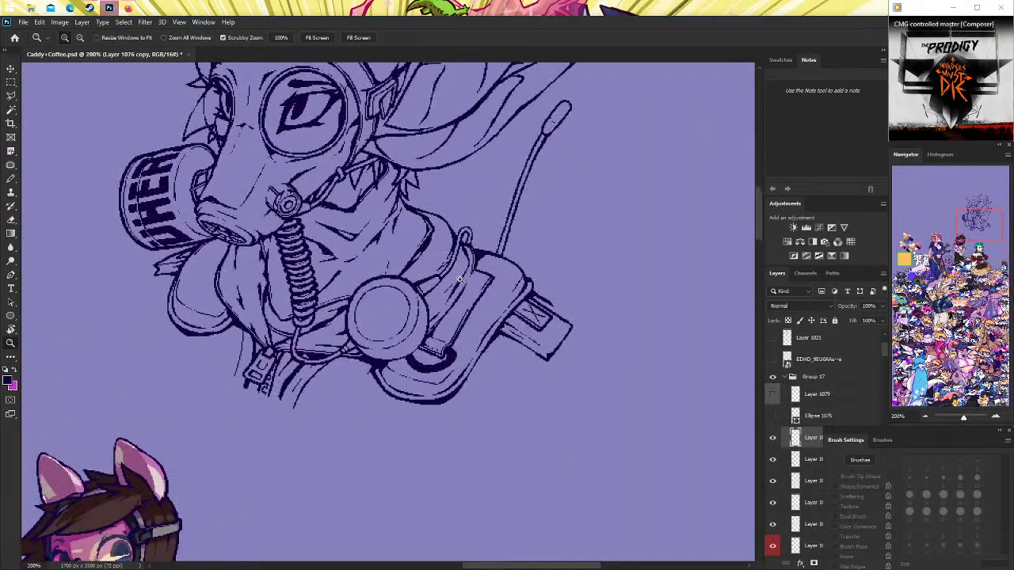
scroll(451, 286, down, 1)
scroll(455, 293, down, 1)
scroll(459, 296, up, 1)
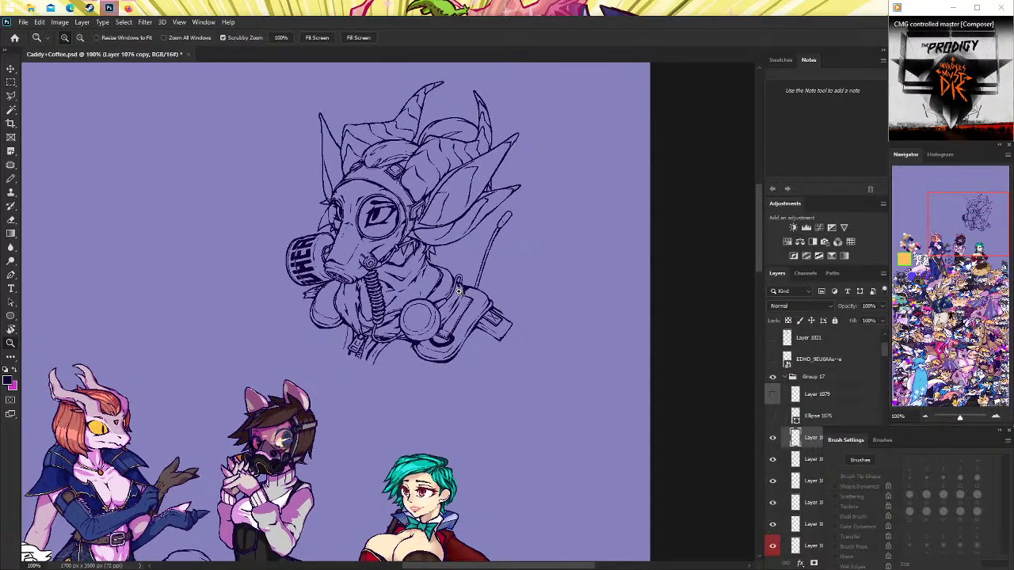
scroll(459, 290, up, 2)
scroll(472, 261, up, 2)
scroll(483, 237, up, 1)
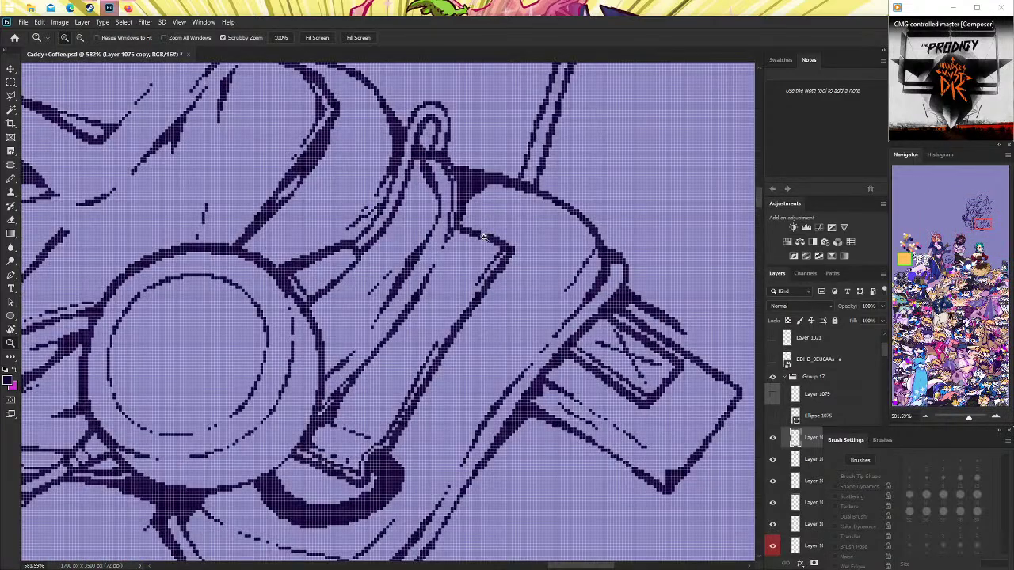
scroll(475, 234, down, 3)
scroll(443, 230, down, 3)
scroll(412, 224, up, 1)
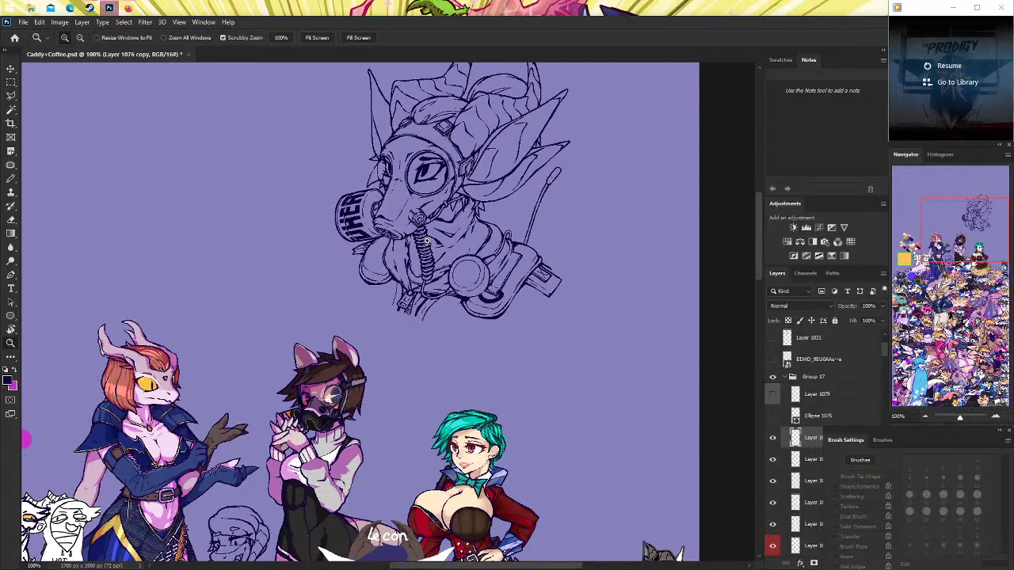
scroll(495, 289, up, 3)
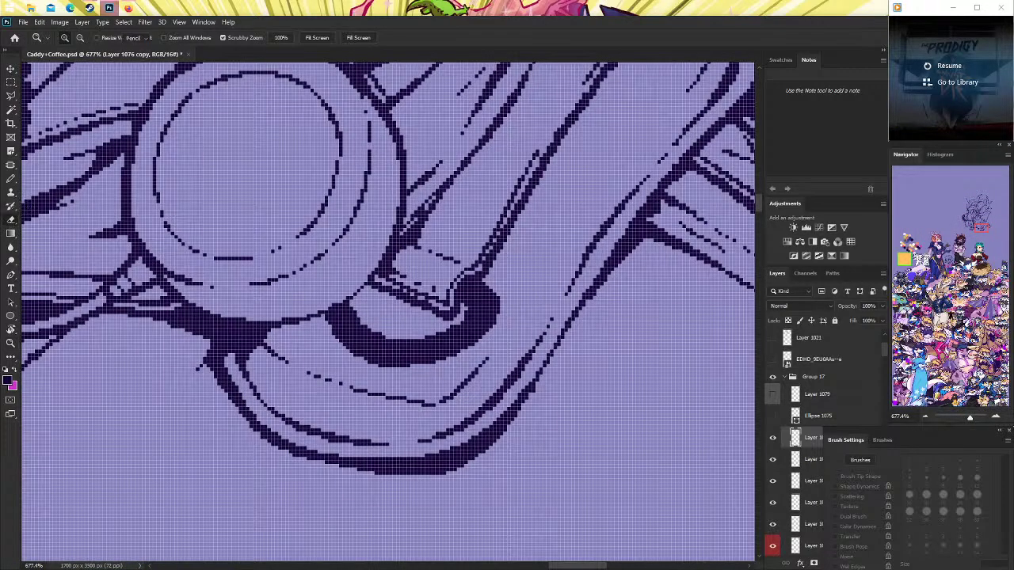
Hollow the solid band under the buckle into thin outlines with the Pencil-mode eraser.
click(11, 219)
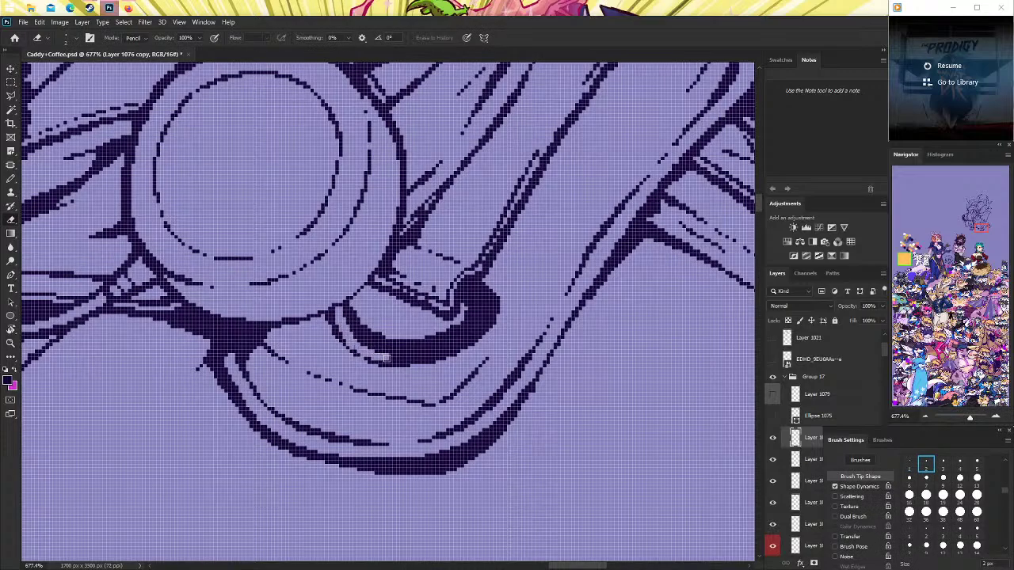
key(])
mouse_move(339, 321)
mouse_down()
mouse_move(329, 310)
mouse_move(436, 348)
mouse_move(471, 294)
mouse_move(464, 301)
mouse_up()
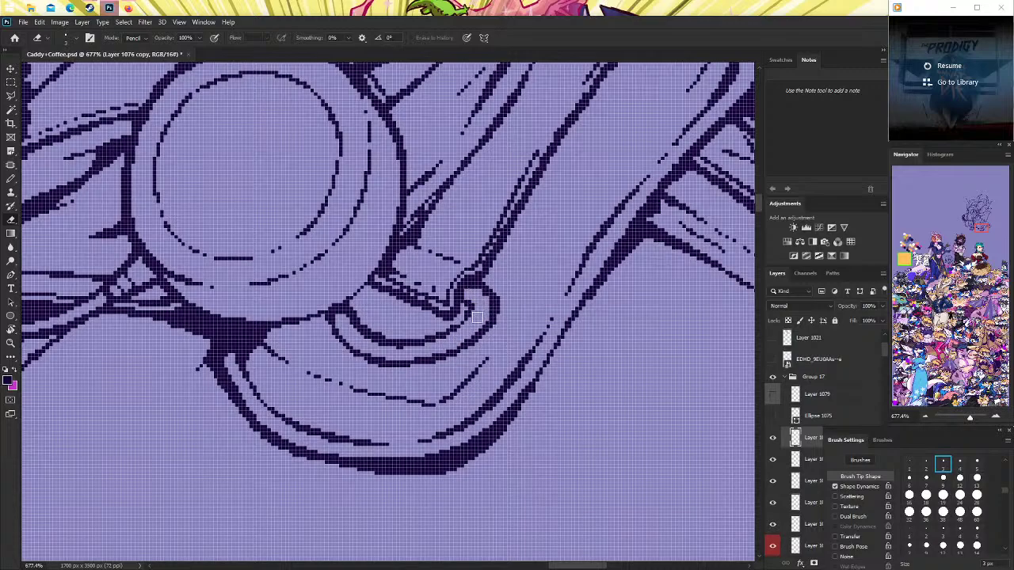
click(11, 178)
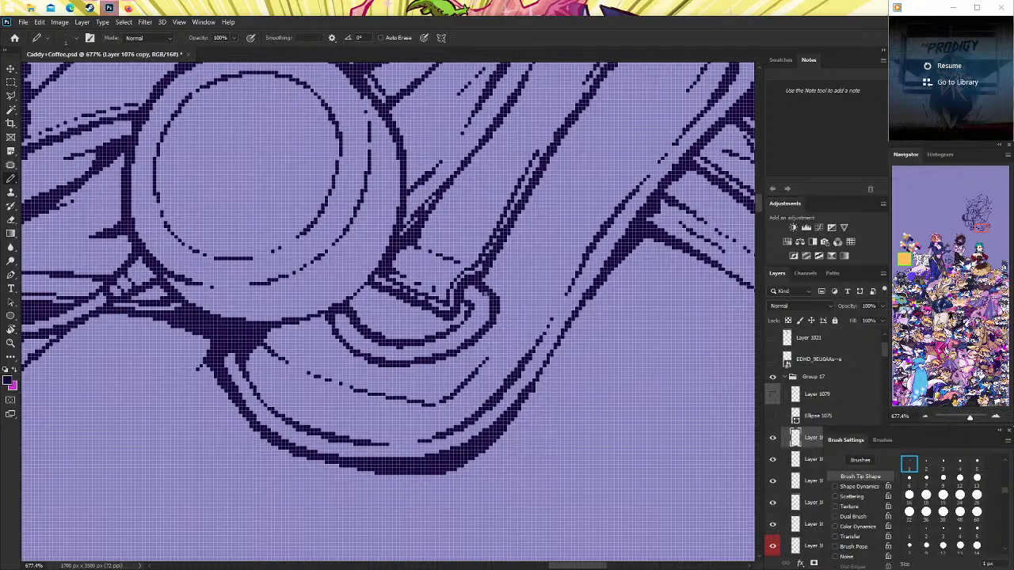
click(11, 220)
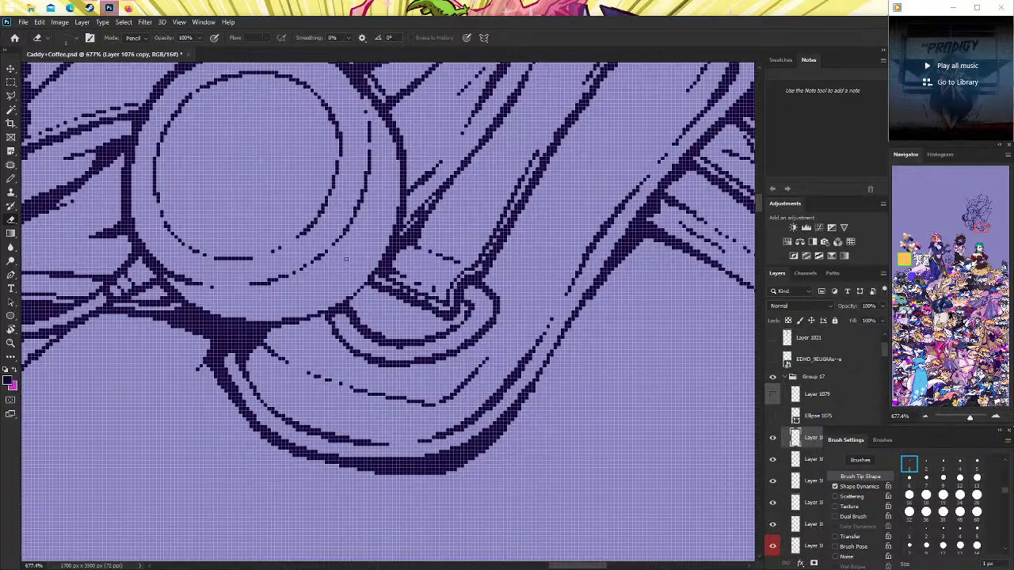
scroll(330, 275, up, 2)
Zoom in on the buckle clasp and pencil in the missing pixels on the line below it.
click(14, 342)
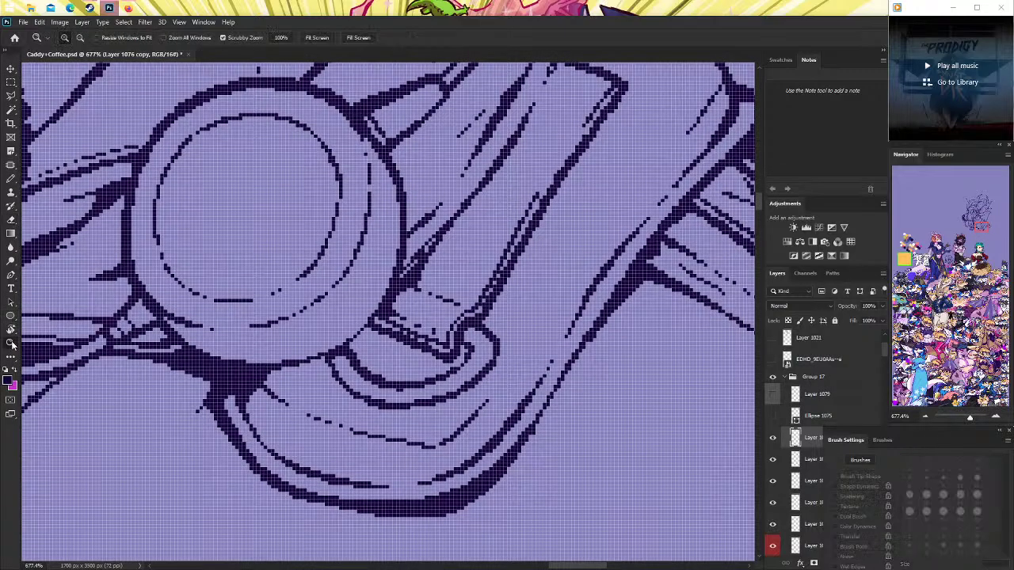
click(280, 37)
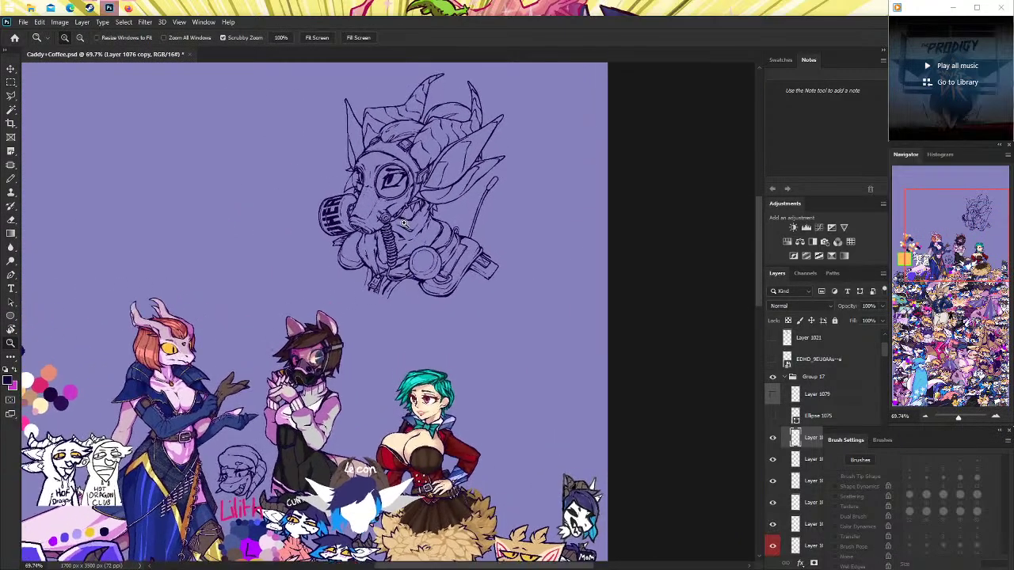
drag(475, 279, 586, 278)
key(b)
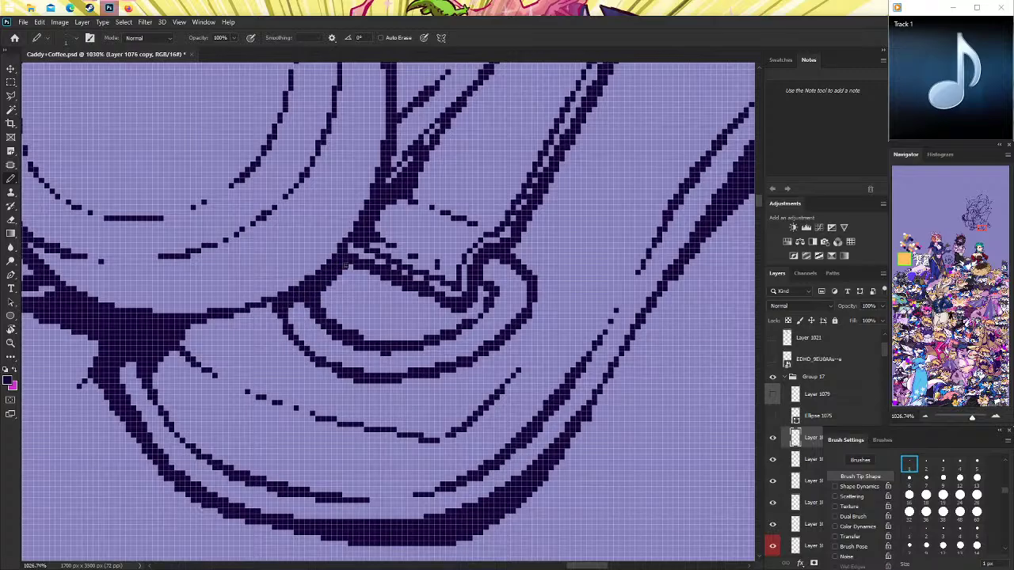
click(11, 342)
scroll(104, 321, down, 5)
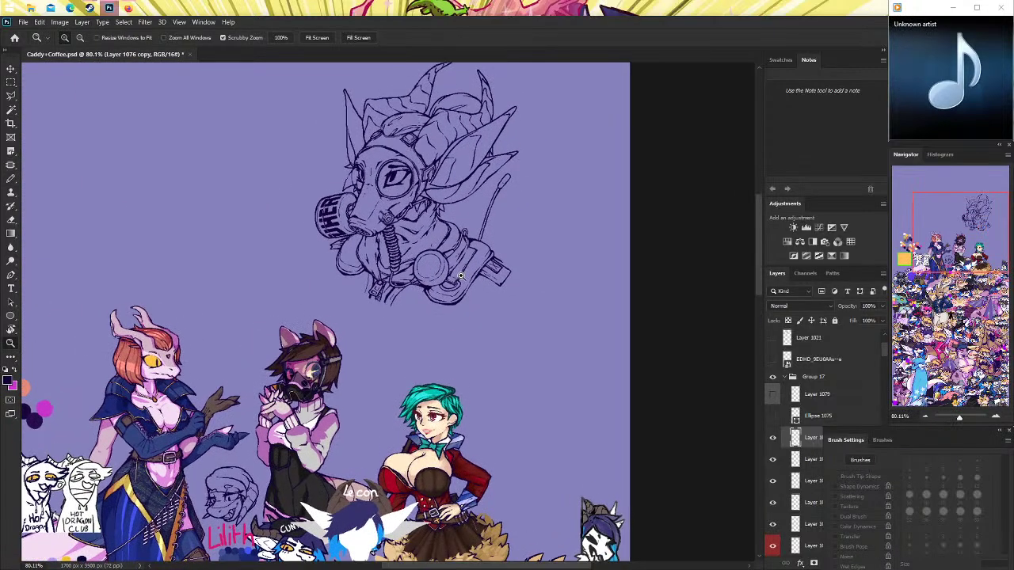
scroll(26, 187, up, 5)
click(11, 179)
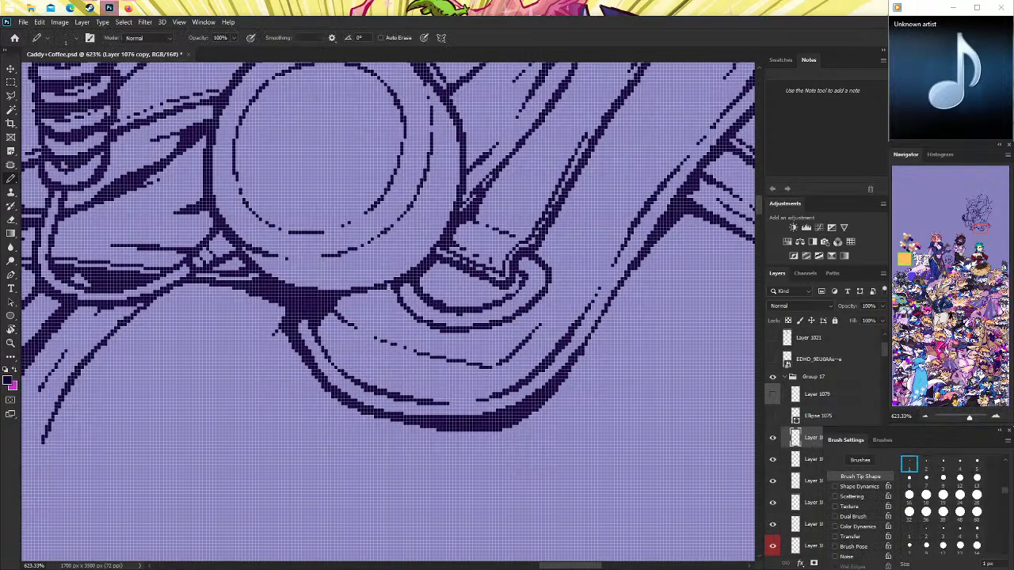
drag(390, 285, 389, 295)
Zoom out to 100% to check the character, then zoom back in on the head and buckle.
scroll(473, 310, up, 2)
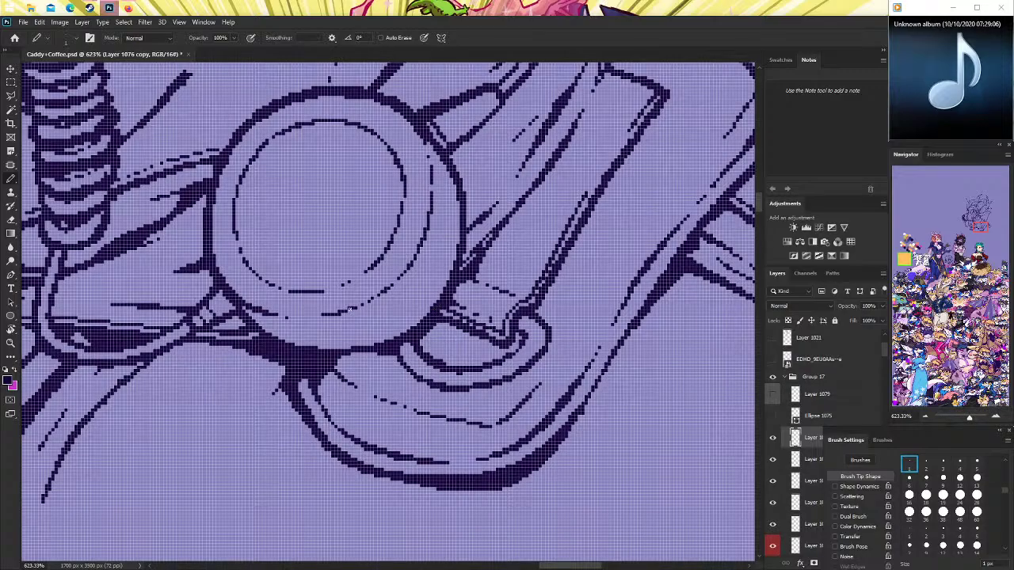
scroll(478, 276, up, 2)
key(z)
drag(479, 276, 434, 282)
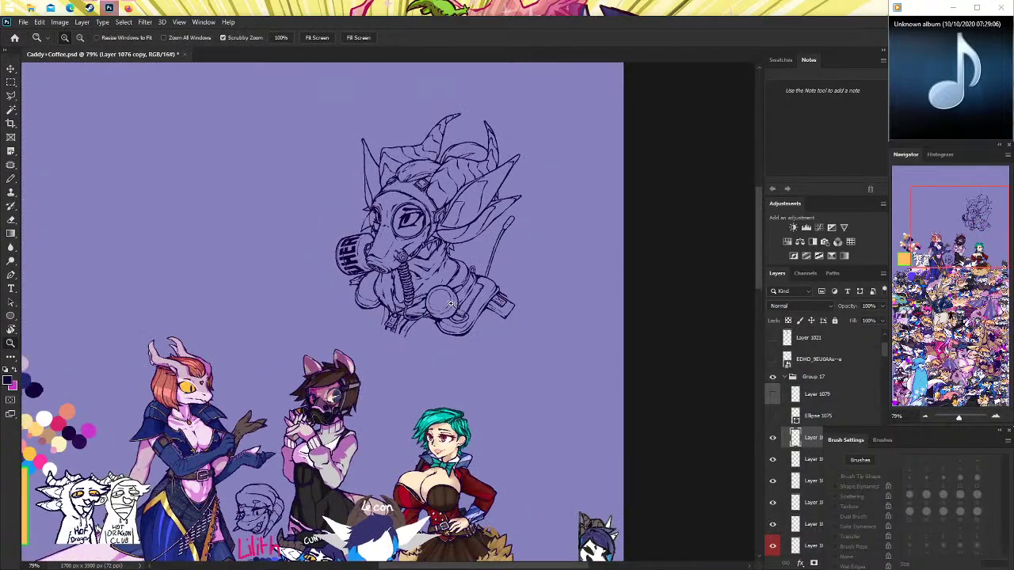
click(432, 285)
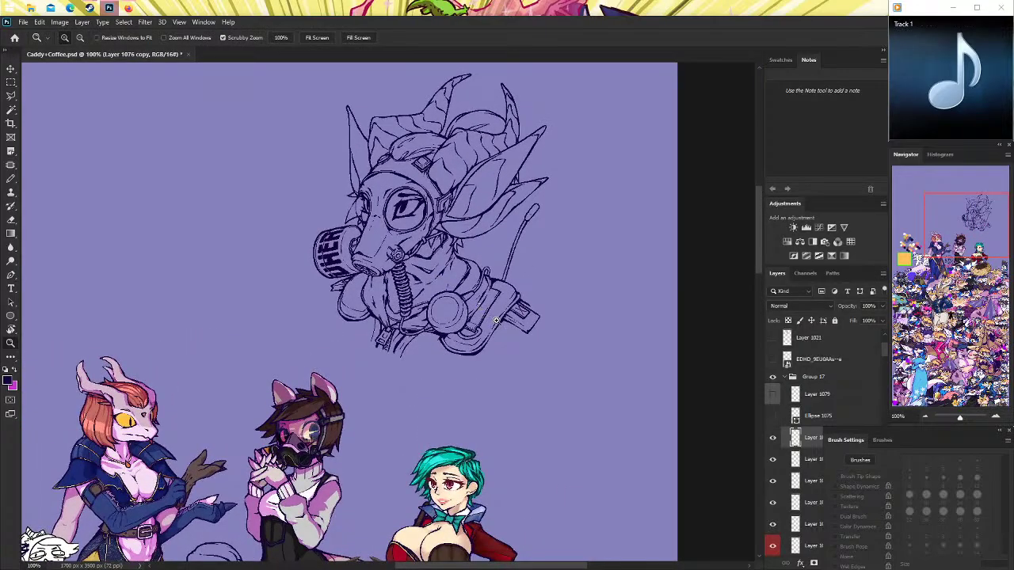
drag(486, 337, 485, 277)
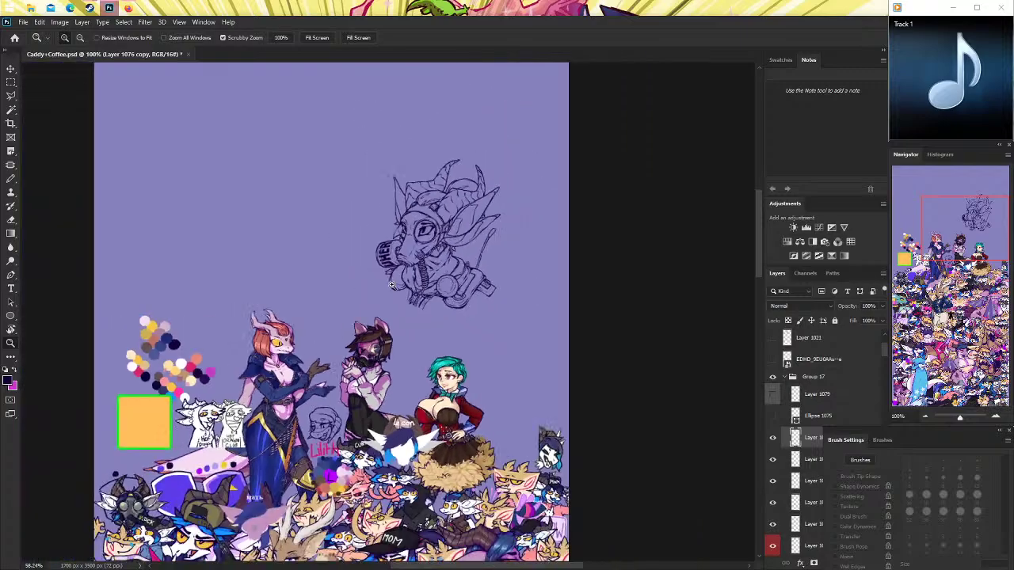
click(485, 277)
click(485, 277)
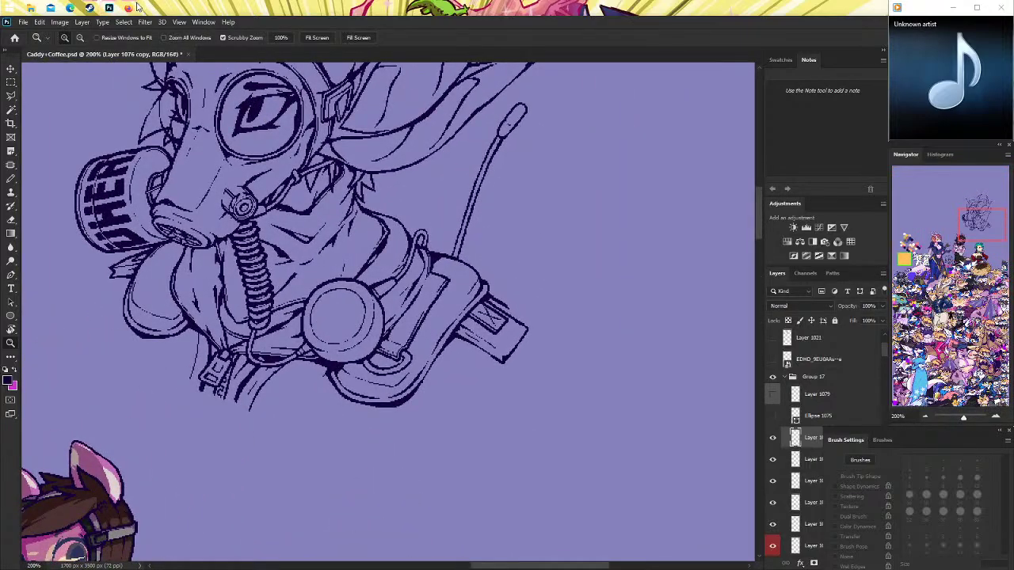
Bring up the gas-mask reference browser, then hide it again.
click(131, 7)
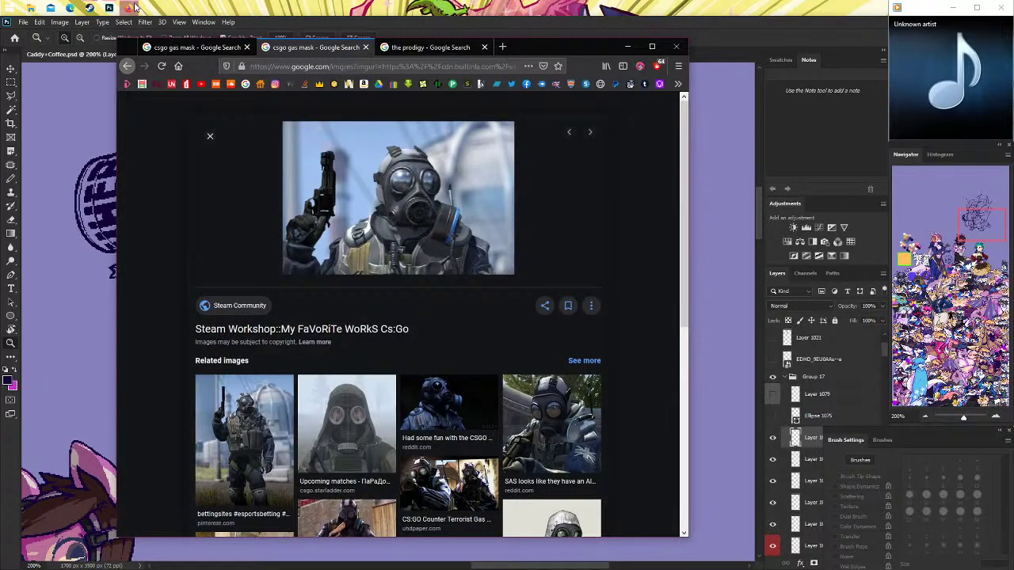
click(130, 7)
scroll(238, 356, up, 5)
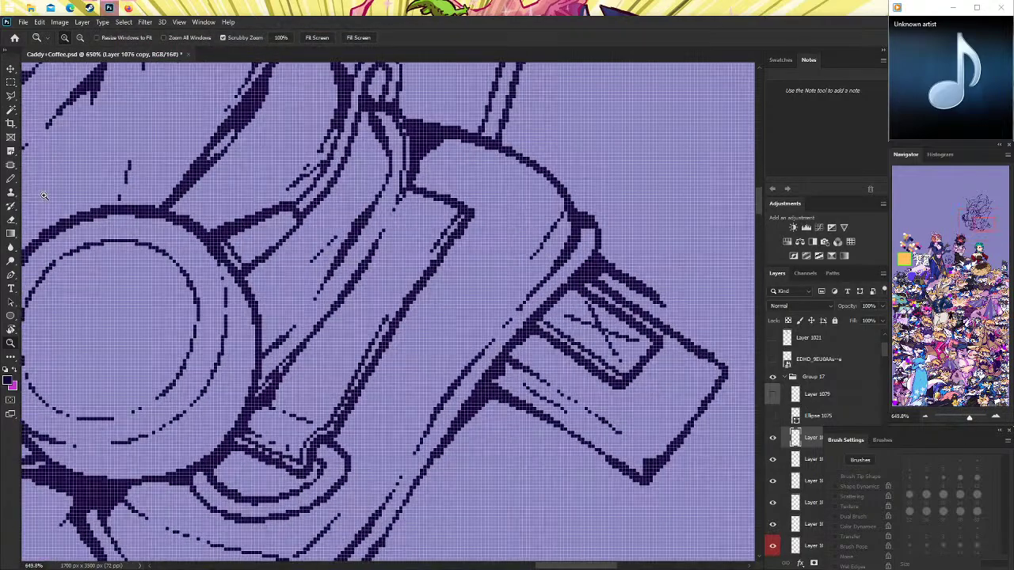
Try several strap outline strokes below the buckle, undoing each misplaced one.
click(11, 178)
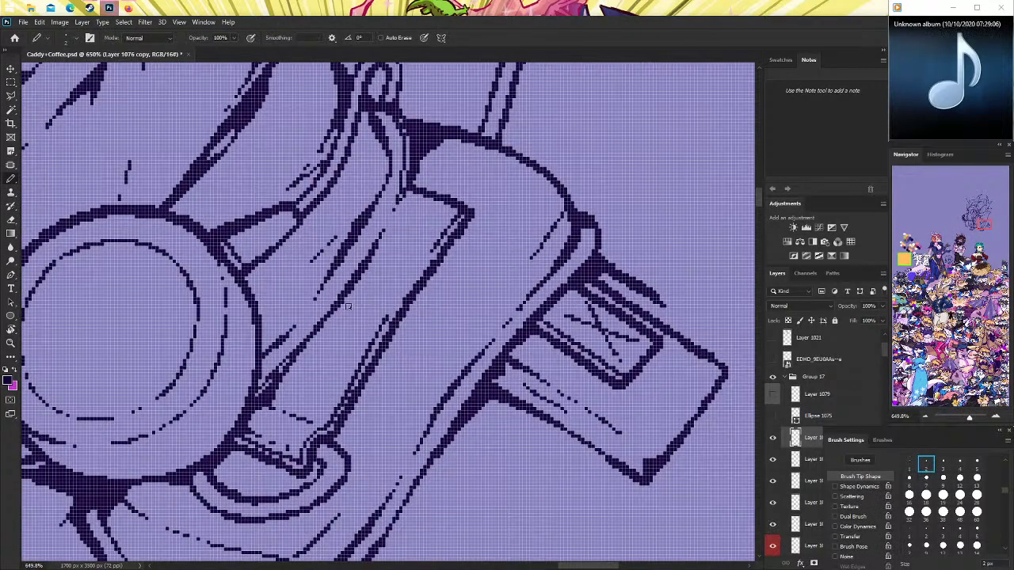
drag(347, 306, 420, 347)
key(ctrl+z)
mouse_move(344, 309)
mouse_down()
mouse_move(414, 351)
mouse_move(468, 310)
mouse_up()
key(ctrl+z)
mouse_move(420, 354)
mouse_down()
mouse_move(458, 300)
mouse_move(364, 263)
mouse_move(397, 268)
mouse_move(460, 306)
mouse_up()
key(ctrl+z)
key(ctrl+z)
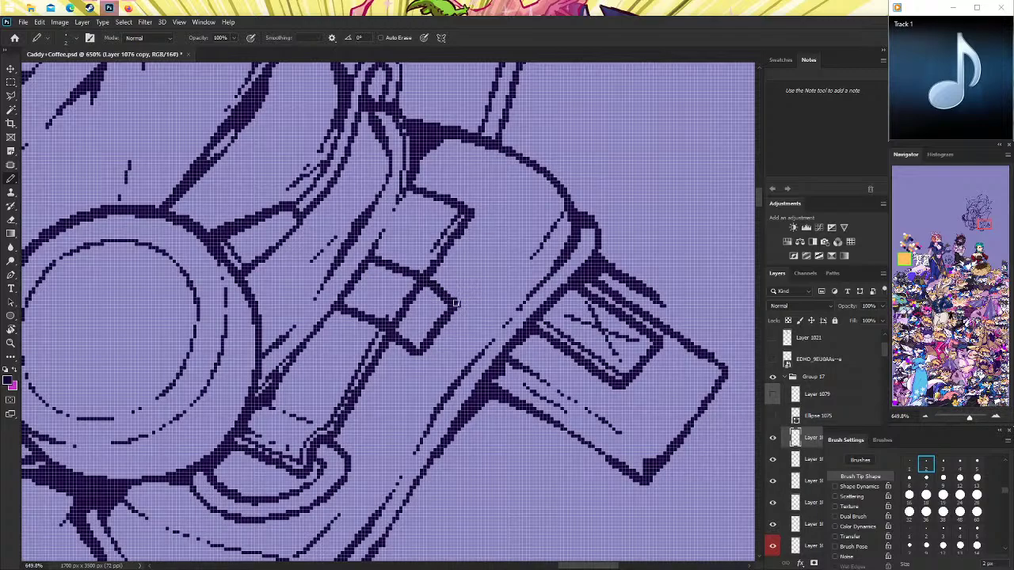
Erase the buckle box's right side and redraw its slanted edge with a 1 px pencil.
click(12, 221)
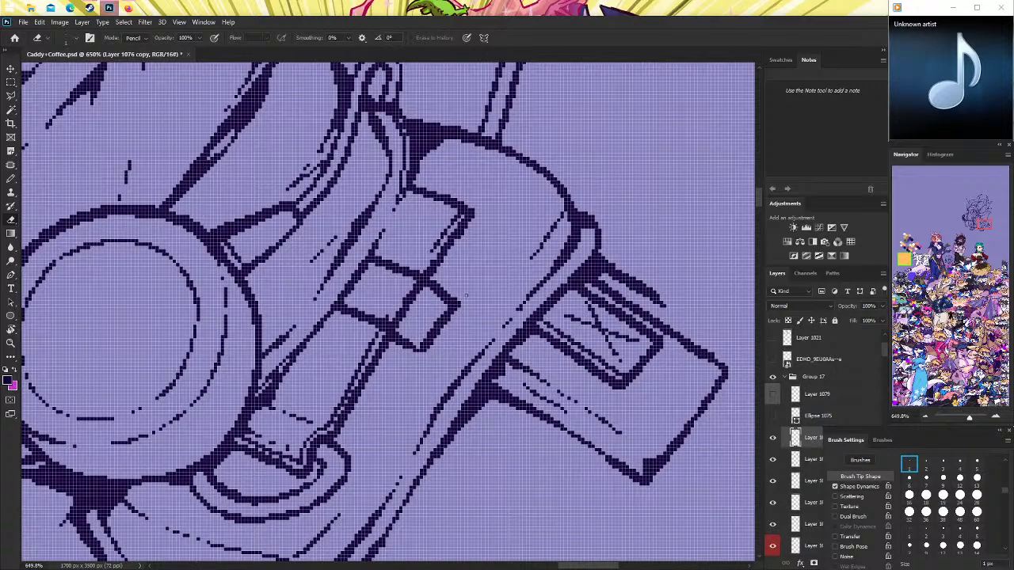
click(11, 179)
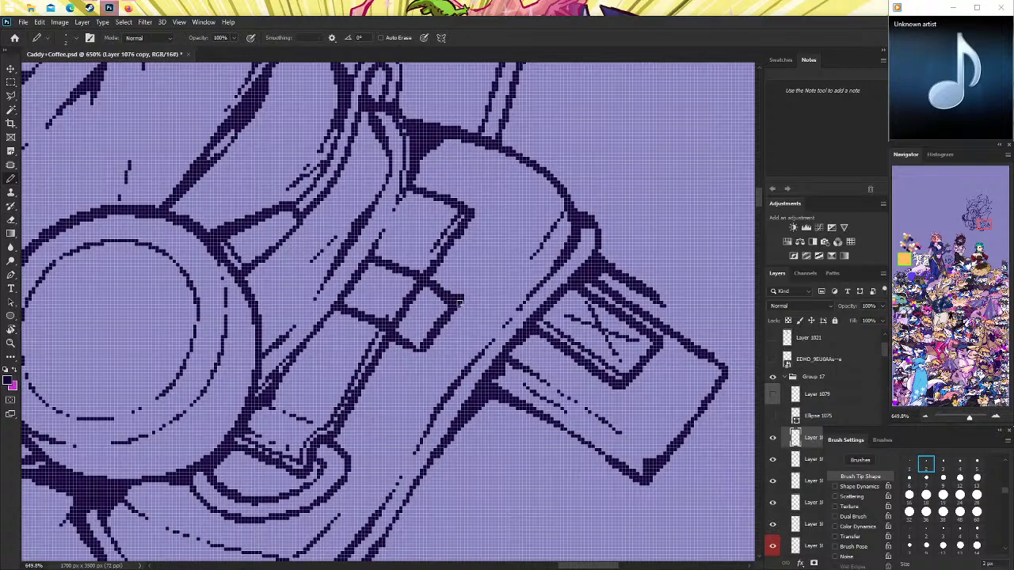
click(12, 219)
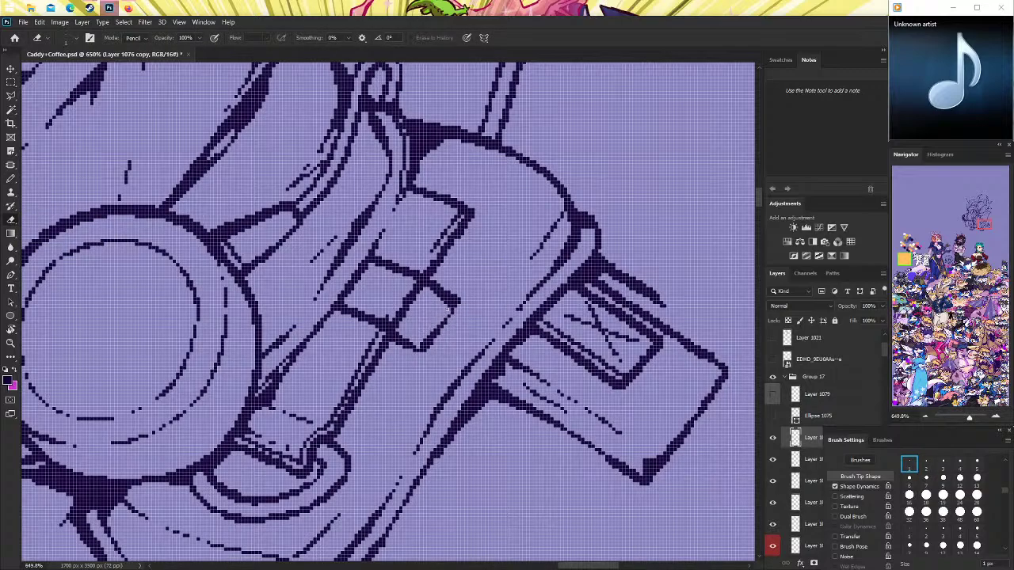
drag(453, 302, 429, 329)
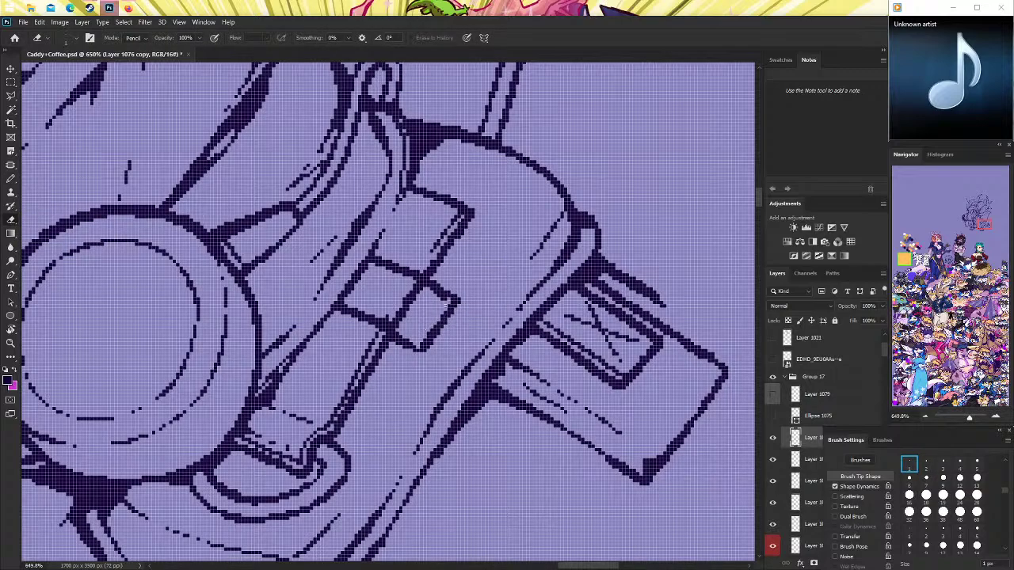
click(11, 179)
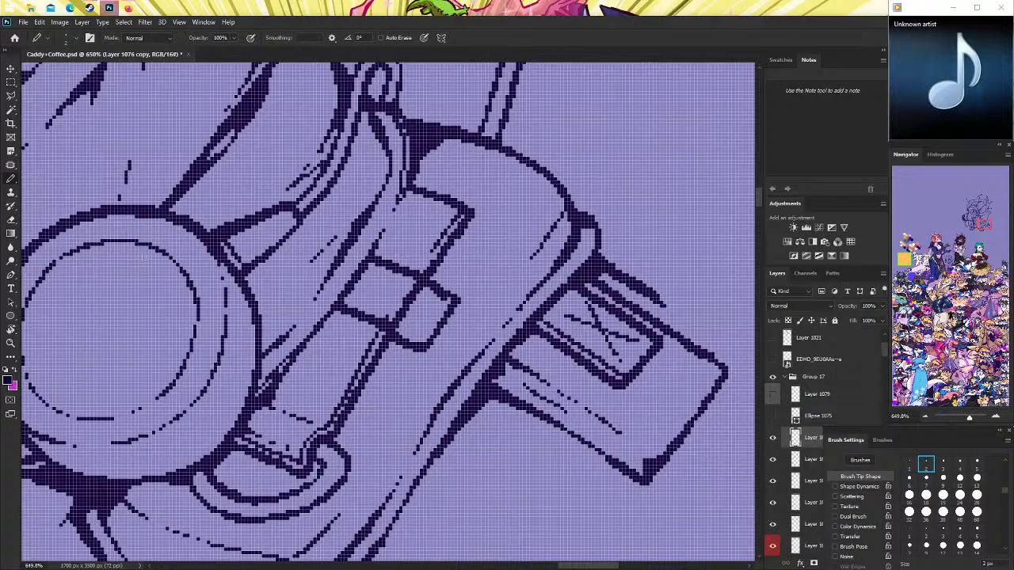
key(comma)
drag(450, 295, 419, 342)
key(ctrl+z)
drag(448, 301, 423, 342)
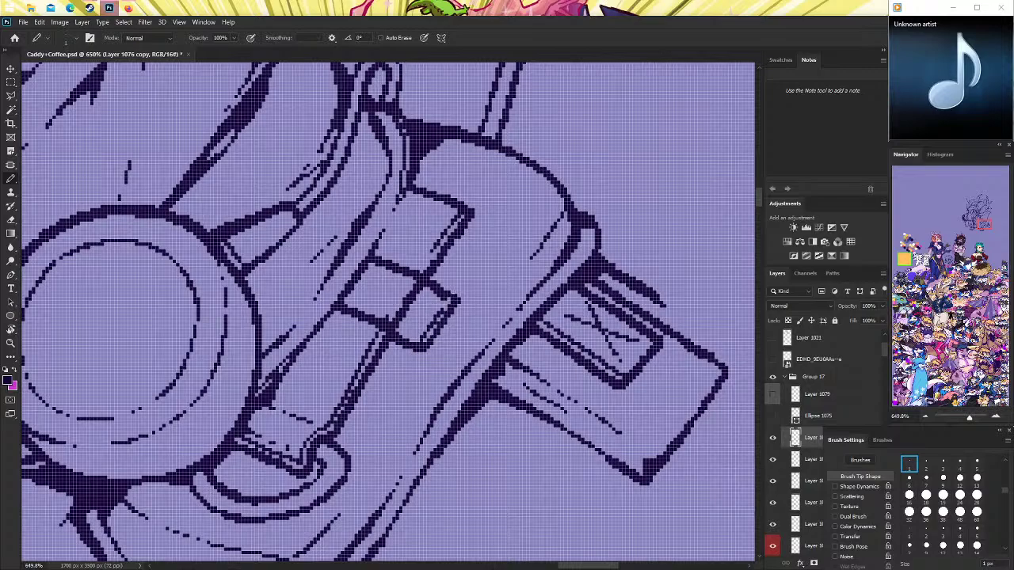
drag(446, 295, 420, 345)
scroll(412, 356, up, 2)
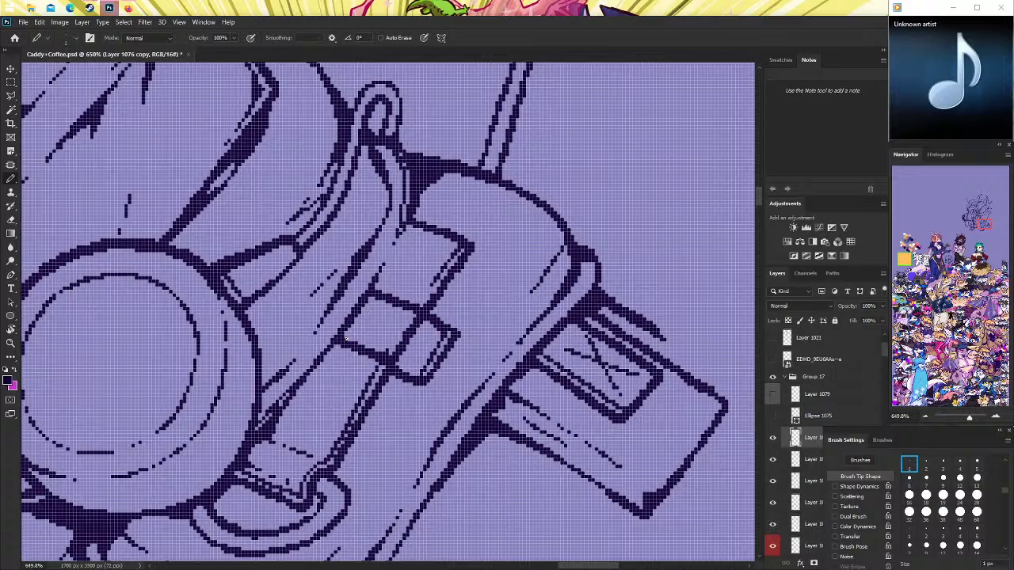
Try a left-edge stroke on the box, then toggle layer visibility to compare the outline and zoom out.
mouse_move(346, 339)
mouse_down()
mouse_move(353, 320)
mouse_move(318, 367)
mouse_move(339, 343)
mouse_up()
key(ctrl+z)
key(ctrl+z)
scroll(387, 265, down, 1)
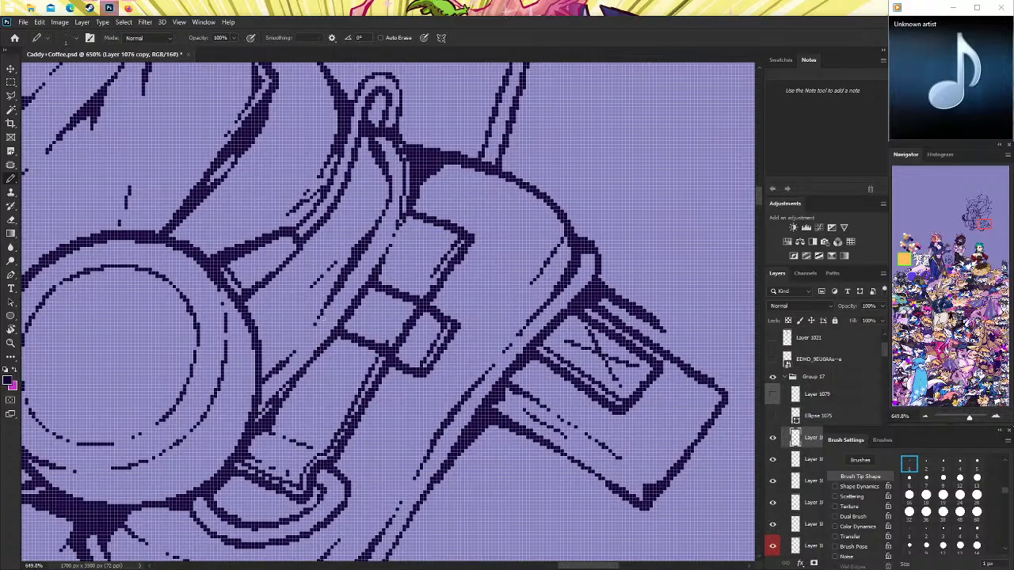
click(11, 221)
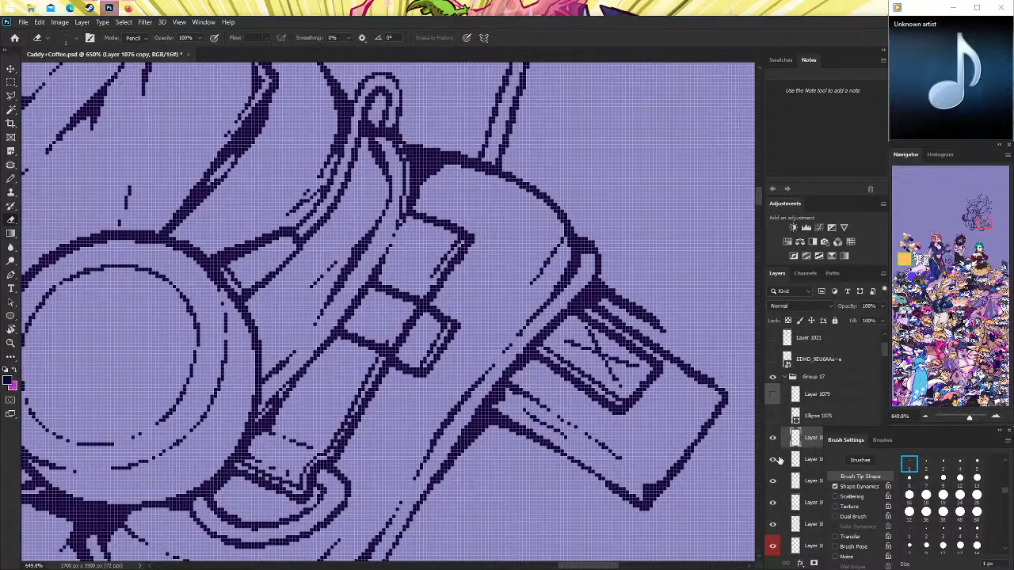
click(774, 482)
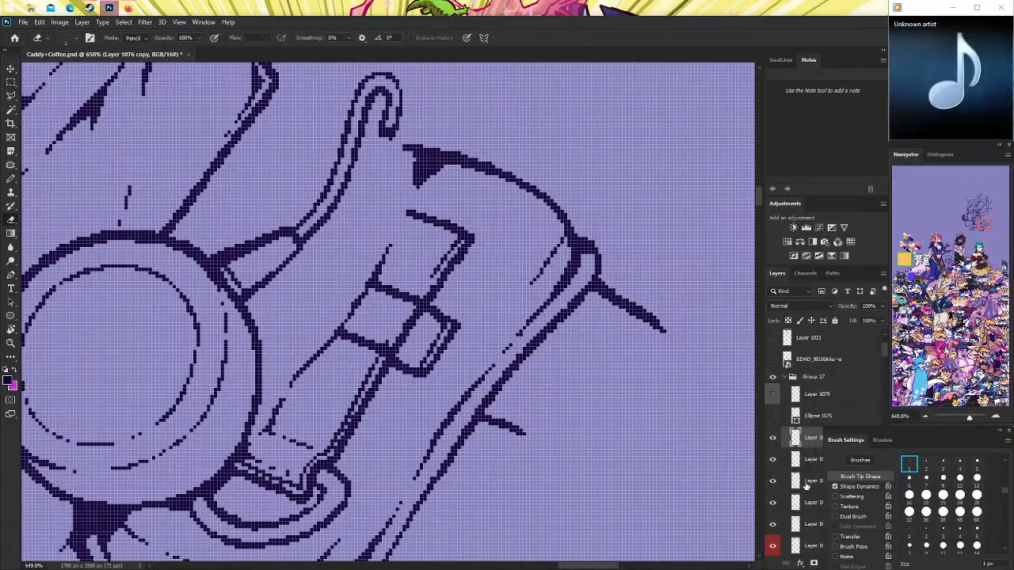
click(778, 504)
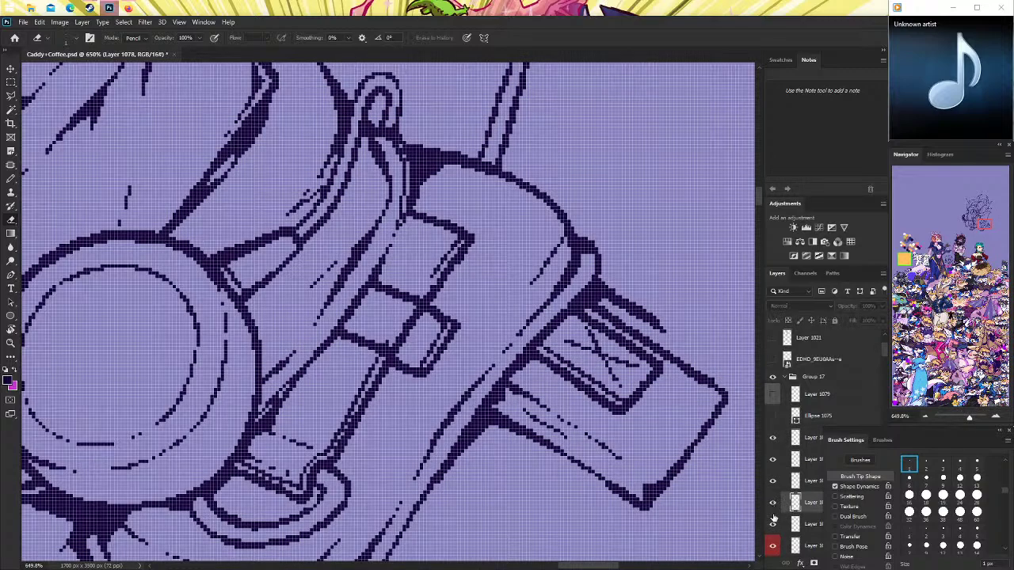
click(773, 523)
key(ctrl+z)
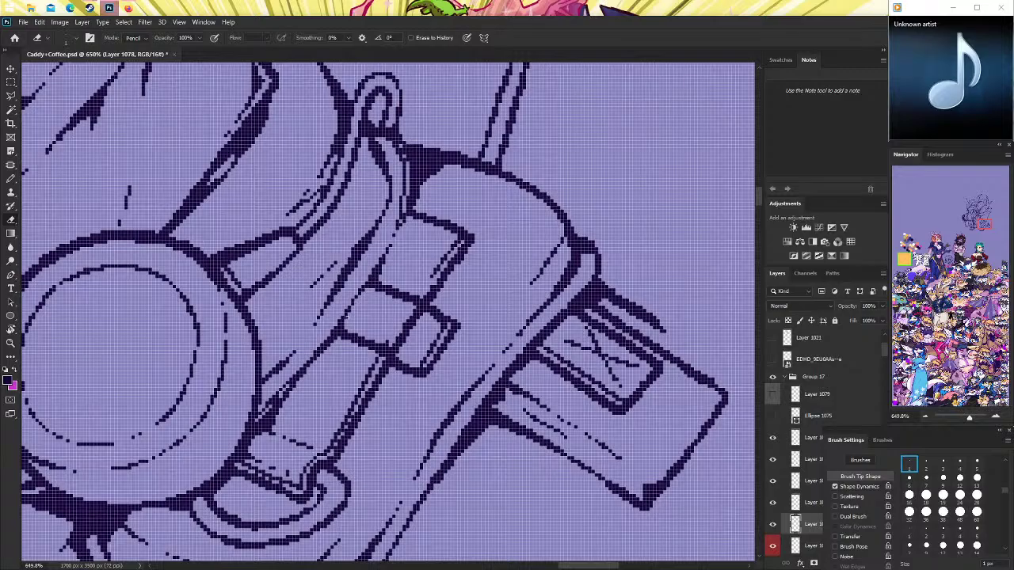
click(11, 343)
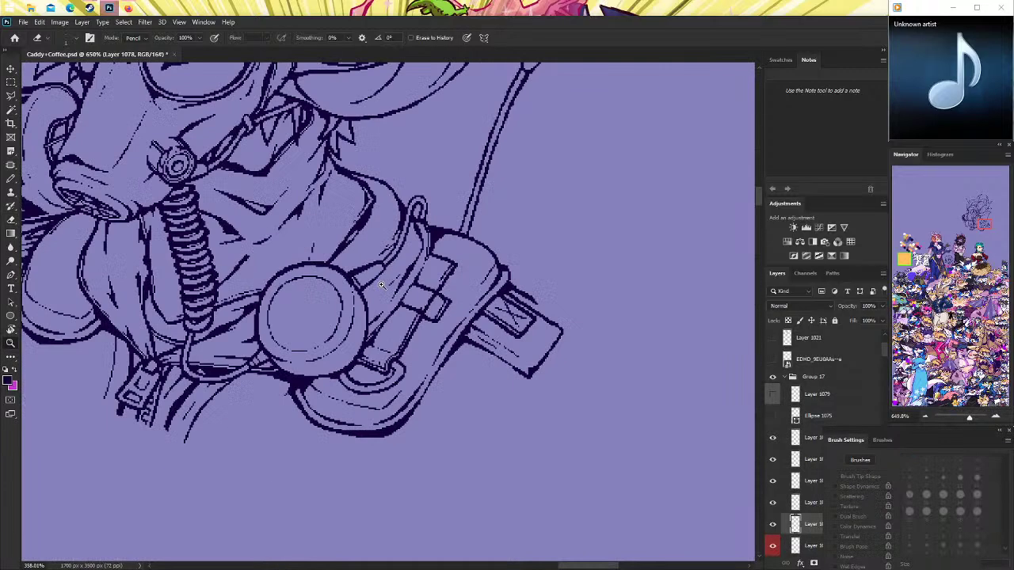
mouse_move(515, 305)
mouse_down()
mouse_move(482, 305)
mouse_move(499, 305)
mouse_up()
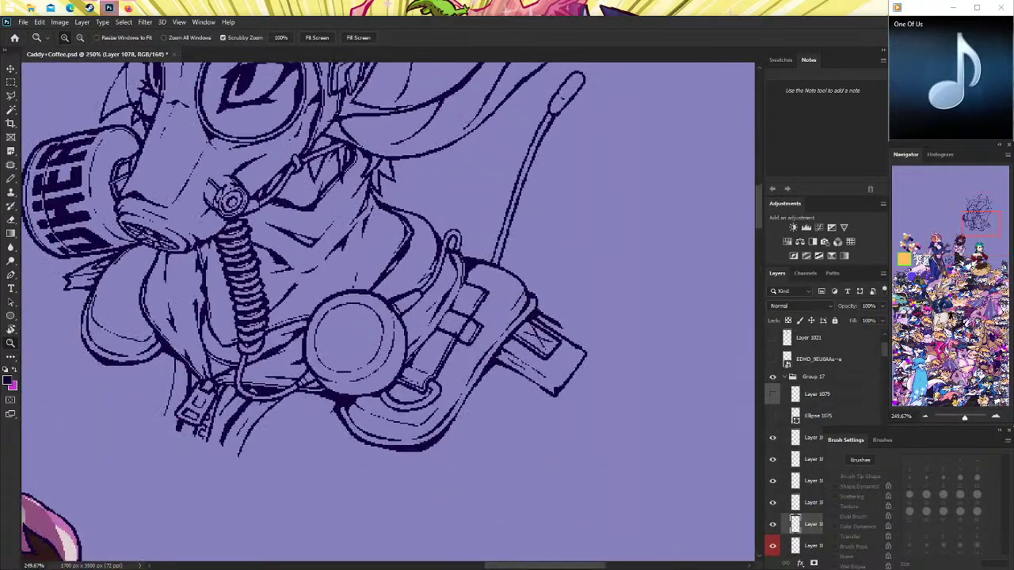
Zoom in on the buckle and erase stray pixels along the box outline.
click(773, 438)
click(773, 437)
scroll(476, 333, up, 5)
key(e)
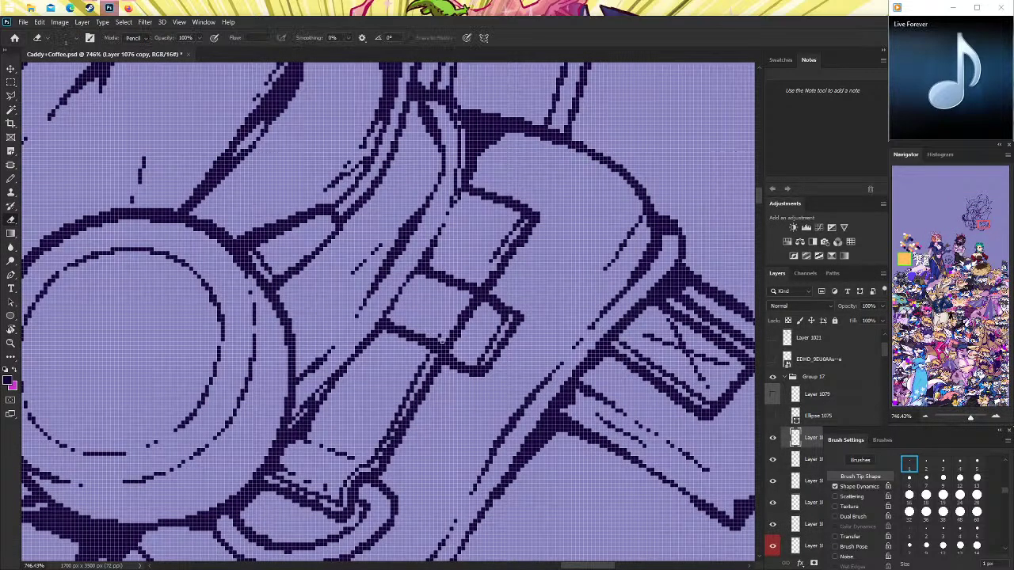
drag(441, 341, 476, 308)
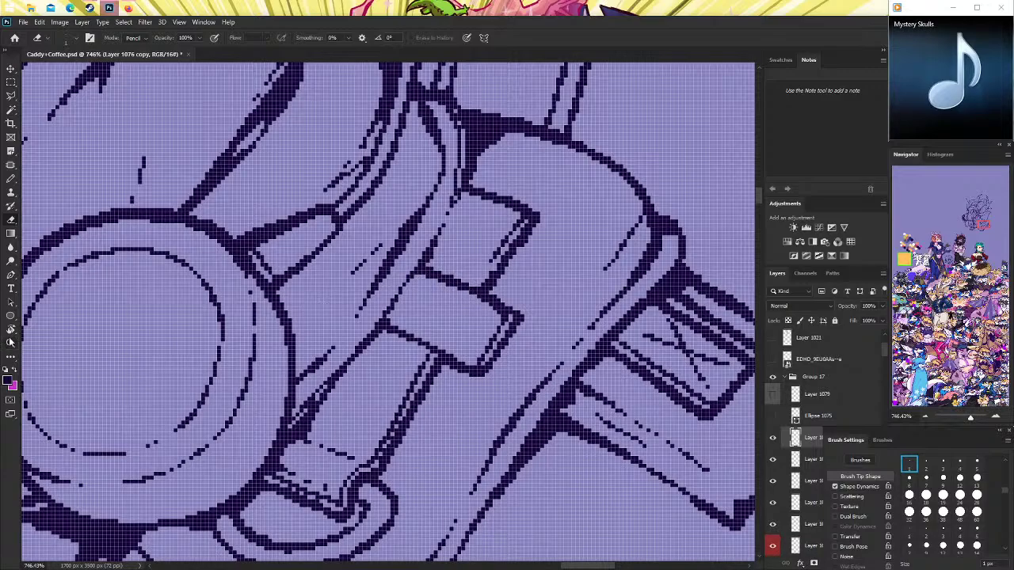
key(z)
drag(476, 316, 555, 320)
Redraw the box's lower diagonal edge as a single pencil line, retrying until it fits.
key(b)
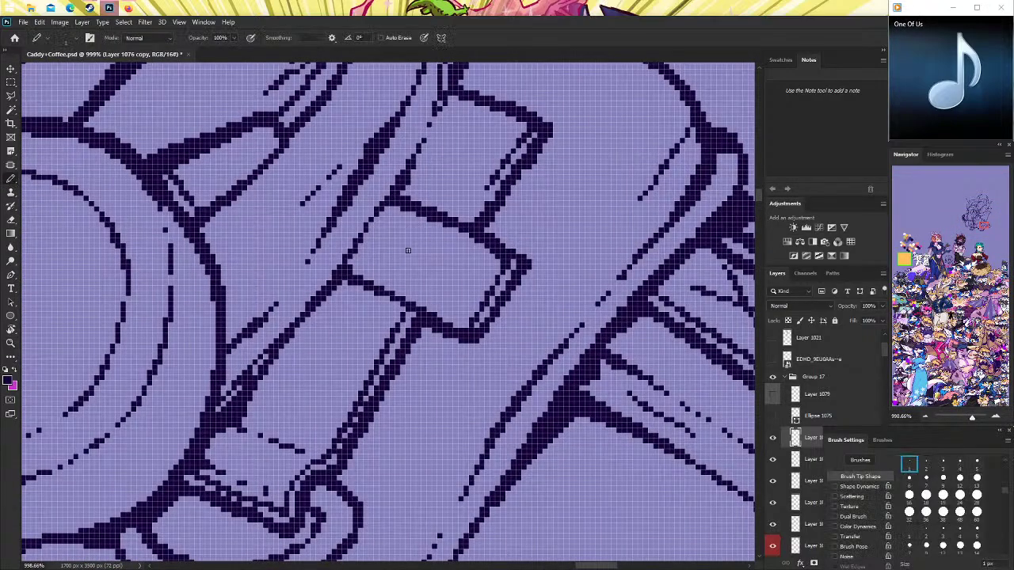
drag(348, 270, 405, 294)
key(ctrl+z)
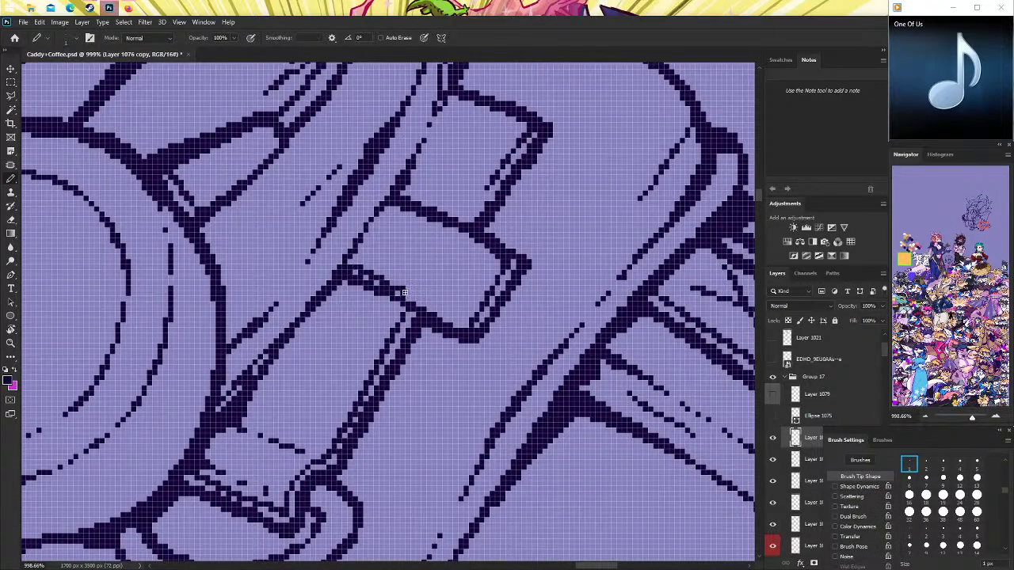
drag(348, 268, 442, 320)
key(ctrl+z)
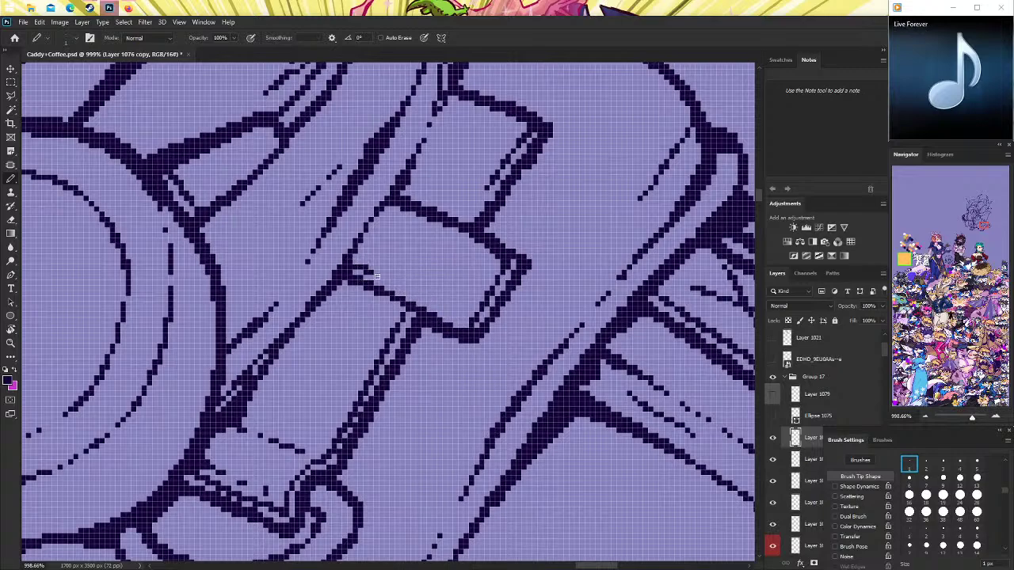
mouse_move(362, 269)
mouse_down()
mouse_move(463, 330)
mouse_move(451, 335)
mouse_move(469, 306)
mouse_move(554, 307)
mouse_up()
double_click(11, 342)
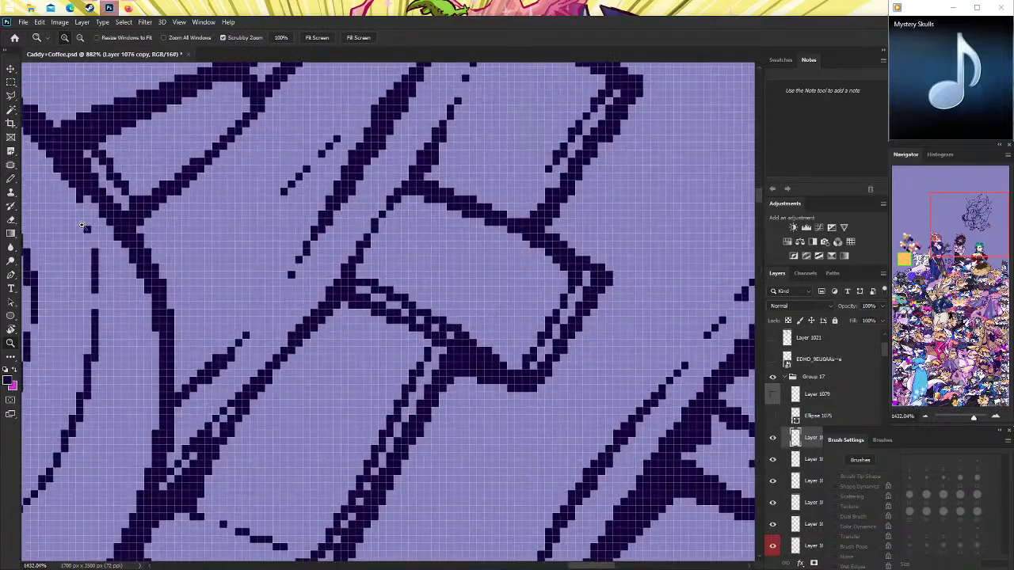
Reframe the zoom on the buckle and box area to inspect the new edge.
key(e)
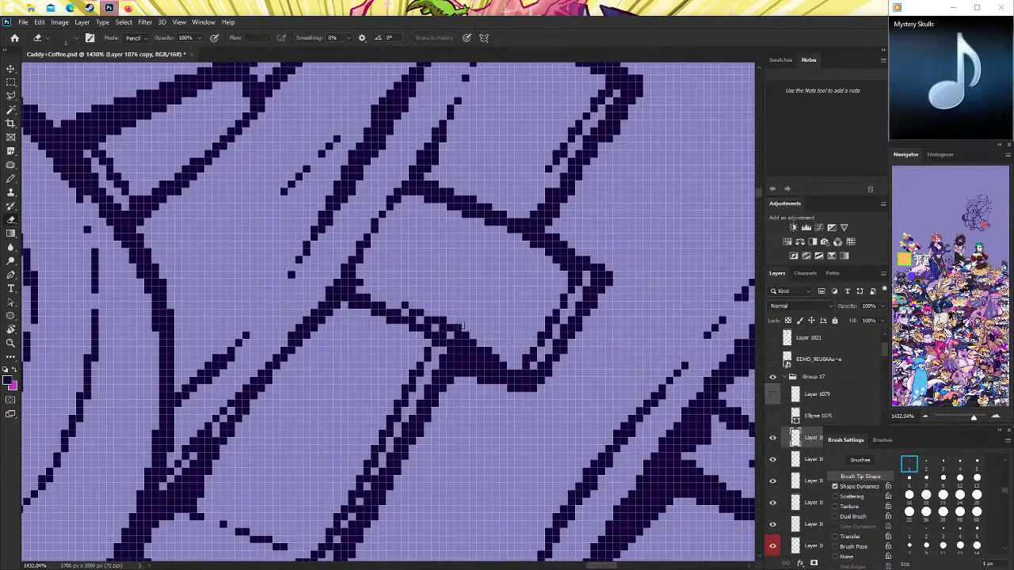
click(11, 342)
mouse_move(375, 320)
mouse_down()
mouse_move(351, 320)
mouse_move(436, 320)
mouse_up()
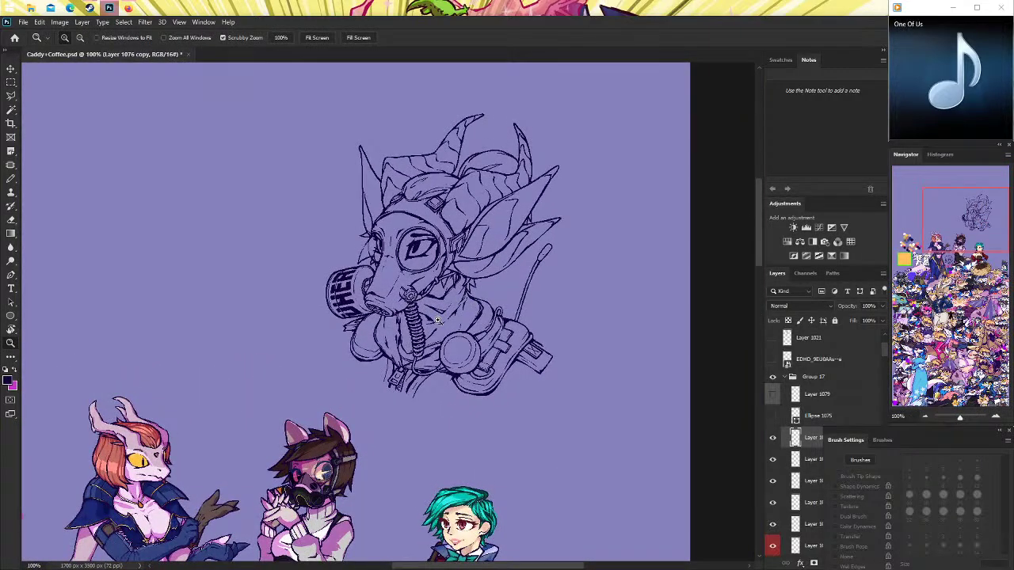
drag(514, 333, 545, 338)
click(10, 219)
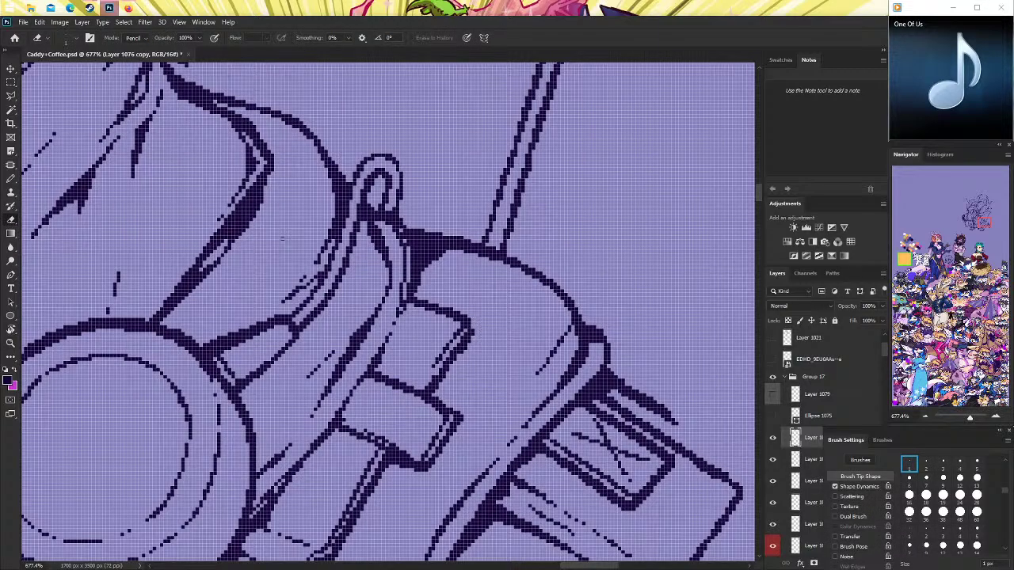
click(11, 179)
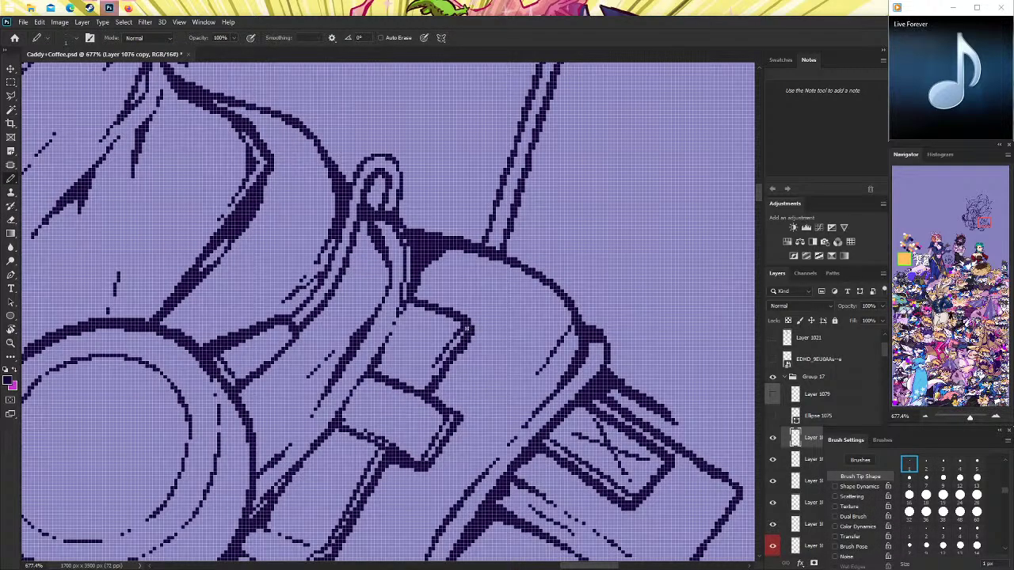
mouse_move(950, 79)
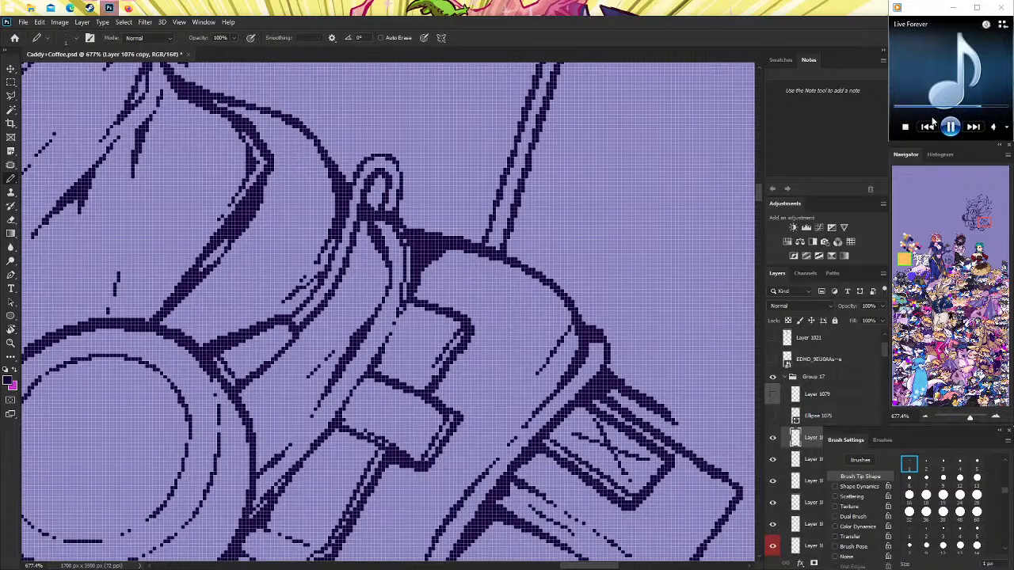
Lower the music player volume and zoom out to frame the whole character.
drag(1000, 128, 973, 133)
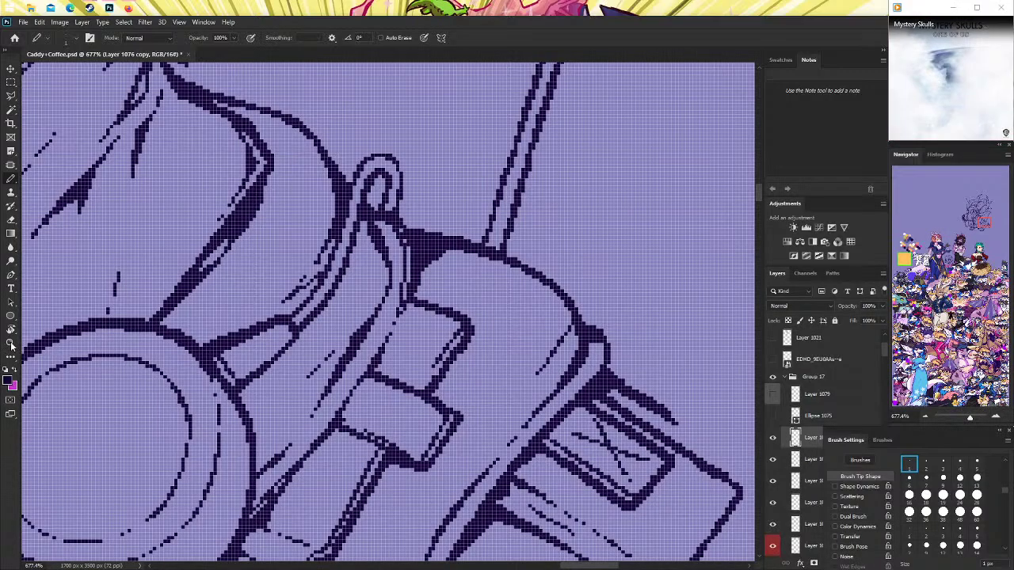
key(z)
drag(349, 238, 316, 237)
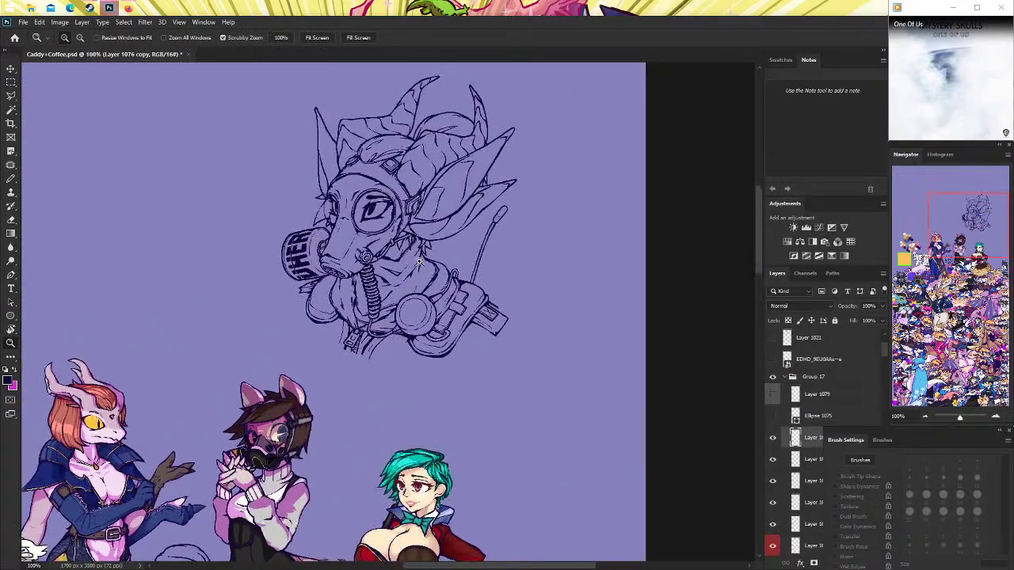
mouse_move(420, 260)
mouse_down()
mouse_move(354, 267)
mouse_move(461, 238)
mouse_up()
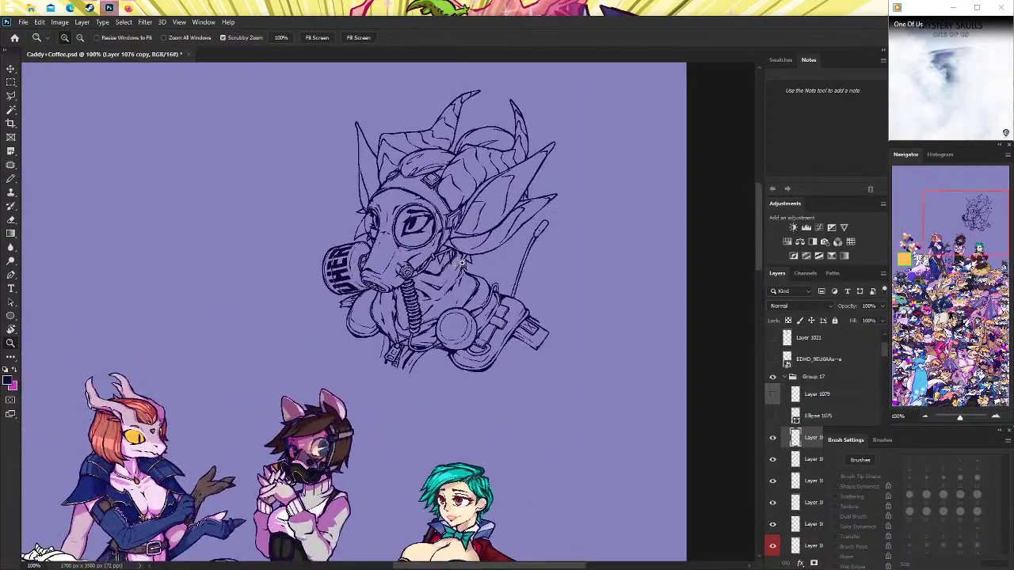
mouse_move(447, 285)
mouse_down()
mouse_move(436, 323)
mouse_move(465, 280)
mouse_move(484, 279)
mouse_up()
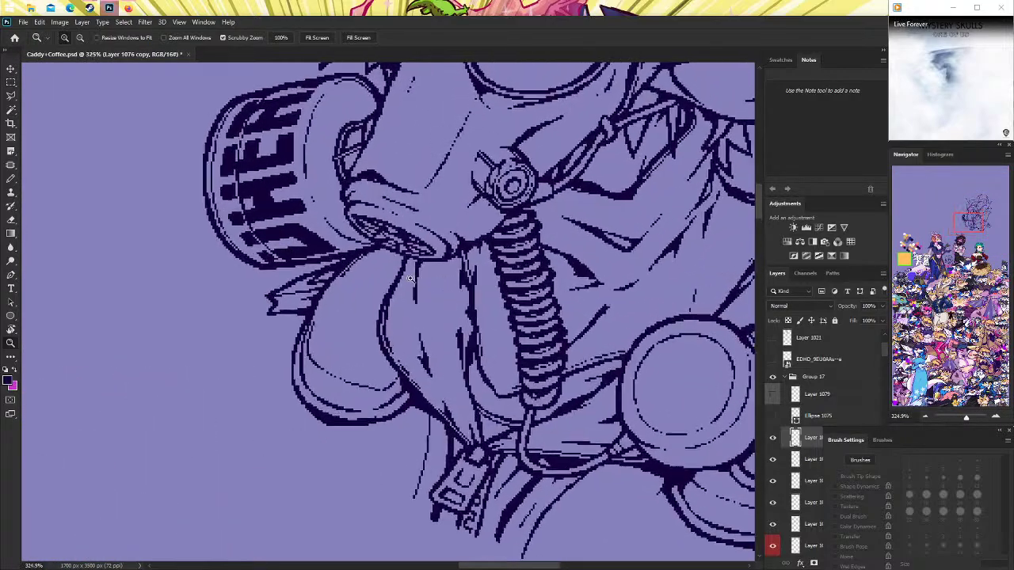
Draw scarf fold lines below the mask with a 2 px pencil, extending them with 1 px.
key(b)
click(926, 463)
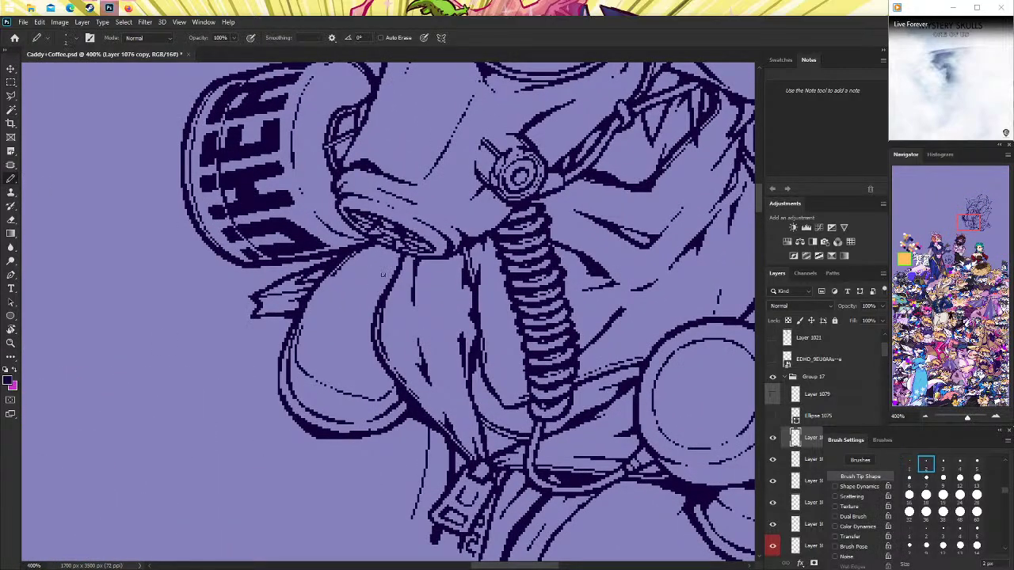
drag(391, 250, 335, 346)
key(ctrl+z)
mouse_move(396, 250)
mouse_down()
mouse_move(349, 306)
mouse_move(335, 345)
mouse_move(381, 364)
mouse_up()
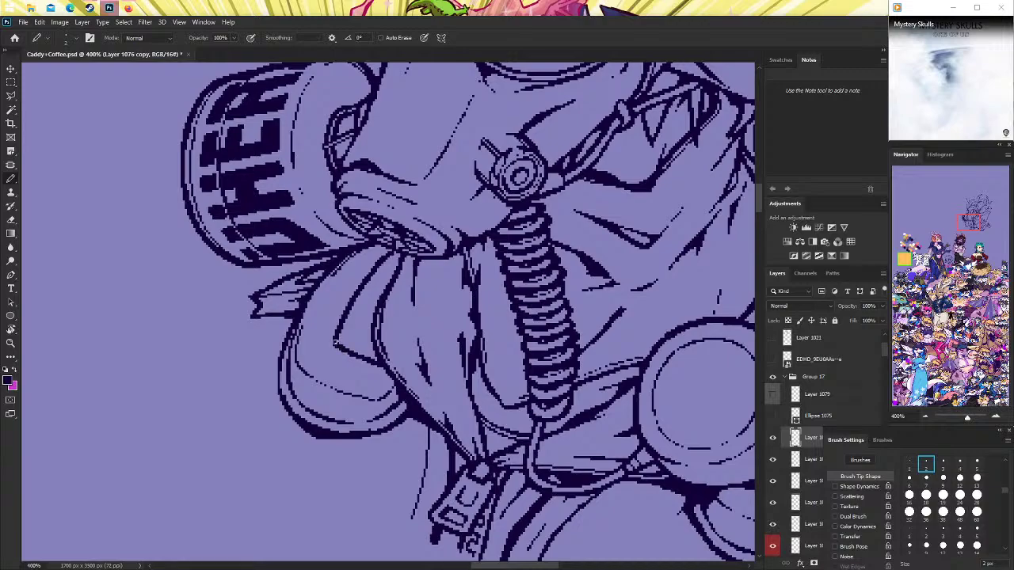
drag(335, 345, 377, 367)
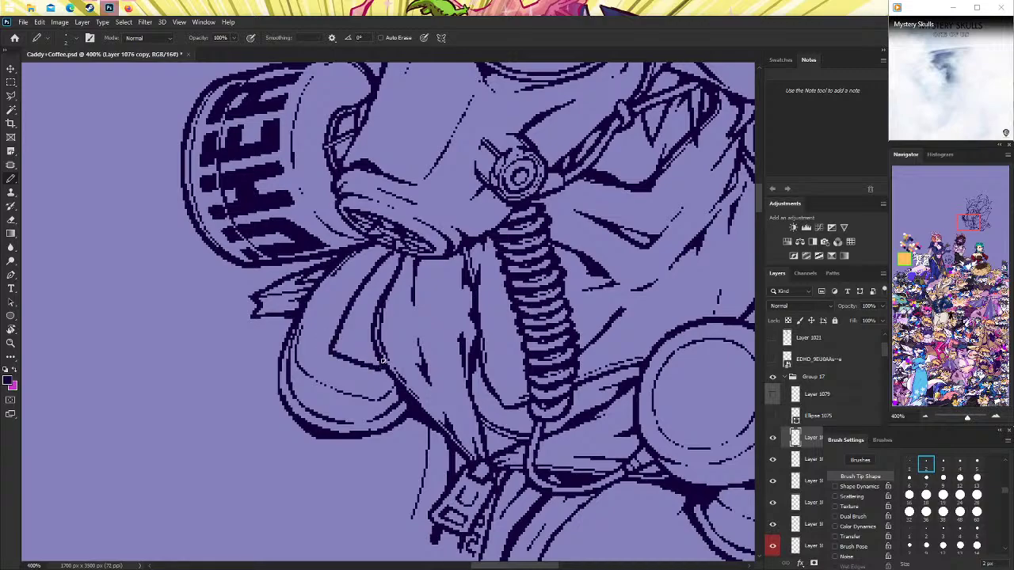
click(910, 467)
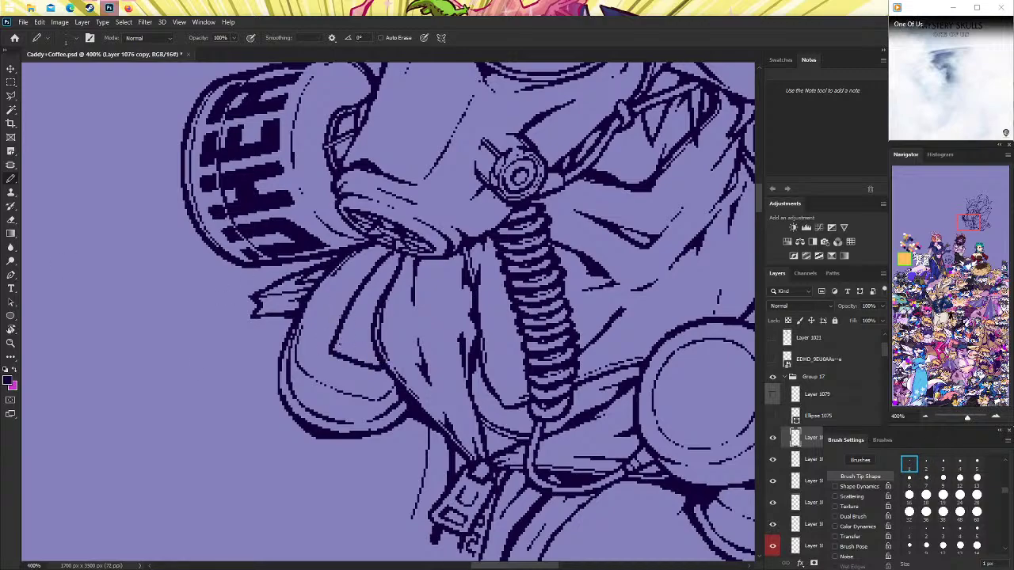
key(ctrl+z)
drag(357, 358, 381, 367)
Draw a fold line up along the scarf and erase part of it.
drag(339, 347, 388, 263)
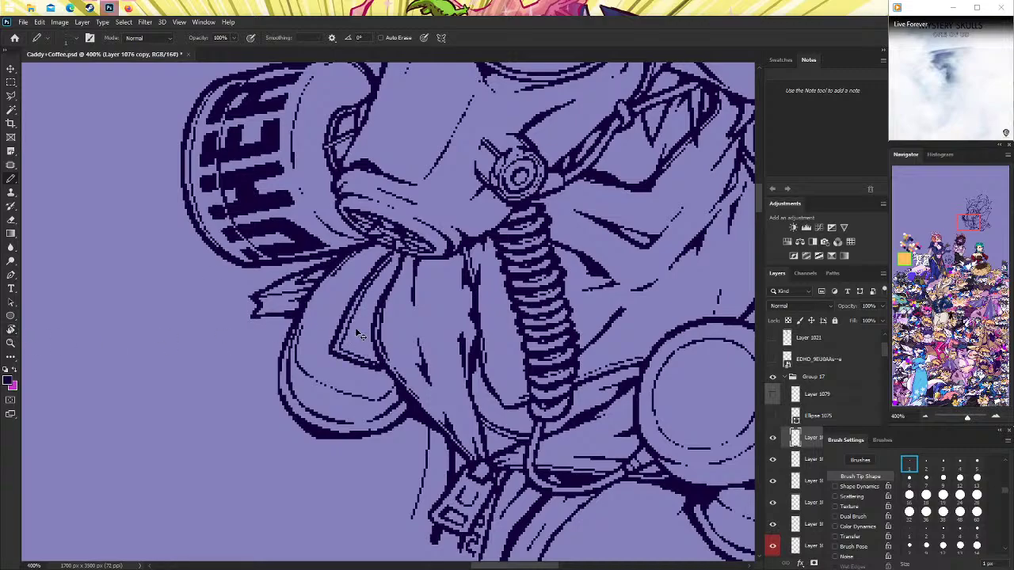
key(ctrl+z)
drag(339, 347, 379, 281)
key(ctrl+z)
key(e)
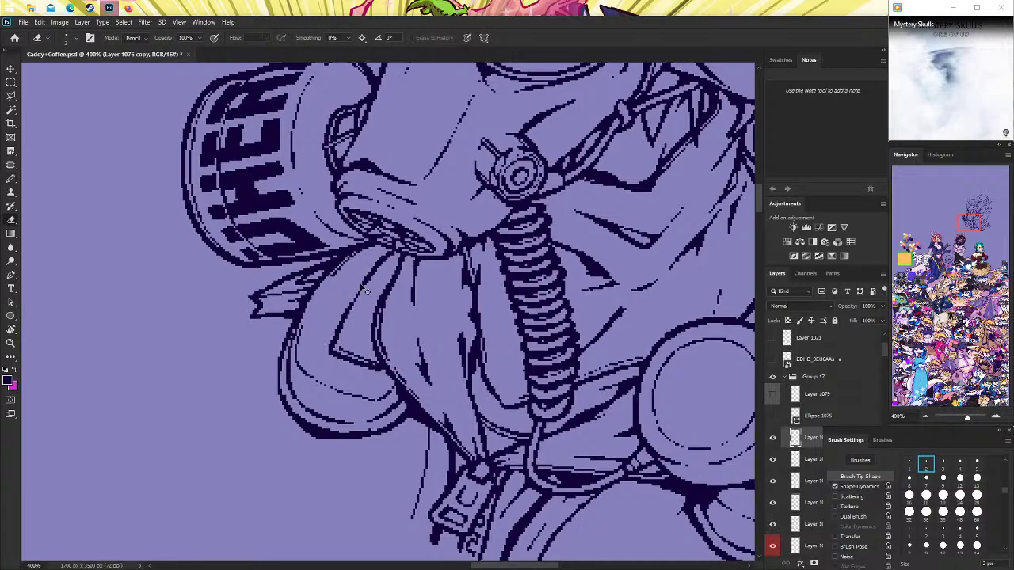
drag(357, 292, 332, 341)
Draw a 2 px line from the chin down the scarf, retrying until it sits right.
key(z)
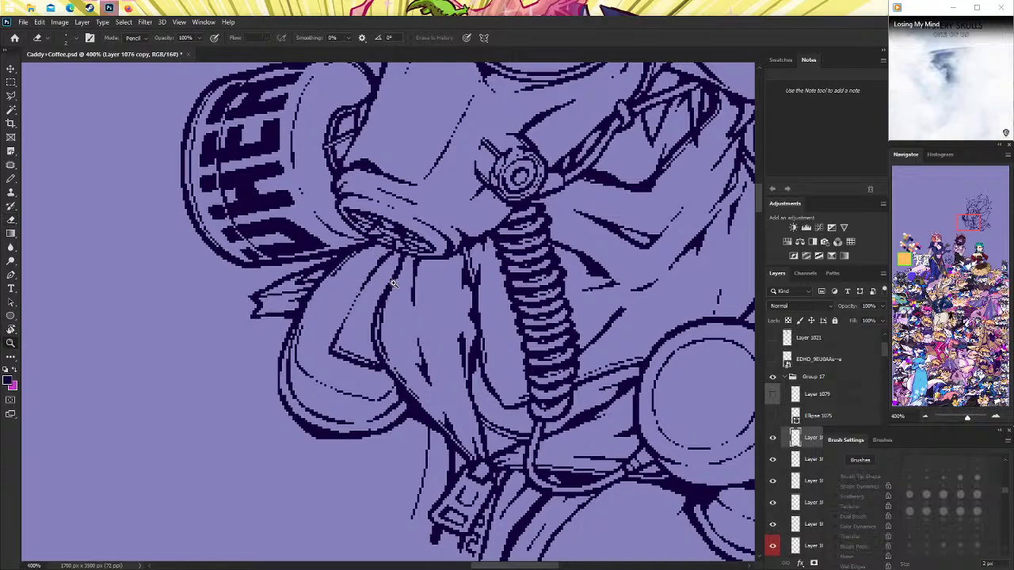
scroll(428, 255, down, 5)
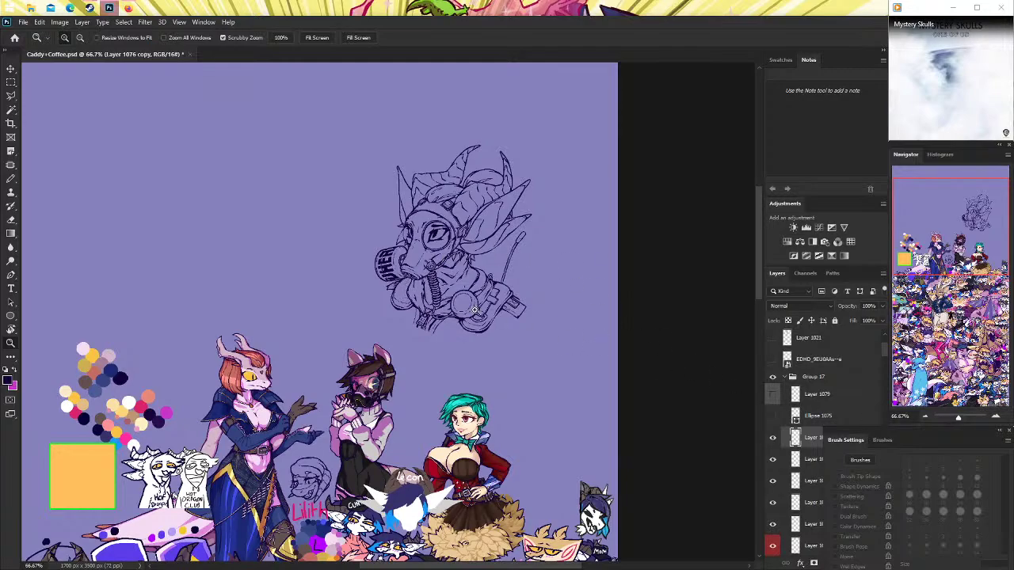
scroll(474, 309, up, 5)
key(b)
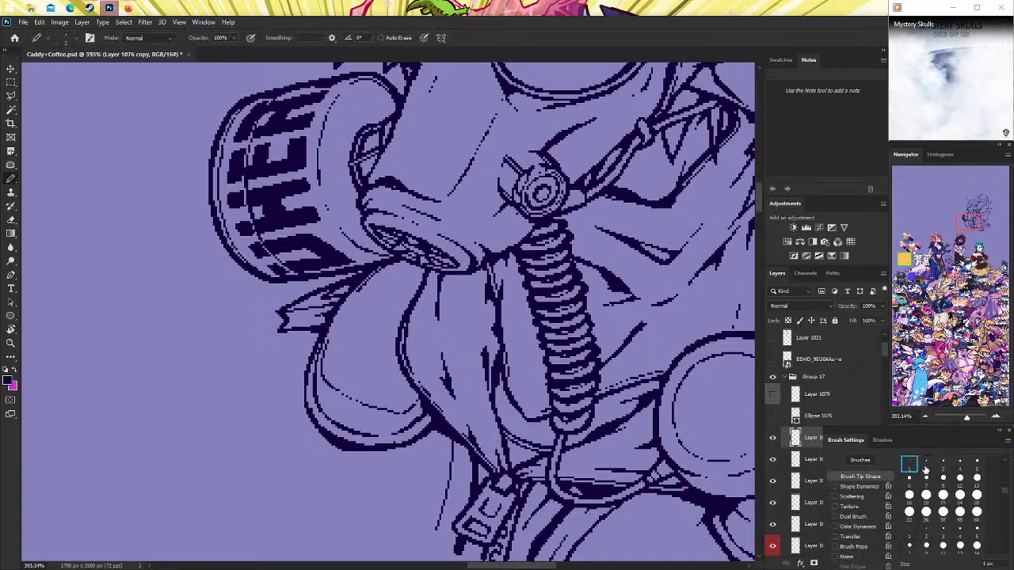
click(926, 465)
drag(404, 270, 349, 353)
key(ctrl+z)
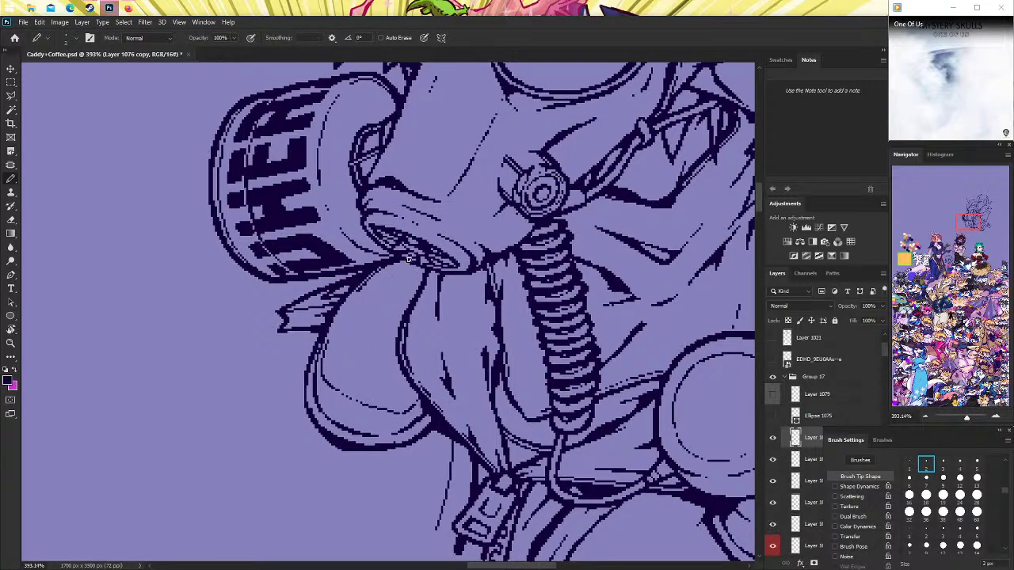
drag(408, 260, 360, 345)
key(ctrl+z)
mouse_move(413, 261)
mouse_down()
mouse_move(343, 363)
mouse_move(384, 377)
mouse_up()
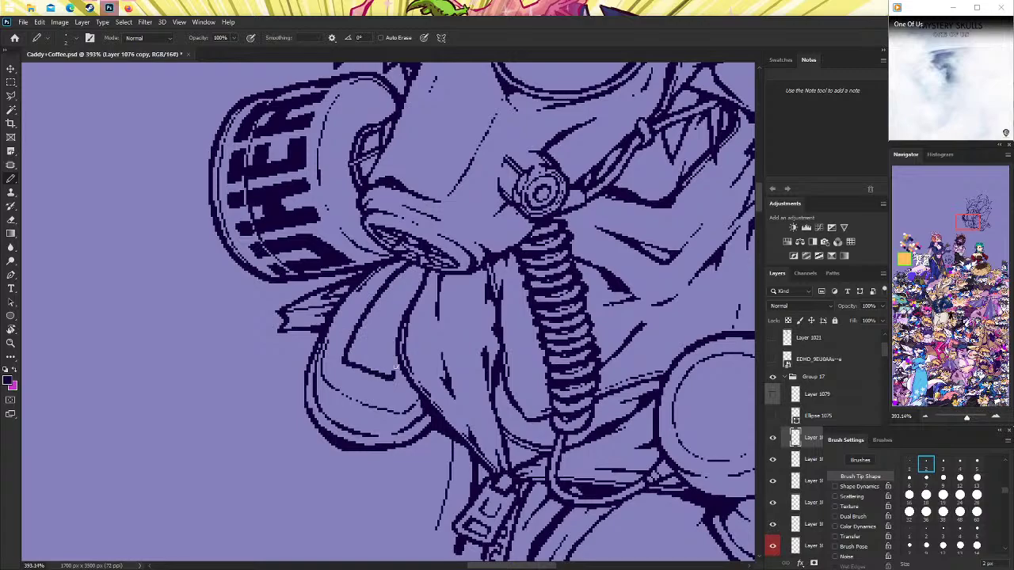
Erase the inner scarf line, stray pixels and a diagonal fold line on the scarf.
click(11, 342)
mouse_move(451, 261)
mouse_down()
mouse_move(489, 299)
mouse_move(571, 301)
mouse_up()
key(b)
key(e)
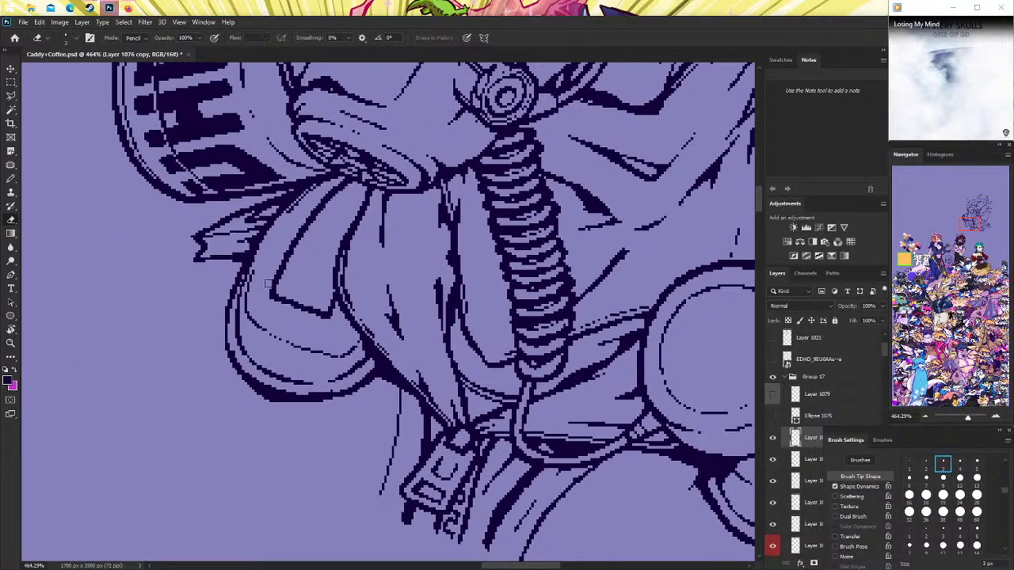
drag(267, 284, 326, 317)
drag(272, 281, 269, 292)
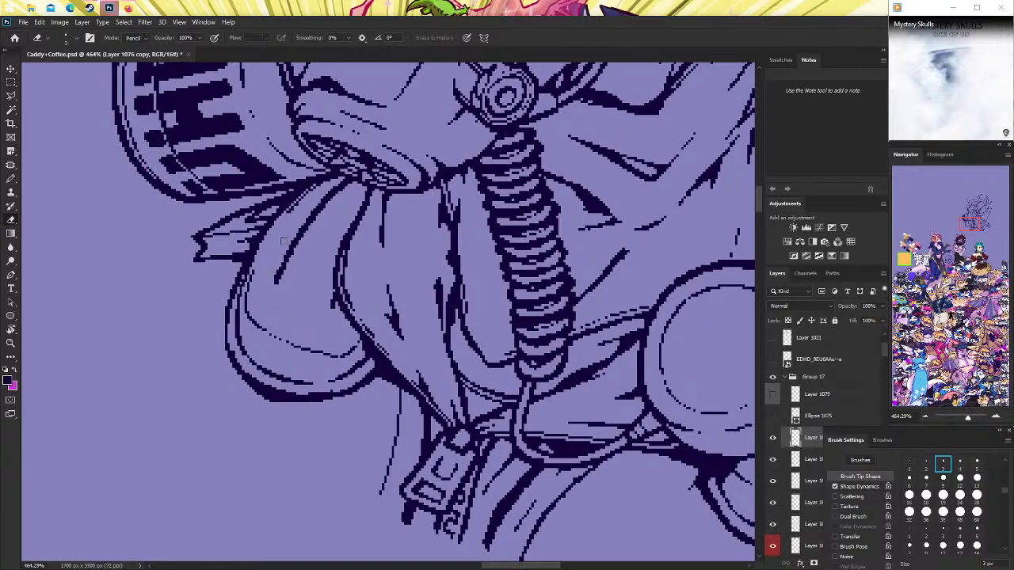
drag(326, 186, 273, 268)
Draw a new diagonal scarf fold and a short line at the tongue's top edge, then view at 100%.
key(b)
click(925, 463)
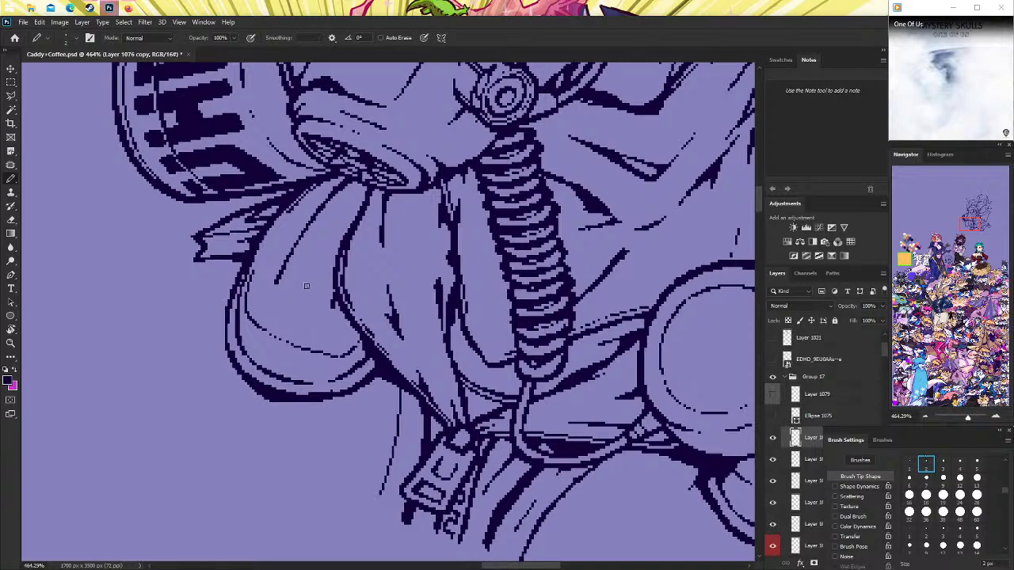
drag(278, 282, 327, 305)
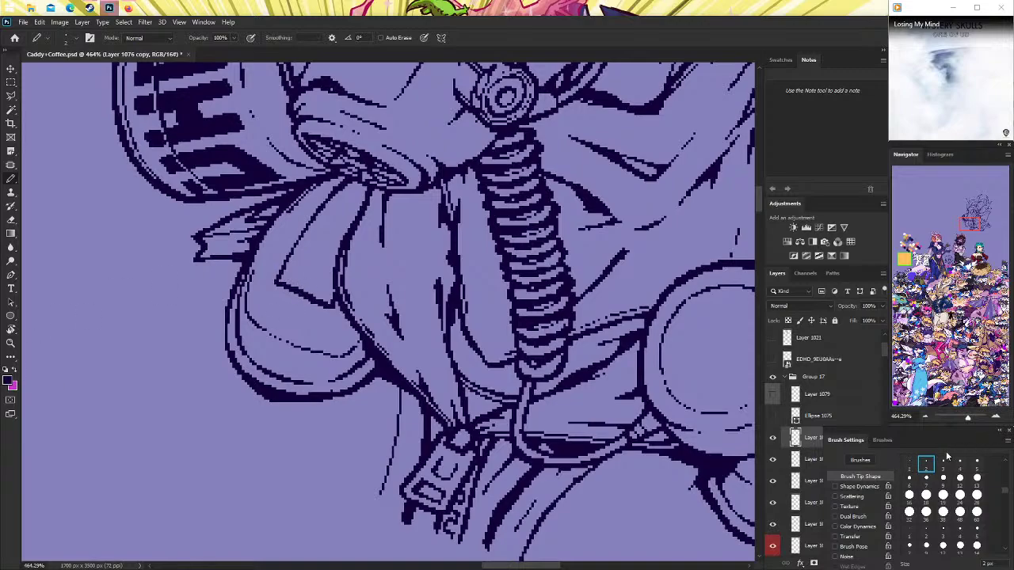
click(909, 463)
mouse_move(285, 281)
mouse_down()
mouse_move(336, 298)
mouse_move(325, 298)
mouse_move(296, 255)
mouse_up()
key(ctrl+z)
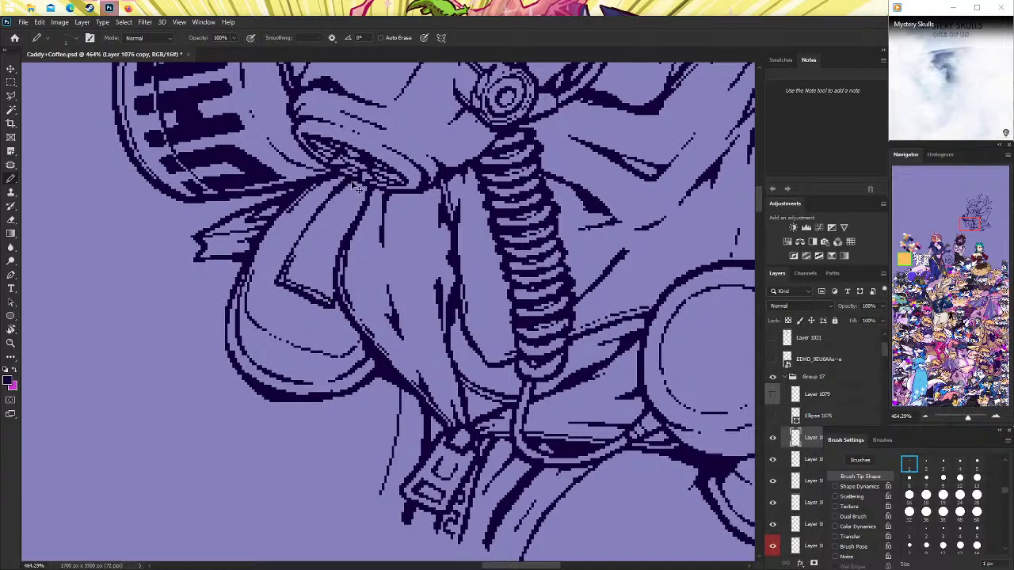
drag(358, 189, 334, 201)
double_click(11, 342)
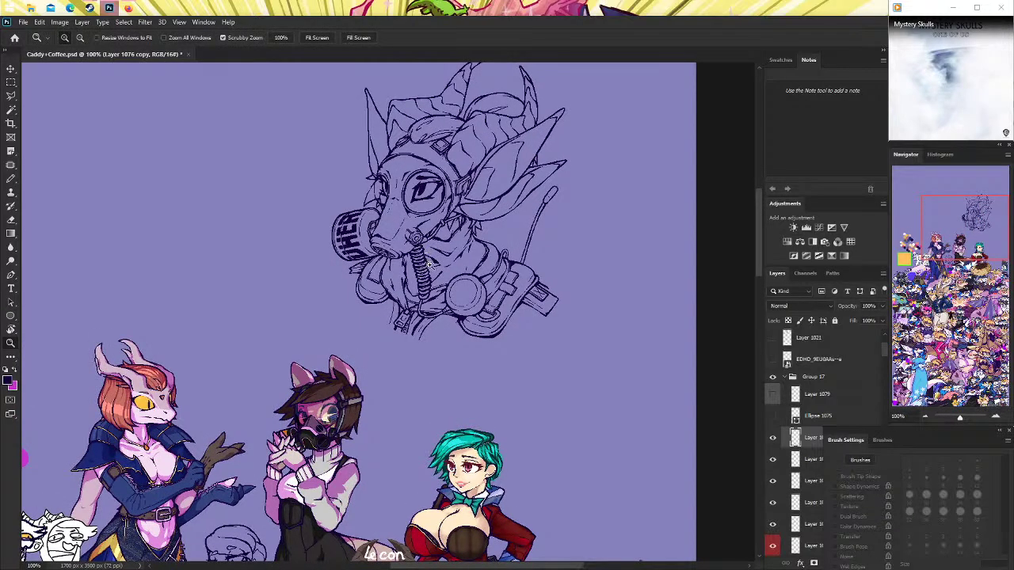
Zoom in close on the scarf line art with the 1 px pencil, then return to 100%.
drag(383, 280, 444, 280)
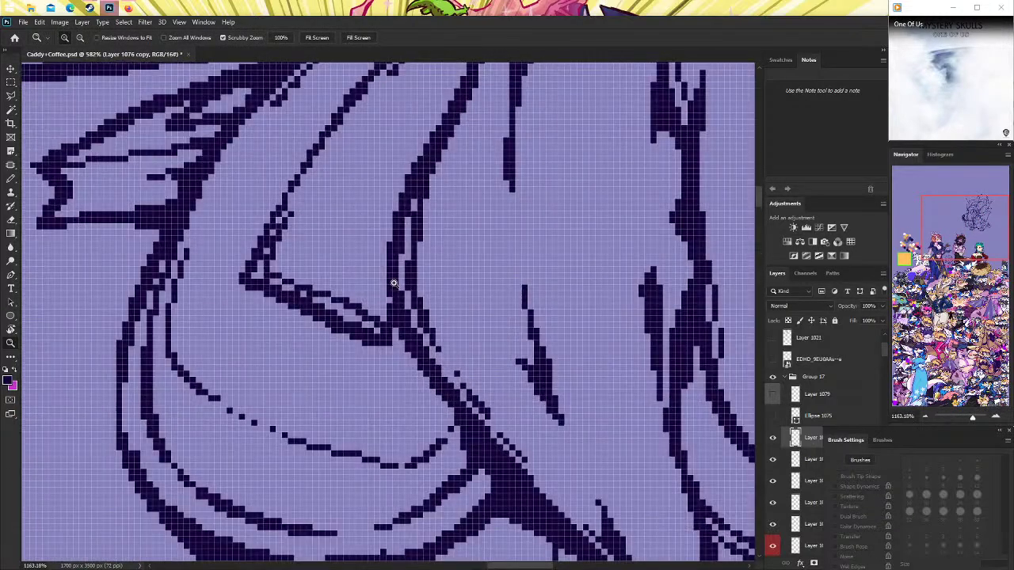
key(b)
click(908, 464)
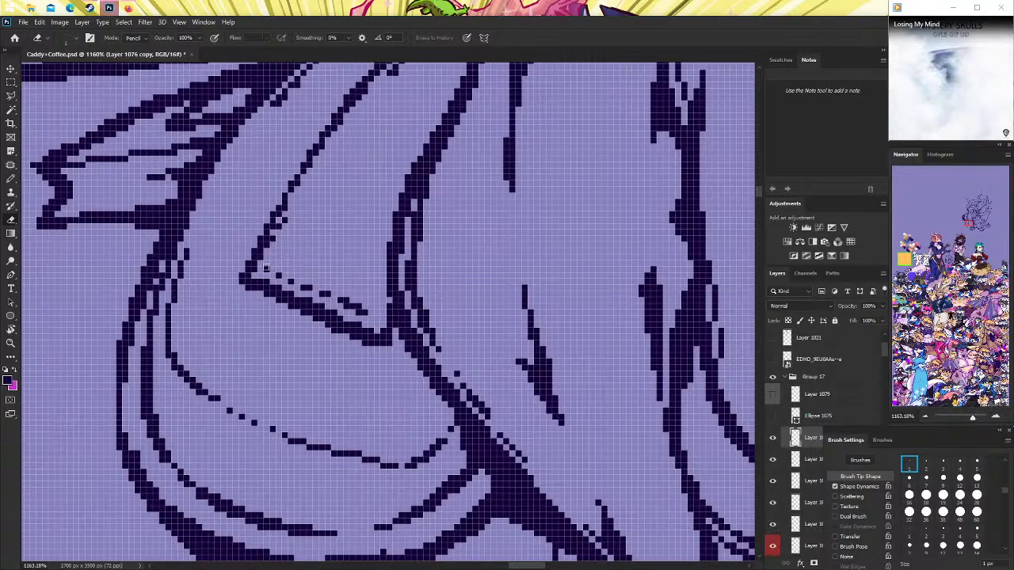
scroll(315, 236, up, 3)
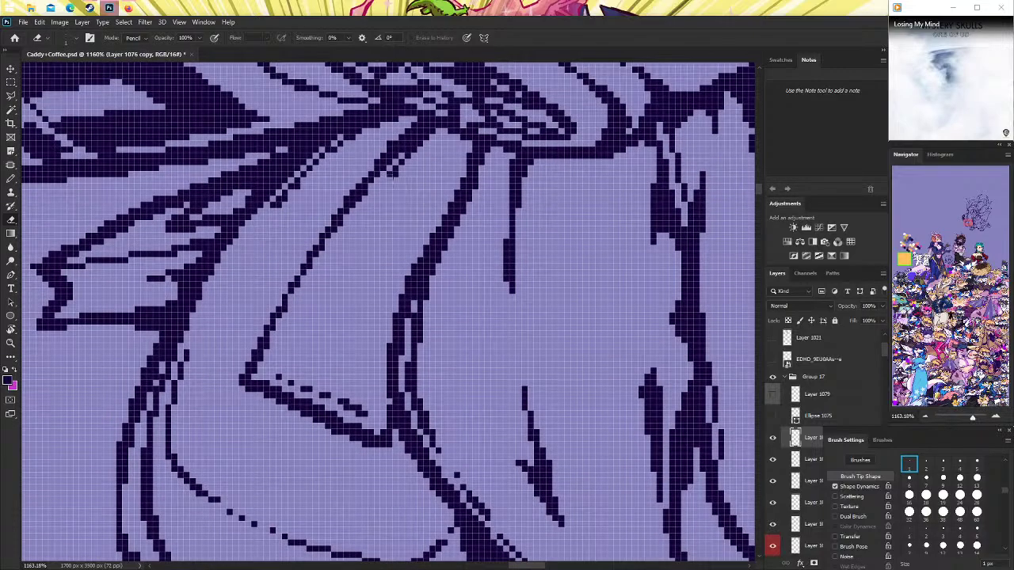
scroll(380, 278, down, 1)
key(b)
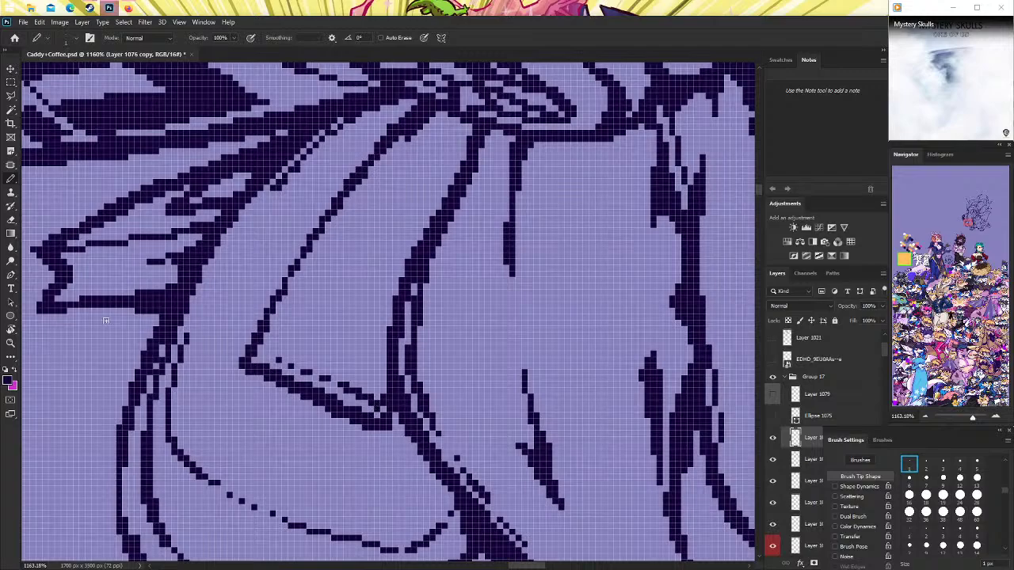
double_click(11, 342)
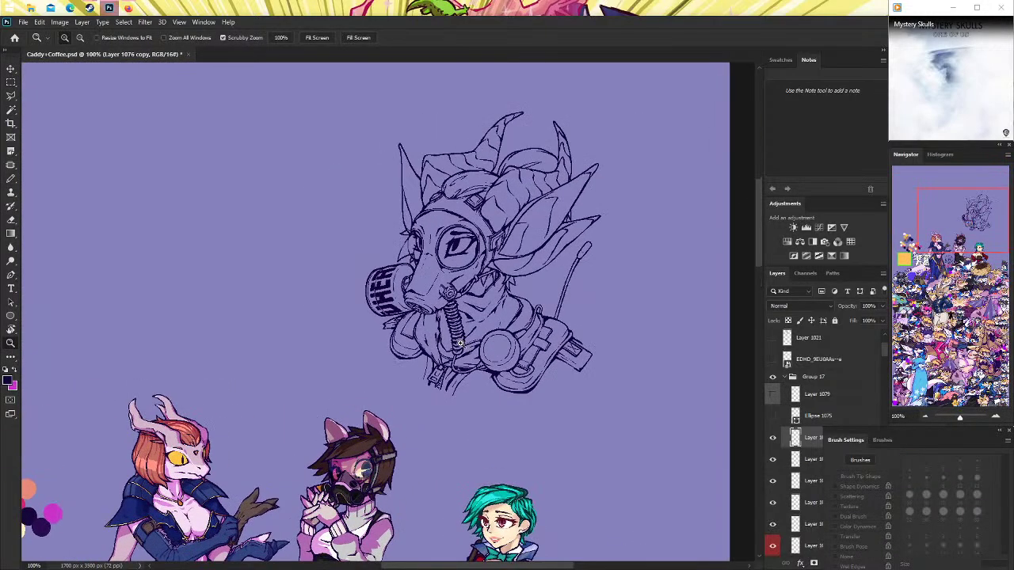
Ink the holster, collar and shoulder device top edges, redraw the clasp loop, then zoom out.
alt+click(511, 349)
click(548, 371)
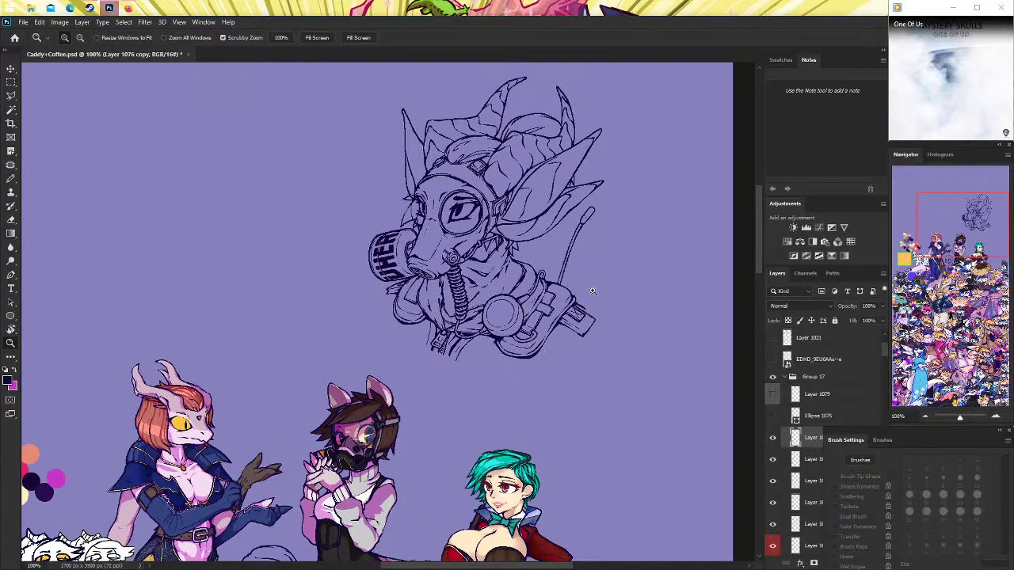
drag(593, 288, 541, 277)
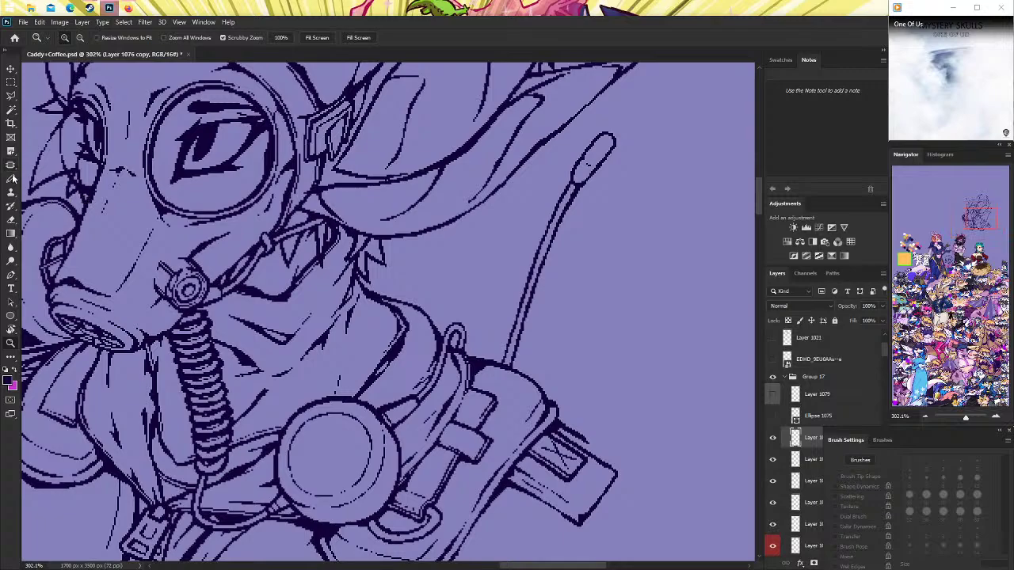
click(11, 179)
scroll(587, 400, down, 1)
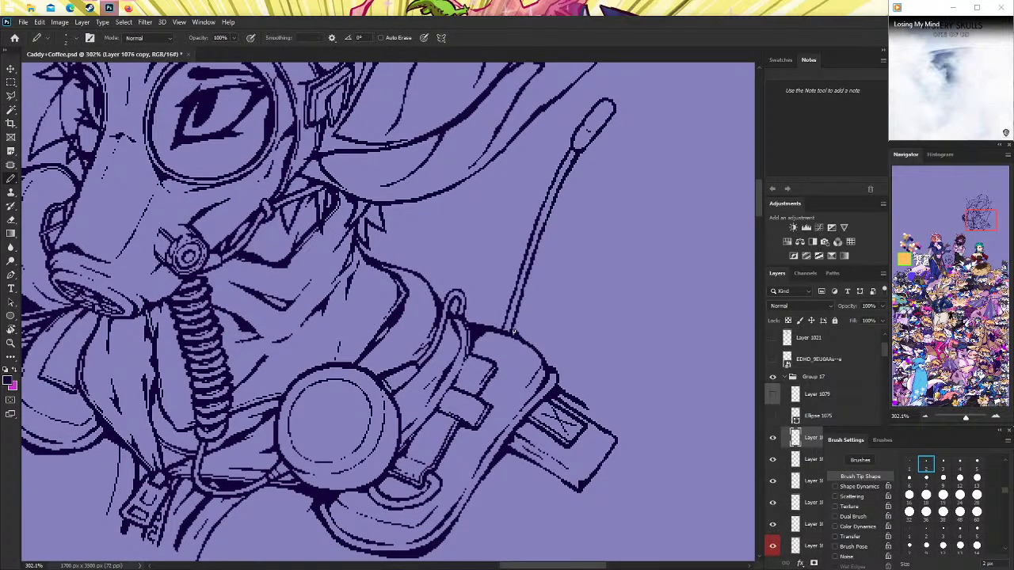
drag(498, 324, 465, 312)
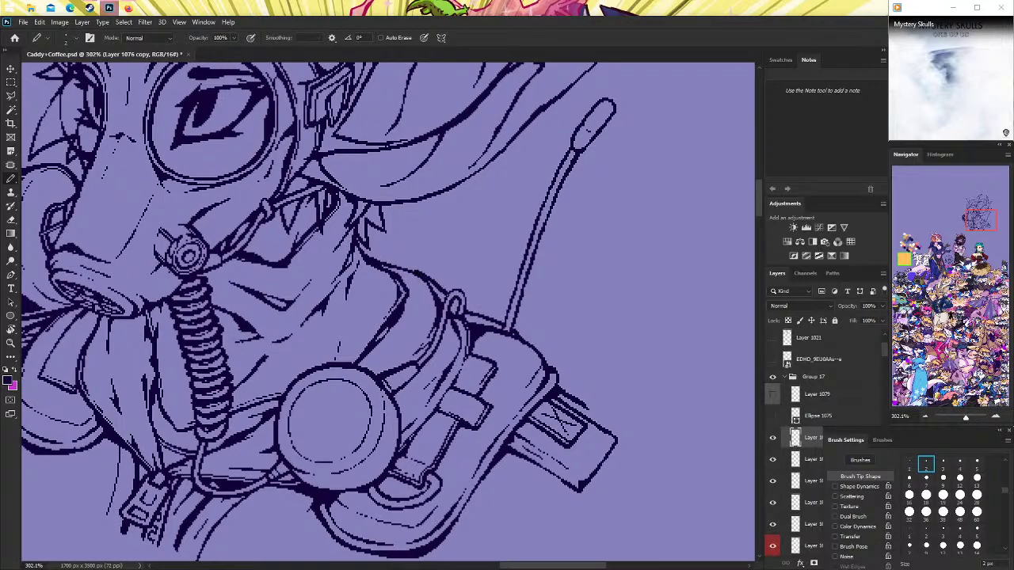
drag(425, 273, 381, 259)
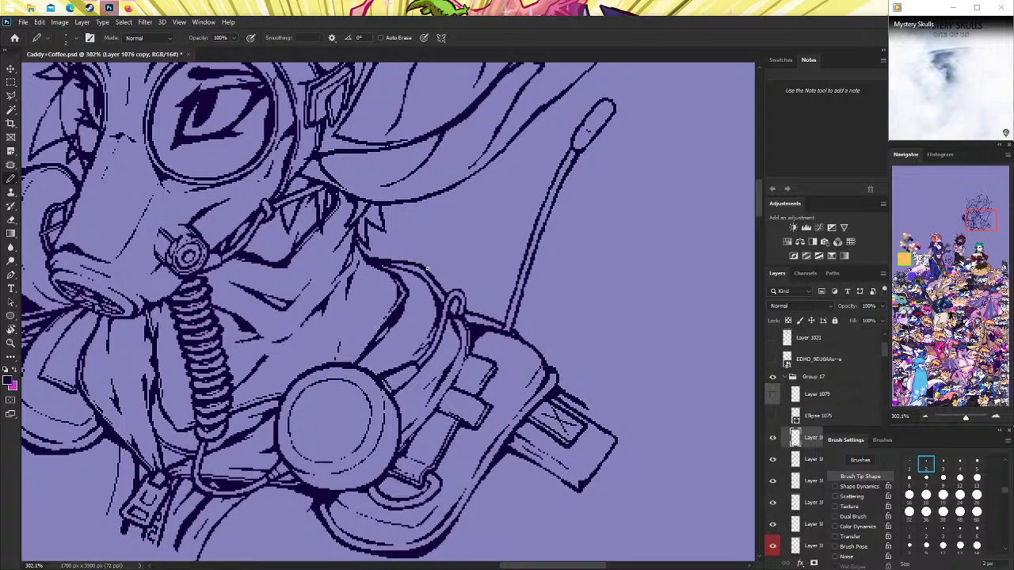
scroll(524, 339, down, 2)
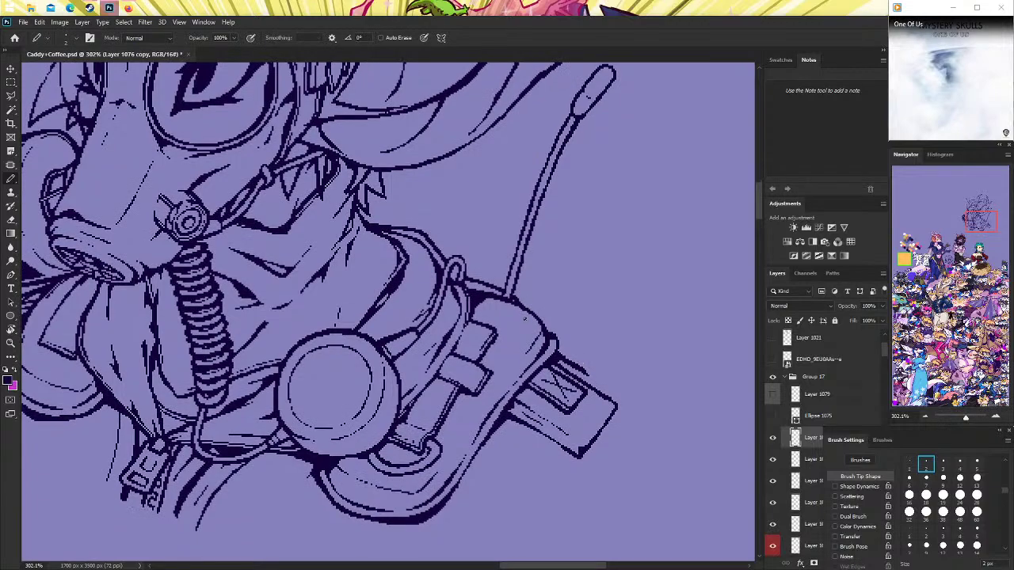
drag(466, 277, 510, 295)
drag(448, 273, 491, 290)
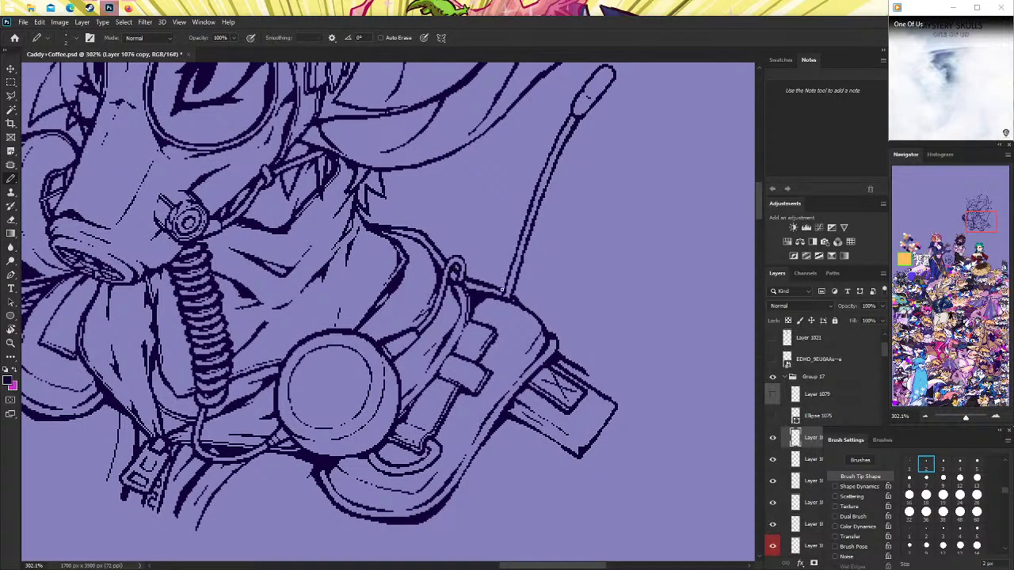
click(11, 342)
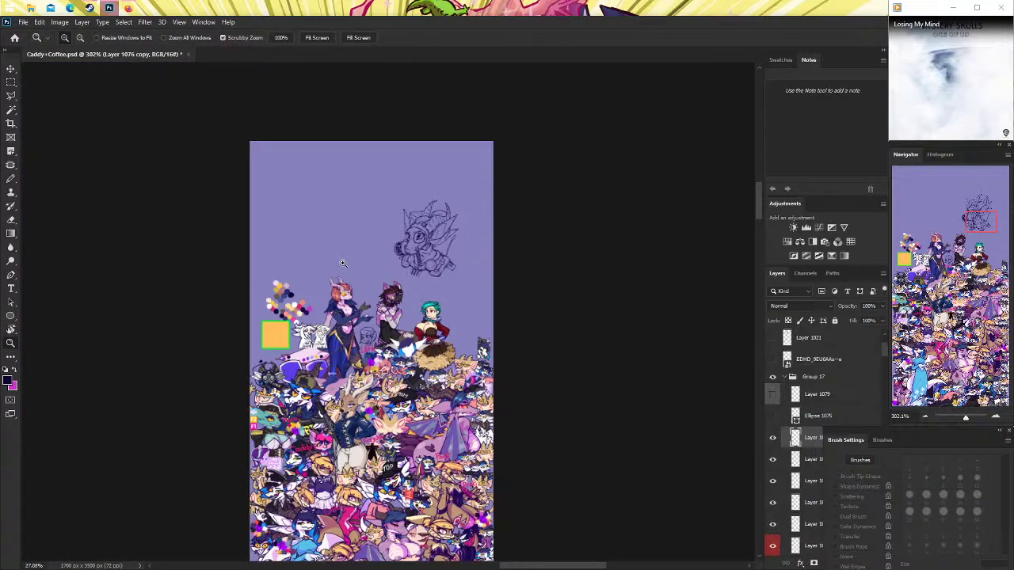
mouse_move(441, 253)
mouse_down()
mouse_move(479, 216)
mouse_move(588, 323)
mouse_up()
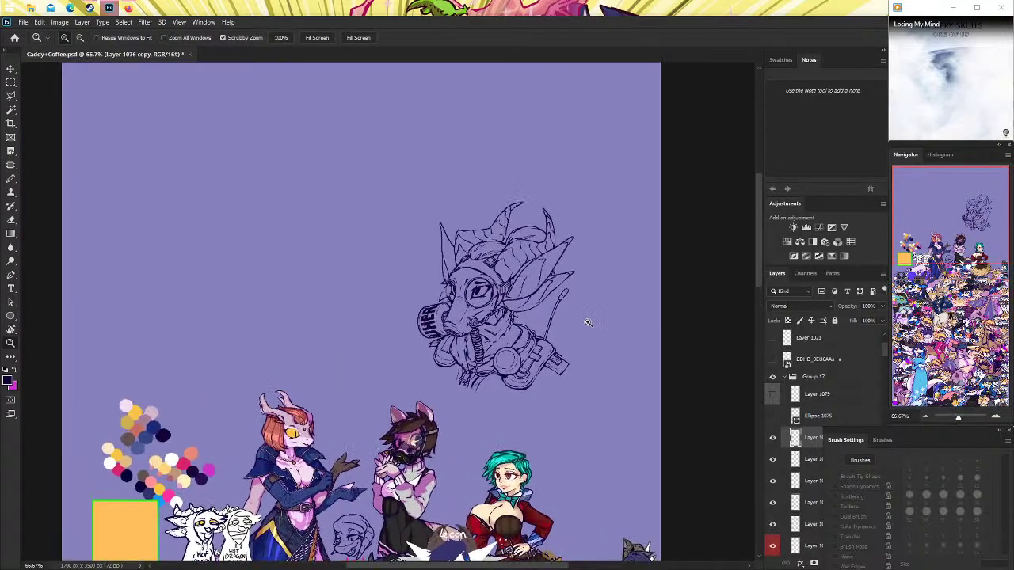
Compare the line-art layer's visibility, then pencil a short stroke near the buckle.
click(555, 331)
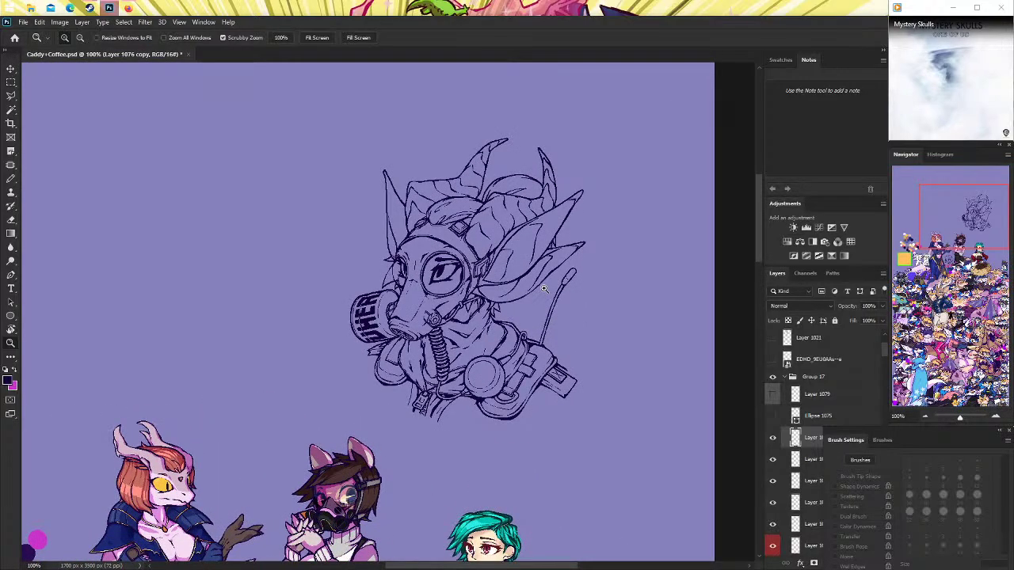
drag(419, 373, 444, 373)
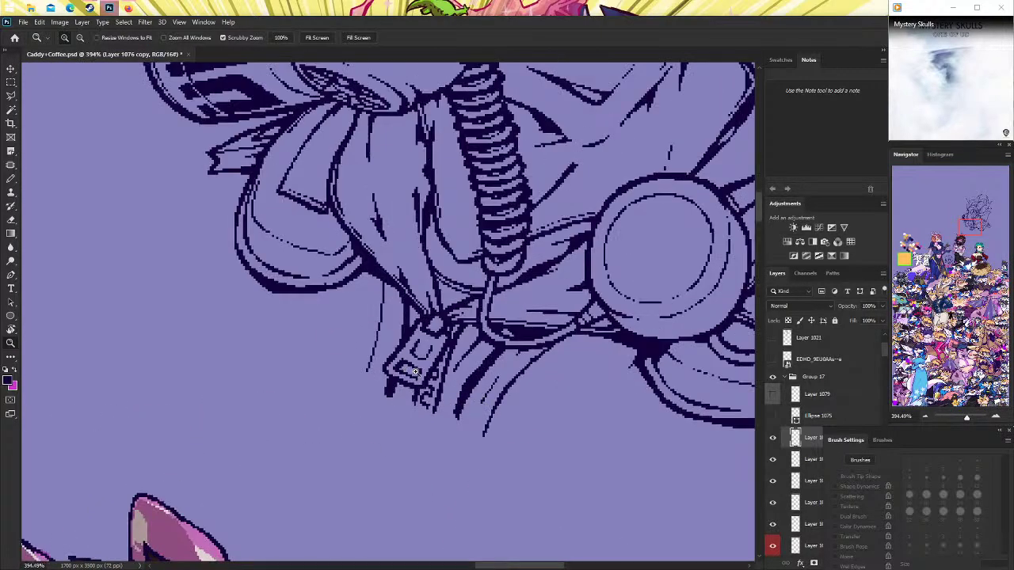
click(773, 438)
click(773, 438)
key(b)
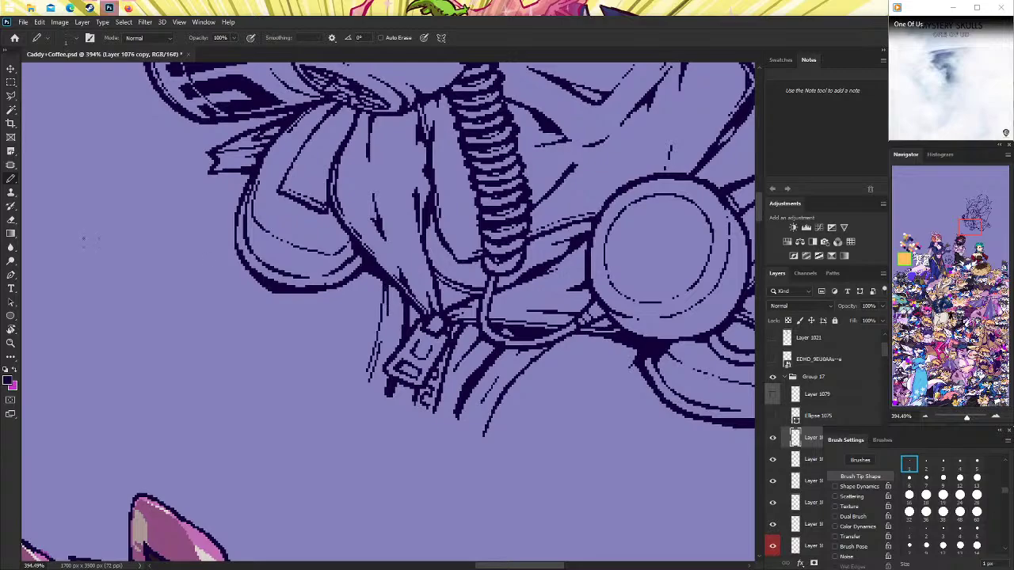
key(e)
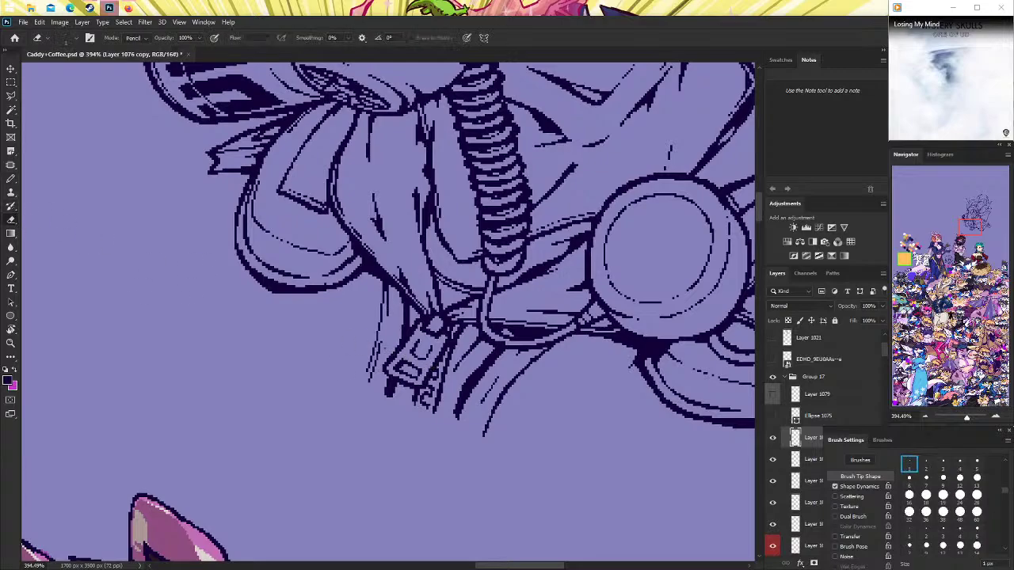
click(11, 178)
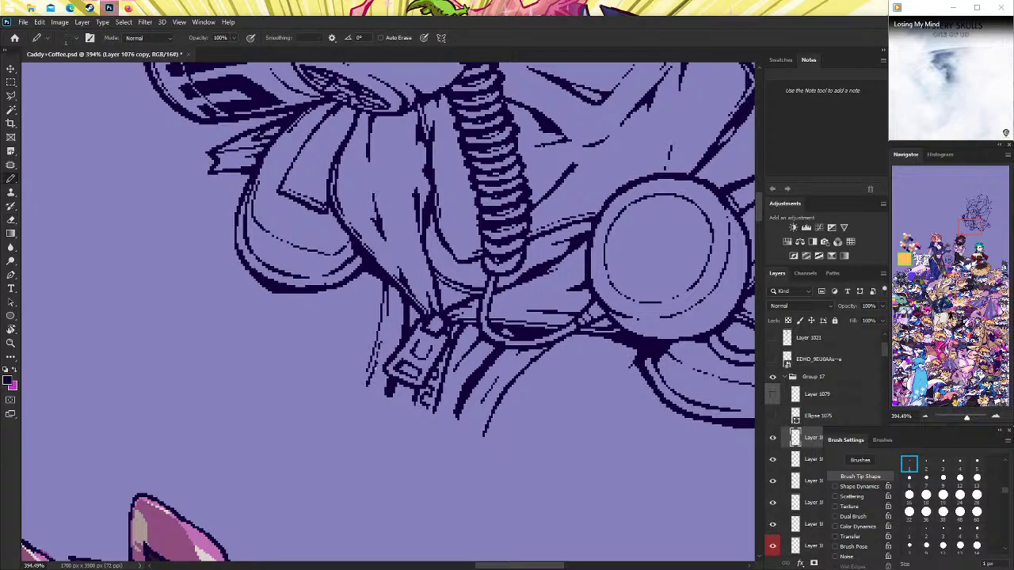
drag(378, 365, 367, 392)
Trim a small piece of the thin line below the buckle with the pencil-mode eraser.
key(z)
drag(444, 269, 507, 272)
key(e)
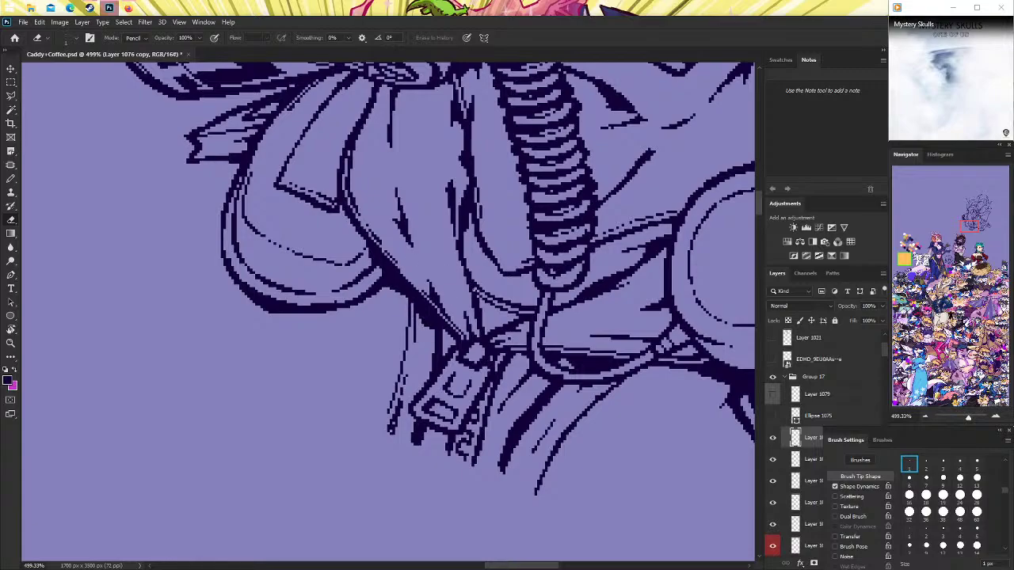
scroll(248, 269, down, 1)
key(j)
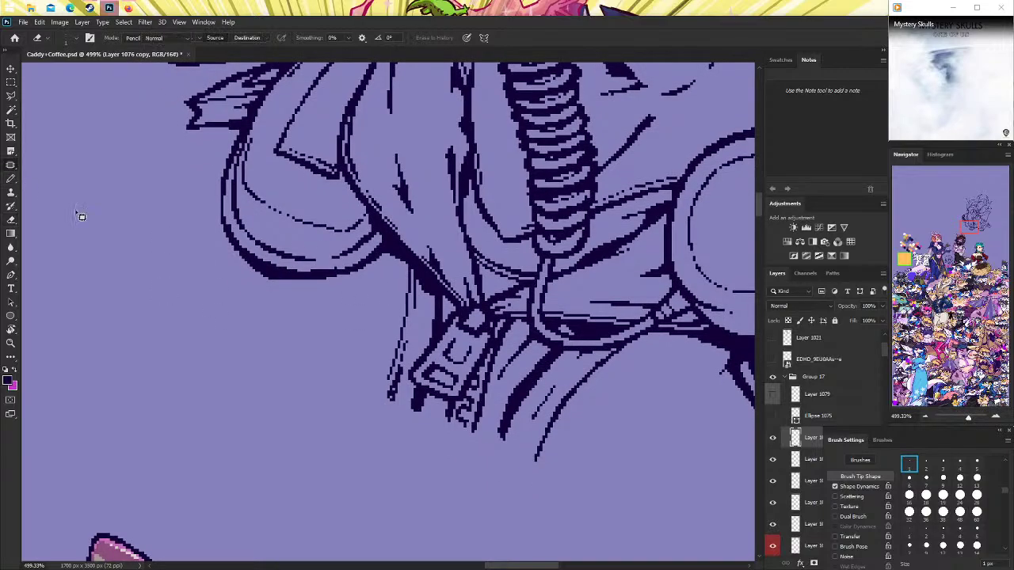
key(e)
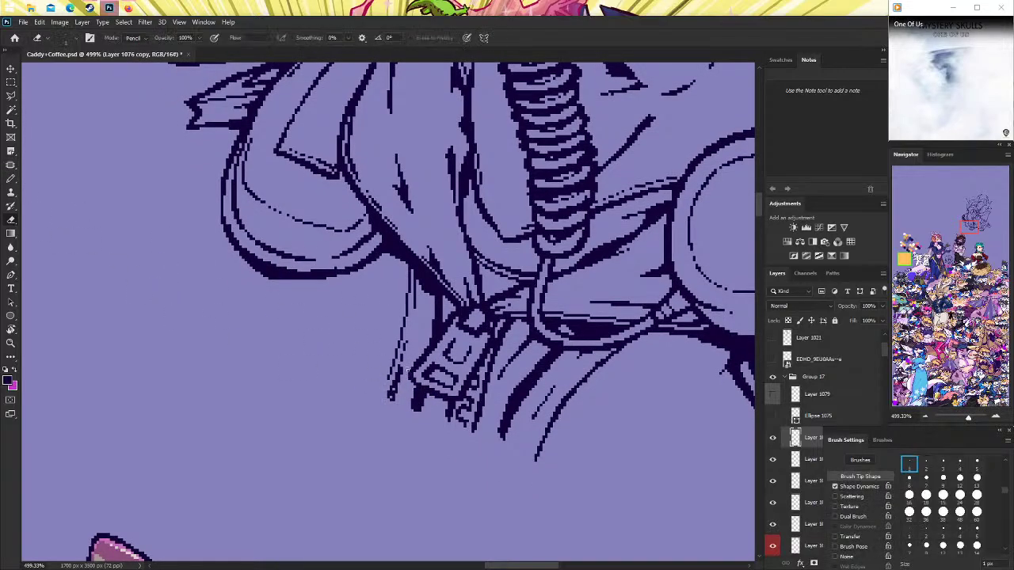
drag(392, 383, 390, 395)
key(z)
scroll(468, 307, down, 3)
scroll(468, 306, down, 2)
Enlarge the pencil tip and test a short line below the scarf, then undo it.
scroll(468, 306, down, 2)
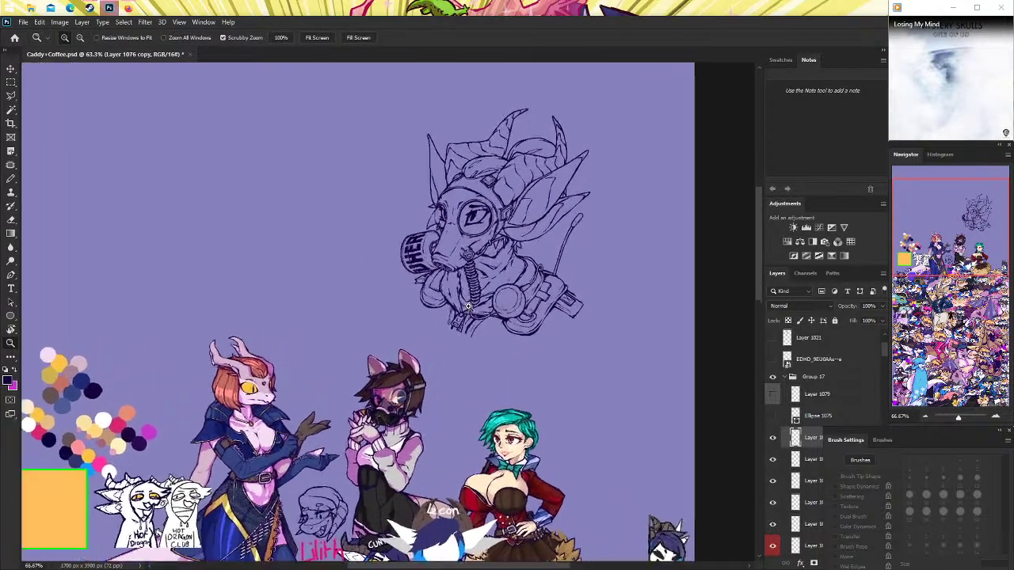
scroll(469, 306, up, 5)
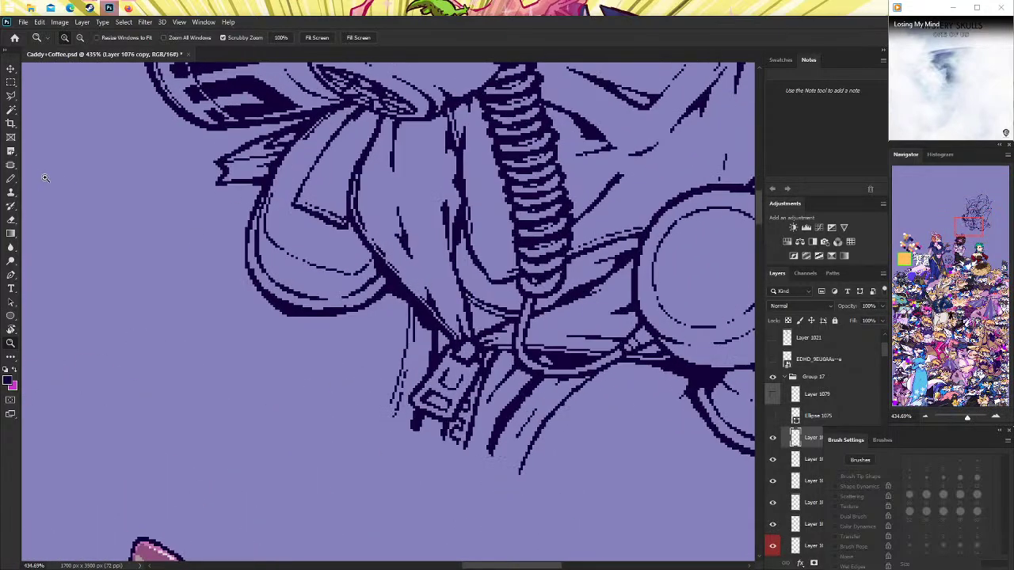
click(11, 179)
scroll(360, 325, down, 1)
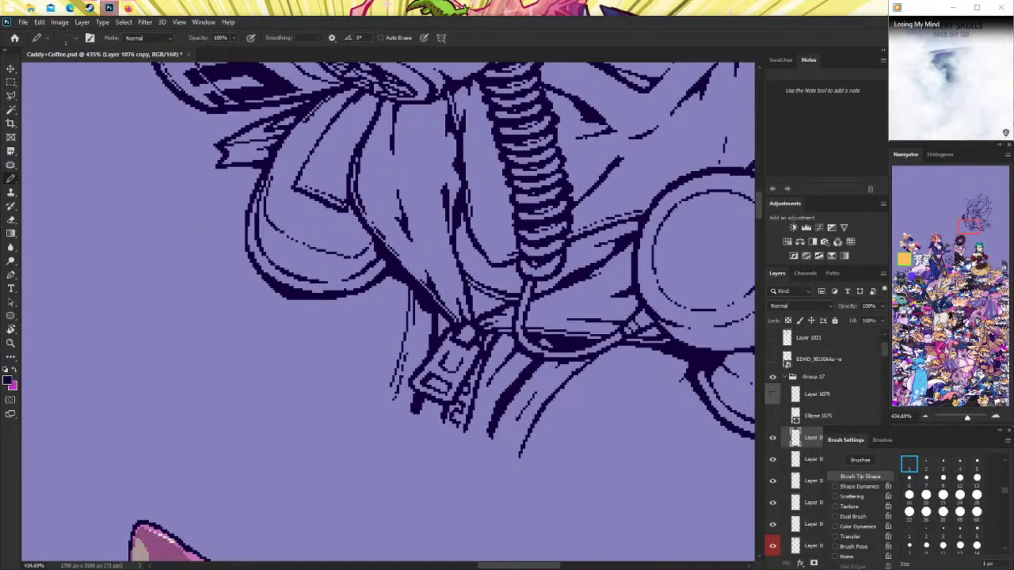
key(period)
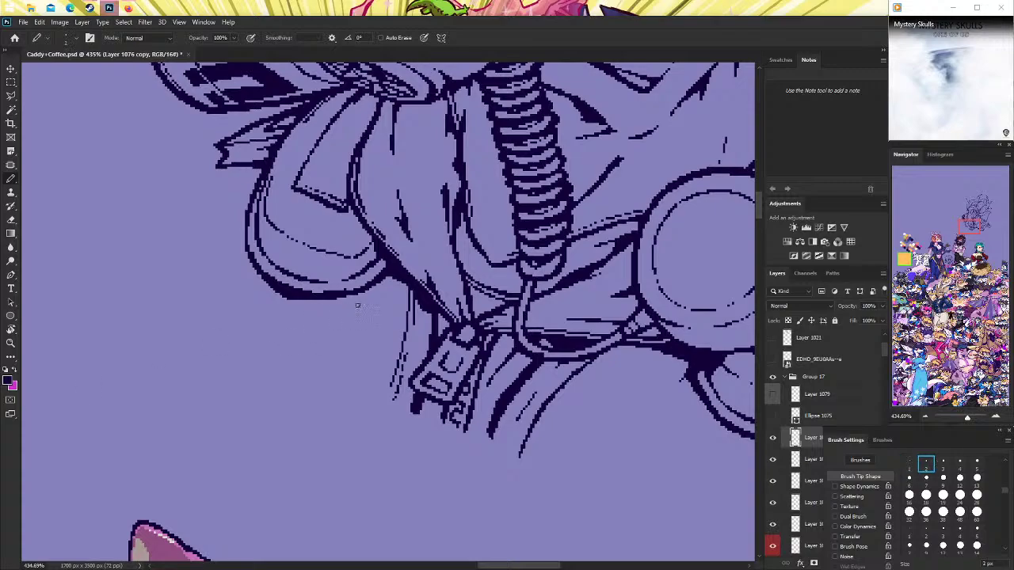
drag(349, 302, 307, 327)
key(ctrl+z)
key(e)
key(period)
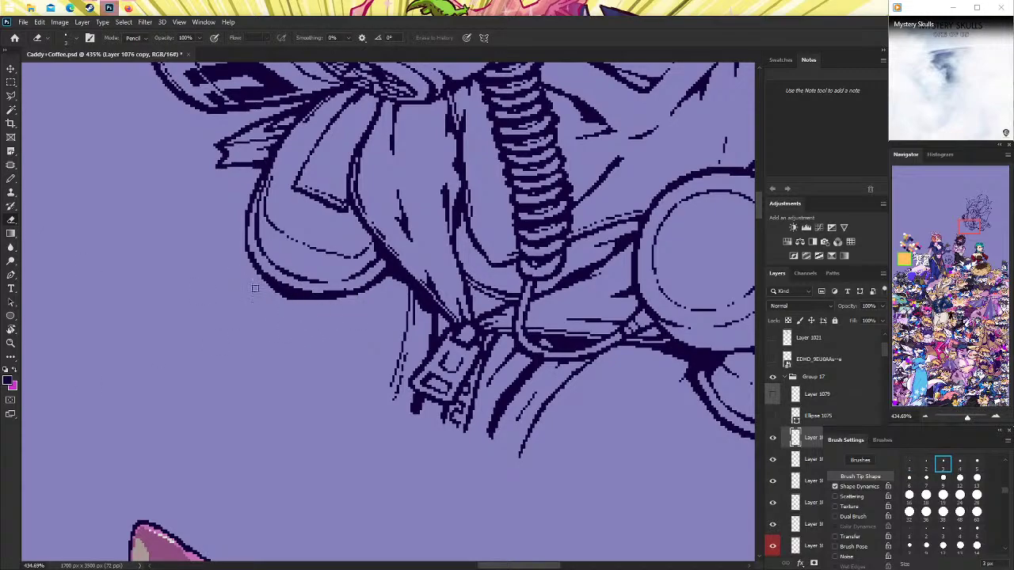
click(11, 342)
drag(237, 306, 190, 306)
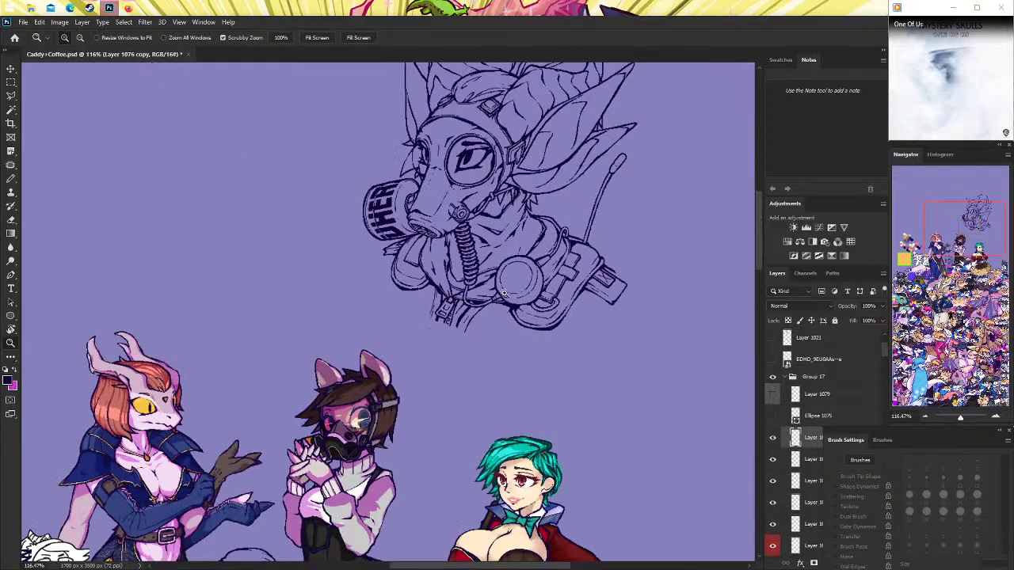
Draw short hem lines below the canister and left of the scarf, removing a stray tail.
click(11, 179)
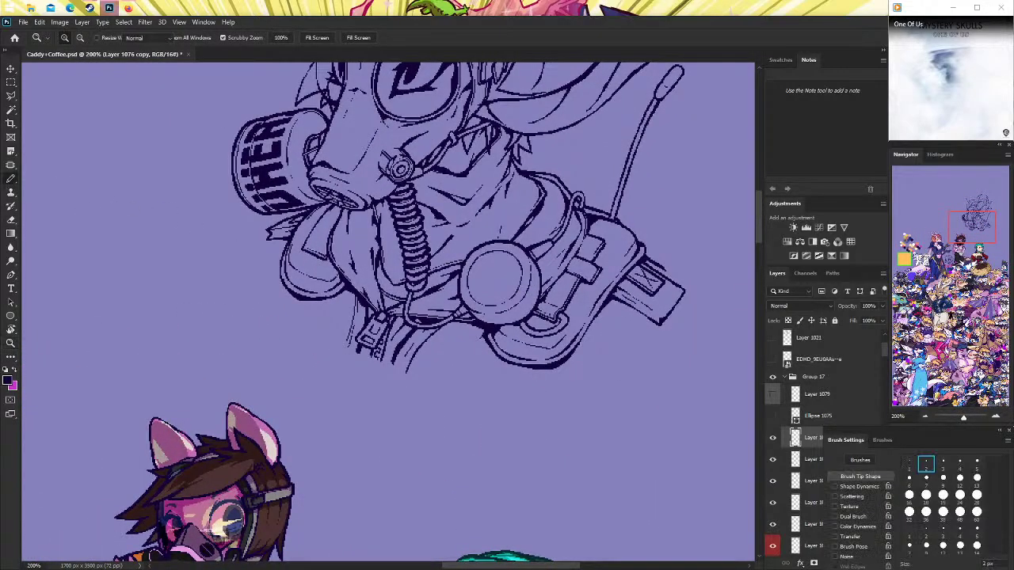
drag(545, 365, 543, 376)
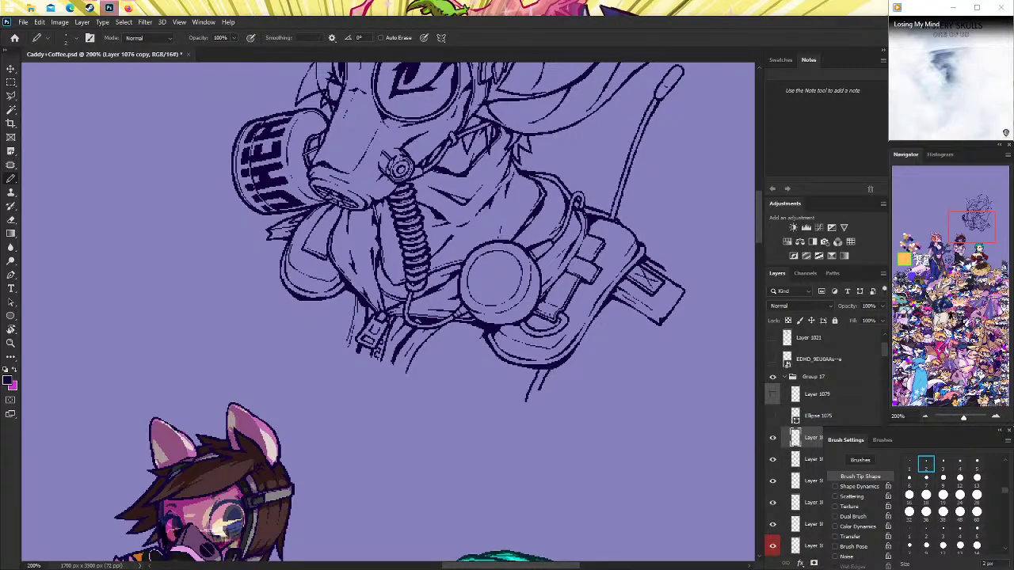
scroll(325, 349, up, 2)
key(ctrl+z)
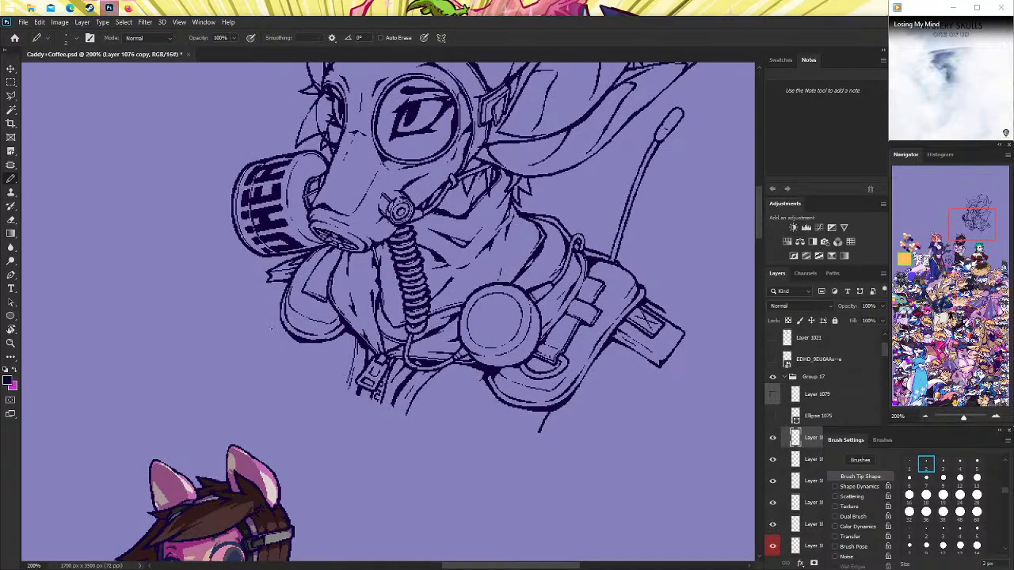
scroll(277, 341, up, 1)
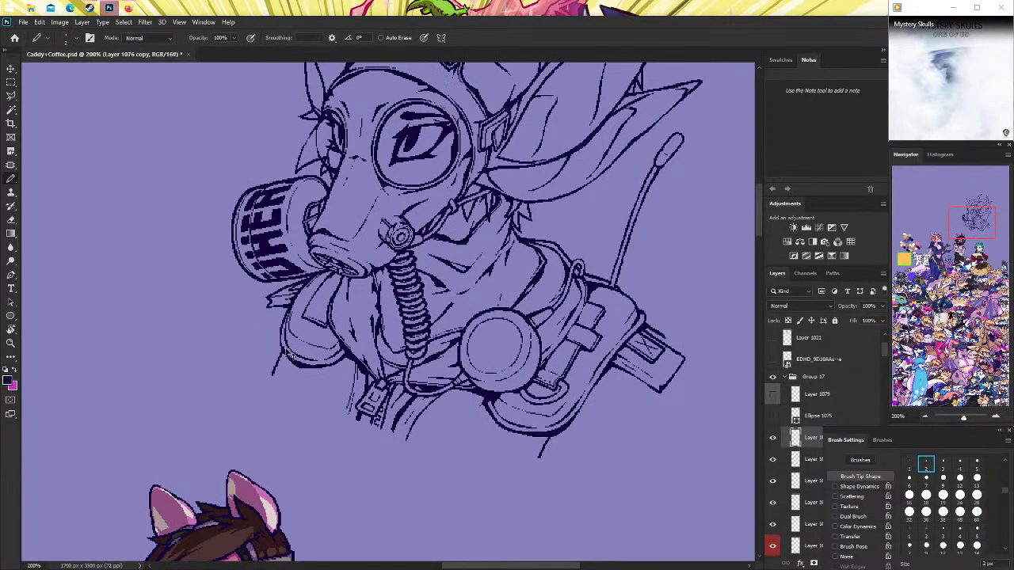
drag(282, 333, 270, 355)
key(z)
drag(475, 319, 411, 318)
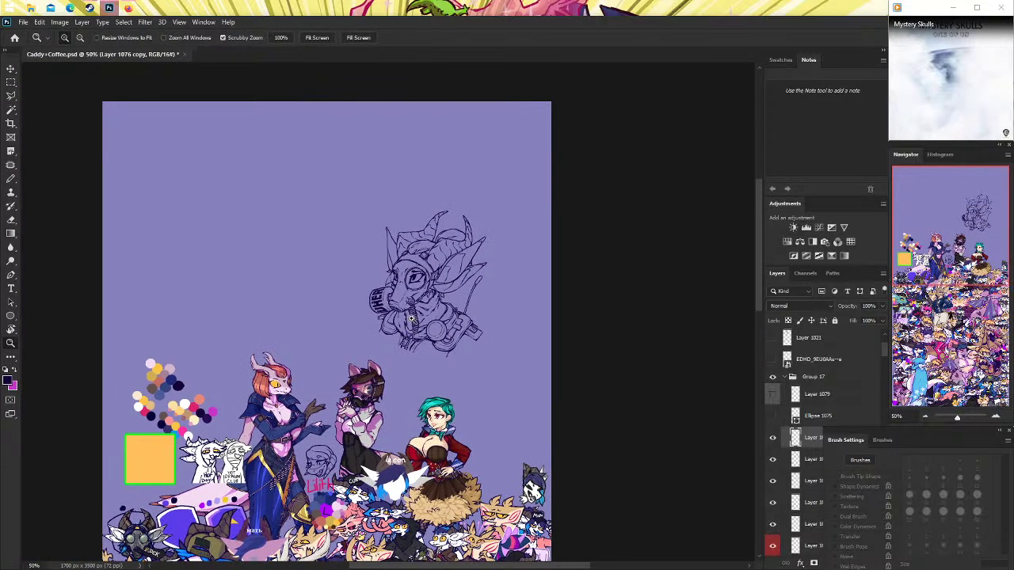
Compare the line-art layers, including Layer 1077, by toggling visibility, and pick the drawing layer.
click(411, 318)
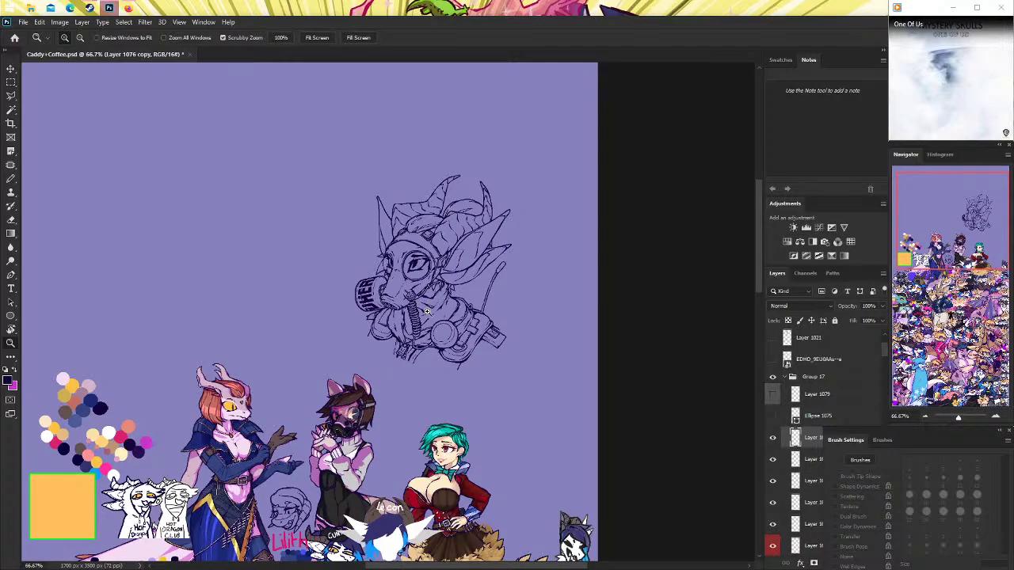
drag(427, 311, 519, 311)
key(b)
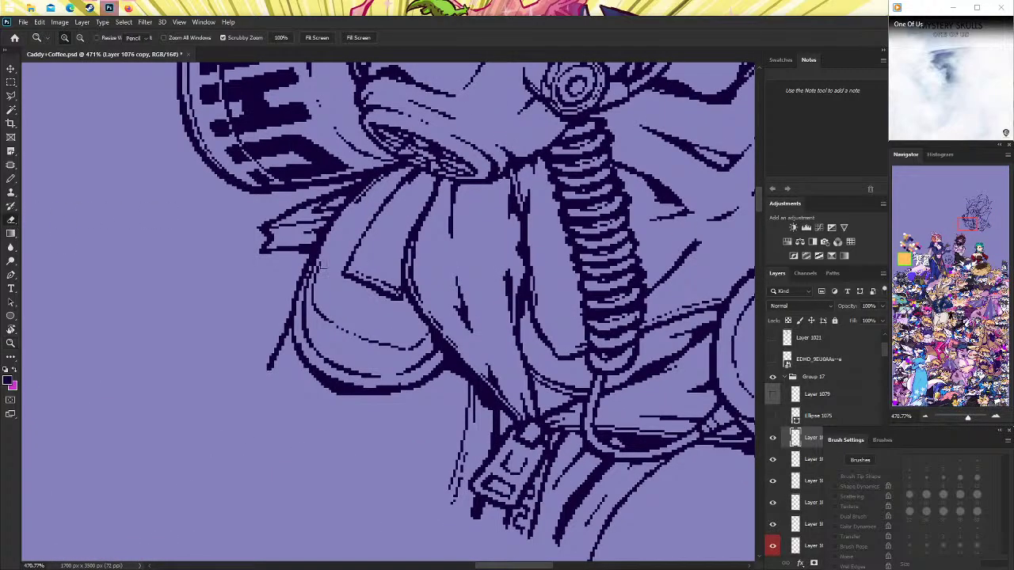
click(779, 482)
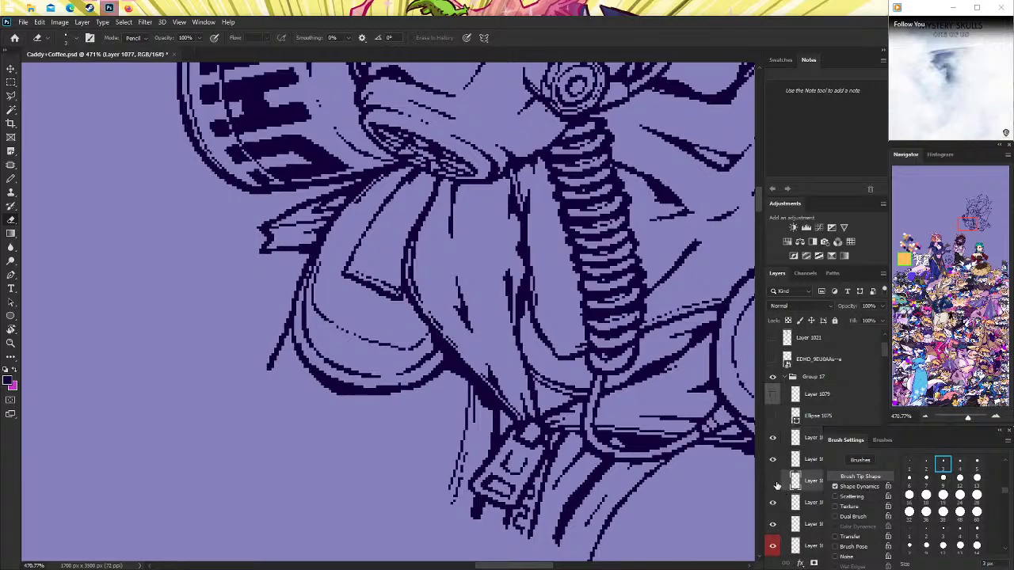
click(774, 483)
click(774, 483)
click(773, 503)
click(774, 503)
click(773, 441)
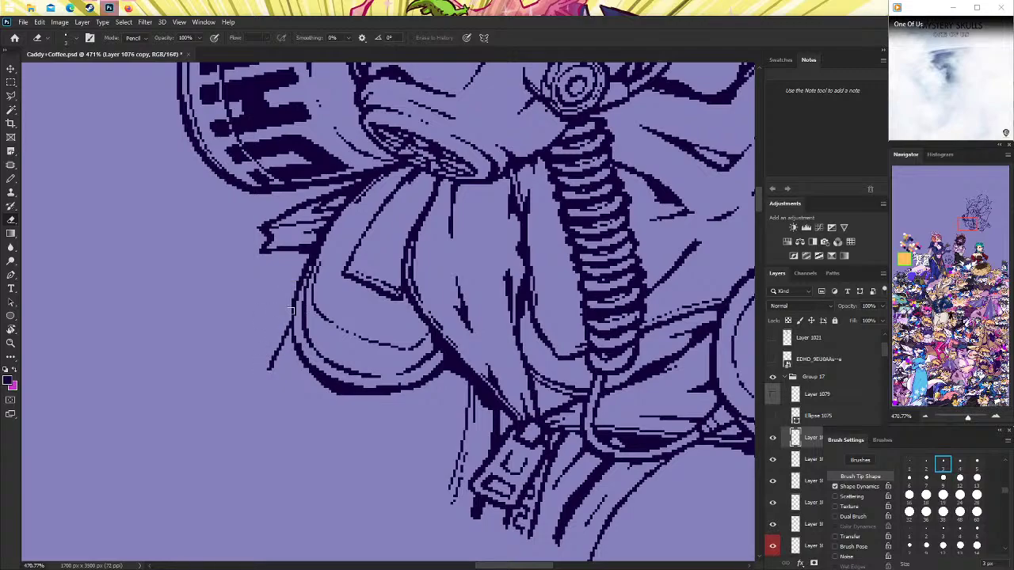
Pencil the scarf fold line, filling its gaps and adding a line along its edge.
click(13, 181)
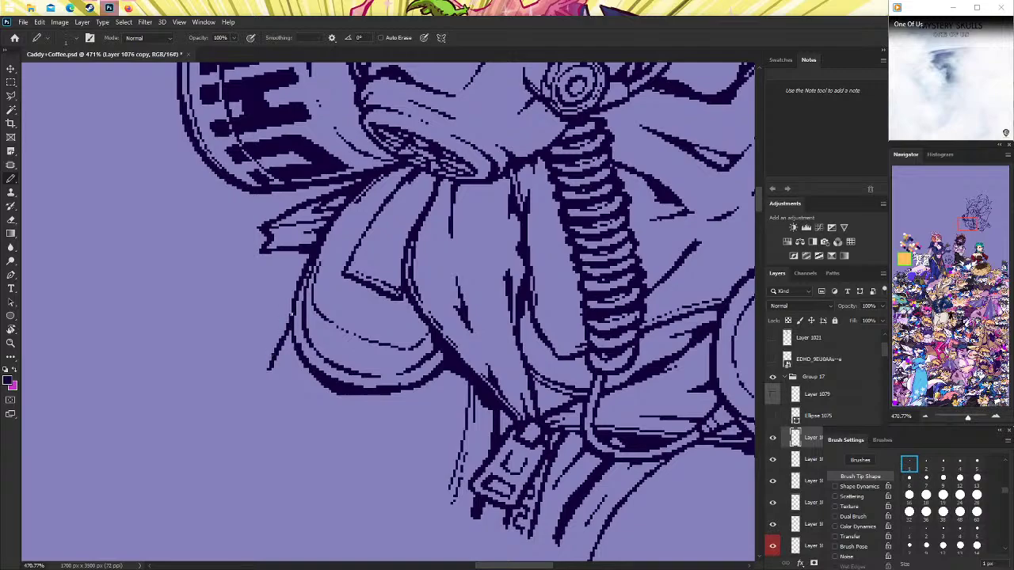
drag(292, 313, 276, 348)
scroll(245, 282, up, 2)
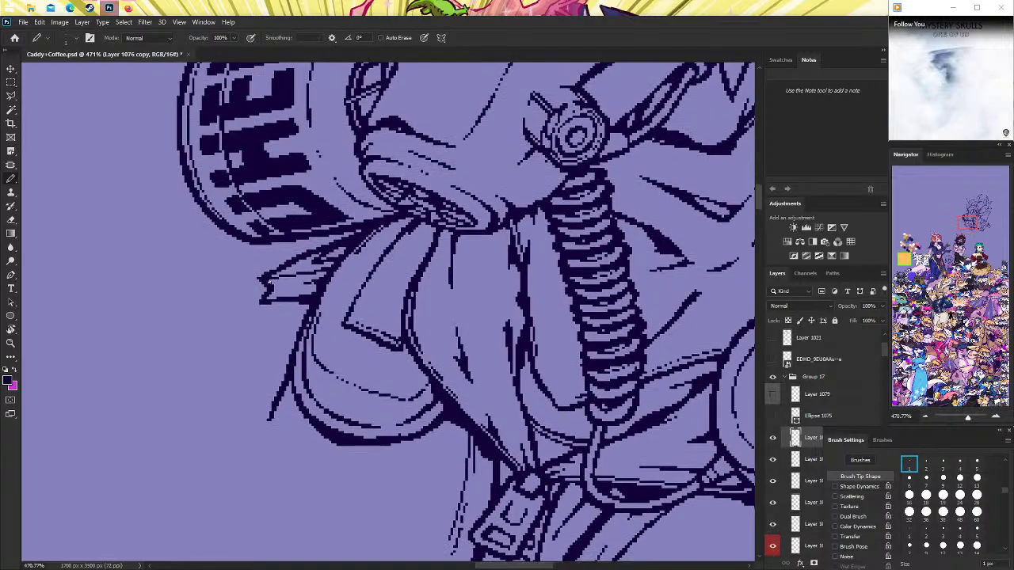
mouse_move(320, 249)
mouse_down()
mouse_move(304, 251)
mouse_move(334, 240)
mouse_up()
click(11, 343)
scroll(629, 251, down, 5)
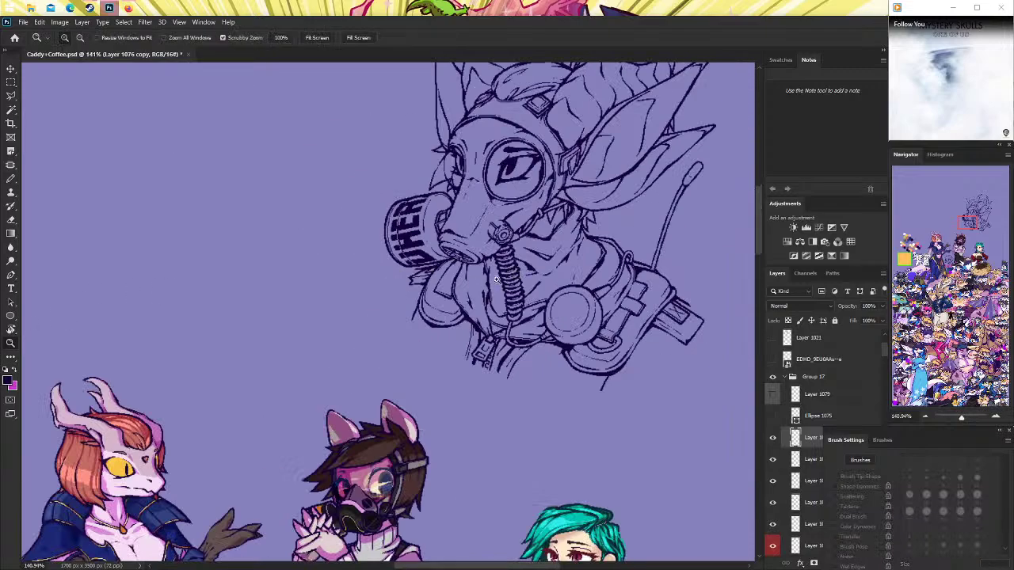
scroll(629, 251, up, 2)
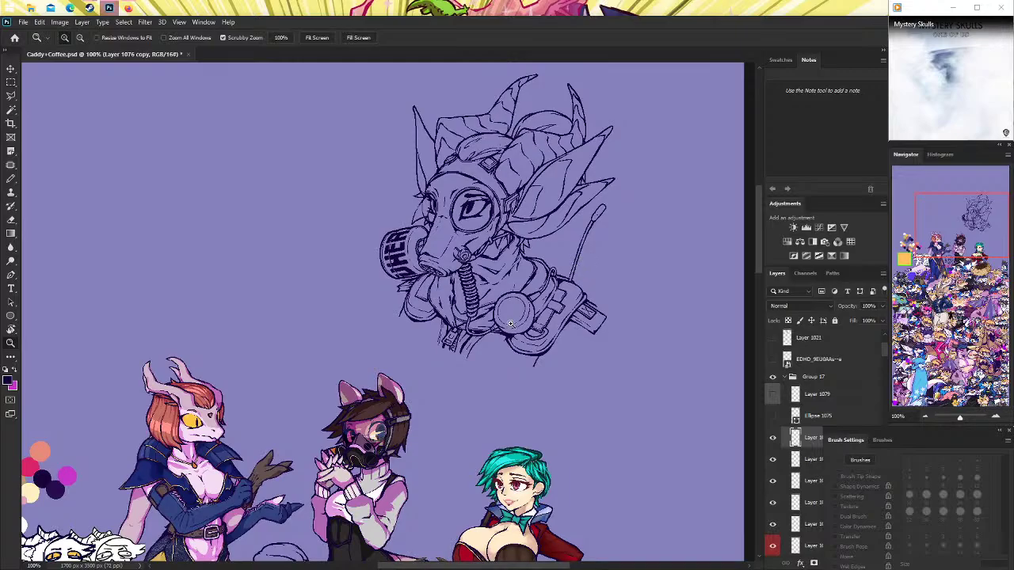
drag(512, 325, 515, 277)
click(515, 278)
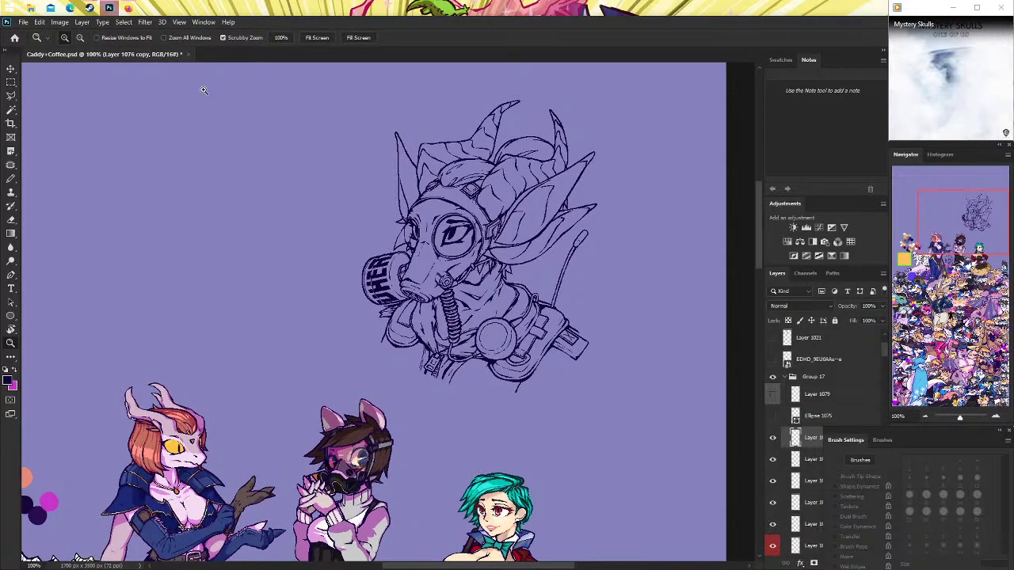
After checking the Chrome reference, draw a diagonal hem line below the scarf and erase its joiner.
click(127, 7)
click(123, 7)
drag(356, 325, 119, 246)
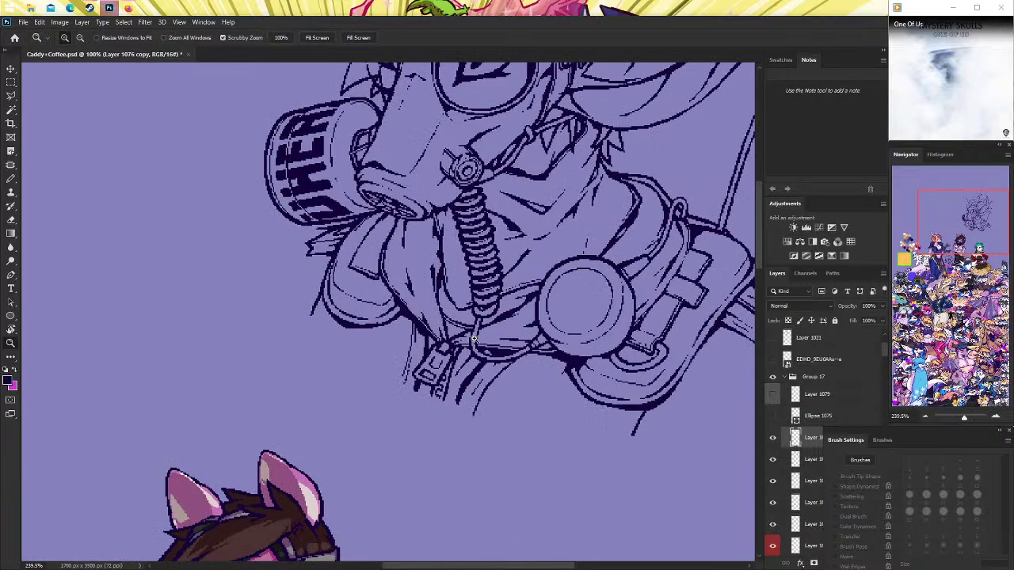
click(11, 179)
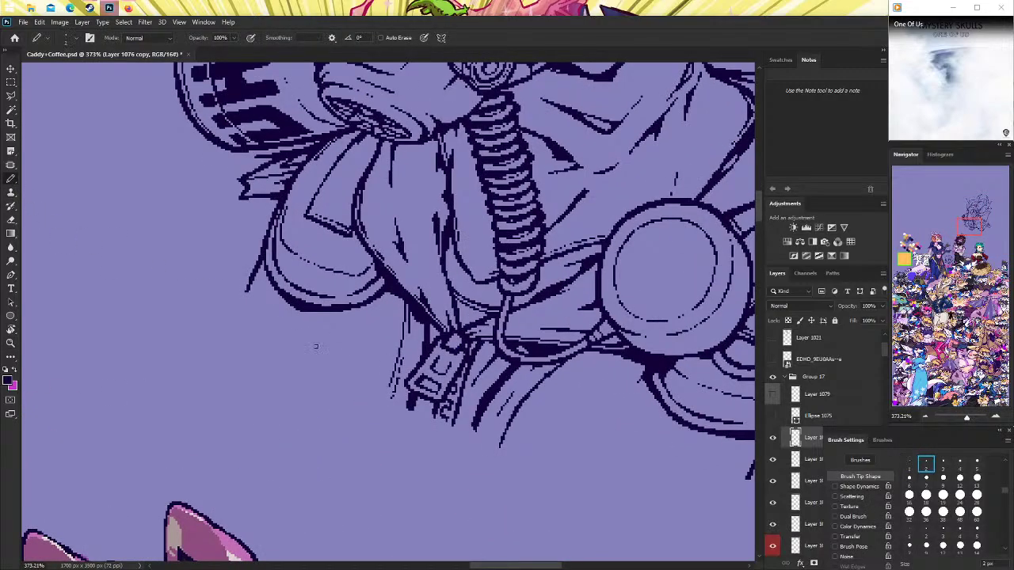
drag(272, 298, 335, 346)
key(ctrl+z)
key(ctrl+z)
mouse_move(277, 311)
mouse_down()
mouse_move(343, 343)
mouse_move(350, 358)
mouse_up()
drag(271, 298, 285, 309)
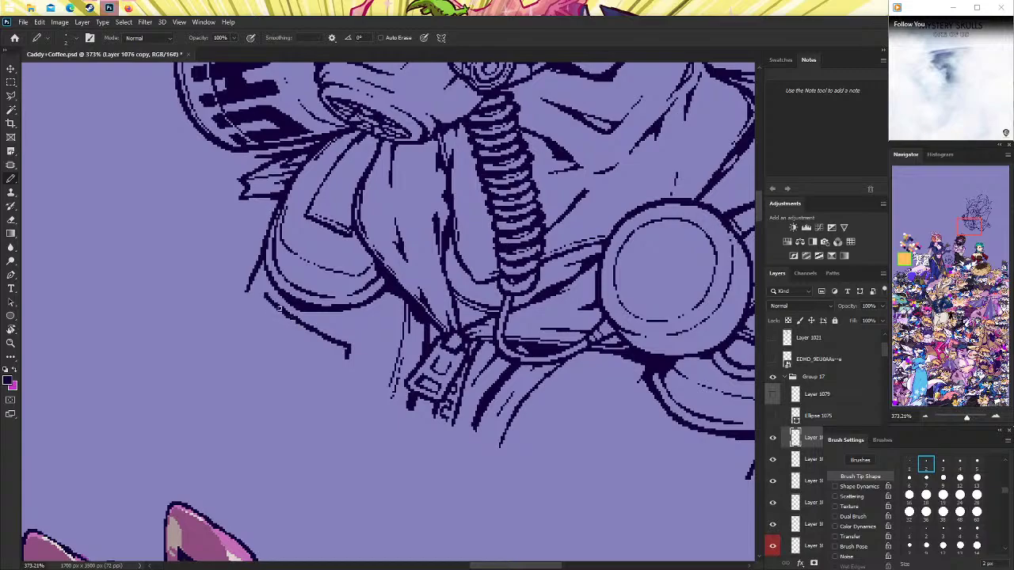
key(e)
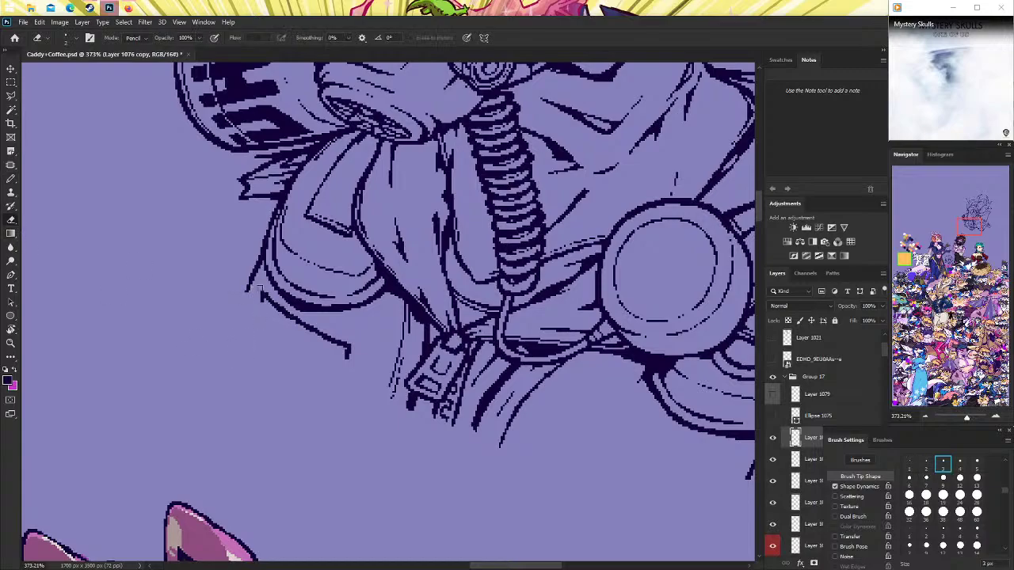
drag(269, 293, 287, 309)
click(11, 342)
scroll(364, 325, down, 5)
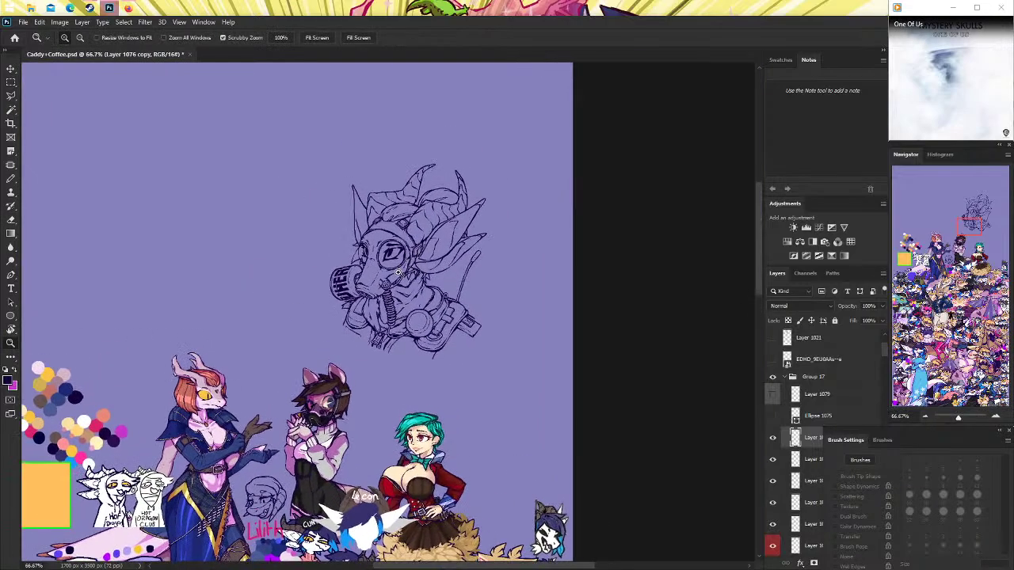
scroll(364, 325, up, 3)
scroll(365, 325, up, 1)
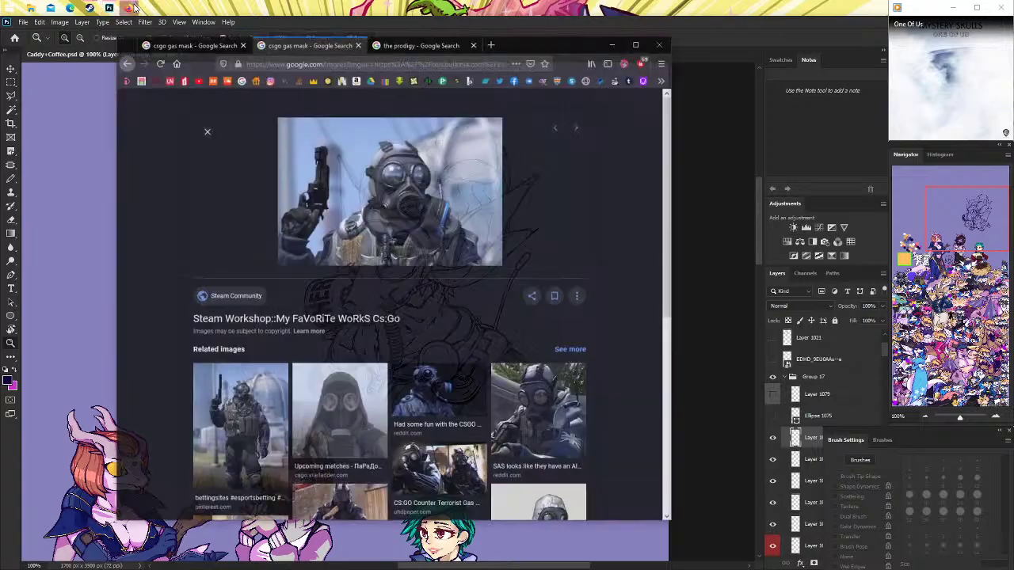
click(130, 8)
click(131, 8)
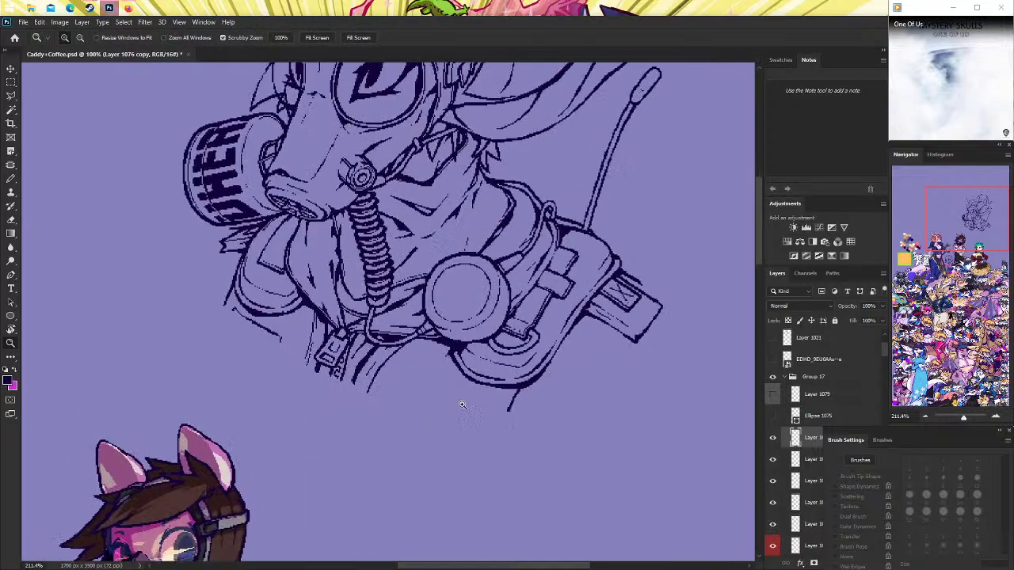
scroll(364, 325, up, 5)
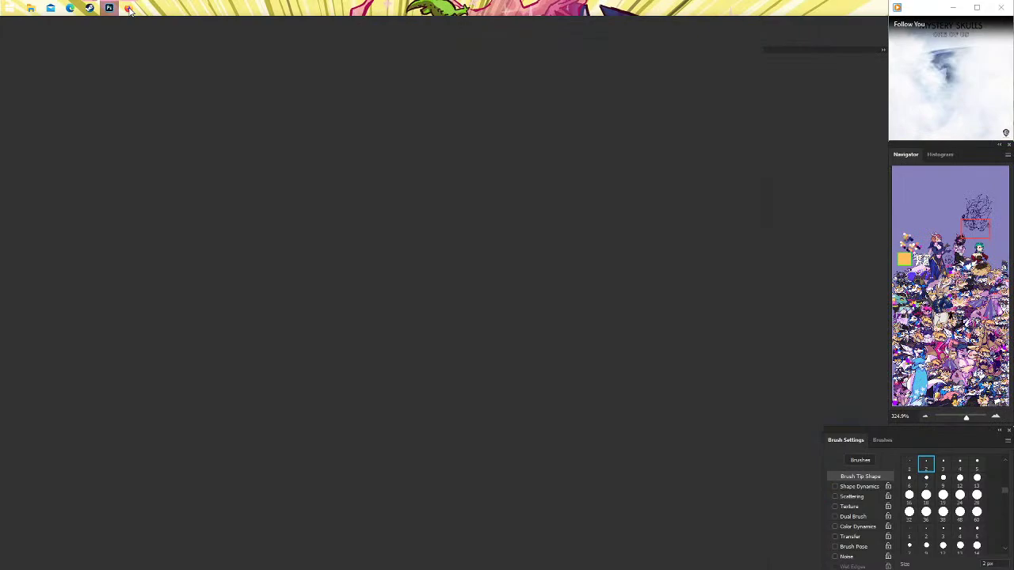
click(131, 8)
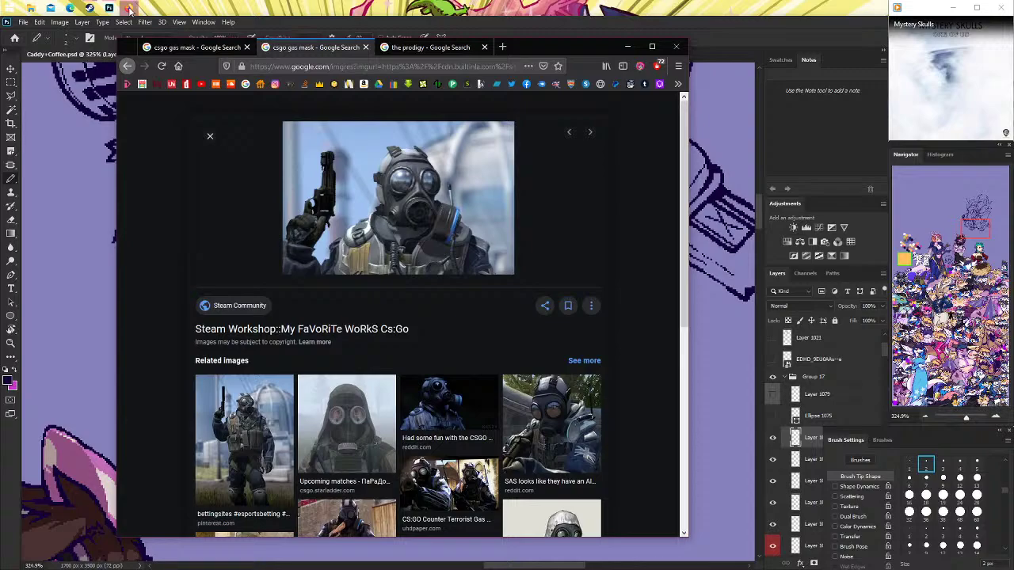
click(131, 8)
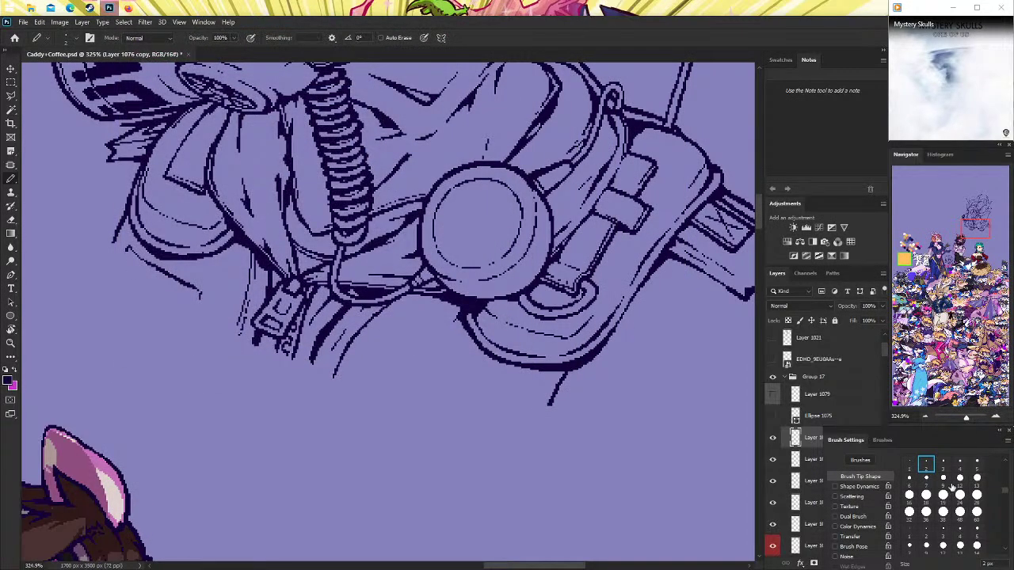
Try horizontal and diagonal hem lines below the torso, undoing each attempt.
drag(333, 374, 524, 379)
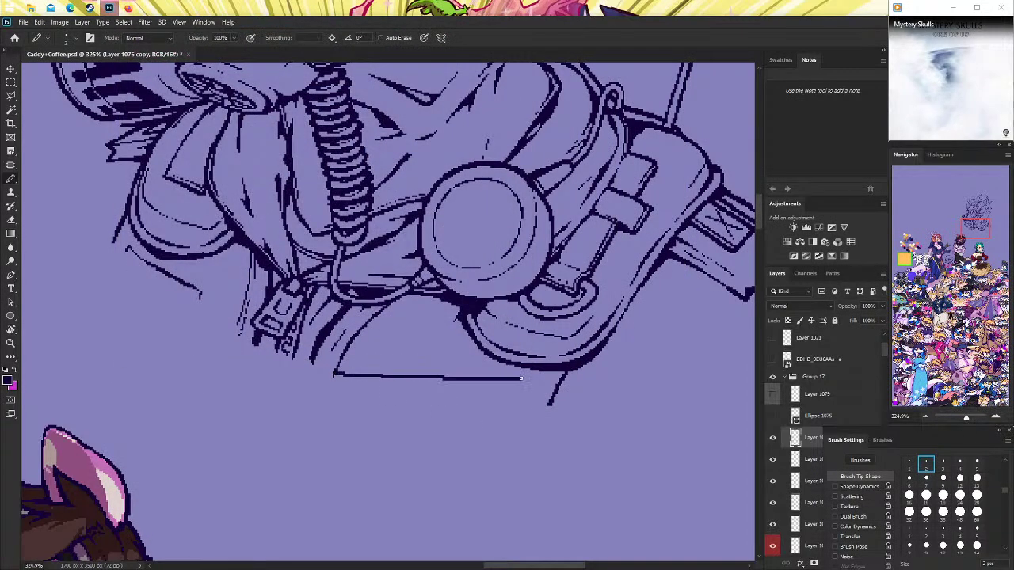
key(ctrl+z)
drag(375, 389, 537, 380)
key(ctrl+z)
drag(485, 355, 445, 400)
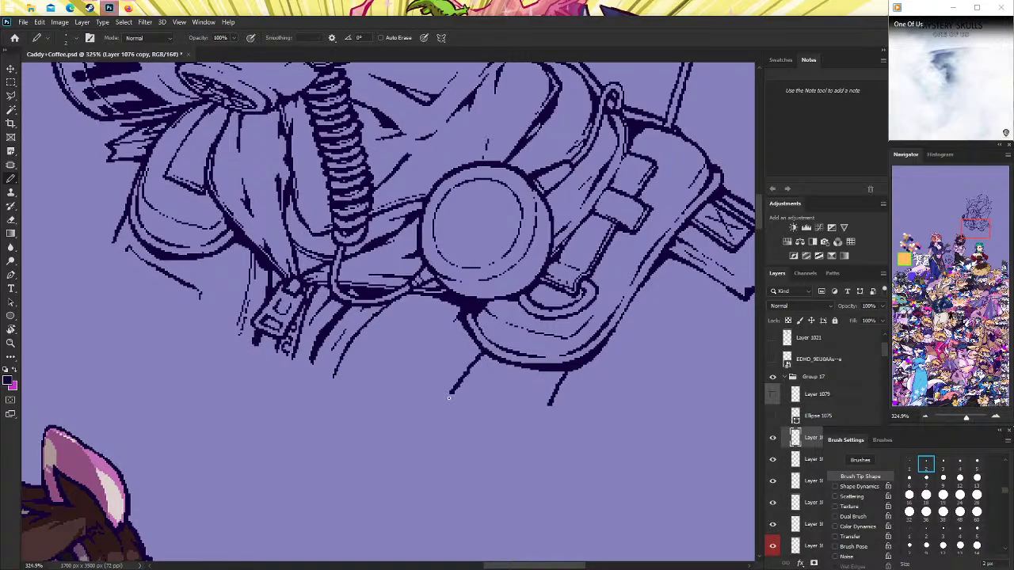
key(ctrl+z)
drag(474, 348, 435, 412)
key(ctrl+z)
drag(472, 331, 461, 345)
key(ctrl+z)
key(ctrl+z)
scroll(375, 340, up, 1)
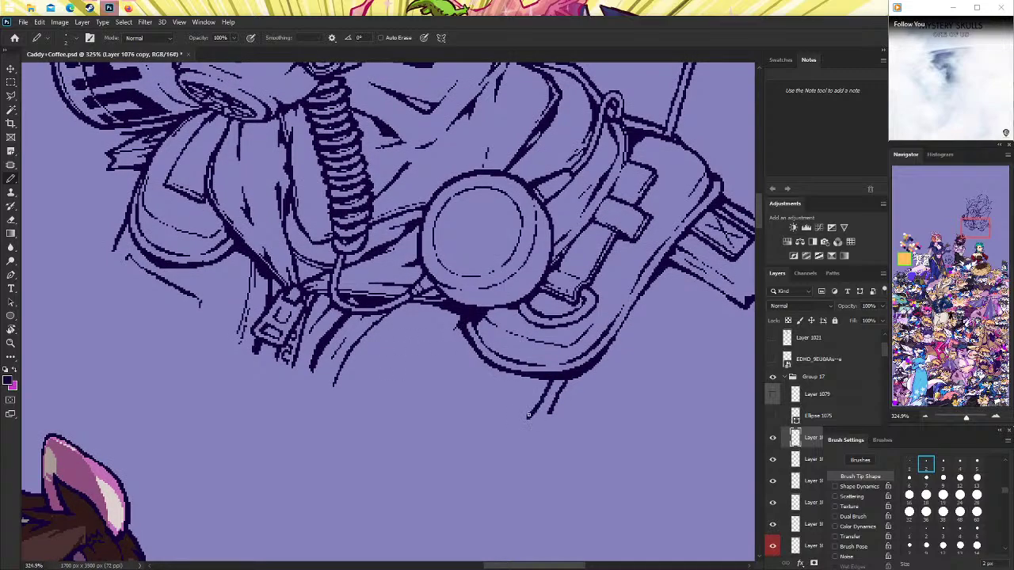
Draw a diagonal hem line below the shoulder pad and erase its lower end.
drag(551, 377, 505, 427)
key(ctrl+z)
drag(546, 384, 517, 426)
key(e)
drag(539, 384, 513, 431)
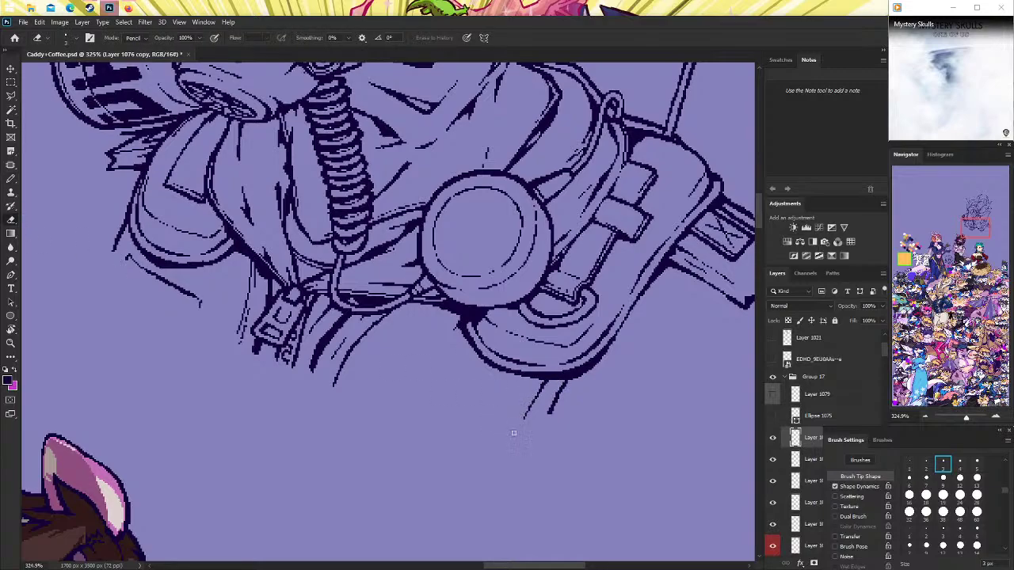
scroll(388, 312, up, 1)
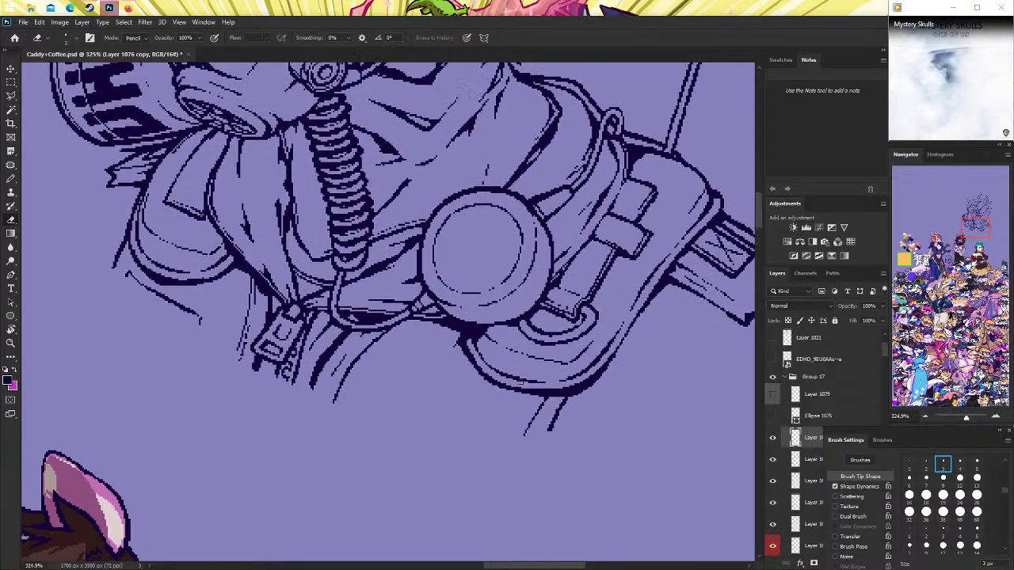
key(b)
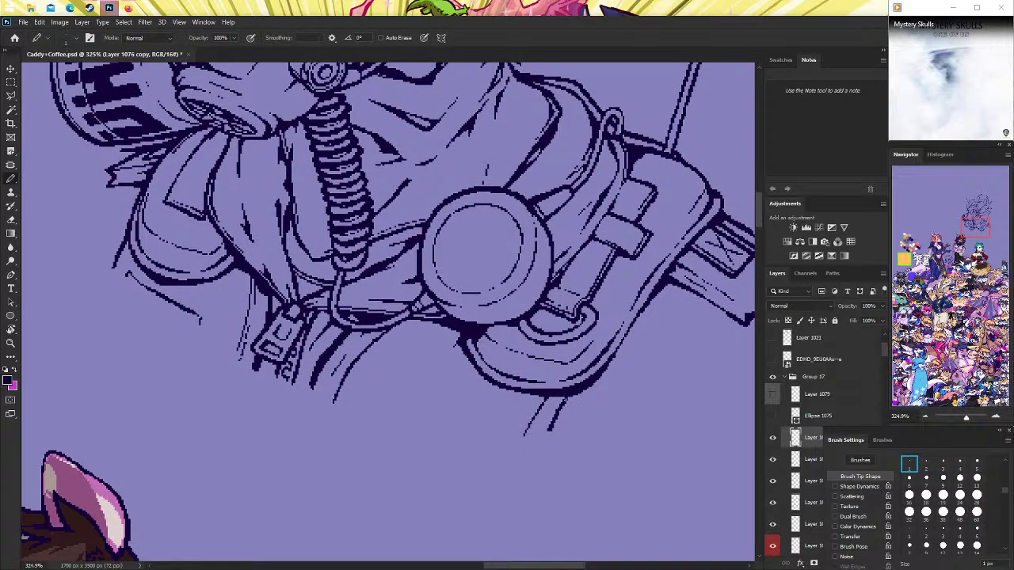
Try a short line below the shoulder pad at several angles, undoing each attempt.
drag(564, 396, 543, 434)
key(ctrl+z)
drag(564, 396, 542, 438)
key(ctrl+z)
drag(565, 398, 545, 432)
key(ctrl+z)
Redraw the small fold line beside the collar, replacing the first attempt.
click(11, 343)
scroll(483, 337, down, 5)
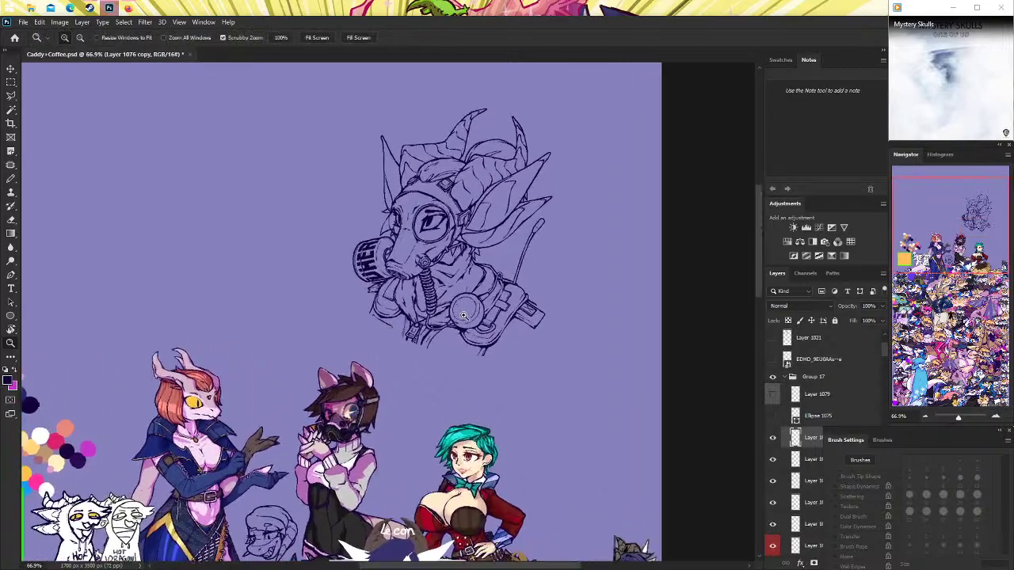
scroll(483, 337, up, 2)
scroll(483, 338, up, 2)
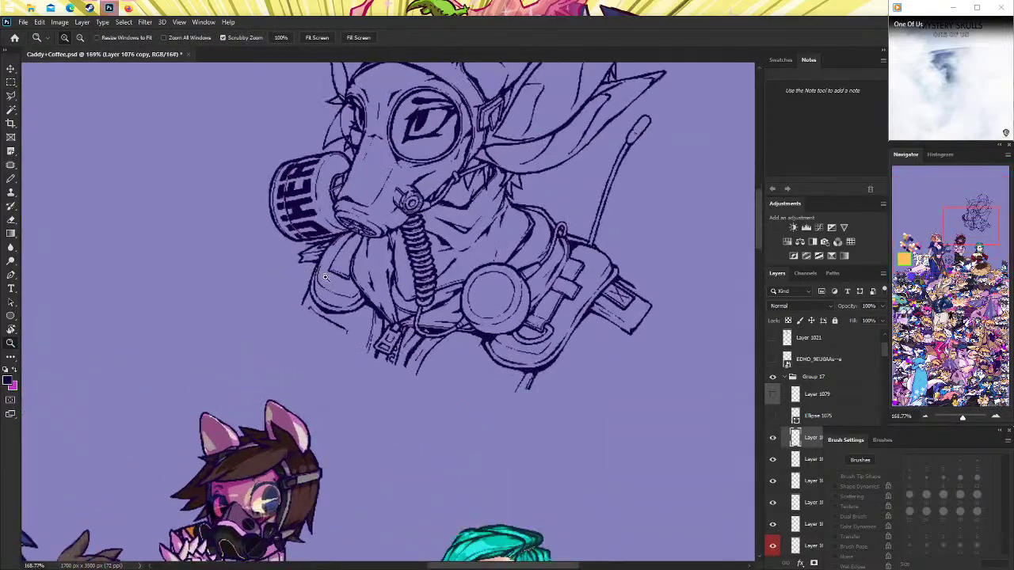
scroll(483, 338, up, 3)
key(b)
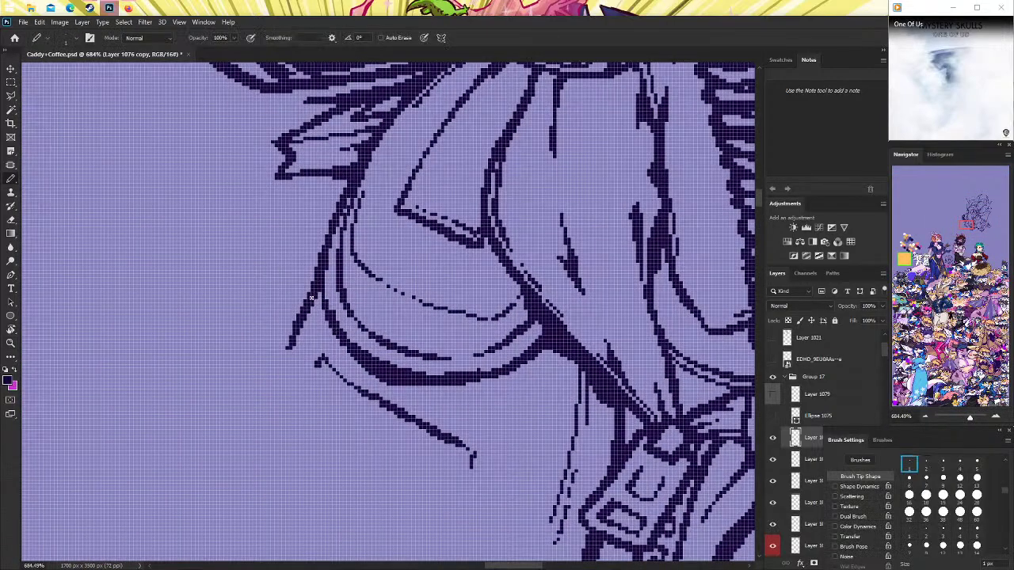
drag(322, 328, 305, 358)
key(ctrl+z)
drag(324, 321, 337, 336)
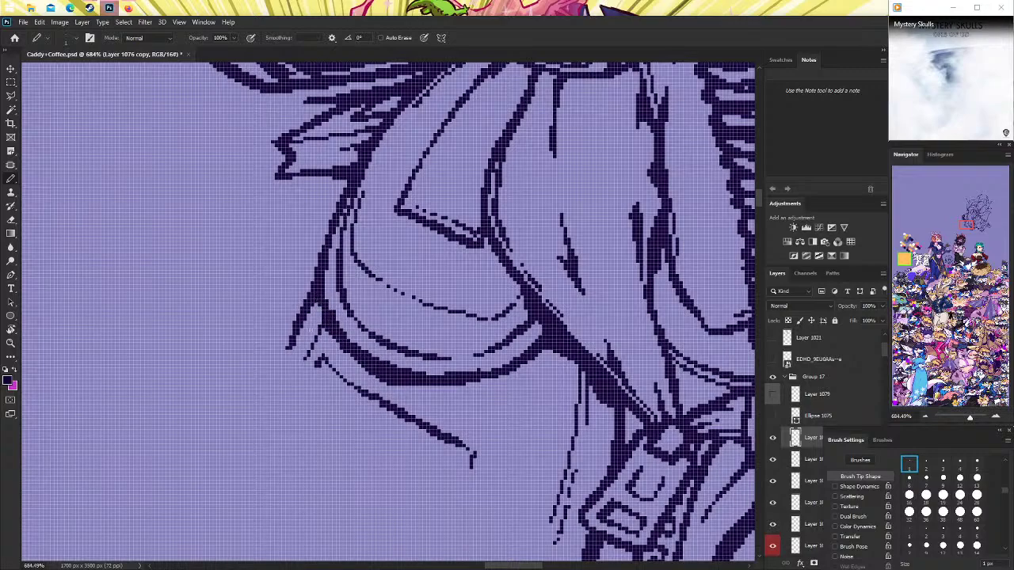
Try a diagonal scarf line left of the collar, then undo it.
key(z)
mouse_move(473, 456)
mouse_down()
mouse_move(453, 298)
mouse_move(370, 244)
mouse_move(288, 387)
mouse_up()
key(b)
key(ctrl+z)
drag(333, 305, 292, 390)
key(ctrl+z)
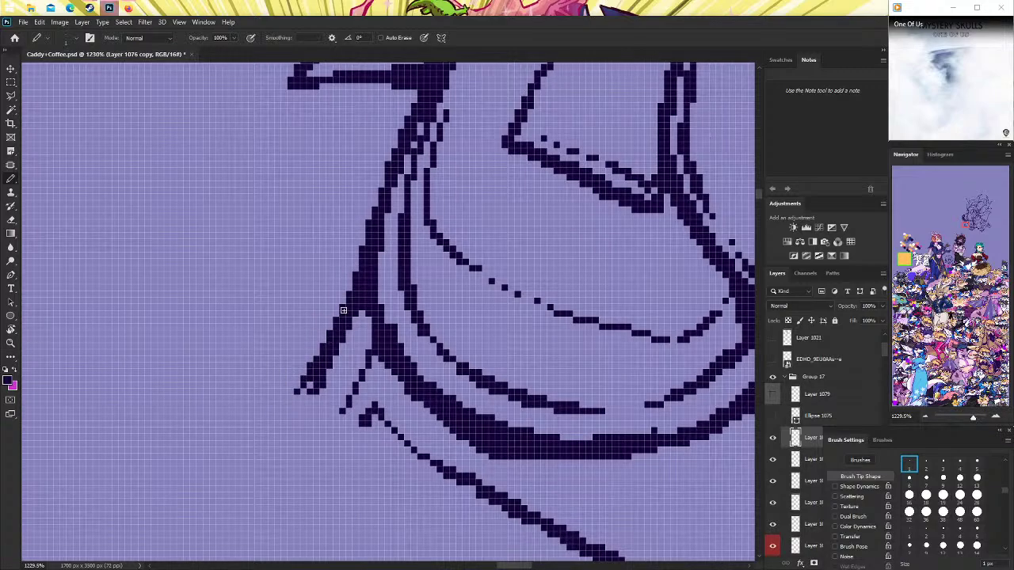
key(z)
key(ctrl+1)
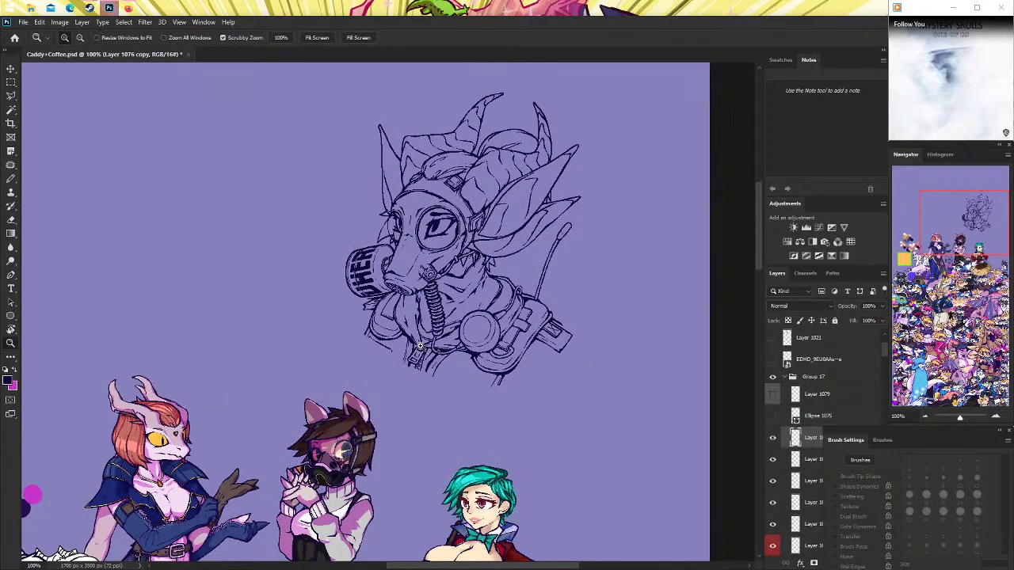
Draw a short line below the buckle, undoing an unwanted strap attempt.
drag(412, 346, 413, 346)
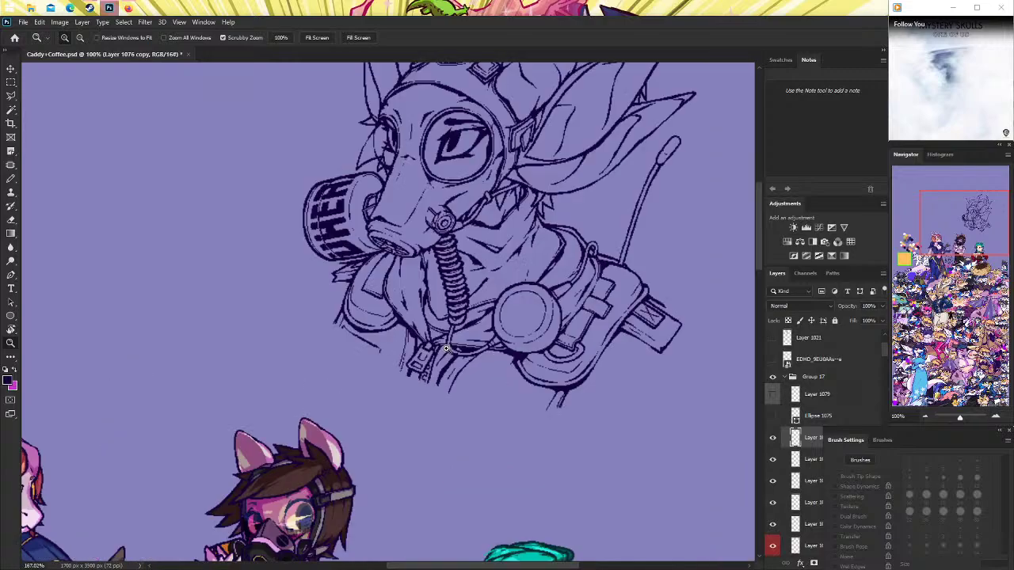
click(11, 179)
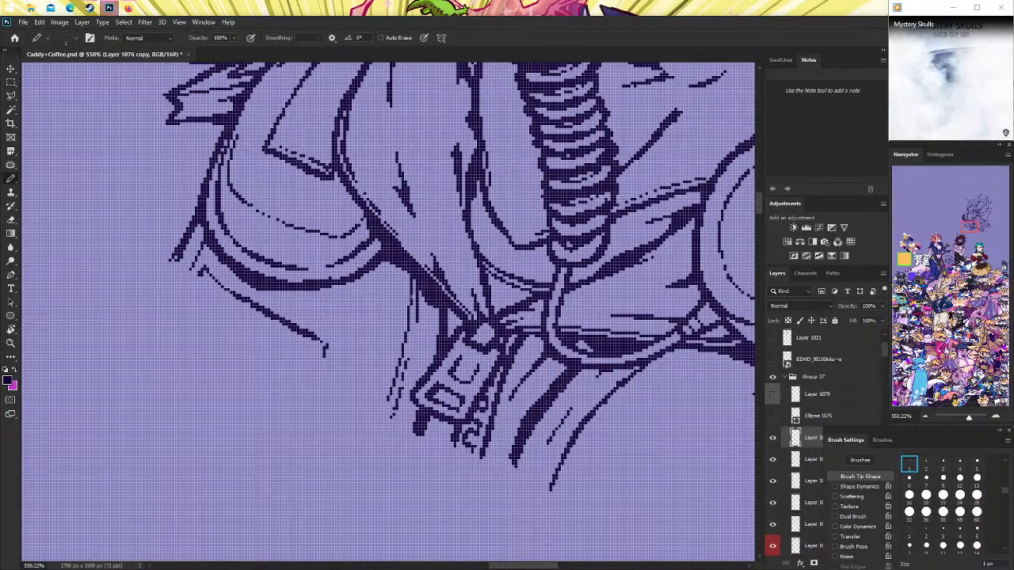
drag(398, 364, 388, 386)
drag(405, 325, 392, 378)
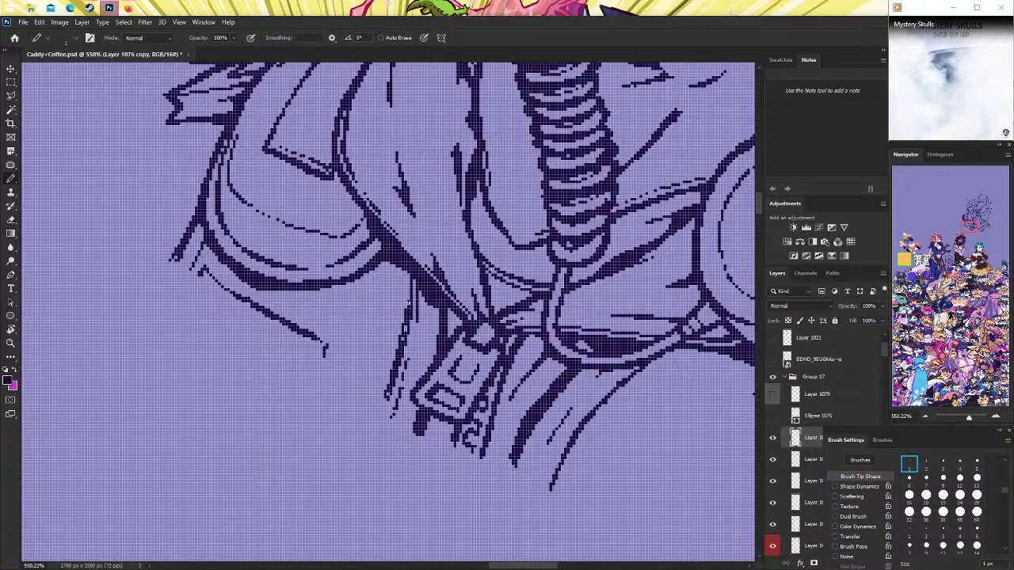
key(ctrl+z)
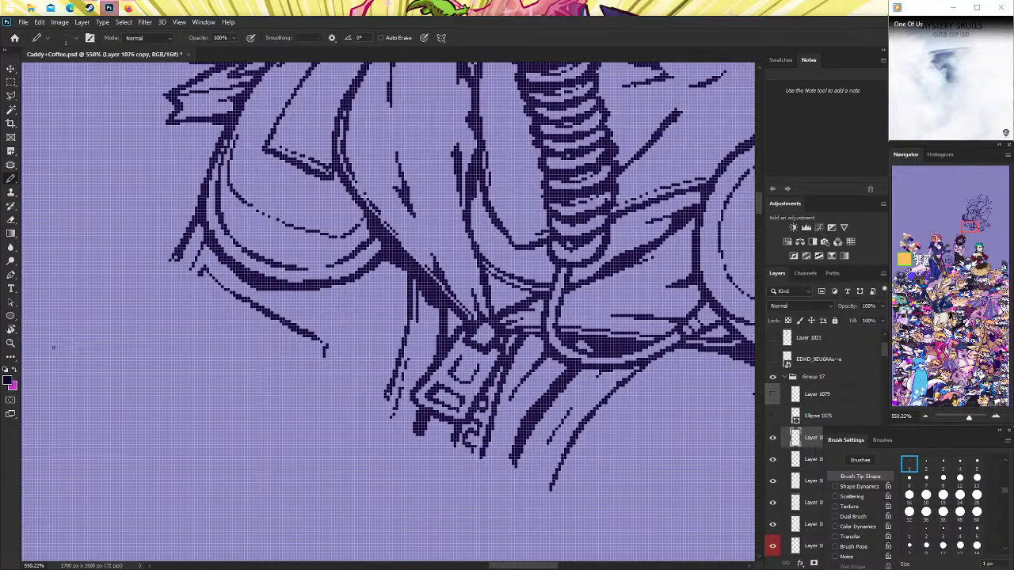
key(z)
scroll(317, 317, down, 5)
scroll(524, 323, up, 5)
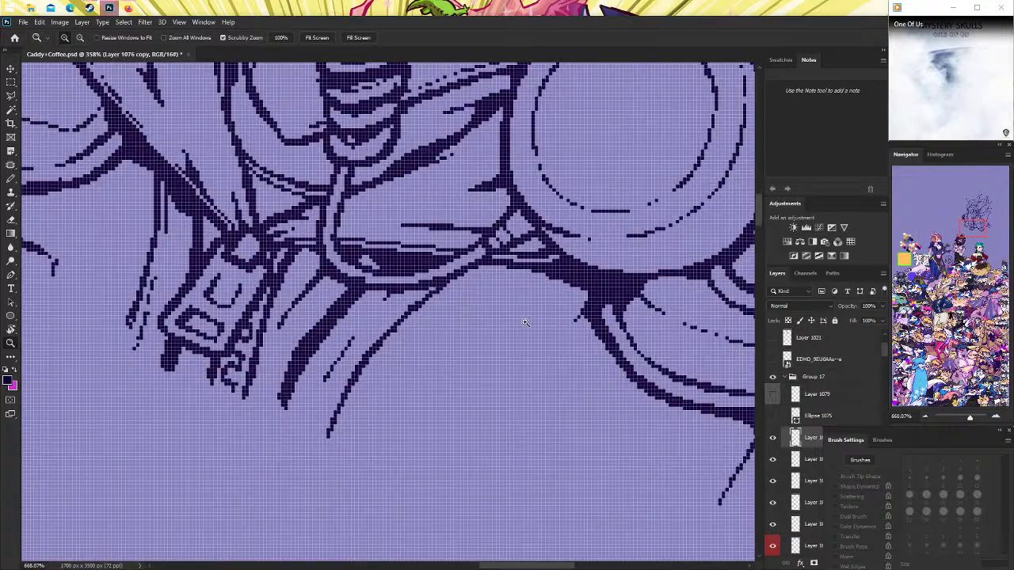
Extend the curved strap line from below the buckle up to the shoulder-pad junction.
key(b)
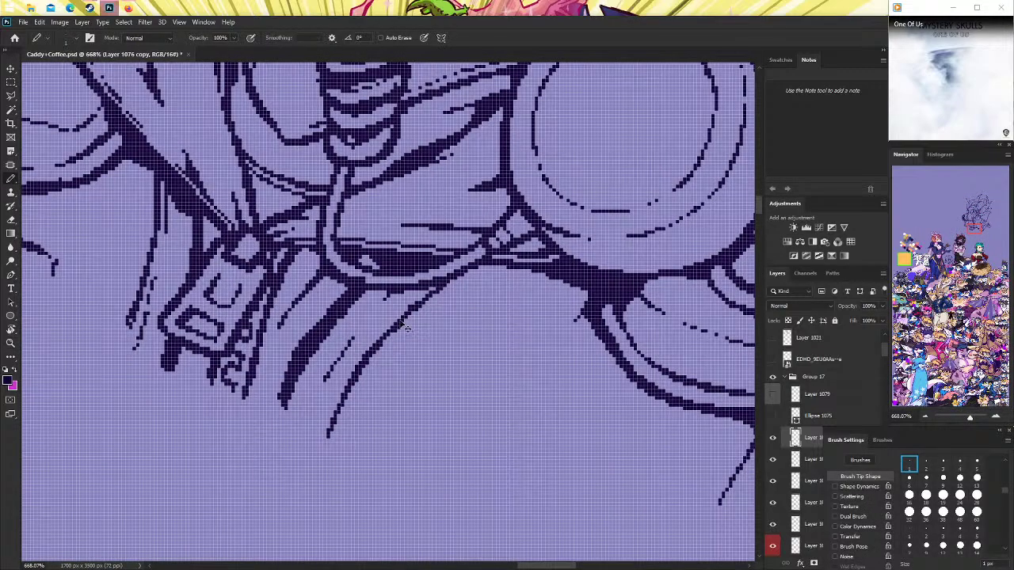
drag(383, 338, 413, 302)
drag(412, 289, 493, 267)
key(z)
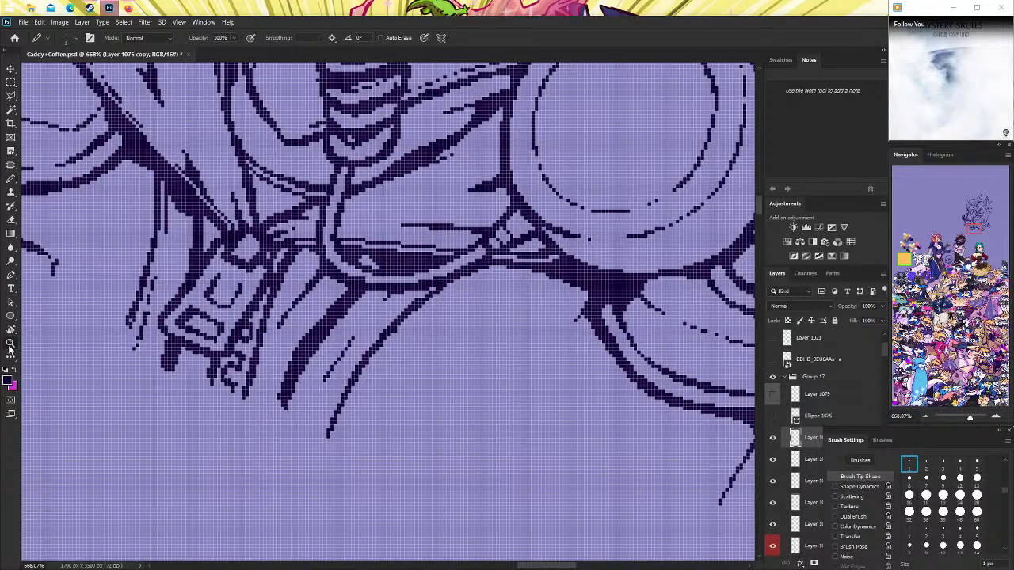
scroll(495, 309, down, 3)
scroll(507, 285, down, 4)
scroll(520, 261, down, 3)
scroll(520, 261, up, 1)
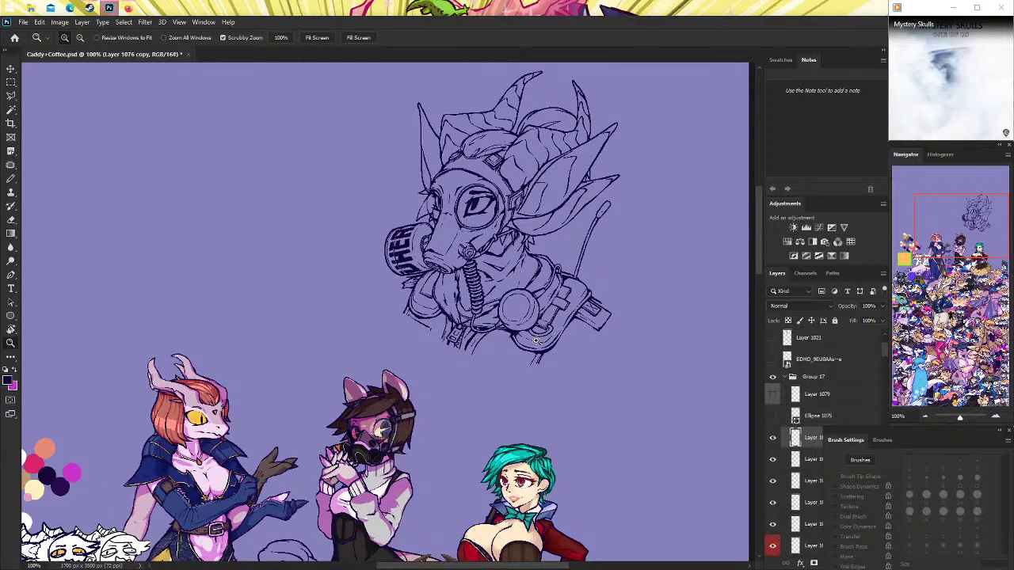
Fit the whole gas-mask sketch on screen, then view it at 100%.
scroll(536, 341, up, 3)
scroll(535, 340, up, 2)
key(b)
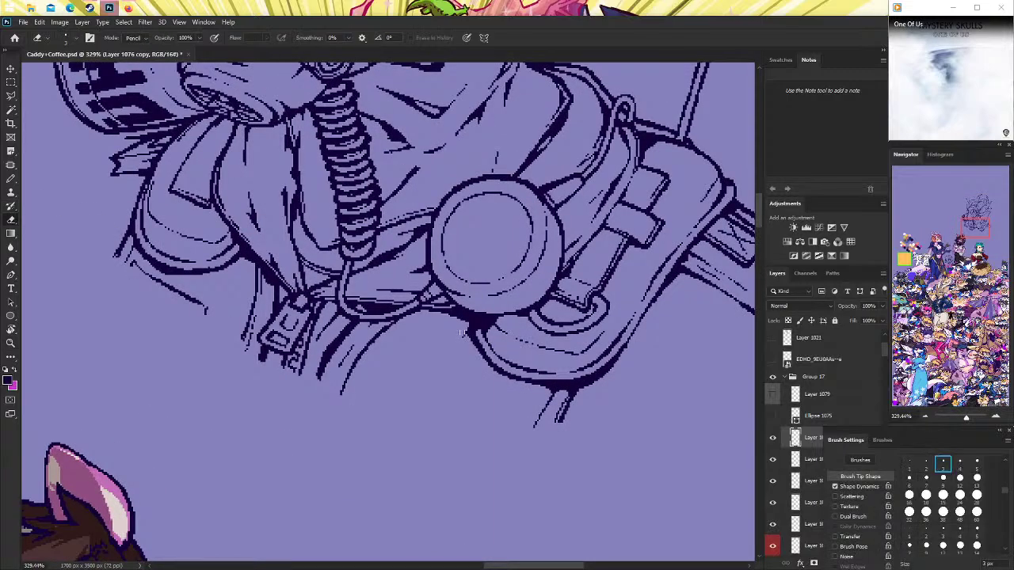
click(11, 342)
key(ctrl+0)
drag(499, 316, 500, 316)
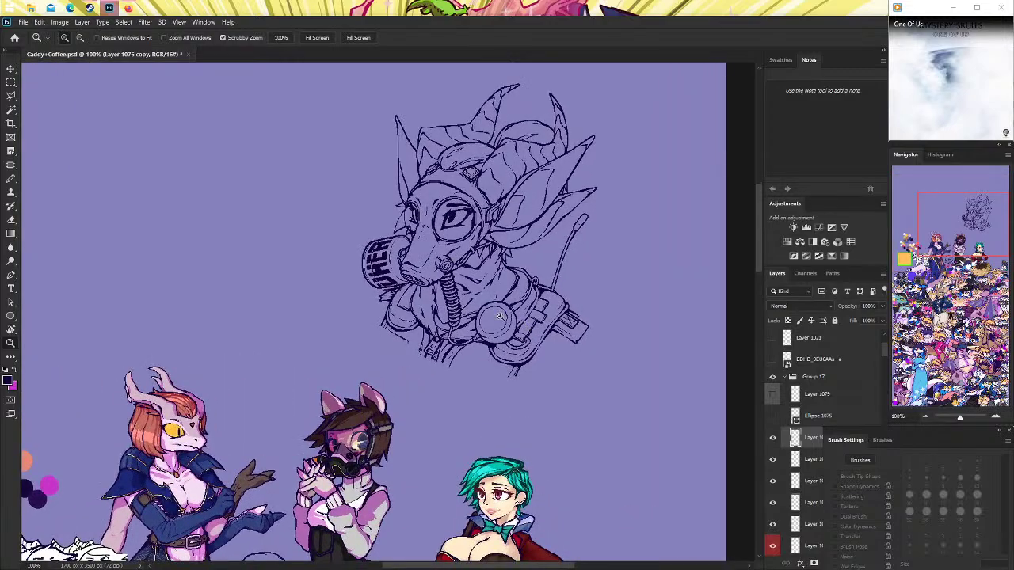
Minimize the reference browser and zoom in on the area below the gauge.
click(132, 8)
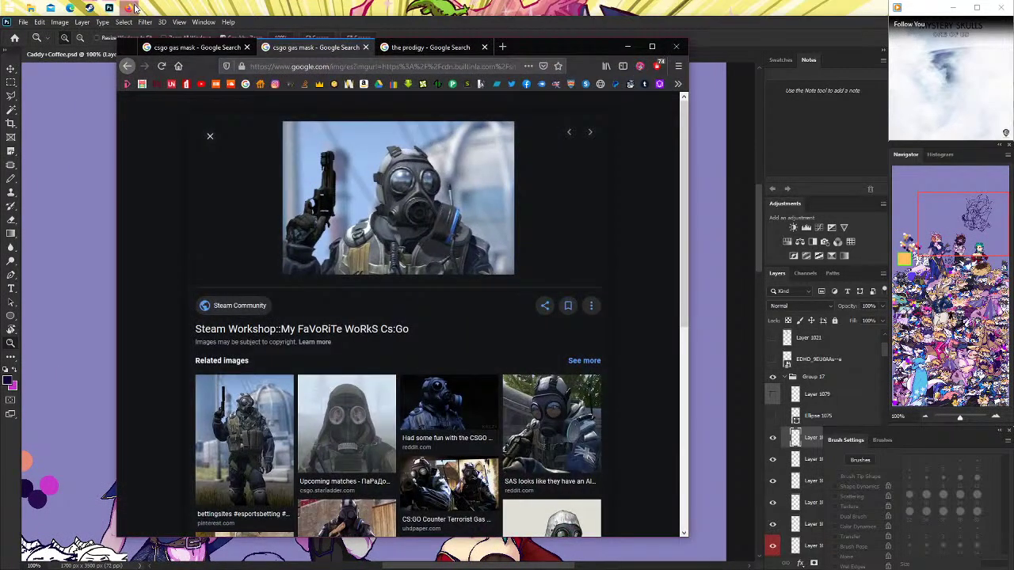
click(135, 8)
drag(89, 162, 89, 161)
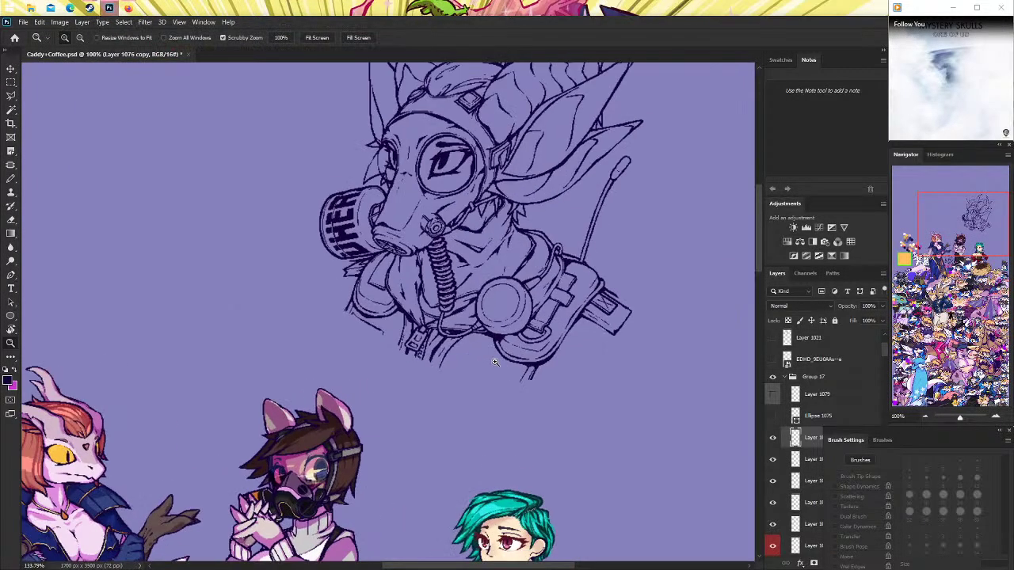
click(11, 179)
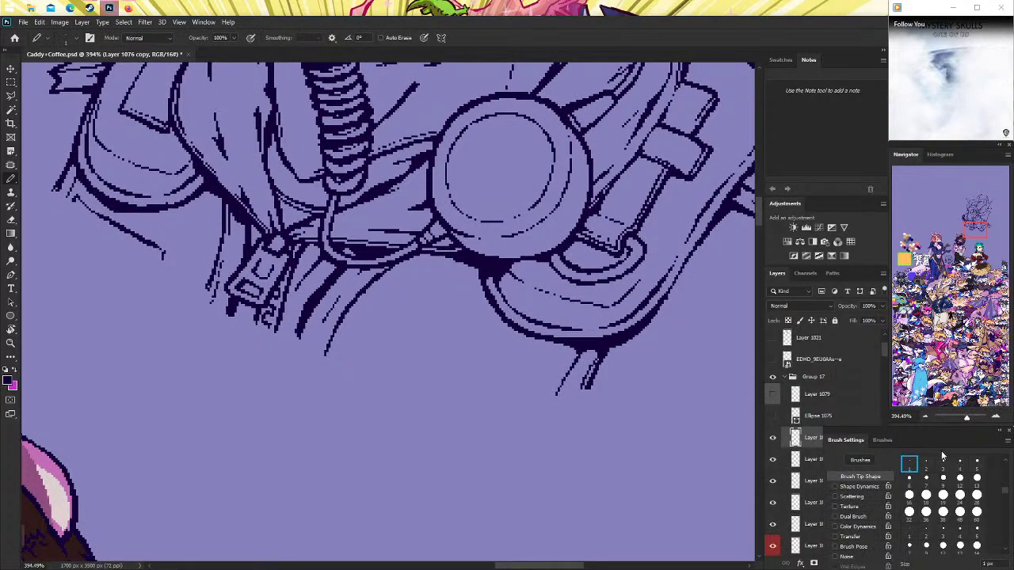
drag(431, 263, 536, 373)
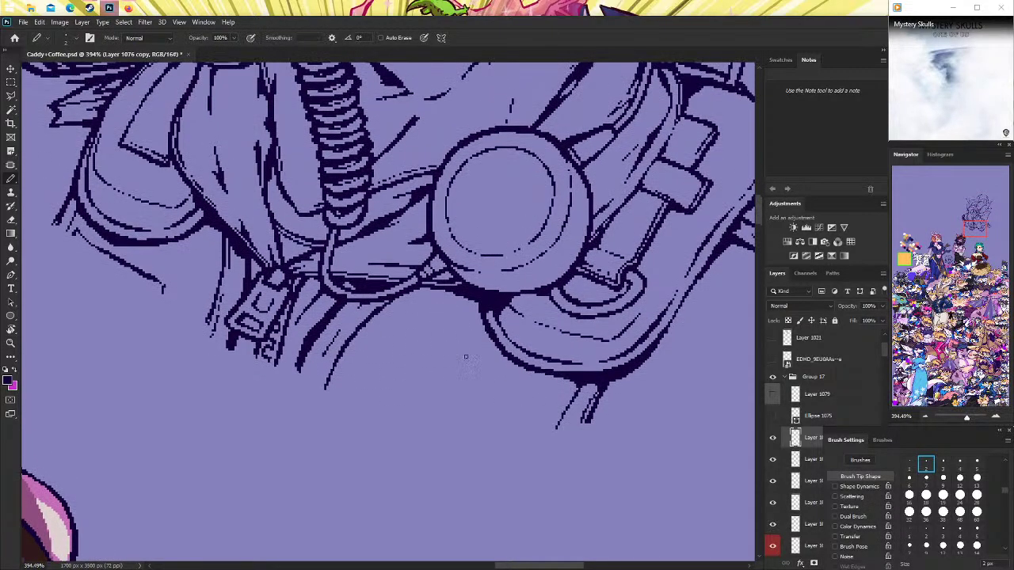
scroll(477, 414, down, 2)
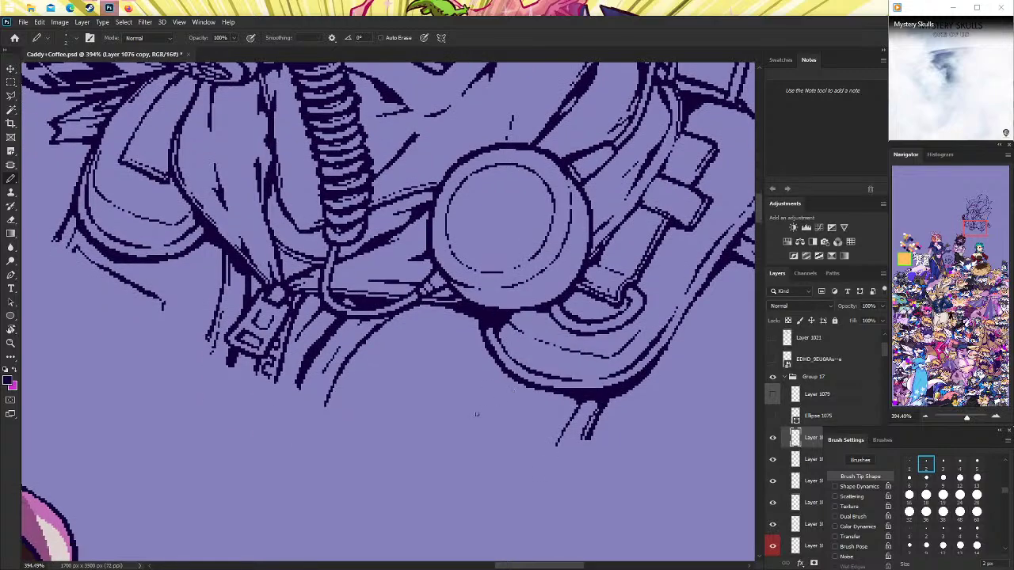
Test a Pencil strap stroke below the round gauge, then undo it.
drag(446, 428, 519, 383)
key(ctrl+z)
key(ctrl+z)
mouse_move(460, 439)
mouse_down()
mouse_move(526, 417)
mouse_move(643, 400)
mouse_up()
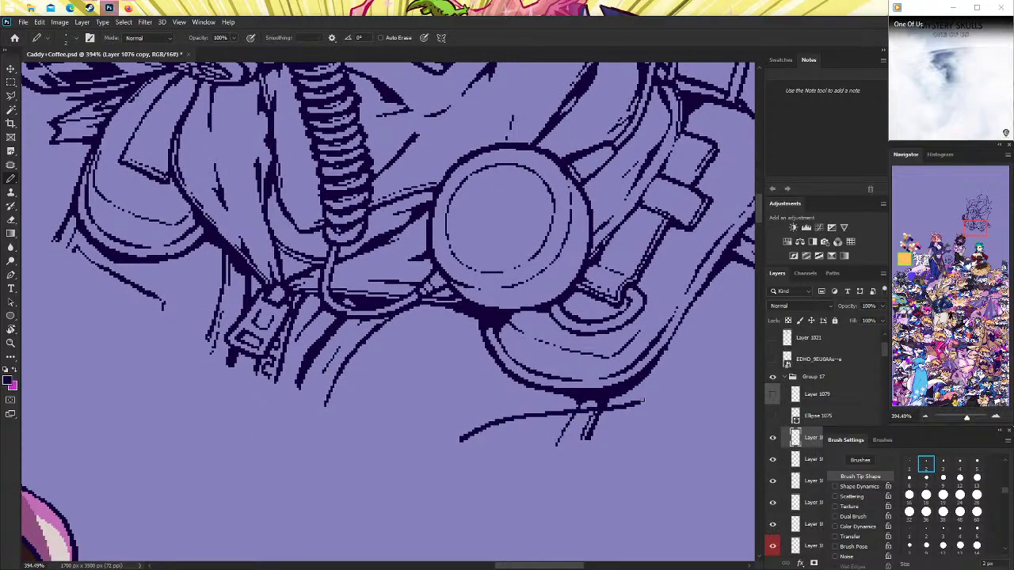
click(11, 342)
drag(337, 459, 486, 318)
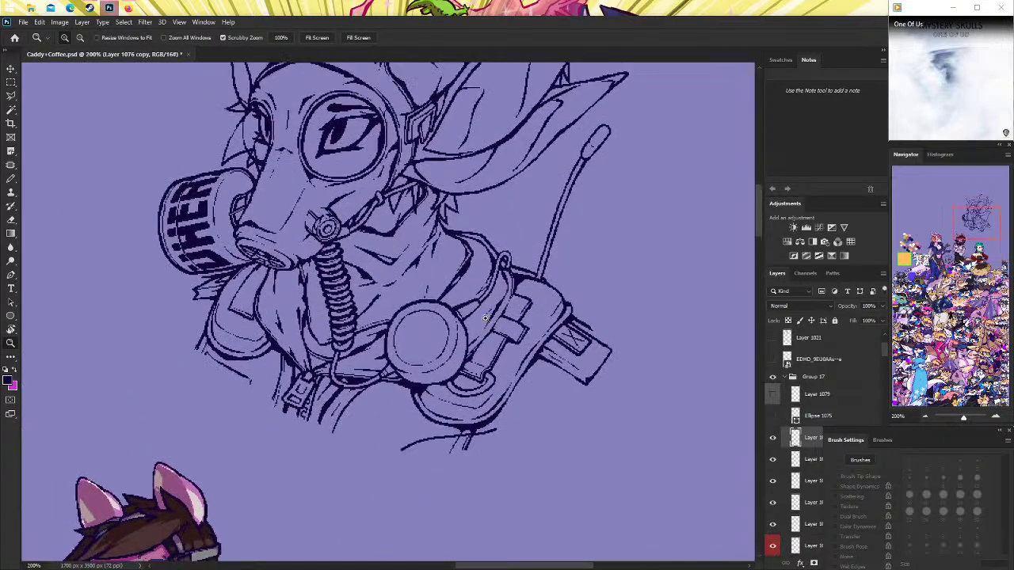
key(ctrl+z)
Toggle the gear and hose layers to check lines, then zoom to 257% on the gauge.
click(773, 438)
click(773, 438)
click(773, 459)
click(773, 460)
drag(331, 436, 337, 432)
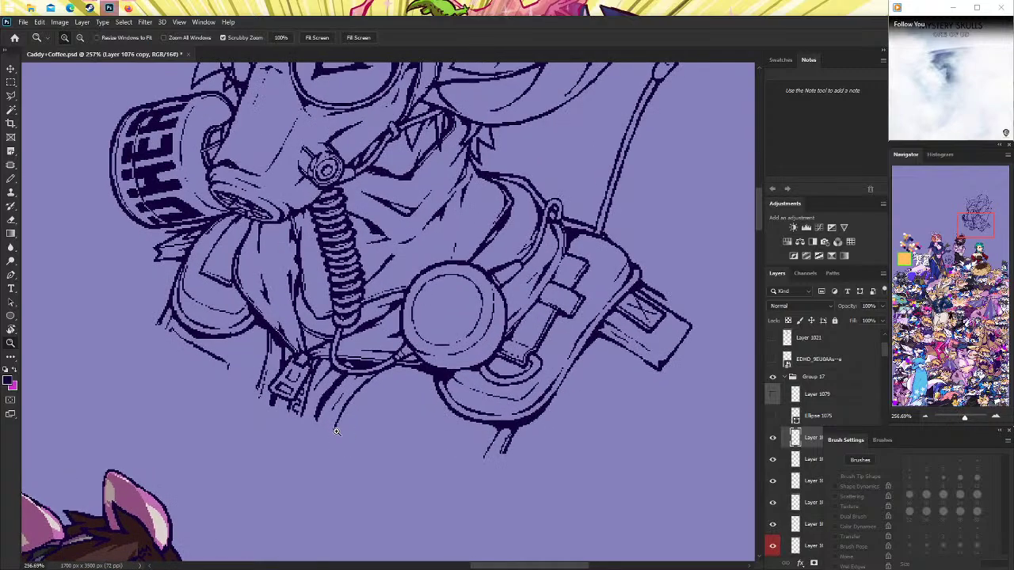
Pick a new Pencil tip size and sketch a strap line down from the gauge.
key(b)
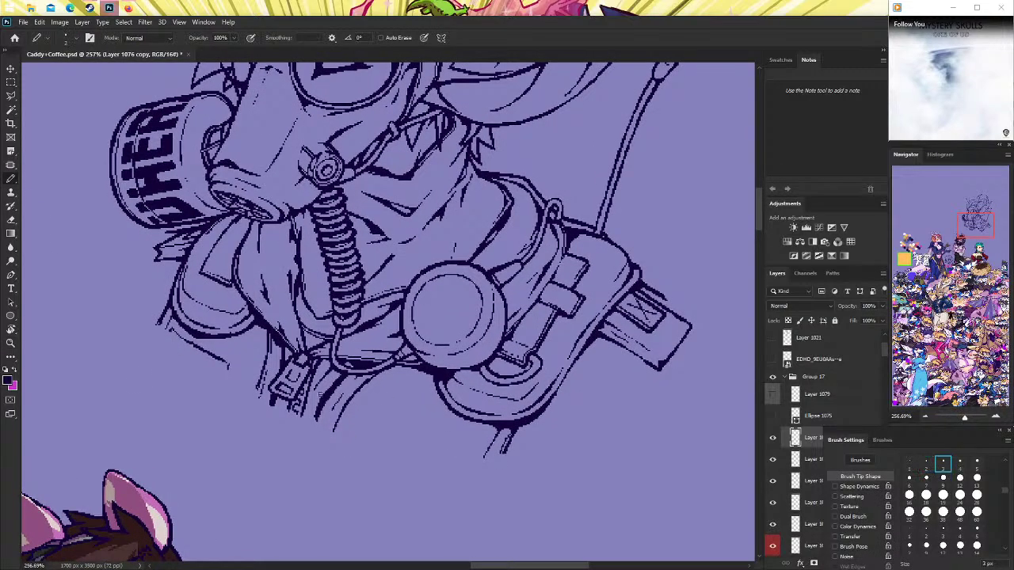
click(926, 478)
drag(425, 361, 391, 438)
key(ctrl+z)
drag(434, 361, 398, 454)
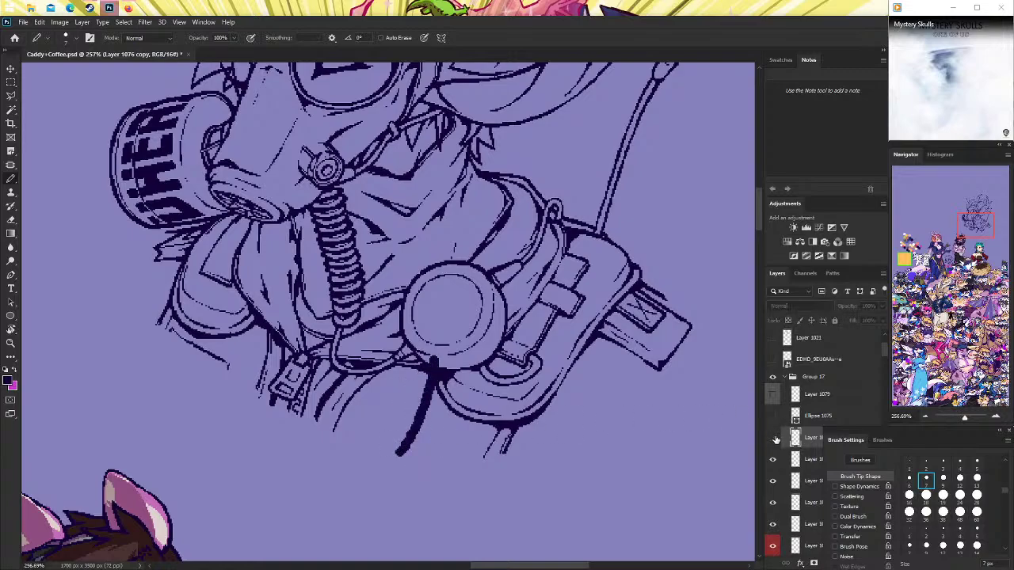
Compare layers by toggling visibility, undo the stroke, and make Layer 1075 active.
click(773, 437)
click(773, 437)
click(773, 437)
click(773, 438)
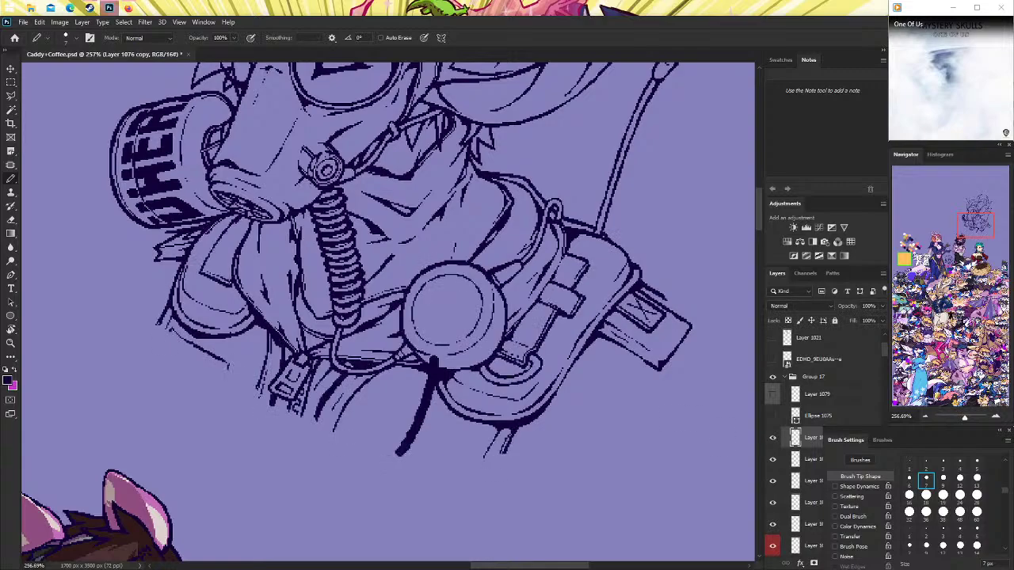
key(ctrl+z)
click(800, 460)
click(773, 459)
click(773, 459)
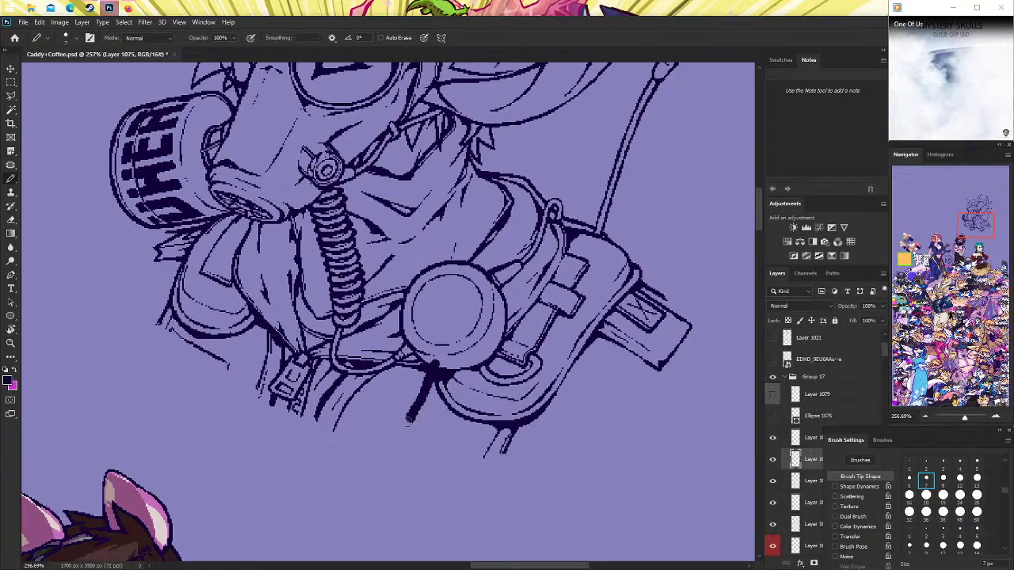
Redraw the strap from the gauge rim down-left several times on Layer 1075.
drag(434, 379, 404, 458)
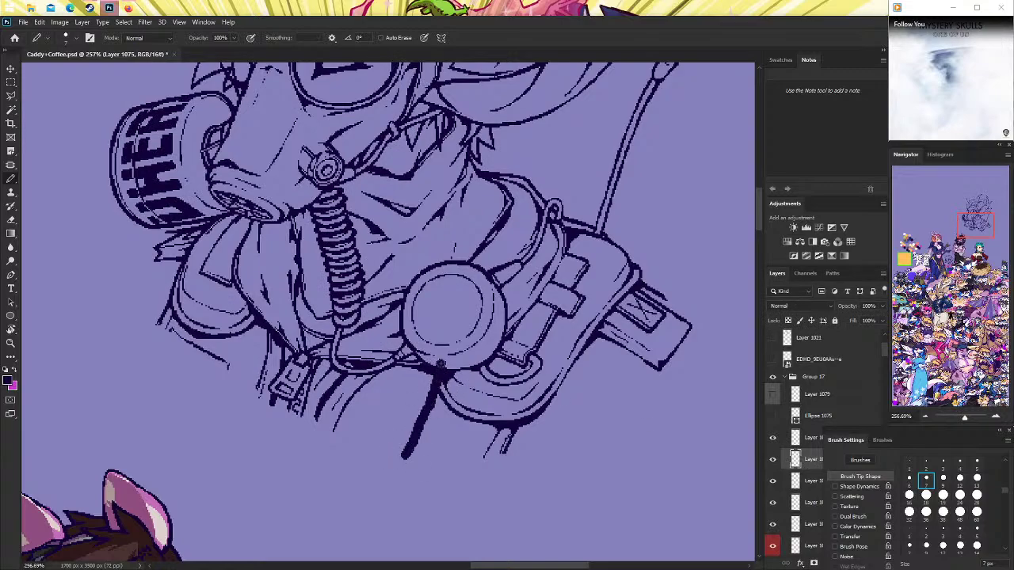
key(ctrl+z)
drag(439, 363, 400, 445)
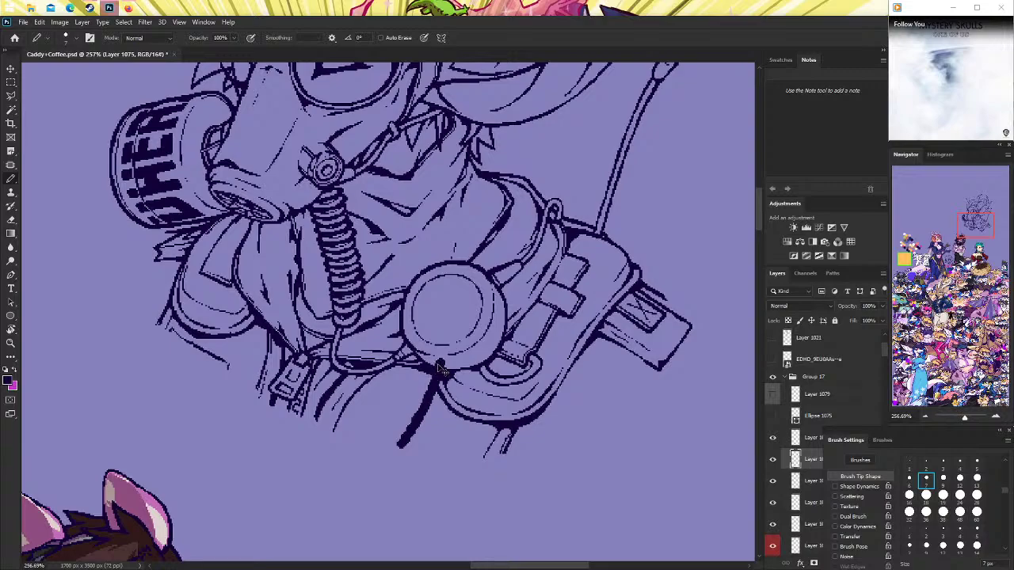
key(ctrl+z)
drag(440, 364, 400, 456)
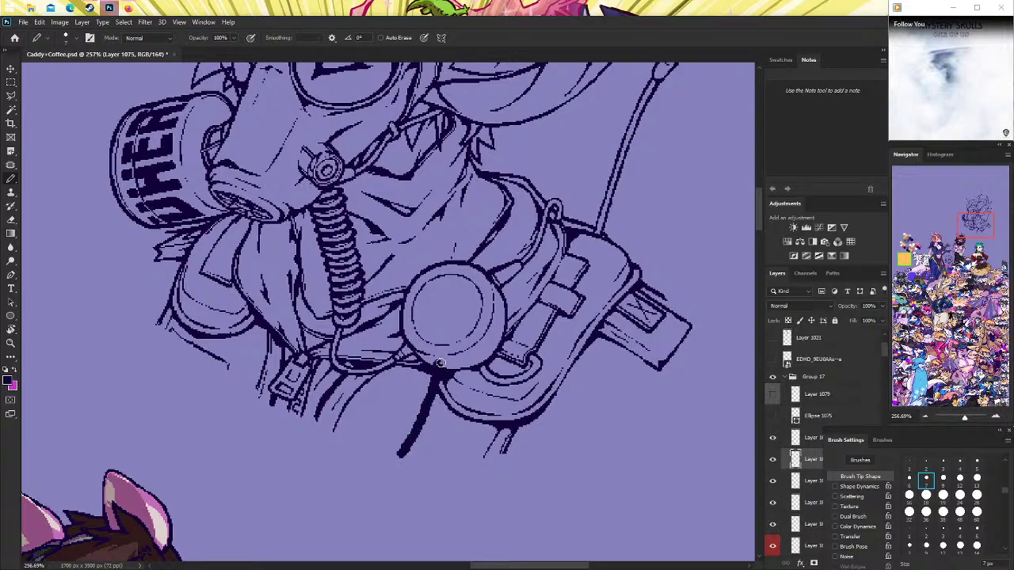
key(ctrl+z)
Settle on a curved strap stroke and thin it to a pixel line with the Eraser.
drag(439, 365, 403, 450)
key(ctrl+z)
drag(439, 366, 396, 453)
key(ctrl+z)
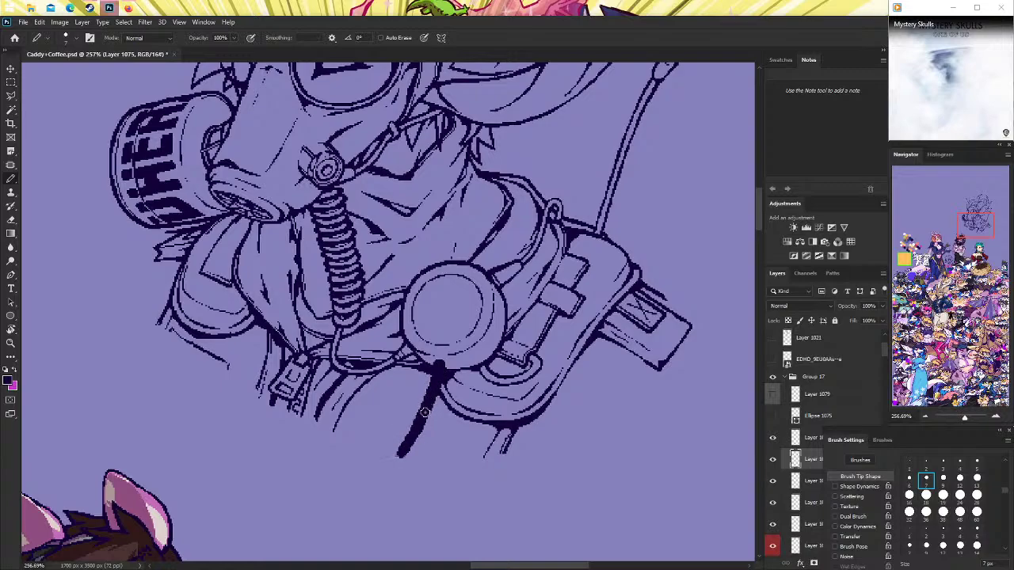
drag(440, 366, 400, 453)
key(e)
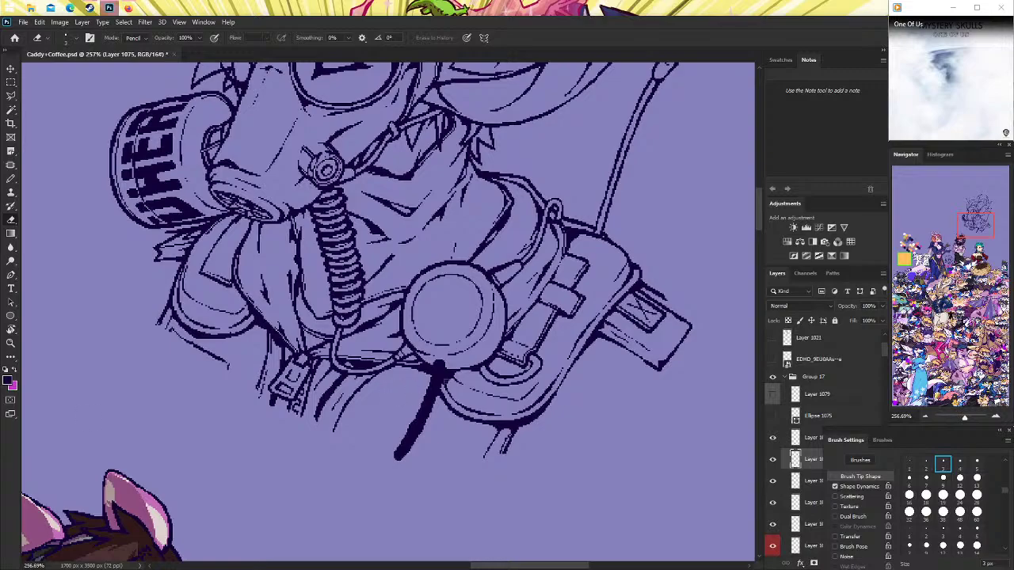
drag(441, 366, 404, 447)
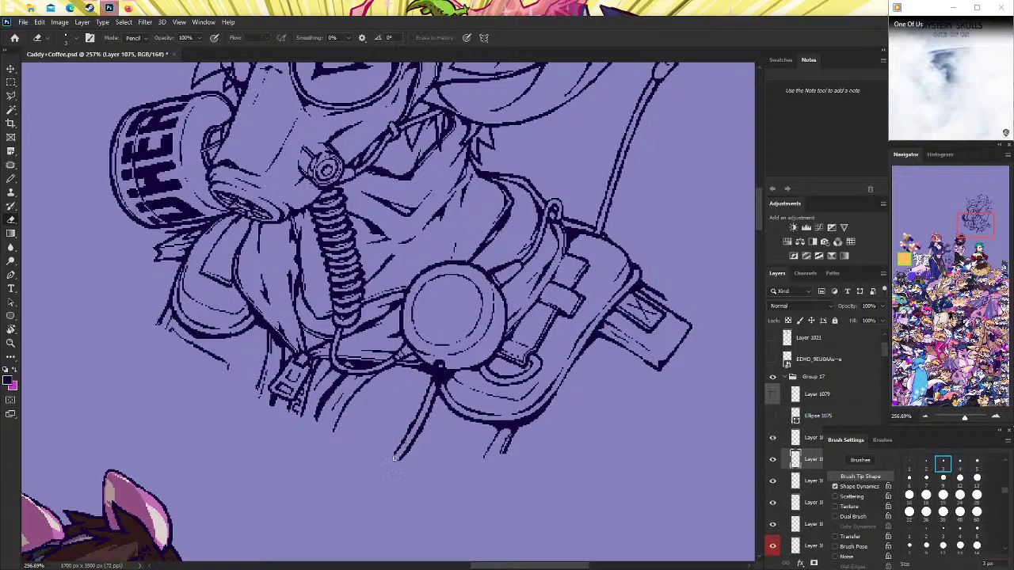
click(774, 437)
click(774, 437)
click(773, 481)
click(773, 480)
click(773, 502)
click(773, 502)
click(773, 523)
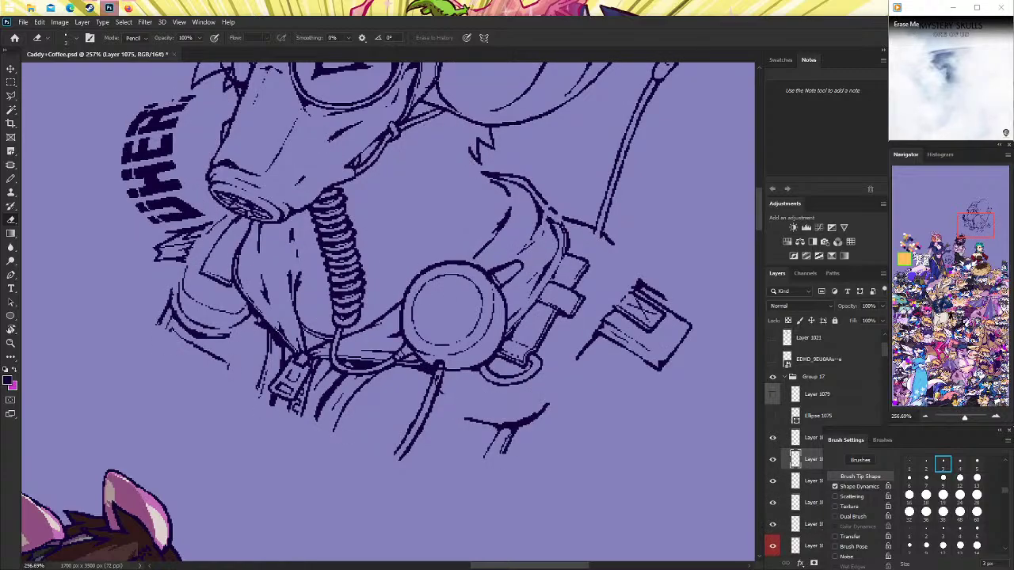
click(804, 524)
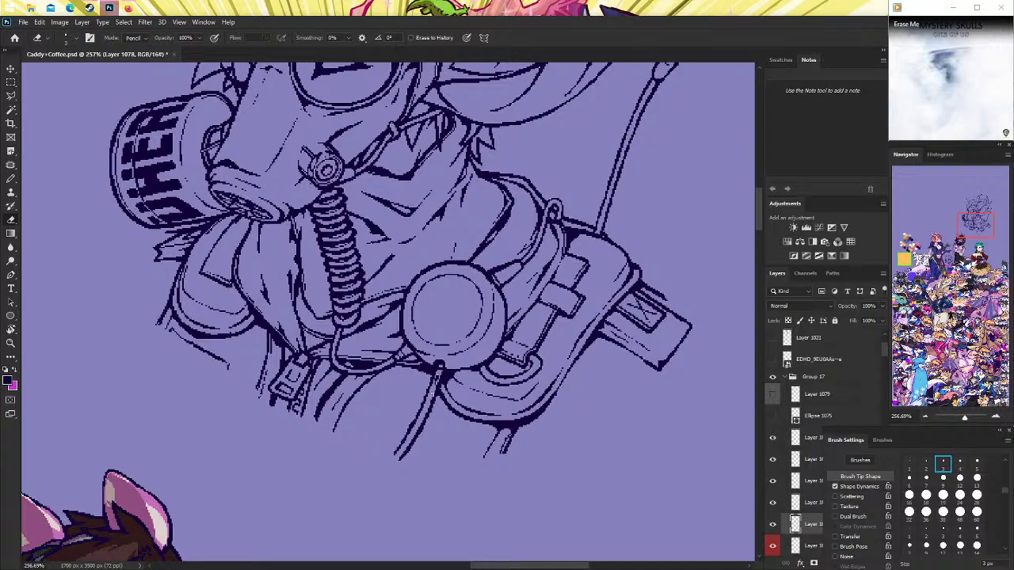
scroll(788, 499, down, 2)
click(773, 481)
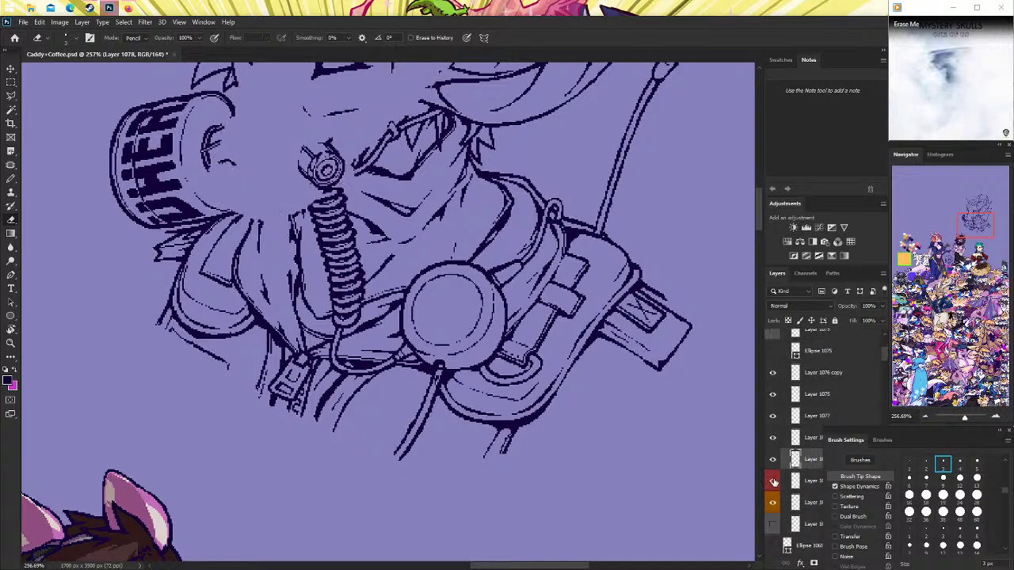
click(773, 481)
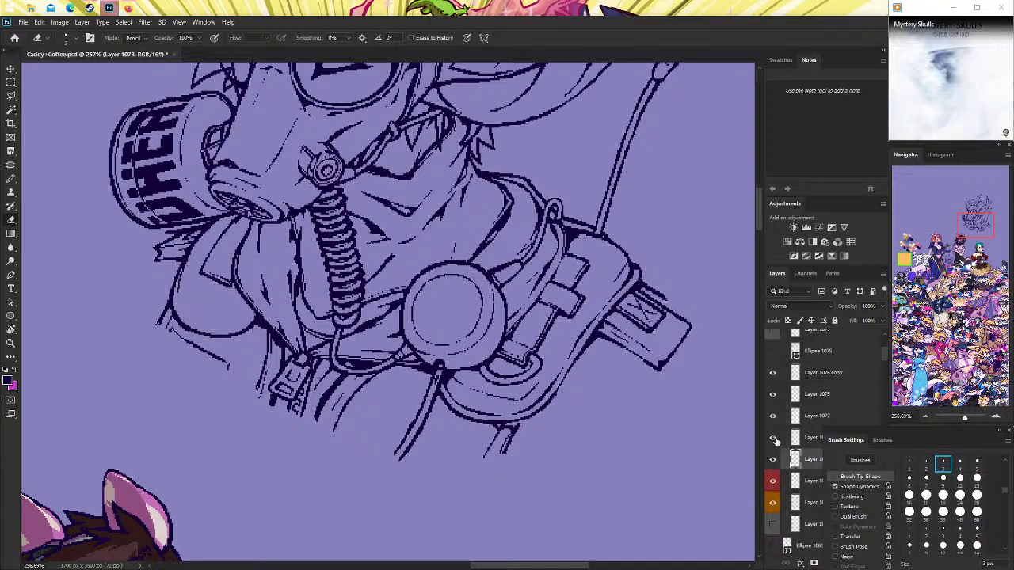
click(773, 415)
click(773, 415)
click(788, 415)
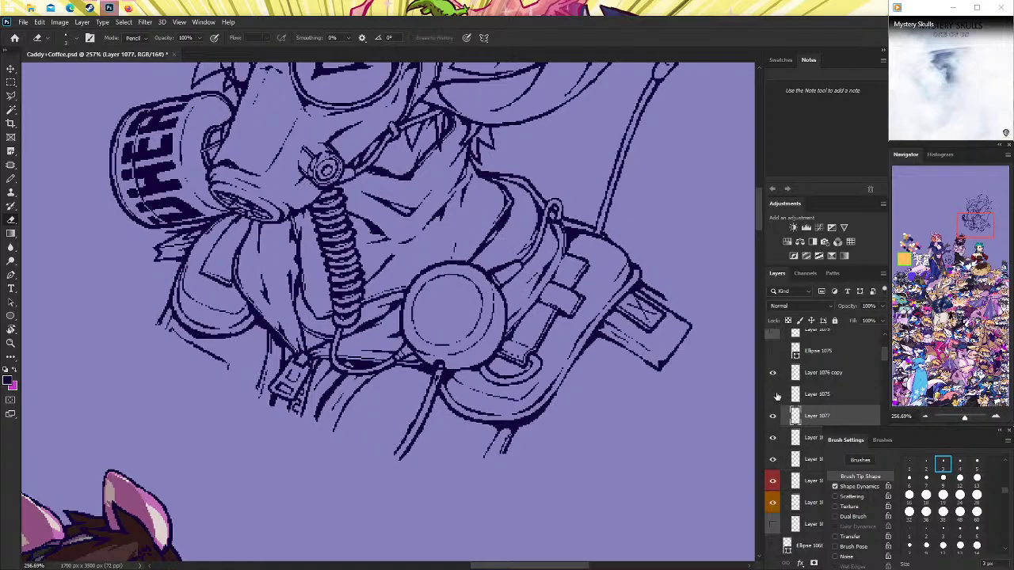
click(773, 394)
click(774, 394)
click(786, 393)
click(773, 372)
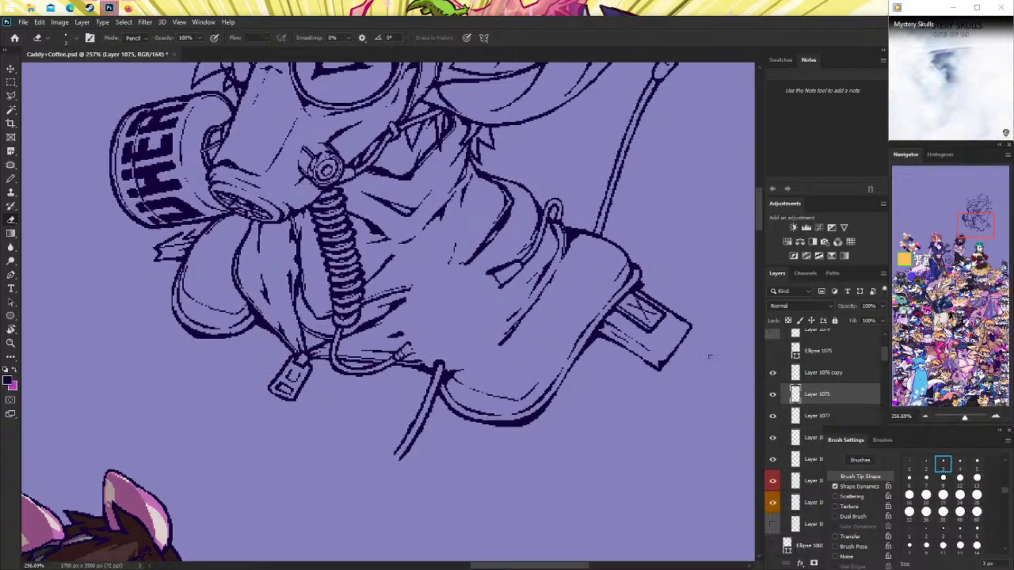
click(773, 373)
click(824, 372)
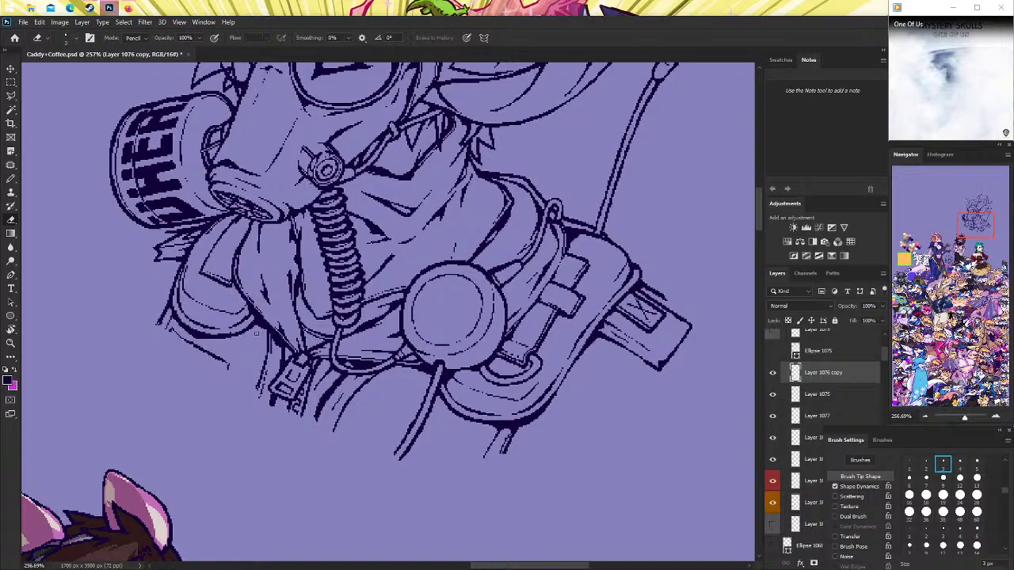
click(12, 343)
key(ctrl+0)
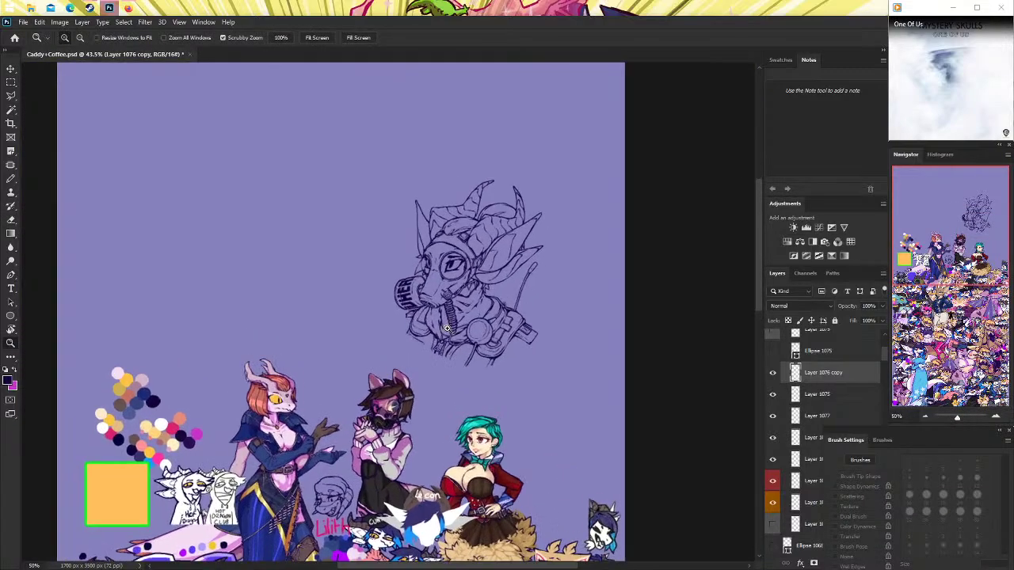
drag(443, 336, 700, 368)
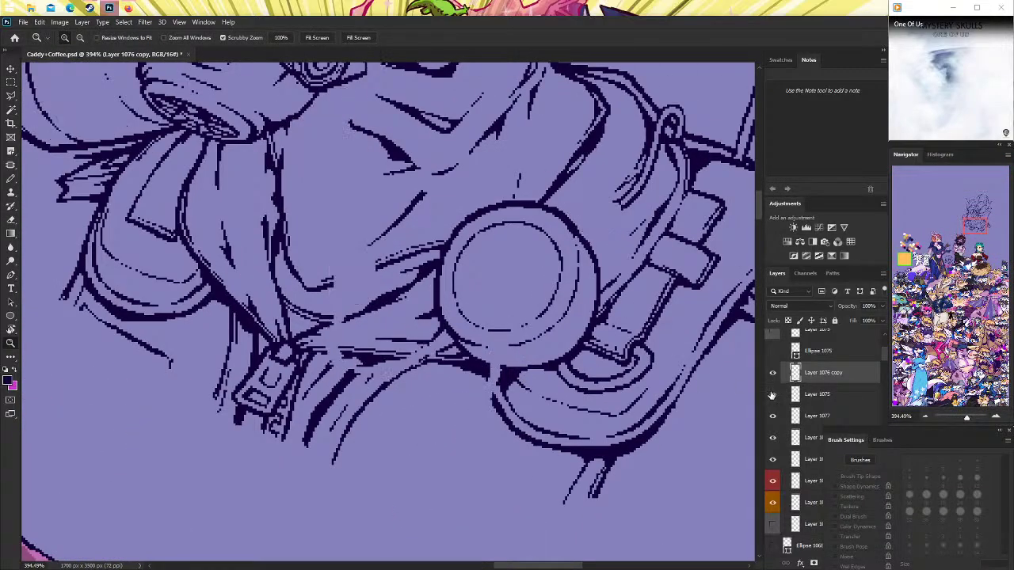
click(823, 394)
key(e)
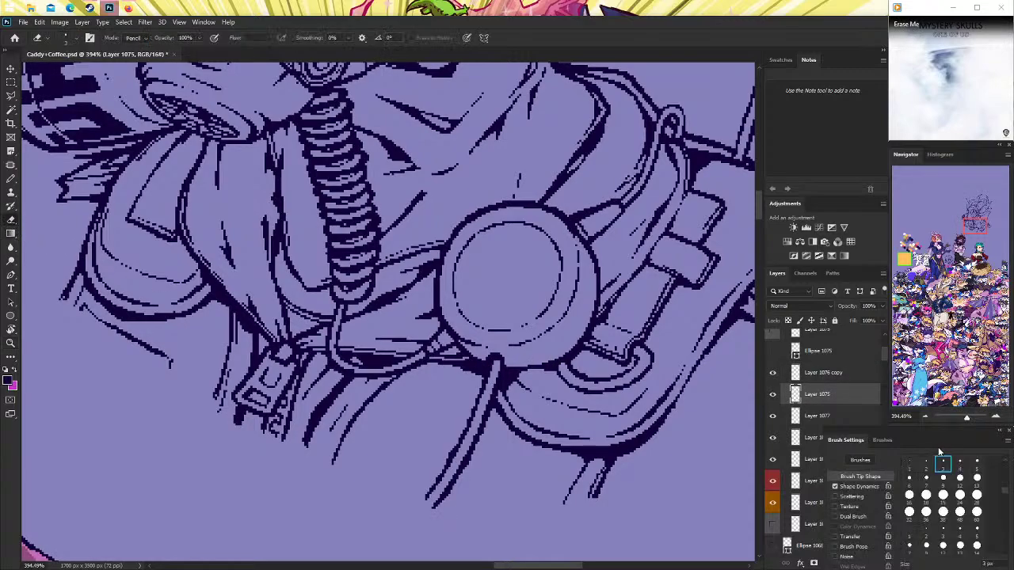
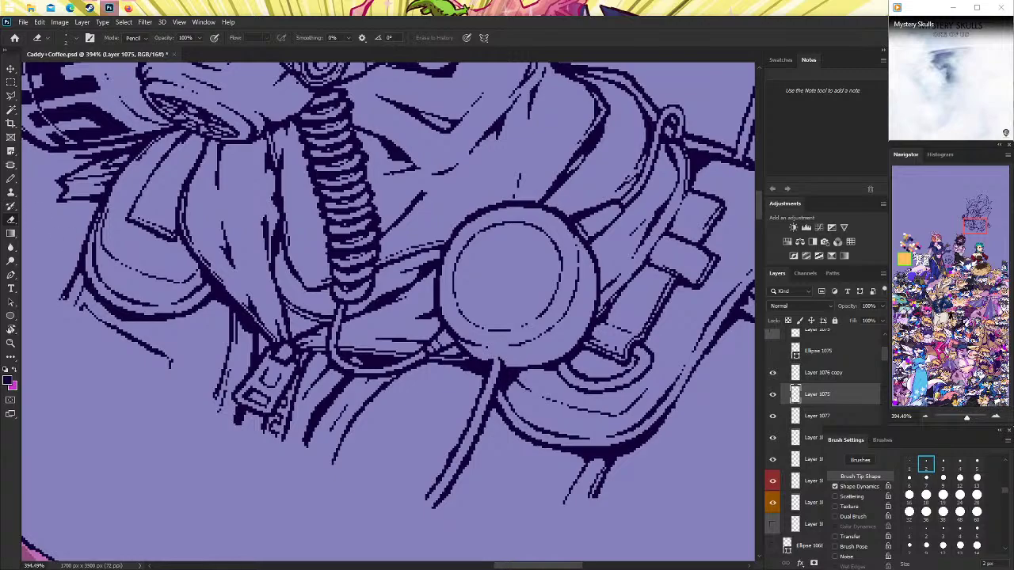
Add a few dark pixels at the chest circle's bottom with the 1 px Pencil.
key(b)
click(909, 464)
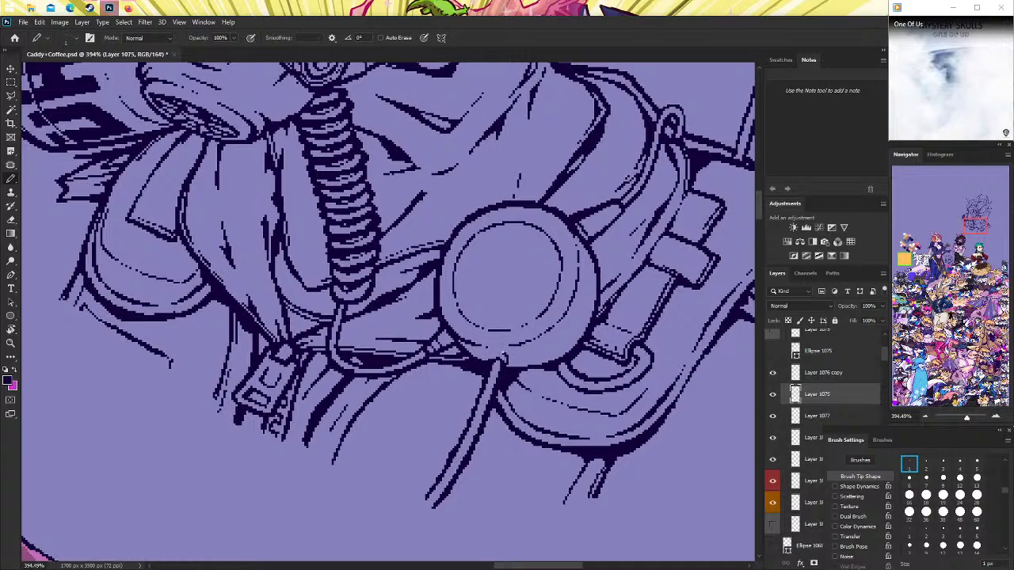
drag(501, 353, 497, 358)
Zoom out and scroll around to review the whole sketch.
key(z)
scroll(539, 299, down, 5)
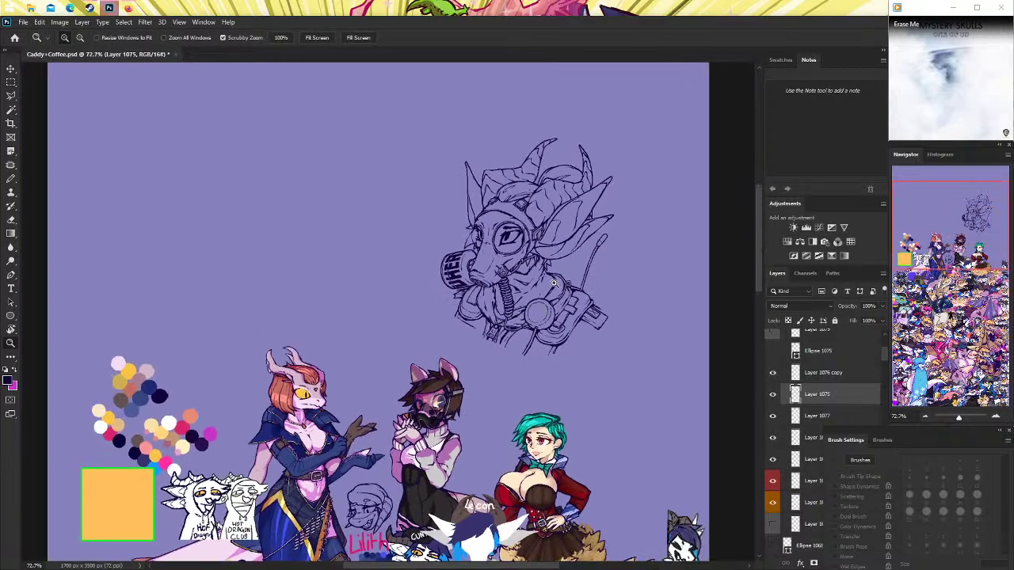
scroll(538, 299, up, 1)
scroll(539, 309, down, 1)
scroll(539, 309, up, 1)
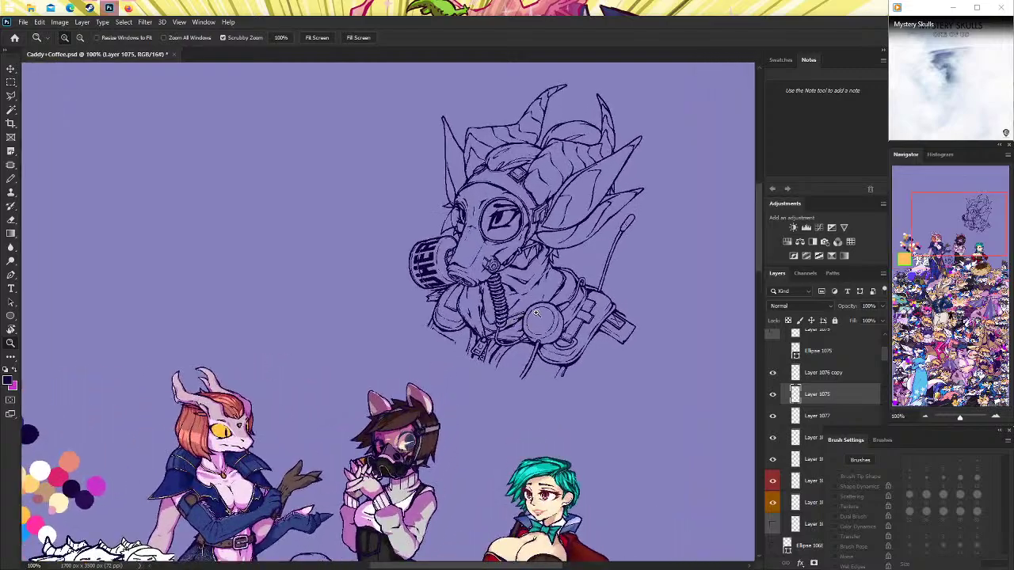
scroll(531, 314, down, 3)
scroll(522, 318, up, 2)
scroll(522, 318, down, 3)
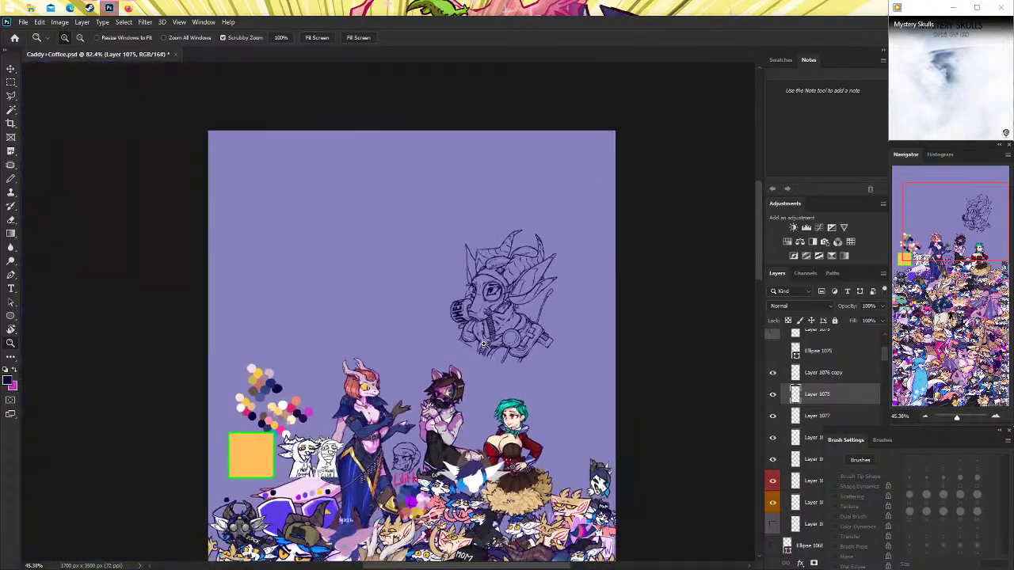
scroll(519, 326, up, 1)
scroll(514, 338, up, 1)
scroll(519, 337, up, 2)
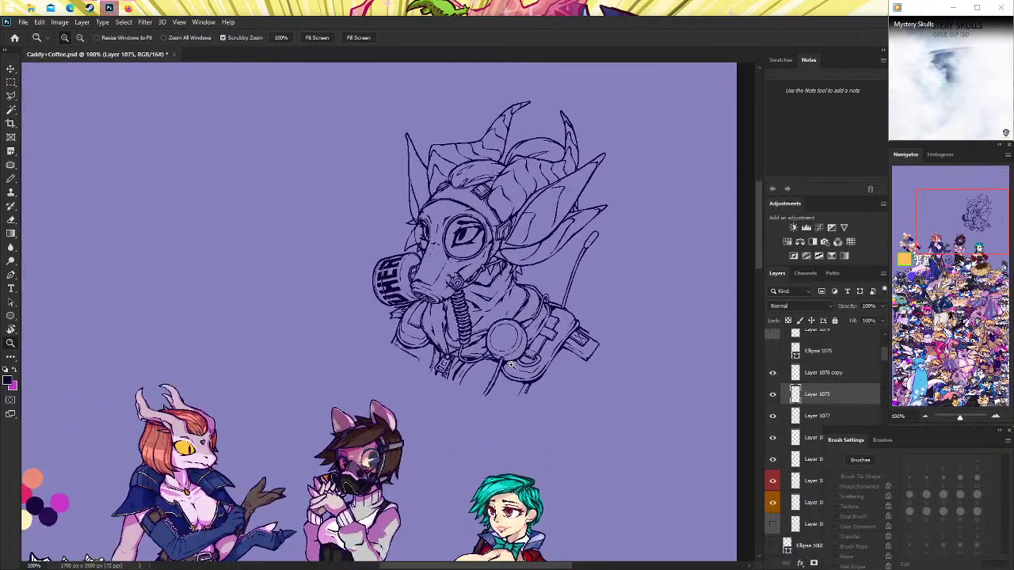
scroll(480, 385, up, 3)
Toggle each lineart layer off and on to check its lines, then show and select Layer 1076 copy.
key(e)
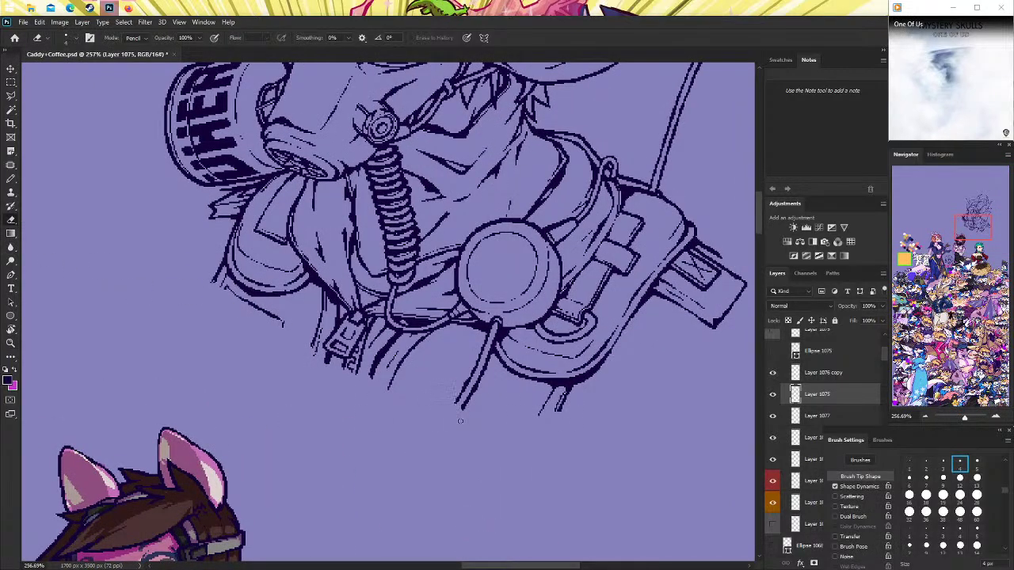
click(773, 394)
click(772, 393)
click(772, 416)
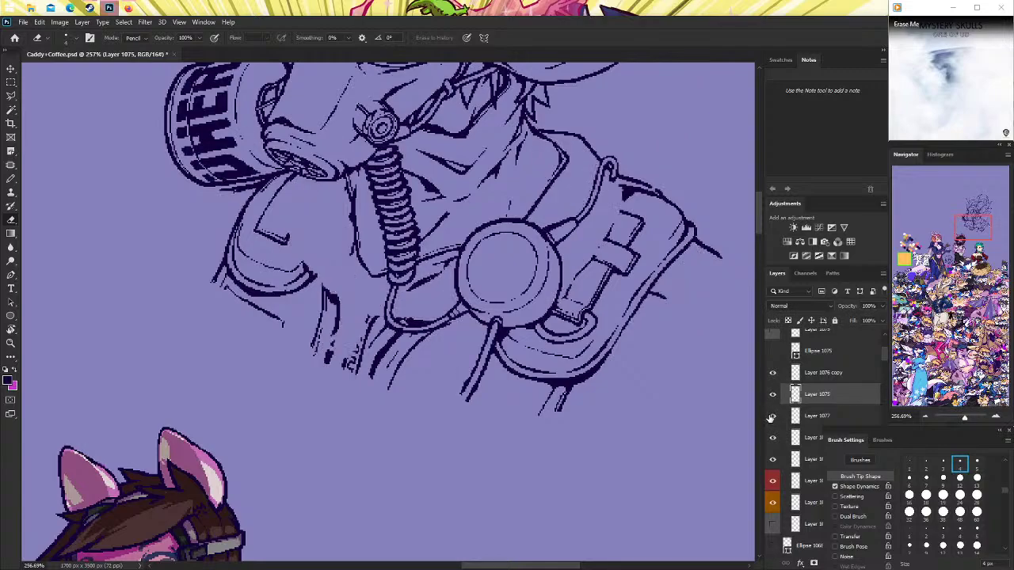
click(773, 416)
click(773, 437)
click(772, 437)
click(773, 459)
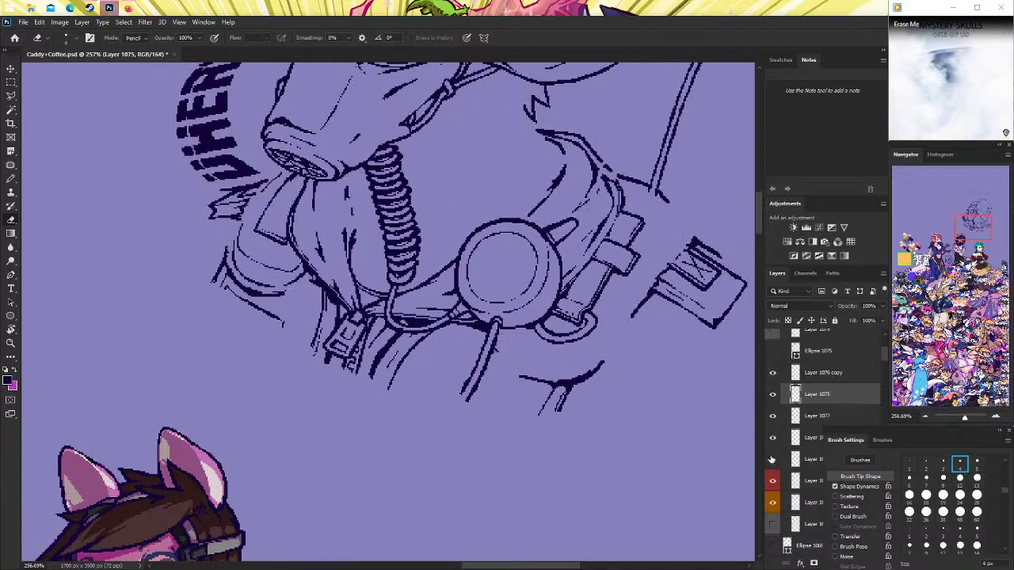
click(773, 459)
click(773, 373)
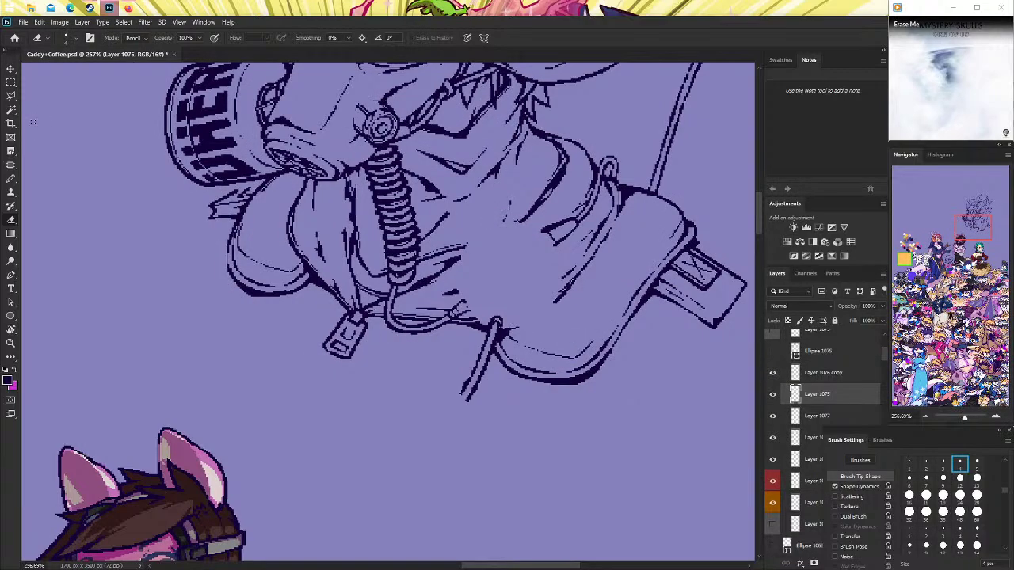
key(alt+])
click(11, 82)
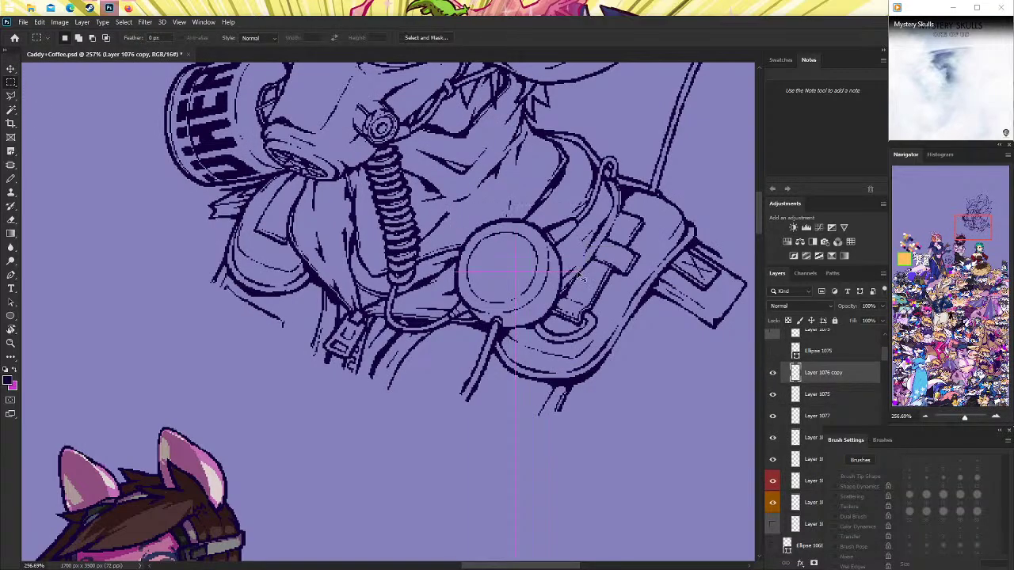
Copy the selected circle arc to a new layer and move it below the chest.
key(ctrl+j)
key(ctrl+t)
drag(515, 262, 464, 424)
key(Return)
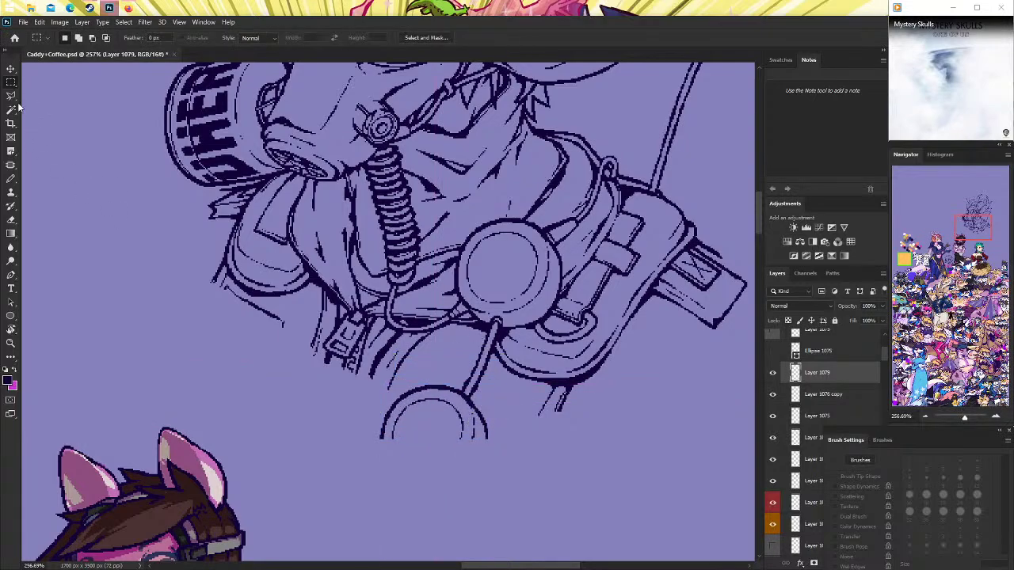
Erase the copied arc's left and right ends to trim it.
click(11, 220)
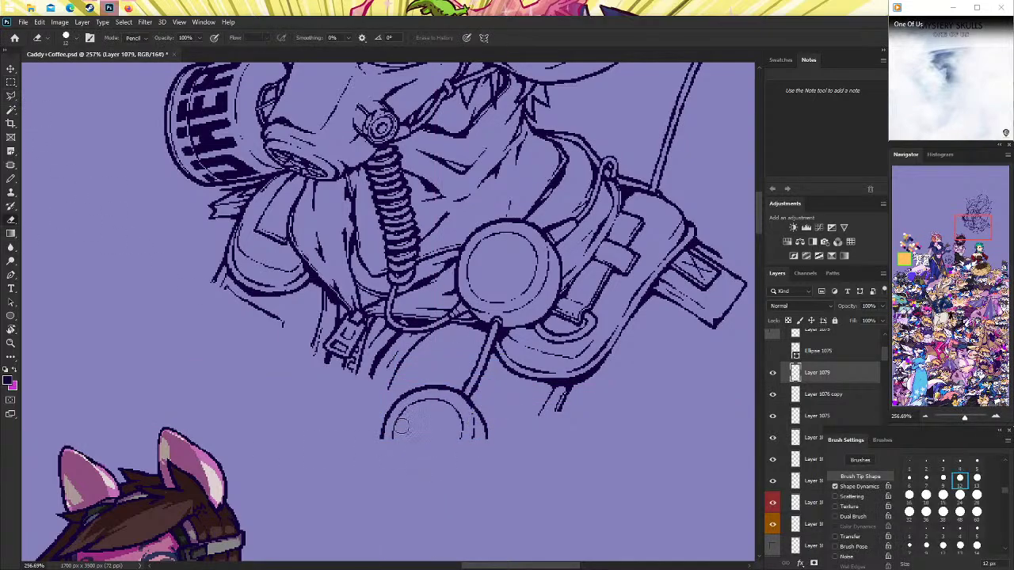
mouse_move(401, 426)
mouse_down()
mouse_move(401, 437)
mouse_move(410, 418)
mouse_up()
mouse_move(485, 434)
mouse_down()
mouse_move(507, 441)
mouse_move(458, 432)
mouse_up()
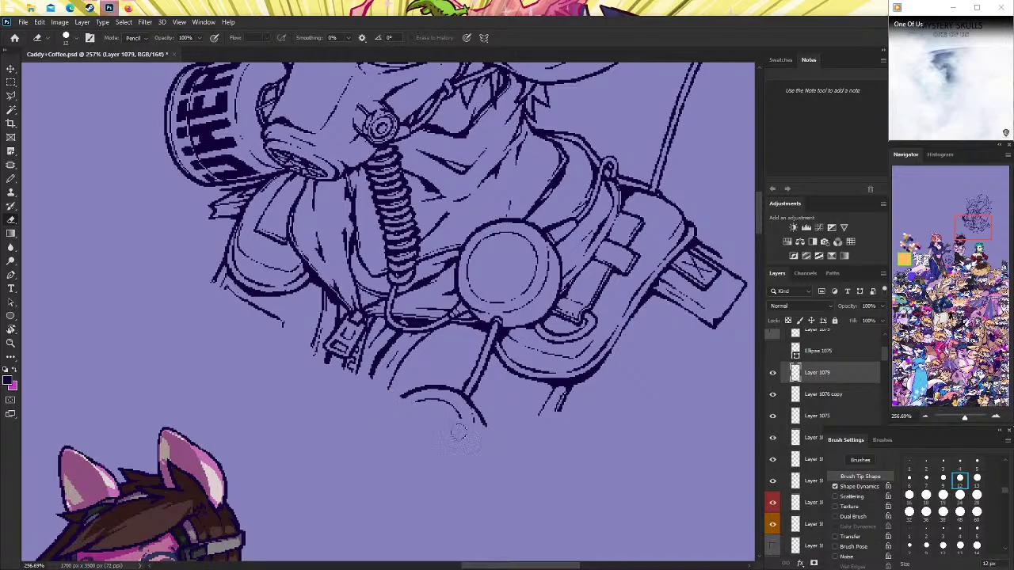
click(11, 342)
drag(453, 301, 449, 251)
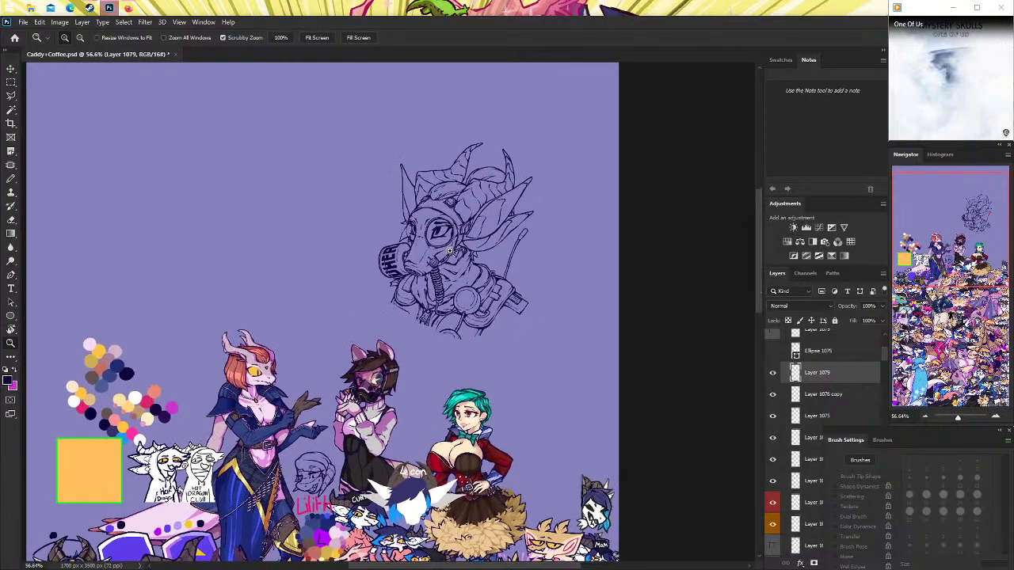
drag(475, 288, 538, 288)
key(e)
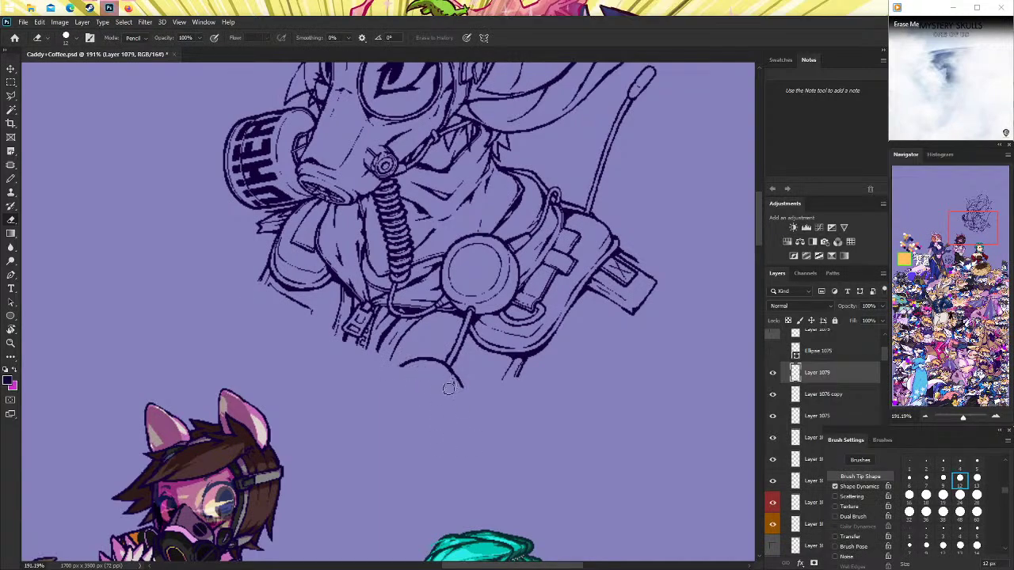
drag(402, 364, 392, 362)
Thicken the line junction with the Pencil and erase a notch between the two branches.
scroll(296, 358, up, 1)
click(11, 342)
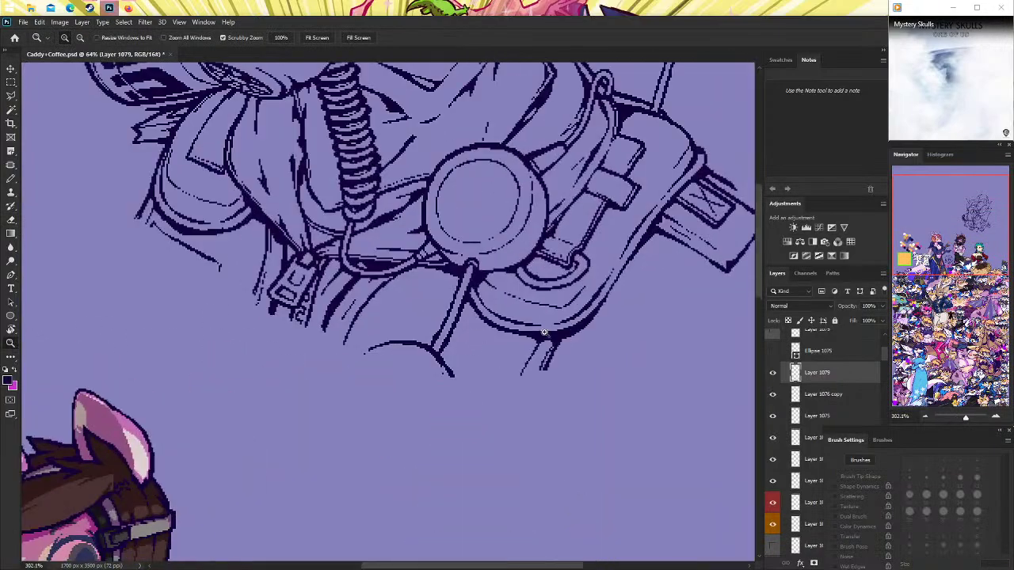
drag(182, 269, 221, 267)
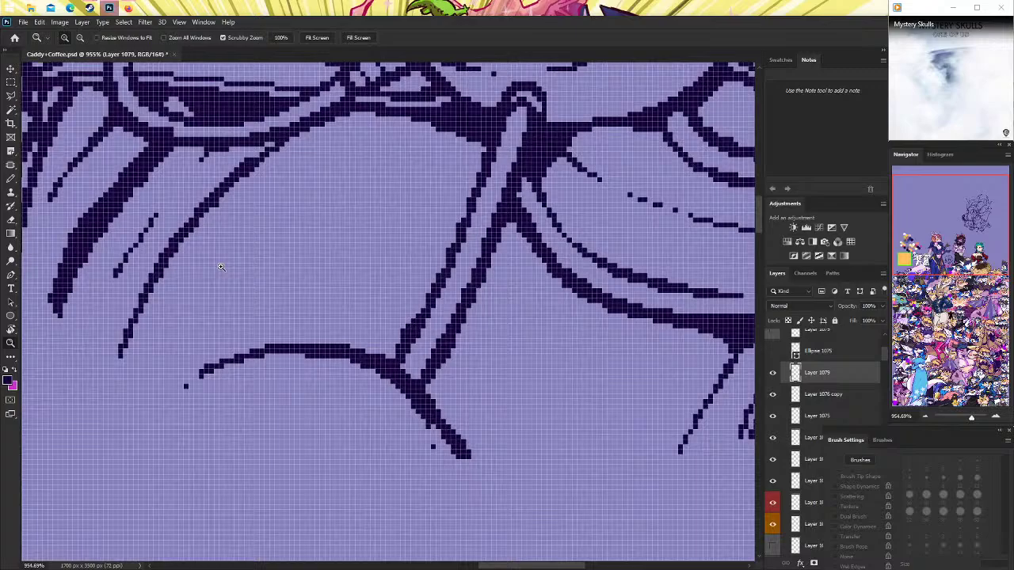
click(11, 179)
drag(400, 368, 411, 368)
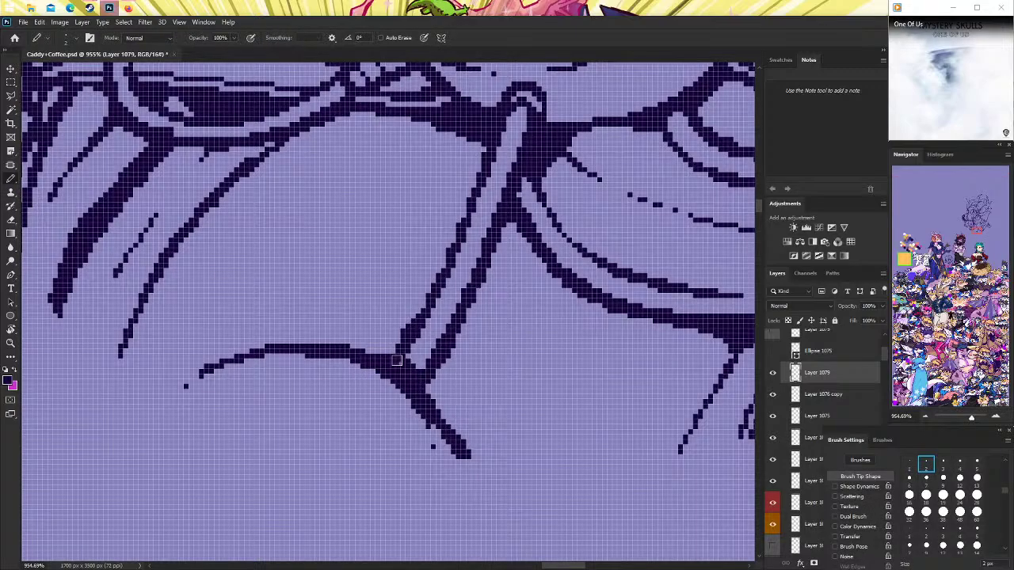
click(11, 220)
drag(402, 368, 413, 381)
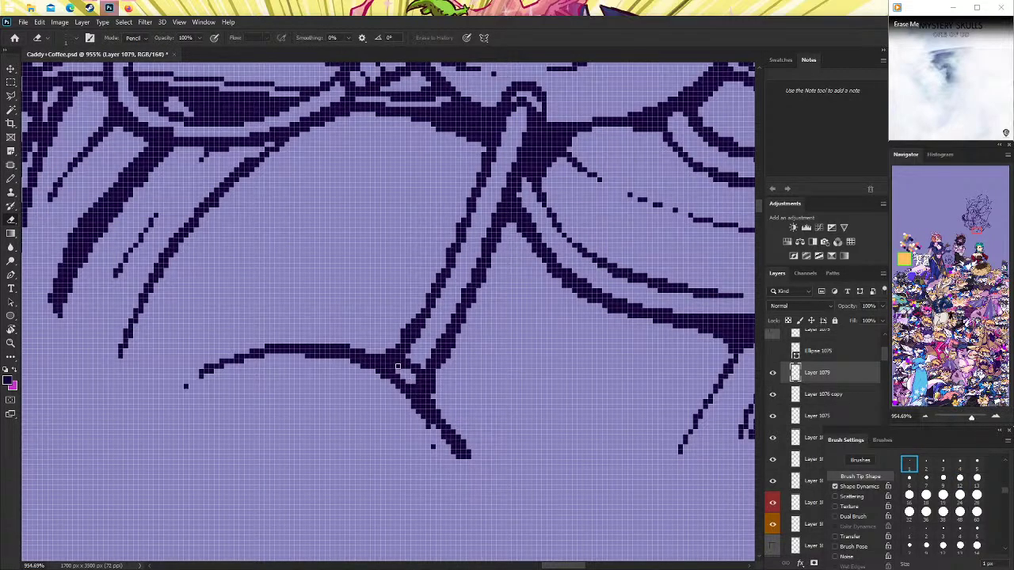
Zoom out and scroll to review the whole artwork.
key(z)
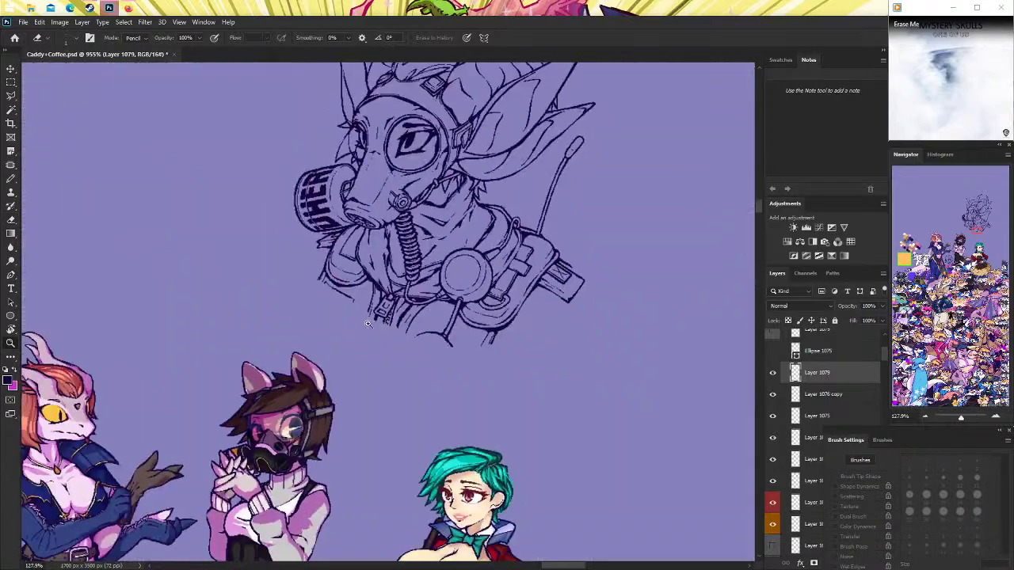
scroll(424, 287, down, 10)
scroll(424, 287, up, 2)
scroll(424, 287, up, 2)
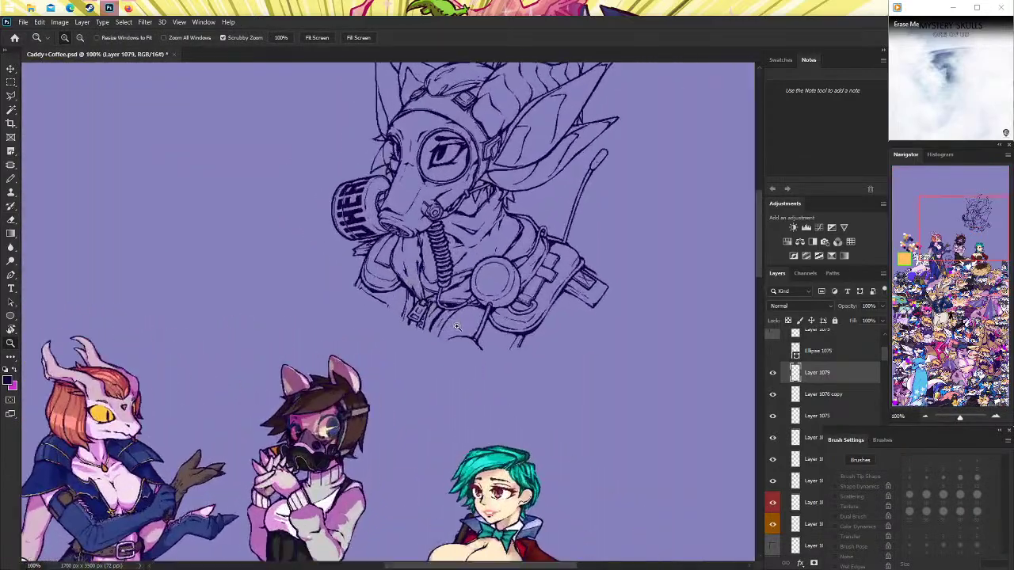
scroll(443, 262, up, 2)
scroll(491, 233, down, 6)
scroll(492, 234, up, 1)
scroll(500, 333, up, 1)
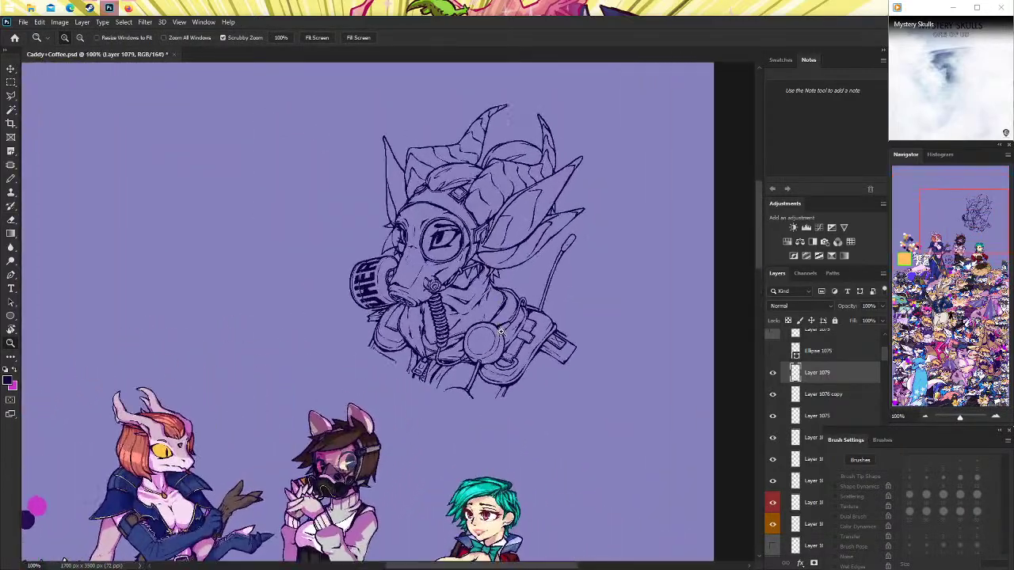
scroll(501, 332, down, 1)
scroll(533, 344, down, 1)
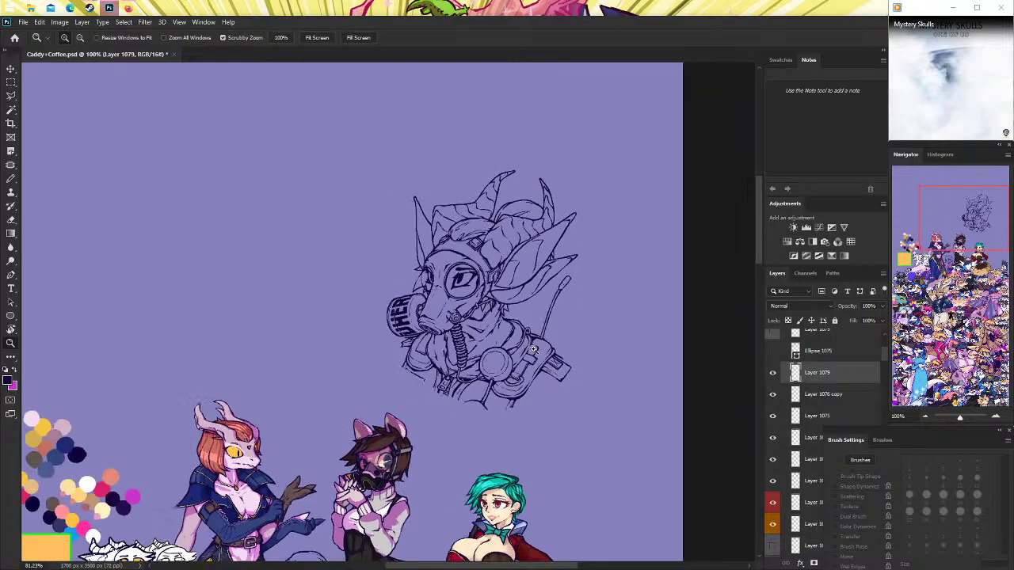
scroll(533, 372, up, 3)
scroll(520, 386, up, 2)
scroll(519, 387, down, 2)
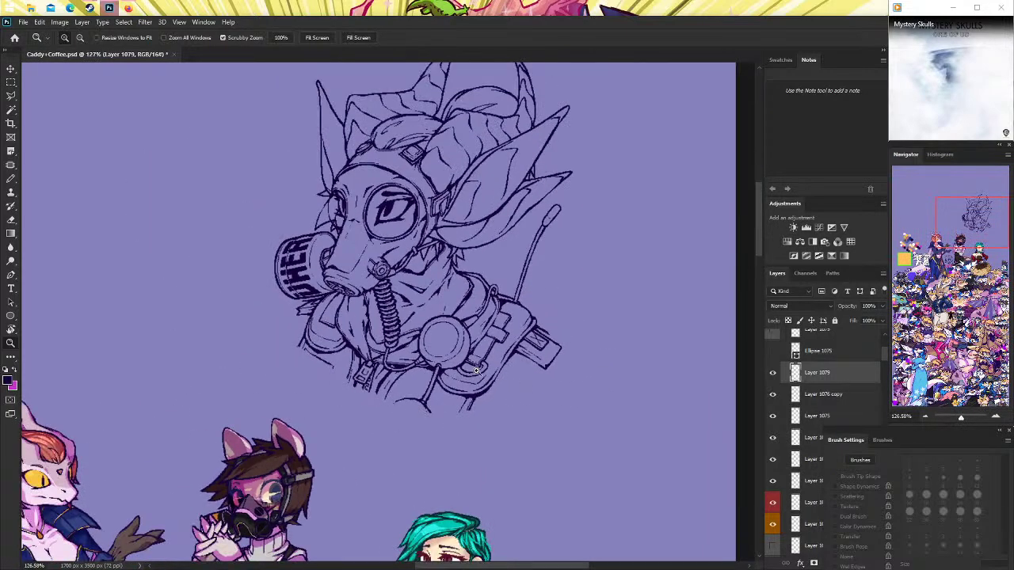
Compare the lineart against the gas-mask reference images in the browser.
click(131, 10)
click(132, 9)
scroll(420, 316, up, 3)
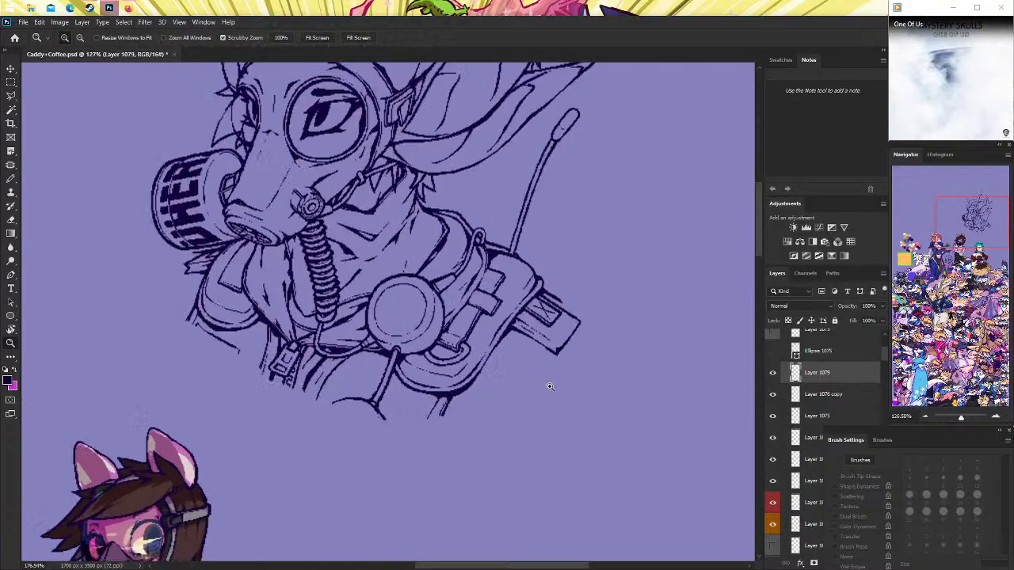
key(b)
click(129, 10)
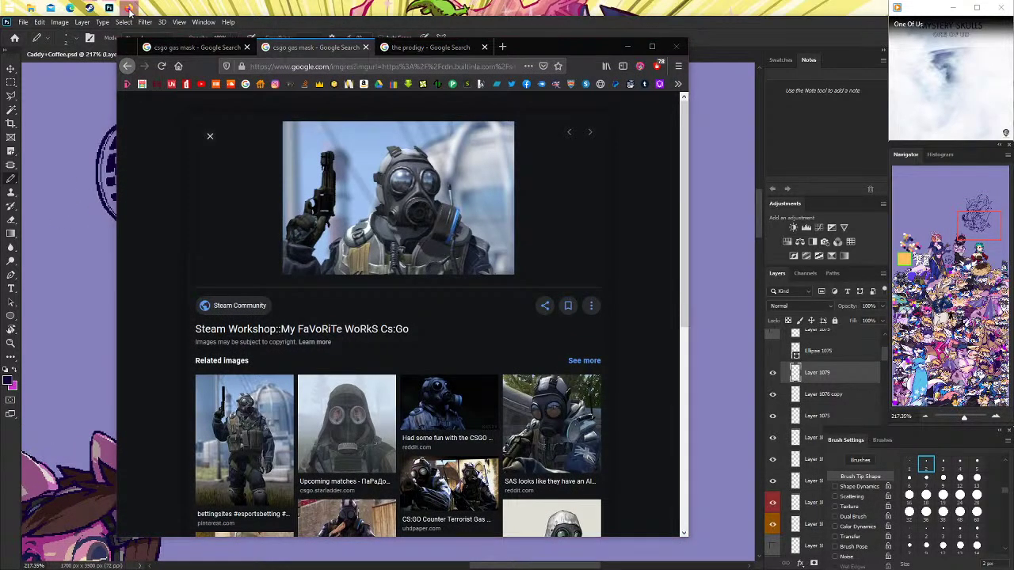
click(130, 9)
click(130, 10)
Ink the jacket hem line rising right below the chest, redrawing it until it fits.
click(130, 9)
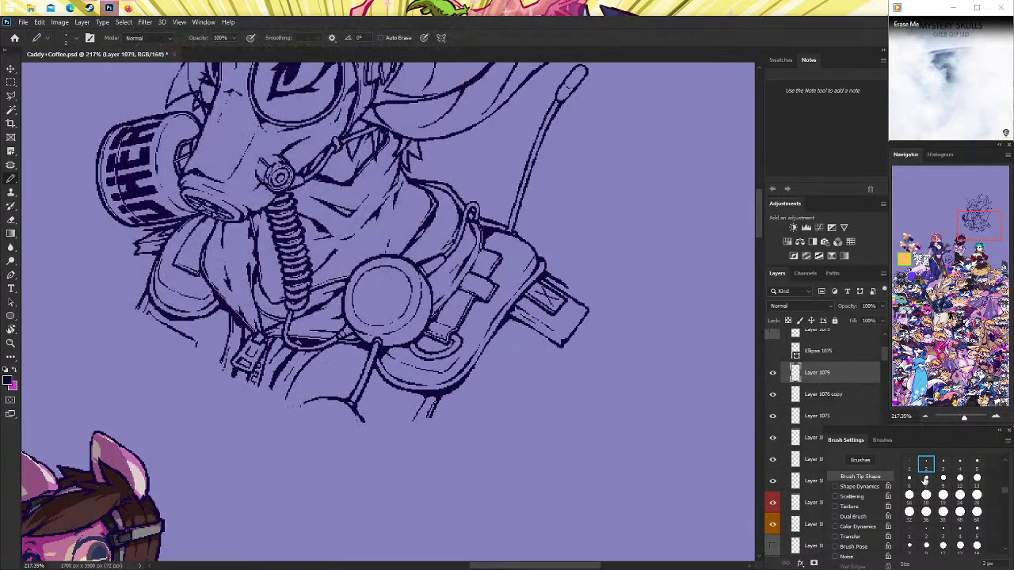
click(943, 464)
drag(503, 413, 556, 362)
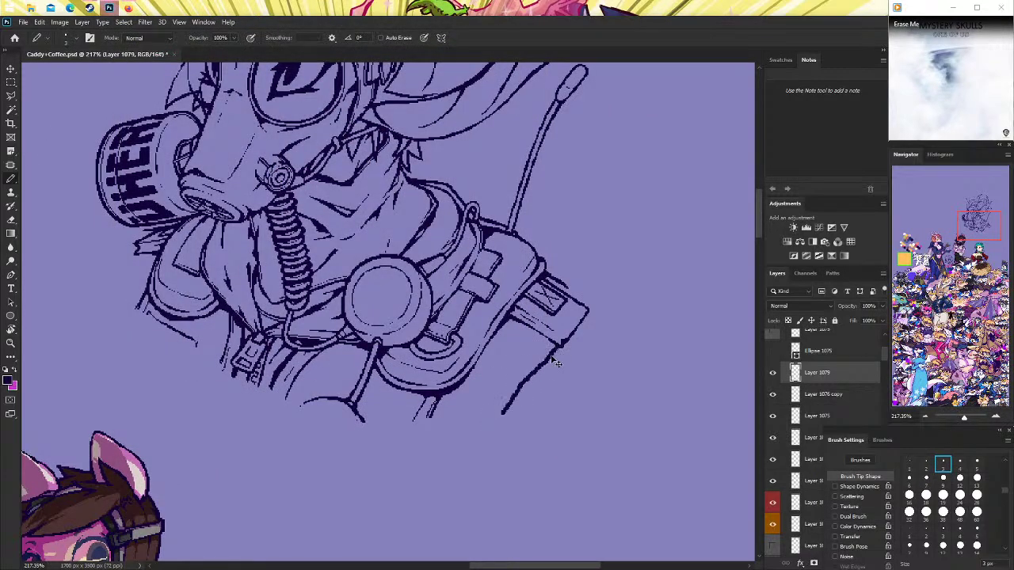
key(ctrl+z)
click(926, 464)
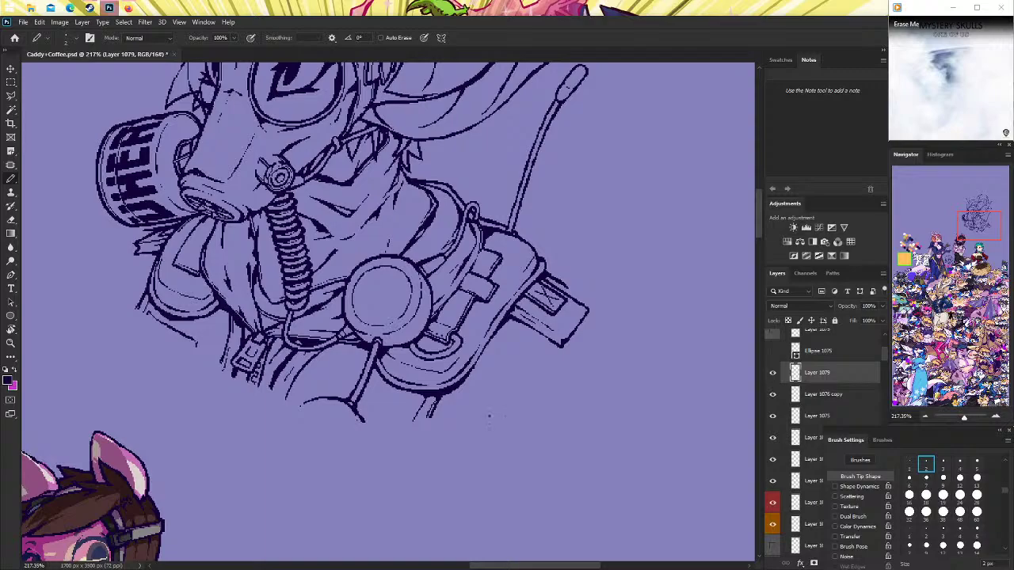
drag(488, 415, 559, 357)
key(ctrl+z)
drag(484, 416, 552, 358)
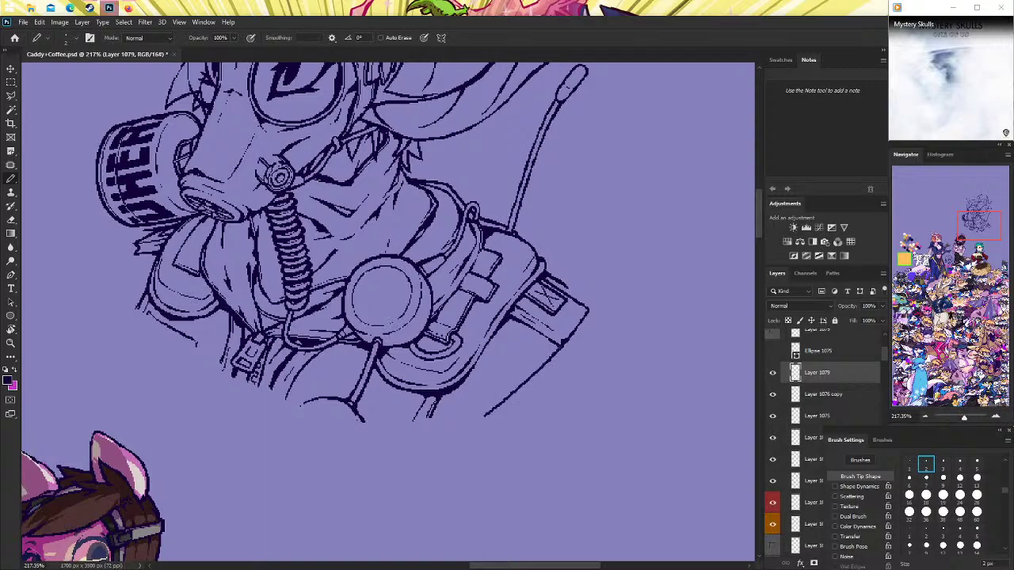
key(ctrl+z)
drag(494, 417, 556, 346)
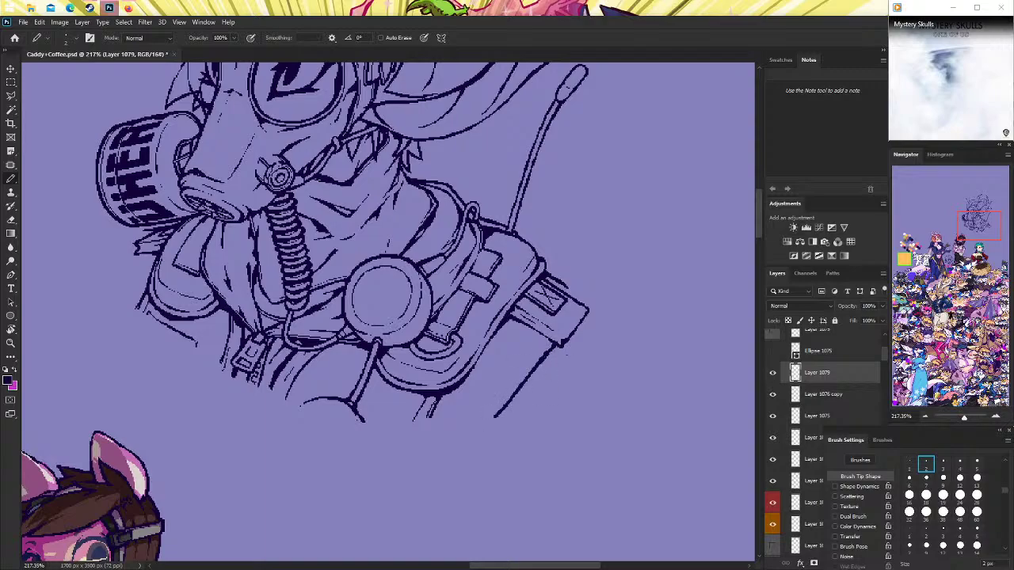
Ink the jacket's right edge and try short strokes at its lower right.
scroll(380, 278, up, 2)
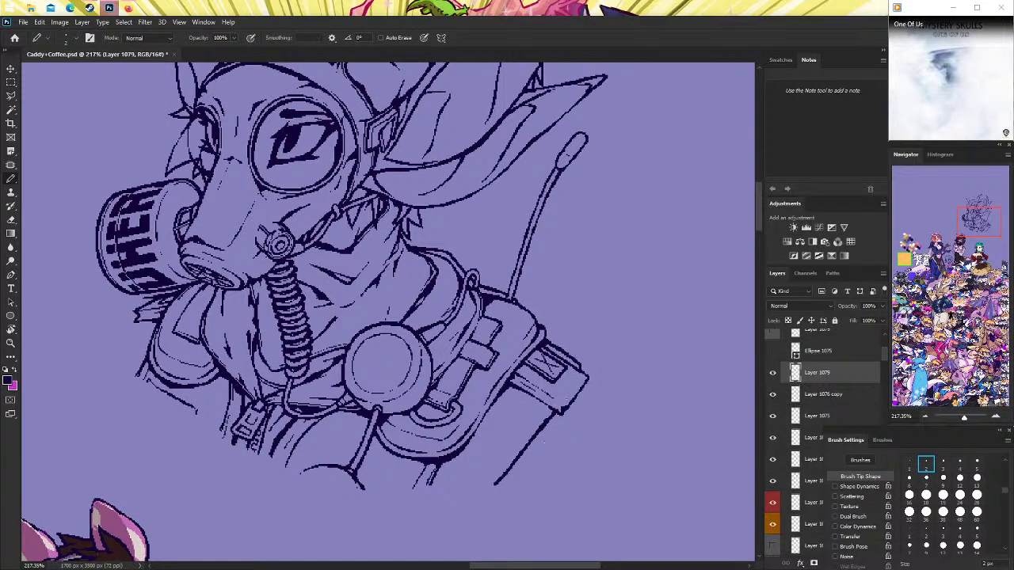
scroll(543, 442, down, 1)
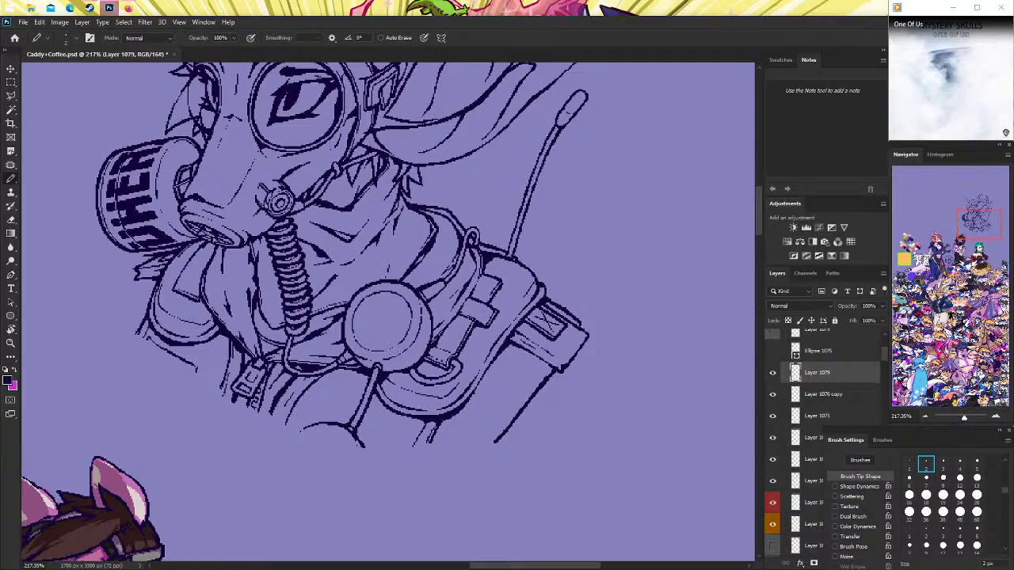
drag(602, 335, 619, 420)
scroll(620, 423, up, 1)
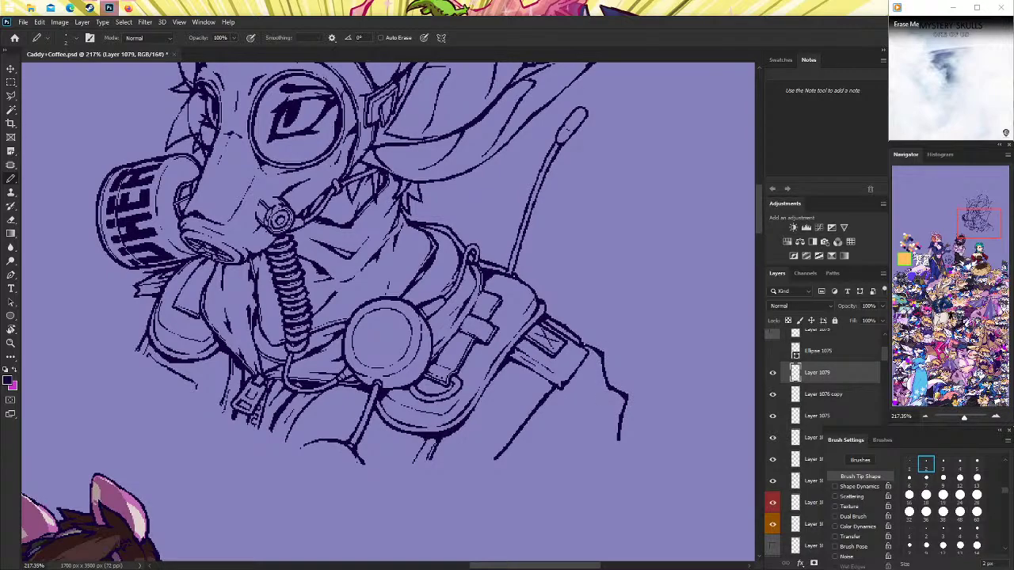
scroll(388, 312, down, 1)
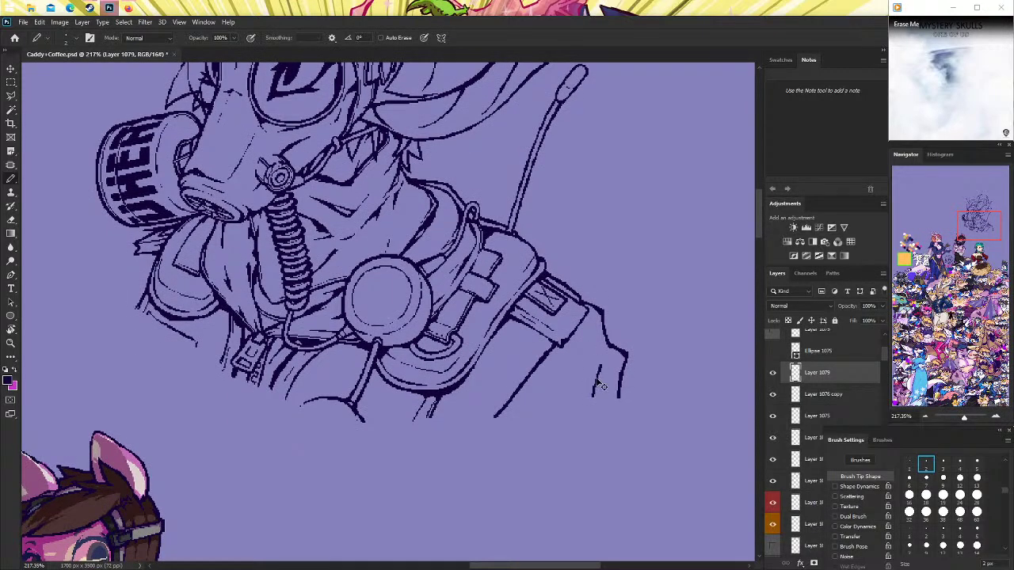
mouse_move(581, 388)
mouse_down()
mouse_move(543, 413)
mouse_move(565, 396)
mouse_move(524, 410)
mouse_move(534, 401)
mouse_up()
key(ctrl+z)
key(ctrl+z)
key(ctrl+z)
key(ctrl+z)
key(ctrl+z)
drag(565, 382, 585, 375)
key(ctrl+z)
Ink the left shoulder line slanting down-left beside the jacket.
click(11, 221)
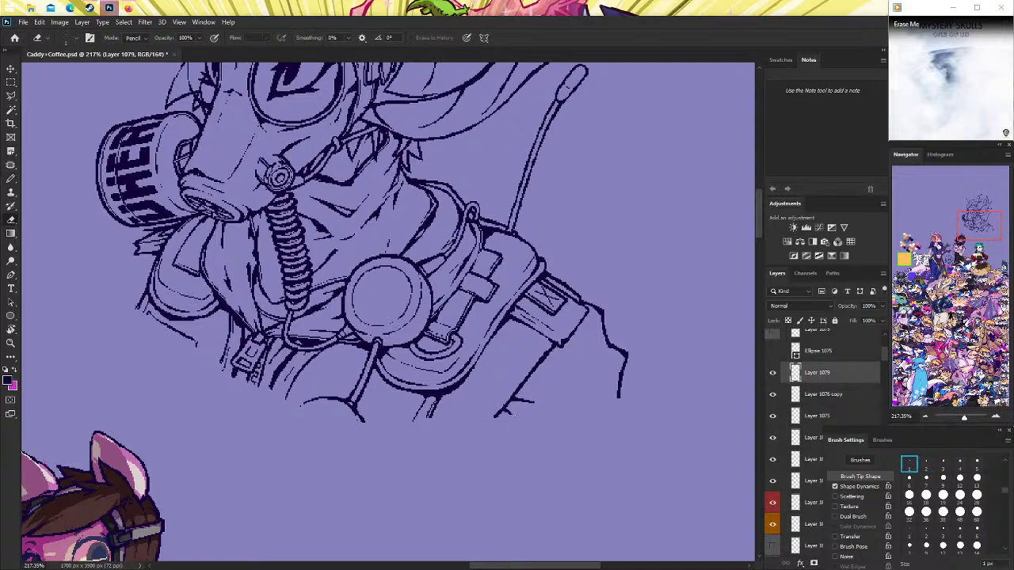
scroll(380, 317, up, 2)
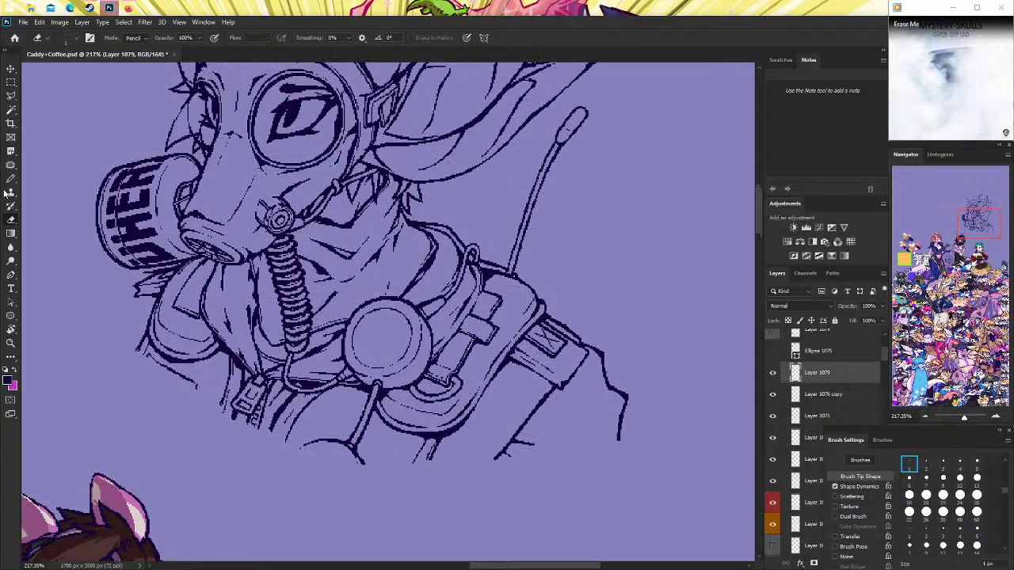
key(b)
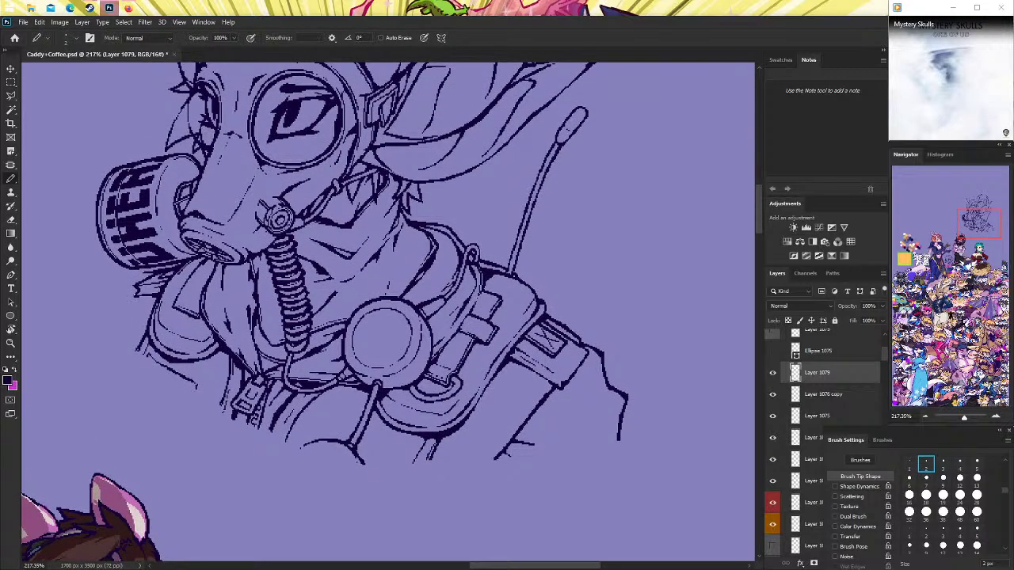
drag(136, 293, 112, 342)
key(ctrl+z)
drag(120, 295, 116, 341)
key(ctrl+z)
drag(126, 291, 114, 339)
scroll(389, 313, up, 1)
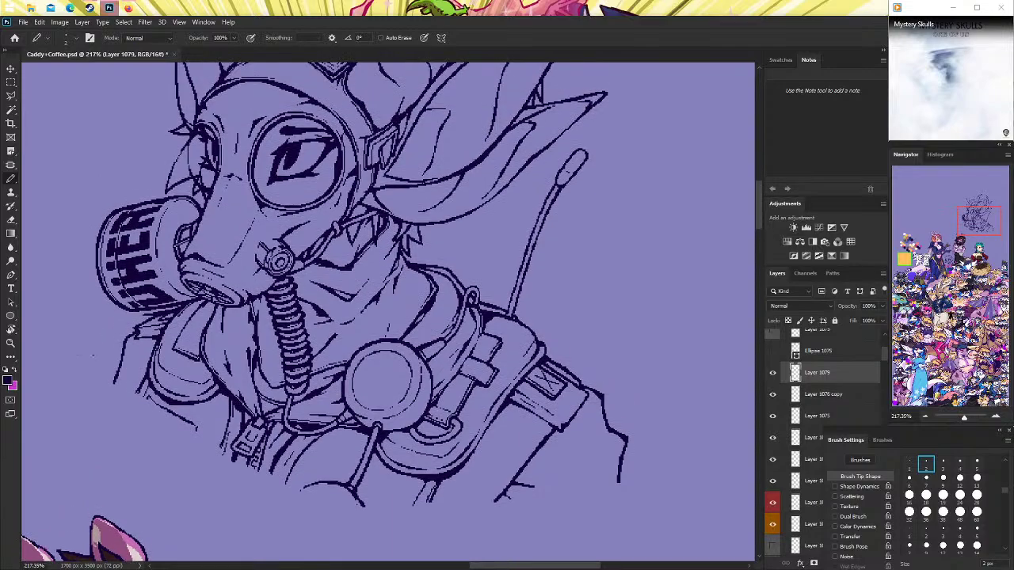
key(ctrl+z)
drag(145, 314, 85, 373)
Ink the shoulder line below the canister and a line running down from it.
click(10, 343)
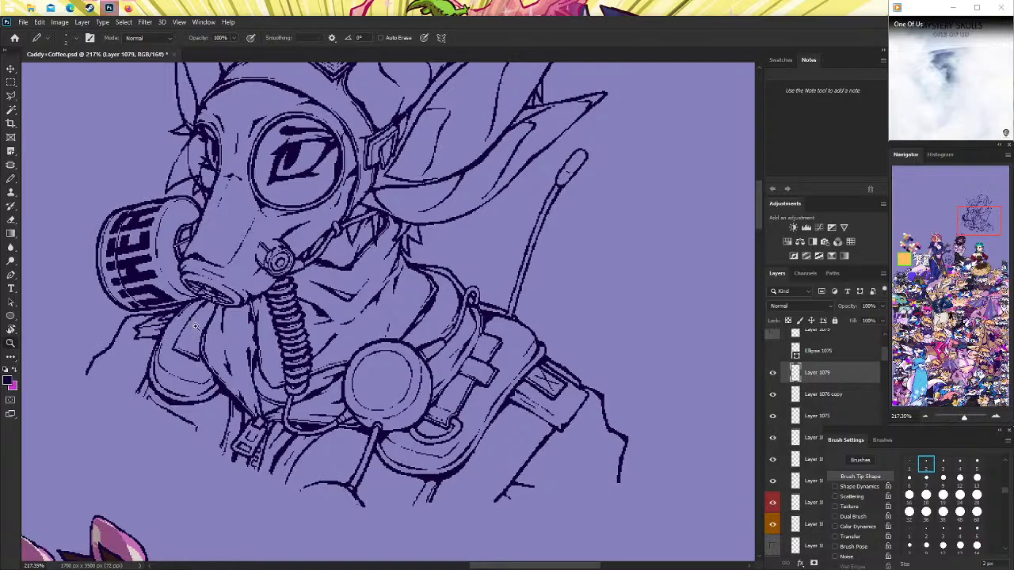
scroll(370, 324, down, 5)
scroll(321, 328, up, 1)
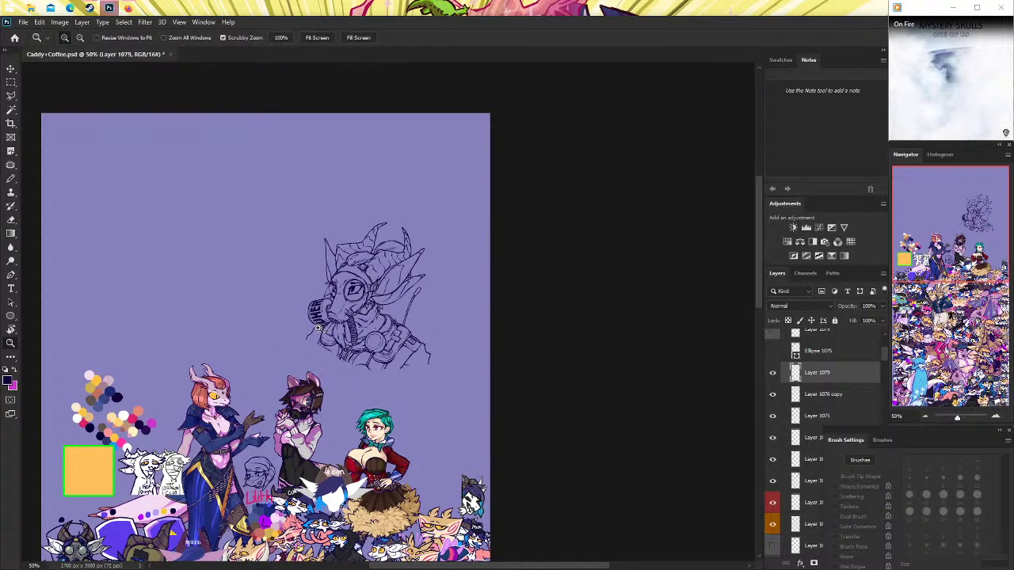
scroll(319, 329, up, 3)
scroll(241, 292, up, 4)
click(11, 179)
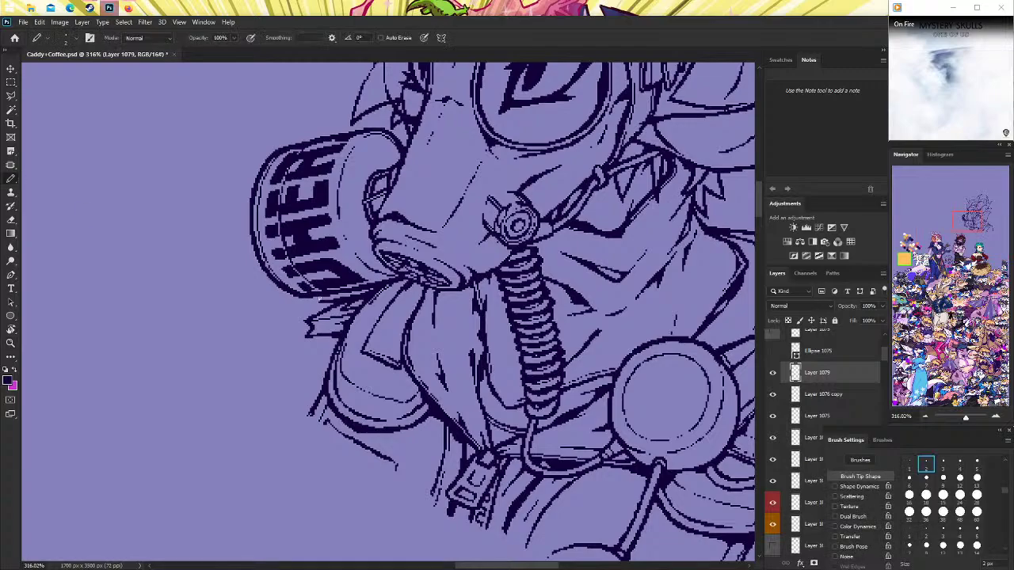
drag(330, 299, 234, 382)
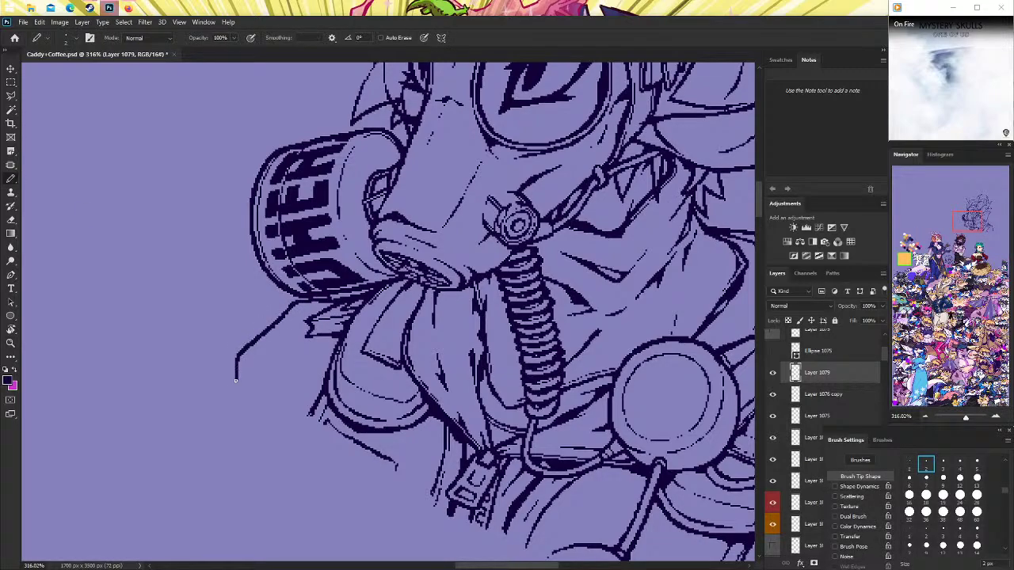
key(ctrl+z)
drag(333, 298, 209, 383)
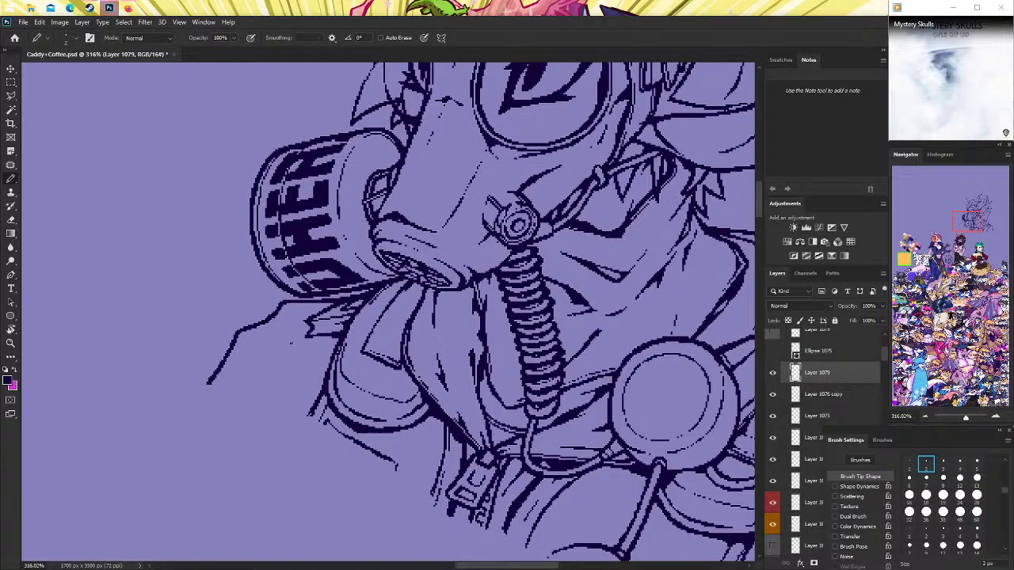
drag(309, 328, 258, 407)
drag(309, 352, 297, 366)
key(ctrl+z)
key(ctrl+z)
drag(312, 323, 270, 404)
Zoom in on the bust and try strokes down-left of the collar.
key(z)
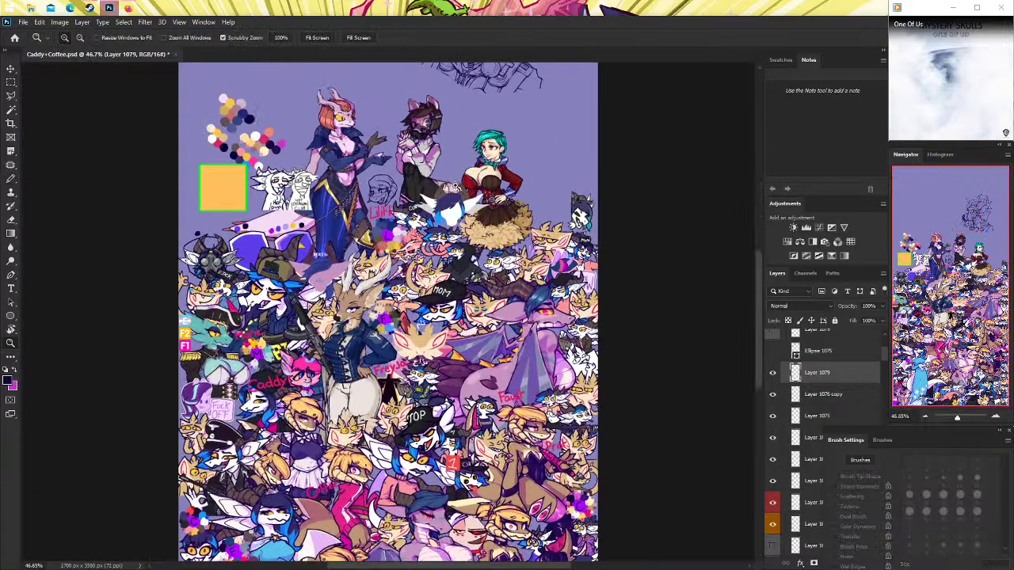
mouse_move(444, 217)
mouse_down()
mouse_move(419, 217)
mouse_move(383, 296)
mouse_up()
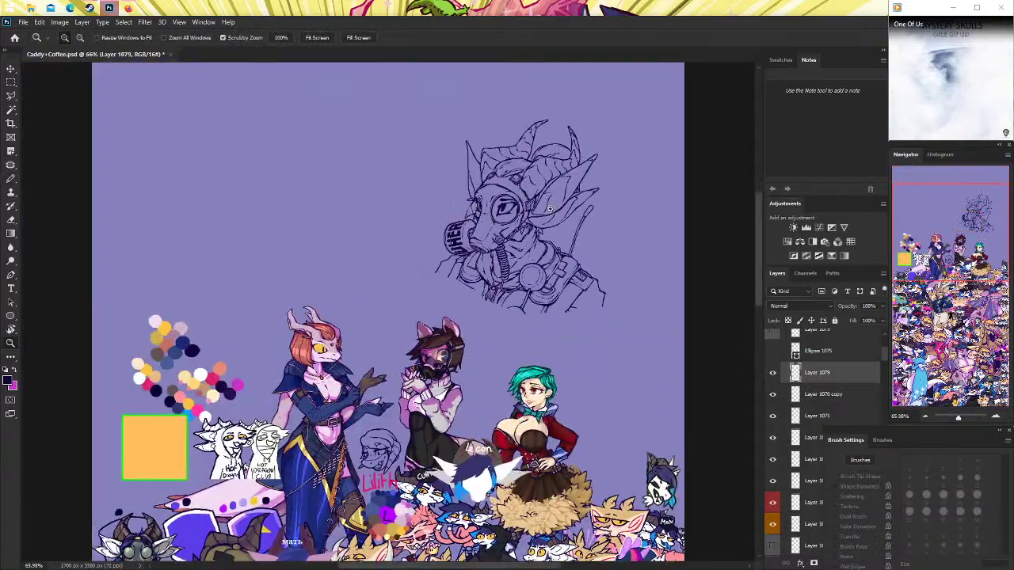
click(384, 297)
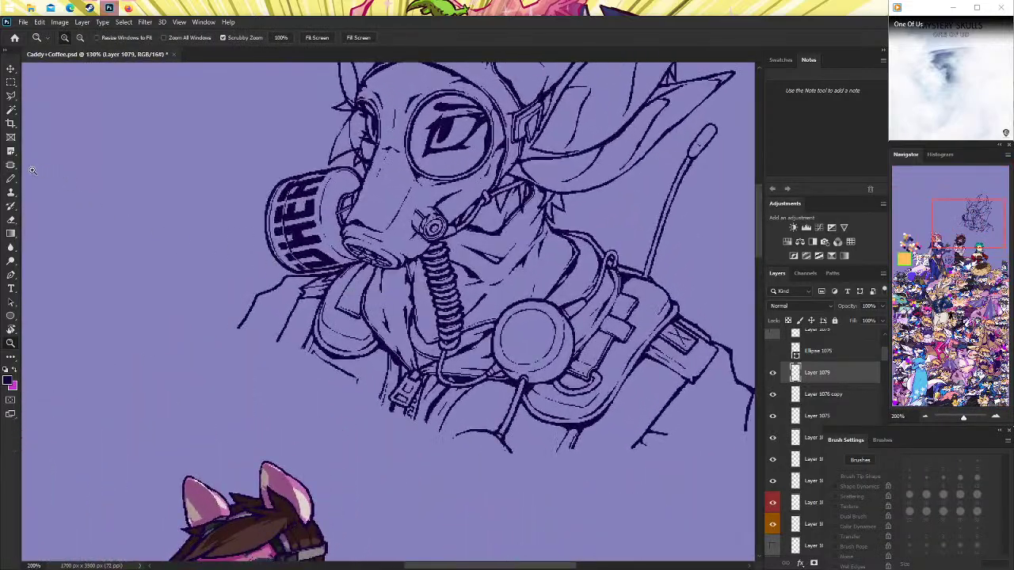
key(j)
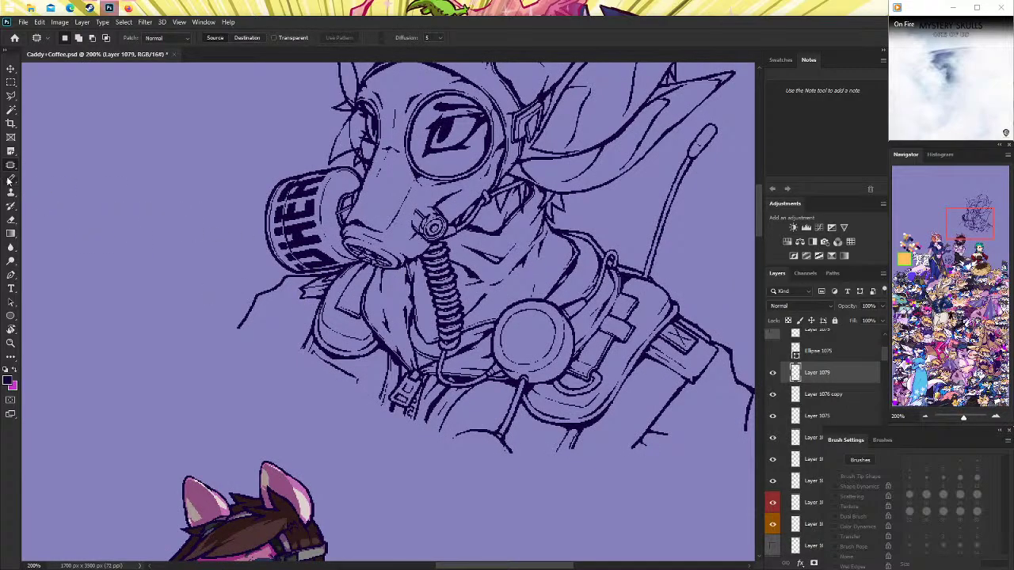
click(11, 179)
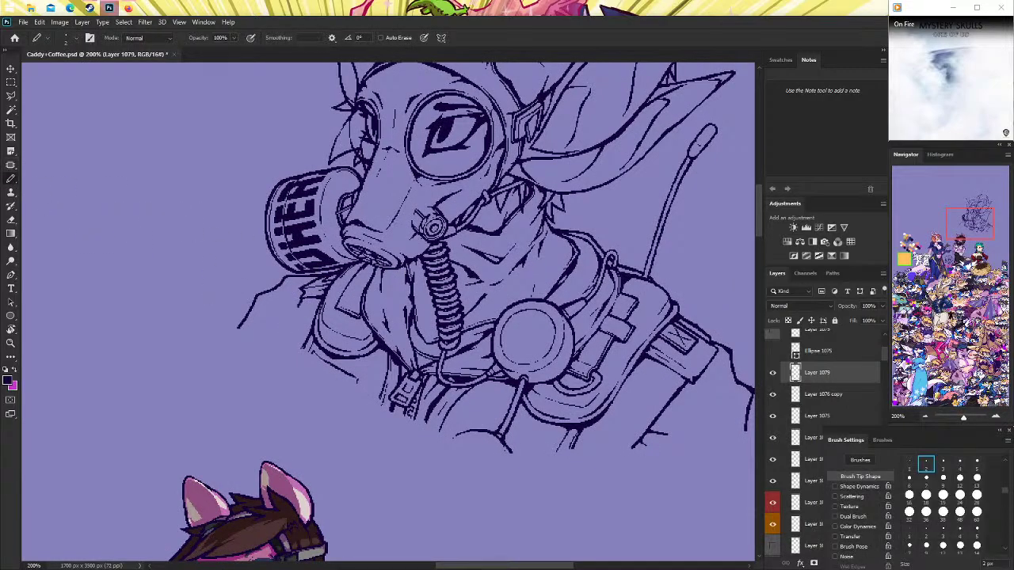
drag(303, 299, 276, 345)
key(ctrl+z)
drag(302, 303, 272, 348)
key(ctrl+z)
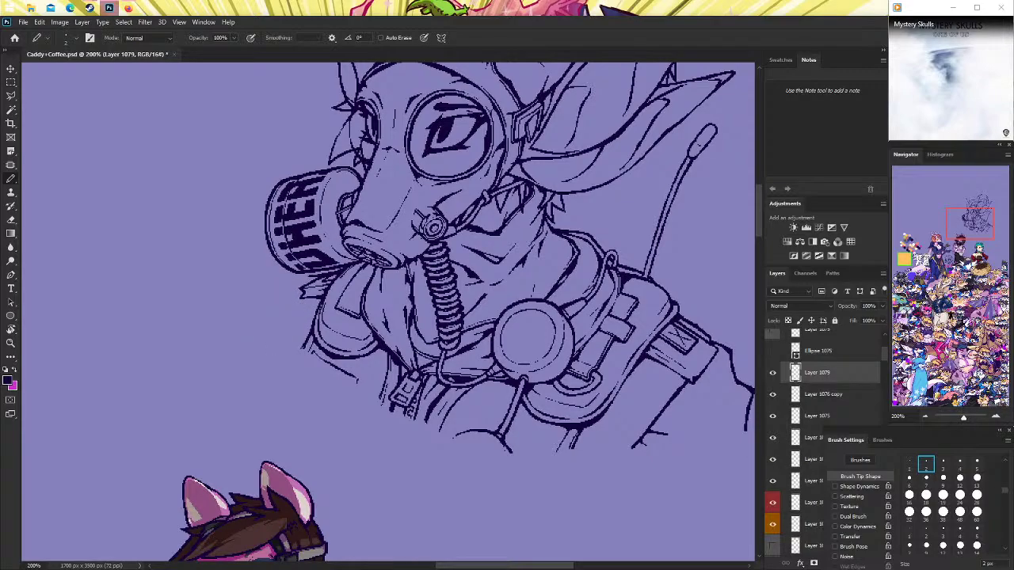
drag(305, 298, 265, 344)
key(ctrl+z)
mouse_move(306, 298)
mouse_down()
mouse_move(281, 339)
mouse_move(280, 395)
mouse_up()
Extend the shoulder line down-left, redrawing it until it fits.
scroll(281, 339, up, 3)
key(ctrl+z)
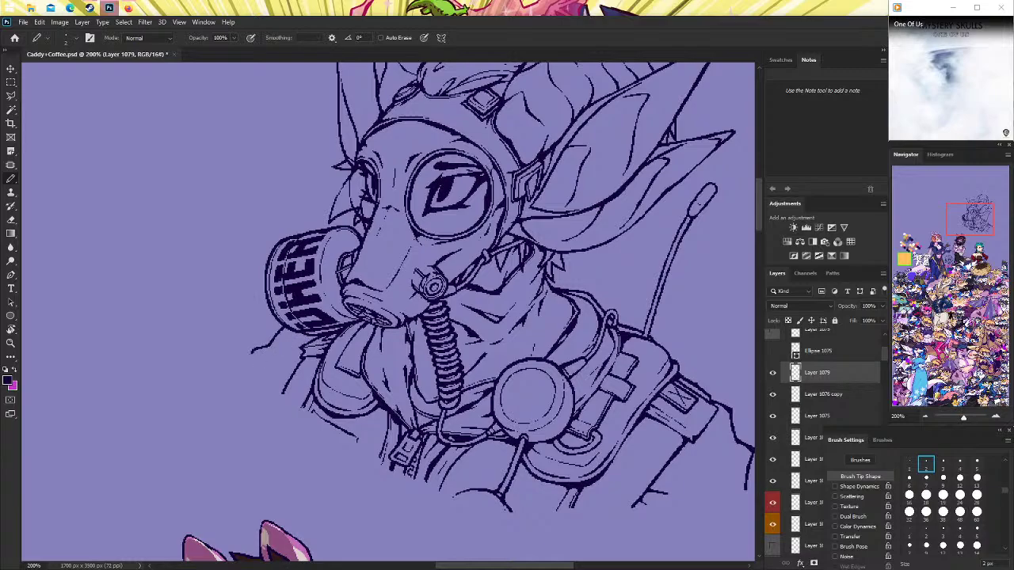
drag(252, 353, 238, 370)
key(ctrl+z)
drag(287, 343, 258, 369)
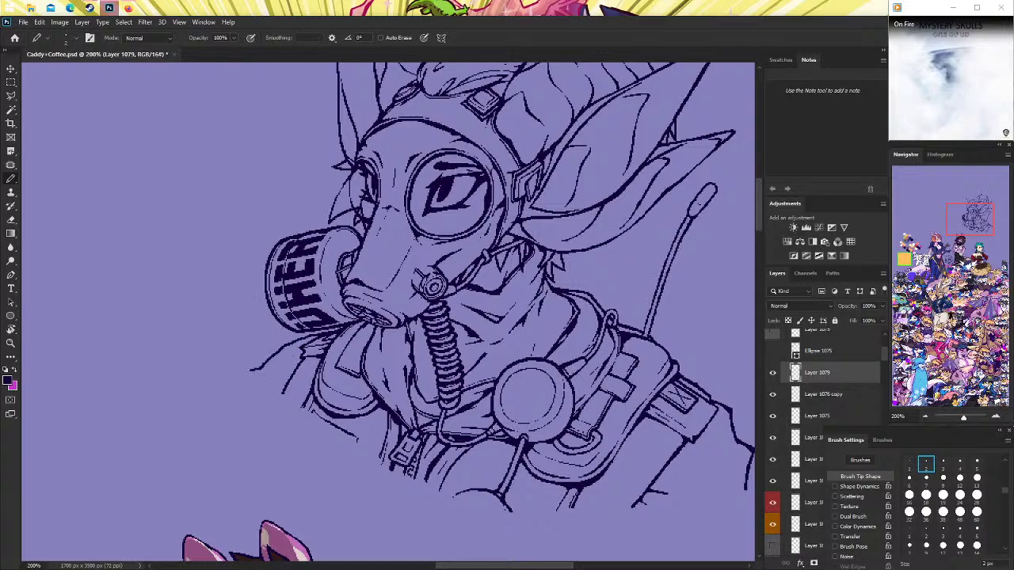
key(ctrl+z)
drag(294, 339, 276, 373)
key(z)
drag(495, 345, 489, 349)
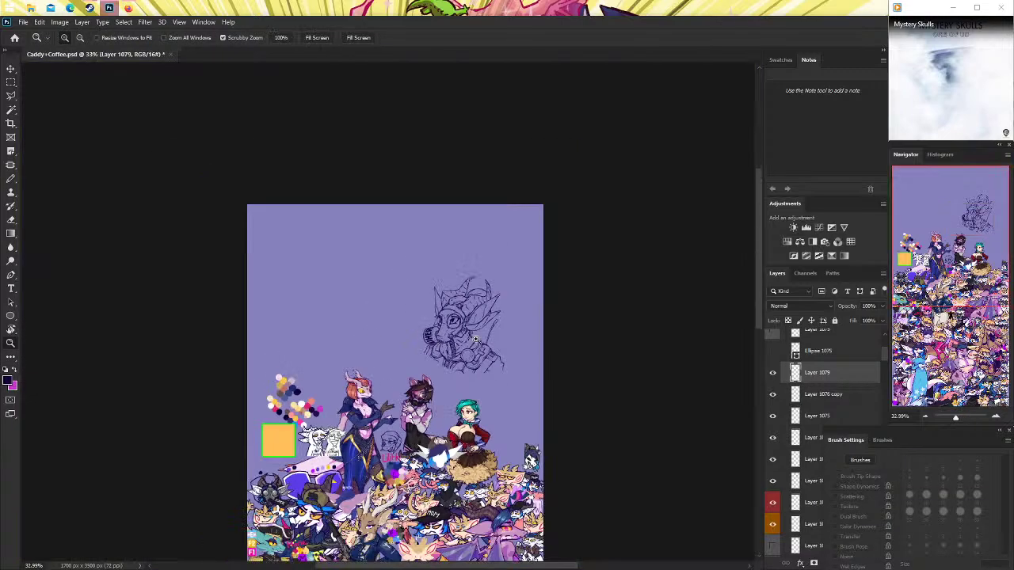
click(489, 349)
click(463, 353)
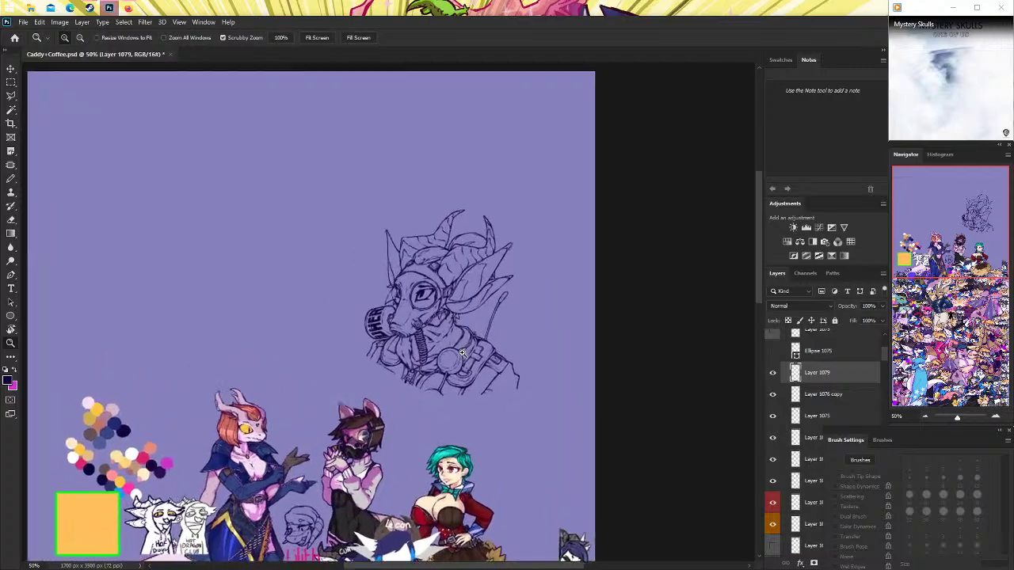
drag(401, 352, 570, 360)
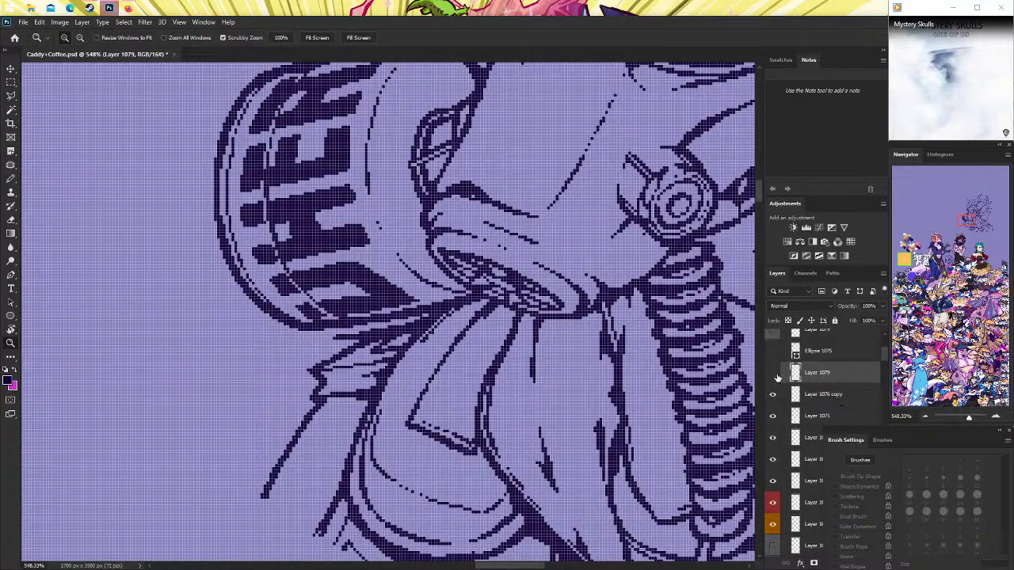
click(773, 415)
click(774, 415)
click(774, 438)
click(773, 437)
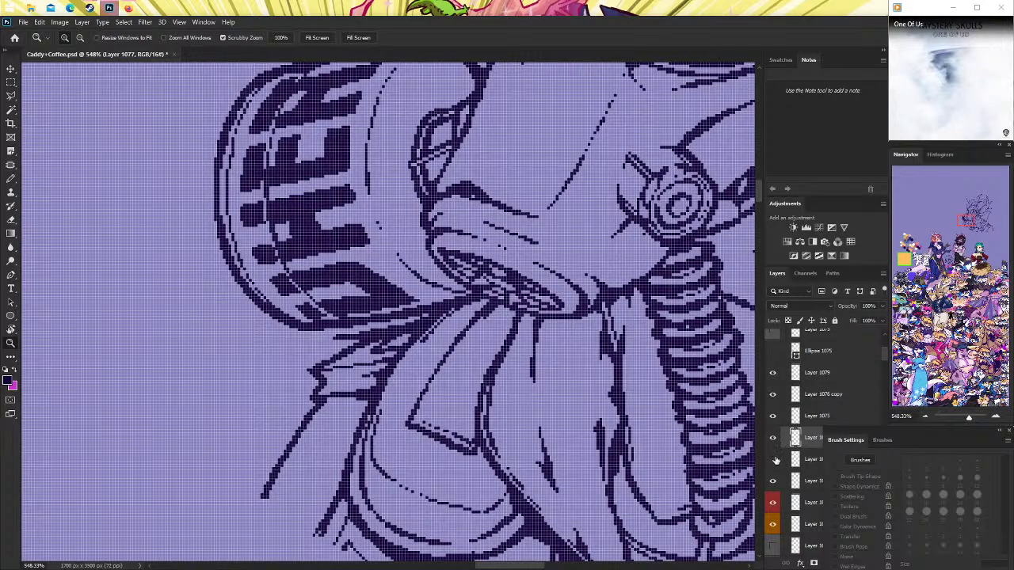
click(774, 481)
click(774, 481)
click(773, 502)
click(774, 523)
scroll(792, 475, up, 1)
click(785, 395)
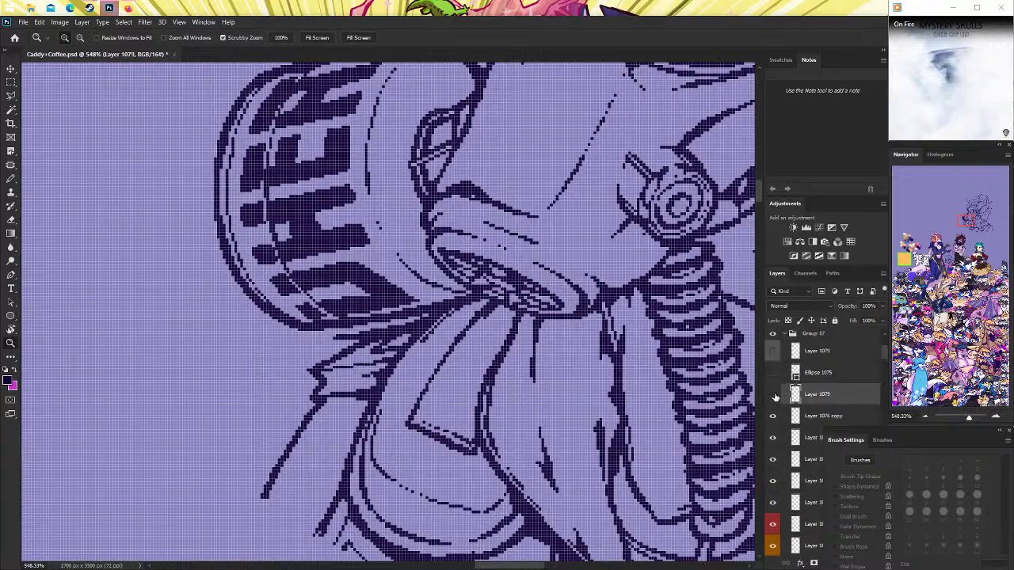
click(773, 394)
click(773, 393)
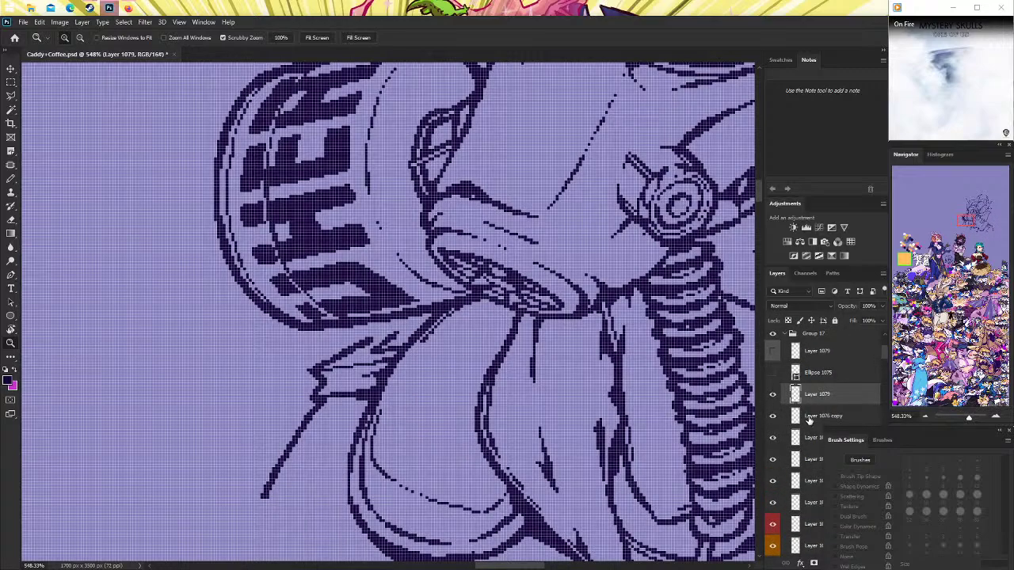
click(795, 418)
key(e)
drag(335, 341, 379, 327)
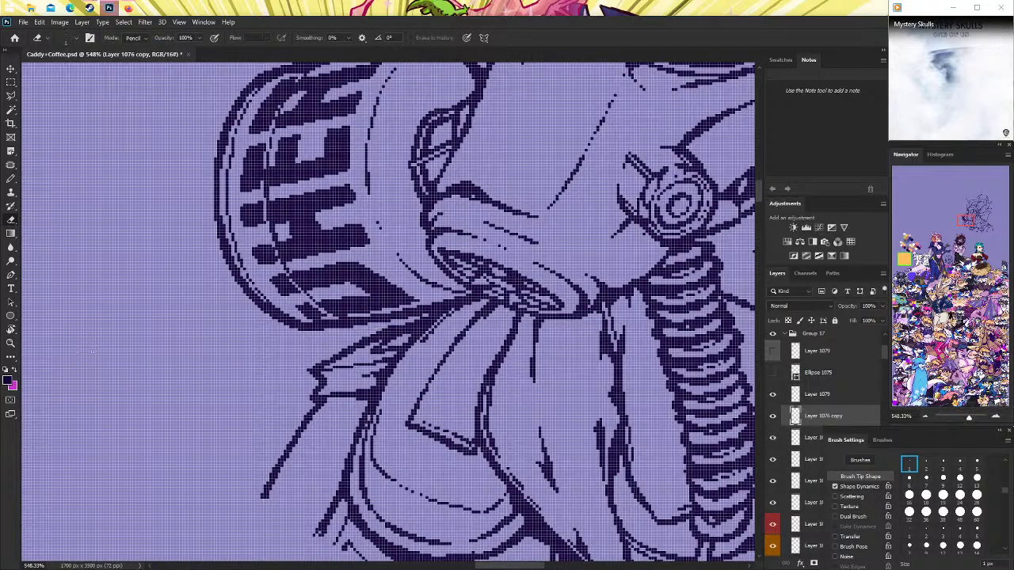
key(z)
drag(84, 339, 499, 350)
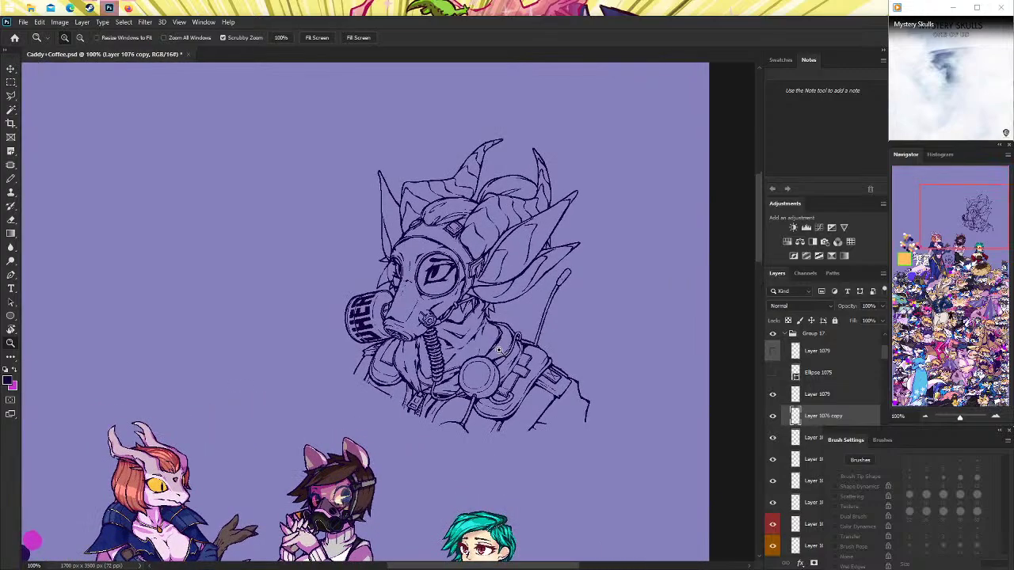
click(772, 438)
click(773, 437)
click(773, 461)
click(773, 461)
click(800, 460)
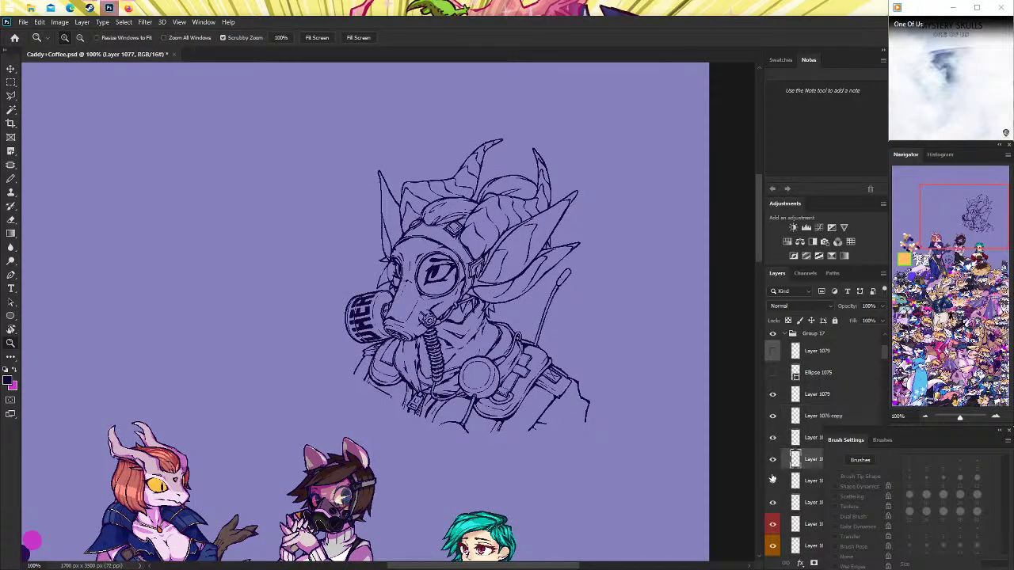
click(774, 502)
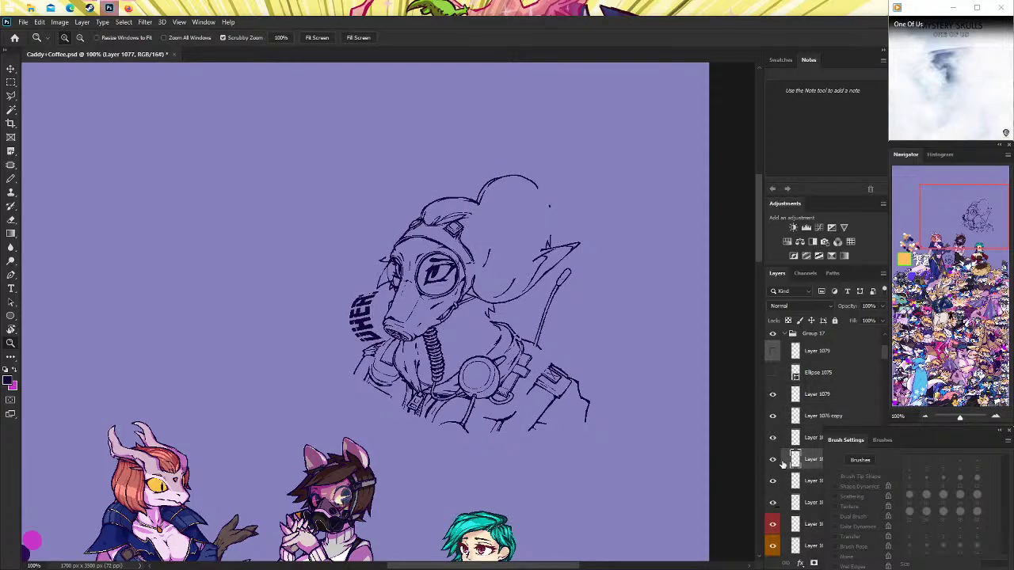
click(773, 459)
click(773, 395)
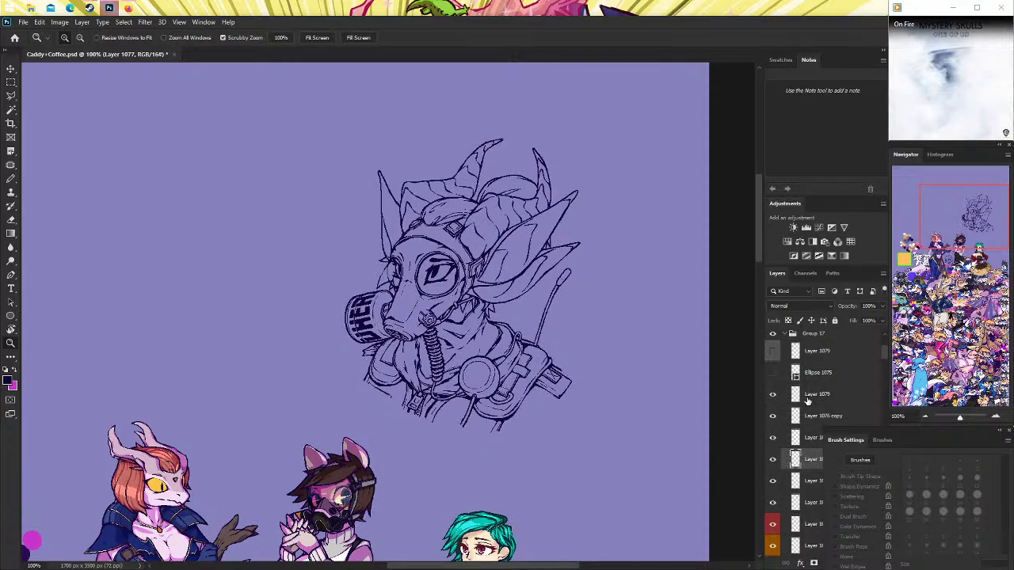
click(808, 401)
drag(542, 420, 649, 420)
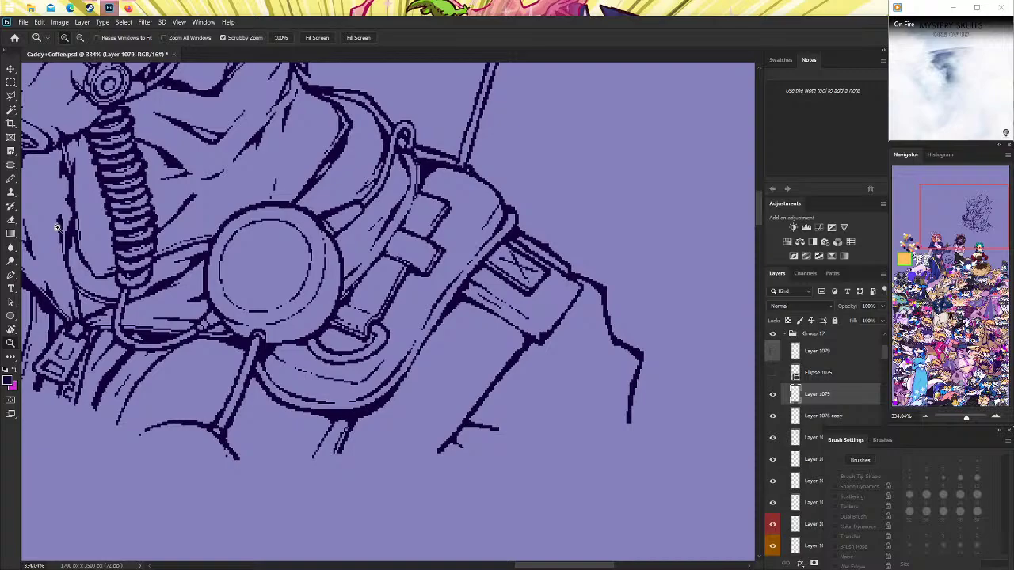
Erase a short bottom stroke and ink a trimmed diagonal line on the gear's lower edge.
click(11, 224)
drag(474, 421, 482, 419)
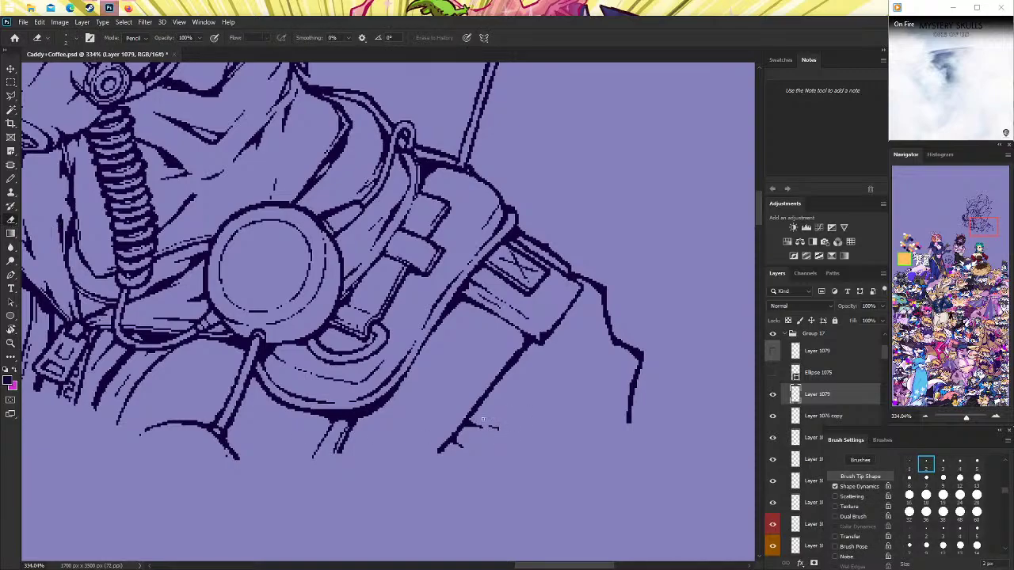
scroll(485, 424, down, 1)
key(b)
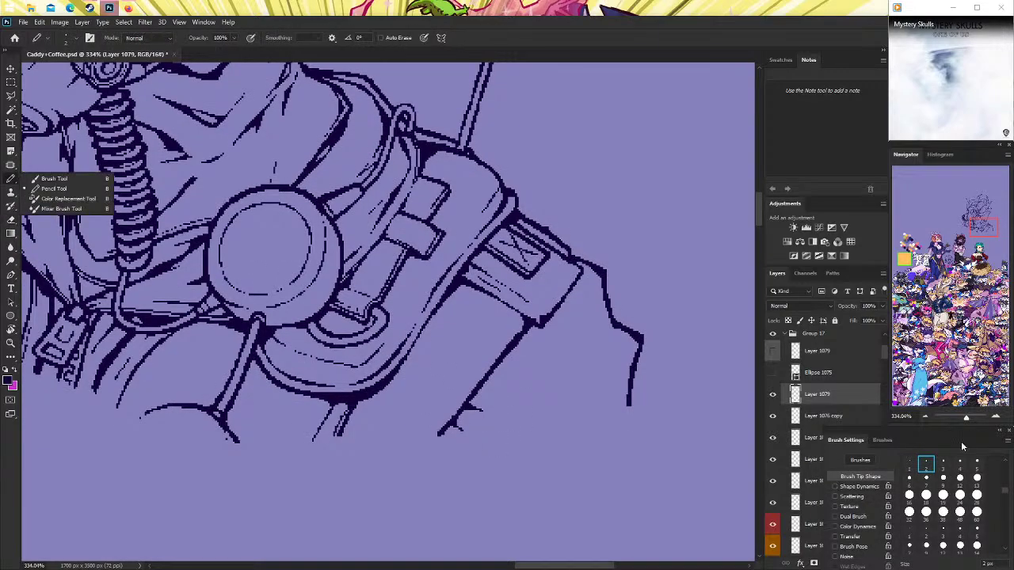
drag(629, 372, 599, 412)
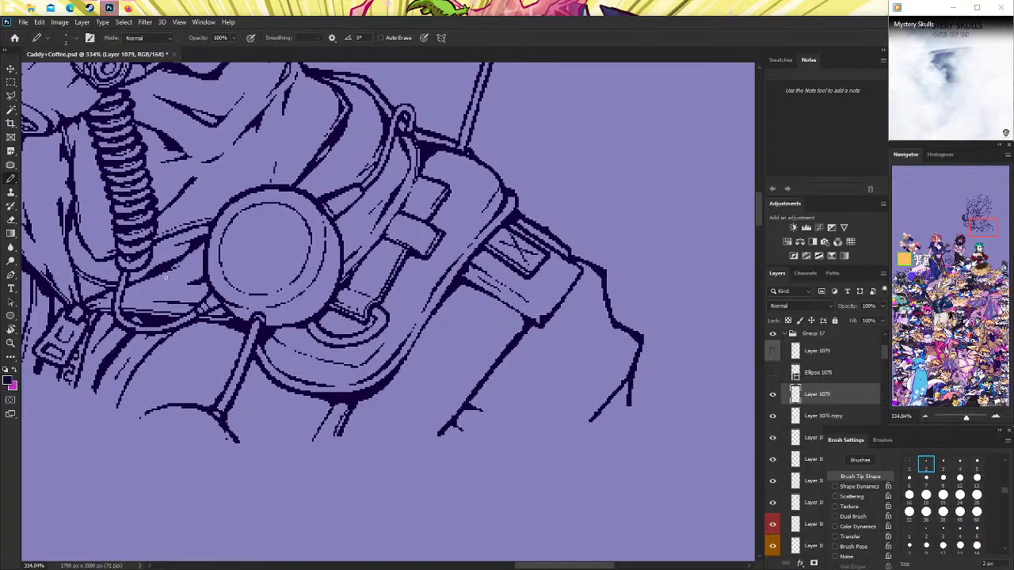
click(11, 221)
drag(621, 387, 596, 408)
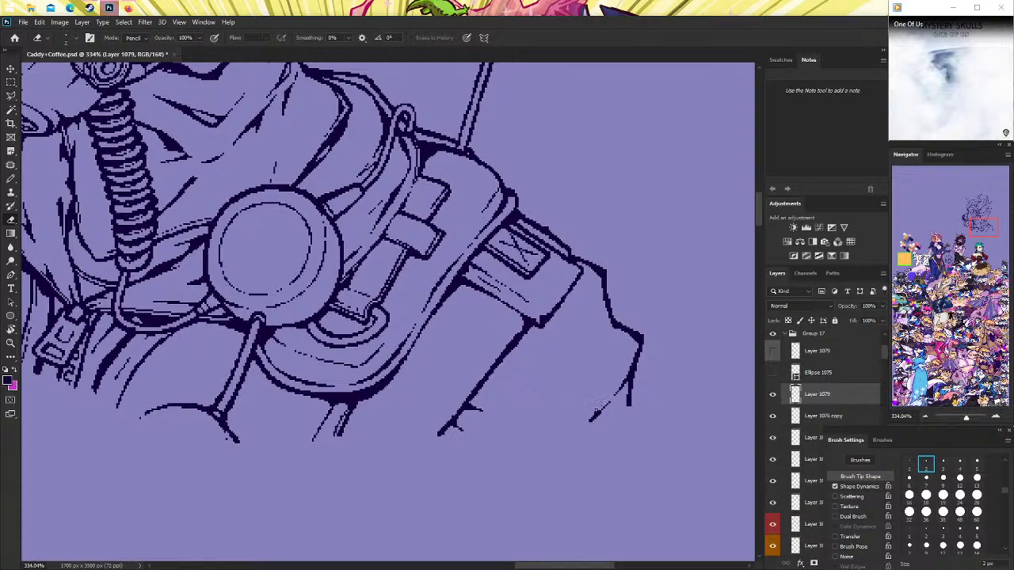
Replace an overly long stroke with a shorter one down-left from the mask canister.
click(11, 342)
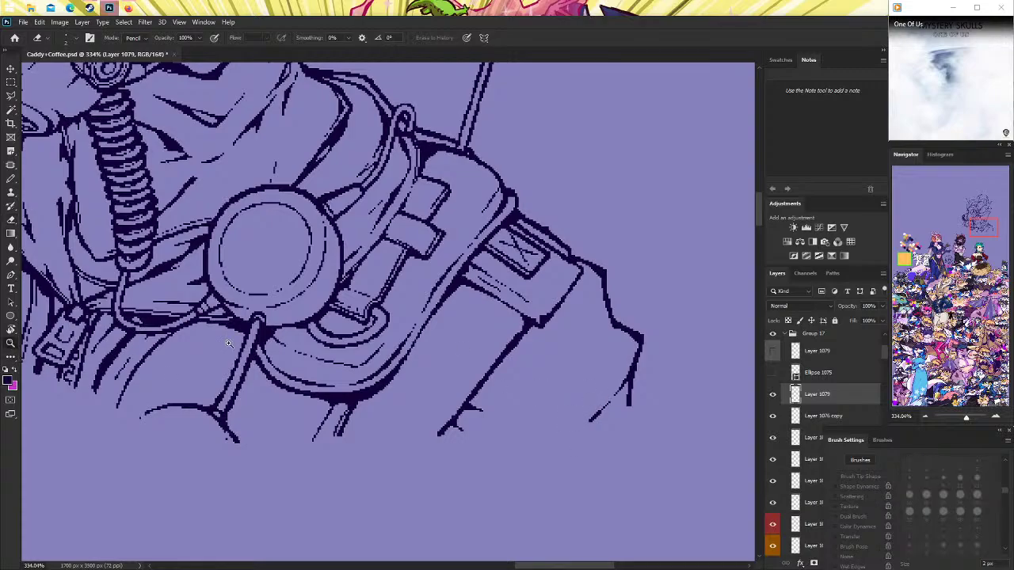
scroll(510, 339, down, 5)
scroll(509, 339, up, 3)
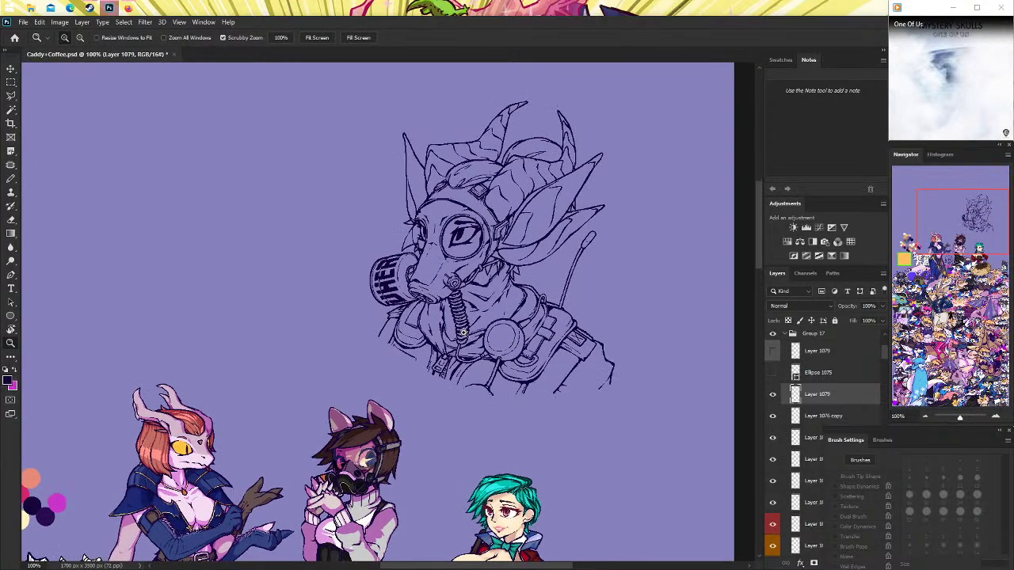
scroll(602, 368, up, 2)
scroll(576, 368, down, 5)
scroll(576, 368, up, 2)
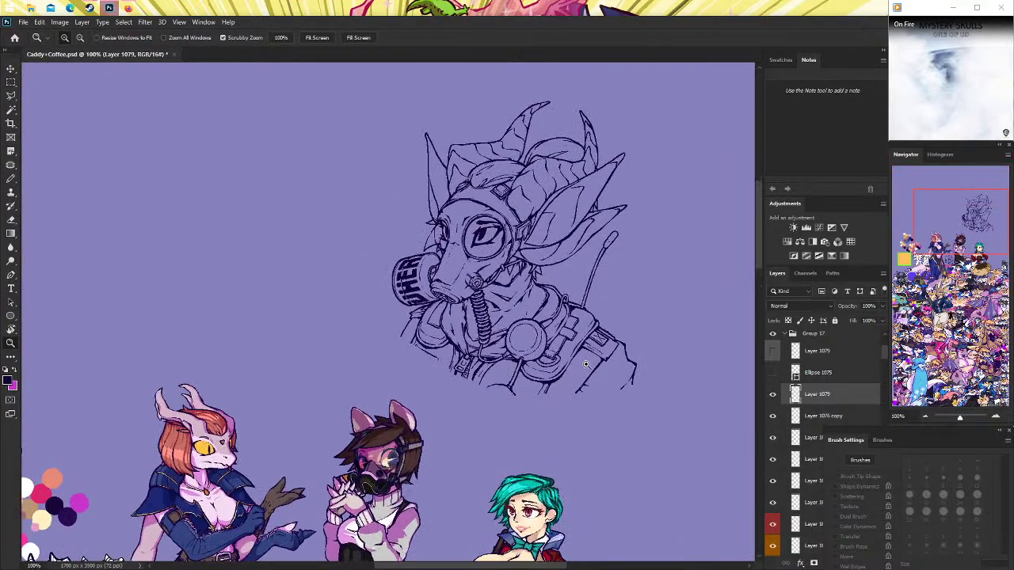
scroll(491, 340, up, 2)
scroll(491, 340, up, 2)
key(b)
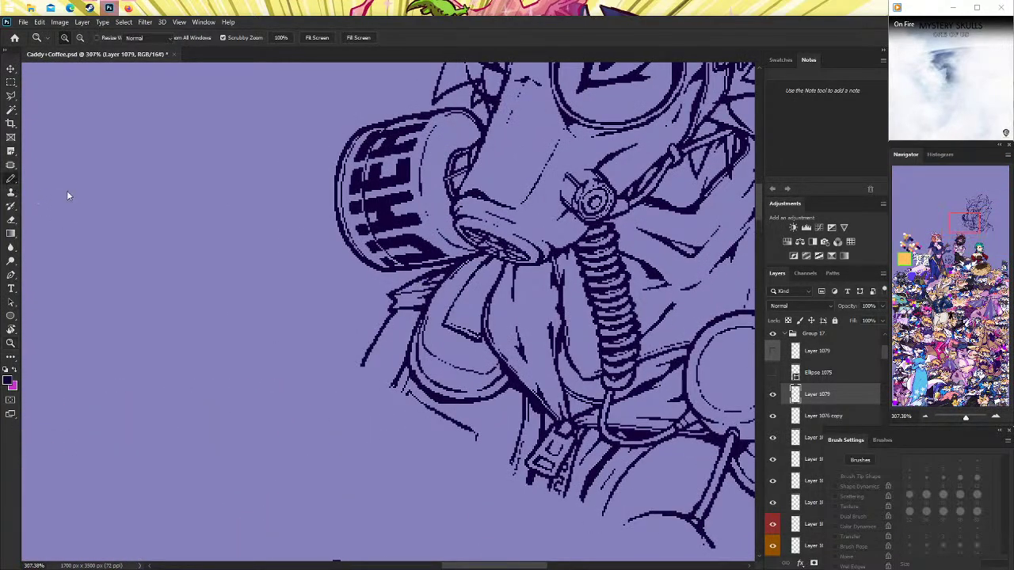
drag(393, 270, 321, 353)
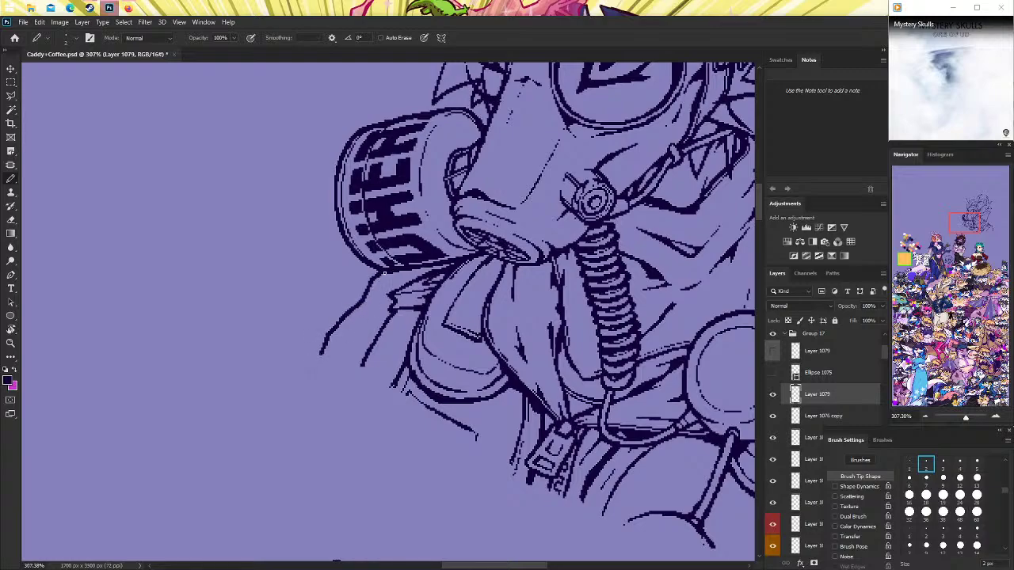
key(ctrl+z)
drag(380, 271, 335, 339)
Zoom back to actual size on the bust and try a line left of the shoulder, undoing it.
click(11, 342)
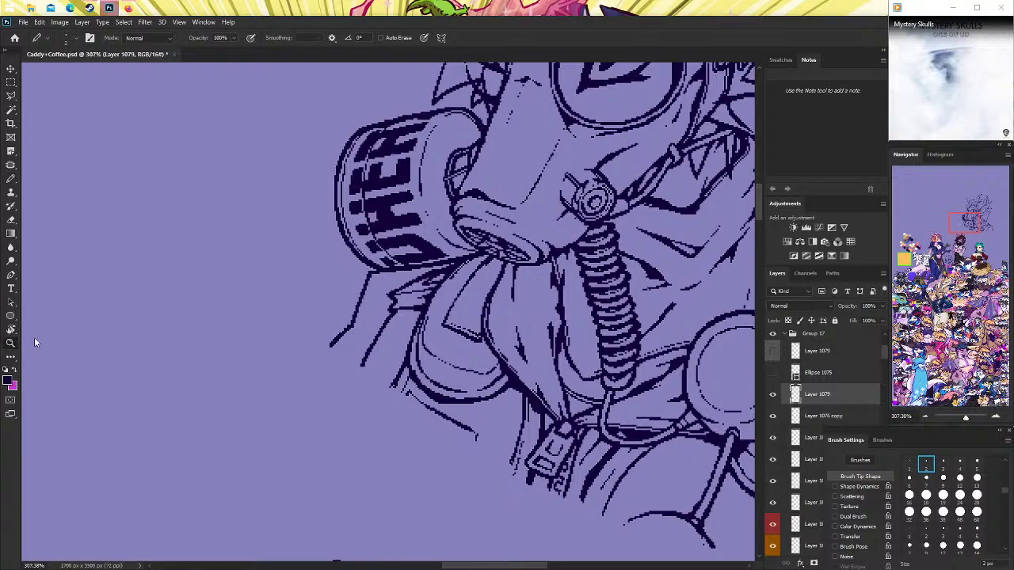
drag(475, 222, 522, 145)
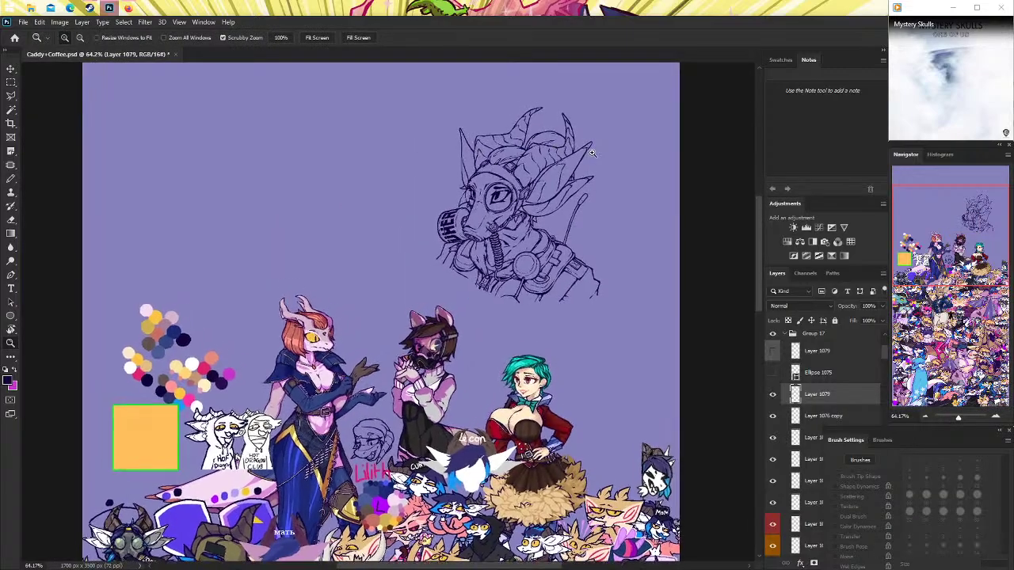
drag(602, 132, 613, 131)
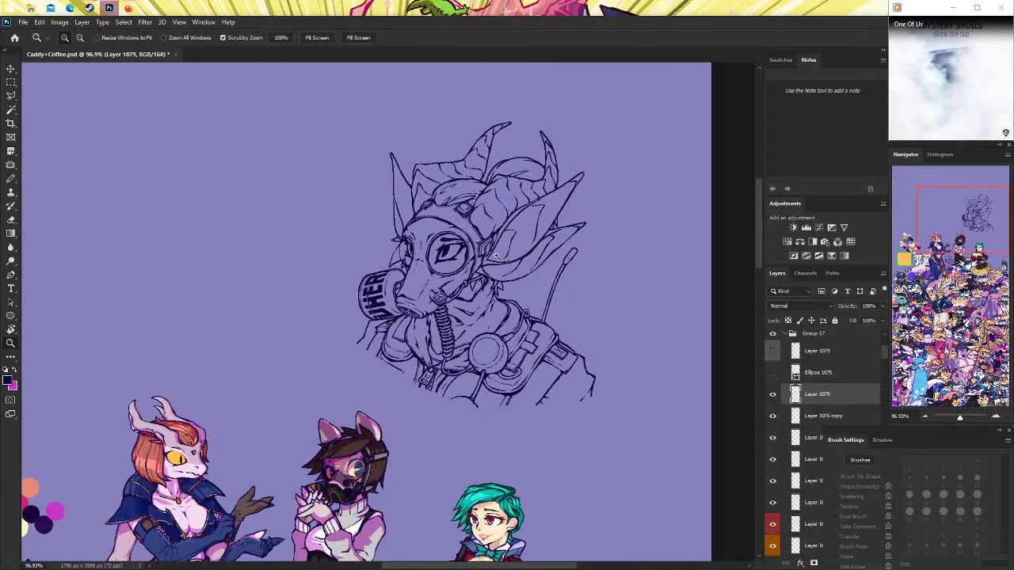
mouse_move(532, 194)
mouse_down()
mouse_move(440, 310)
mouse_move(475, 311)
mouse_up()
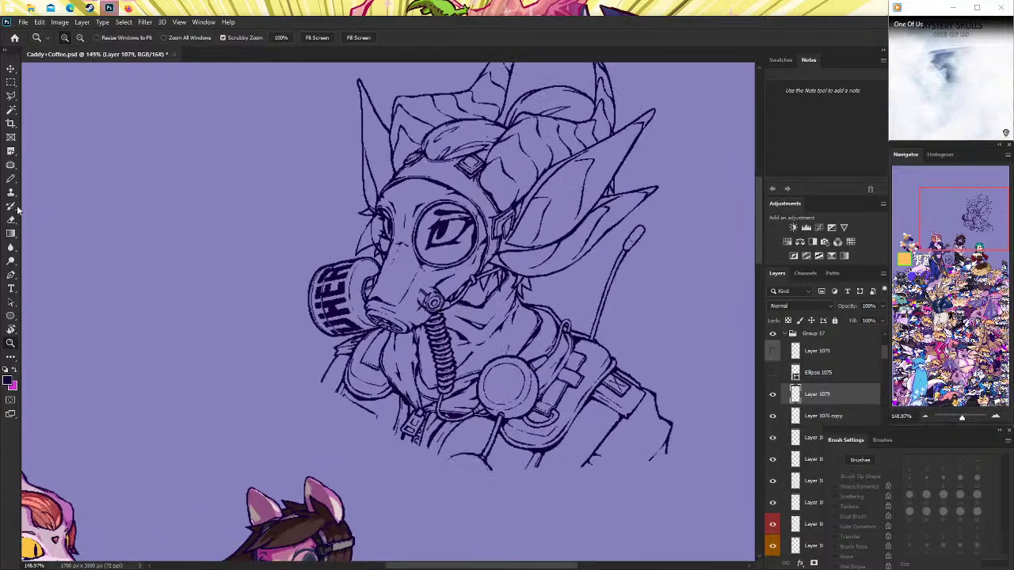
key(b)
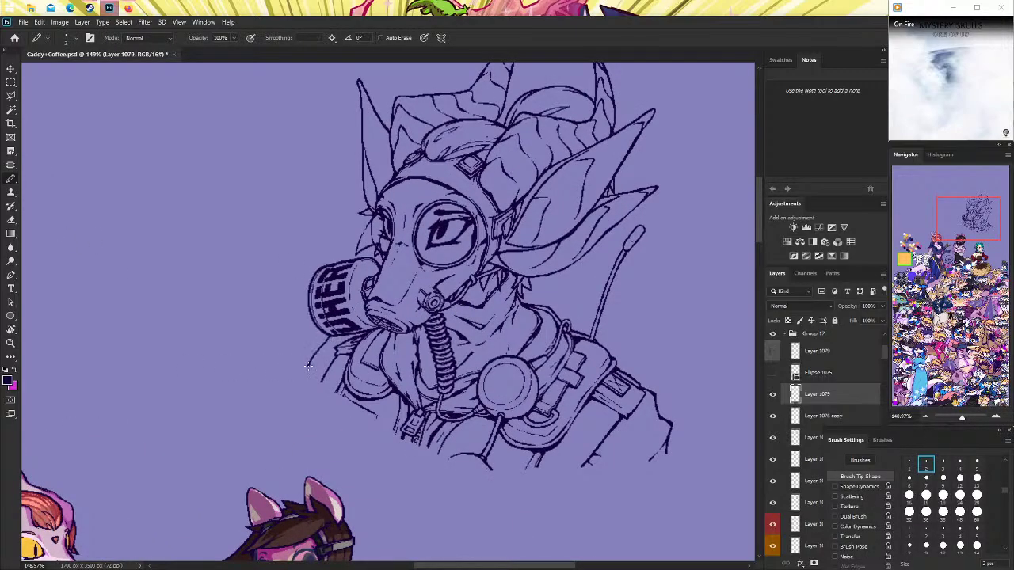
mouse_move(309, 354)
mouse_down()
mouse_move(333, 333)
mouse_move(313, 381)
mouse_move(339, 333)
mouse_up()
key(ctrl+z)
key(ctrl+z)
key(ctrl+z)
Nudge the lineart down slightly and review the bust against the whole page.
key(ctrl+shift+Down)
click(11, 342)
drag(396, 357, 380, 361)
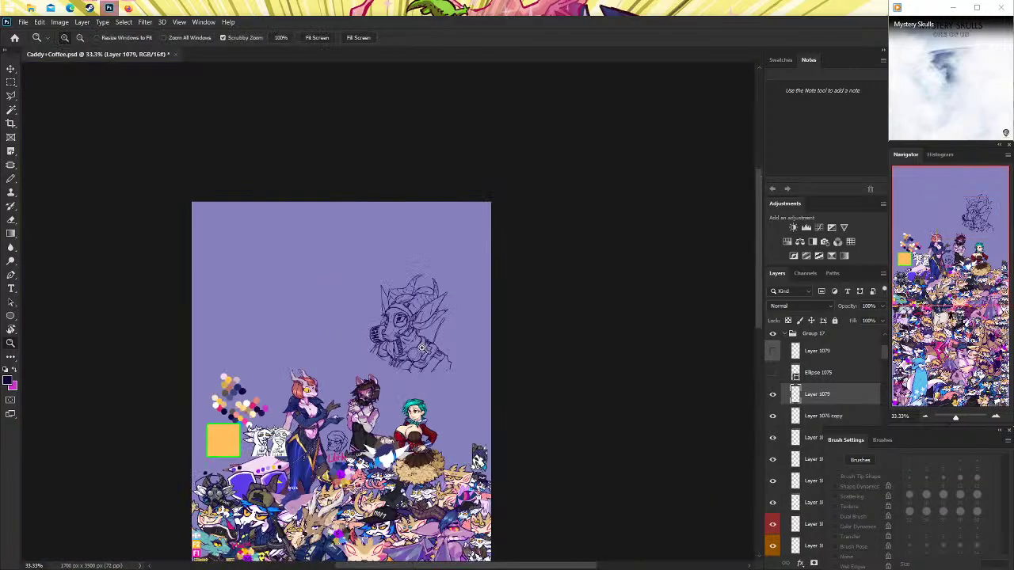
click(380, 361)
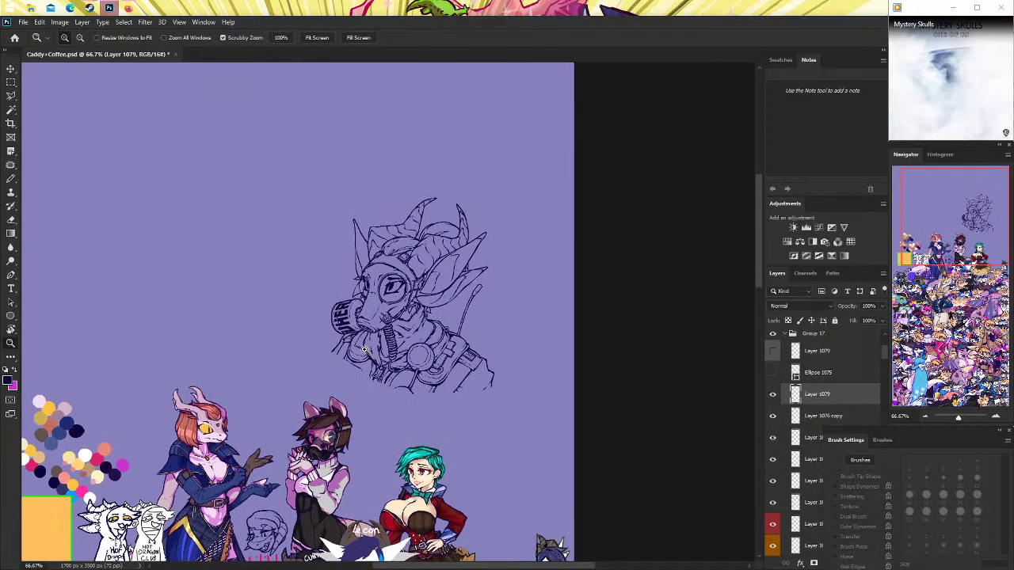
click(361, 349)
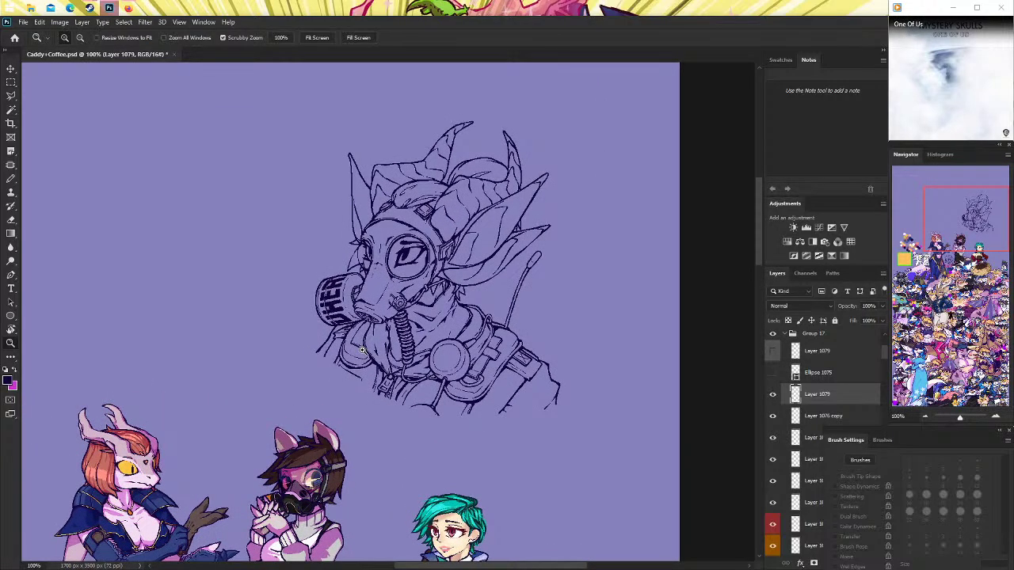
drag(349, 356, 366, 355)
click(11, 179)
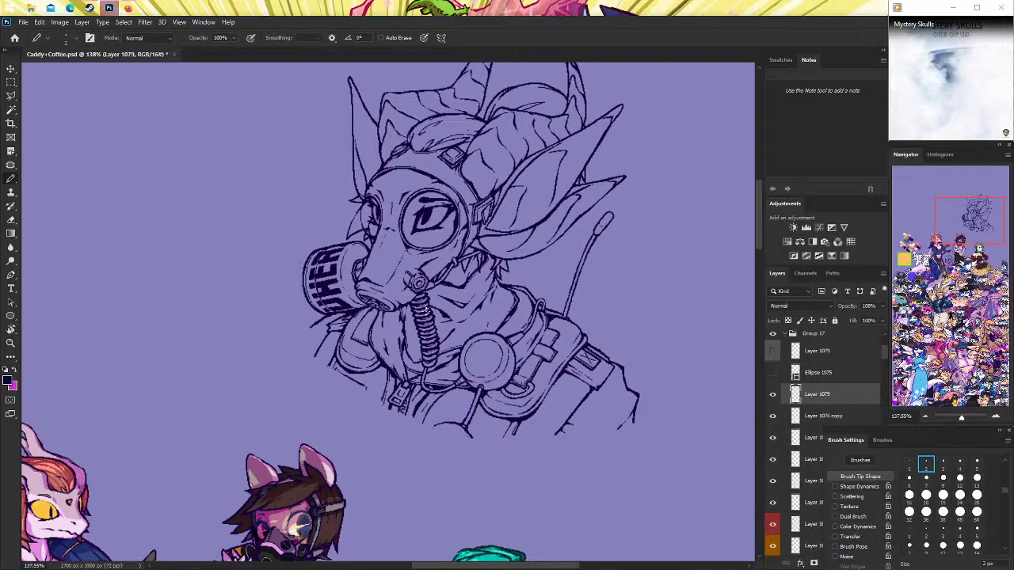
click(11, 342)
alt+click(485, 325)
alt+click(485, 324)
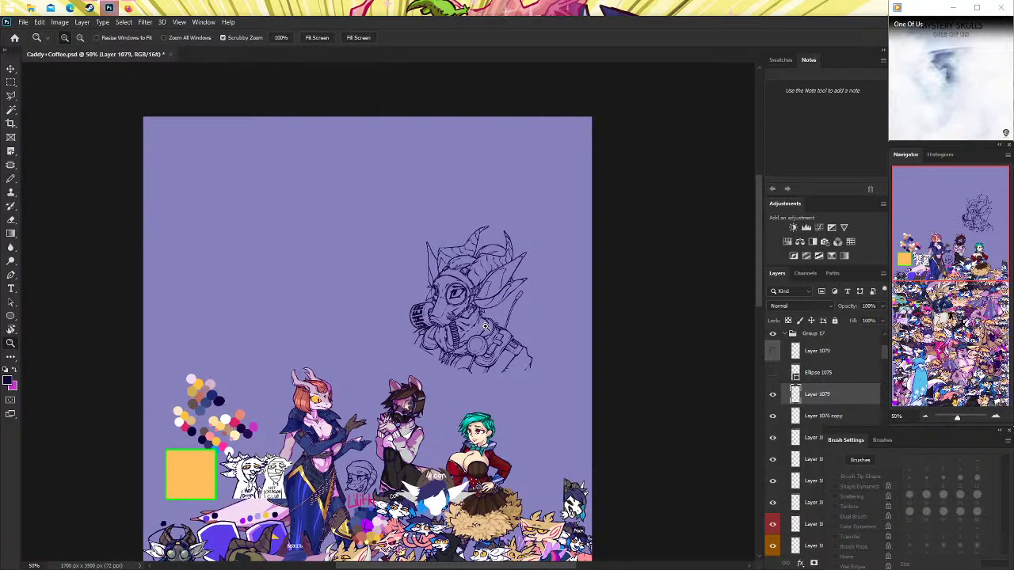
mouse_move(484, 324)
mouse_down()
mouse_move(478, 93)
mouse_move(408, 364)
mouse_move(423, 391)
mouse_up()
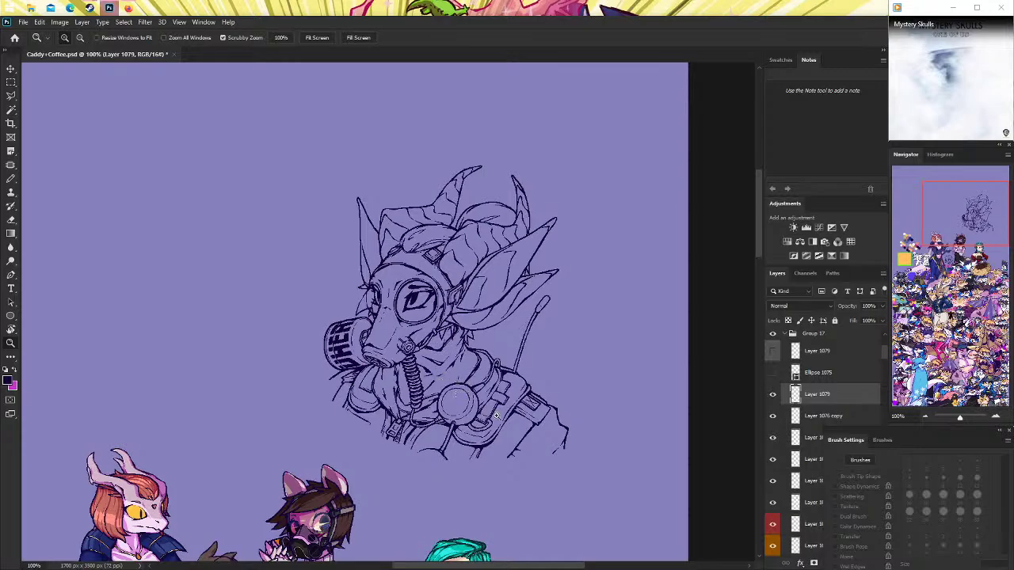
Retrace the diagonal chest-gear line thicker with the Pencil, then return the view to 100%.
drag(551, 464, 633, 464)
key(b)
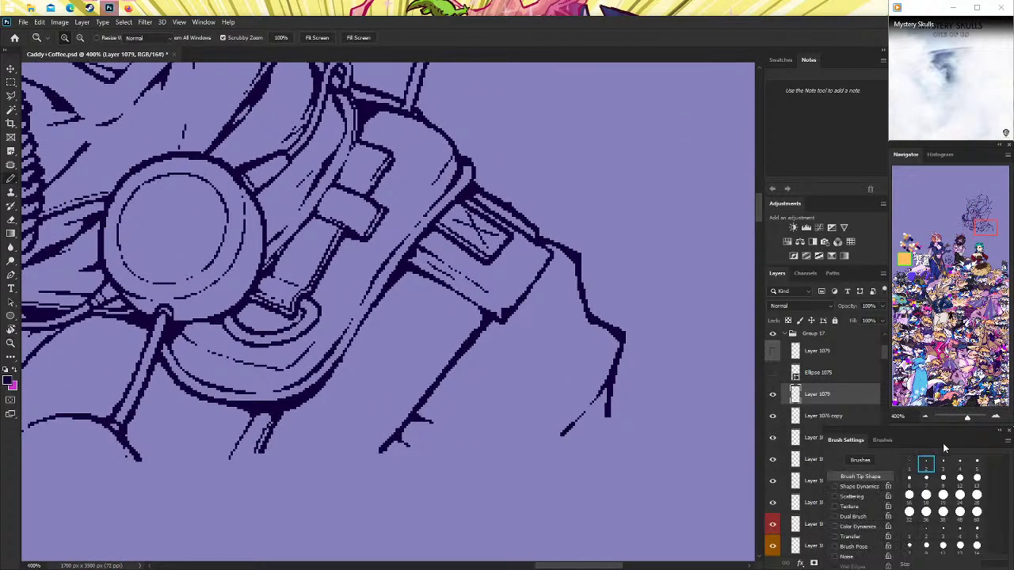
drag(484, 311, 361, 465)
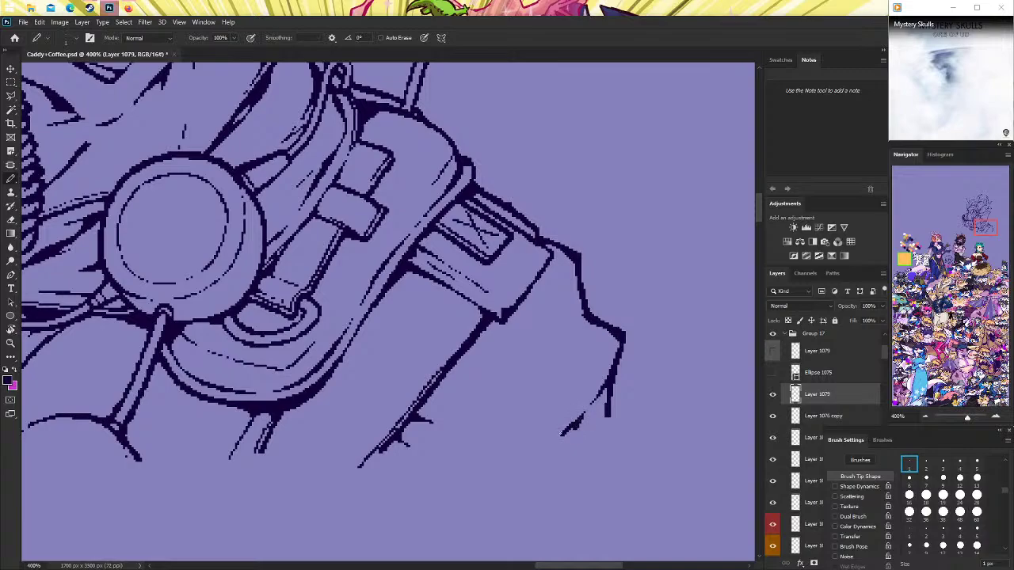
scroll(521, 365, up, 2)
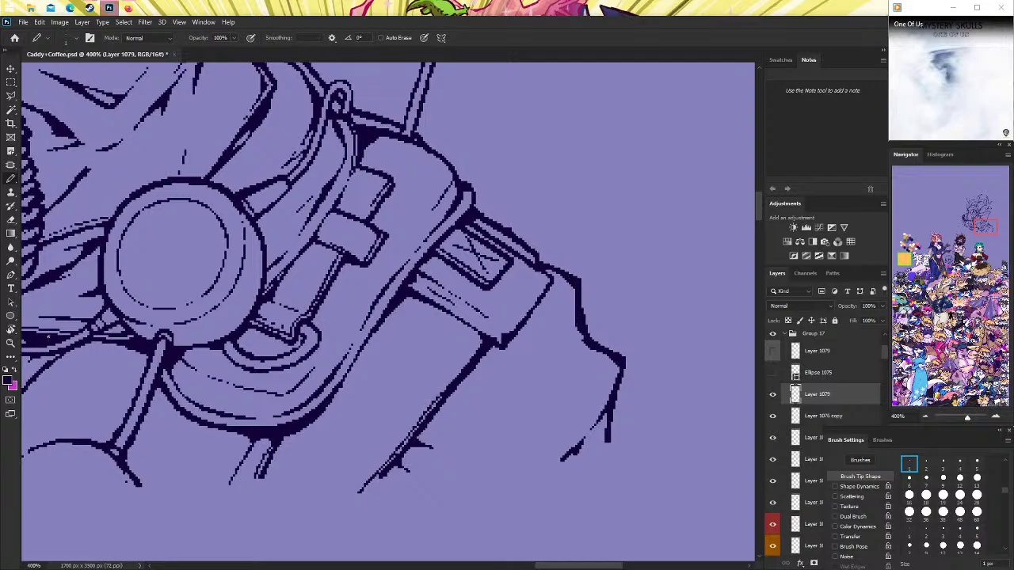
click(11, 342)
drag(620, 329, 547, 271)
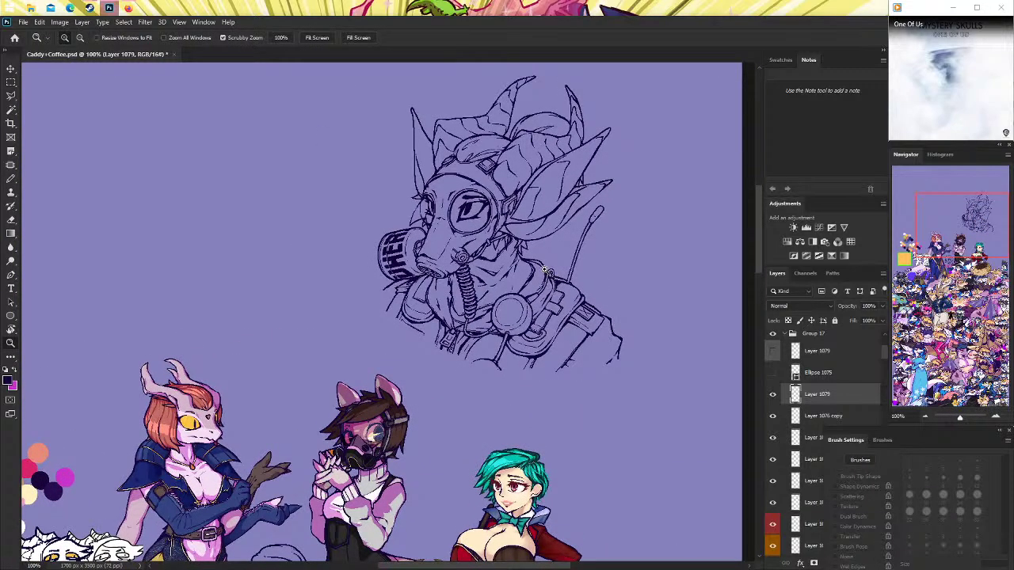
Zoom in on the gas mask and try a short stroke branching left, undoing it.
click(416, 282)
key(b)
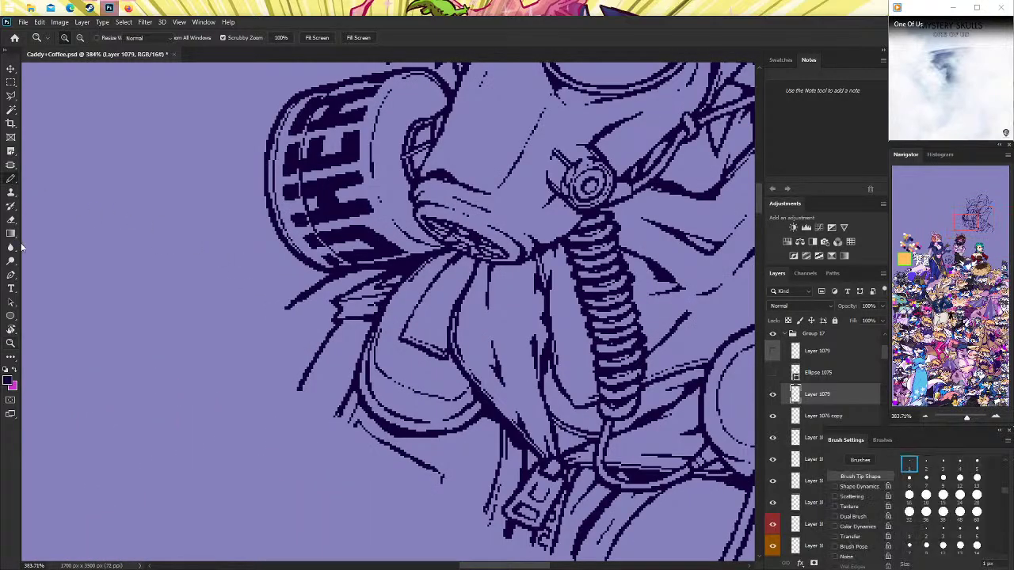
right_click(11, 219)
click(49, 218)
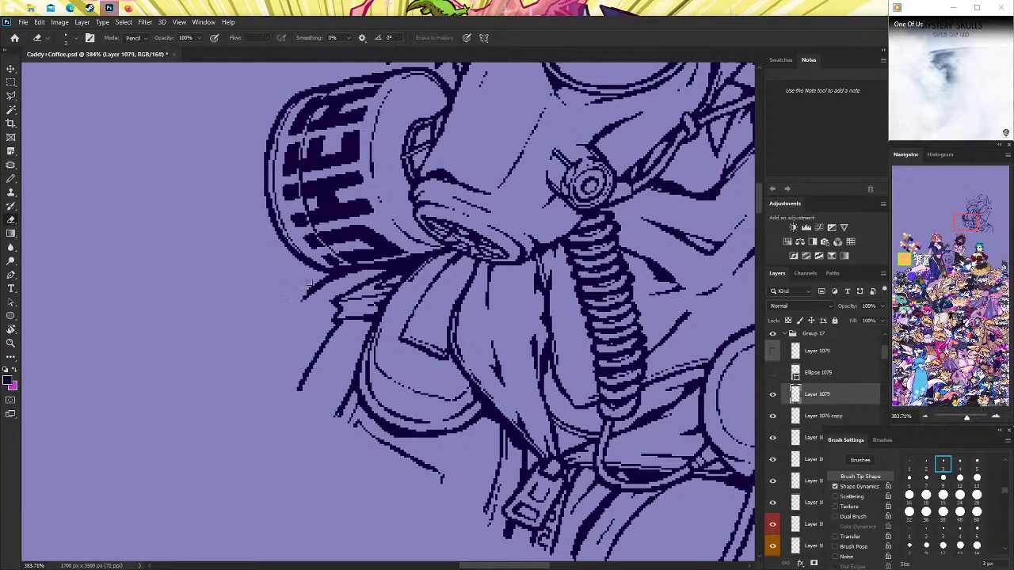
click(11, 178)
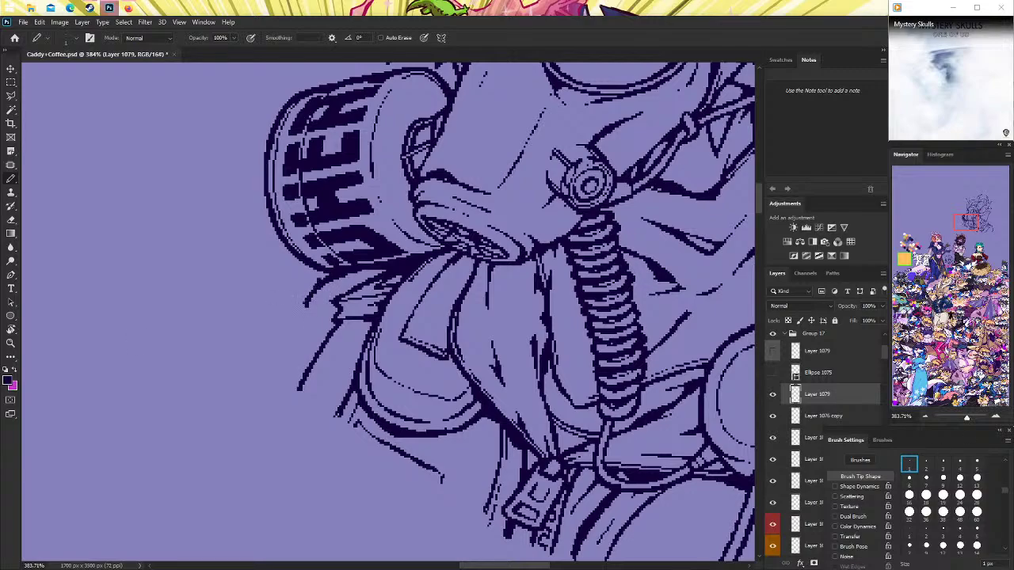
key(ctrl+z)
drag(307, 305, 279, 314)
key(ctrl+z)
key(ctrl+z)
Draw a line down the left of the canister with a few short strokes beside it.
key(e)
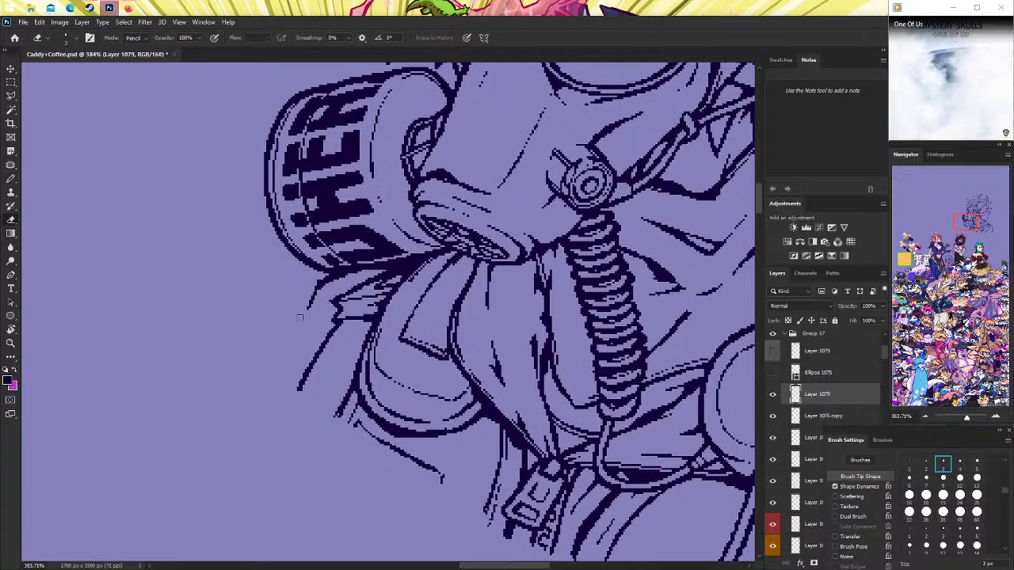
scroll(126, 216, up, 1)
key(b)
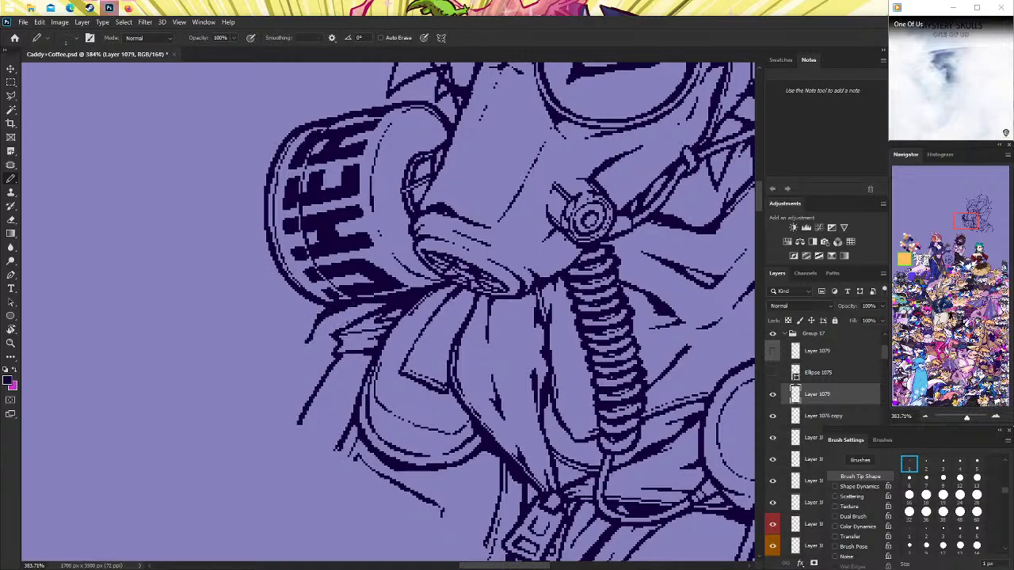
drag(329, 330, 311, 379)
mouse_move(329, 333)
mouse_down()
mouse_move(311, 383)
mouse_move(333, 336)
mouse_up()
drag(323, 333, 318, 321)
Trim the short stroke left of the canister, try an undone down-left stroke, and zoom out.
key(e)
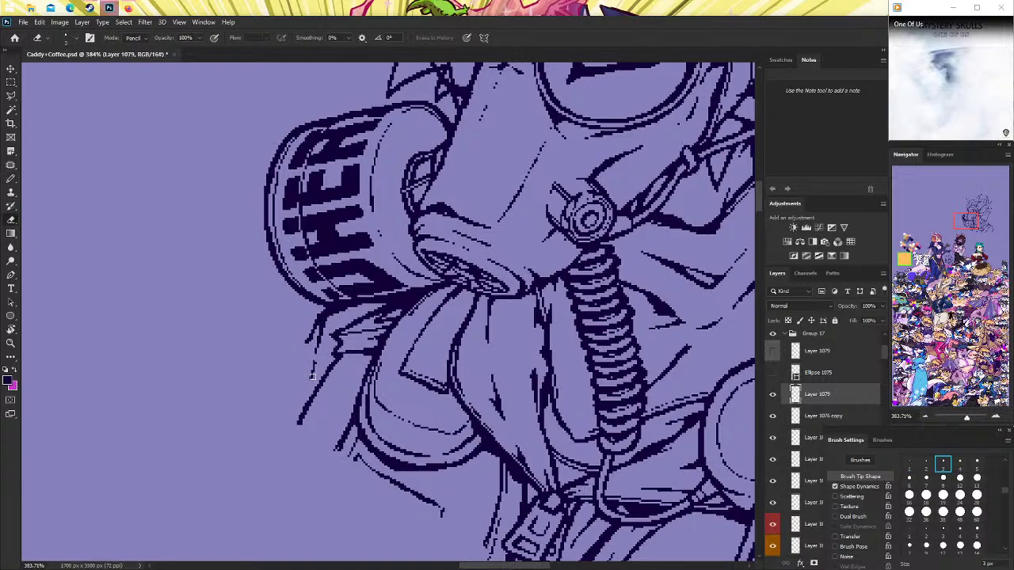
mouse_move(314, 314)
mouse_down()
mouse_move(319, 326)
mouse_move(317, 316)
mouse_up()
click(11, 179)
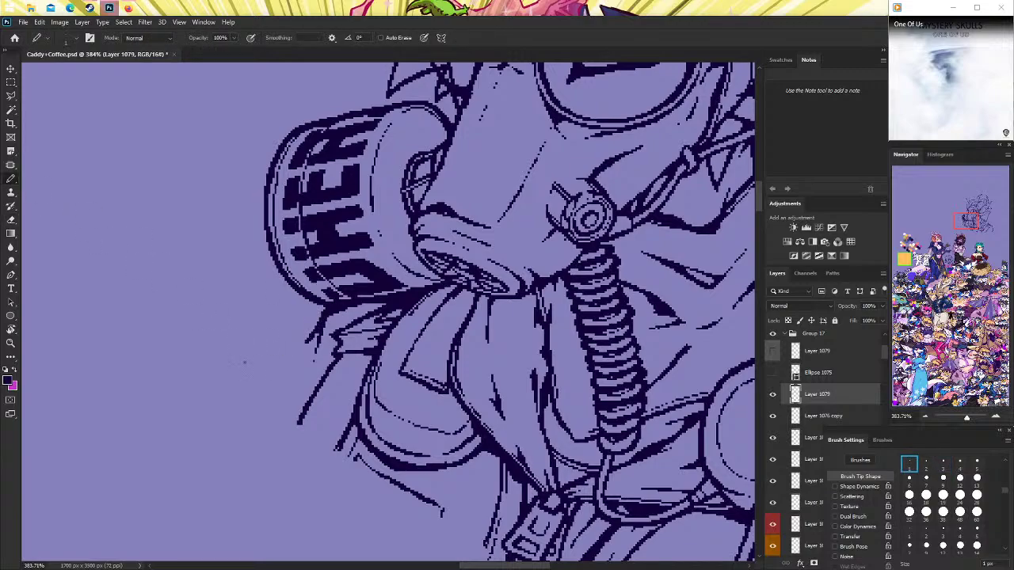
drag(305, 340, 279, 372)
key(ctrl+z)
key(ctrl+z)
click(11, 342)
drag(554, 320, 464, 321)
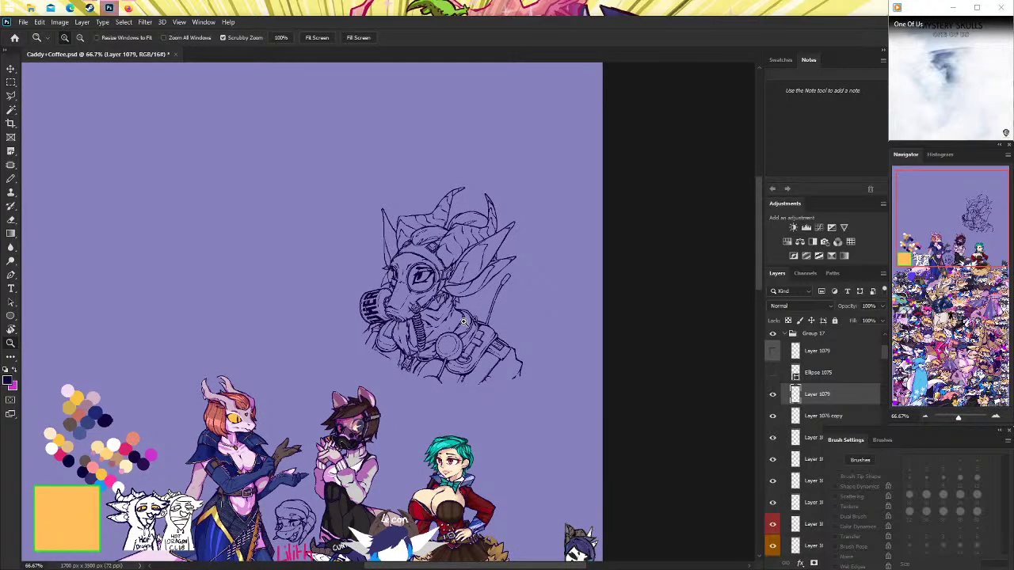
click(463, 321)
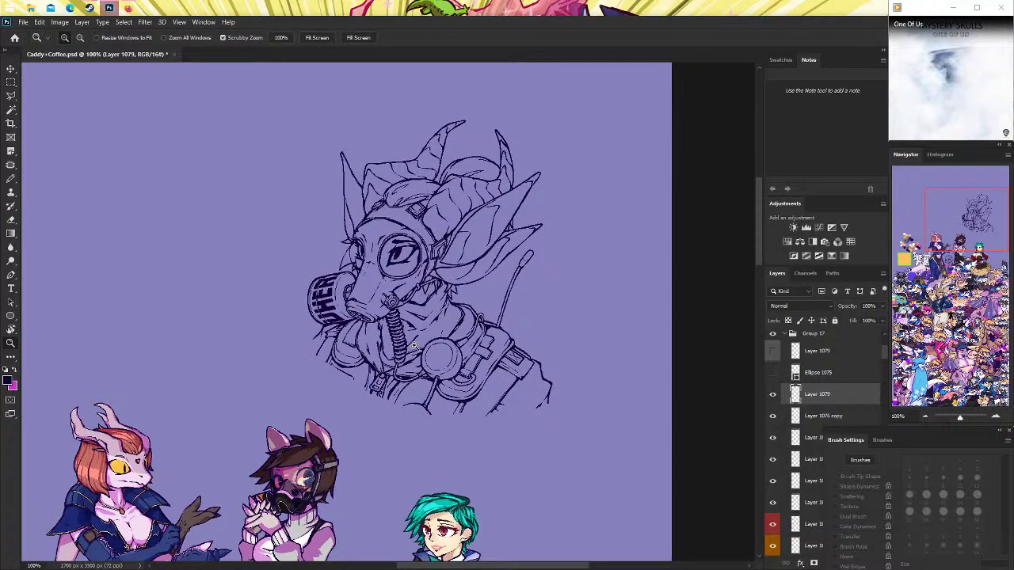
alt+click(386, 363)
drag(386, 363, 689, 337)
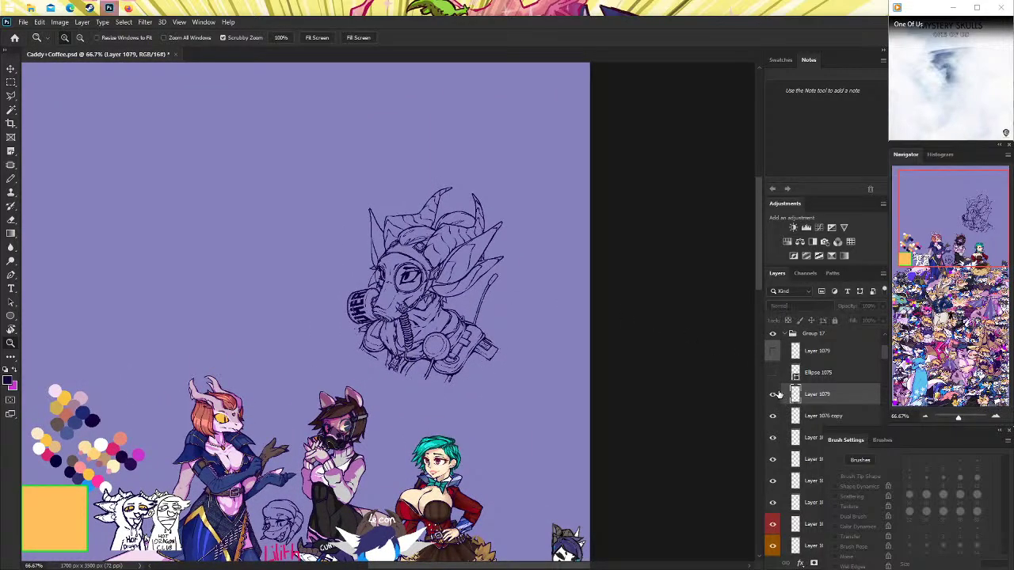
click(435, 284)
drag(435, 284, 412, 297)
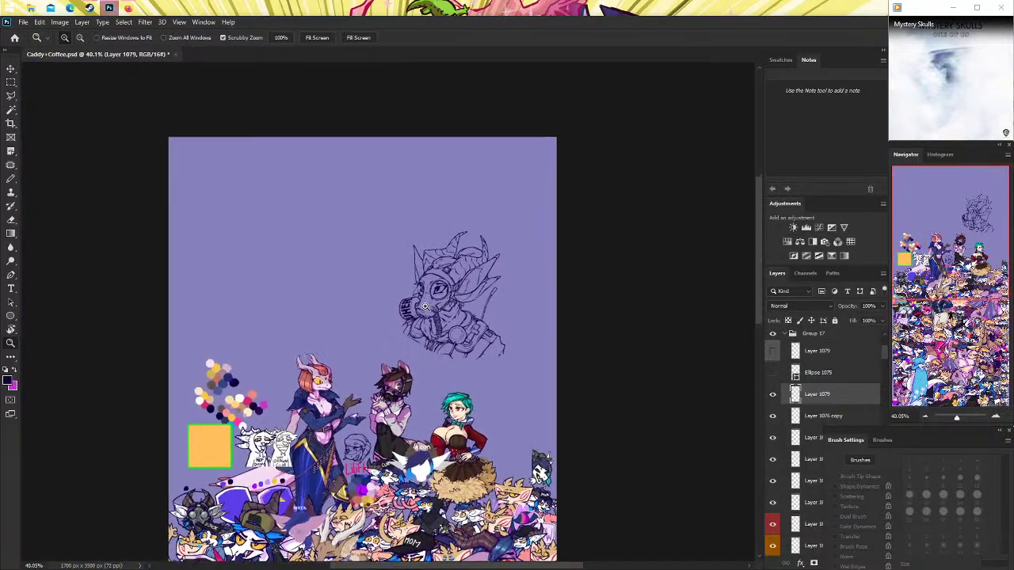
click(412, 297)
click(528, 264)
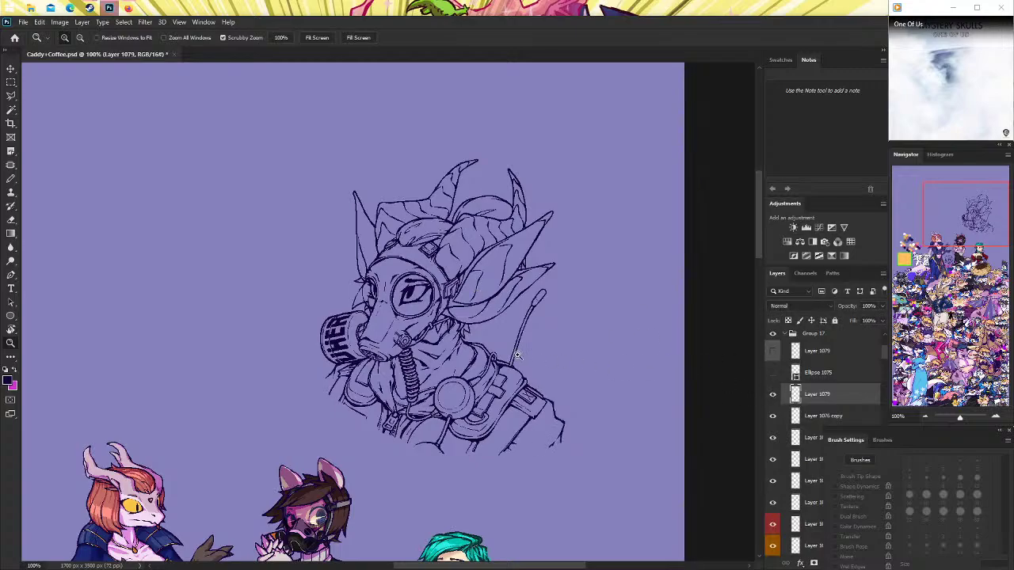
drag(522, 356, 216, 79)
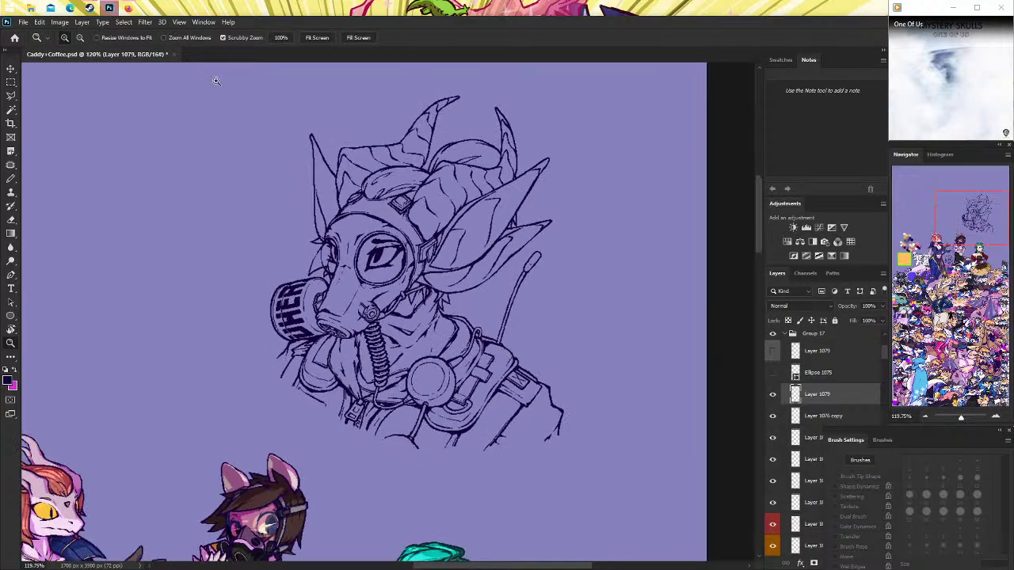
click(130, 10)
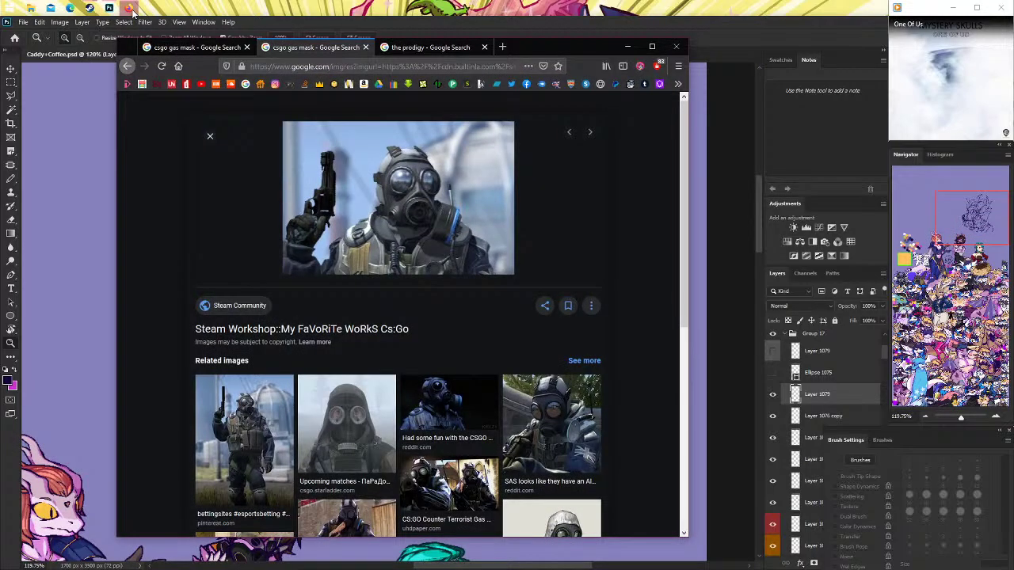
scroll(404, 312, down, 3)
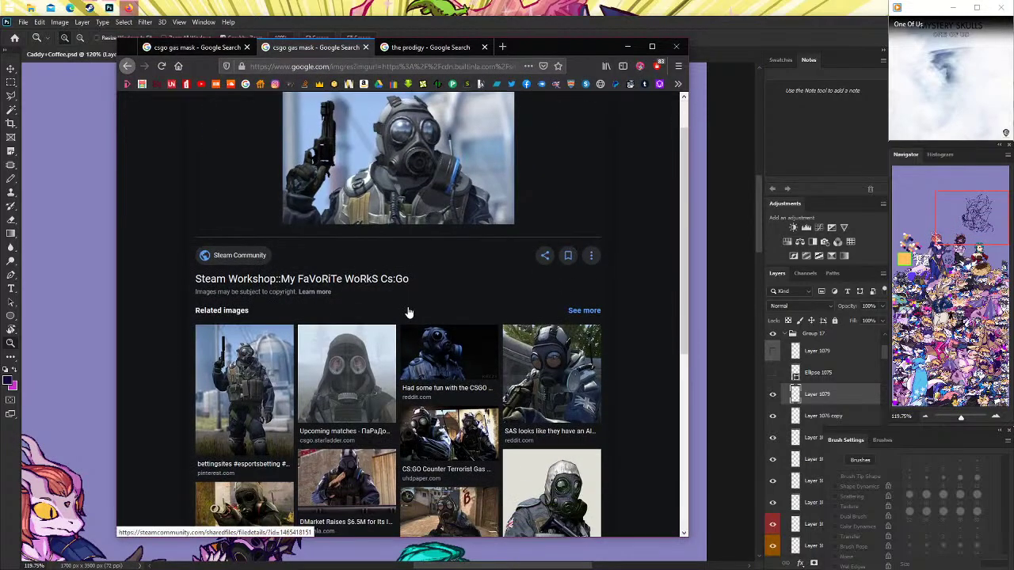
click(253, 261)
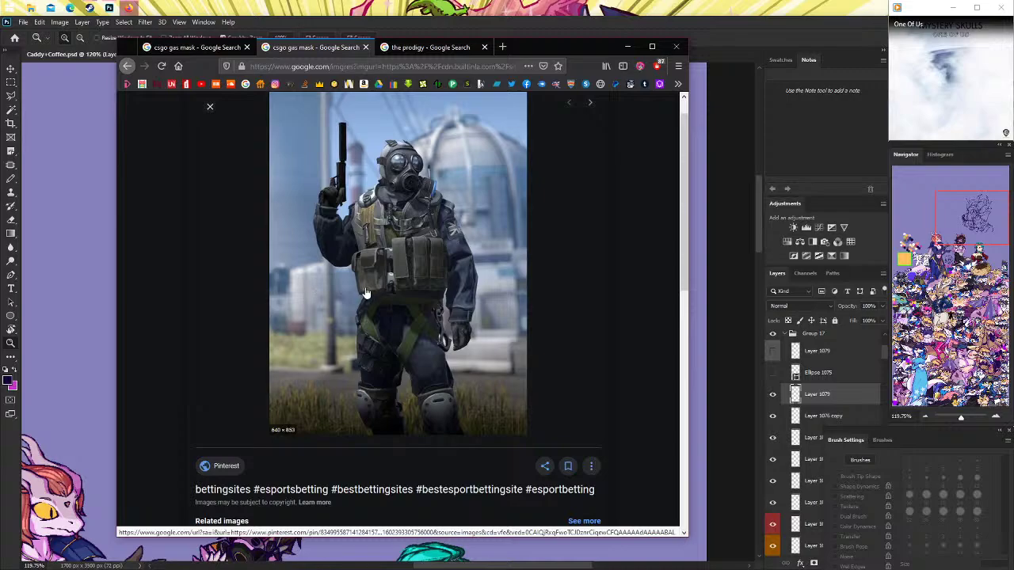
scroll(365, 295, down, 3)
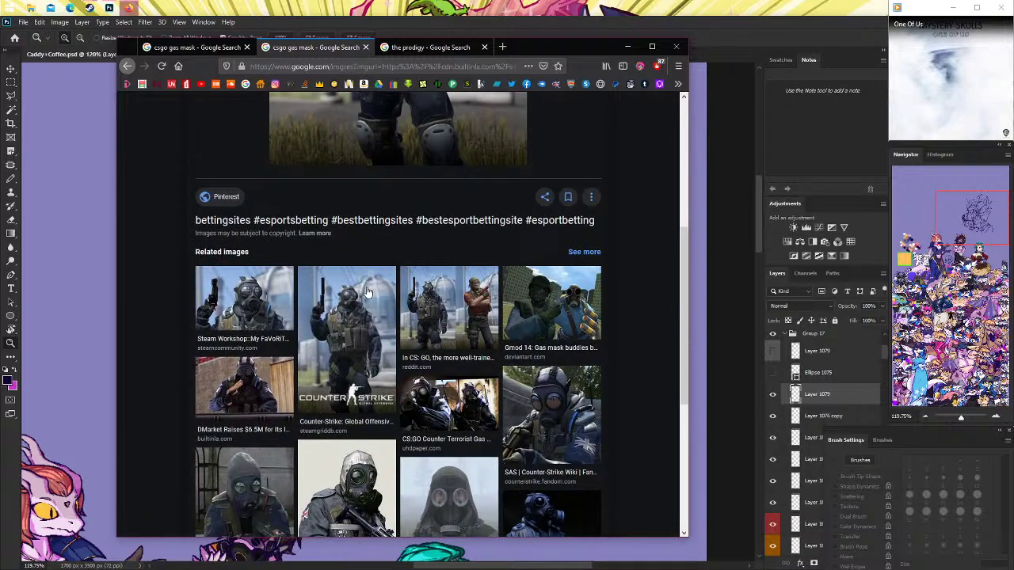
scroll(366, 293, down, 1)
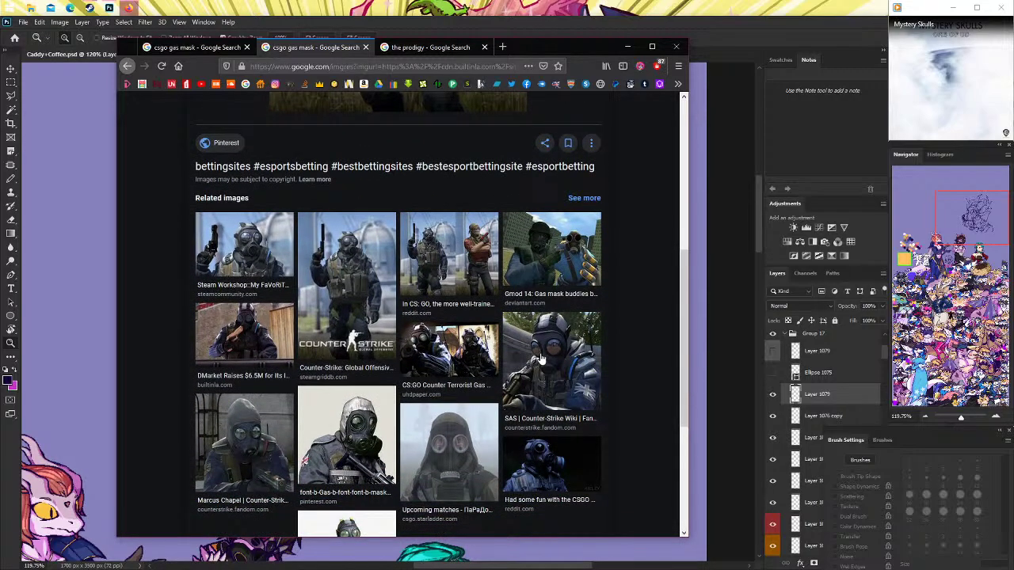
click(541, 358)
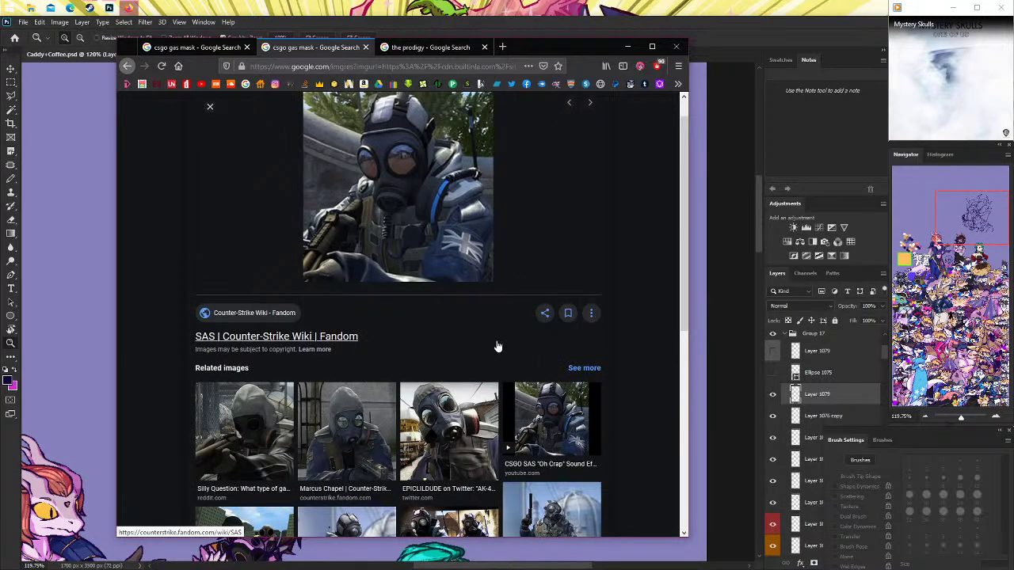
click(550, 28)
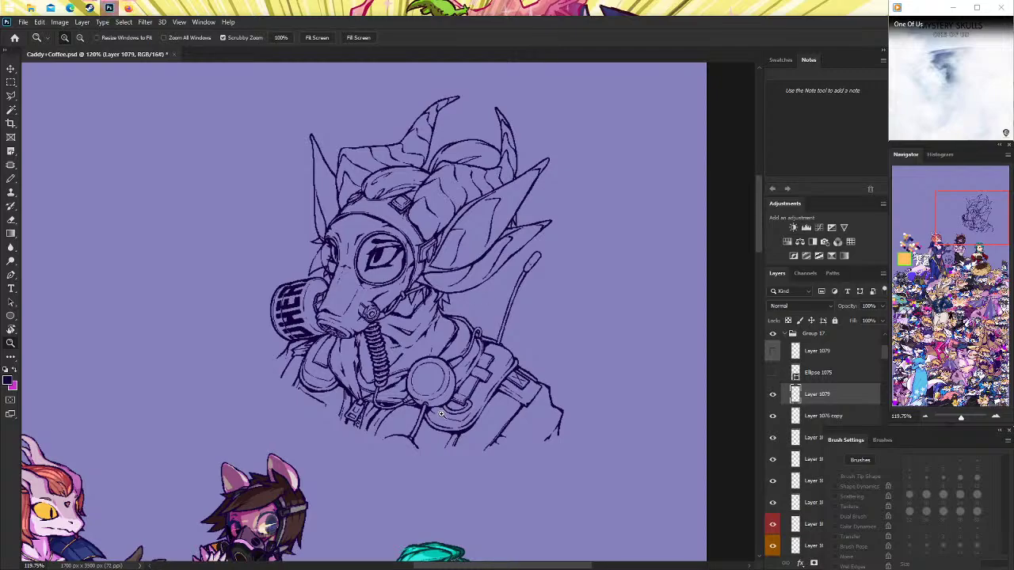
Check the strap, chest-circle and hose layers by toggling them, then select the chest details layer.
drag(385, 507, 491, 507)
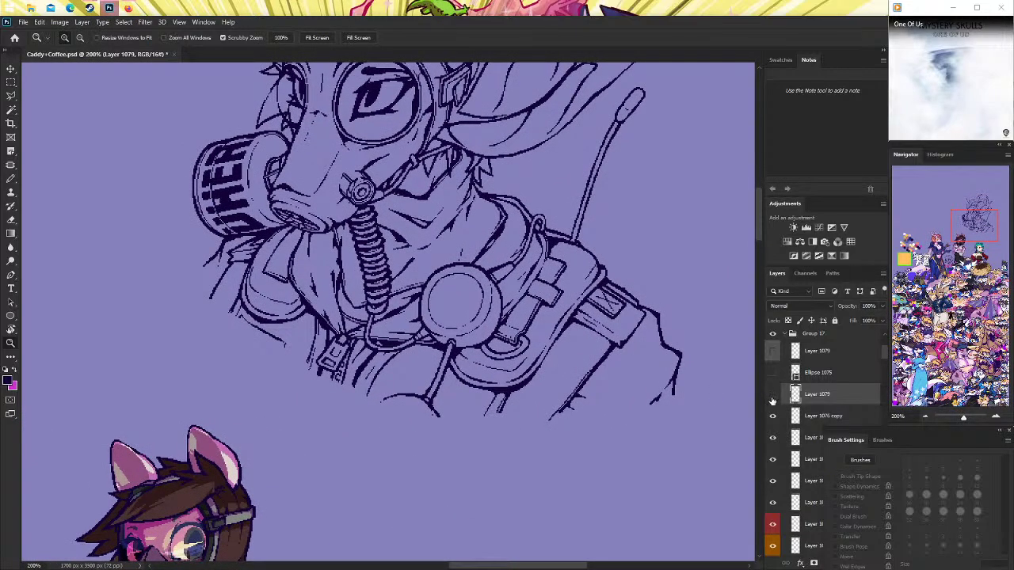
click(772, 400)
click(773, 400)
click(773, 416)
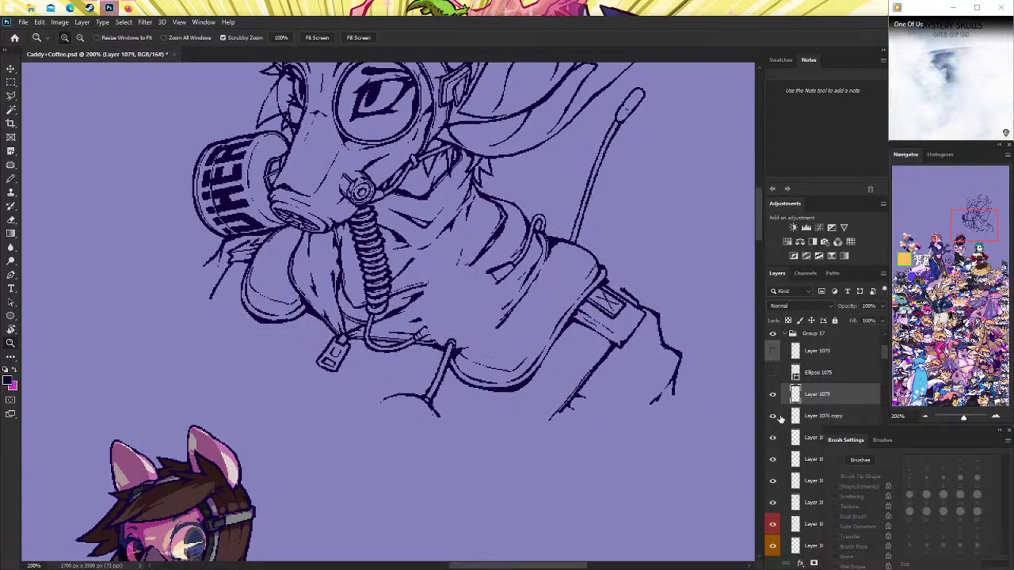
click(773, 416)
click(773, 437)
click(772, 437)
click(800, 437)
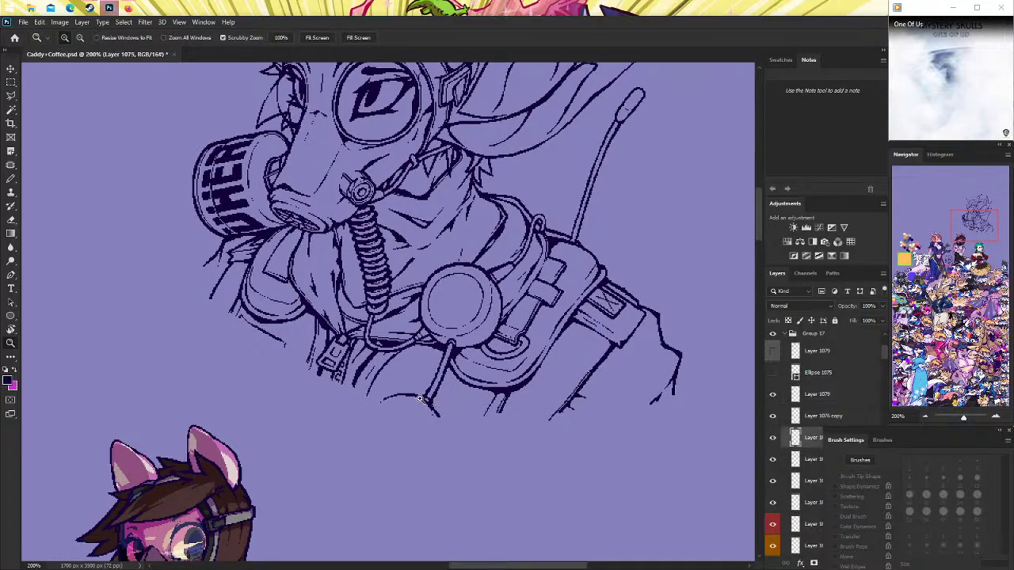
Erase the diagonal strap line below the chest circle and thin the small pin strokes.
drag(420, 399, 432, 398)
key(e)
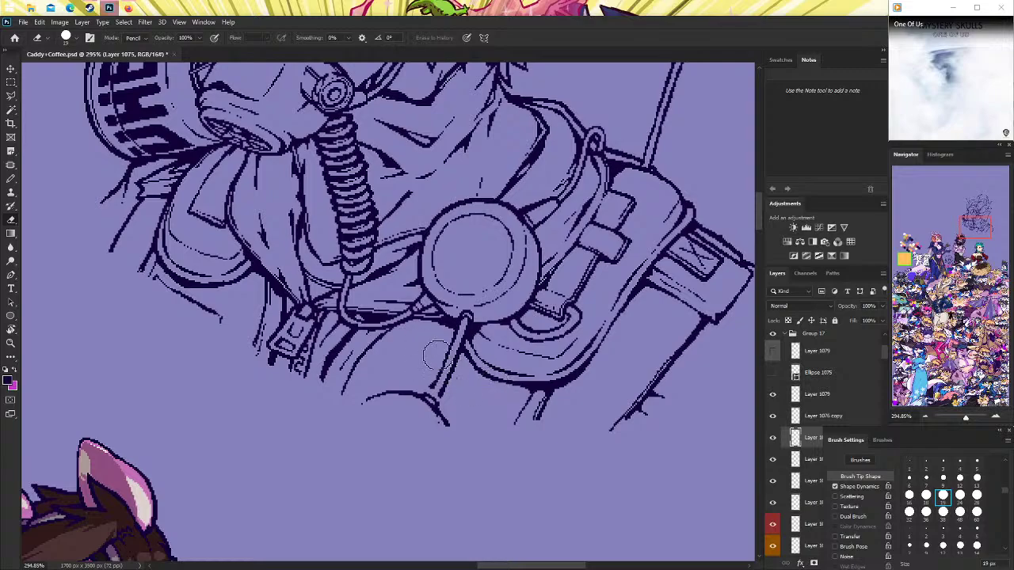
mouse_move(434, 356)
mouse_down()
mouse_move(440, 396)
mouse_move(463, 321)
mouse_up()
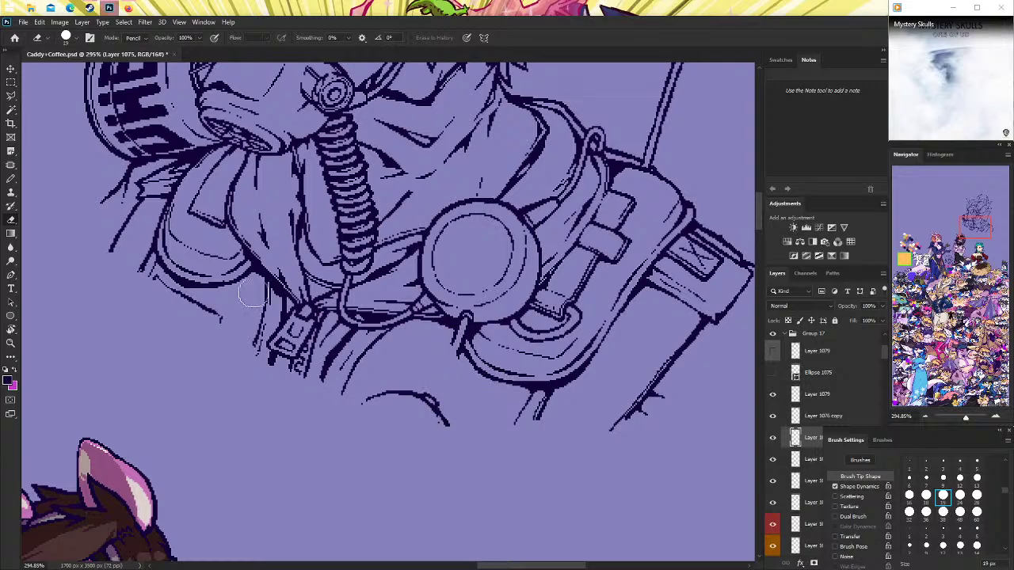
key(b)
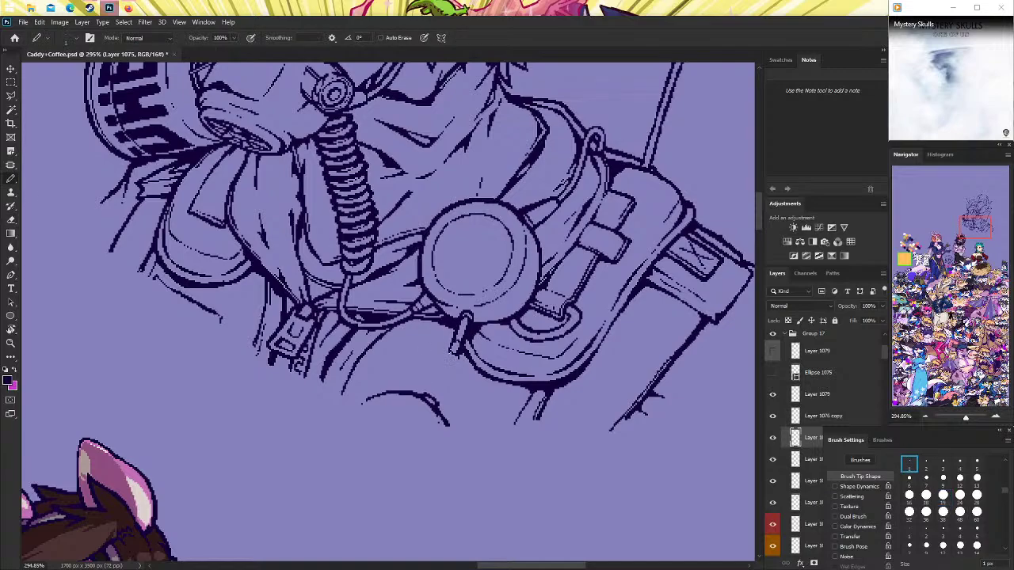
drag(467, 353, 452, 349)
key(z)
drag(460, 345, 514, 272)
drag(462, 301, 538, 301)
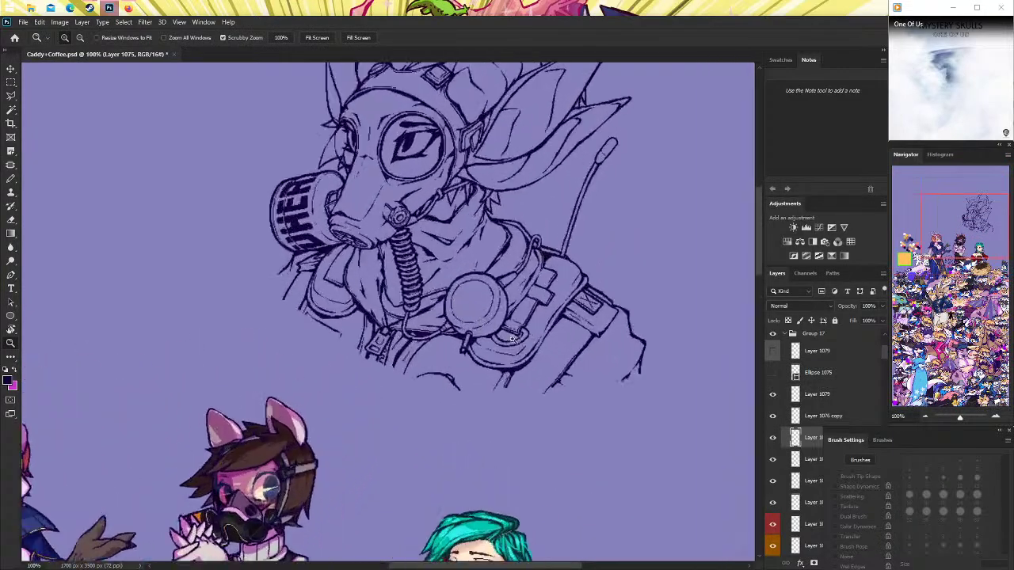
drag(452, 382, 523, 382)
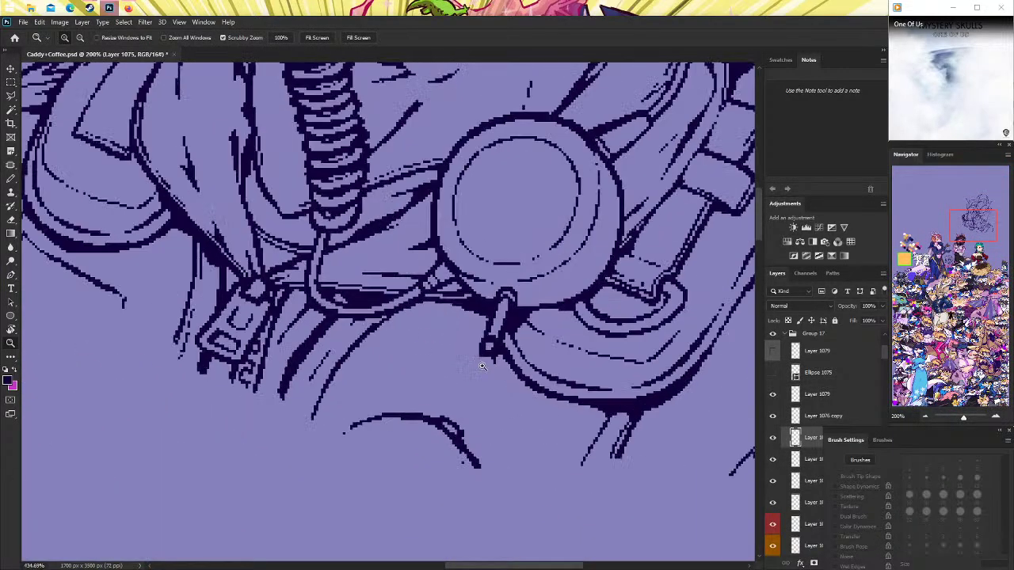
On Layer 1079, erase the stray curved line below the jacket with a larger round eraser.
key(e)
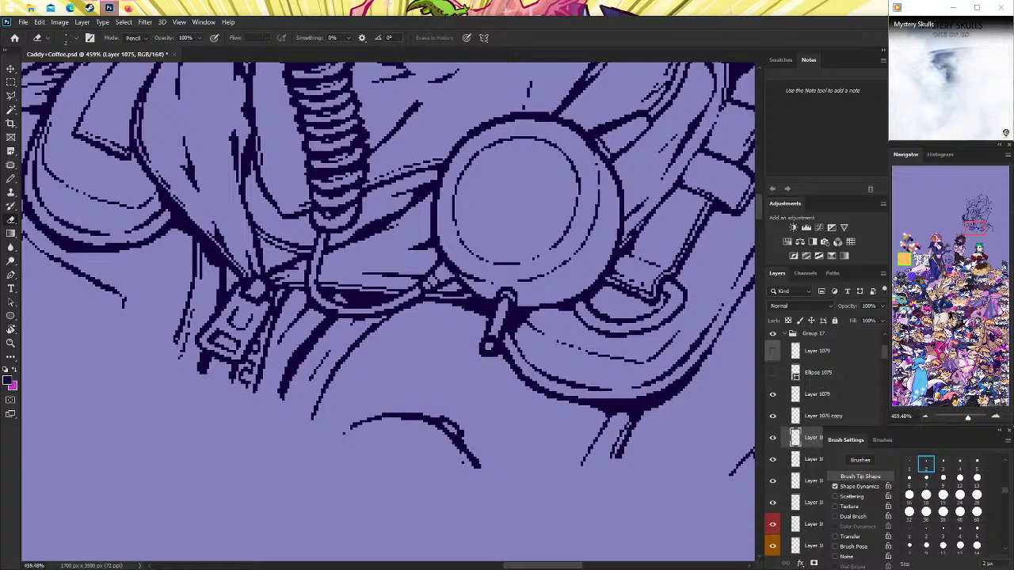
click(774, 459)
click(773, 459)
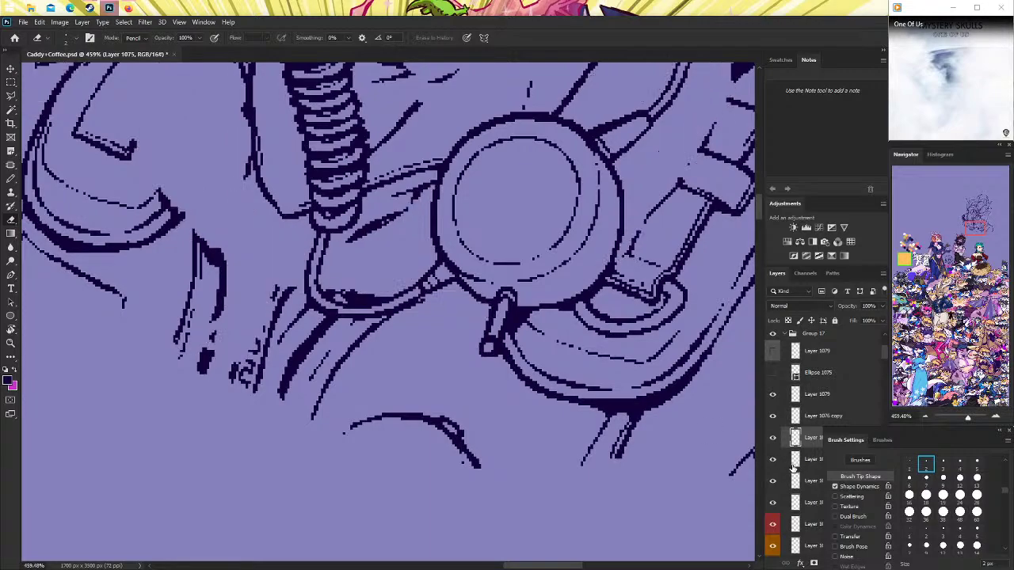
click(773, 503)
click(773, 503)
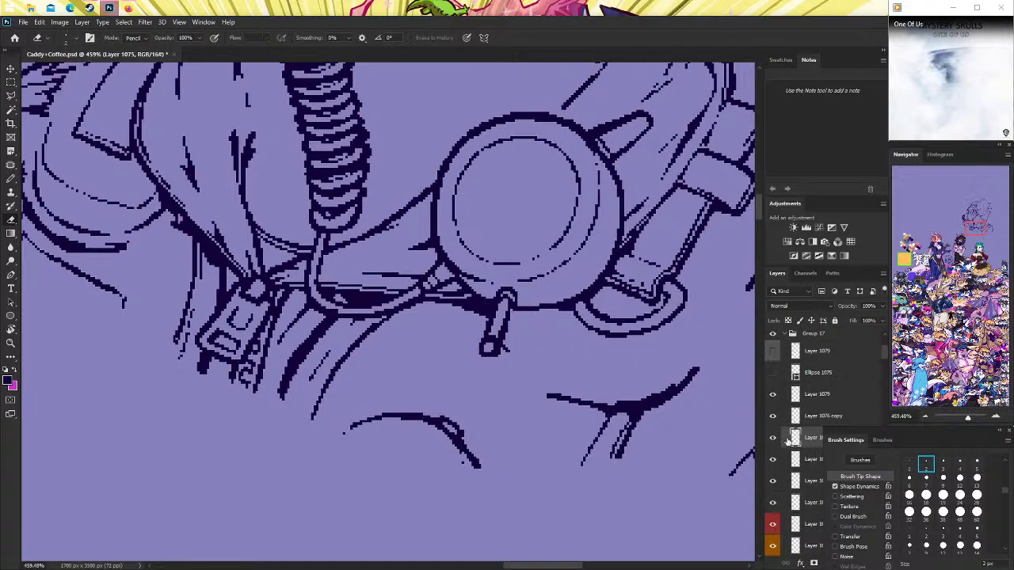
click(773, 395)
click(840, 393)
click(773, 393)
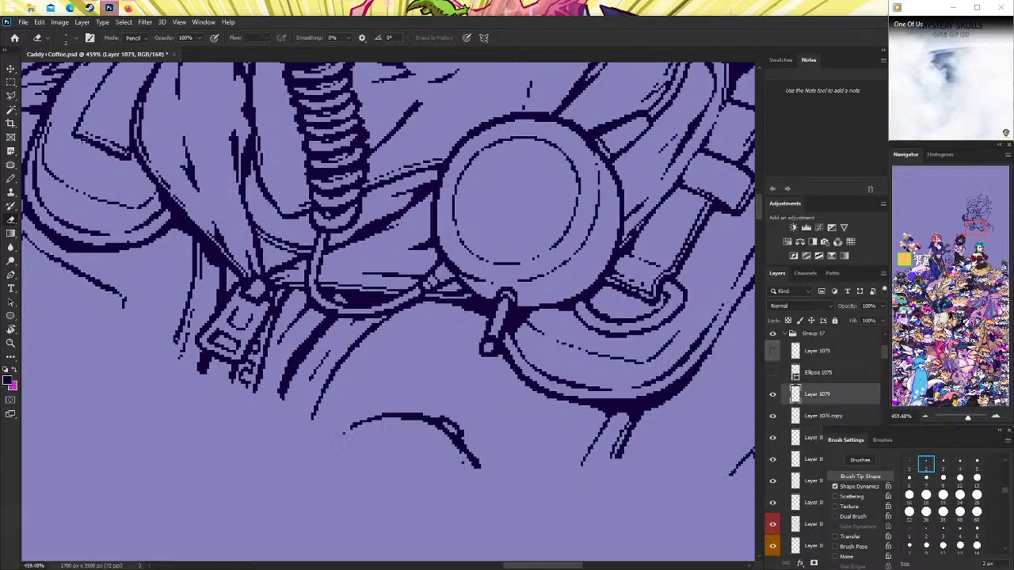
click(960, 495)
drag(380, 426, 475, 471)
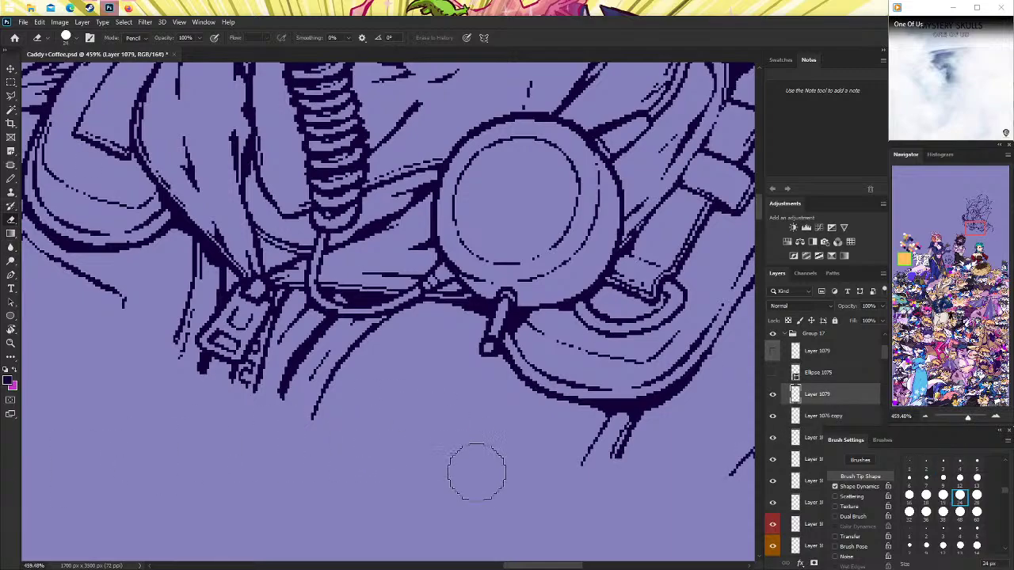
Ink a curved line below the jacket with the Pencil, undoing retries.
click(11, 343)
key(ctrl+minus)
key(ctrl+minus)
key(ctrl+minus)
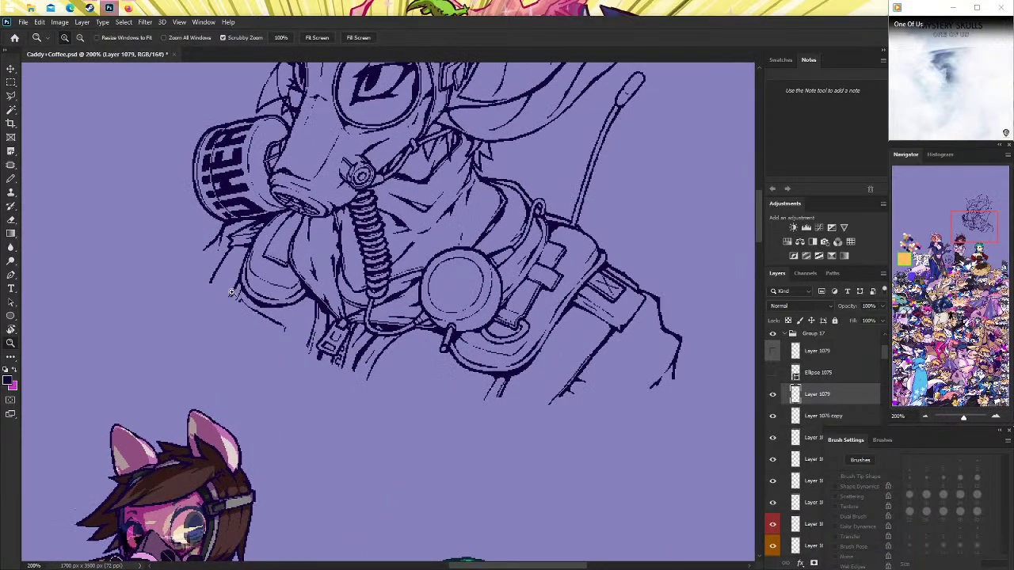
click(11, 180)
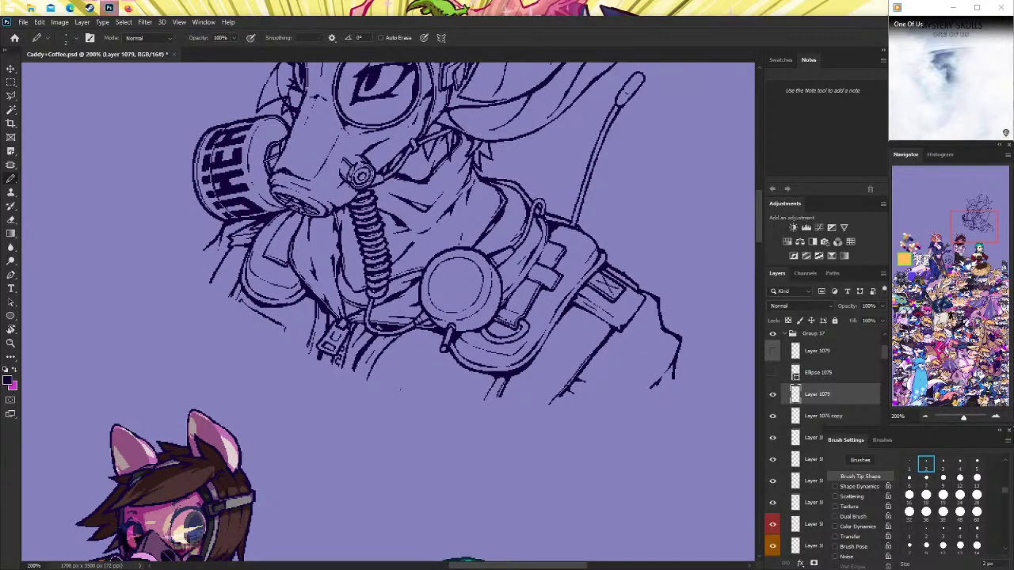
drag(371, 381, 450, 407)
key(ctrl+z)
key(ctrl+z)
drag(381, 377, 462, 400)
key(ctrl+z)
click(11, 220)
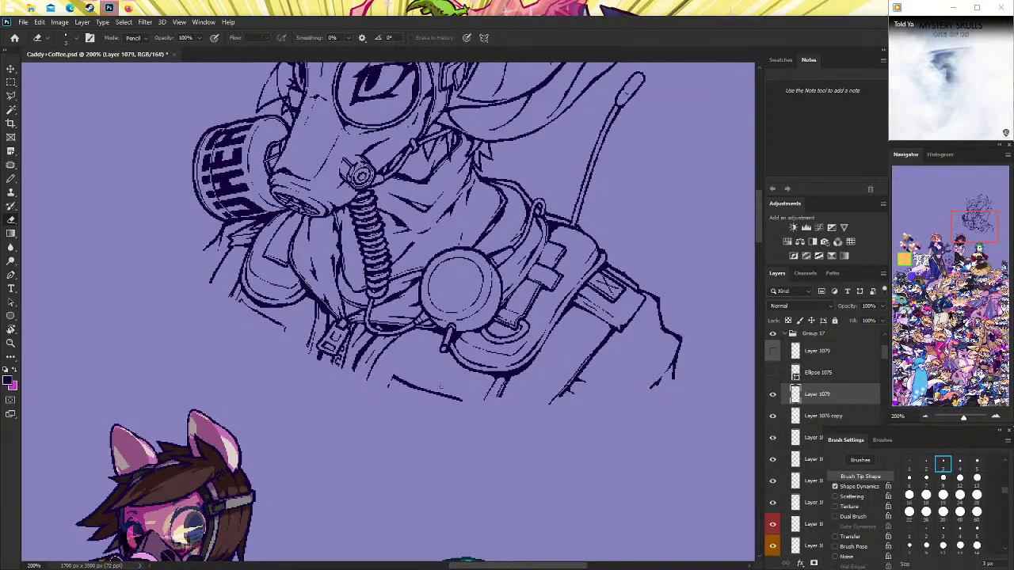
scroll(222, 366, up, 1)
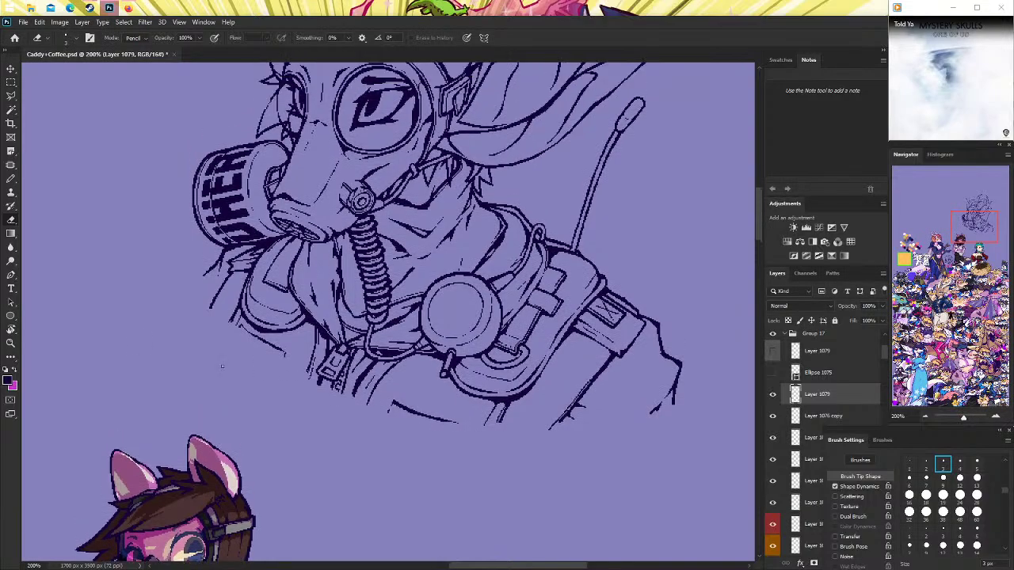
click(11, 341)
drag(428, 341, 420, 309)
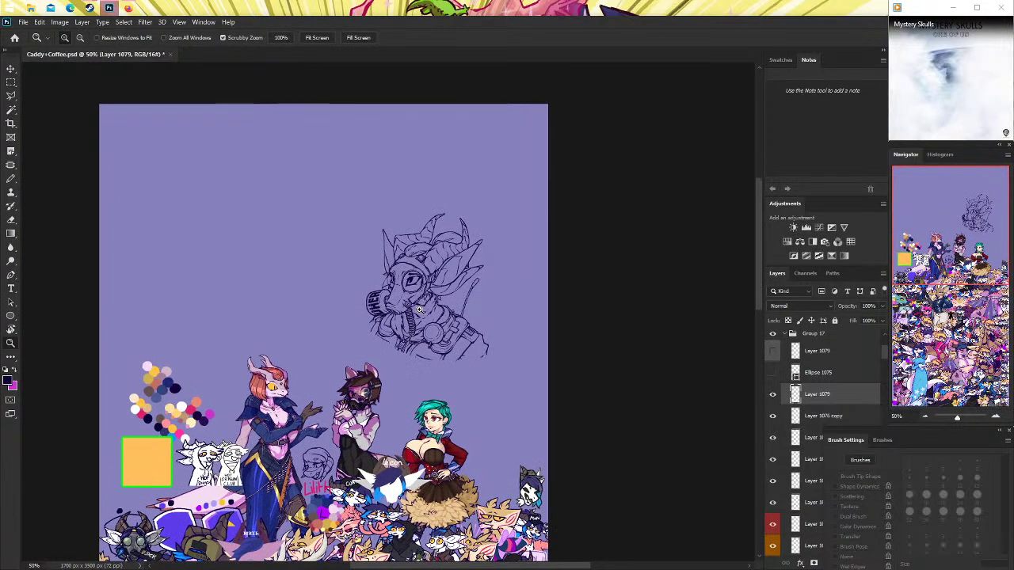
click(424, 309)
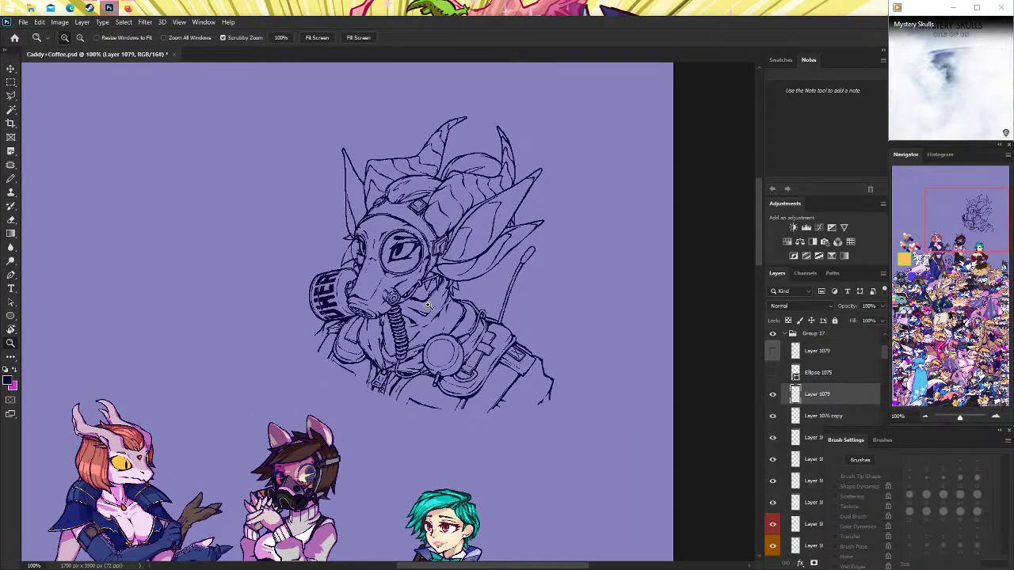
scroll(427, 305, up, 1)
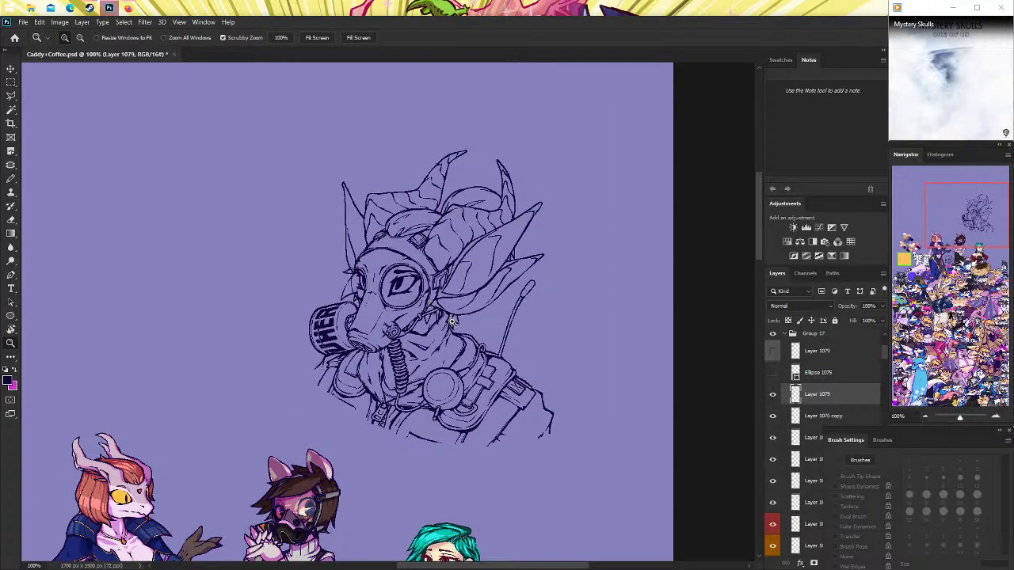
drag(459, 334, 724, 367)
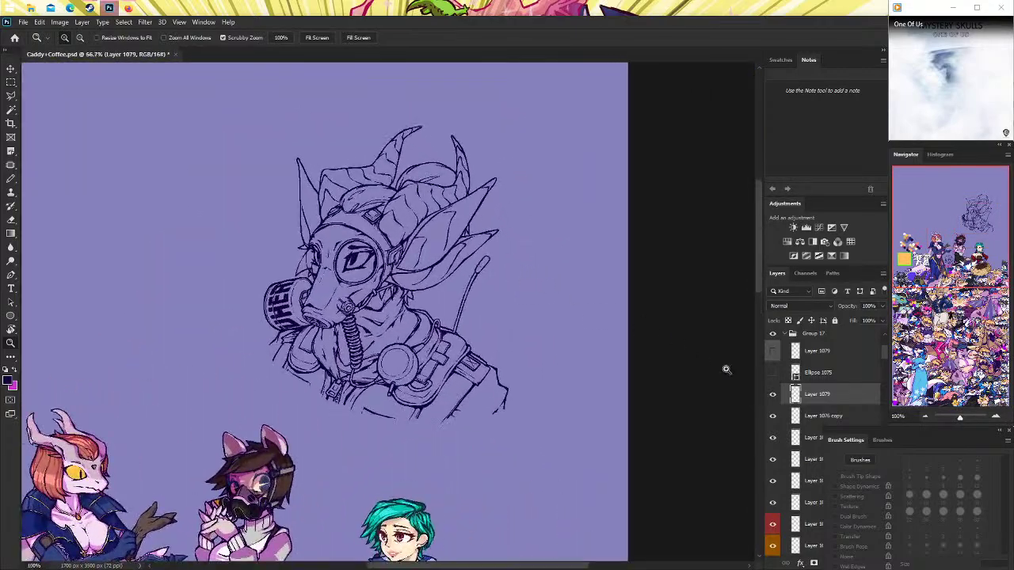
click(773, 395)
click(773, 395)
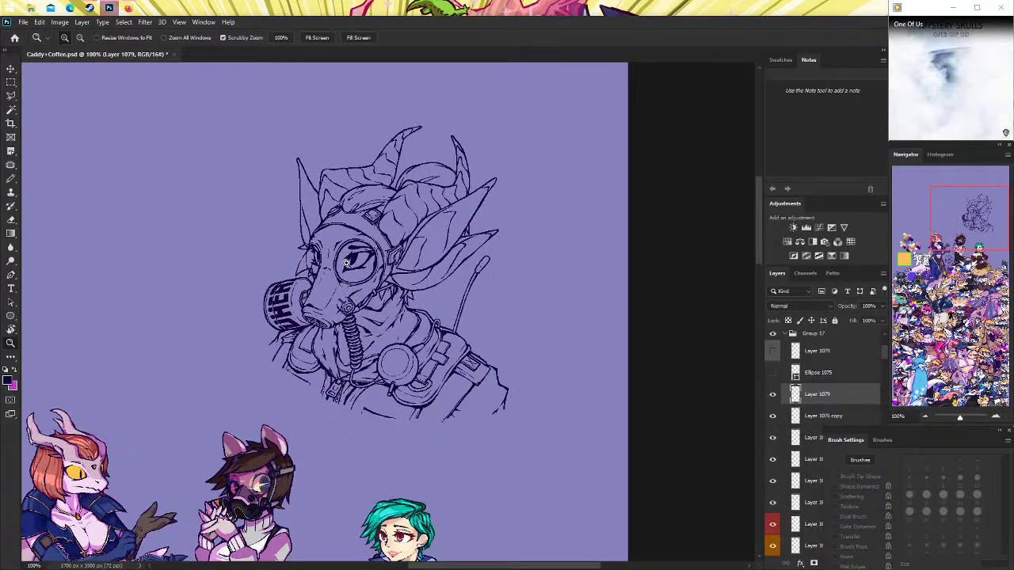
mouse_move(421, 290)
mouse_down()
mouse_move(485, 339)
mouse_move(547, 341)
mouse_up()
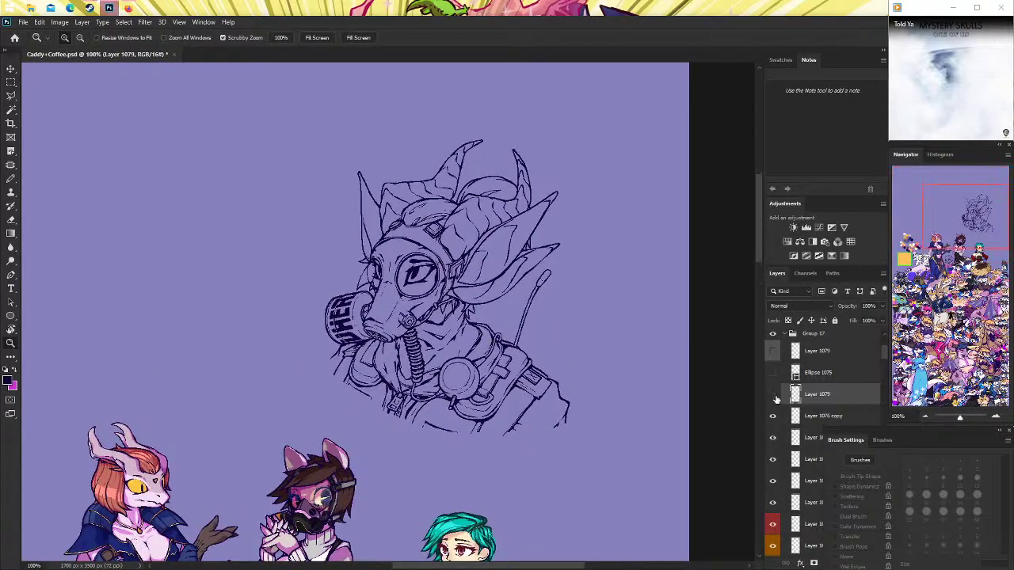
click(773, 394)
click(773, 416)
click(774, 416)
click(773, 438)
click(774, 437)
scroll(512, 355, up, 2)
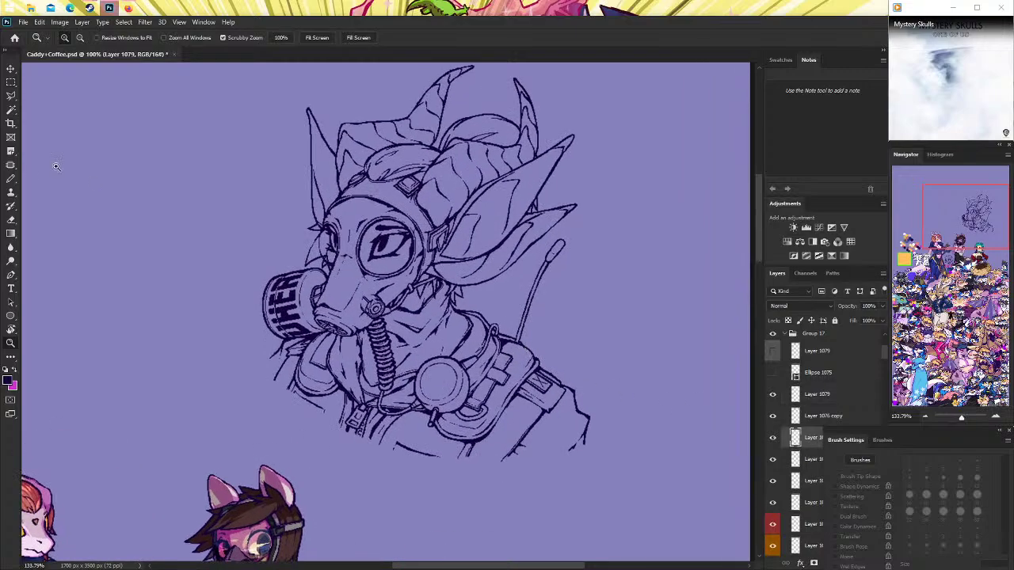
With a different brush tip, try strokes near the chest strap and shoulder, undoing each.
click(10, 182)
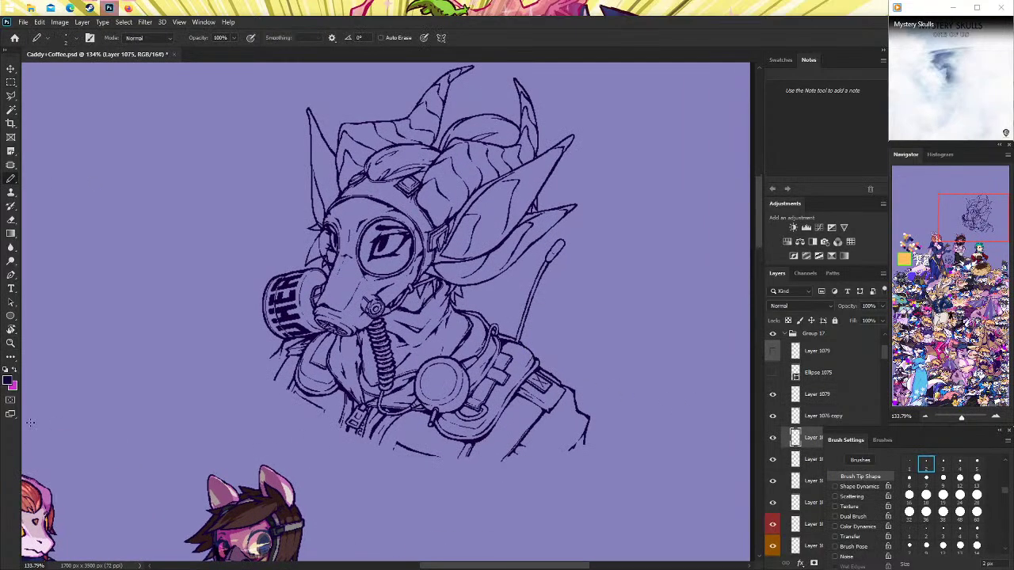
click(772, 437)
click(773, 437)
click(947, 465)
drag(528, 350, 571, 324)
key(ctrl+z)
drag(525, 347, 575, 296)
key(ctrl+z)
mouse_move(498, 331)
mouse_down()
mouse_move(516, 313)
mouse_move(554, 368)
mouse_up()
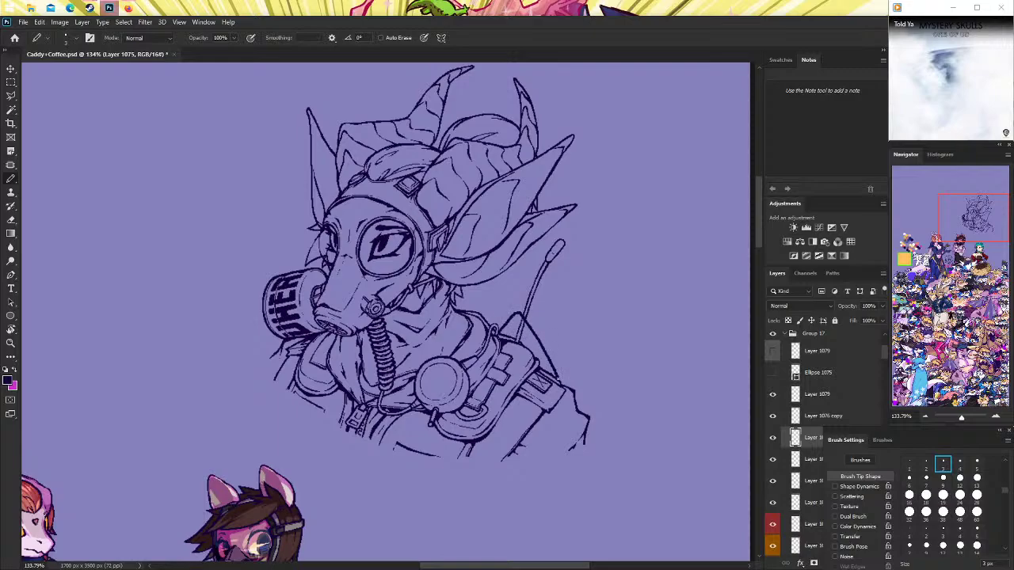
key(ctrl+z)
Ink the antenna line upward after several undone shoulder strokes, then zoom out.
mouse_move(486, 321)
mouse_down()
mouse_move(564, 287)
mouse_move(572, 328)
mouse_up()
key(ctrl+z)
mouse_move(501, 333)
mouse_down()
mouse_move(558, 270)
mouse_move(581, 372)
mouse_up()
scroll(593, 345, up, 2)
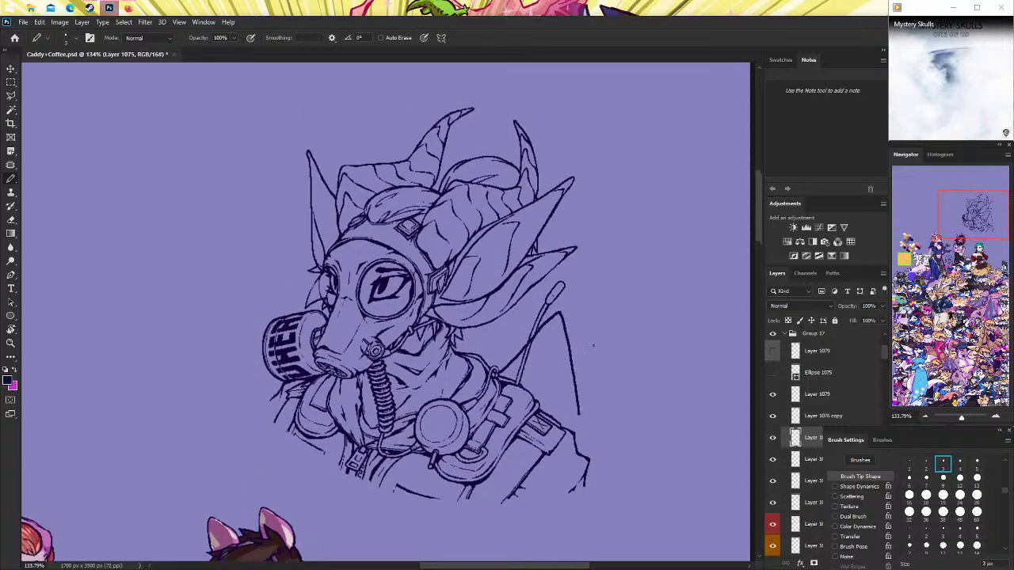
scroll(592, 345, down, 1)
key(ctrl+z)
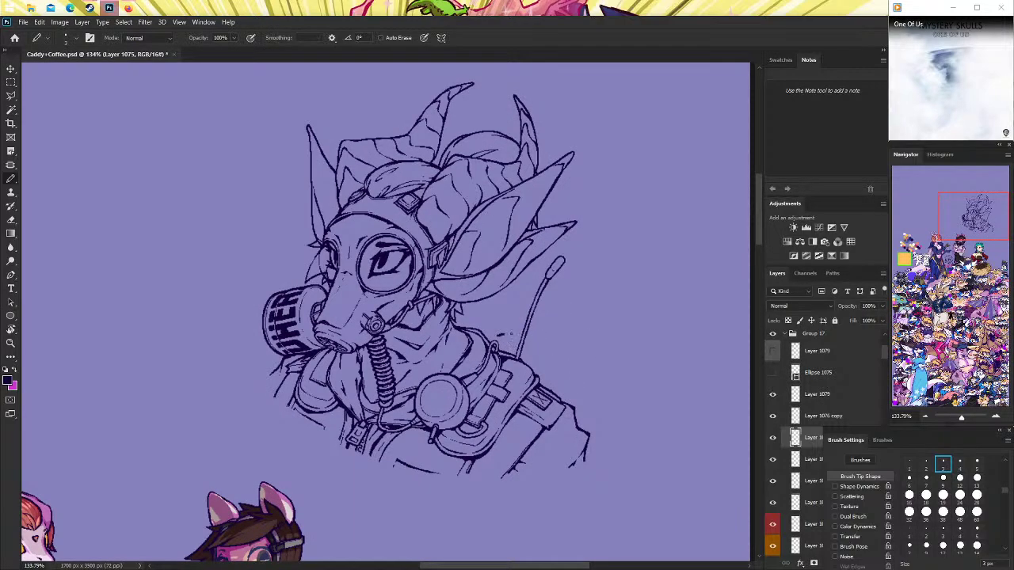
drag(511, 333, 579, 311)
key(ctrl+z)
mouse_move(515, 353)
mouse_down()
mouse_move(529, 336)
mouse_move(541, 379)
mouse_up()
key(ctrl+z)
mouse_move(521, 343)
mouse_down()
mouse_move(547, 313)
mouse_move(550, 383)
mouse_move(539, 358)
mouse_up()
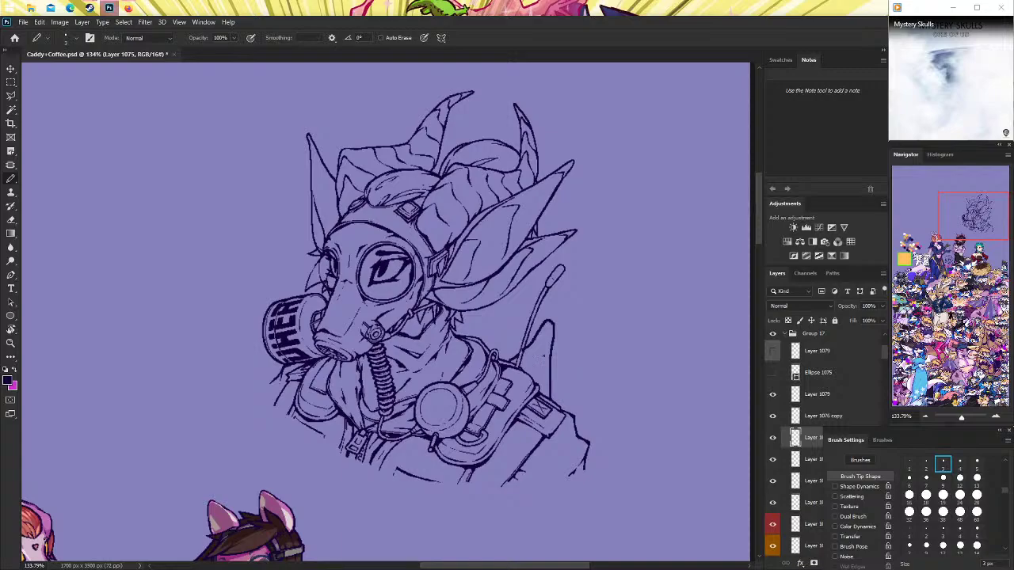
key(z)
drag(504, 272, 622, 313)
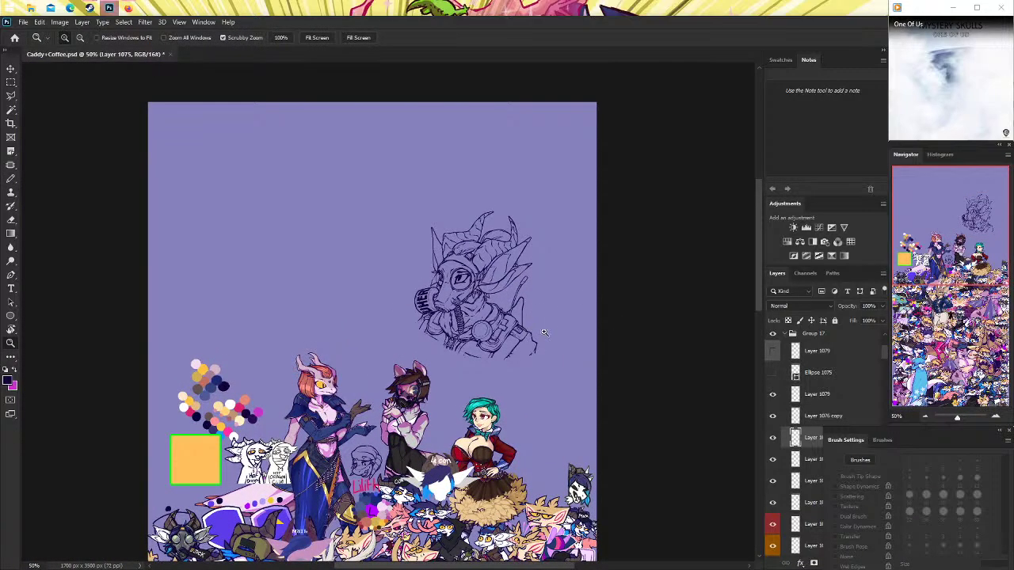
Zoom to 100% on the bust and save Caddy+Coffee.psd.
click(491, 304)
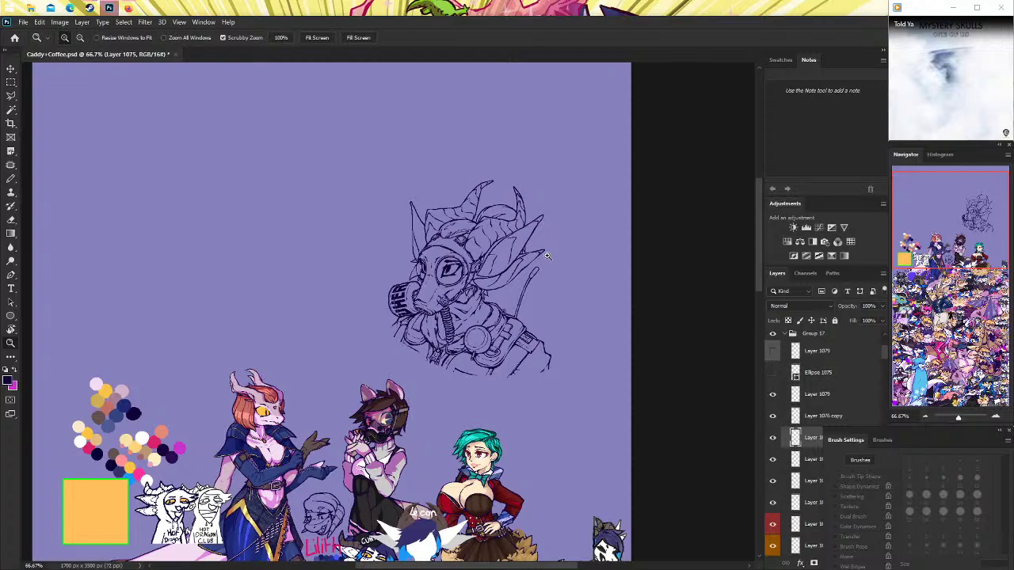
click(545, 255)
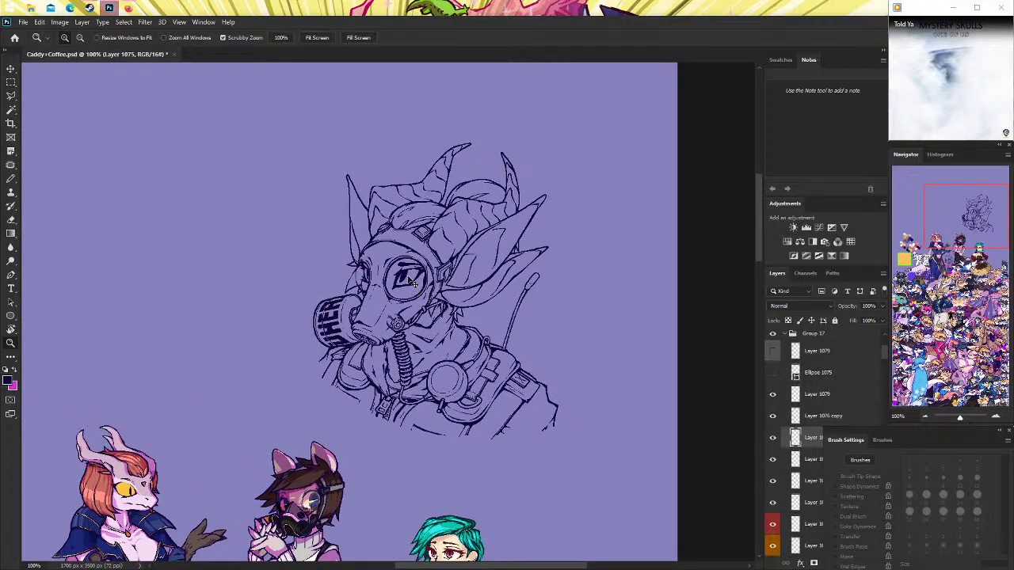
key(ctrl+s)
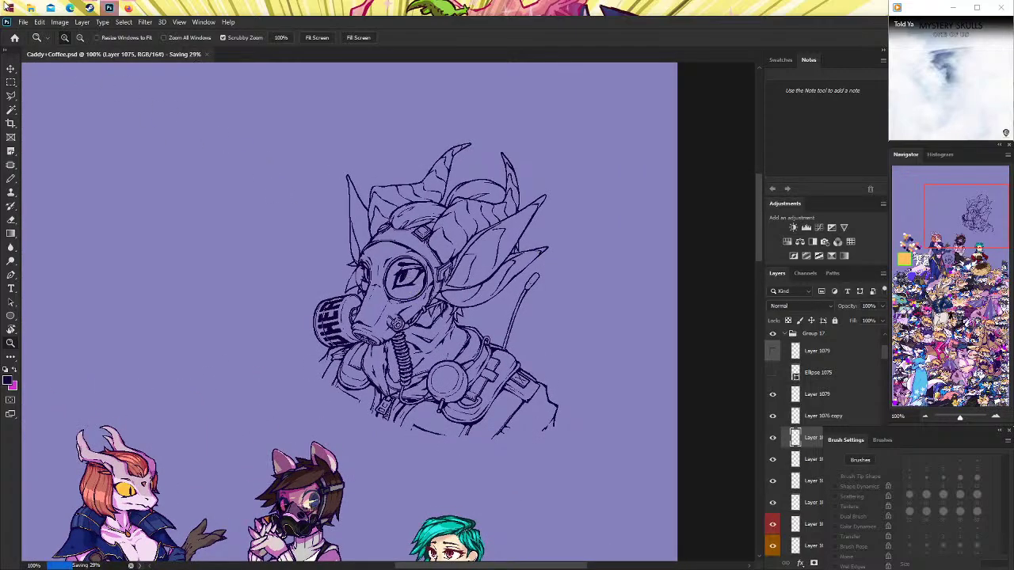
click(8, 7)
Capture a rectangular Snipping Tool snip around the finished bust and close it unsaved.
click(29, 141)
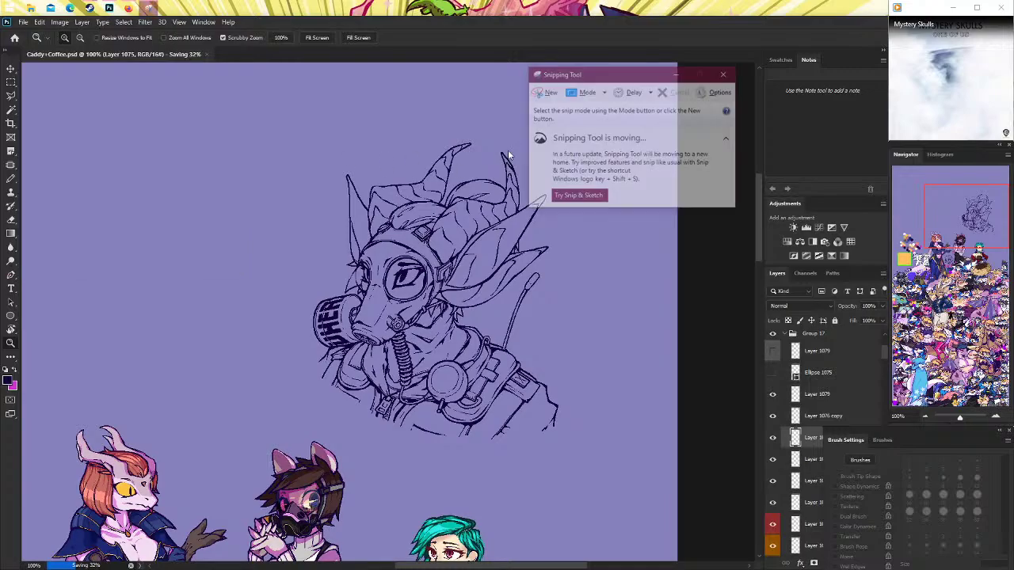
click(545, 90)
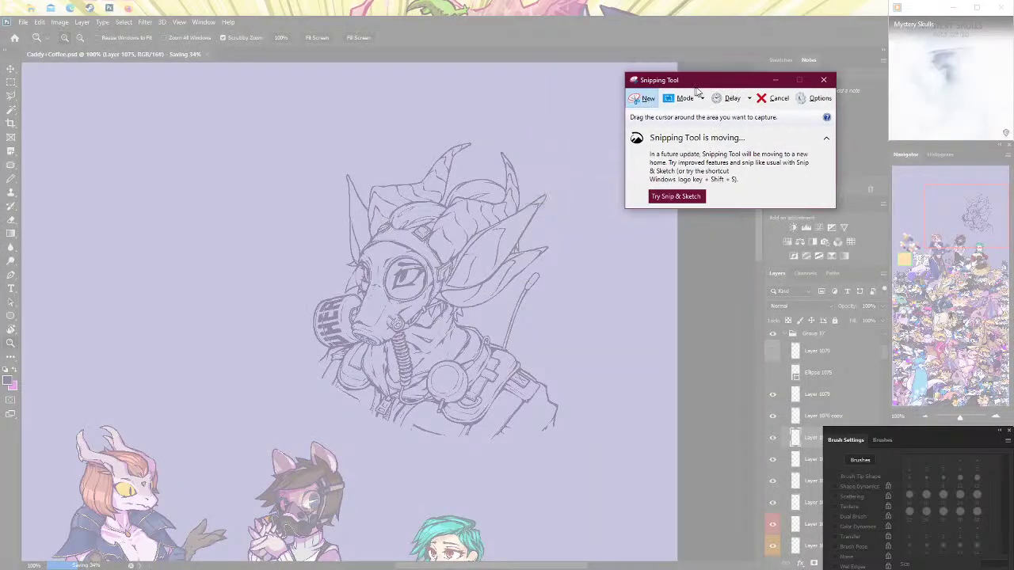
drag(572, 439, 308, 141)
right_click(414, 294)
click(434, 314)
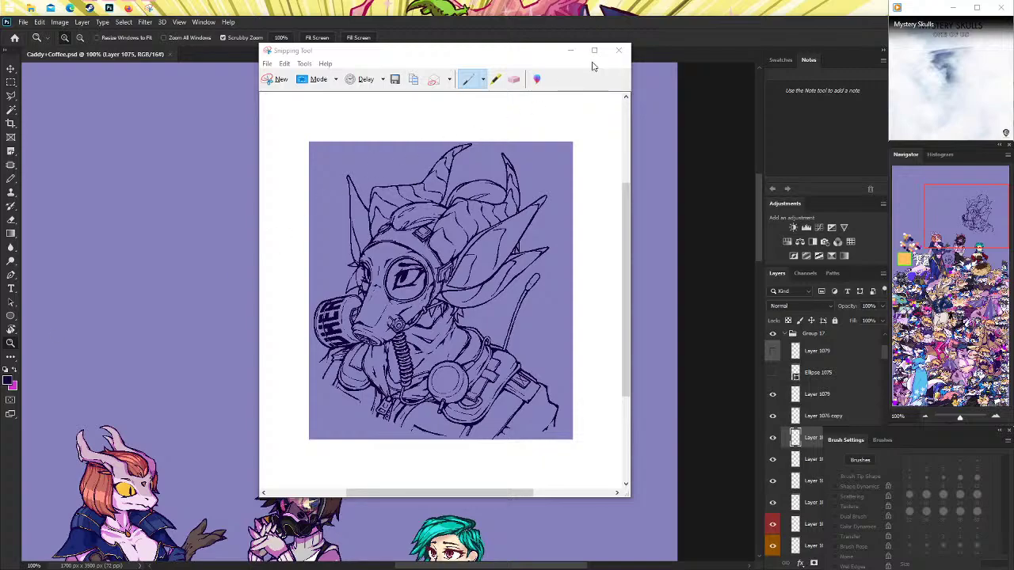
click(618, 50)
click(516, 281)
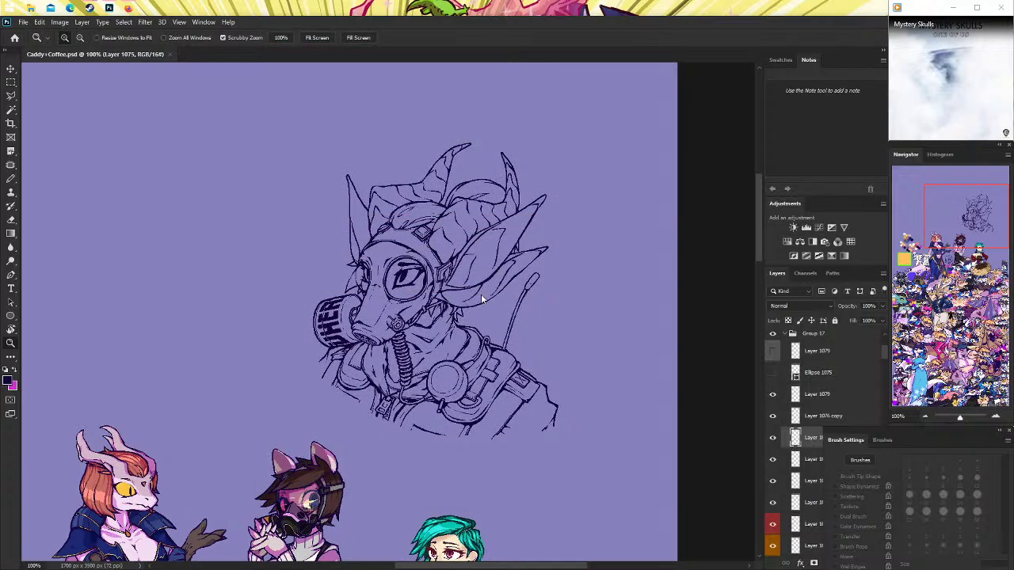